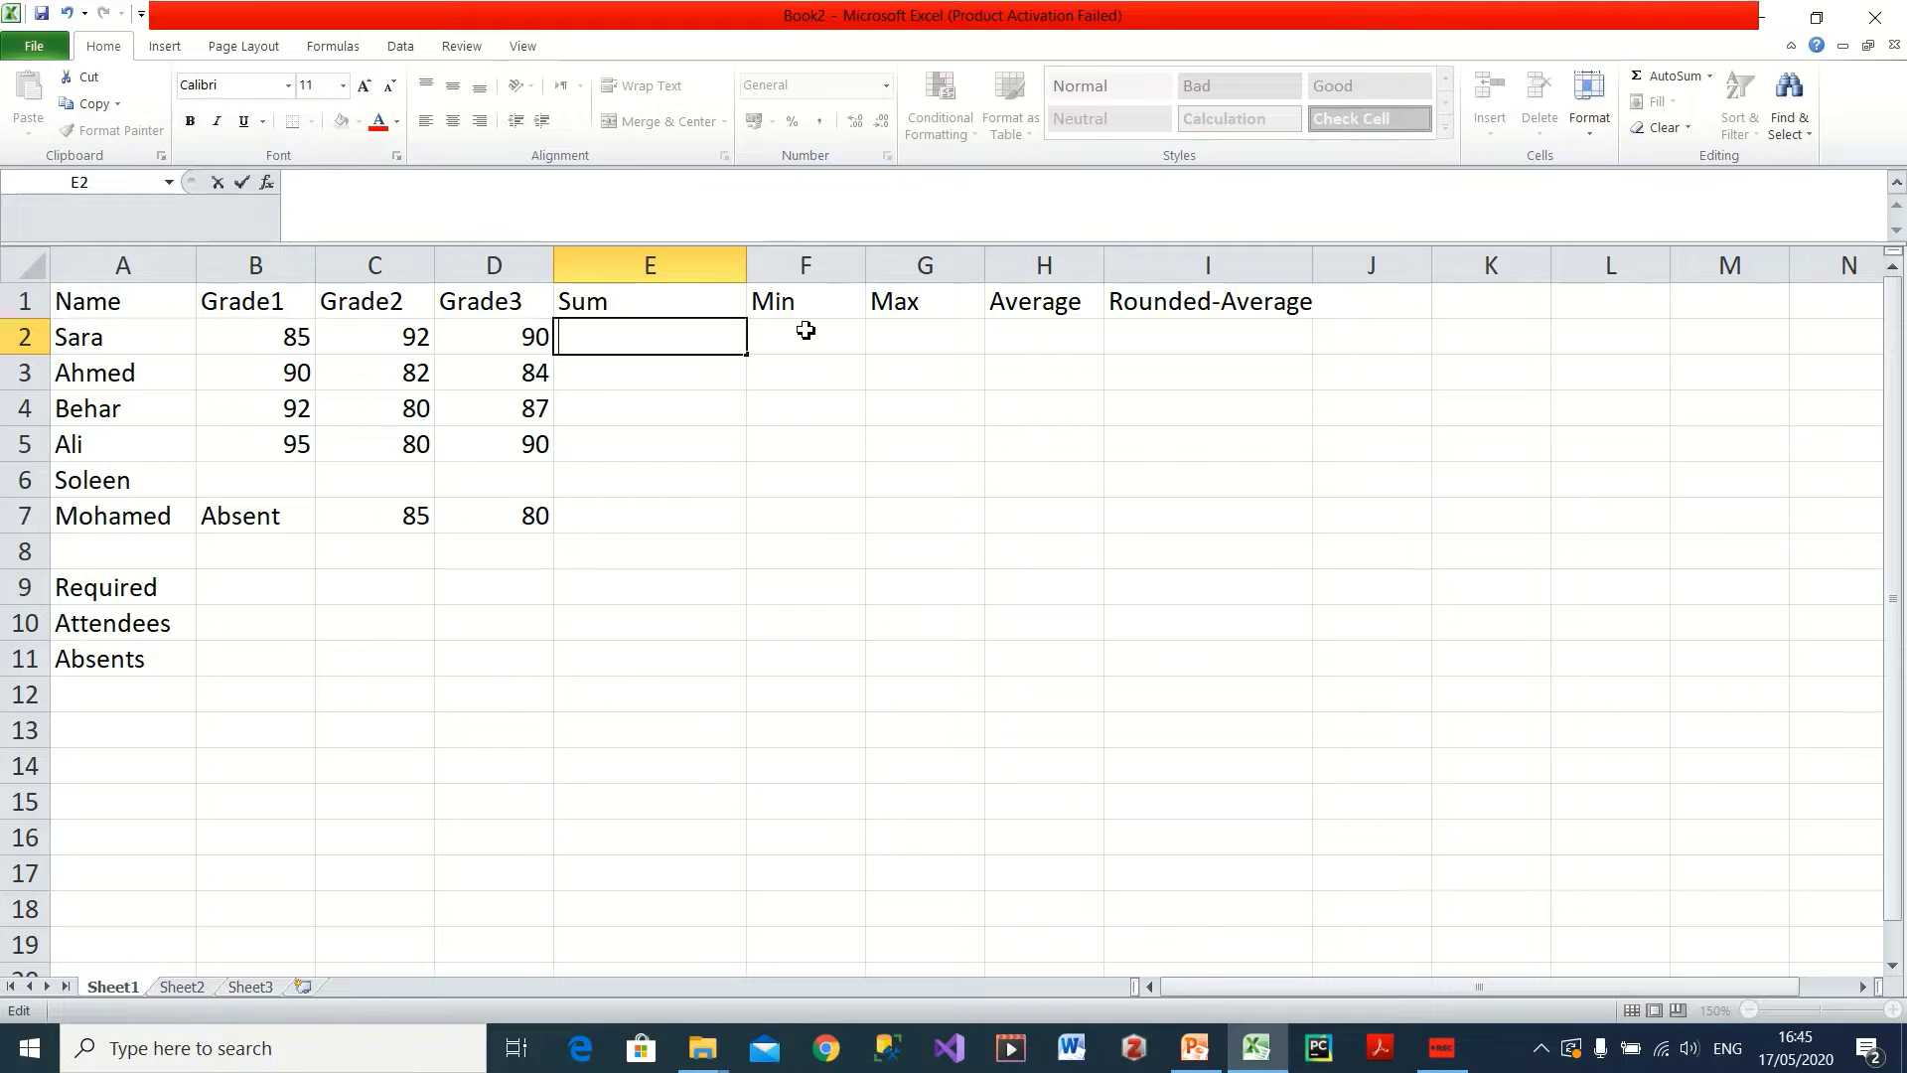
click(803, 586)
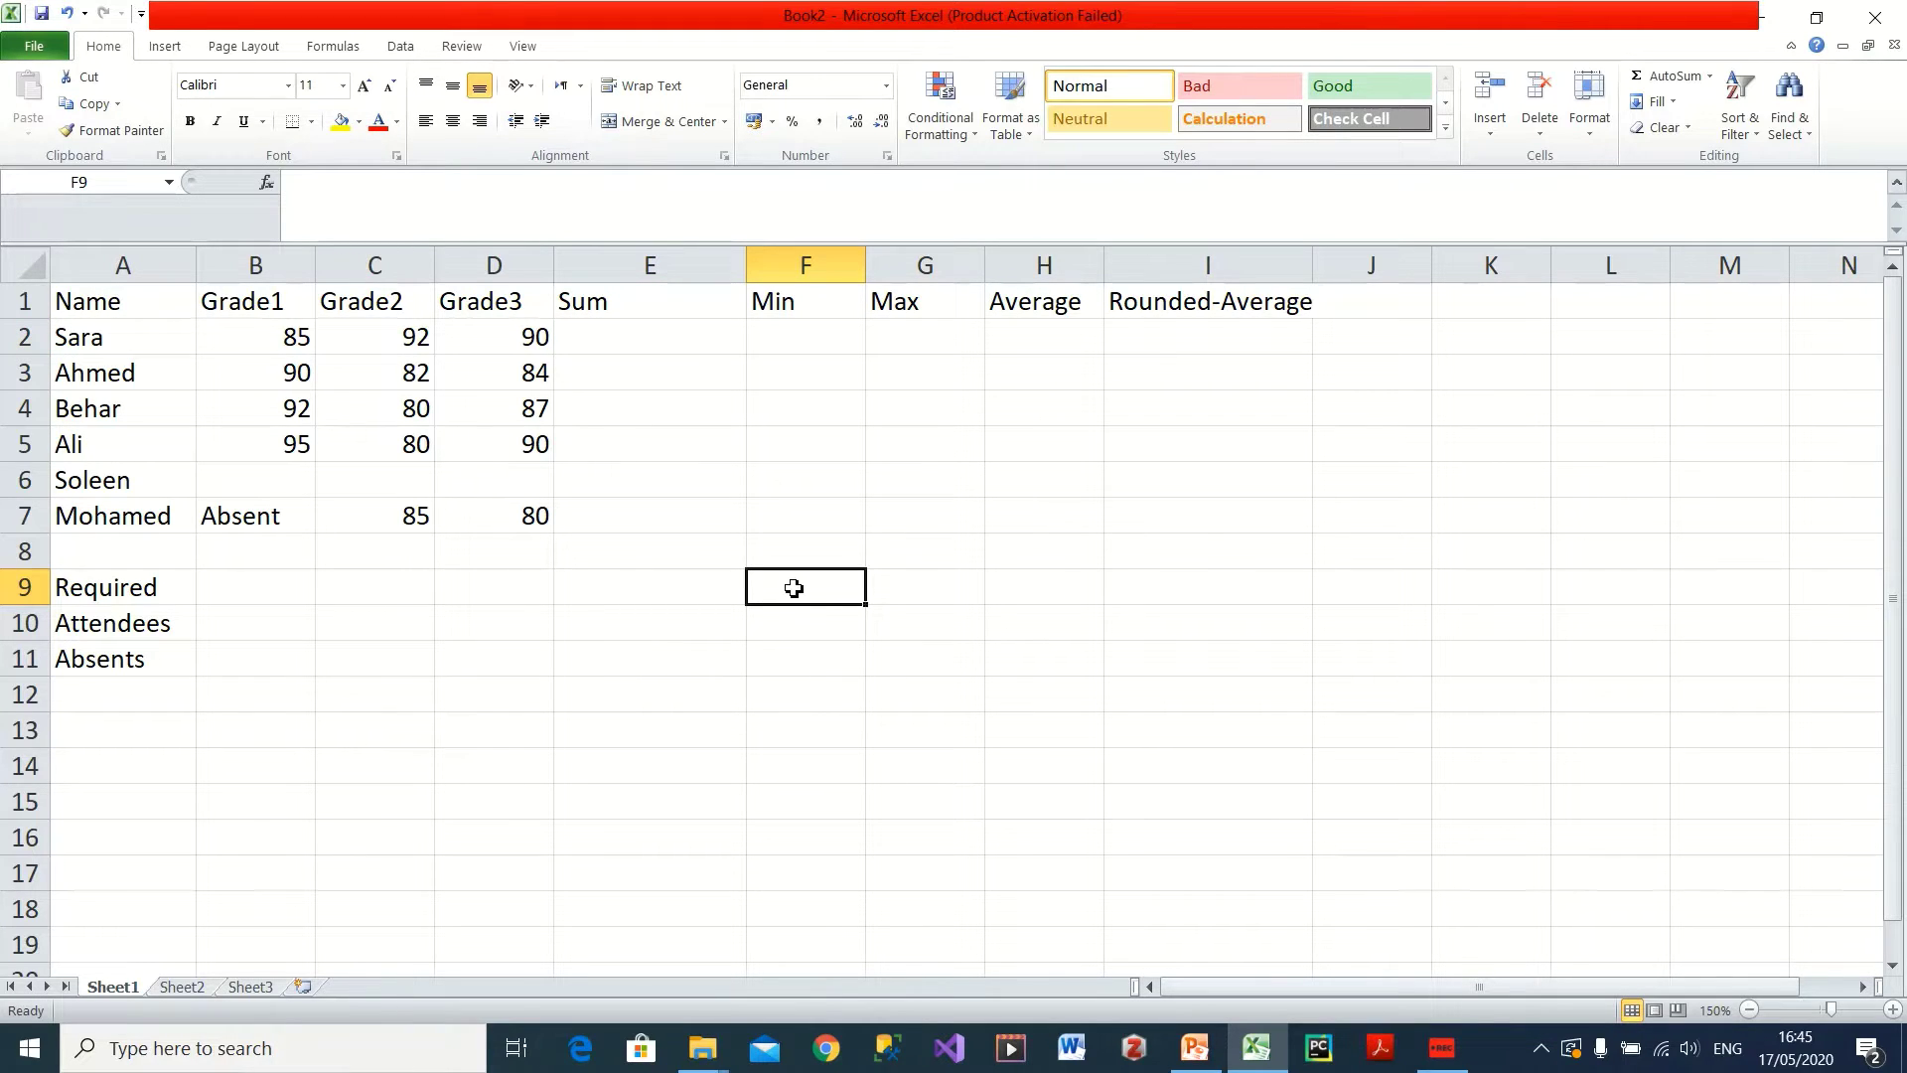
click(298, 343)
drag(313, 348, 539, 455)
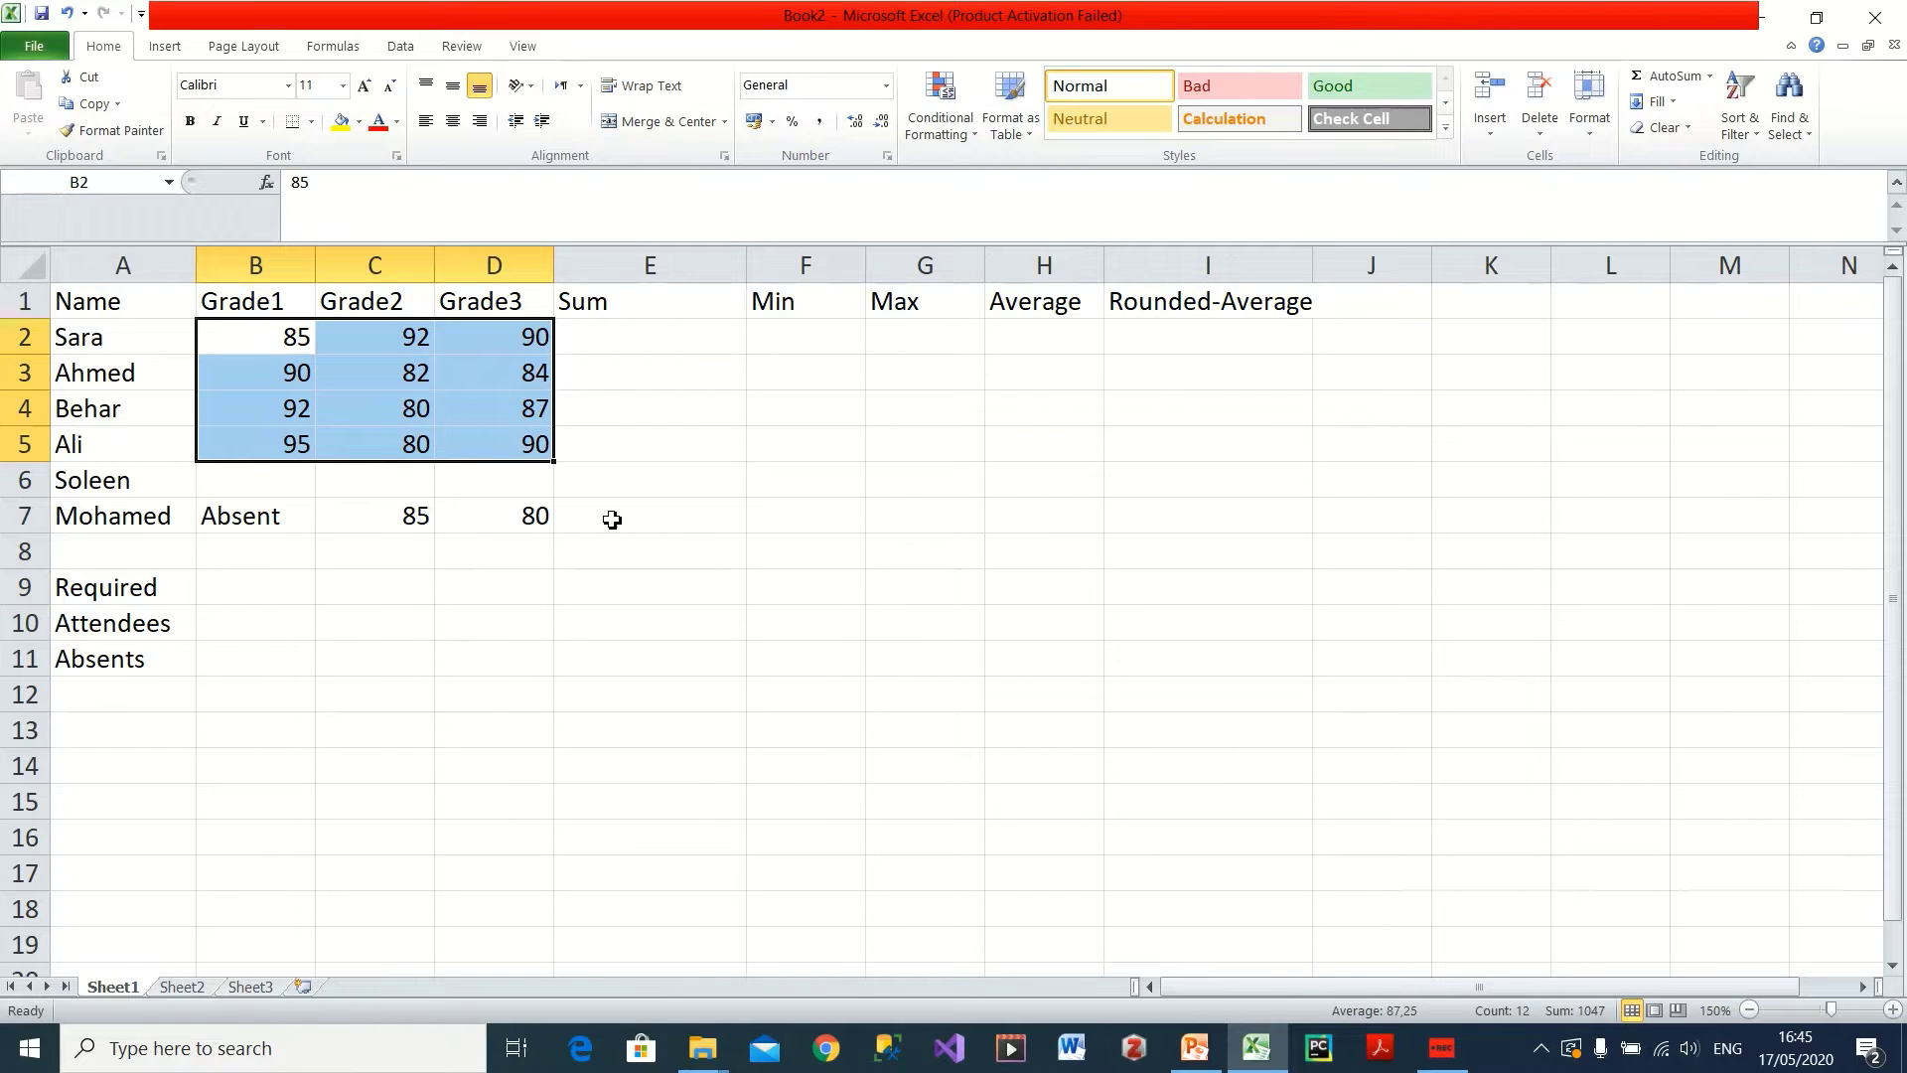
click(790, 553)
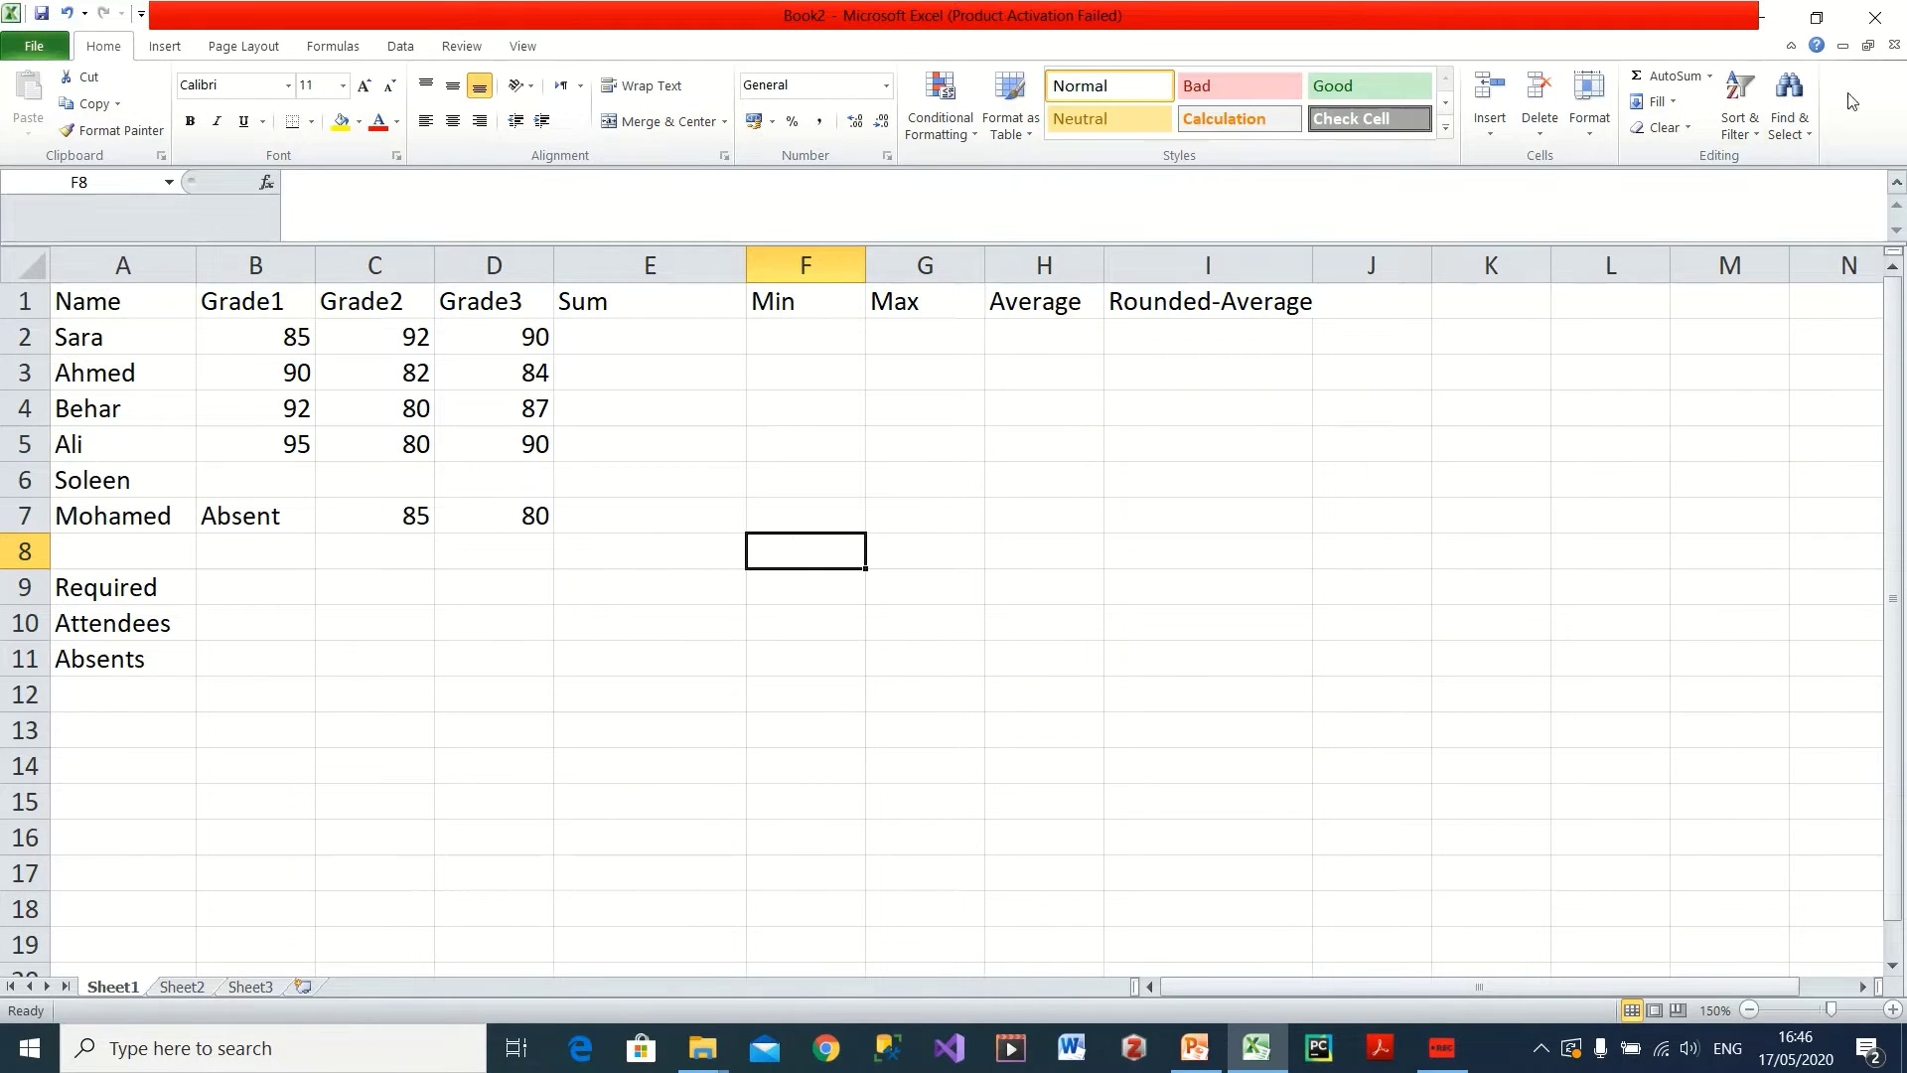
click(1656, 90)
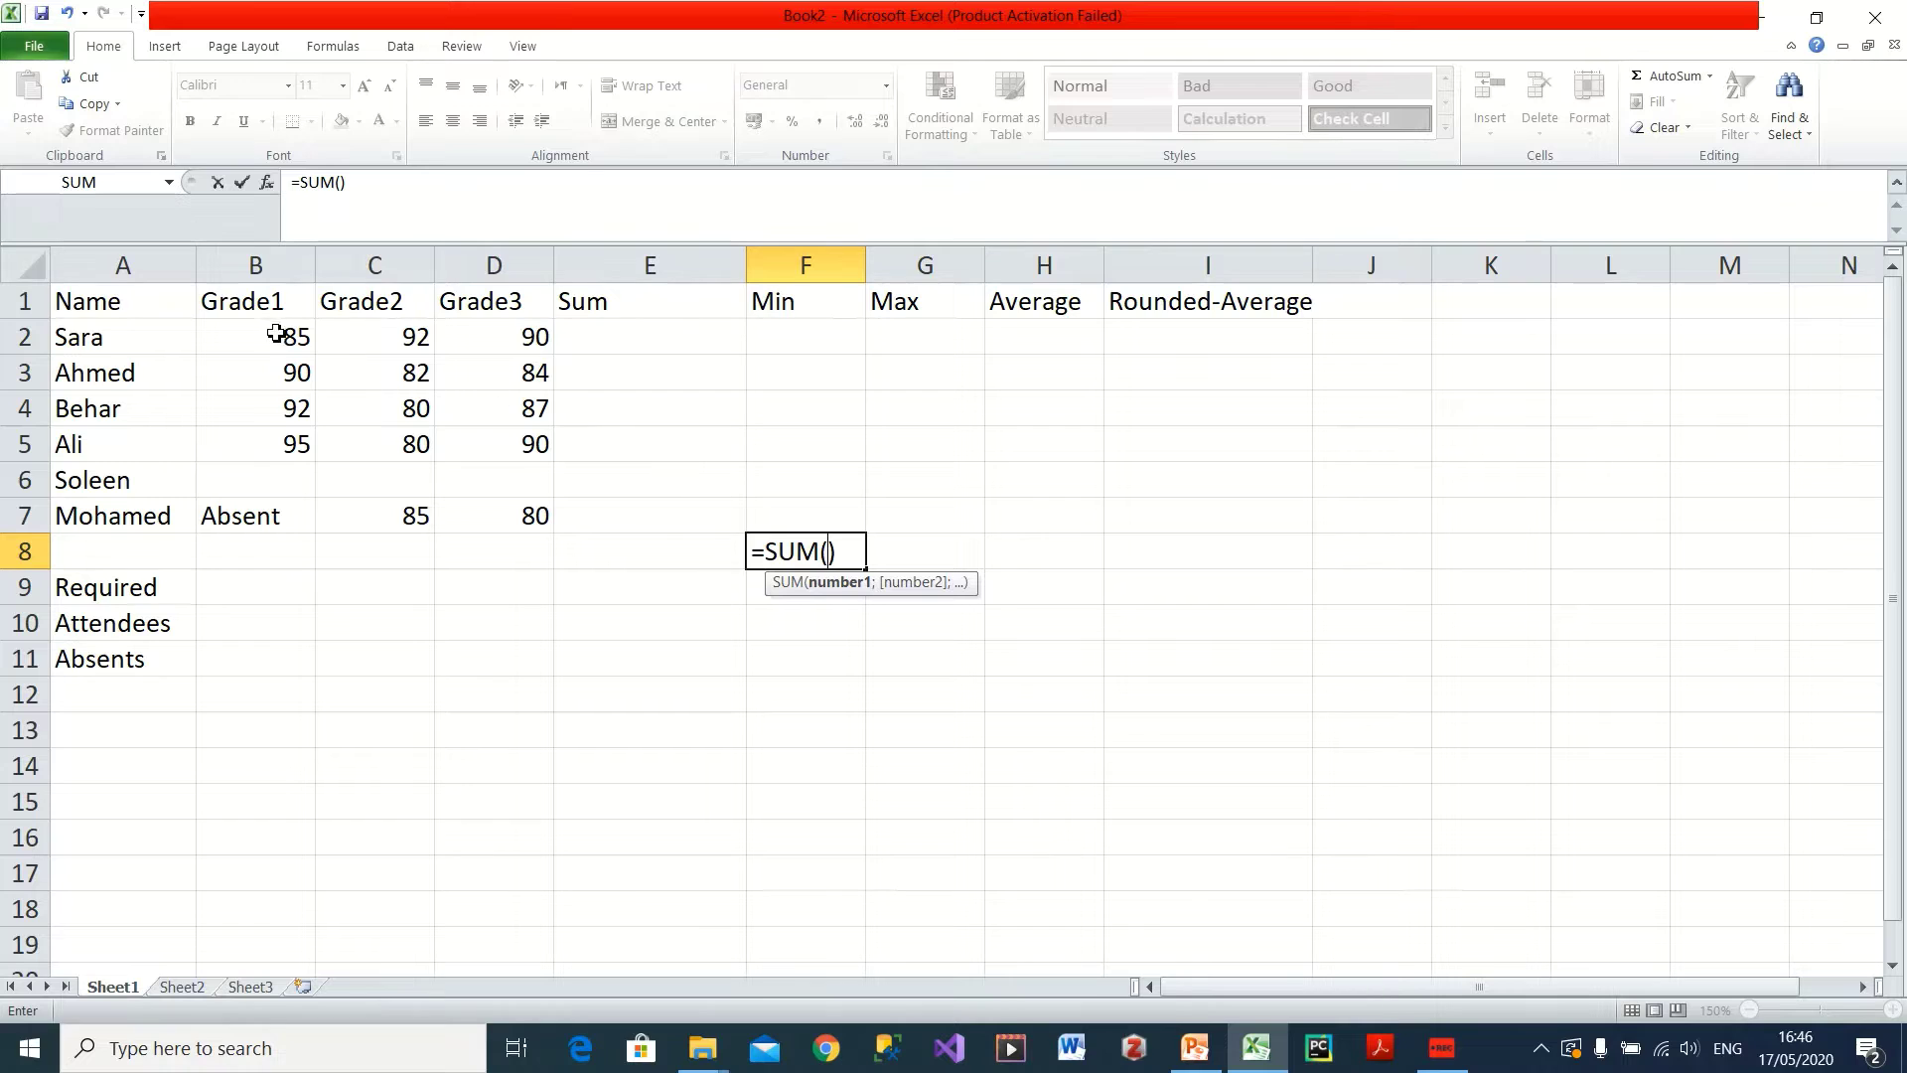
drag(278, 336, 490, 437)
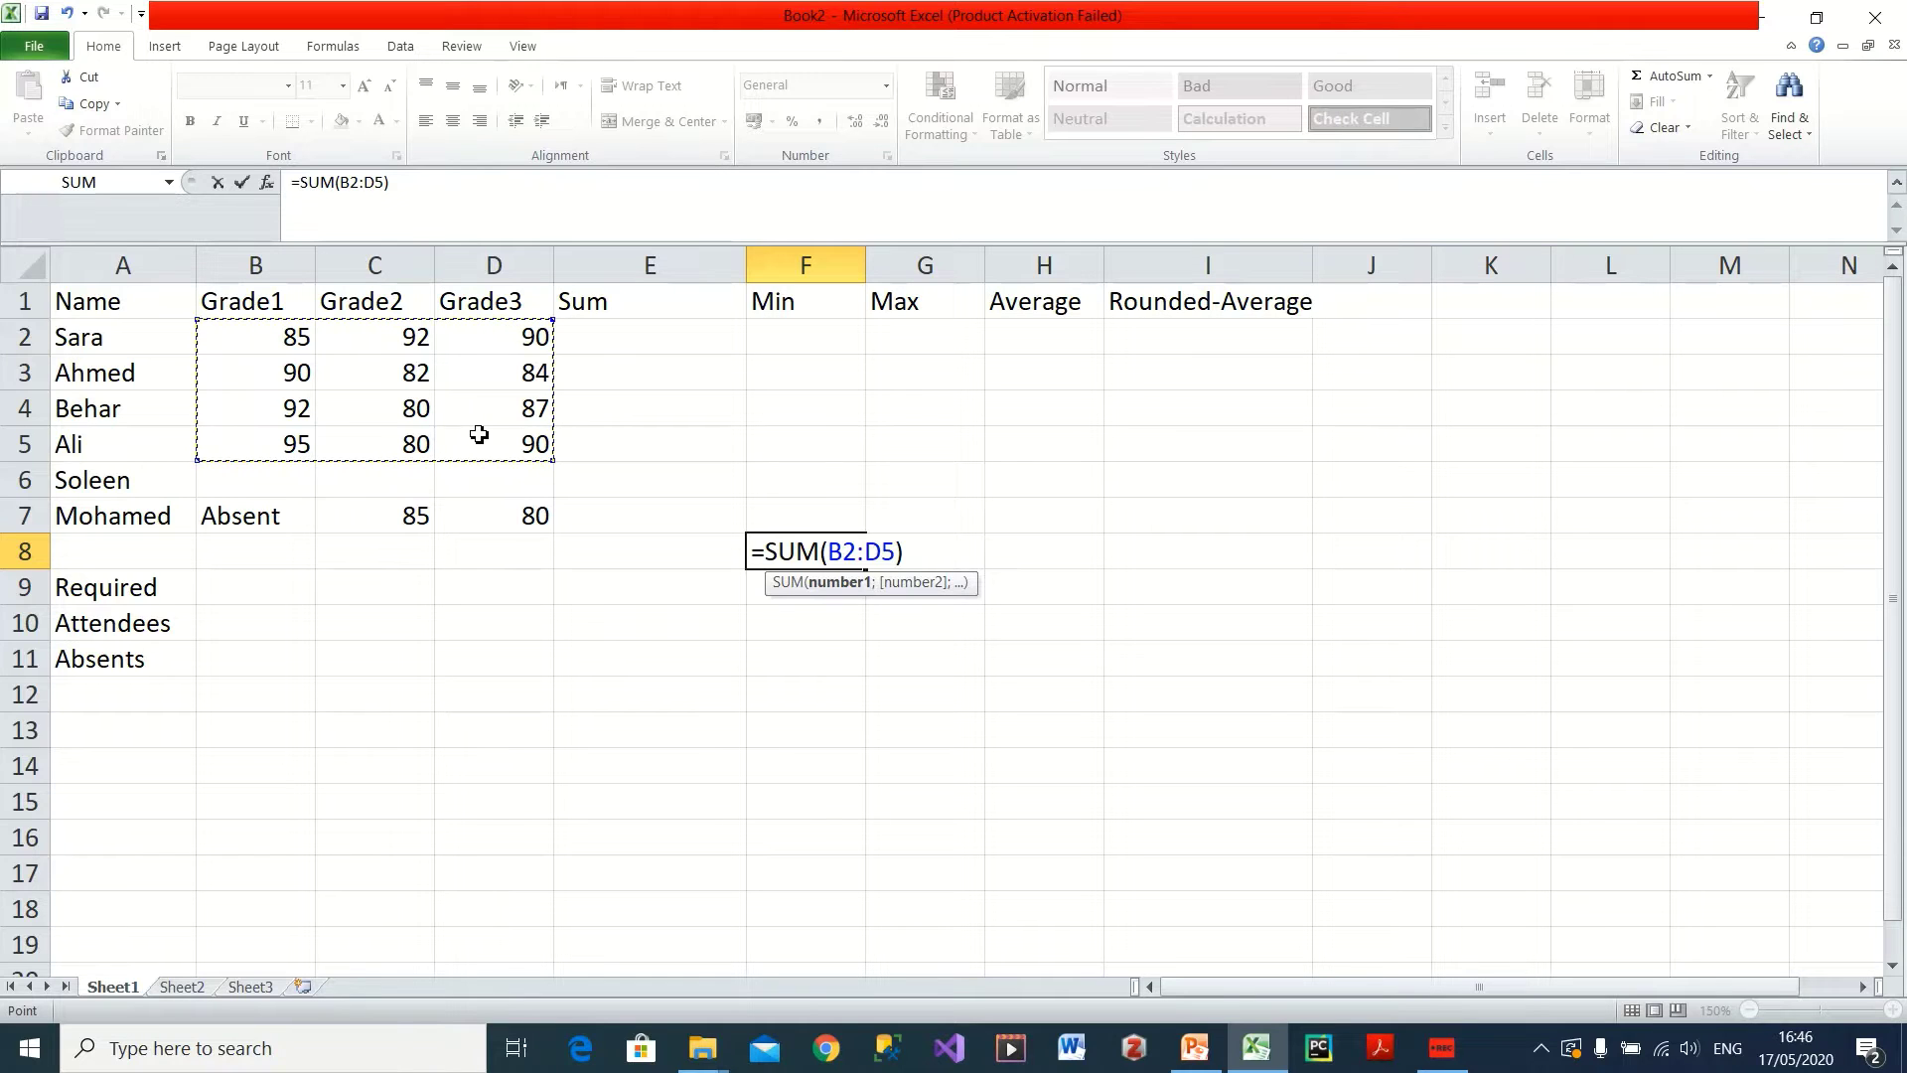
key(BackSpace)
key(BackSpace)
key(BackSpace)
key(BackSpace)
key(BackSpace)
key(BackSpace)
key(BackSpace)
key(BackSpace)
key(BackSpace)
key(BackSpace)
key(BackSpace)
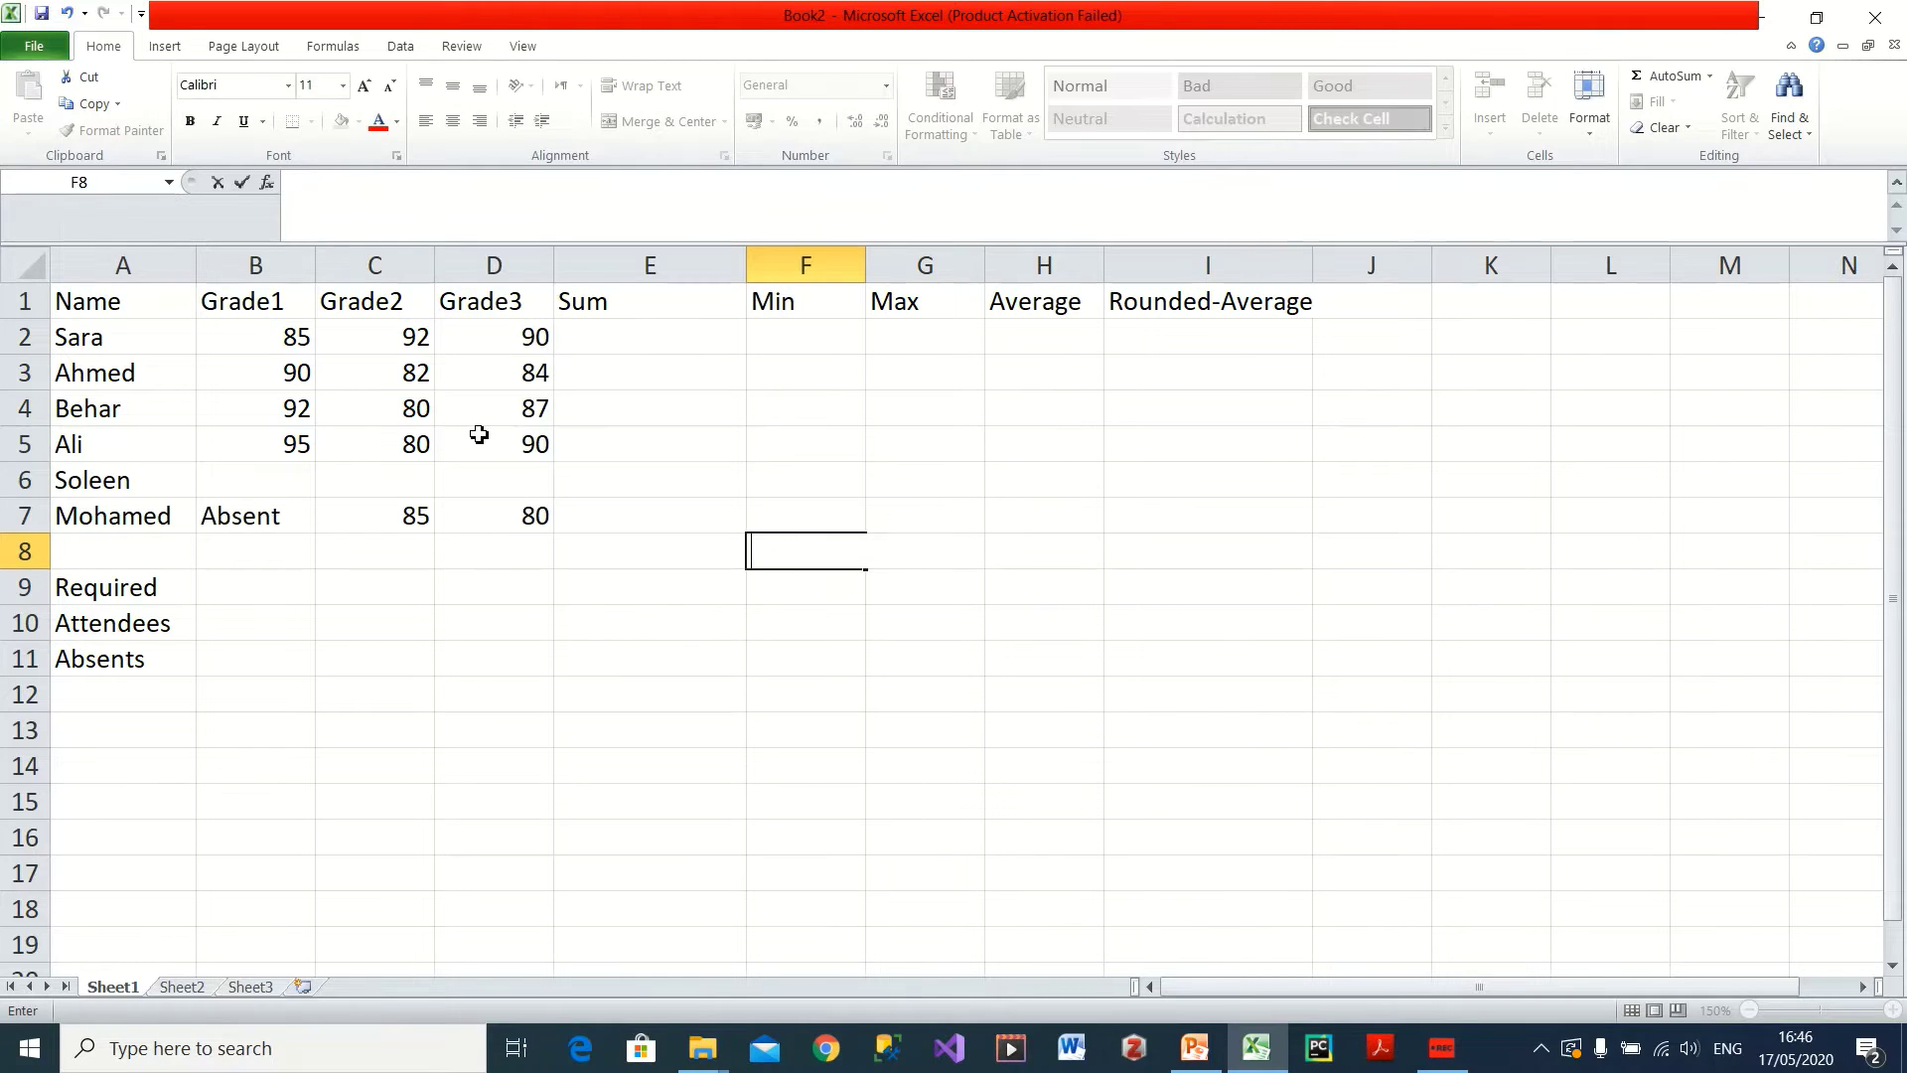
- Total the first student's three grades in cell E2 with the formula =SUM(B2:D2)
click(646, 336)
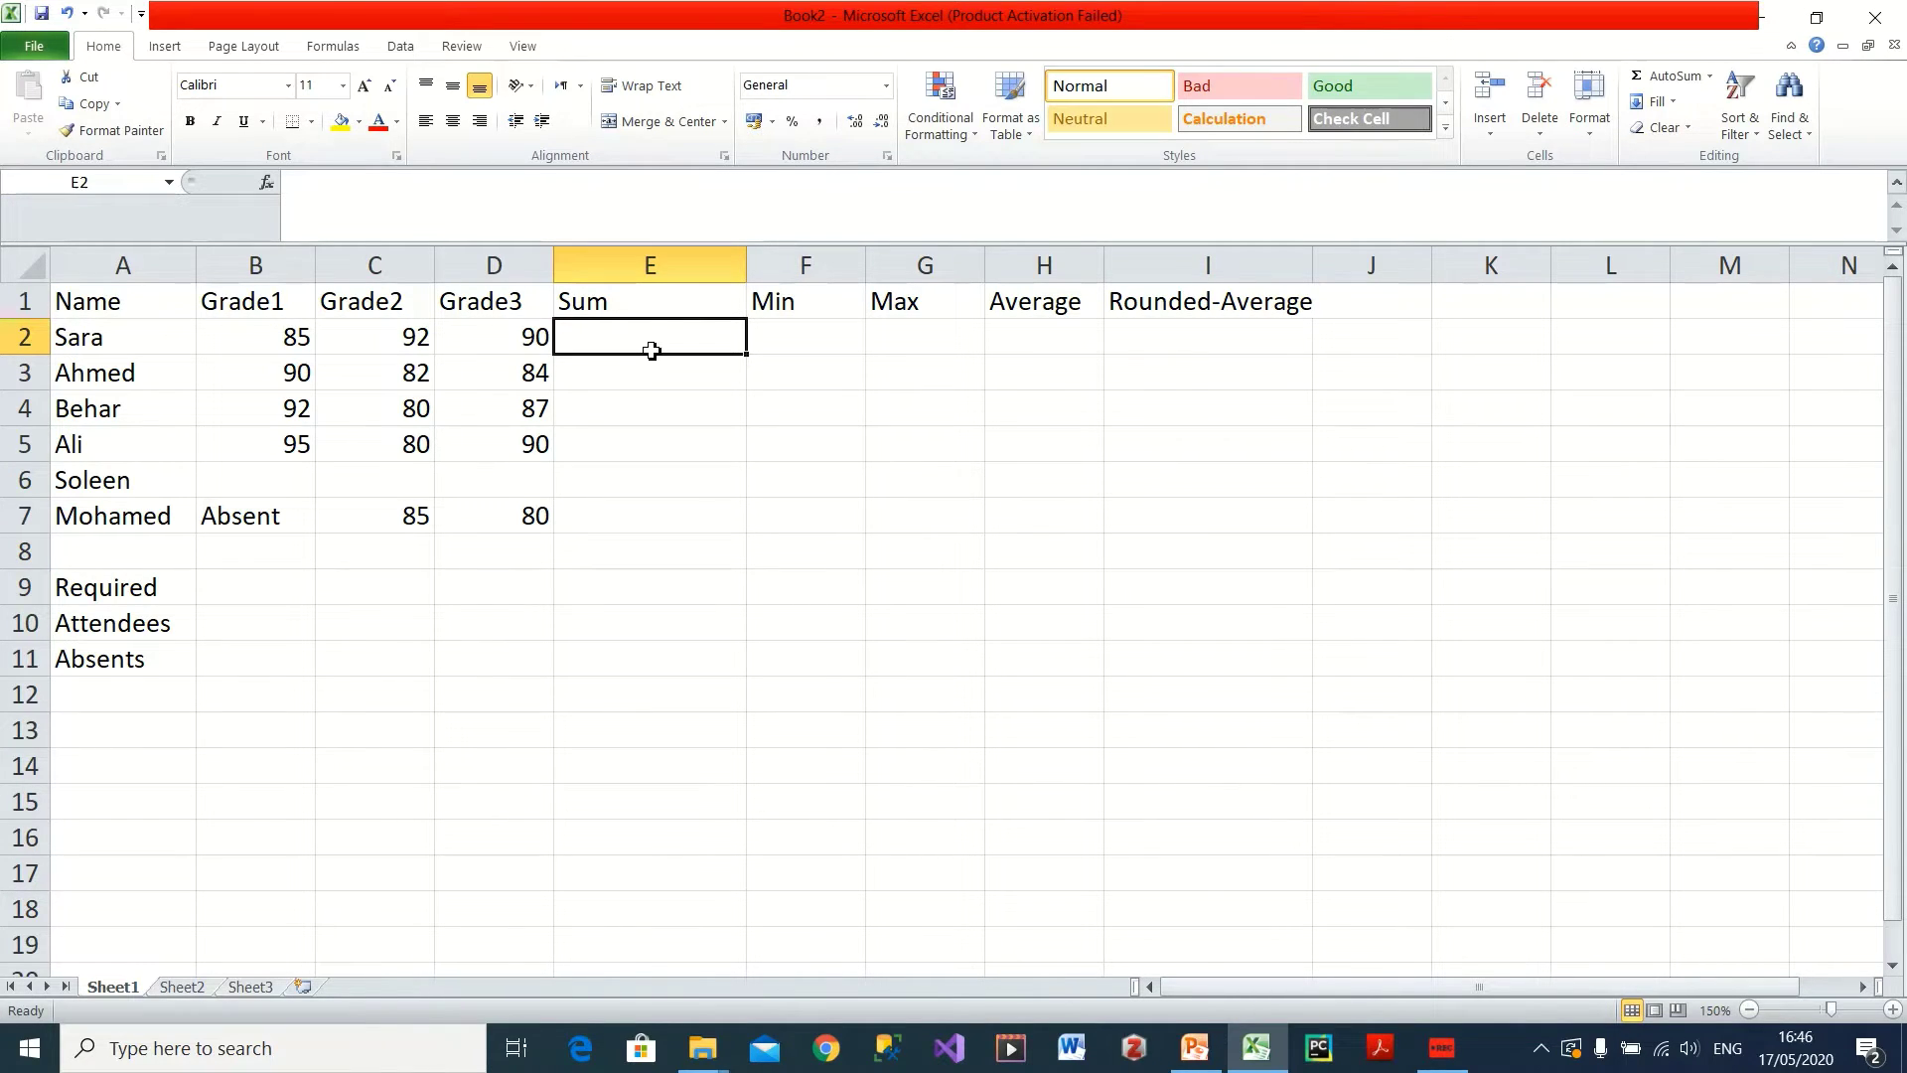
text(=)
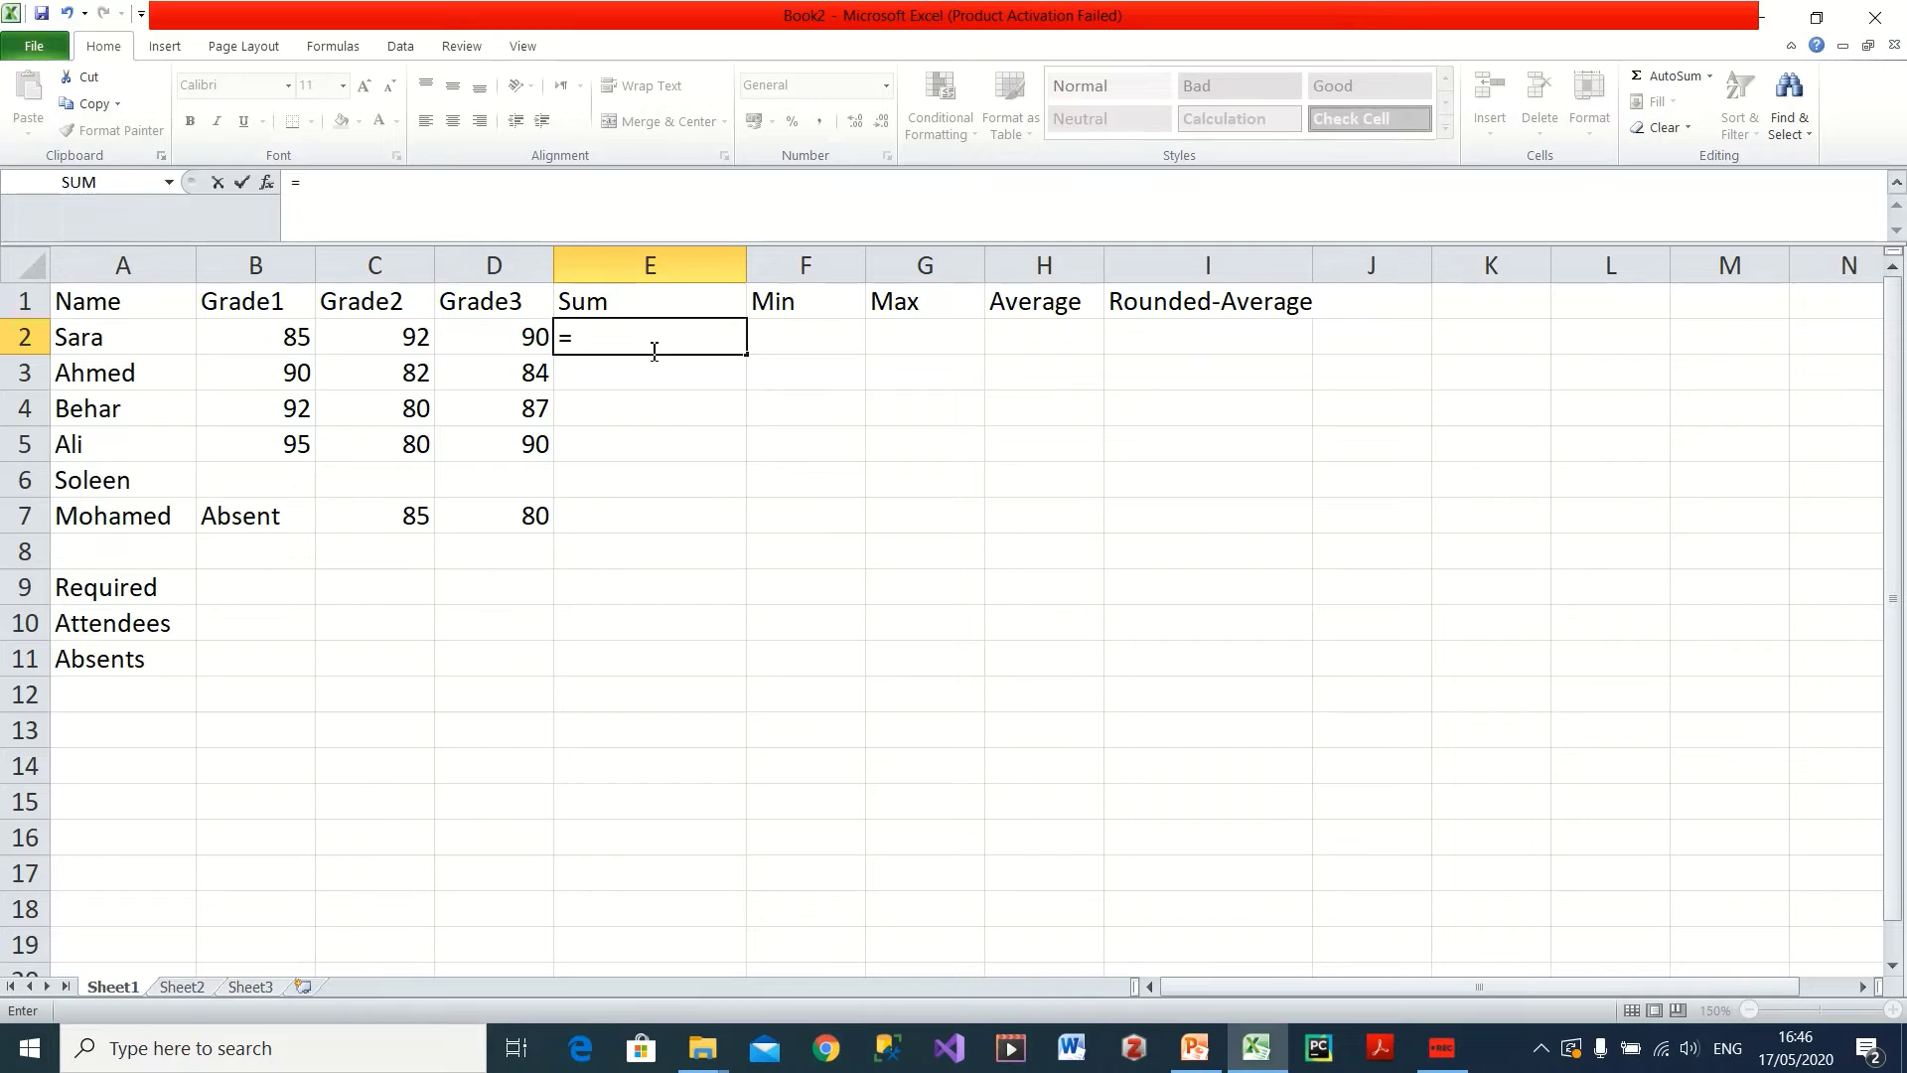
text(sum)
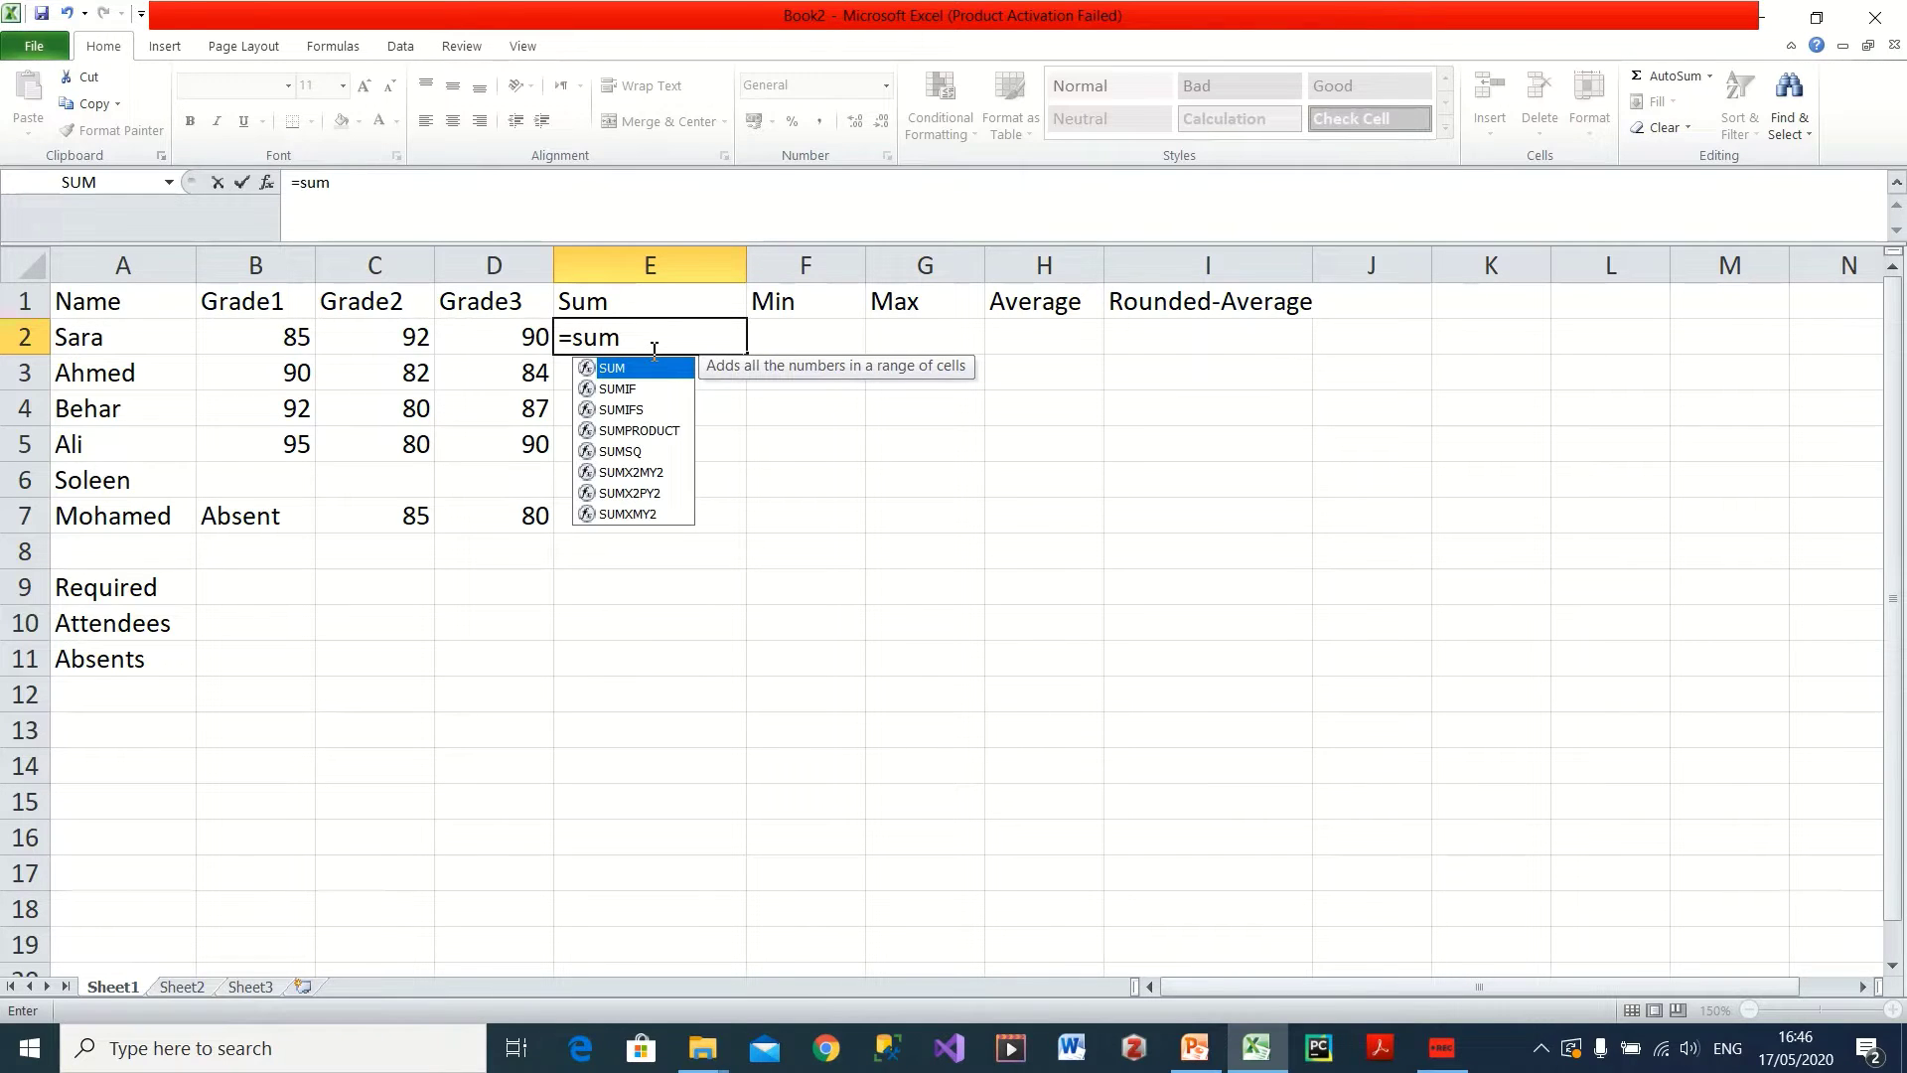
text(()
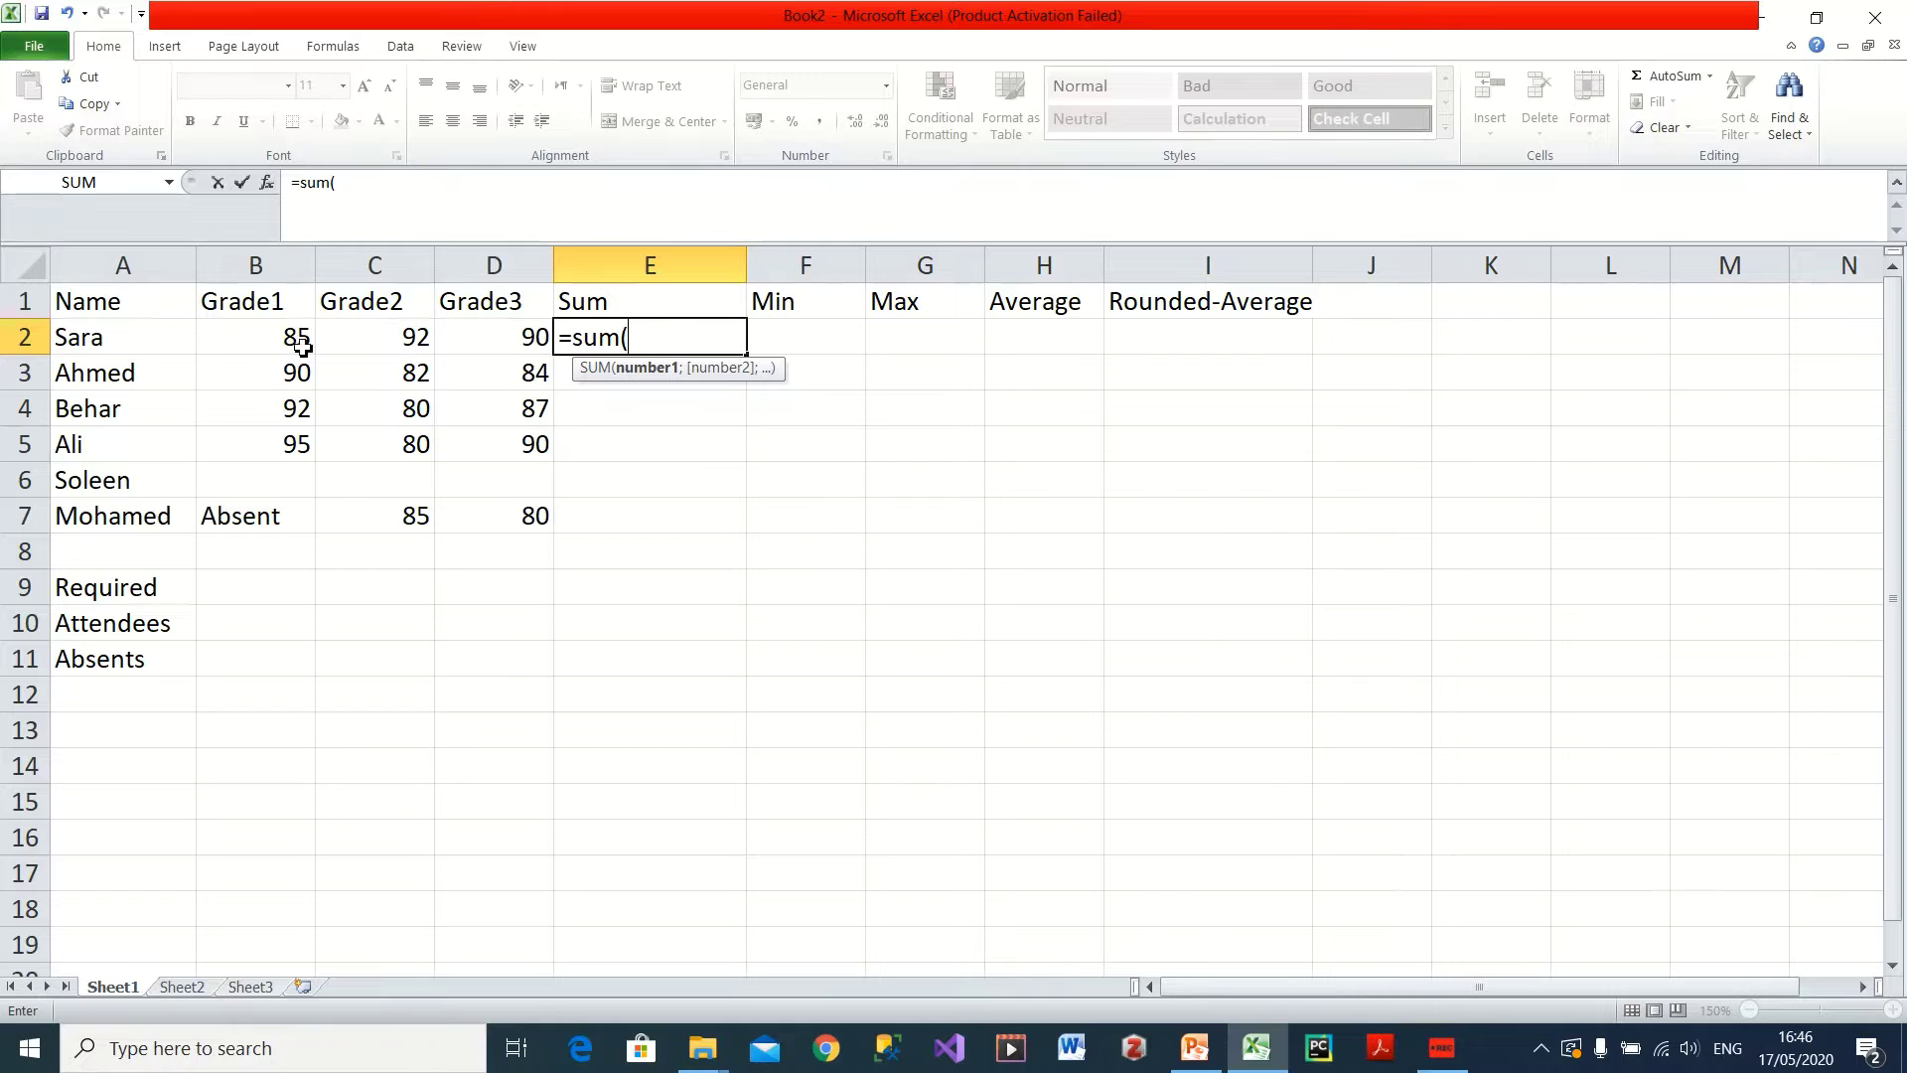
drag(285, 343, 460, 341)
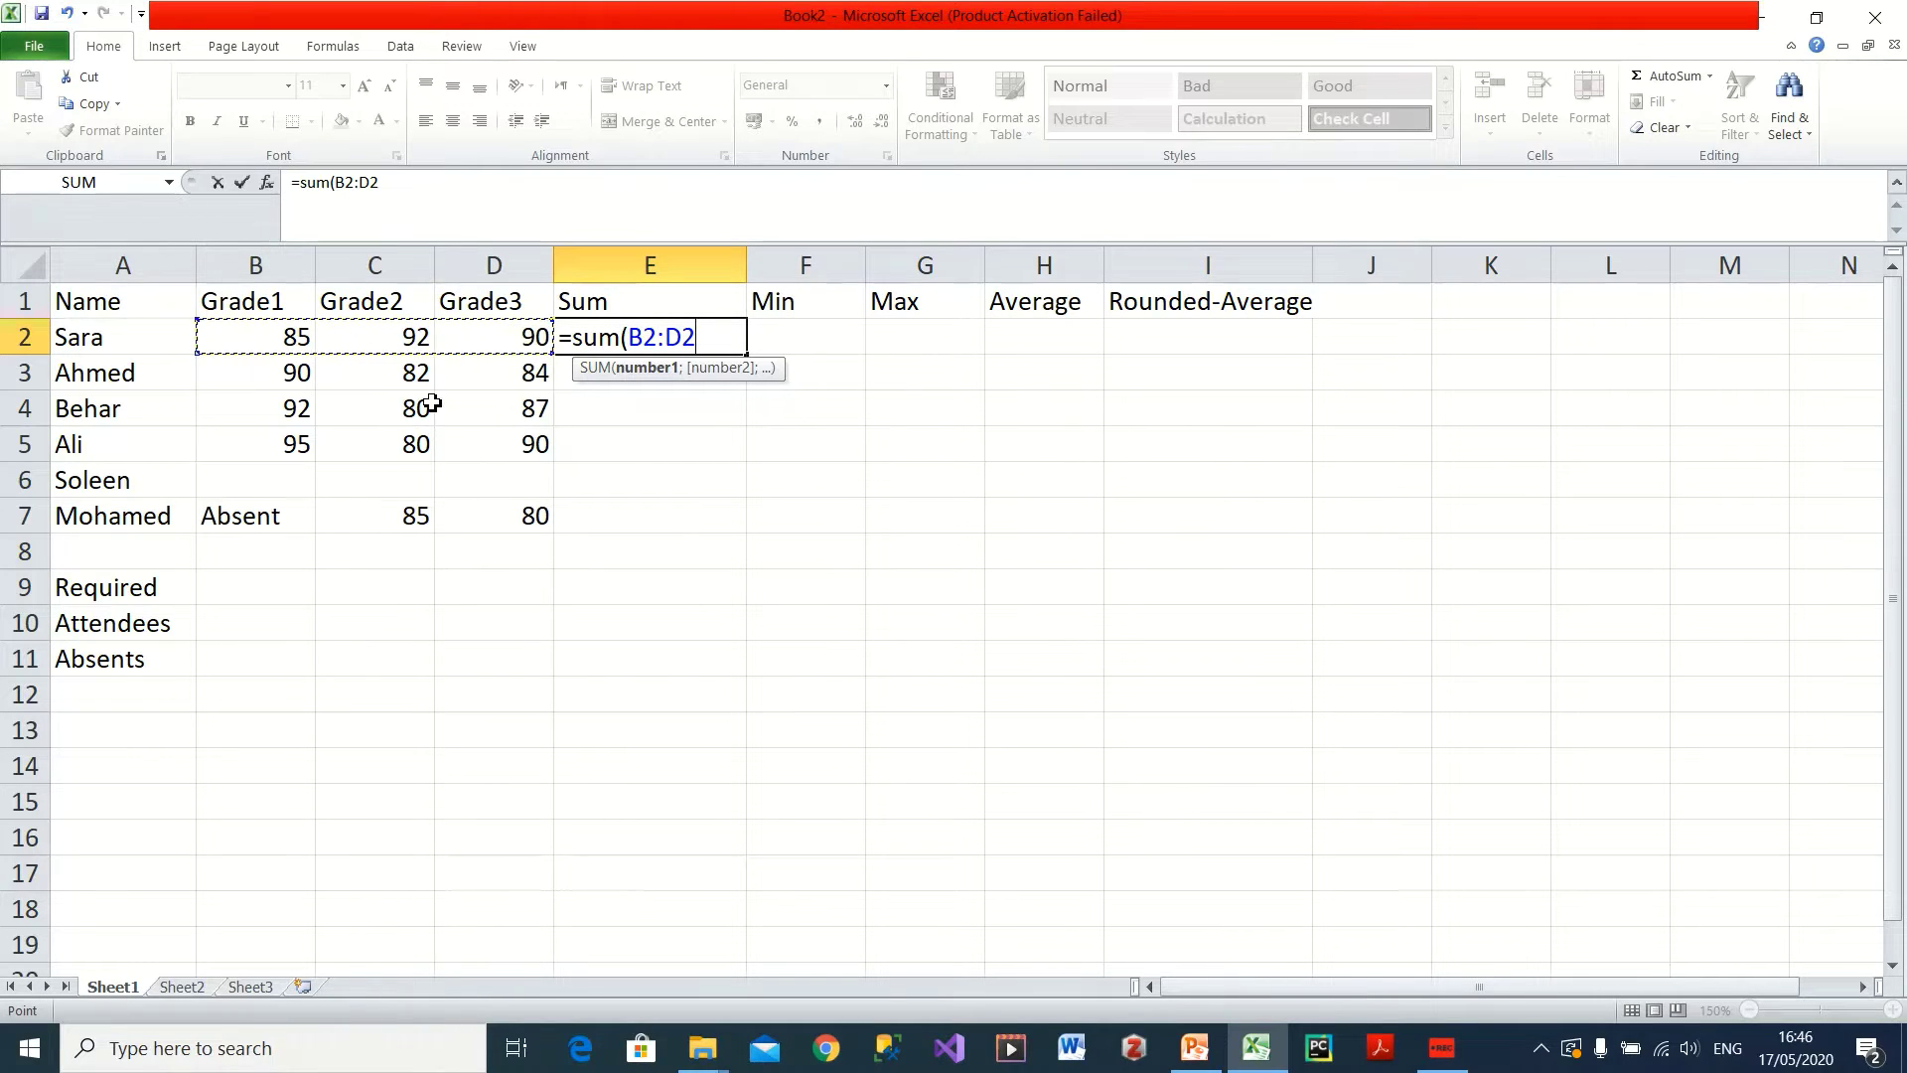
text())
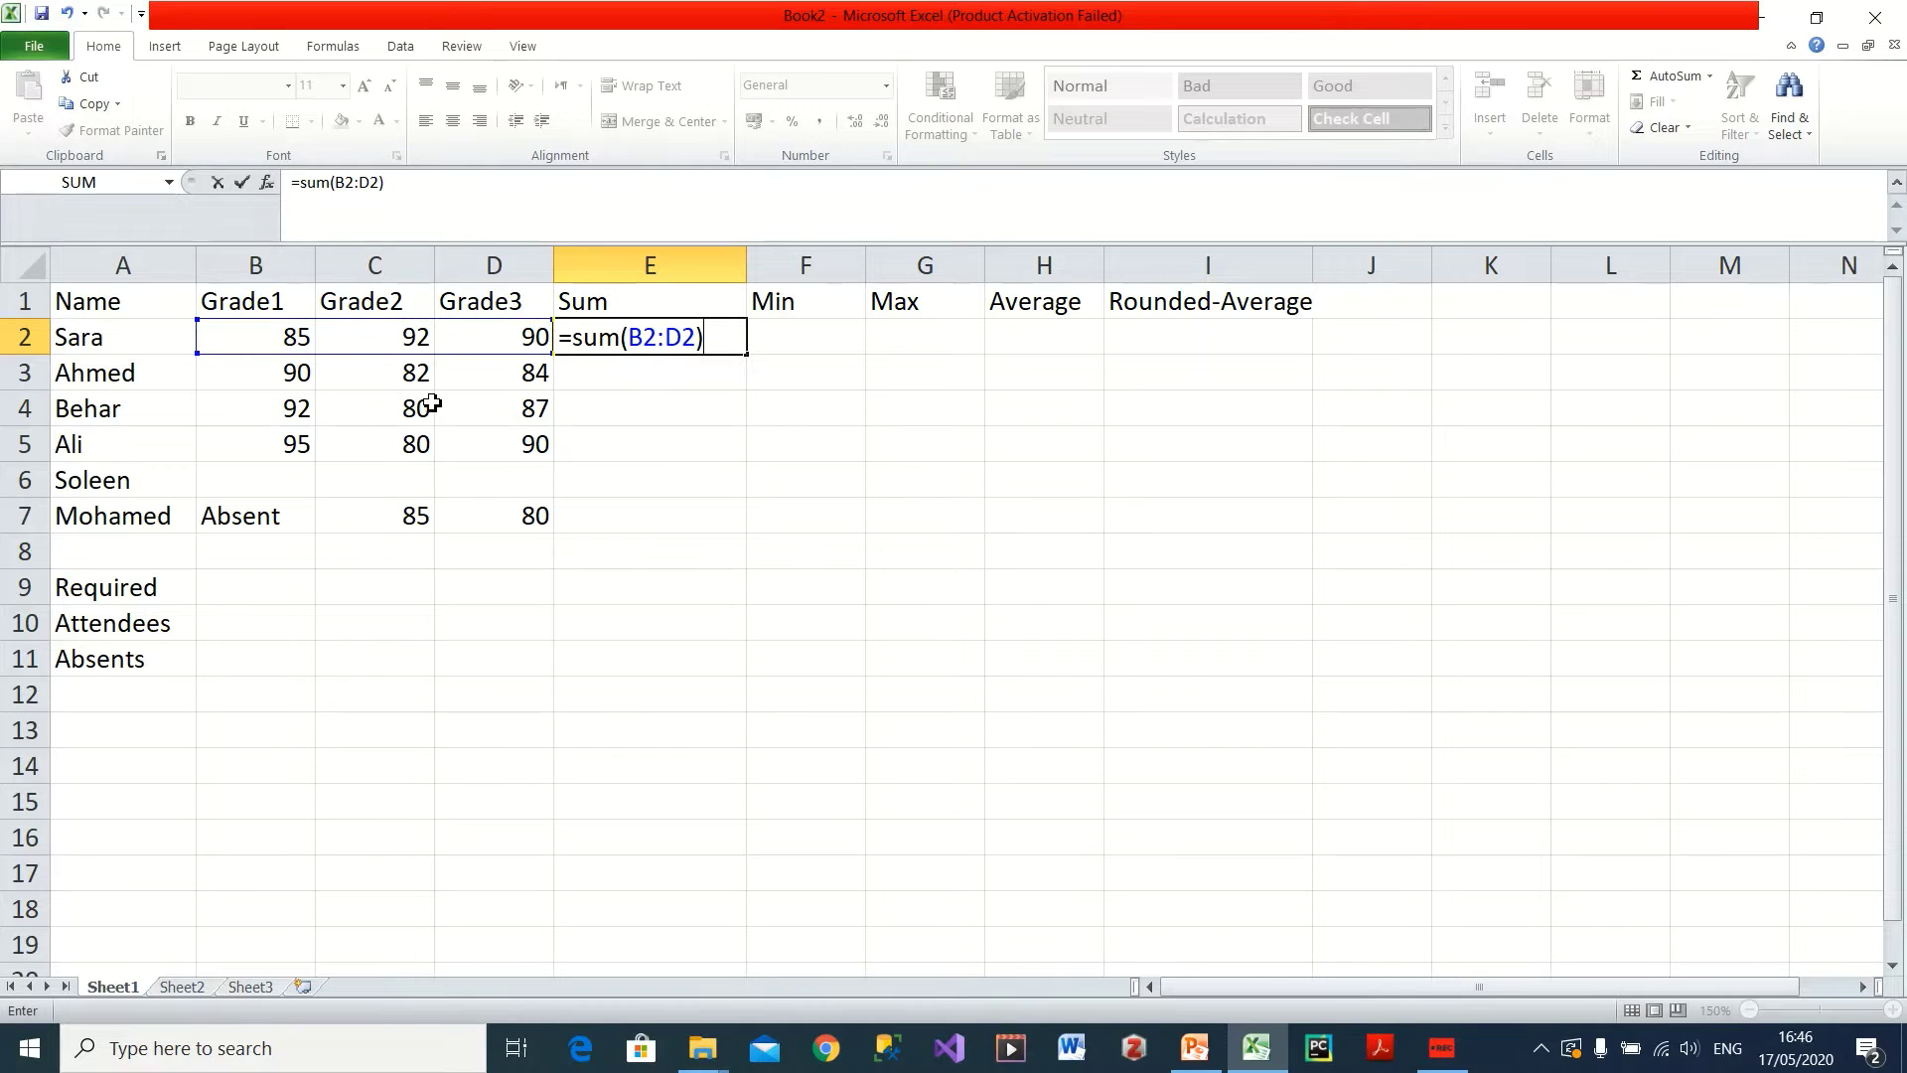
key(Return)
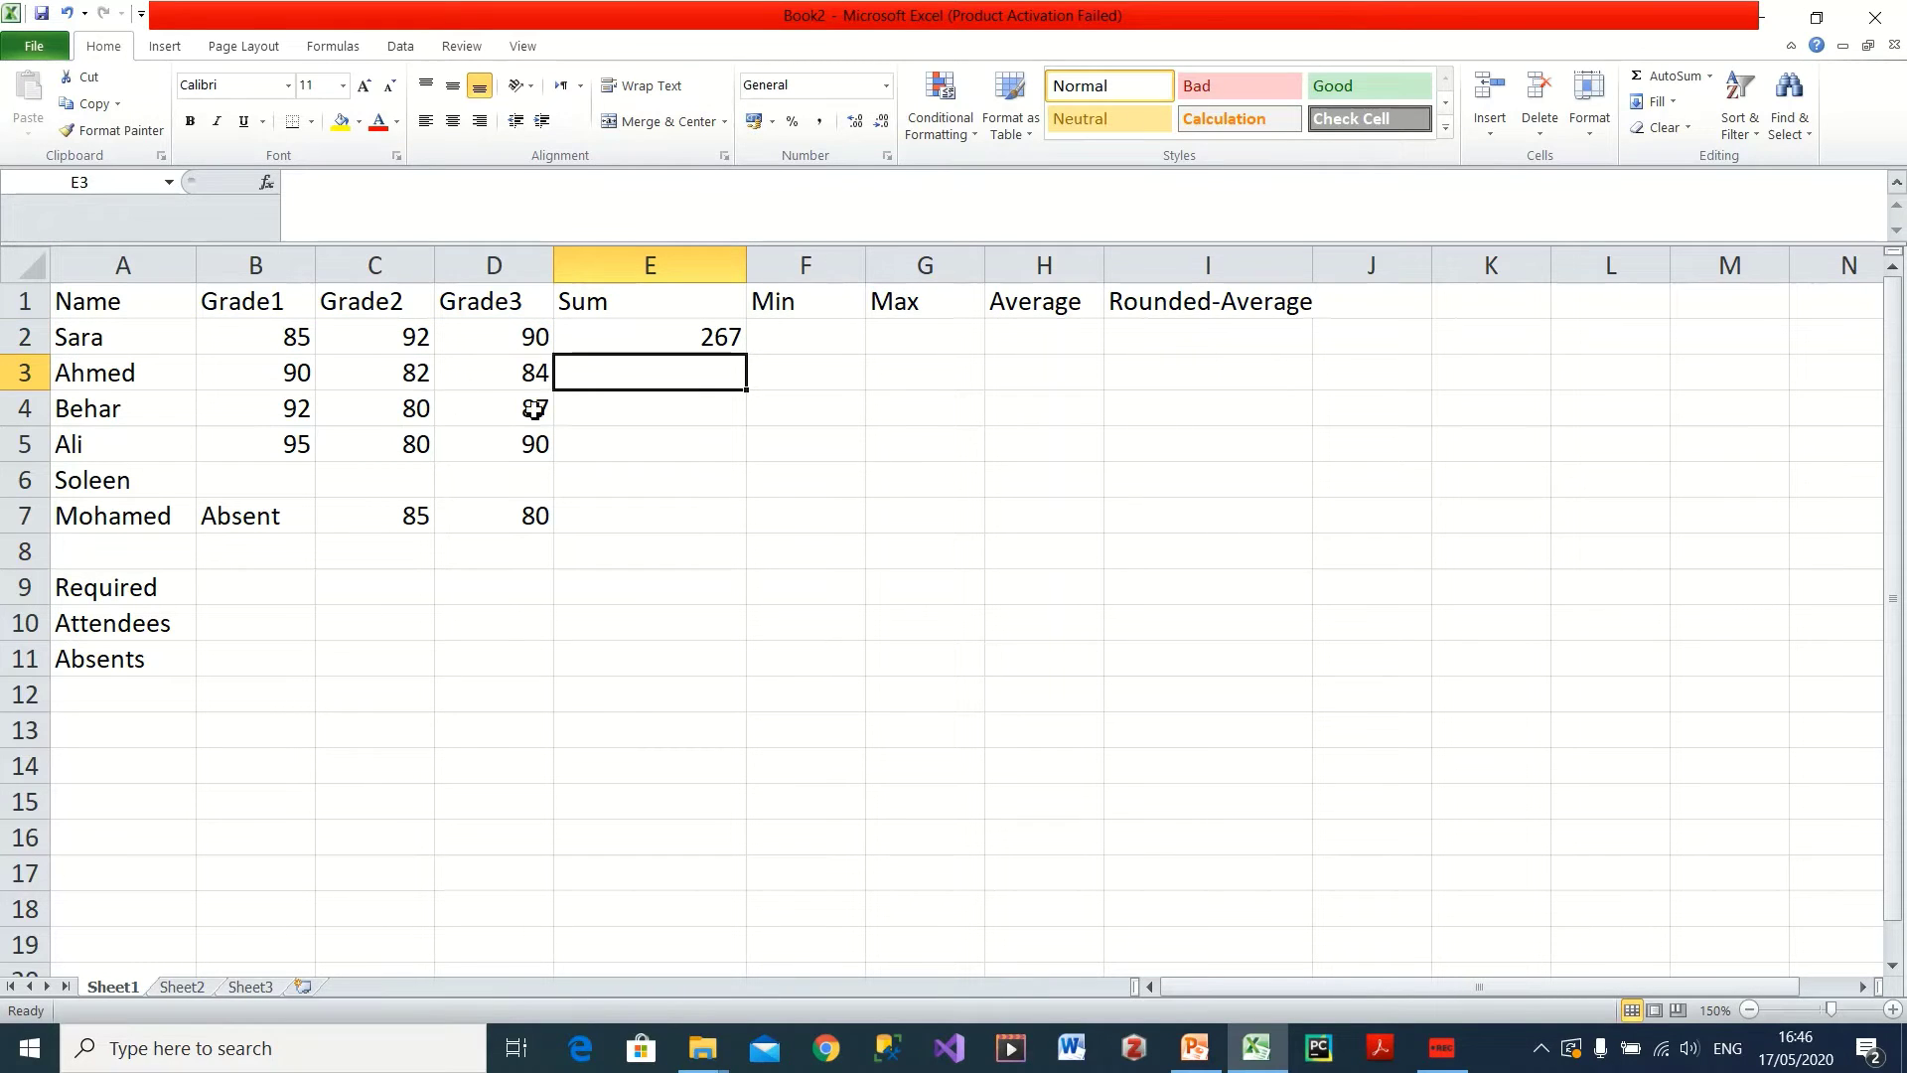
- Total the second student's three grades in cell E3 with the formula =SUM(B3:D3)
click(701, 343)
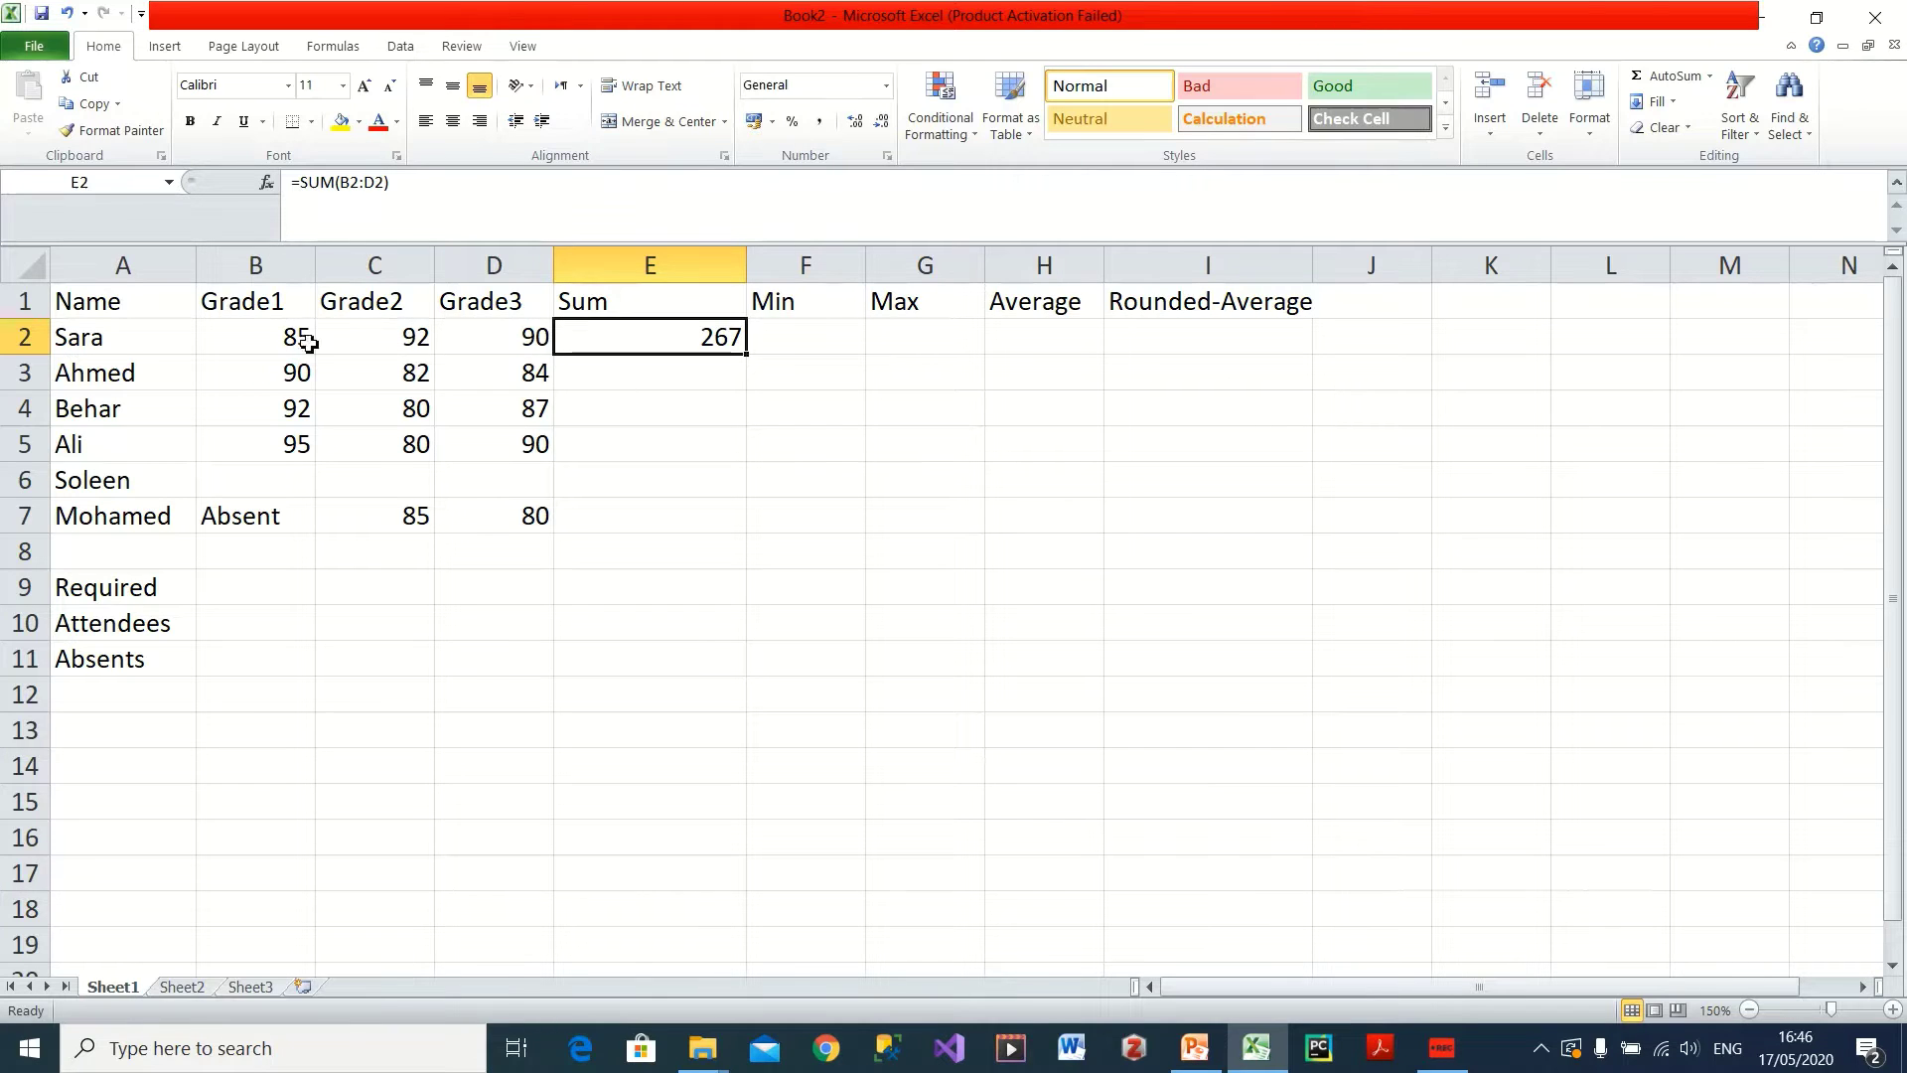
click(604, 370)
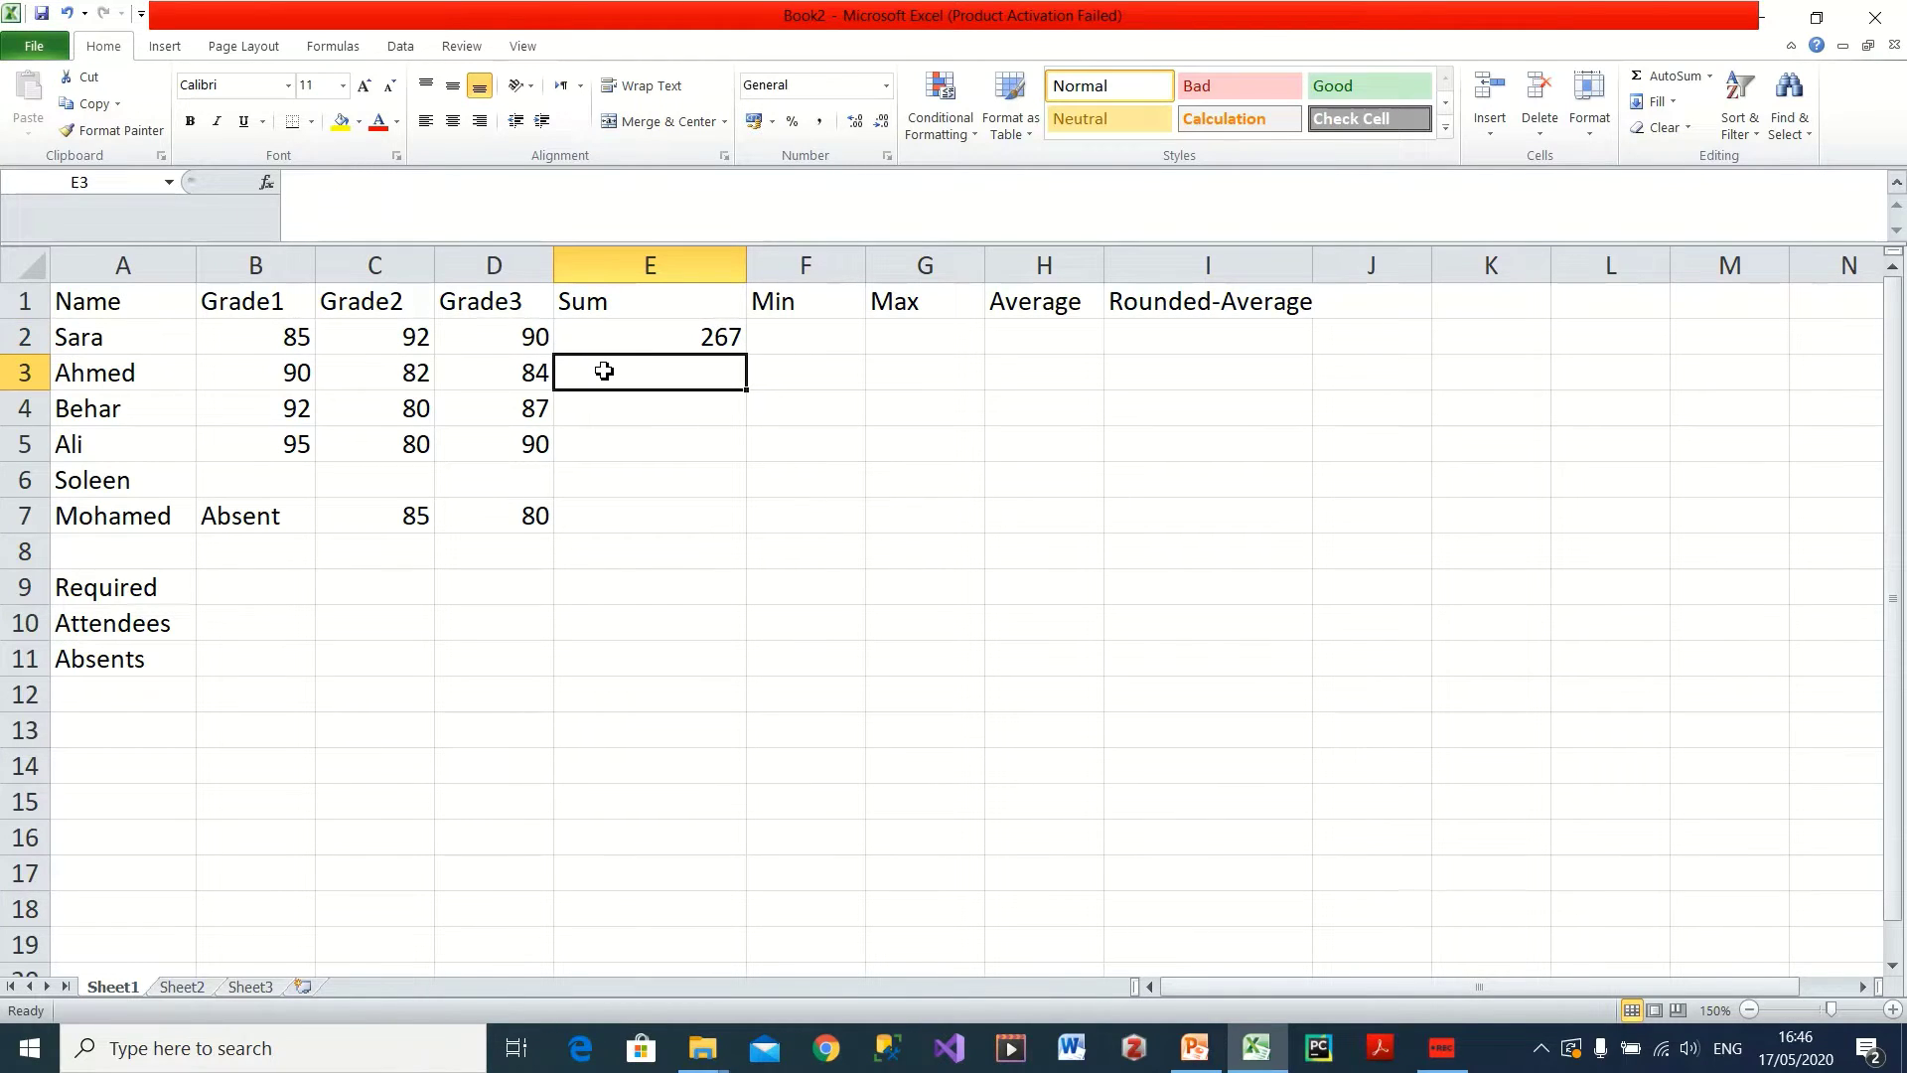
text(=)
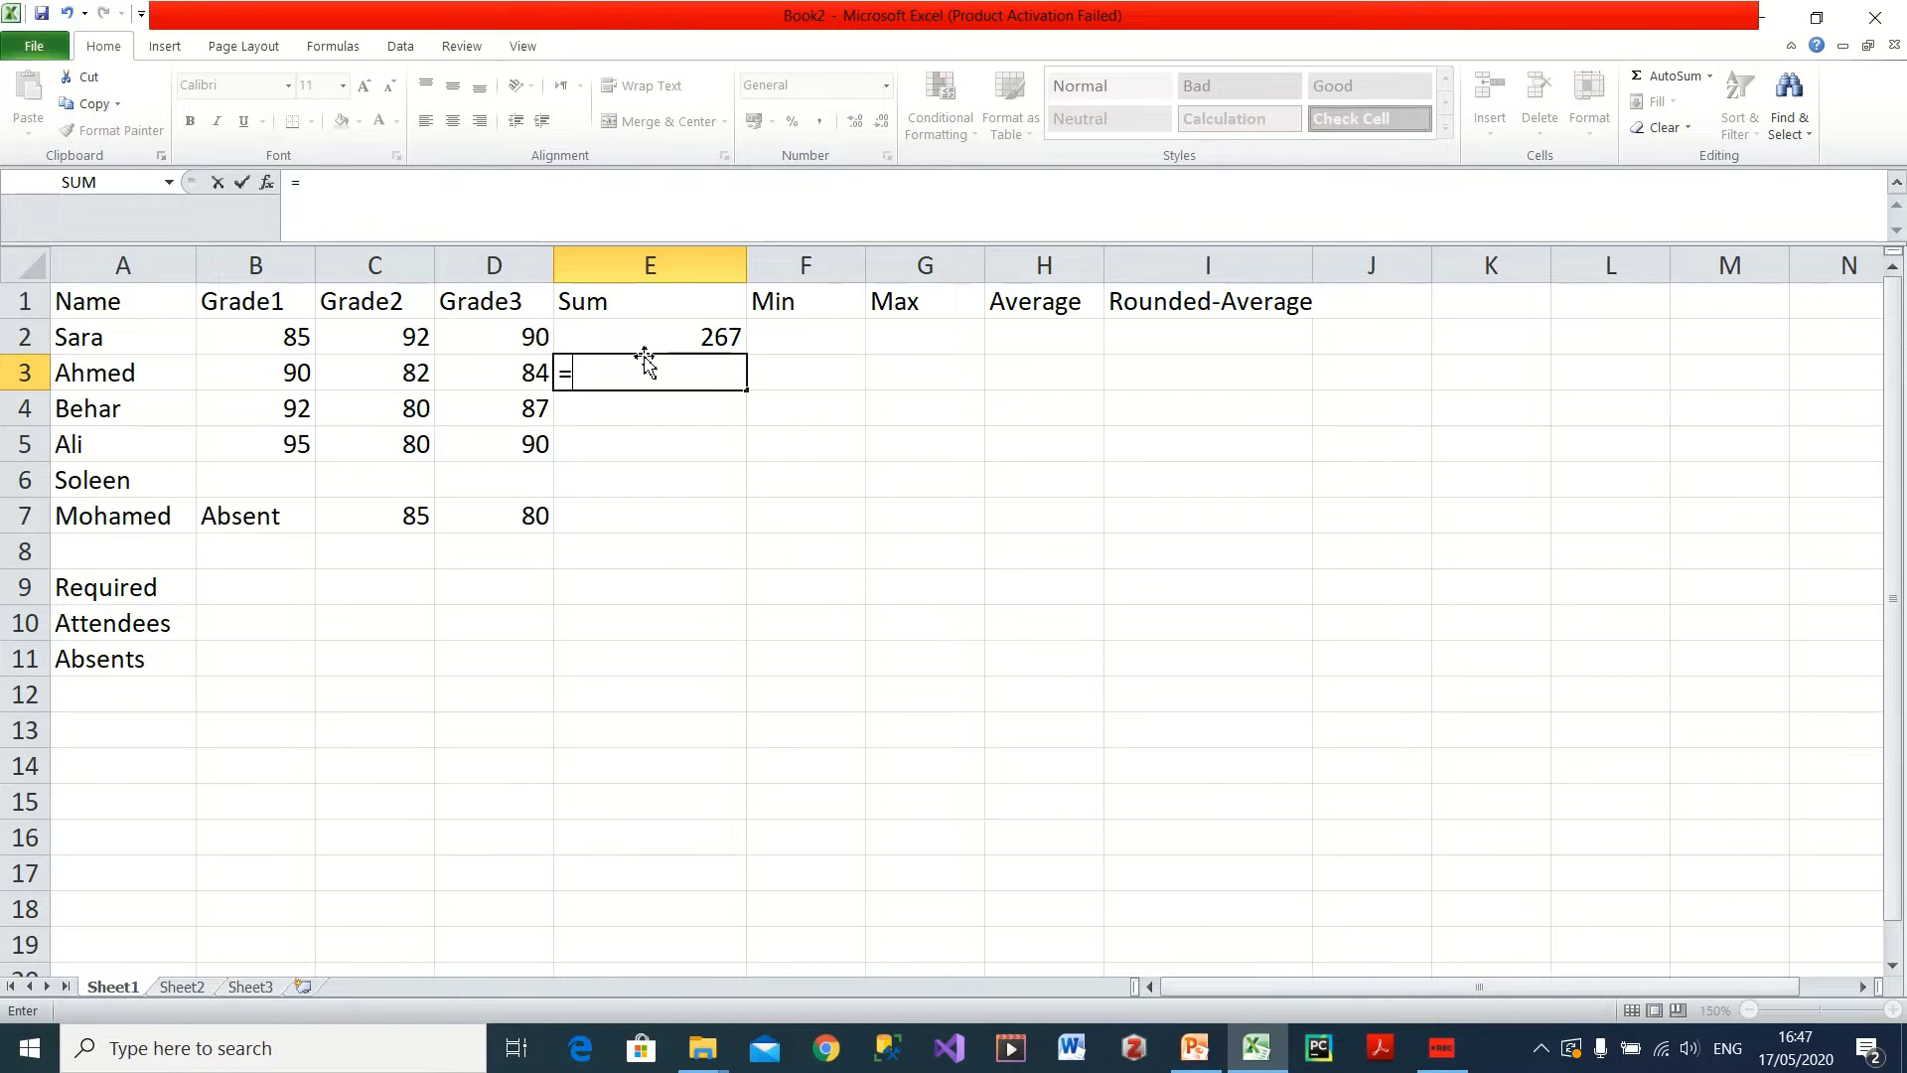
text(sum)
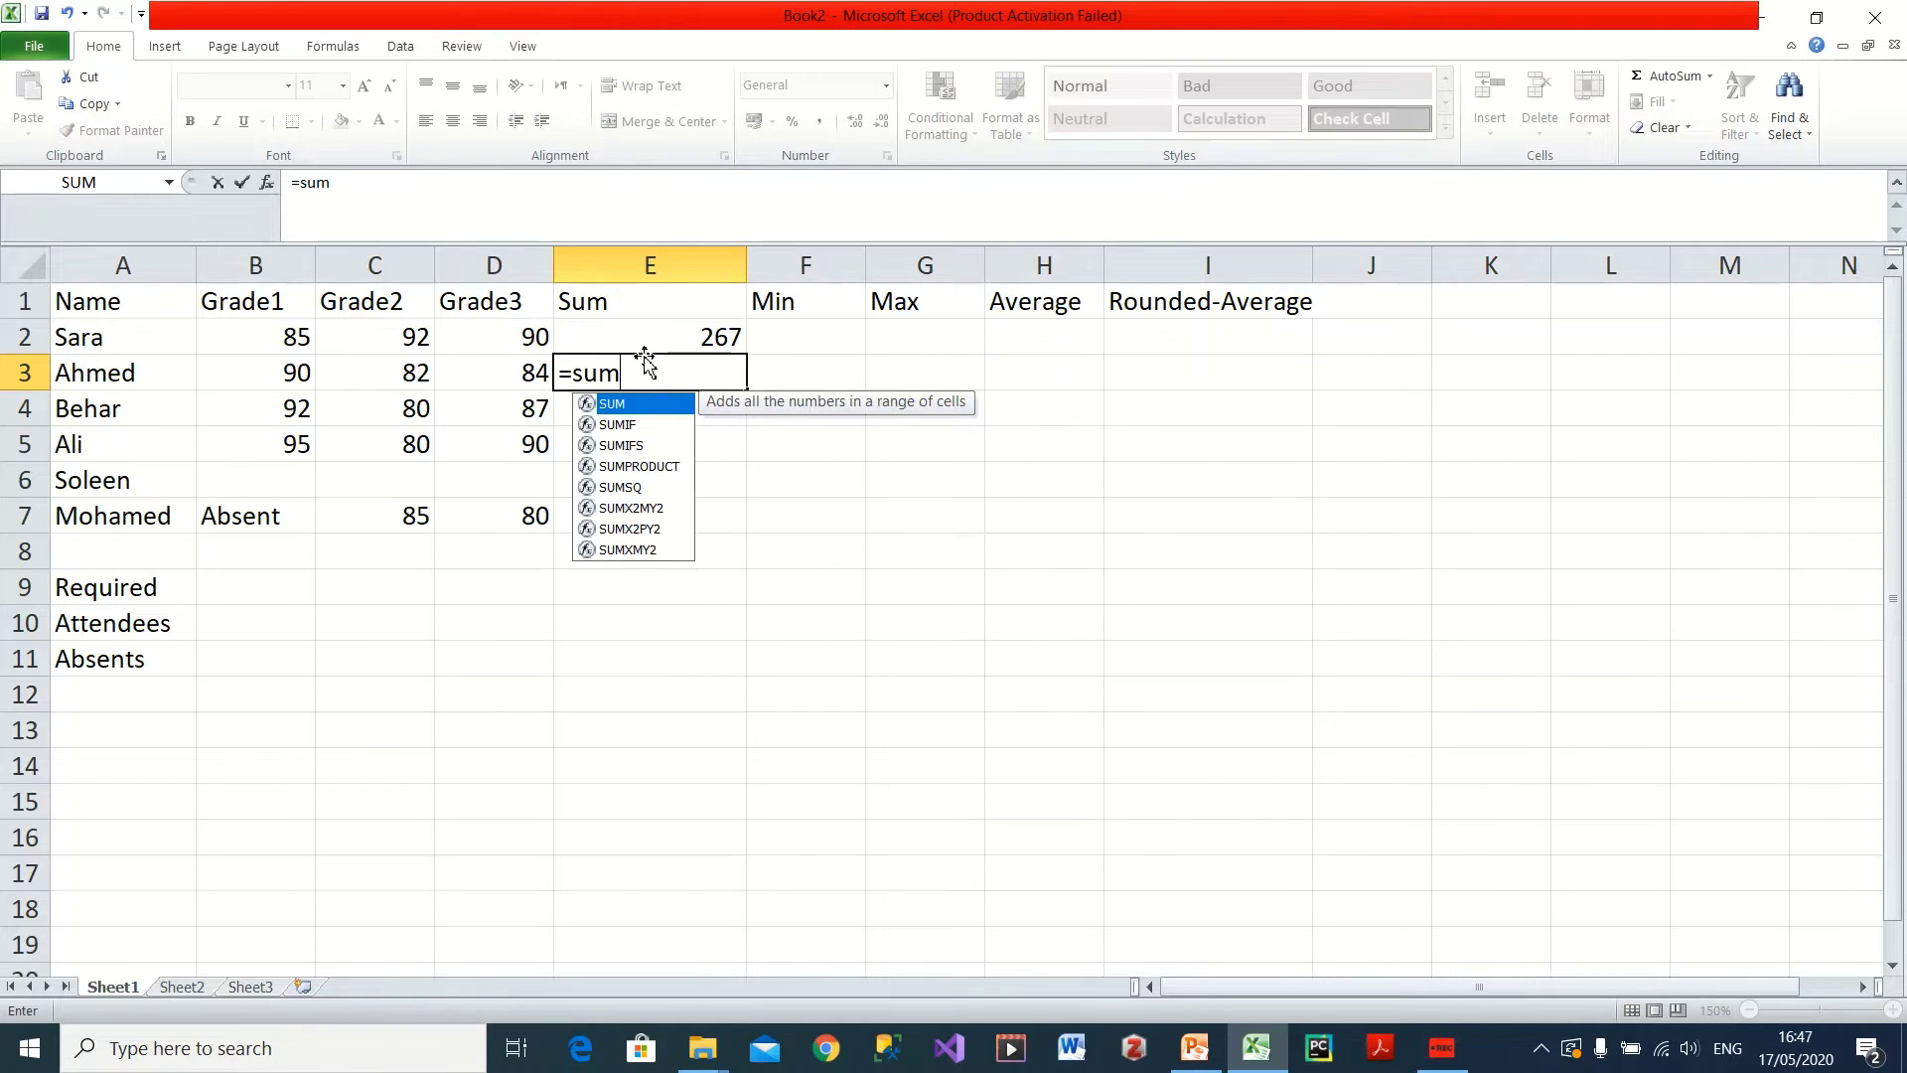
text(()
drag(298, 374, 469, 373)
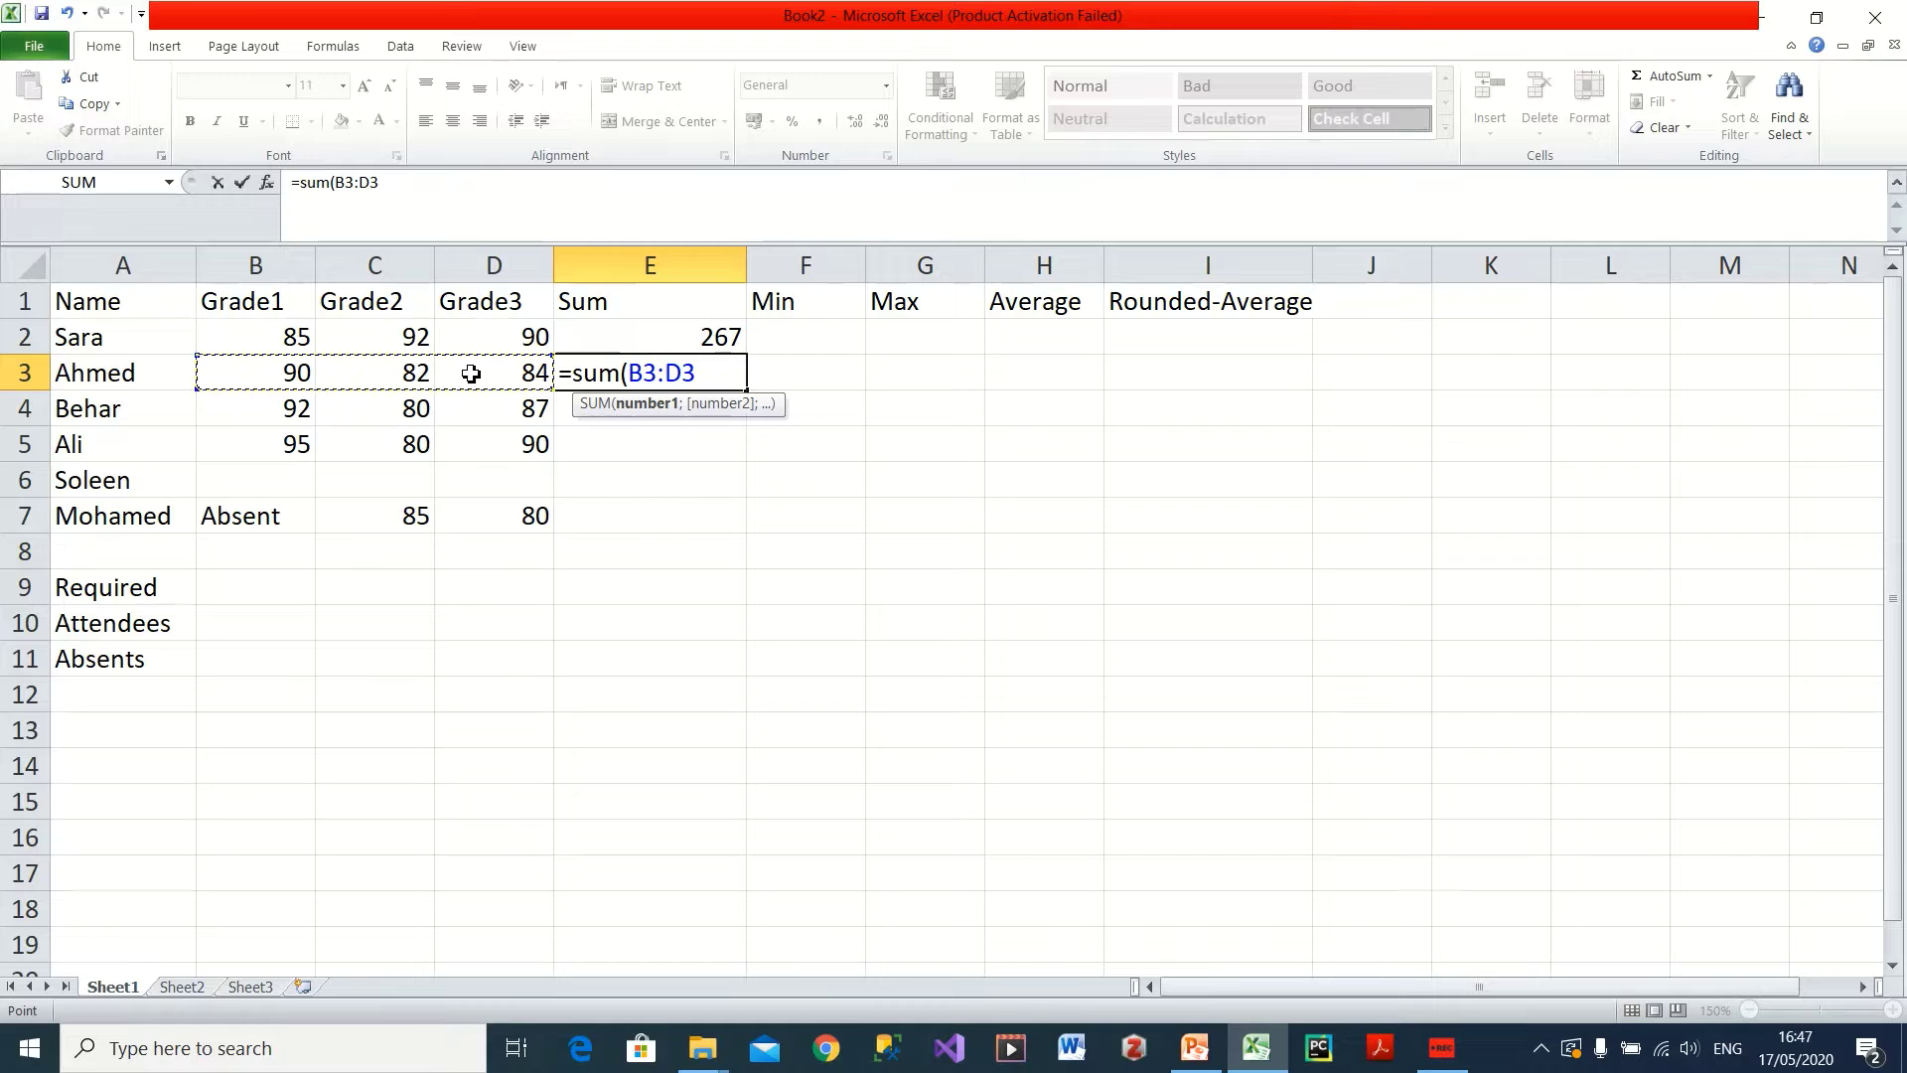
text())
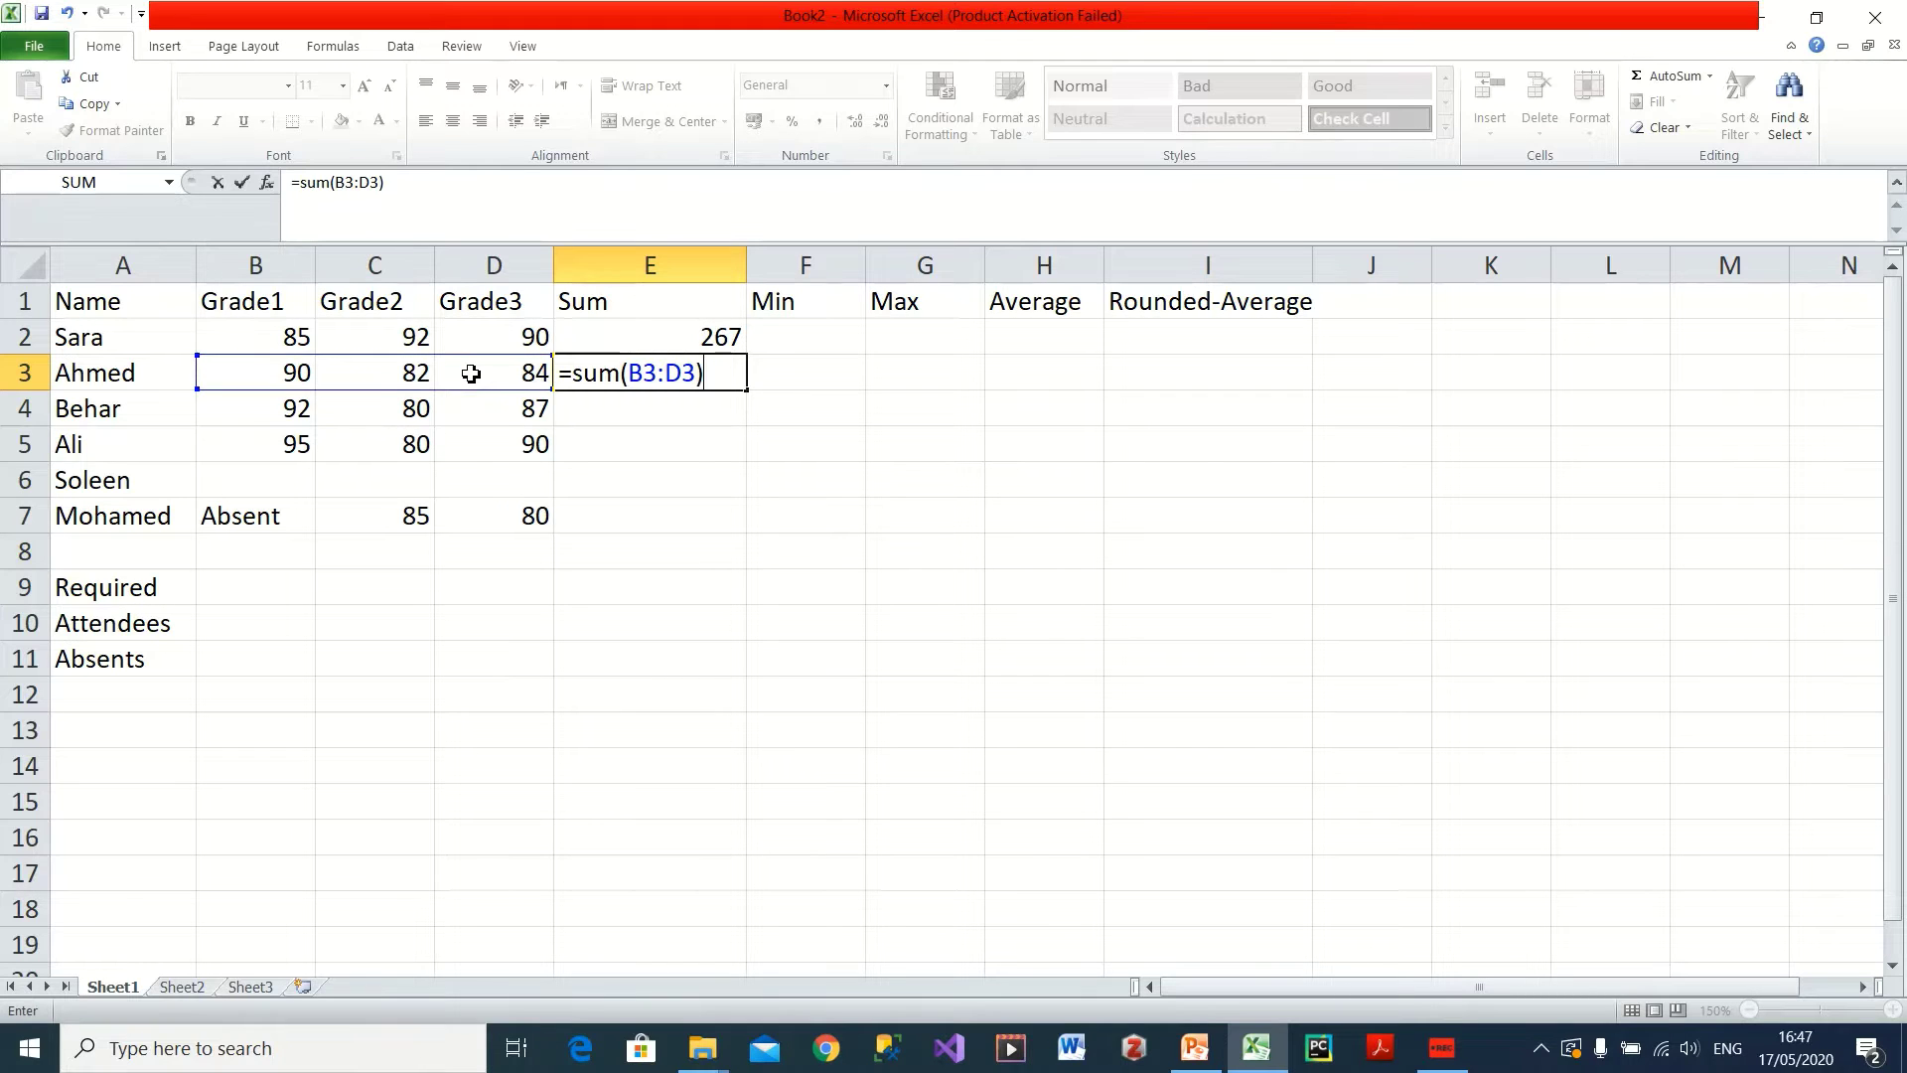
key(Return)
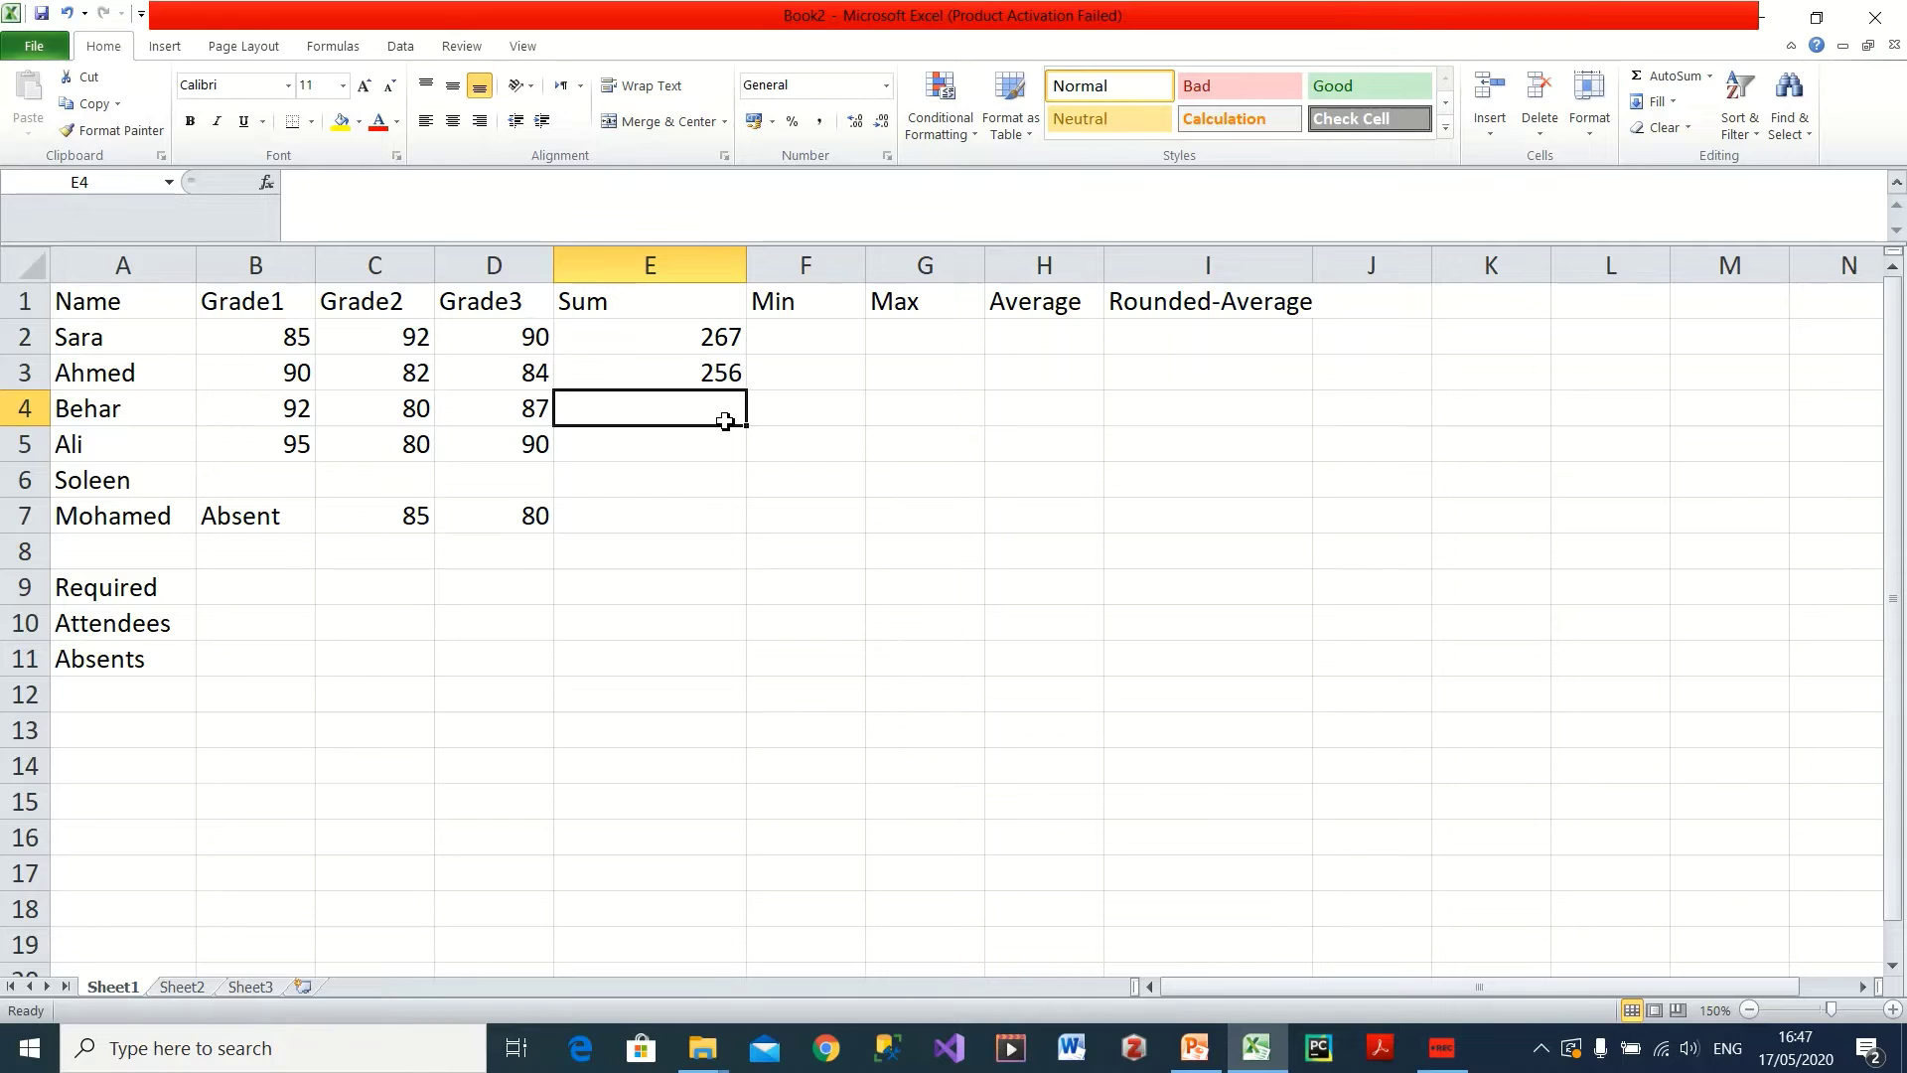
- Look through the longer list of student grades on Sheet2 and return to Sheet1
scroll(587, 703, down, 8)
scroll(566, 681, up, 8)
click(190, 988)
scroll(510, 617, up, 1)
scroll(712, 647, down, 7)
scroll(711, 646, up, 7)
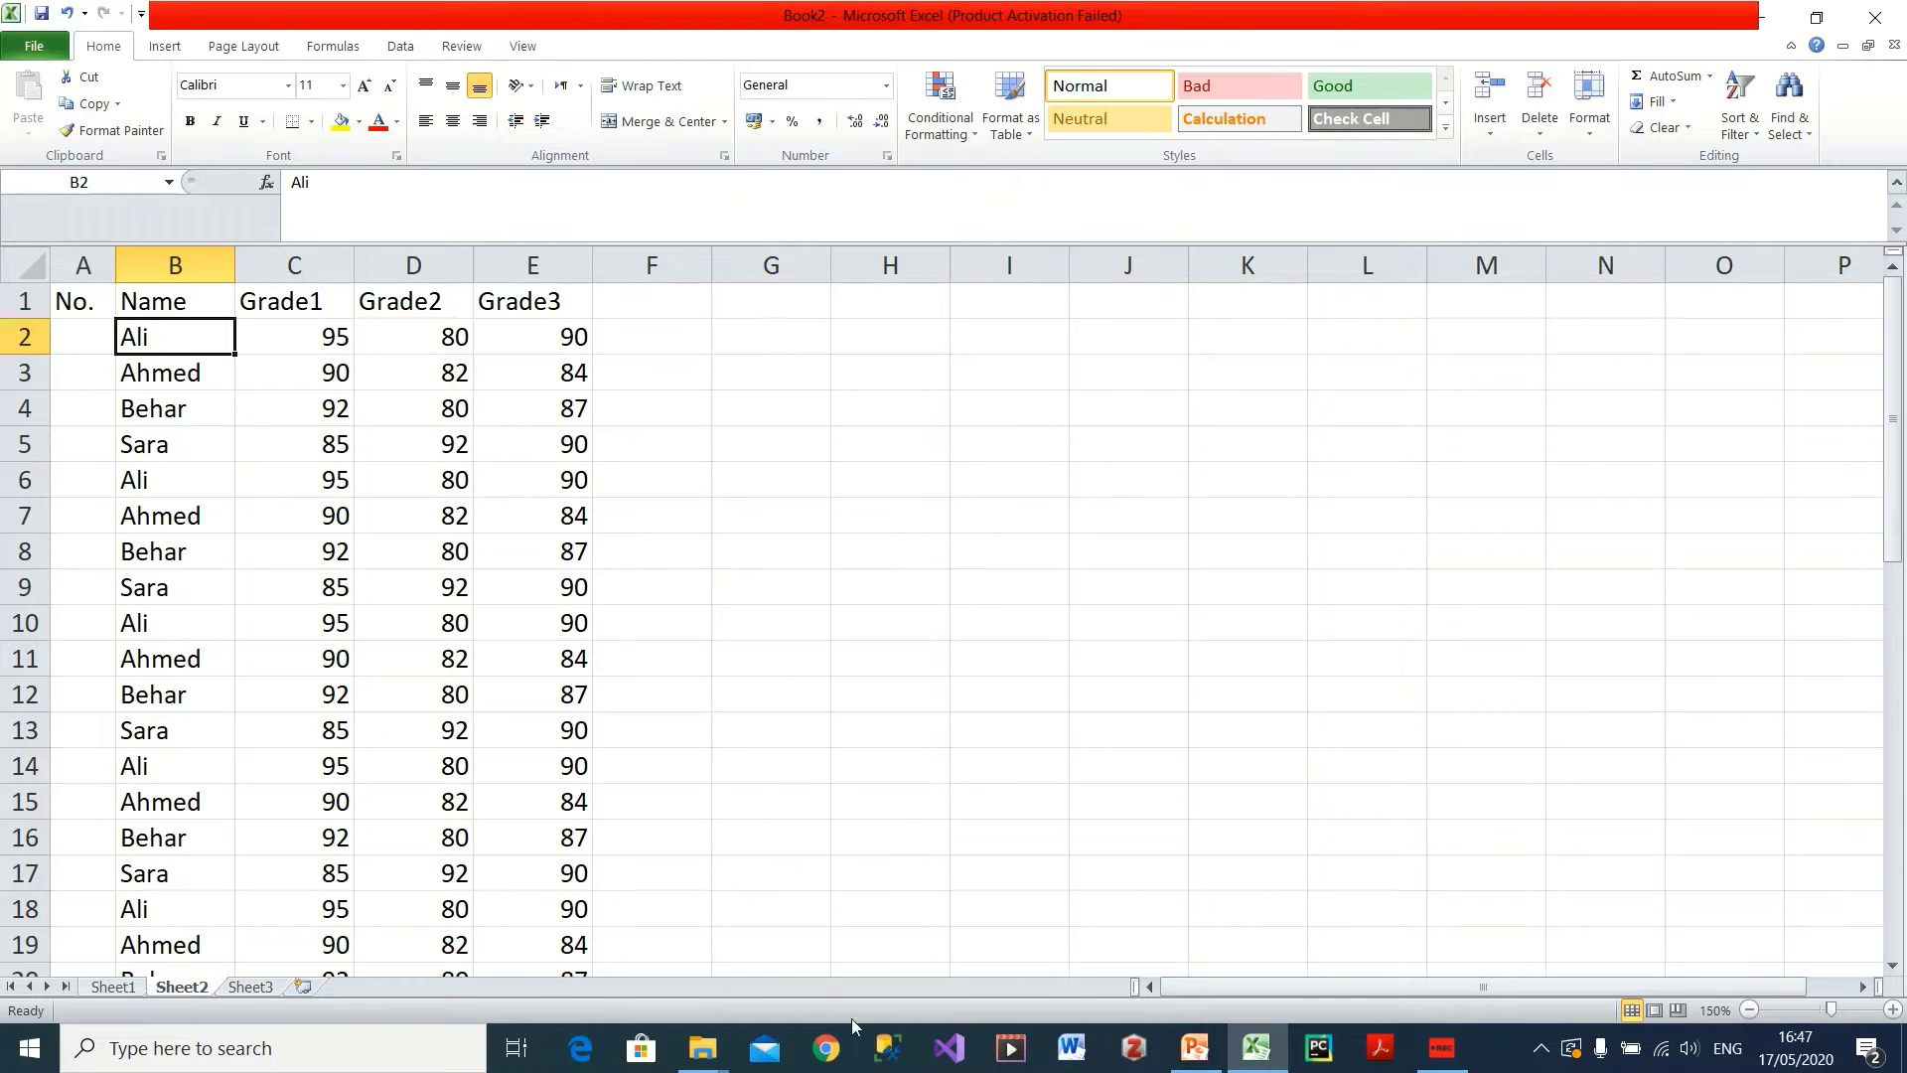
click(1222, 1045)
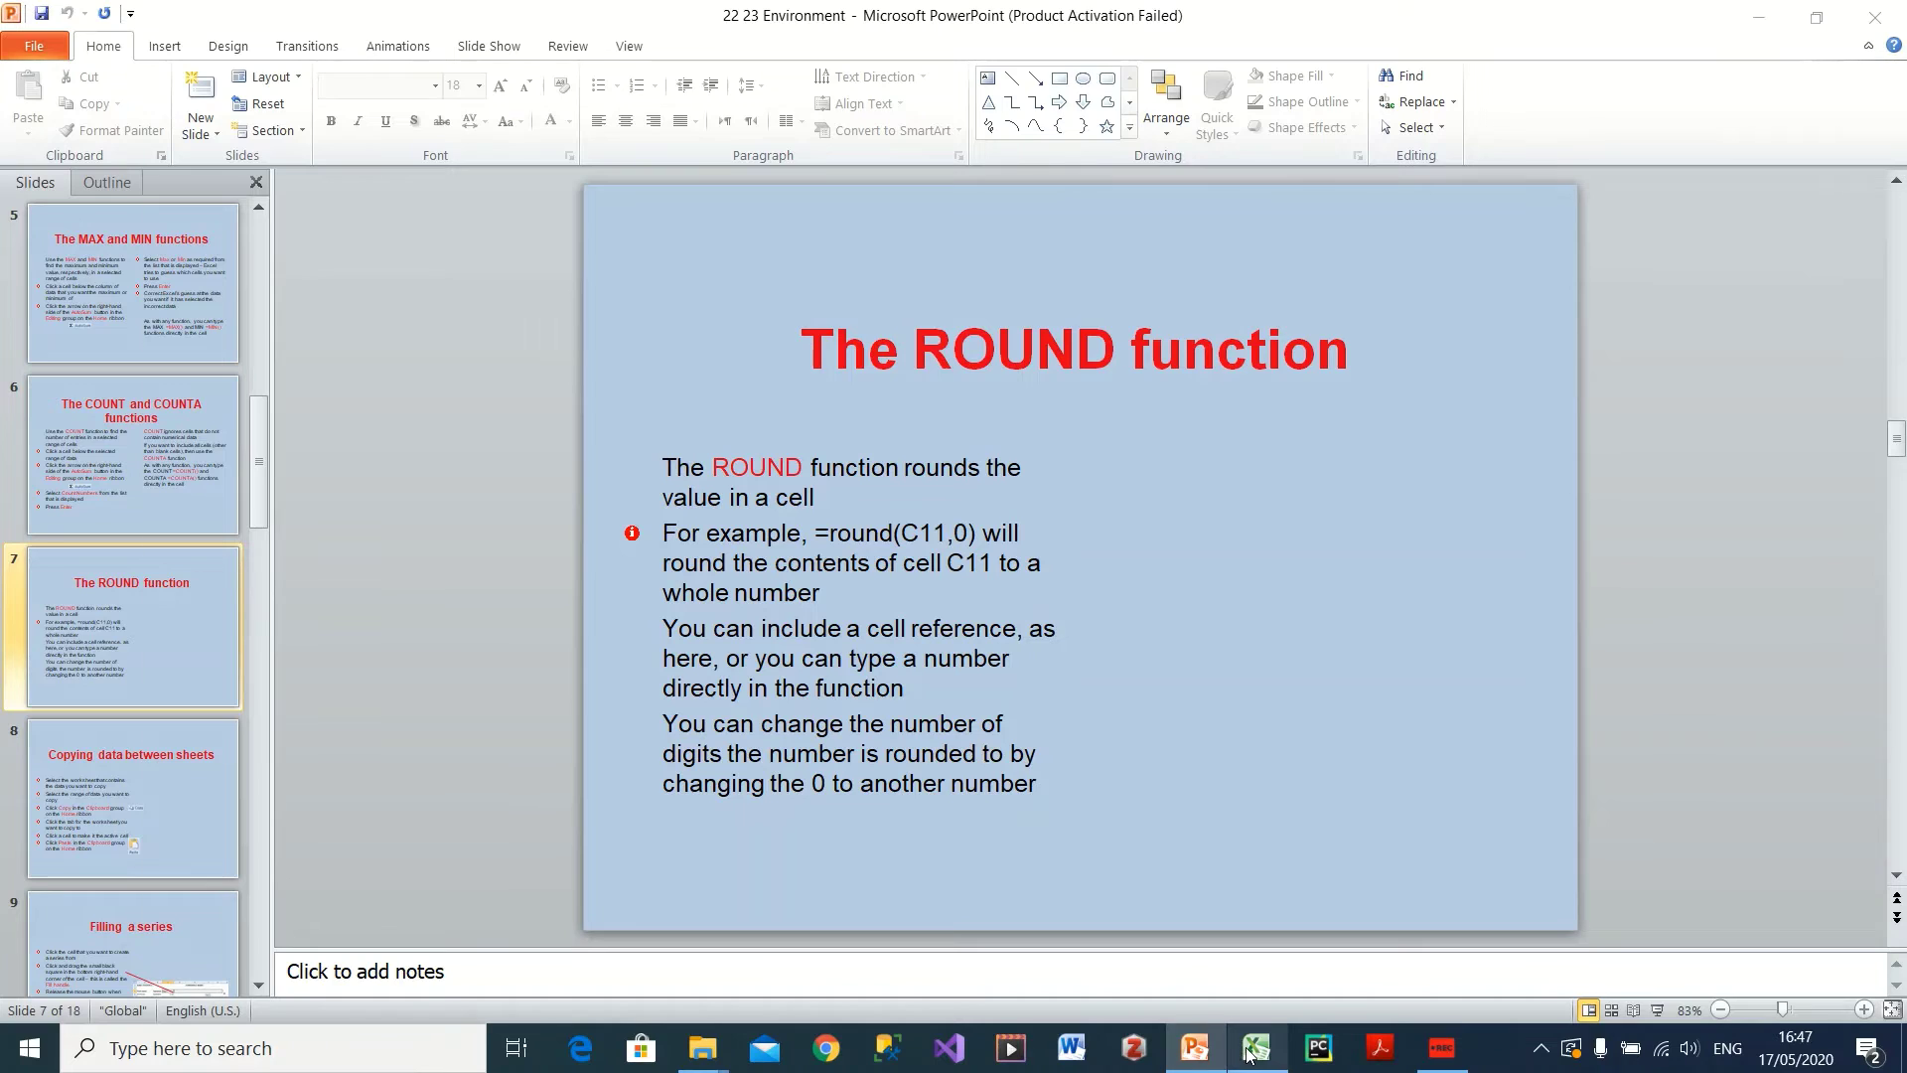
click(1257, 1046)
click(136, 989)
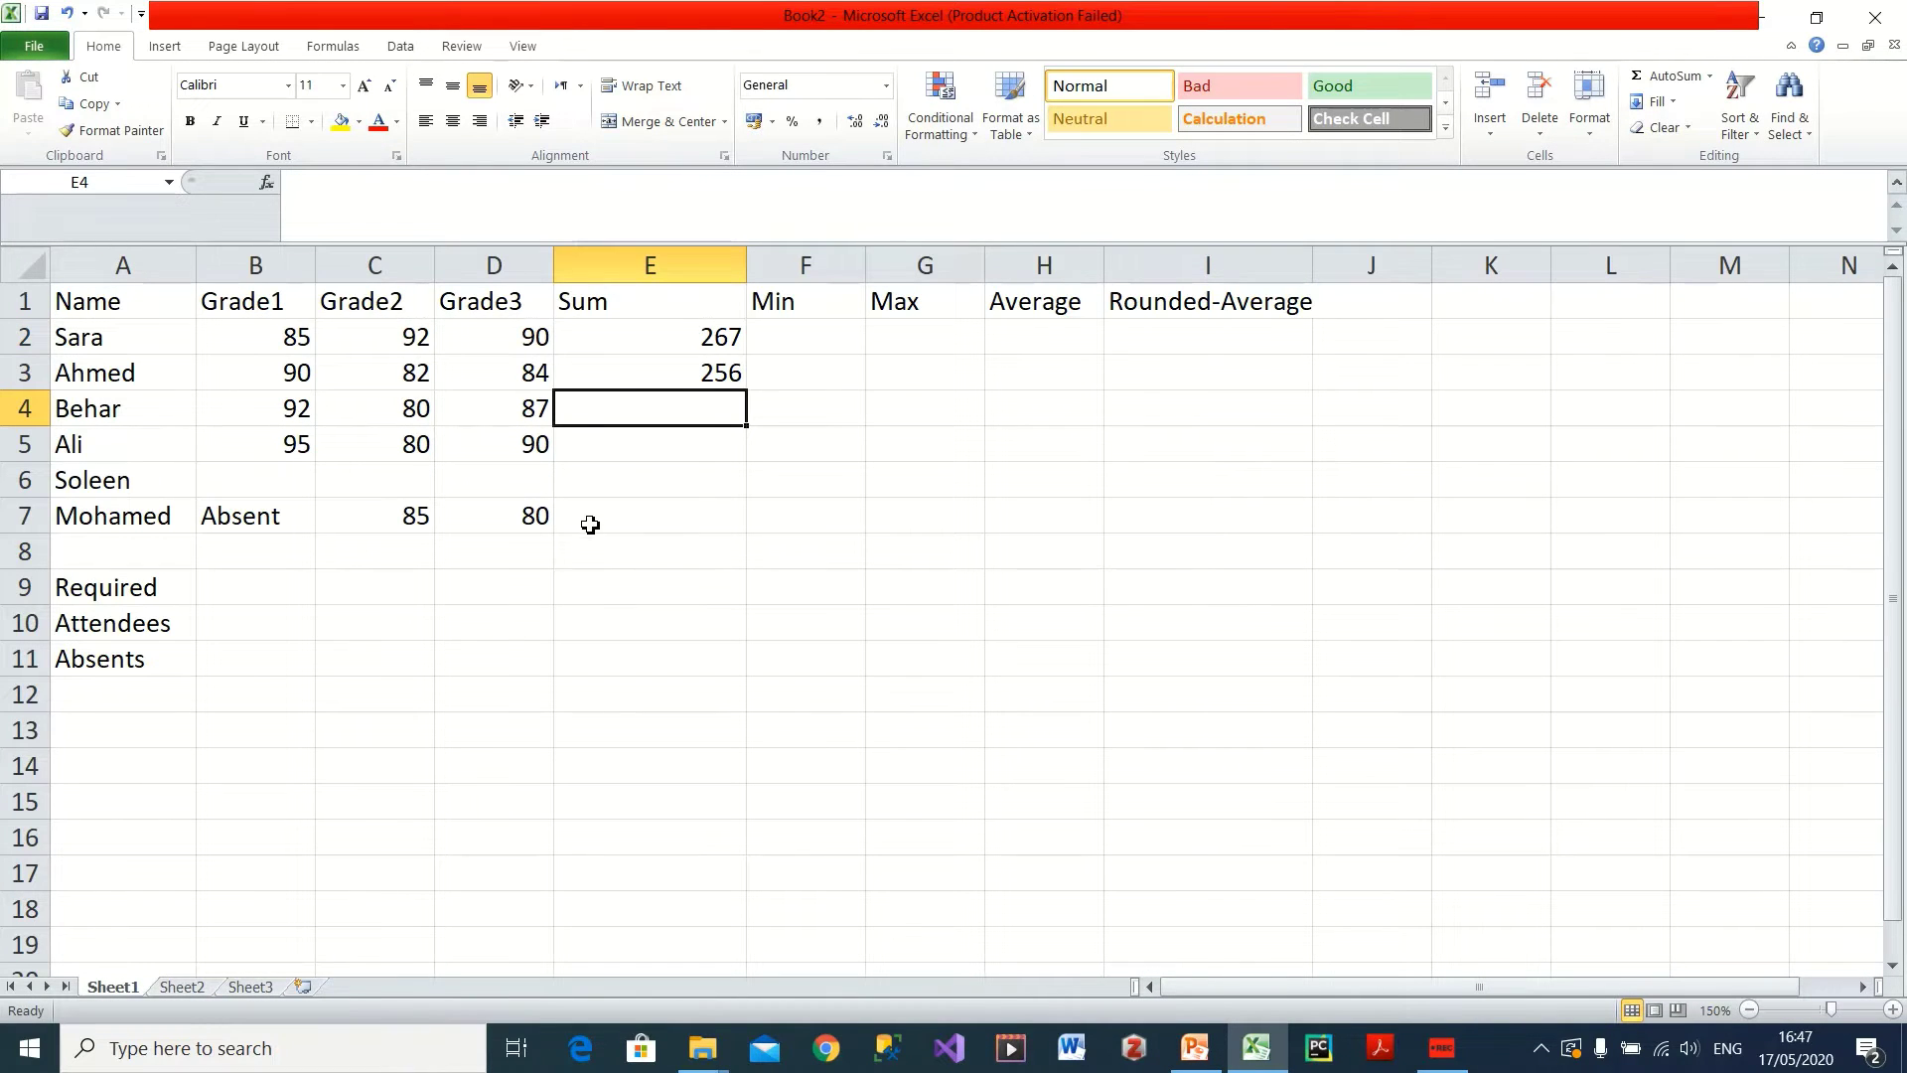
- Fill the sum formula from E3 down to E7 and clear E6 for the student without grades
click(715, 375)
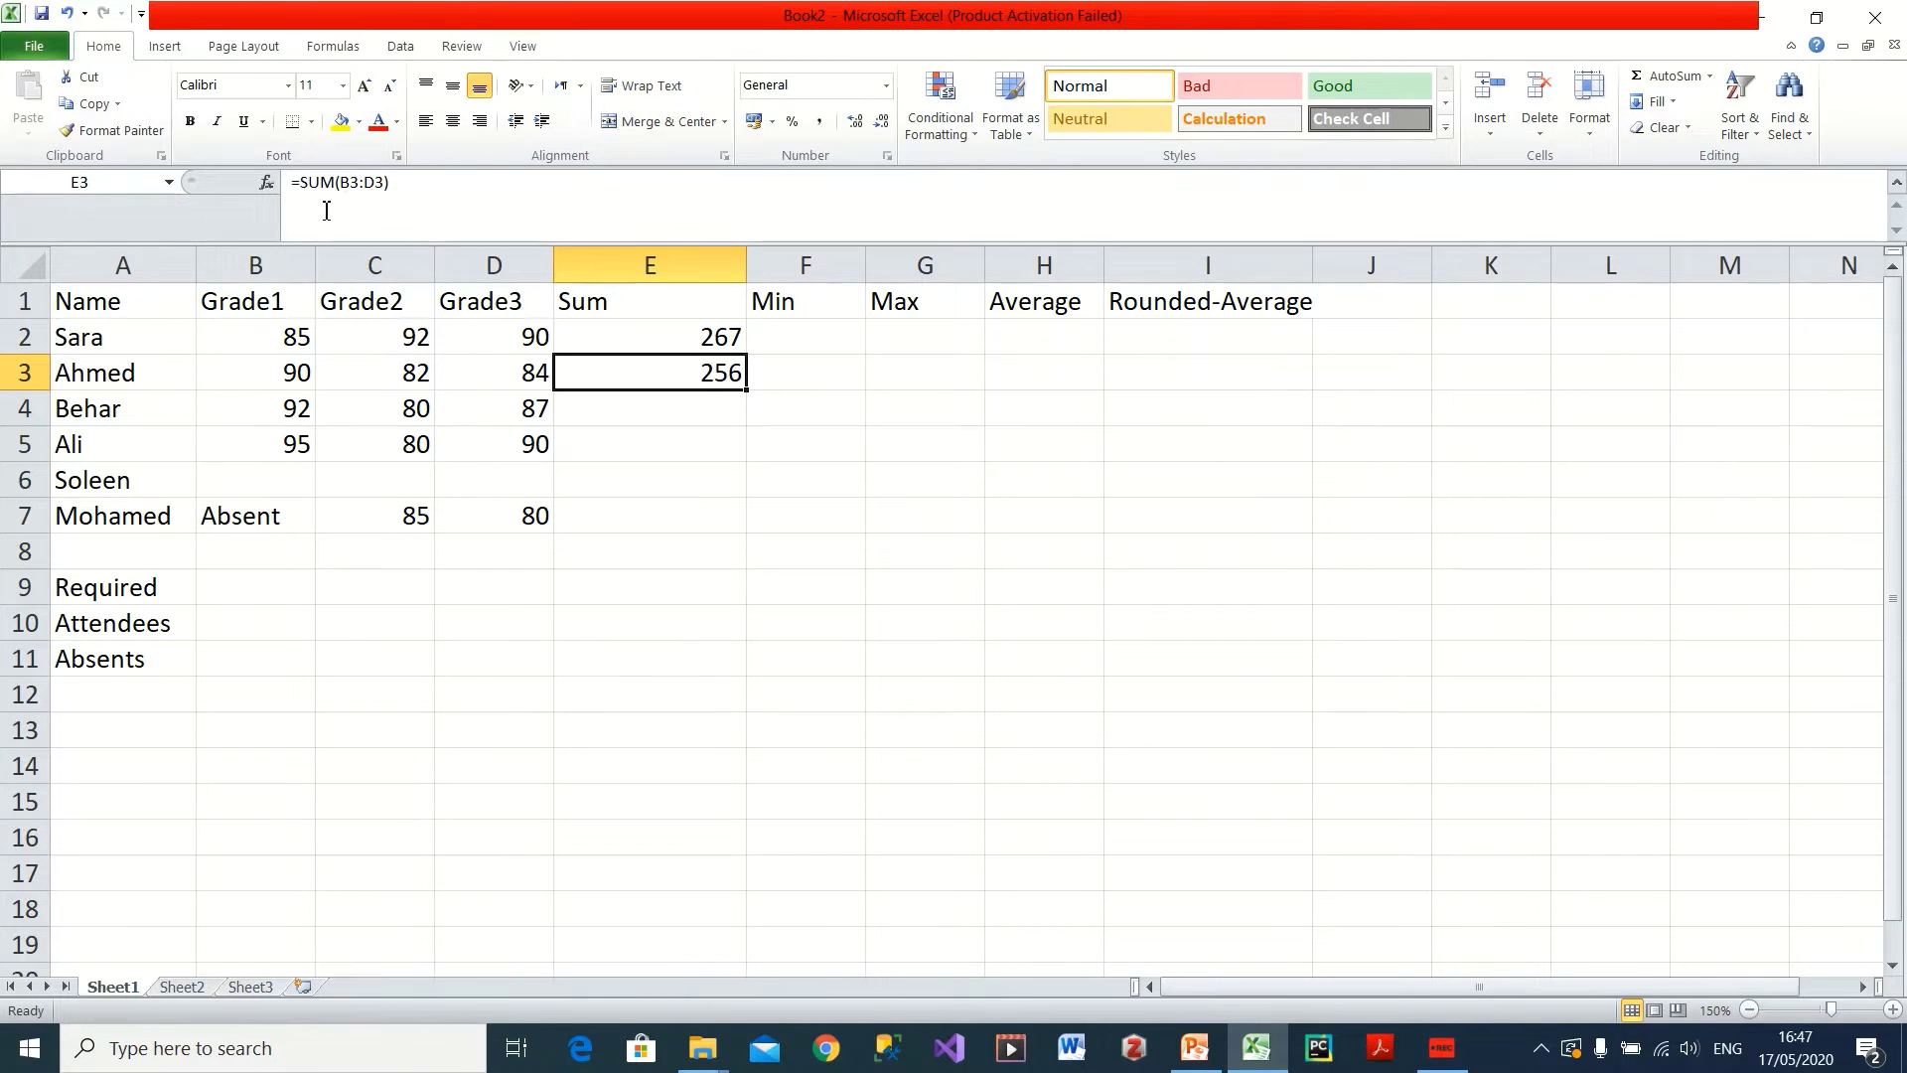
double_click(730, 378)
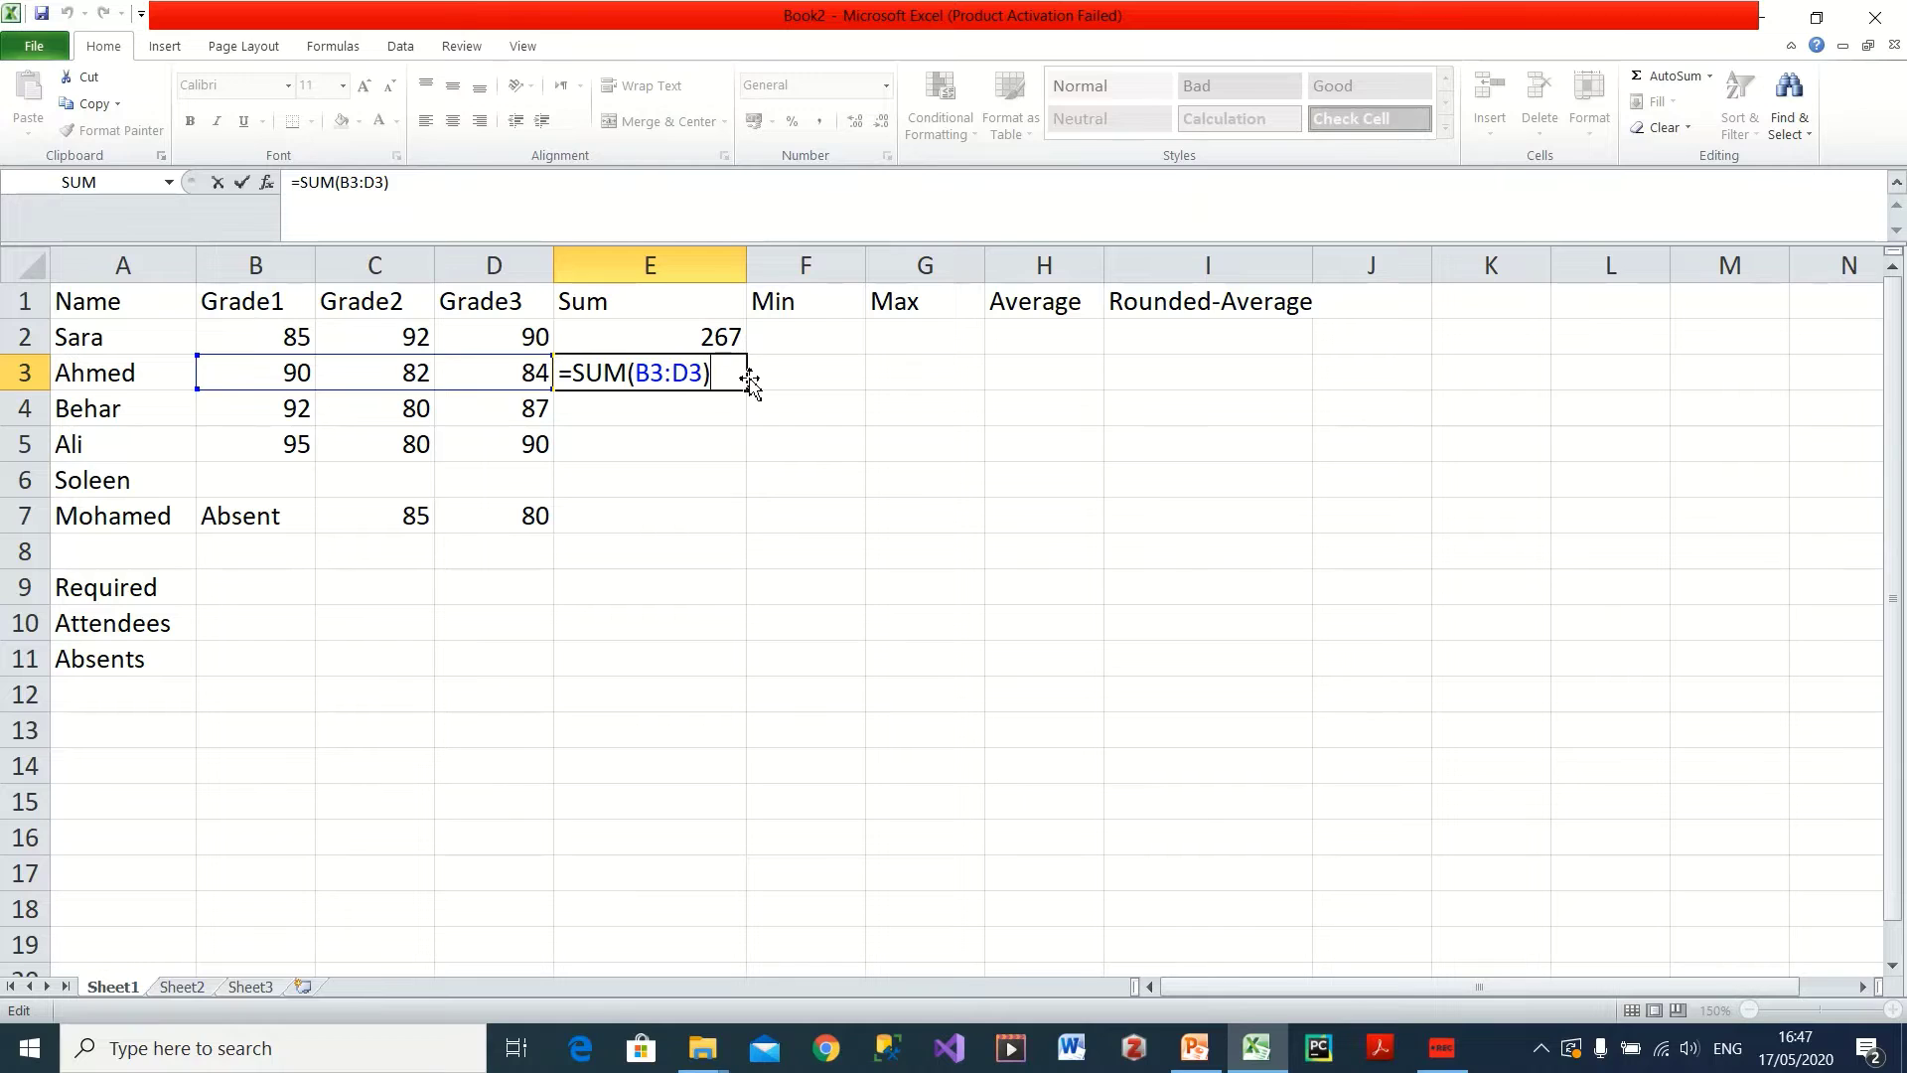
key(Return)
click(713, 369)
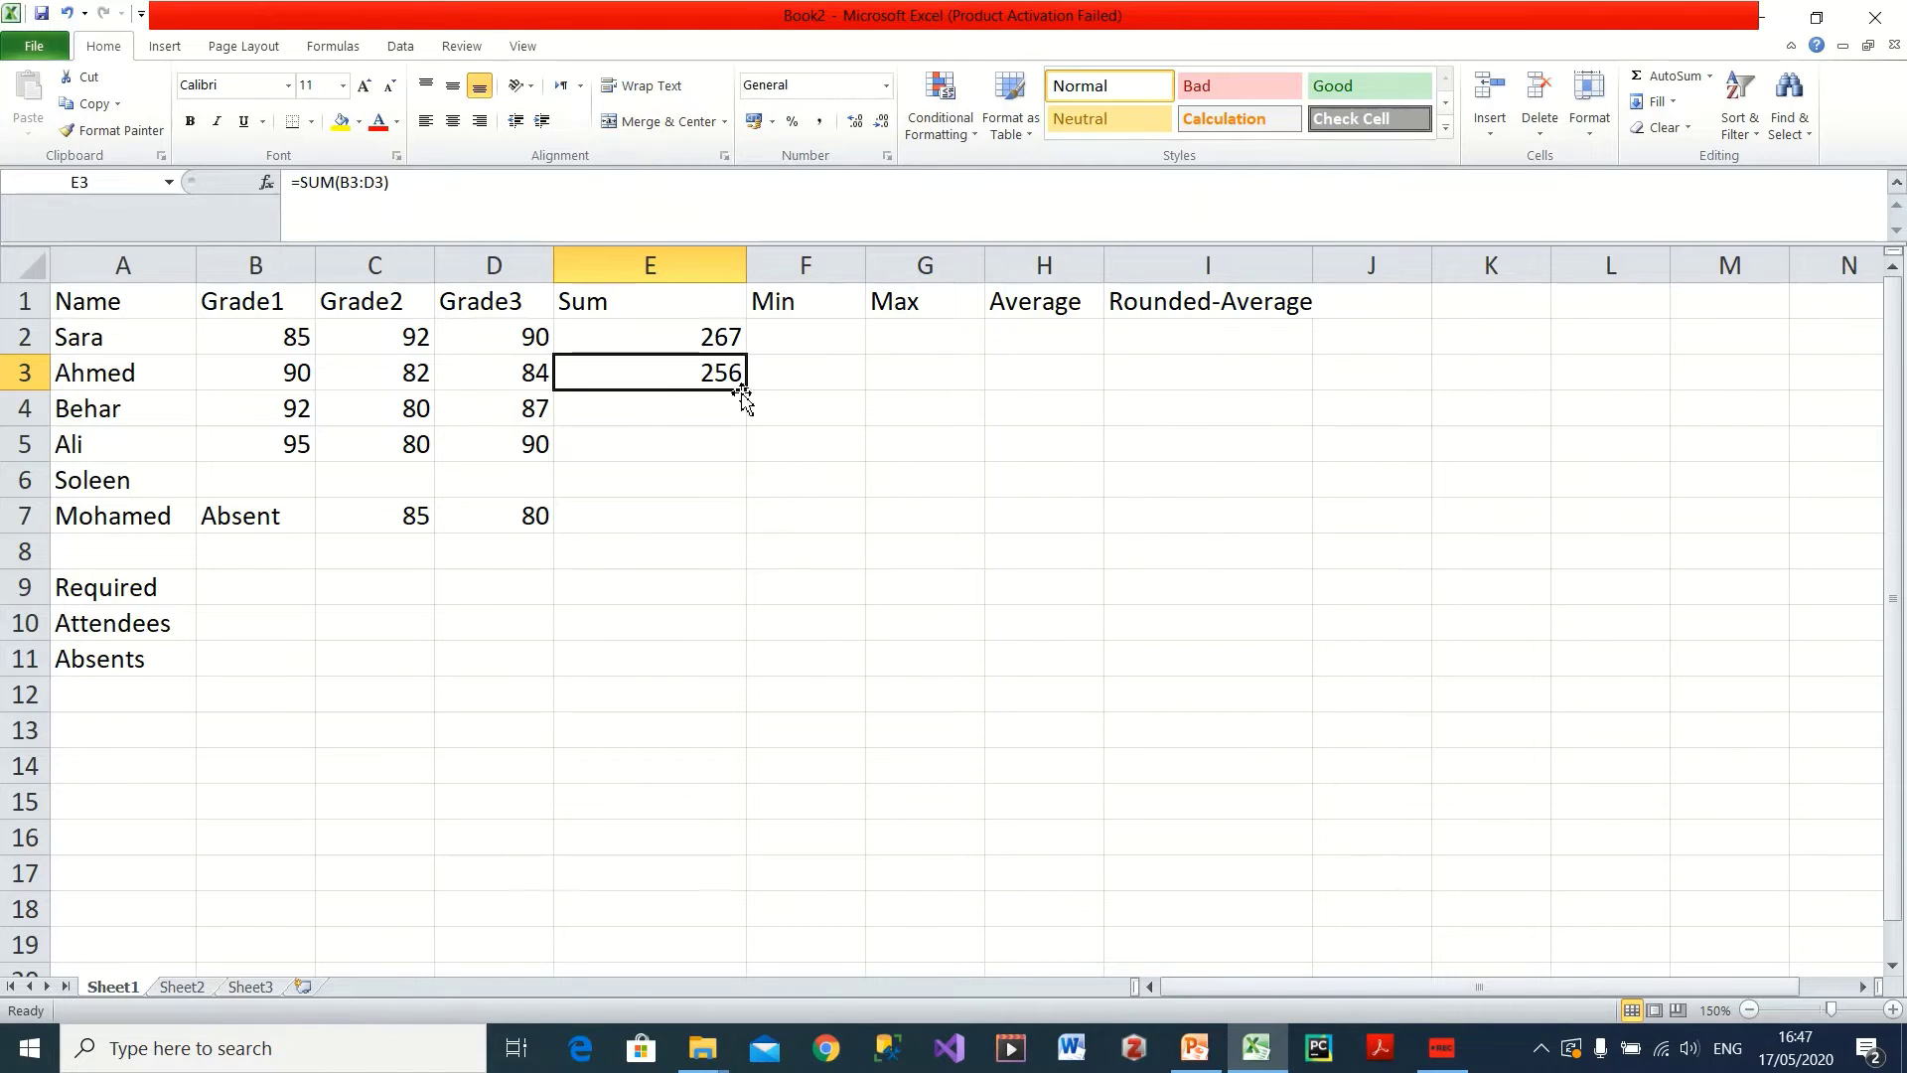
drag(747, 396, 754, 524)
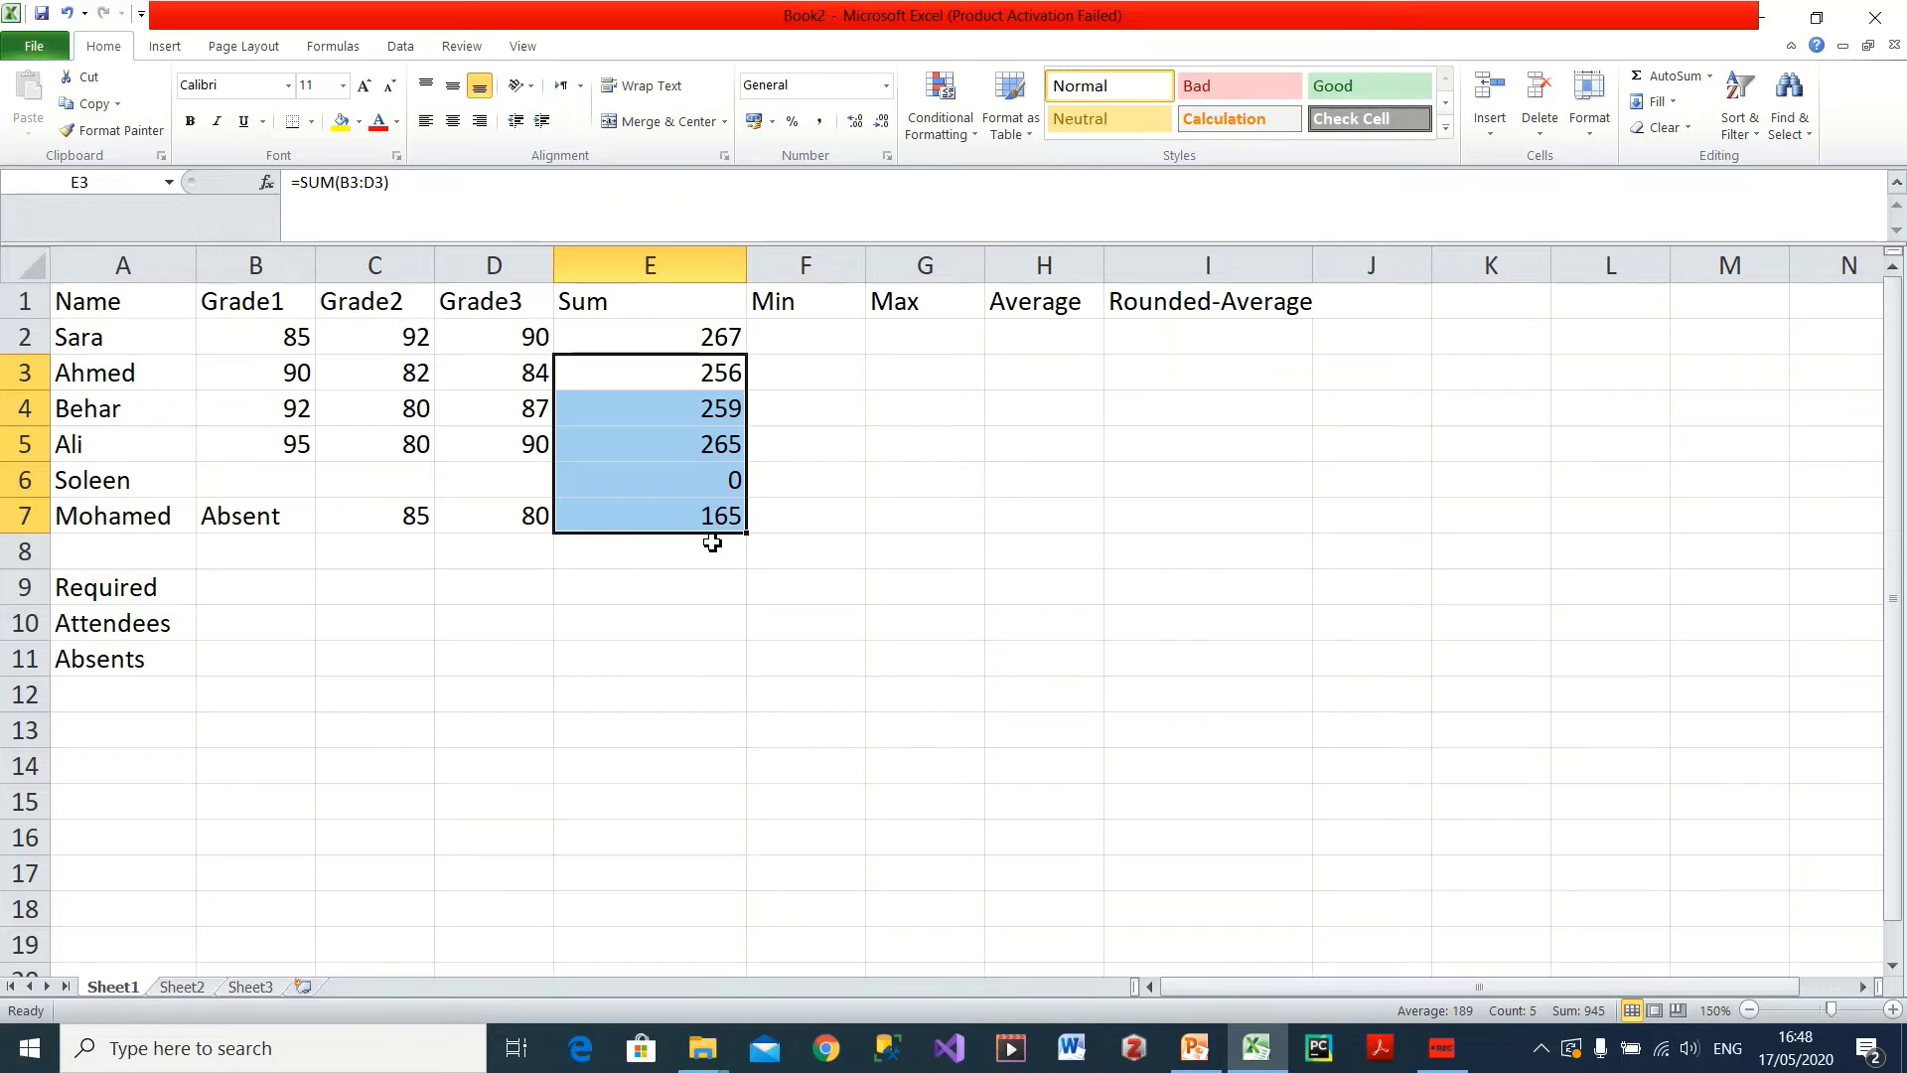
click(730, 481)
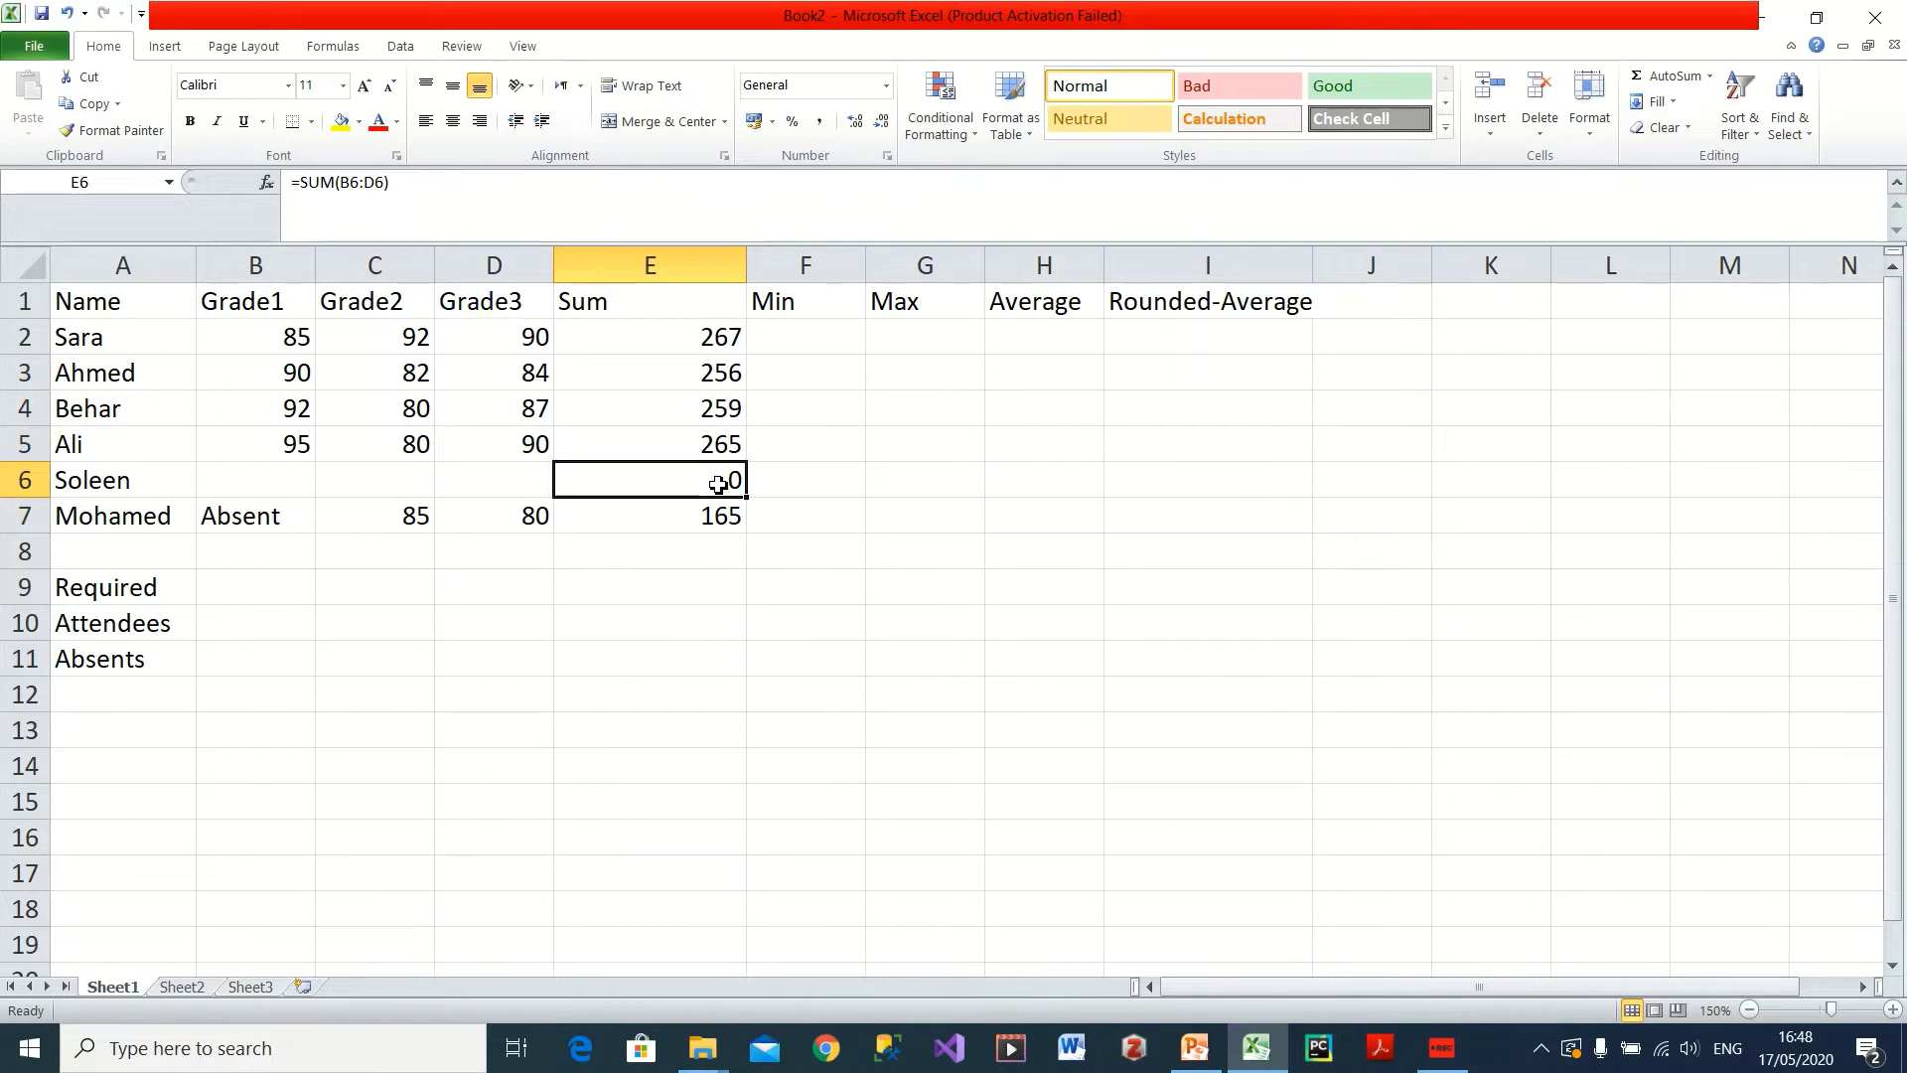
key(Delete)
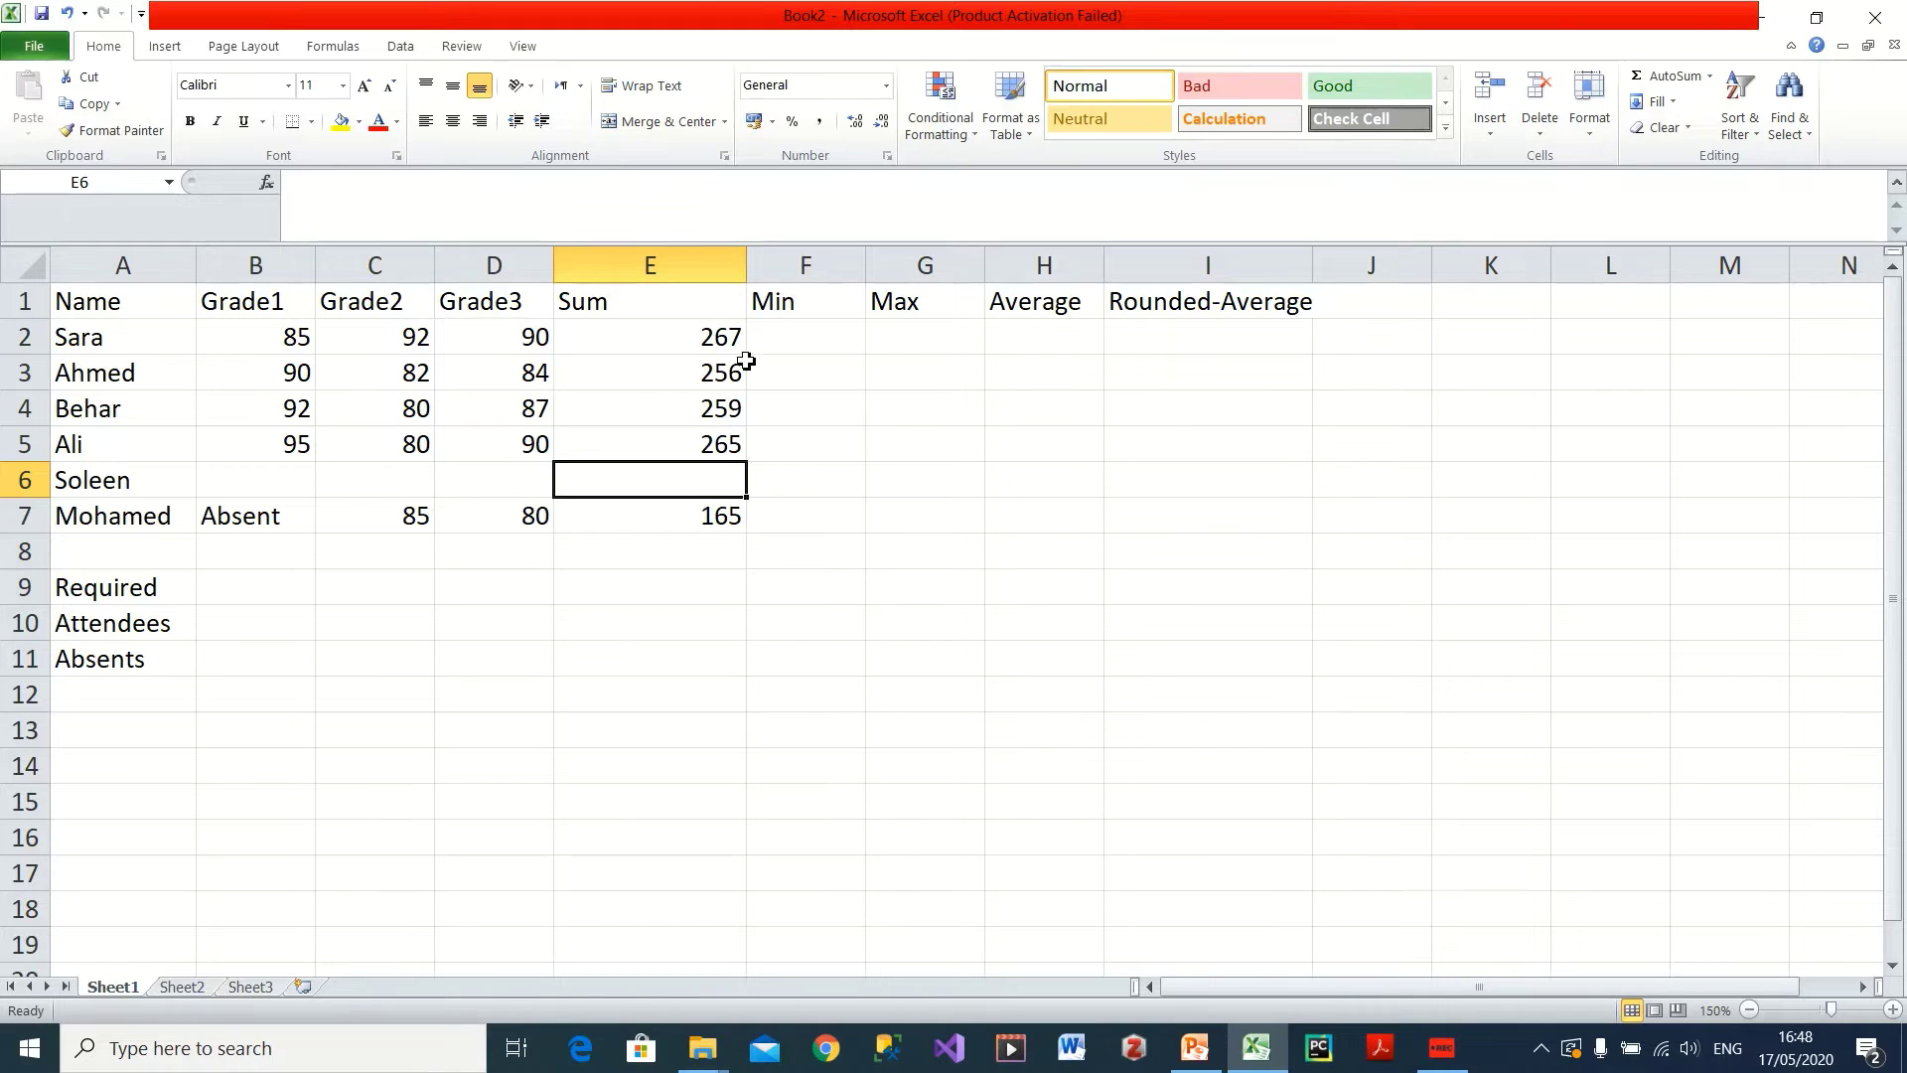
- Examine the filled sum formulas in the Sum column, including the cell range used in E7
click(707, 506)
click(716, 372)
click(724, 408)
click(725, 440)
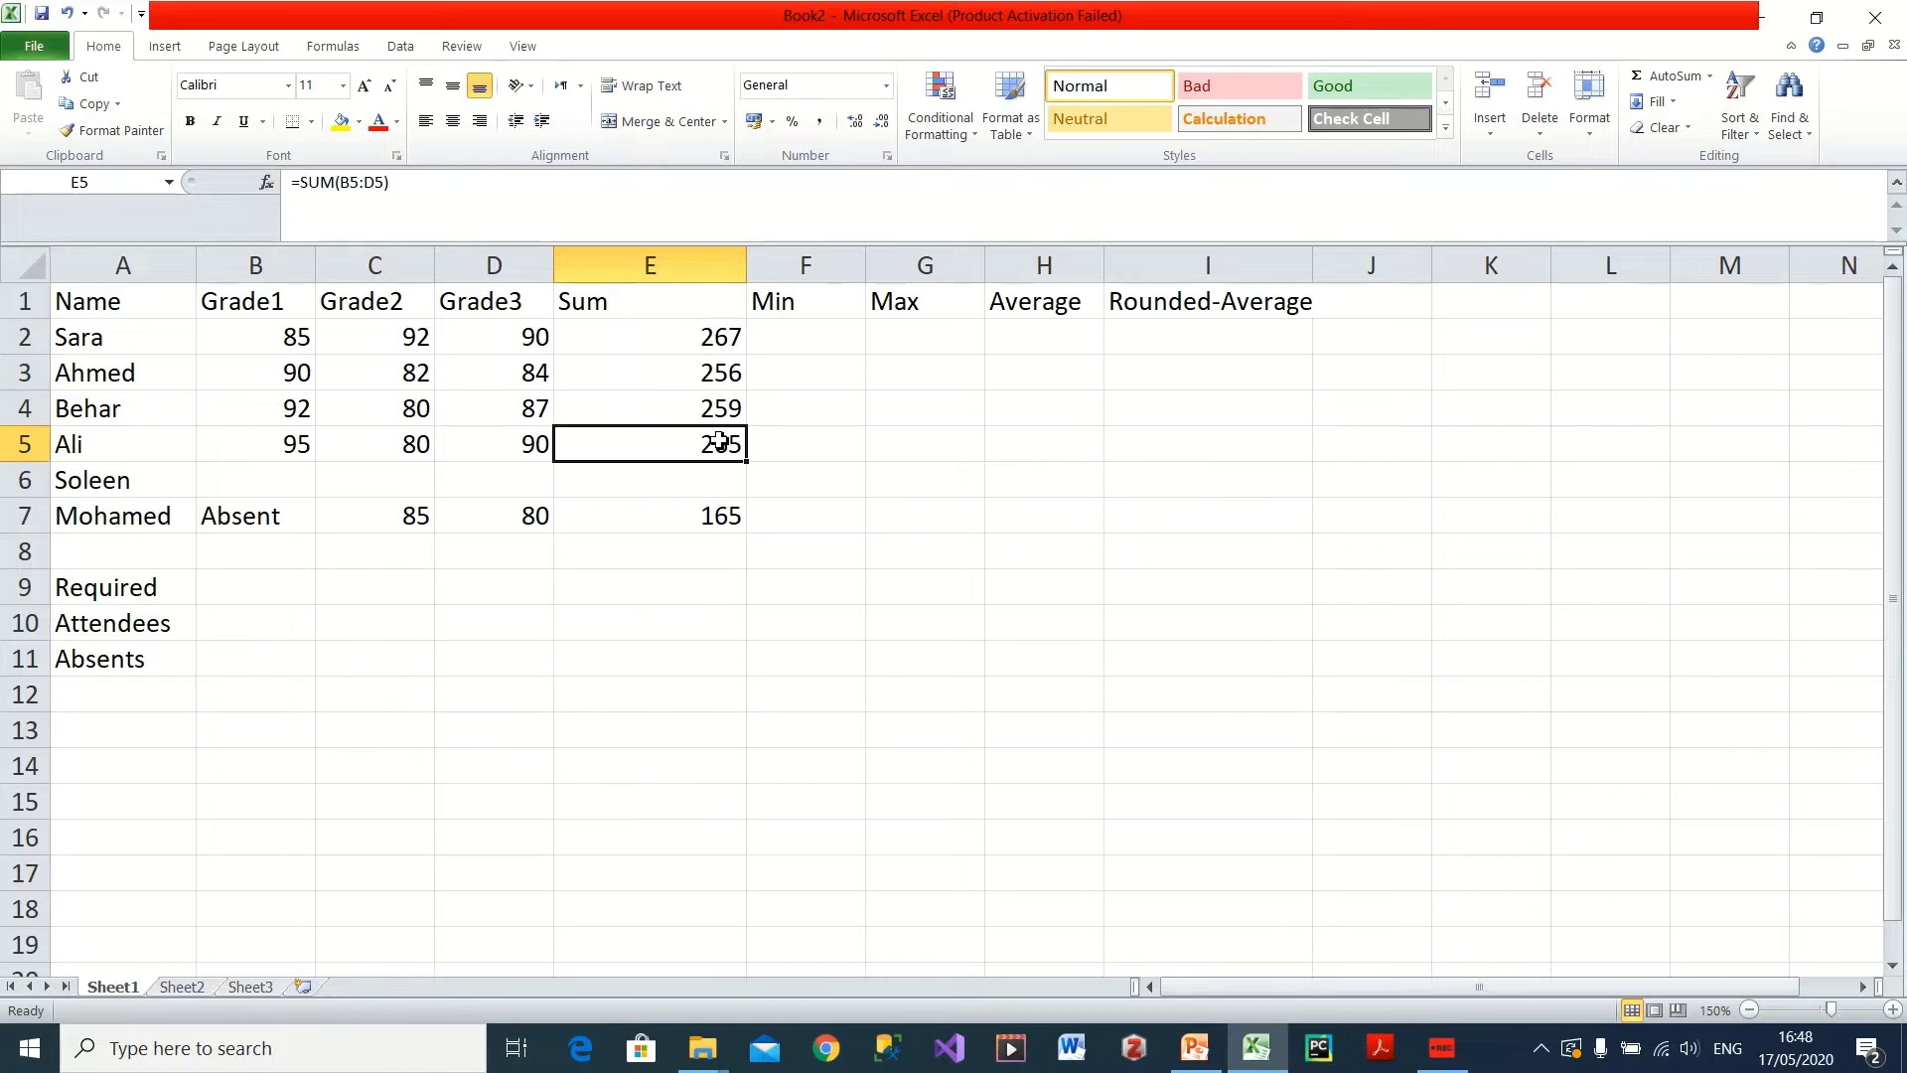
click(715, 516)
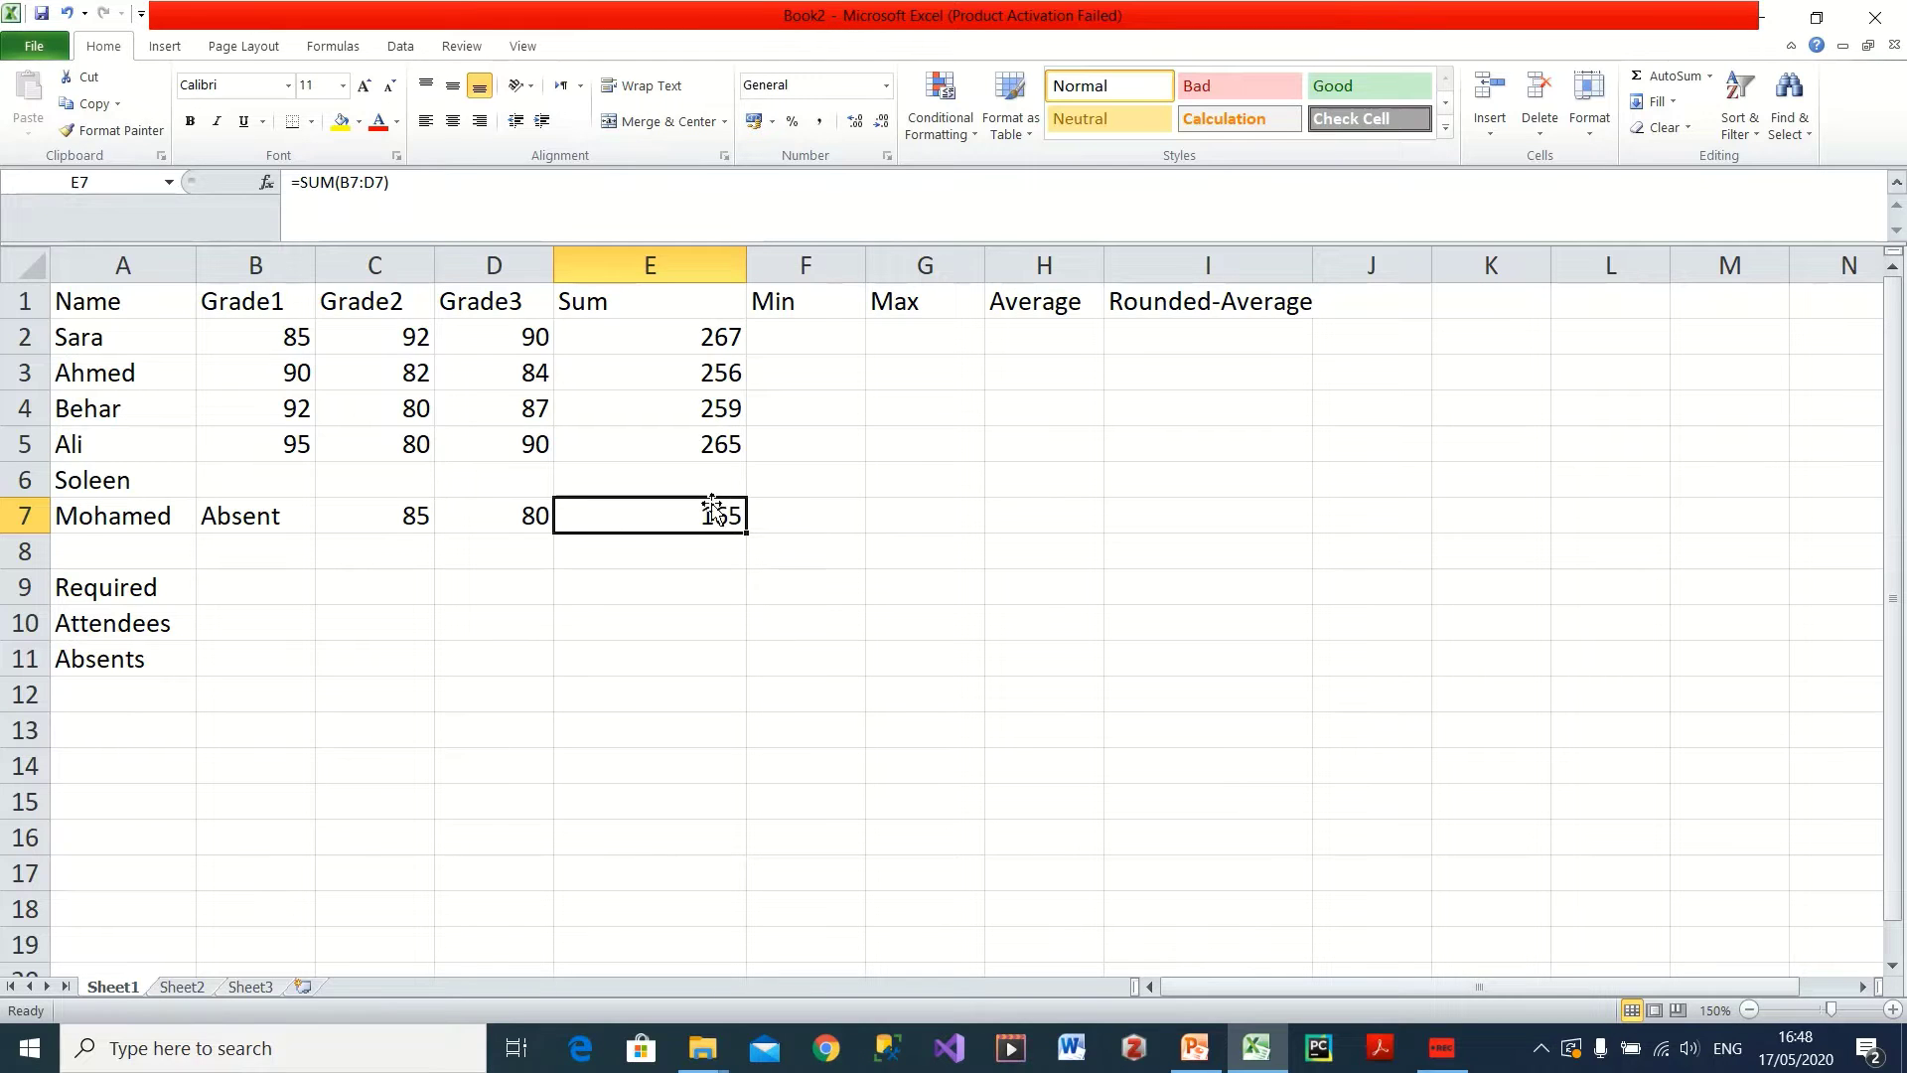
click(416, 186)
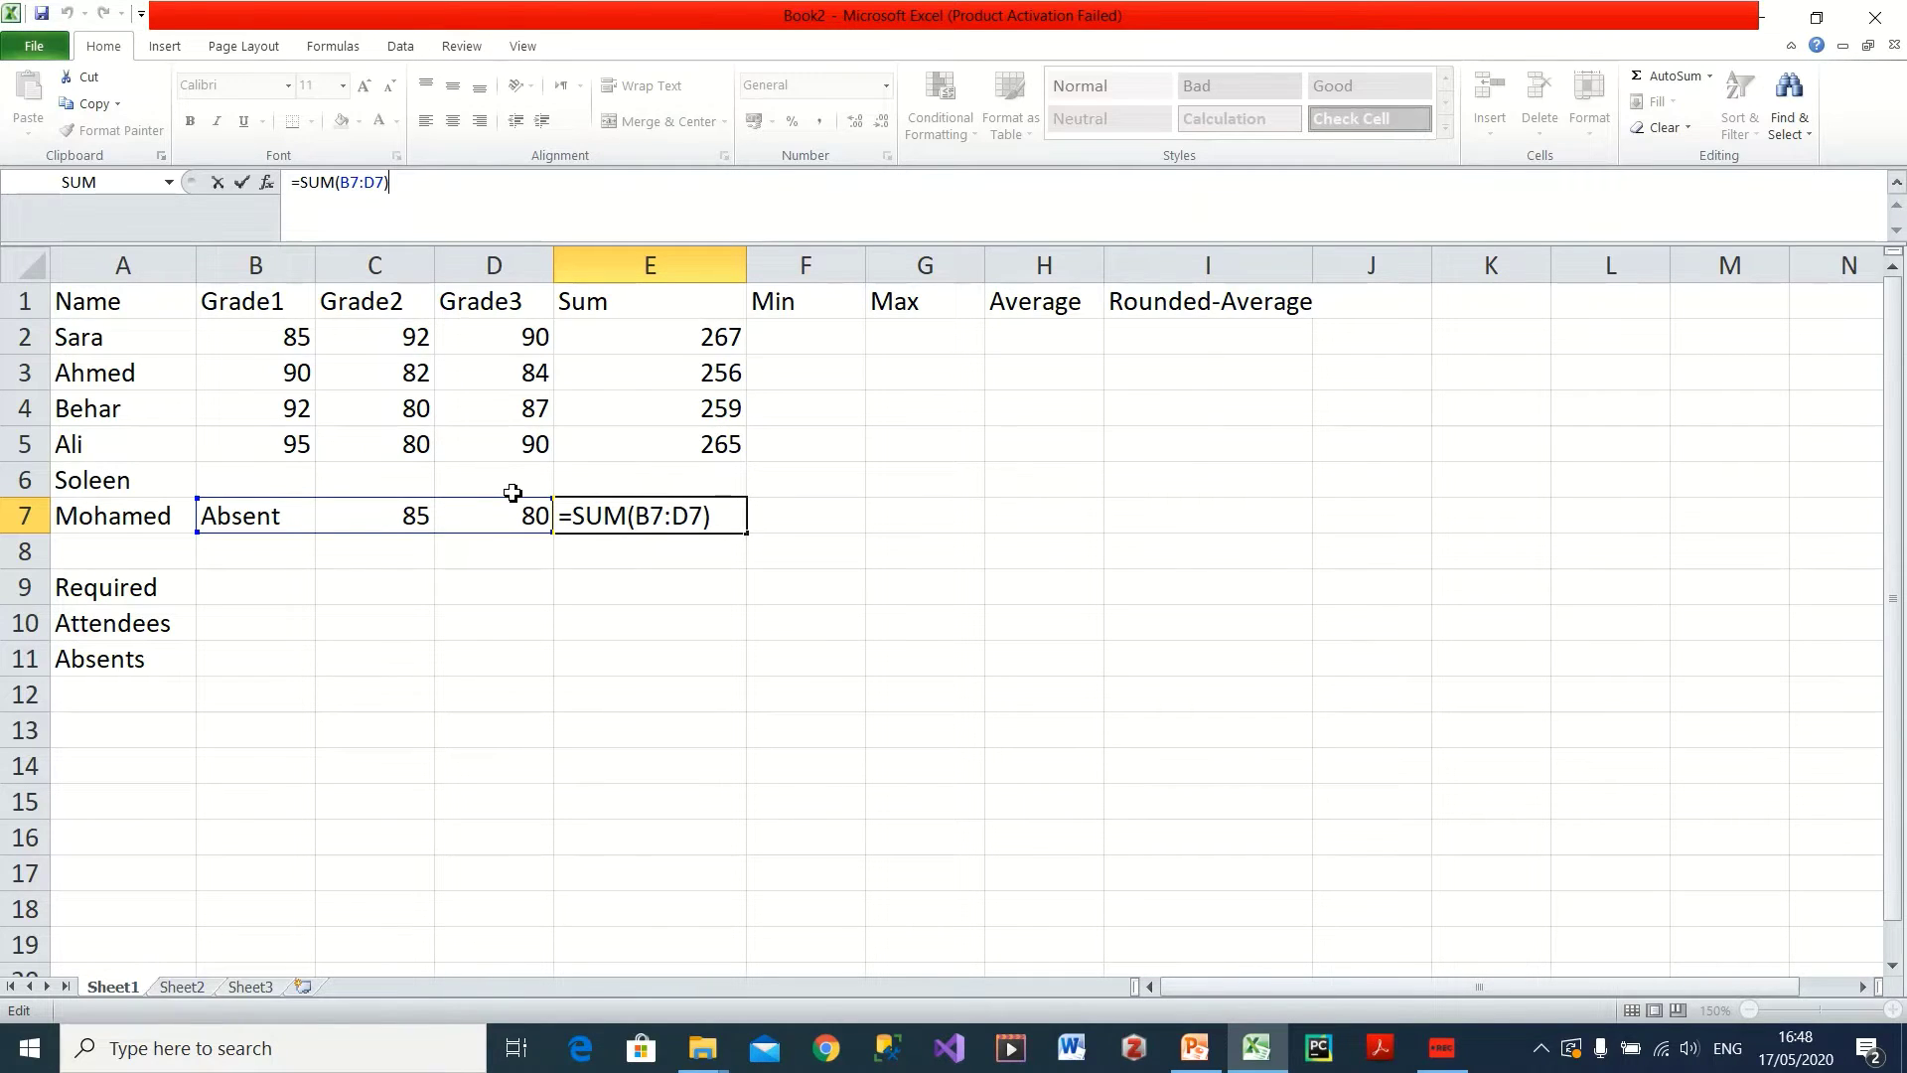
drag(512, 494, 534, 506)
key(Return)
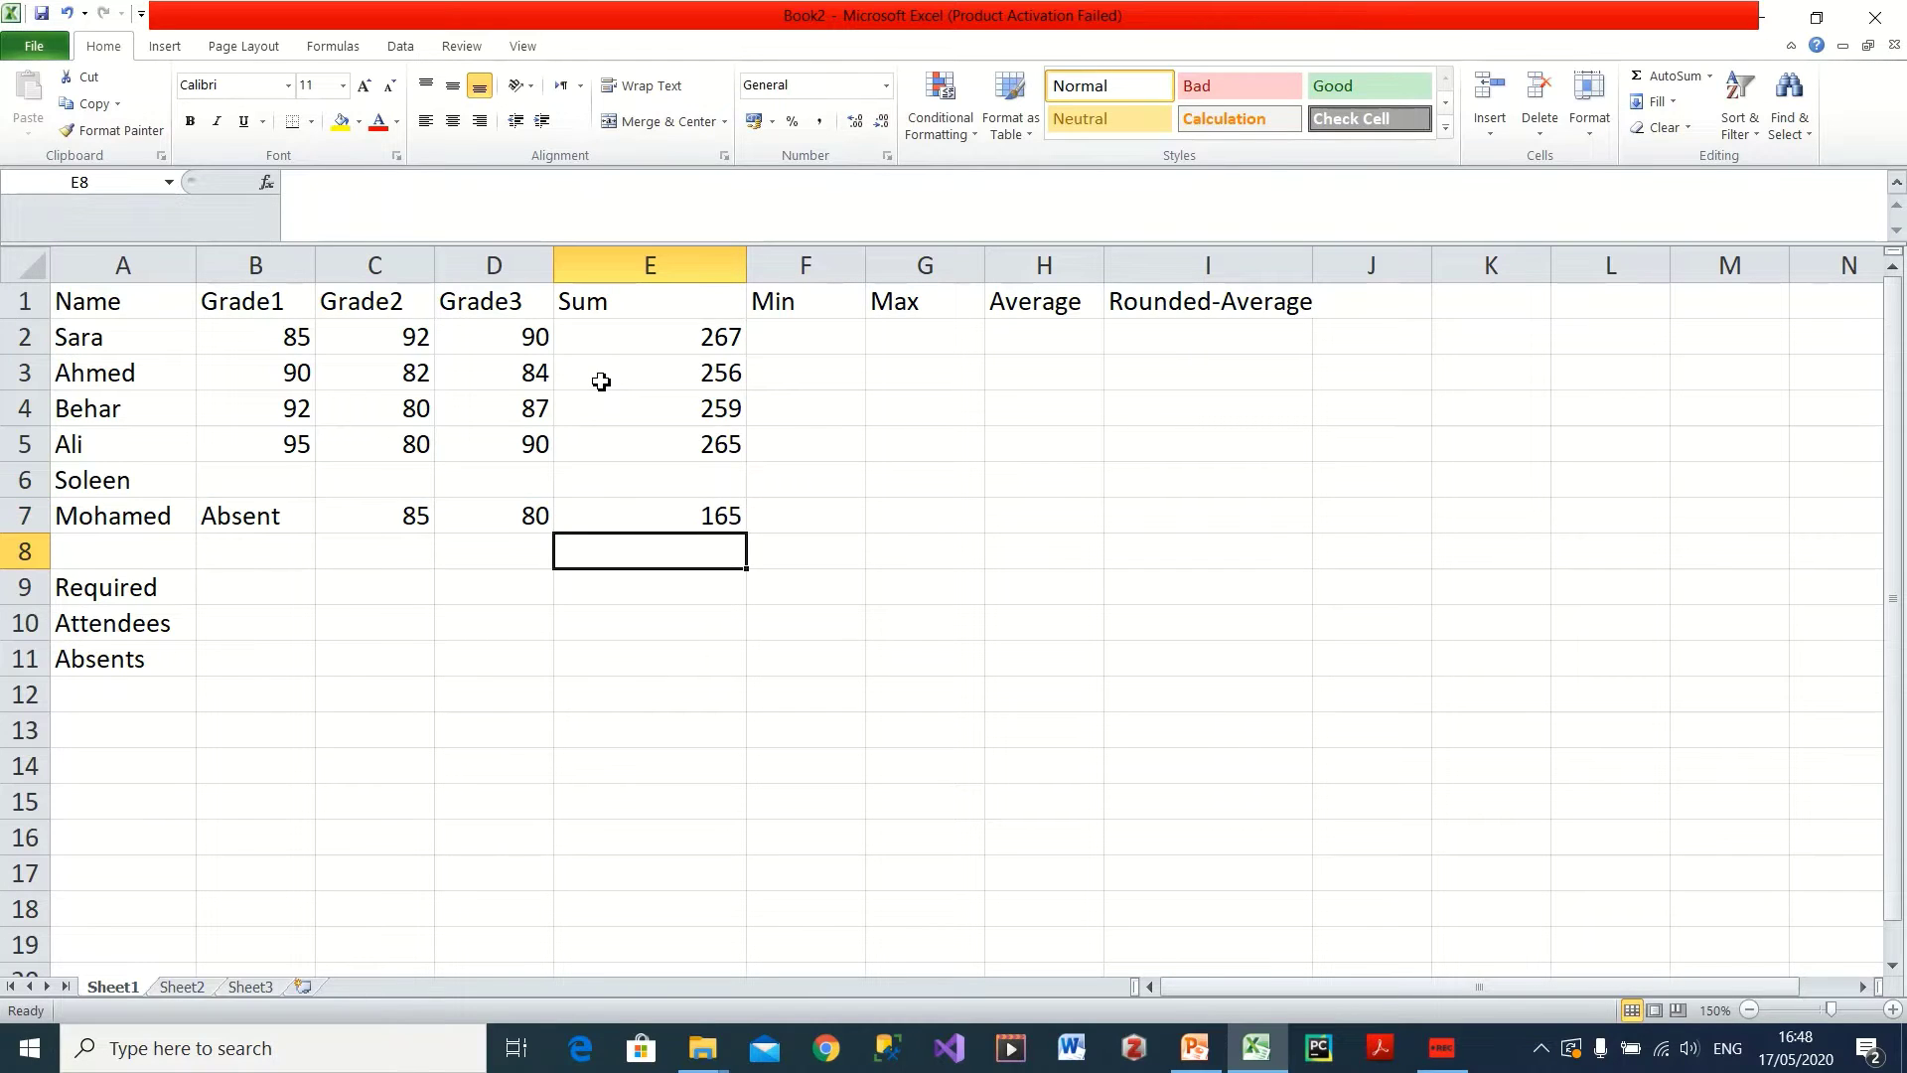
- Try totalling the last student's grades in F7 by direct cell addition with the formula =B7+C7+D7
click(803, 523)
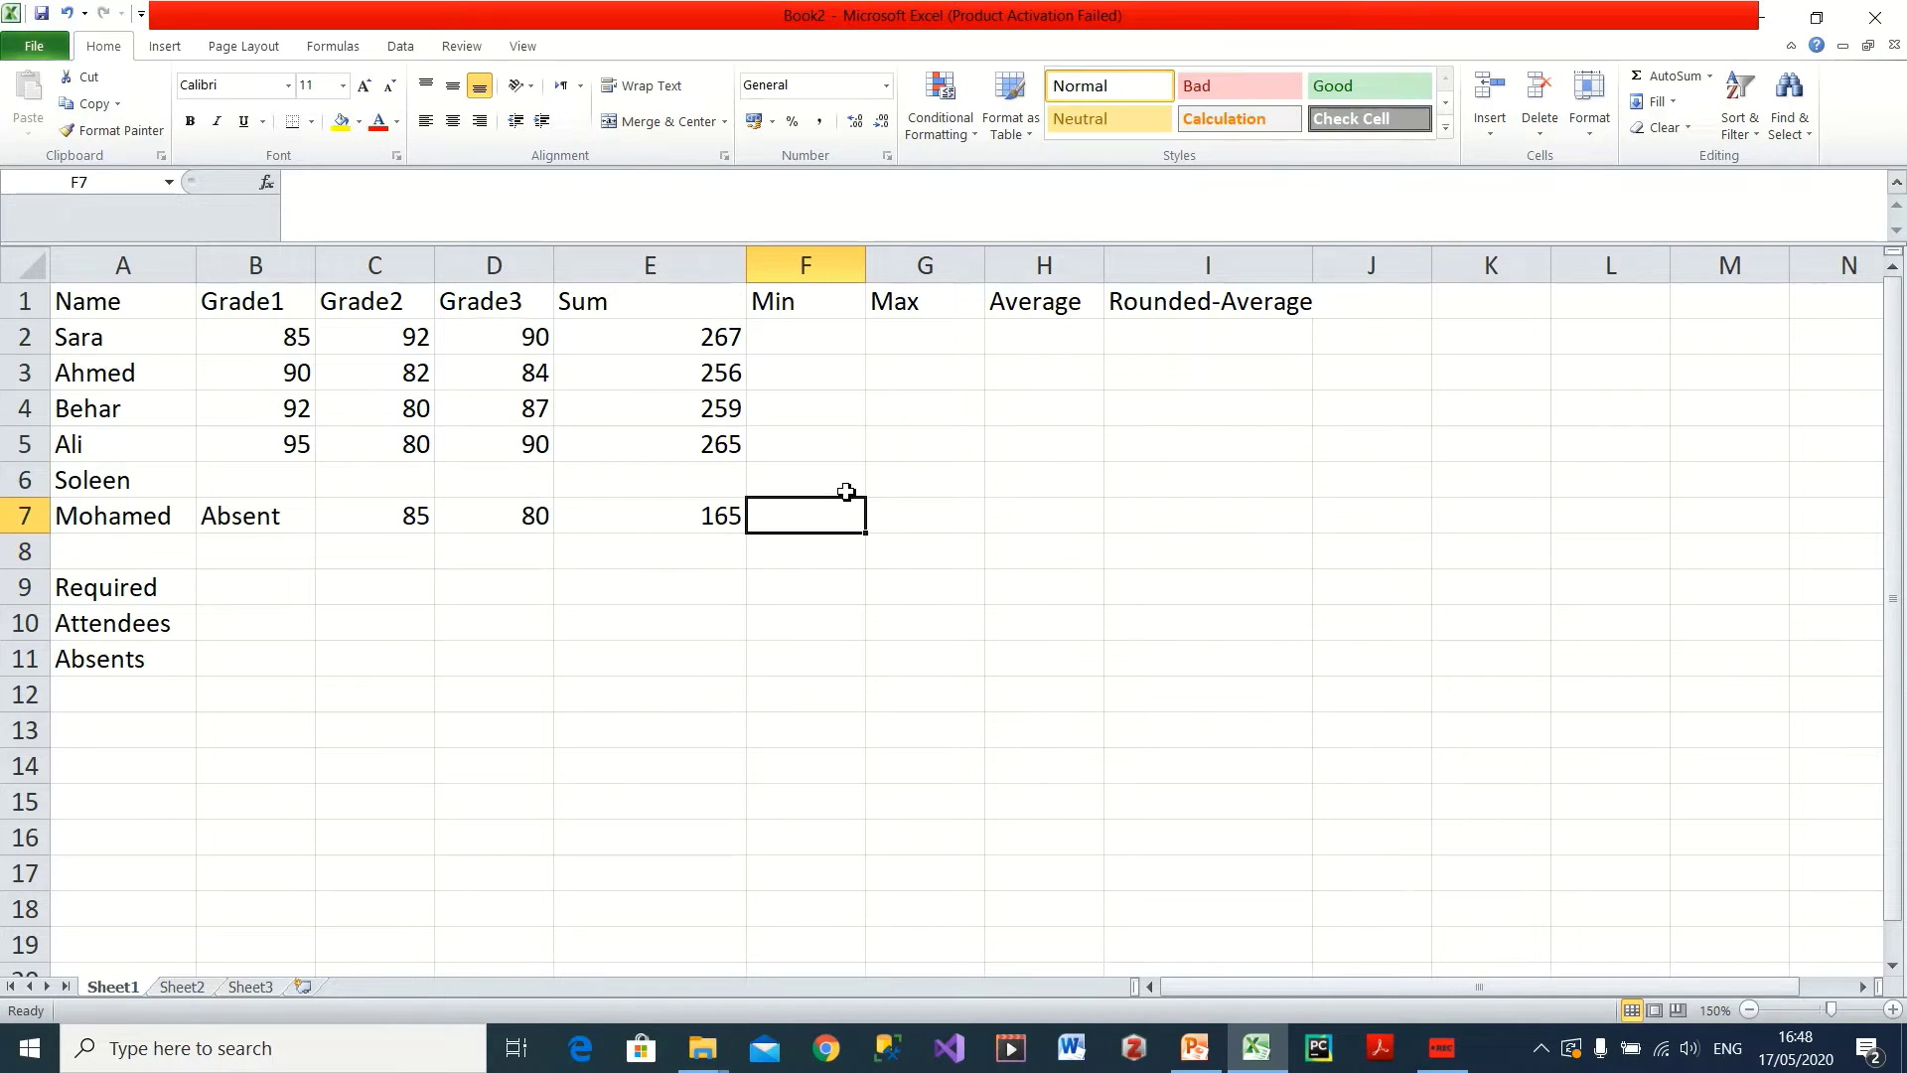
text(=)
click(265, 526)
text(+)
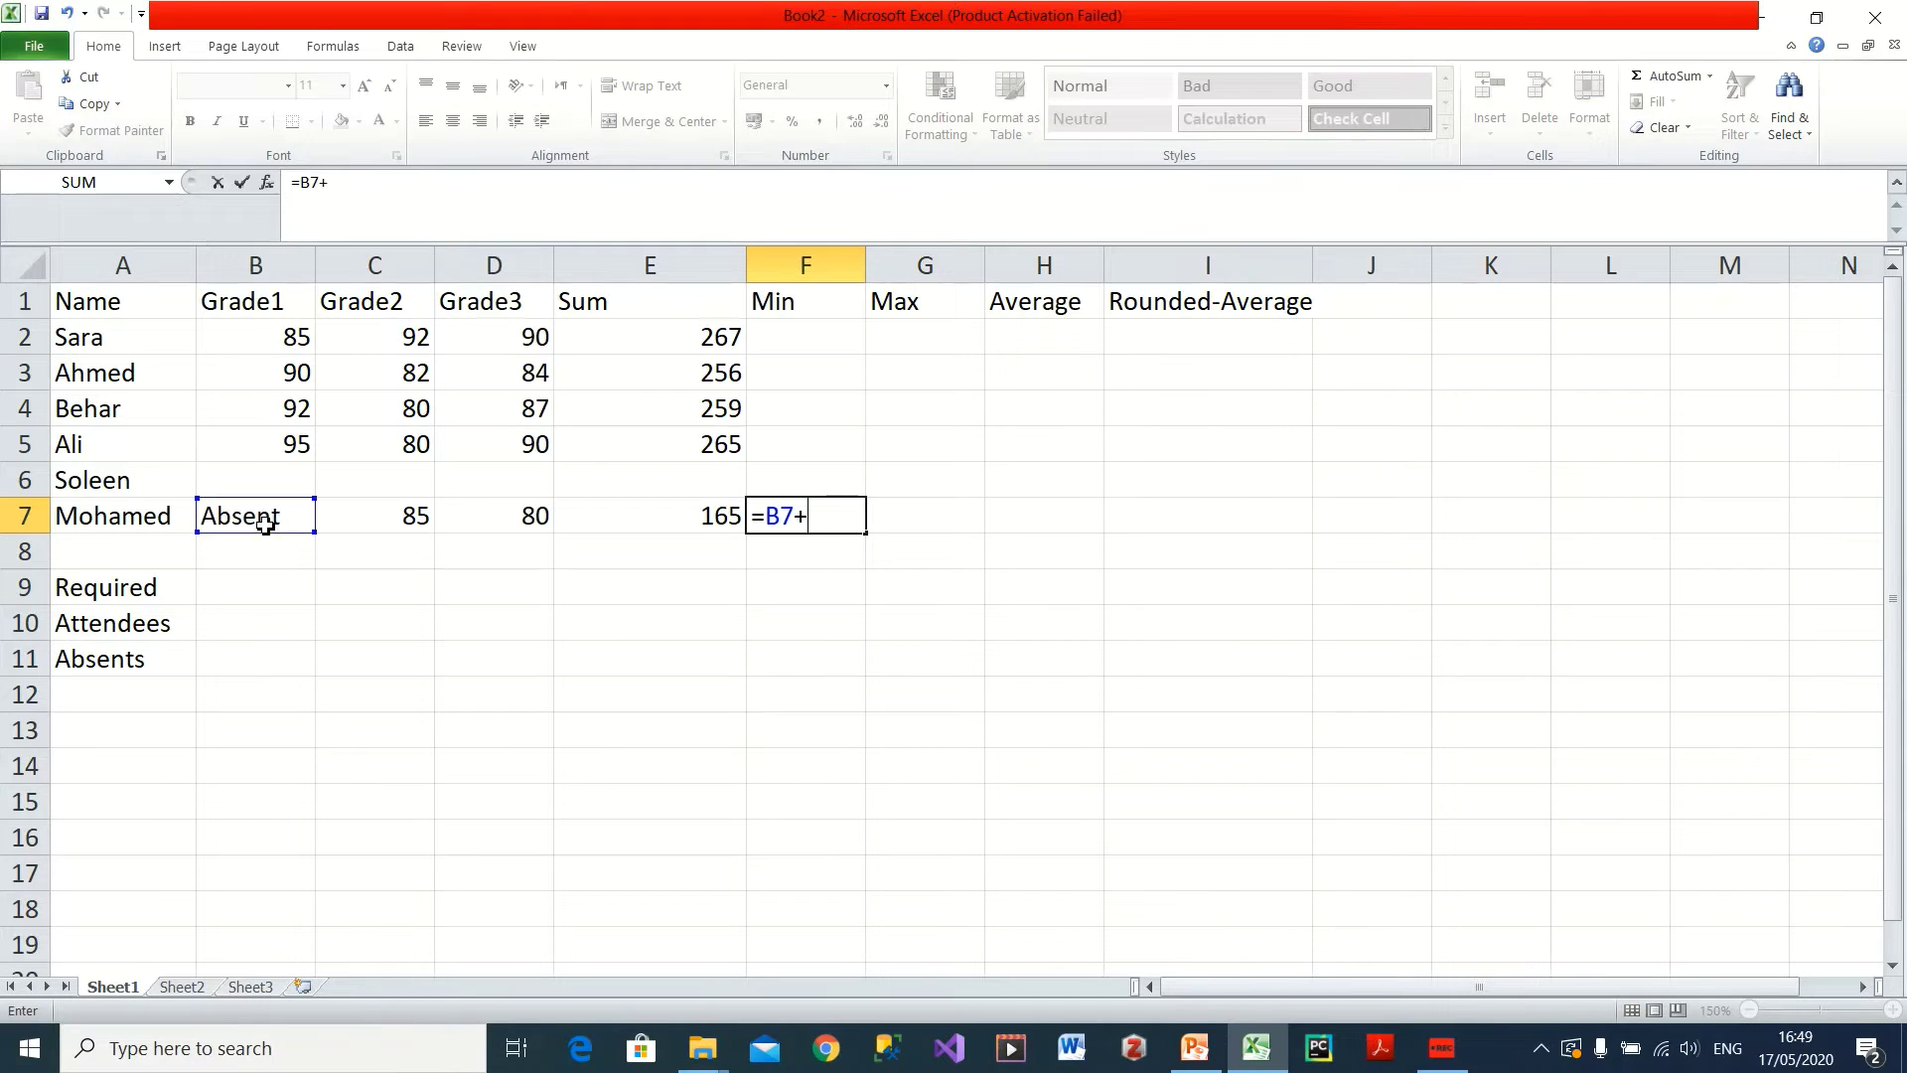
click(415, 523)
text(+)
click(524, 522)
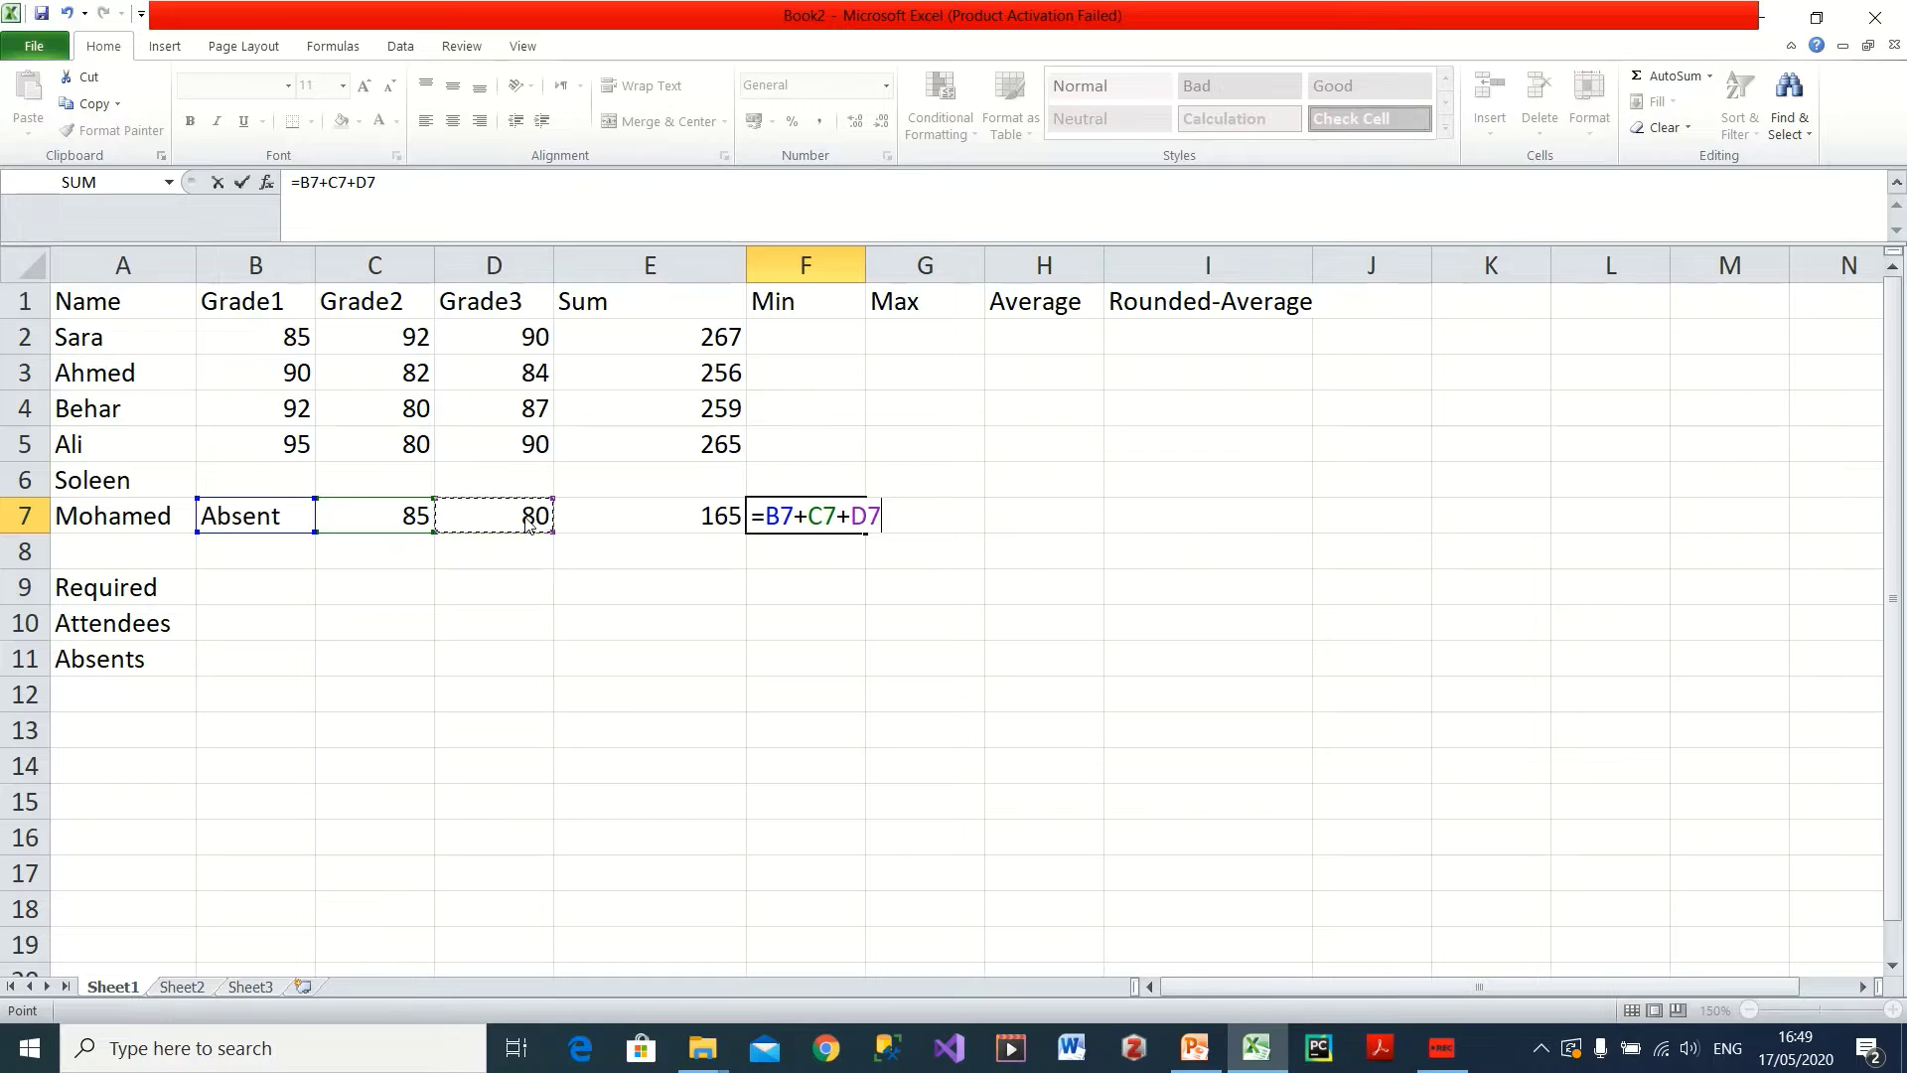
key(Return)
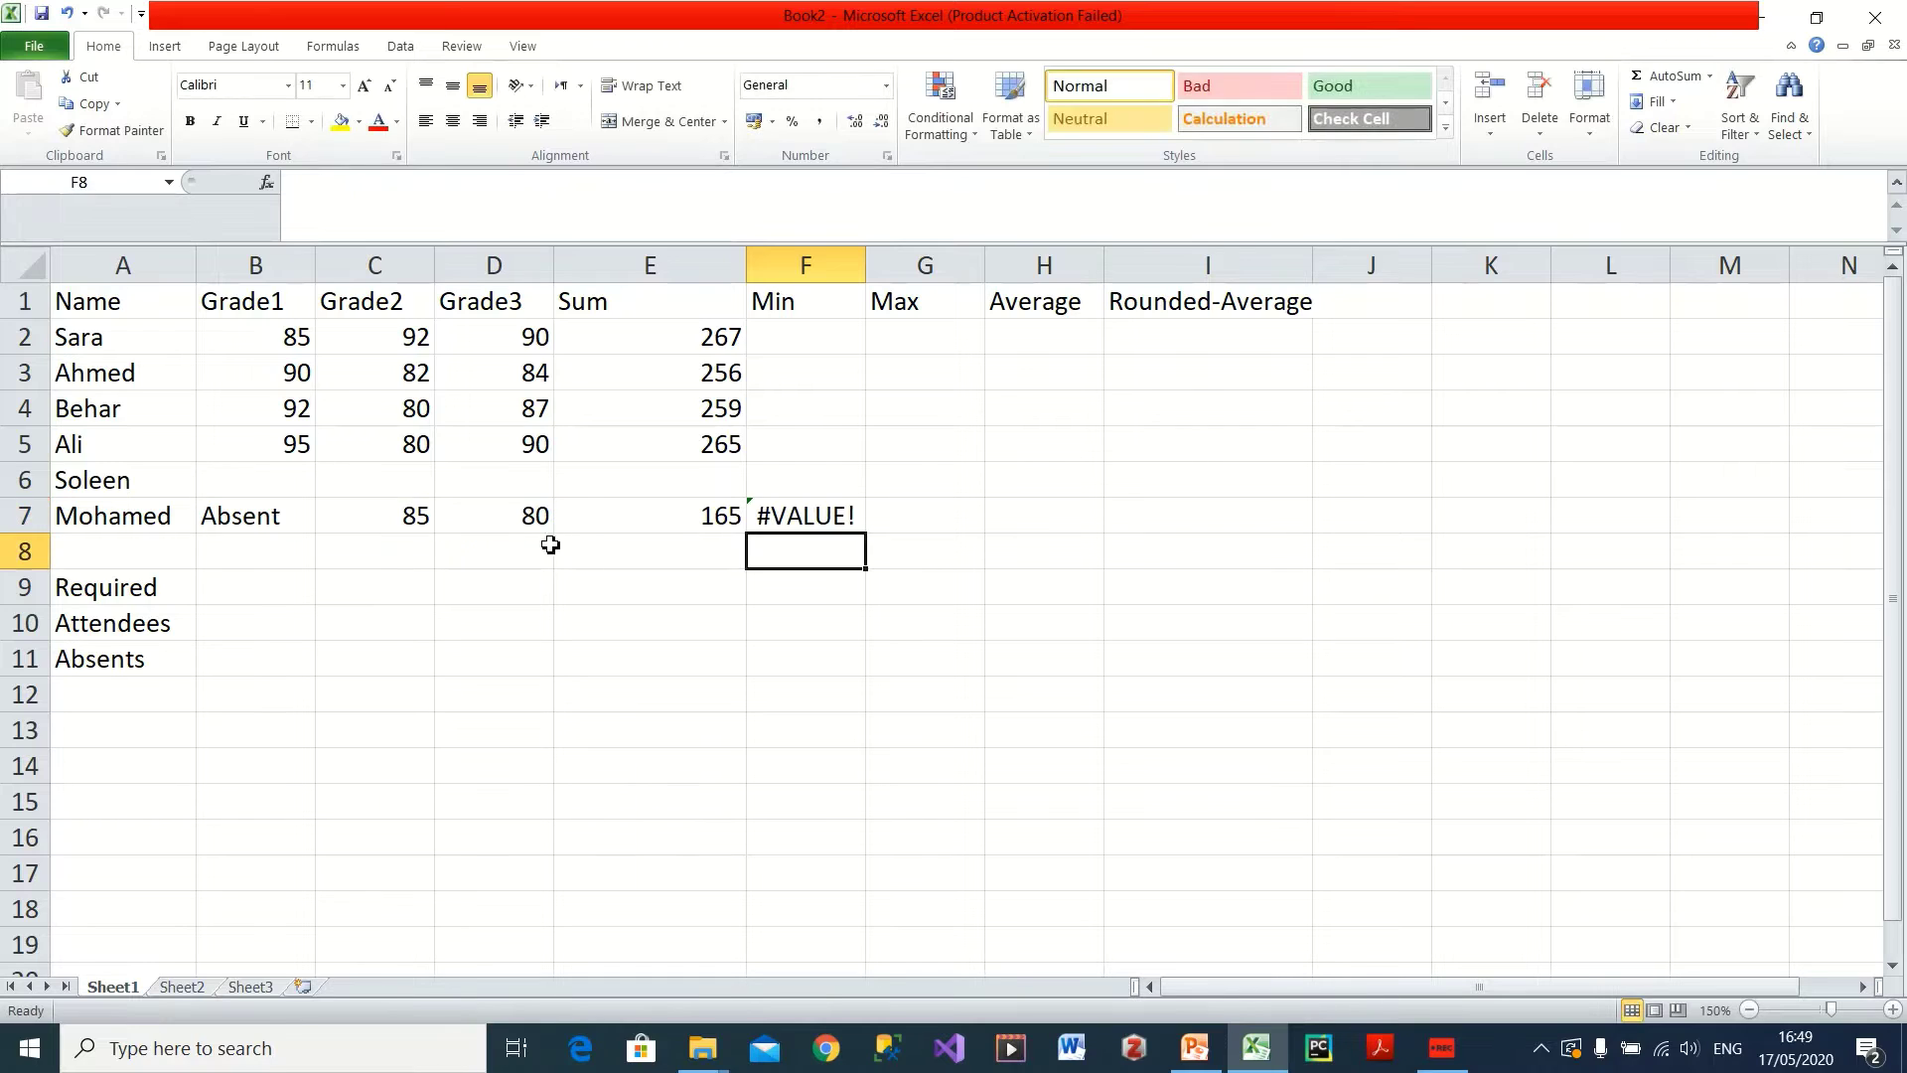
- Clear the direct-addition formula from F7 and check row 7's grades against the SUM formula in E7
click(835, 516)
click(807, 554)
click(801, 517)
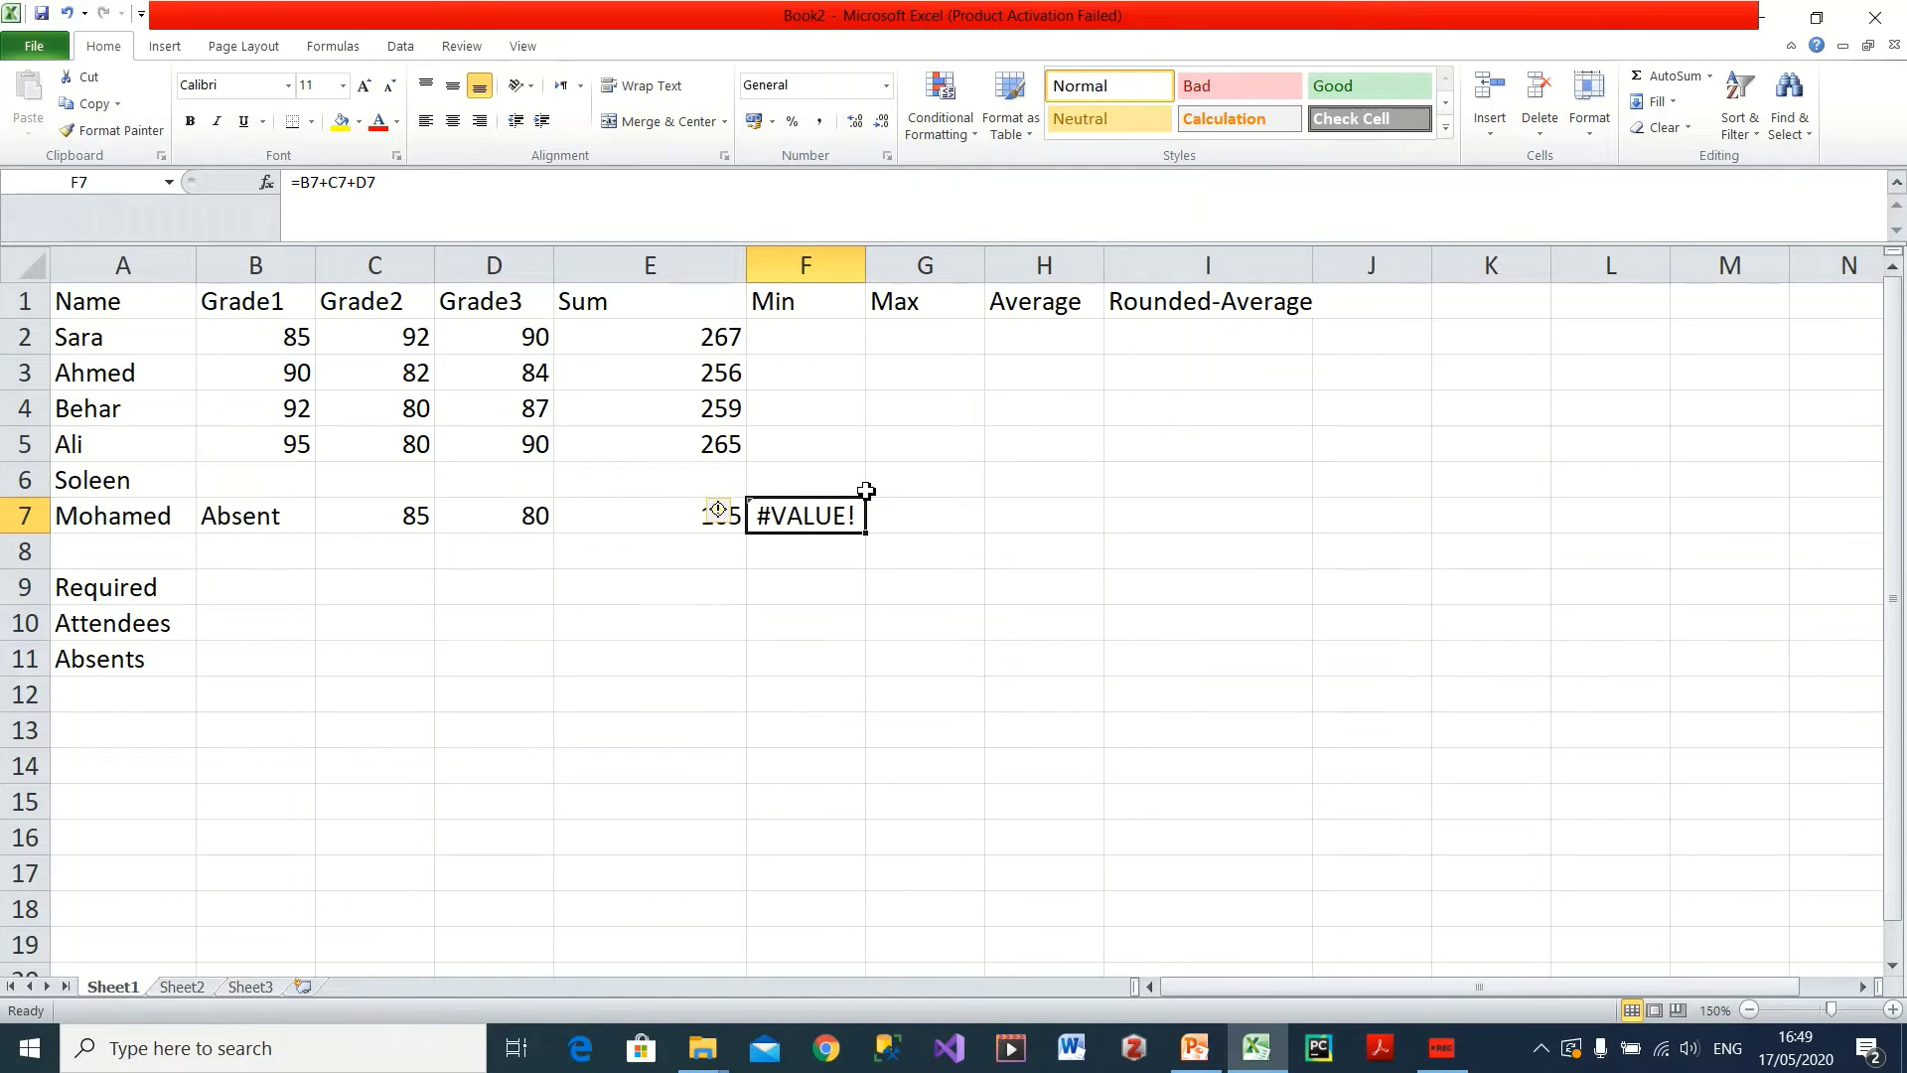
key(Delete)
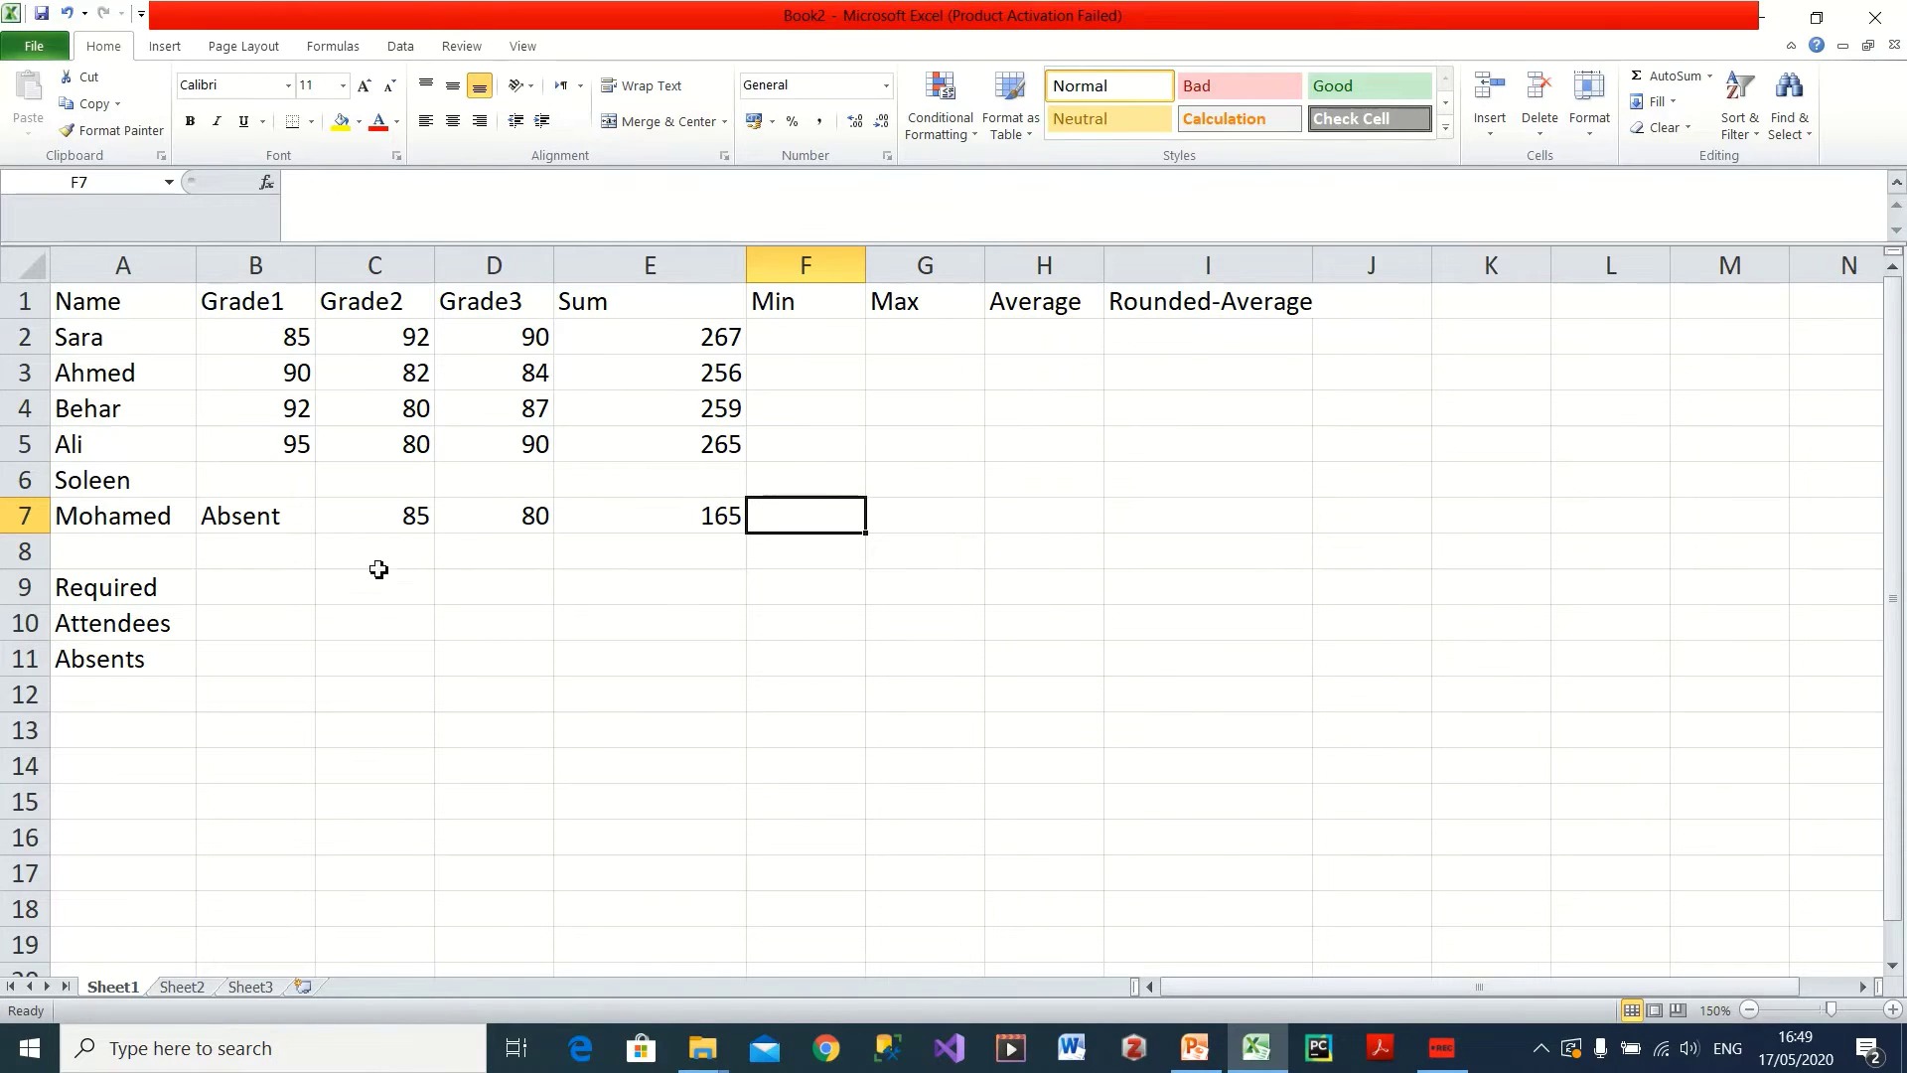
click(251, 515)
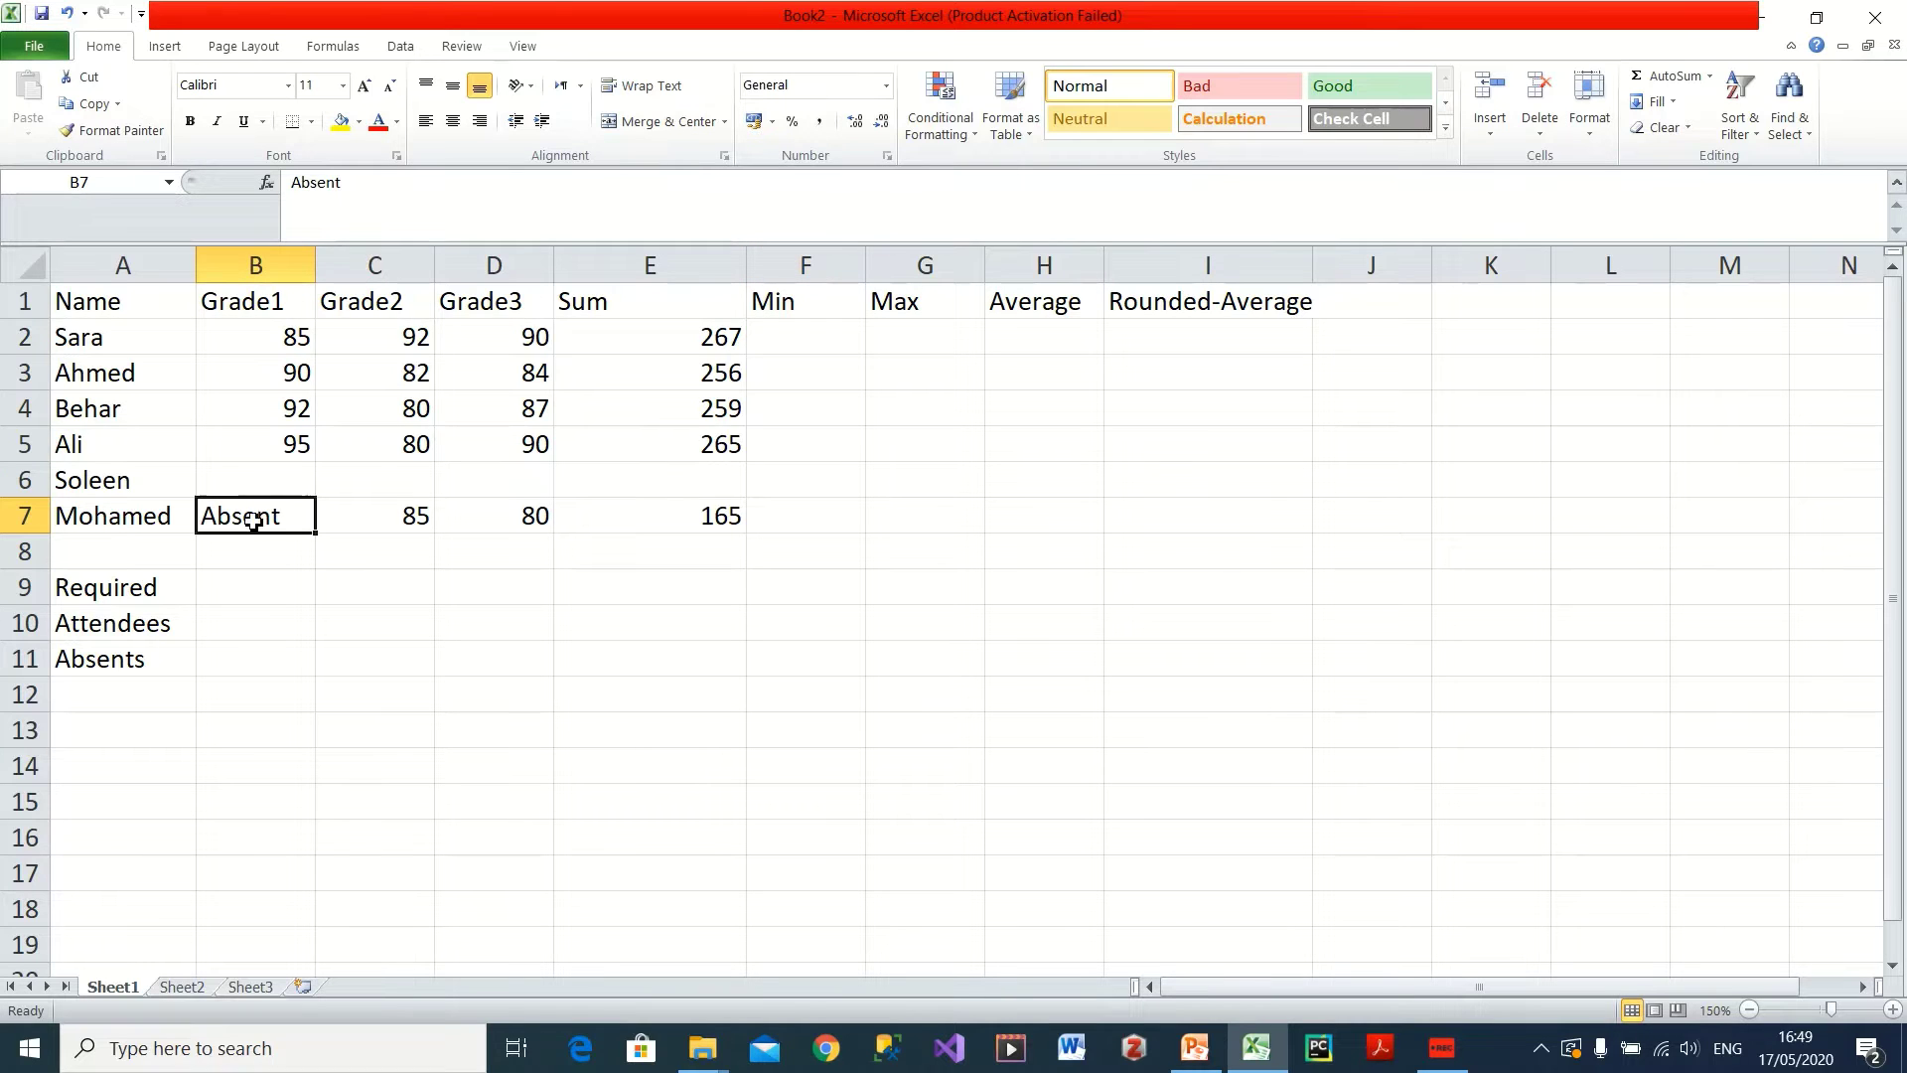
drag(409, 515, 496, 520)
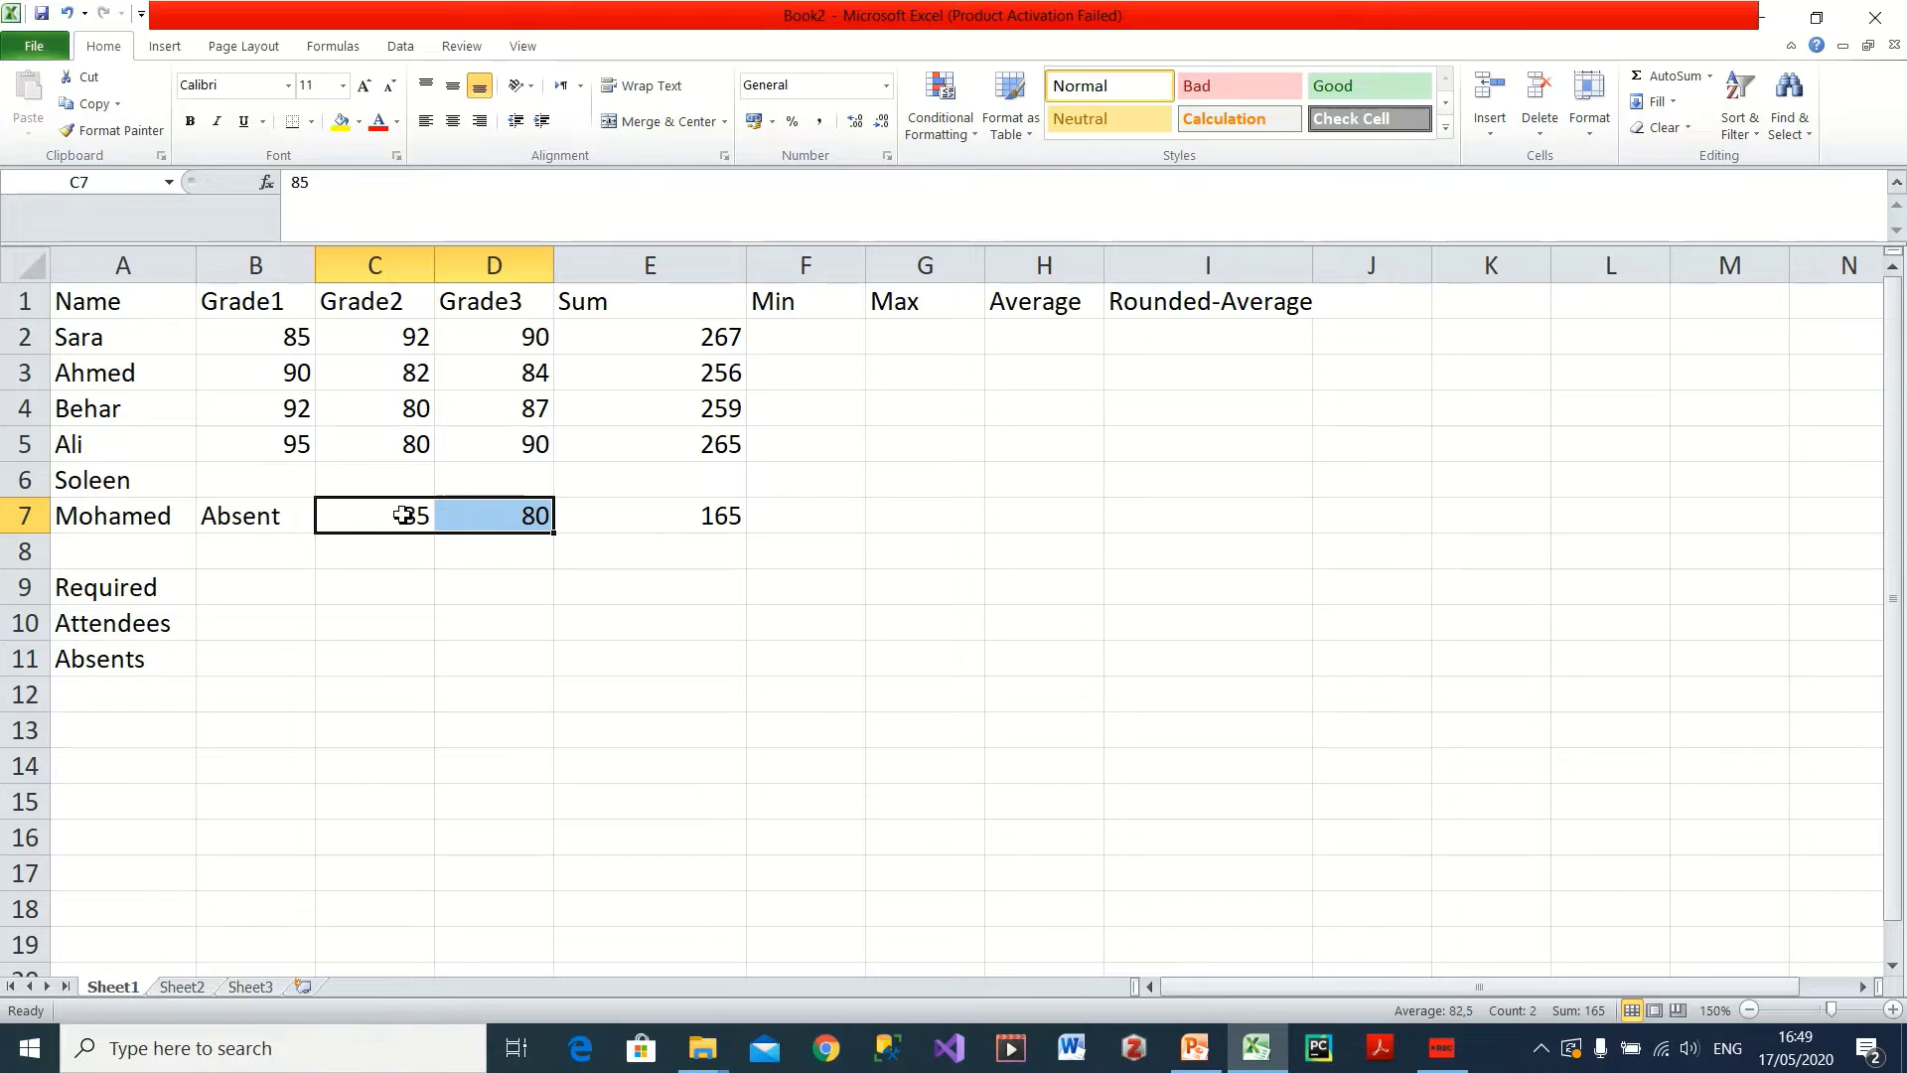
click(688, 514)
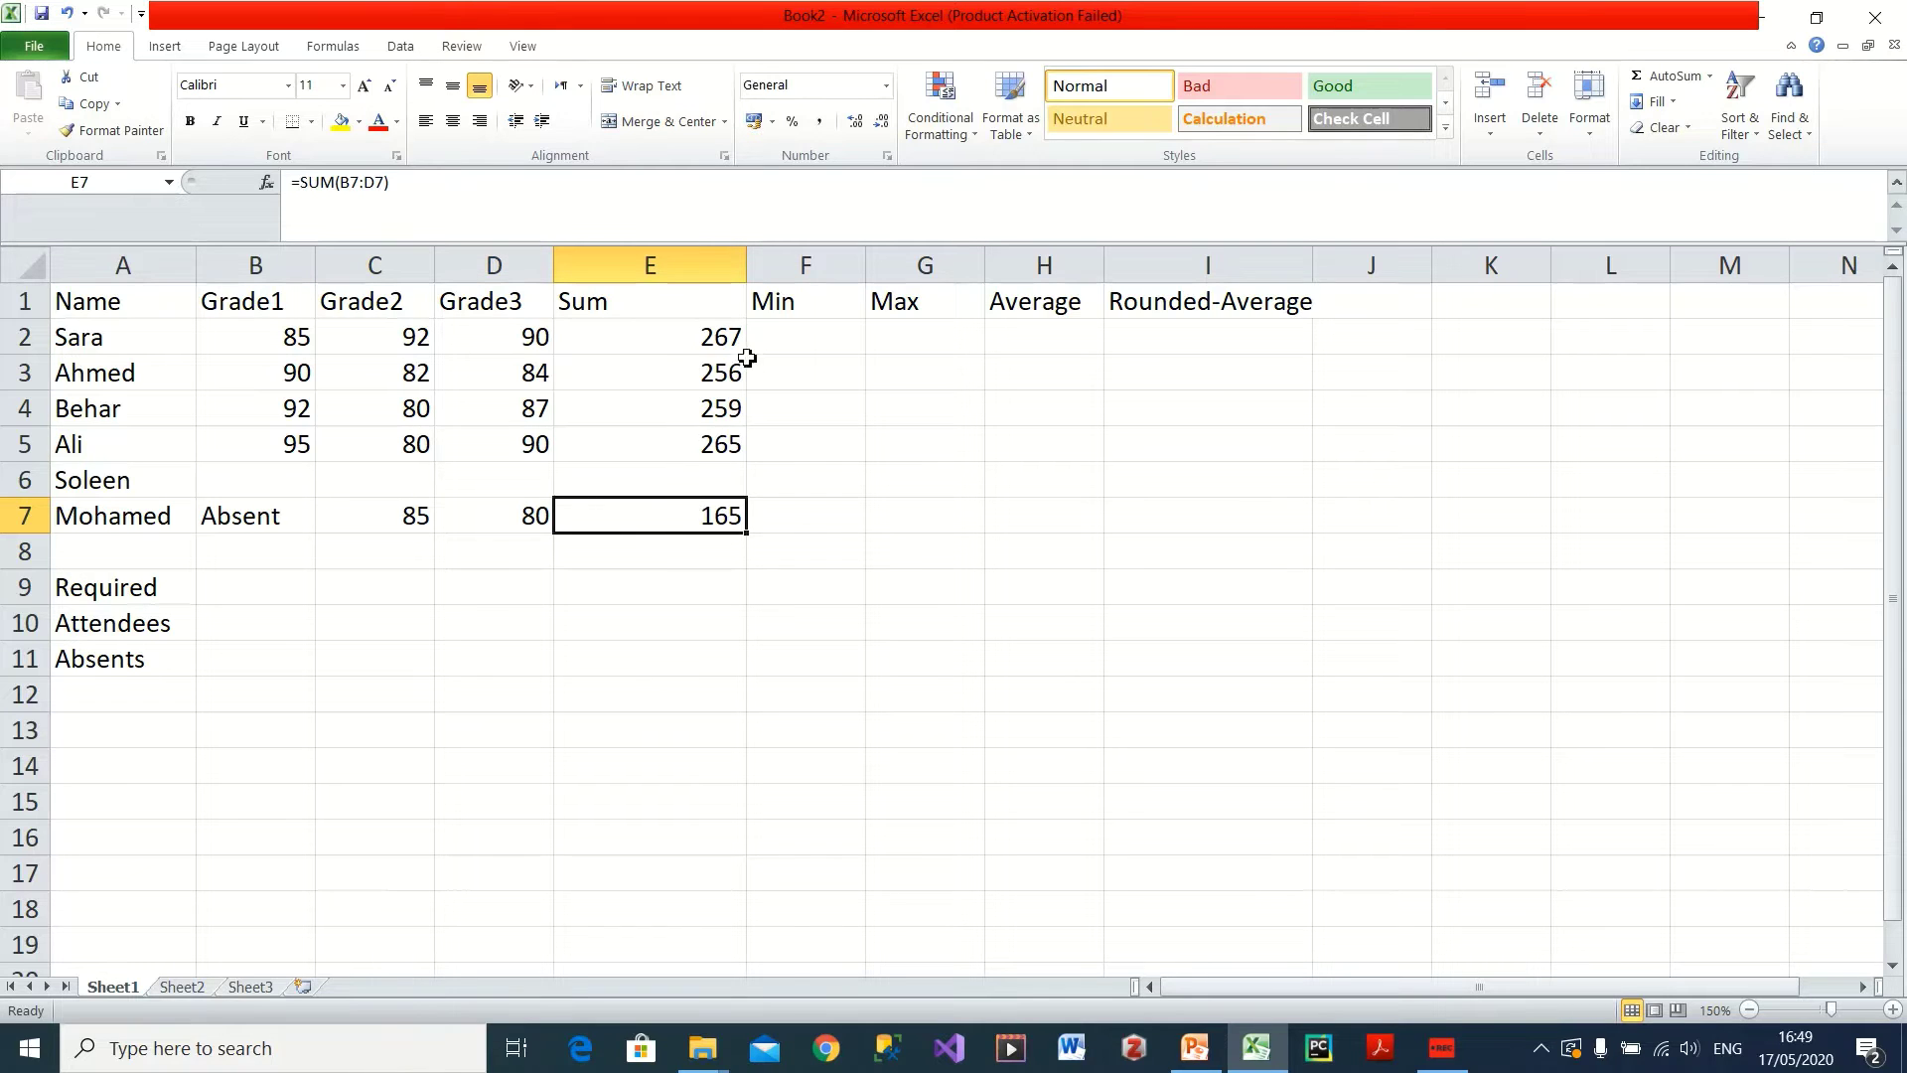
- Find the first student's lowest grade in cell F2 with the formula =MIN(B2:D2)
click(808, 341)
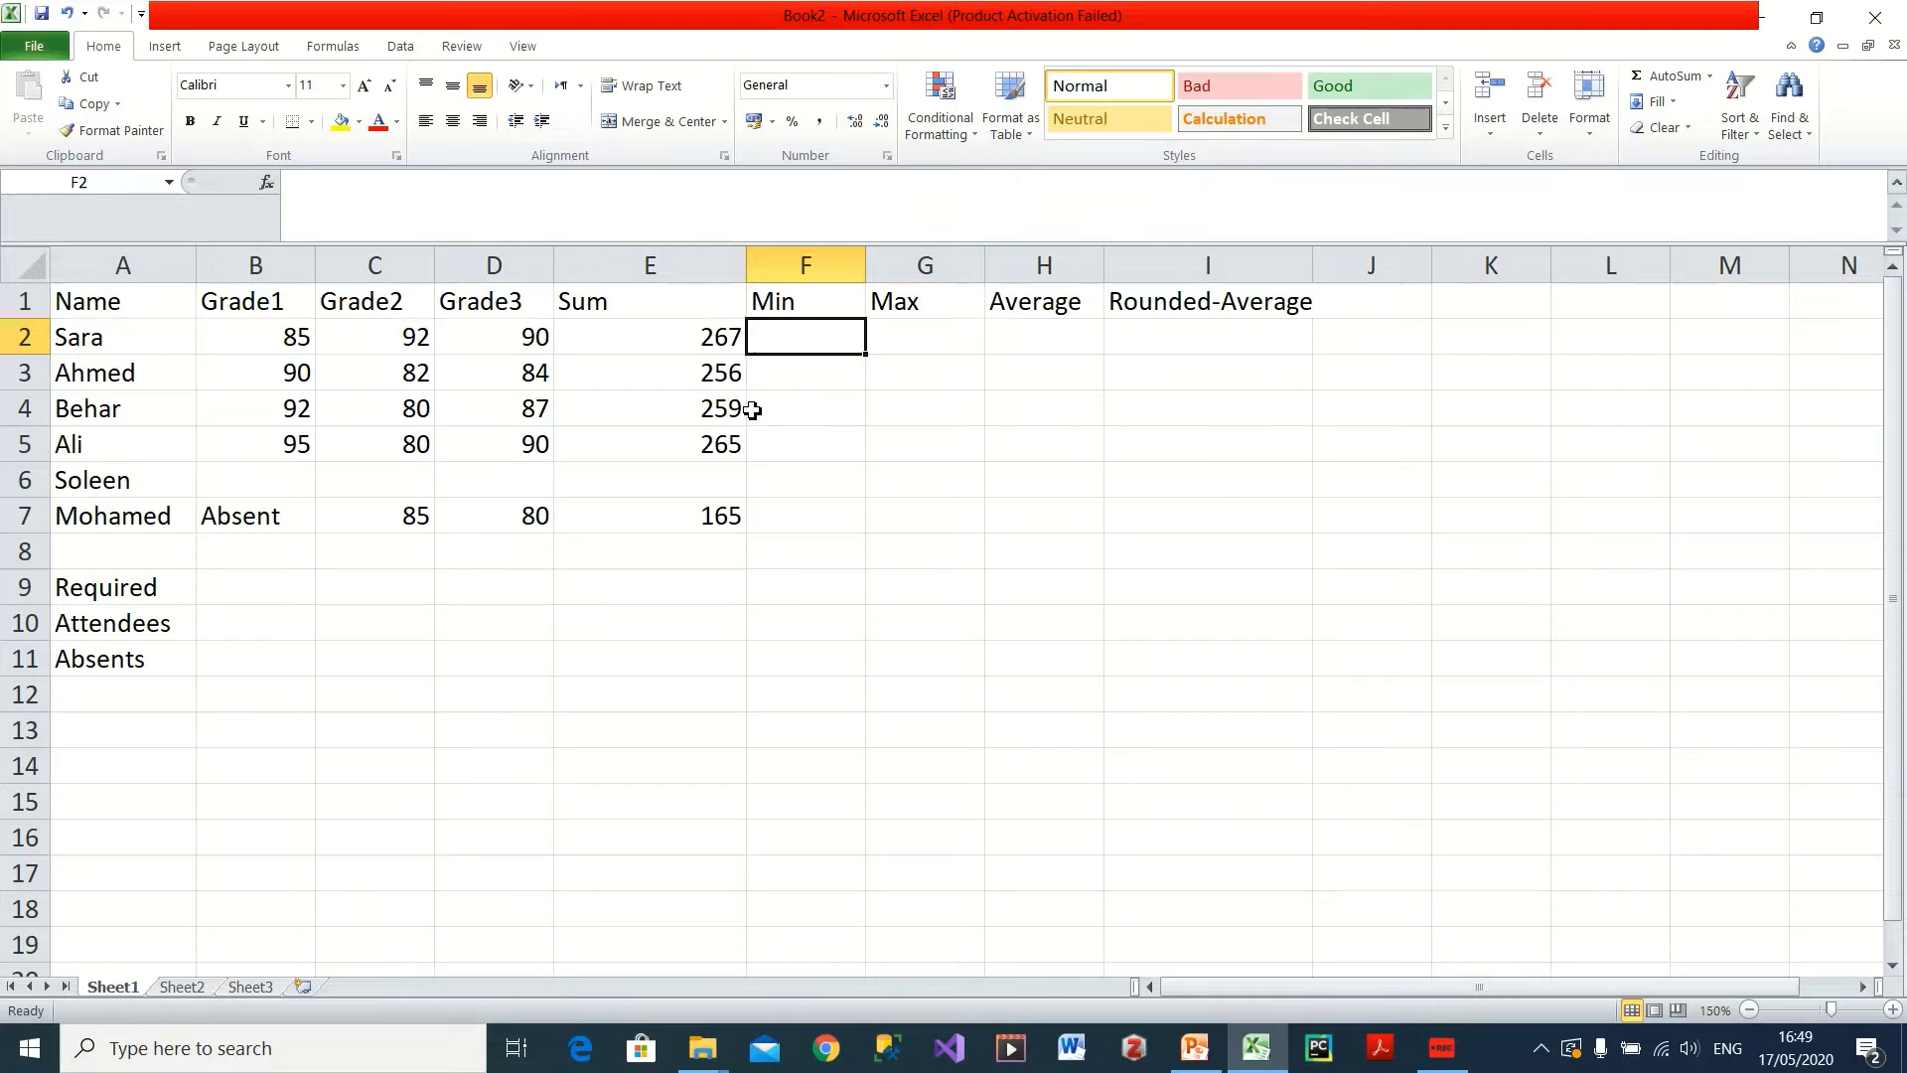
drag(285, 346, 478, 342)
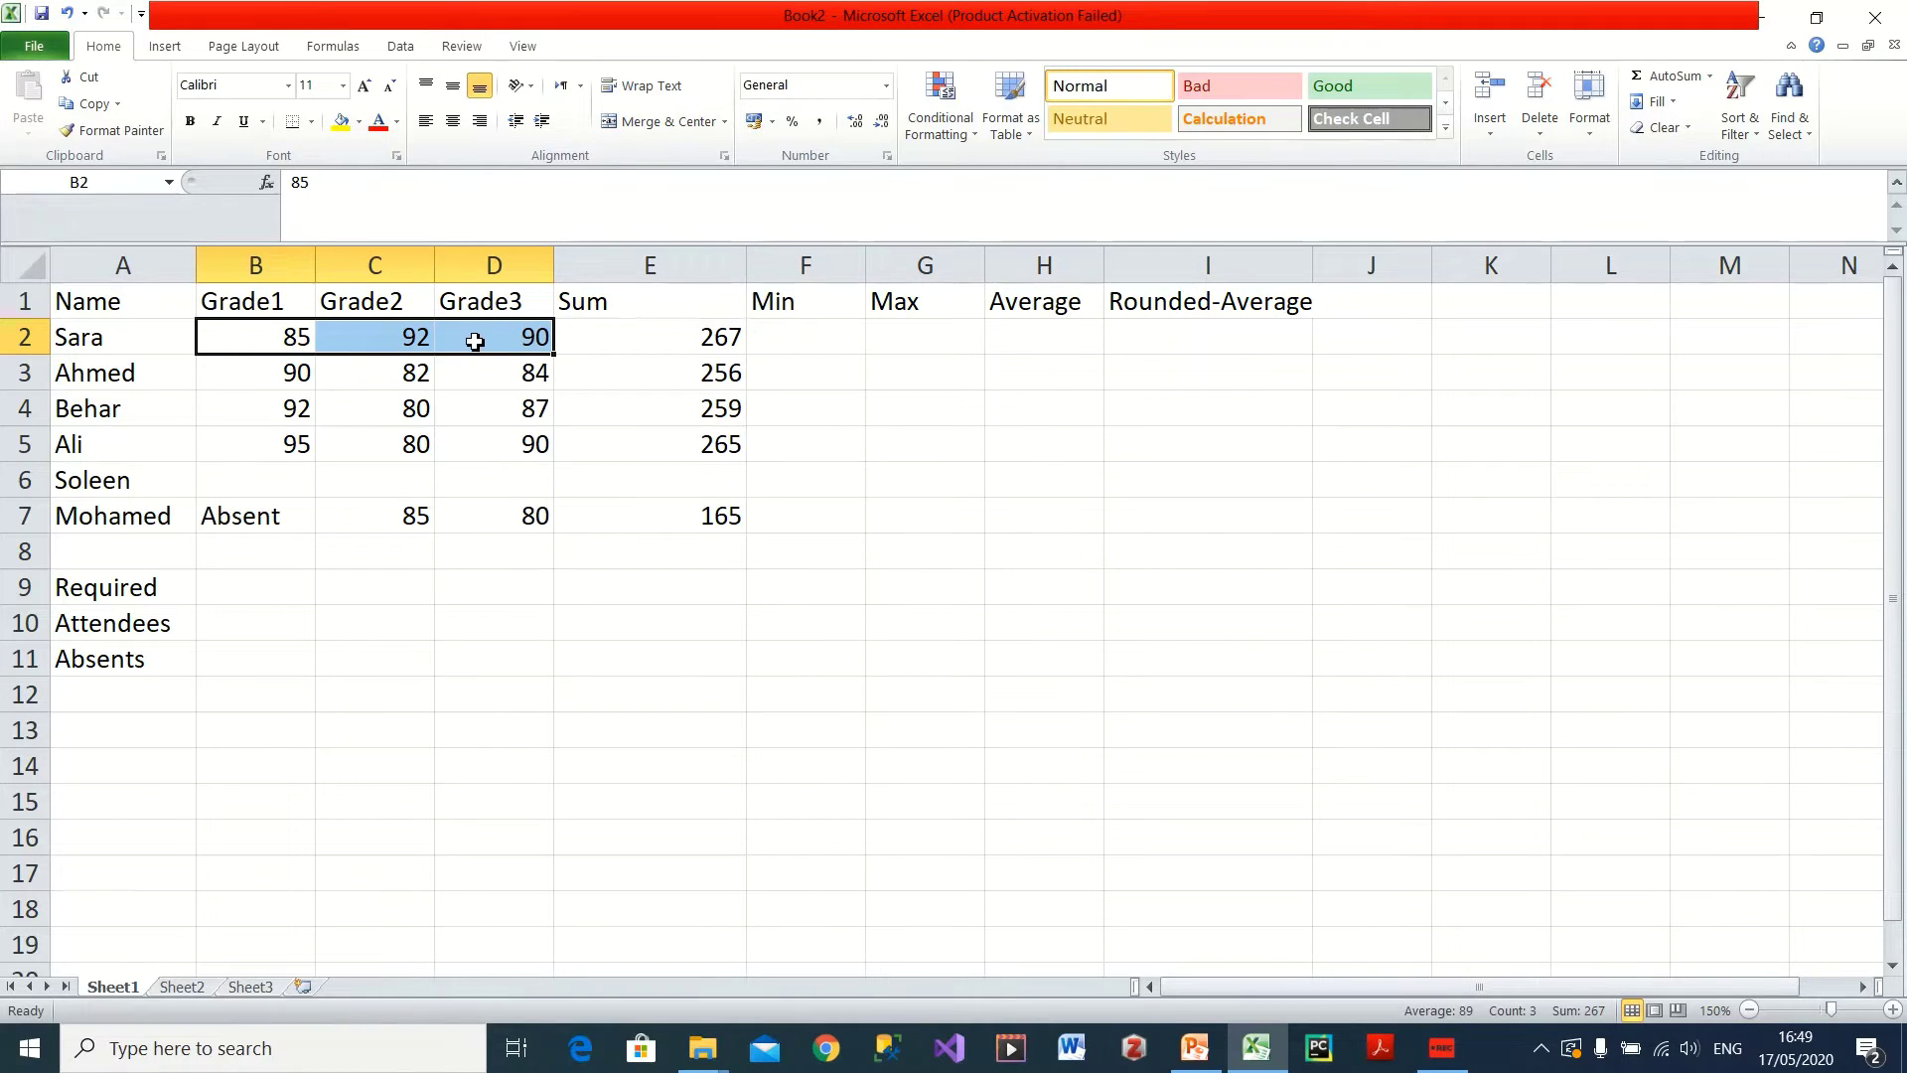
click(809, 338)
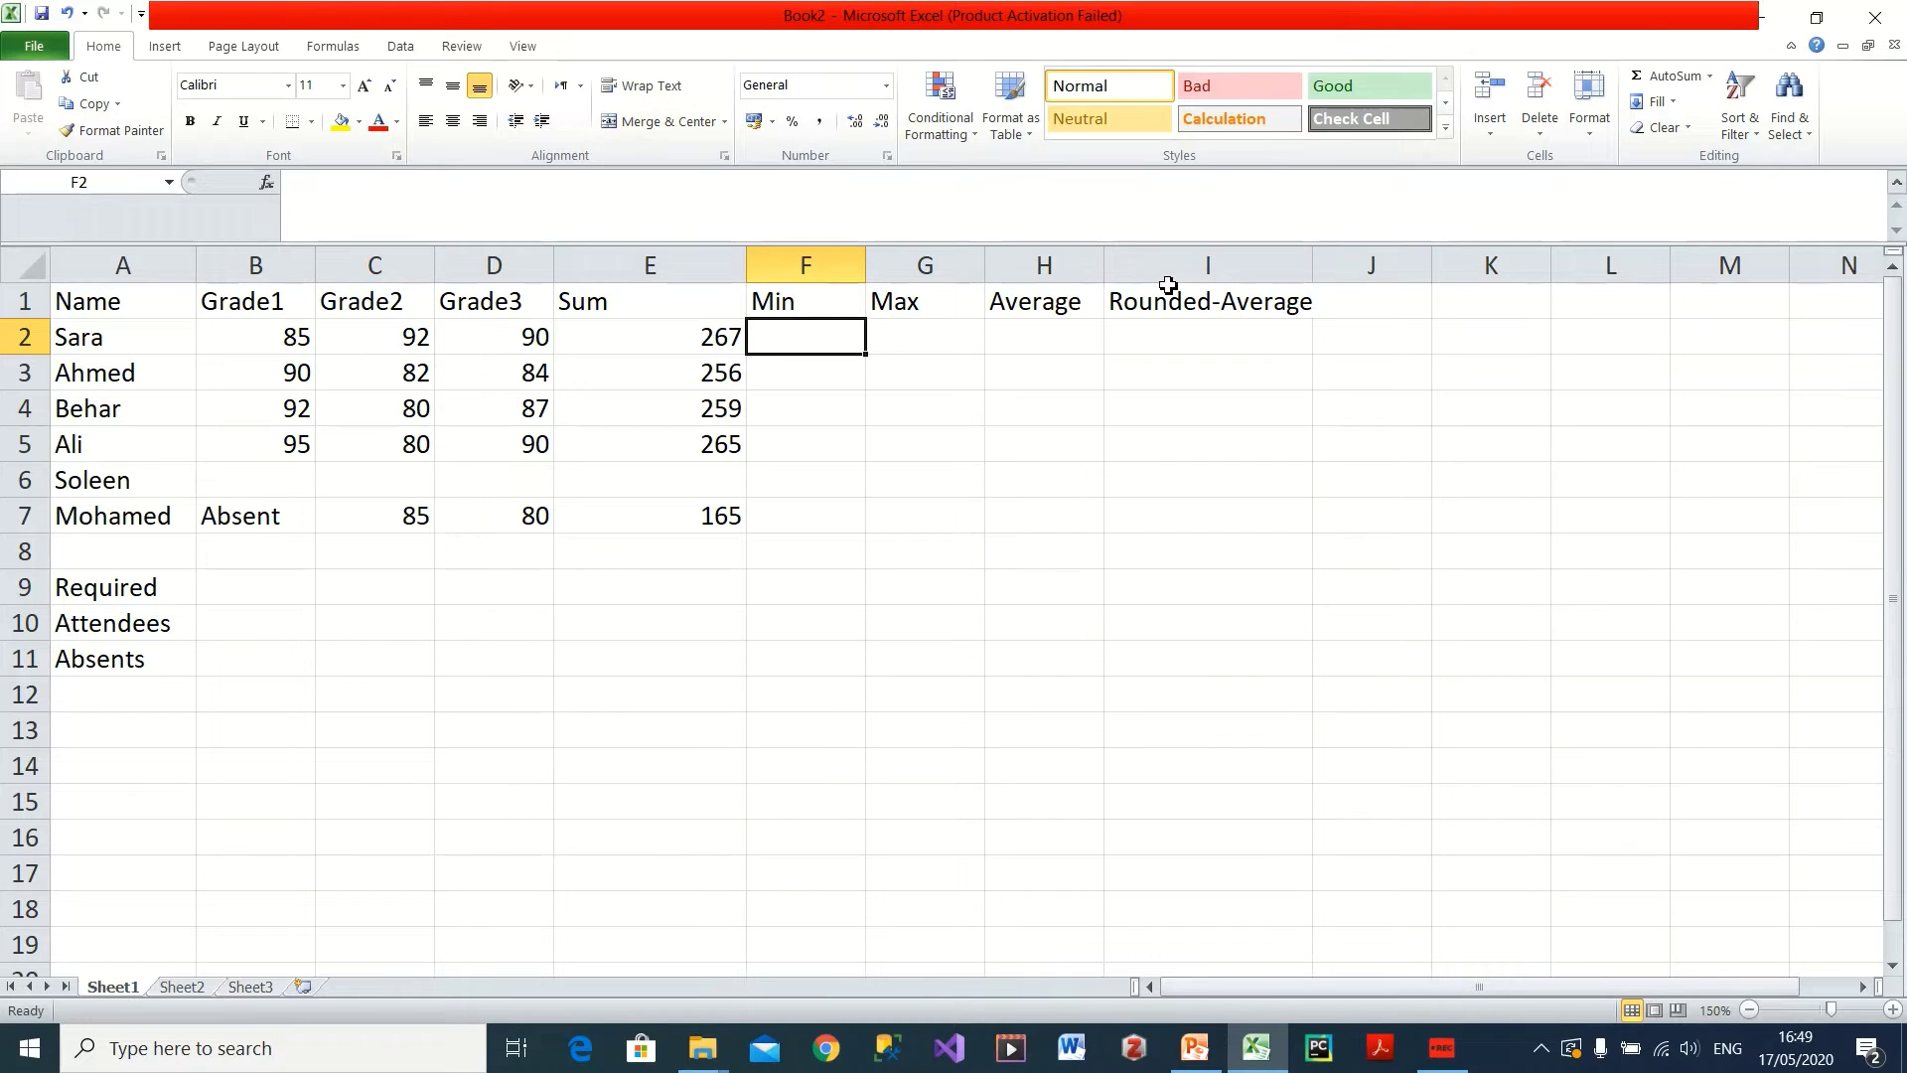
text(=)
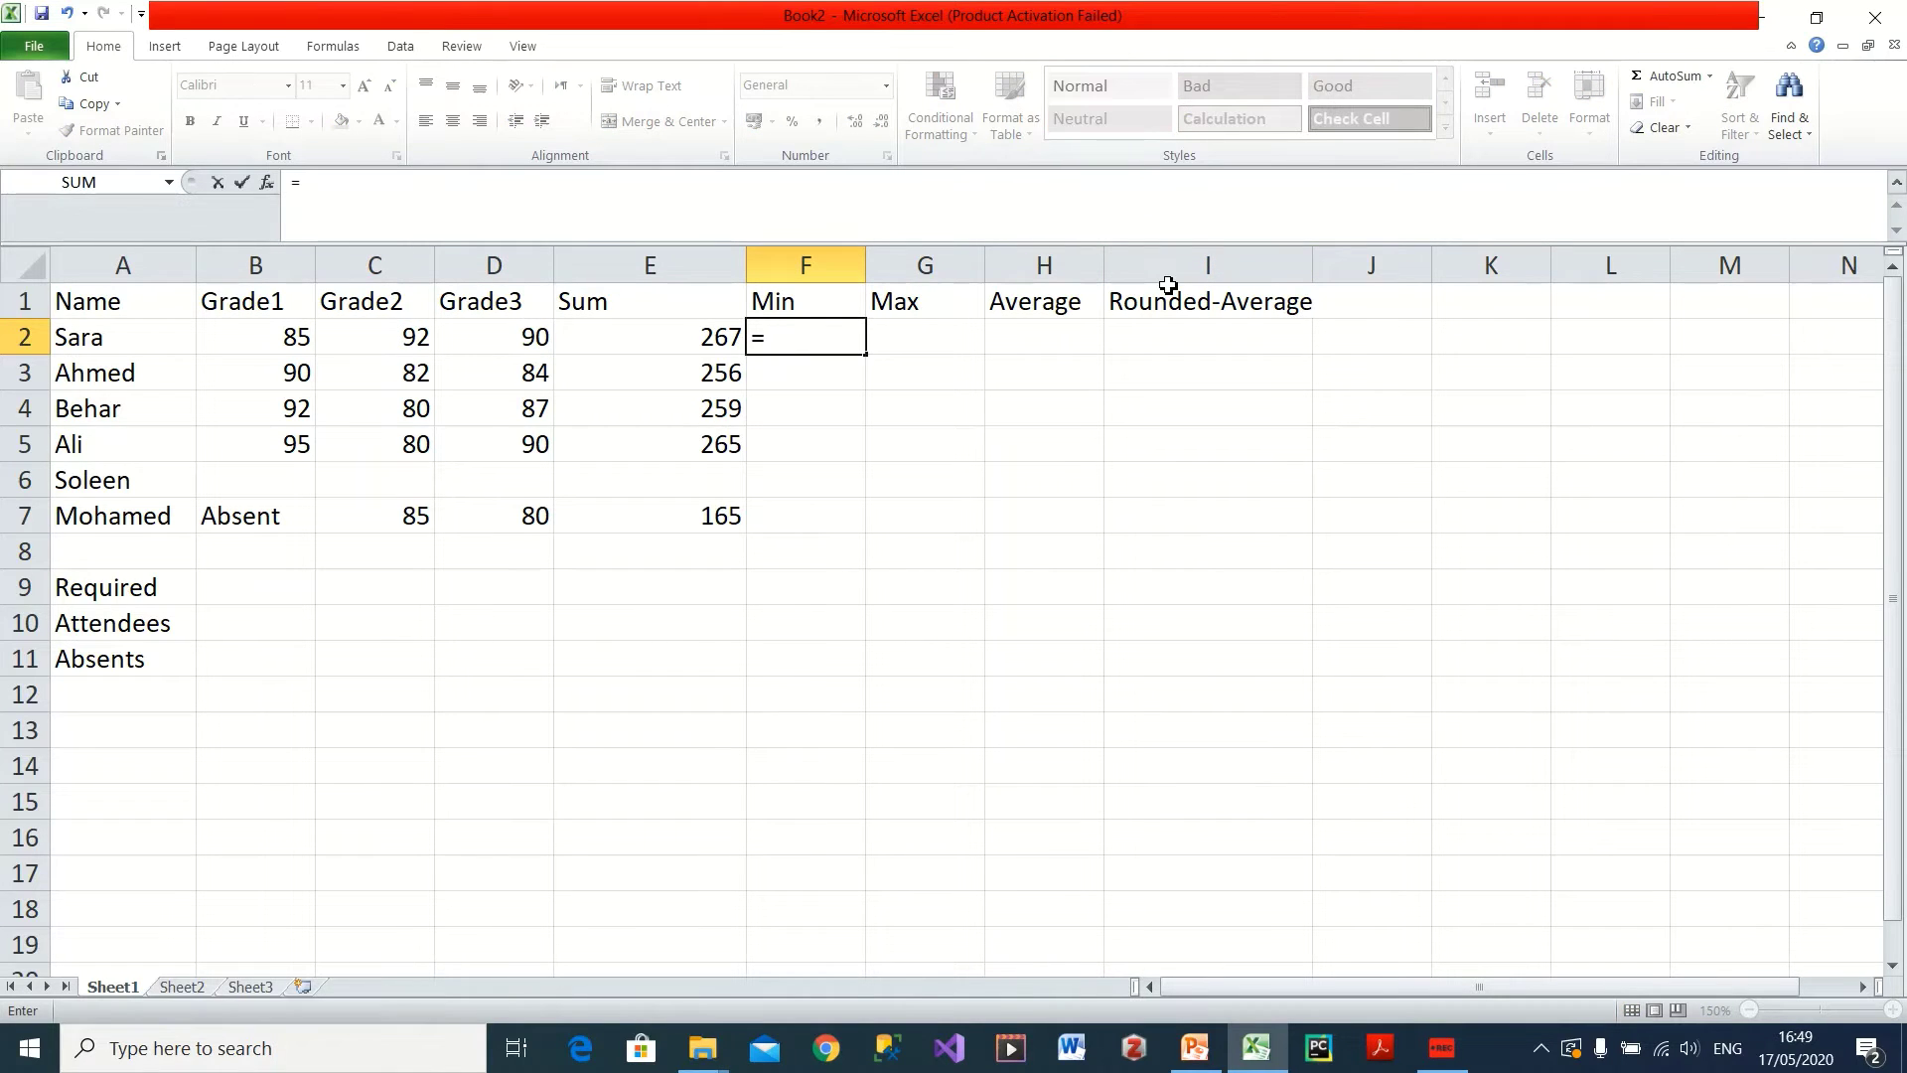
text(min)
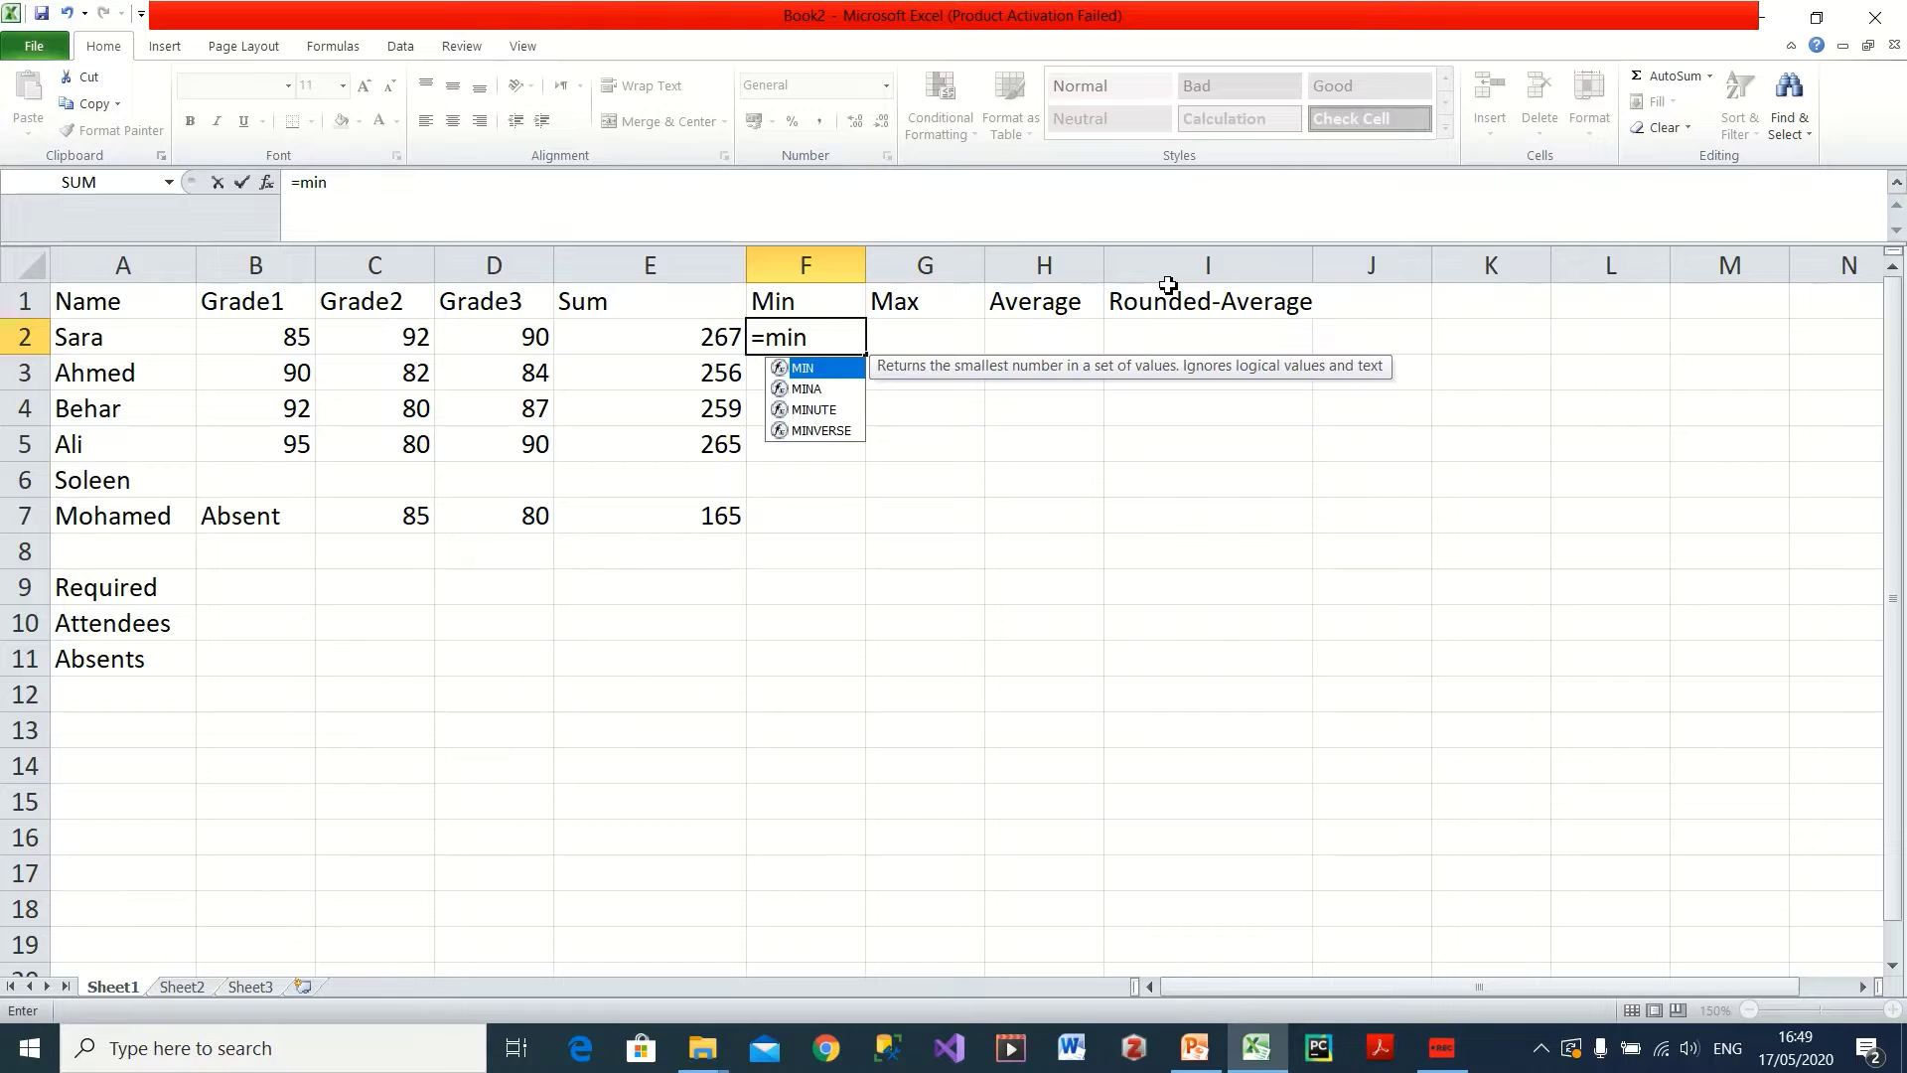
text(()
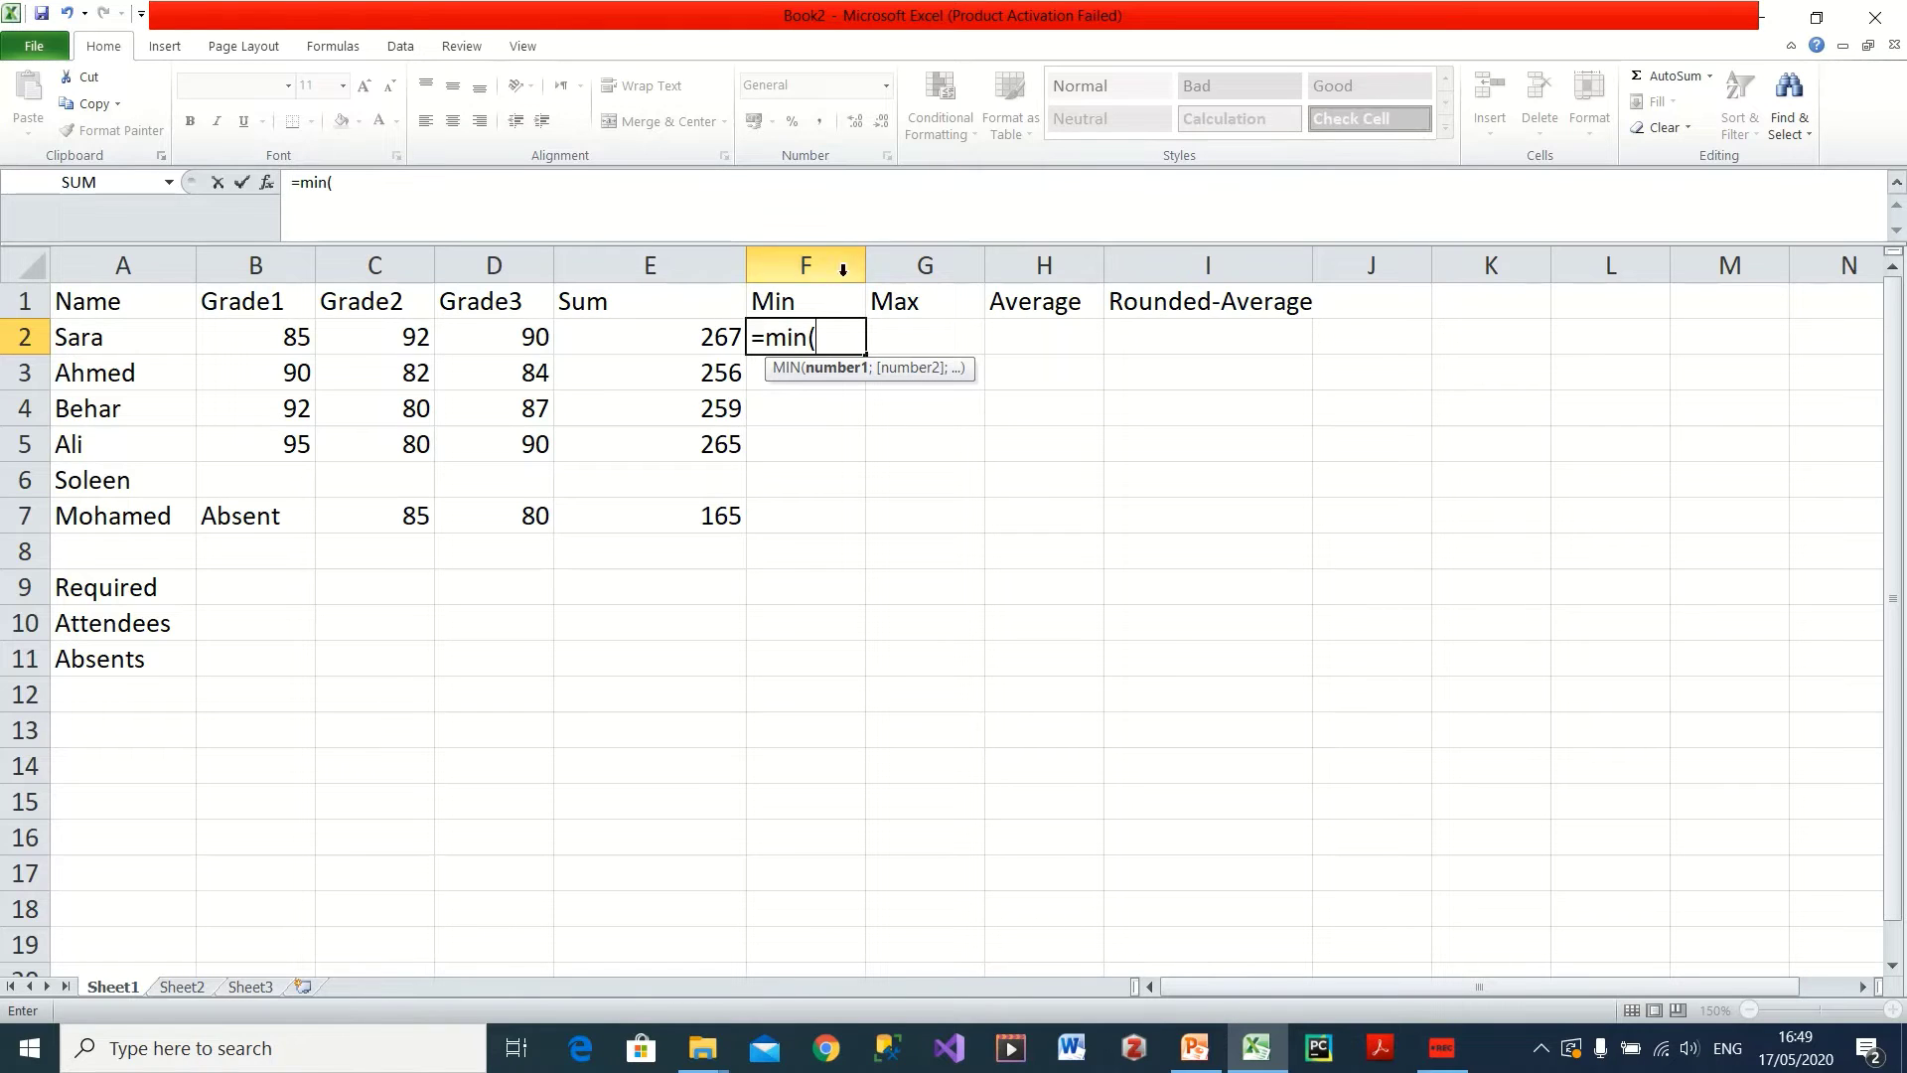
drag(303, 343, 514, 336)
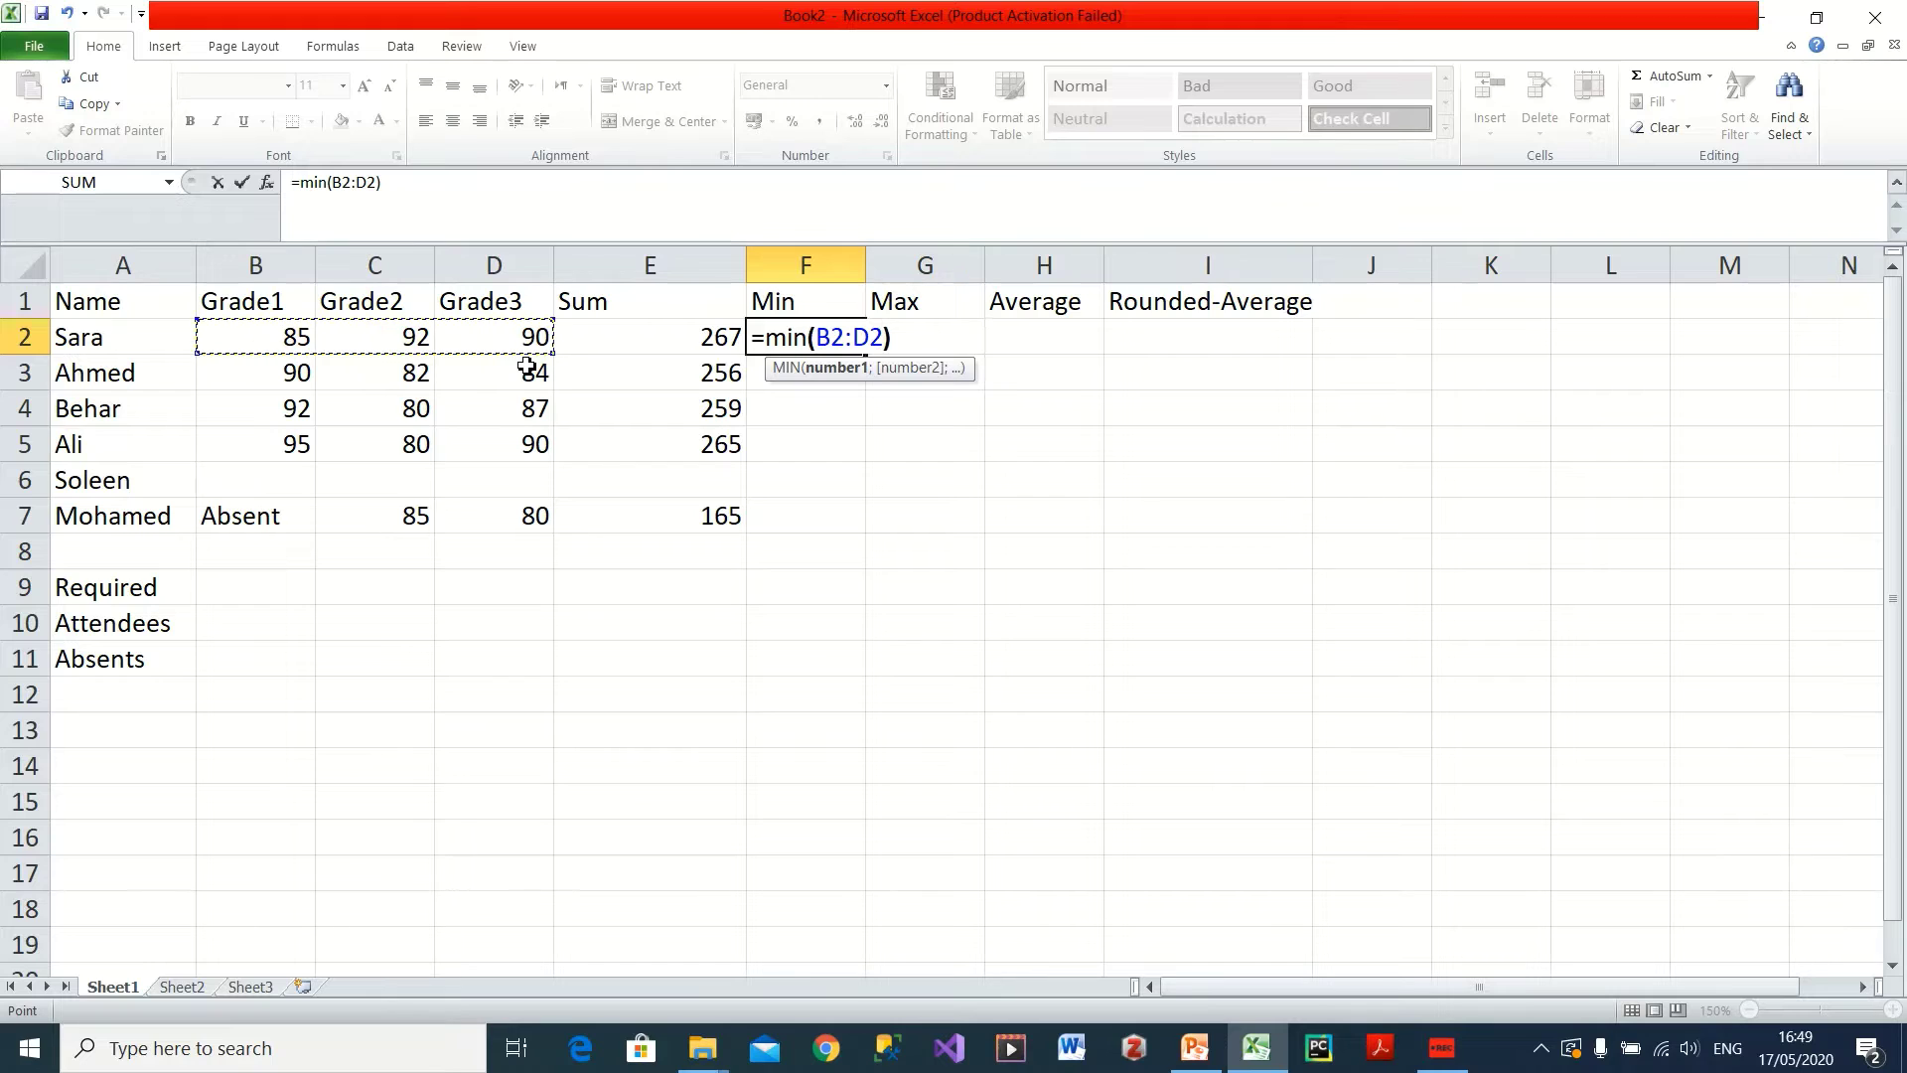
text())
key(Return)
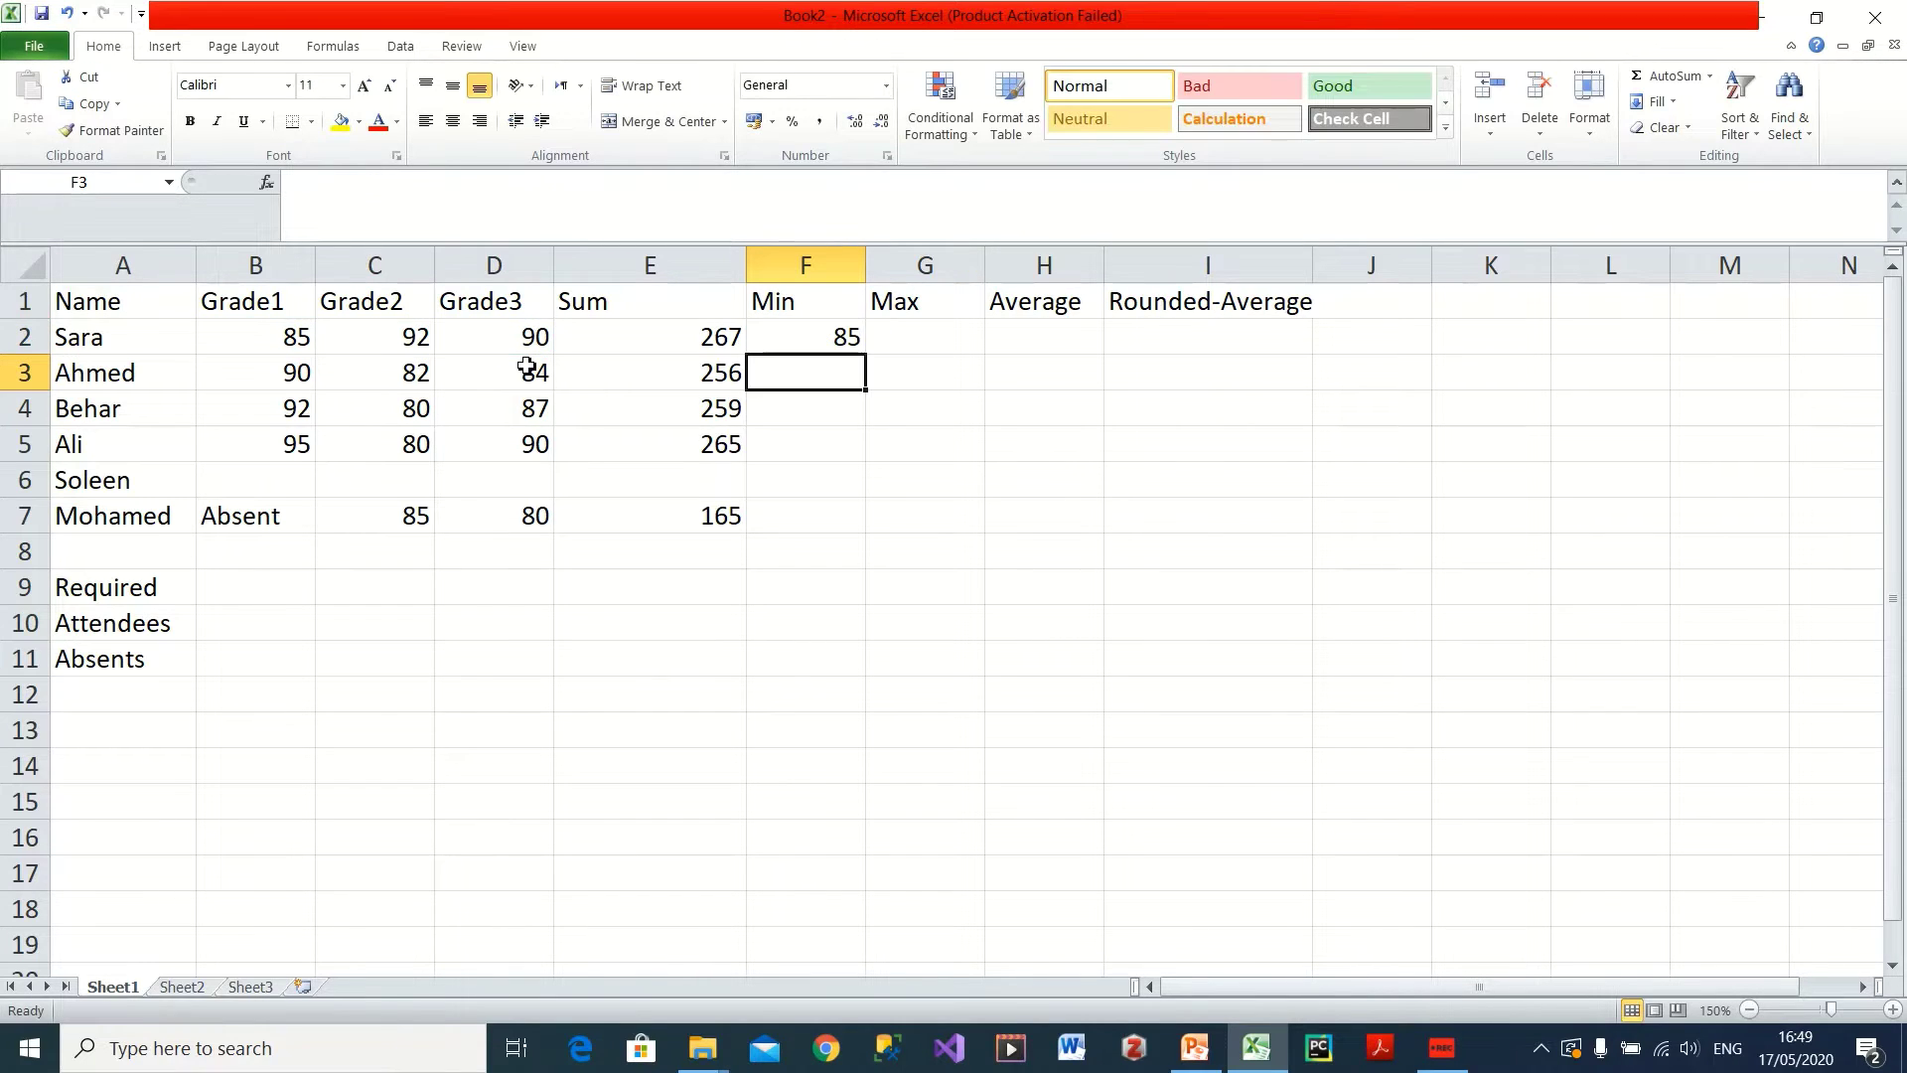
- Fill the MIN formula from F2 down to F7 and clear F6 for the student without grades
click(800, 331)
drag(866, 358, 865, 516)
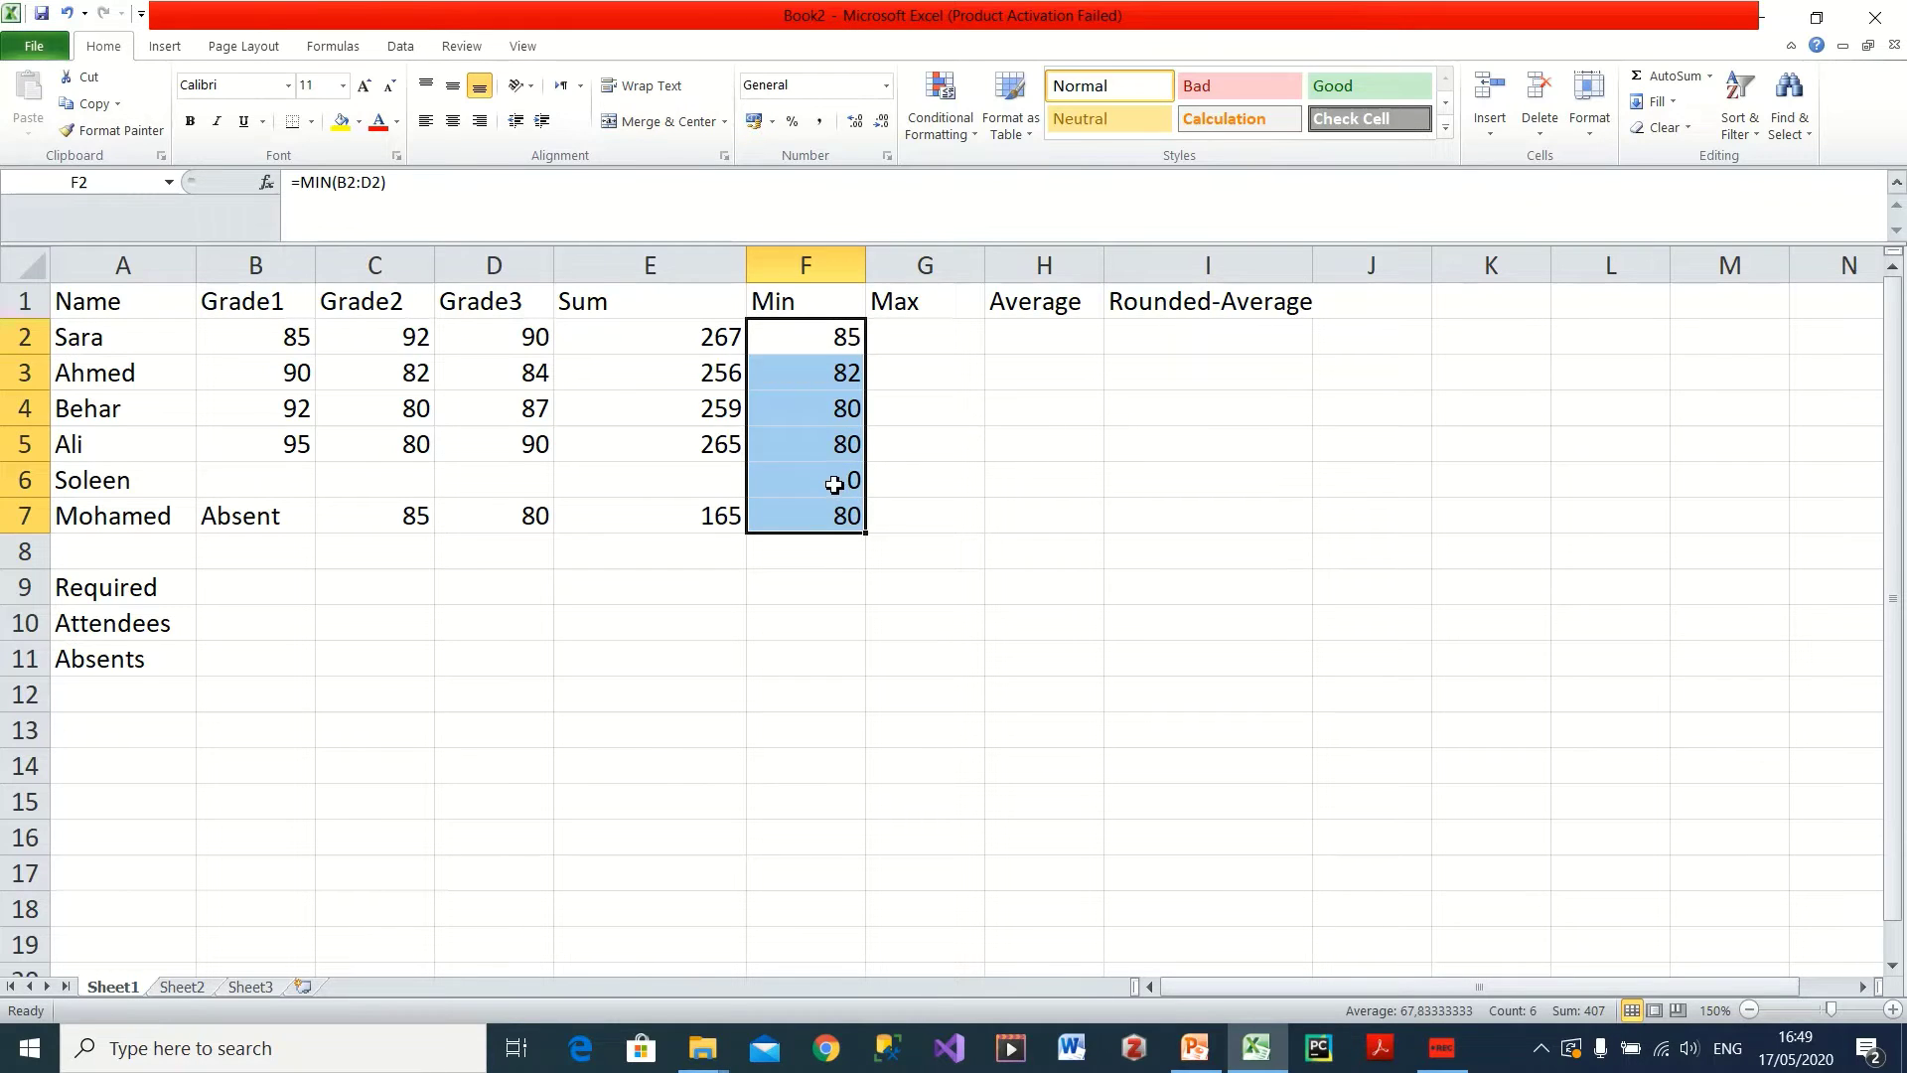
click(835, 485)
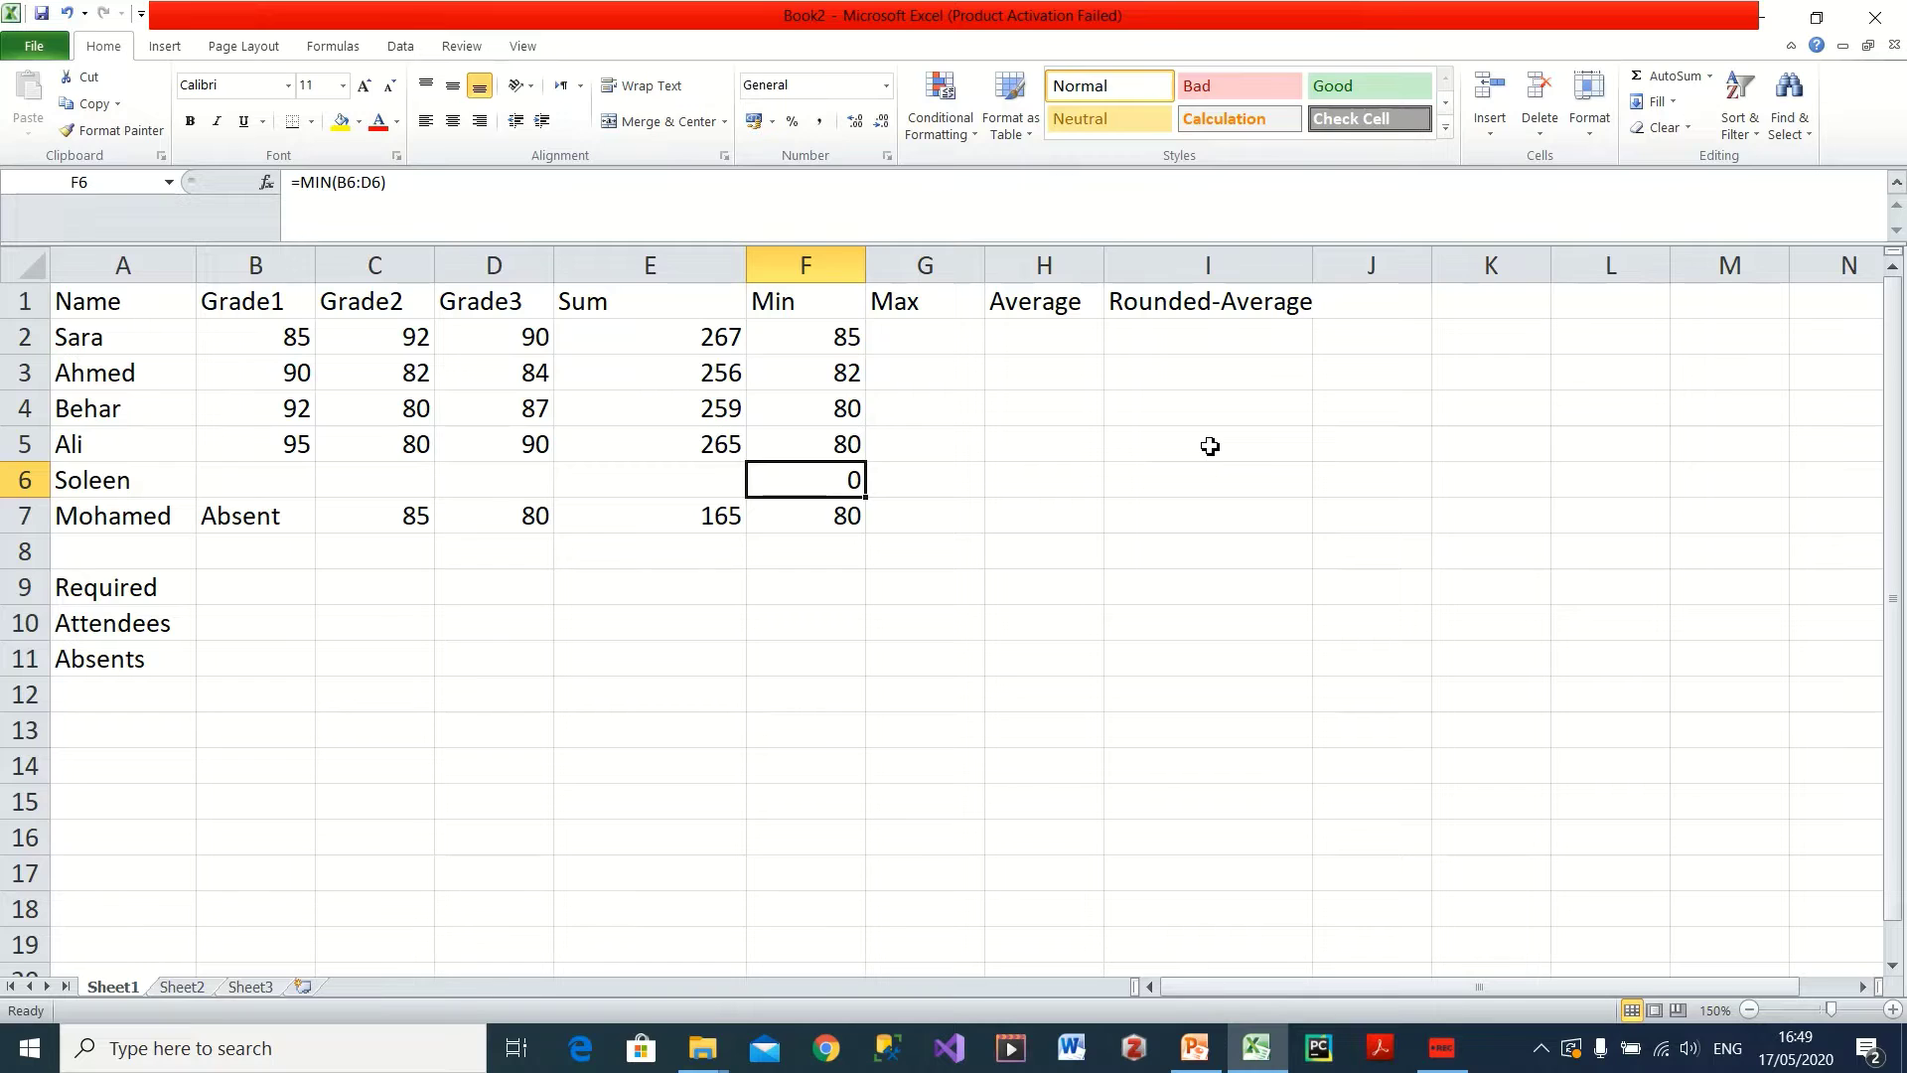
key(Delete)
- Compare the filled minimums in the Min column with the grades in rows 5 and 7
click(845, 410)
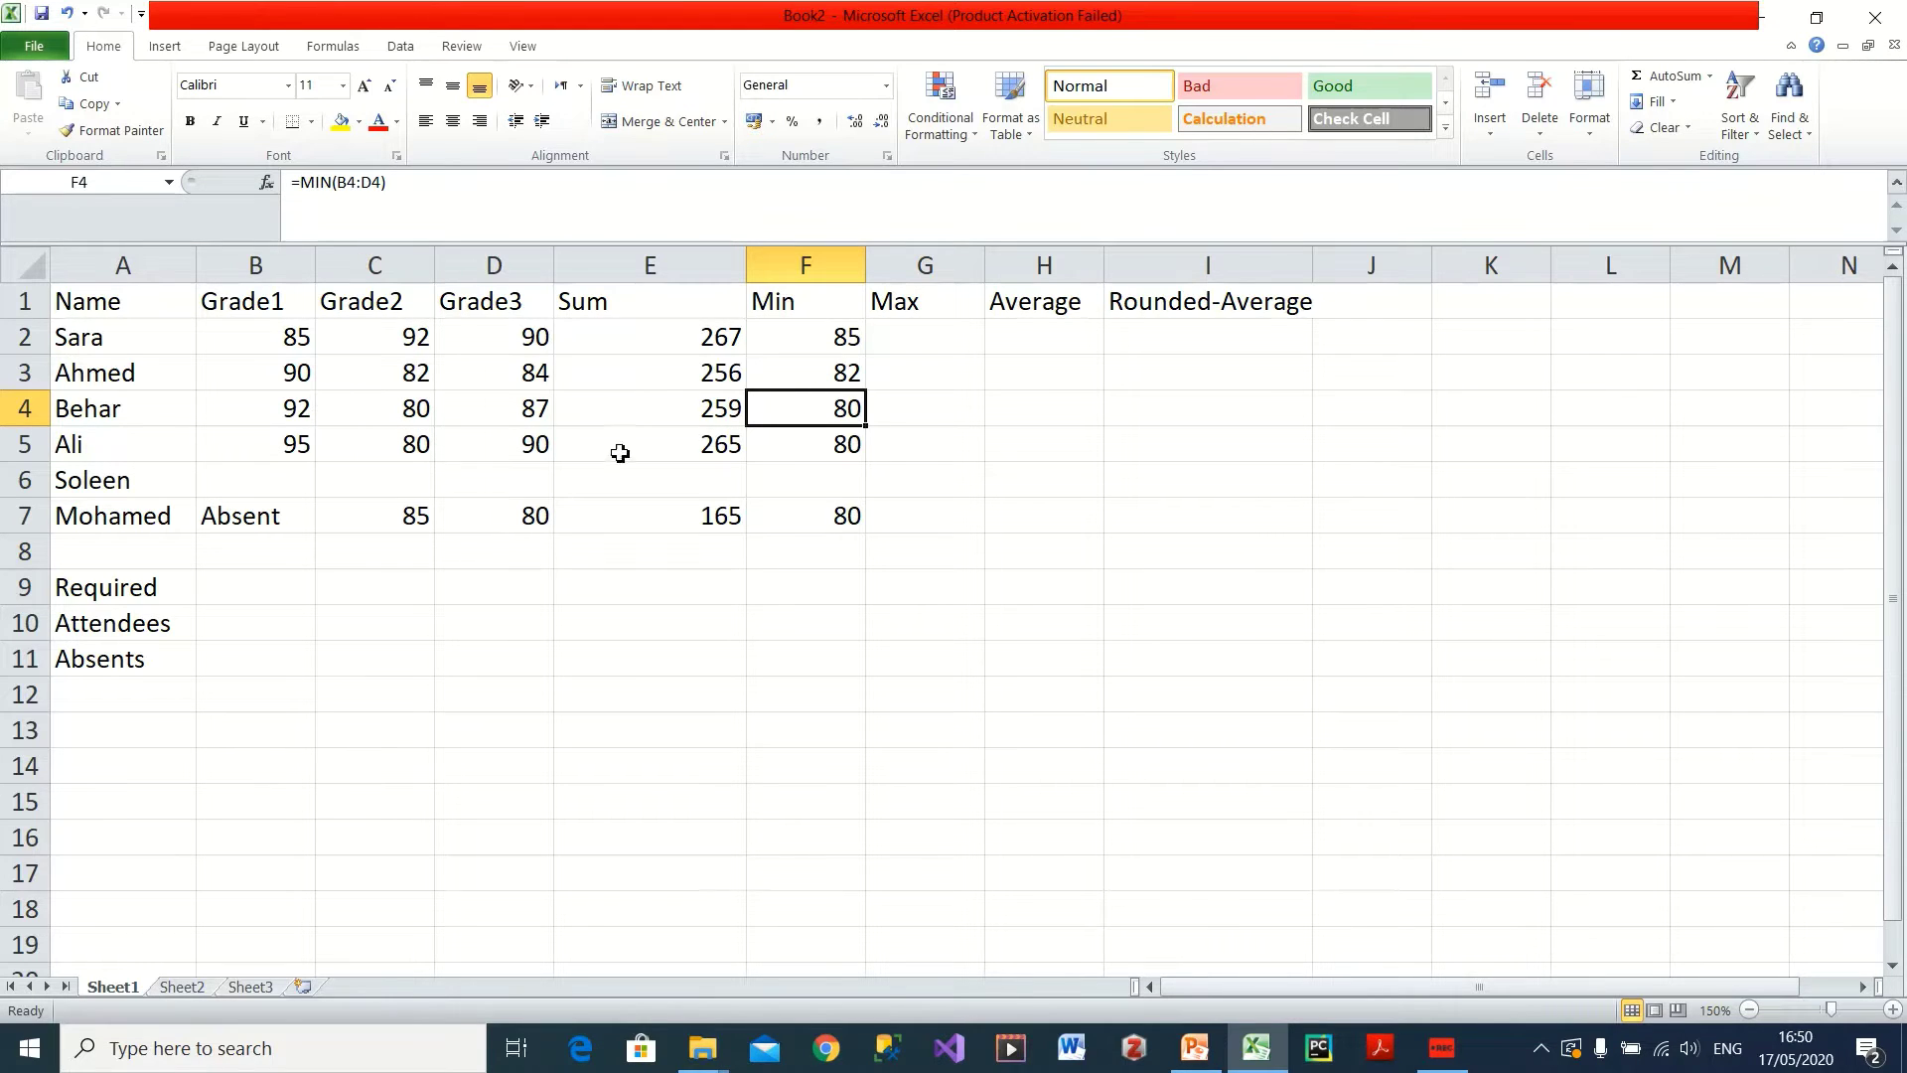
drag(298, 444, 475, 447)
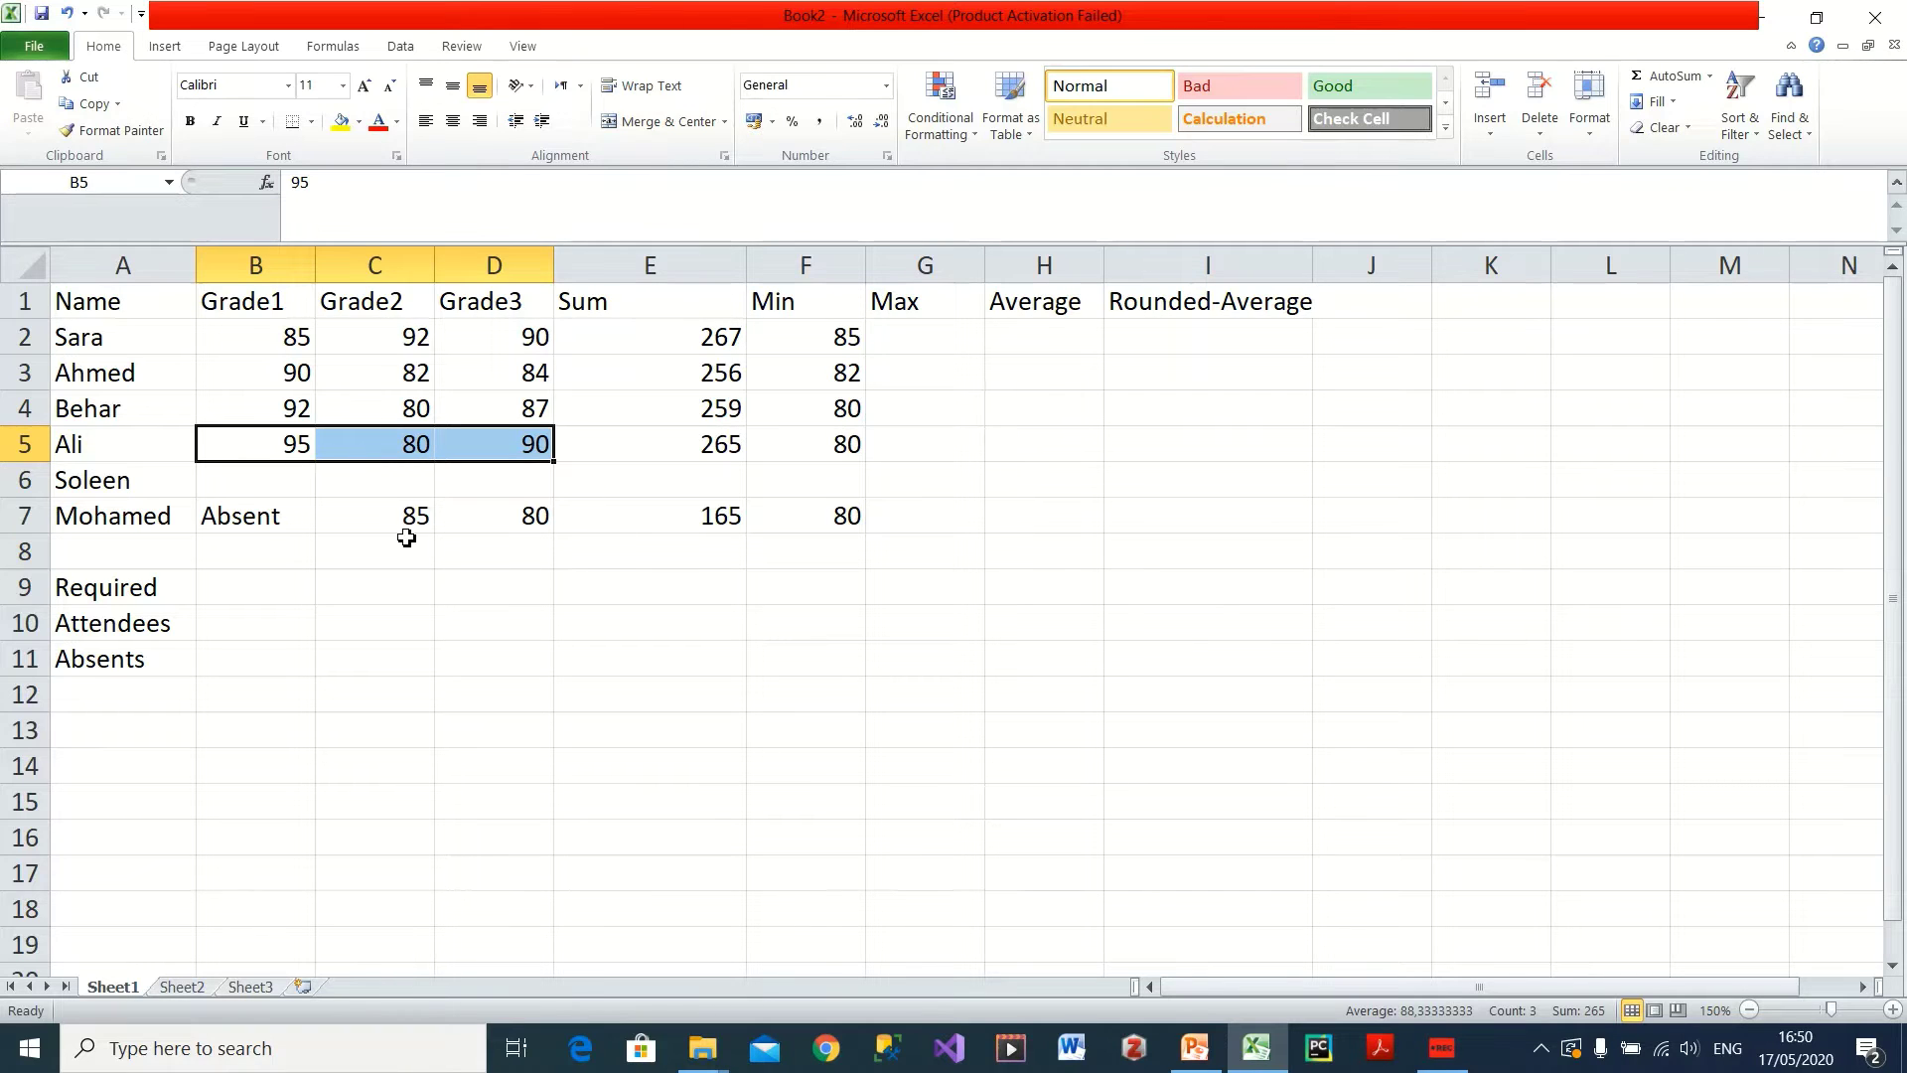
click(263, 526)
drag(312, 534, 490, 519)
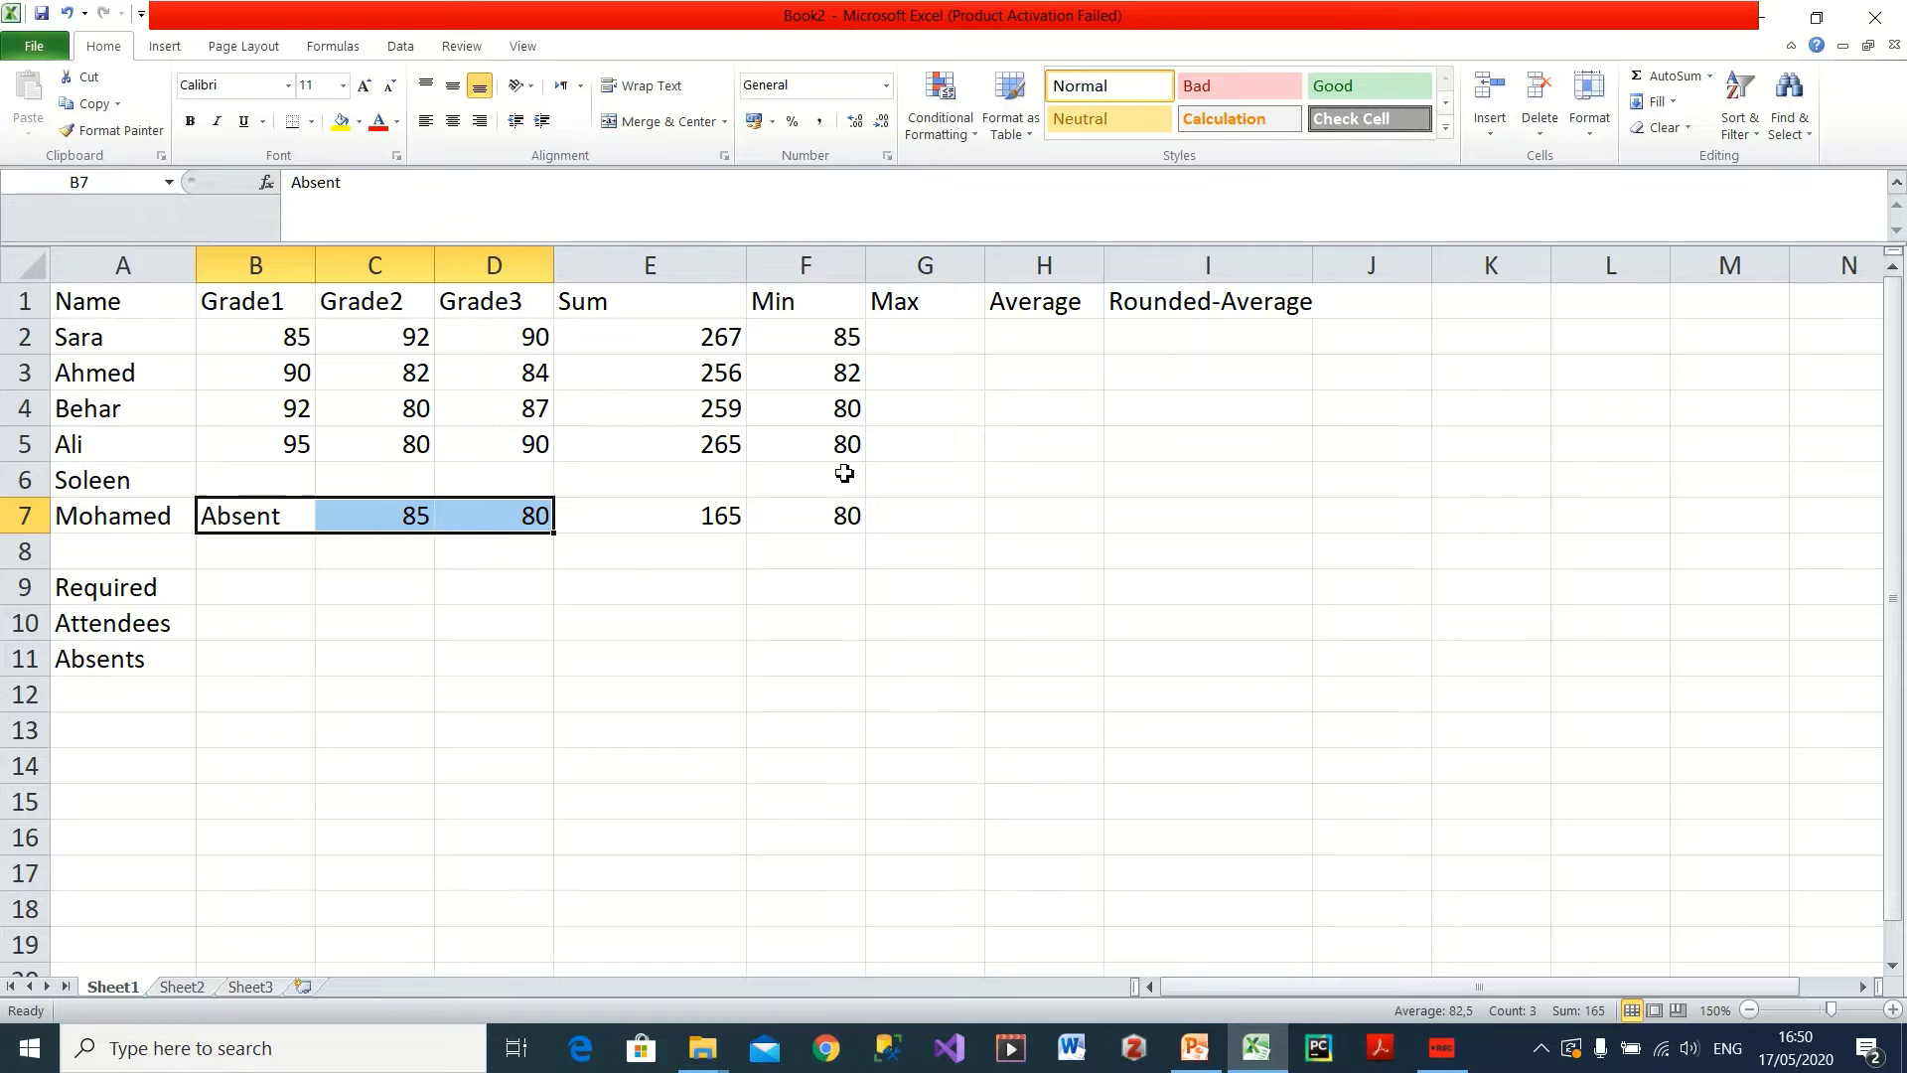
click(846, 417)
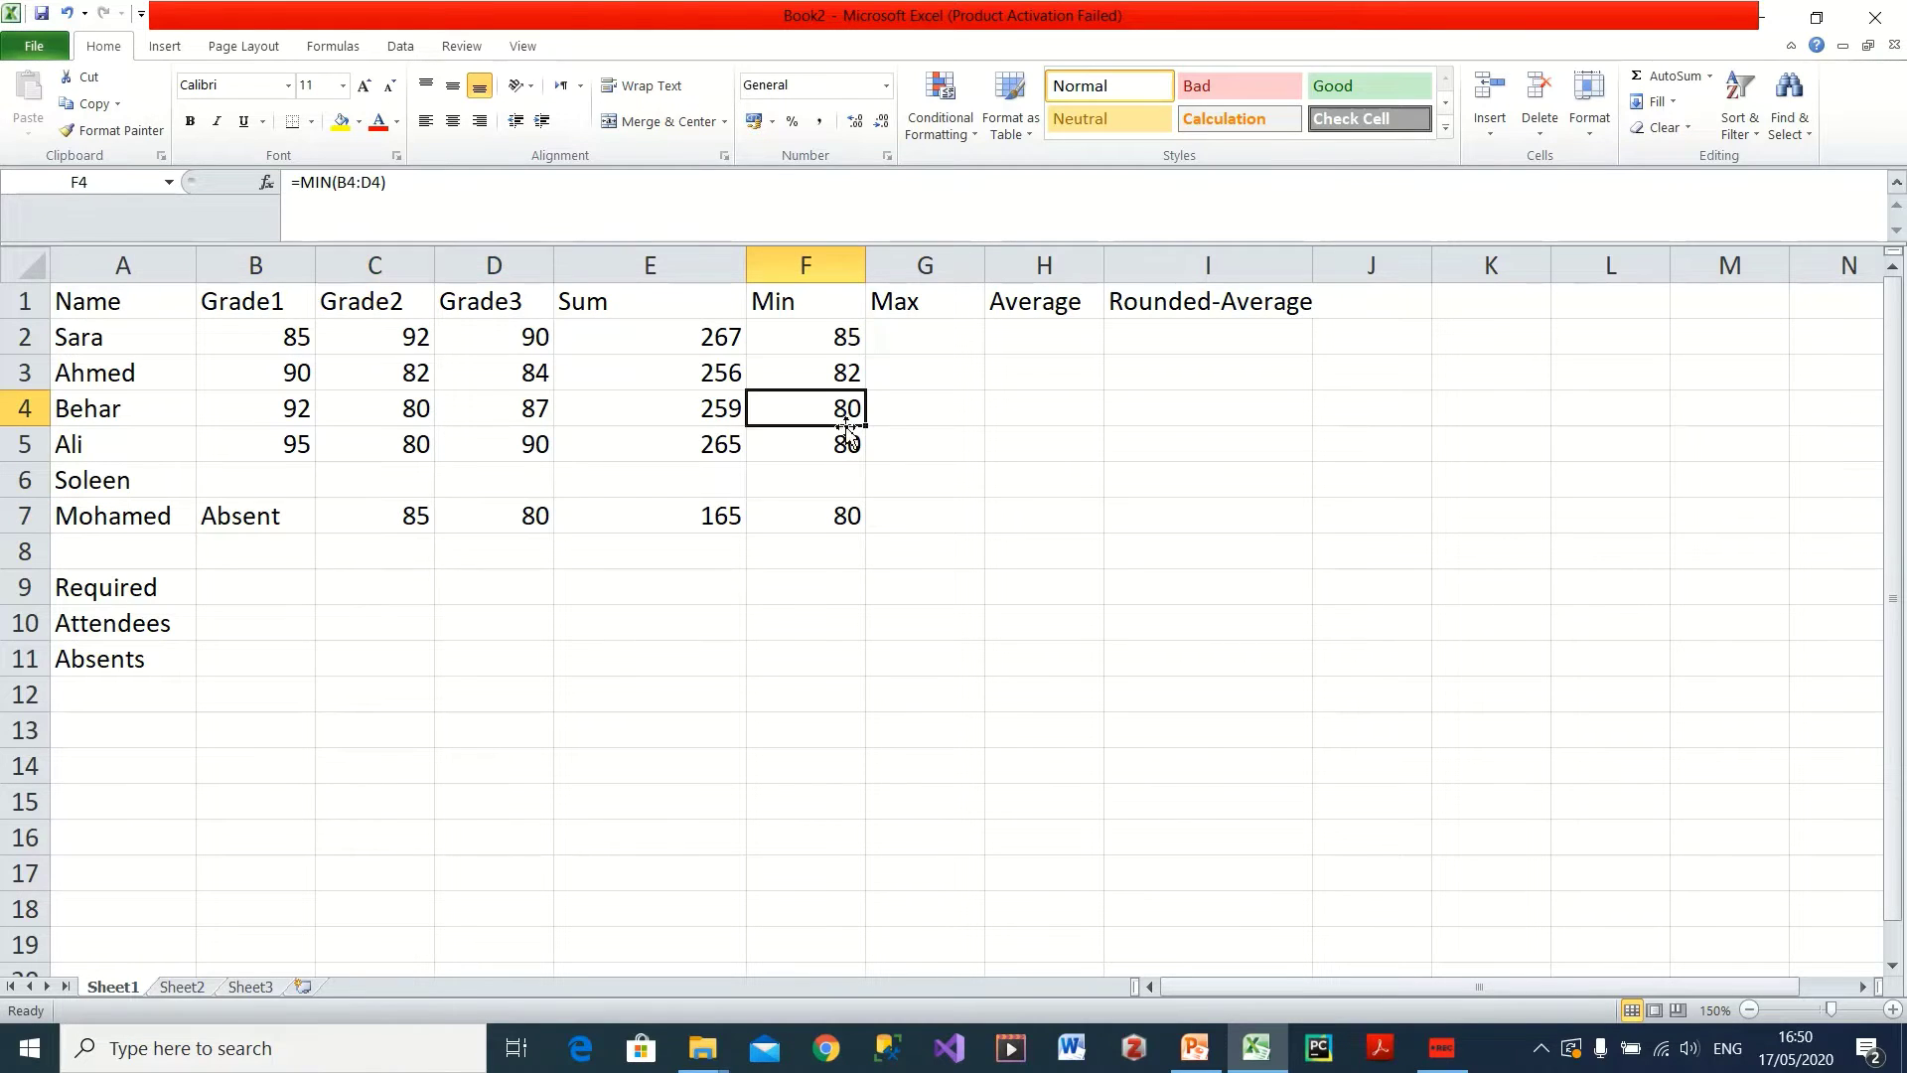
- Find the first student's highest grade in cell G2 with the formula =MAX(B2:D2)
click(932, 334)
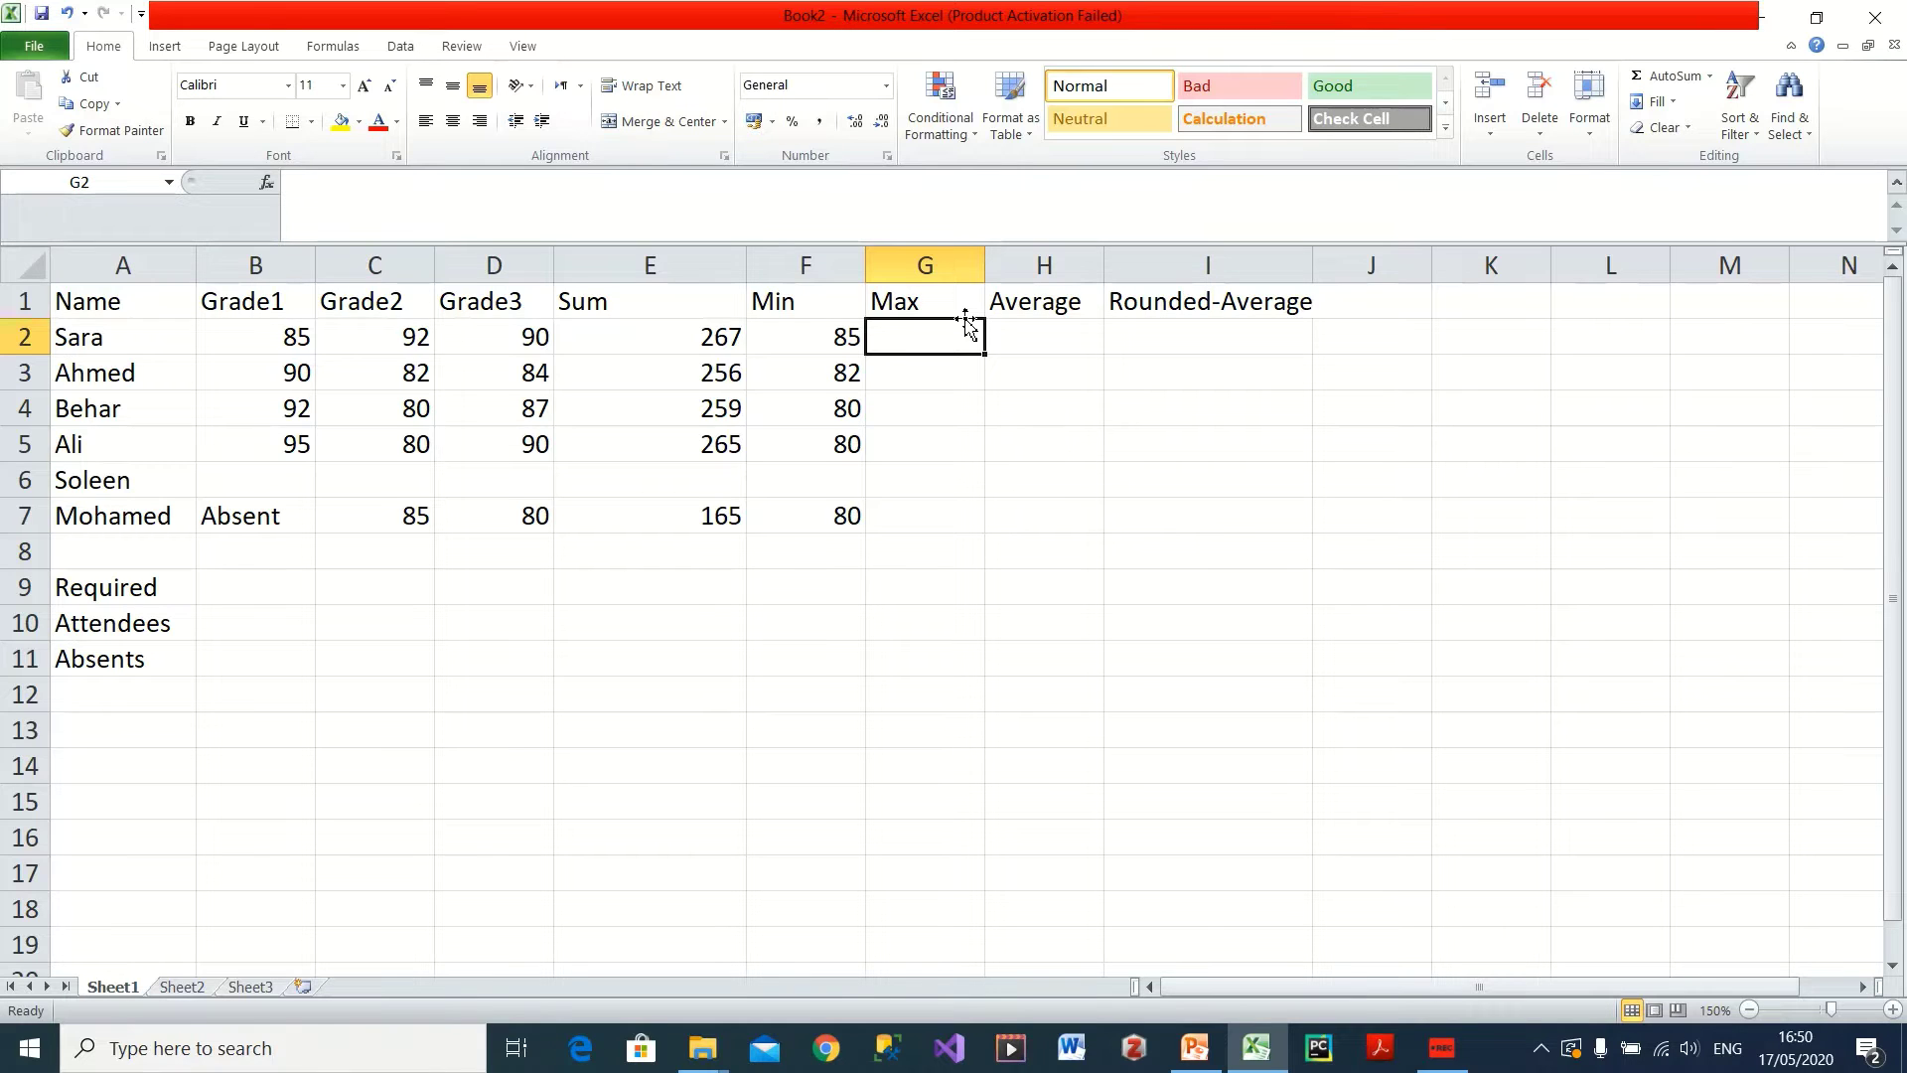
text(=)
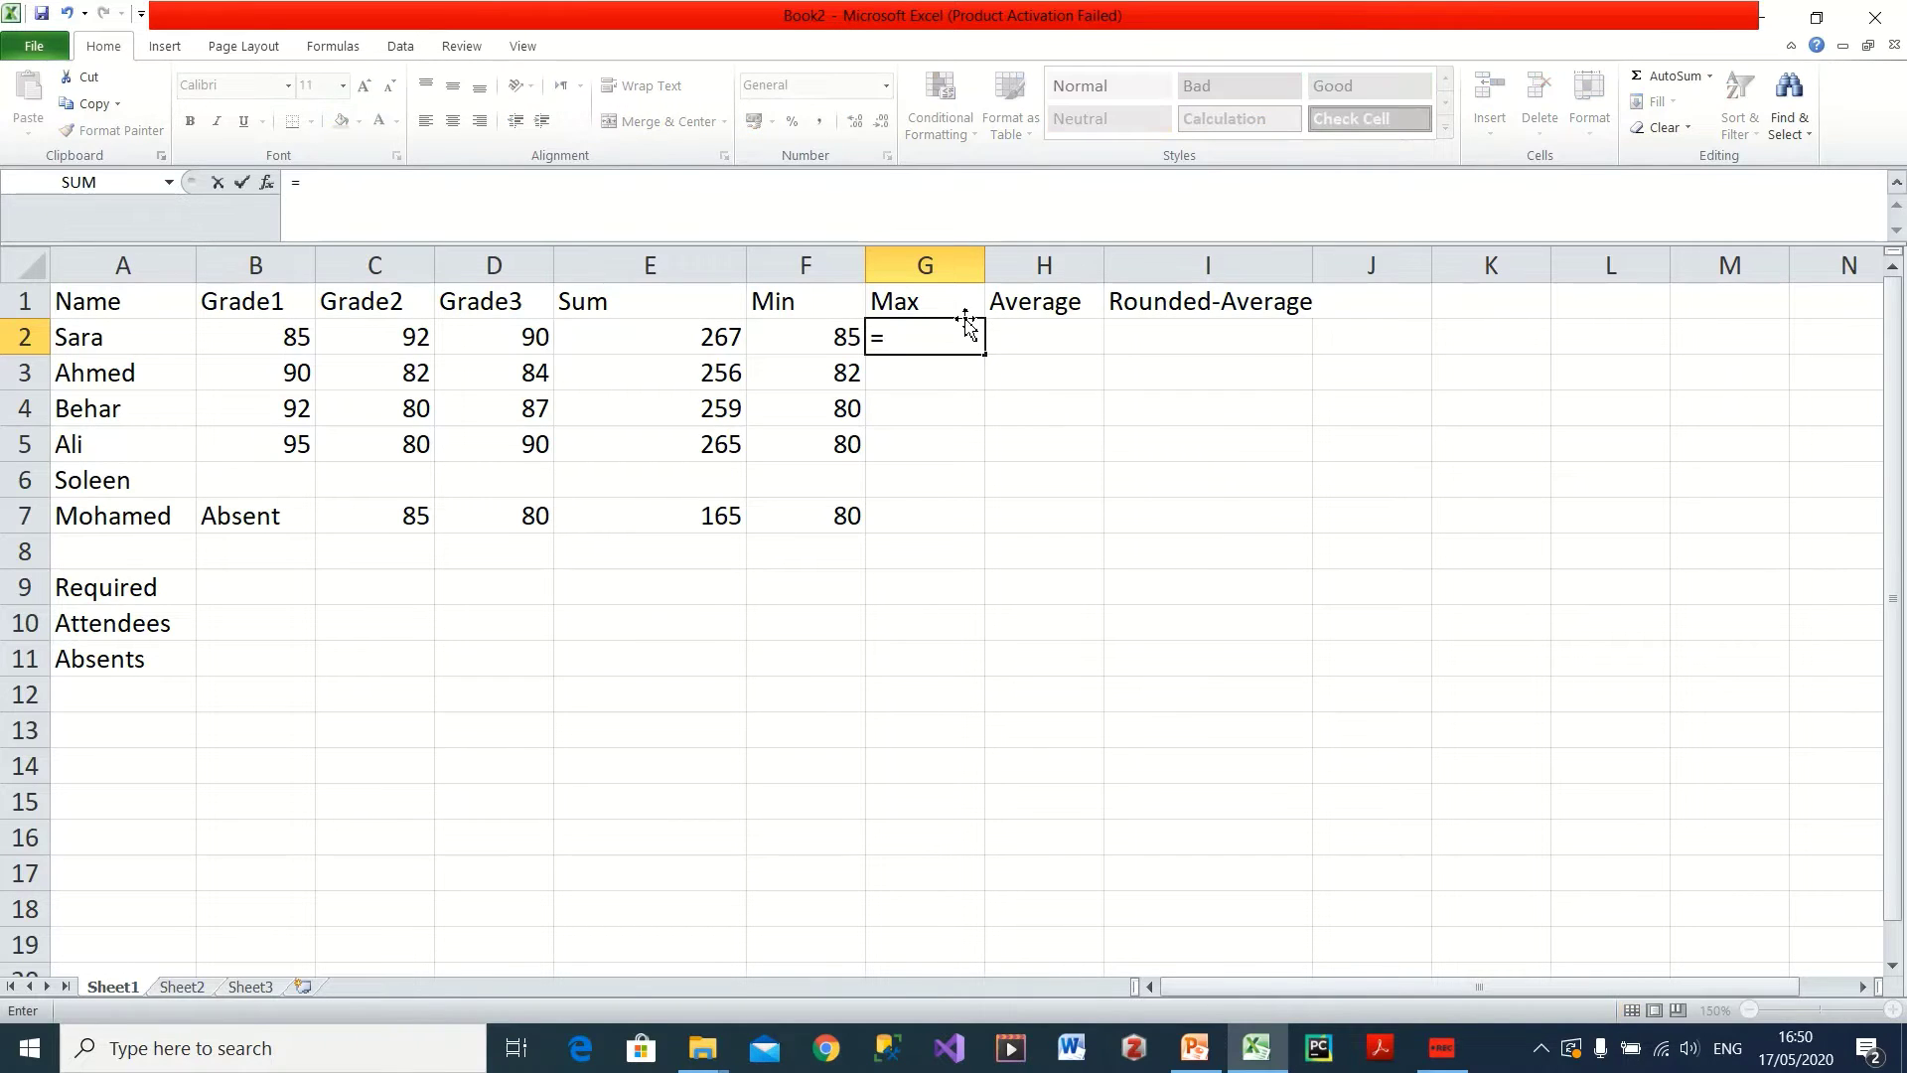
text(ma)
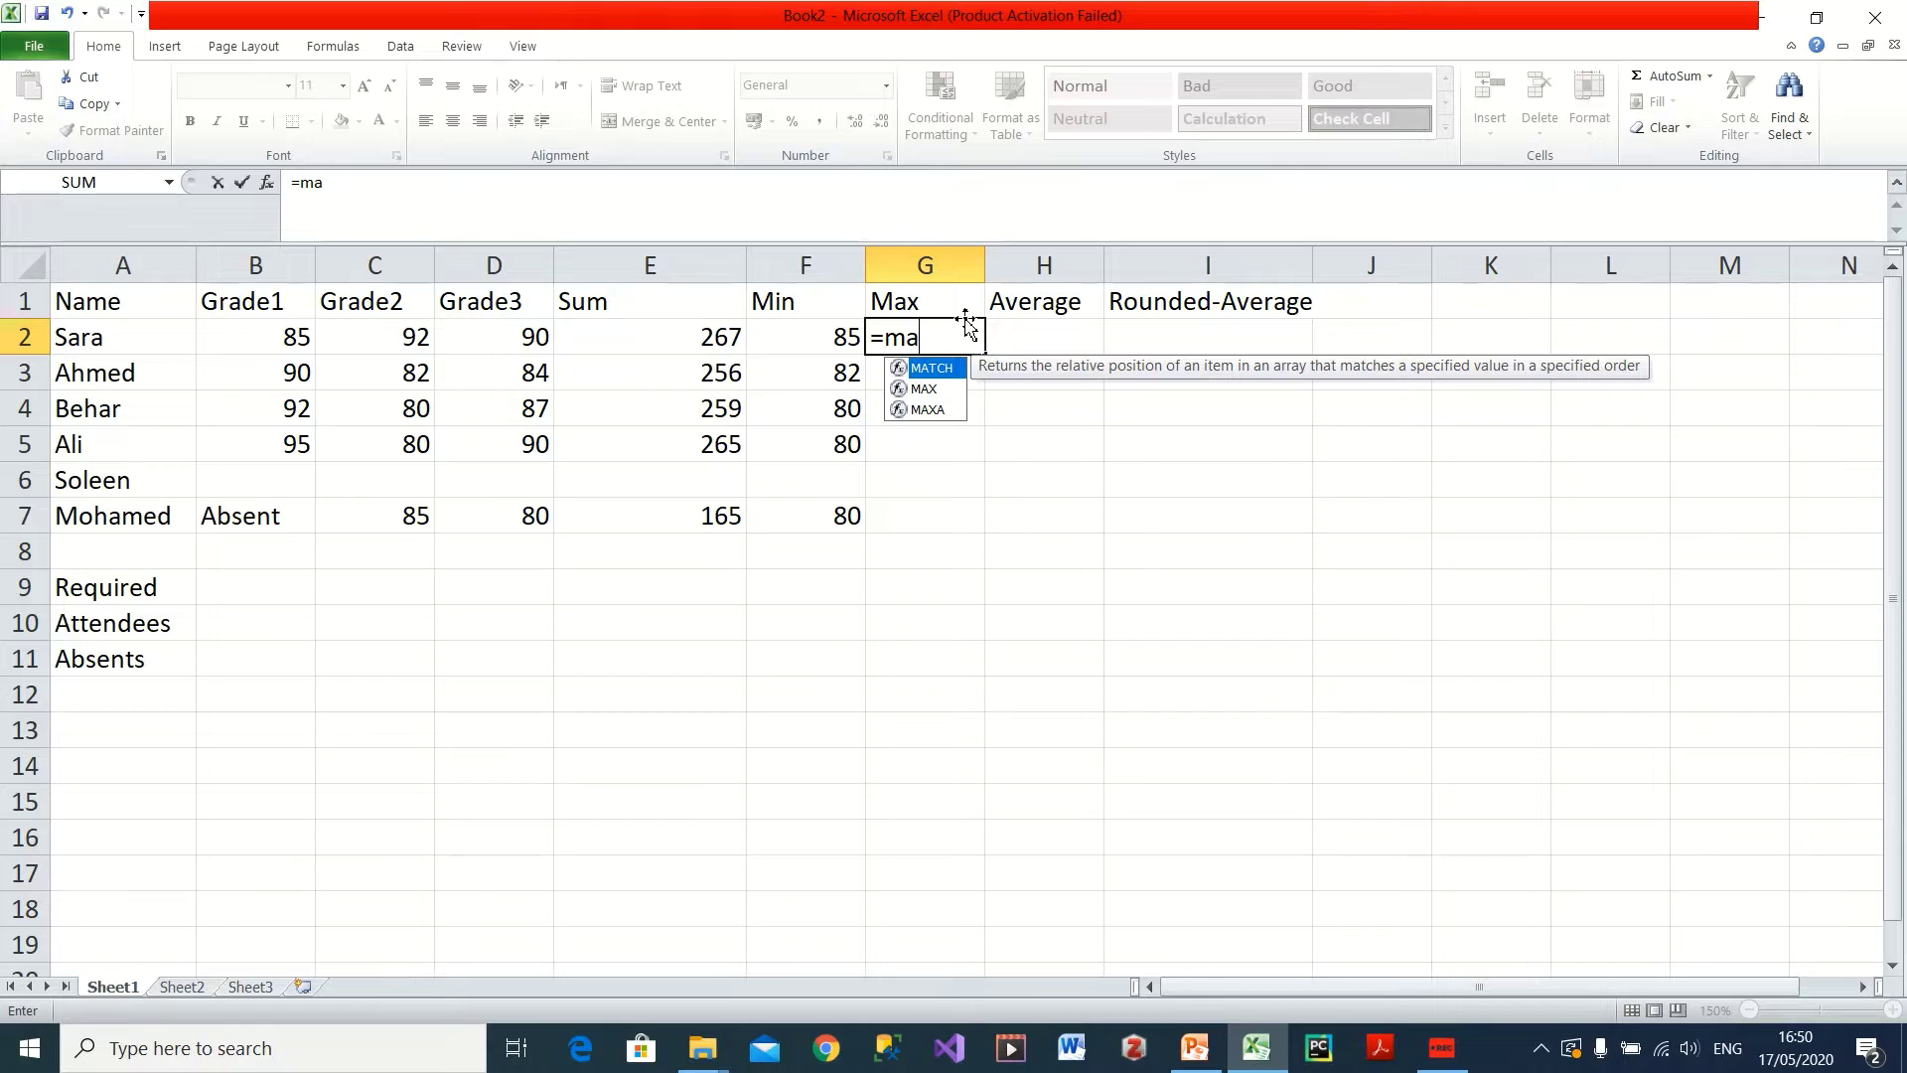
double_click(921, 390)
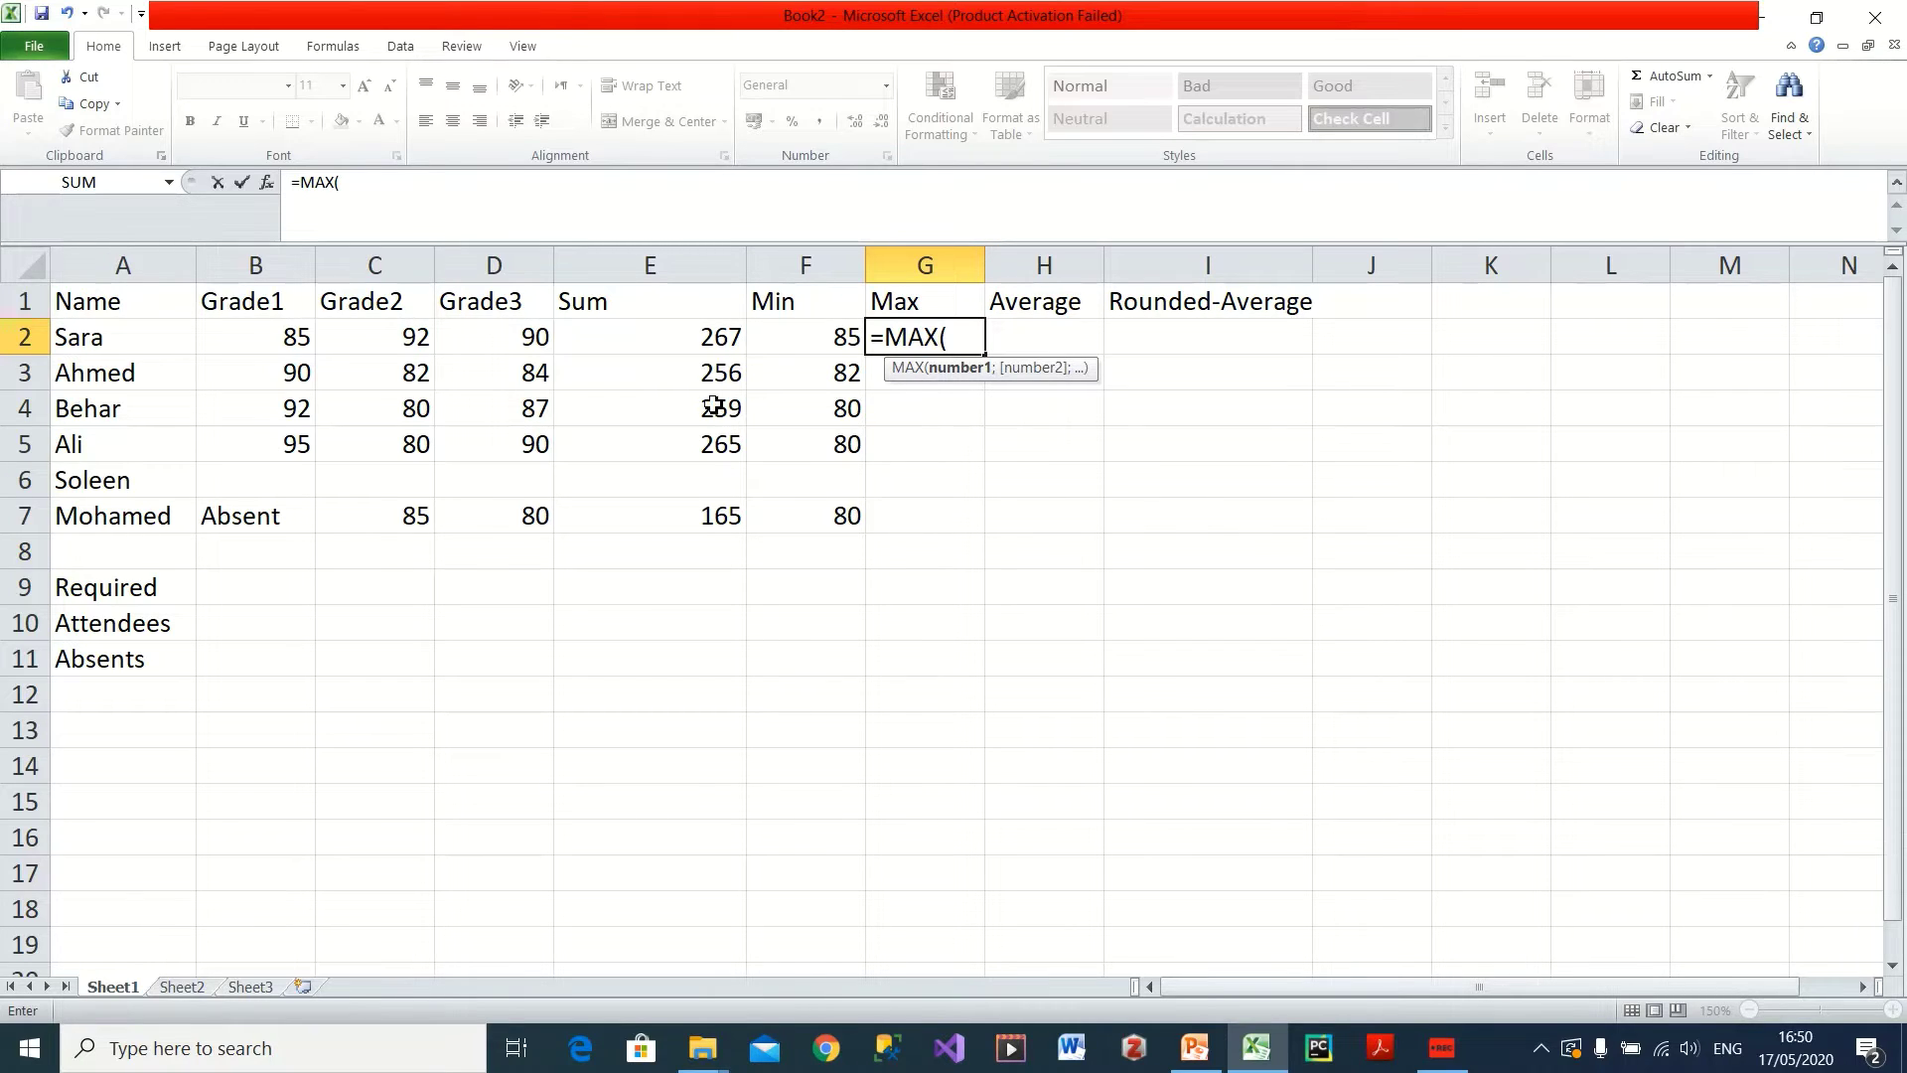
drag(287, 339, 519, 346)
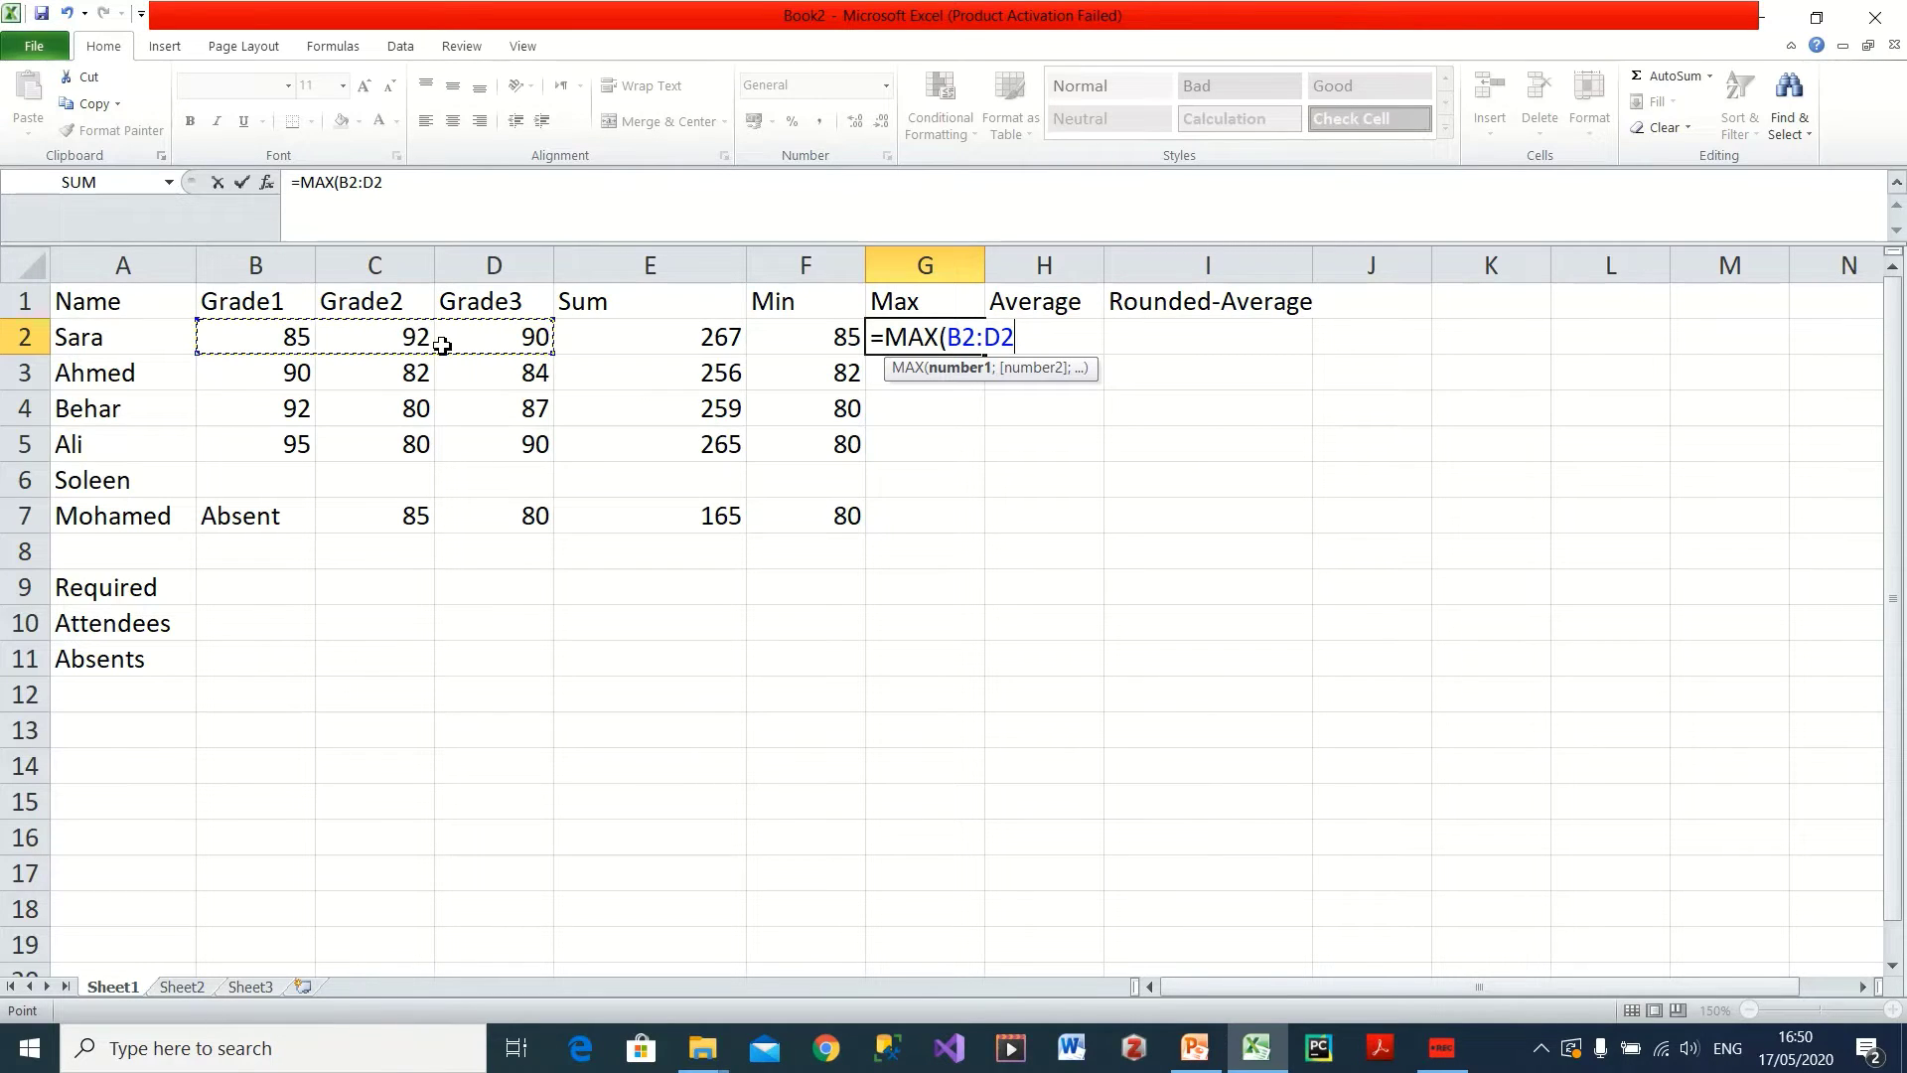
text())
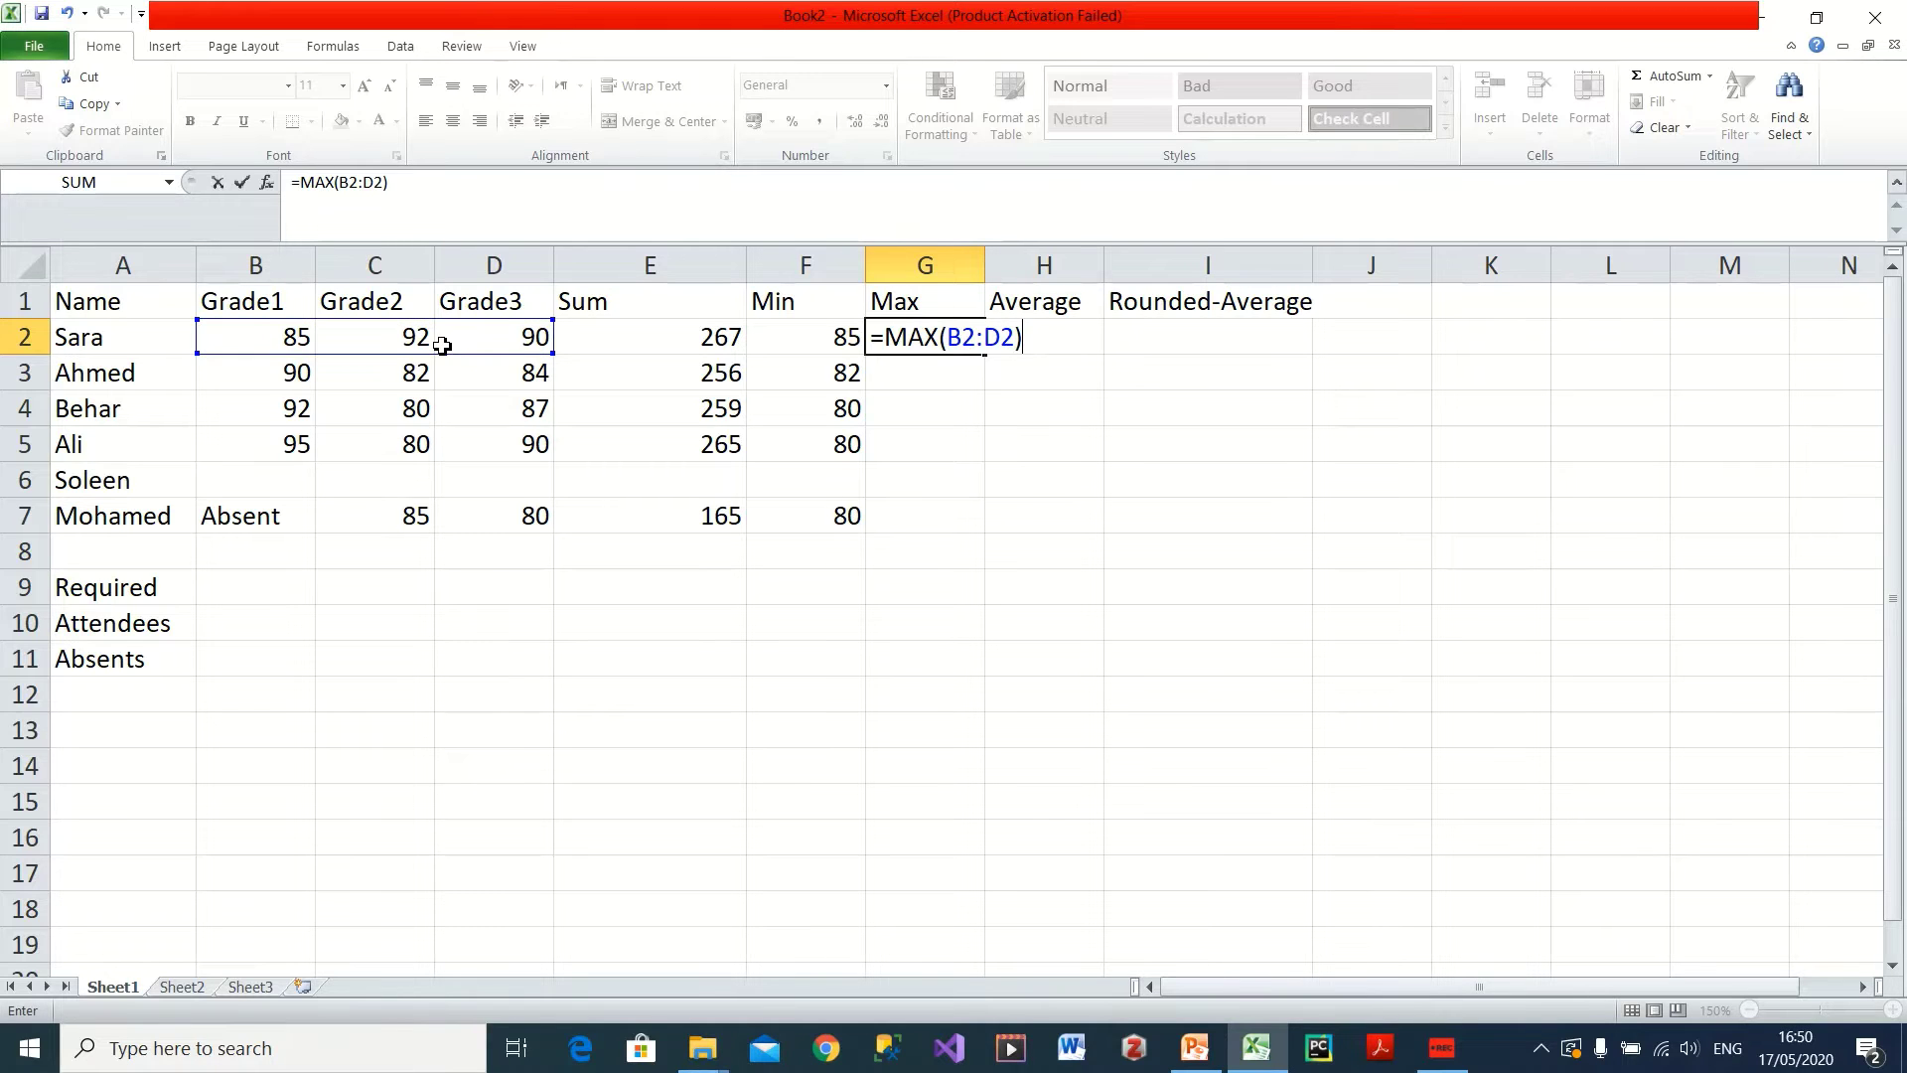
key(Return)
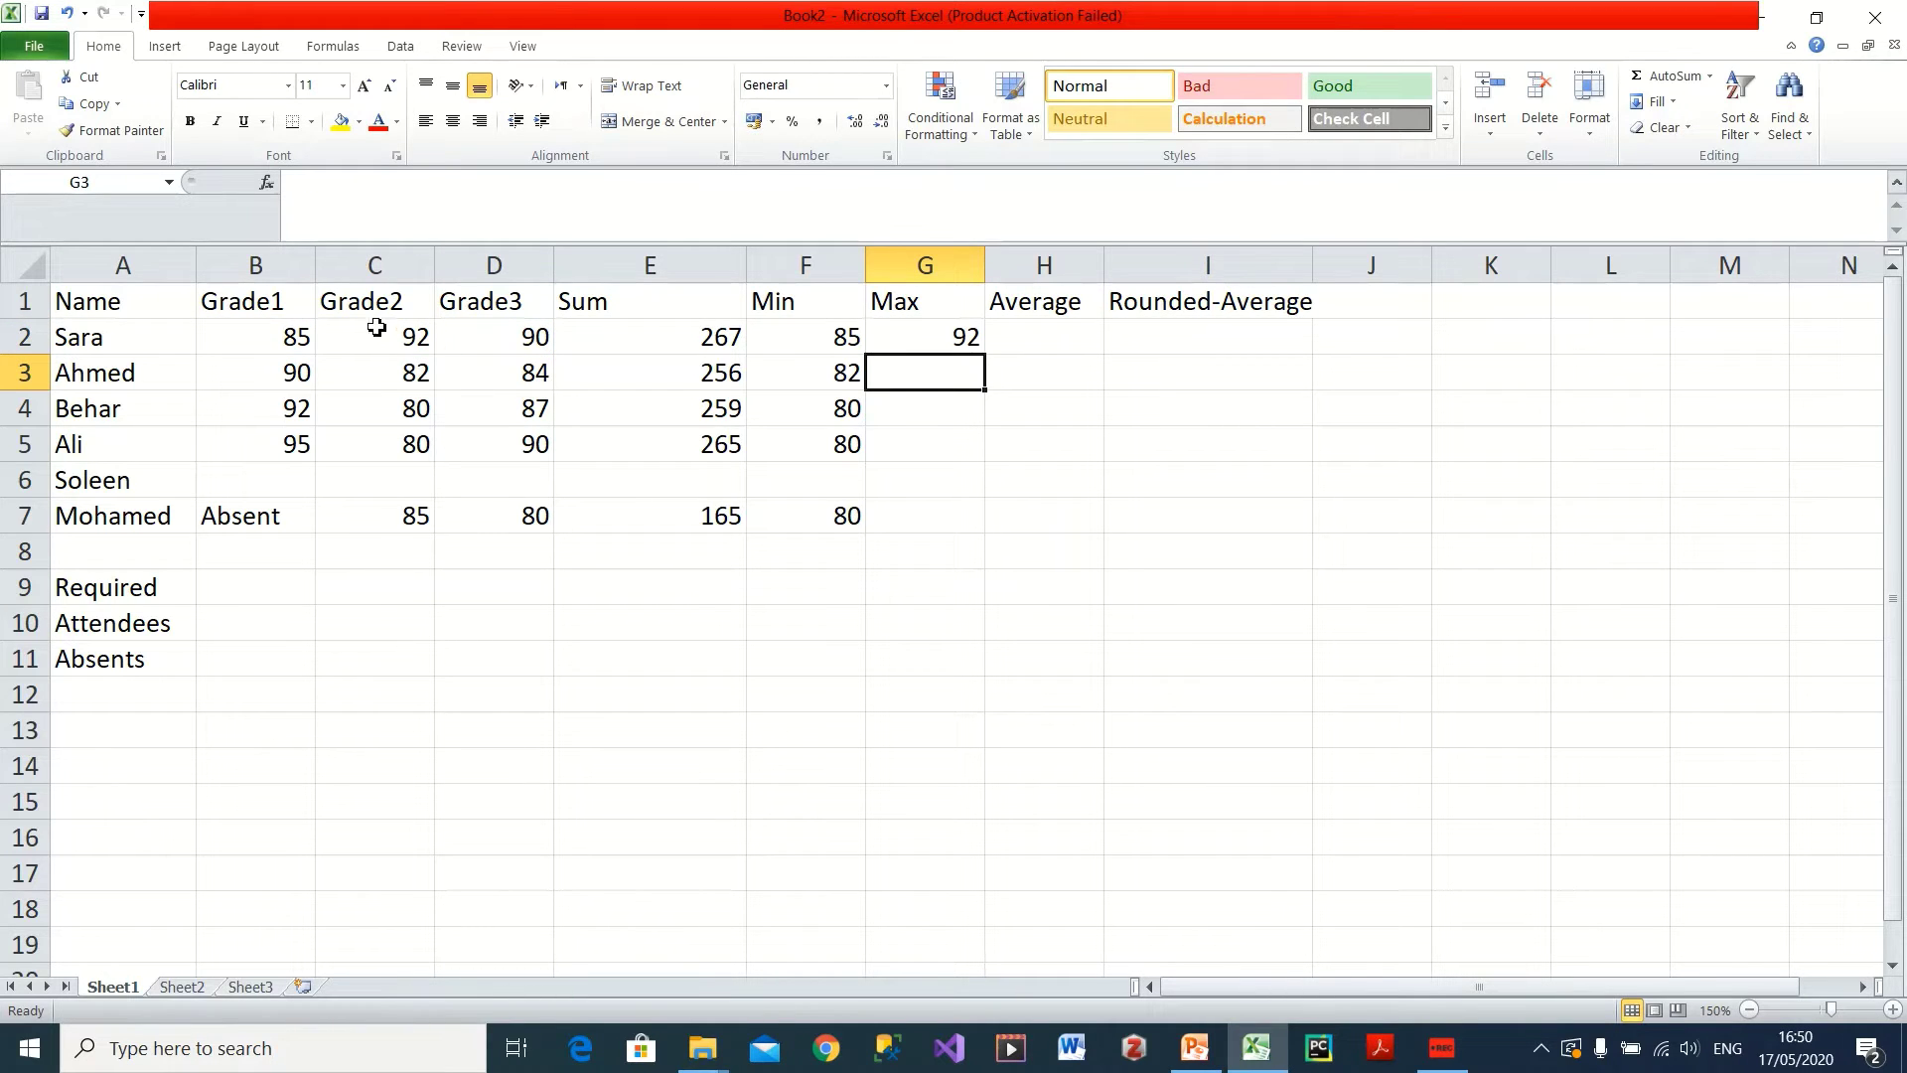
- Fill the MAX formula from G2 down to G7 and clear G6 for the student without grades
drag(308, 347, 460, 341)
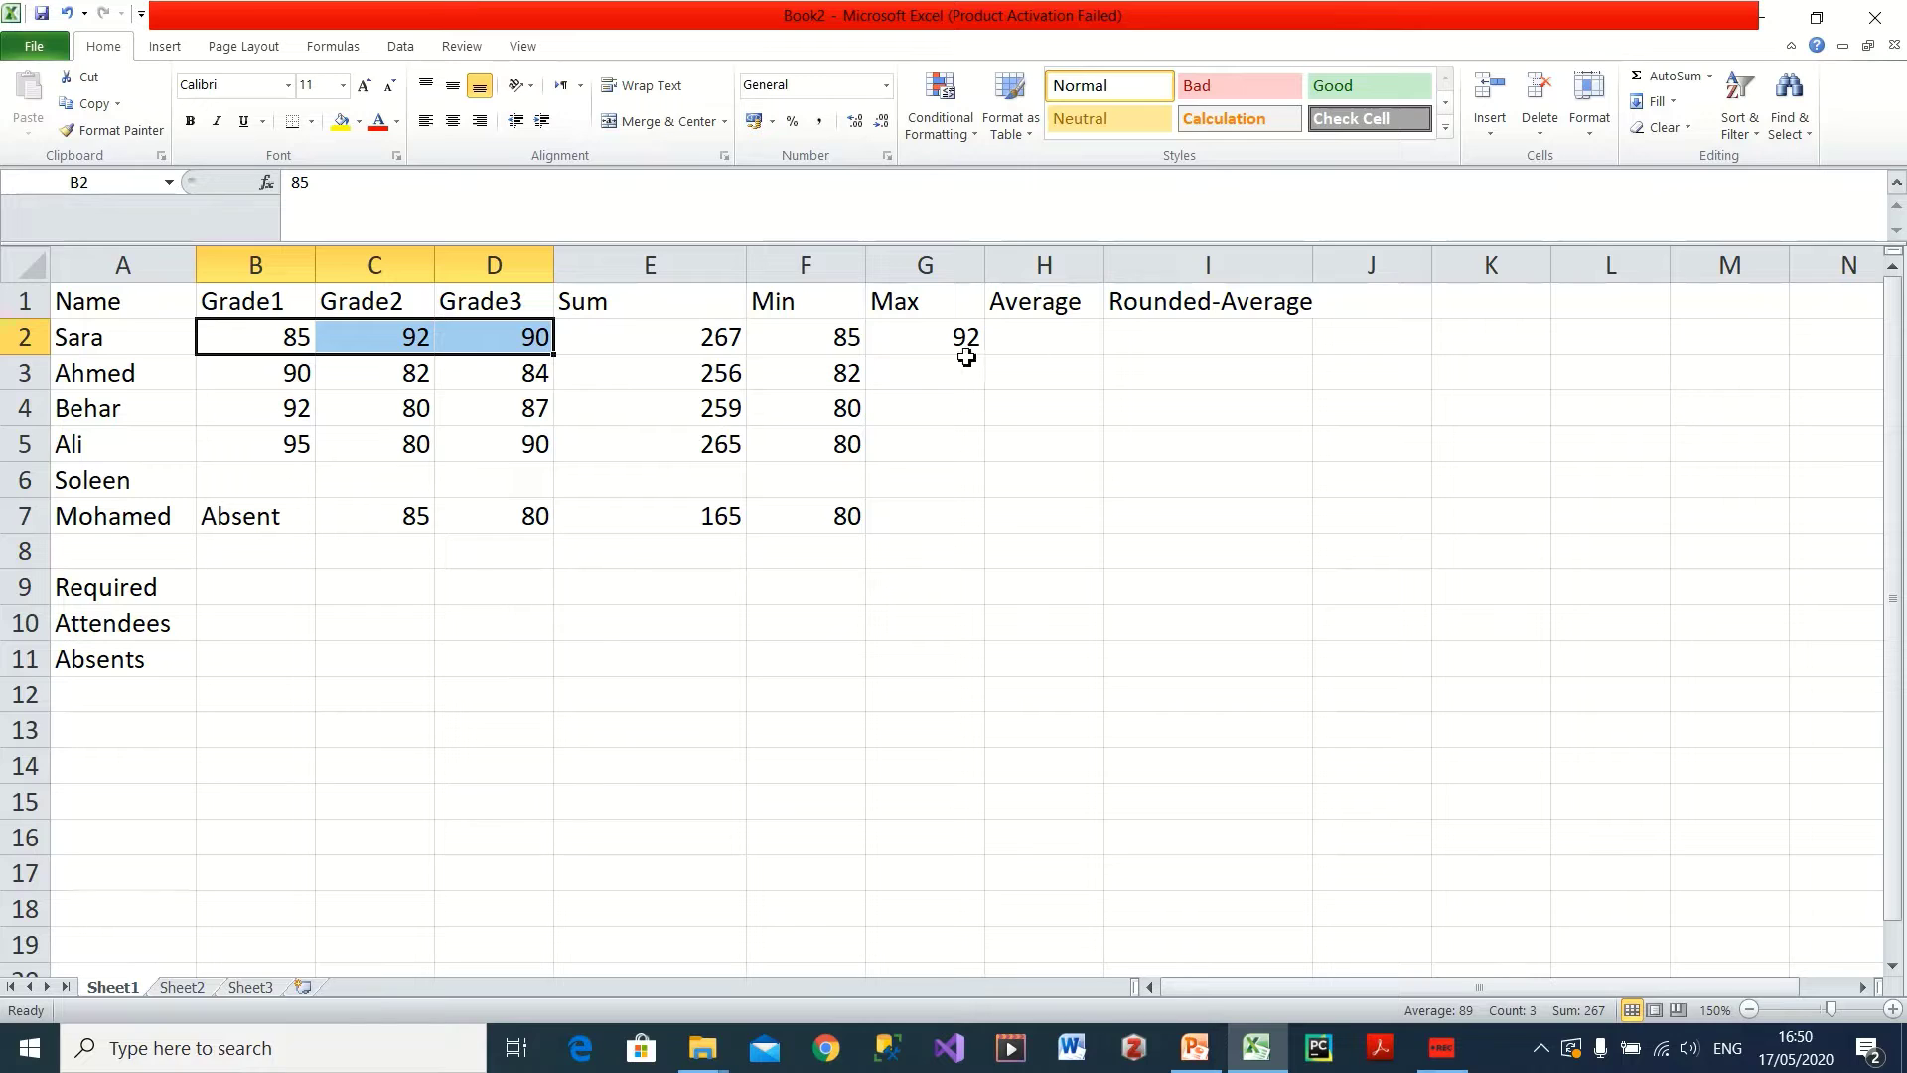
drag(288, 383, 533, 365)
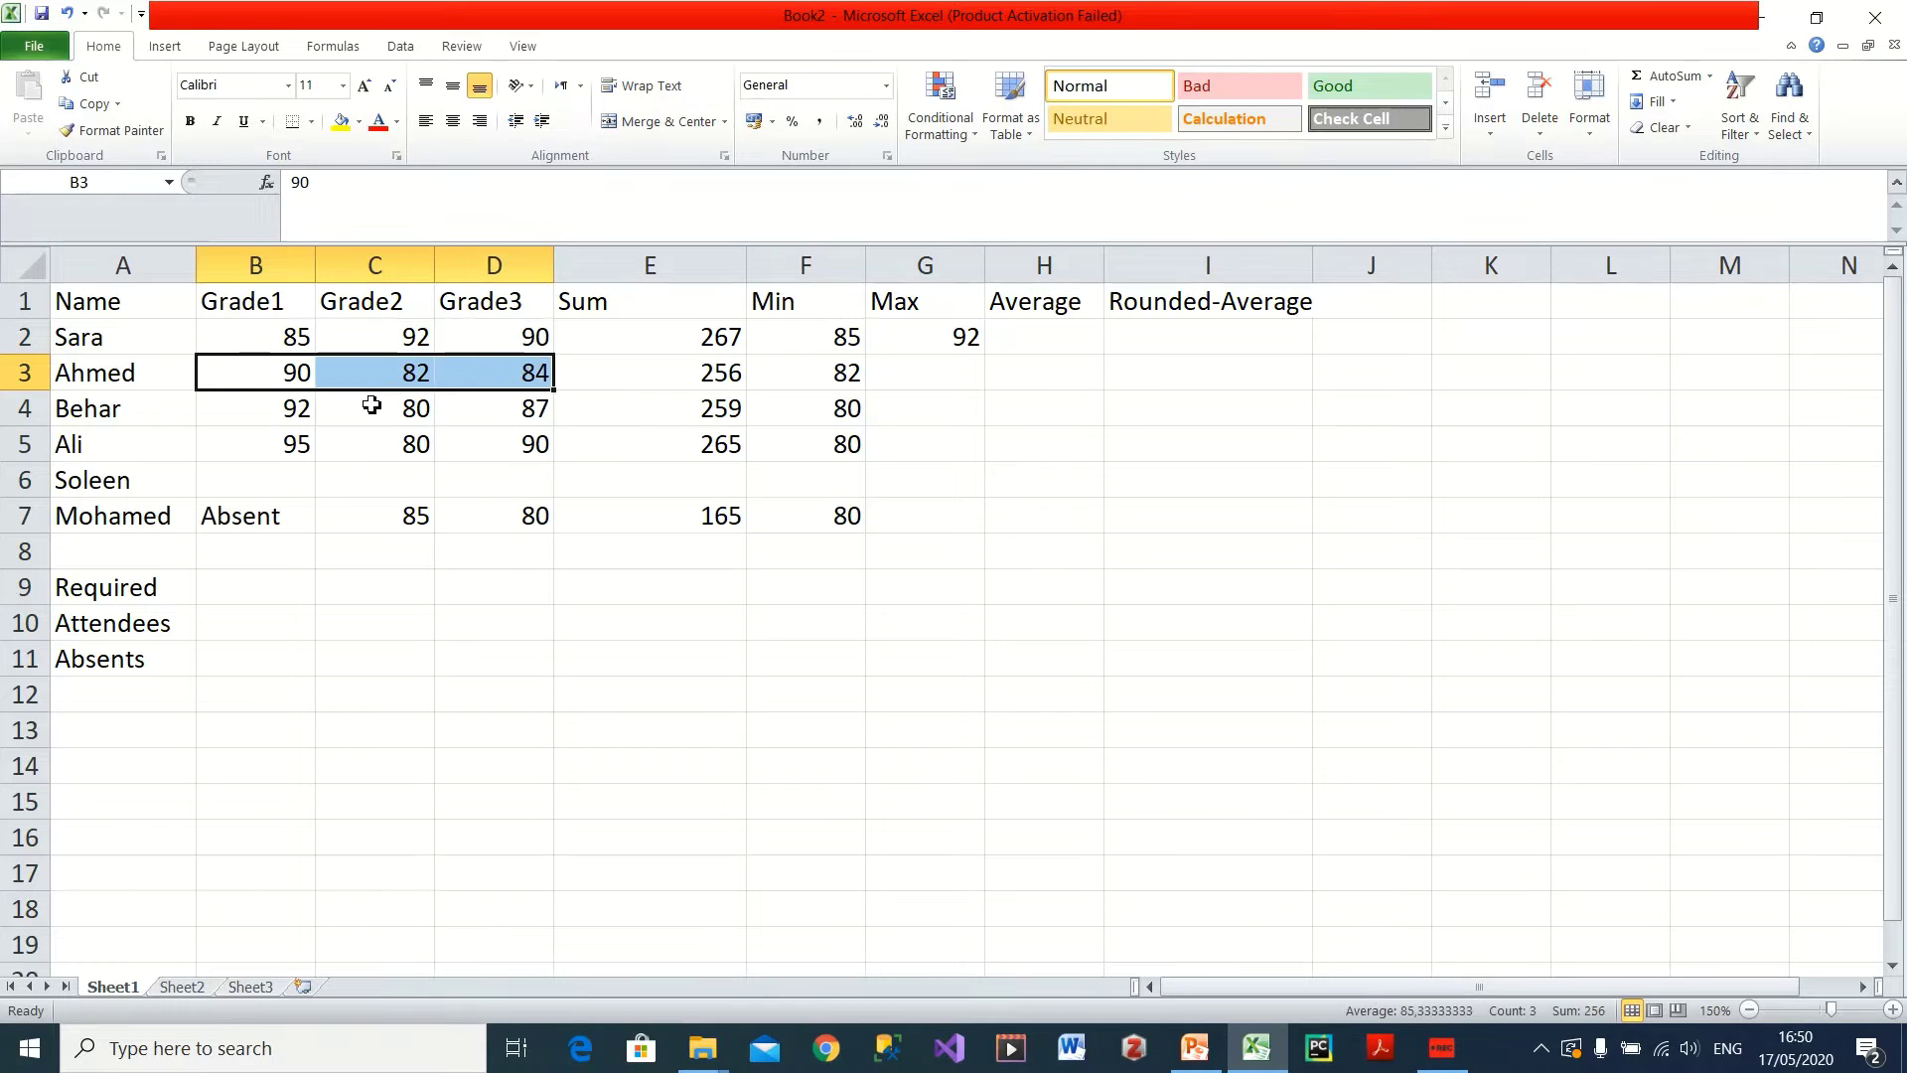
click(923, 338)
drag(983, 357, 983, 521)
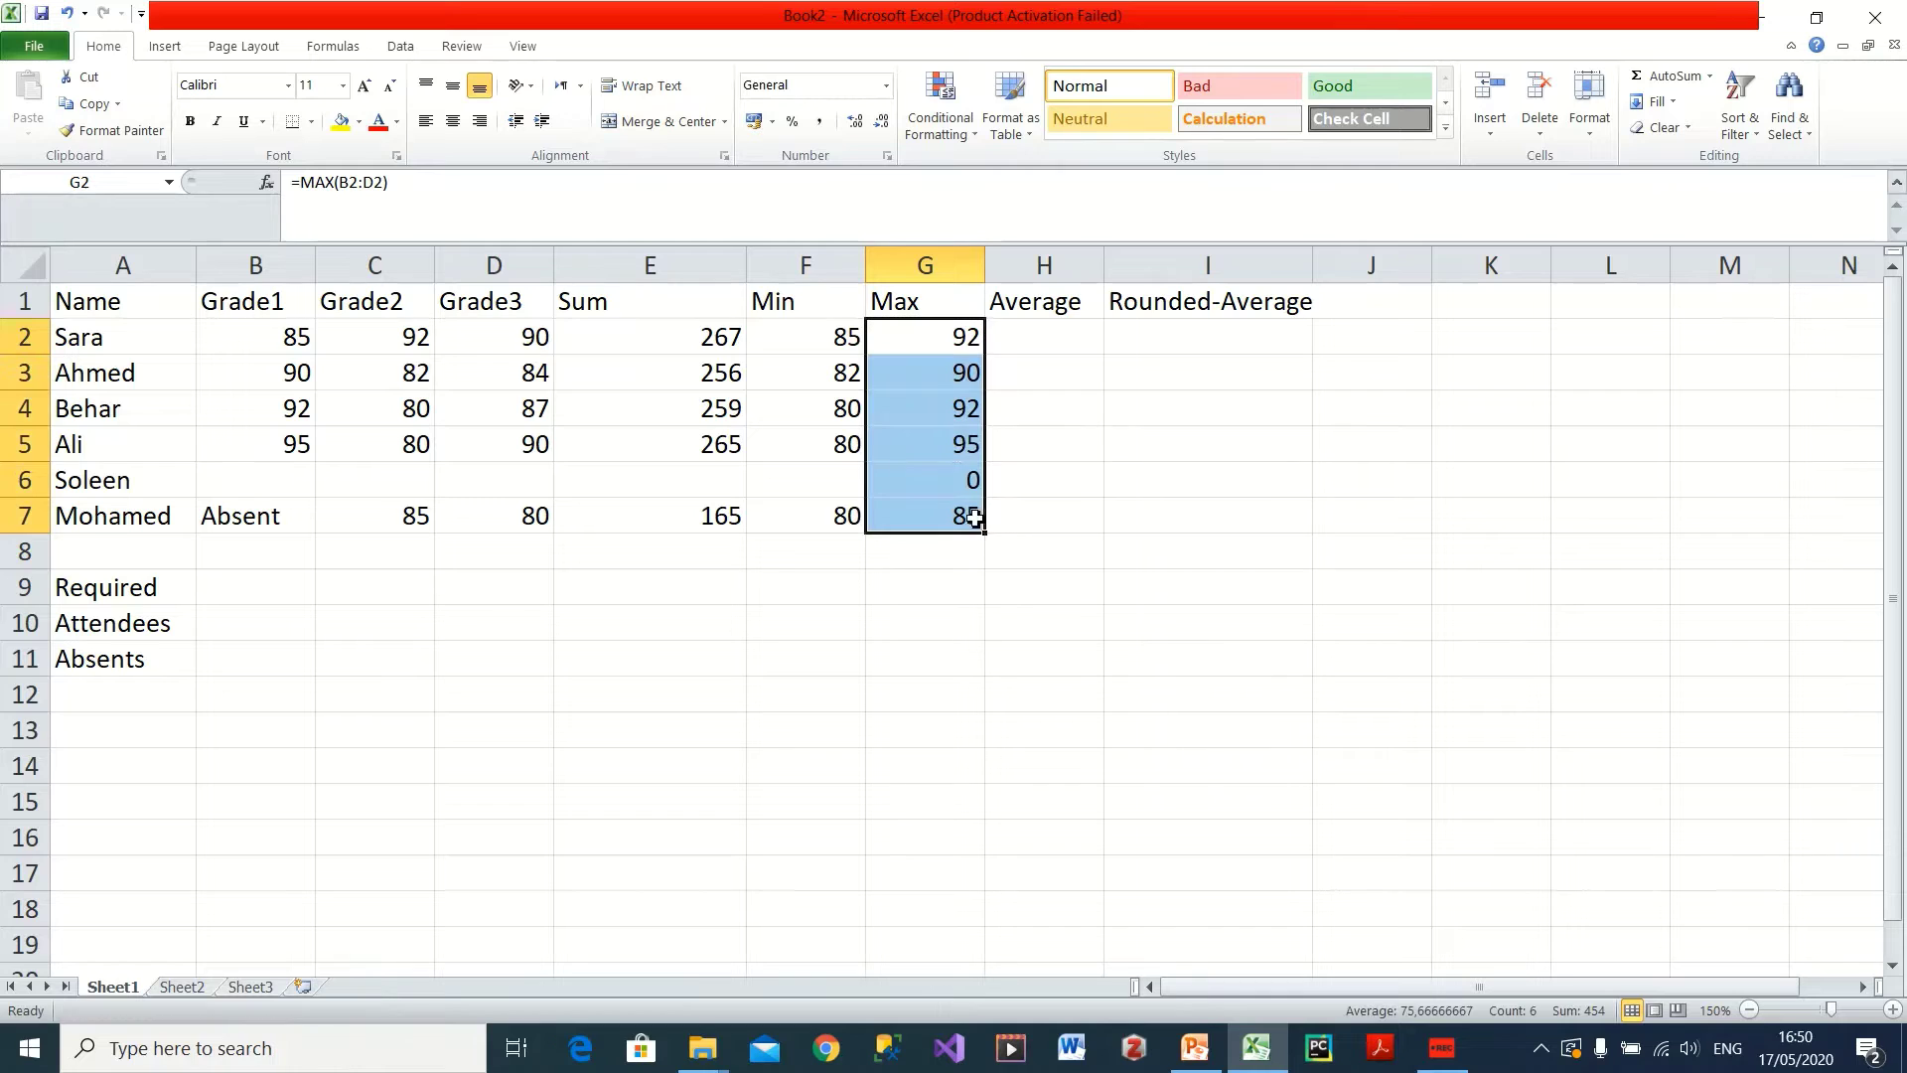
click(960, 481)
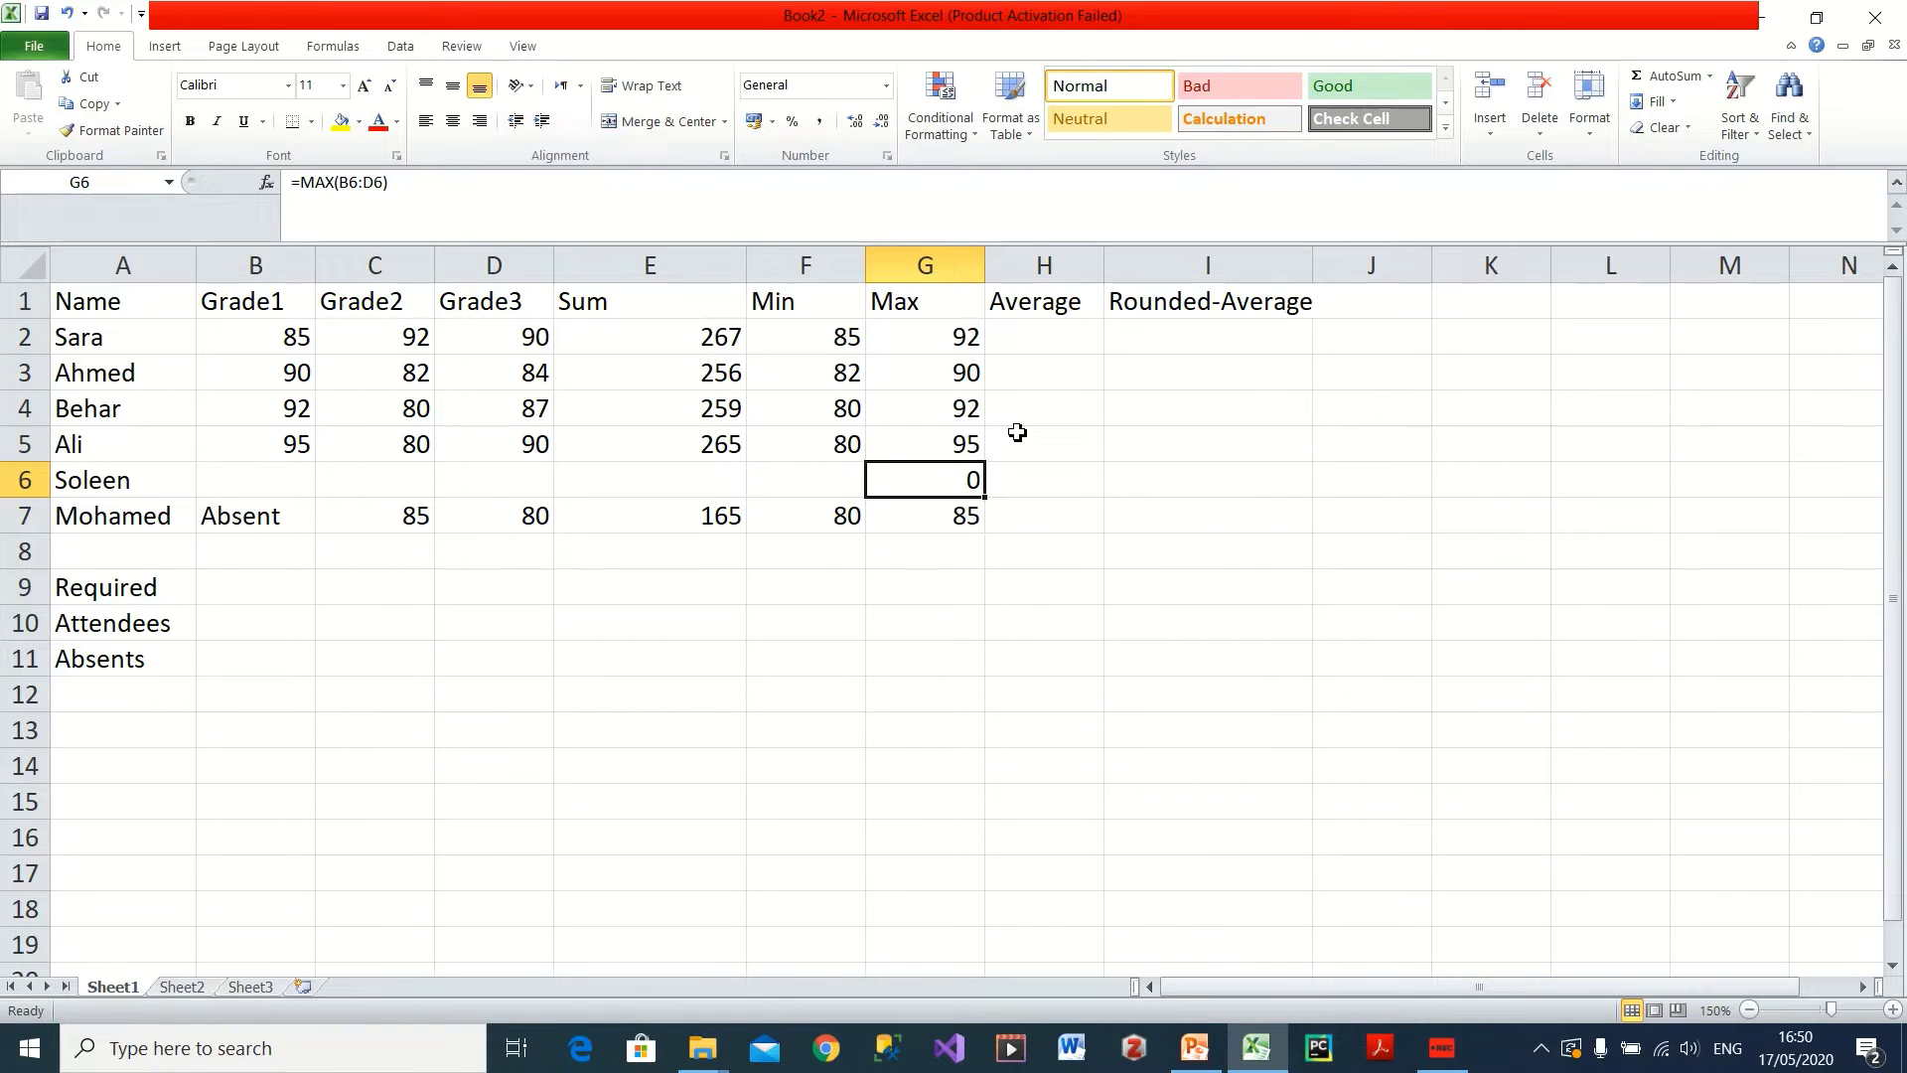
key(Delete)
click(934, 378)
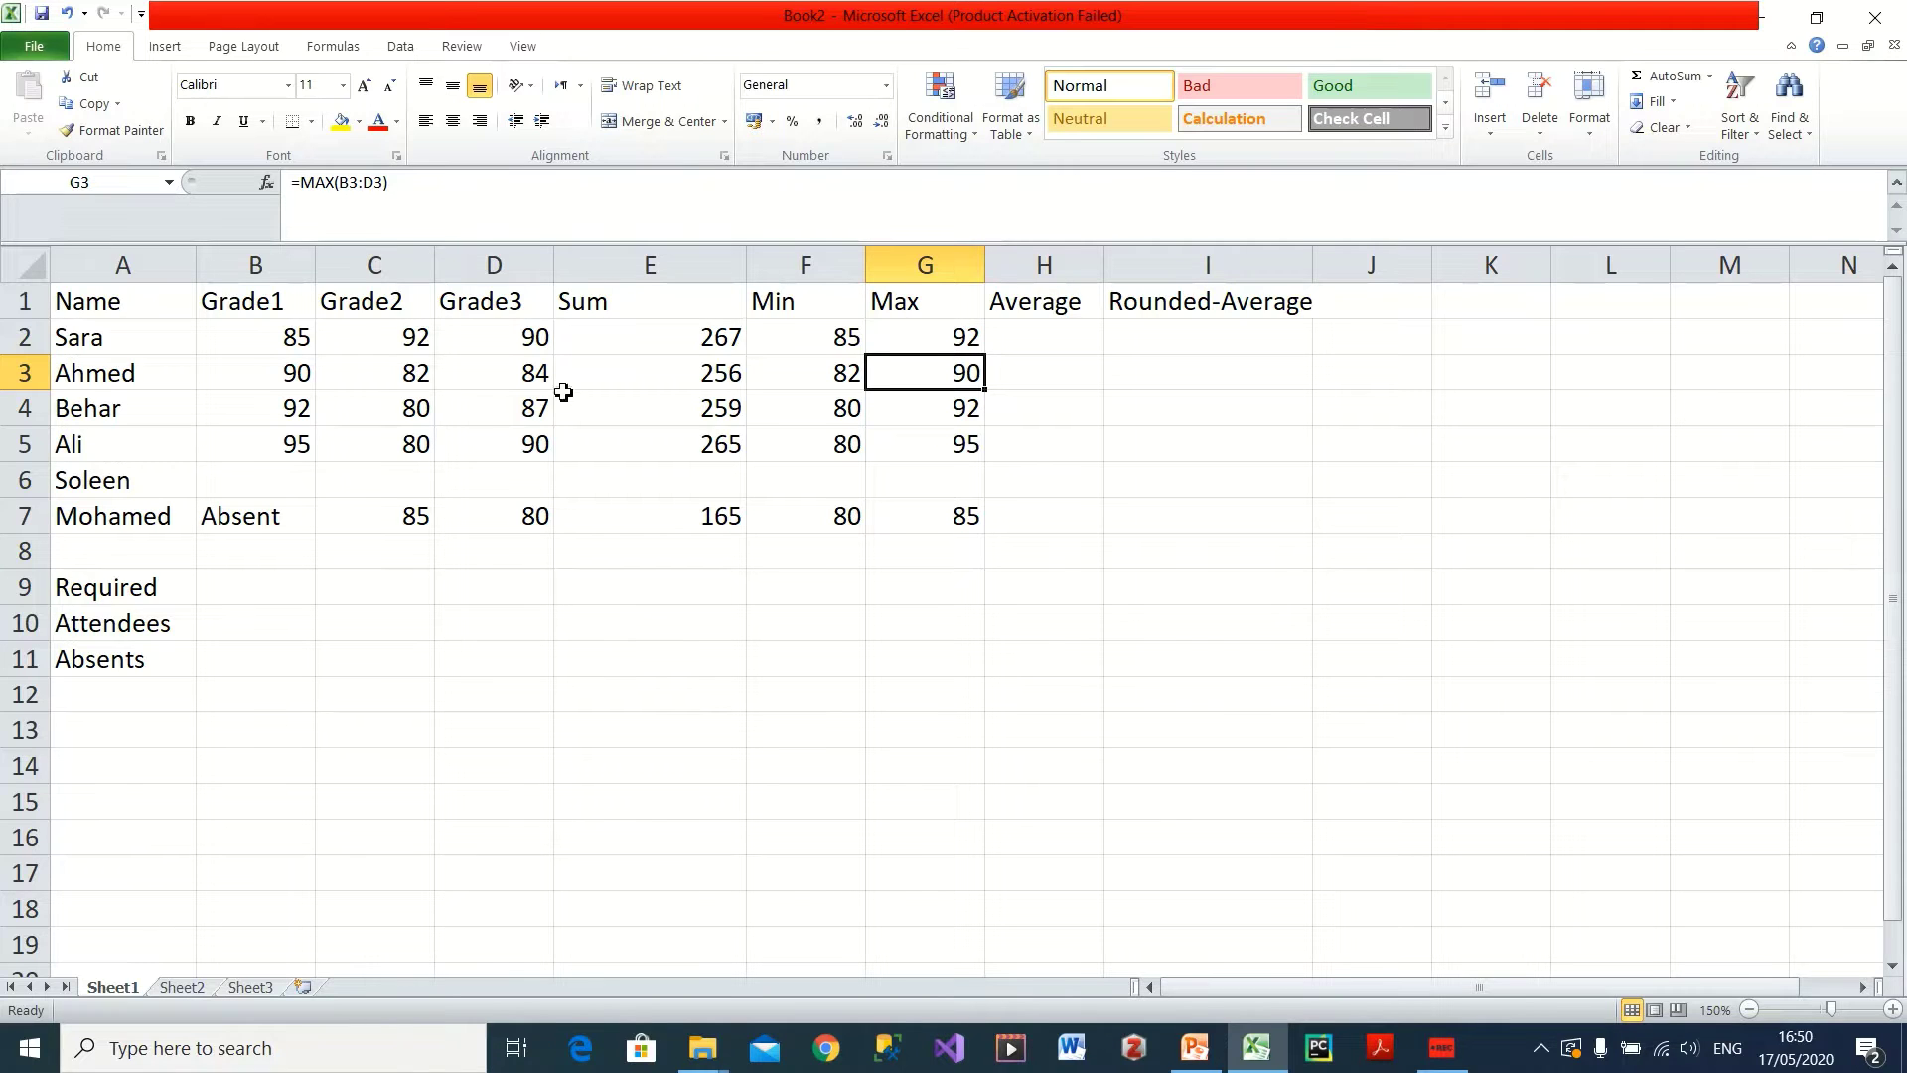
- Compare the grades in rows 3, 4, 5 and 7 with the maximums in the Max column
drag(262, 378, 536, 383)
drag(253, 408, 515, 417)
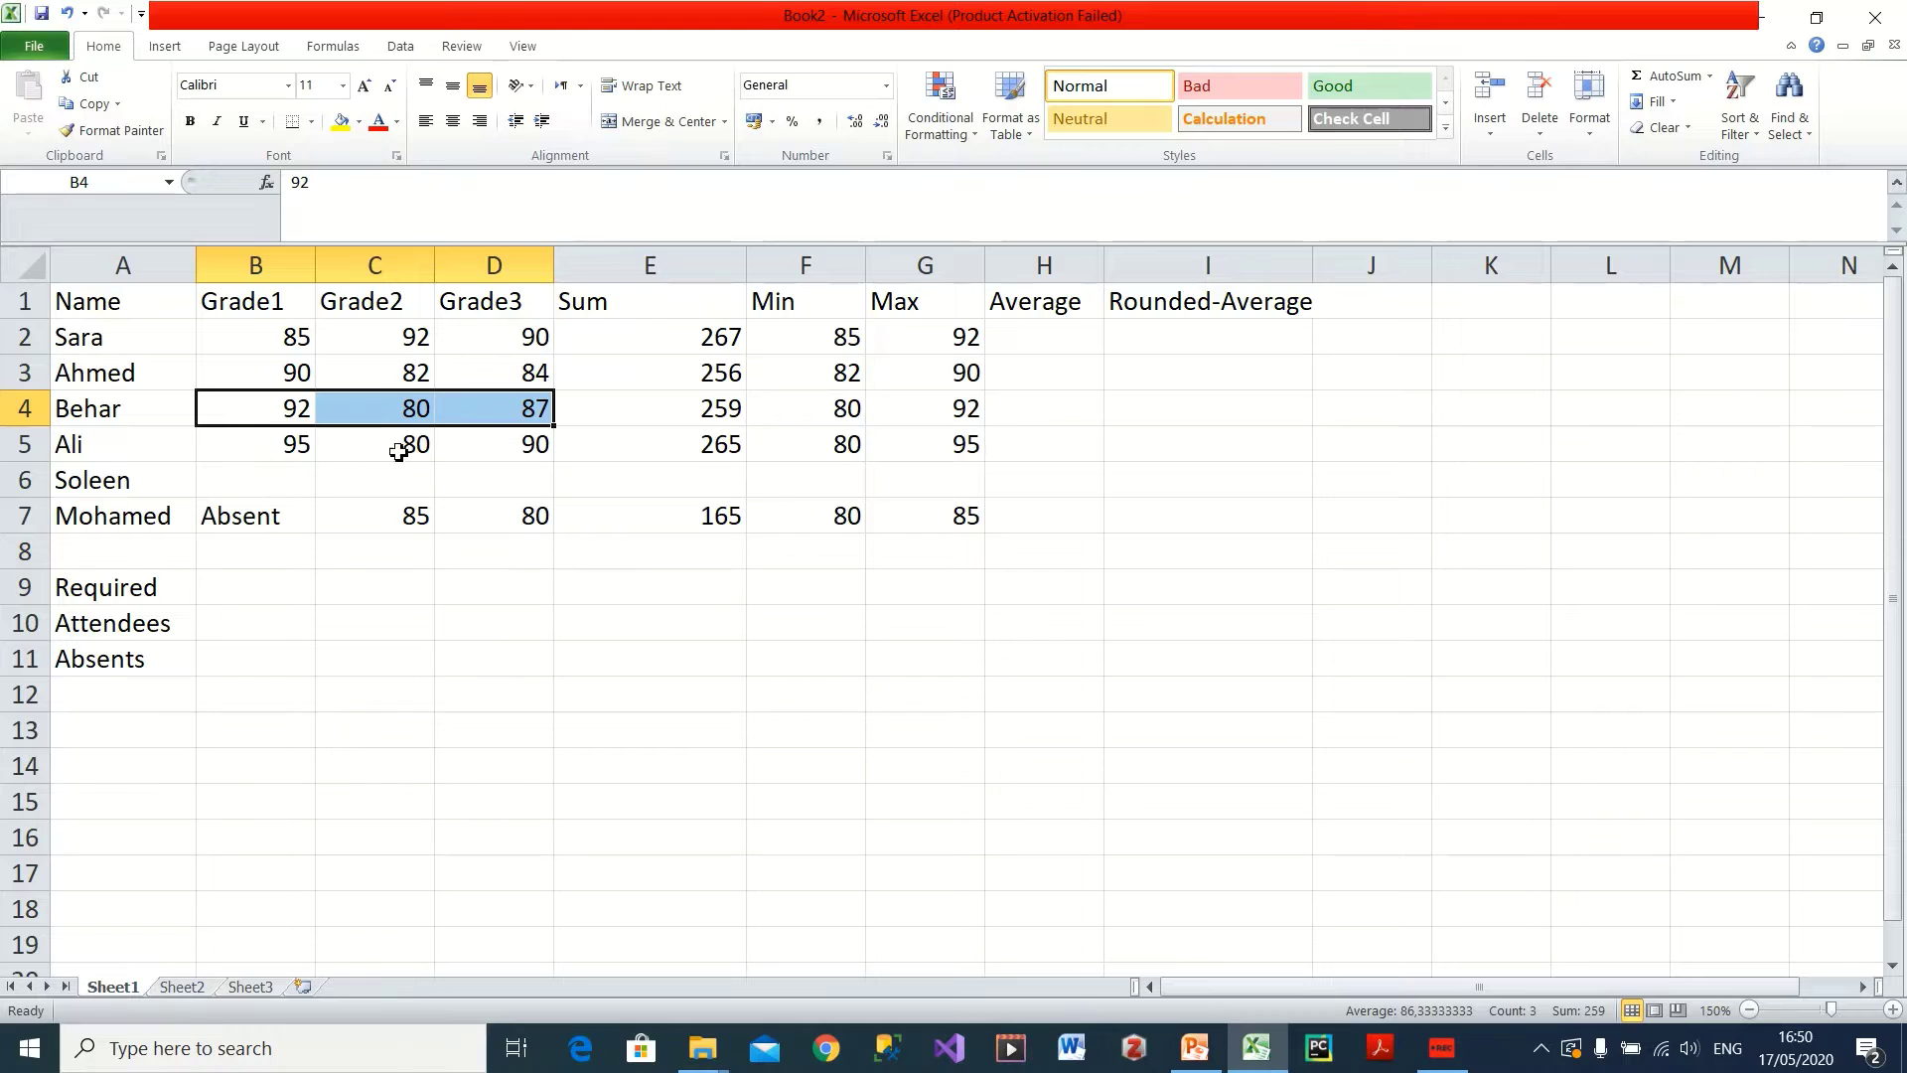
drag(293, 447, 492, 441)
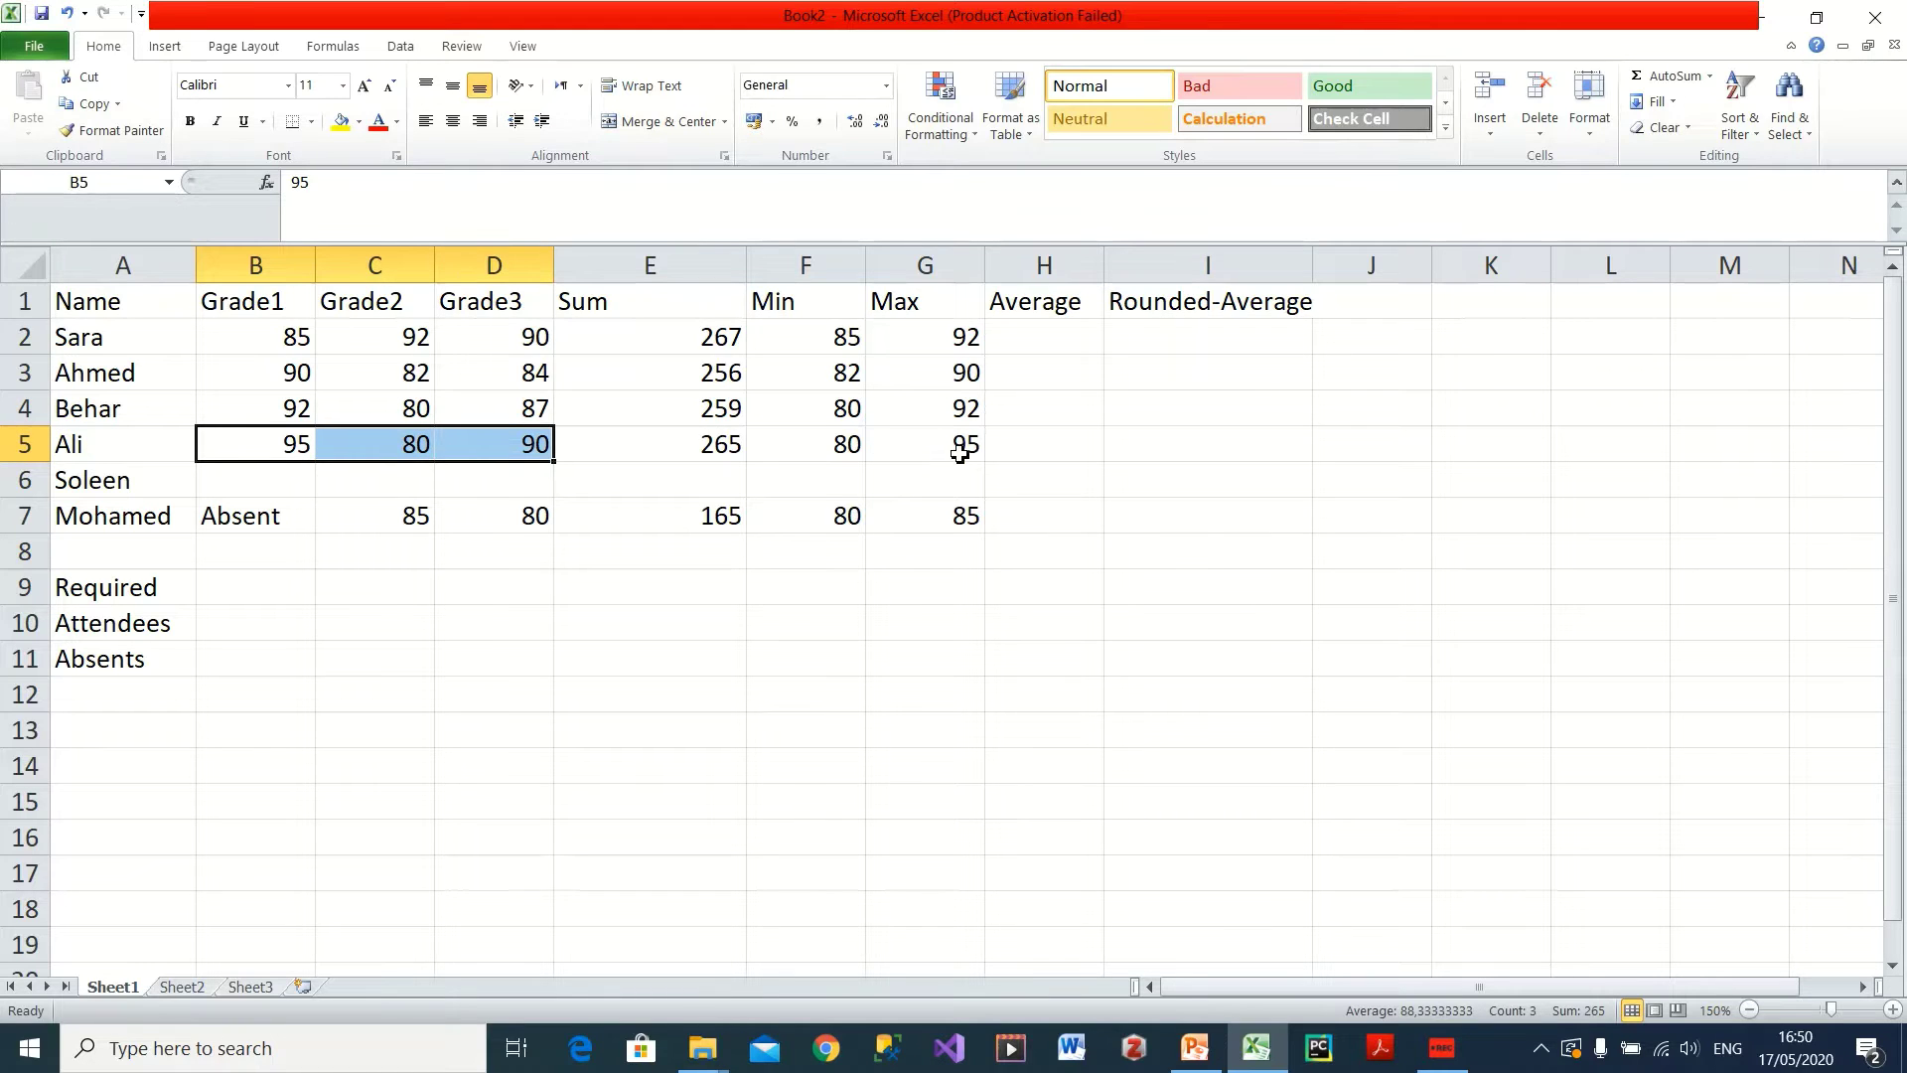
drag(272, 516, 467, 516)
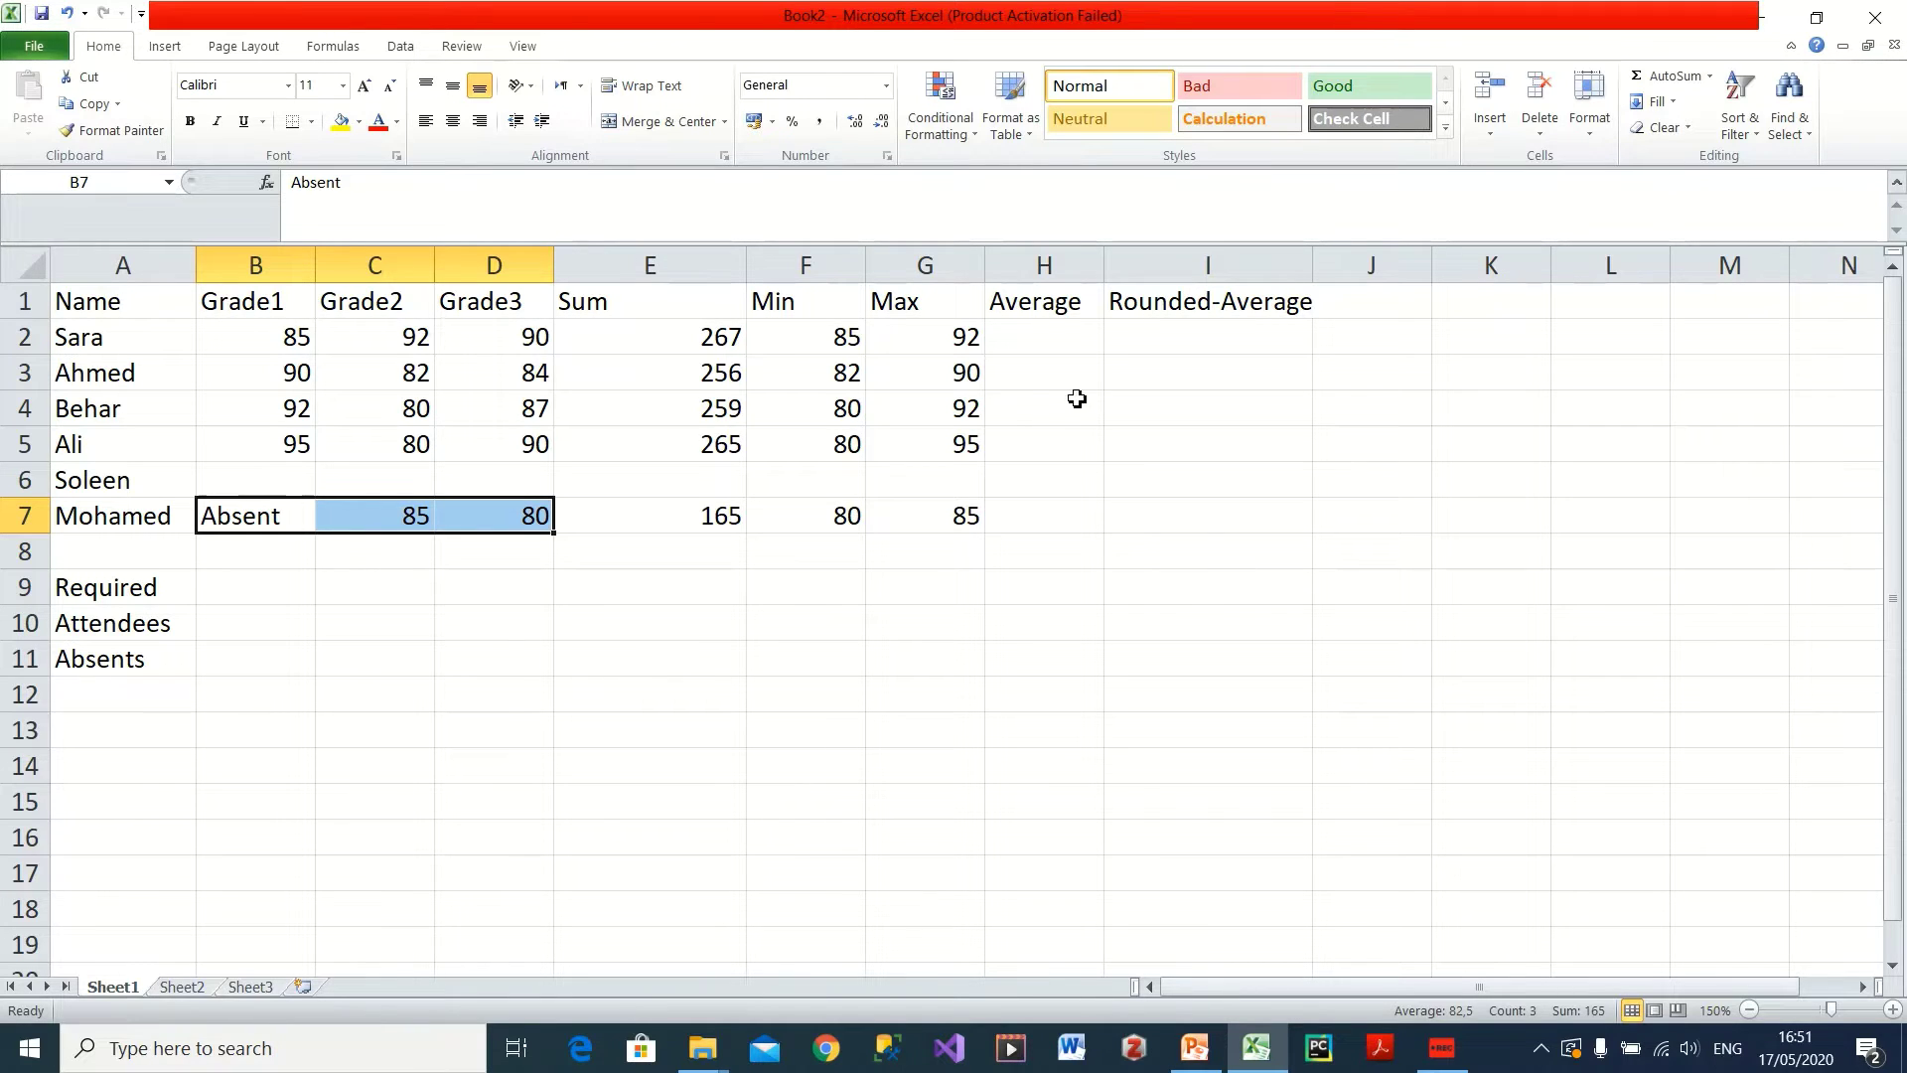
click(1056, 337)
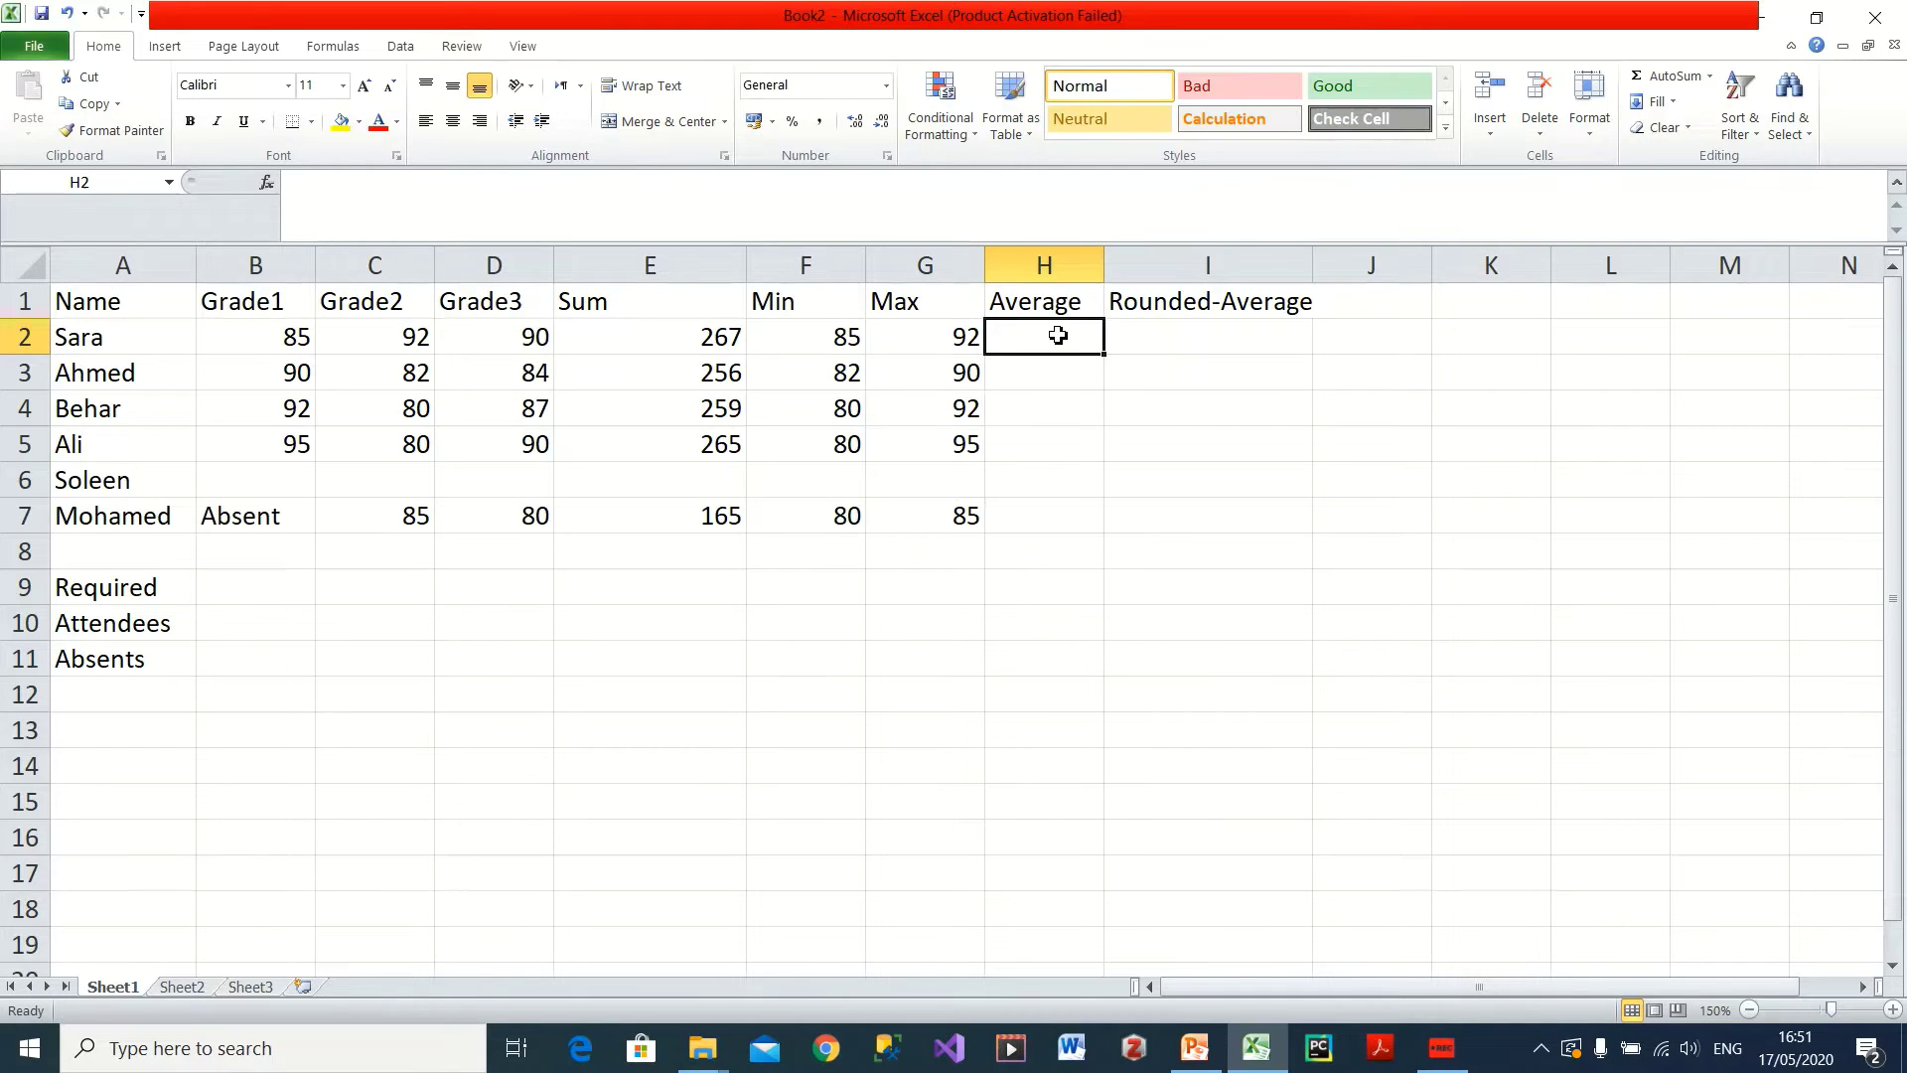
text(=)
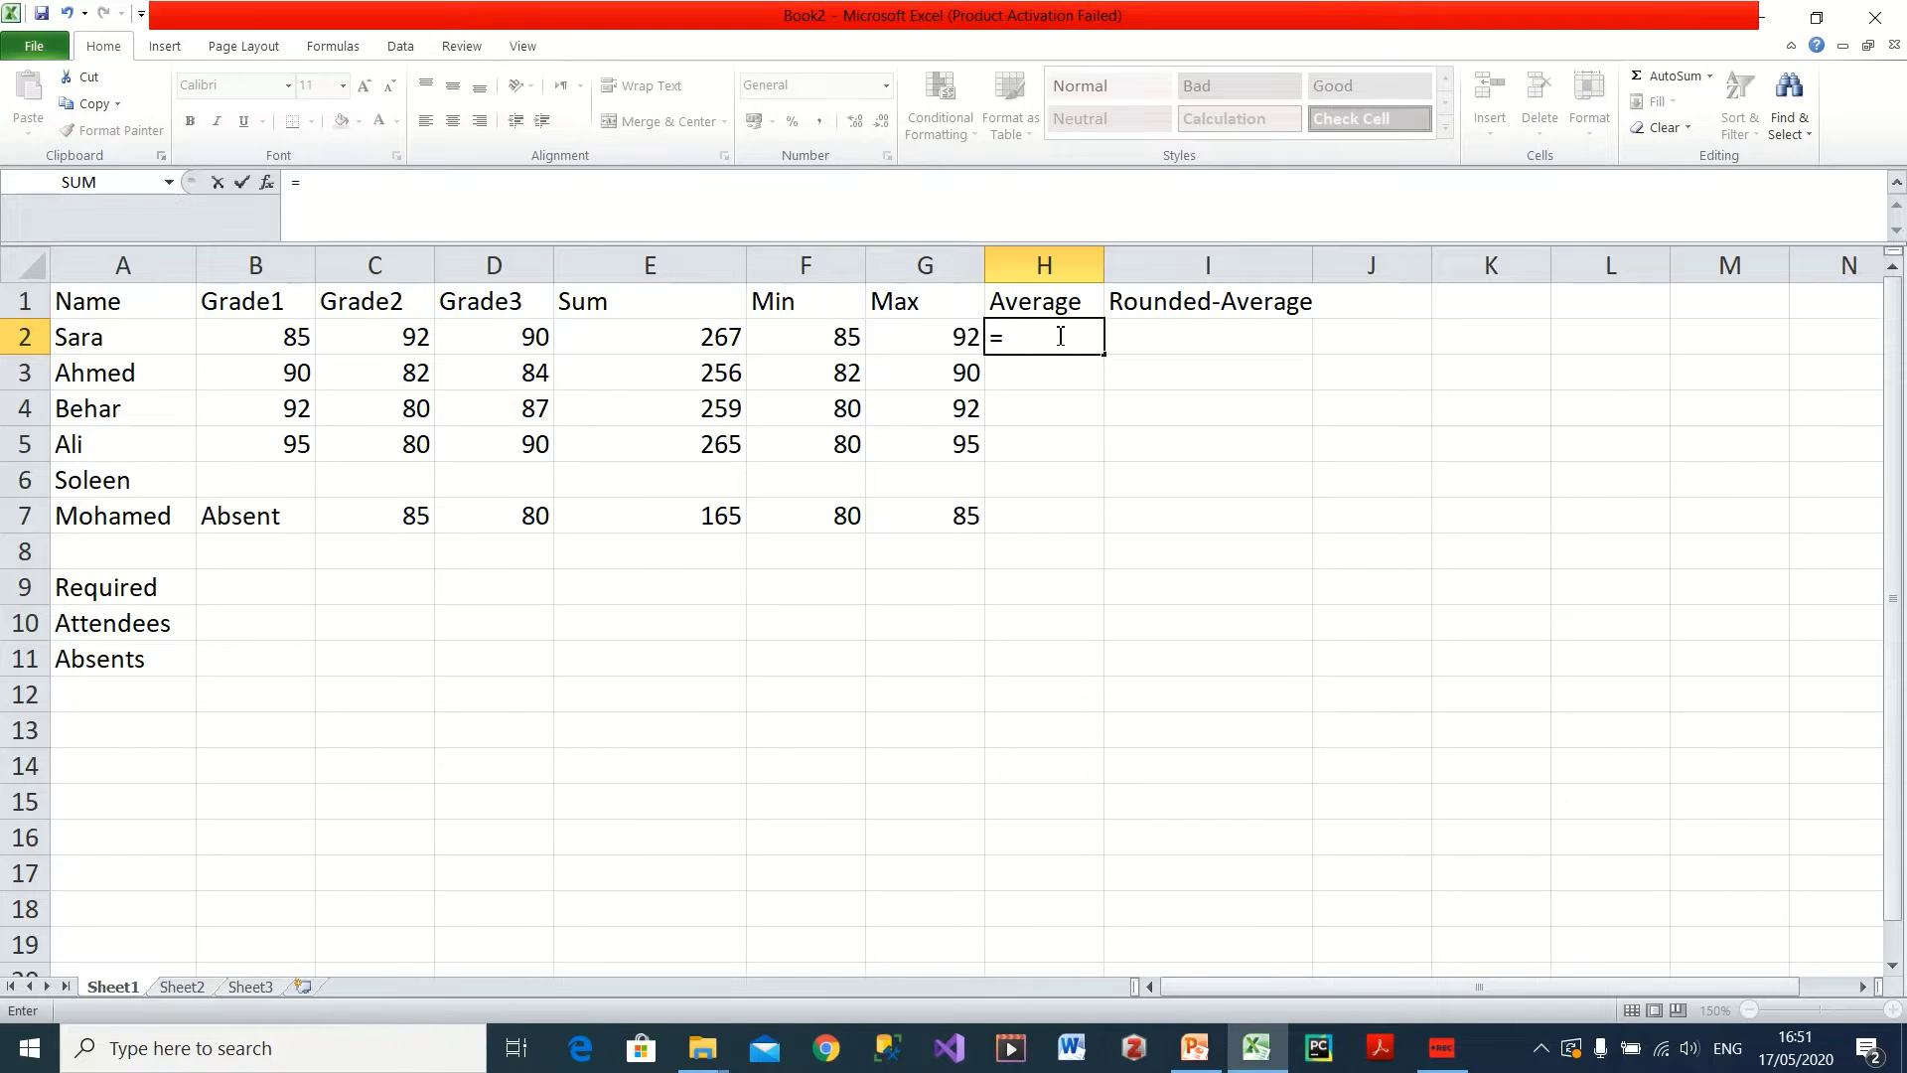
text(av)
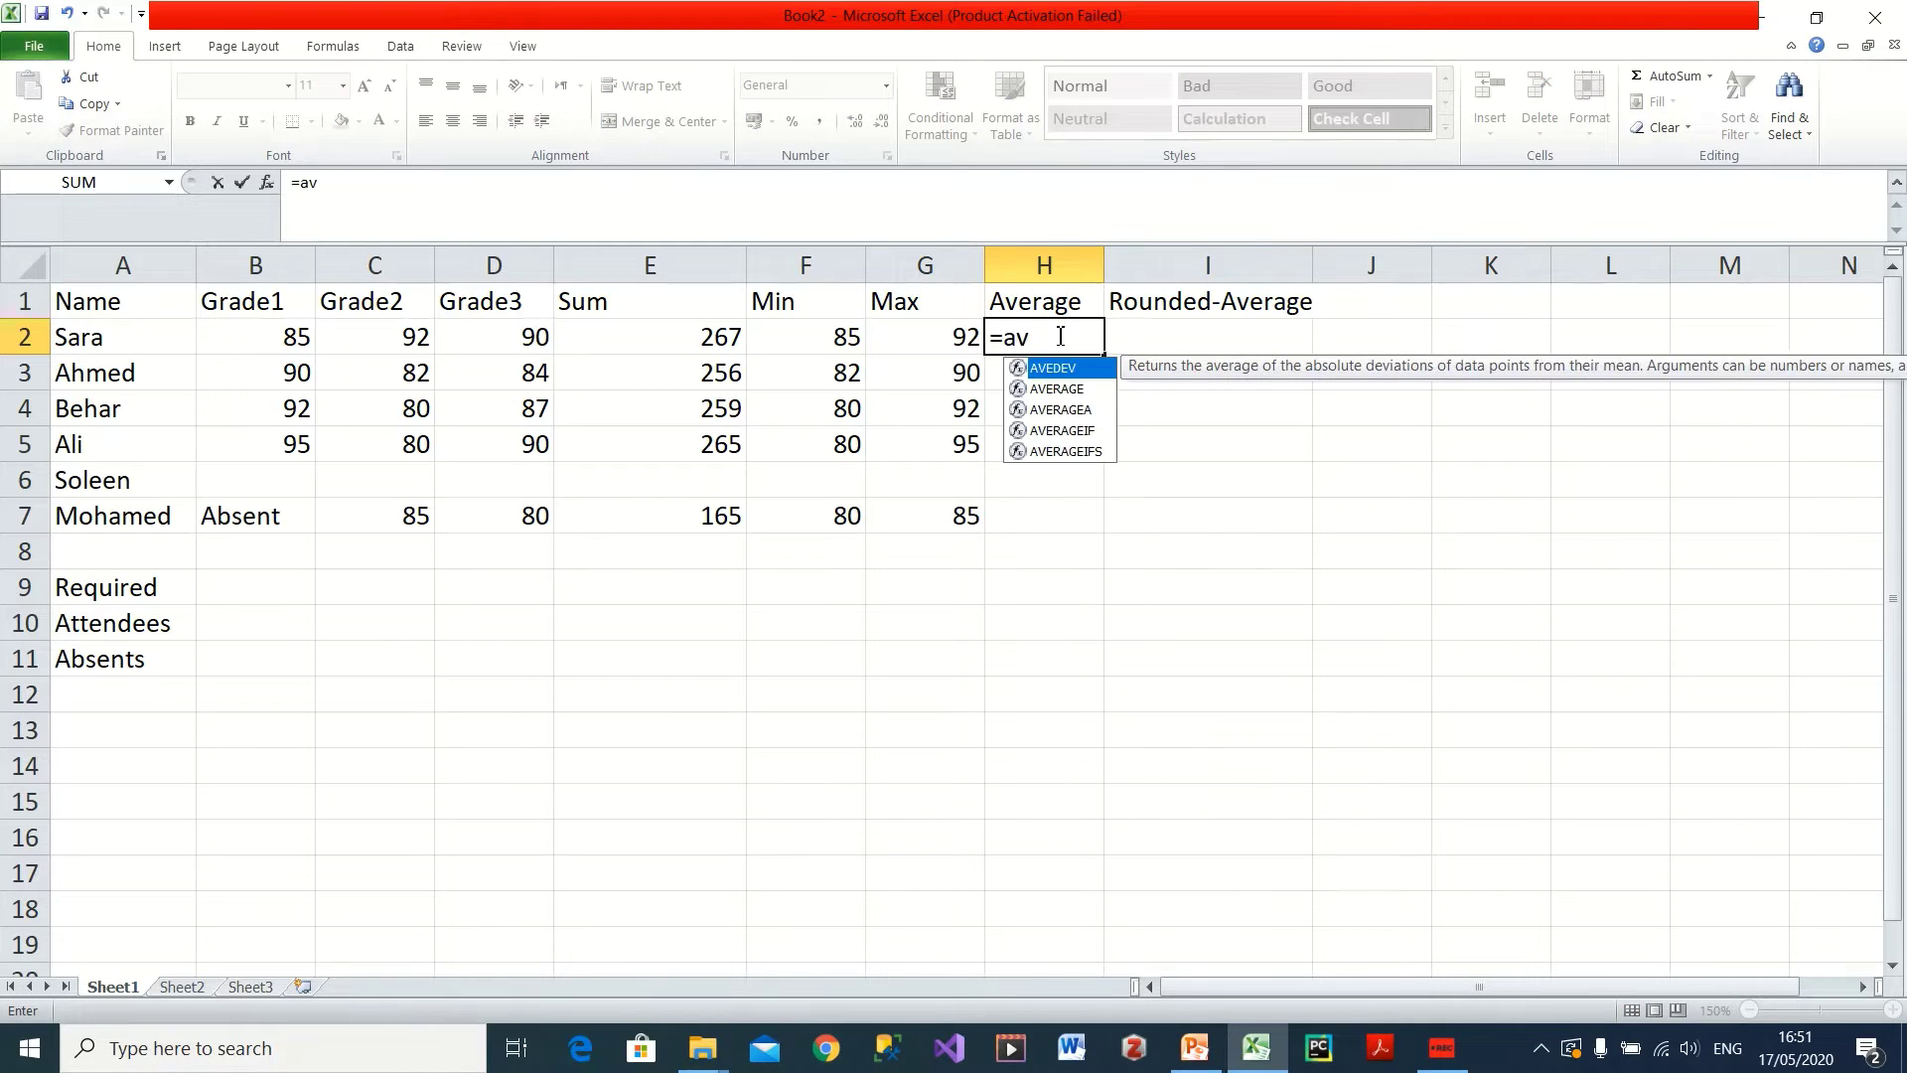
key(Down)
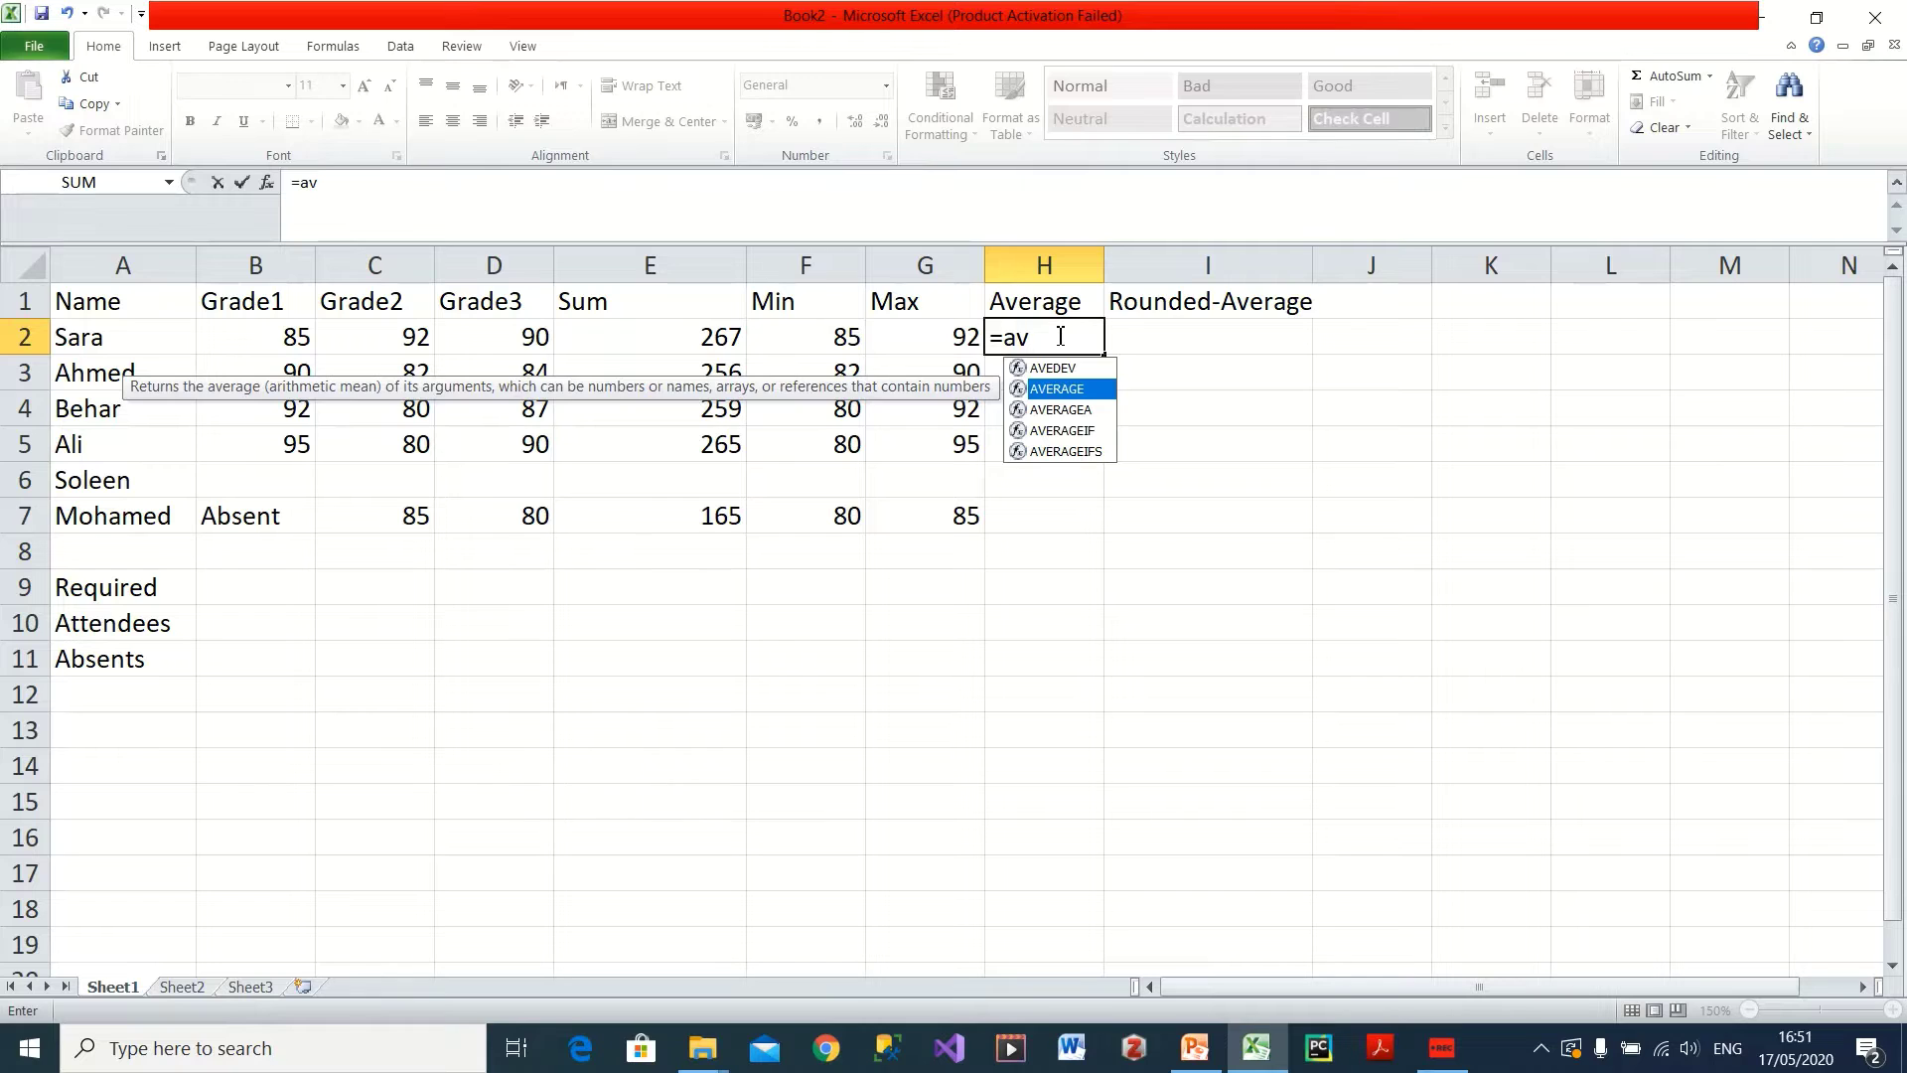
key(Return)
- Calculate the first student's average grade in cell H2 with the formula =AVERAGE(B2:D2)
click(1058, 335)
text(=)
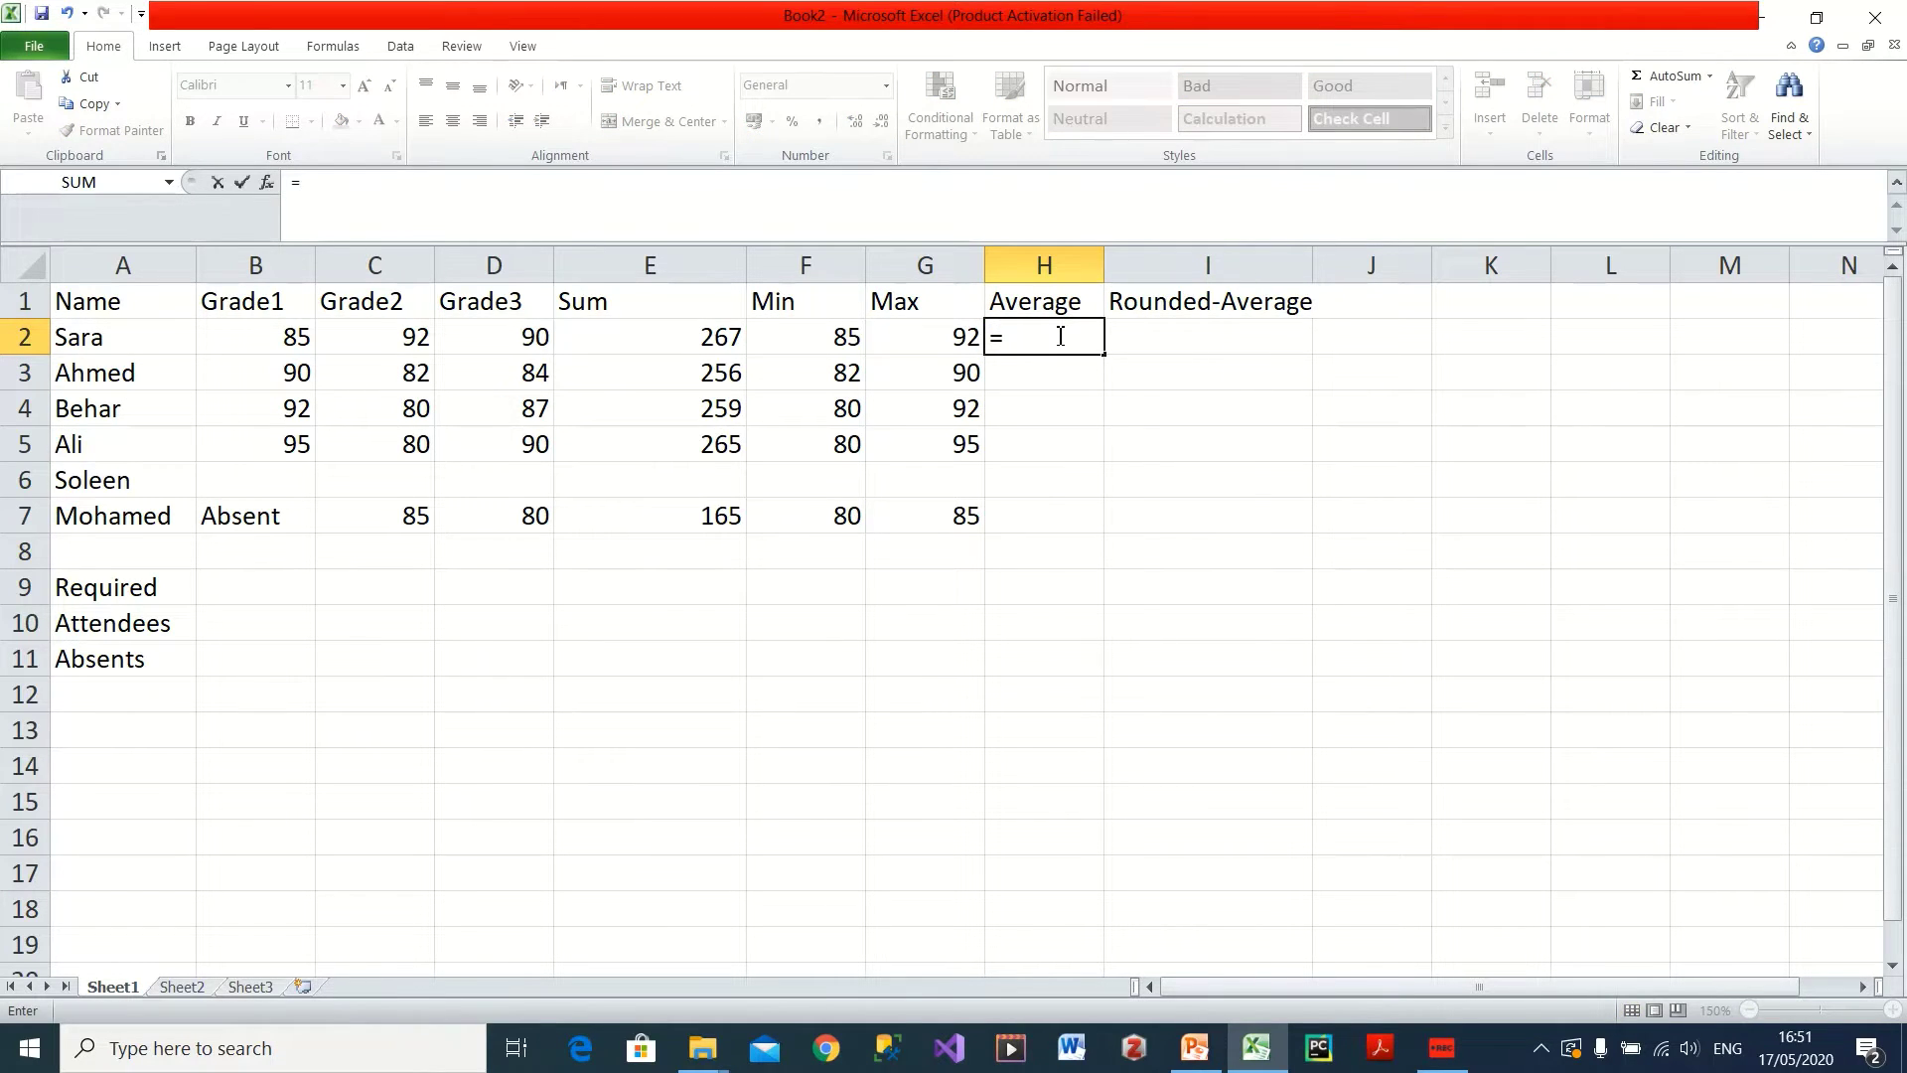
text(aver)
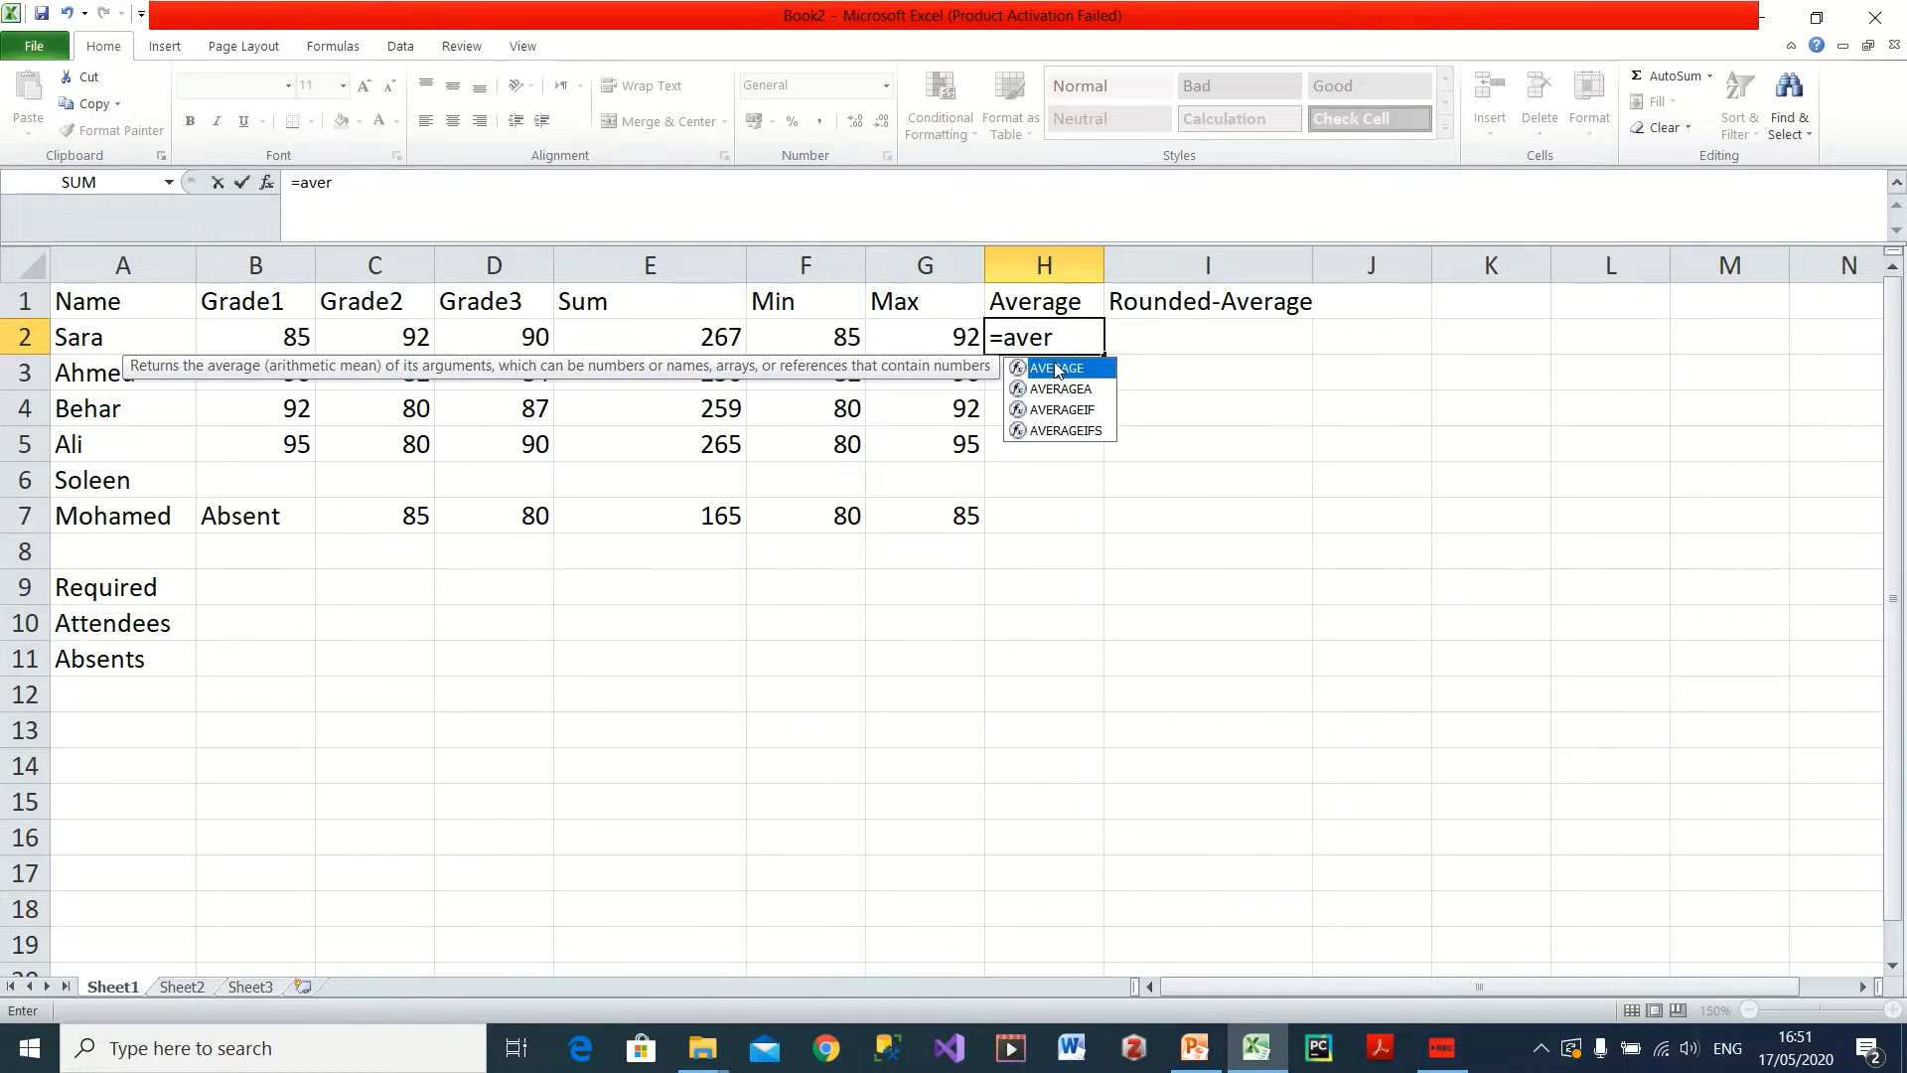
double_click(1056, 370)
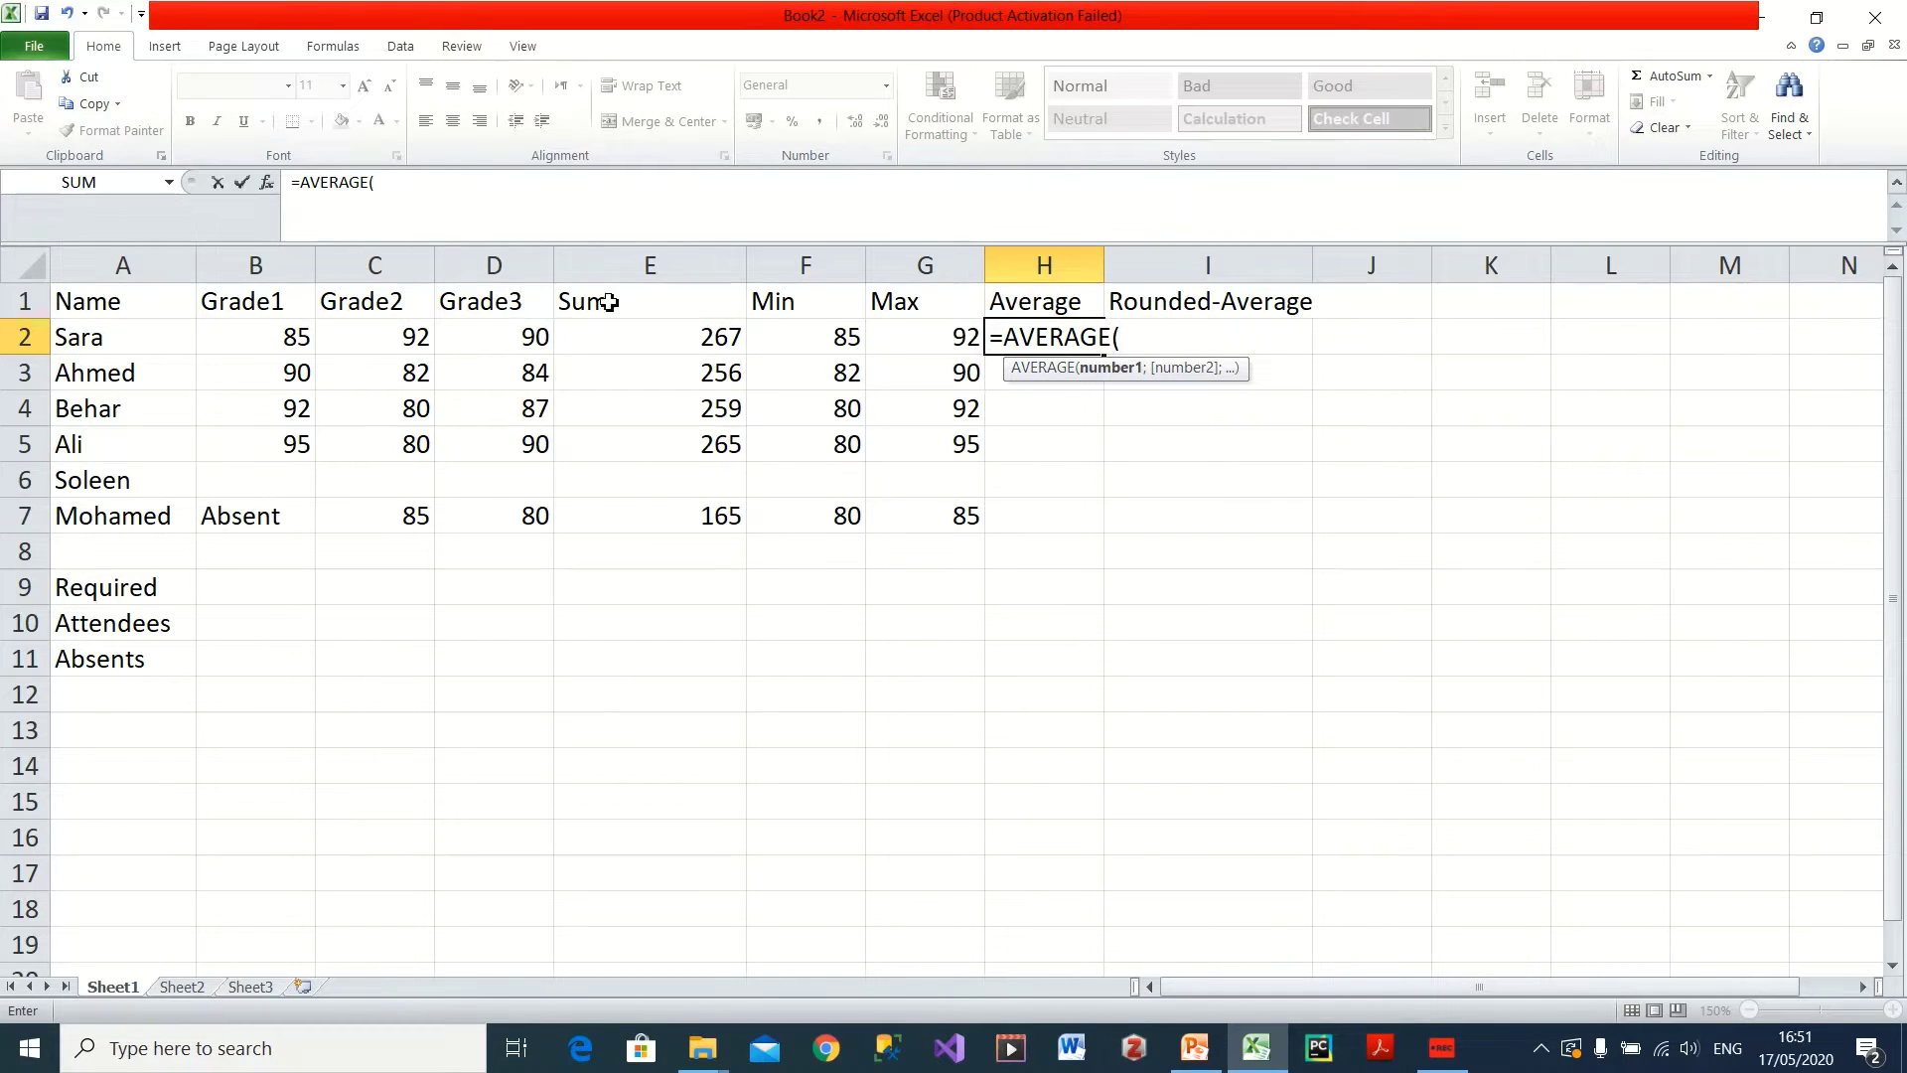
drag(281, 339, 506, 339)
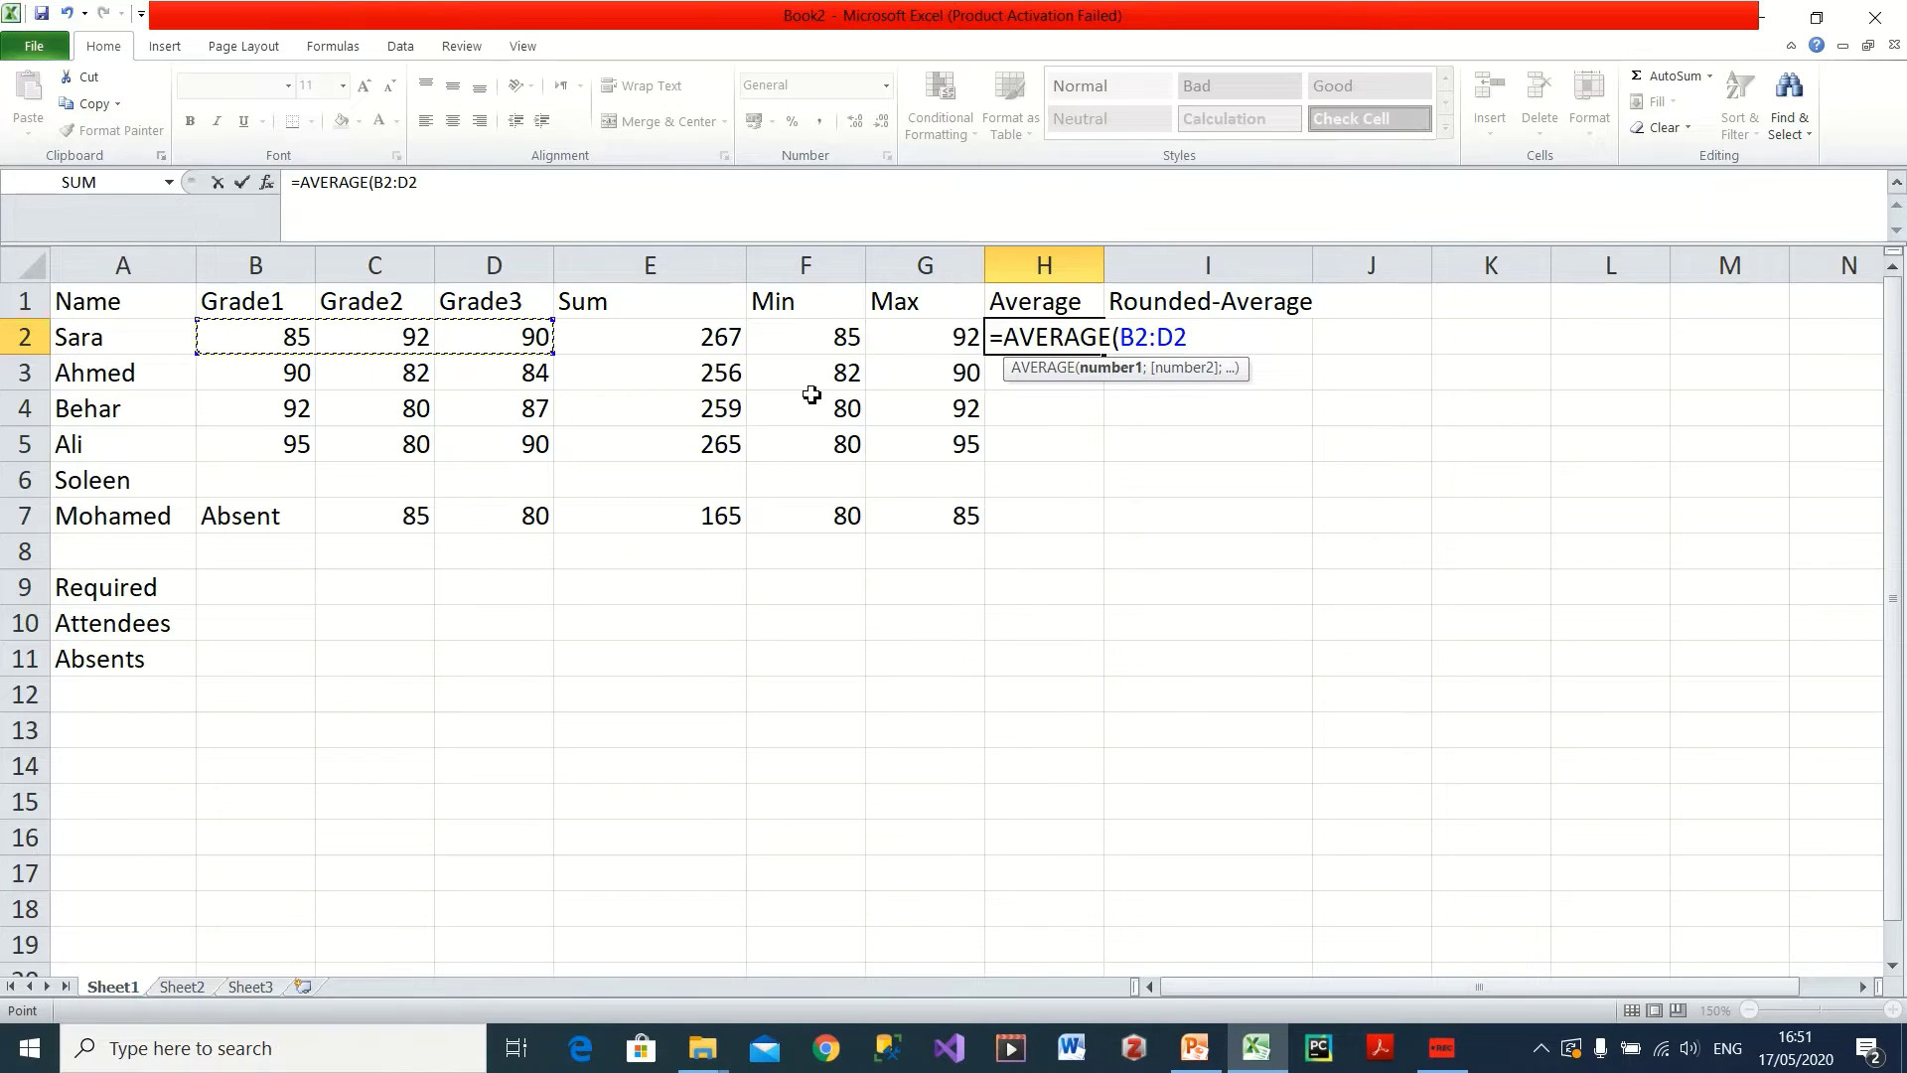
text())
key(Return)
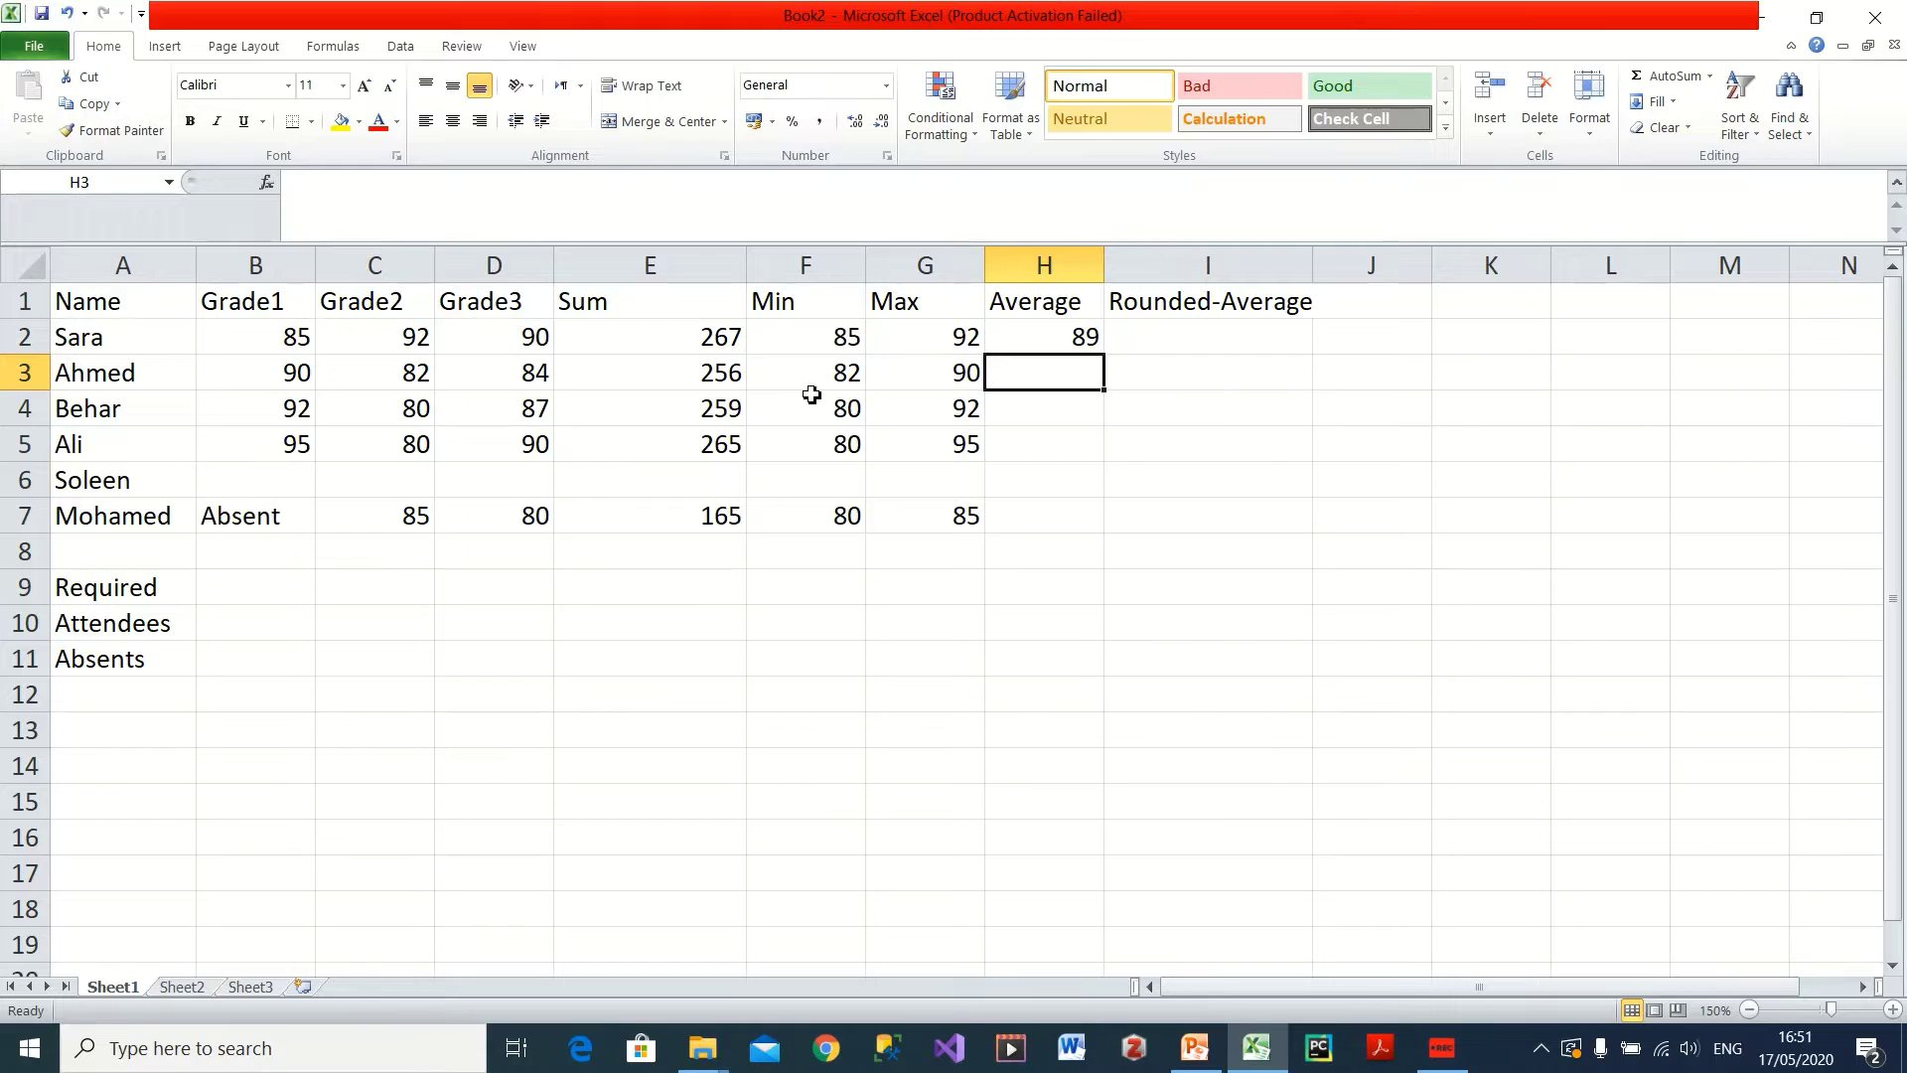
- Fill the AVERAGE formula from H2 down to H7 and clear H6 for the student without grades
click(1047, 338)
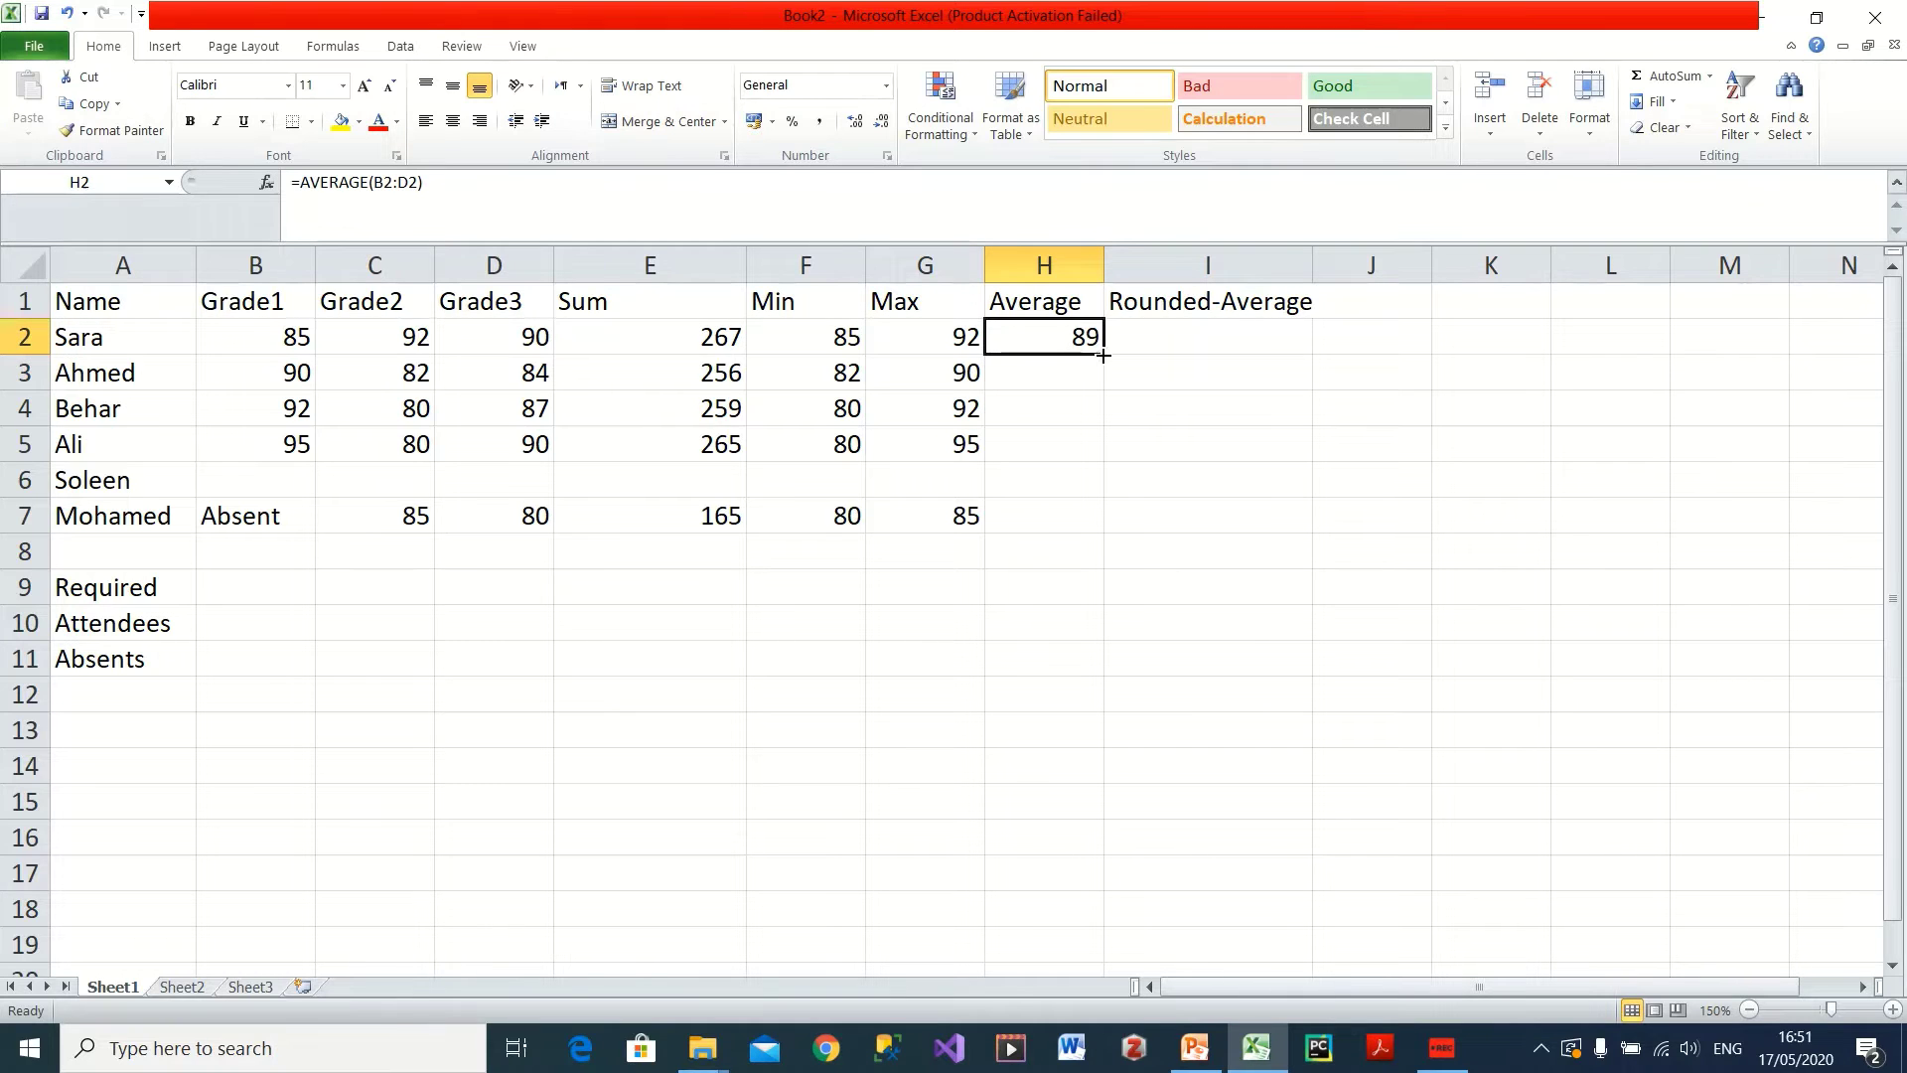
drag(1109, 355, 1099, 522)
click(1065, 480)
key(Delete)
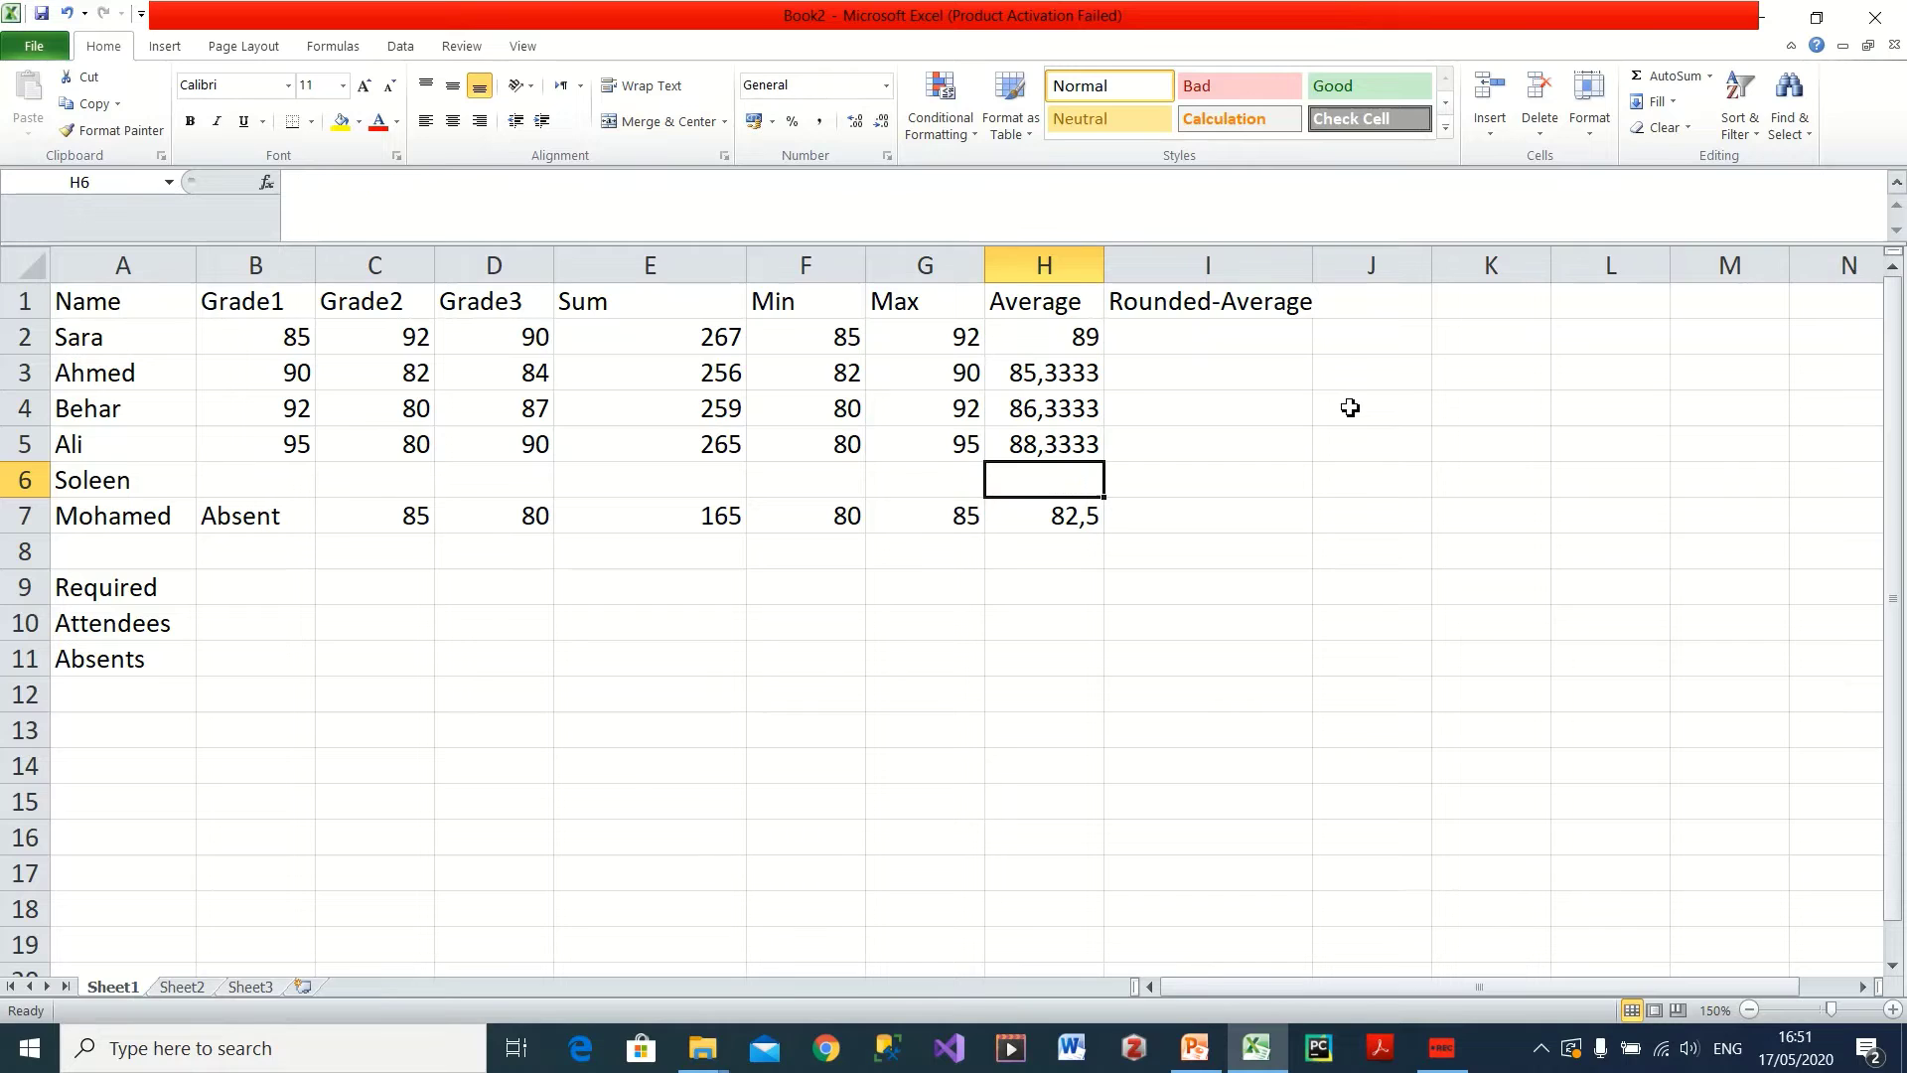
- Examine the average formula in H2, looking at its function name and its argument range B2:D2
click(1096, 372)
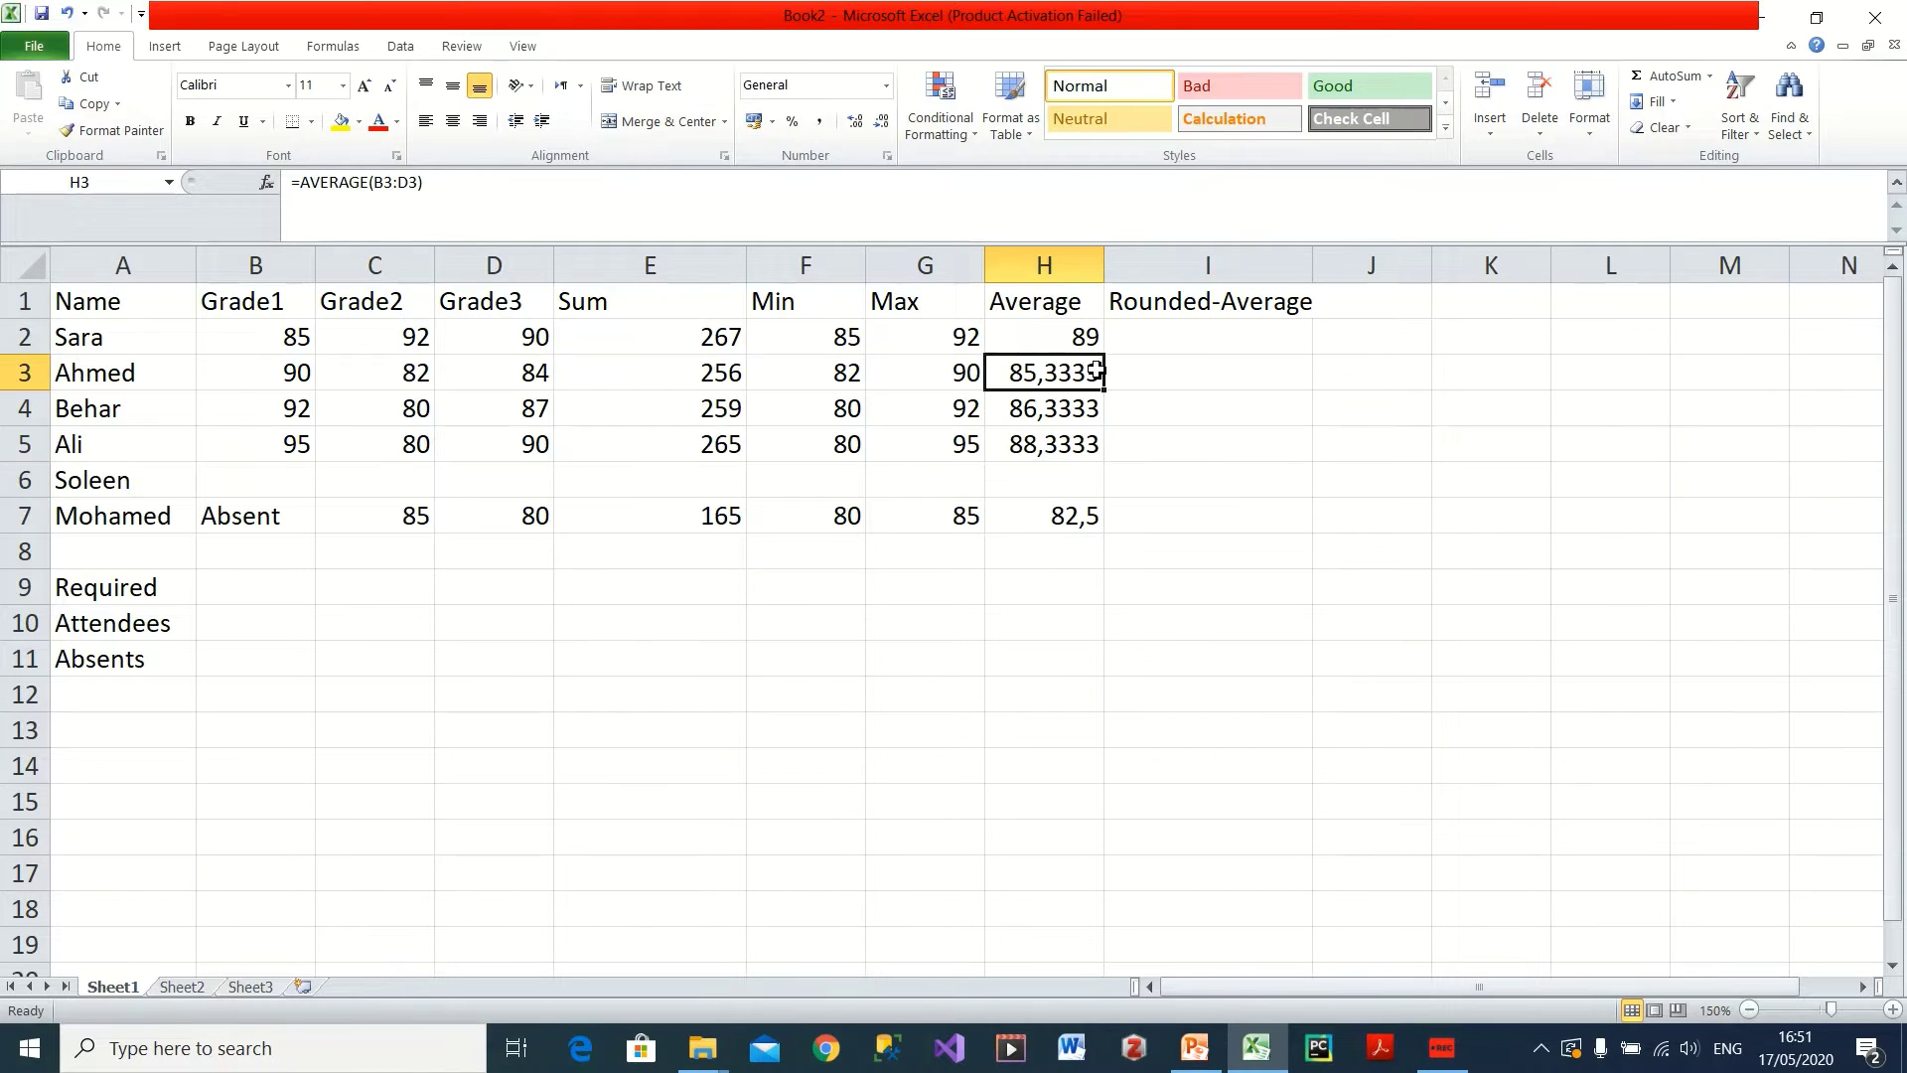
click(1085, 345)
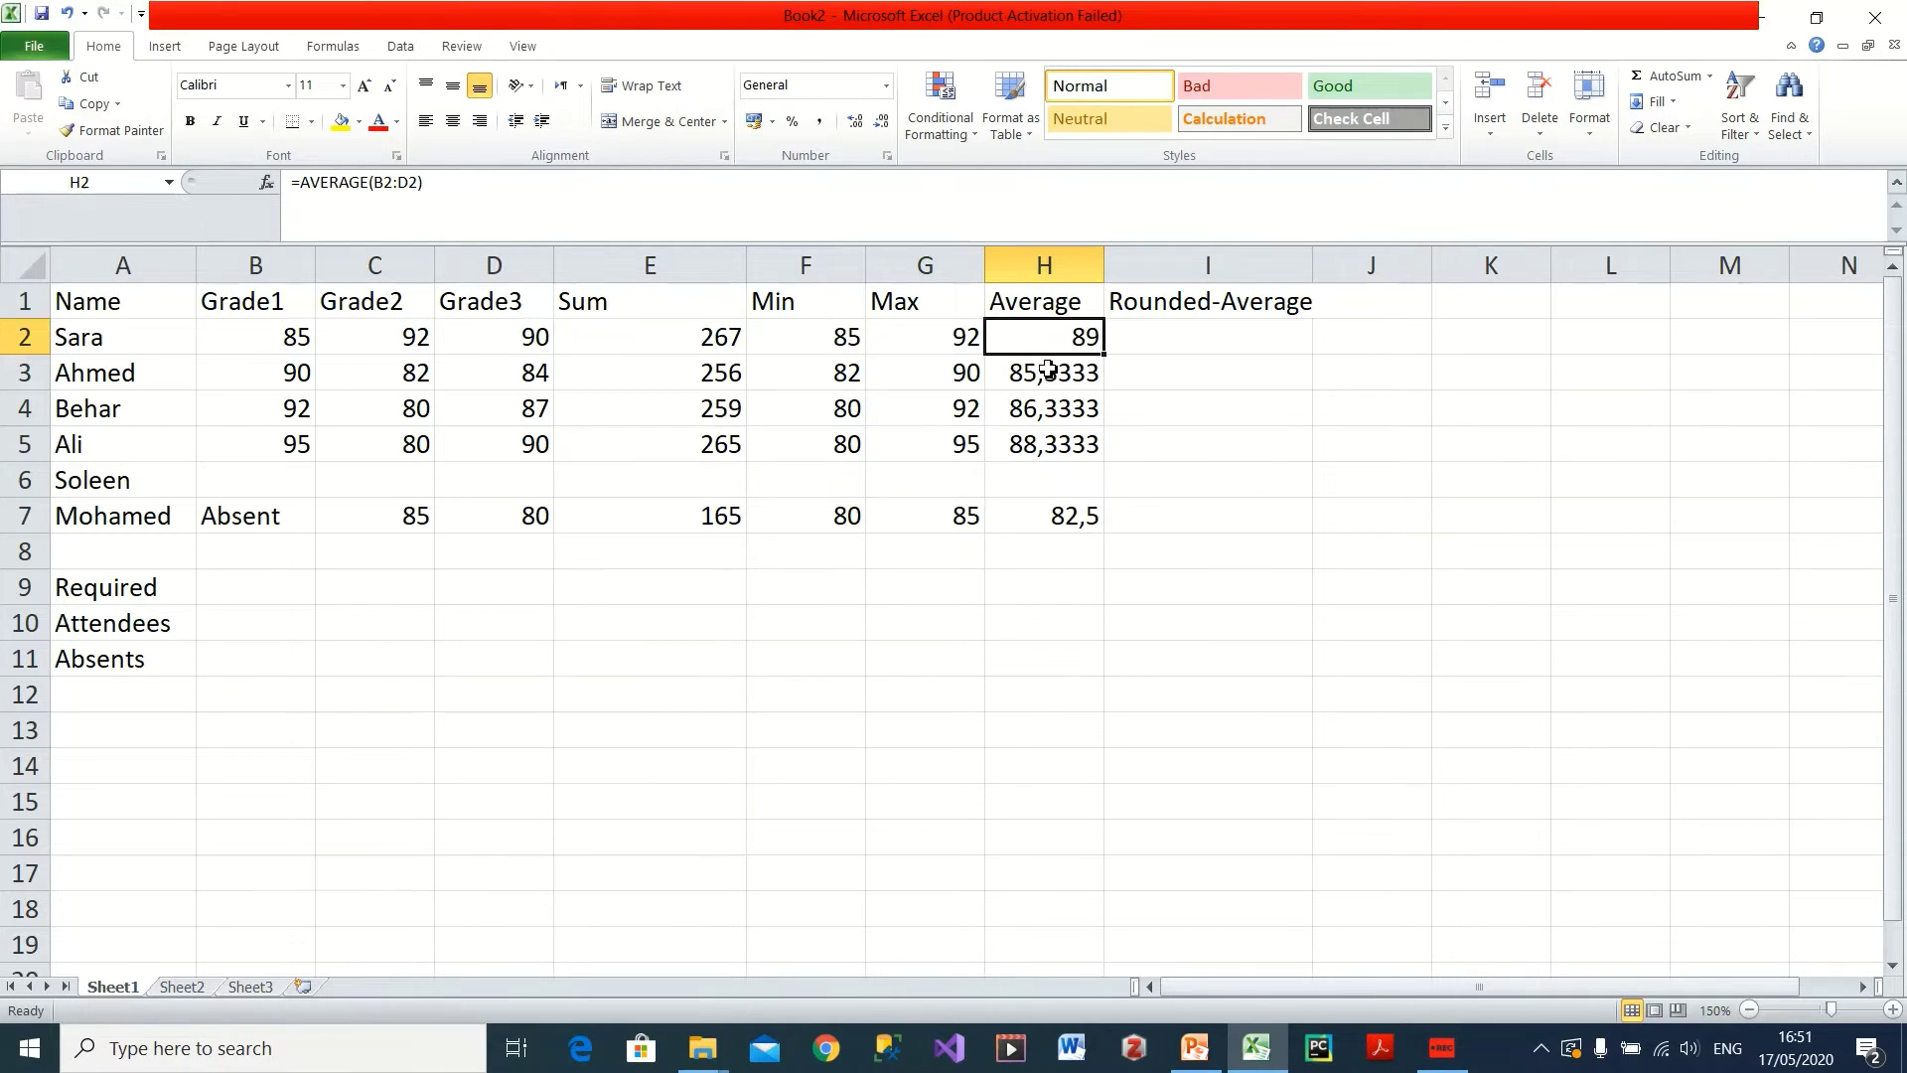
click(298, 343)
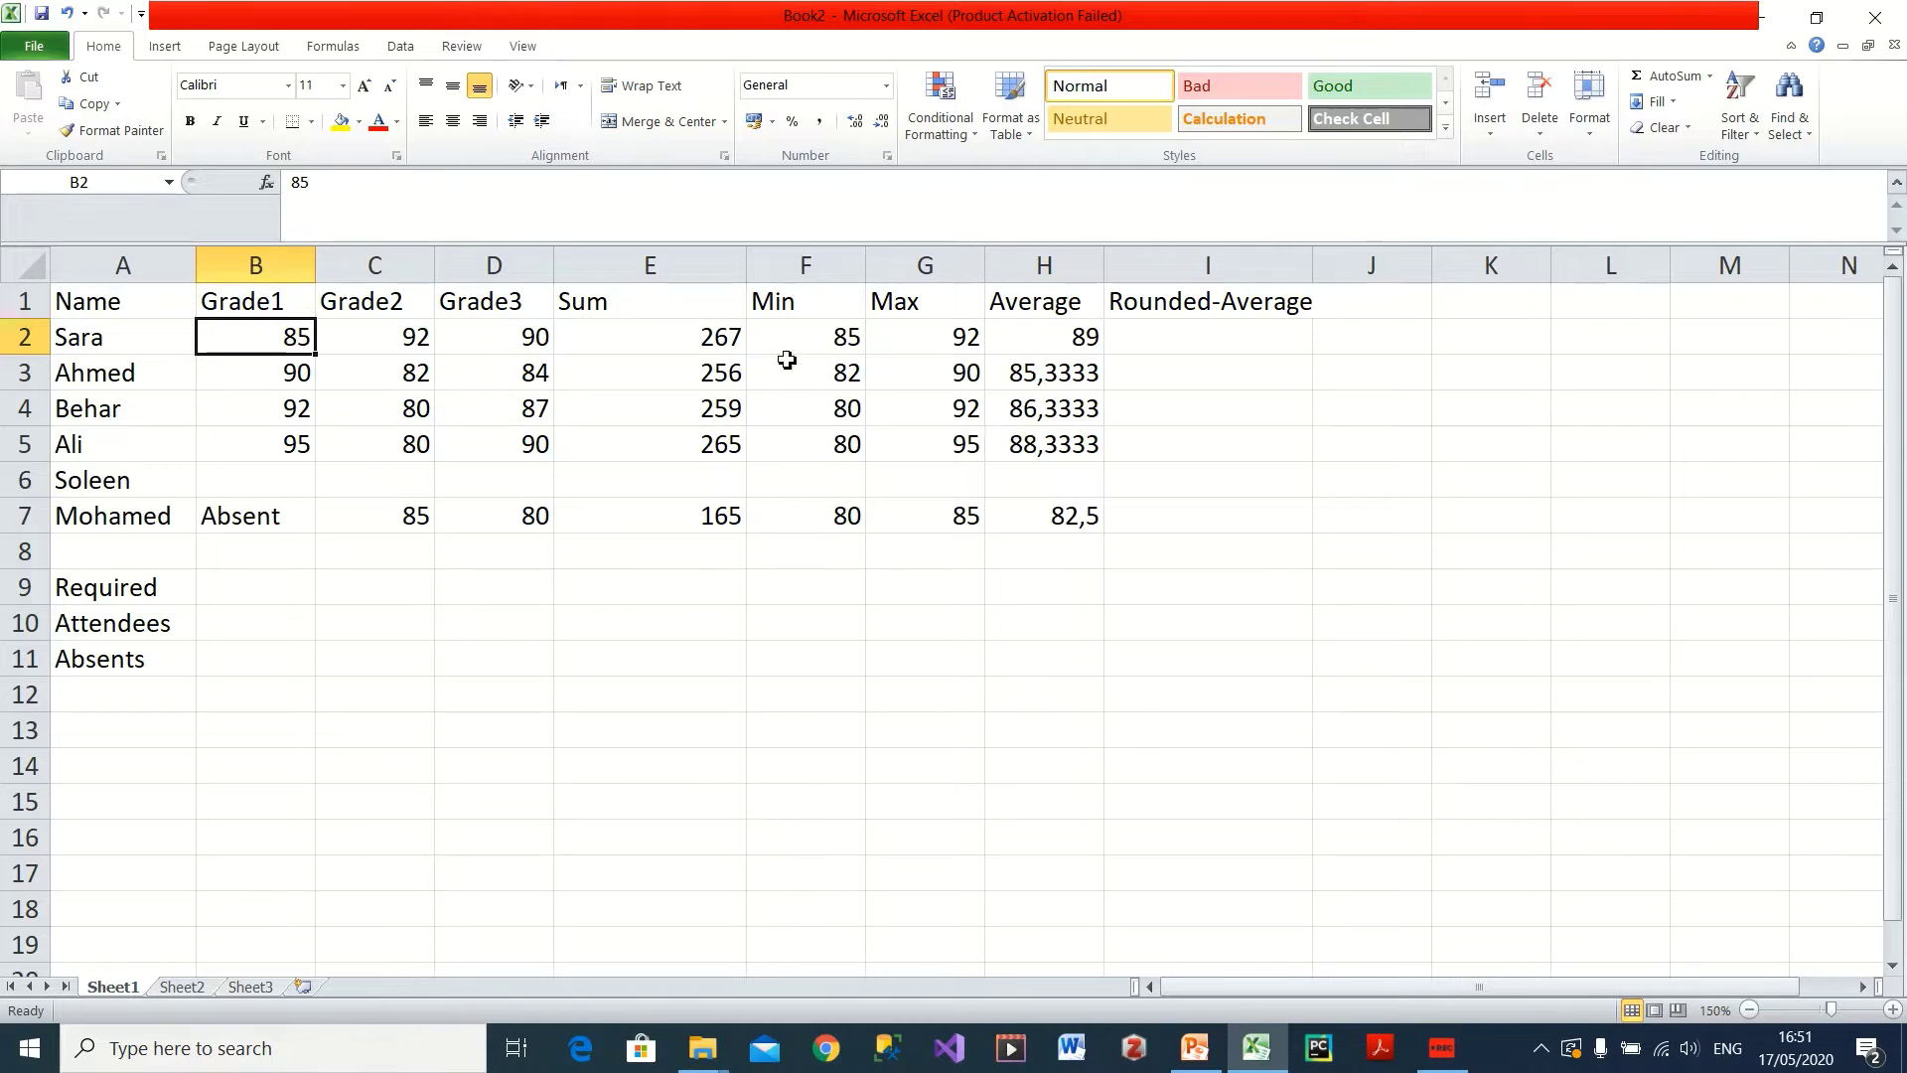
click(1043, 341)
drag(301, 187, 363, 196)
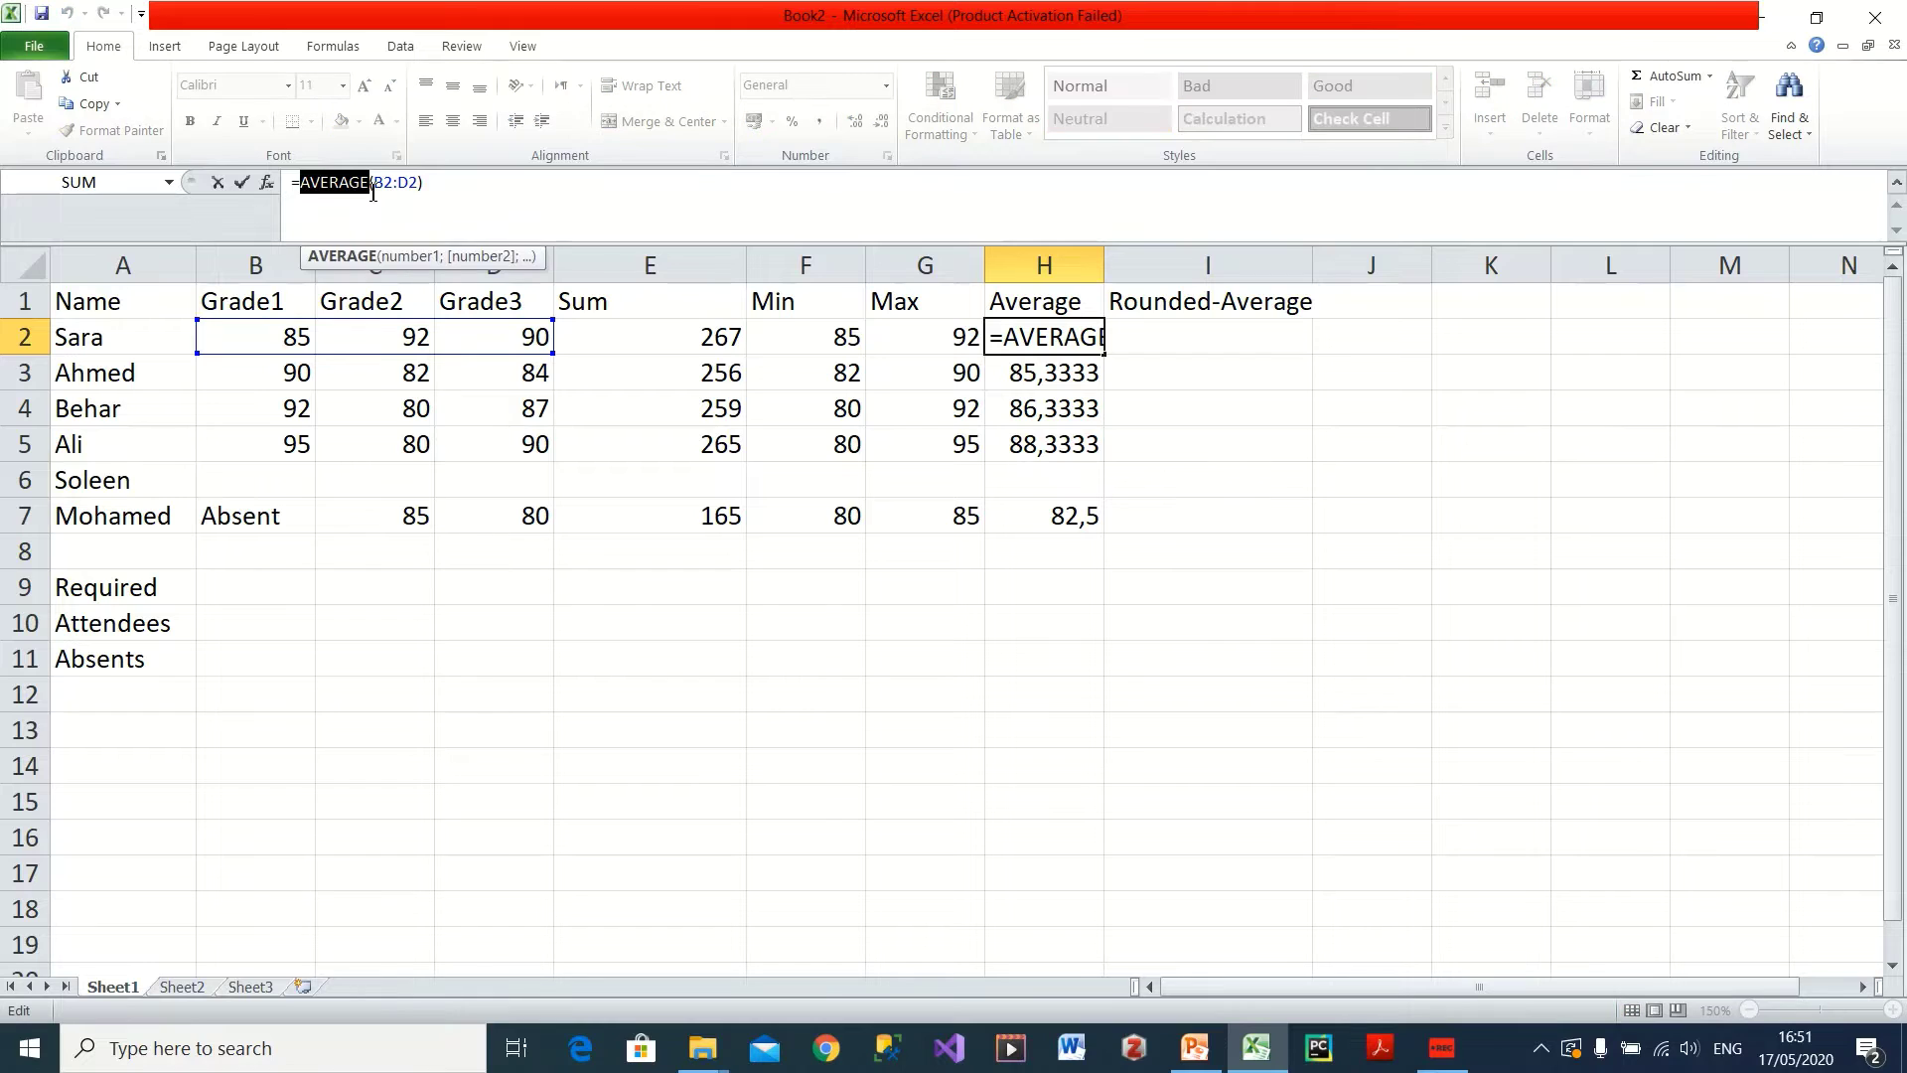
click(443, 188)
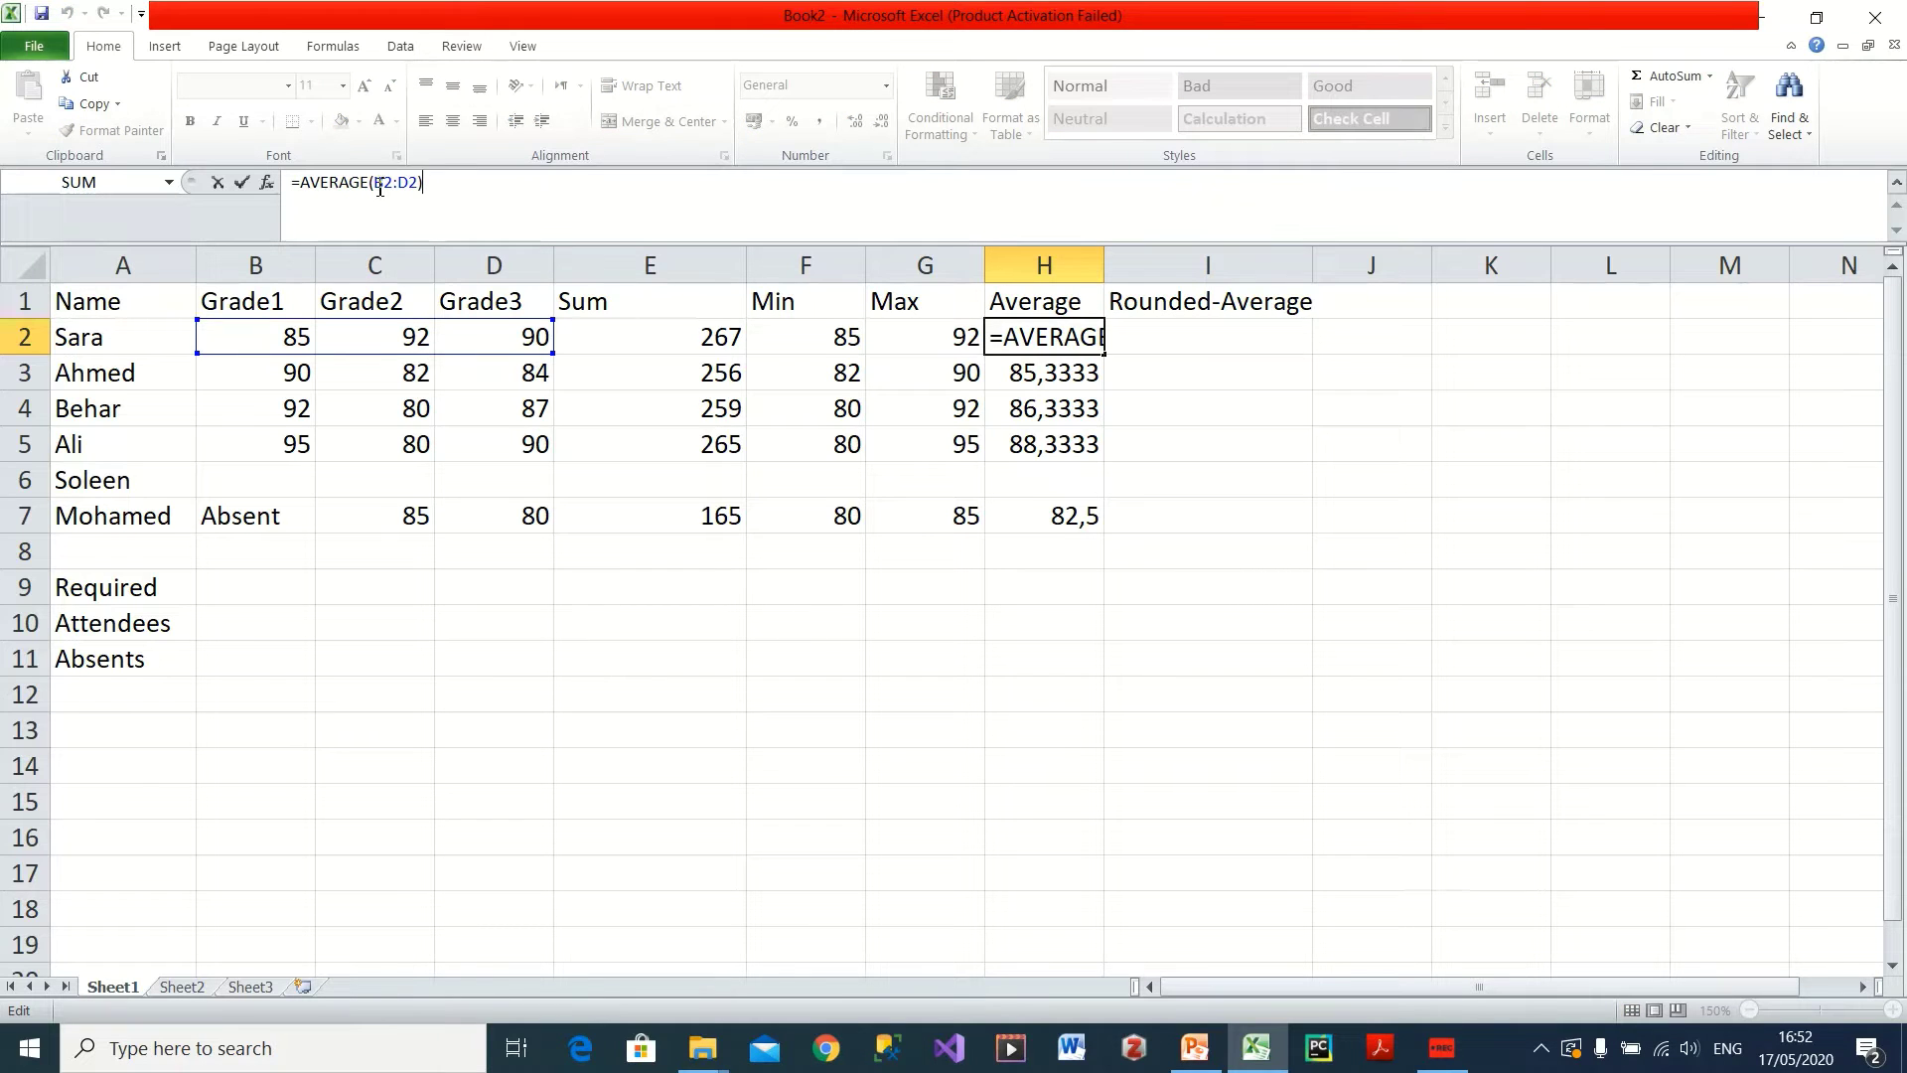
drag(378, 184, 434, 191)
click(486, 211)
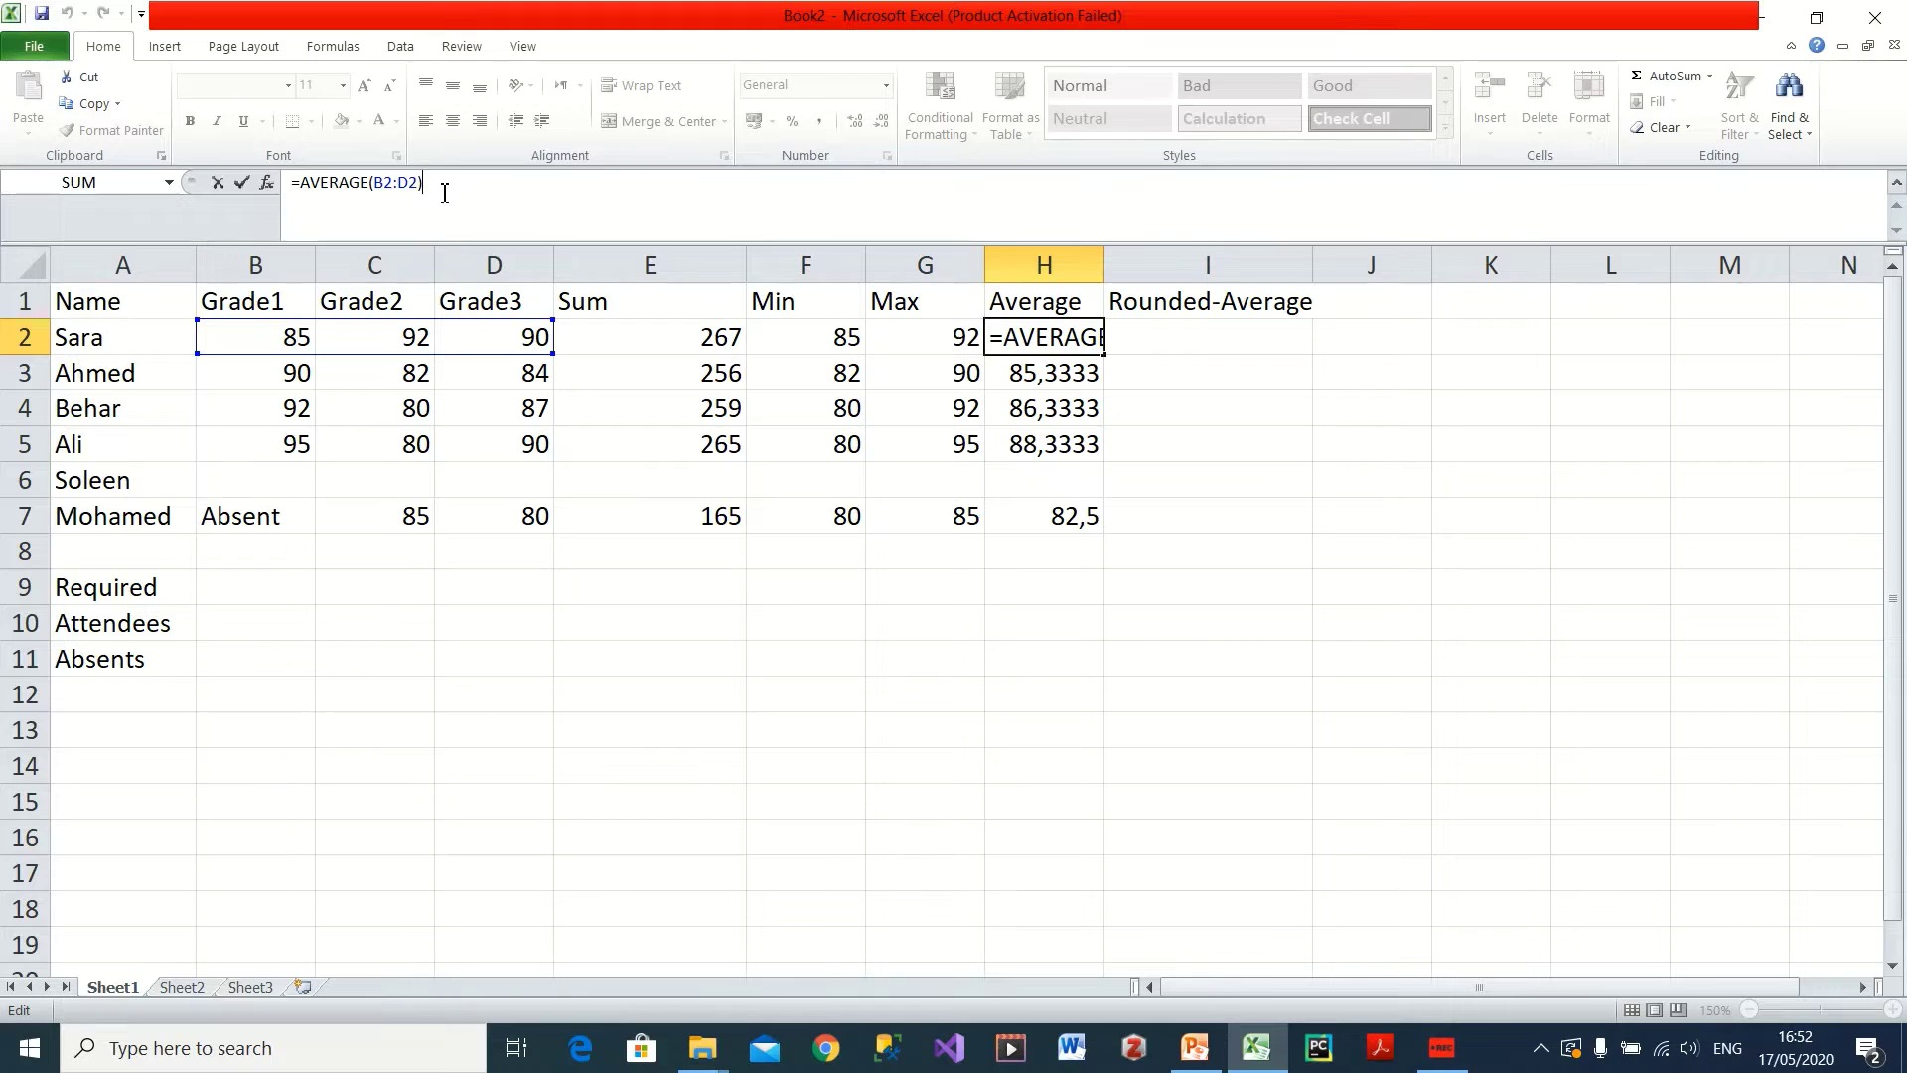
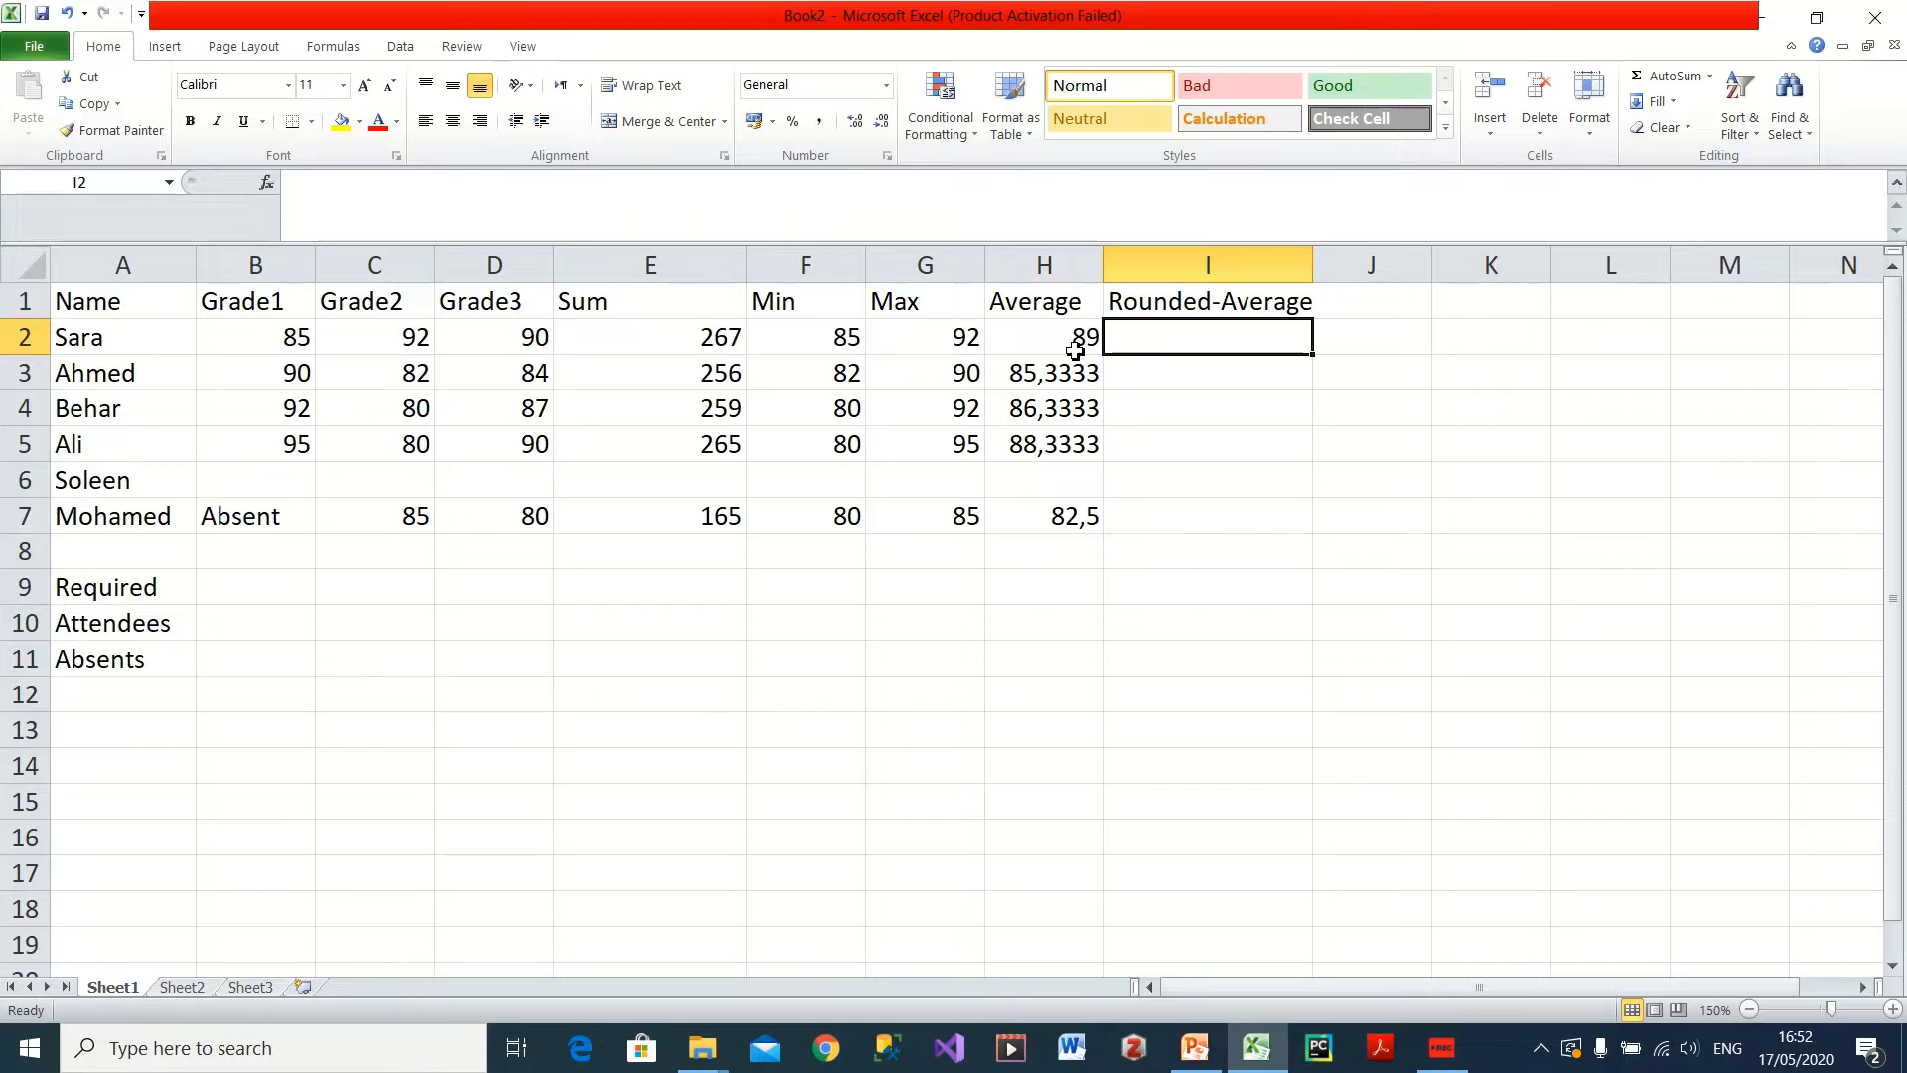
- Look through the averages in column H to see which ones have decimals that need rounding
click(1077, 337)
click(1074, 379)
click(1065, 438)
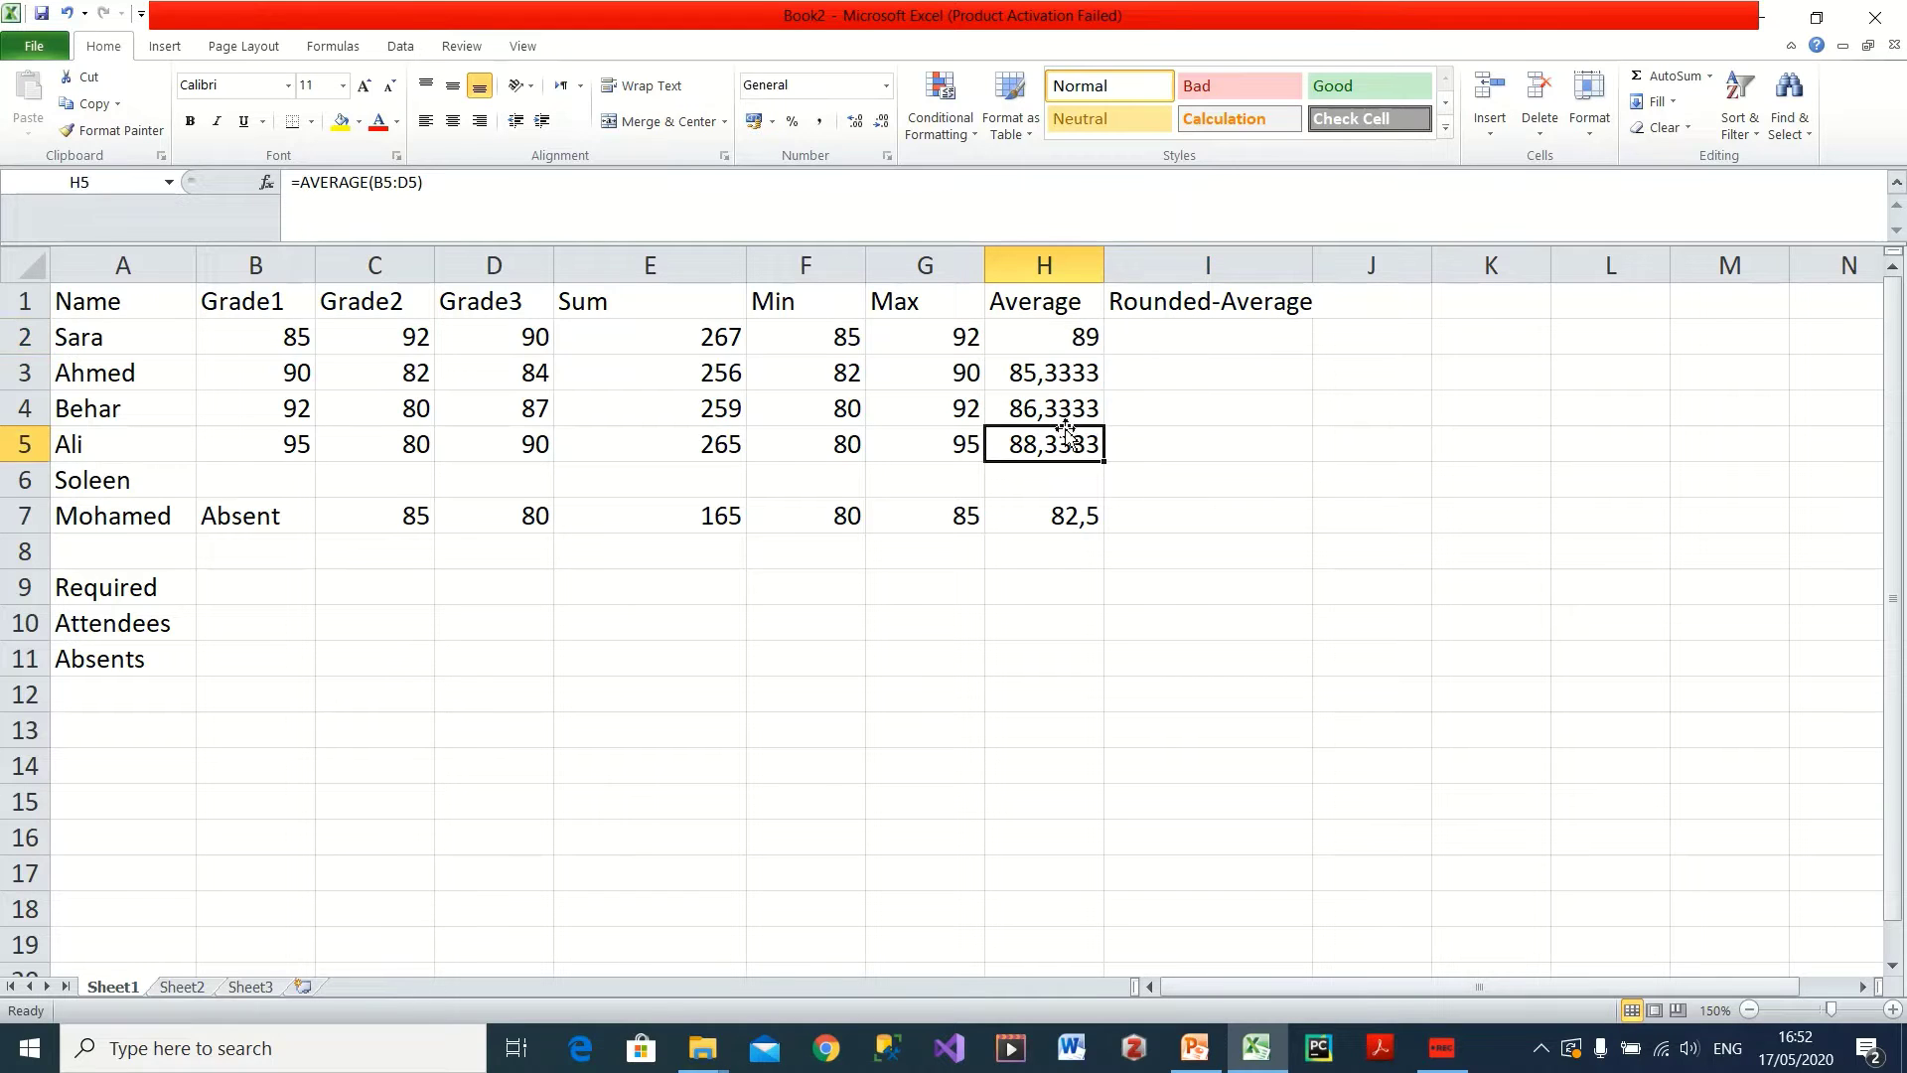
click(1065, 412)
click(1058, 508)
click(1061, 409)
click(1059, 378)
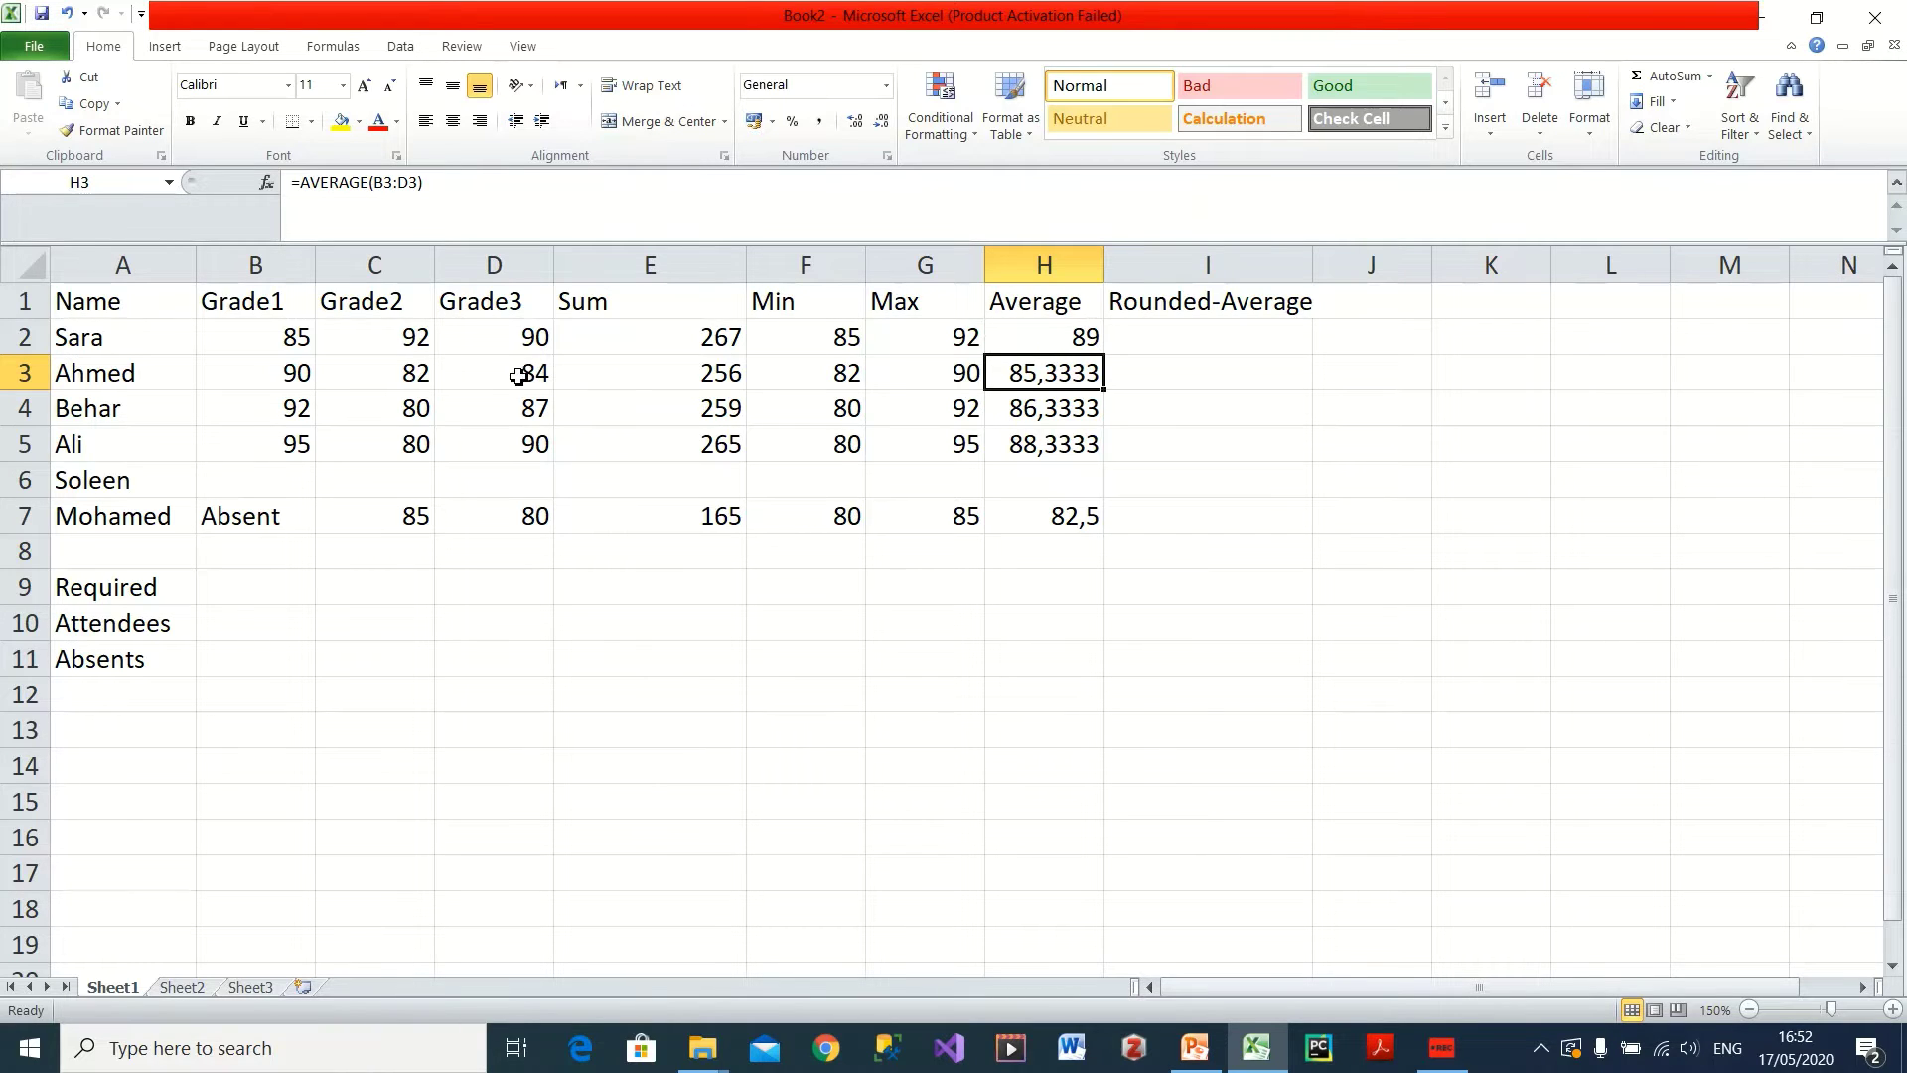
- Set the Grade2 value in cell C3 to 82,5
click(418, 374)
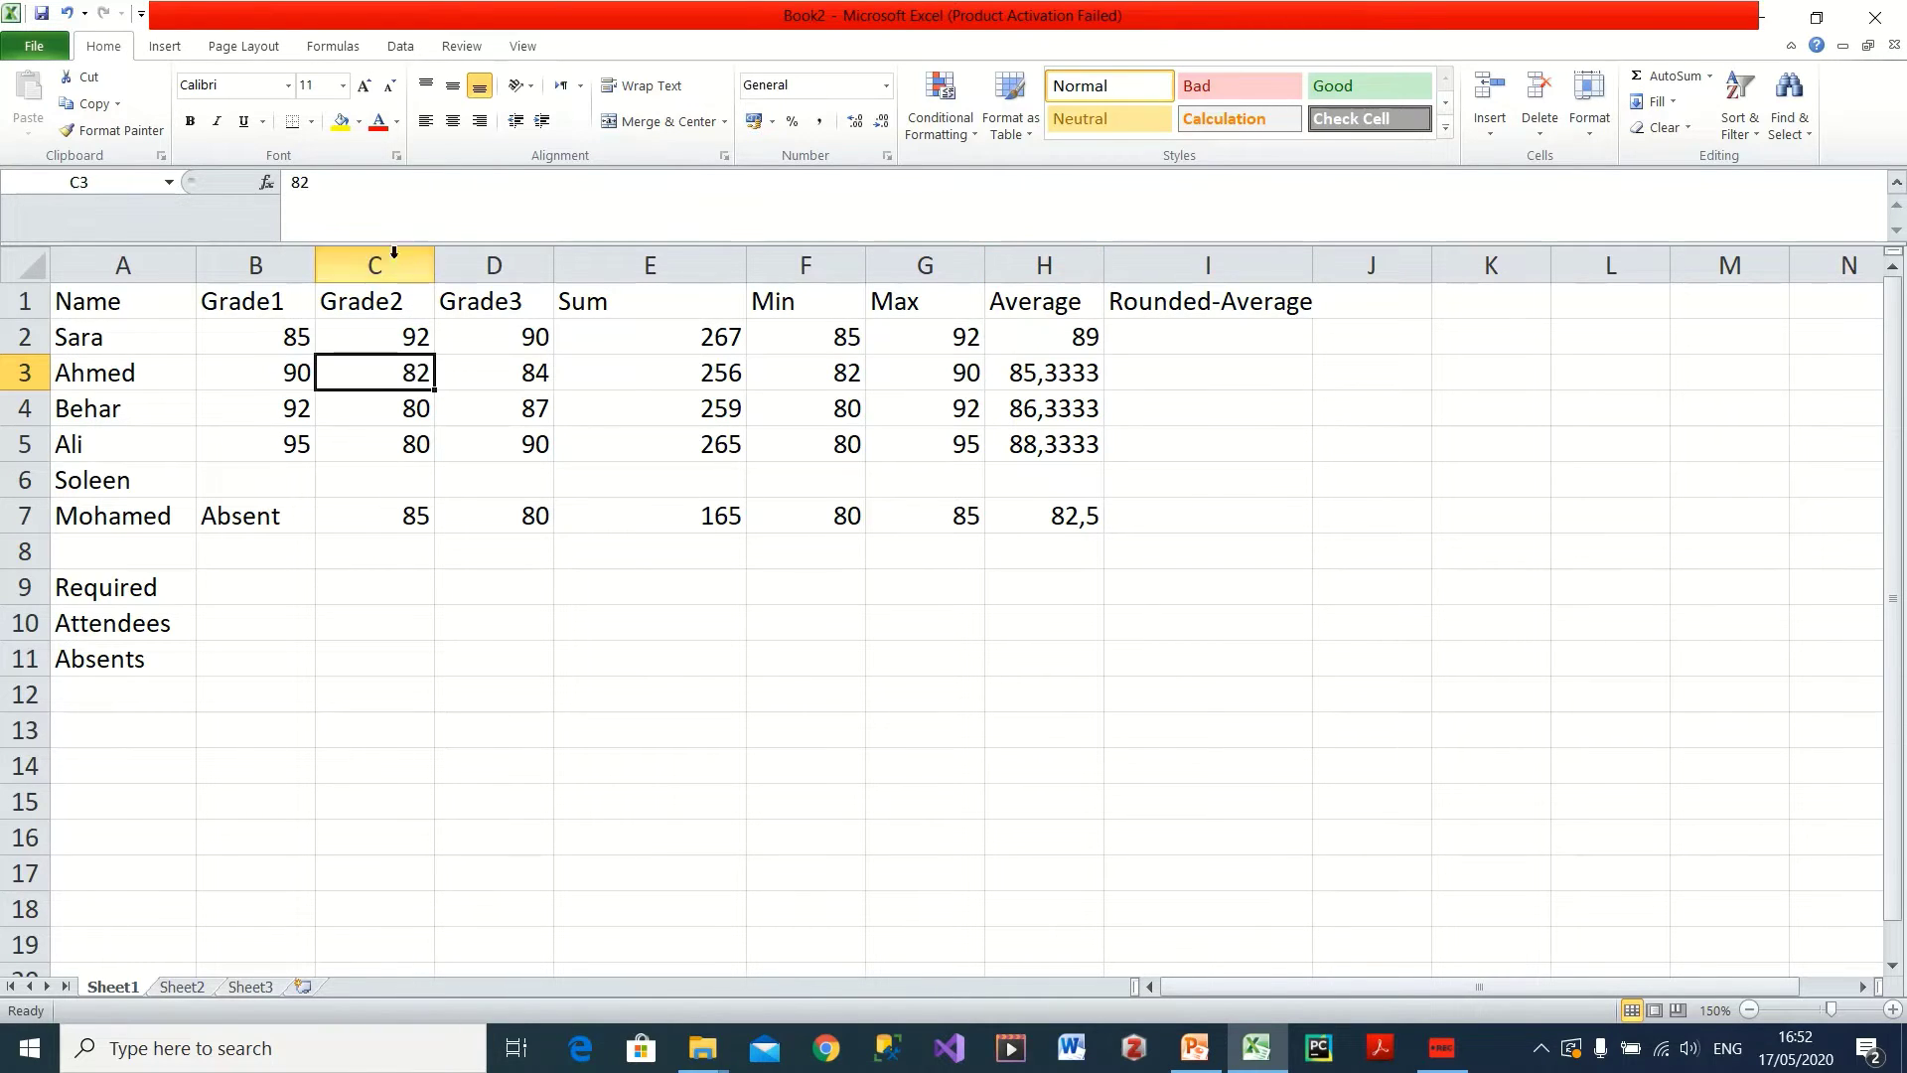
click(371, 192)
text(,5)
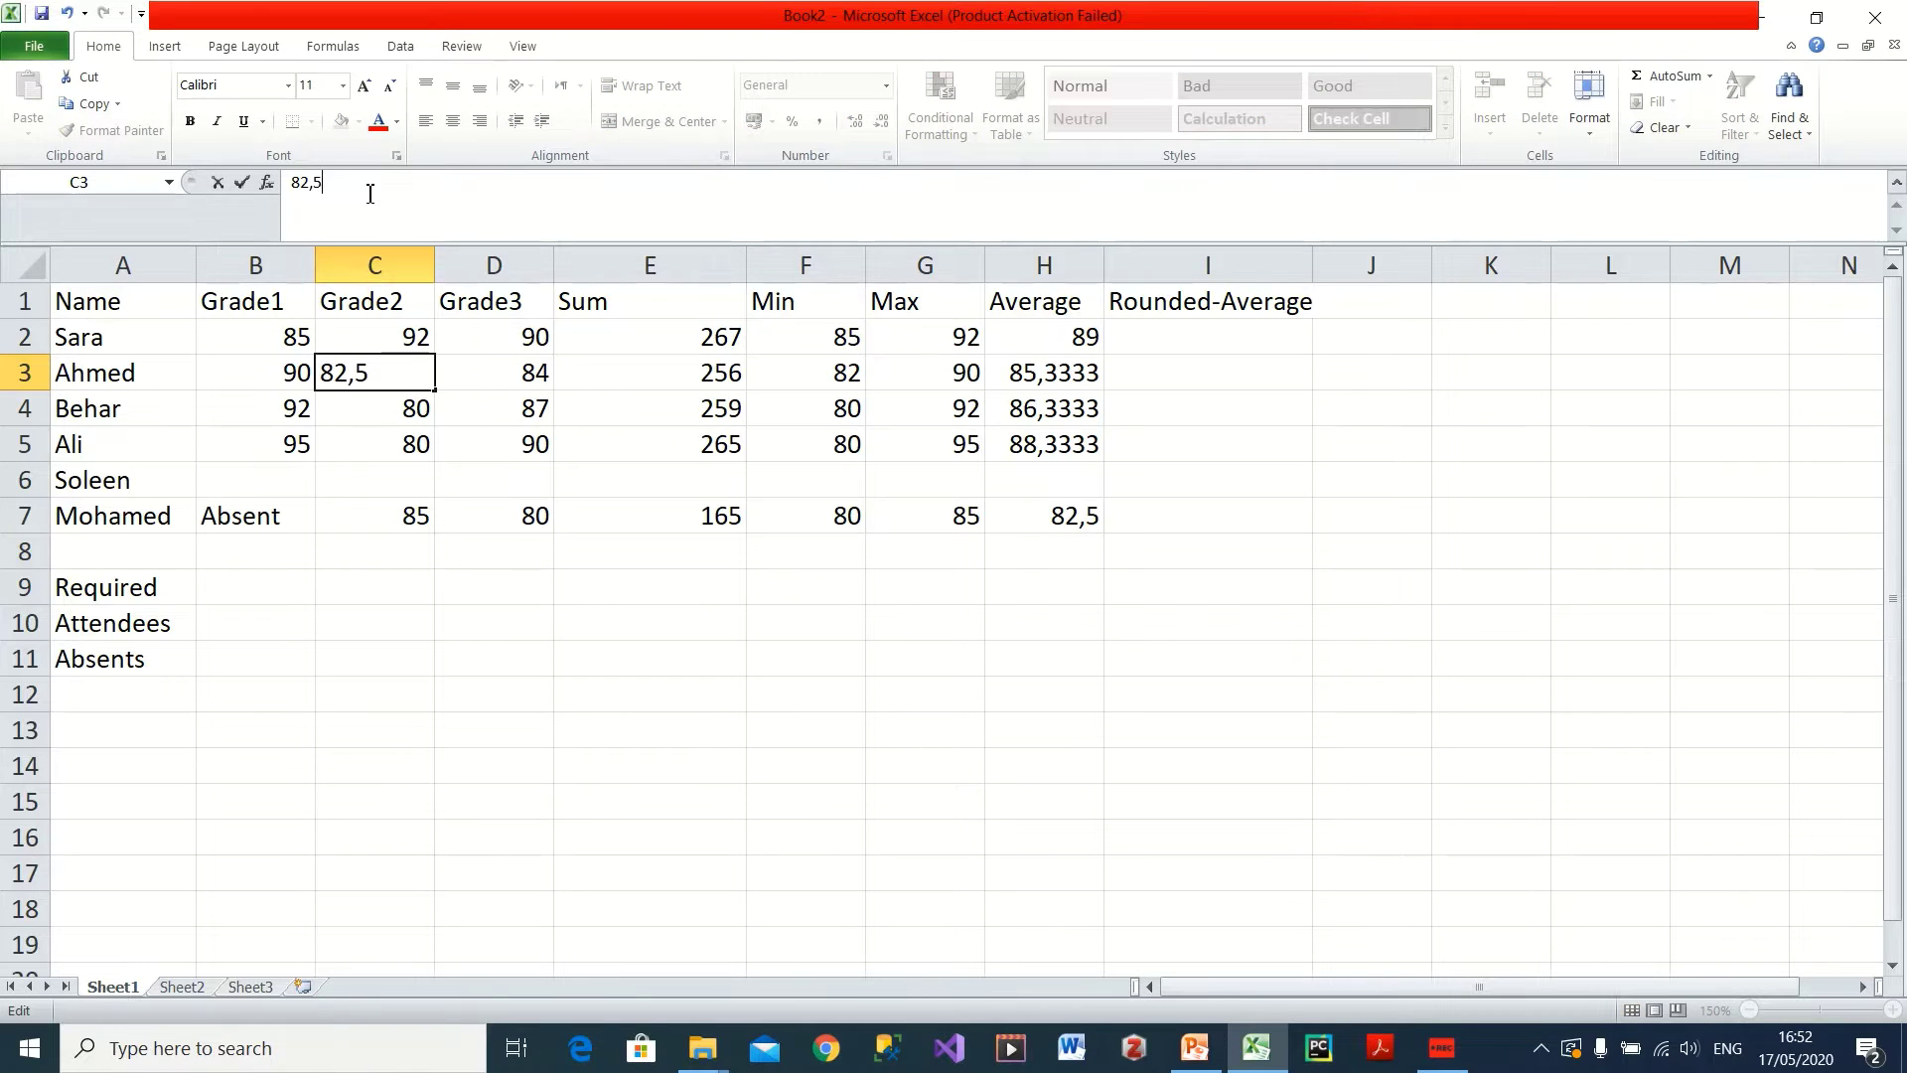
key(Return)
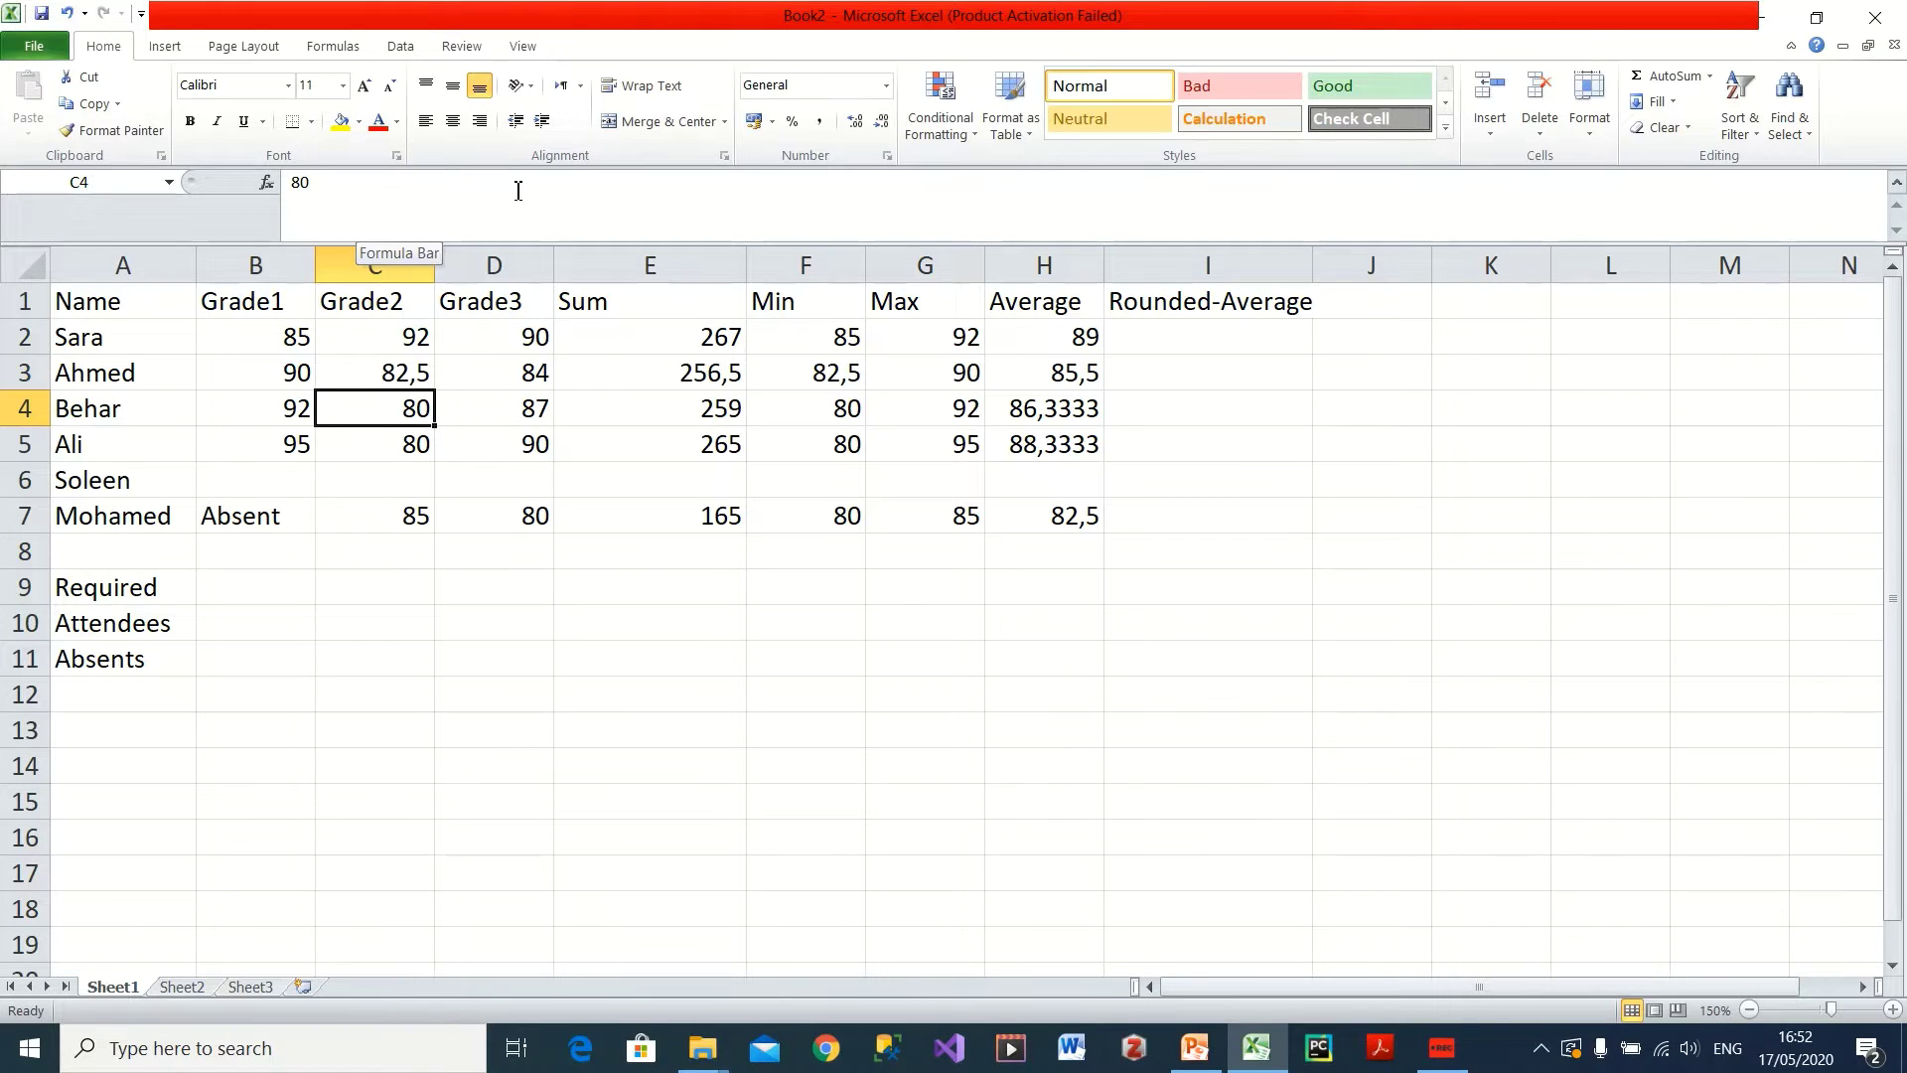
- Set the Grade2 value in cell C3 to 82,4 and check the average in H3
click(409, 374)
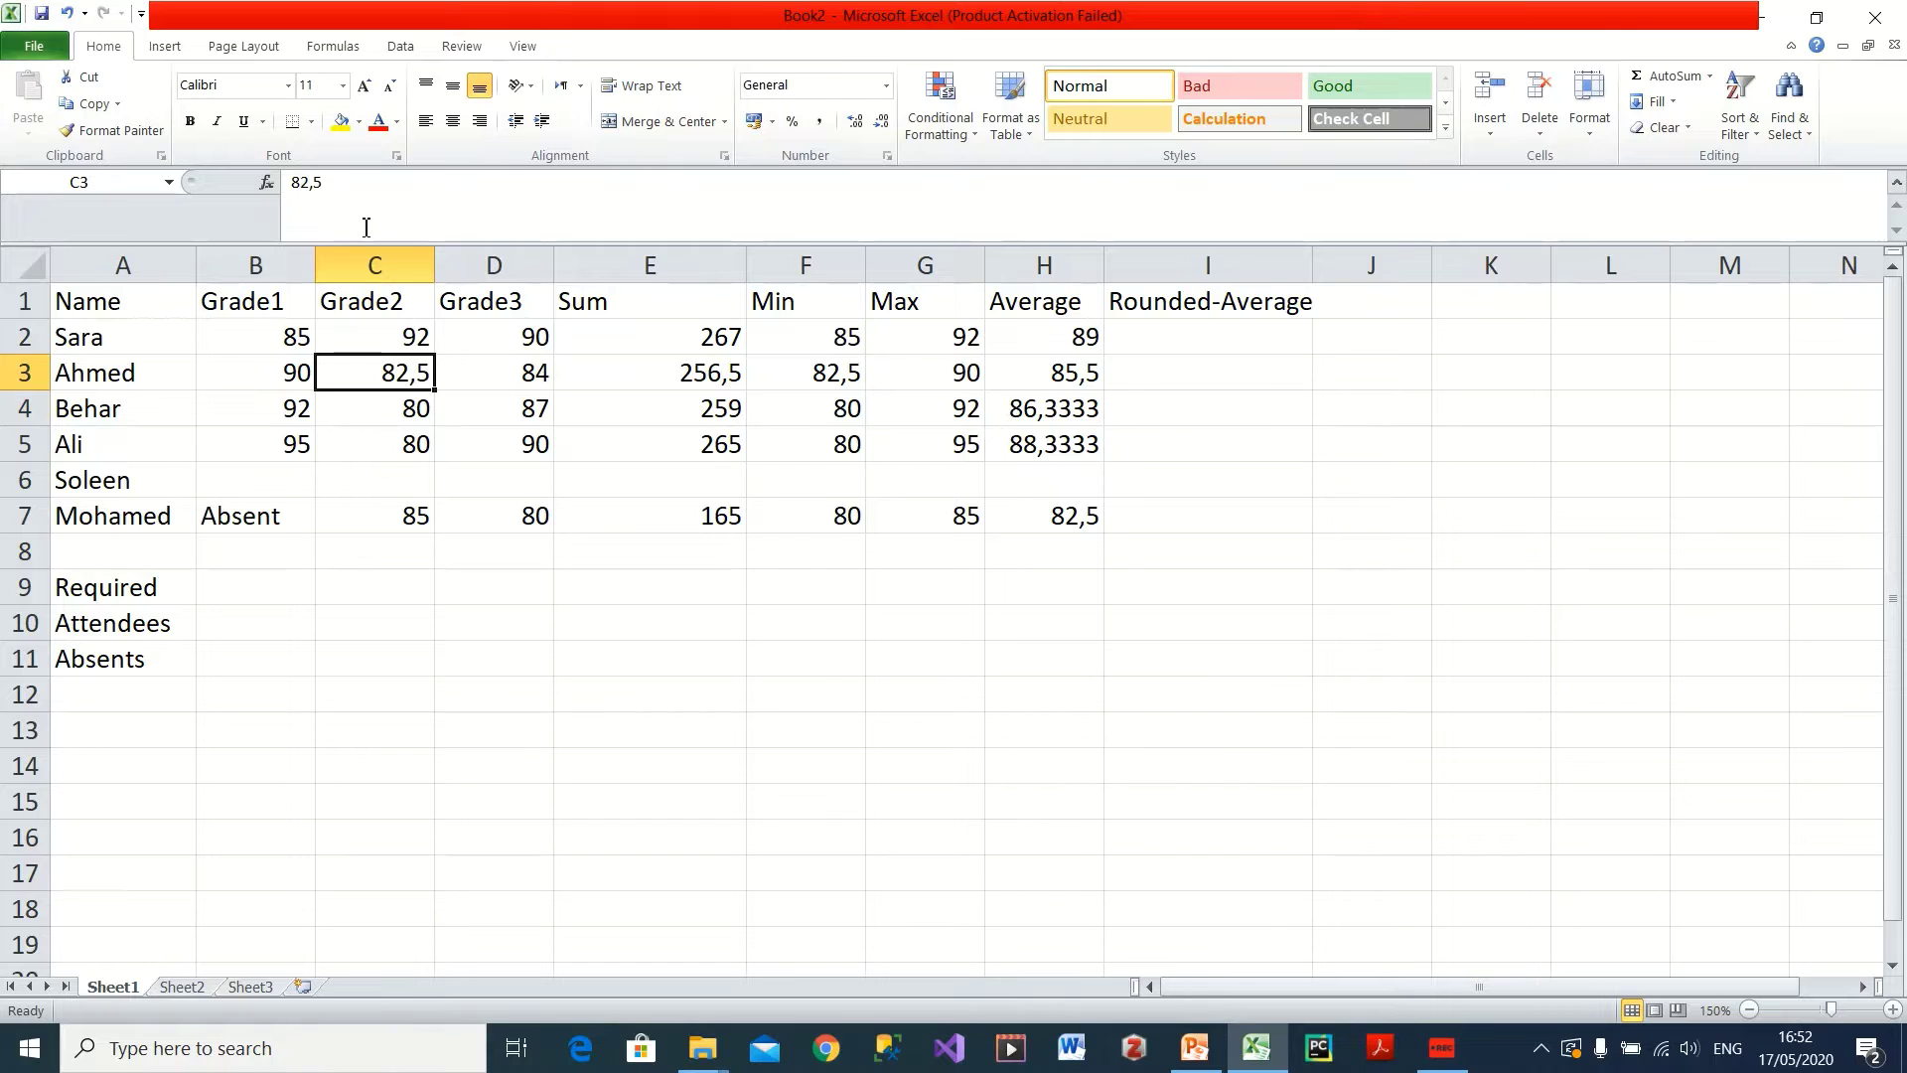
click(346, 183)
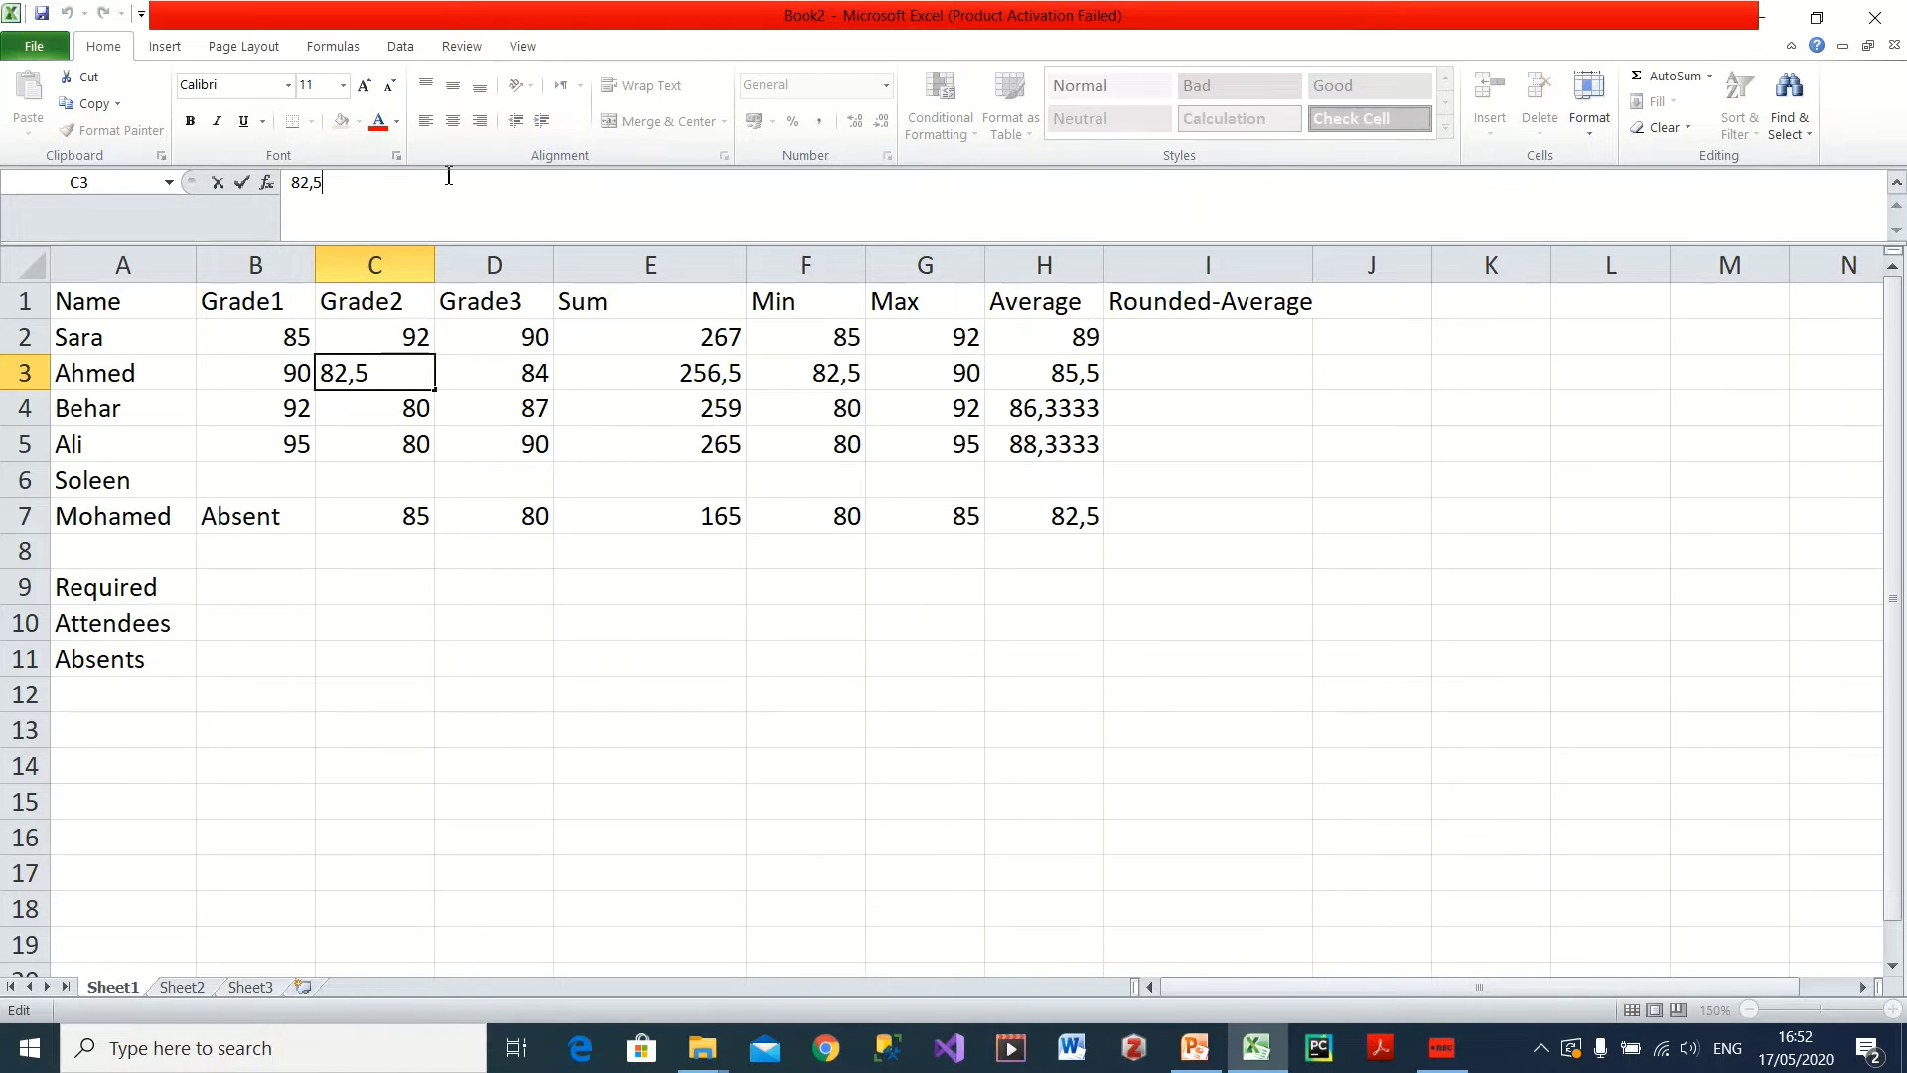
key(BackSpace)
text(4)
key(Return)
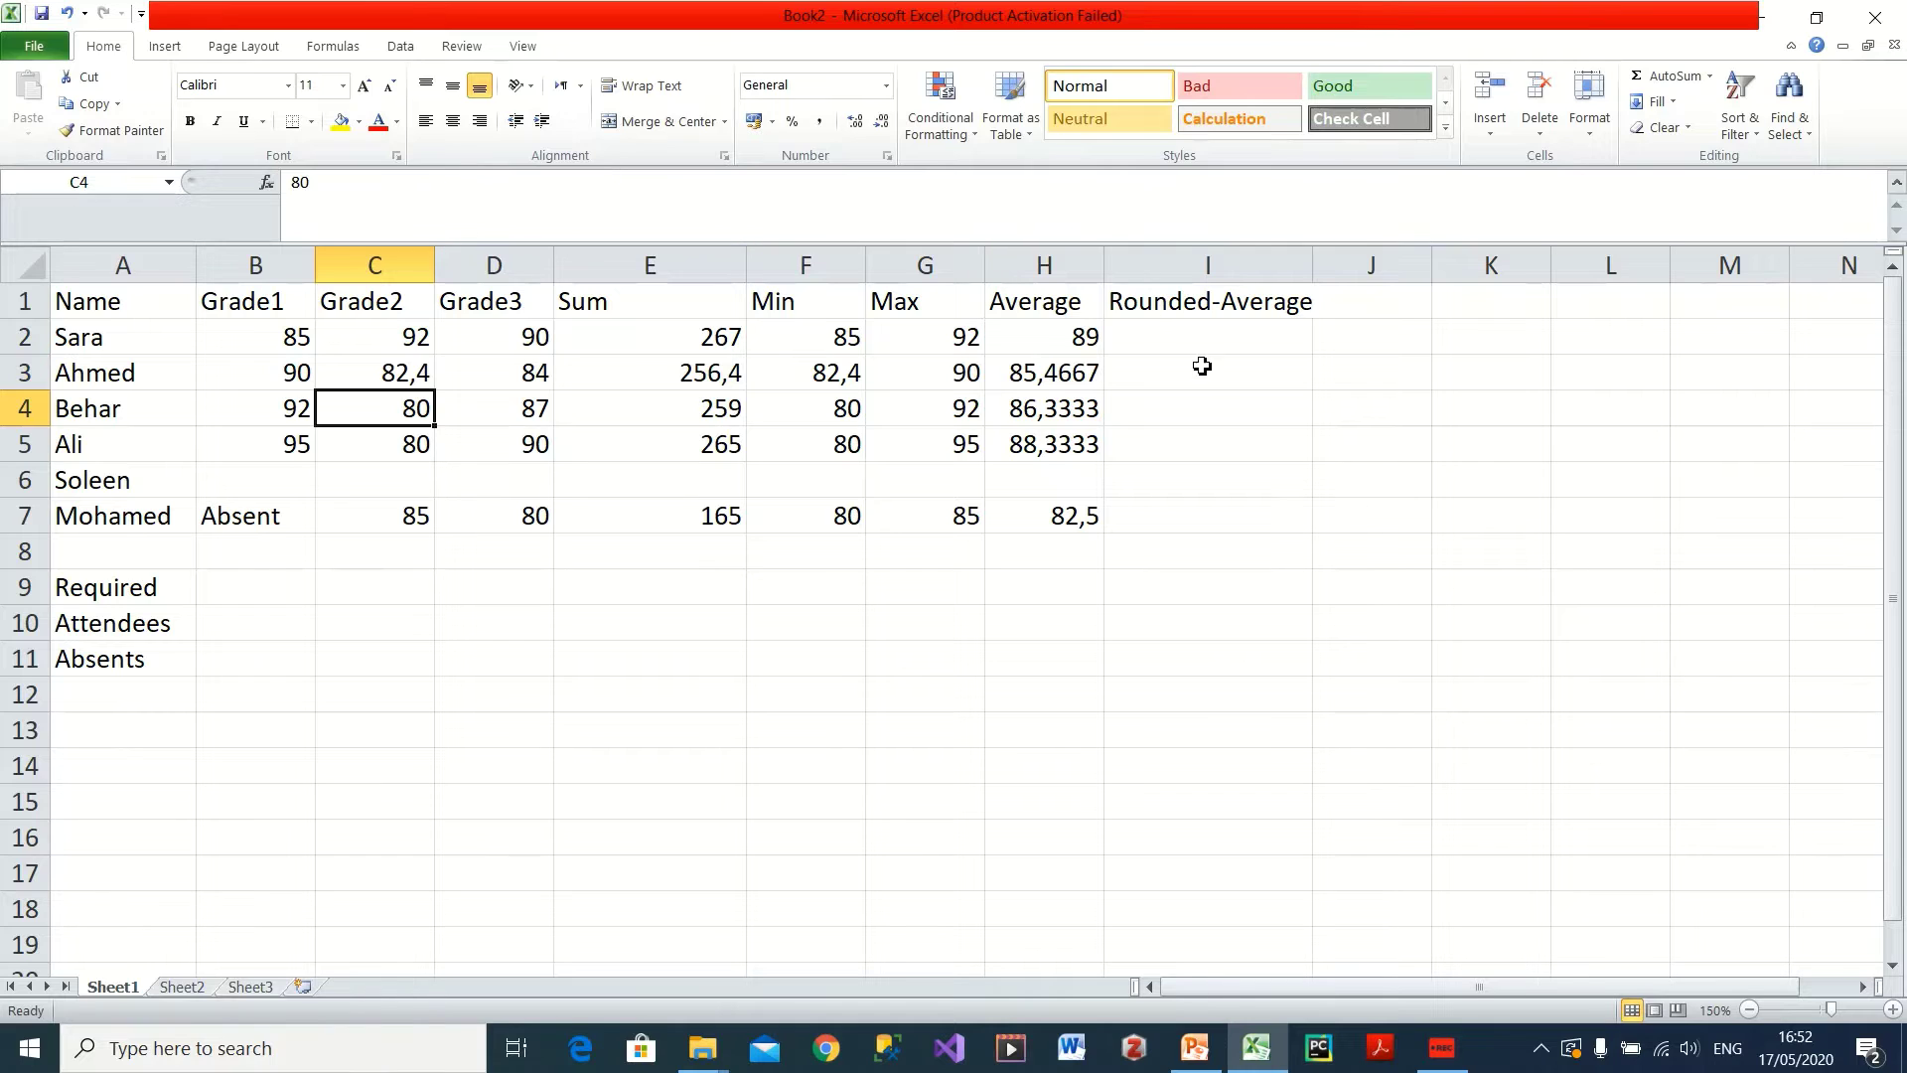
click(1078, 375)
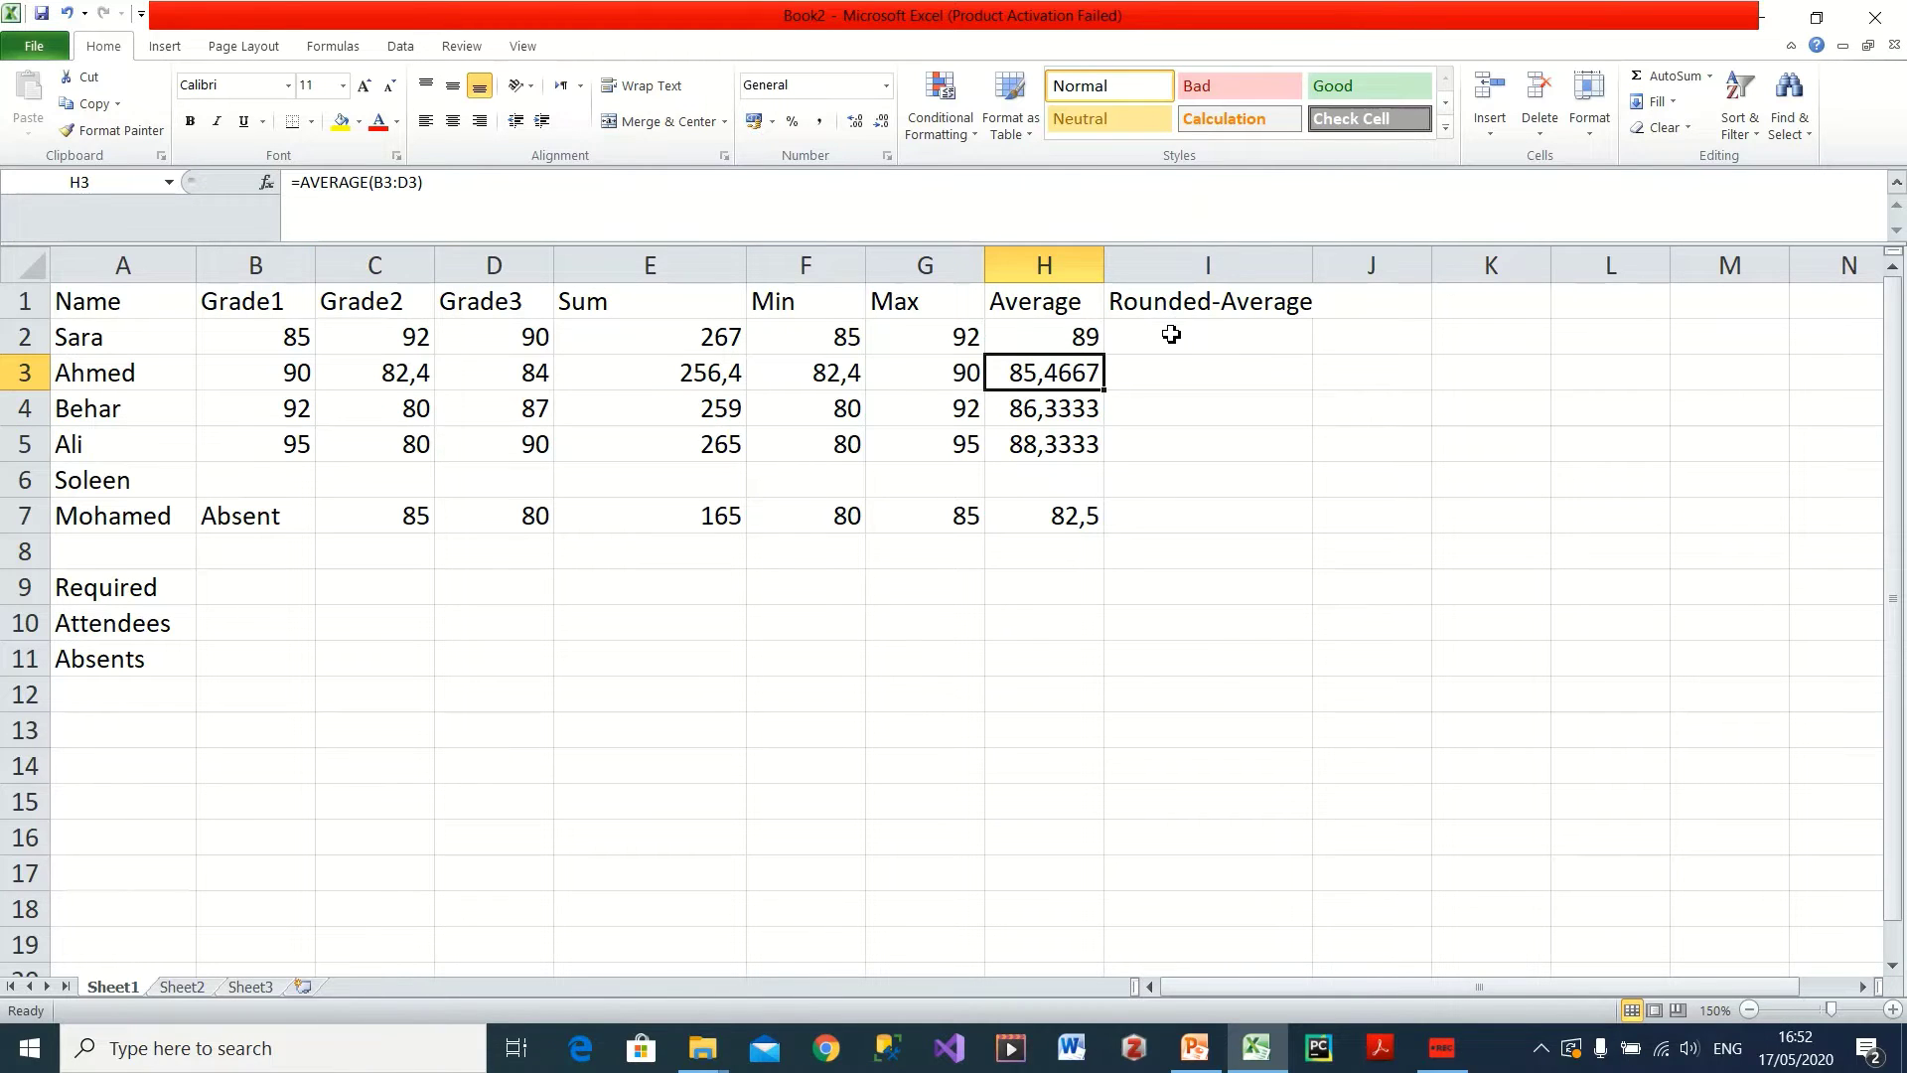
click(1174, 336)
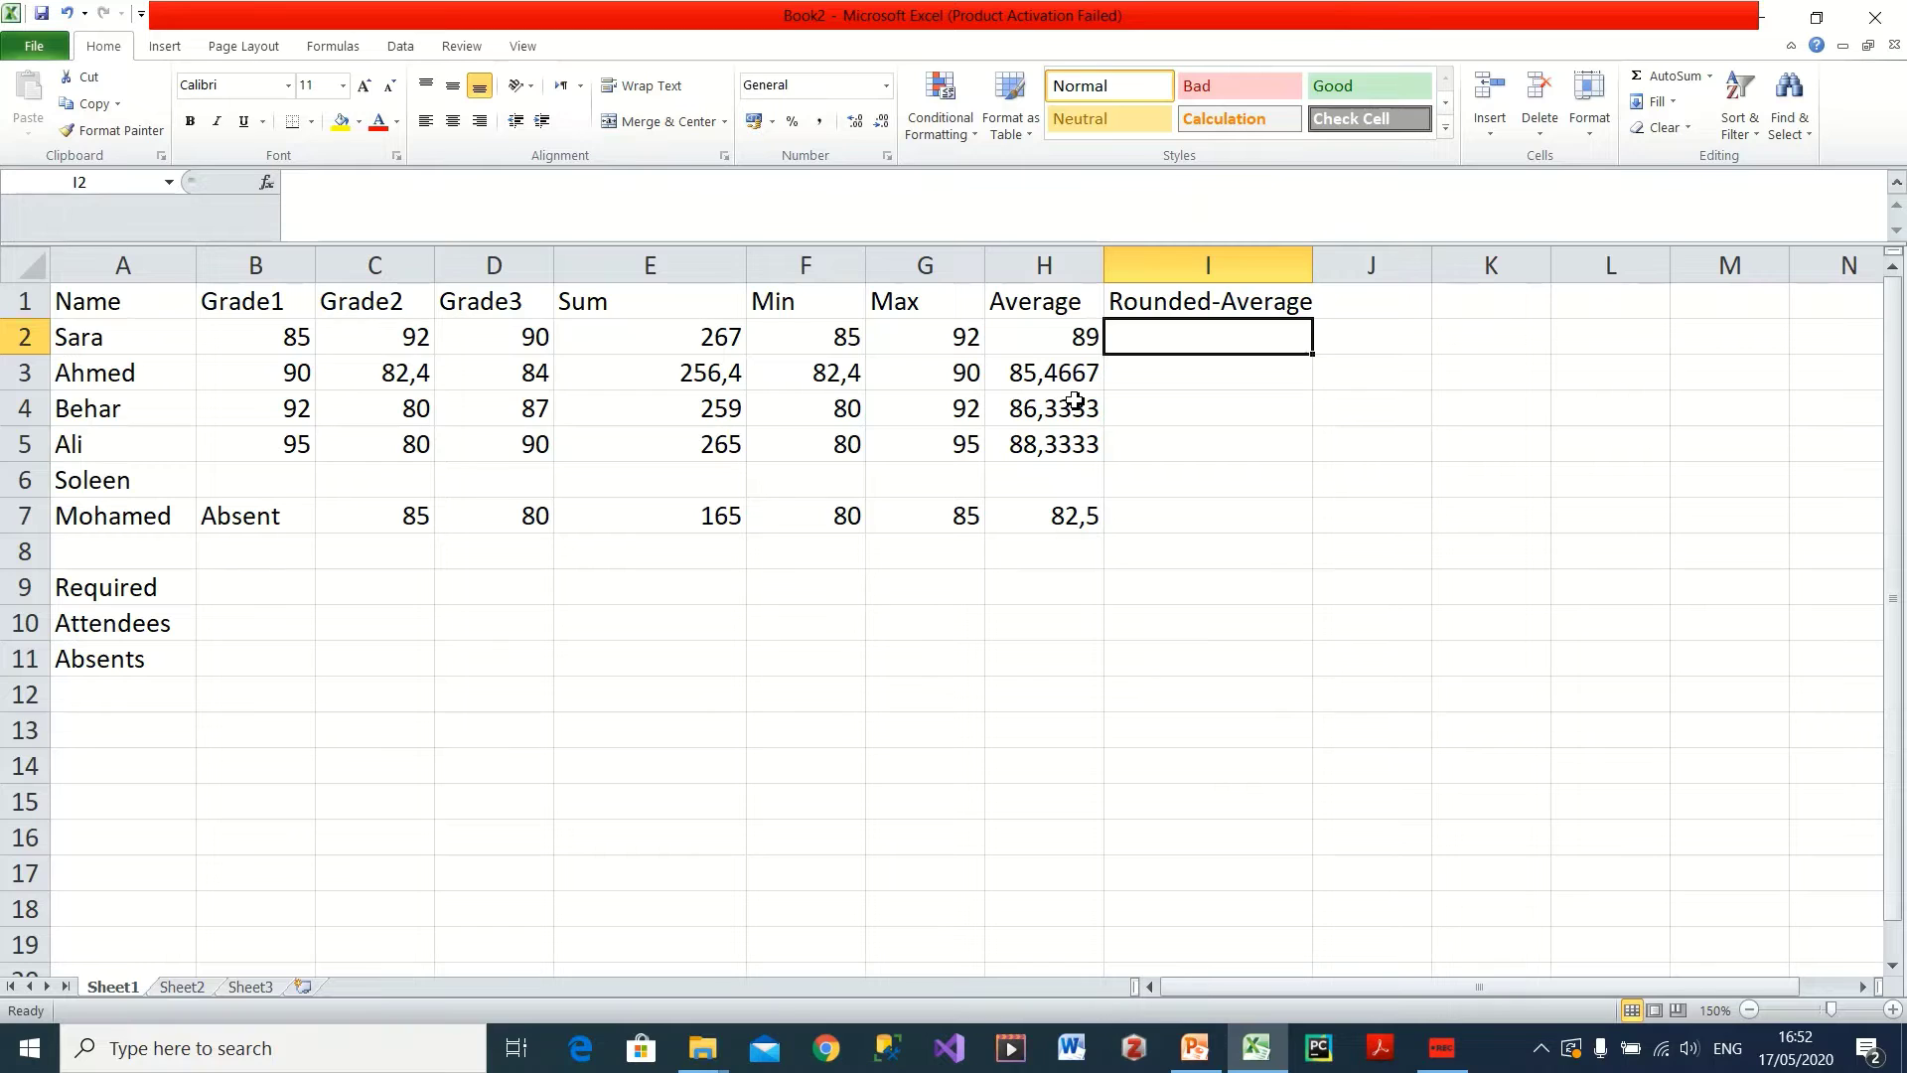
- Set the Grade2 value in cell C4 to 81 and review the averages in H2 through H7
click(422, 412)
click(337, 188)
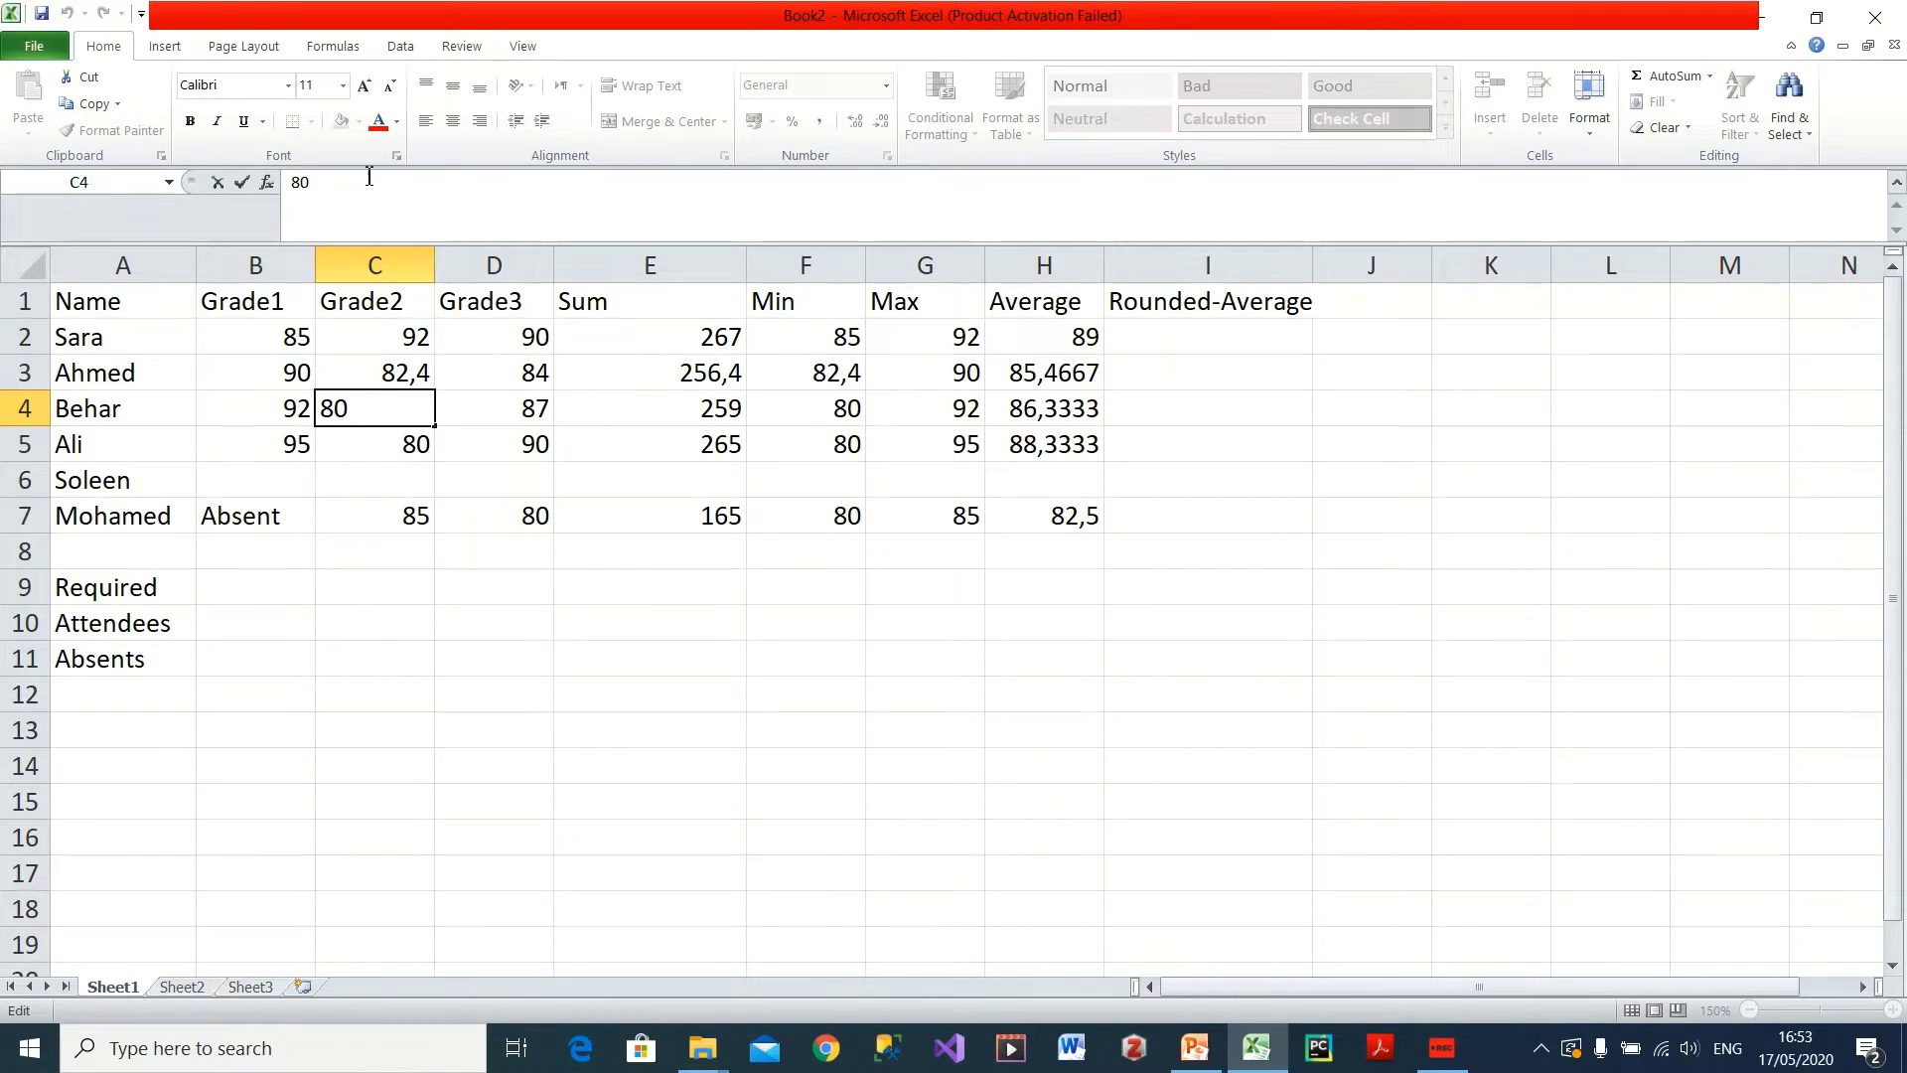
key(BackSpace)
text(1)
key(Return)
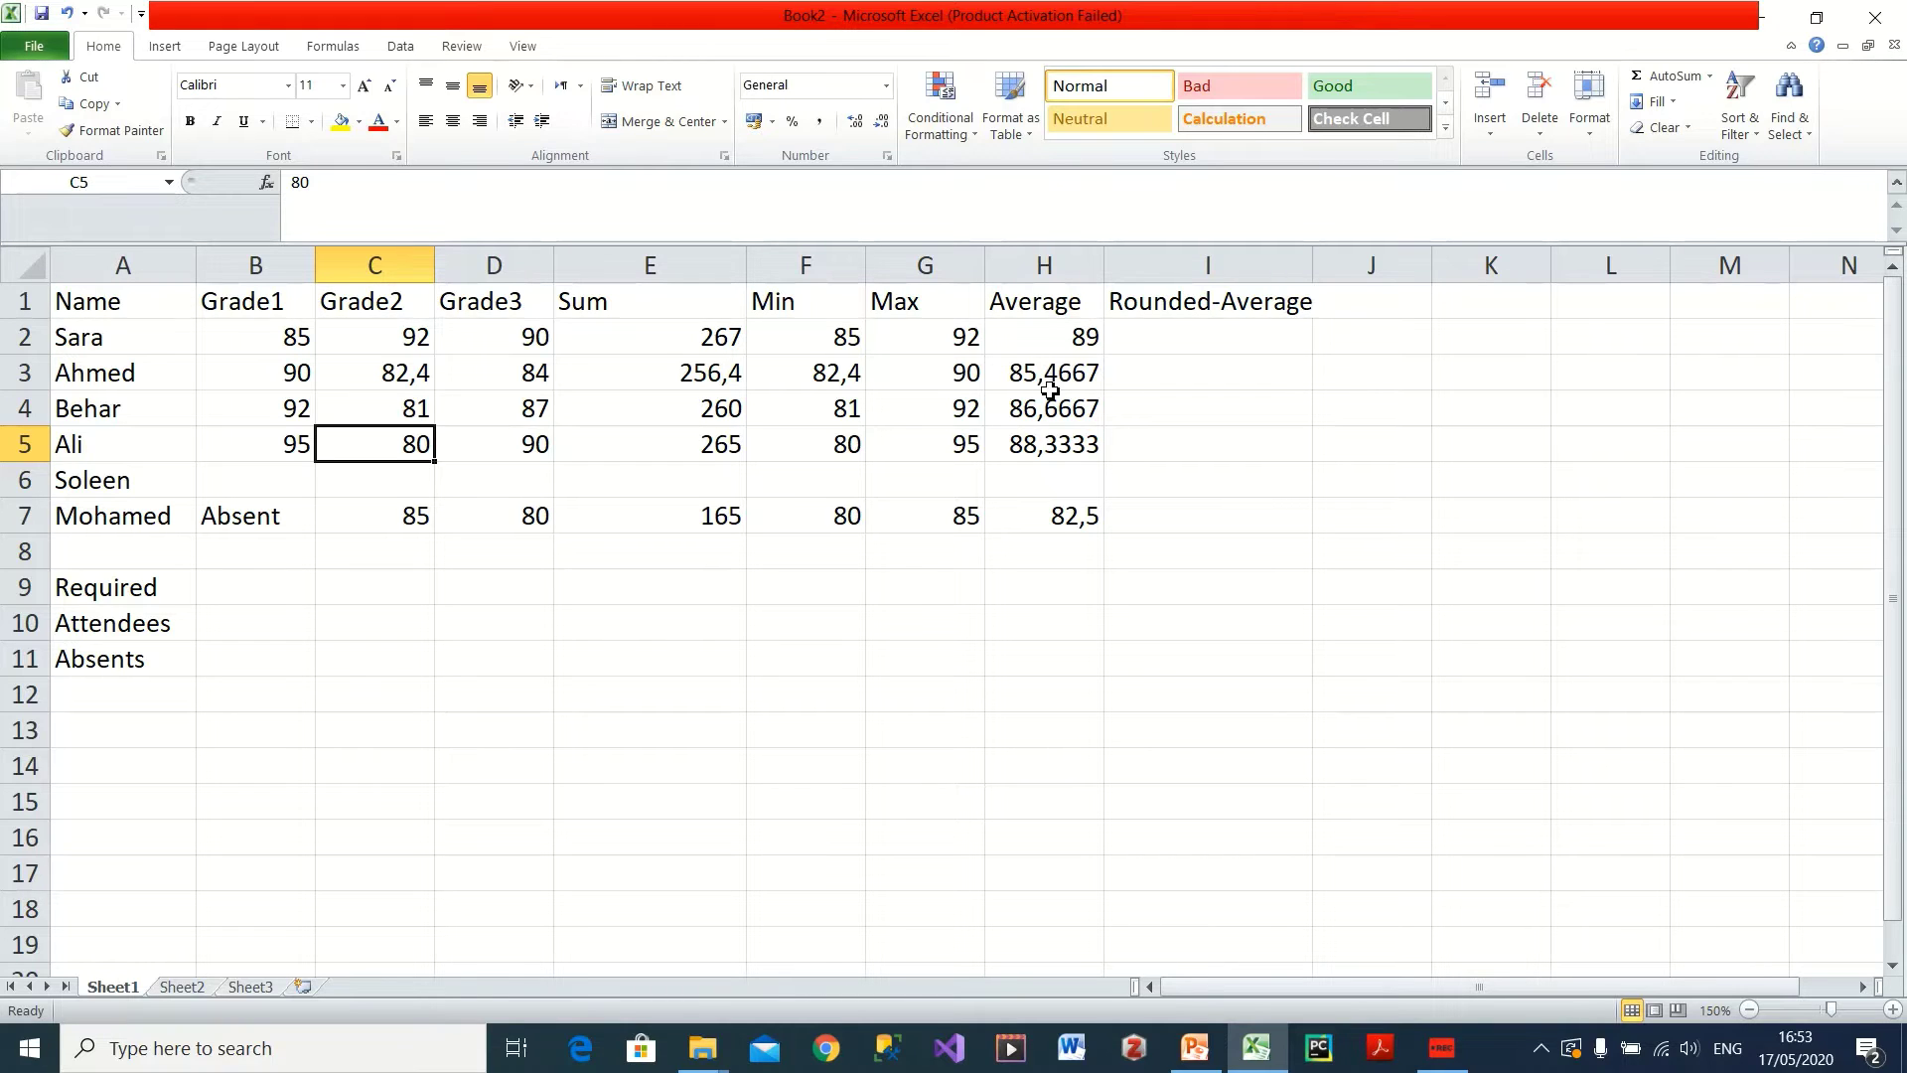
click(1074, 338)
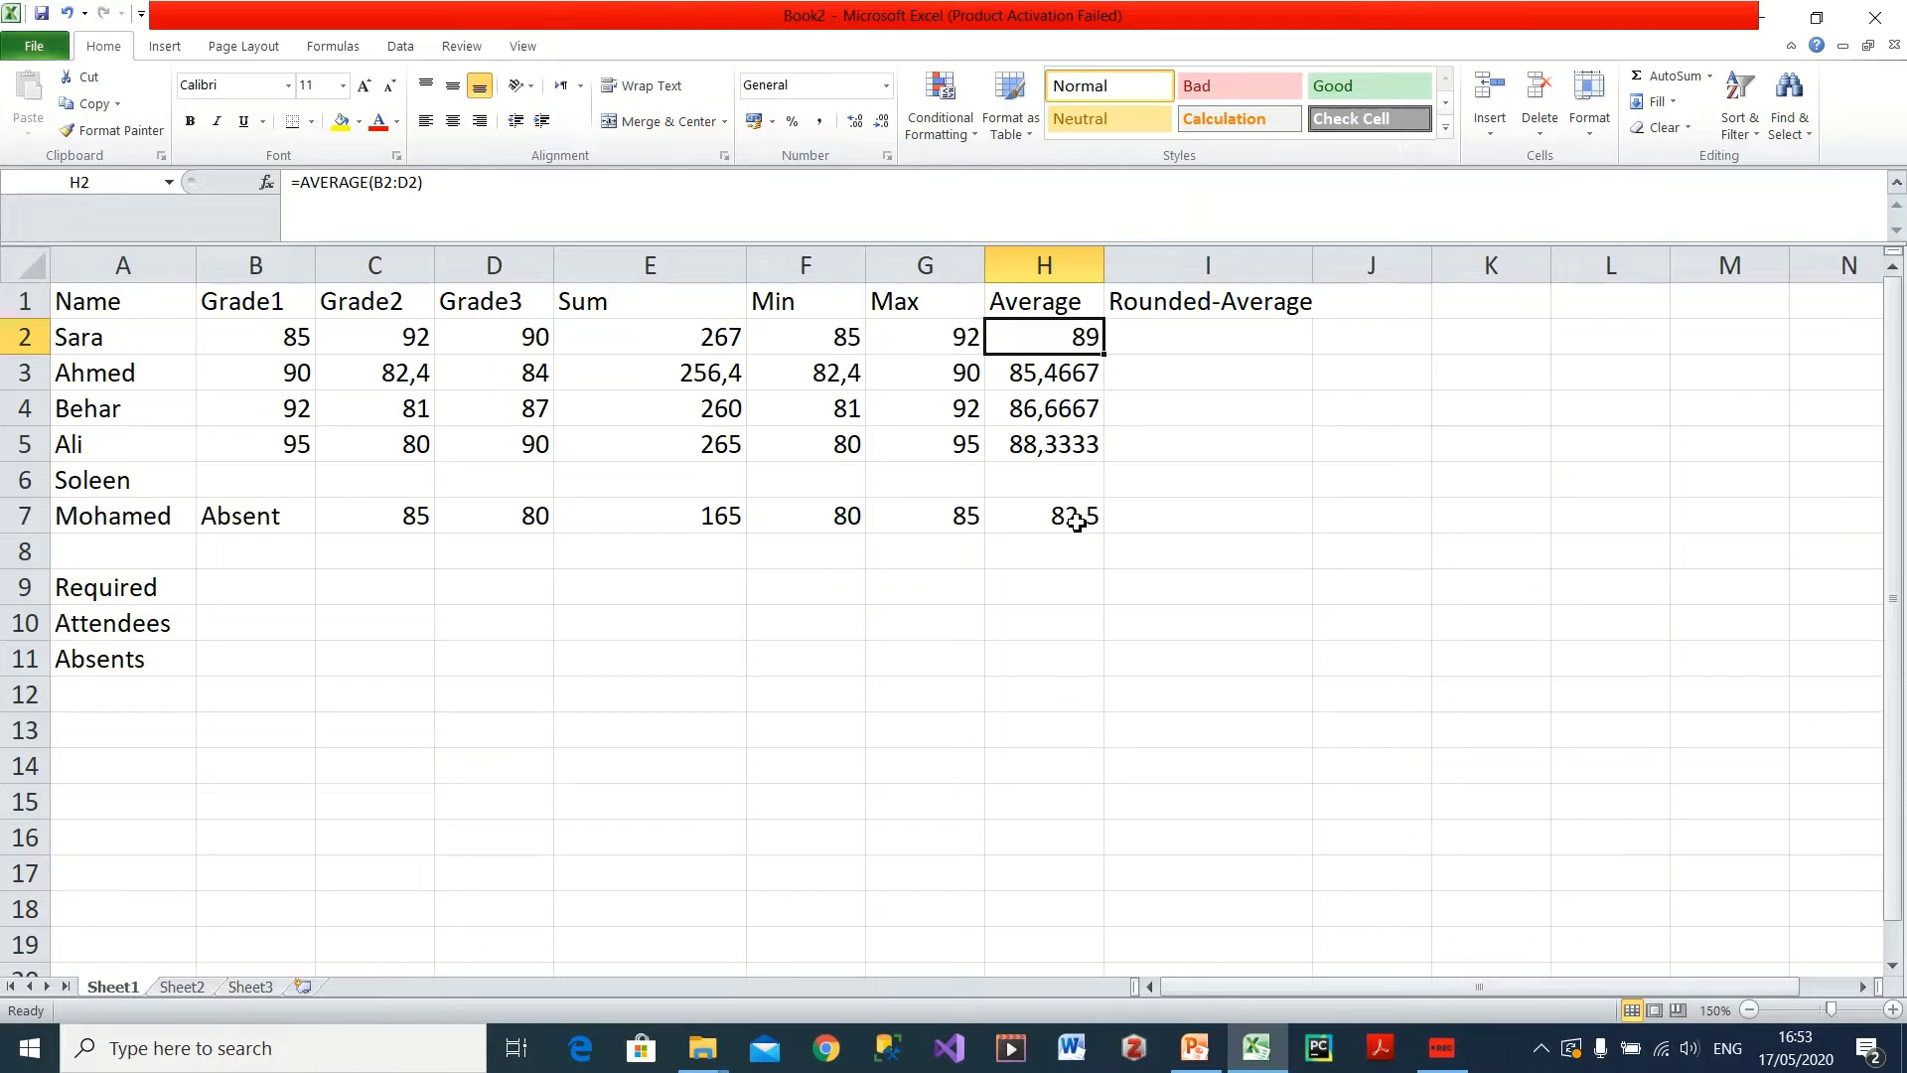
drag(1065, 370, 1048, 500)
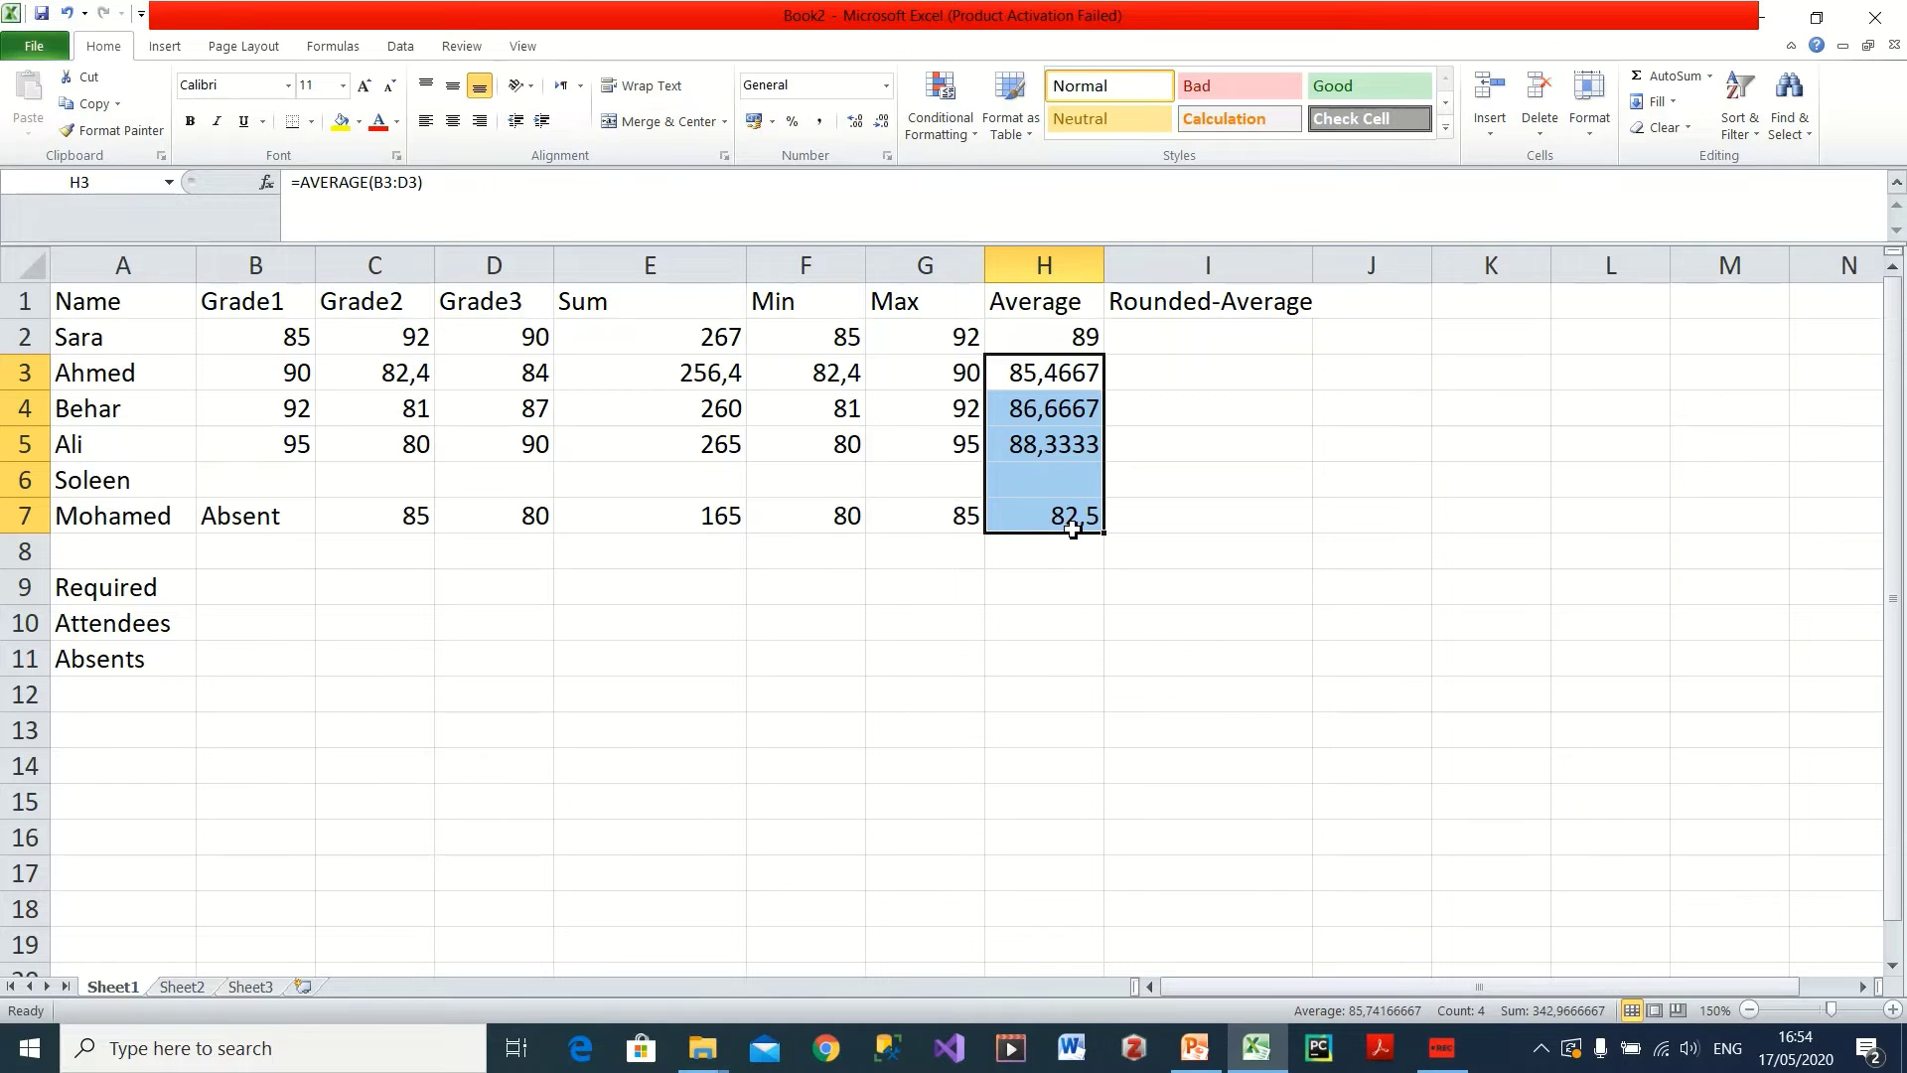
- Enter =ROUND(H2;0) in cell I2 to round Sara's average to a whole number
click(1180, 337)
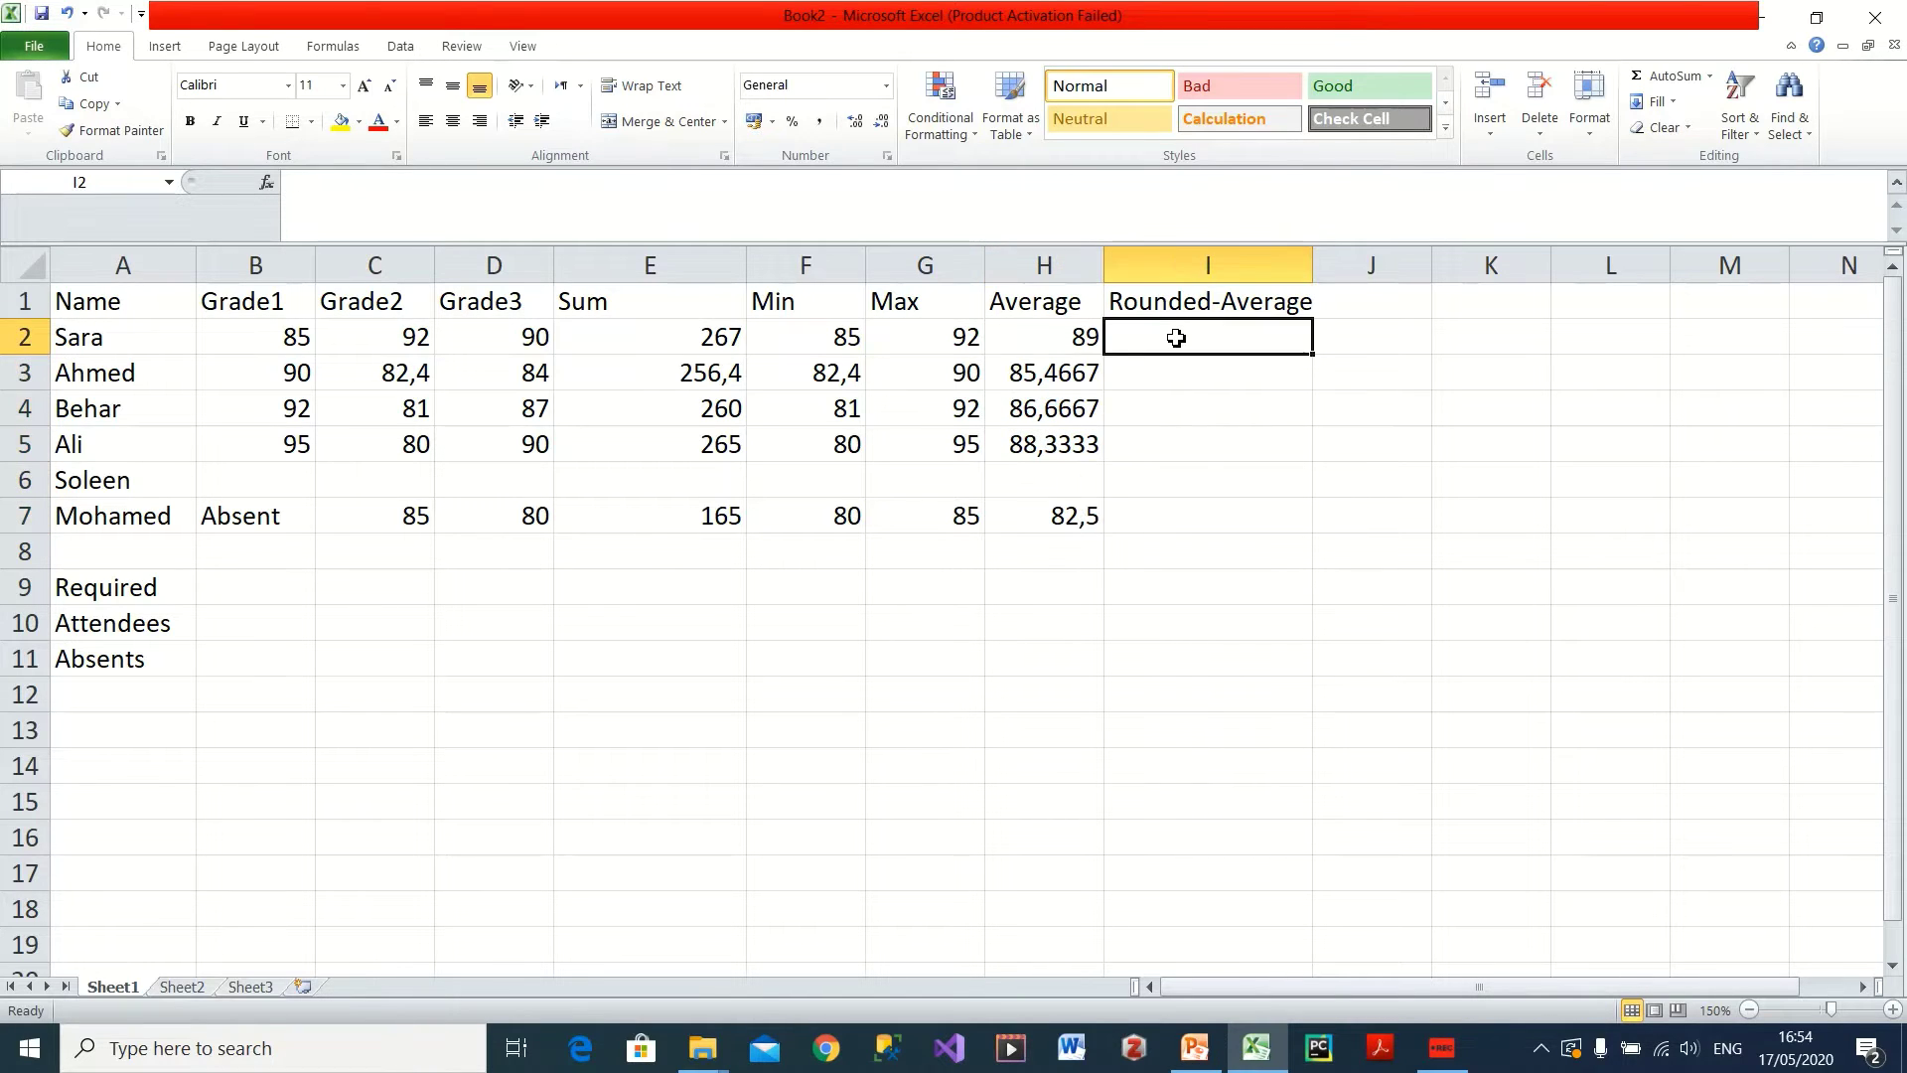
text(=)
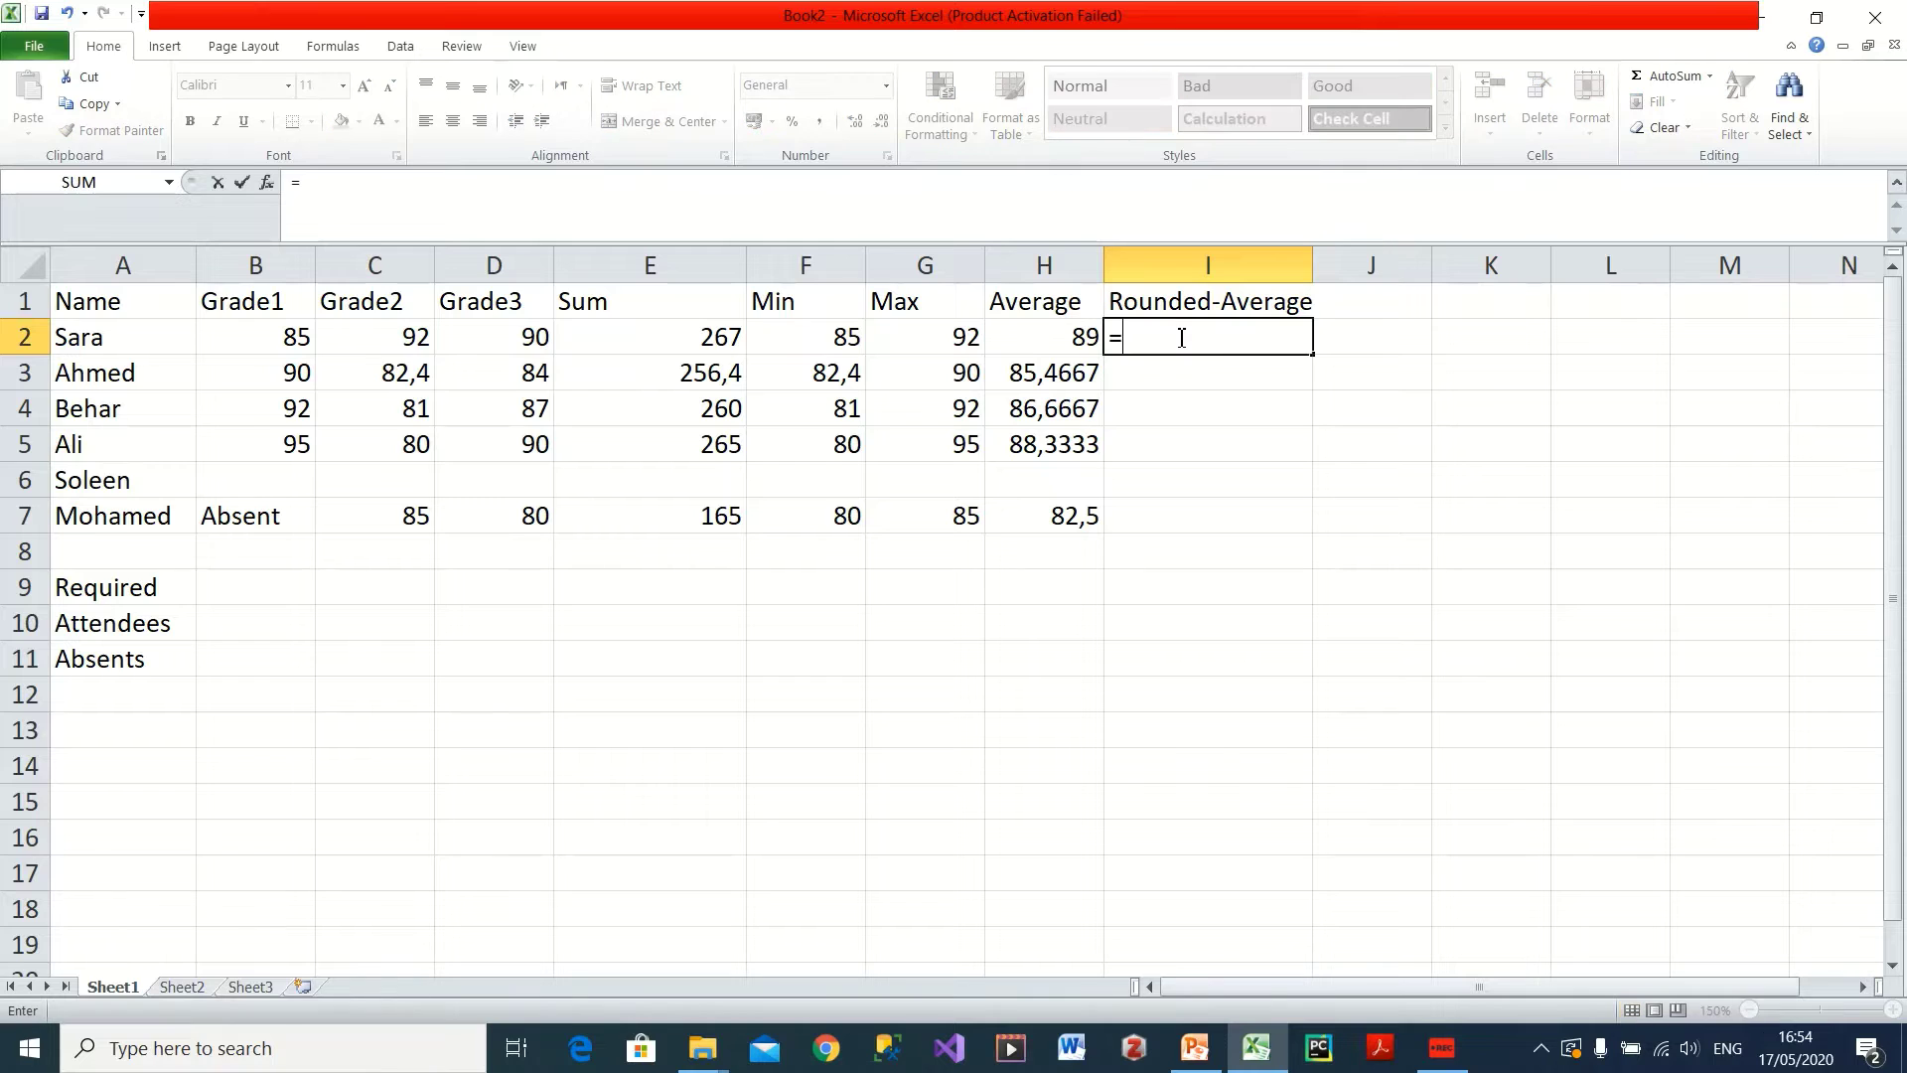
text(rou)
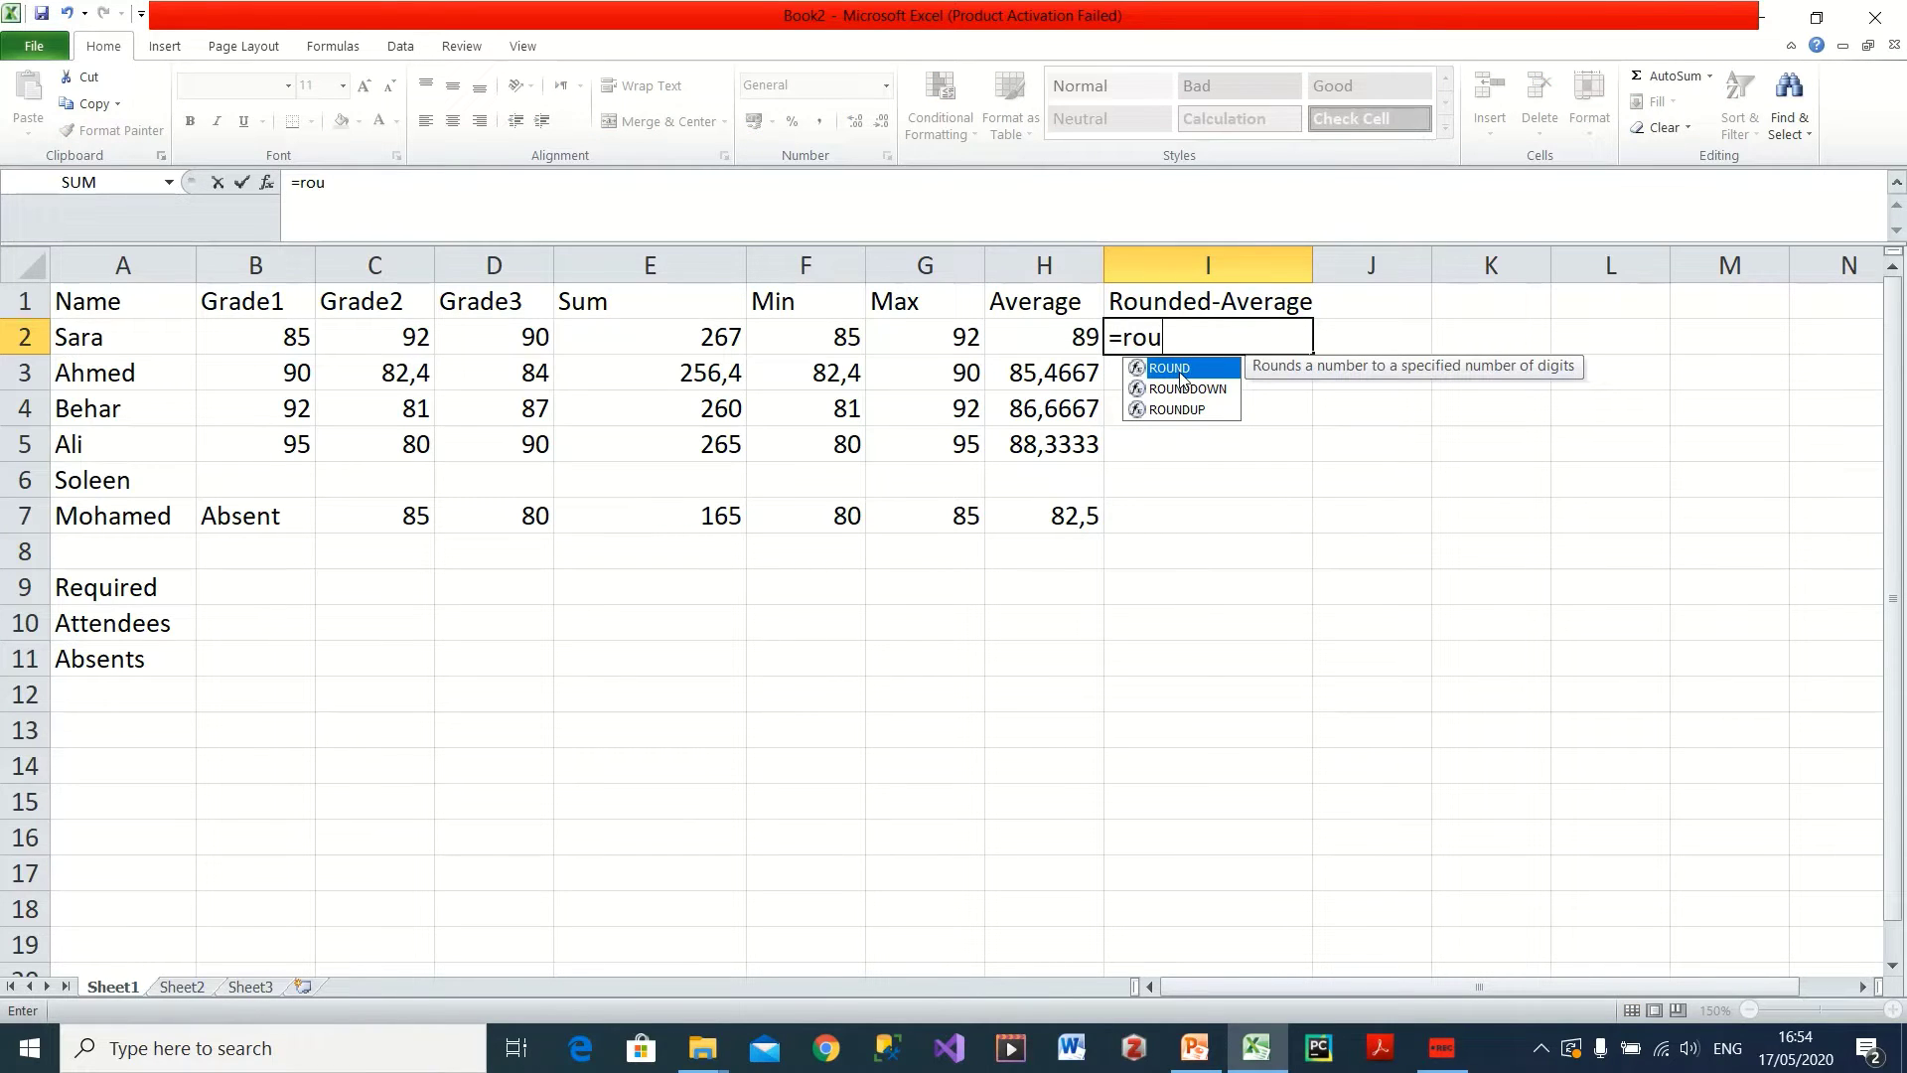
double_click(1182, 369)
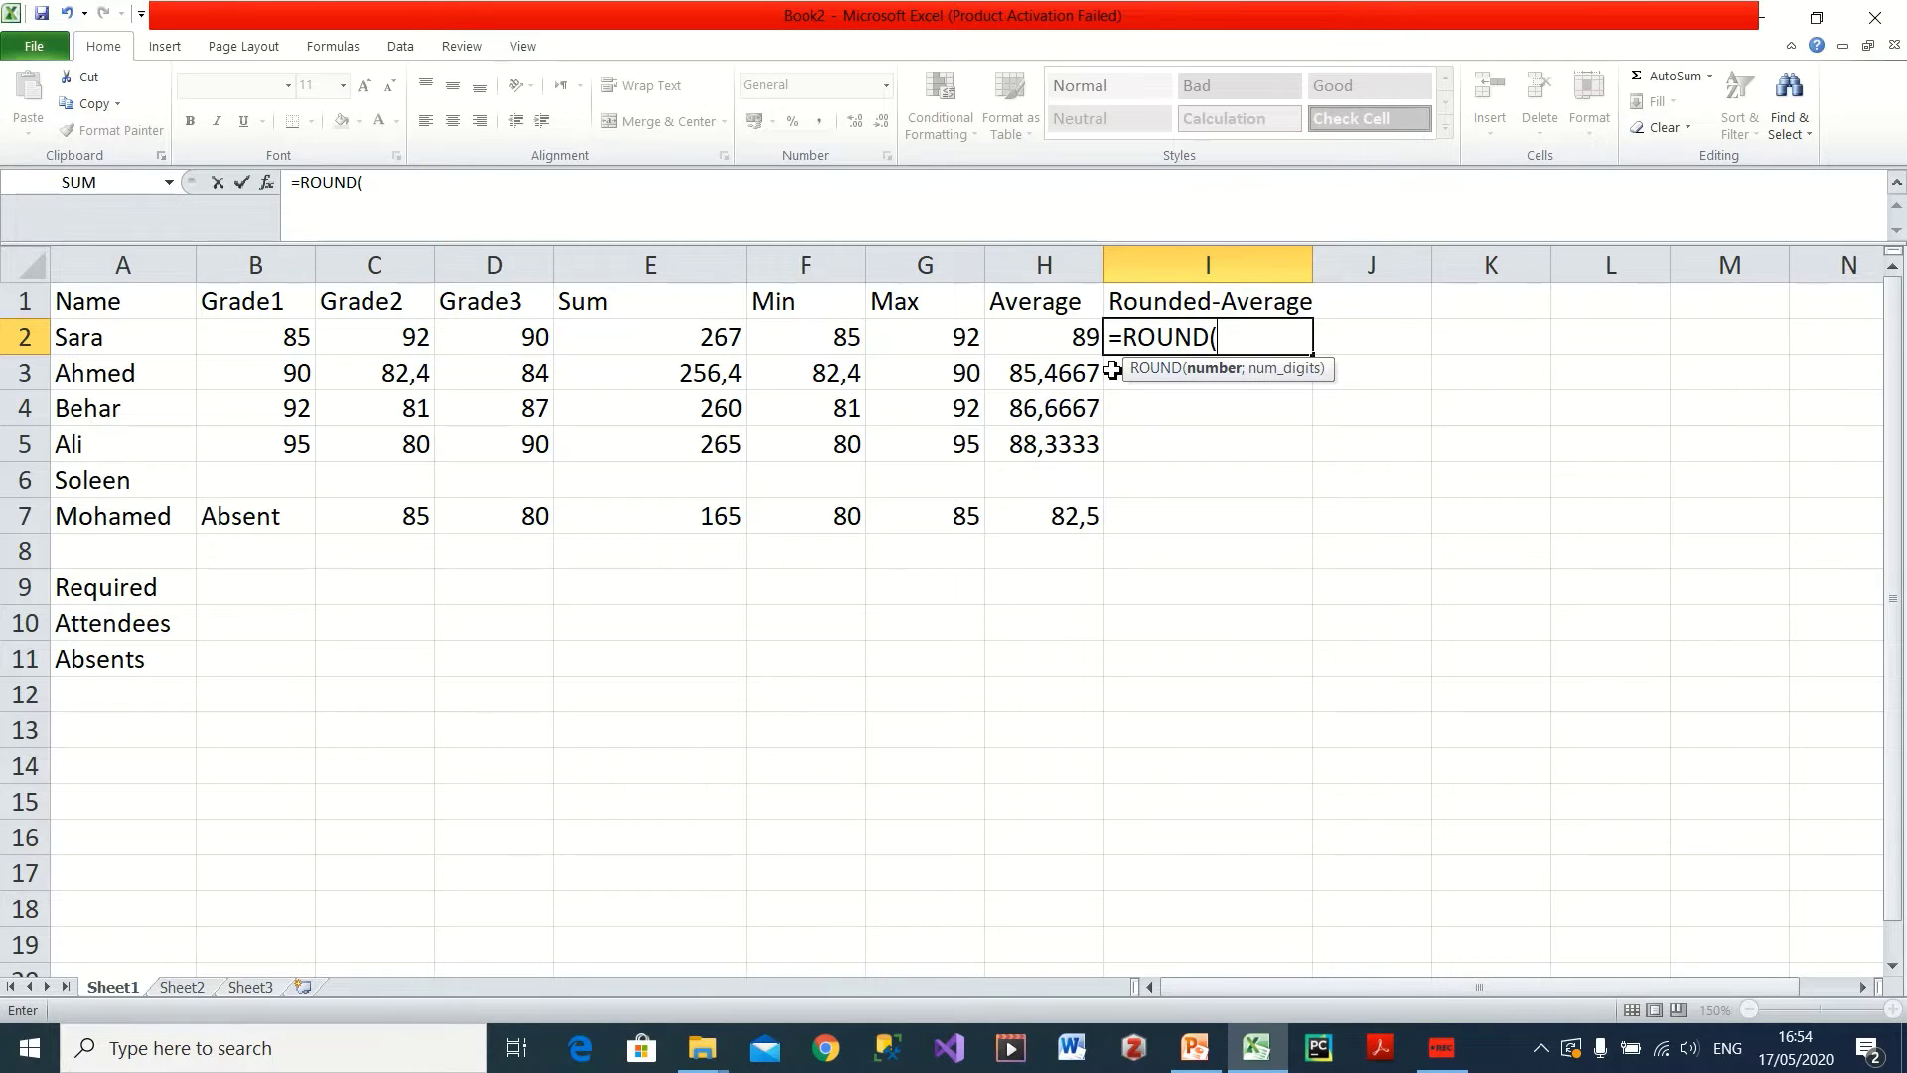
click(1068, 341)
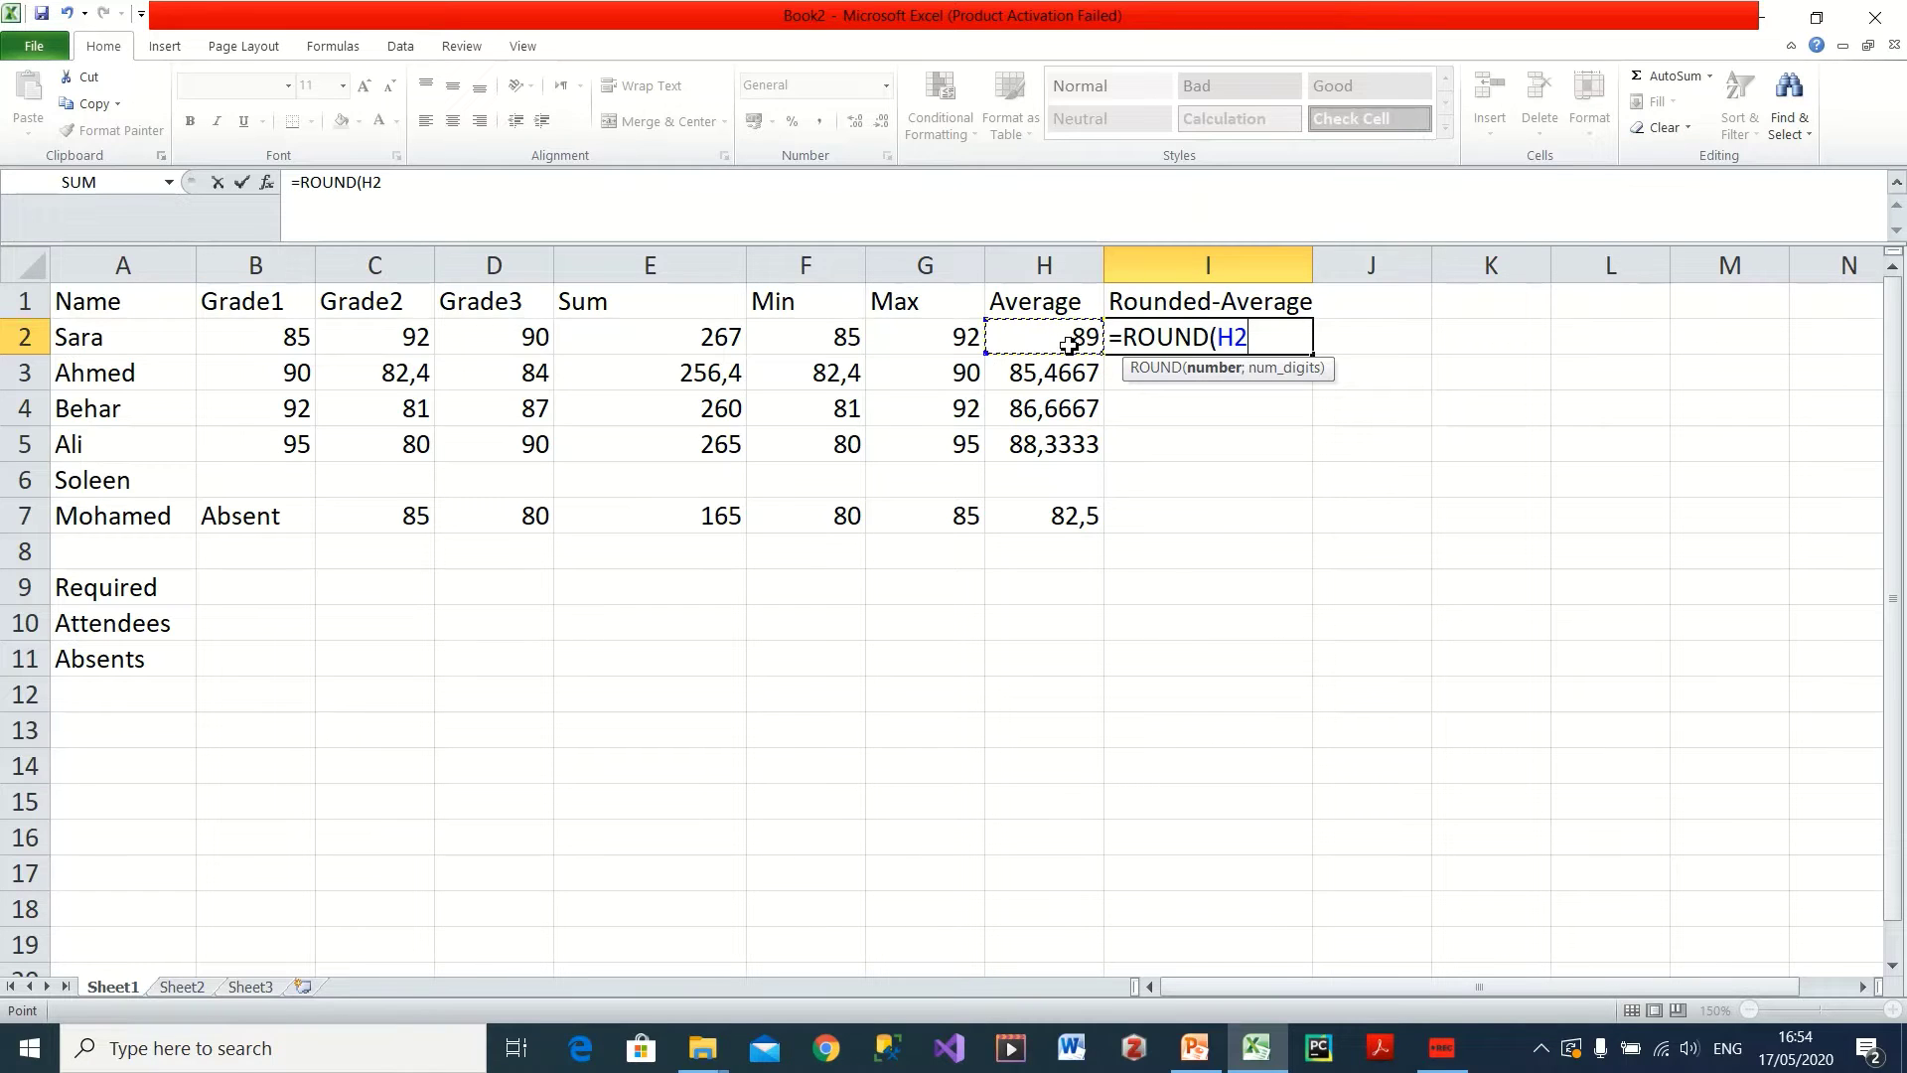
text(;)
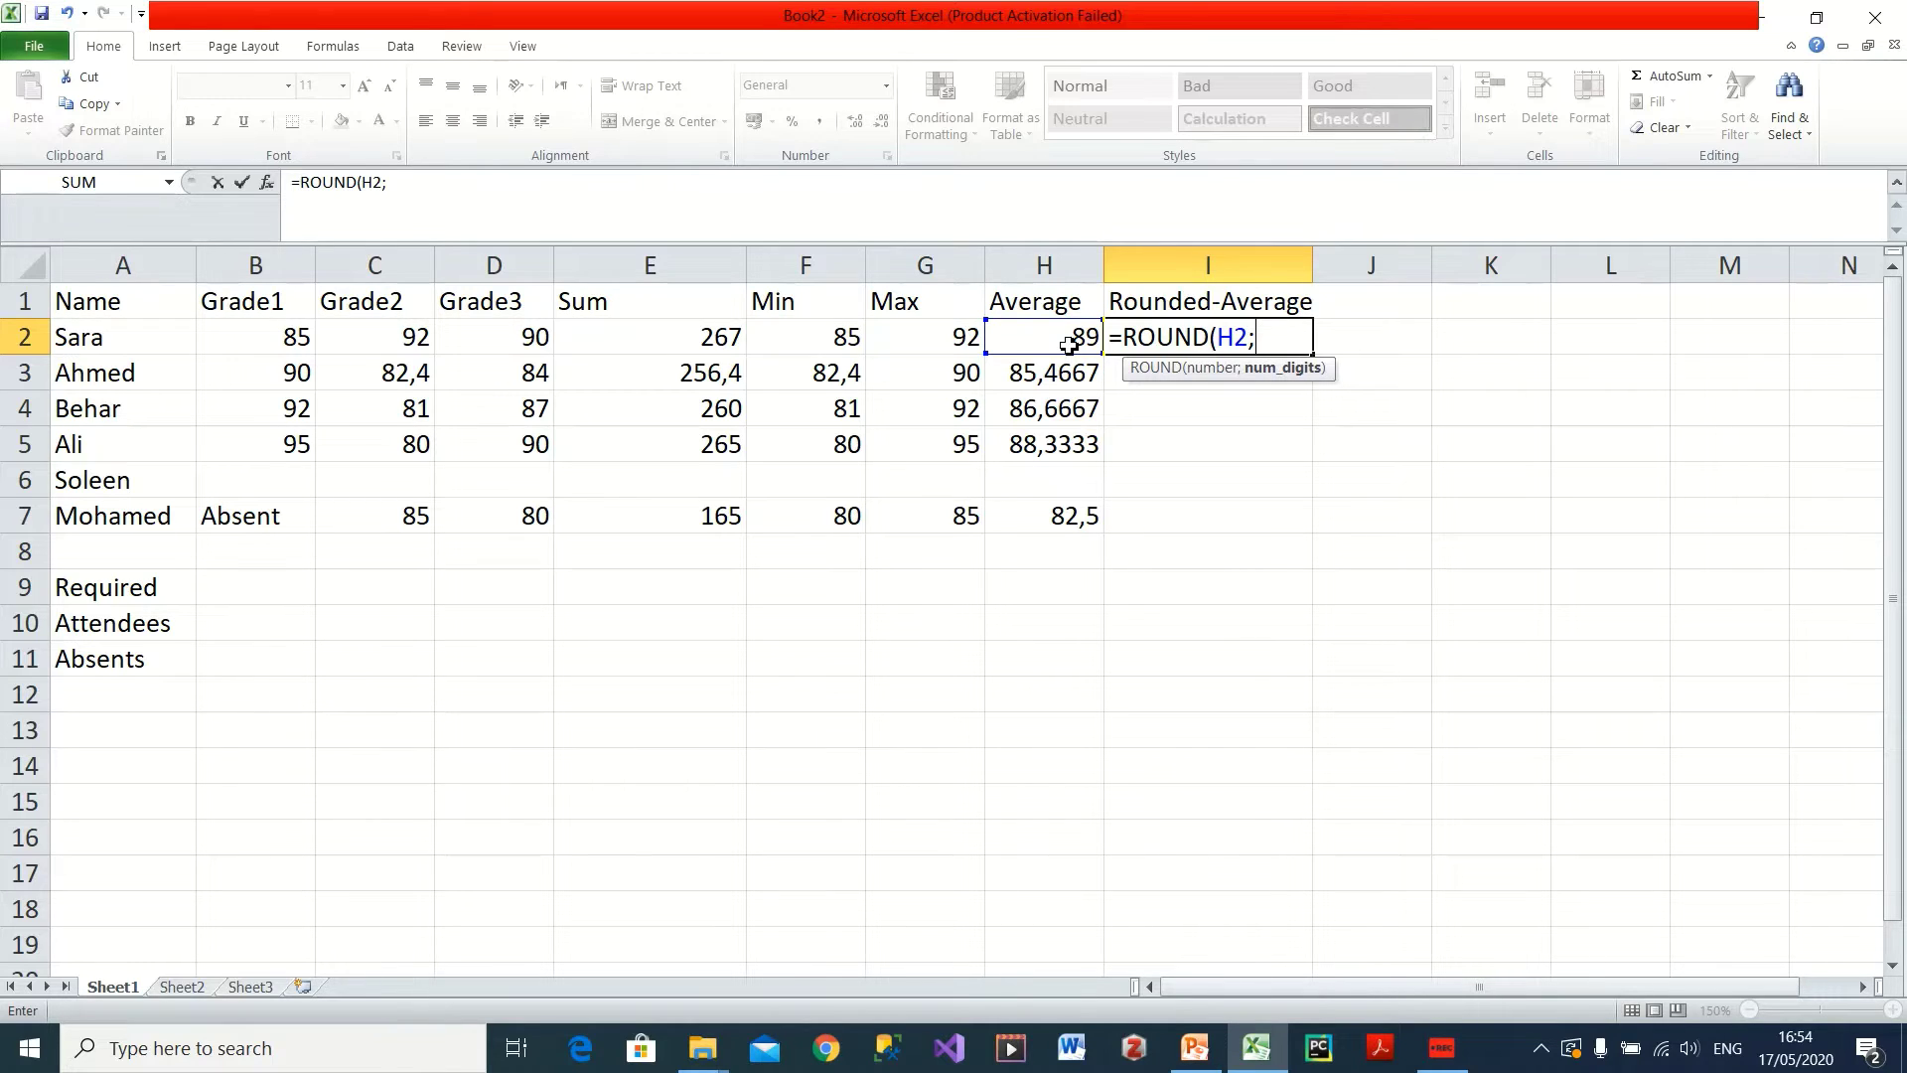
text(0)
text())
key(Return)
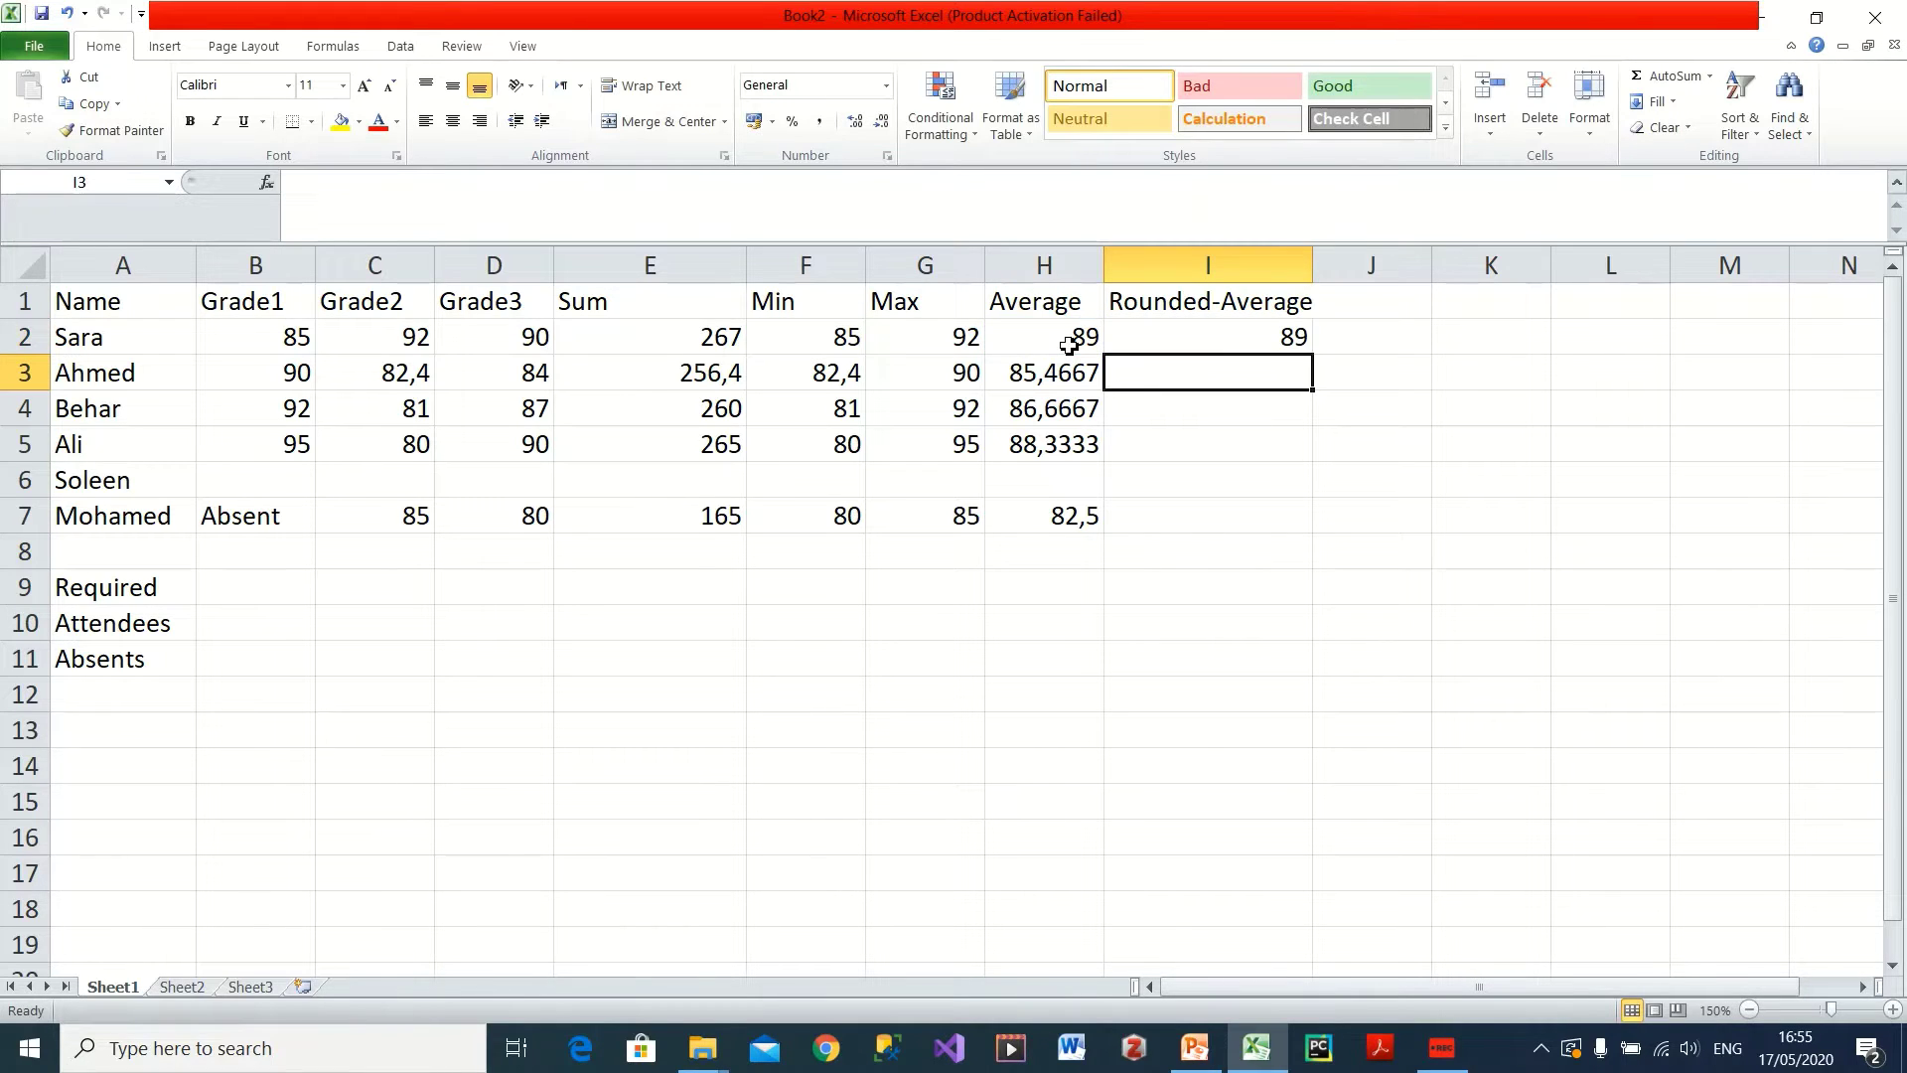
click(1225, 343)
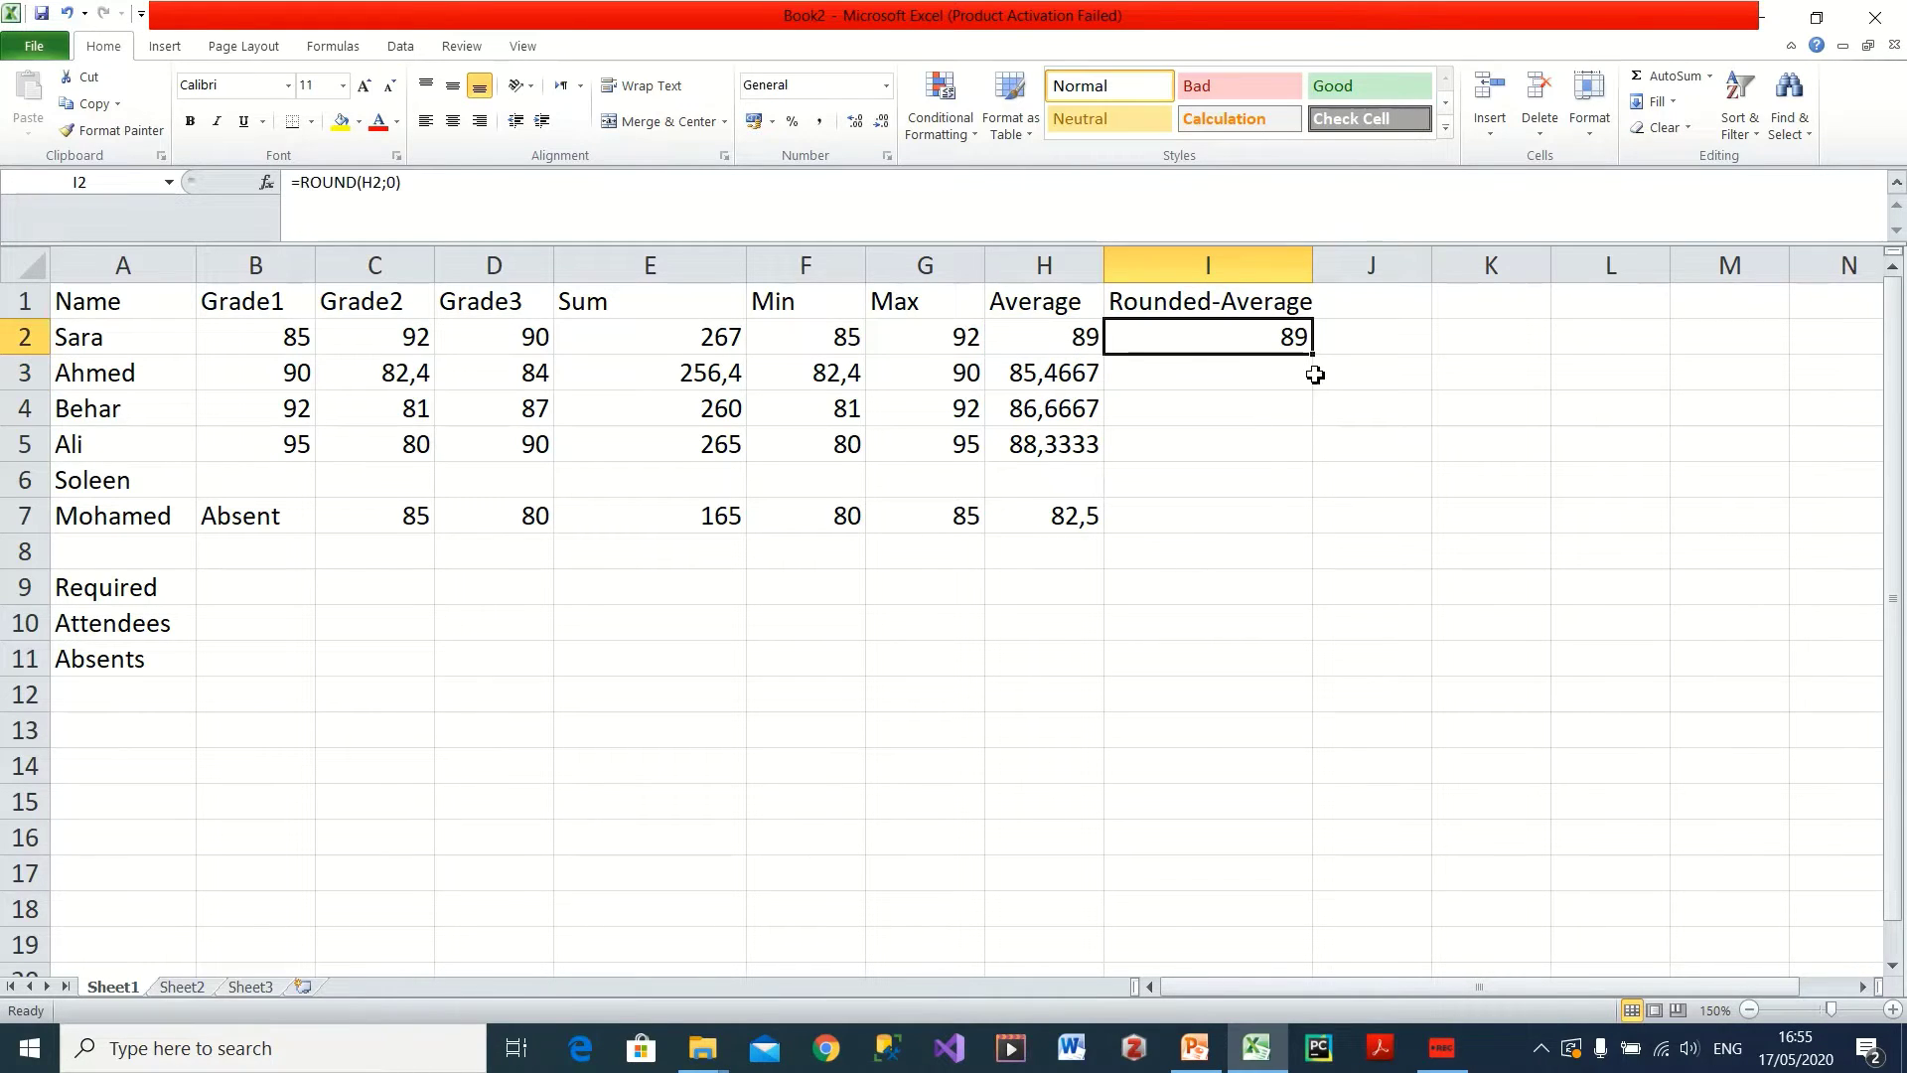
- Enter =ROUND(H3;0) in cell I3 to round Ahmed's average to a whole number
click(1259, 369)
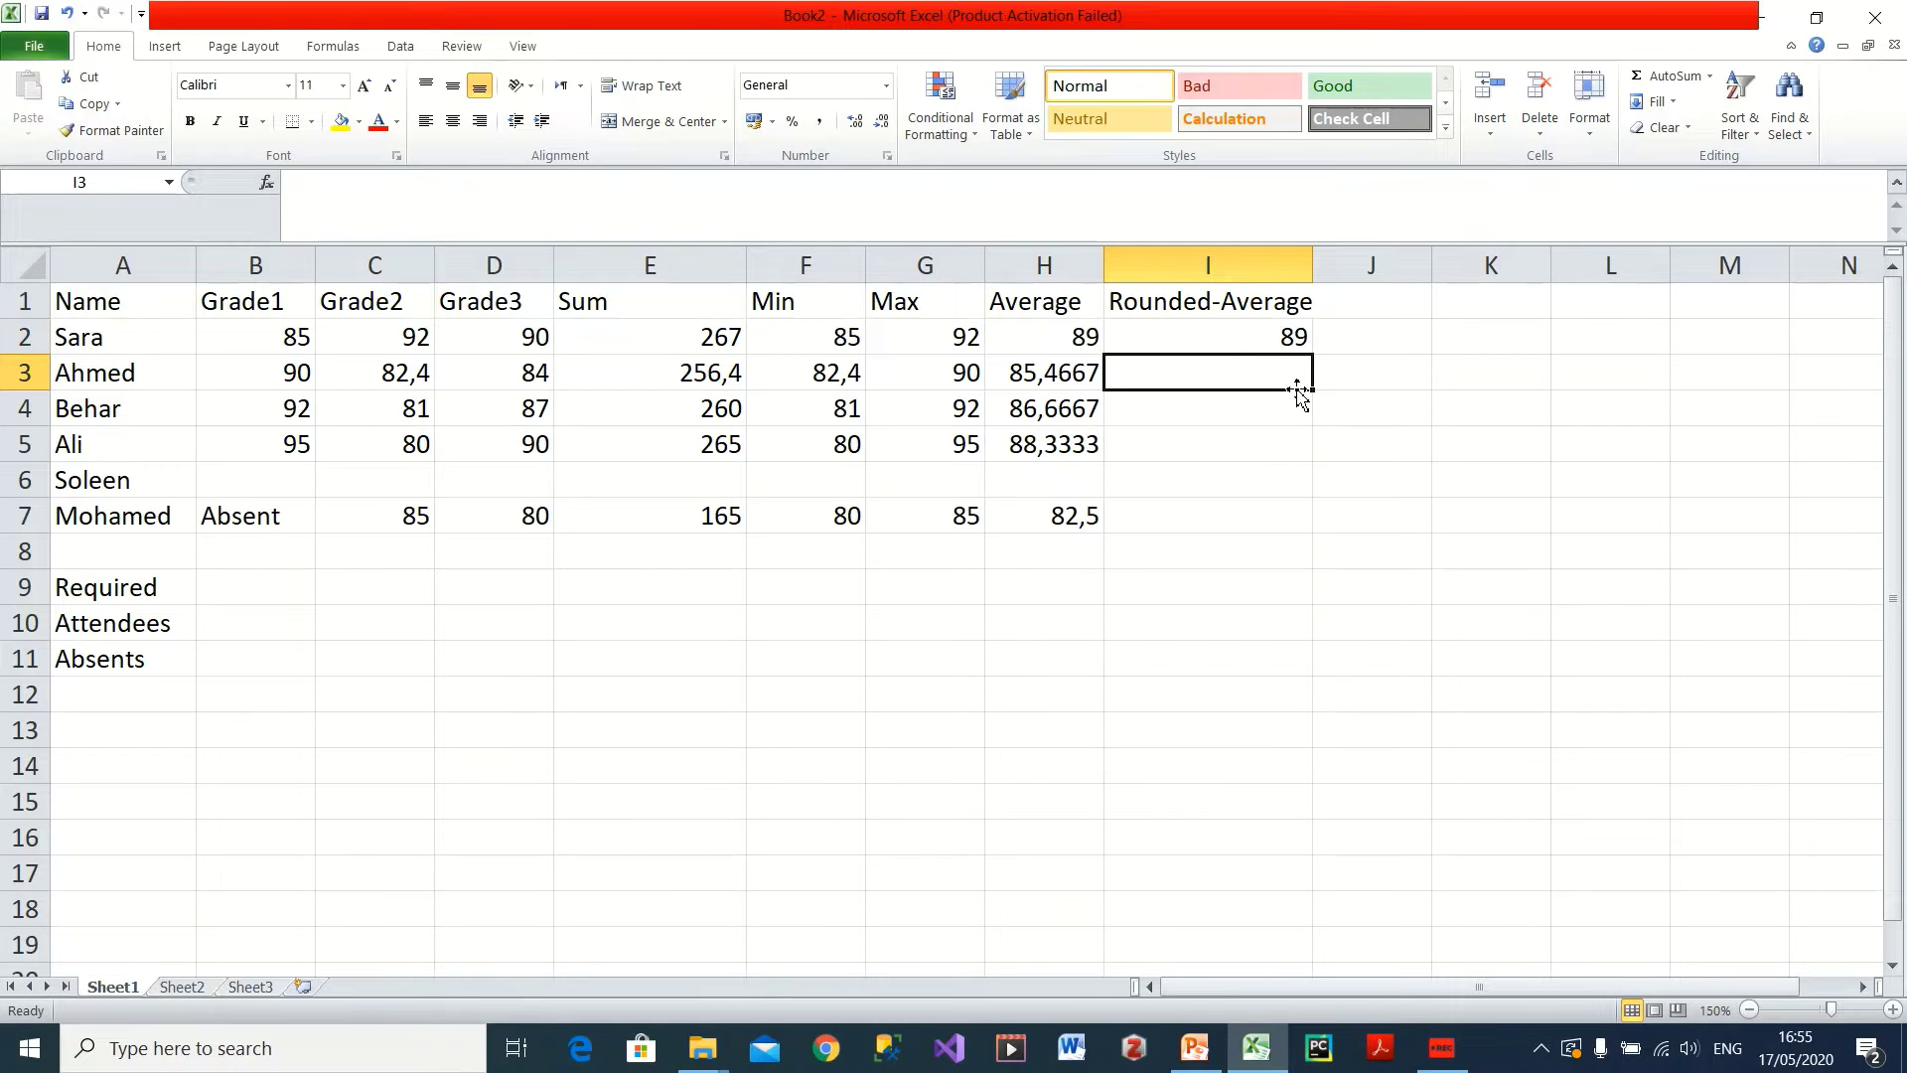
text(=roun)
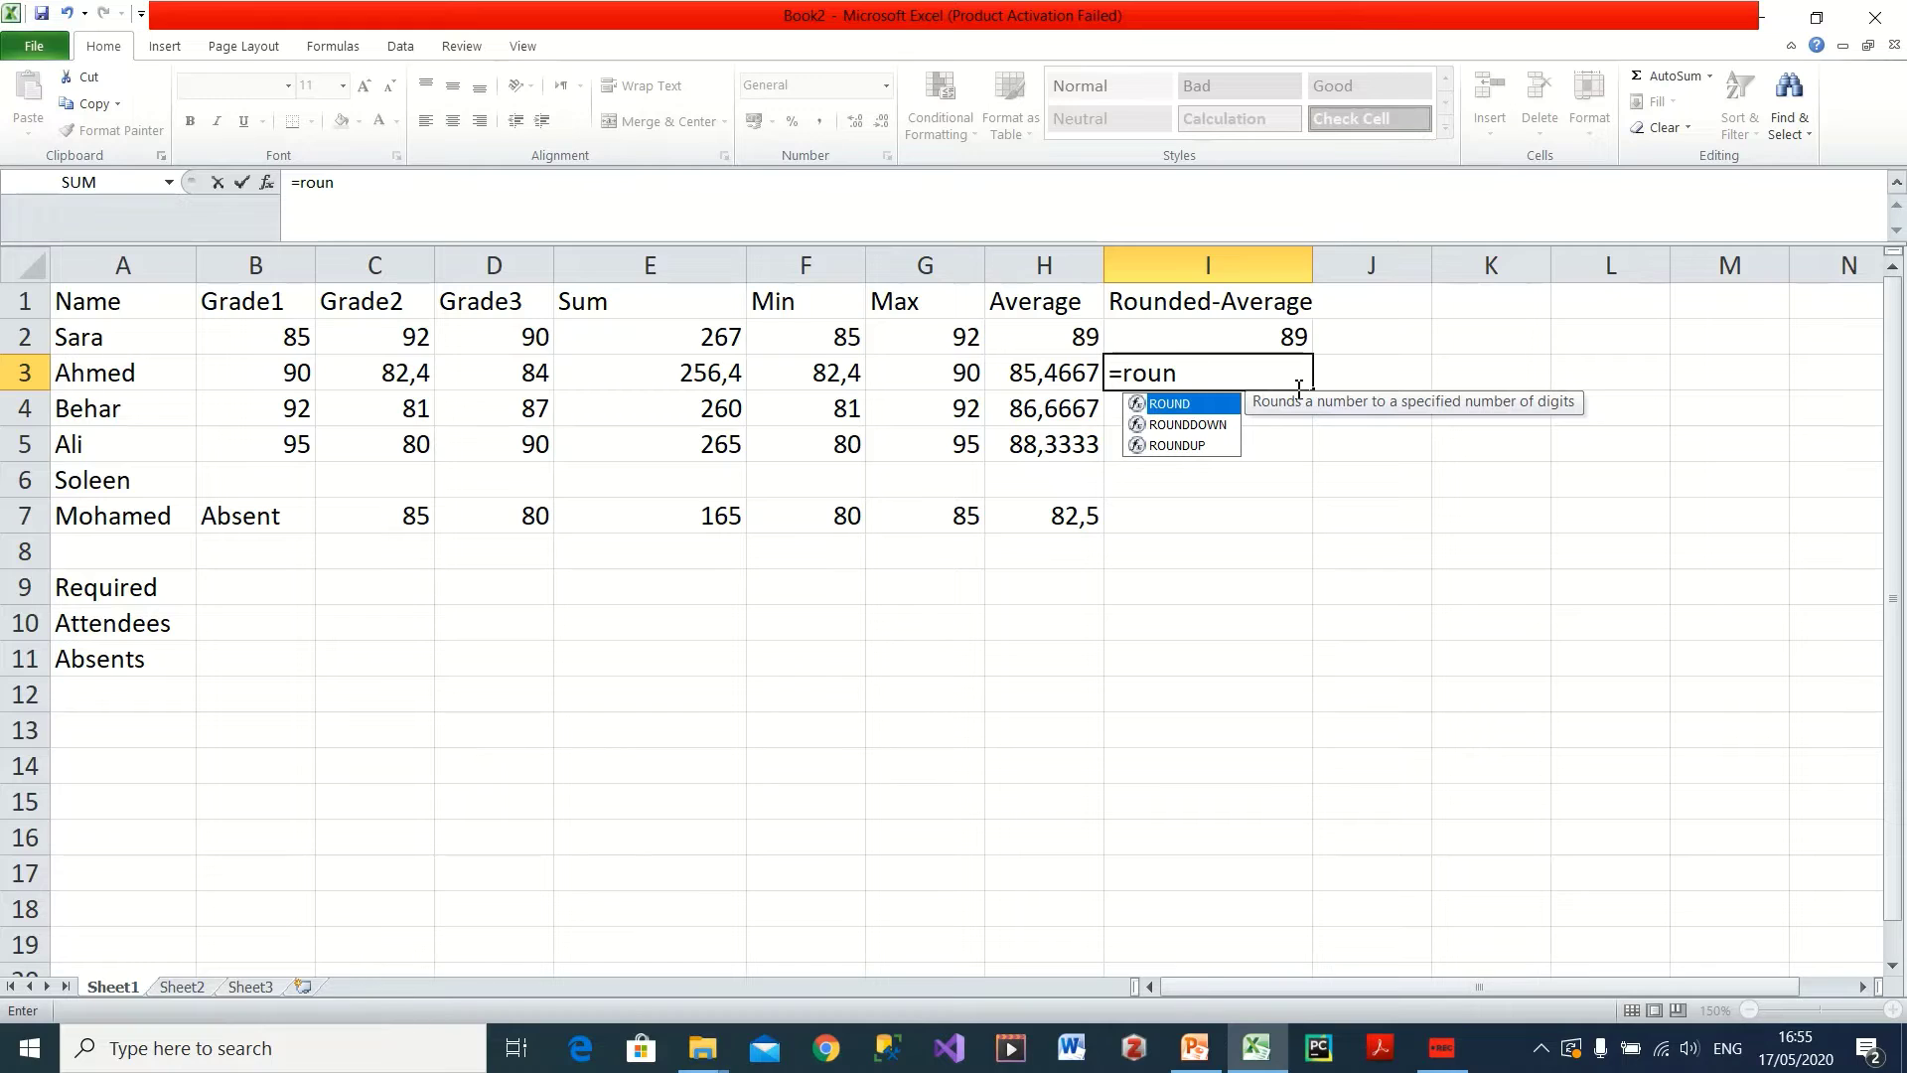
double_click(1168, 403)
click(1038, 372)
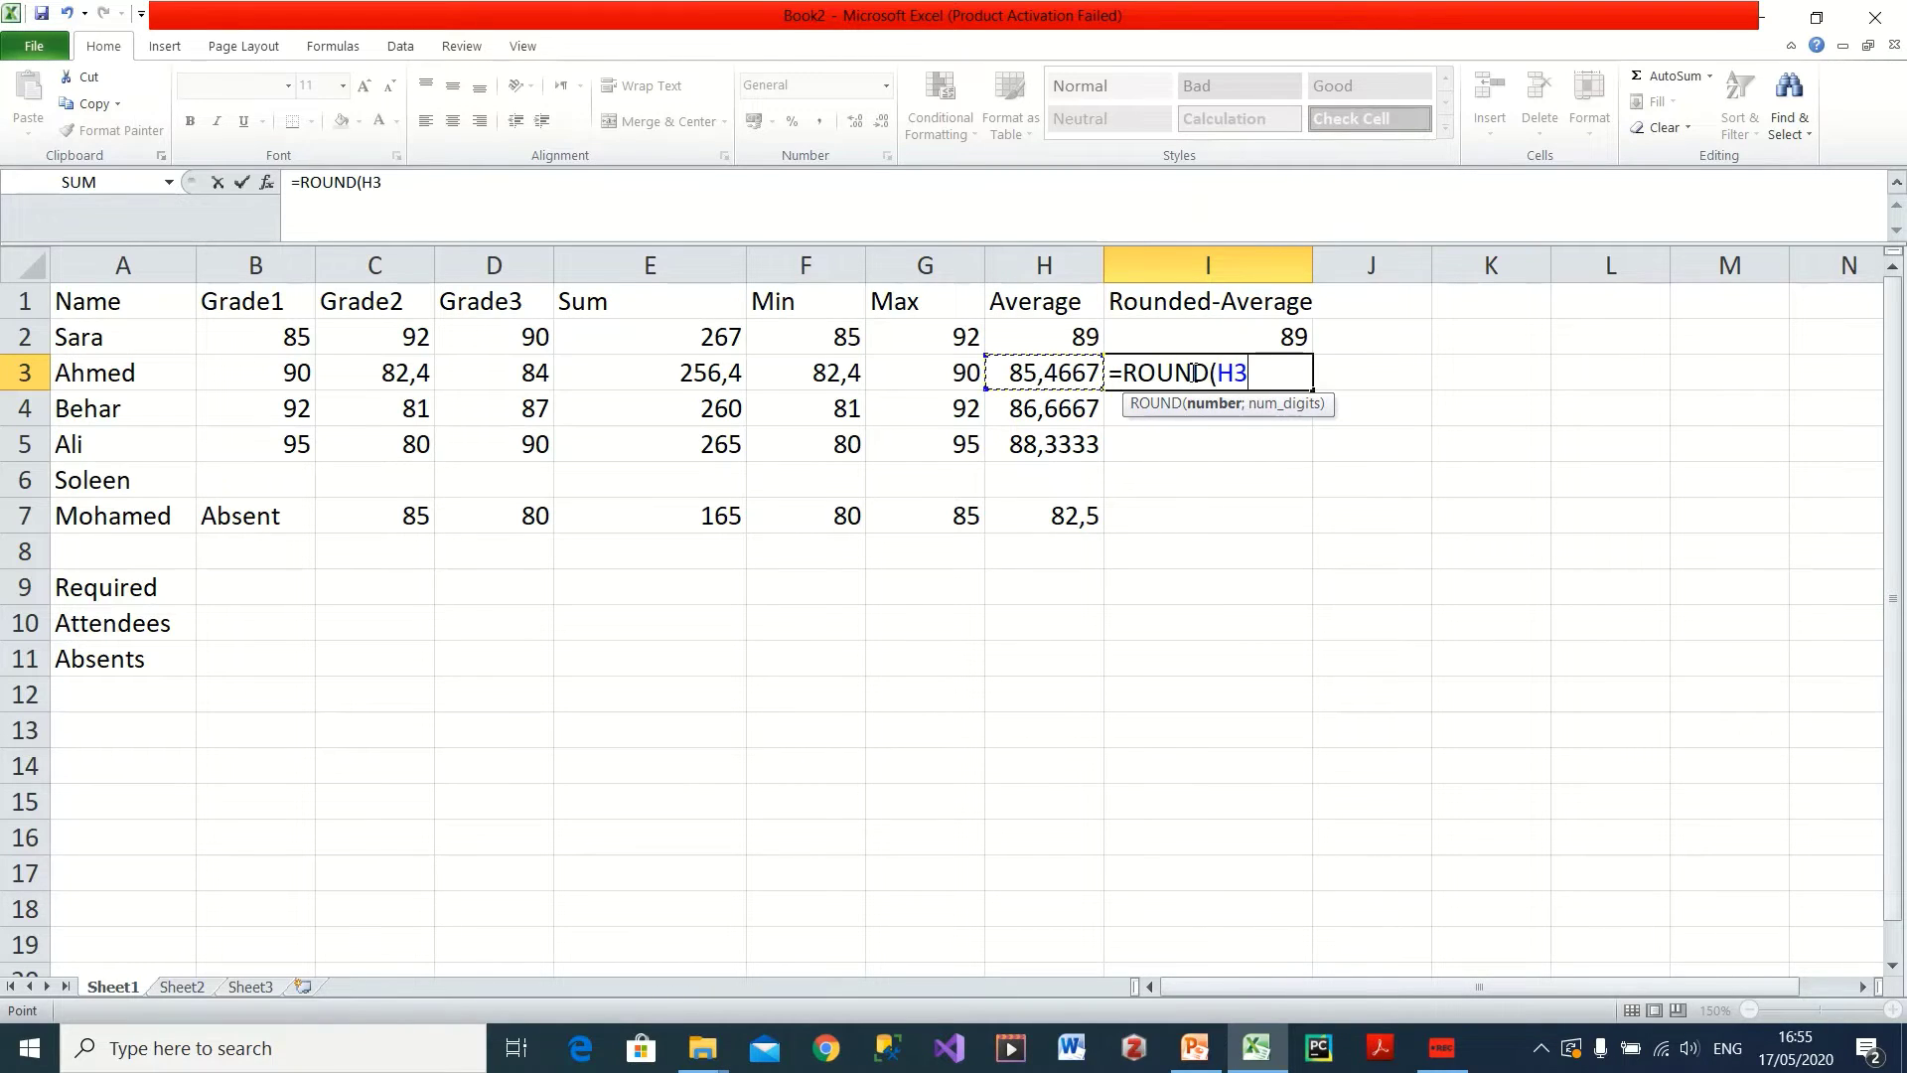
text(,)
text(0)
key(BackSpace)
key(BackSpace)
text(;0))
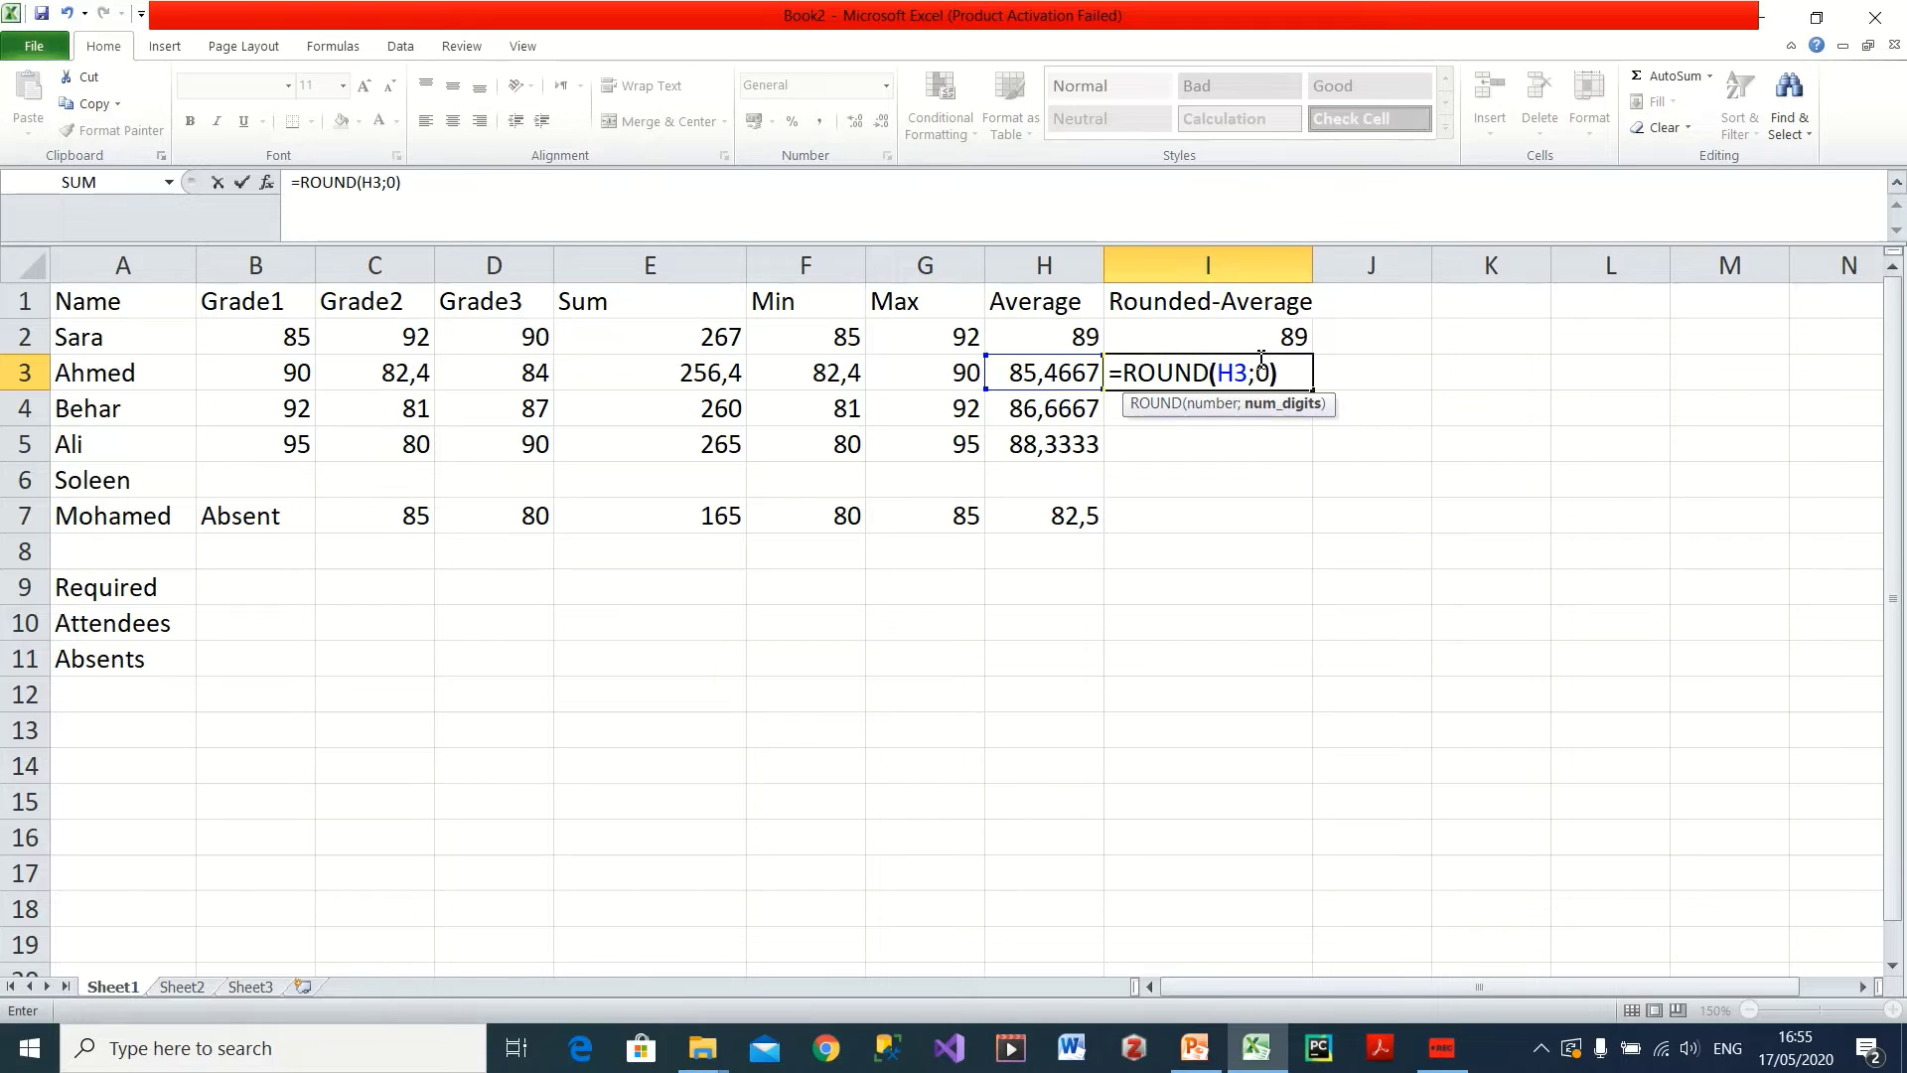
key(Return)
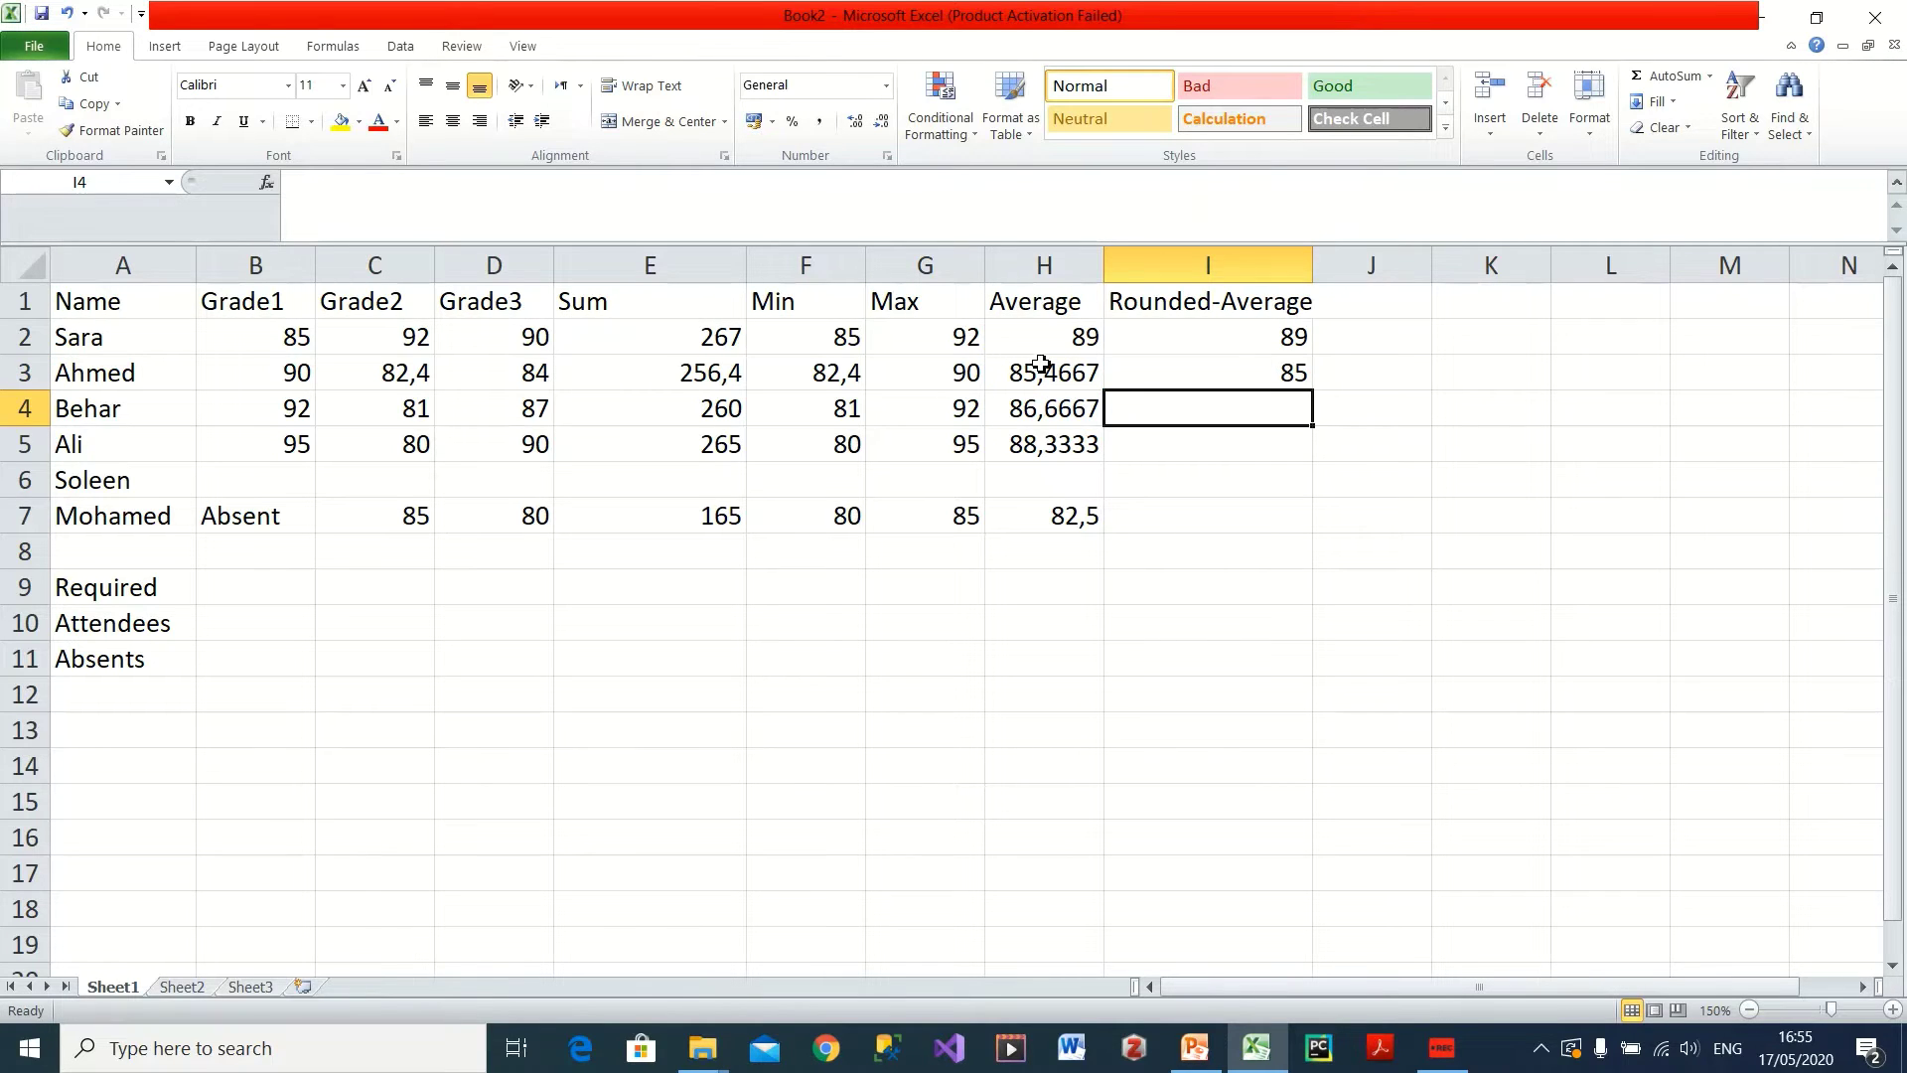
- Copy the rounding formula from I3 down to I7 and clear it from I6, the row without grades
click(1252, 377)
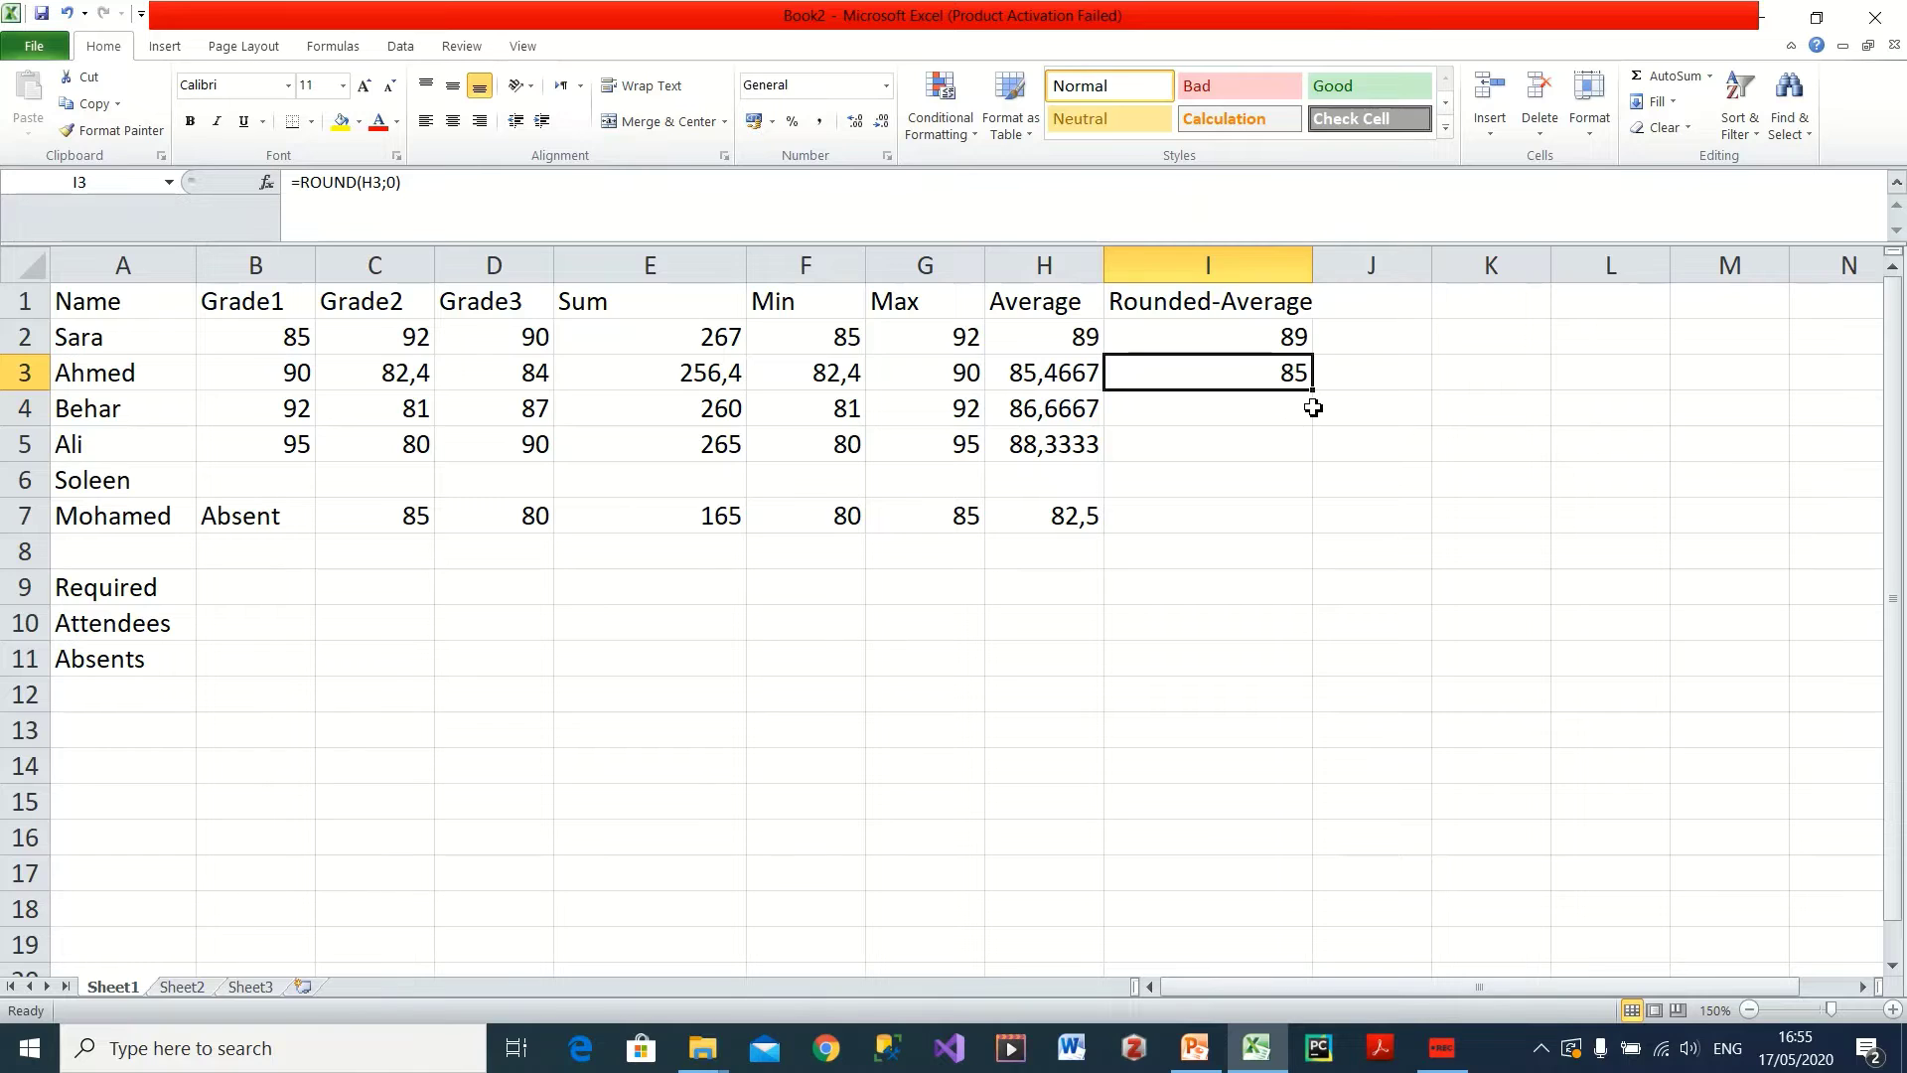
drag(1312, 390, 1317, 522)
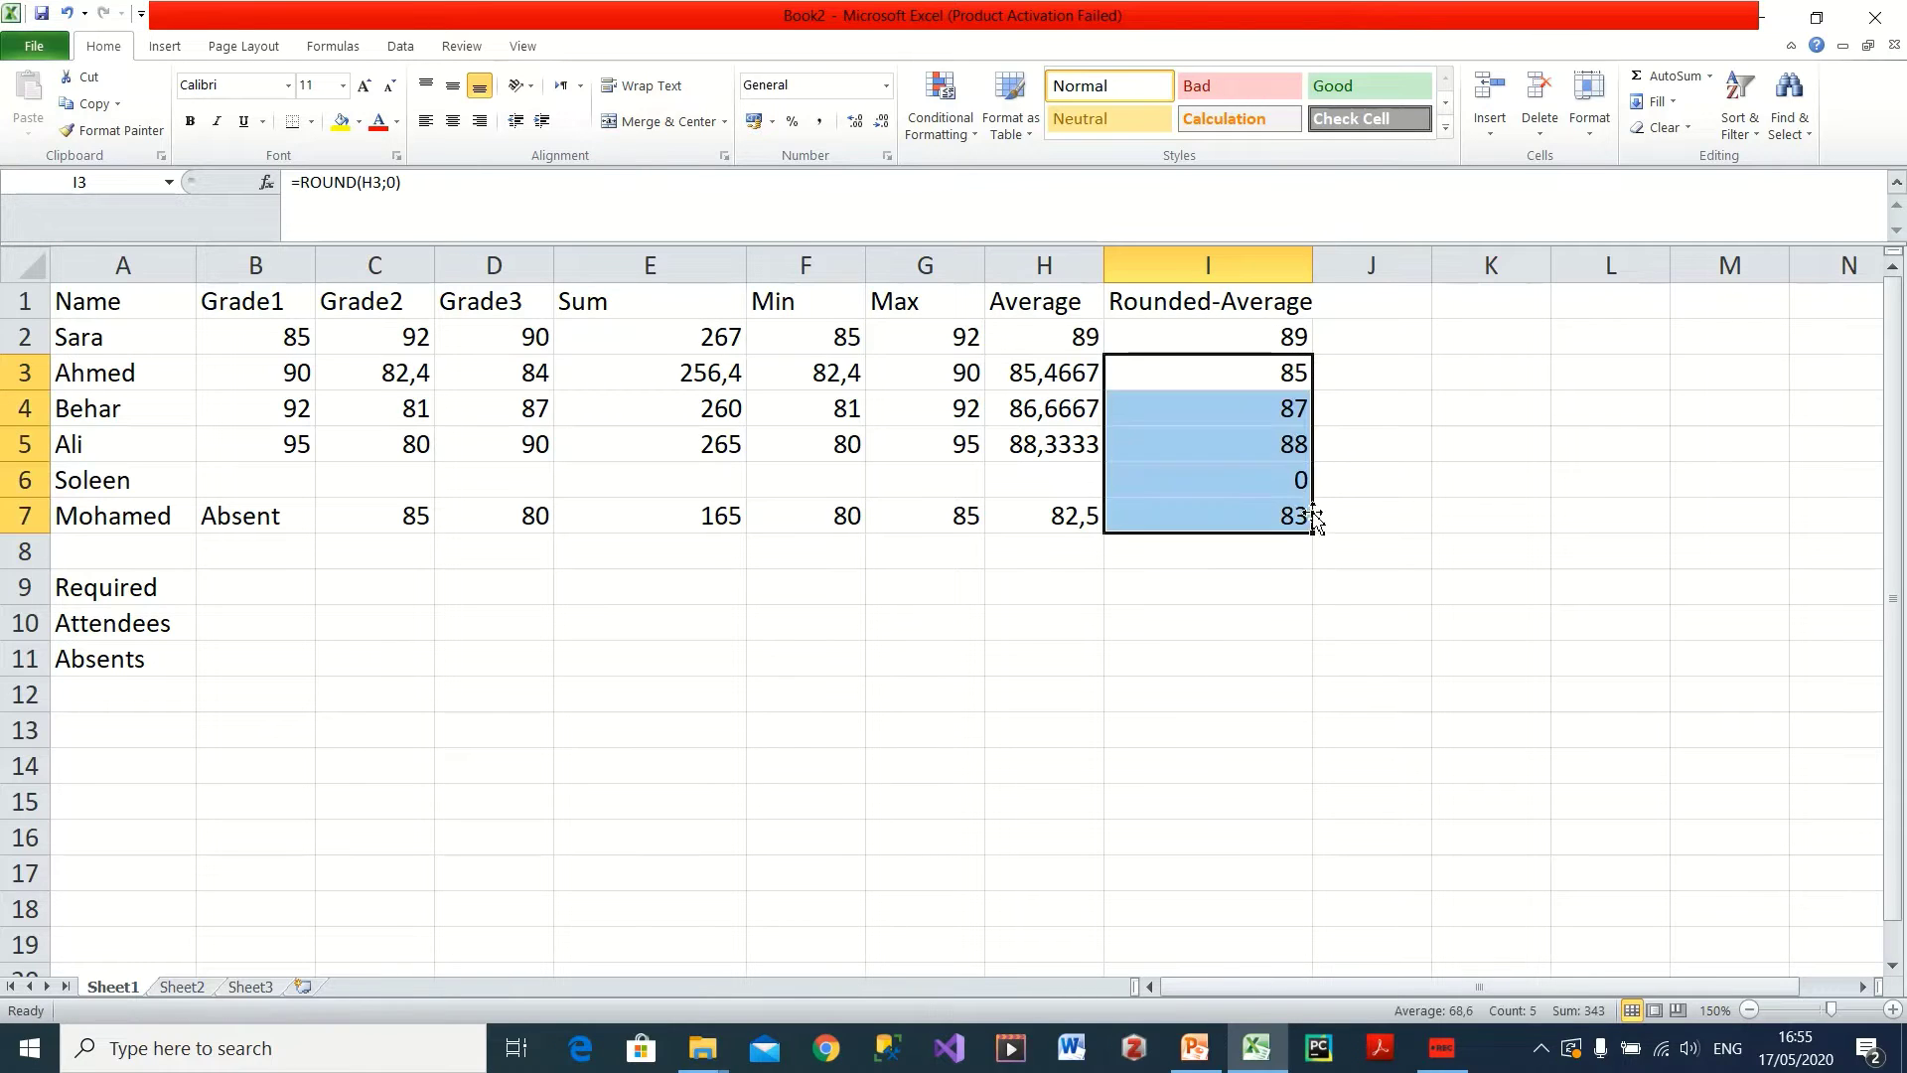
click(1249, 478)
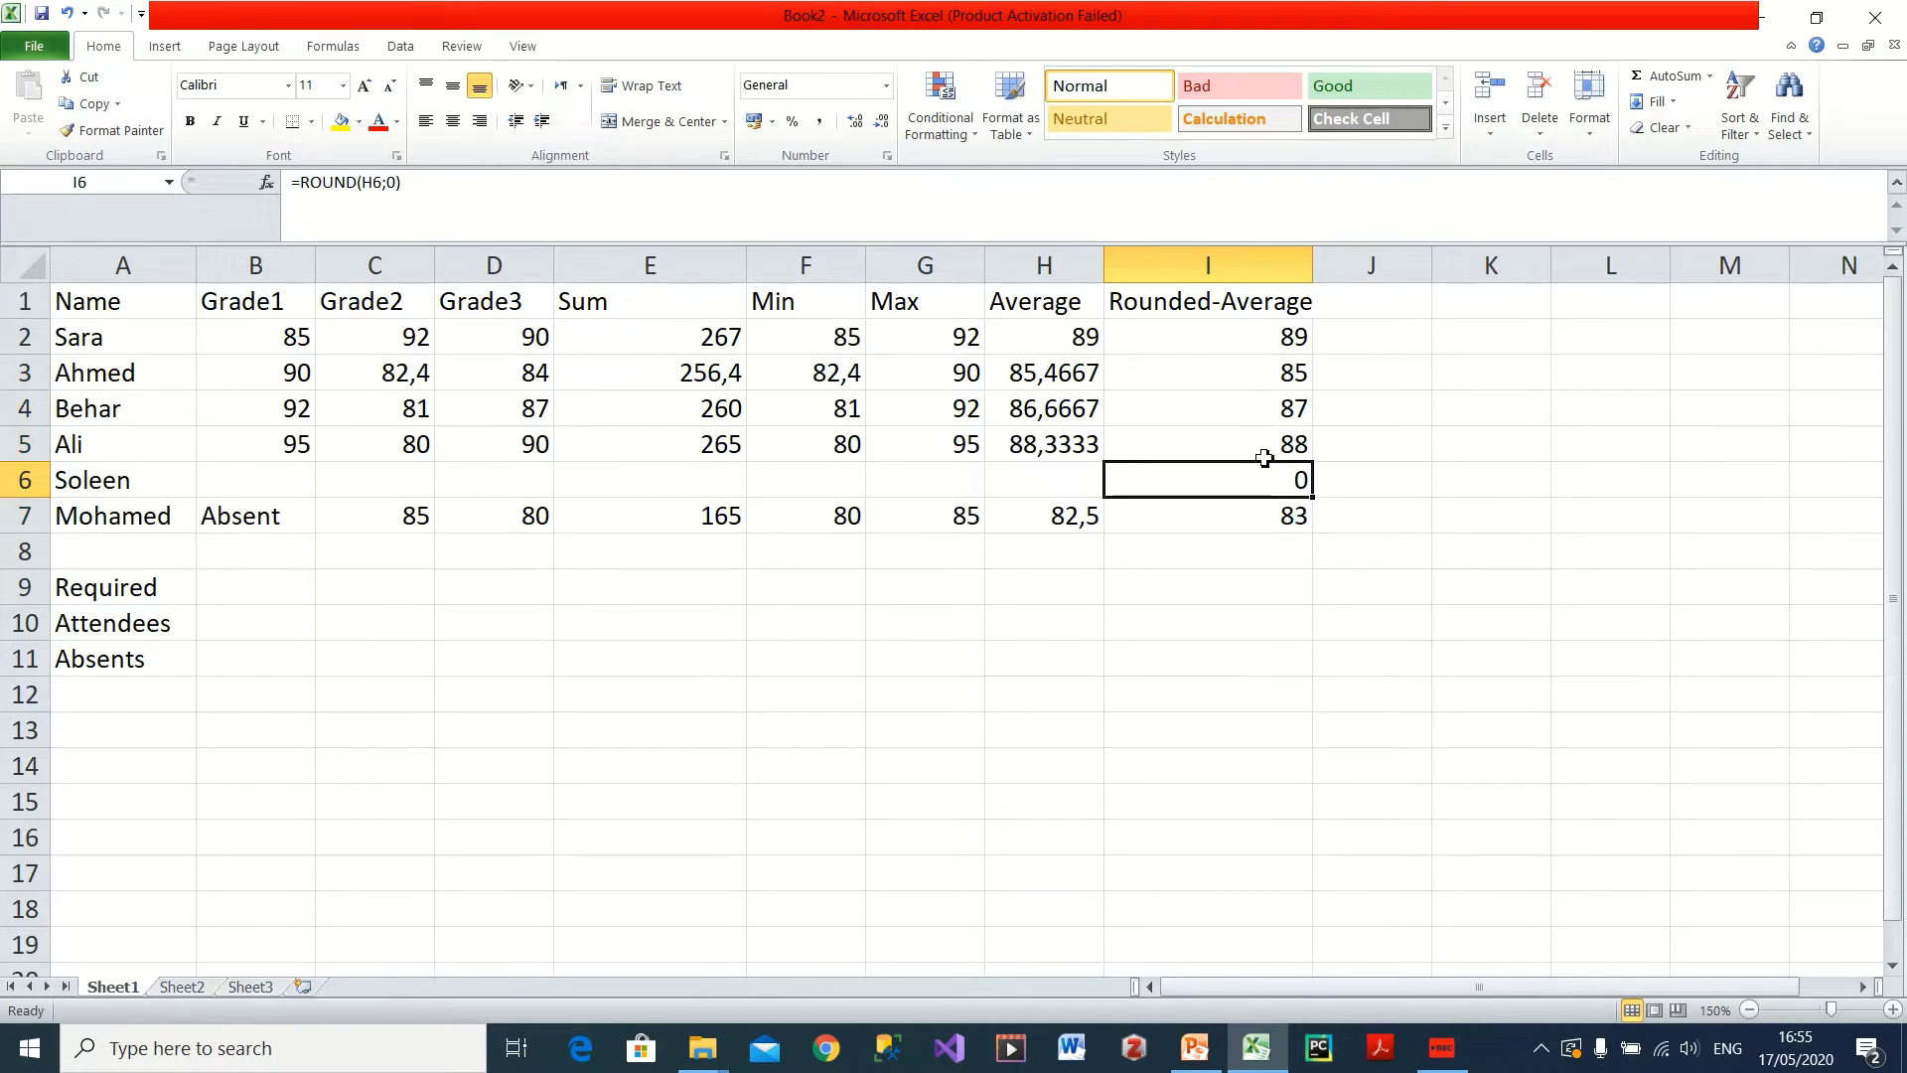
key(Delete)
click(1287, 408)
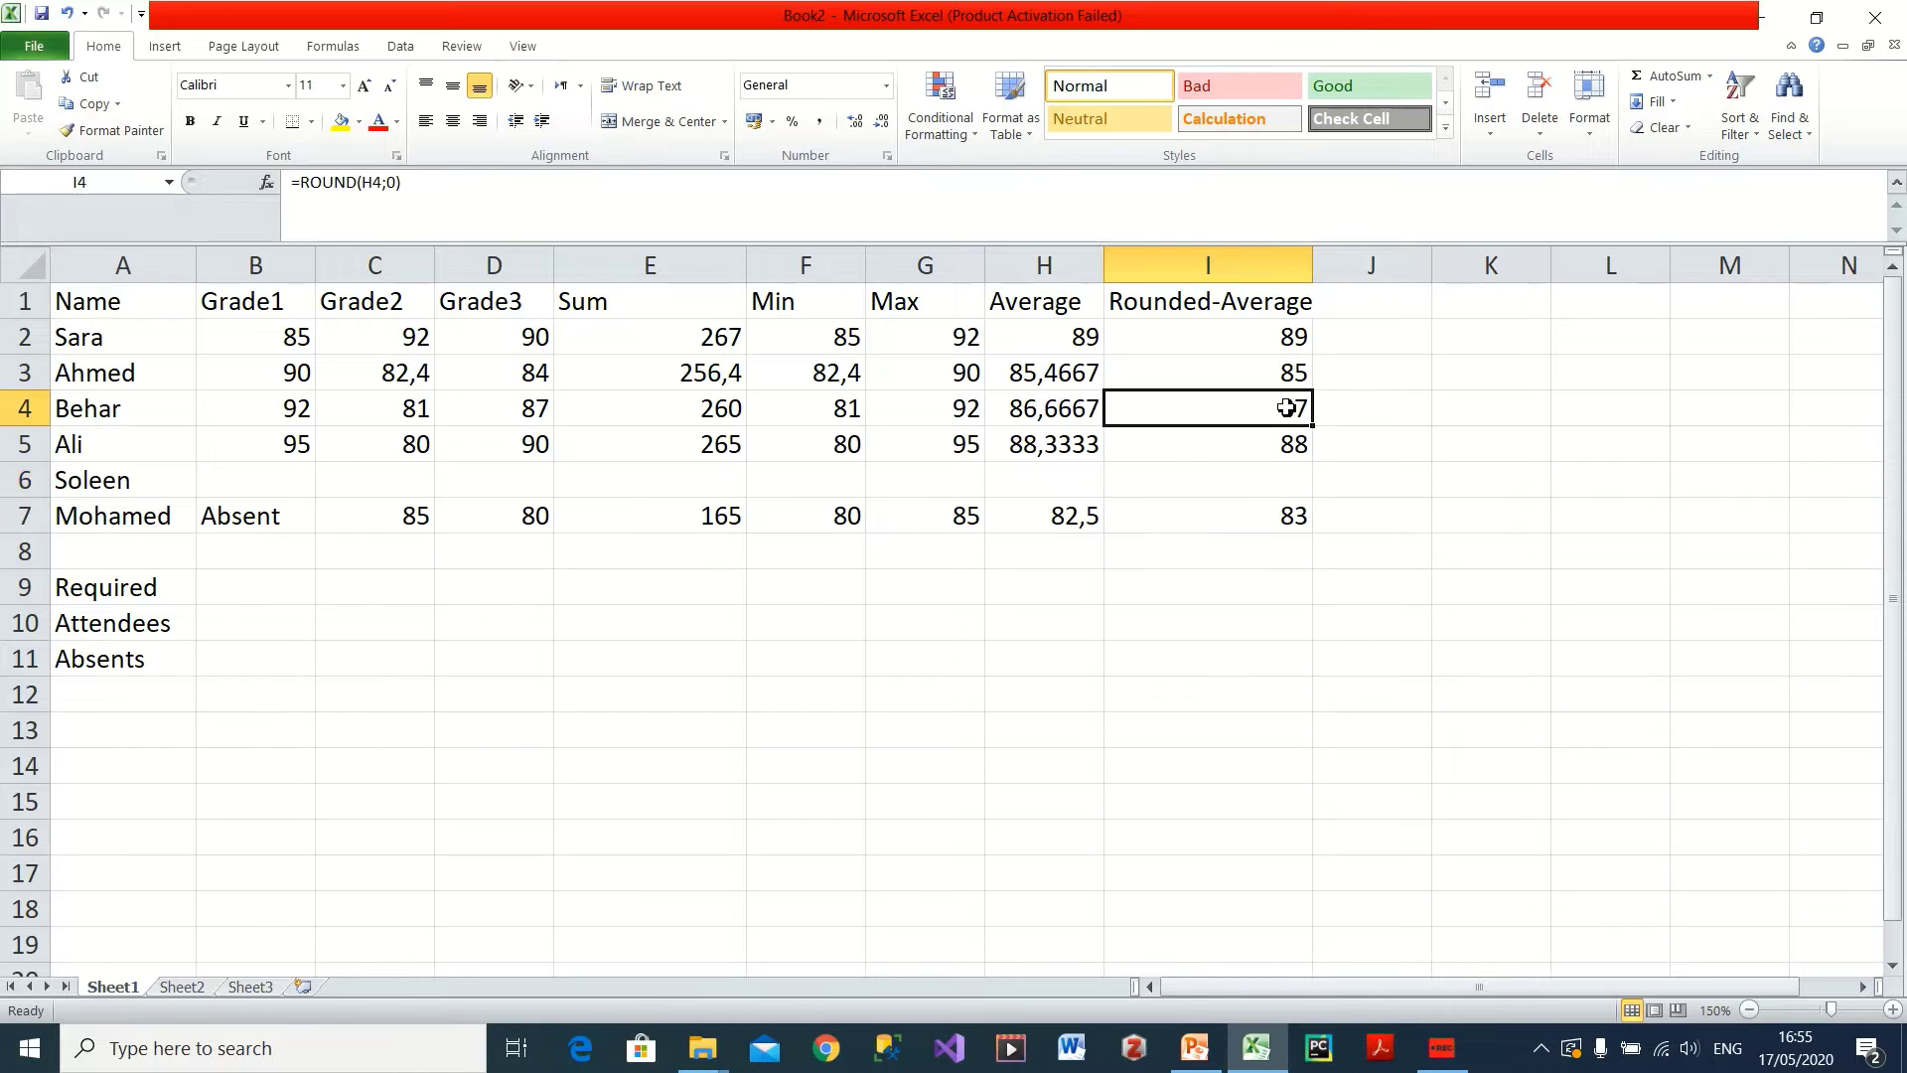
click(1051, 414)
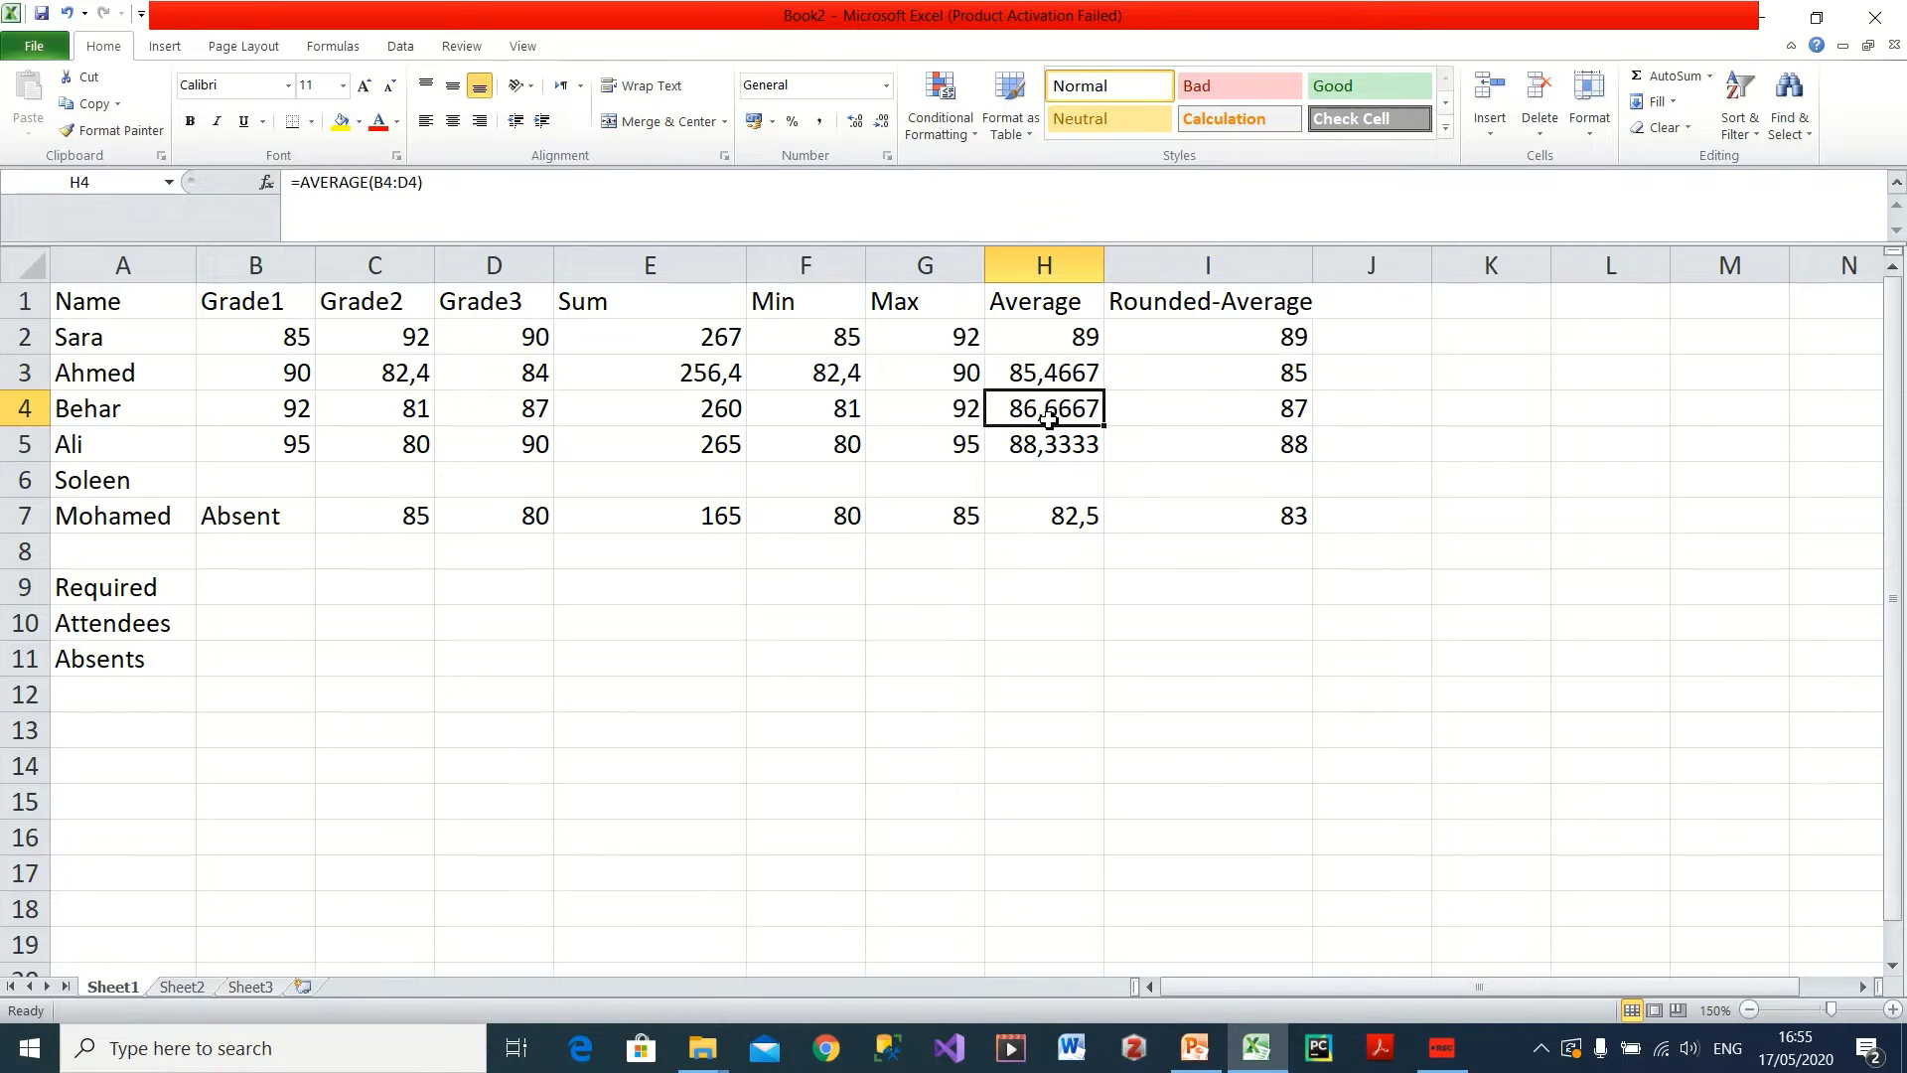
click(1277, 449)
click(1289, 514)
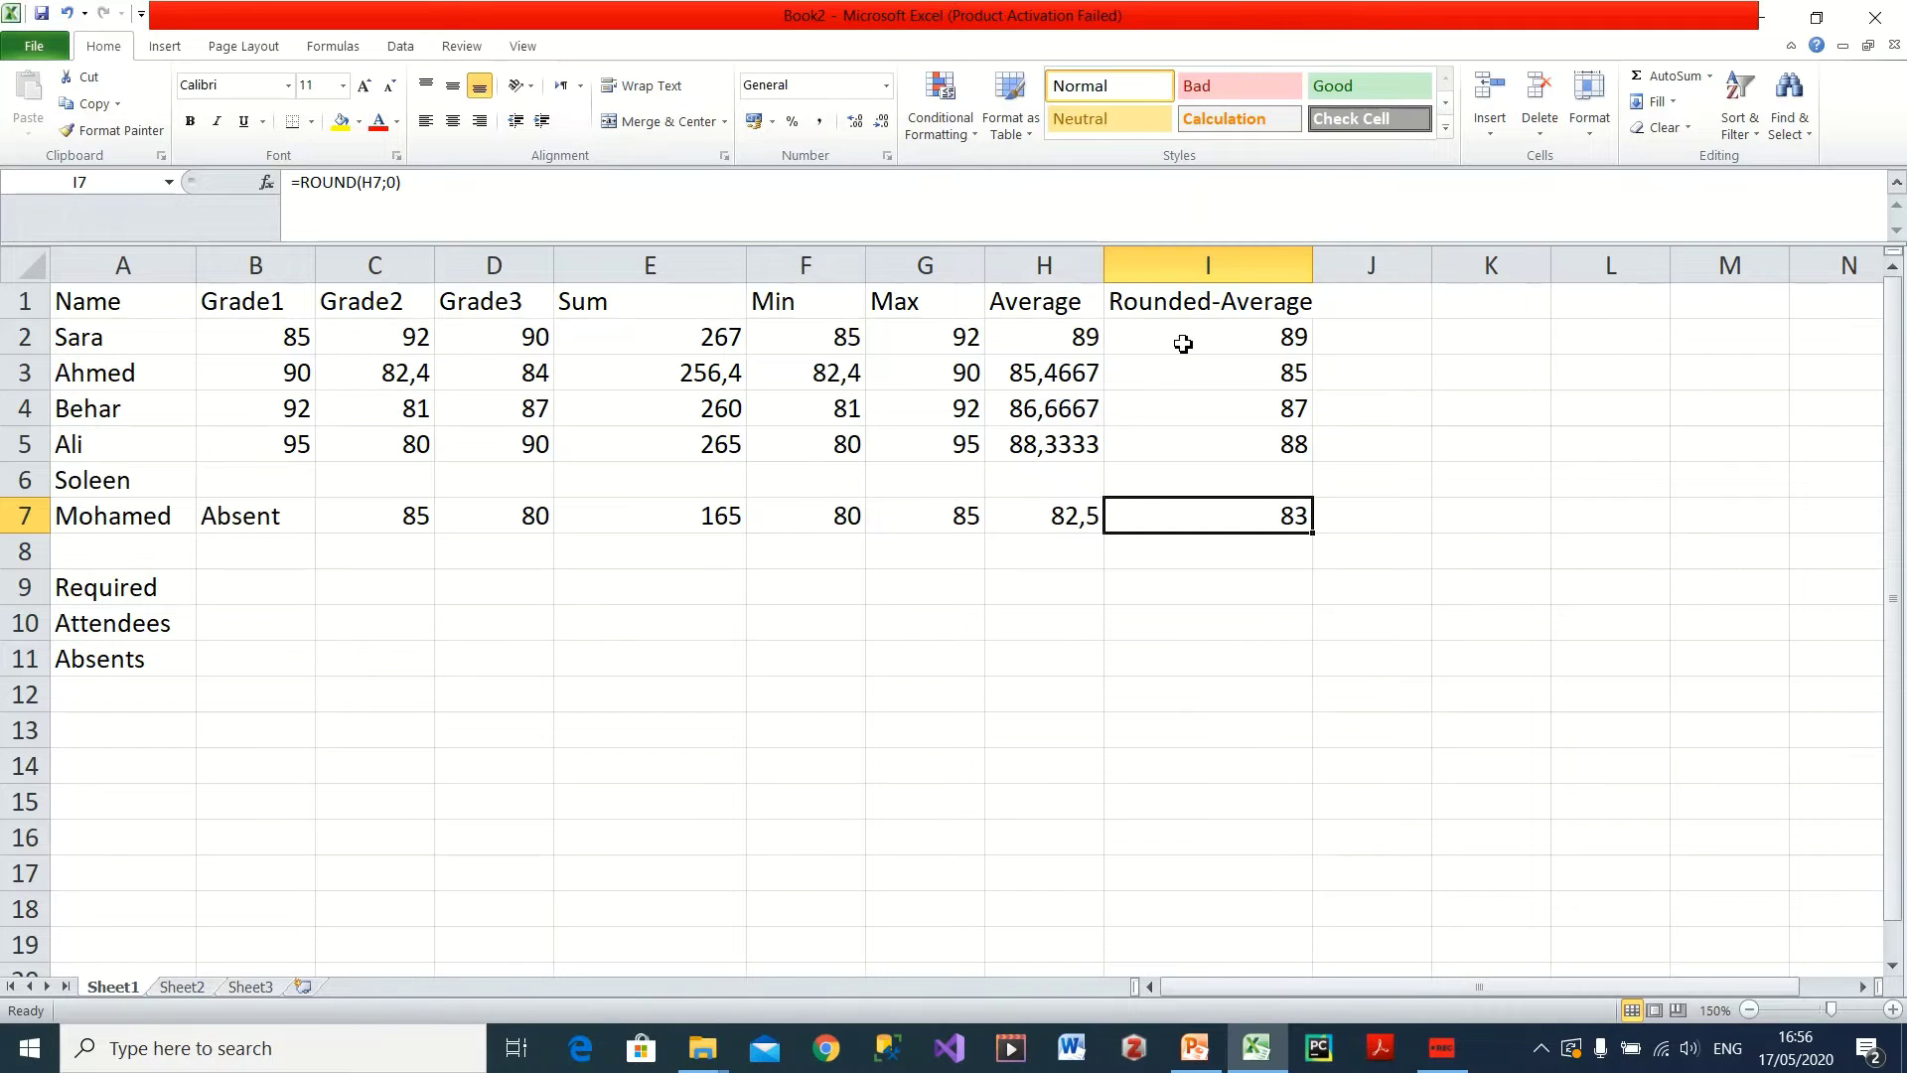
- Change the ROUND formula in I2 to 1 decimal digit and copy it down to I7
click(1262, 345)
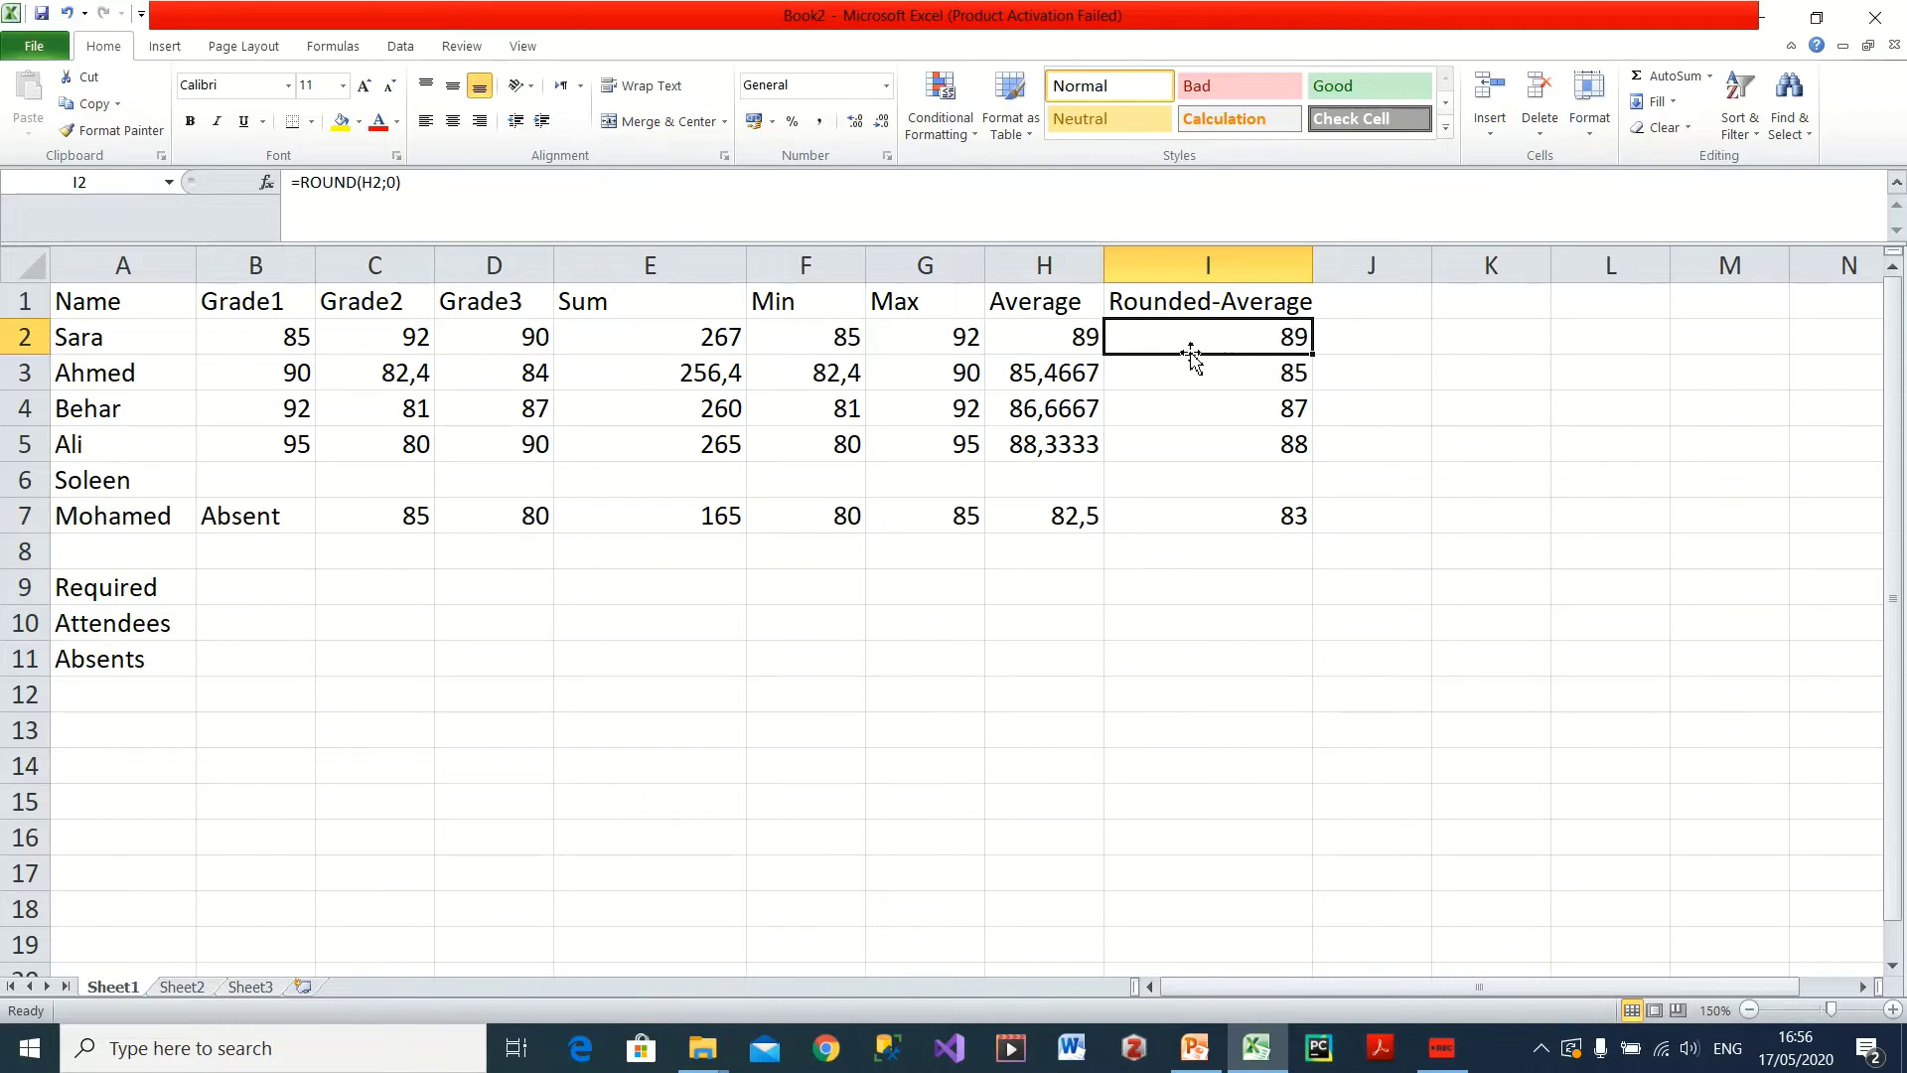
double_click(1221, 336)
click(1253, 336)
key(shift+Right)
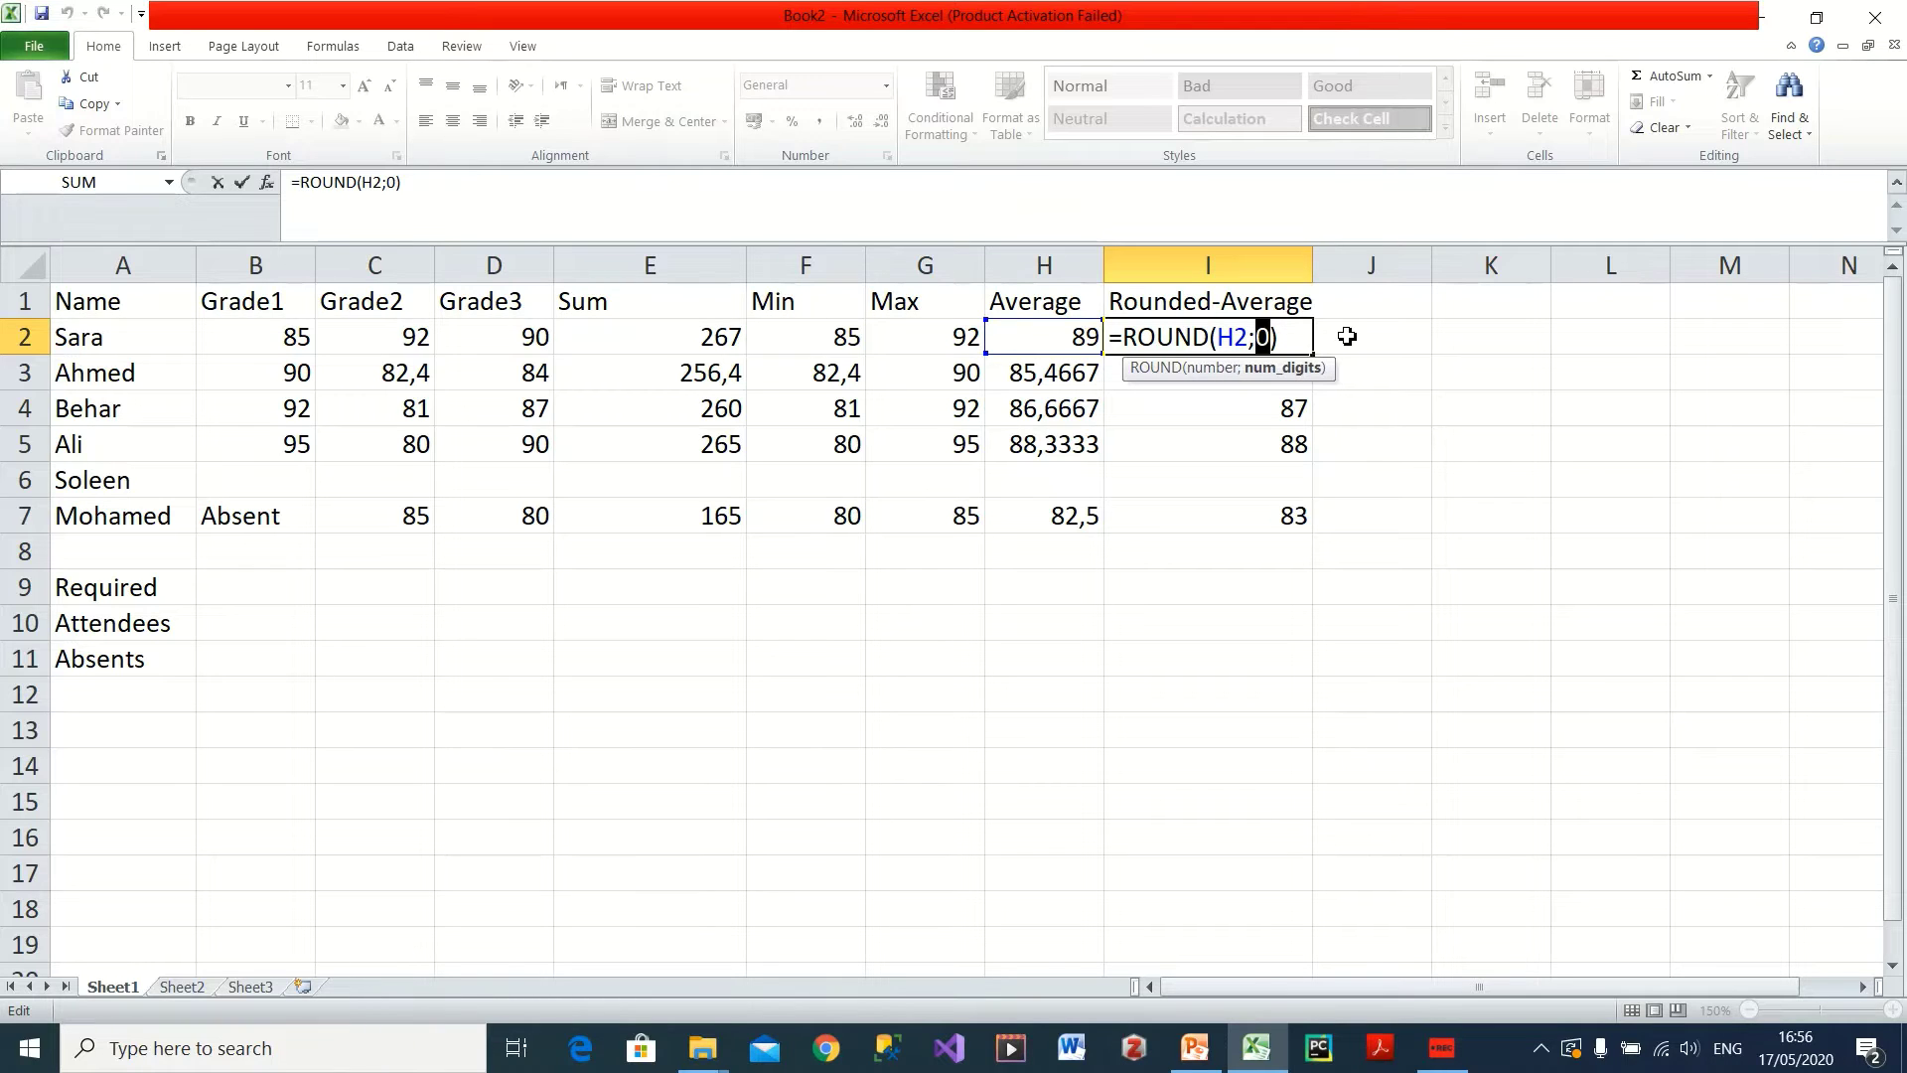
text(1)
key(Return)
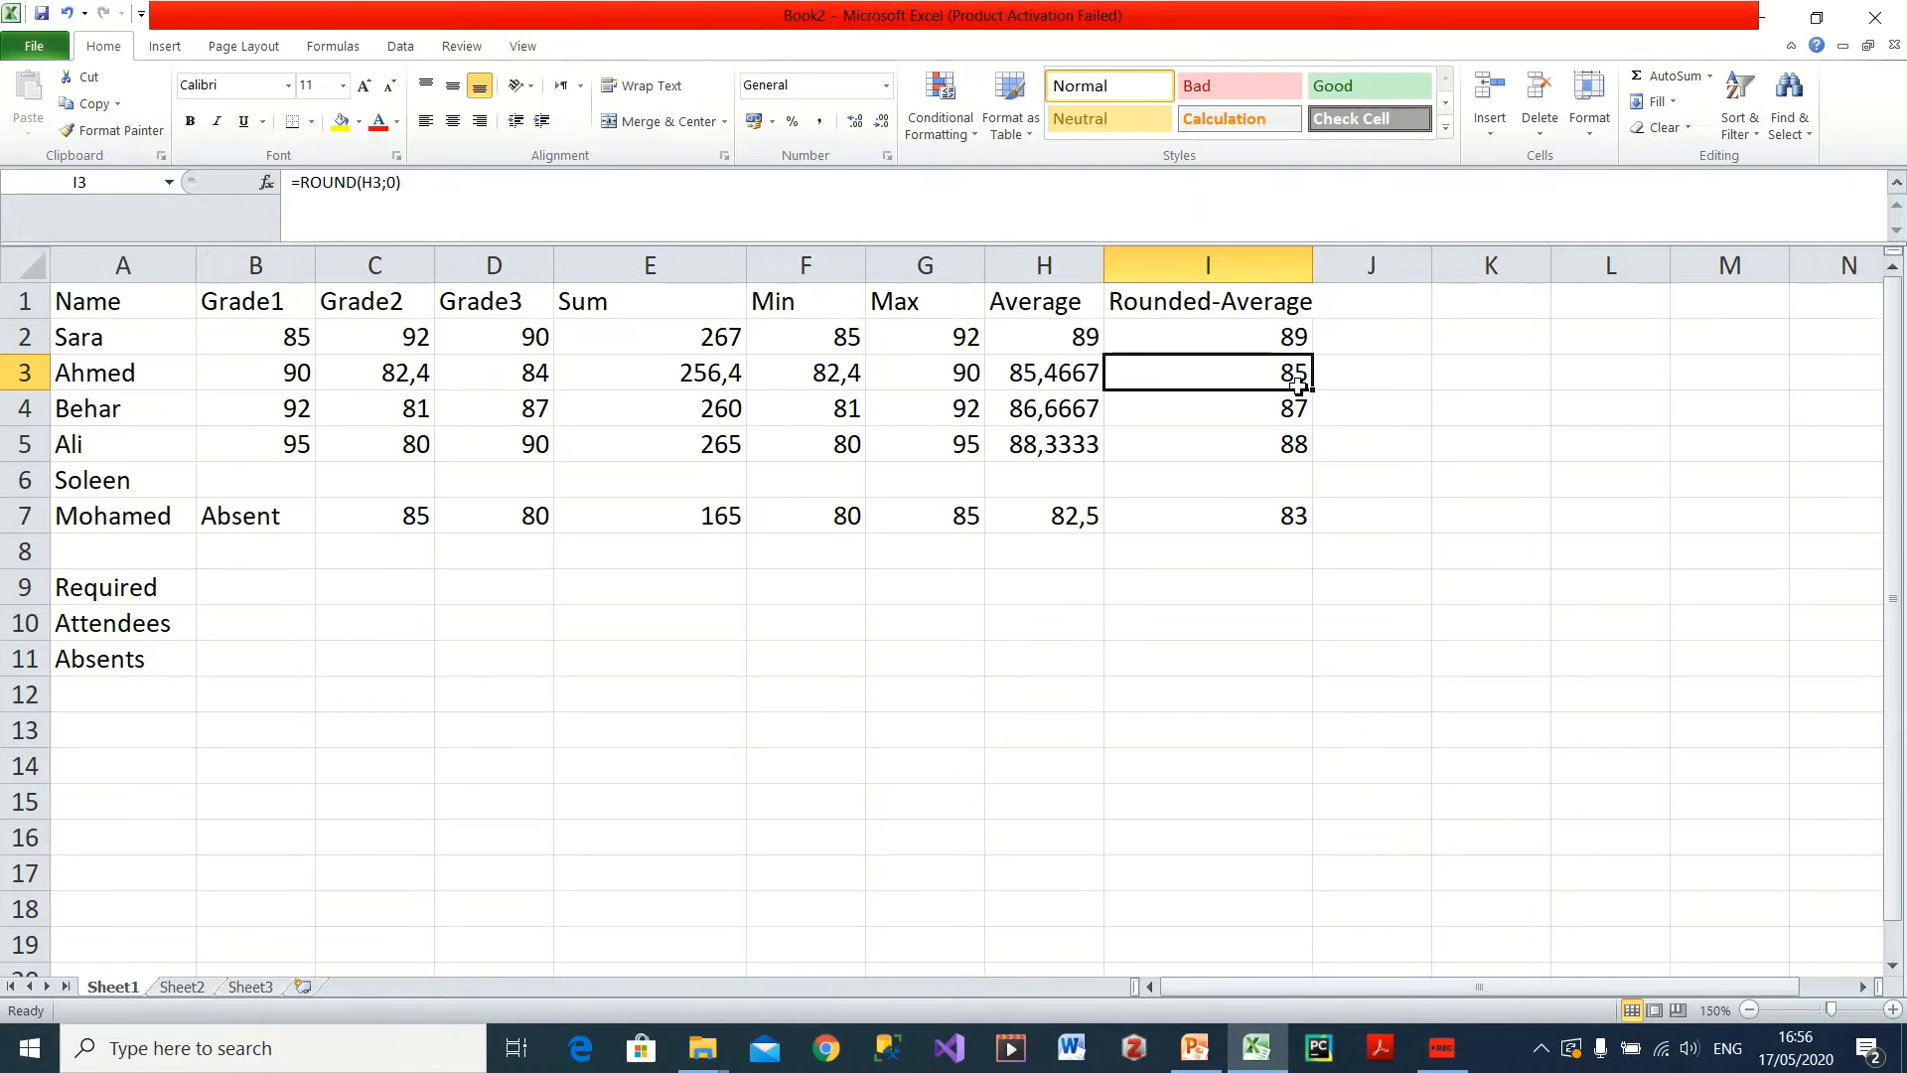
click(1225, 341)
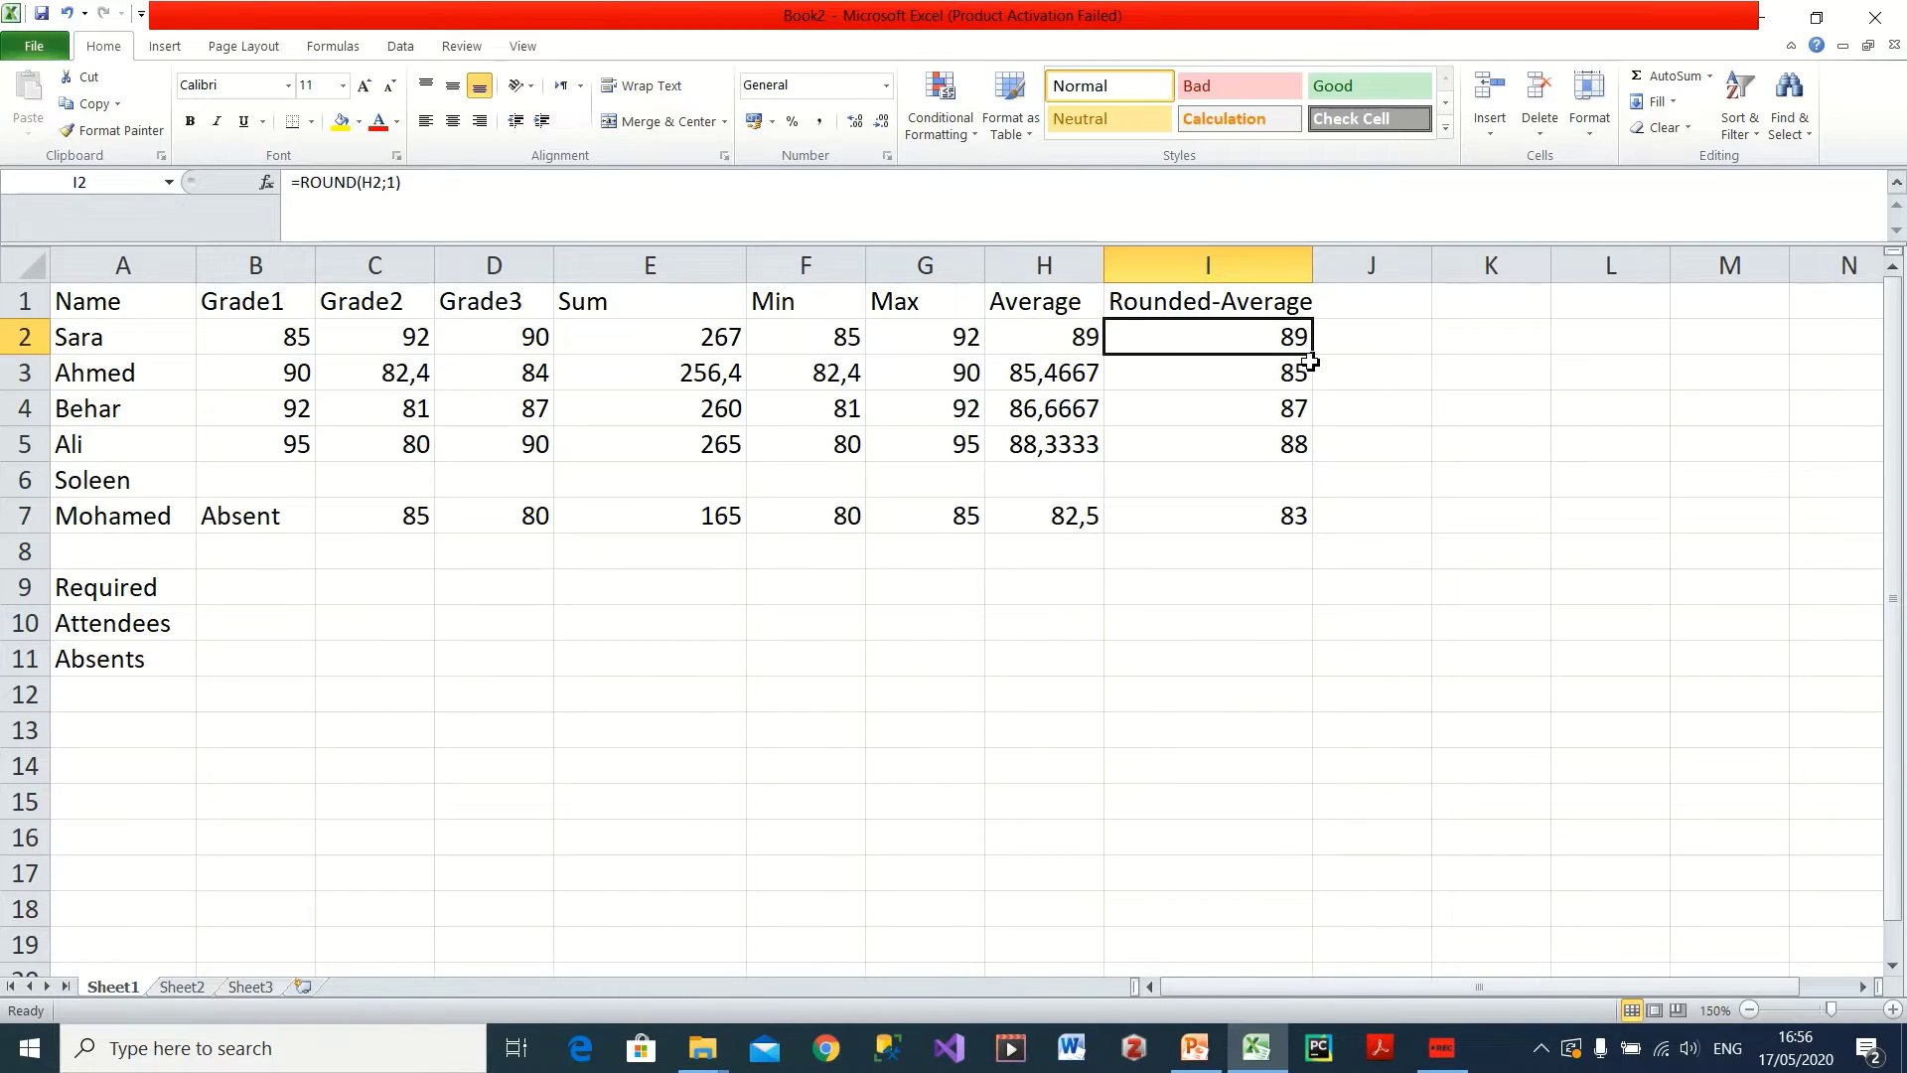
drag(1314, 356, 1328, 519)
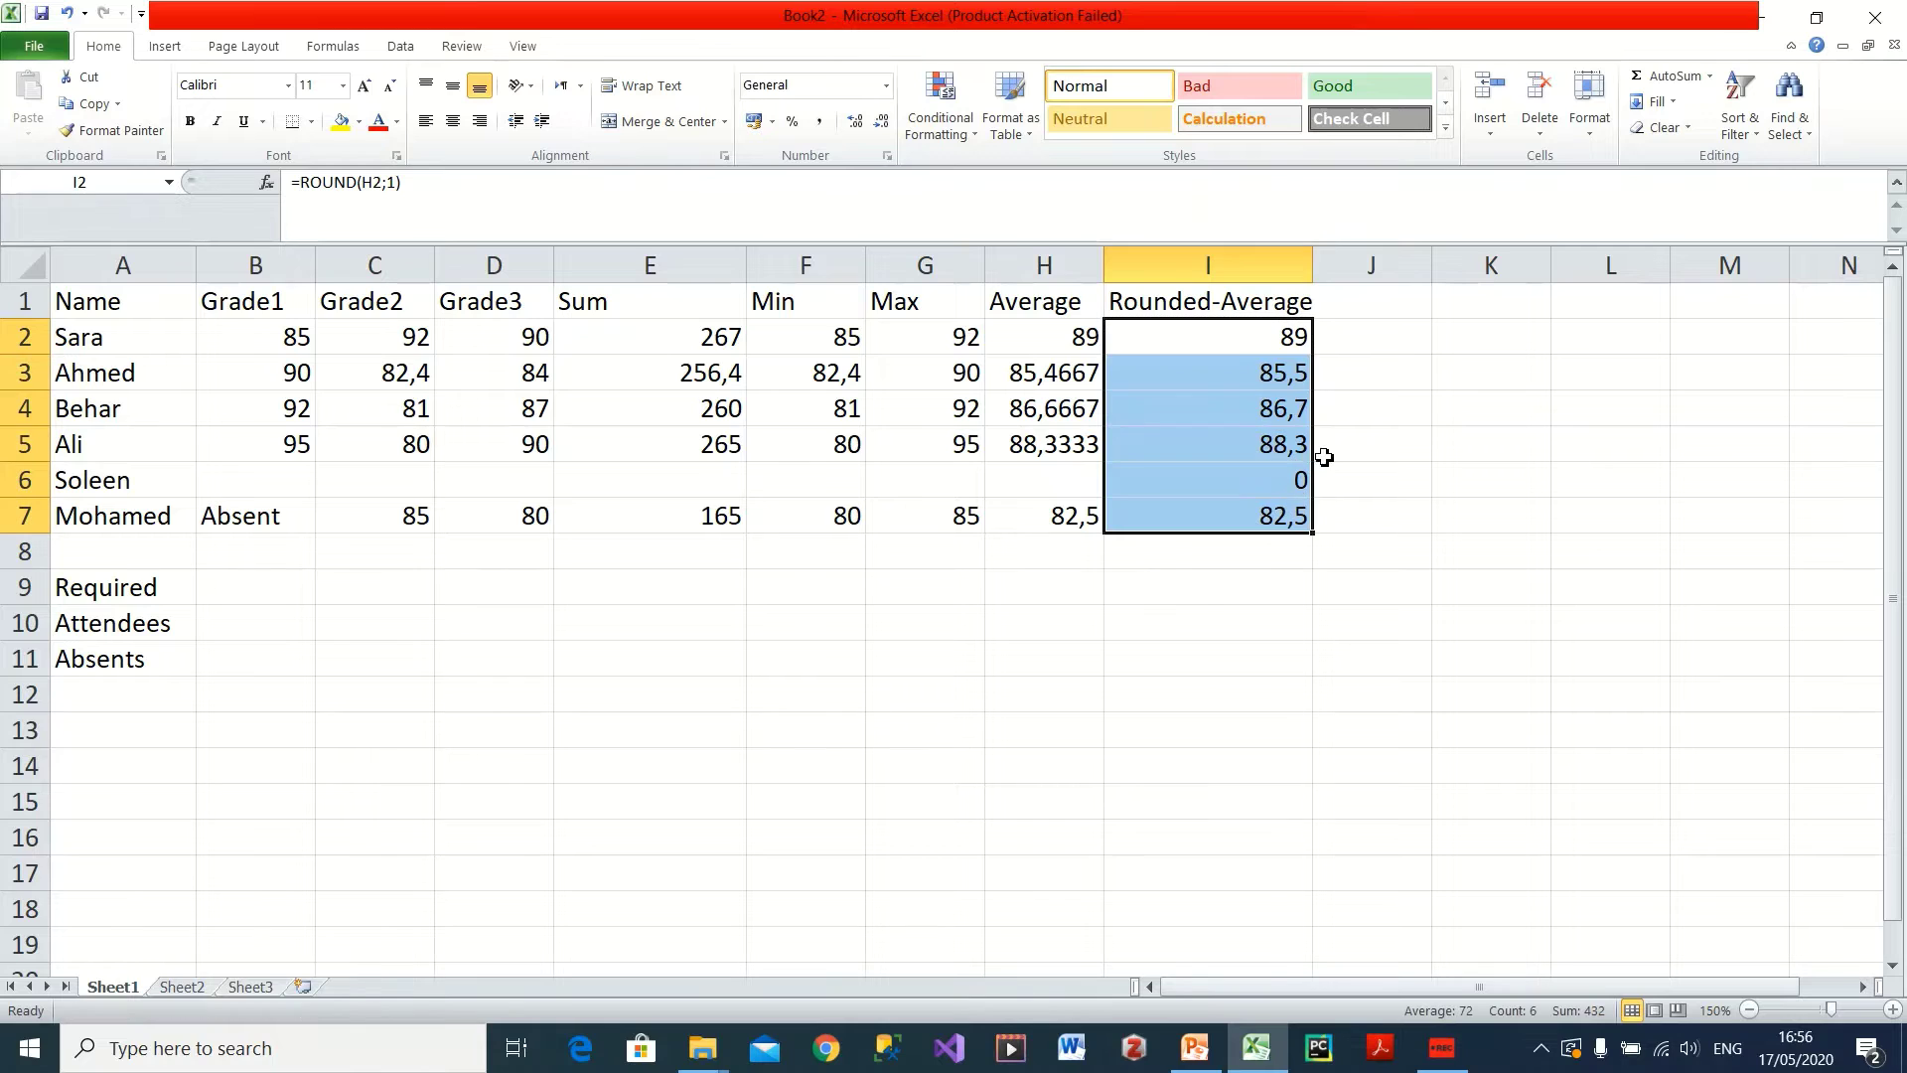
click(1329, 380)
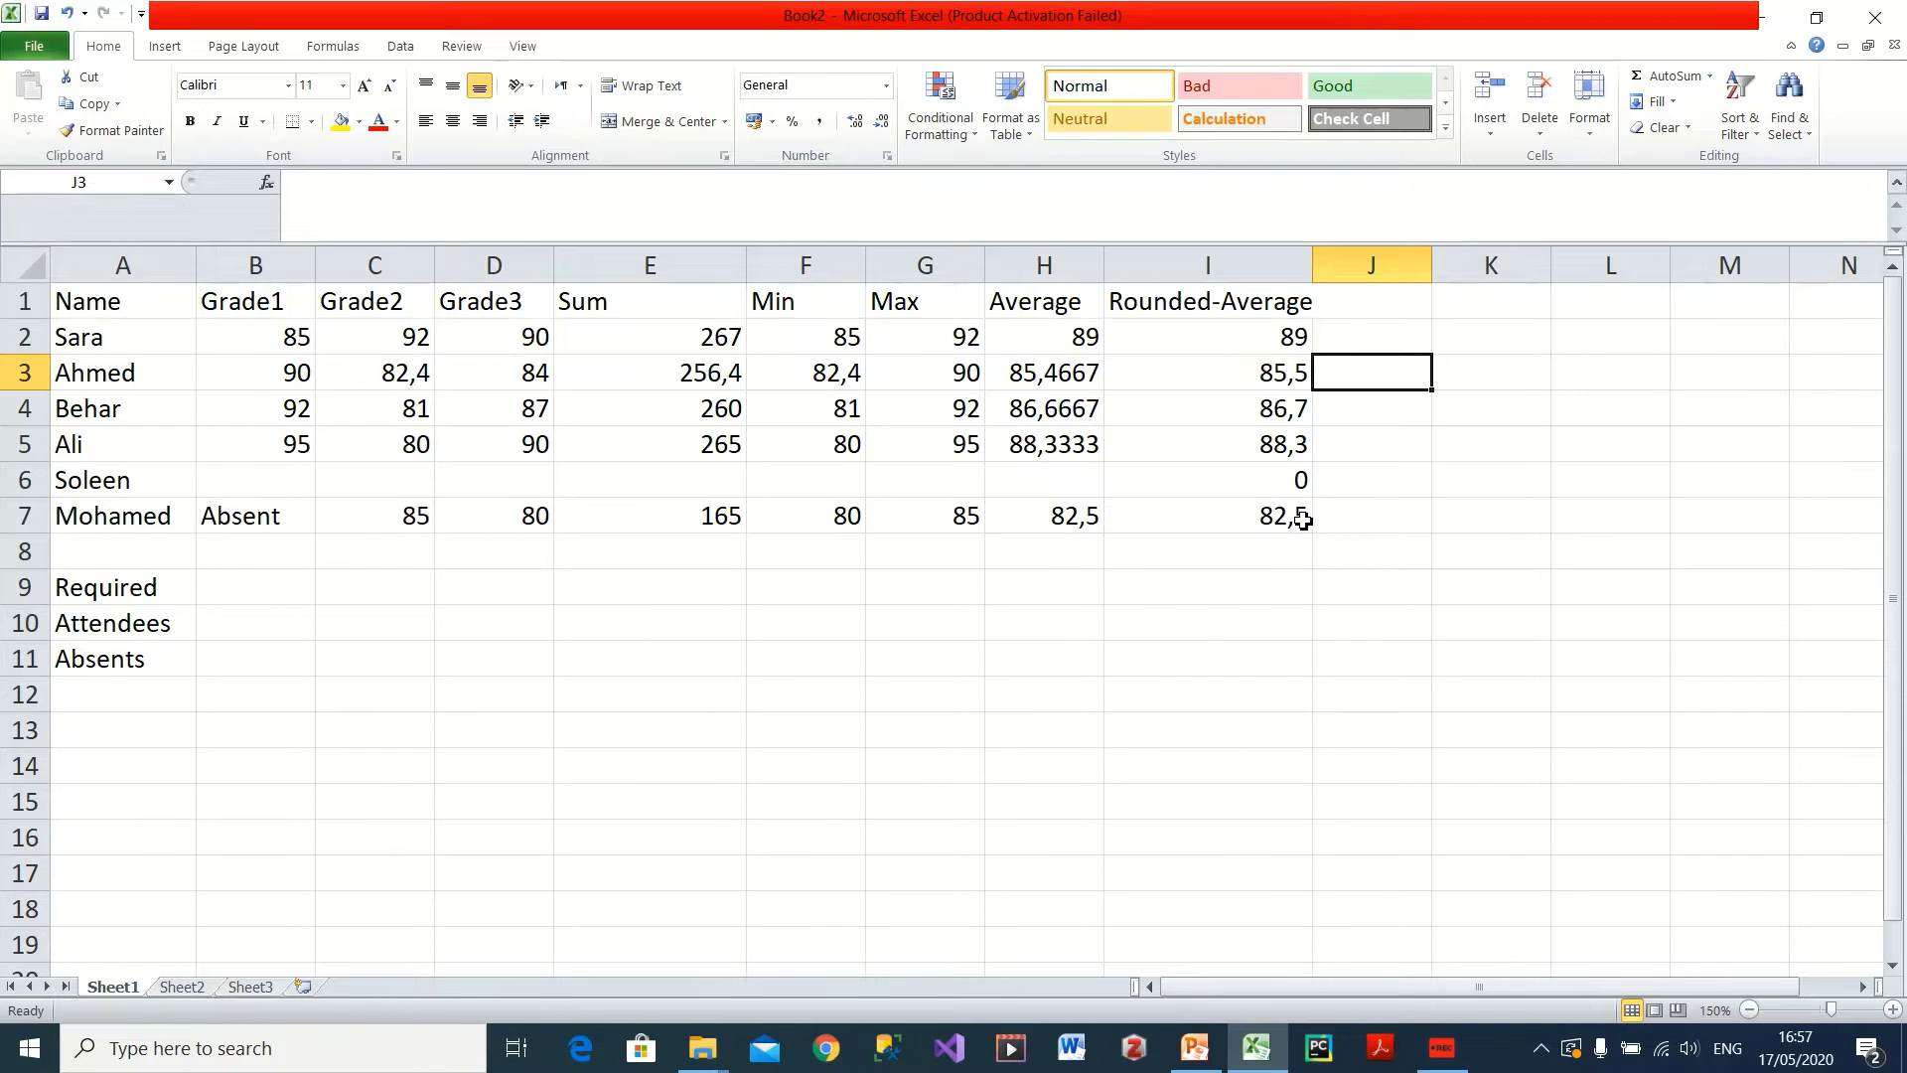
click(1290, 382)
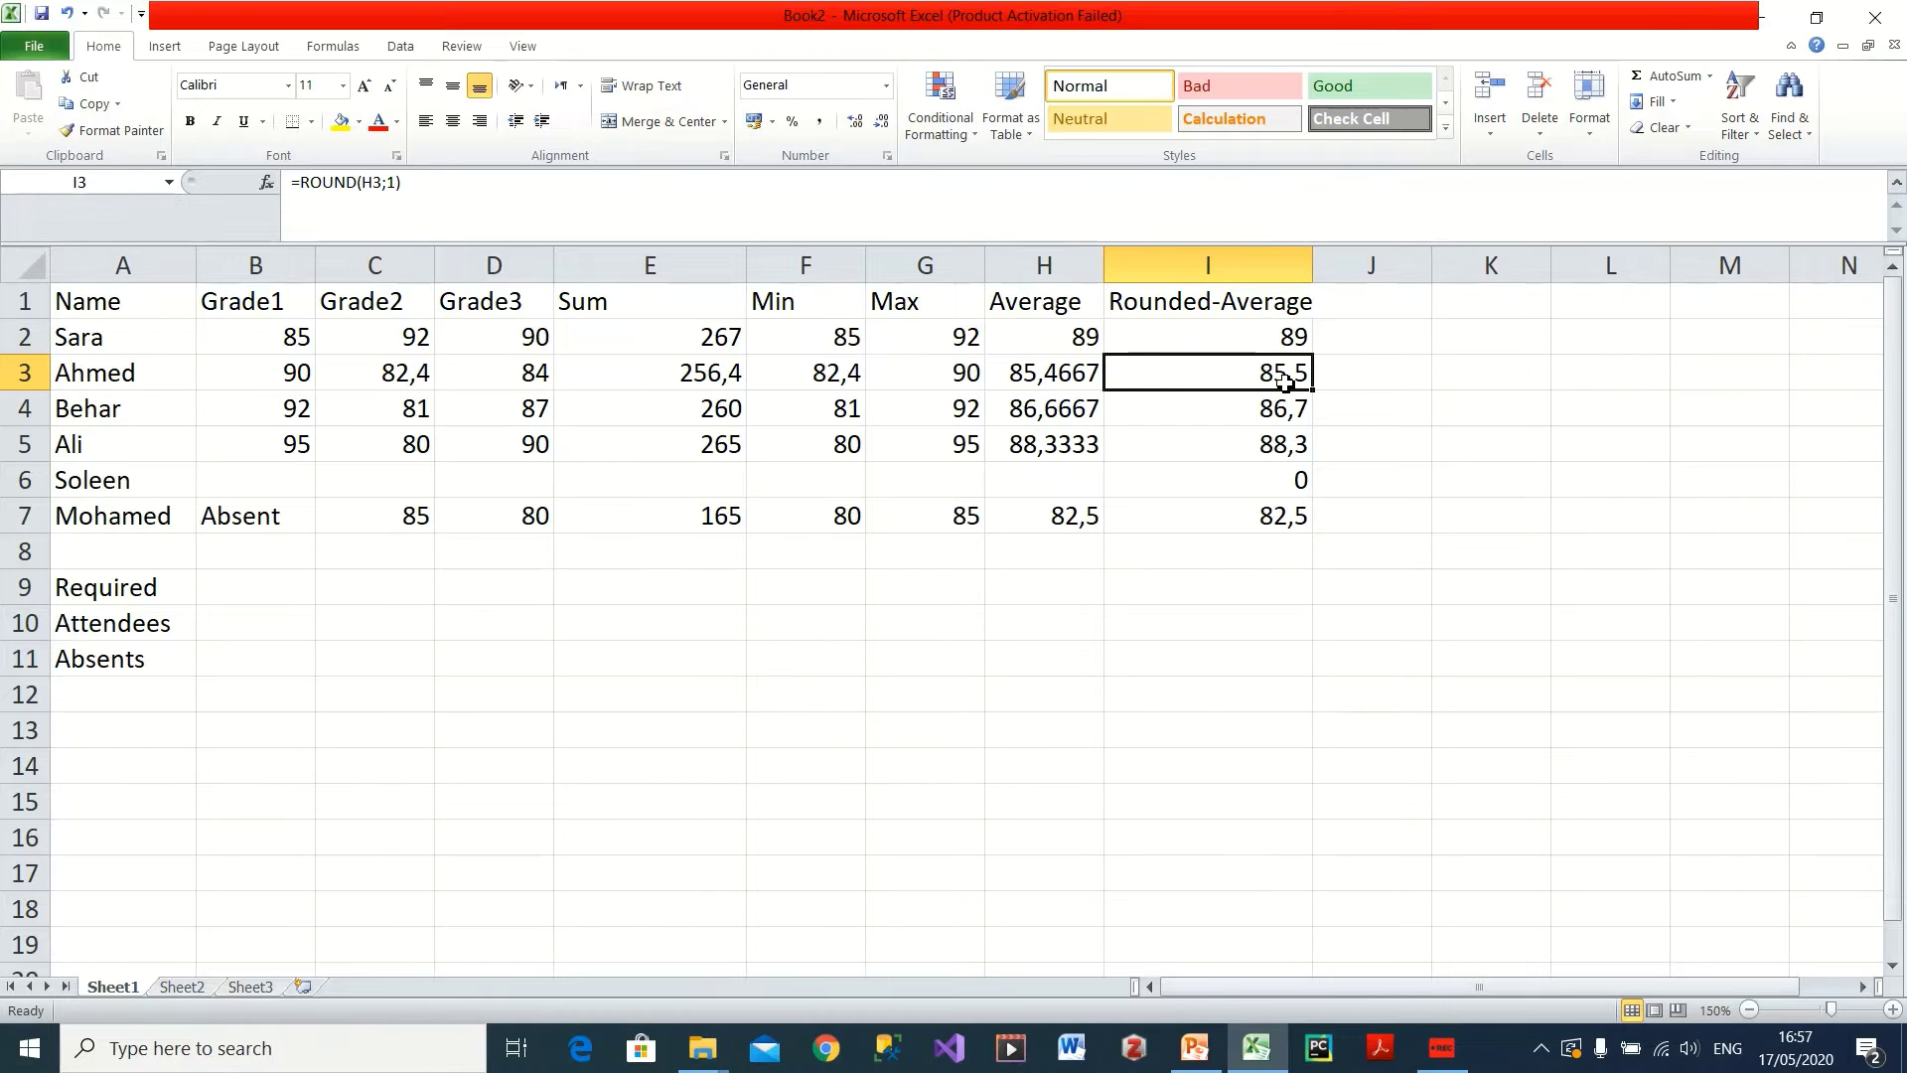
- Change the ROUND formula in I2 to 2 decimal digits and copy it down to I7
click(1279, 343)
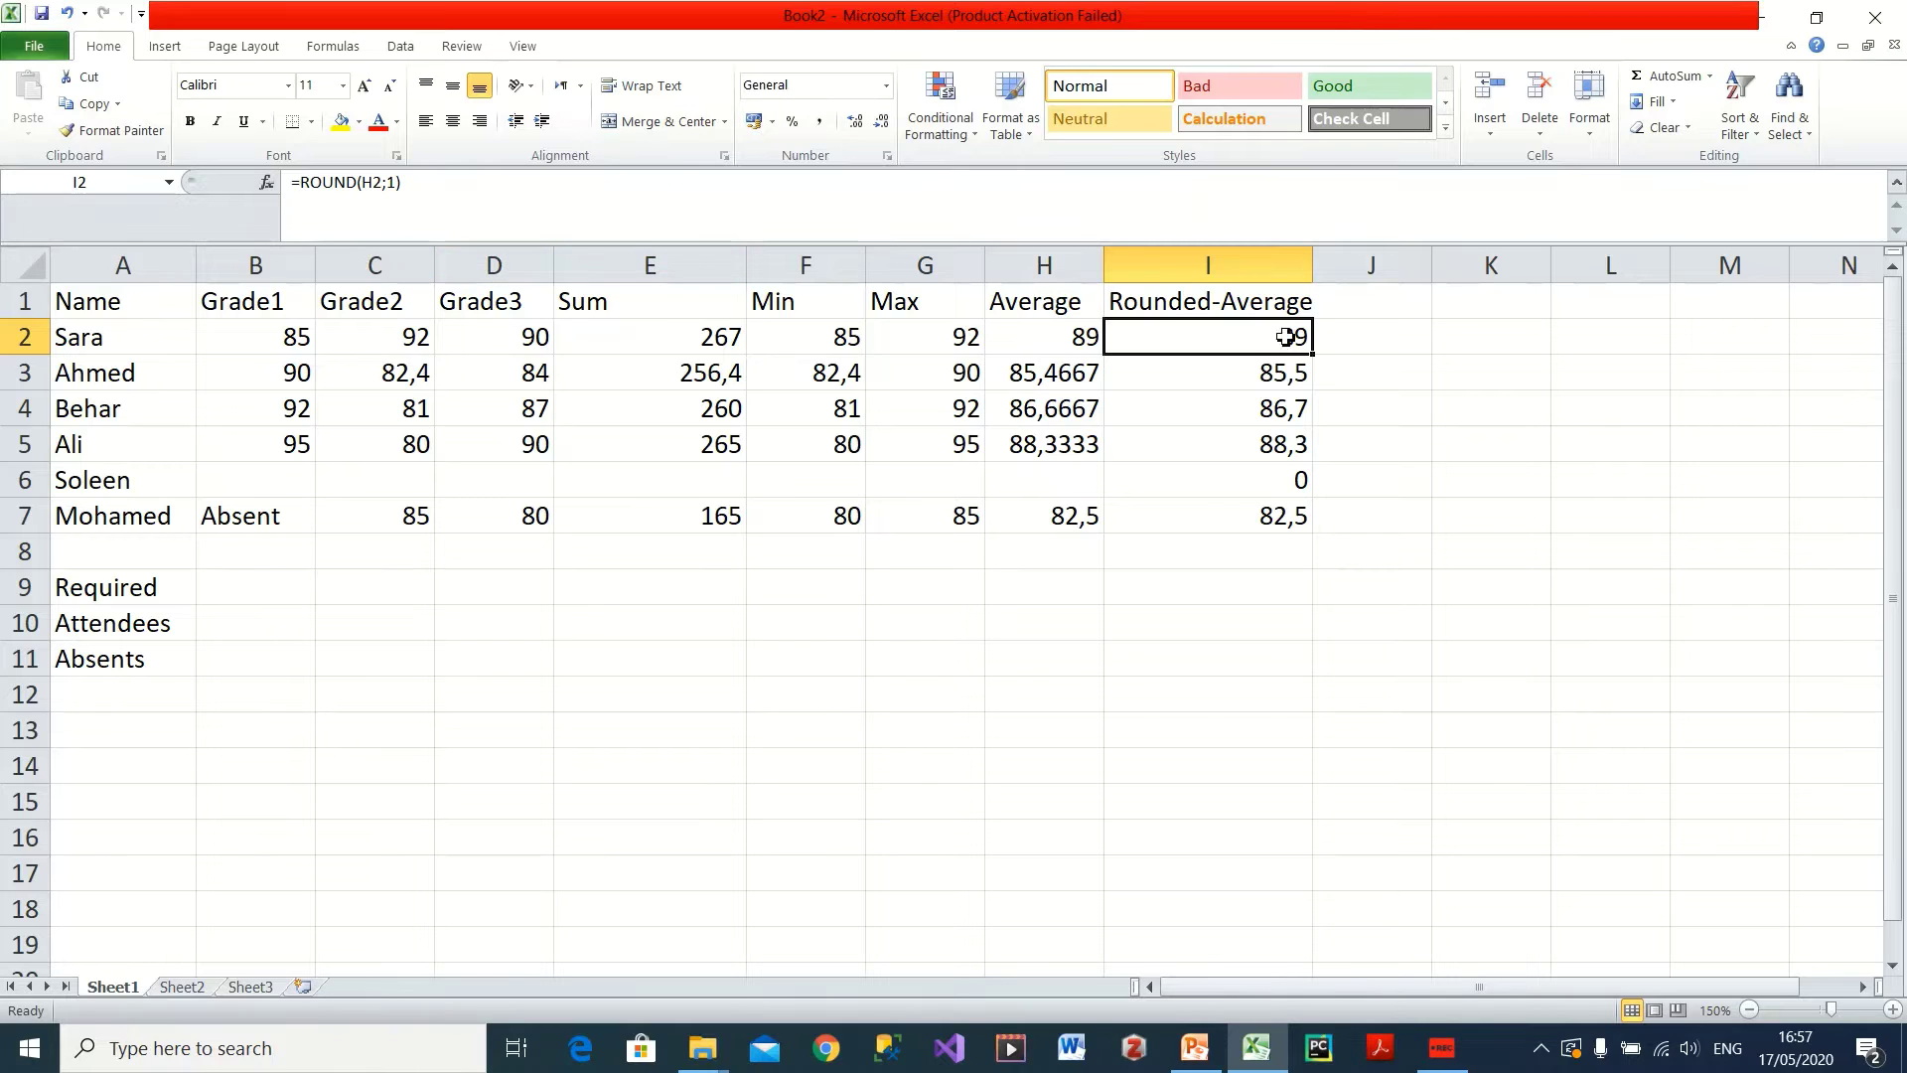
double_click(1286, 337)
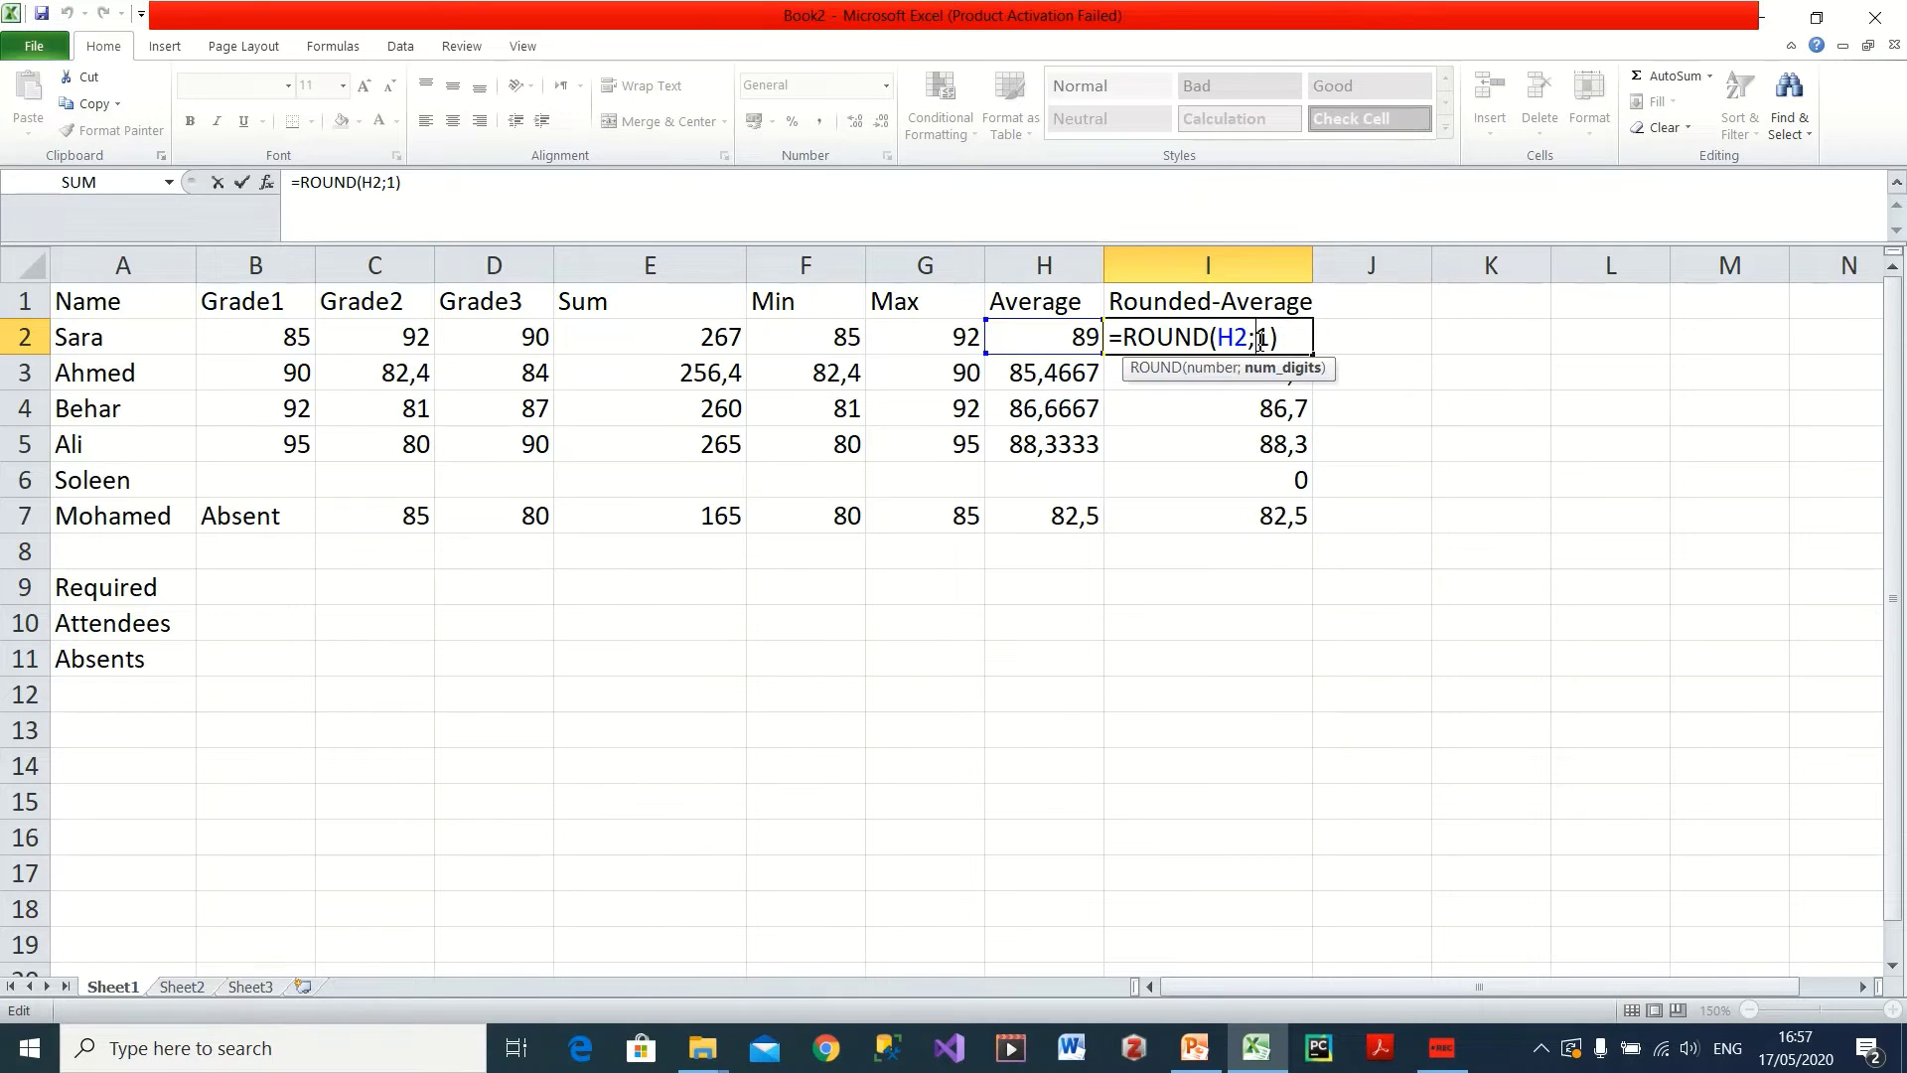
key(shift+Left)
text(2)
key(Return)
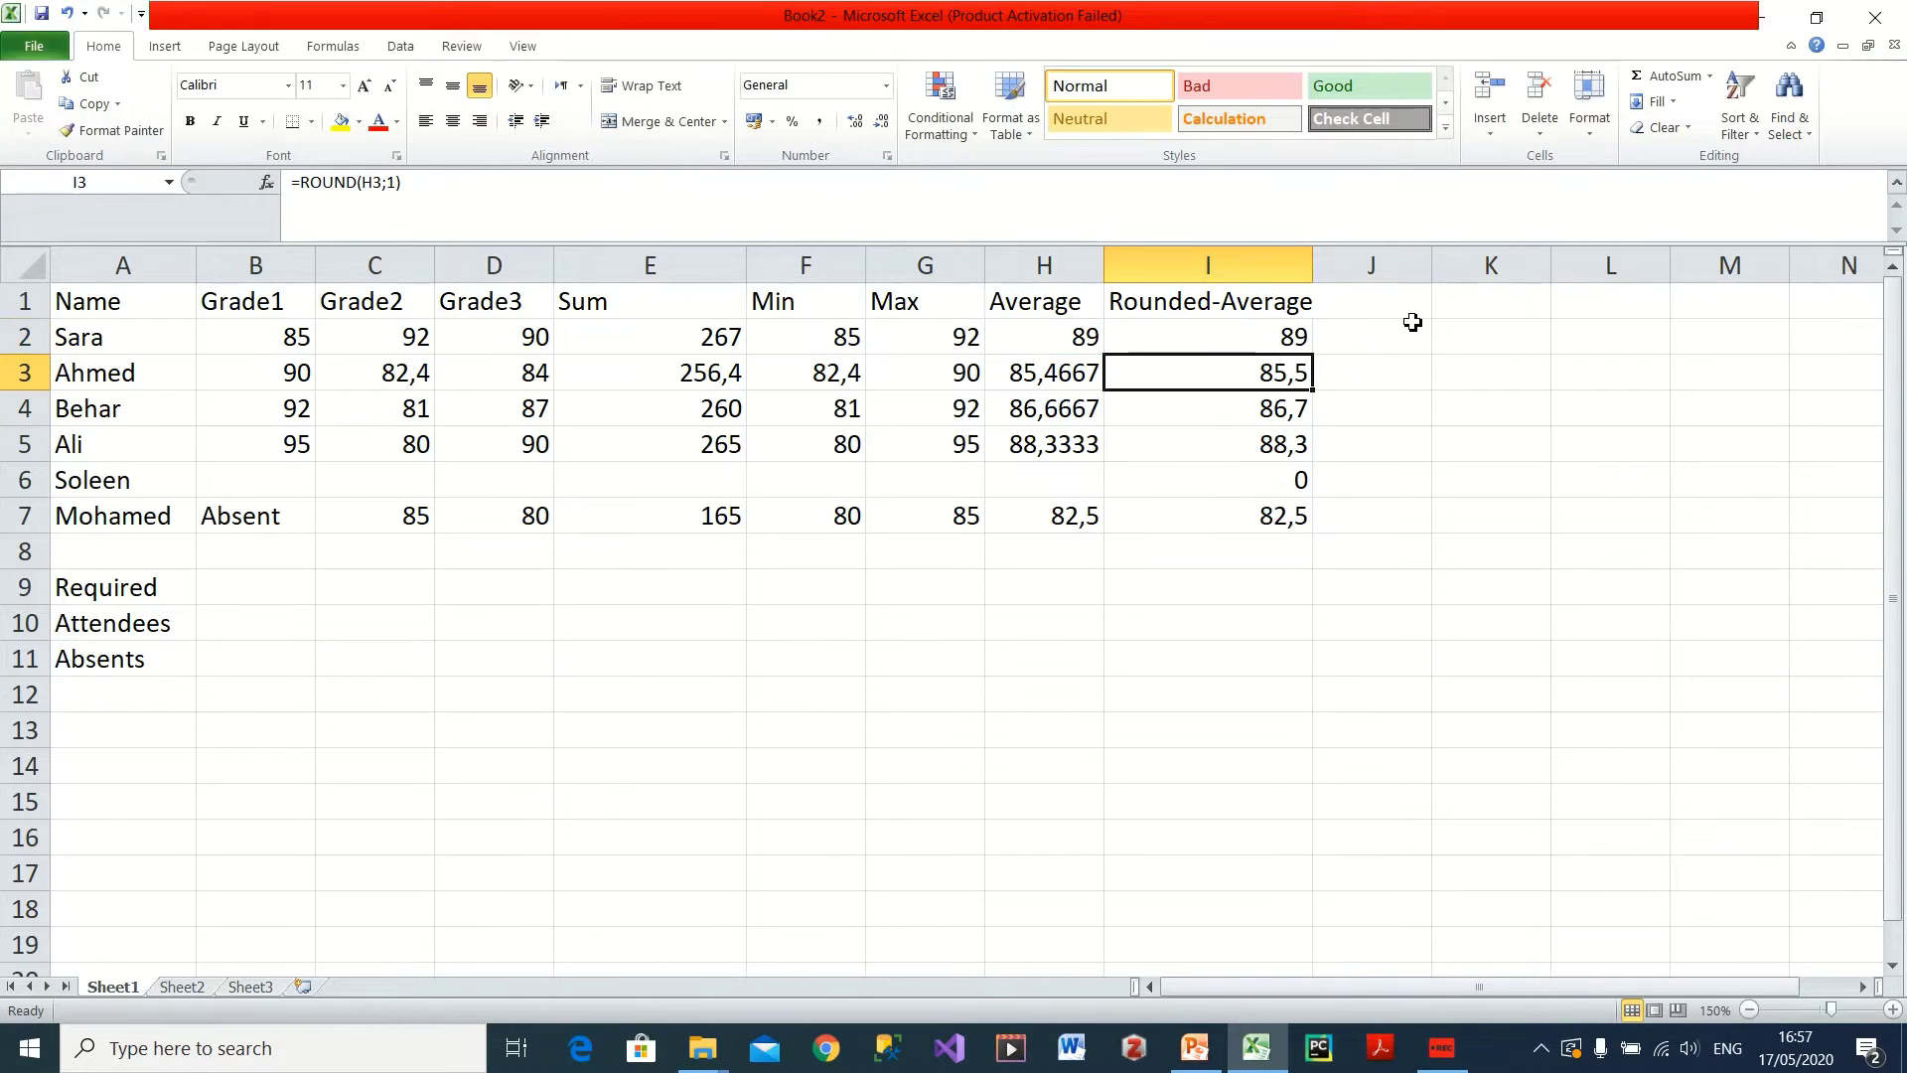
click(1292, 345)
drag(1315, 355, 1303, 516)
click(1251, 375)
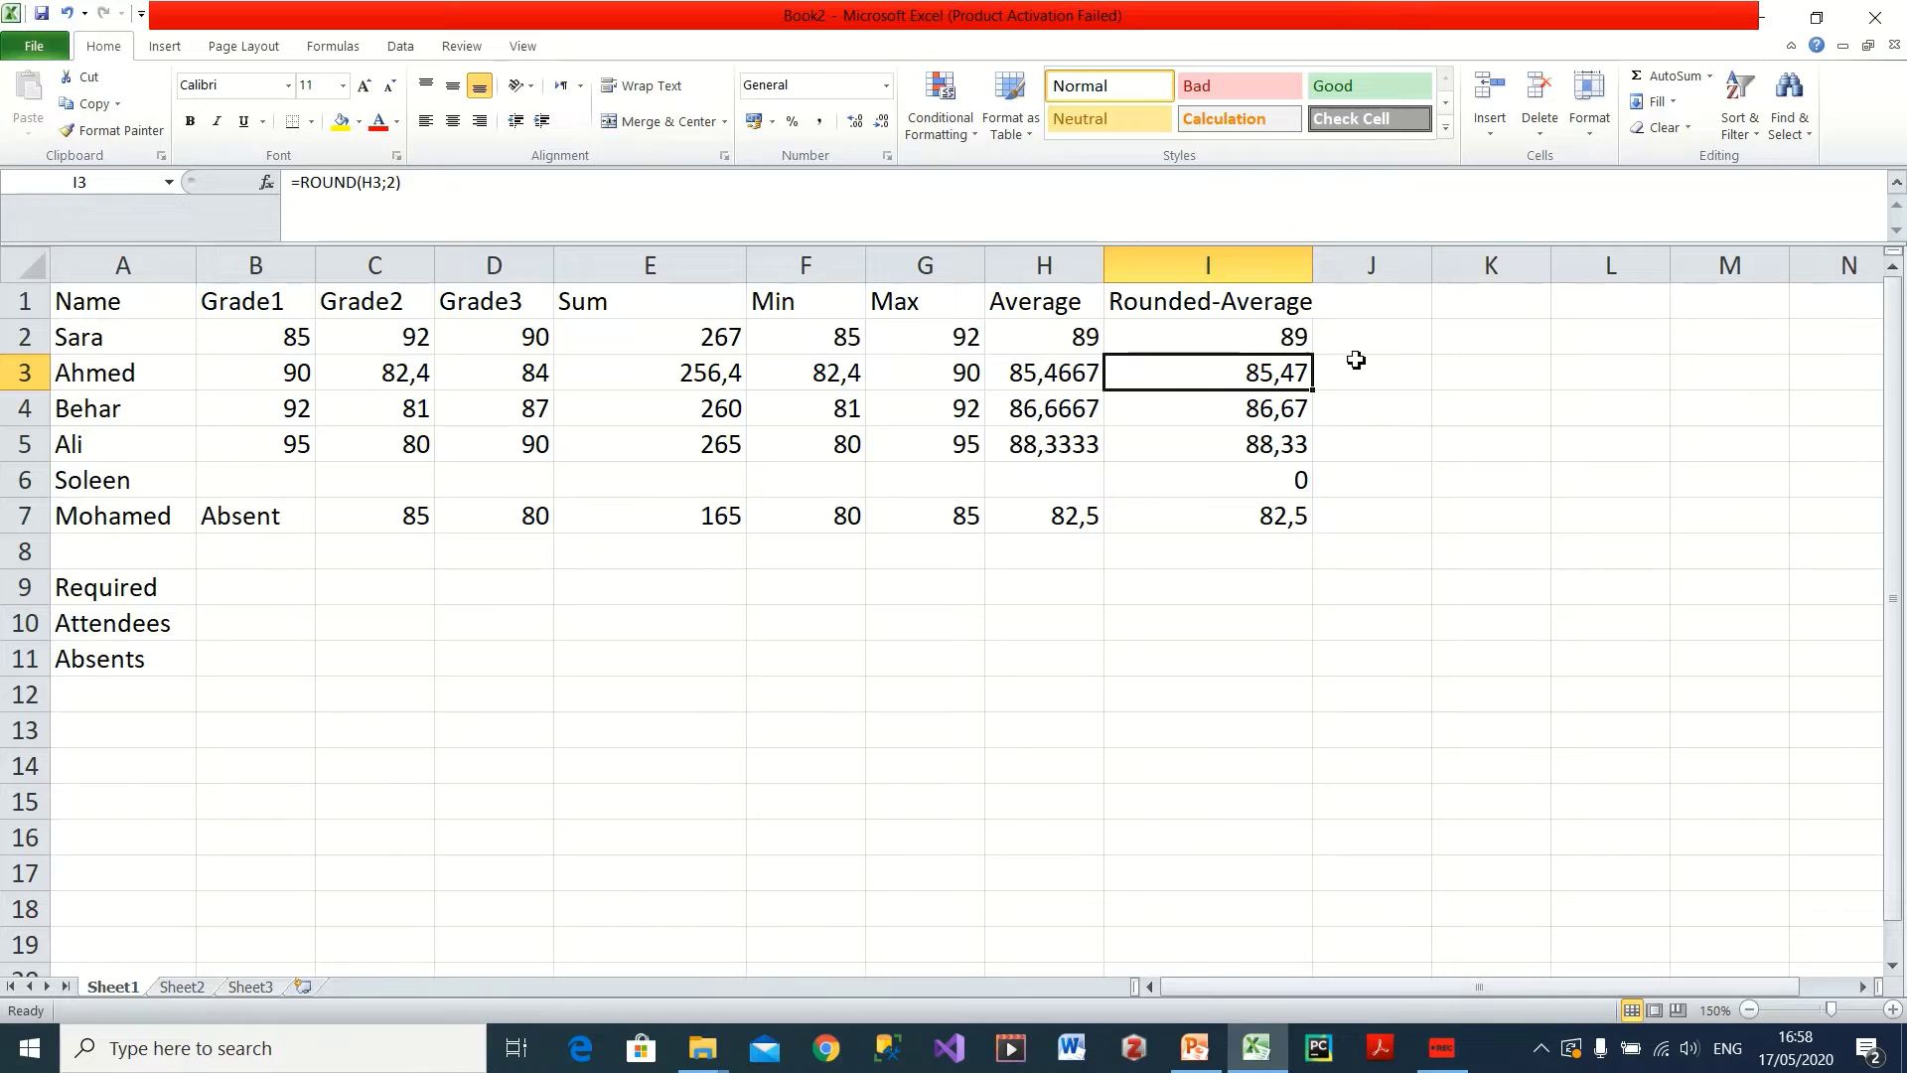
click(1287, 344)
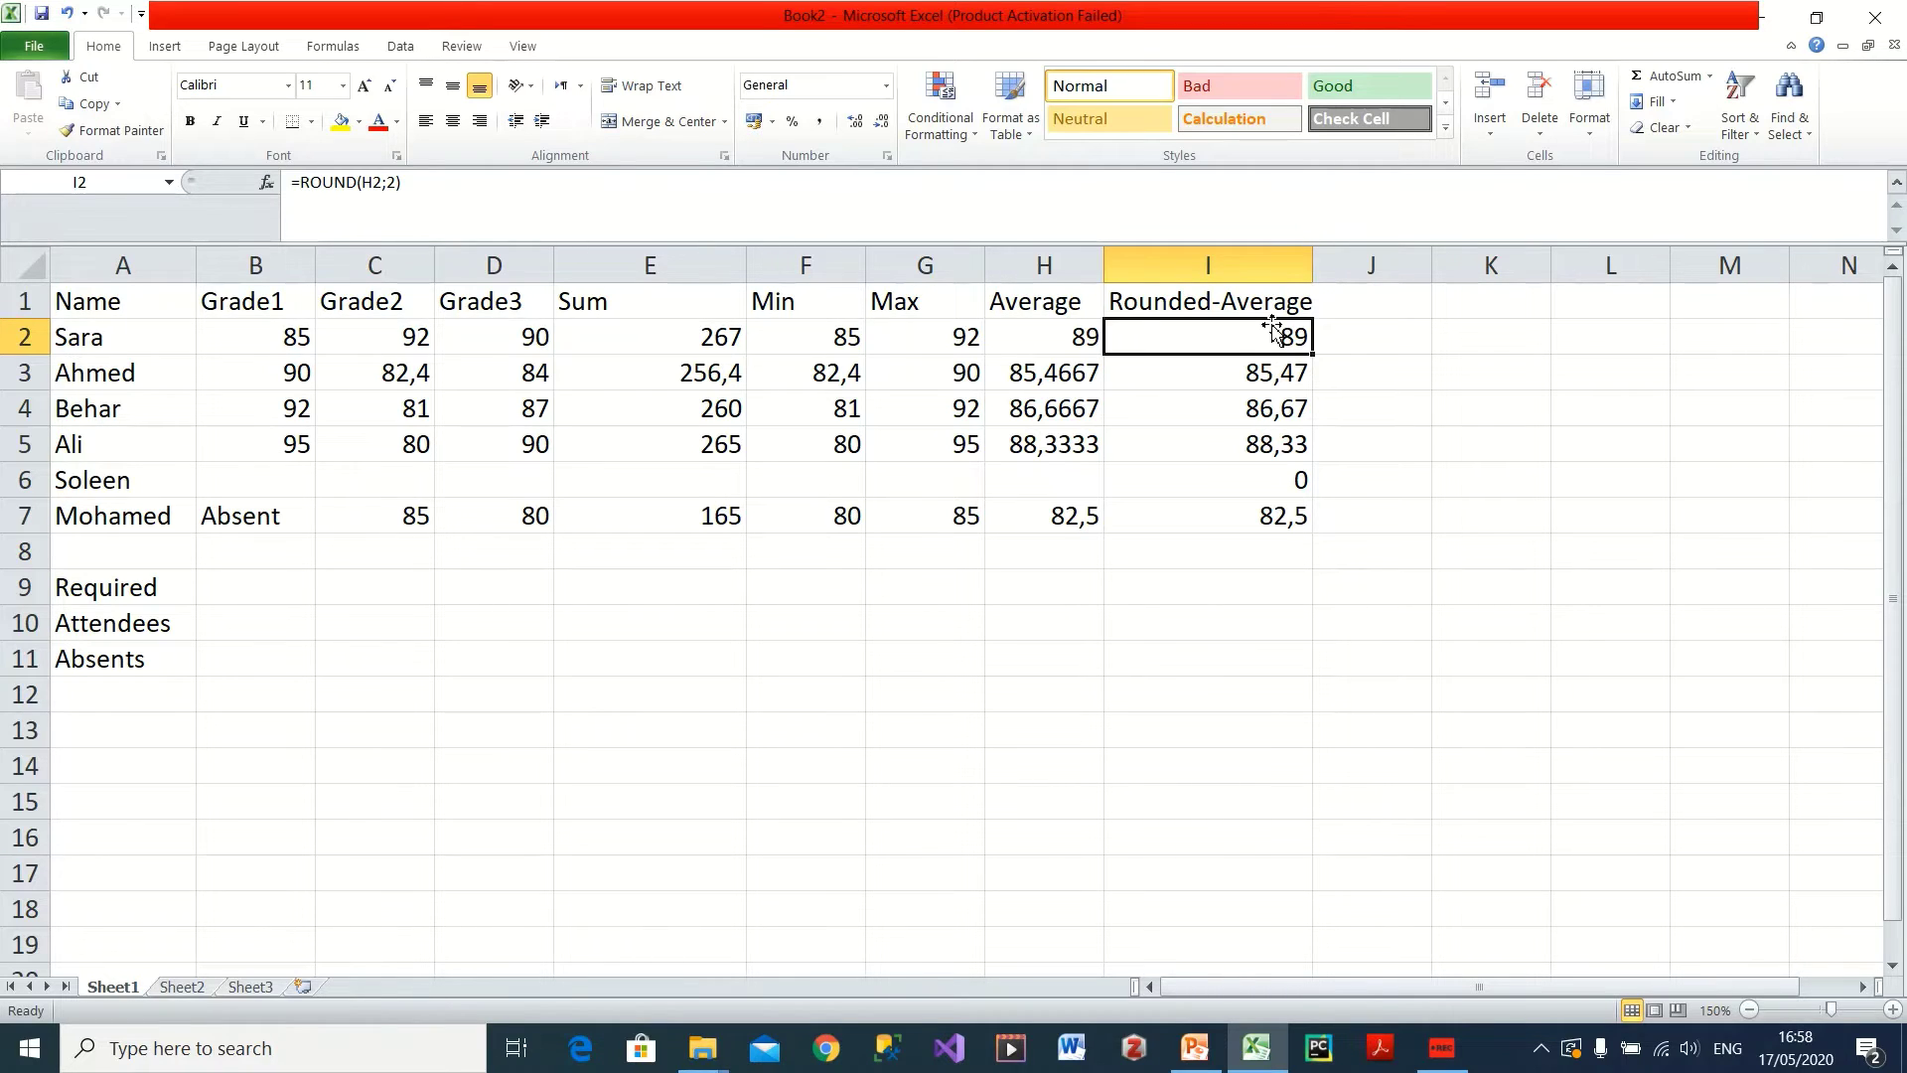
- Enter the sample number 125750 in the empty cell K2
click(1496, 344)
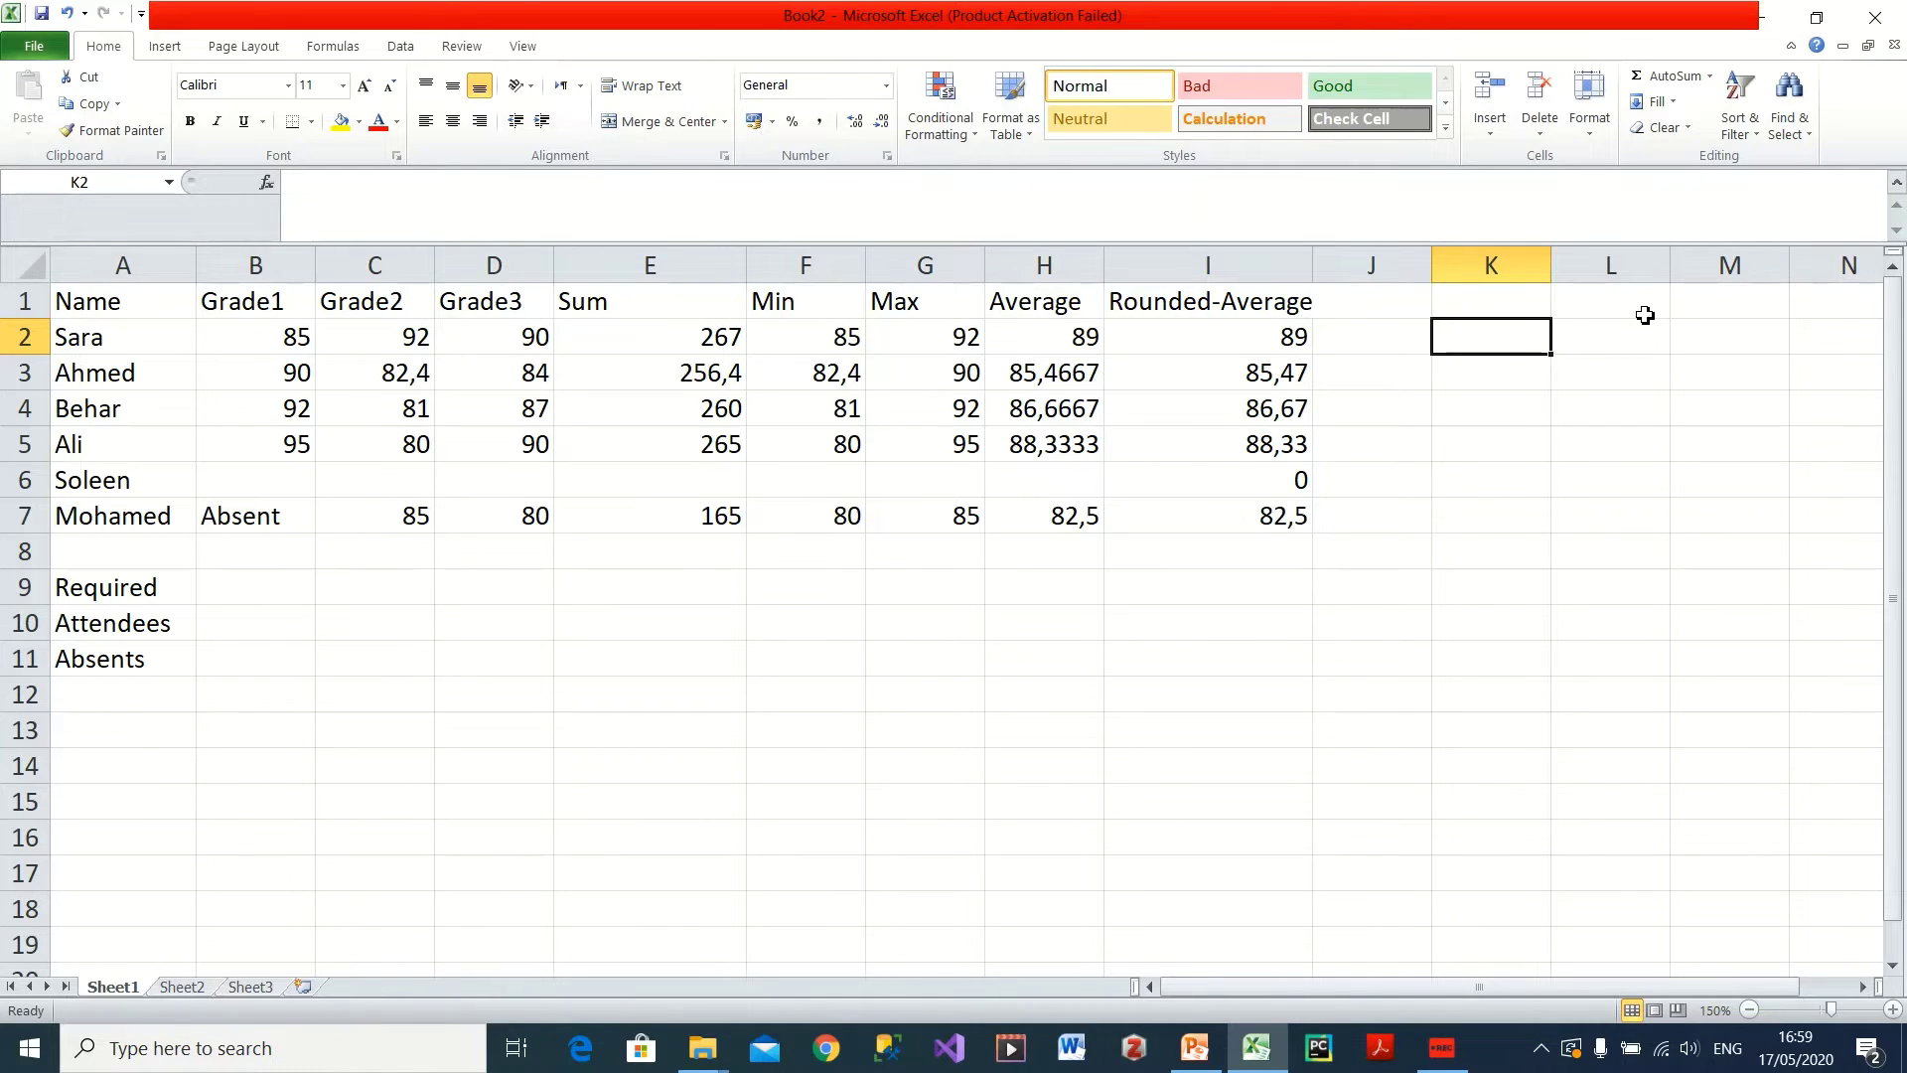
text(123)
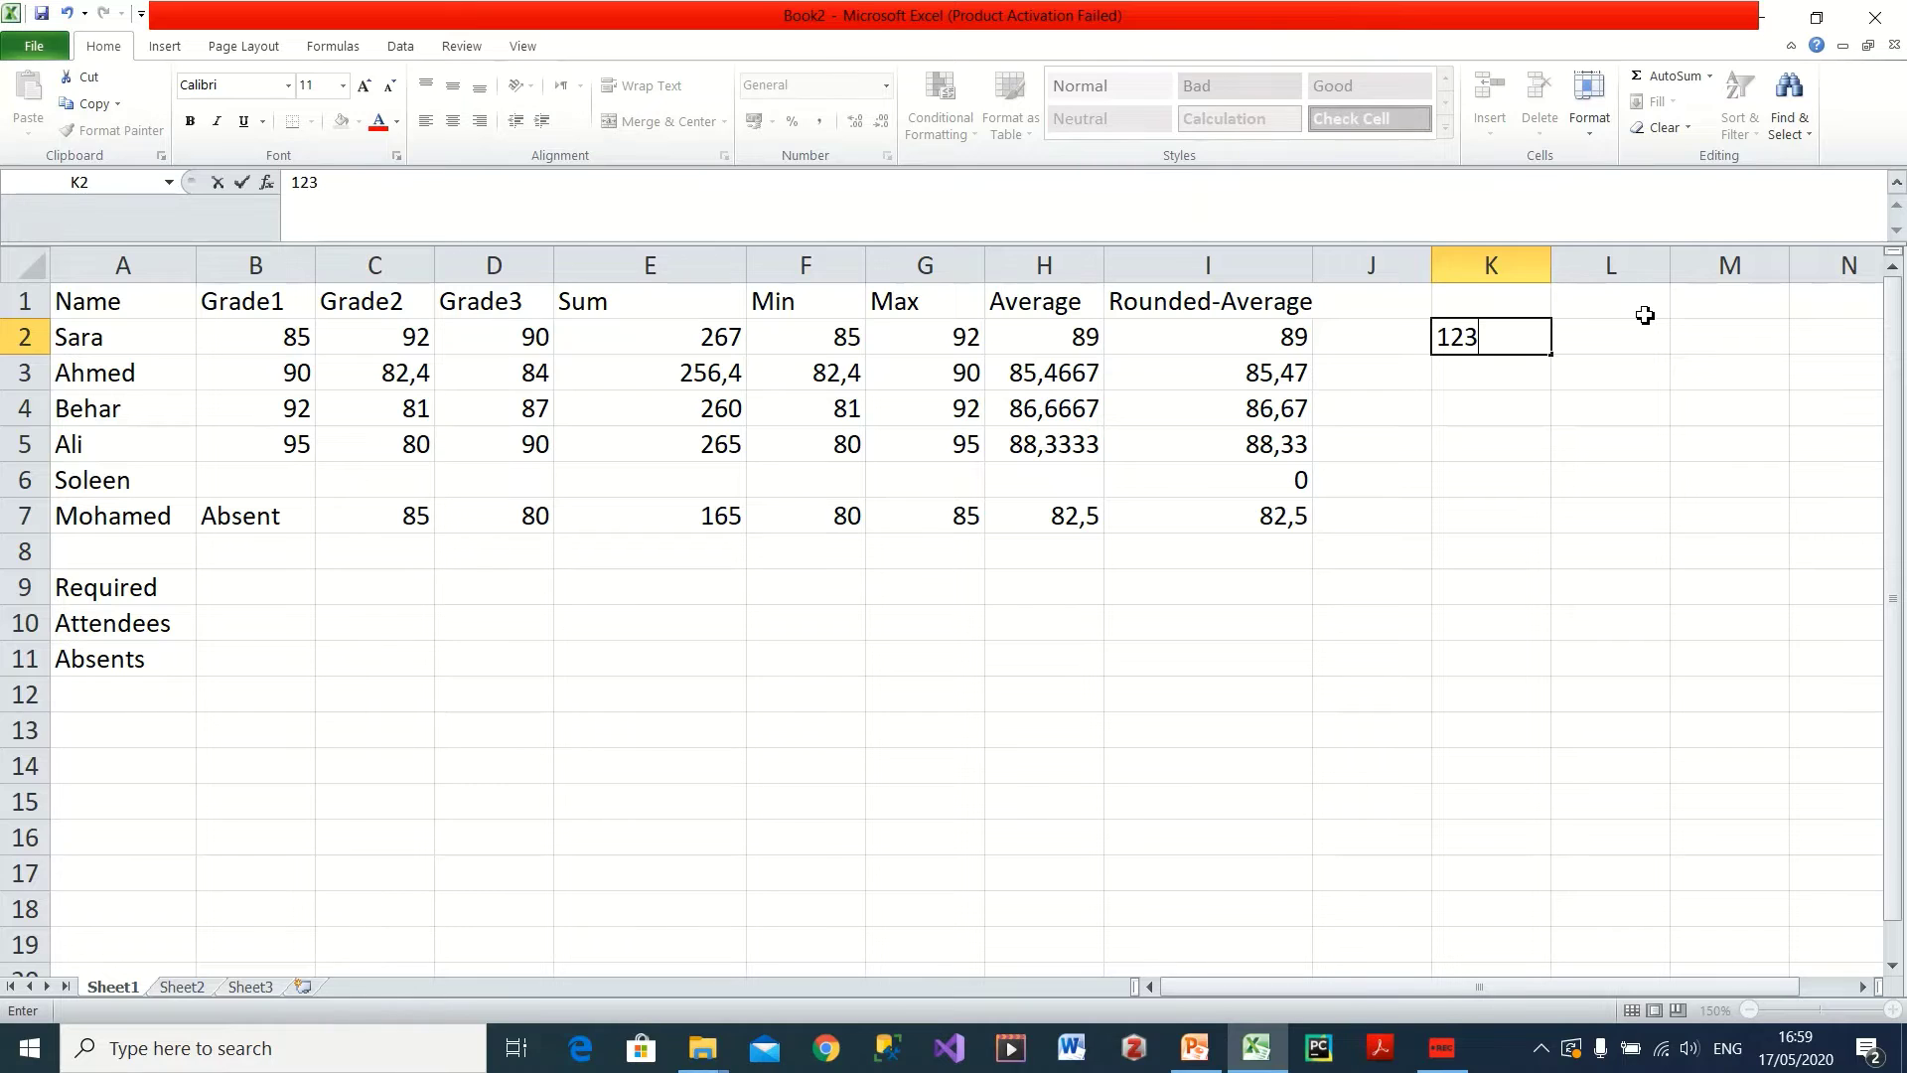
key(BackSpace)
text(5750)
key(Return)
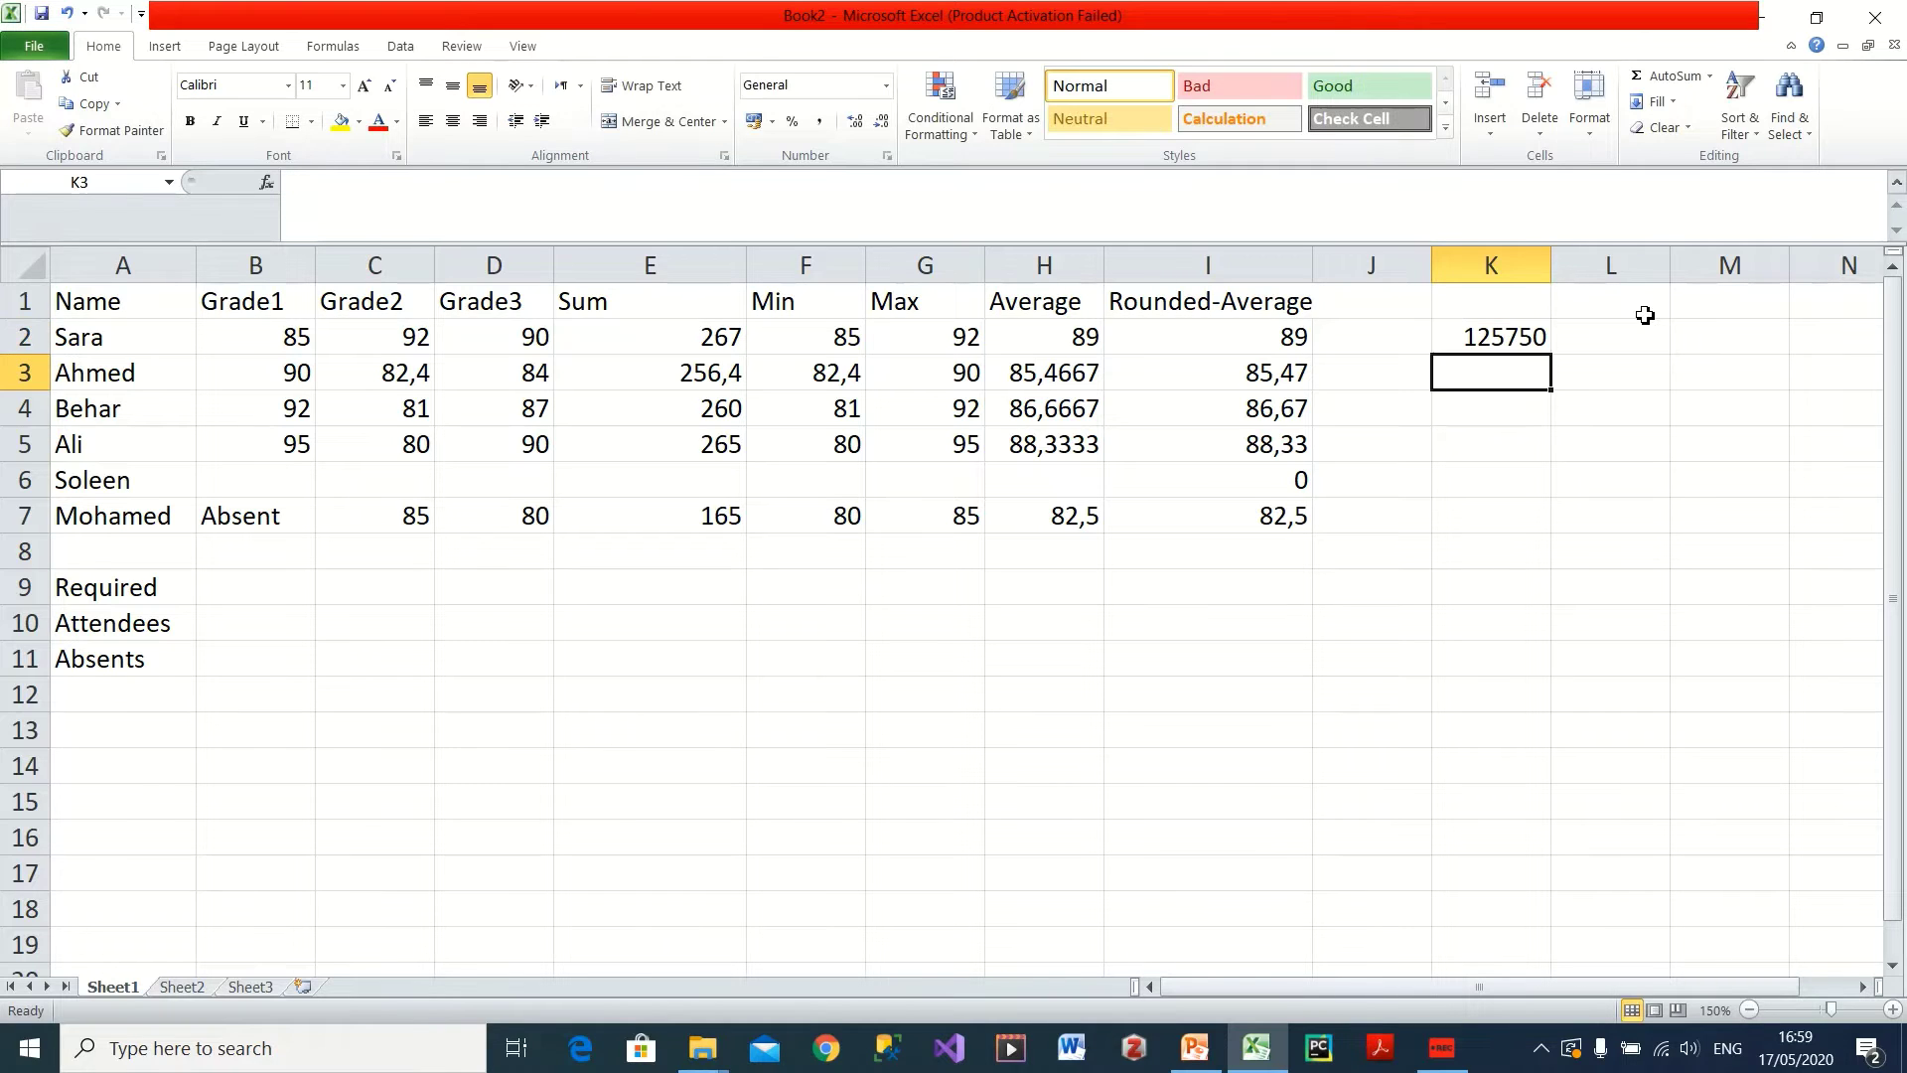
click(1502, 346)
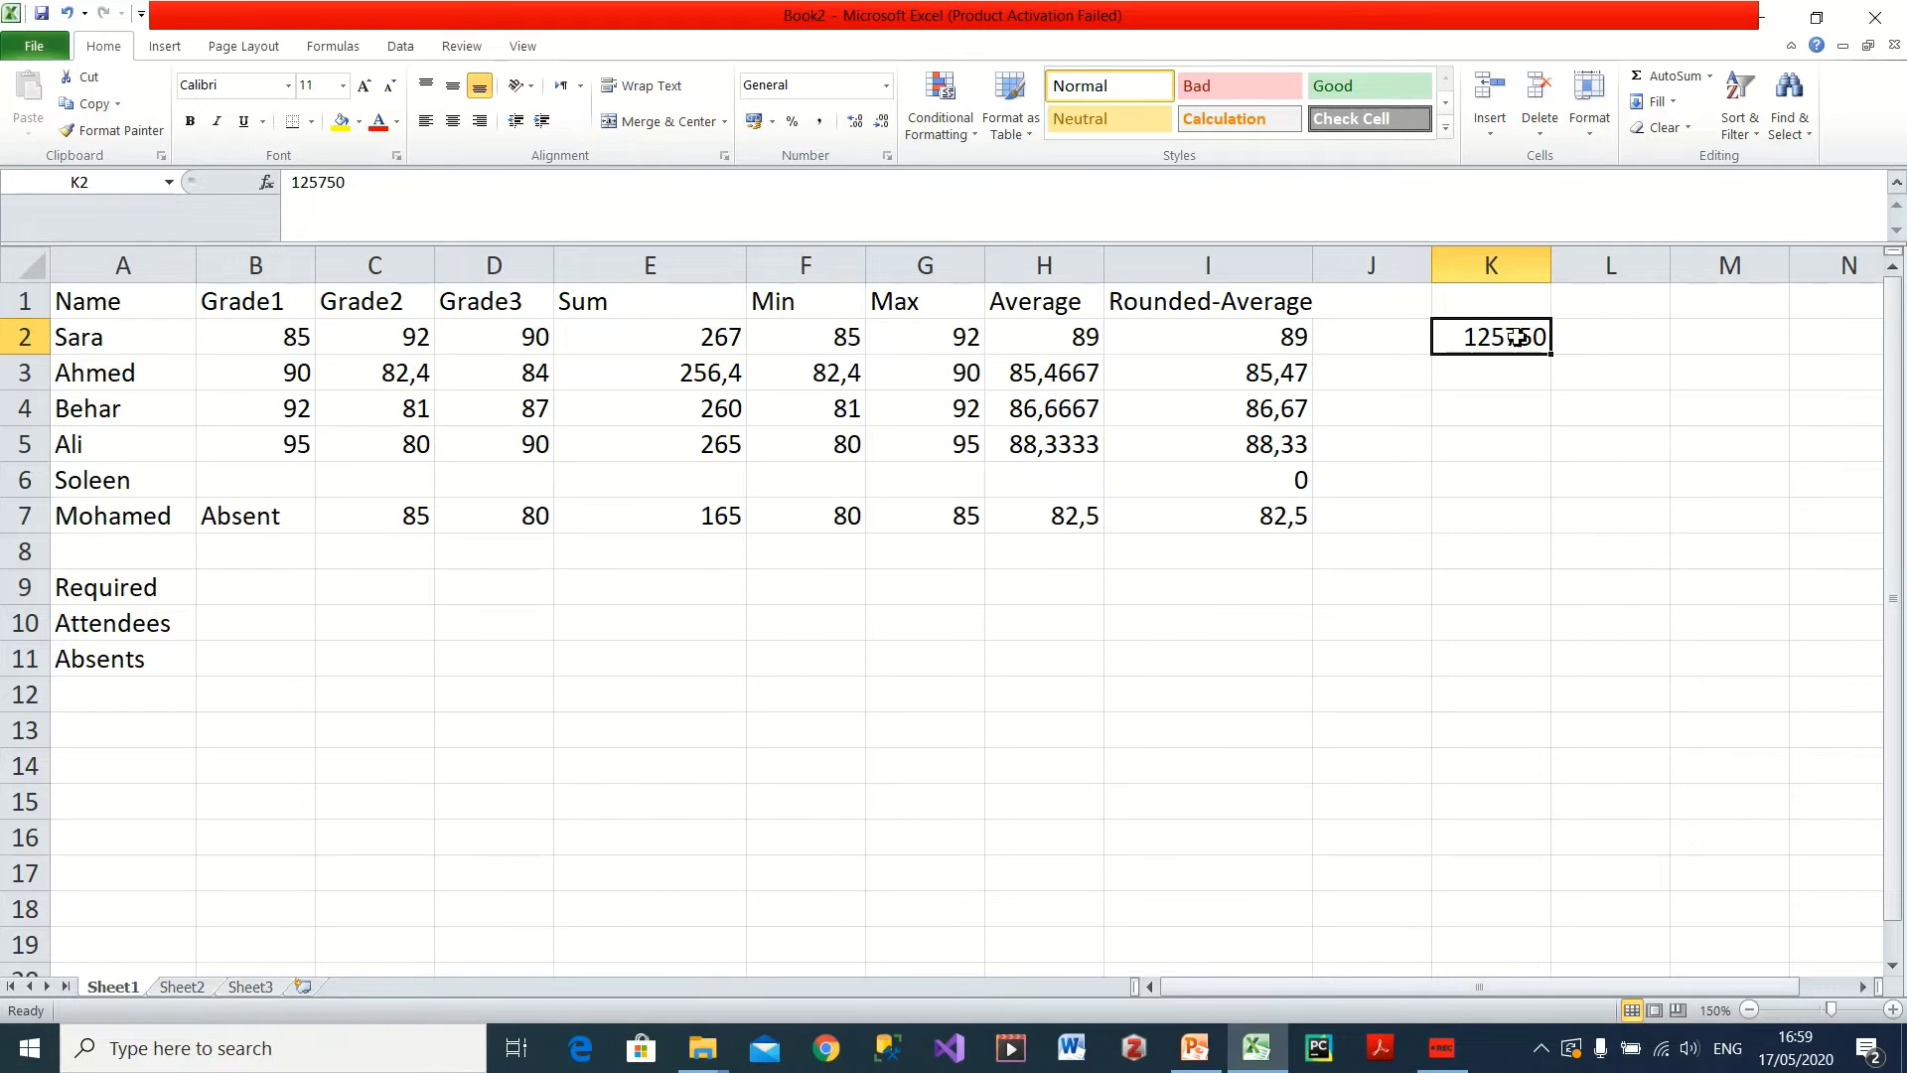
- Enter a ROUND formula in L2 that rounds K2 to -3 digits
click(1592, 340)
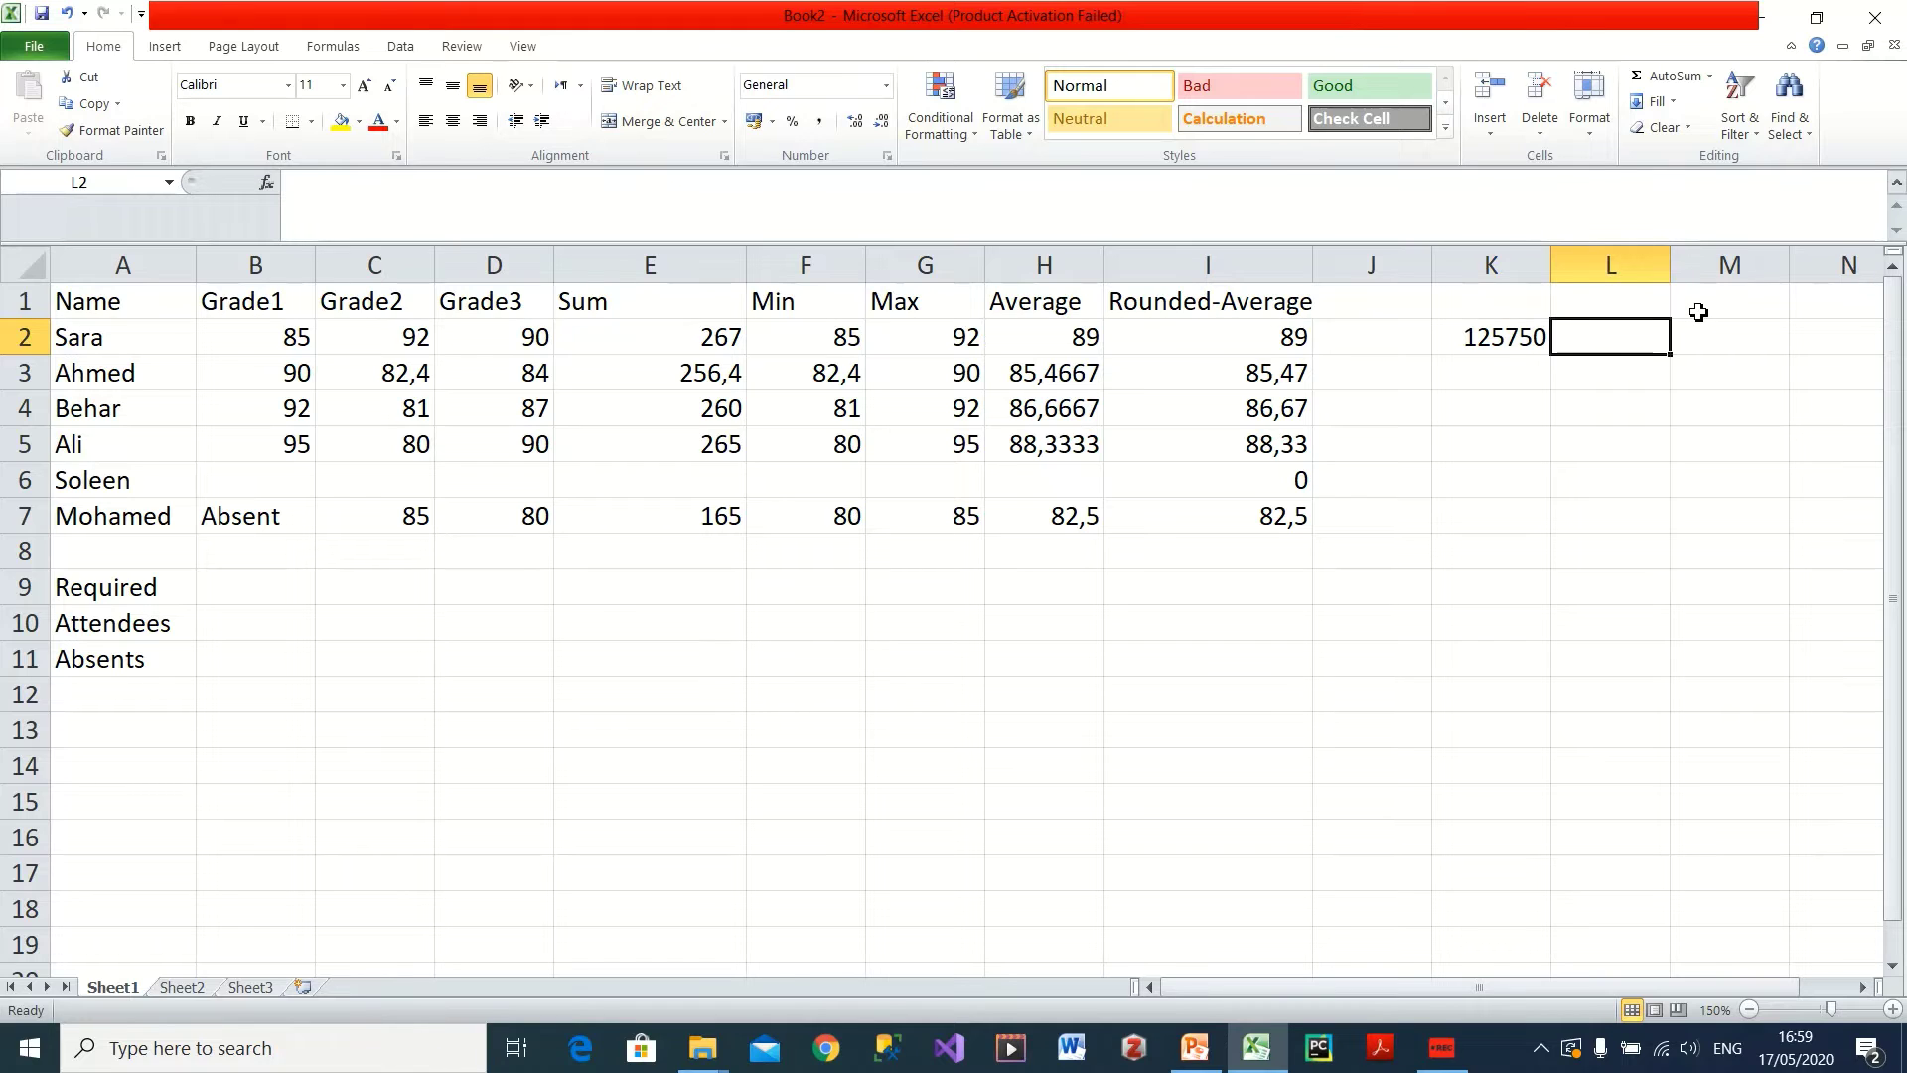
text(=round)
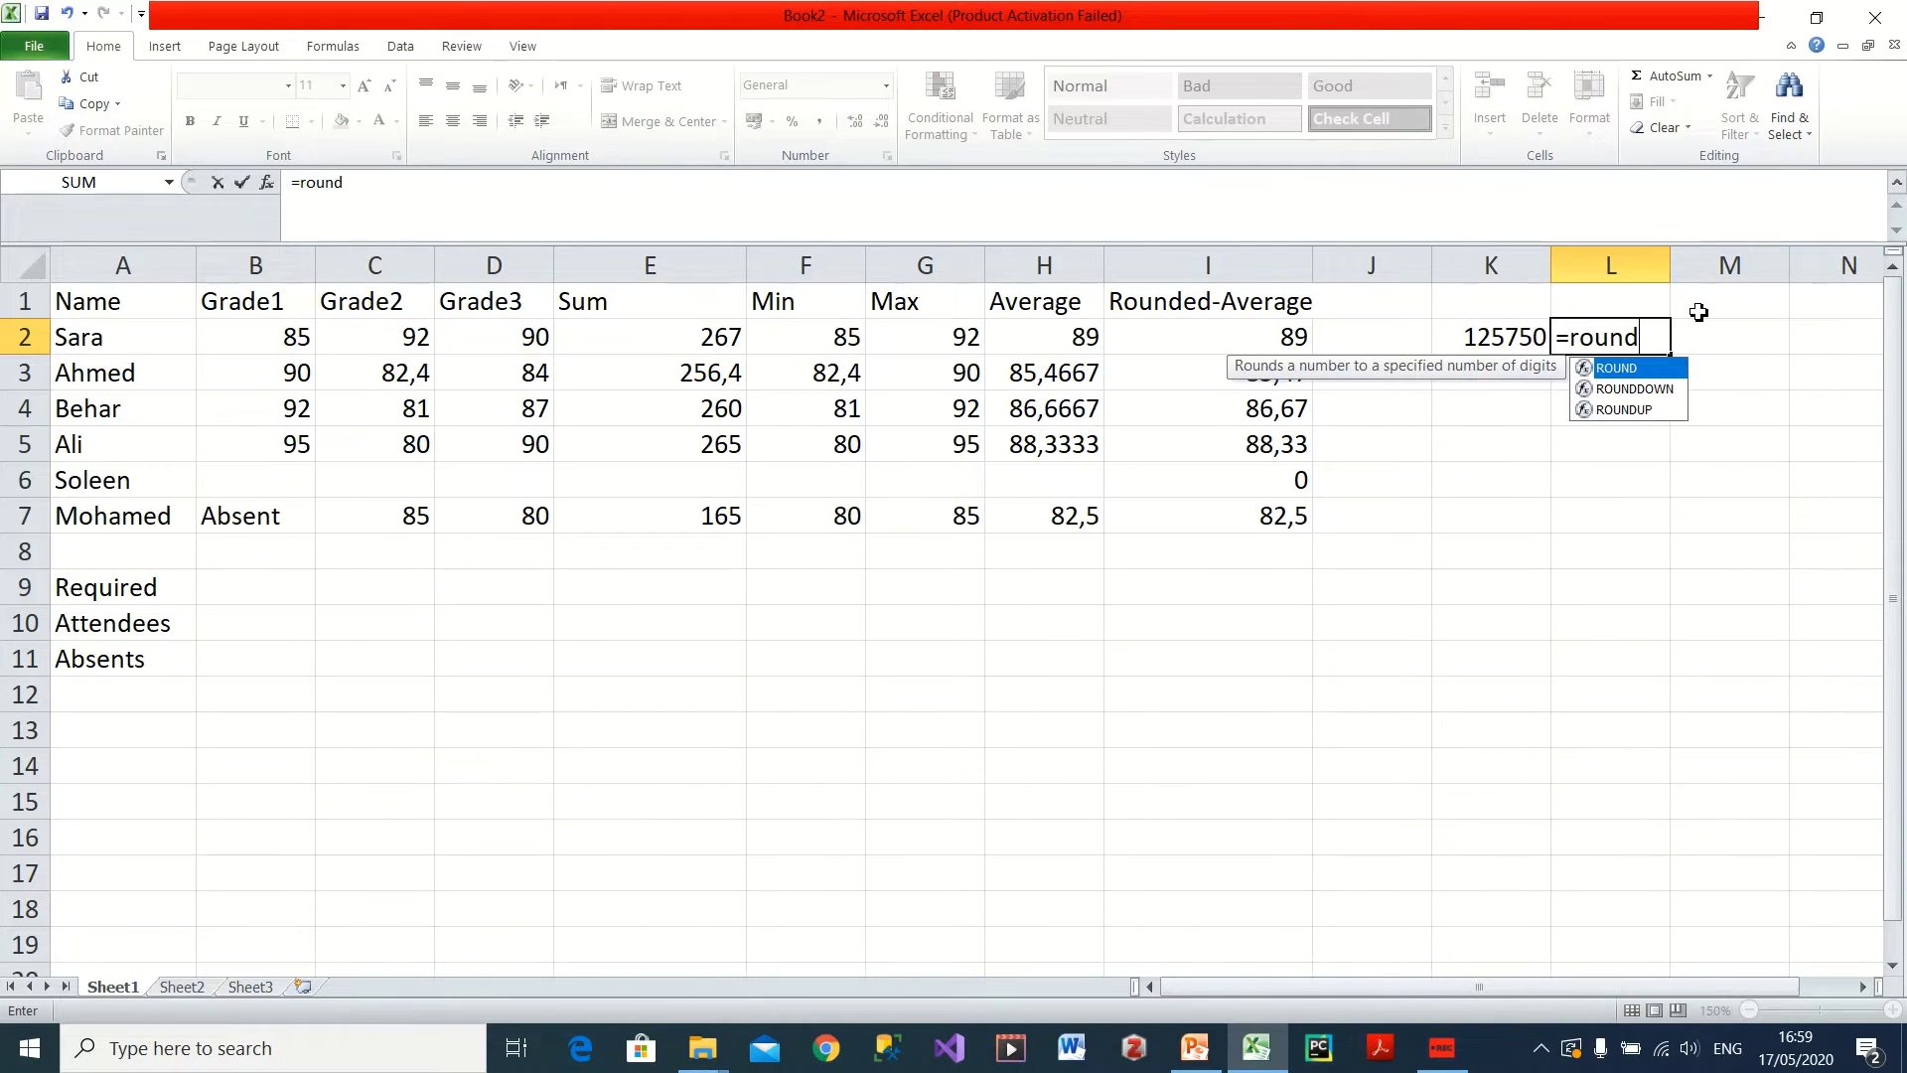
text(()
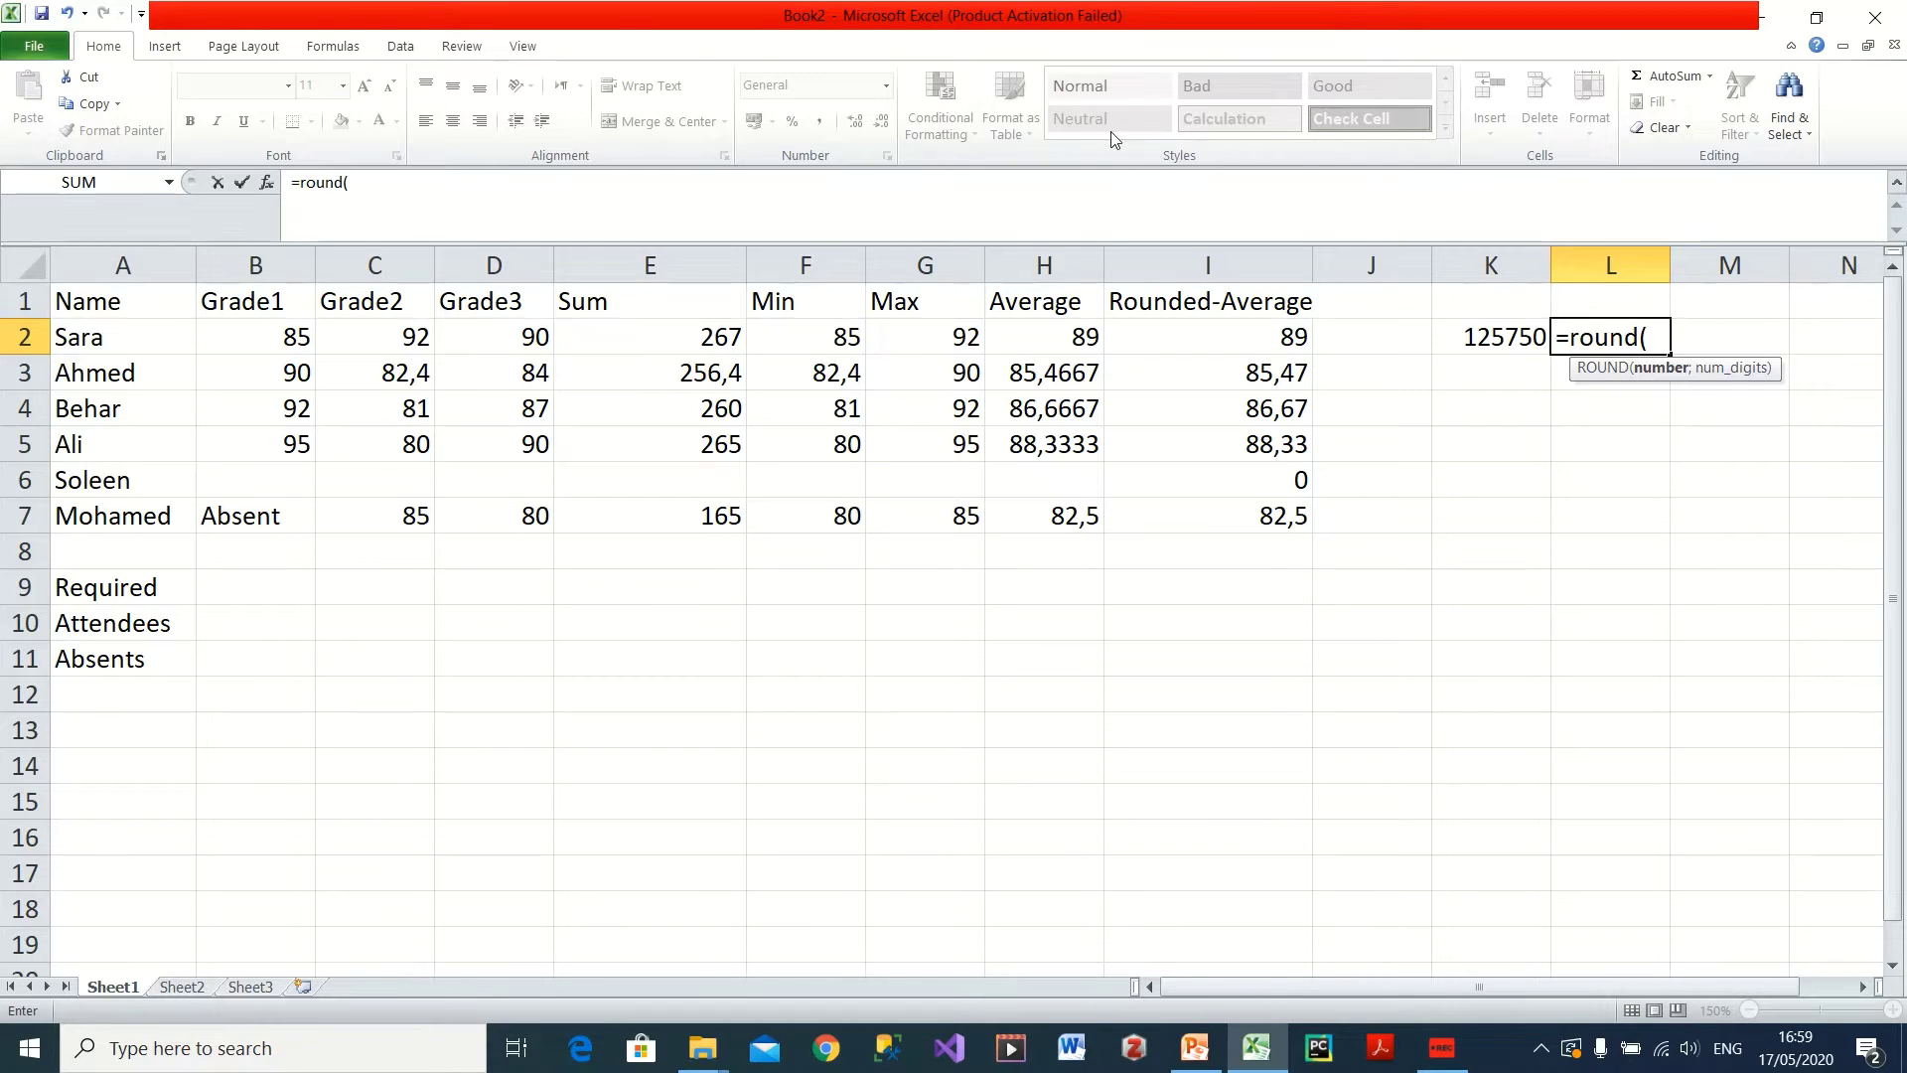
click(1487, 336)
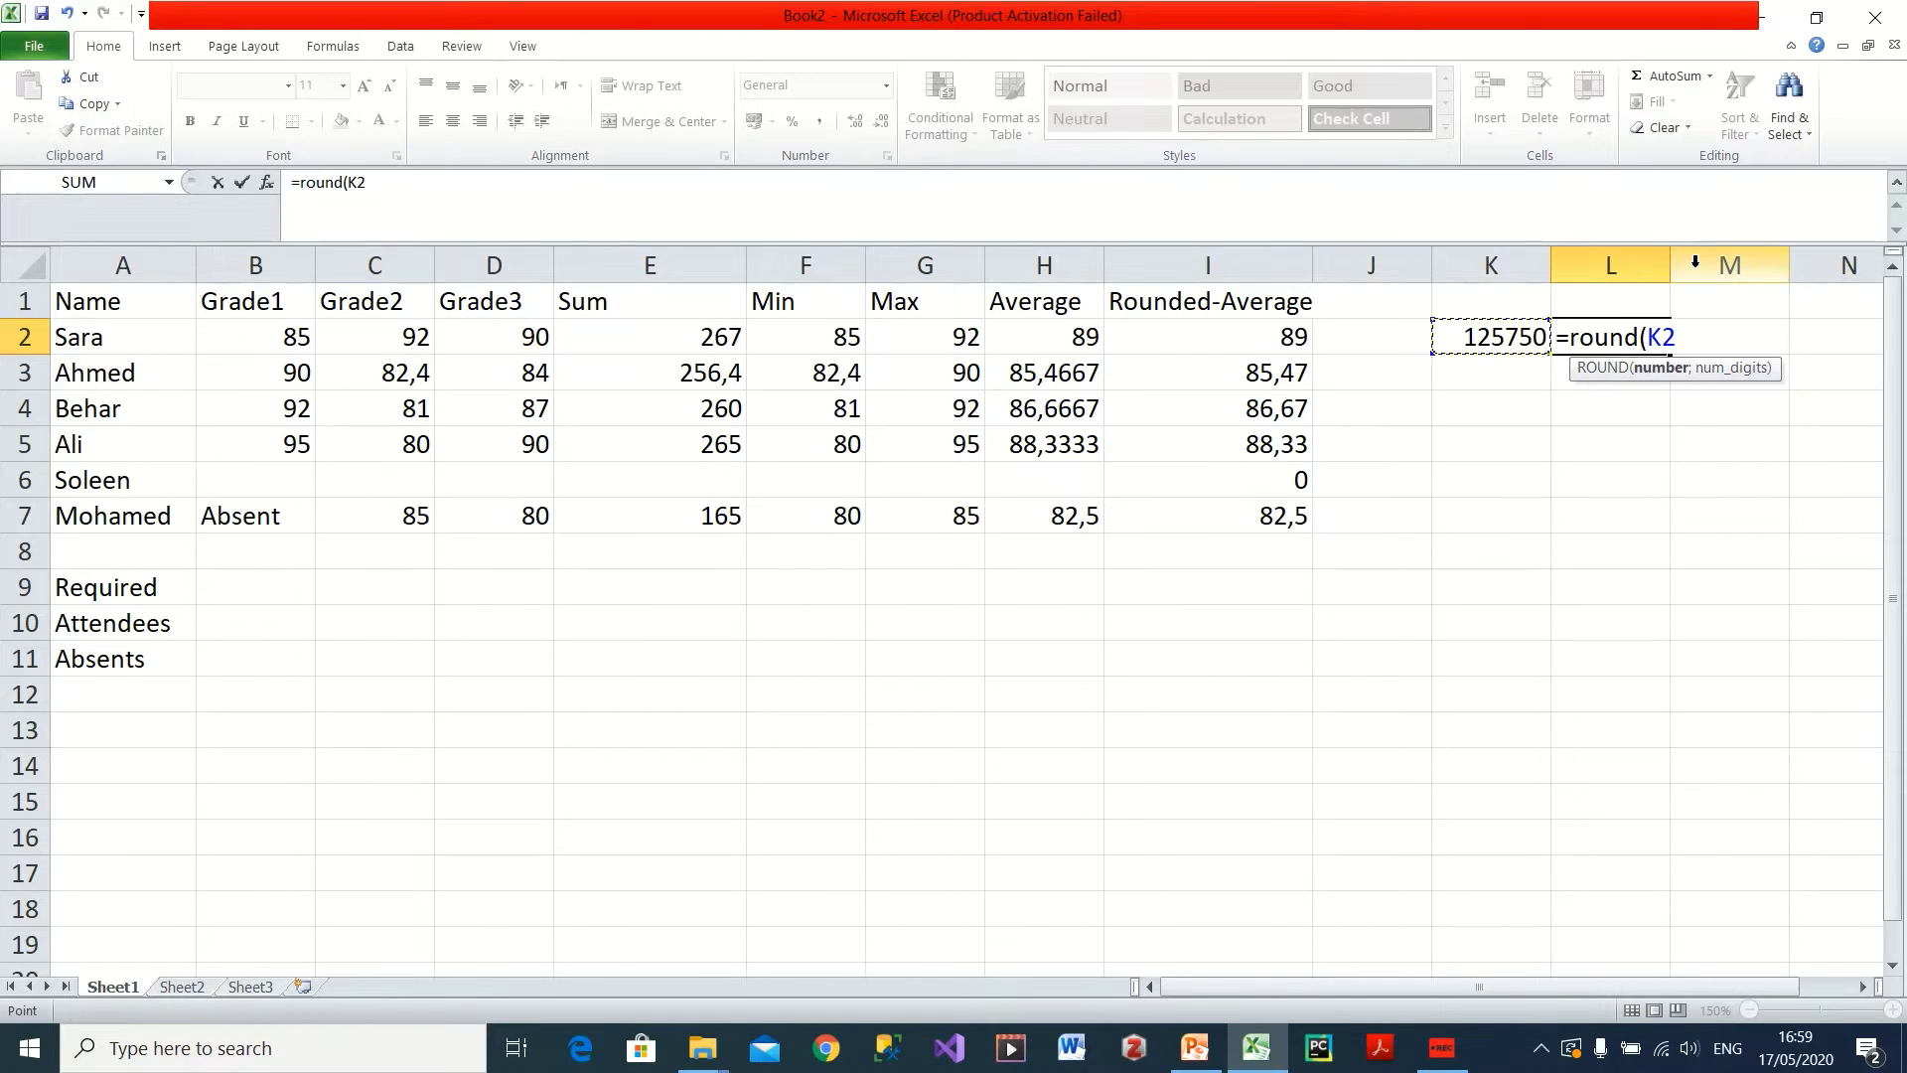
text(;)
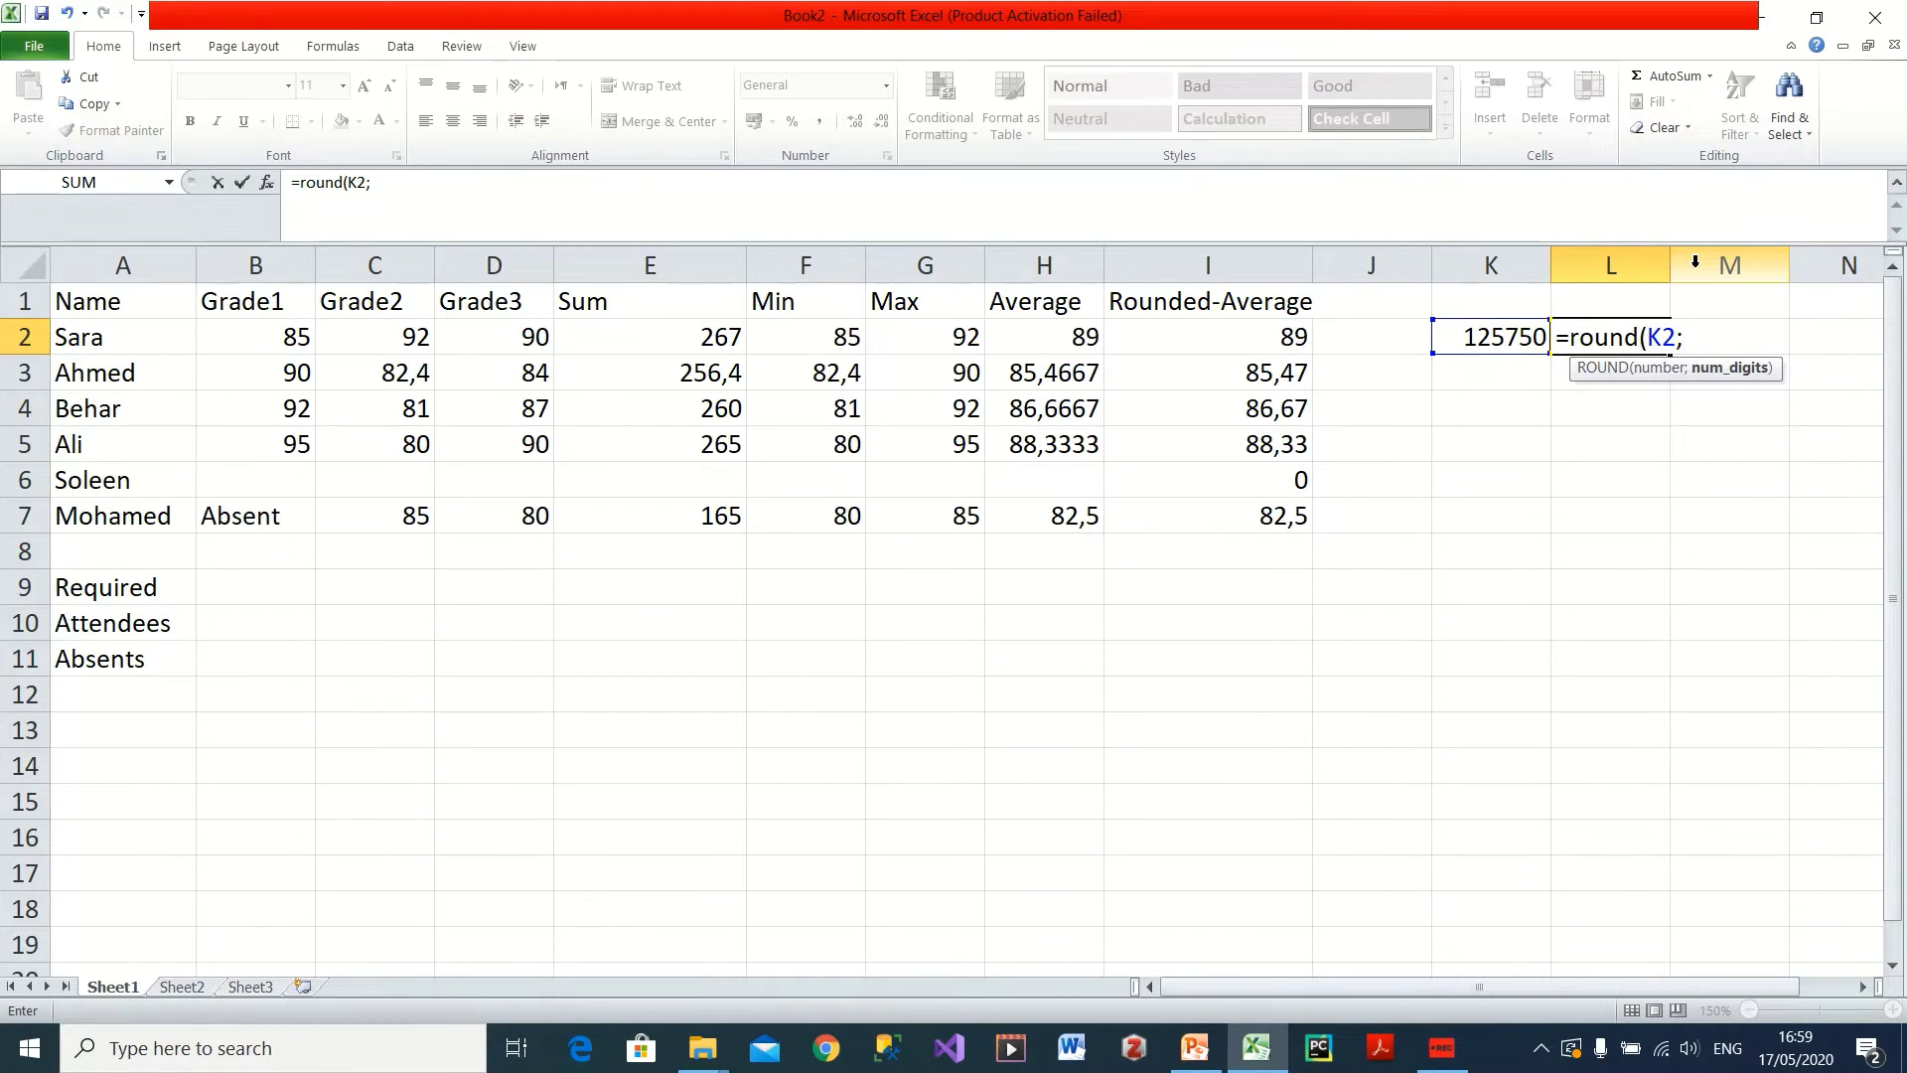
text(-)
text(3)
key(Return)
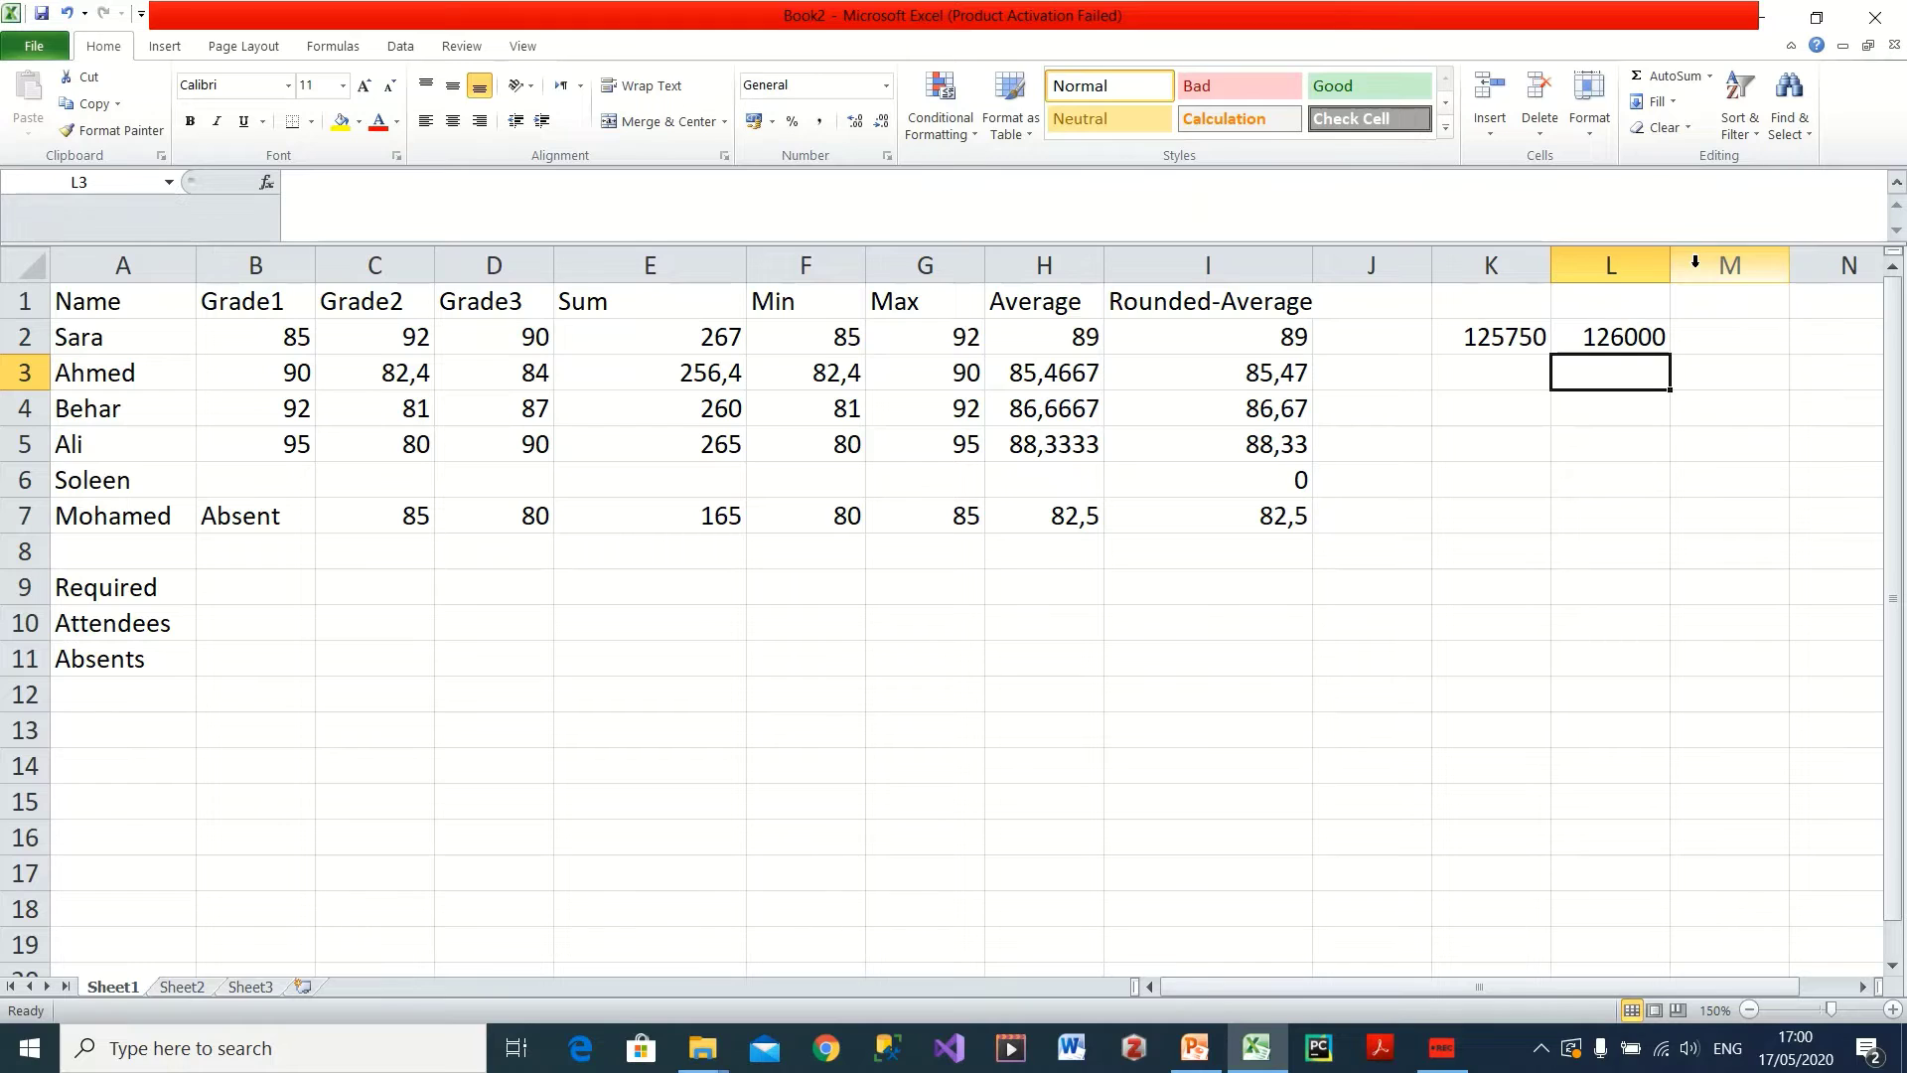
- Review the number and digits arguments of the ROUND formula in L2 without changing them
click(1596, 340)
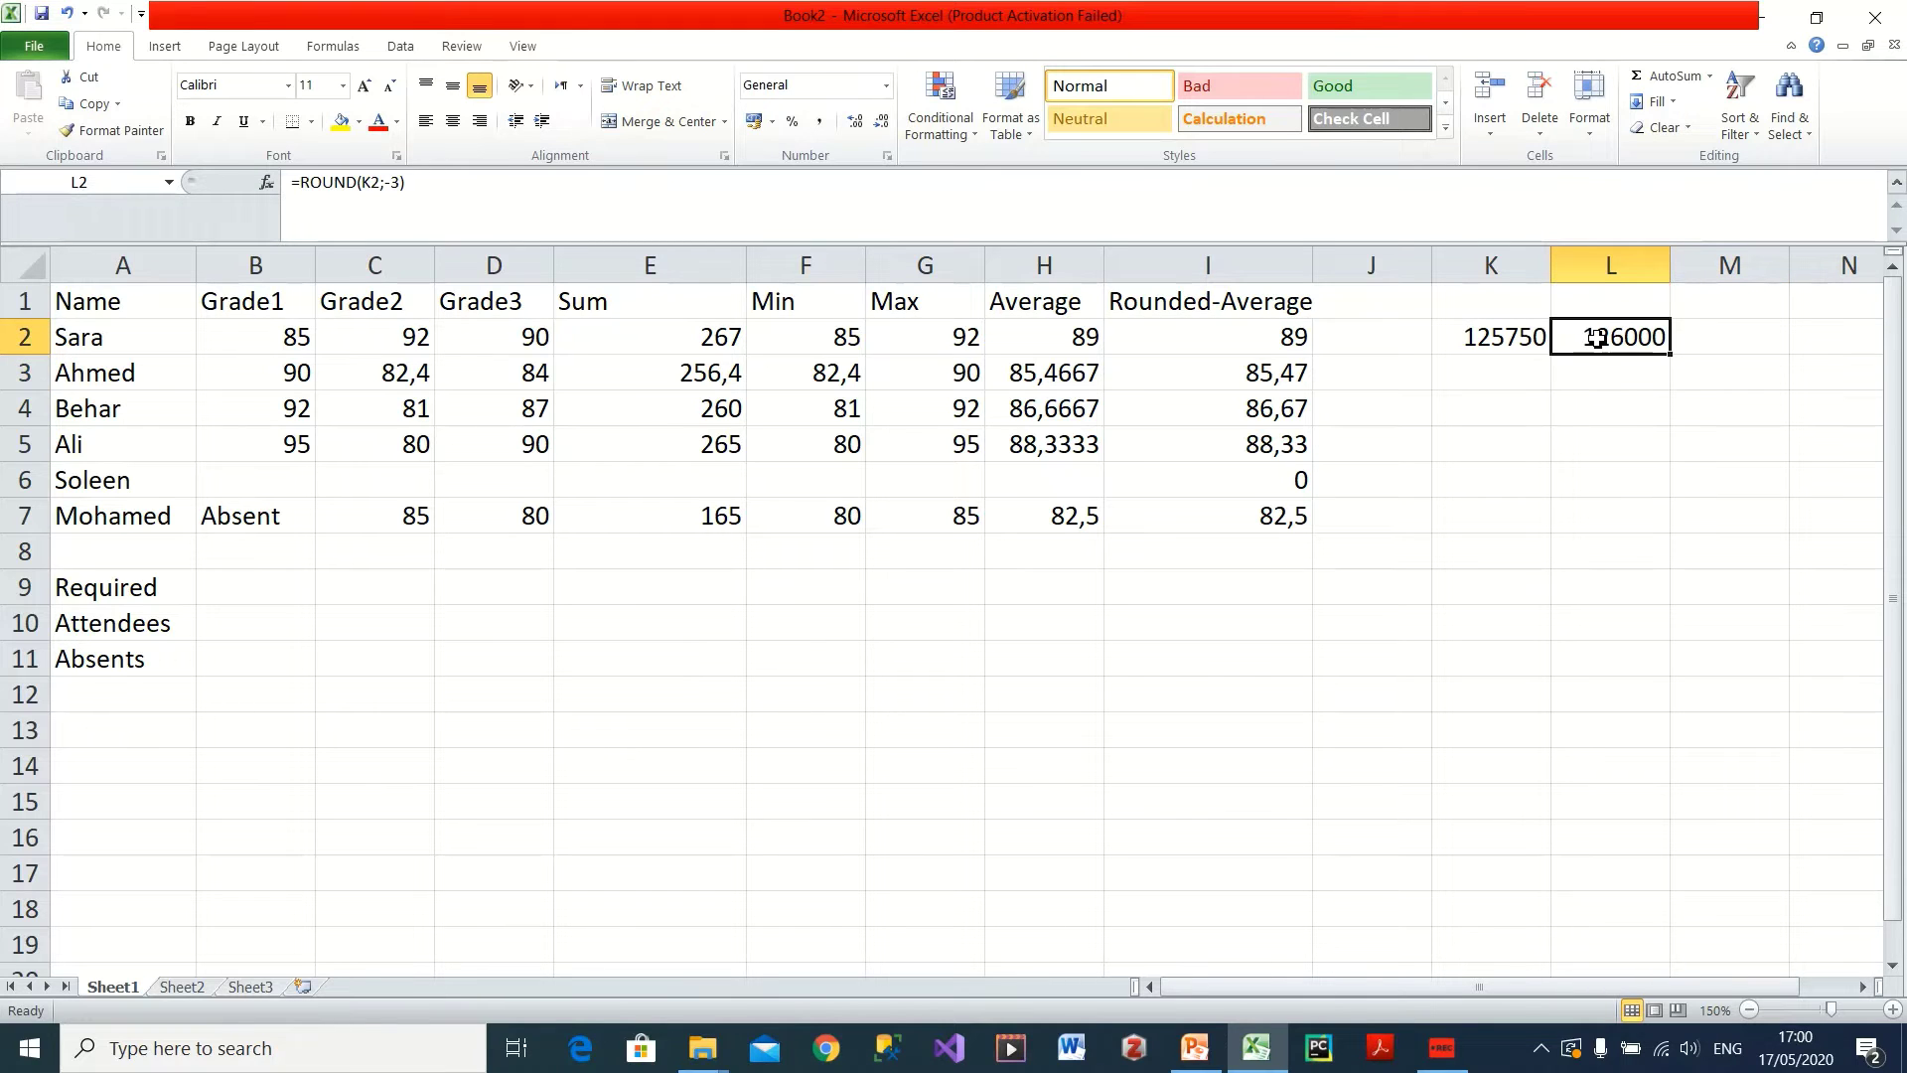
double_click(1597, 340)
click(1707, 347)
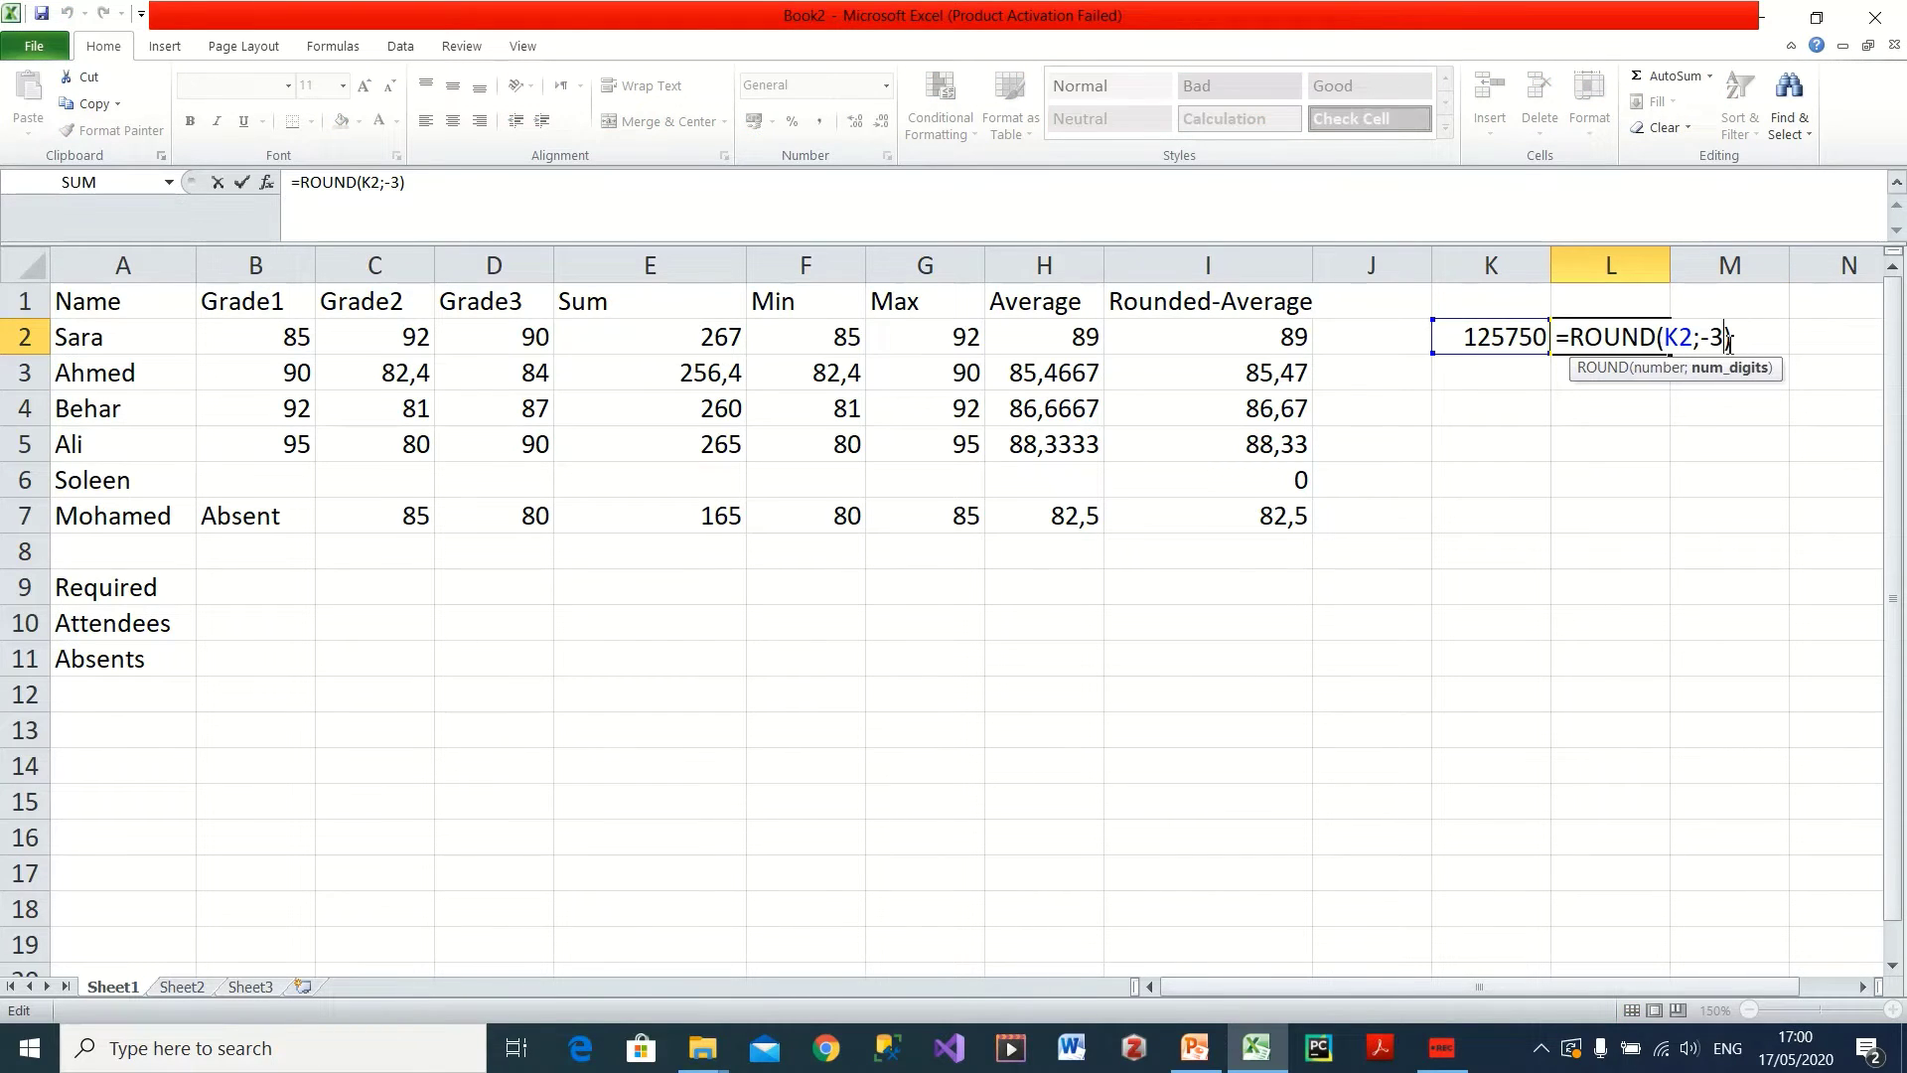
click(1716, 342)
key(Return)
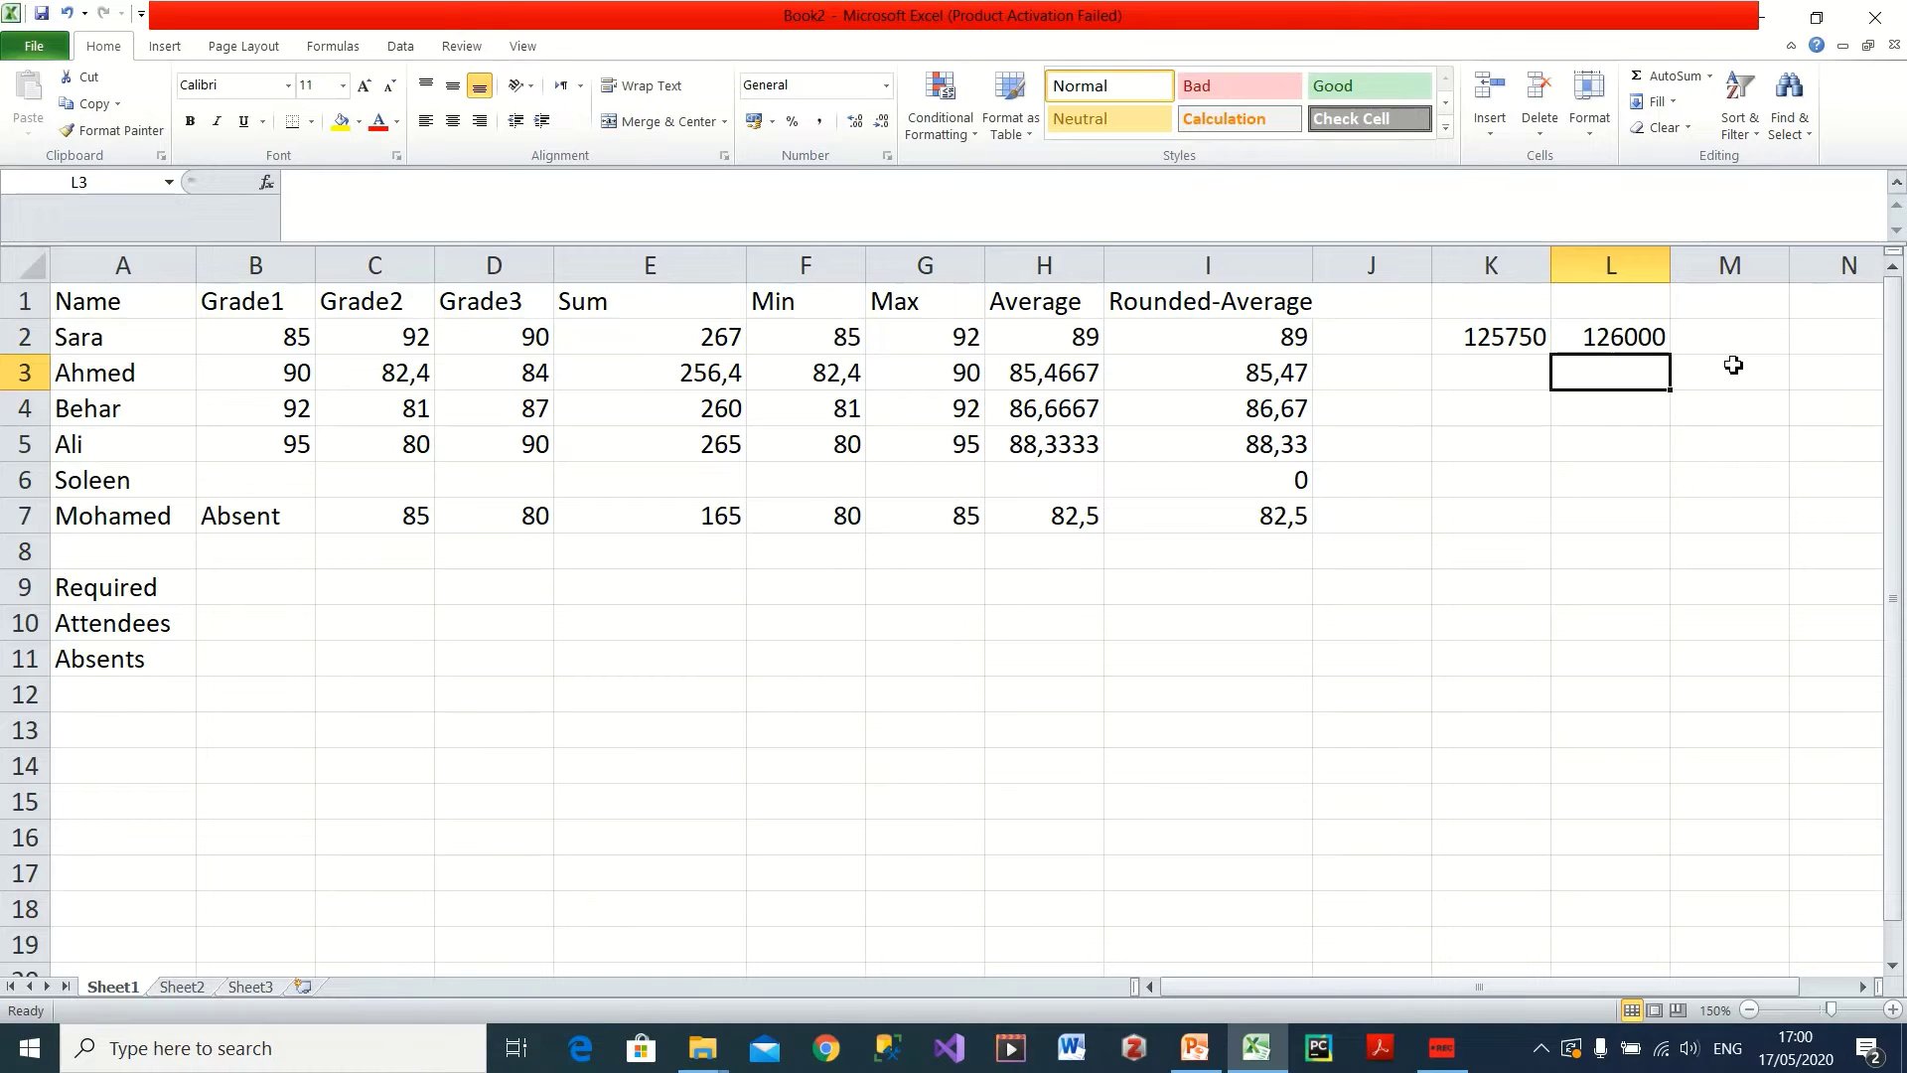
click(1645, 342)
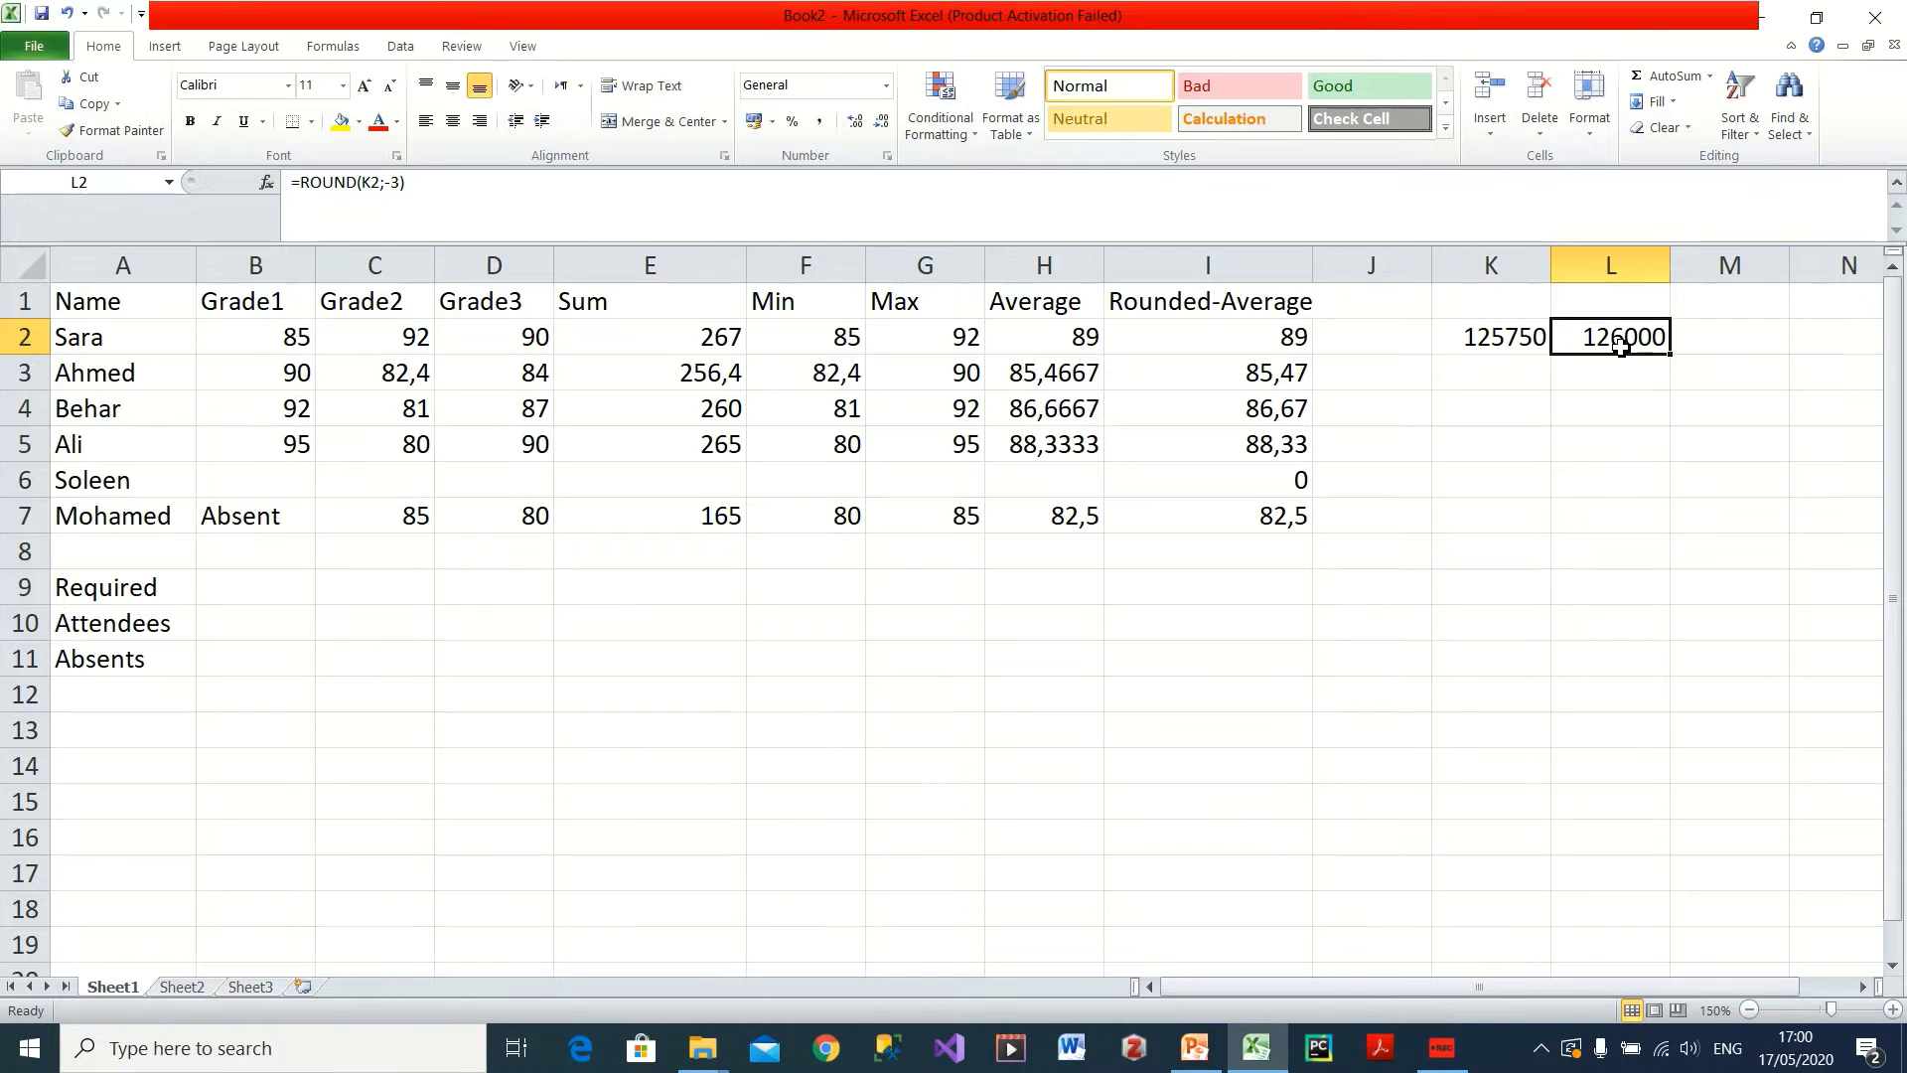
- Change the sample number in K2 to 125250
double_click(1519, 338)
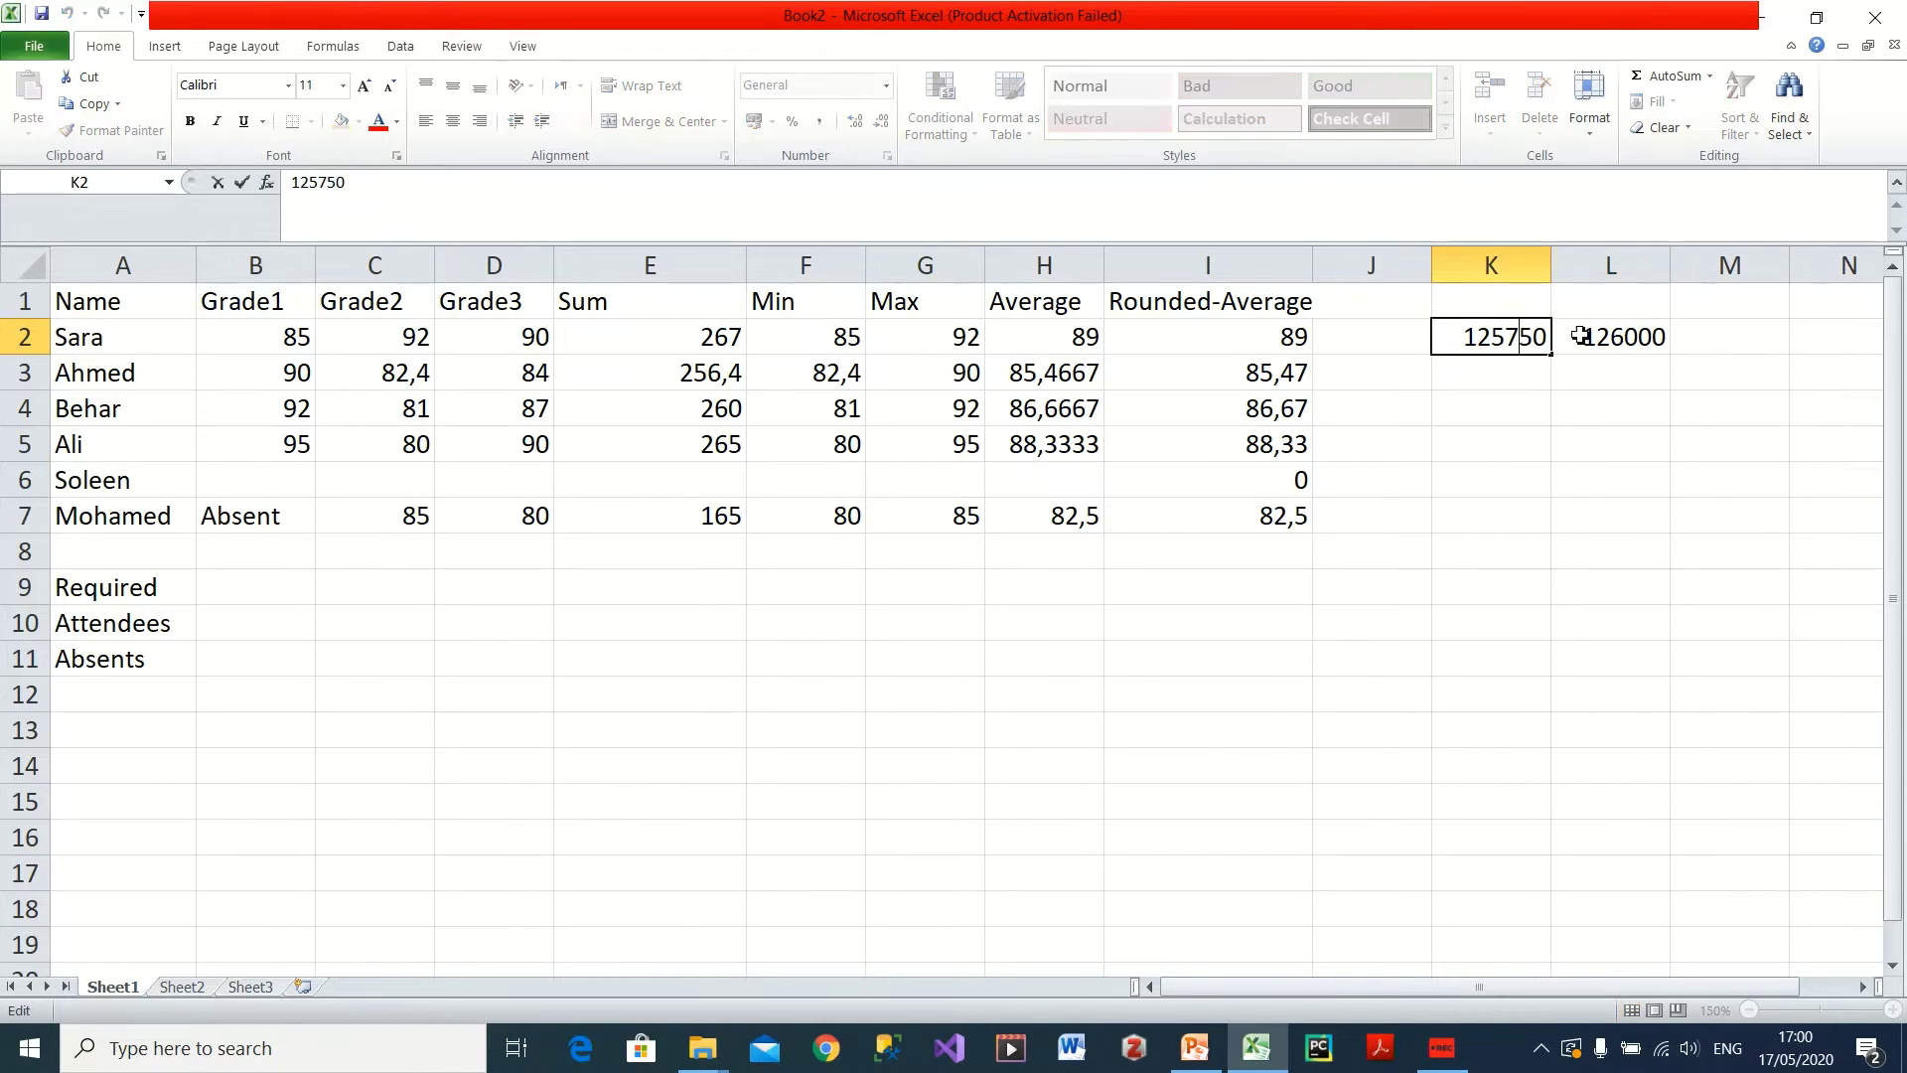
key(BackSpace)
text(2)
click(1509, 385)
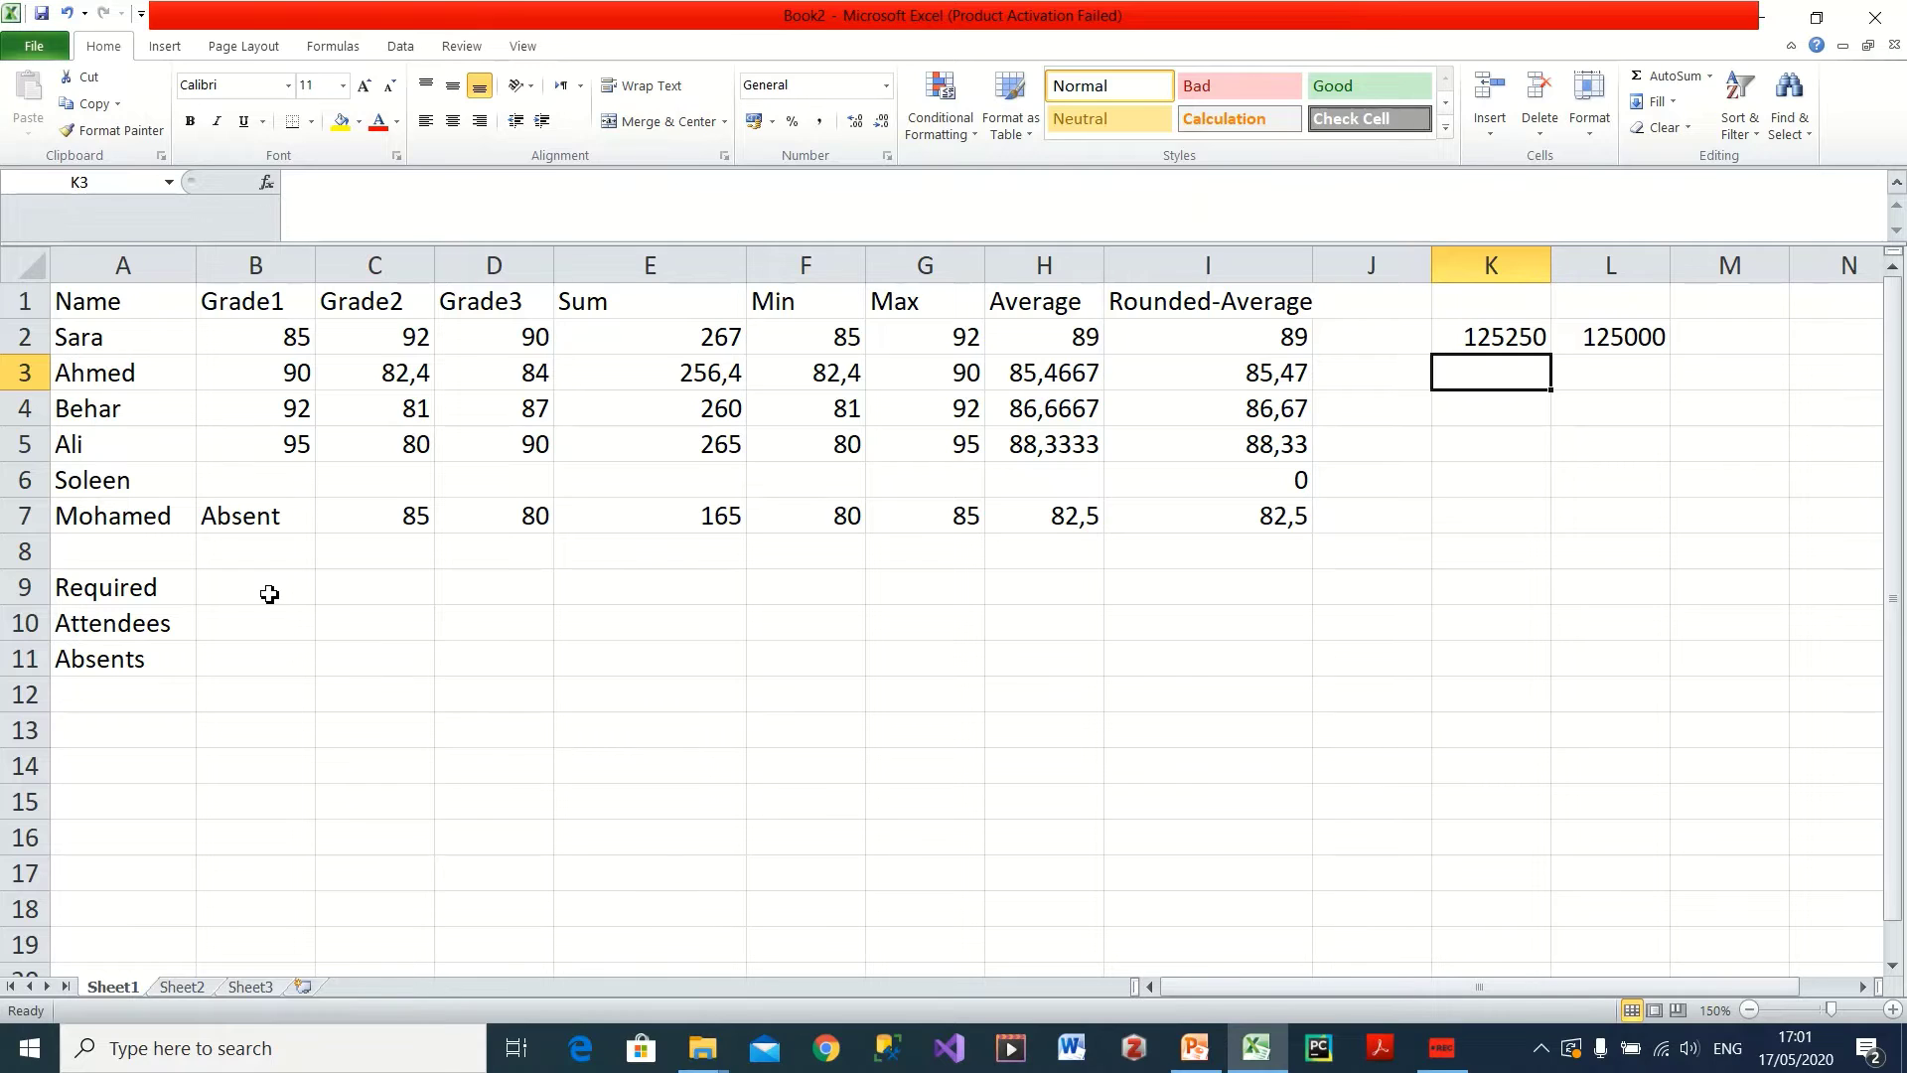
- Examine the Grade1 entries in B2:B7, comparing the numeric grades with the empty cell and the text entry
click(250, 585)
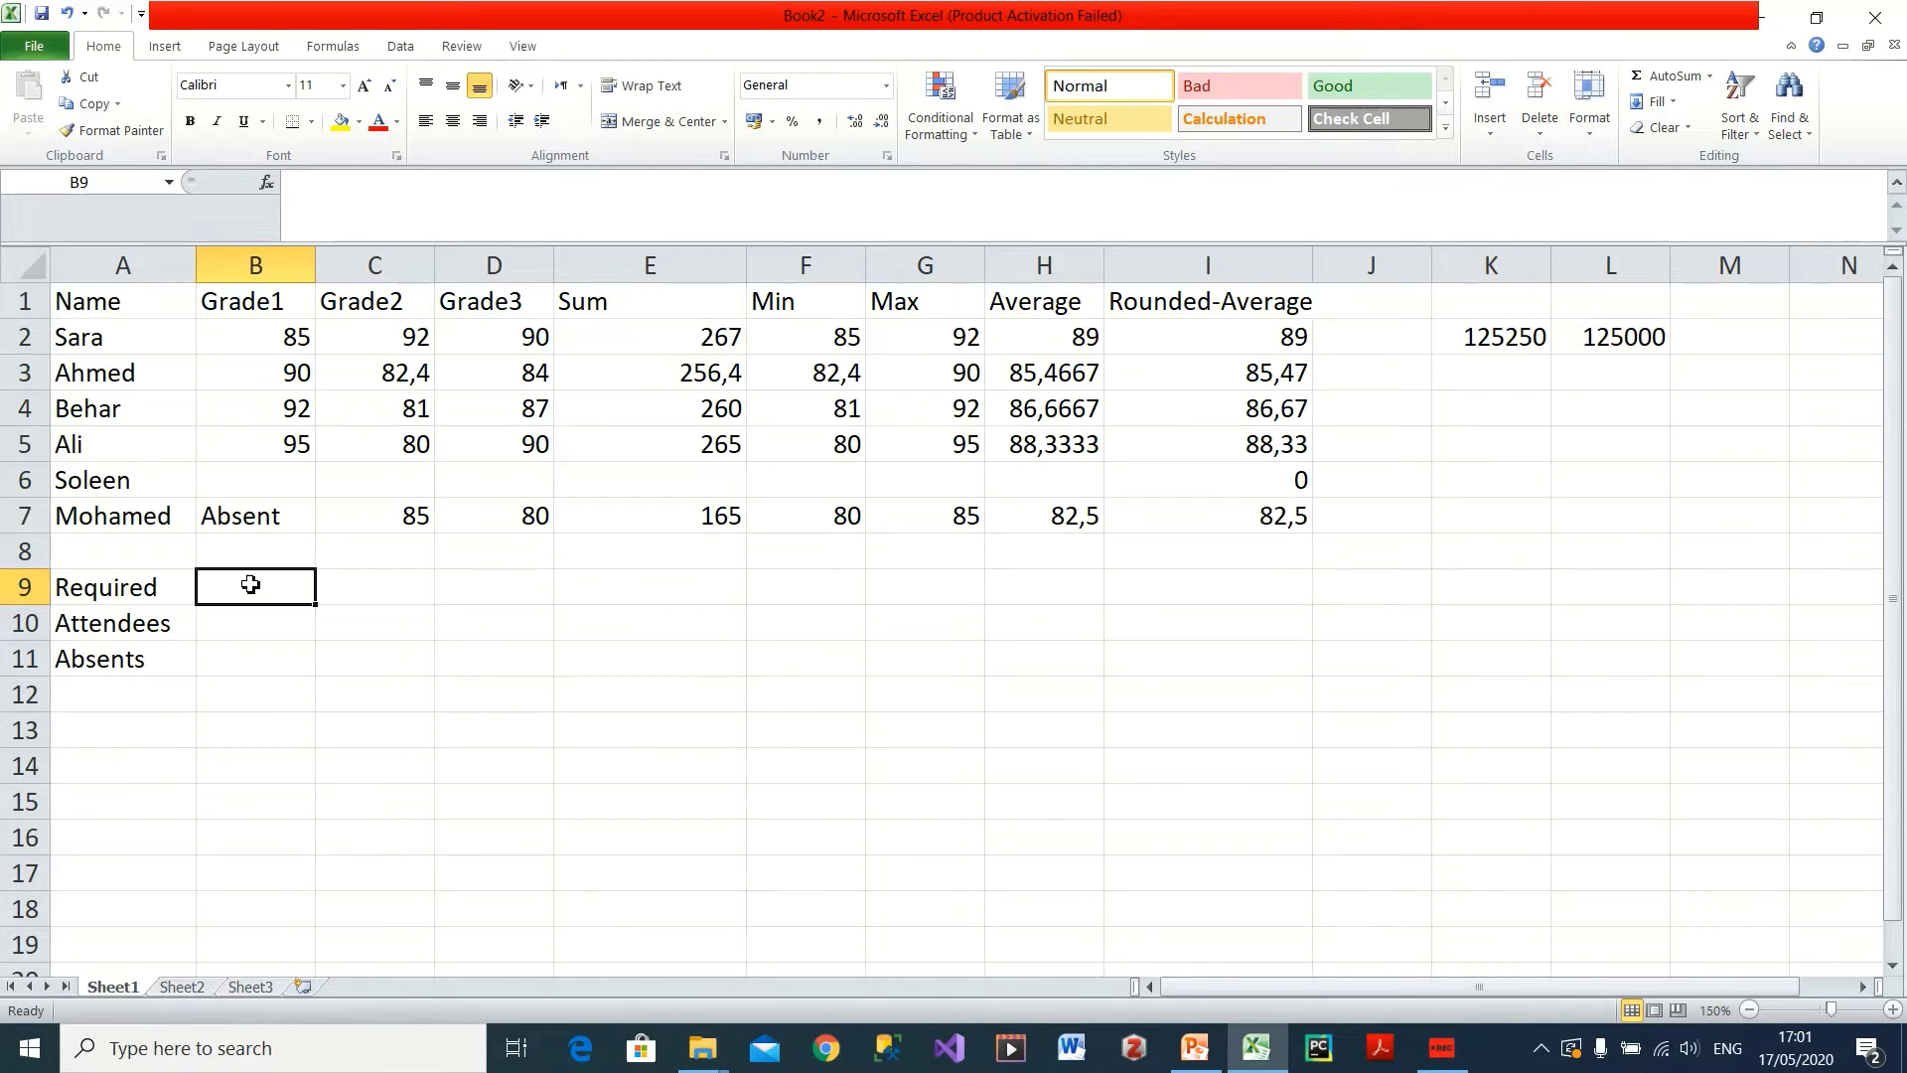
click(243, 347)
drag(243, 347, 282, 494)
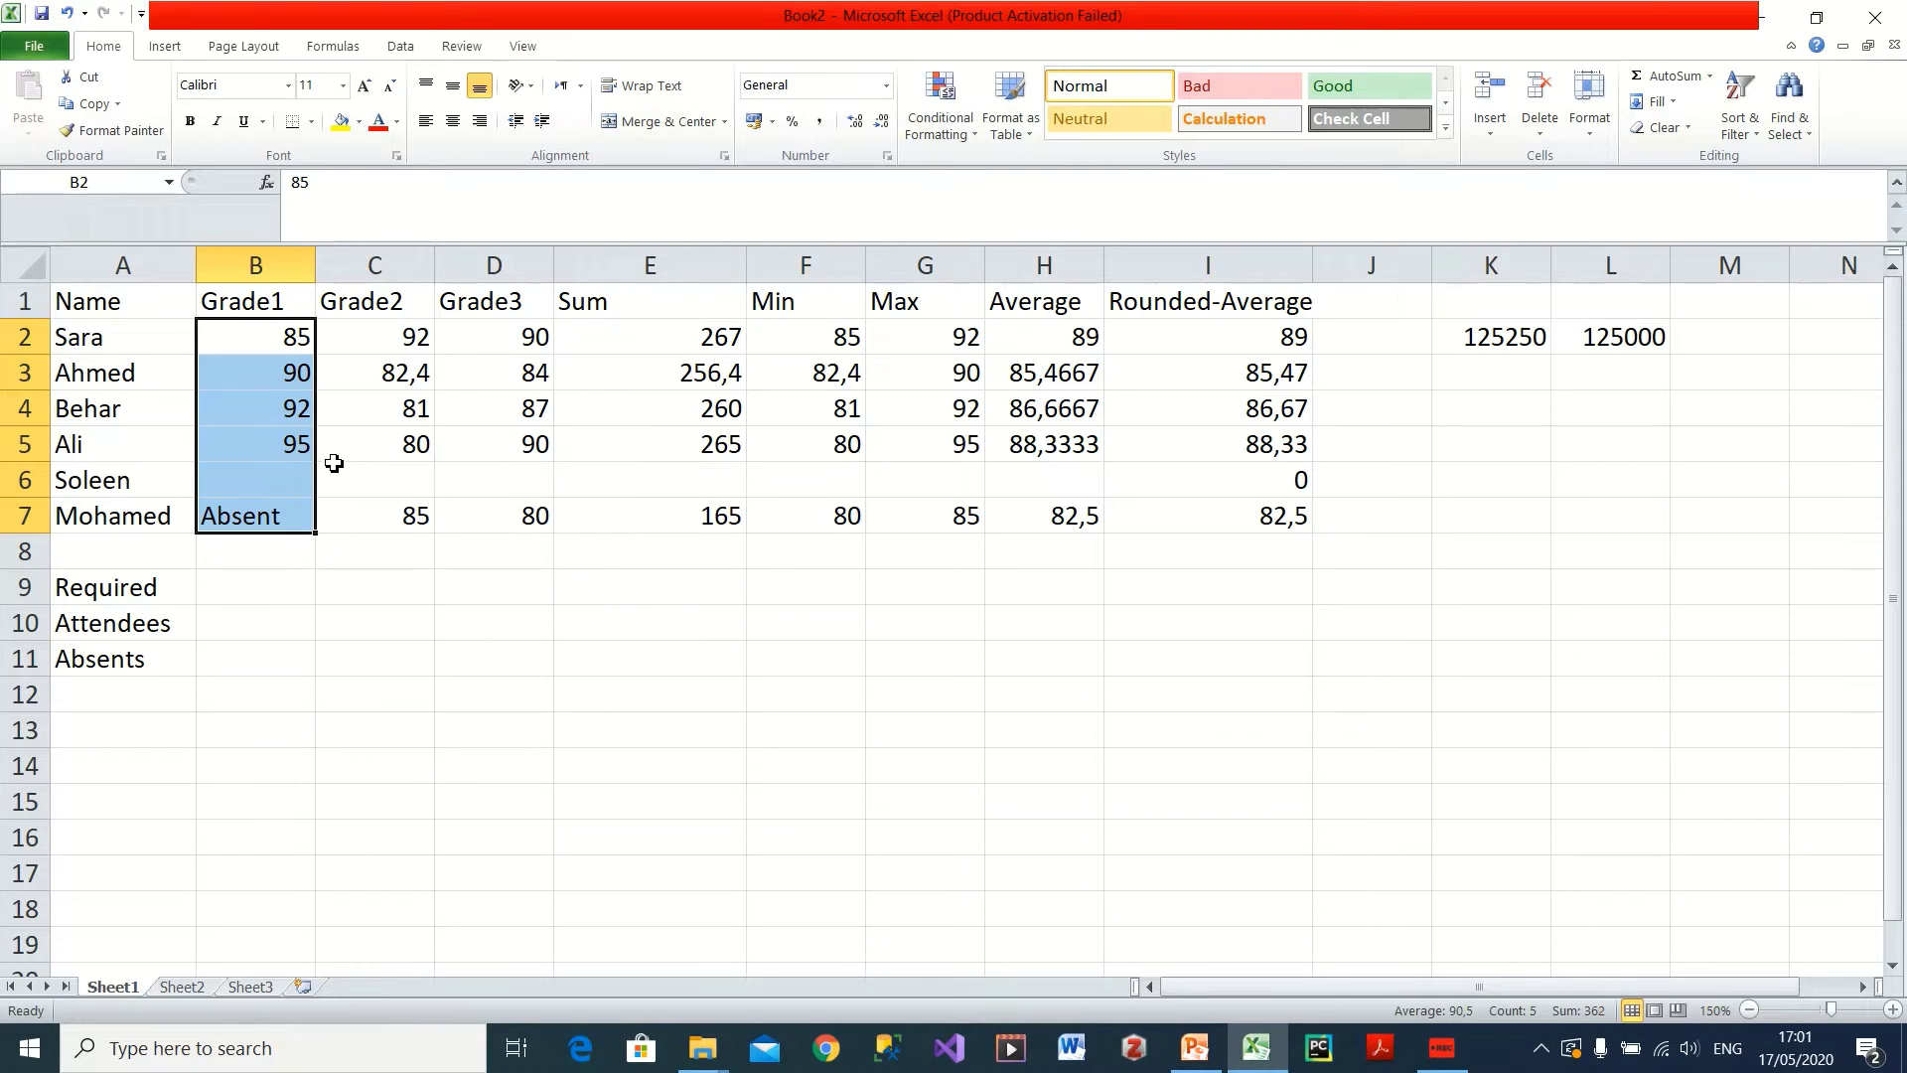
click(258, 511)
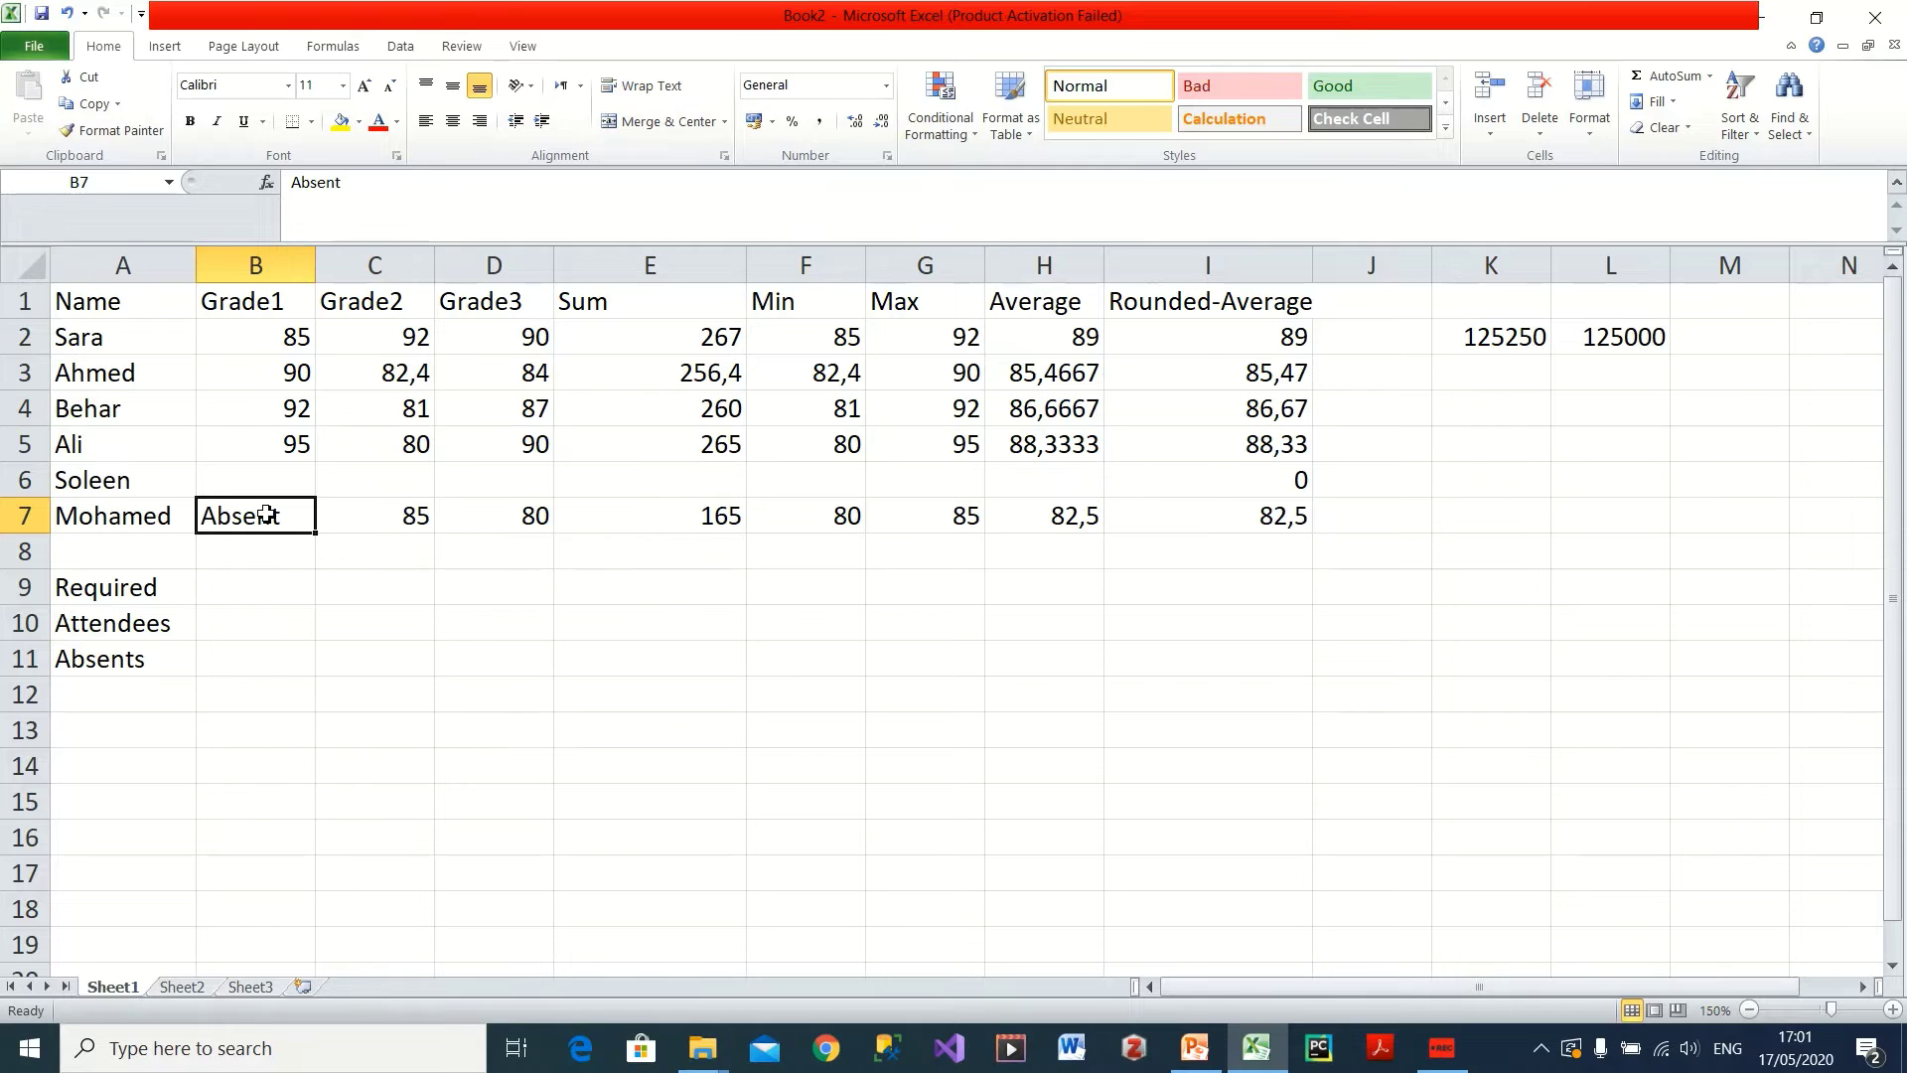
click(291, 478)
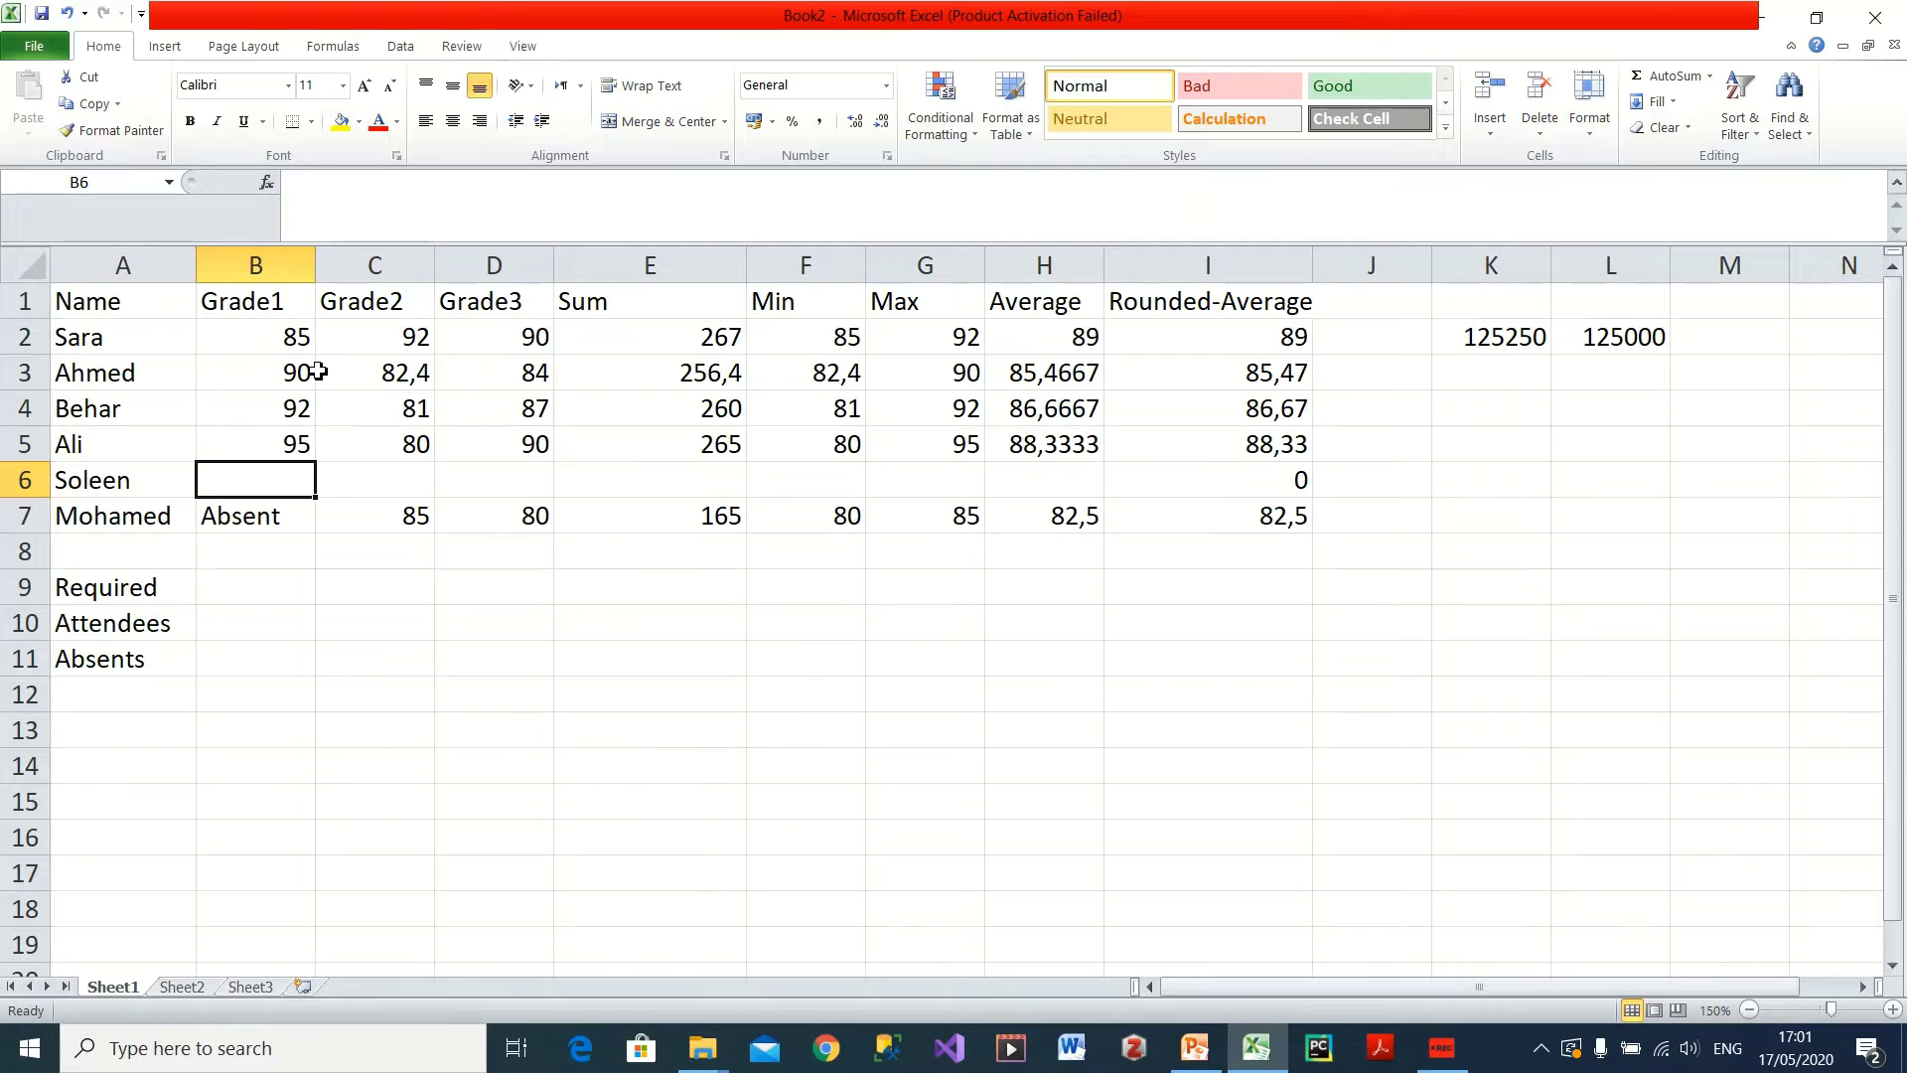
drag(285, 337, 287, 433)
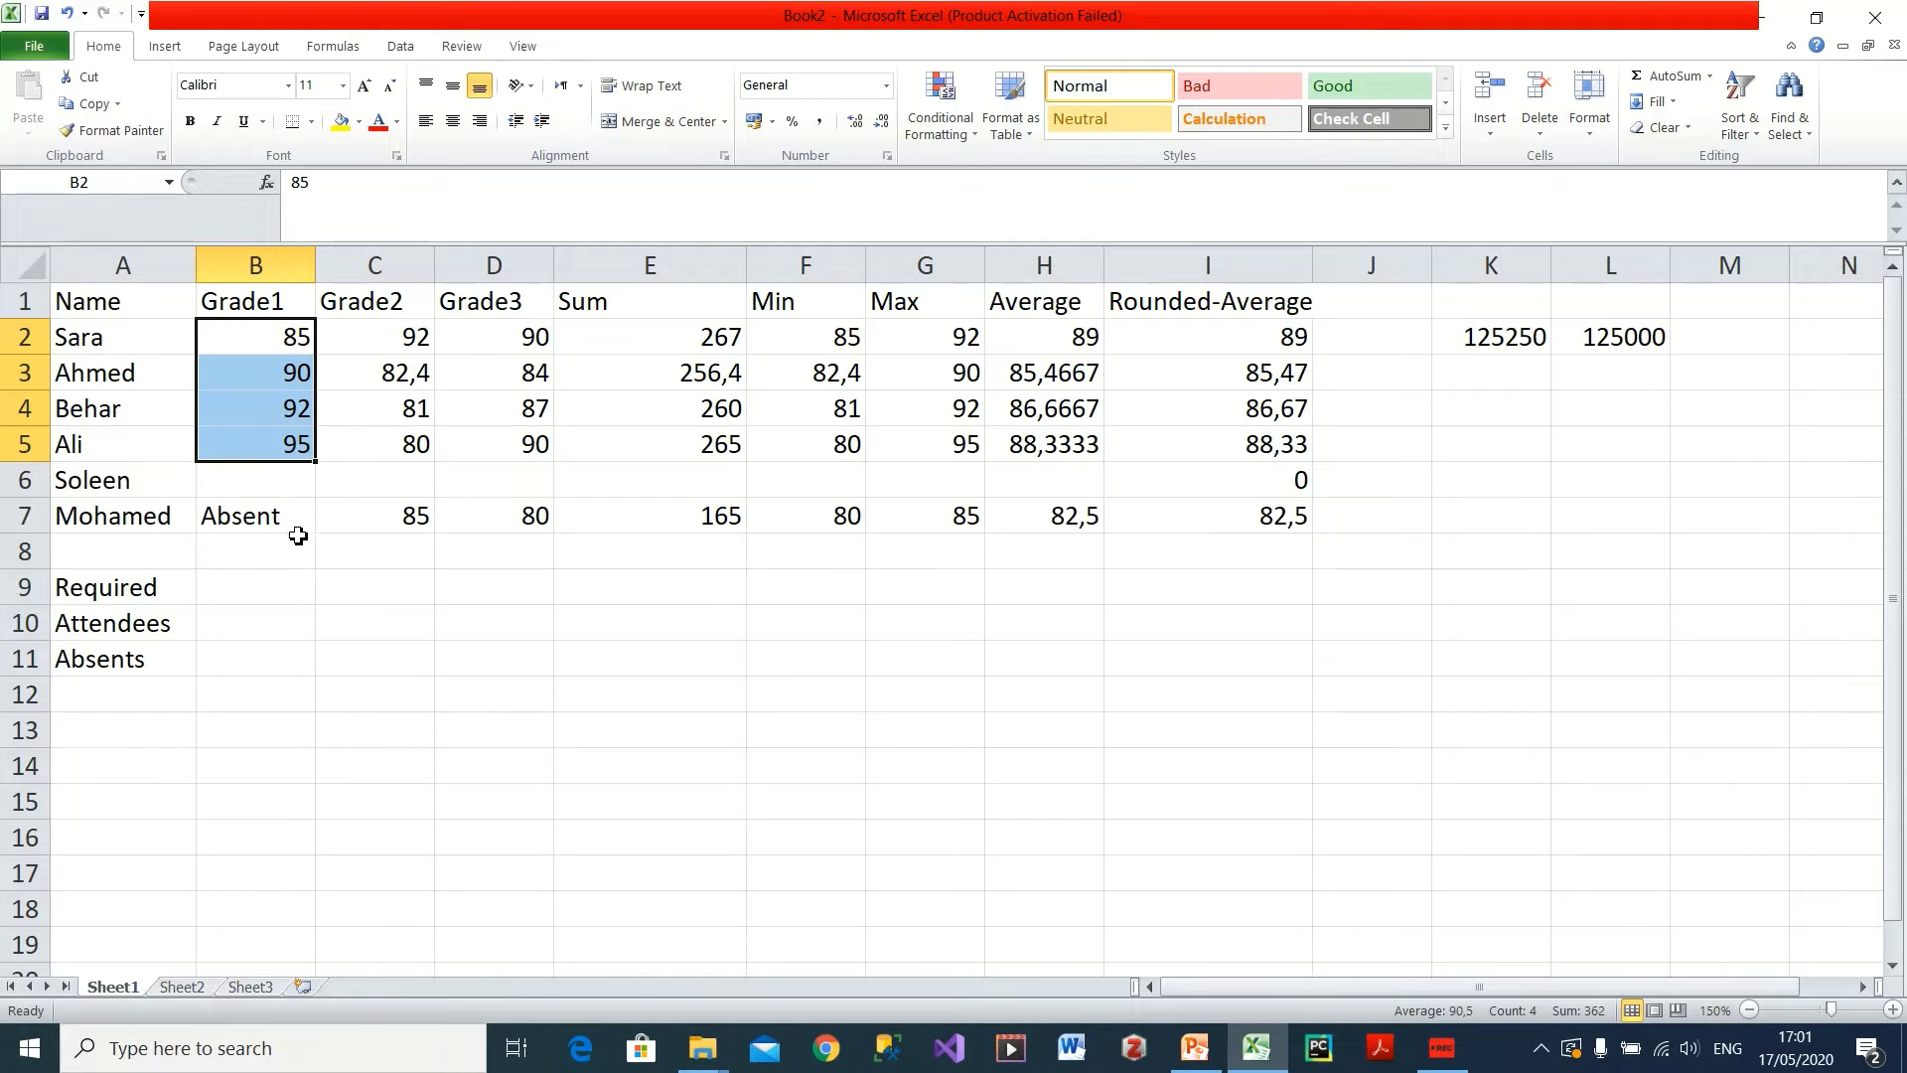
- Count the required students for Grade1 in B9 with the formula =COUNTA(B2:B7)
click(250, 586)
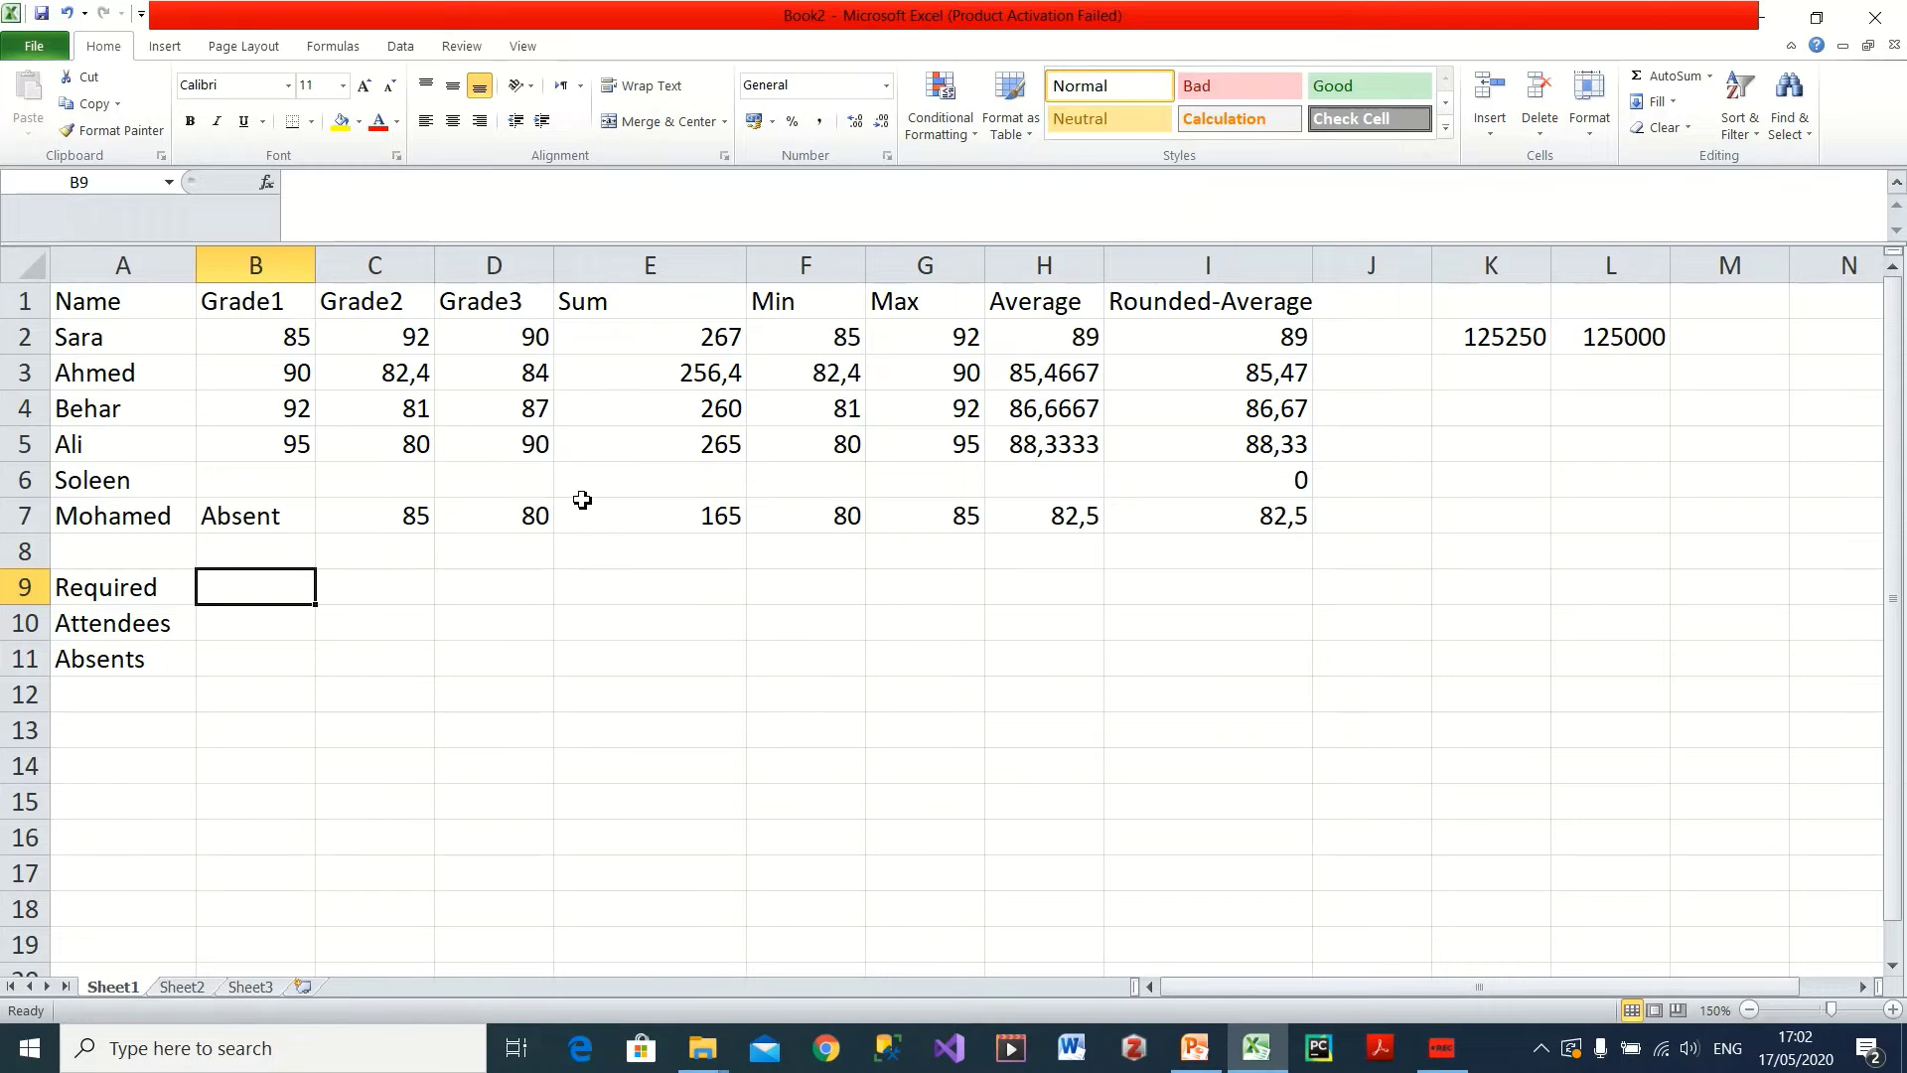
text(=cou)
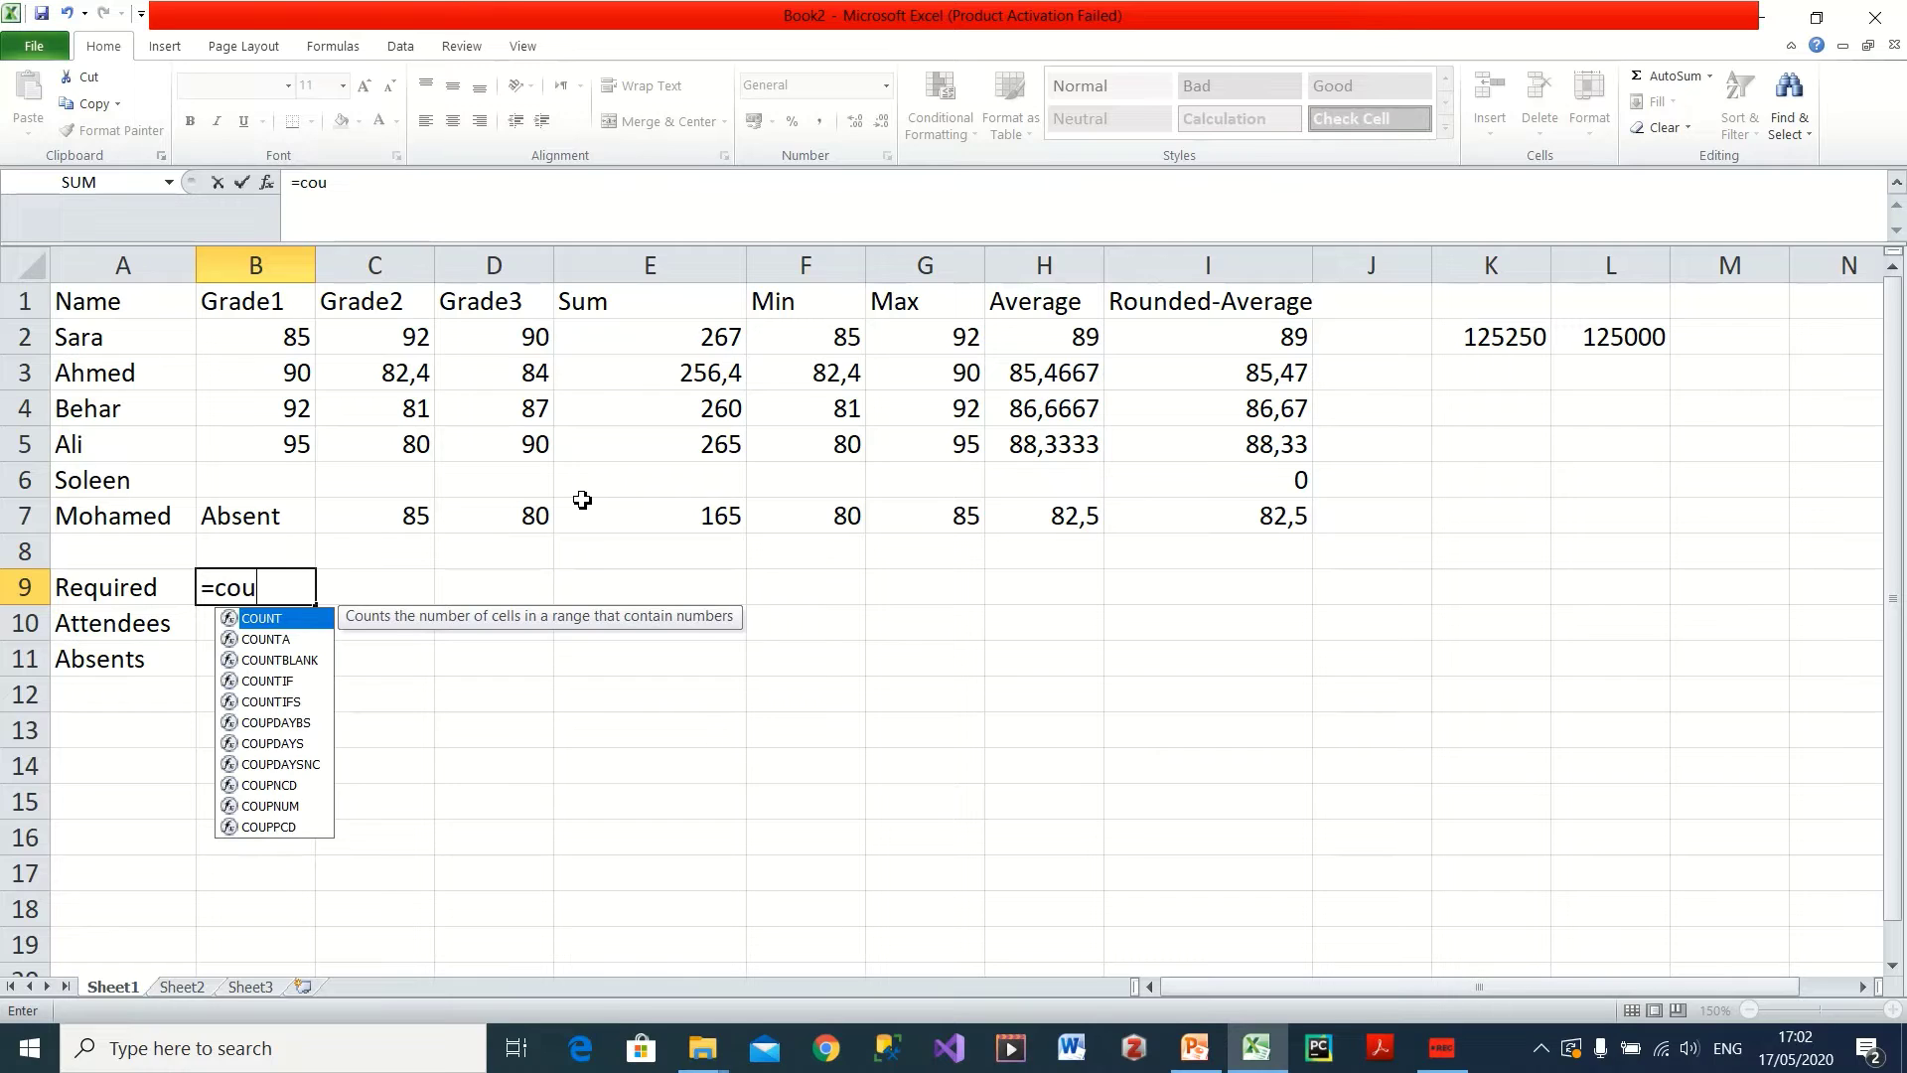
click(303, 641)
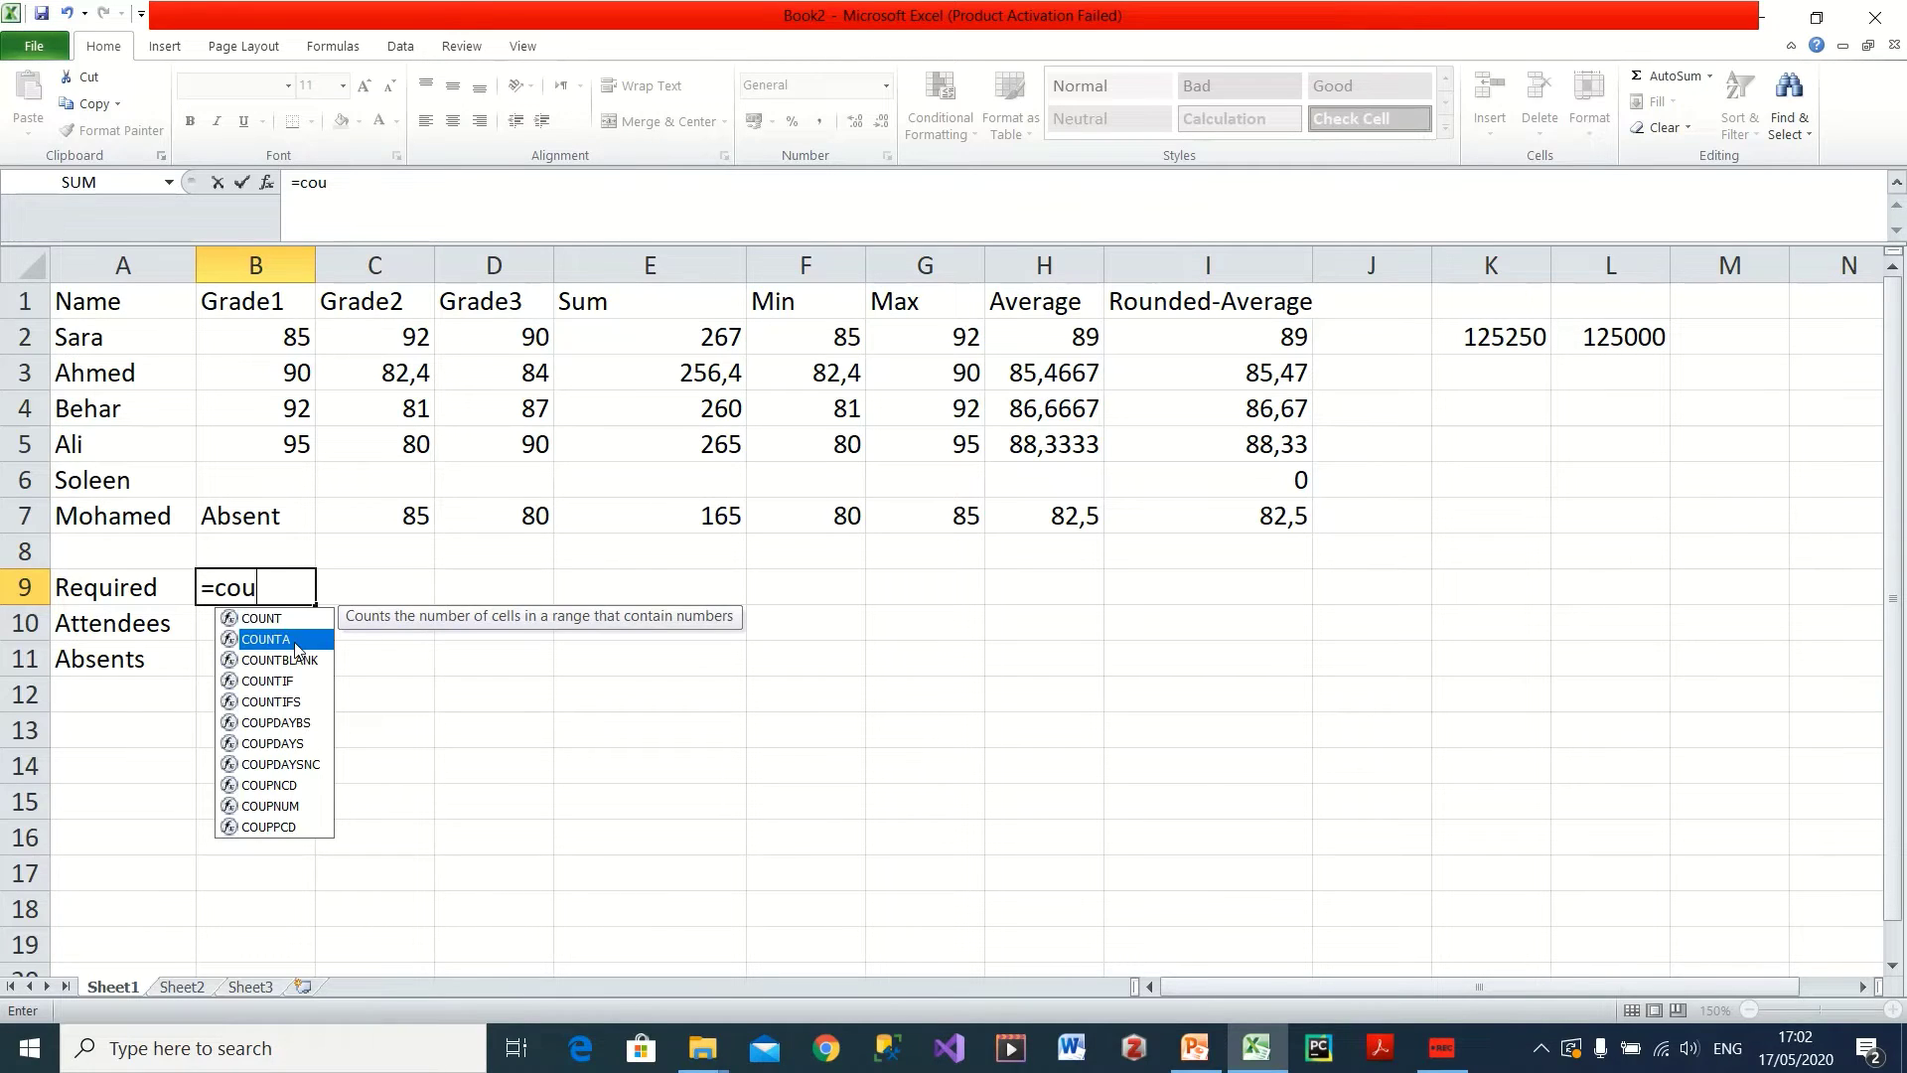
double_click(277, 642)
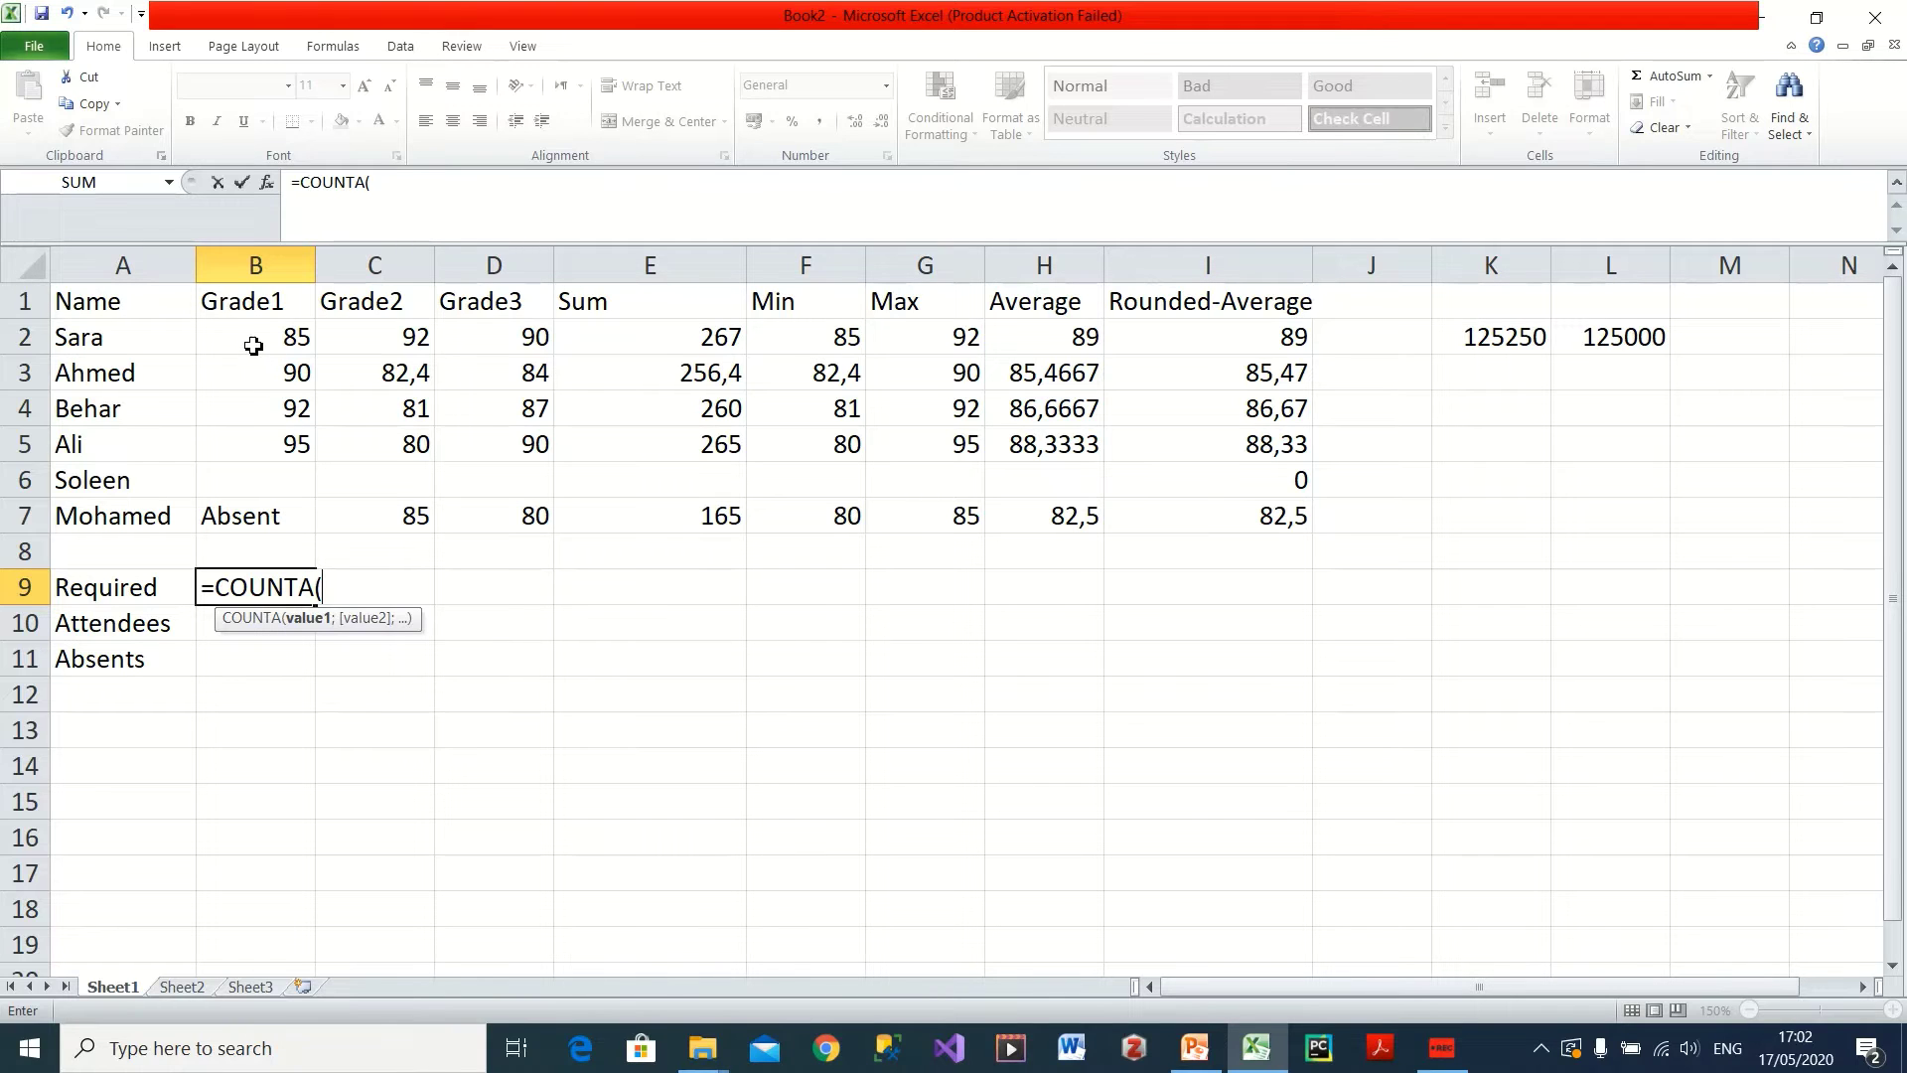
drag(255, 341, 280, 521)
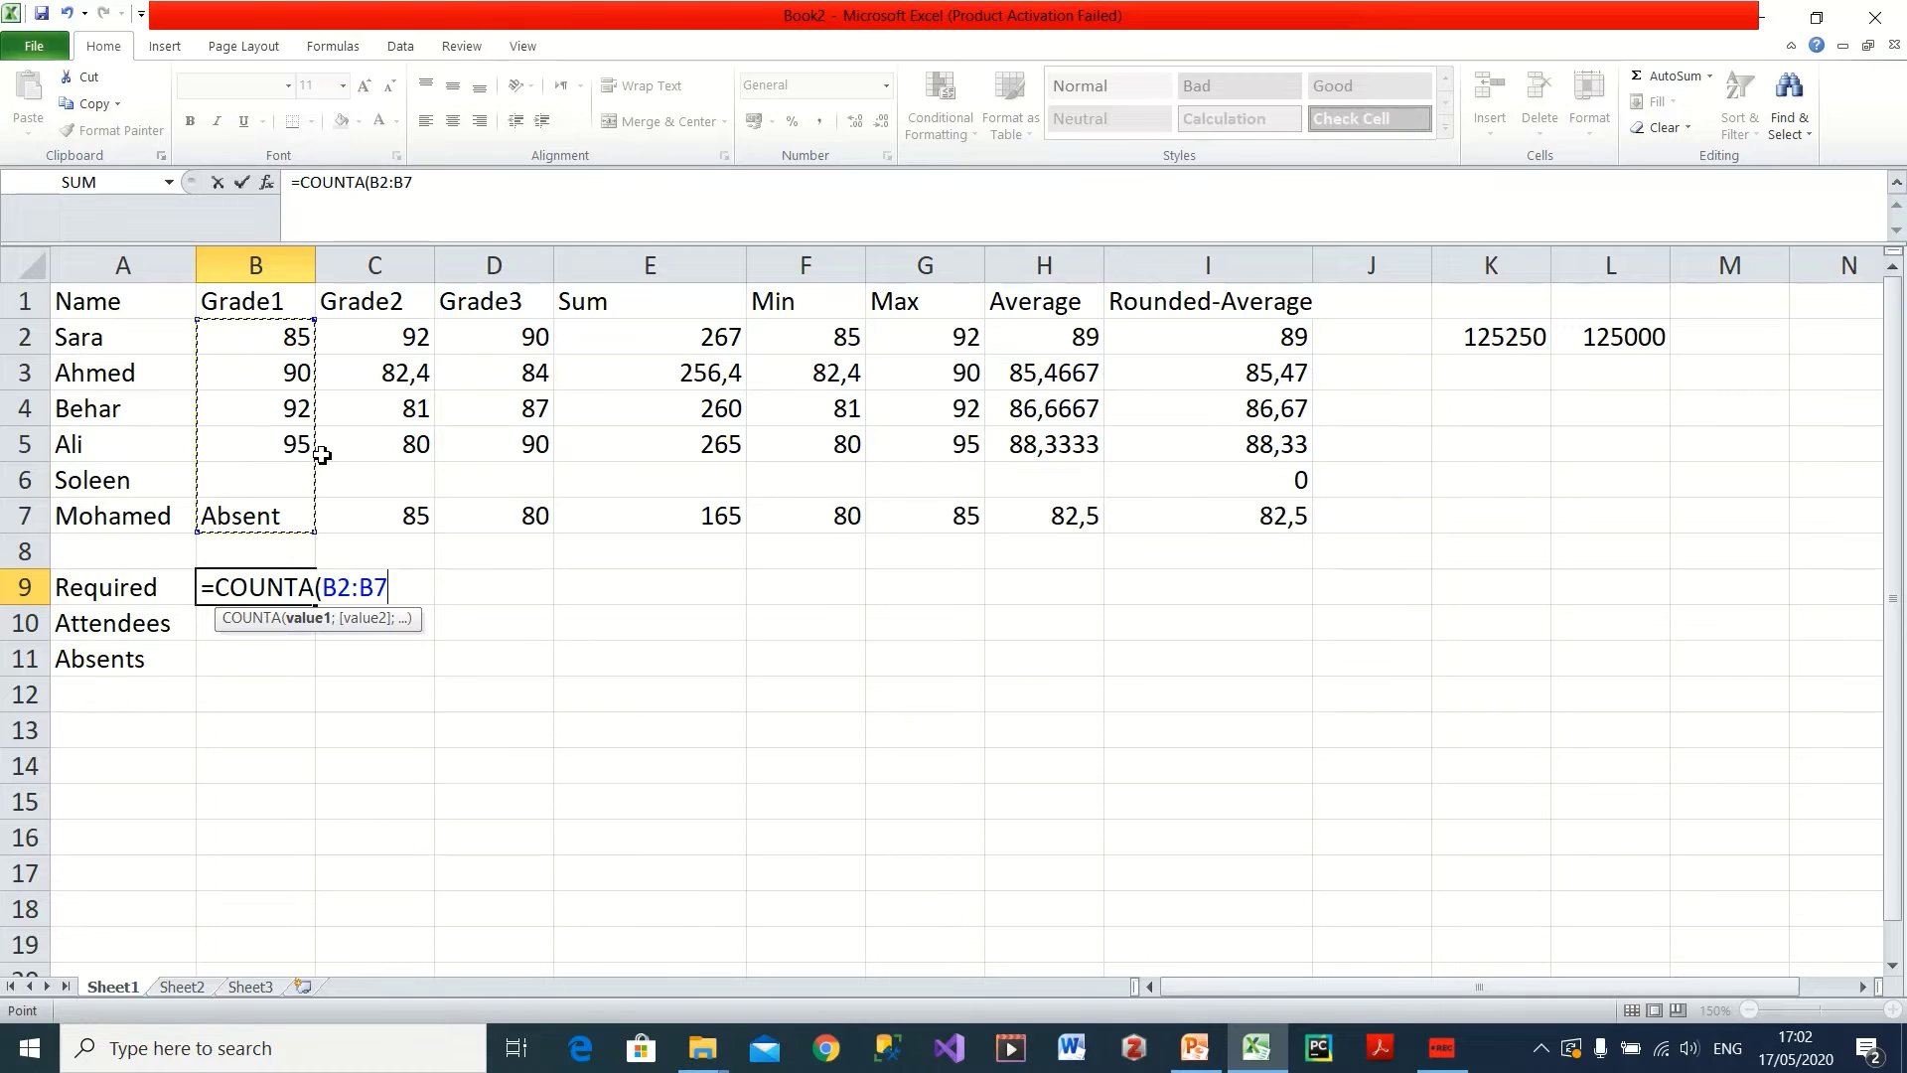
text())
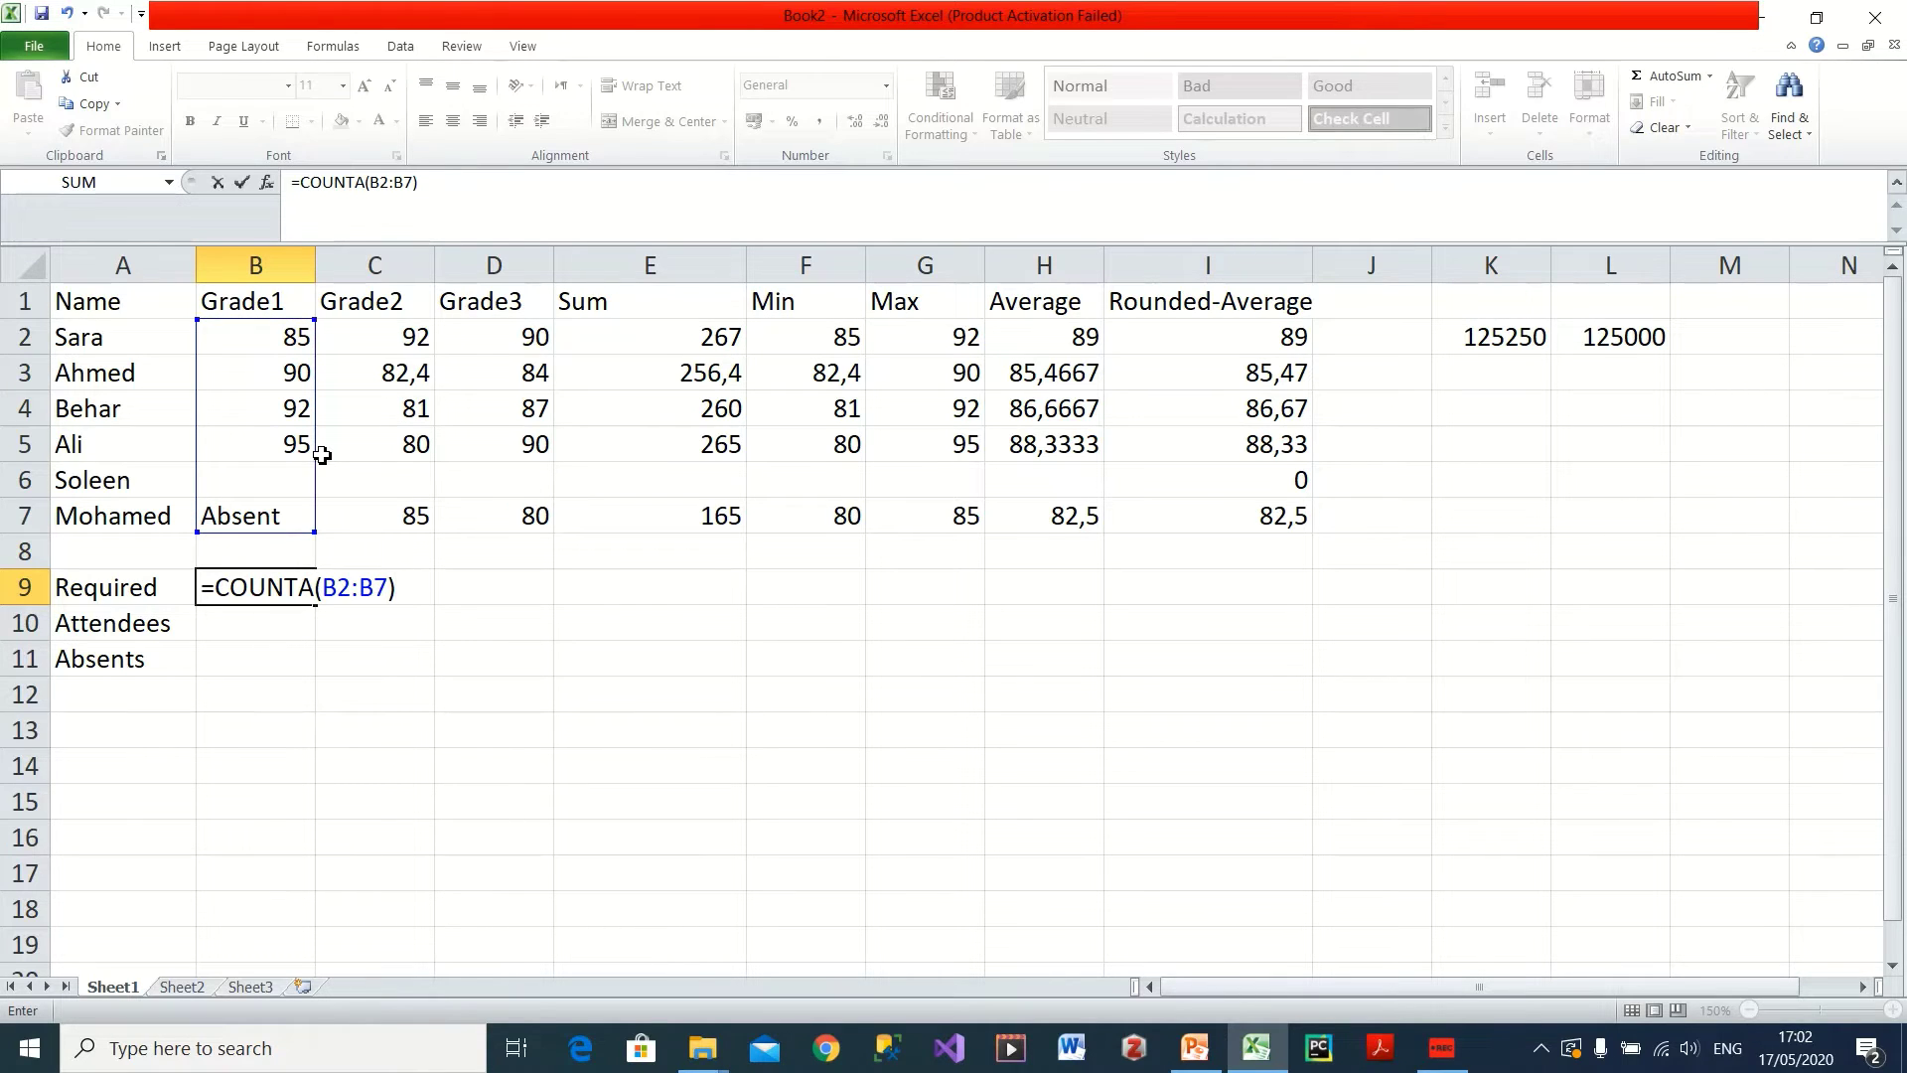
key(Return)
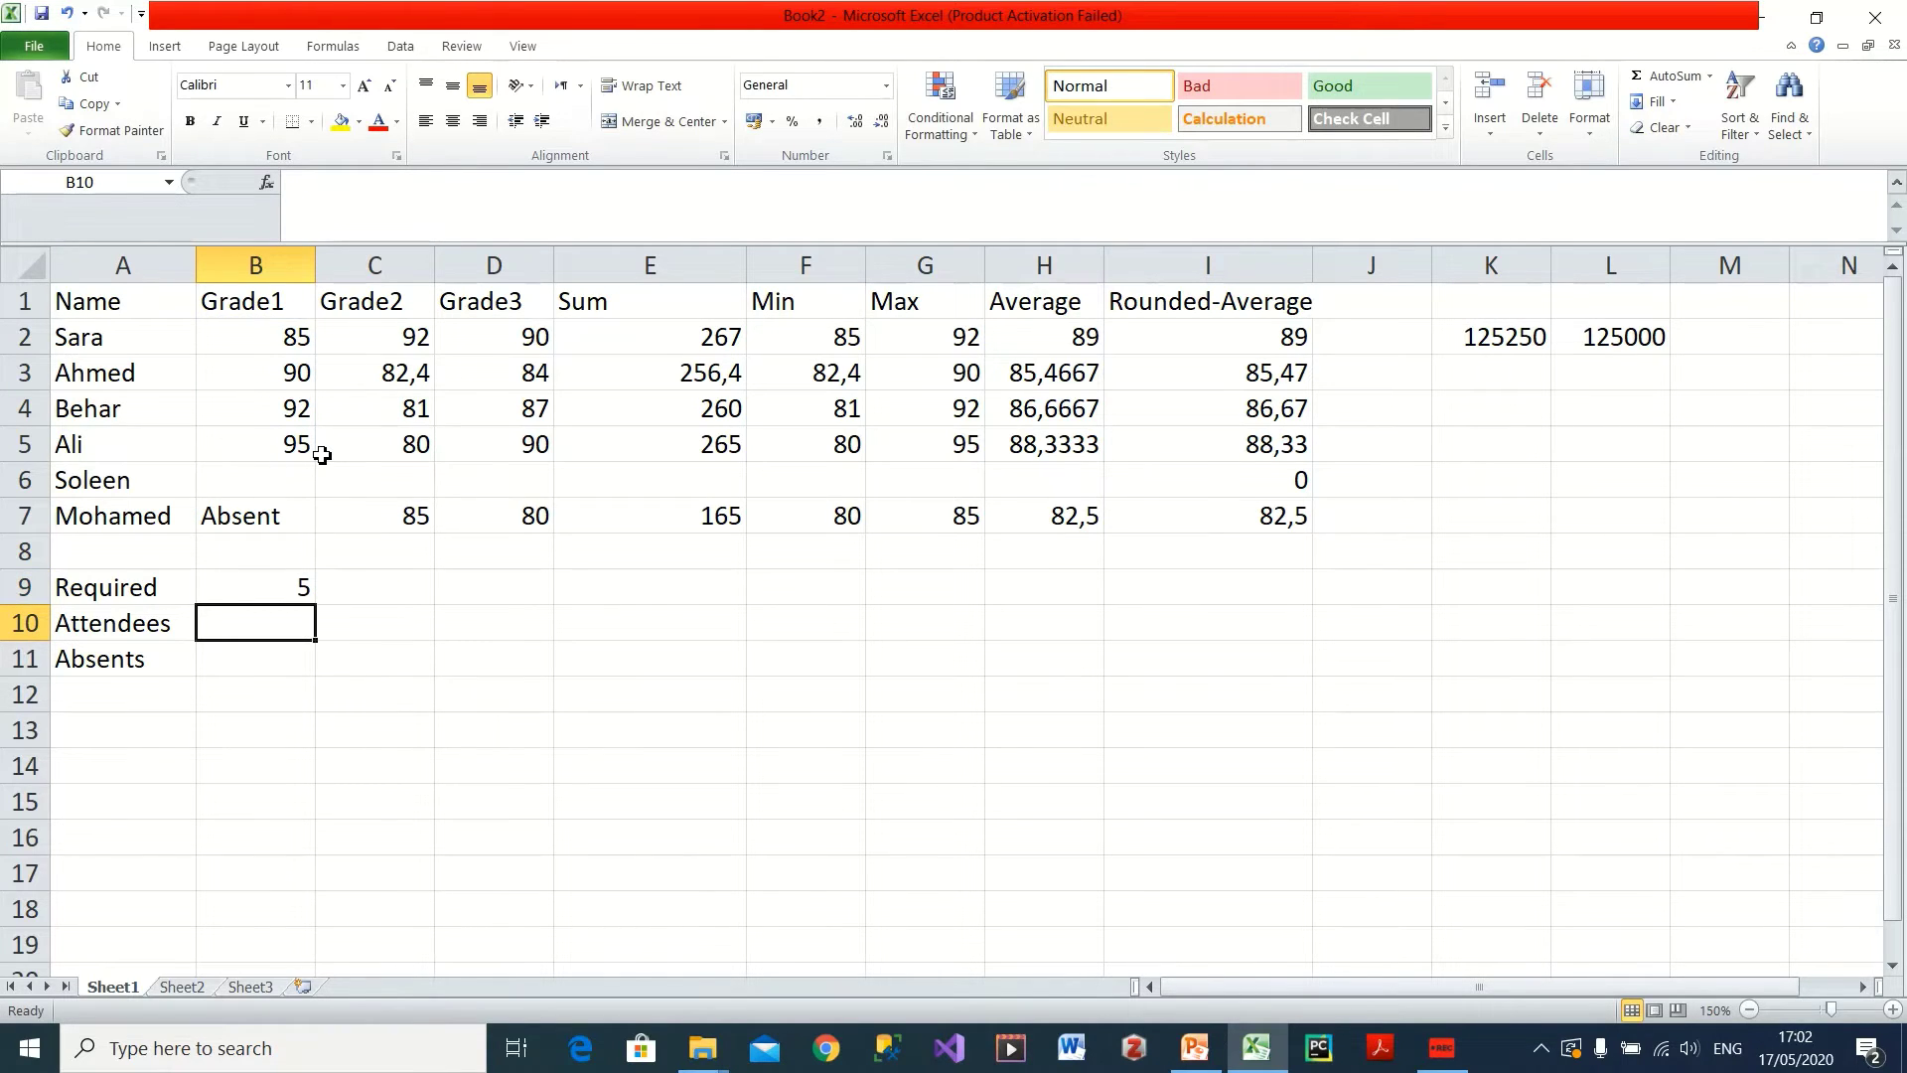
click(288, 593)
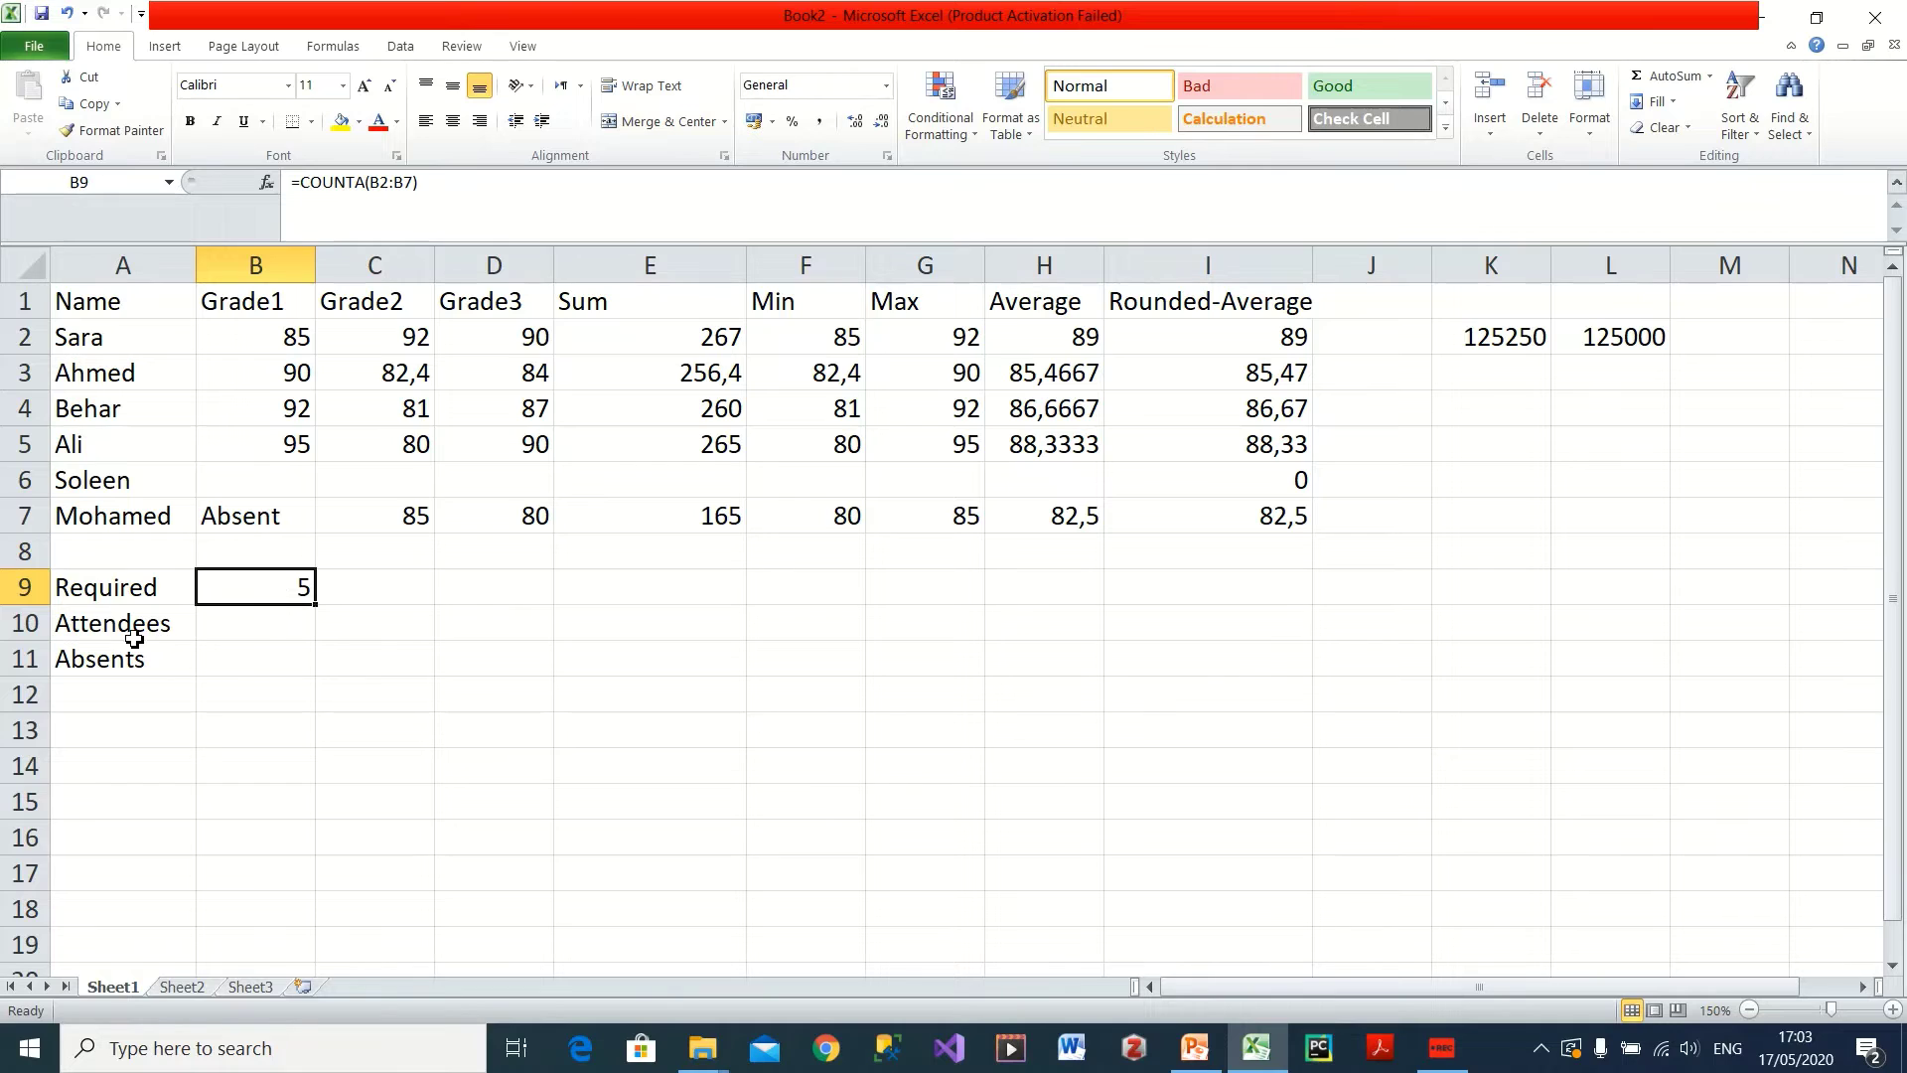
- Count the Grade1 attendees in B10 with the formula =COUNT(B2:B7)
click(256, 623)
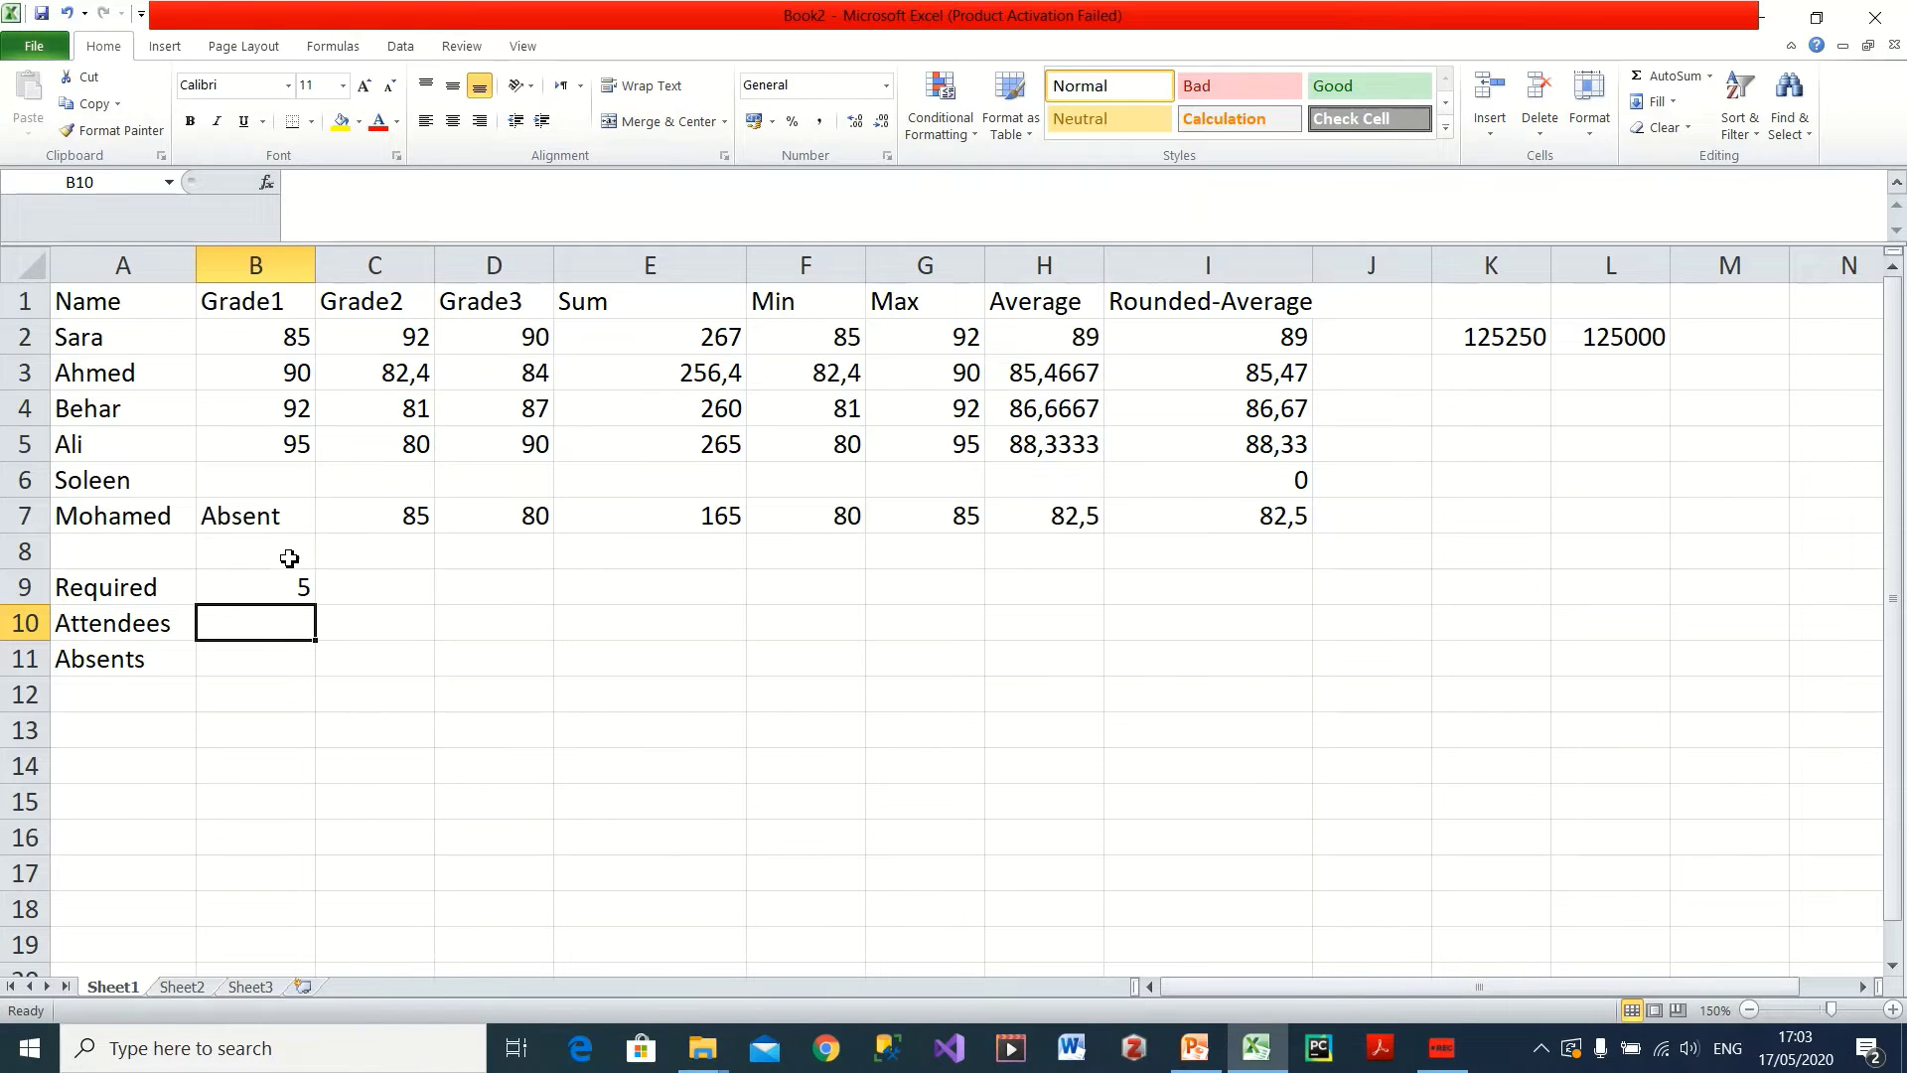
text(=)
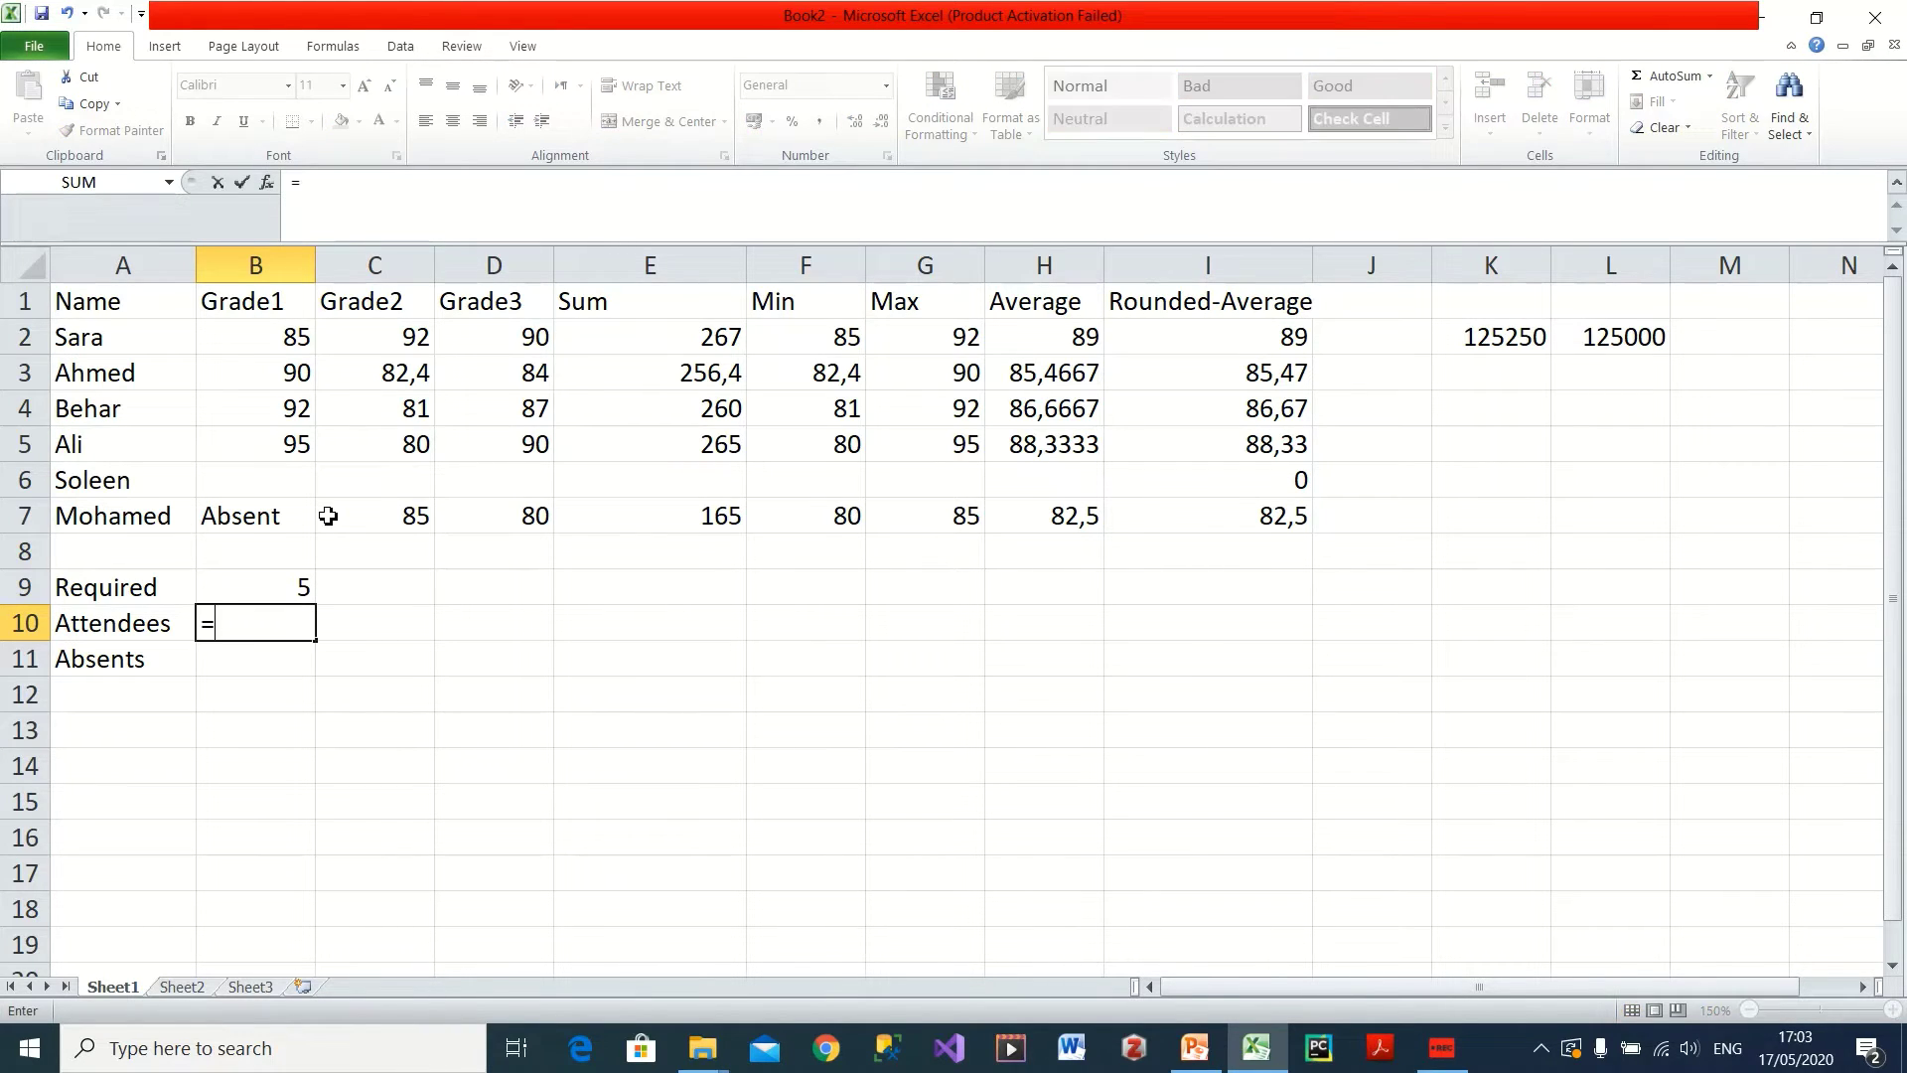
text(cou)
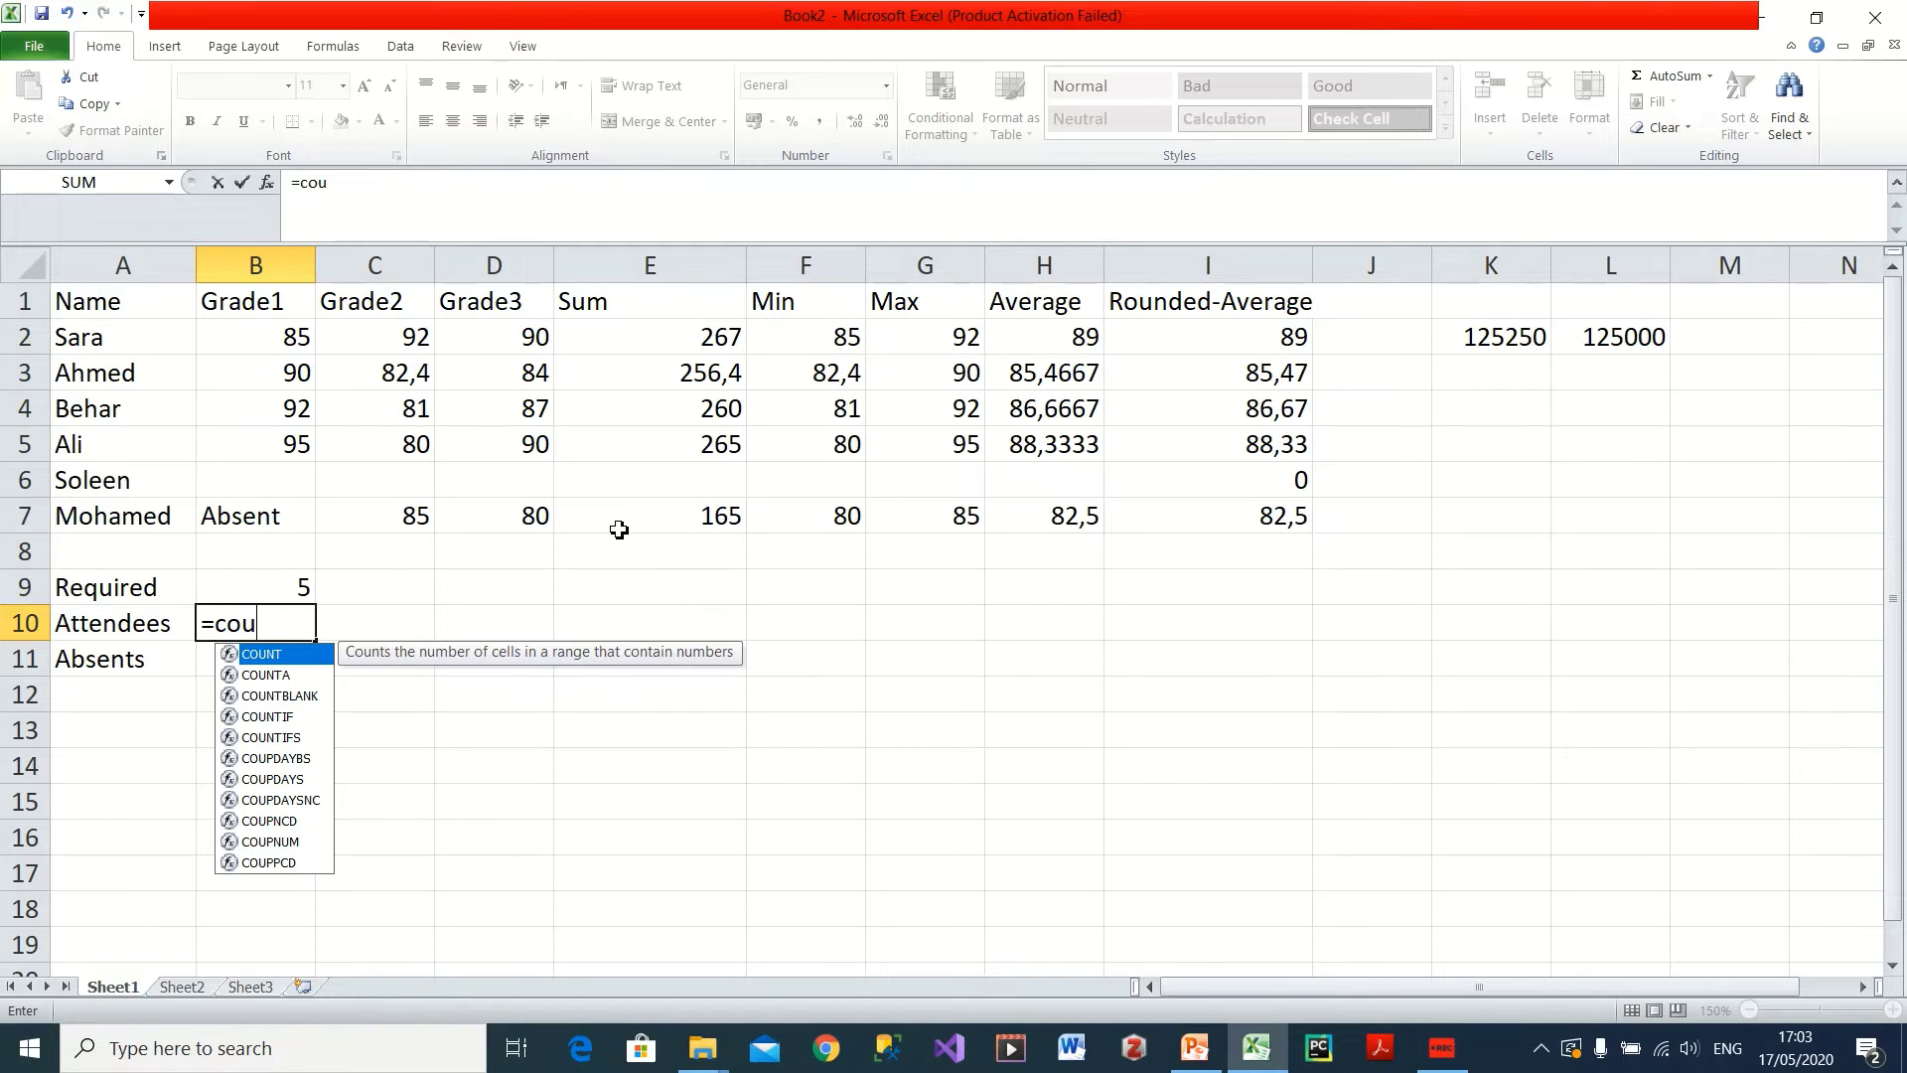
text(nt()
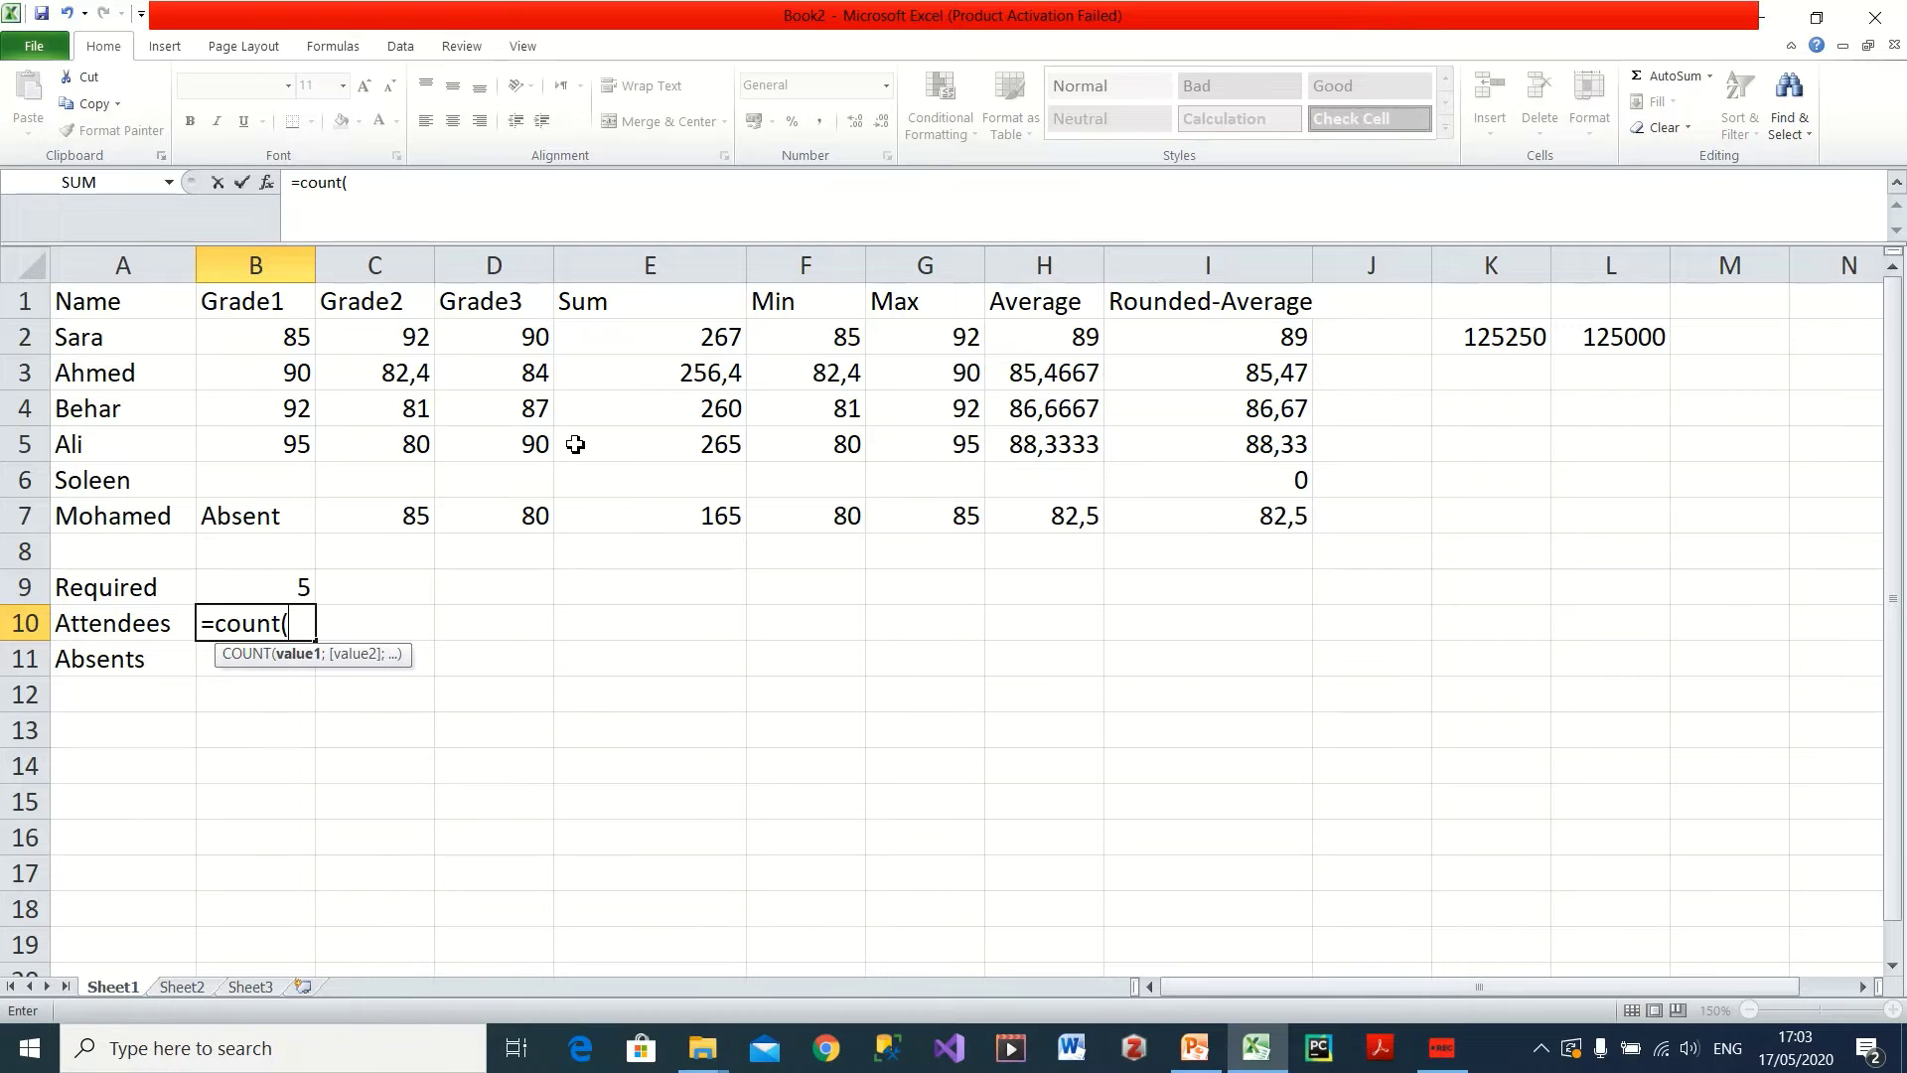
drag(264, 341, 283, 519)
text())
key(Return)
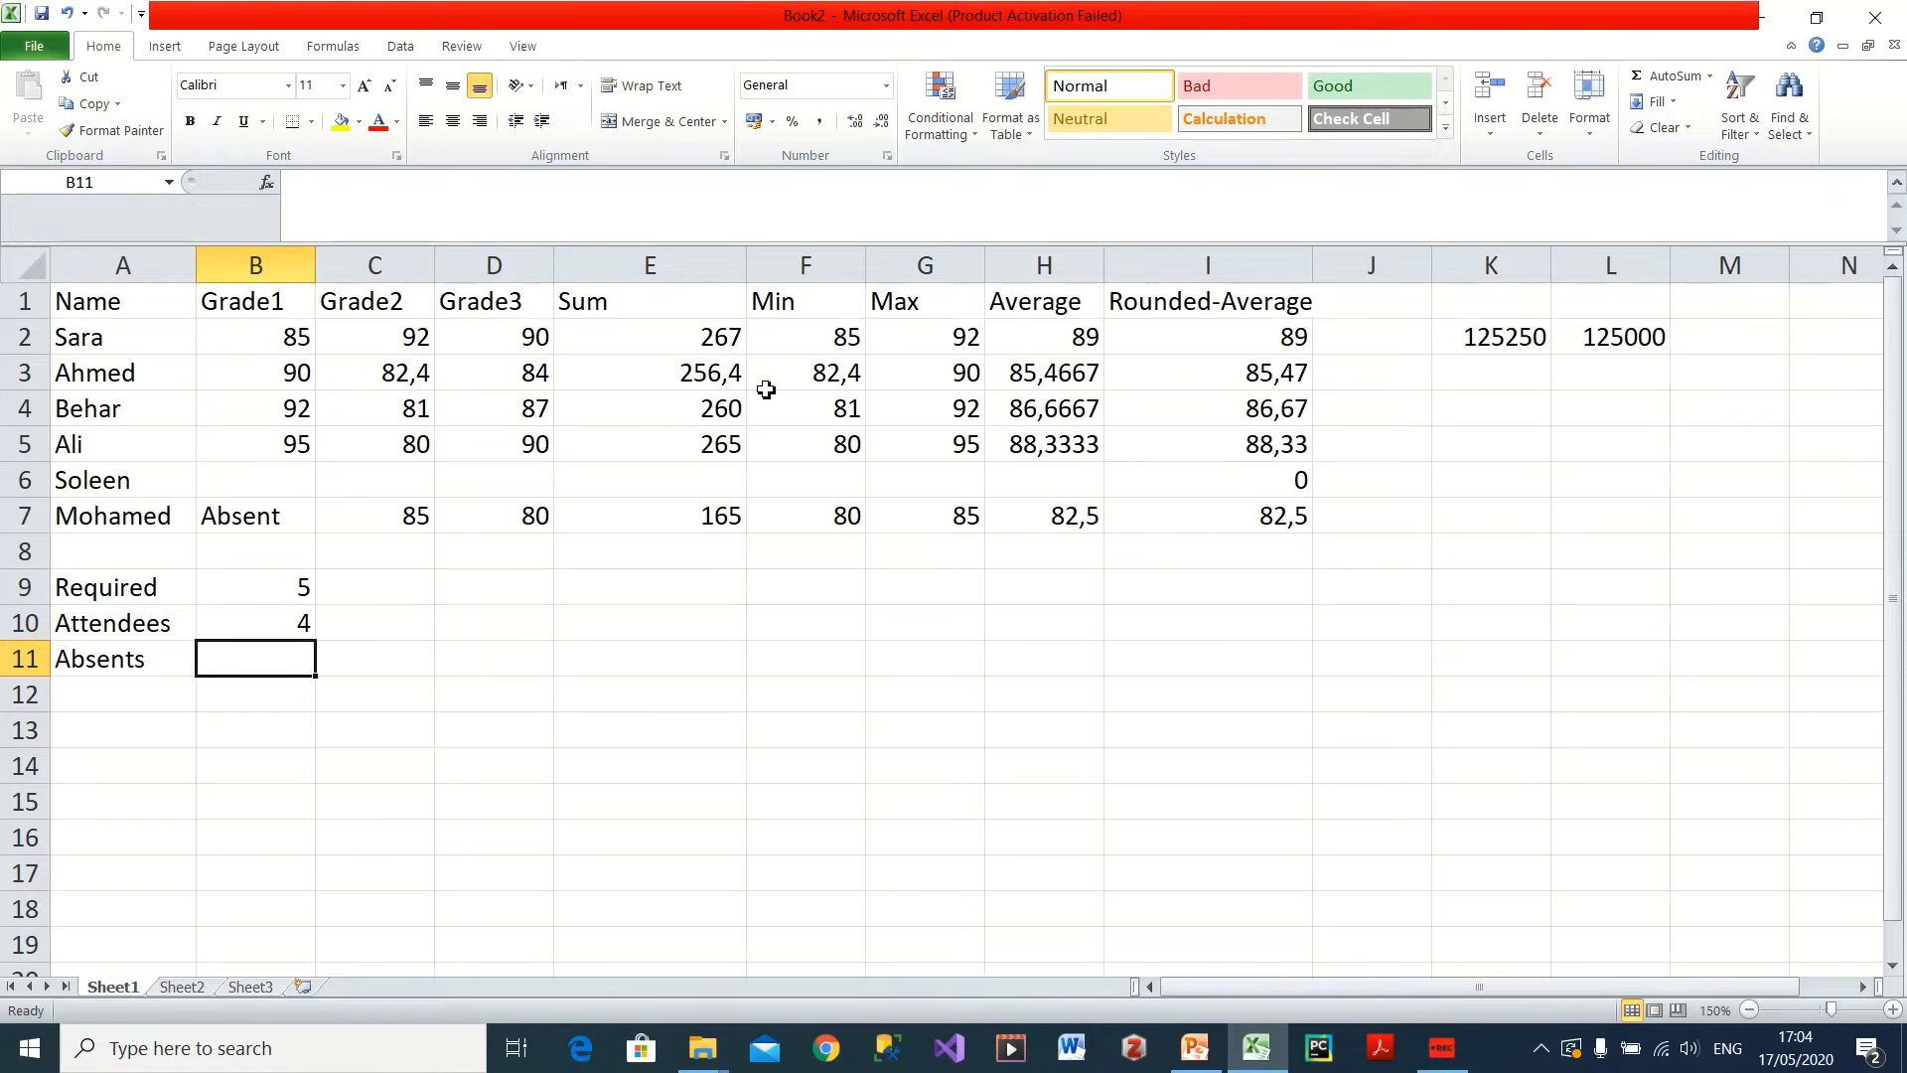
click(296, 631)
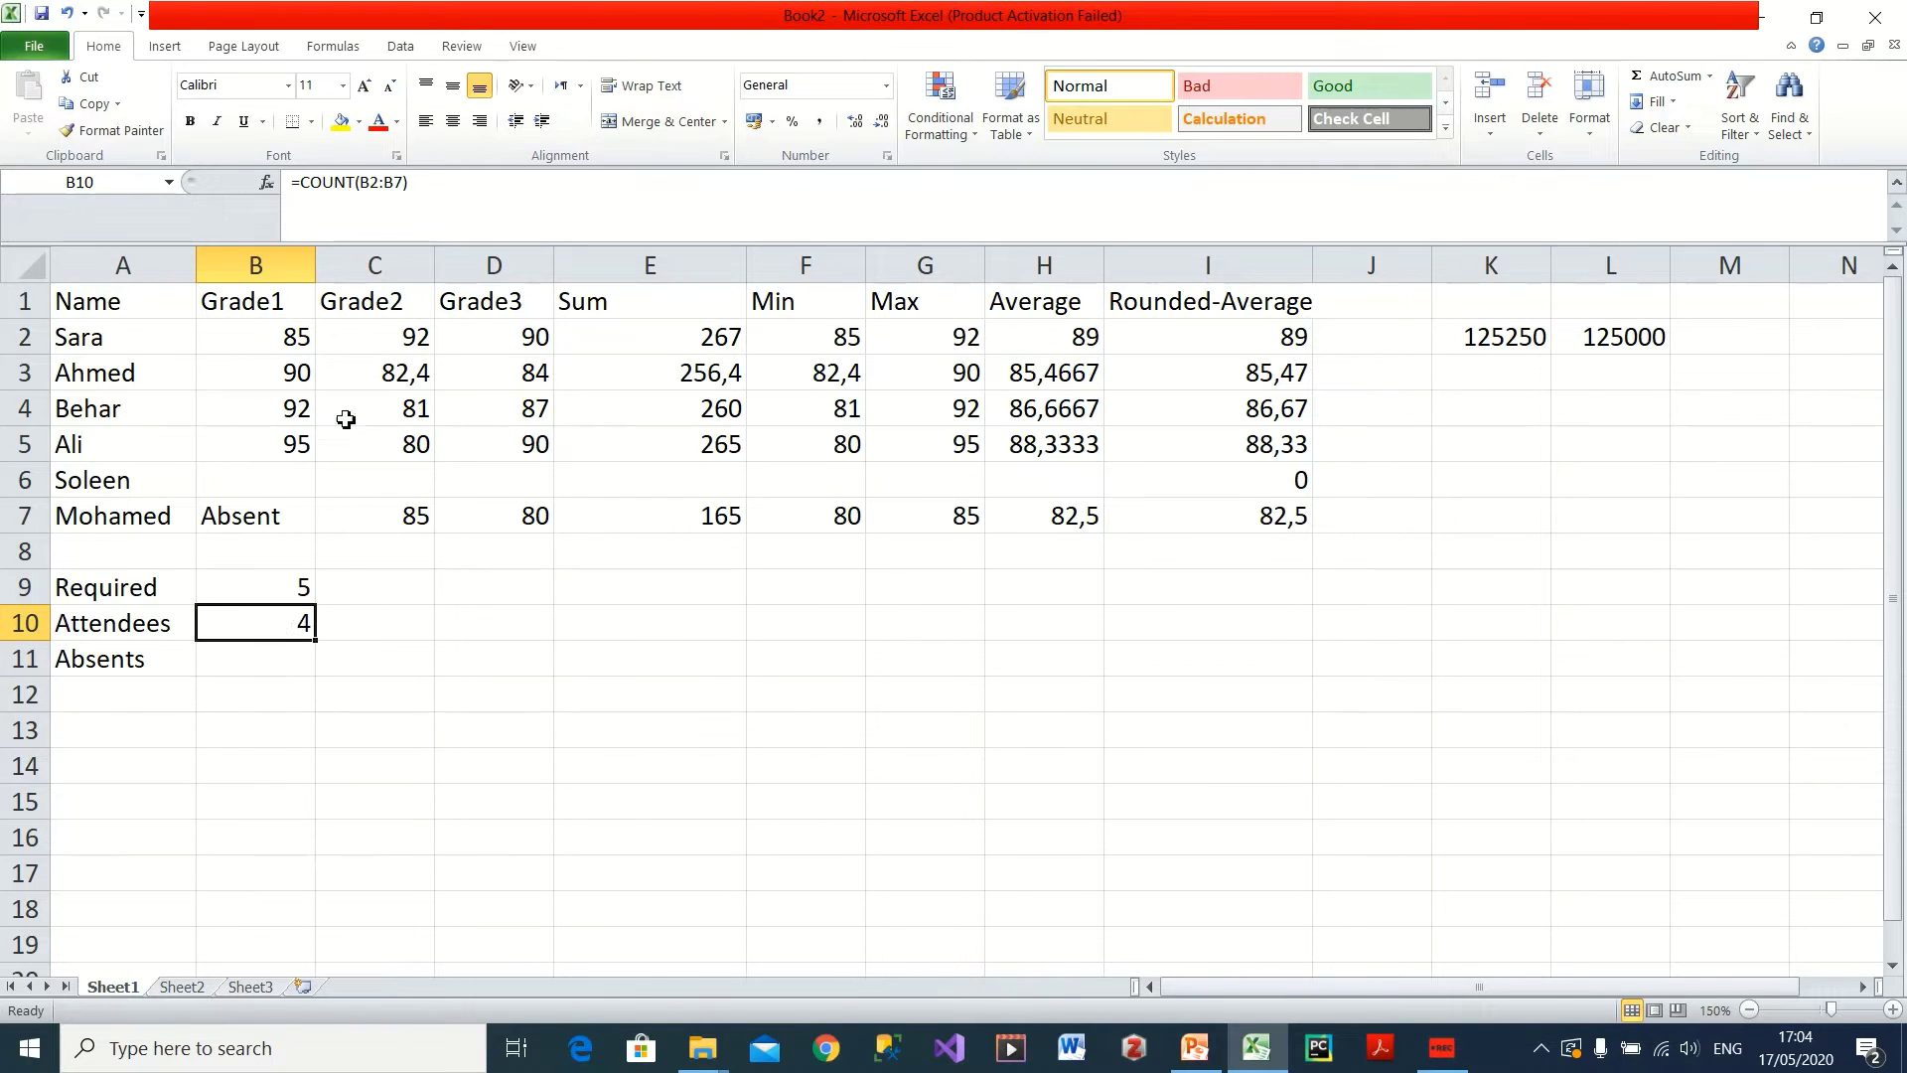
- Change the text entry in B7 to Absent2 and check the COUNT formula in B10
drag(278, 332, 289, 515)
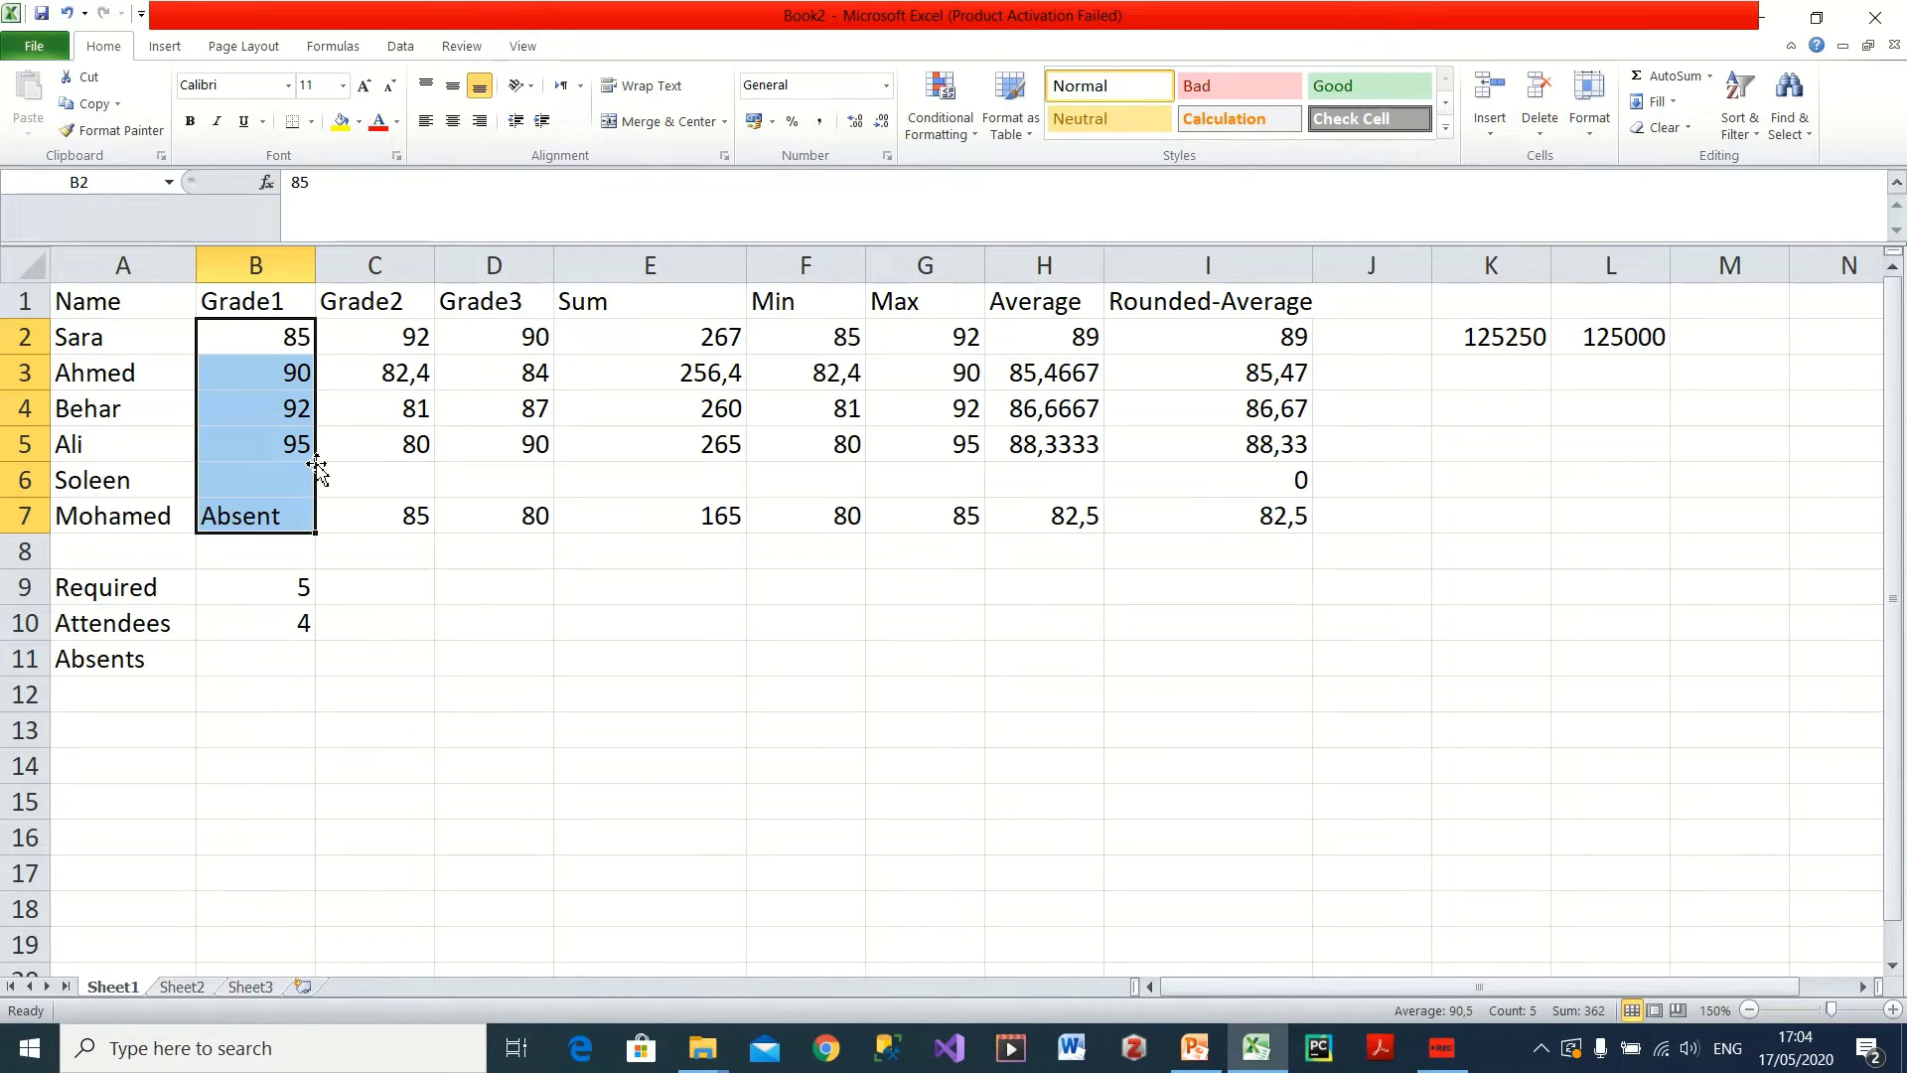
click(288, 515)
double_click(293, 532)
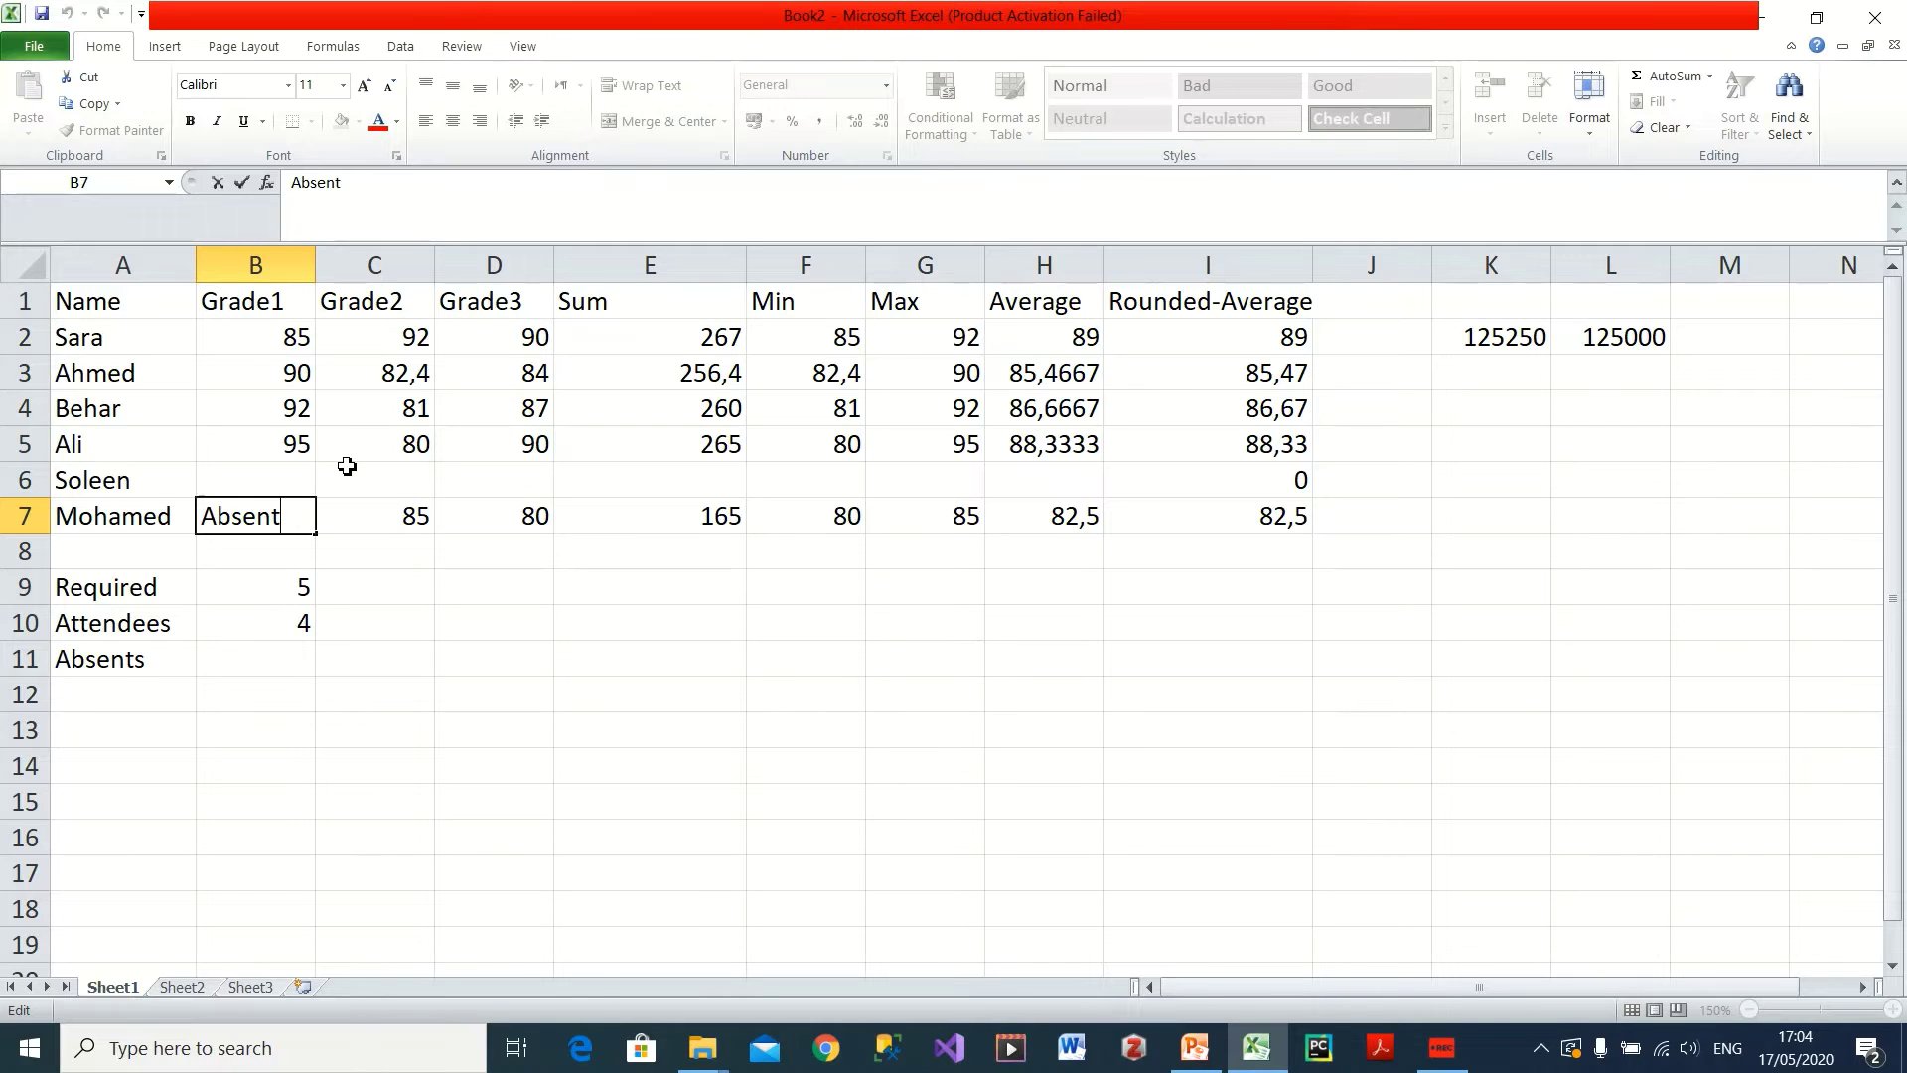
text(2)
key(Return)
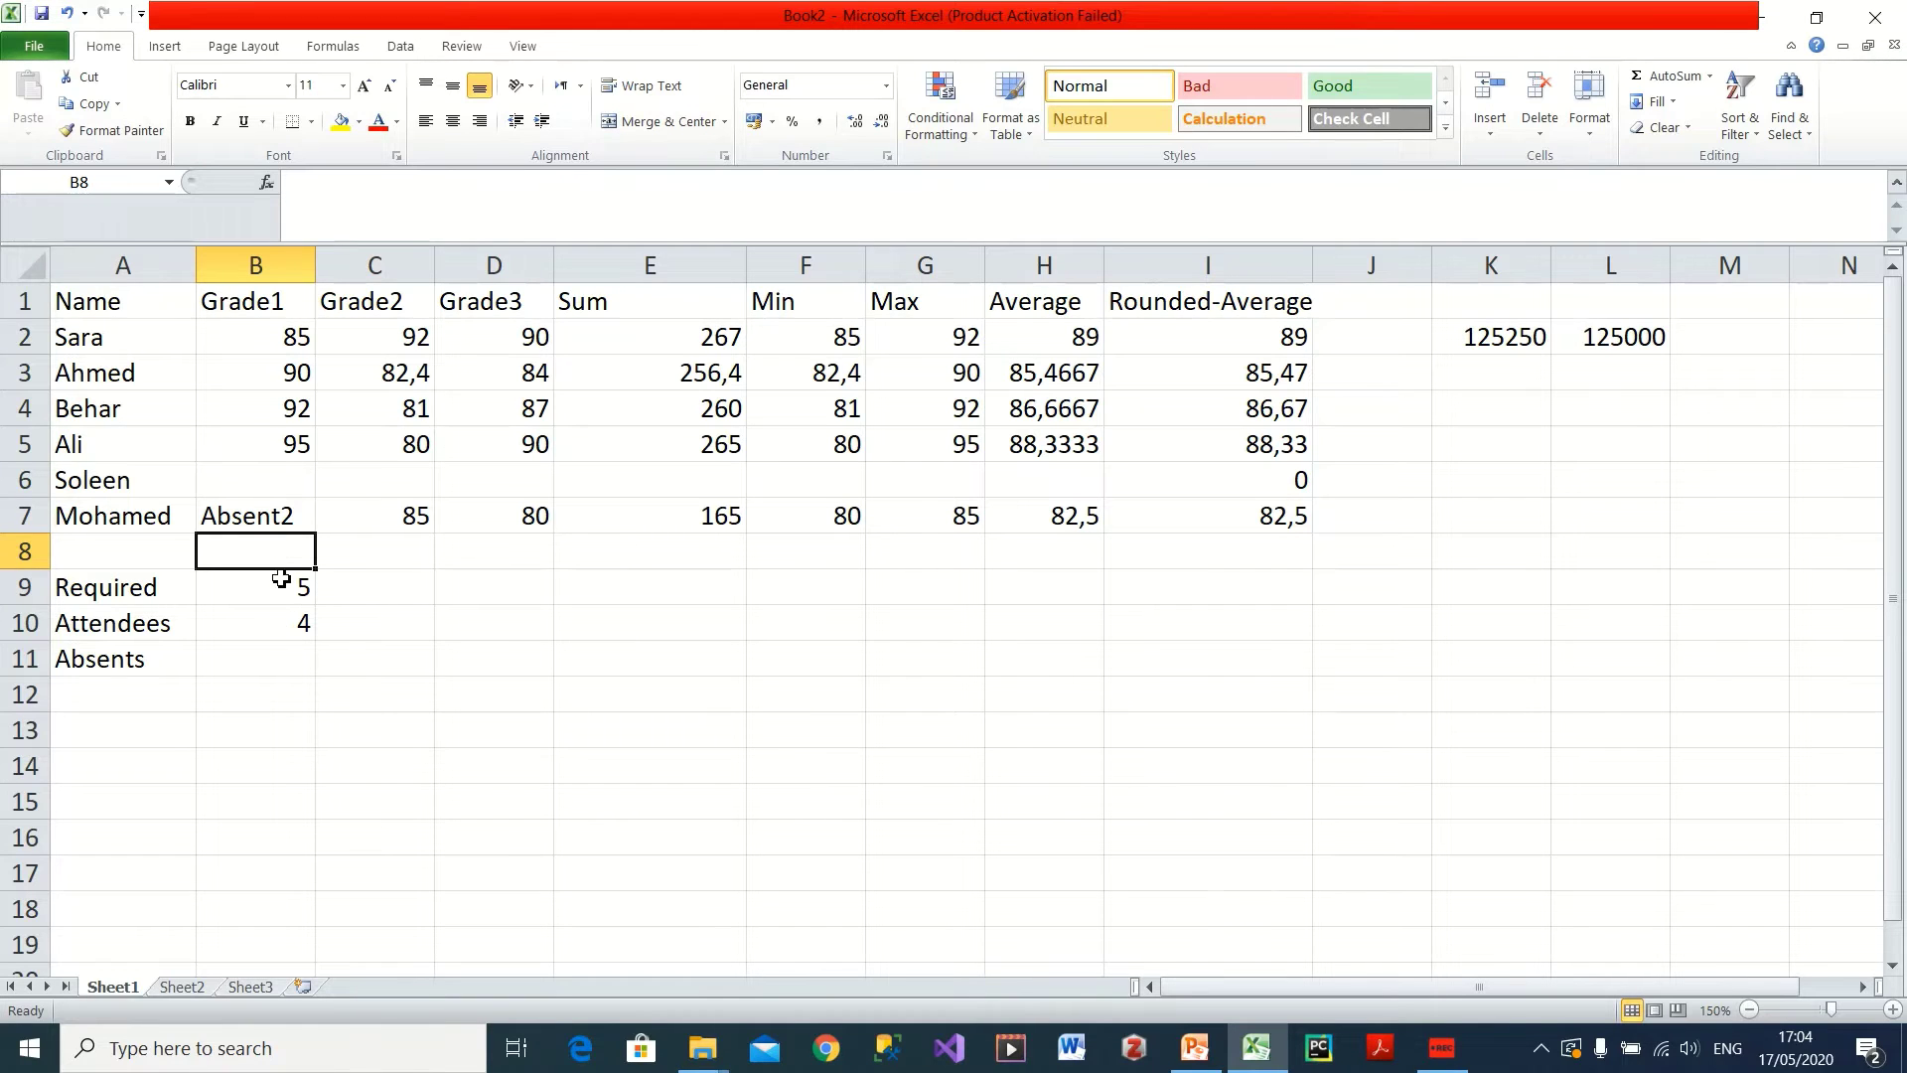
click(286, 624)
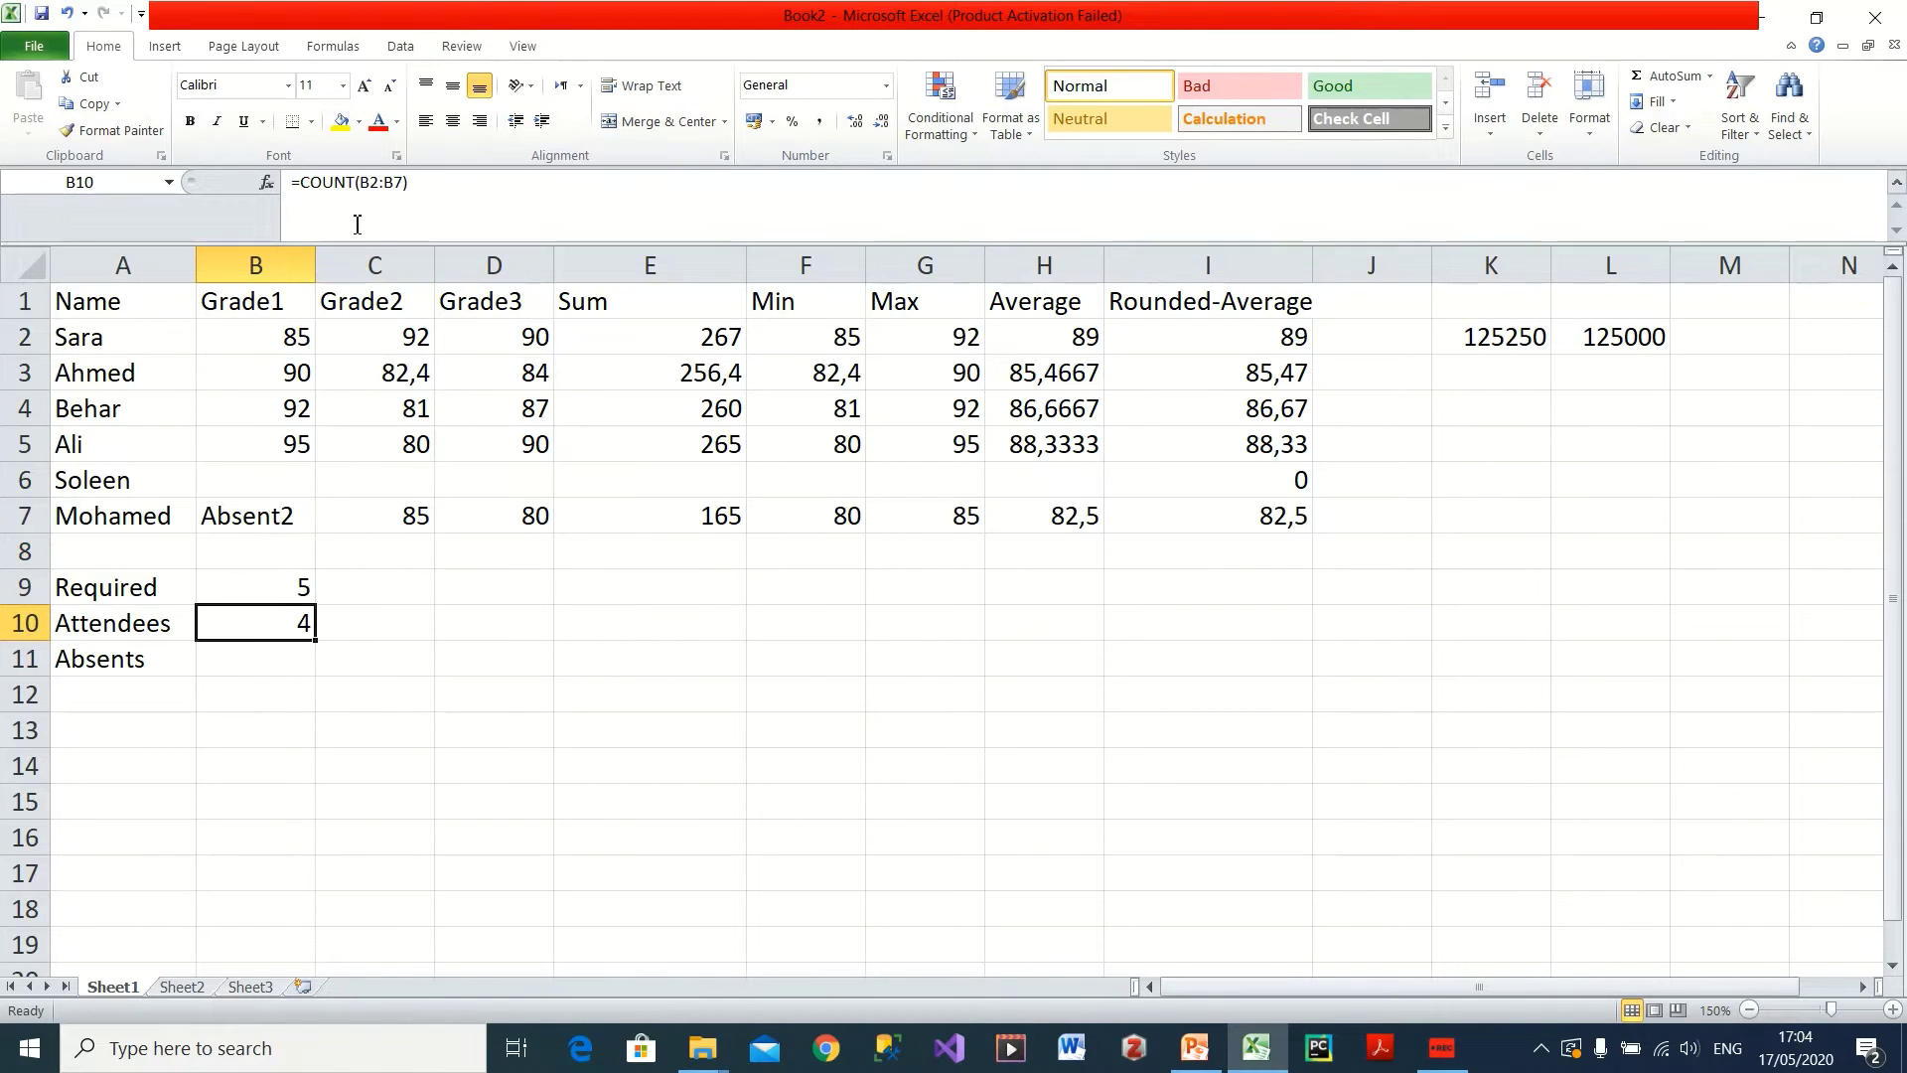
- Check the COUNTA formula in B9 and change the text entry in B7 back to Absent
click(285, 591)
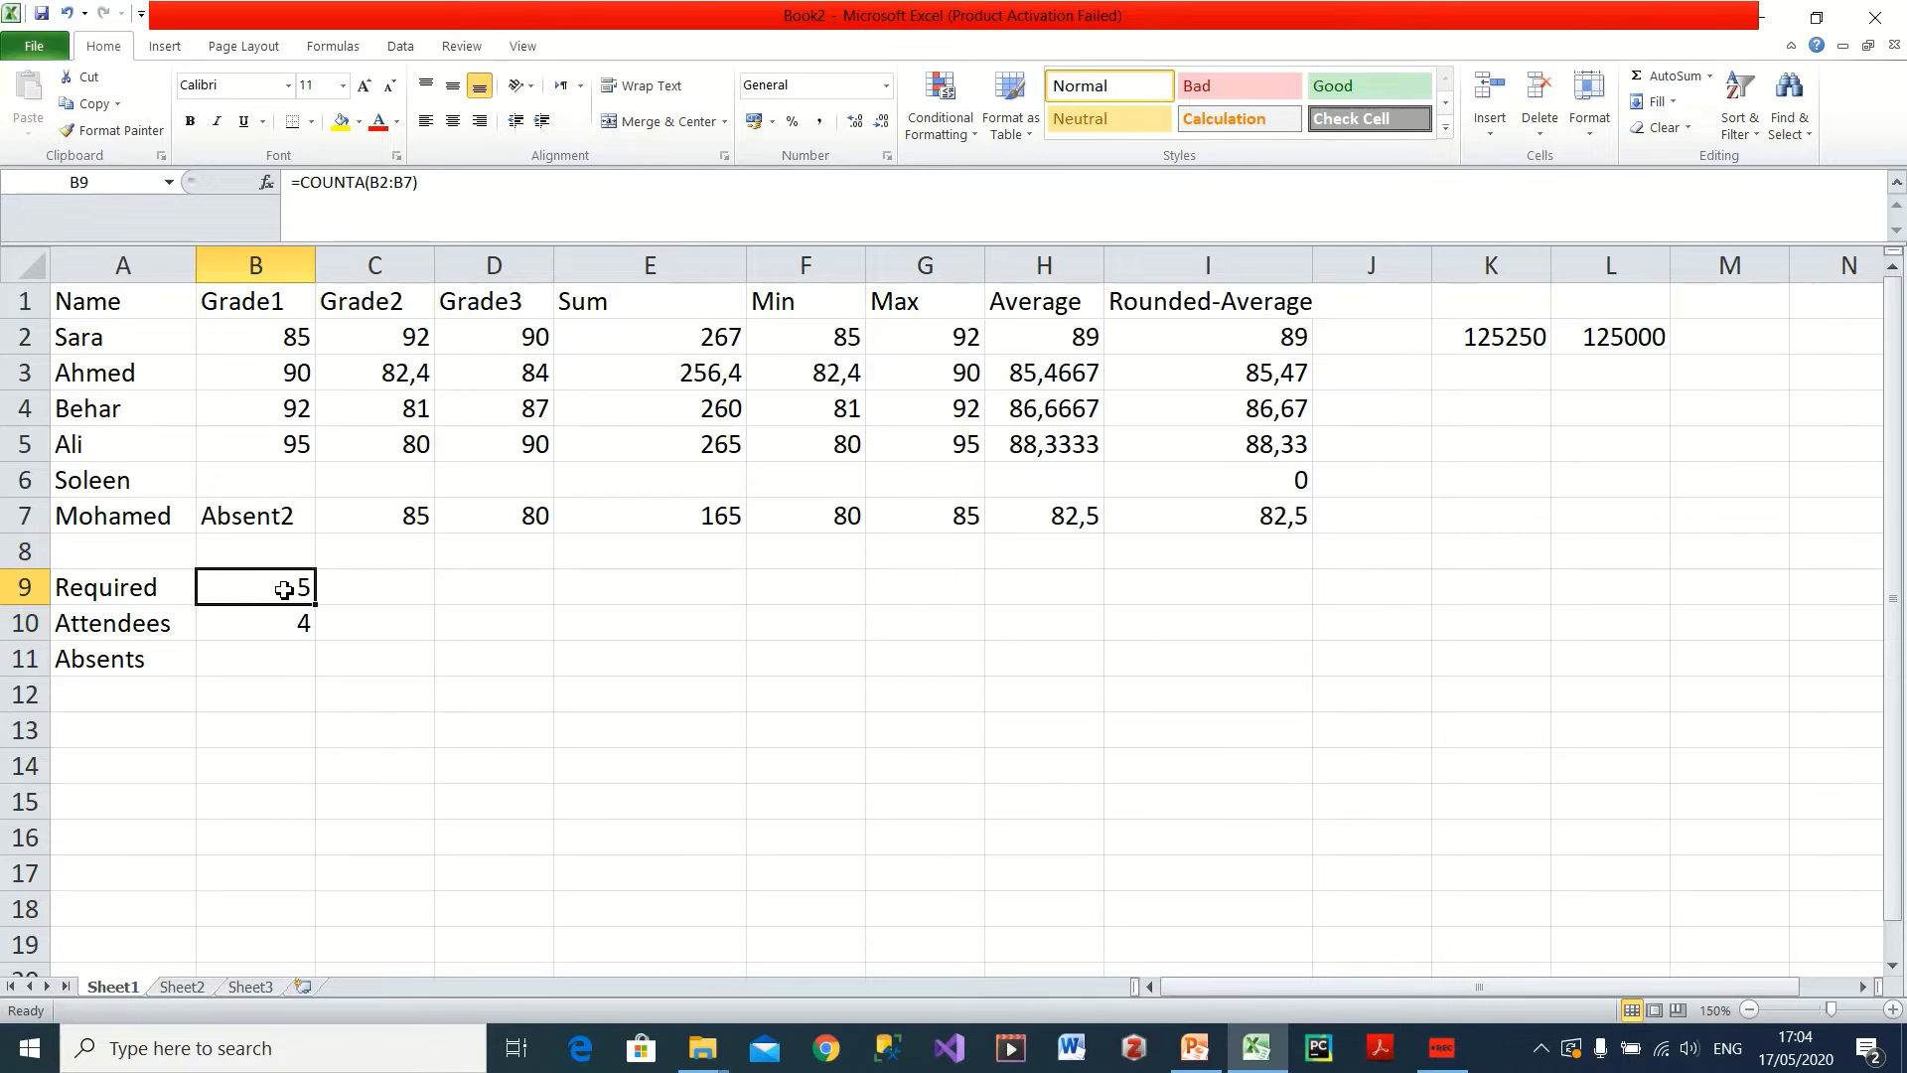
double_click(298, 515)
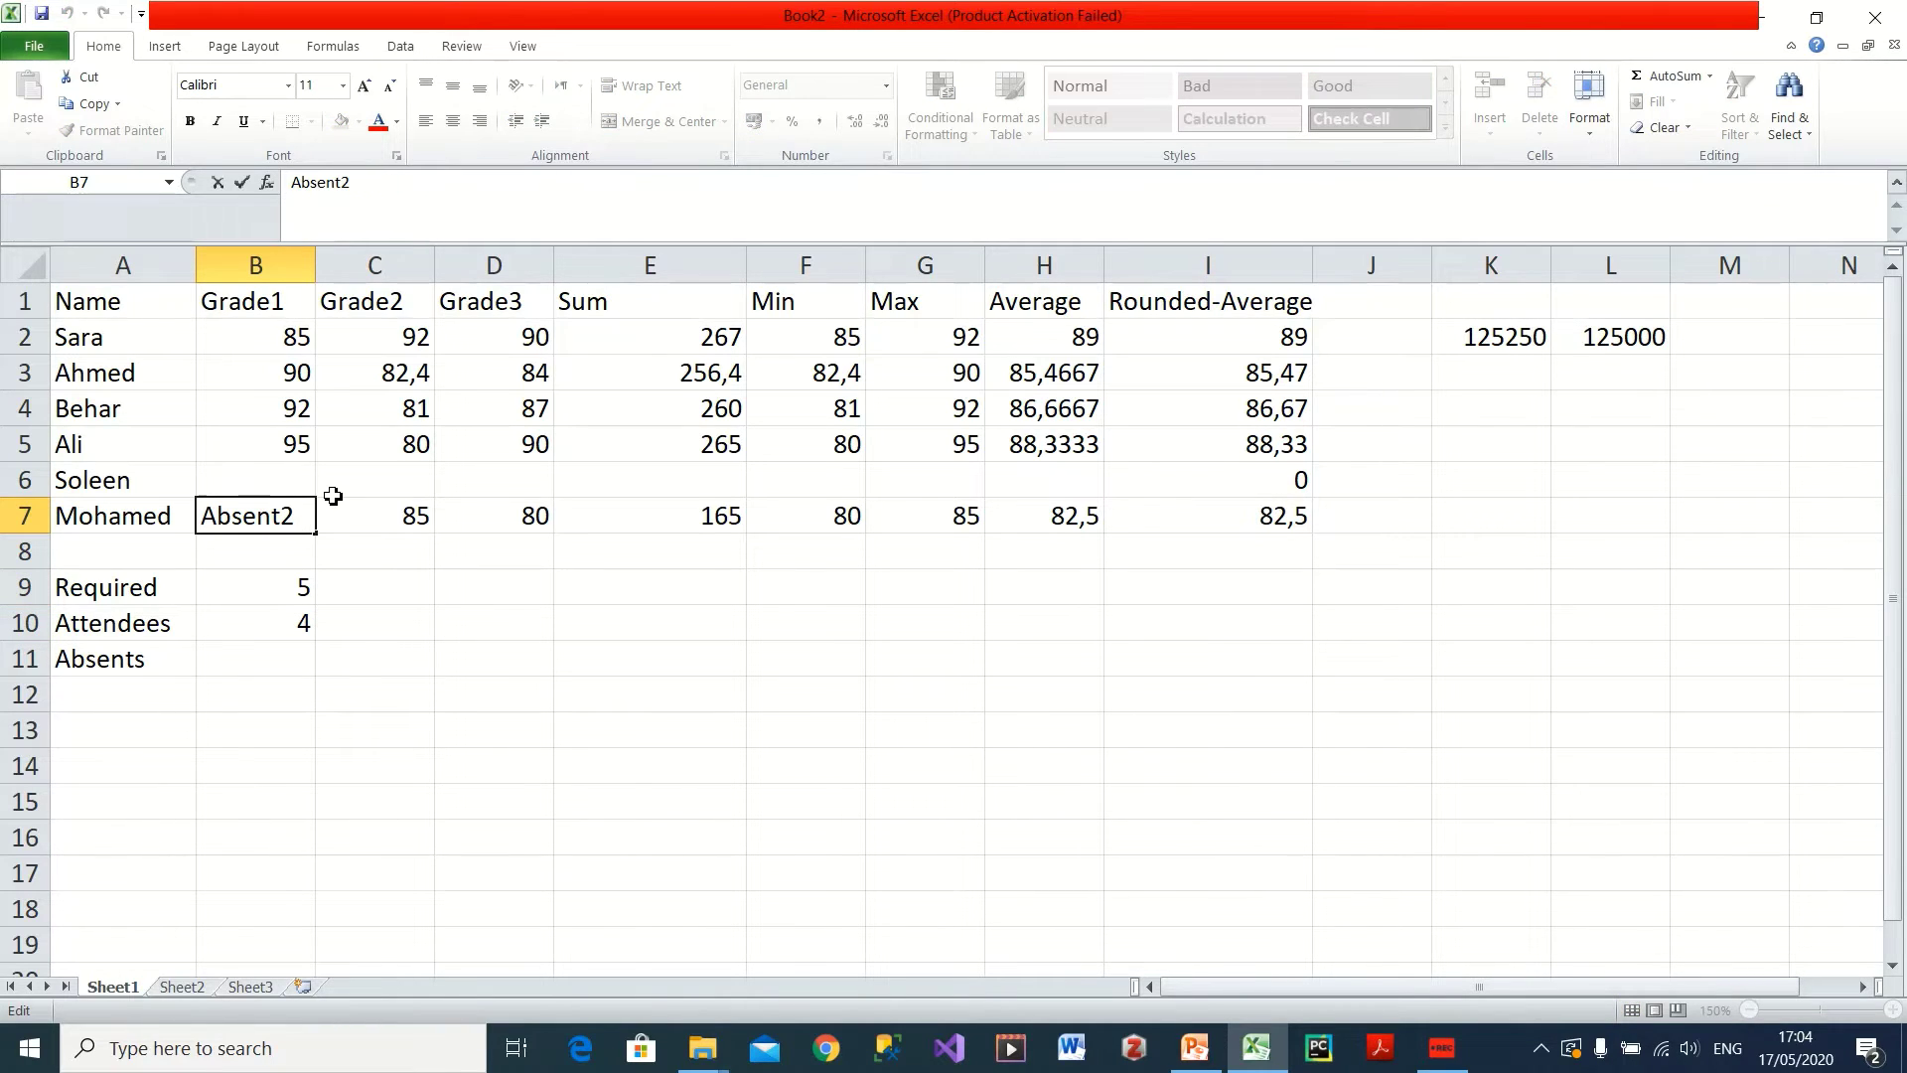
key(BackSpace)
click(349, 616)
- Calculate the Grade1 absentees in B11 by subtracting attendees from required students with the formula =B9-B10
click(297, 658)
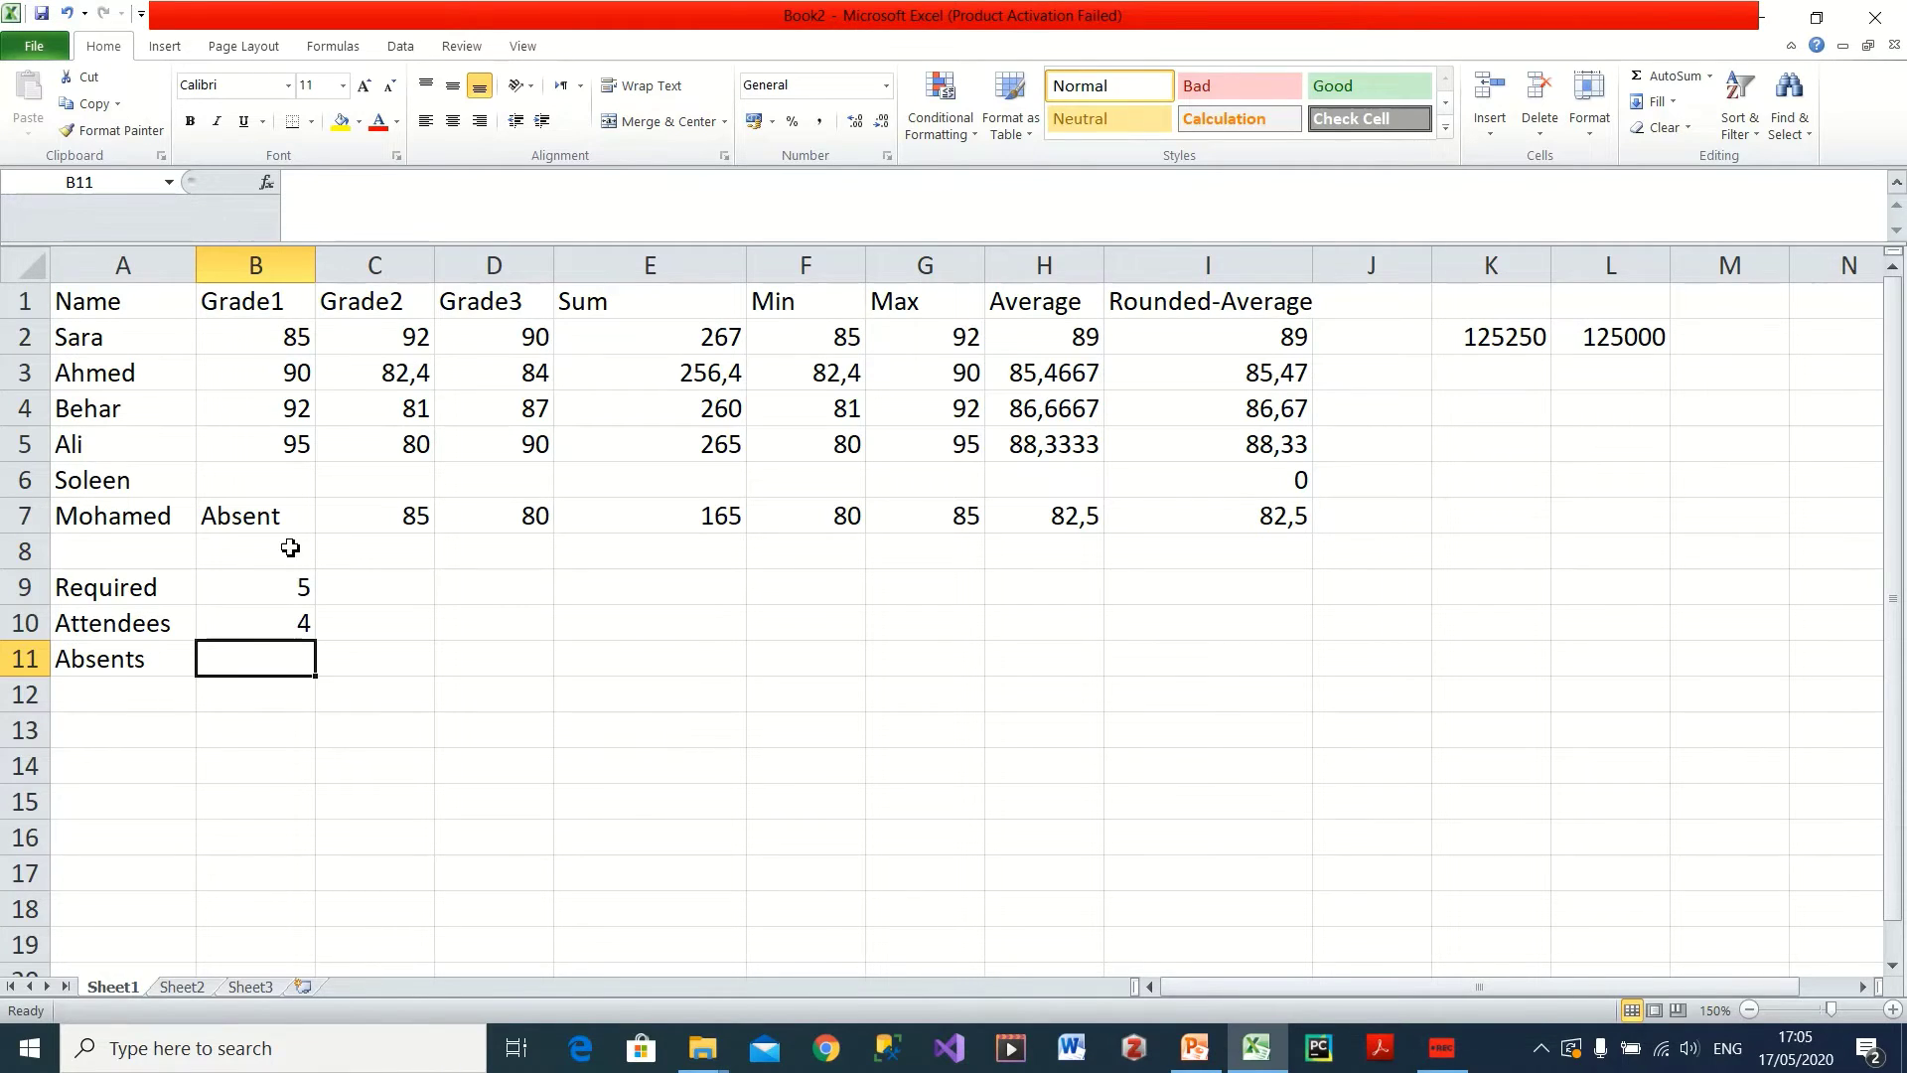
click(272, 588)
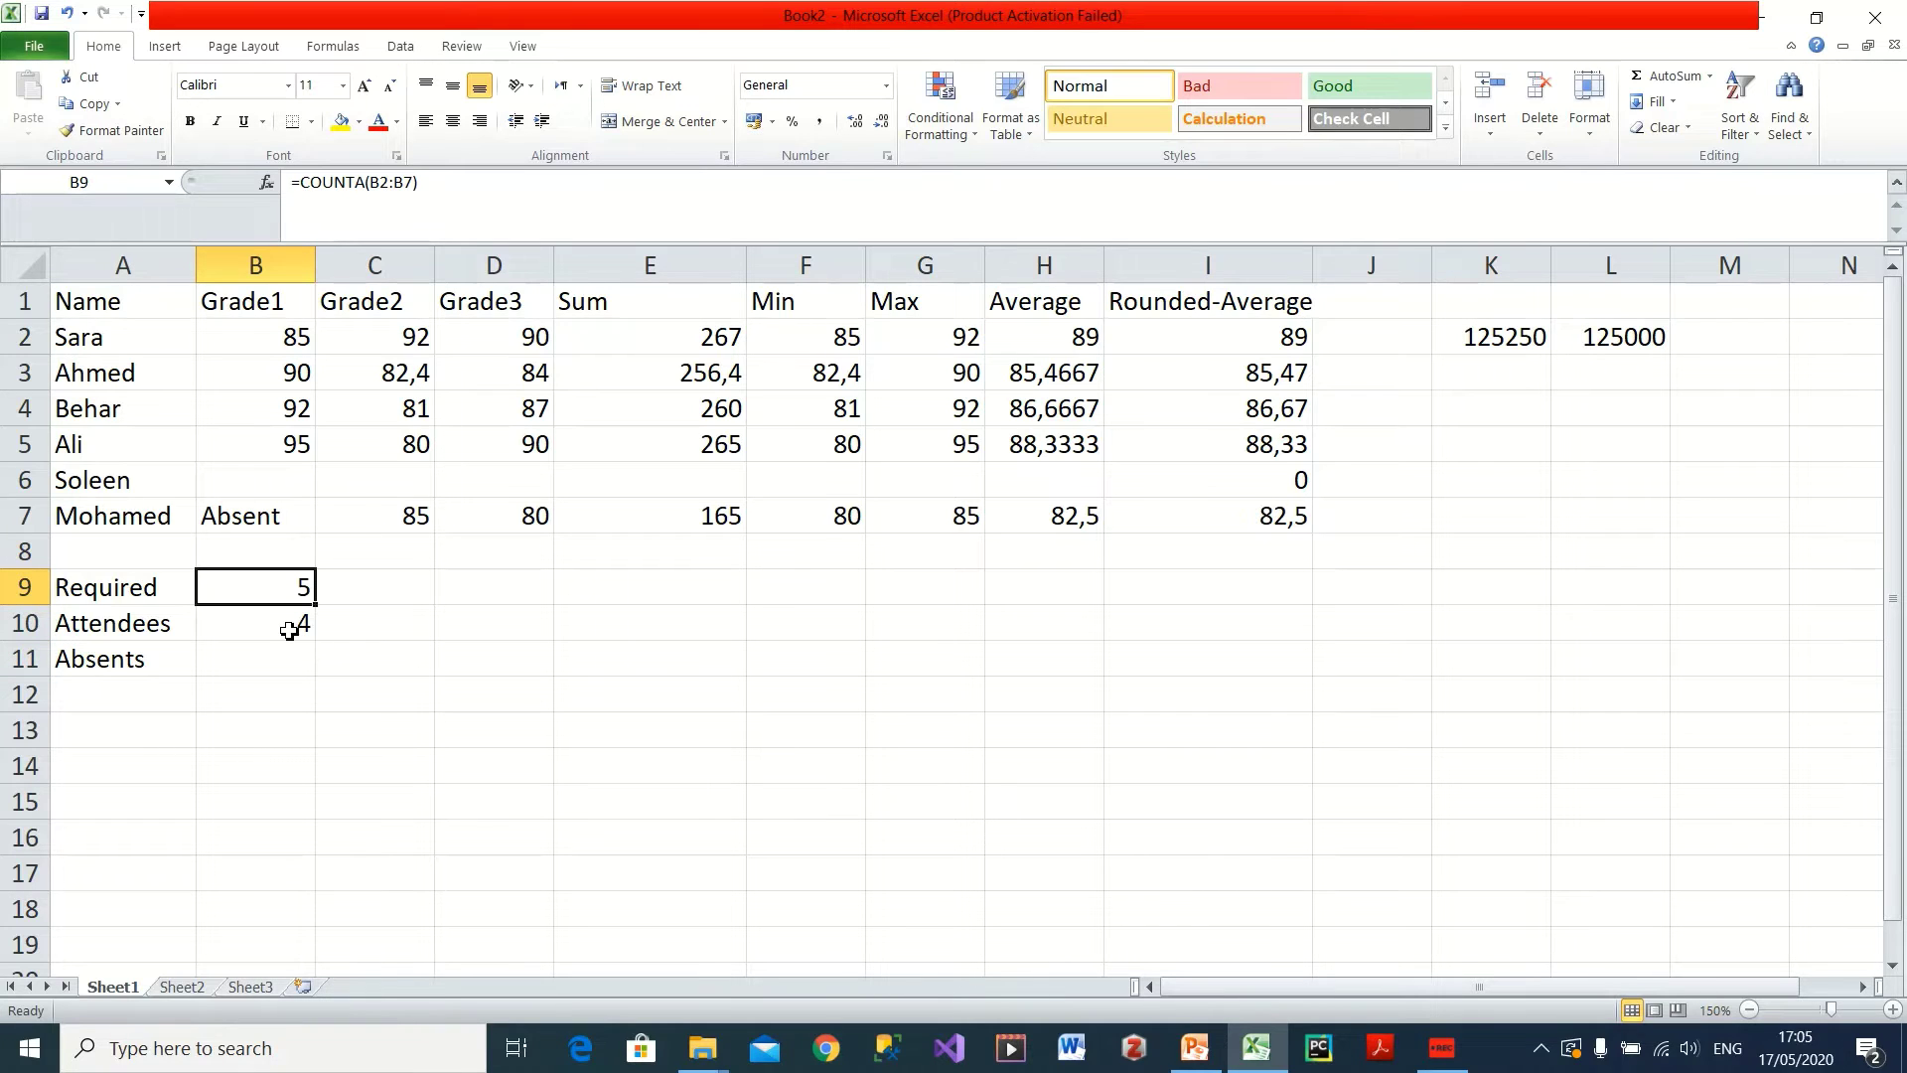
click(279, 623)
click(277, 668)
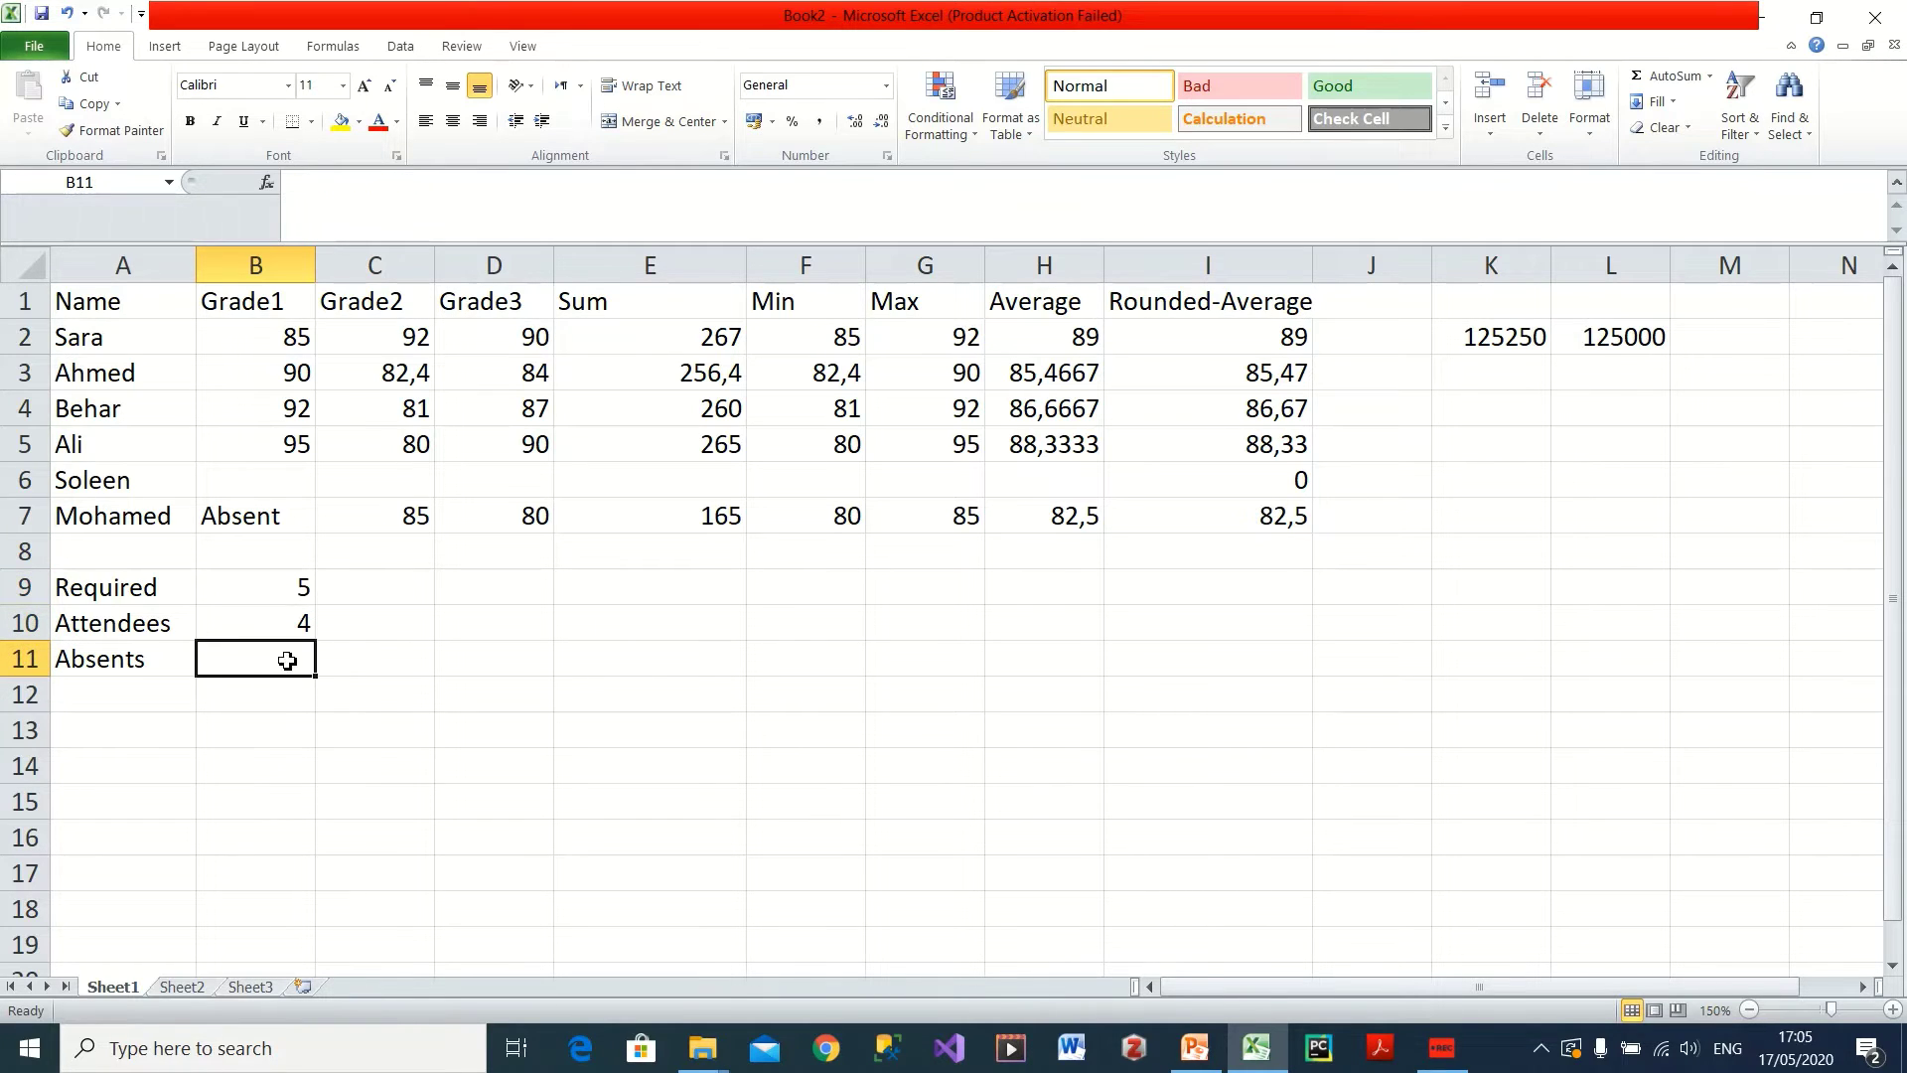
text(=)
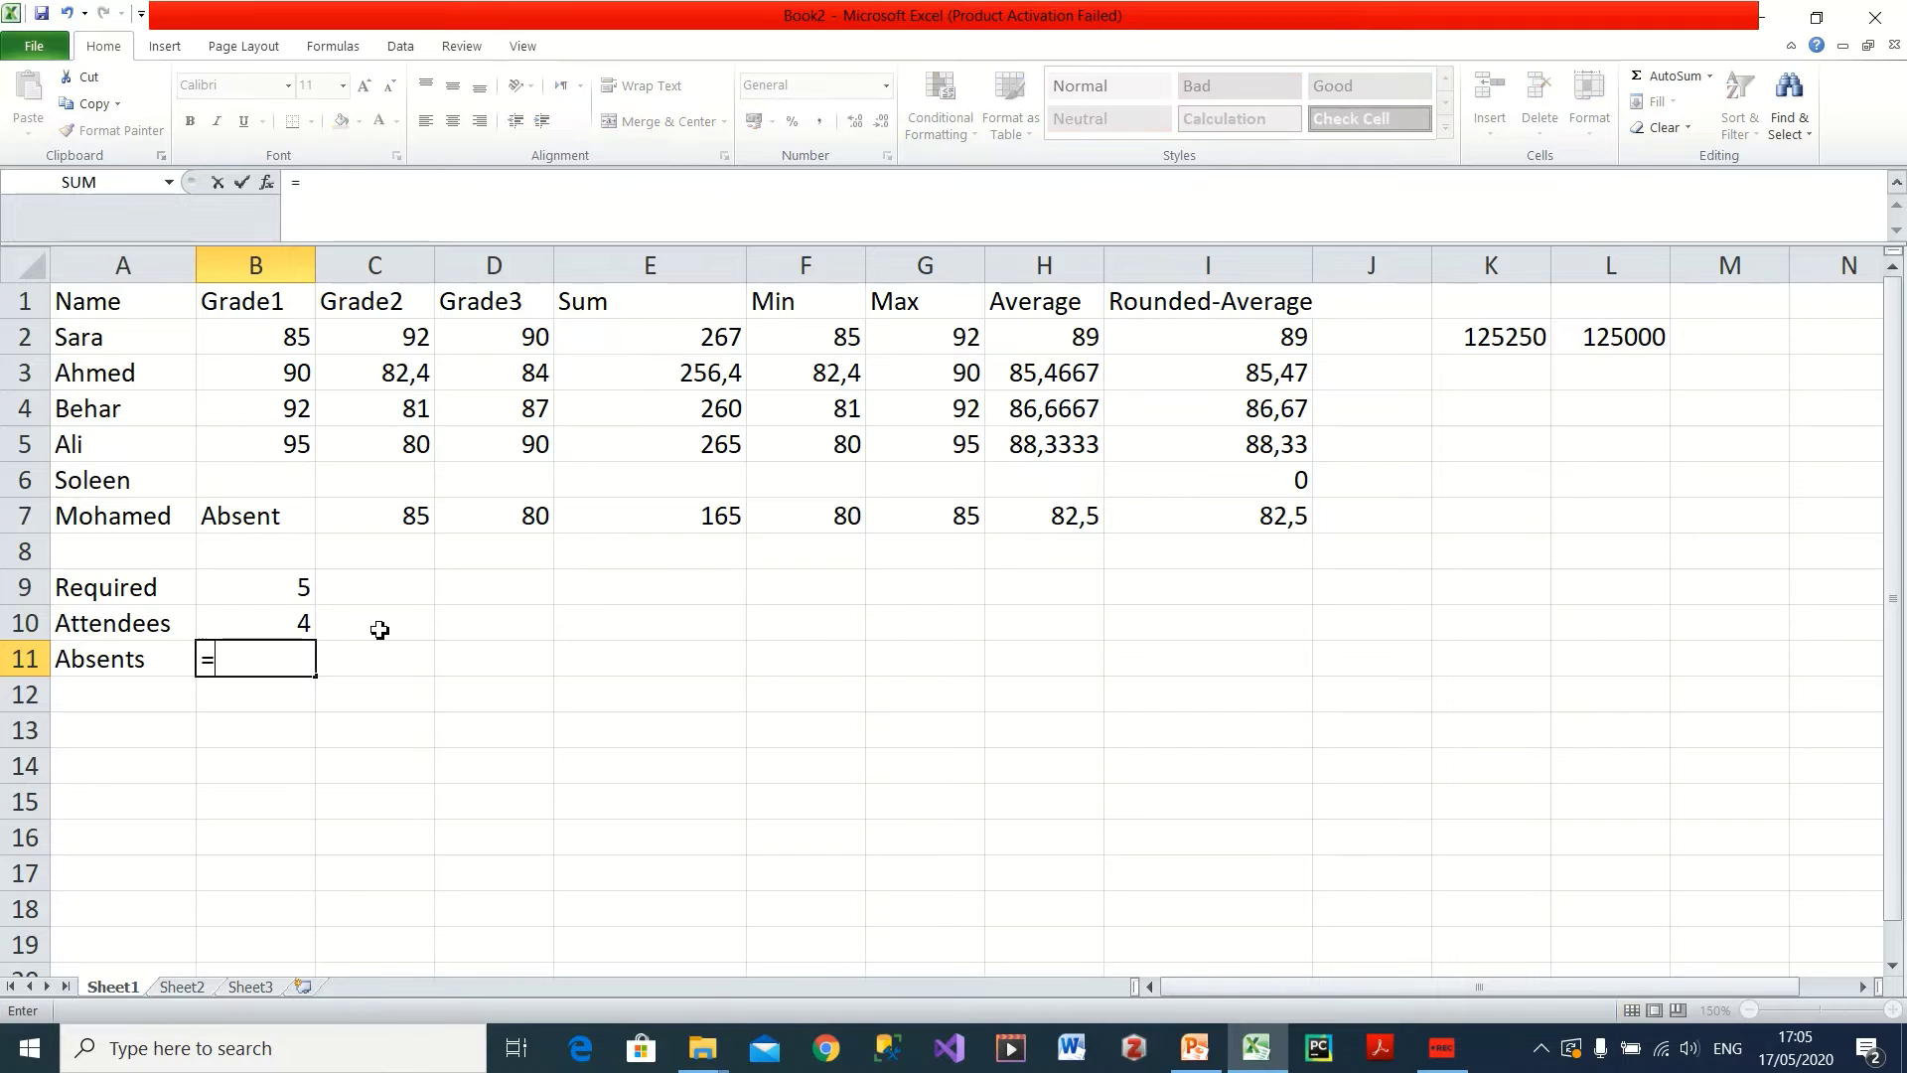
click(258, 588)
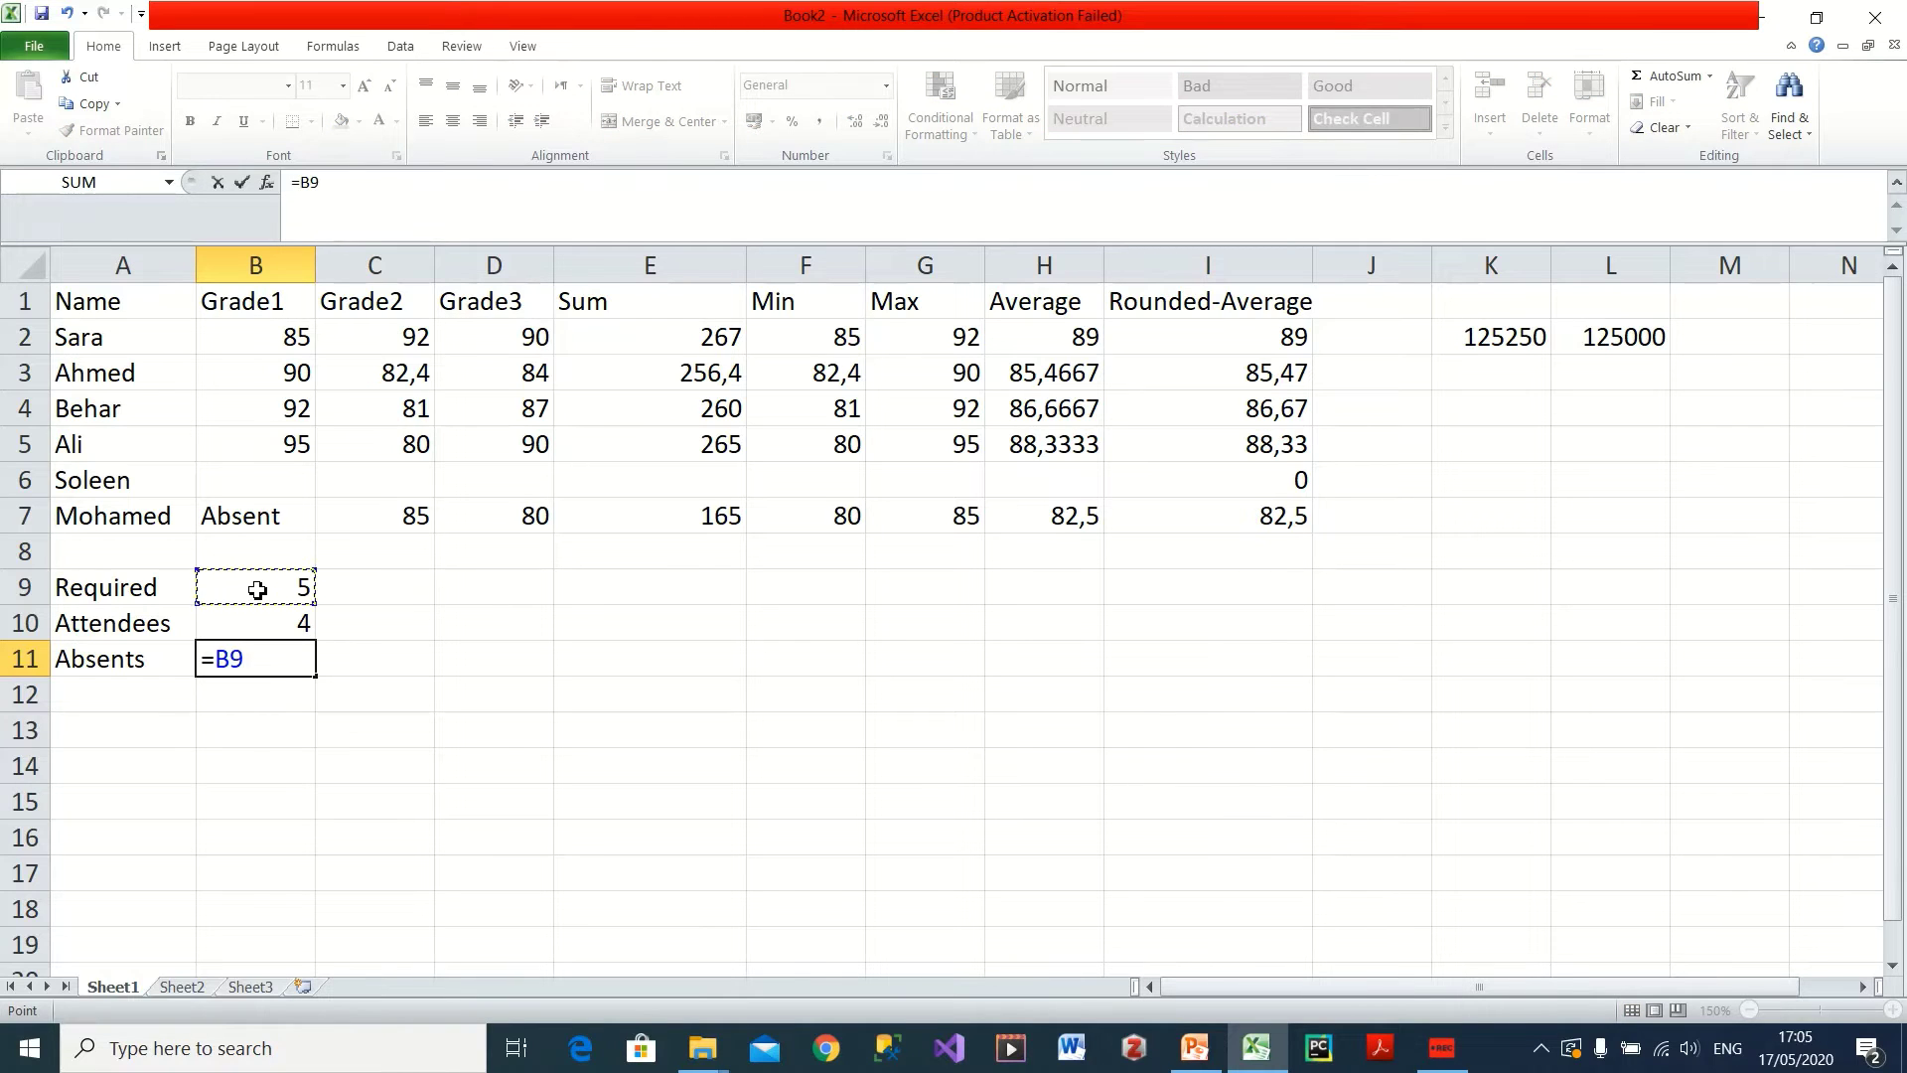
text(-)
click(277, 627)
key(Return)
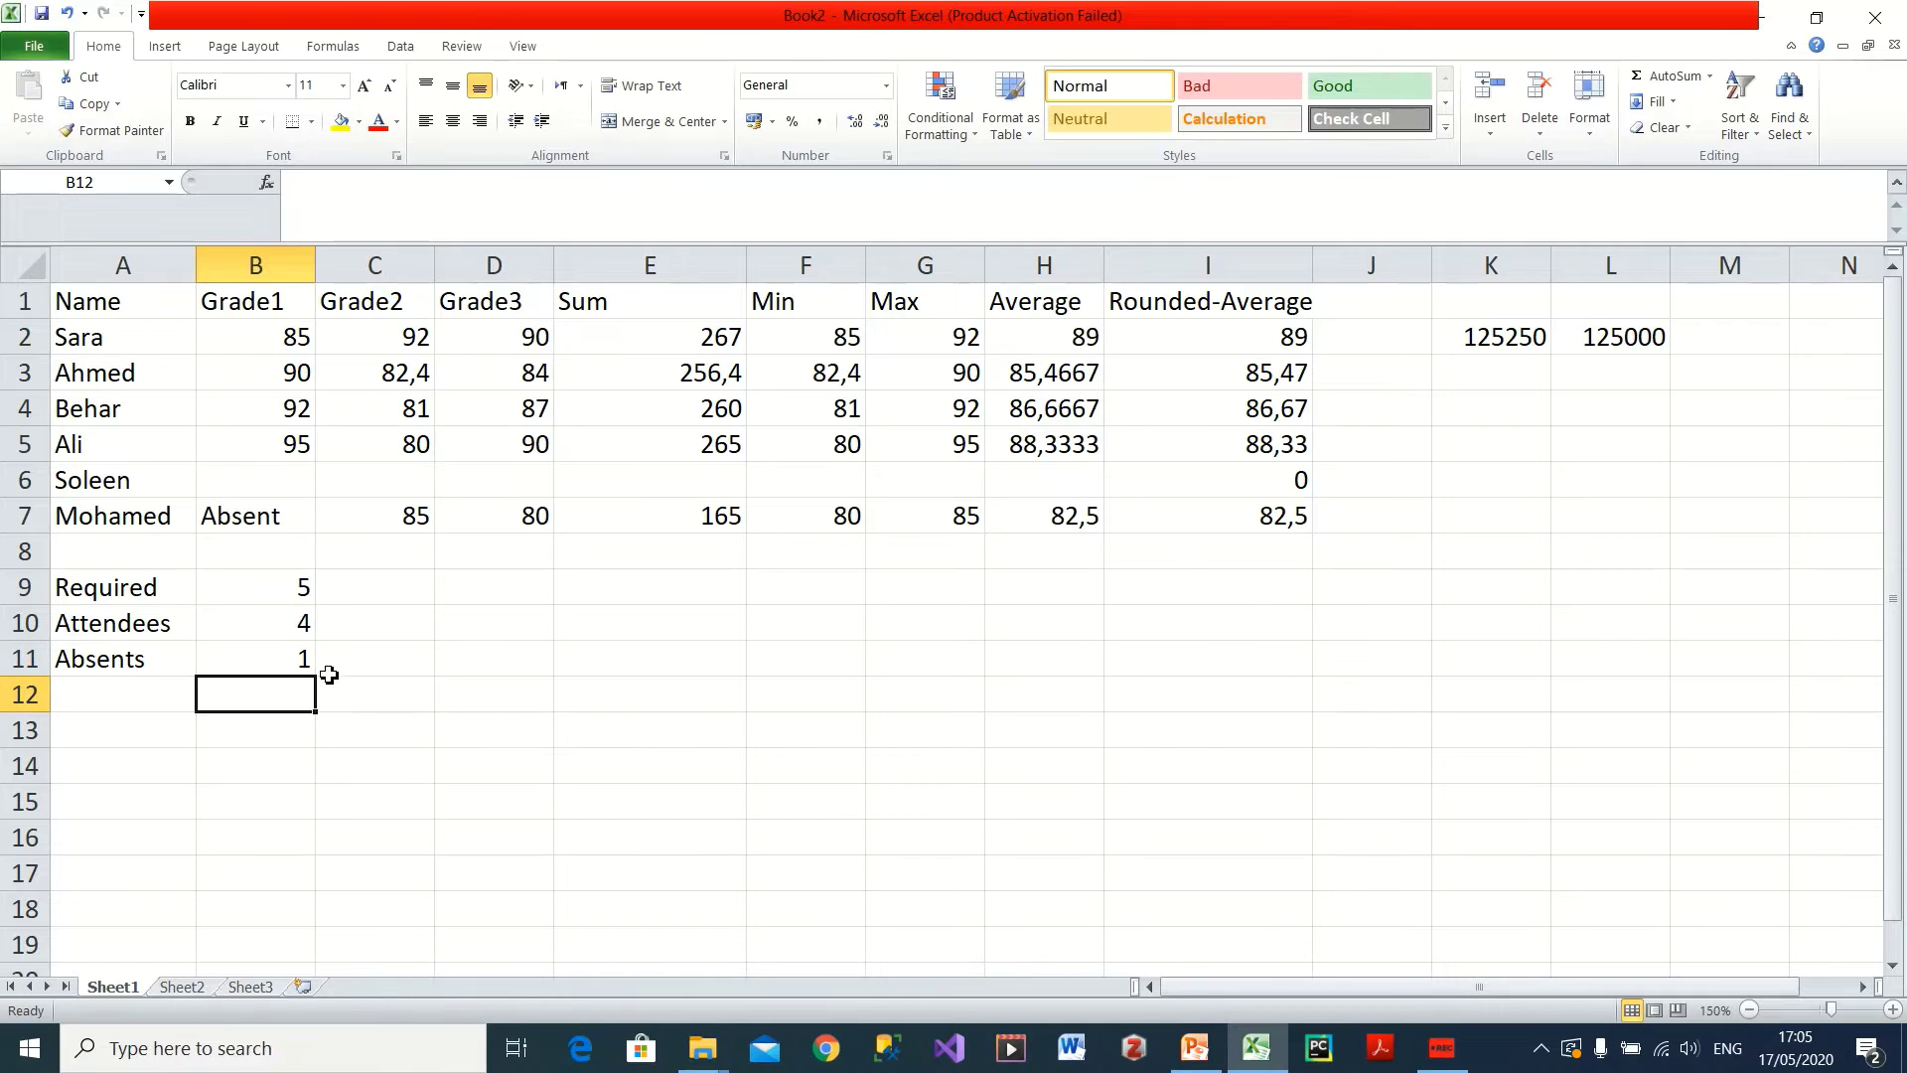
click(277, 666)
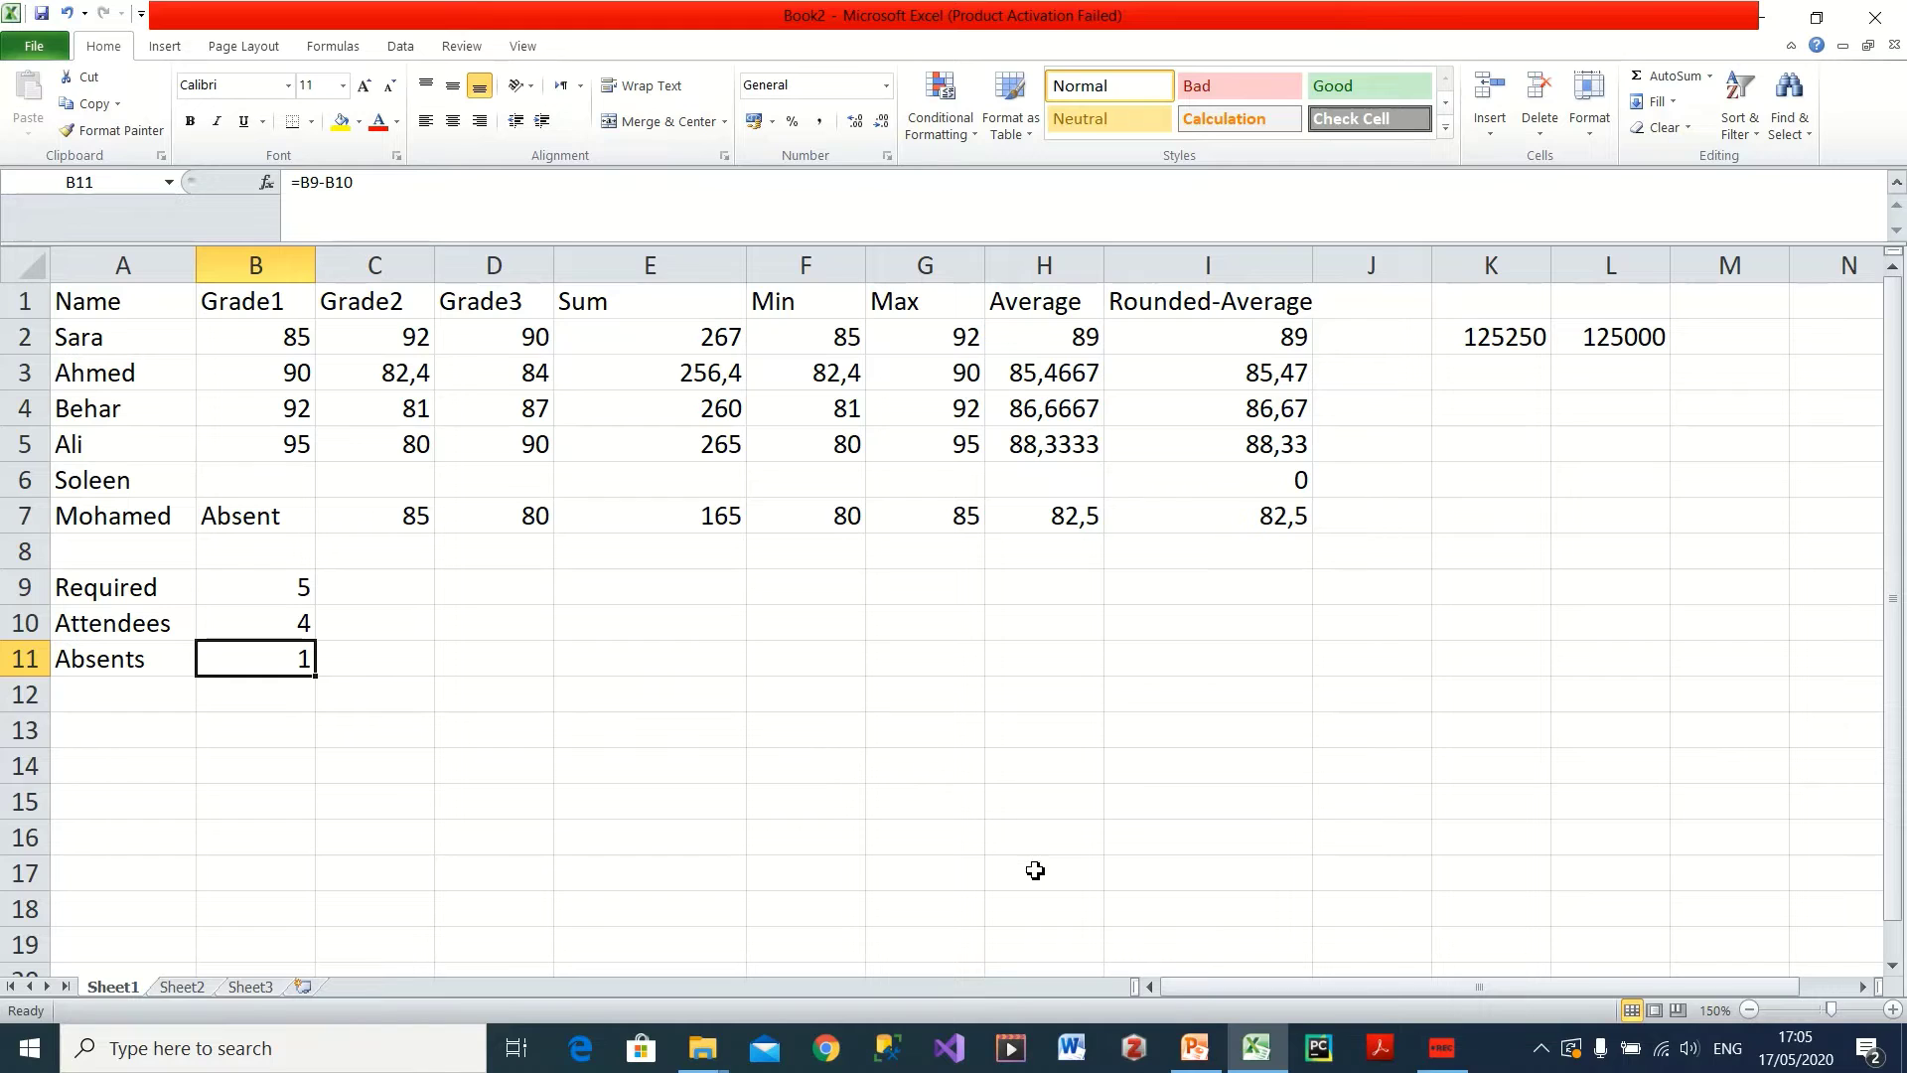
- Switch to PowerPoint, review the slides from copying data between sheets to sorting data, and return to the Excel workbook
click(1187, 1065)
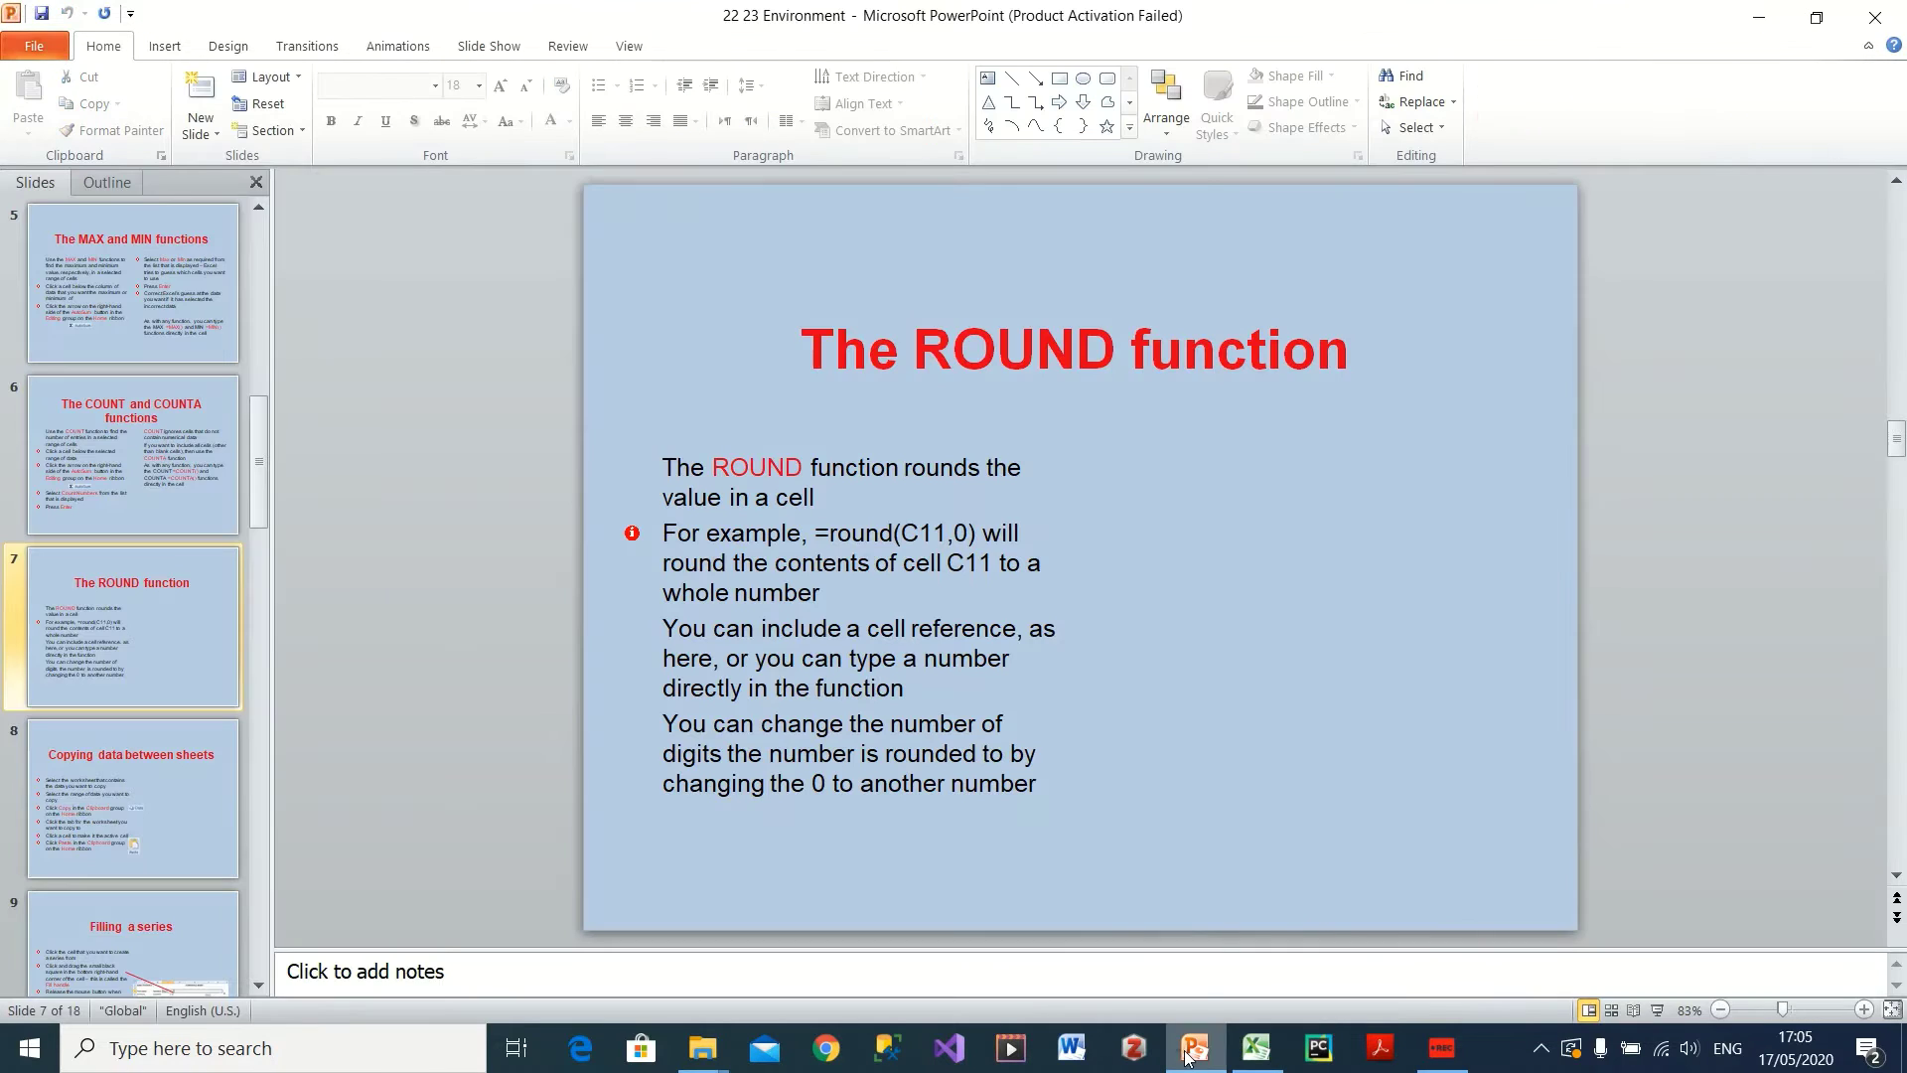
scroll(1315, 600, down, 1)
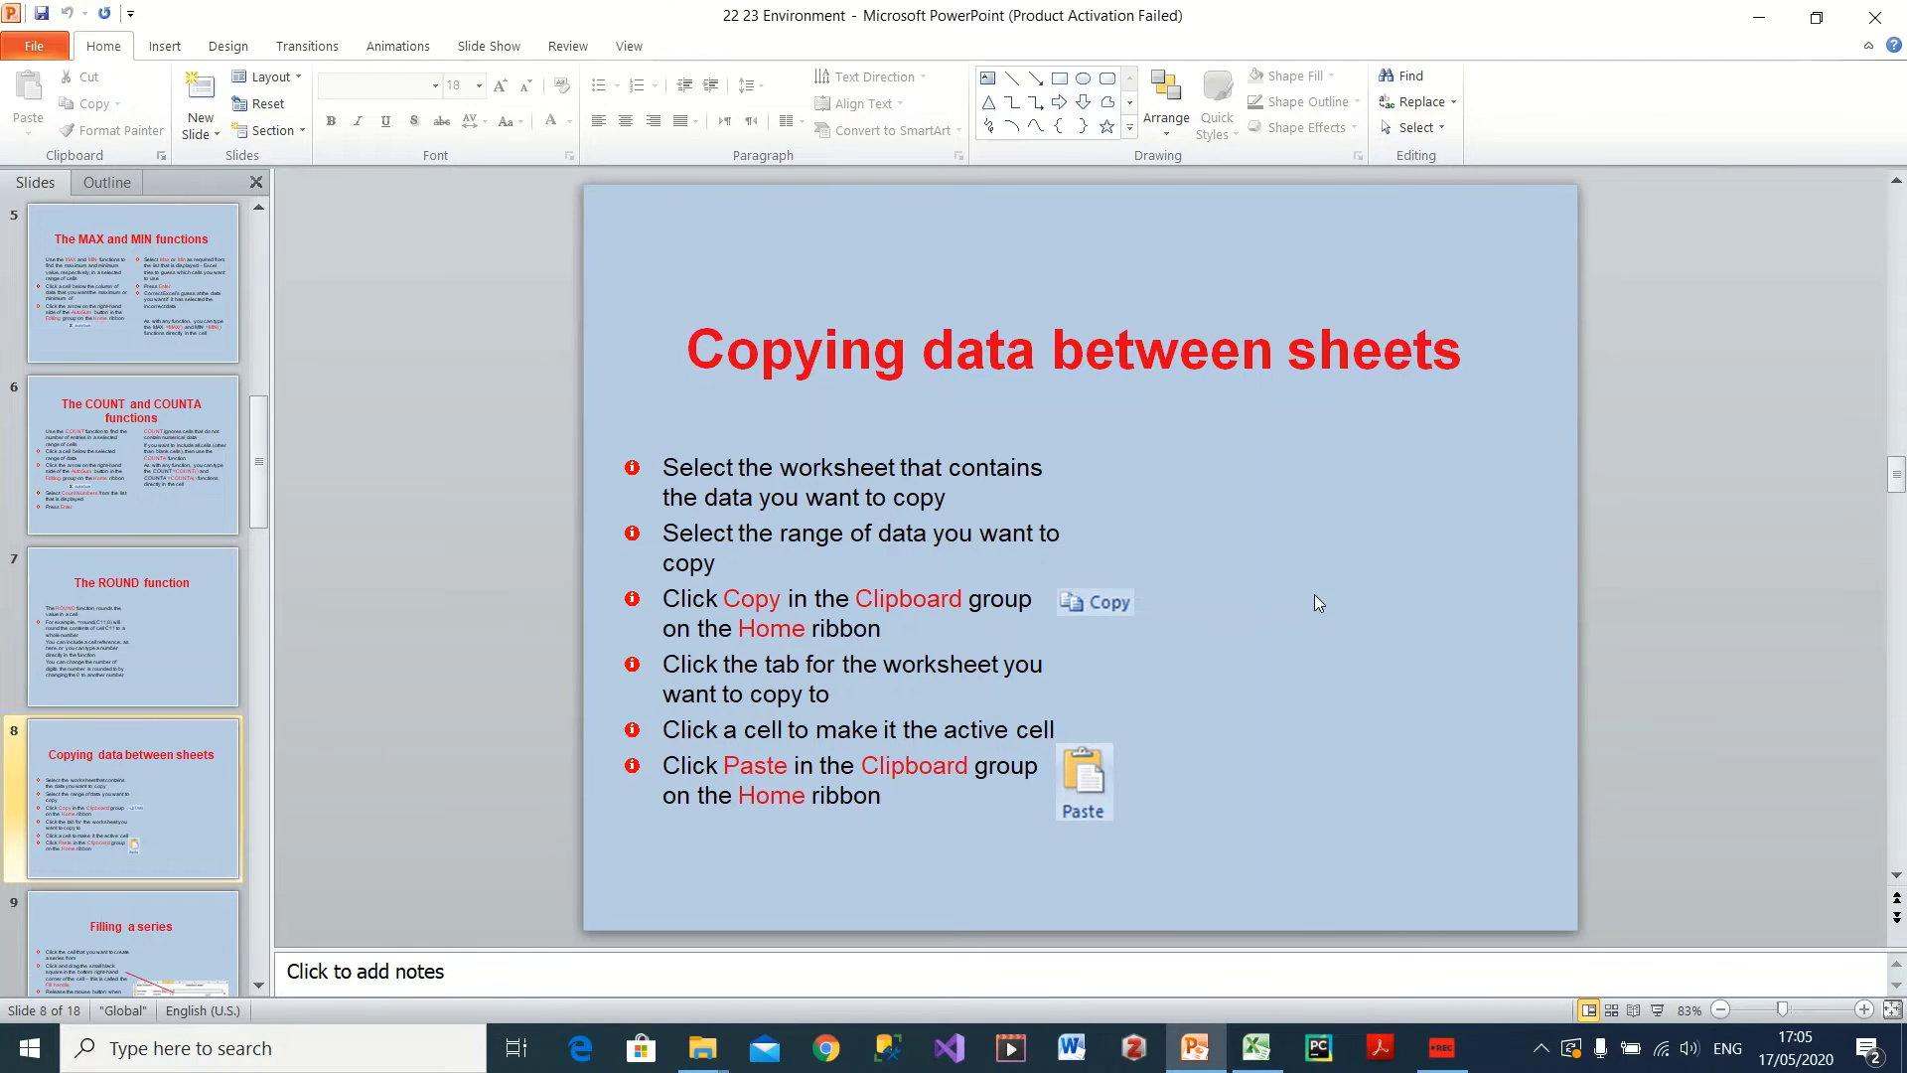
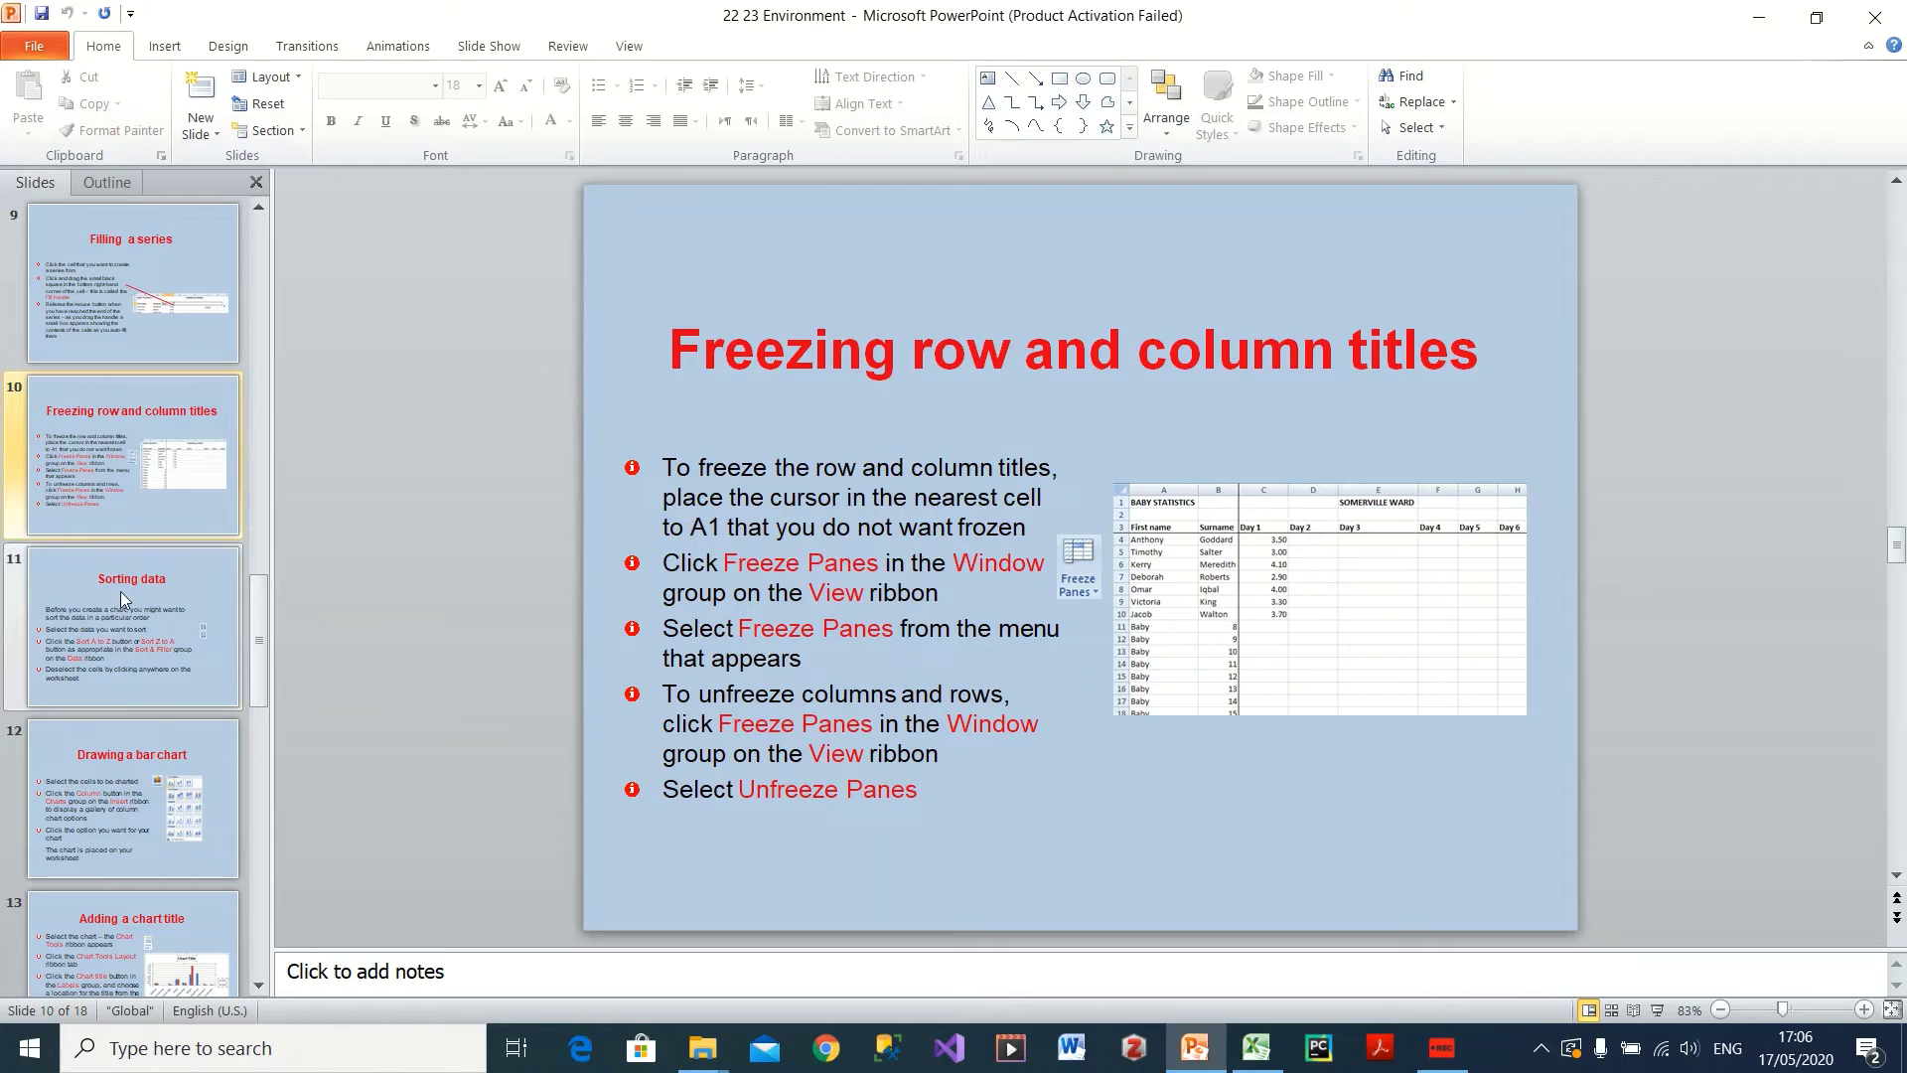
click(121, 592)
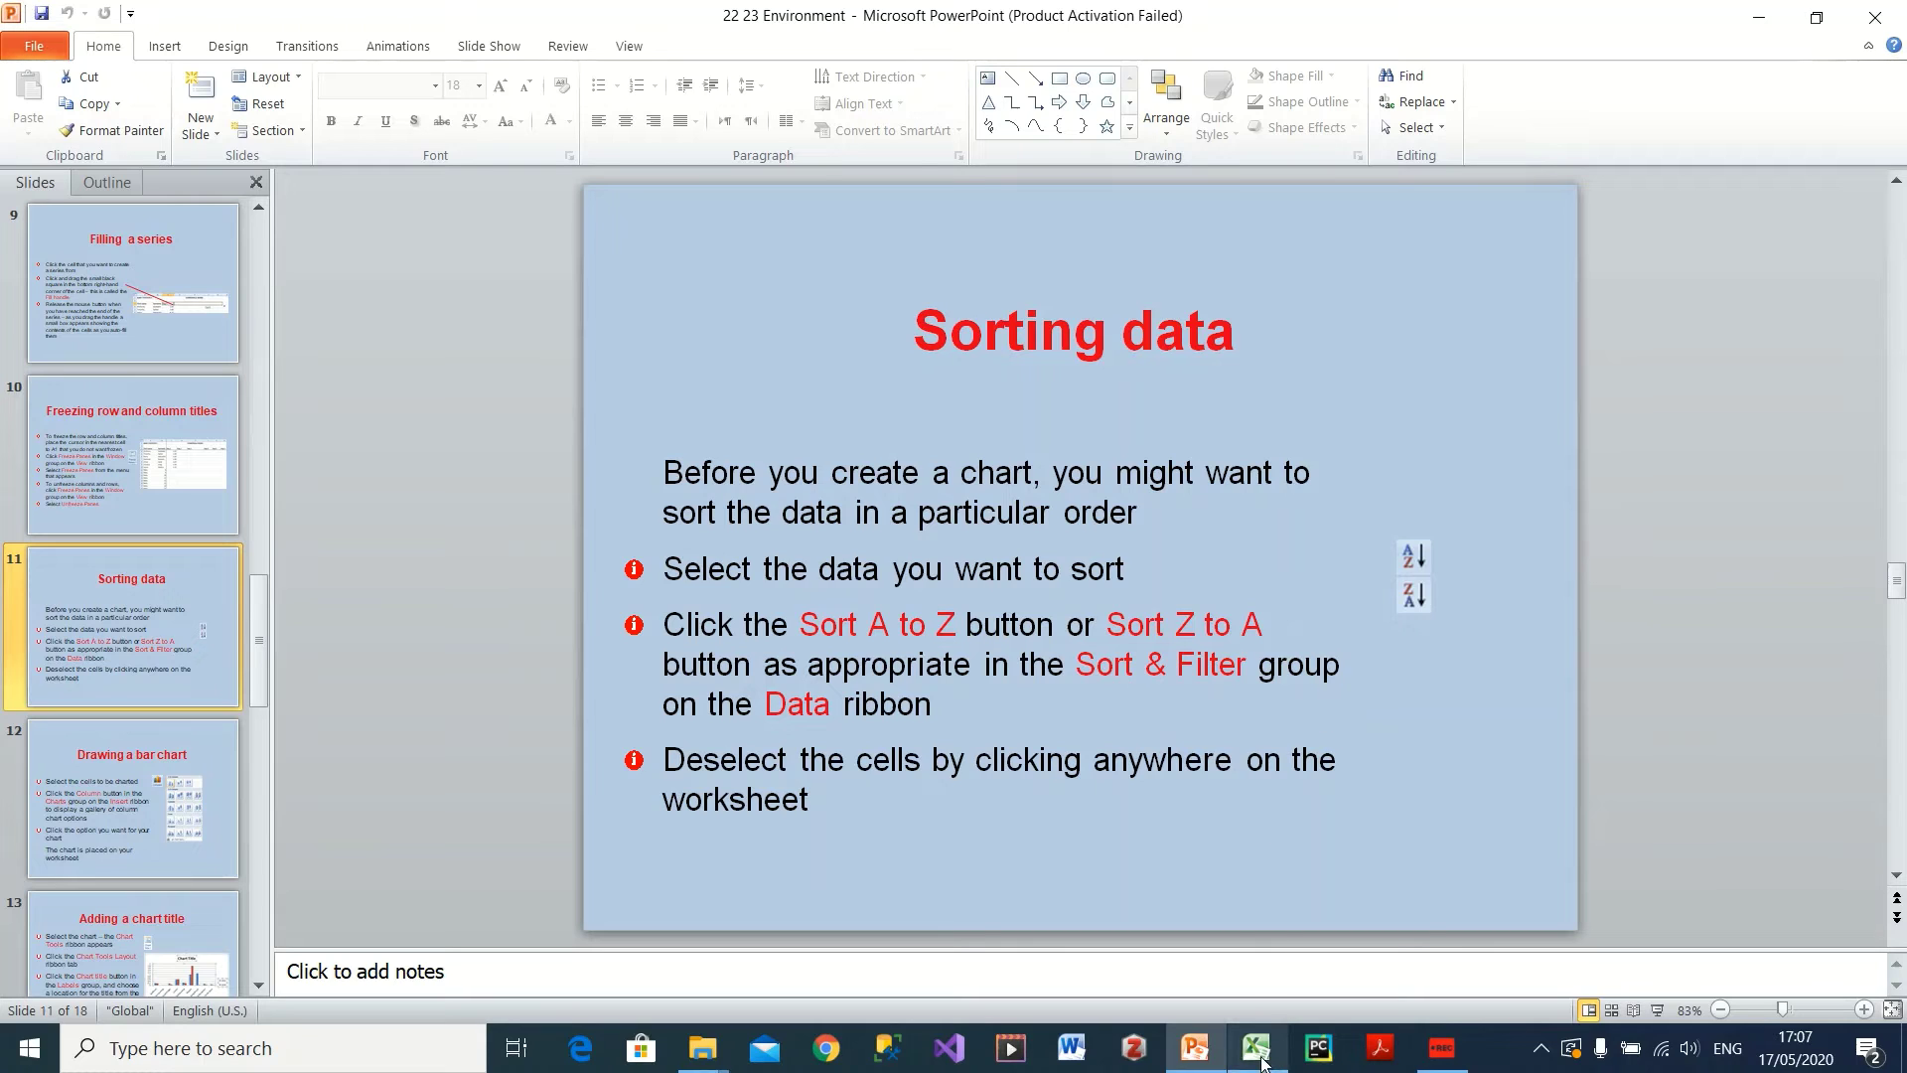
scroll(175, 592, up, 1)
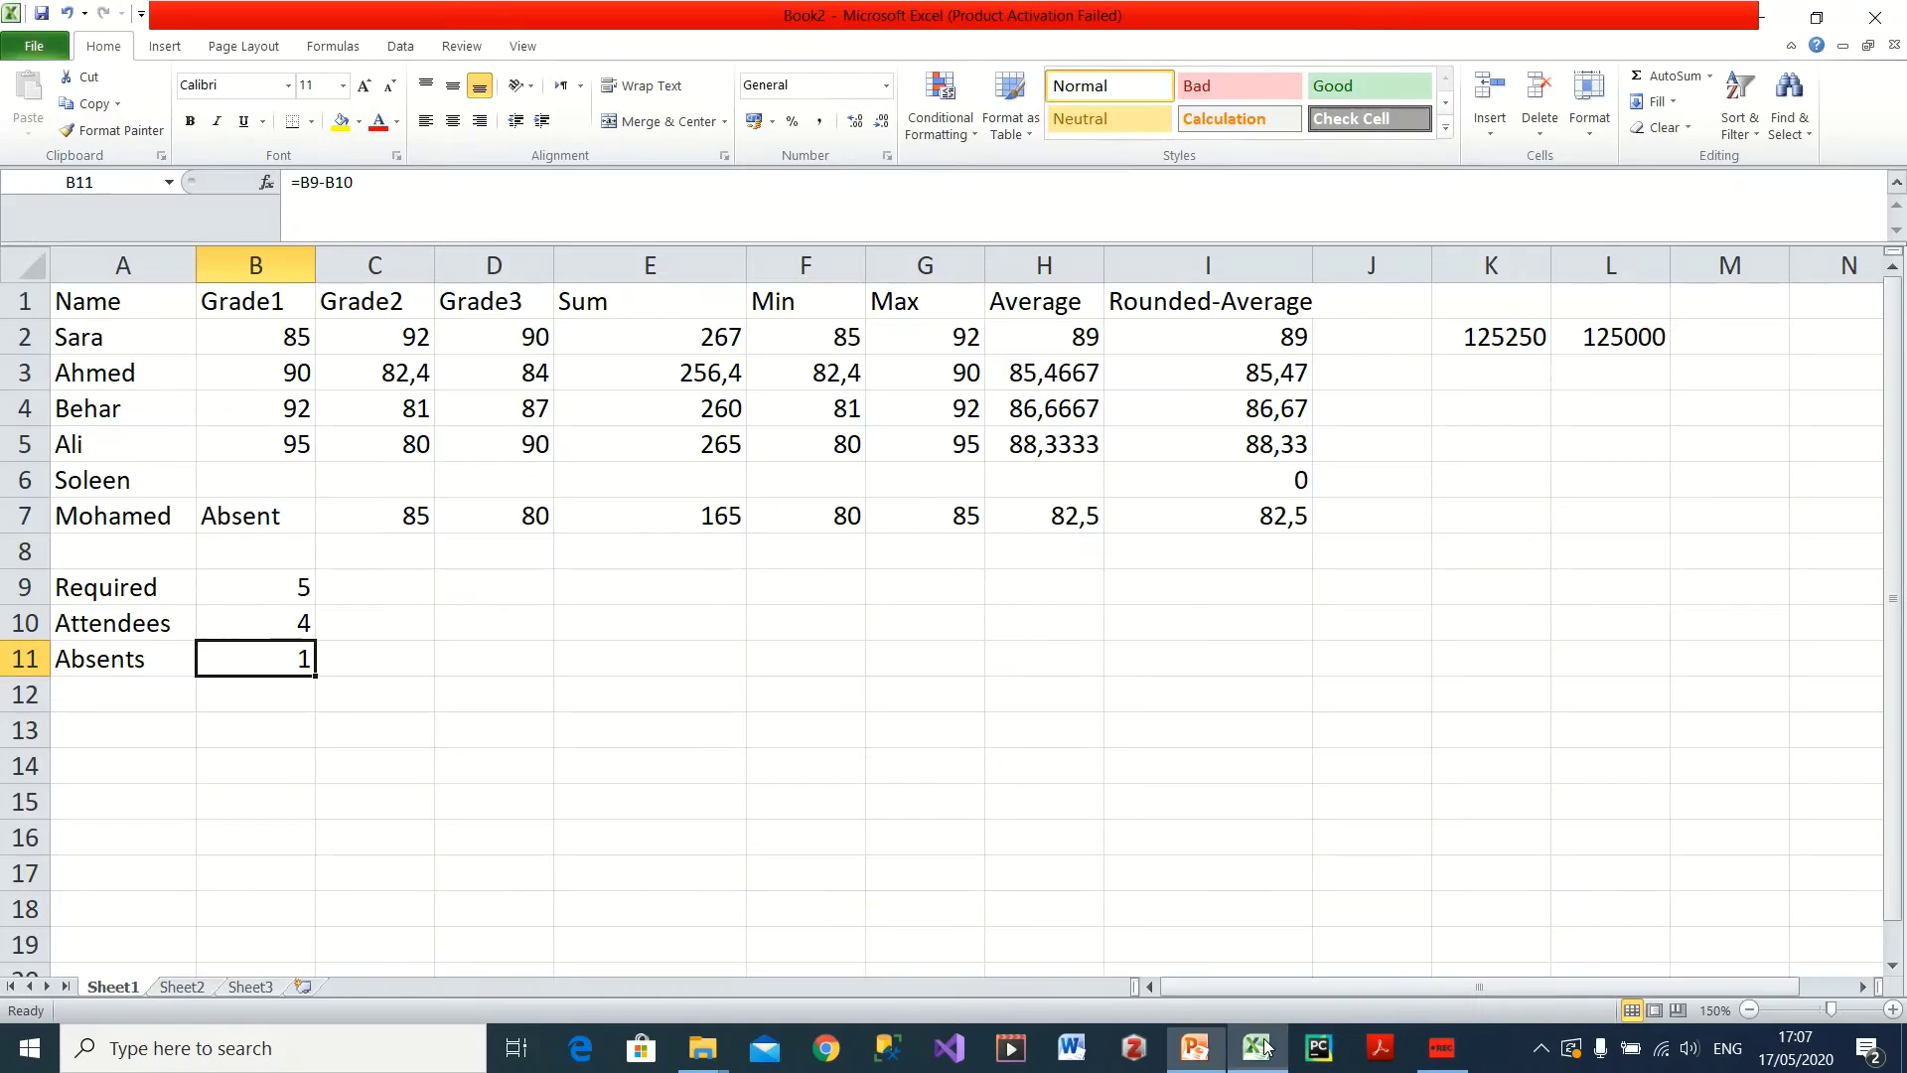
click(1256, 1048)
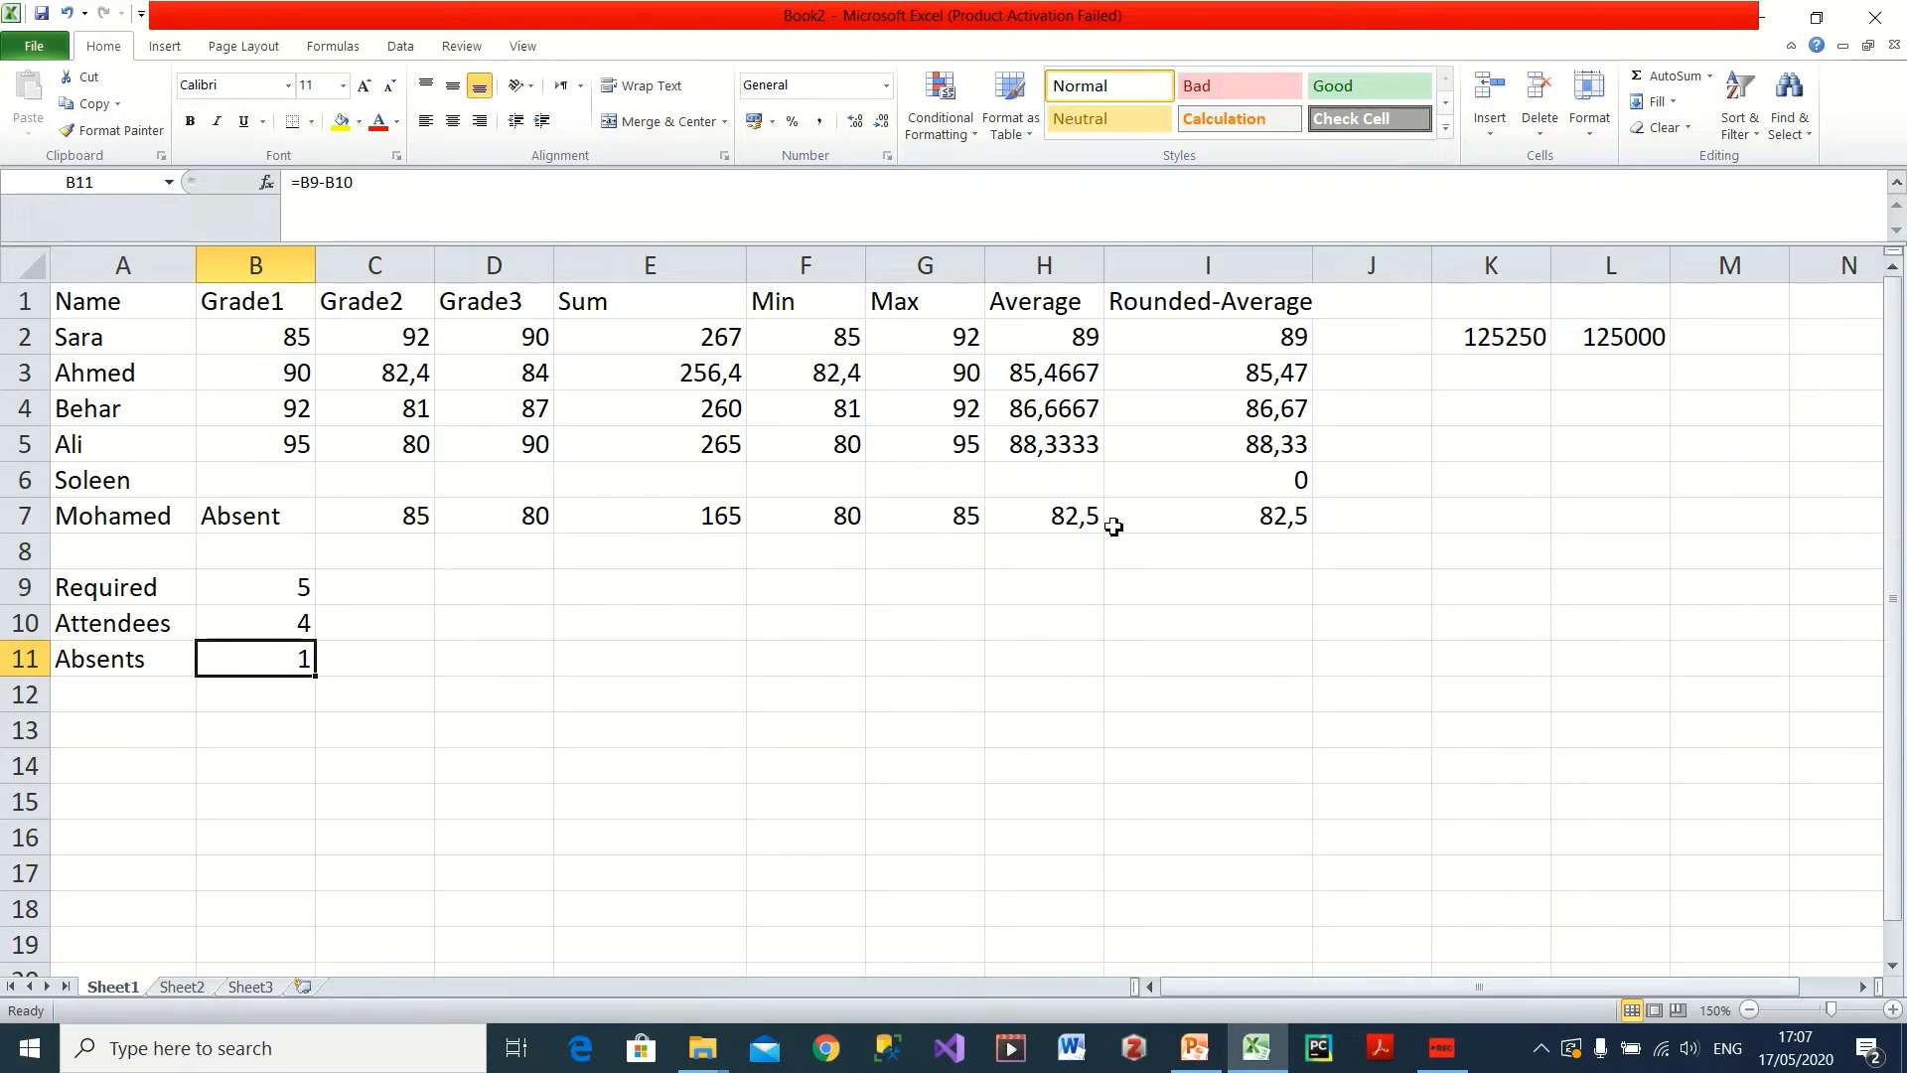
click(1195, 1048)
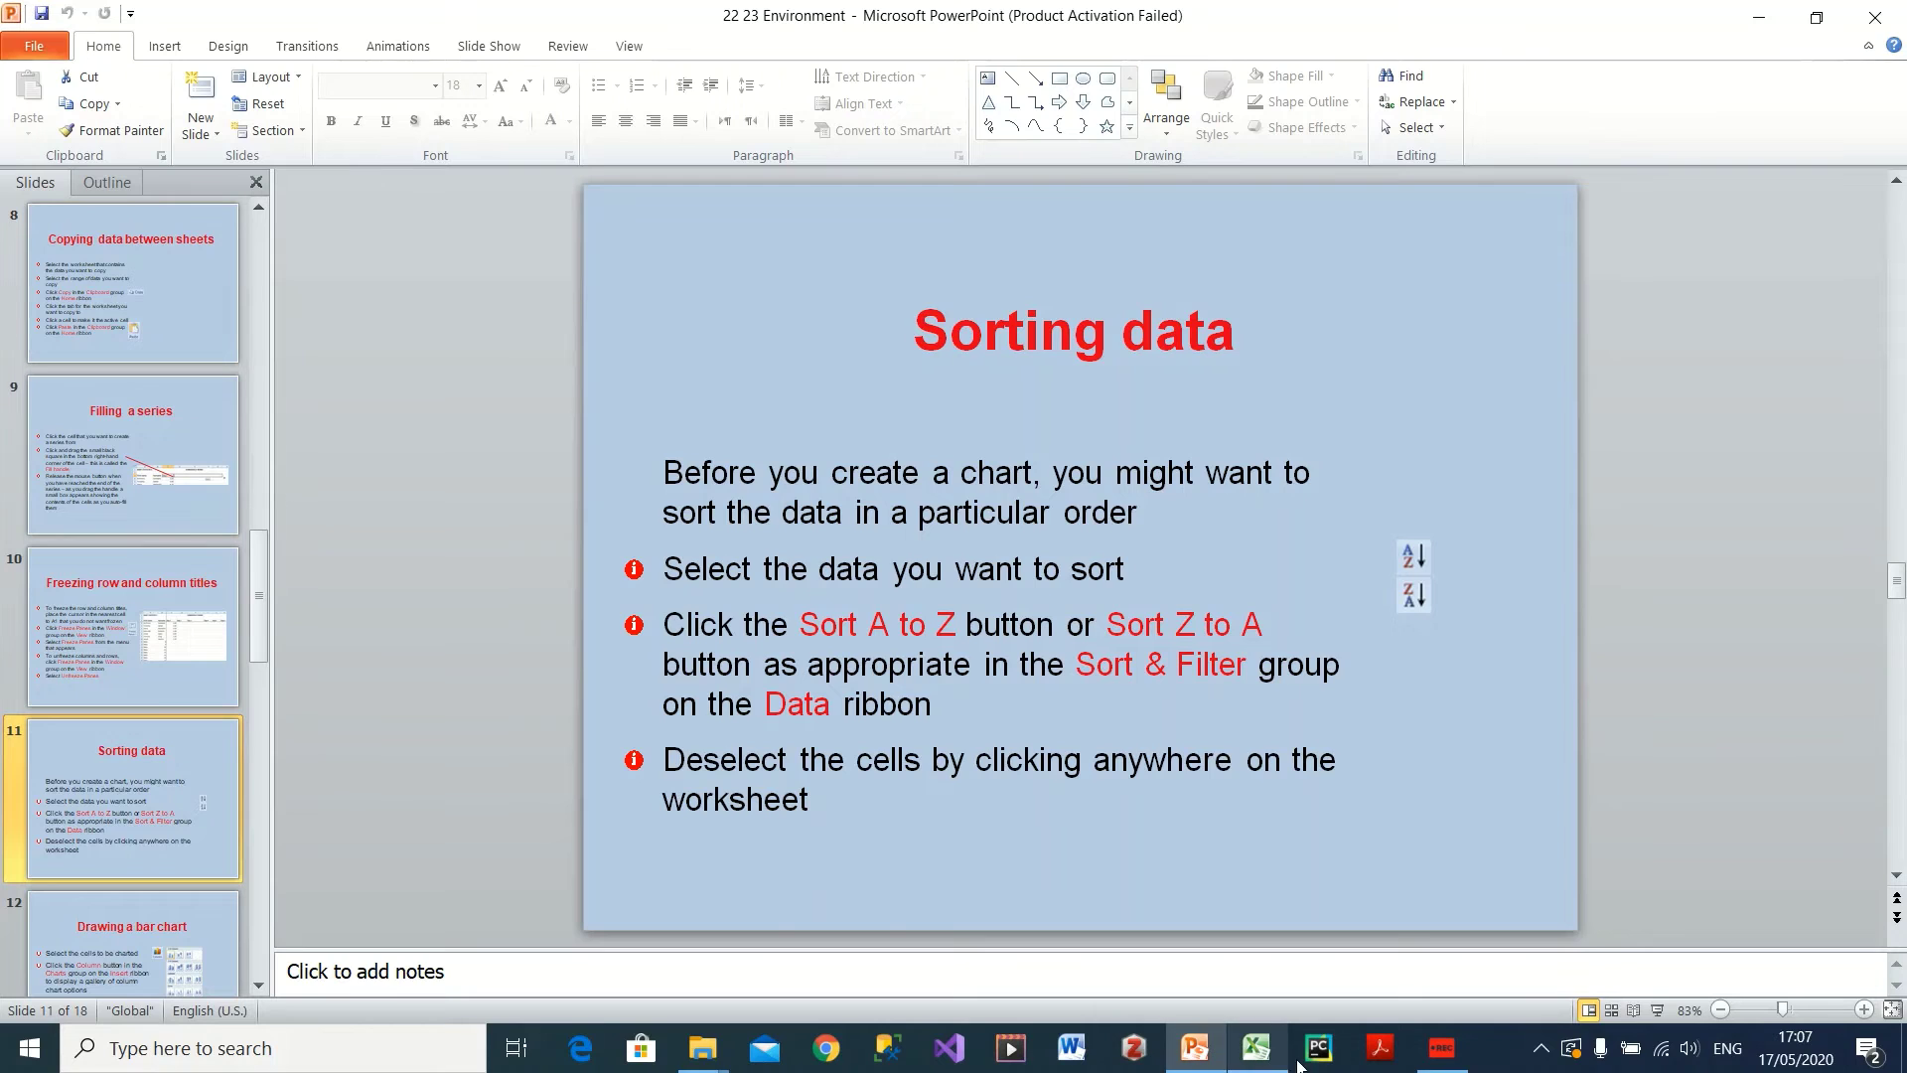
click(1256, 1048)
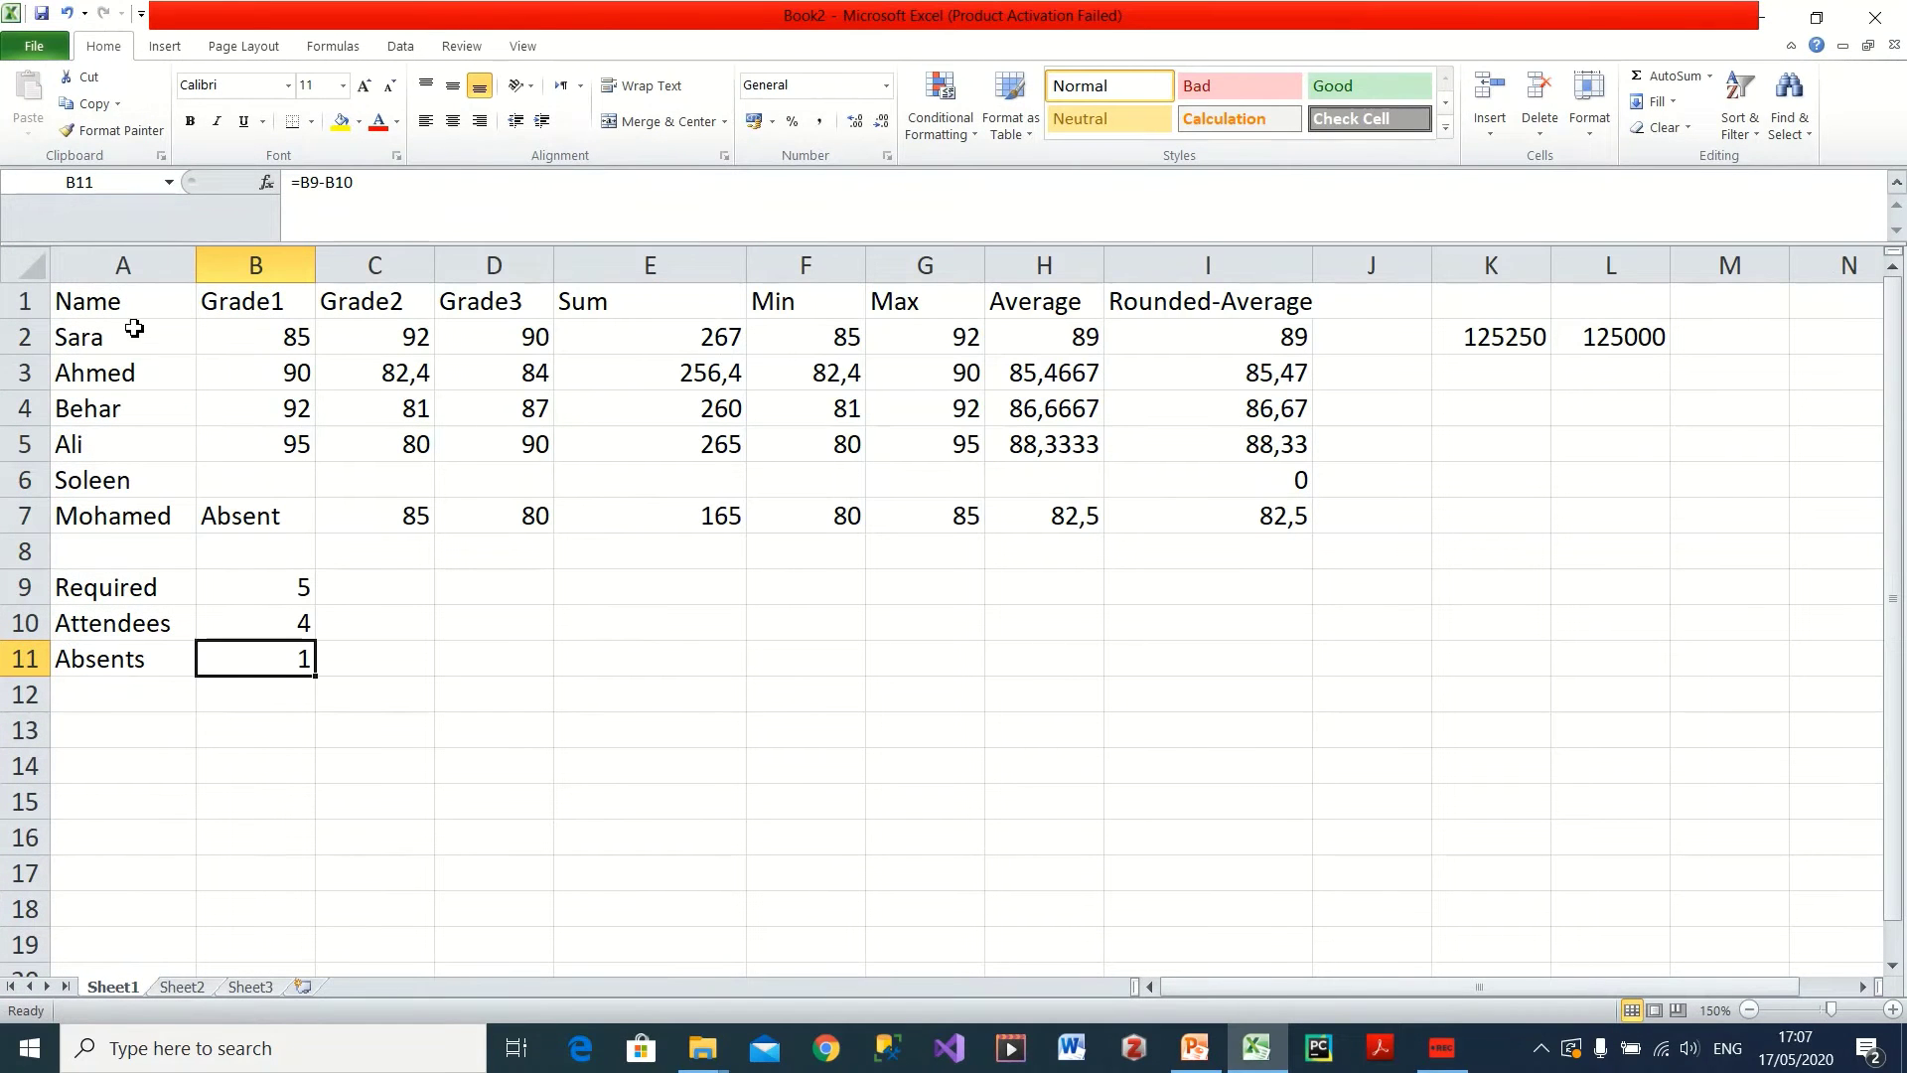
- Add a new worksheet to the workbook and copy the grade table A1:I5 from Sheet1
drag(112, 303, 1160, 439)
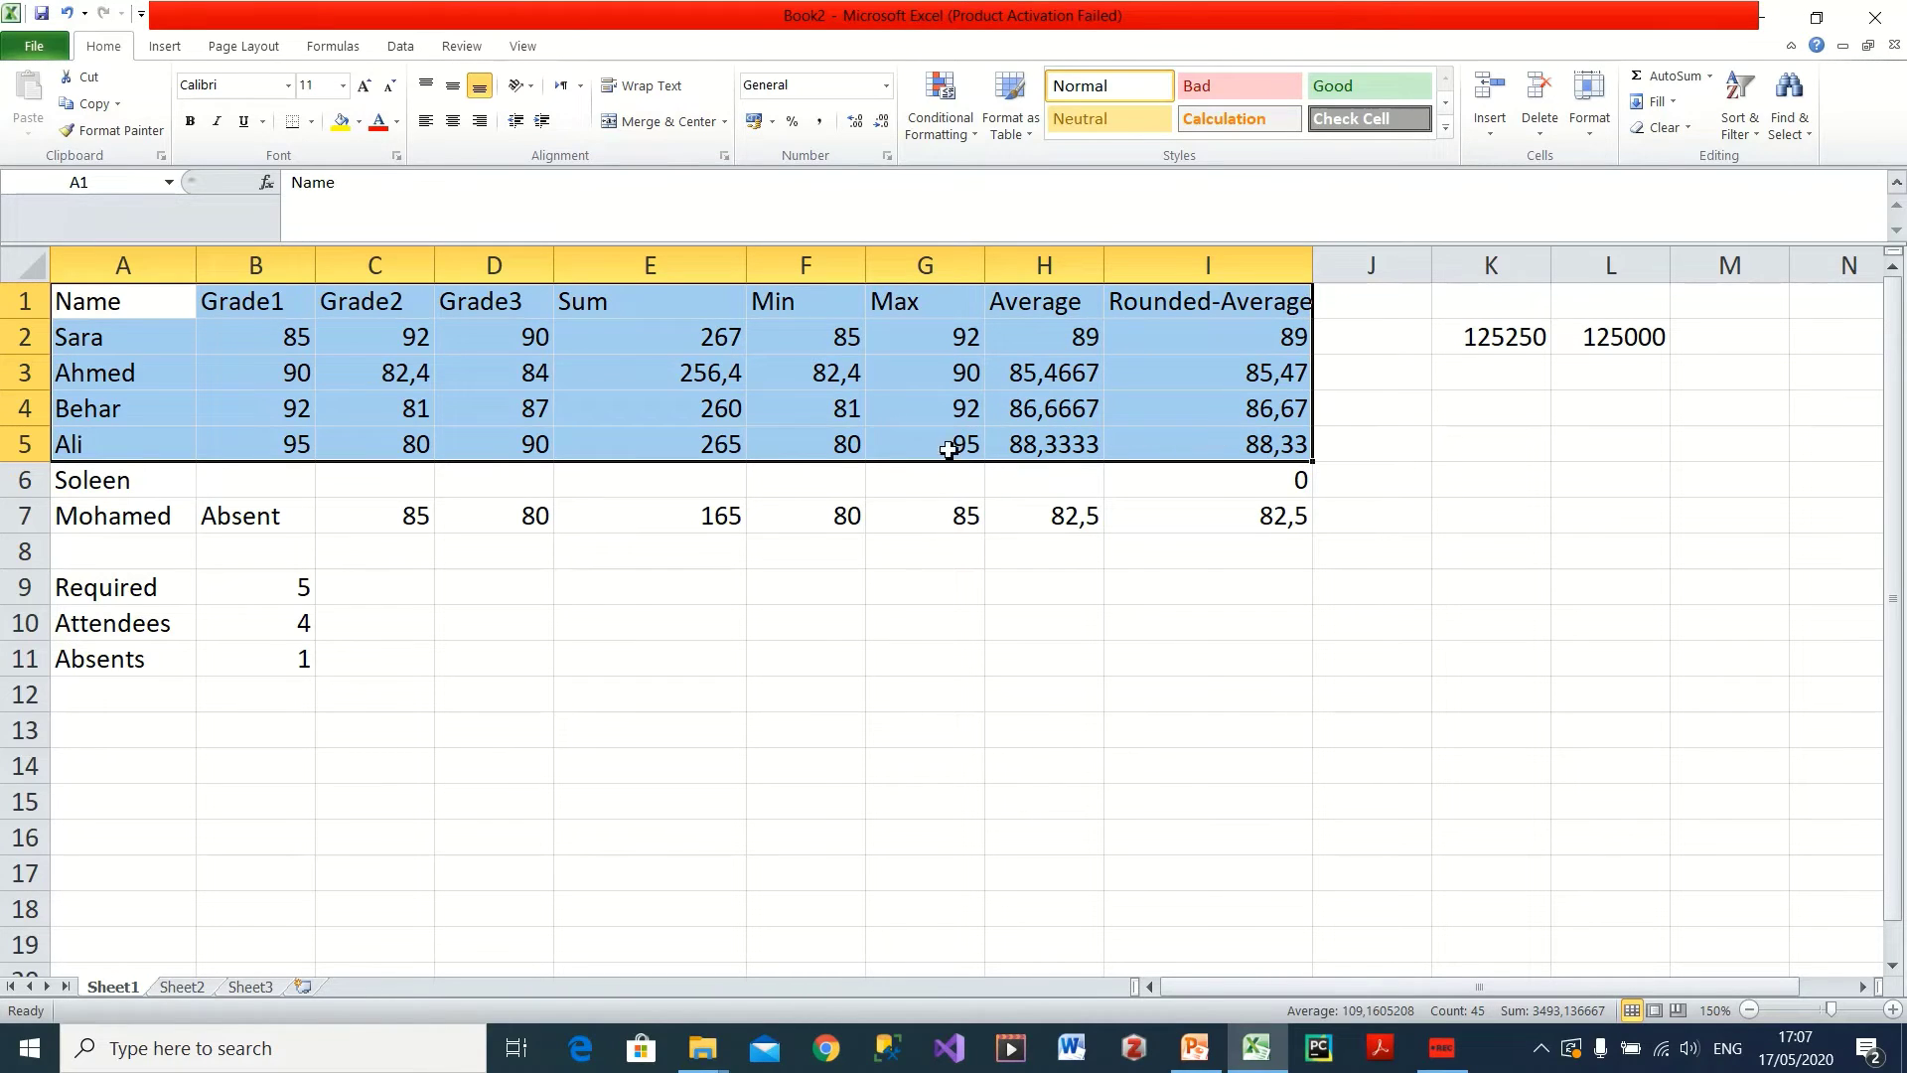
click(306, 987)
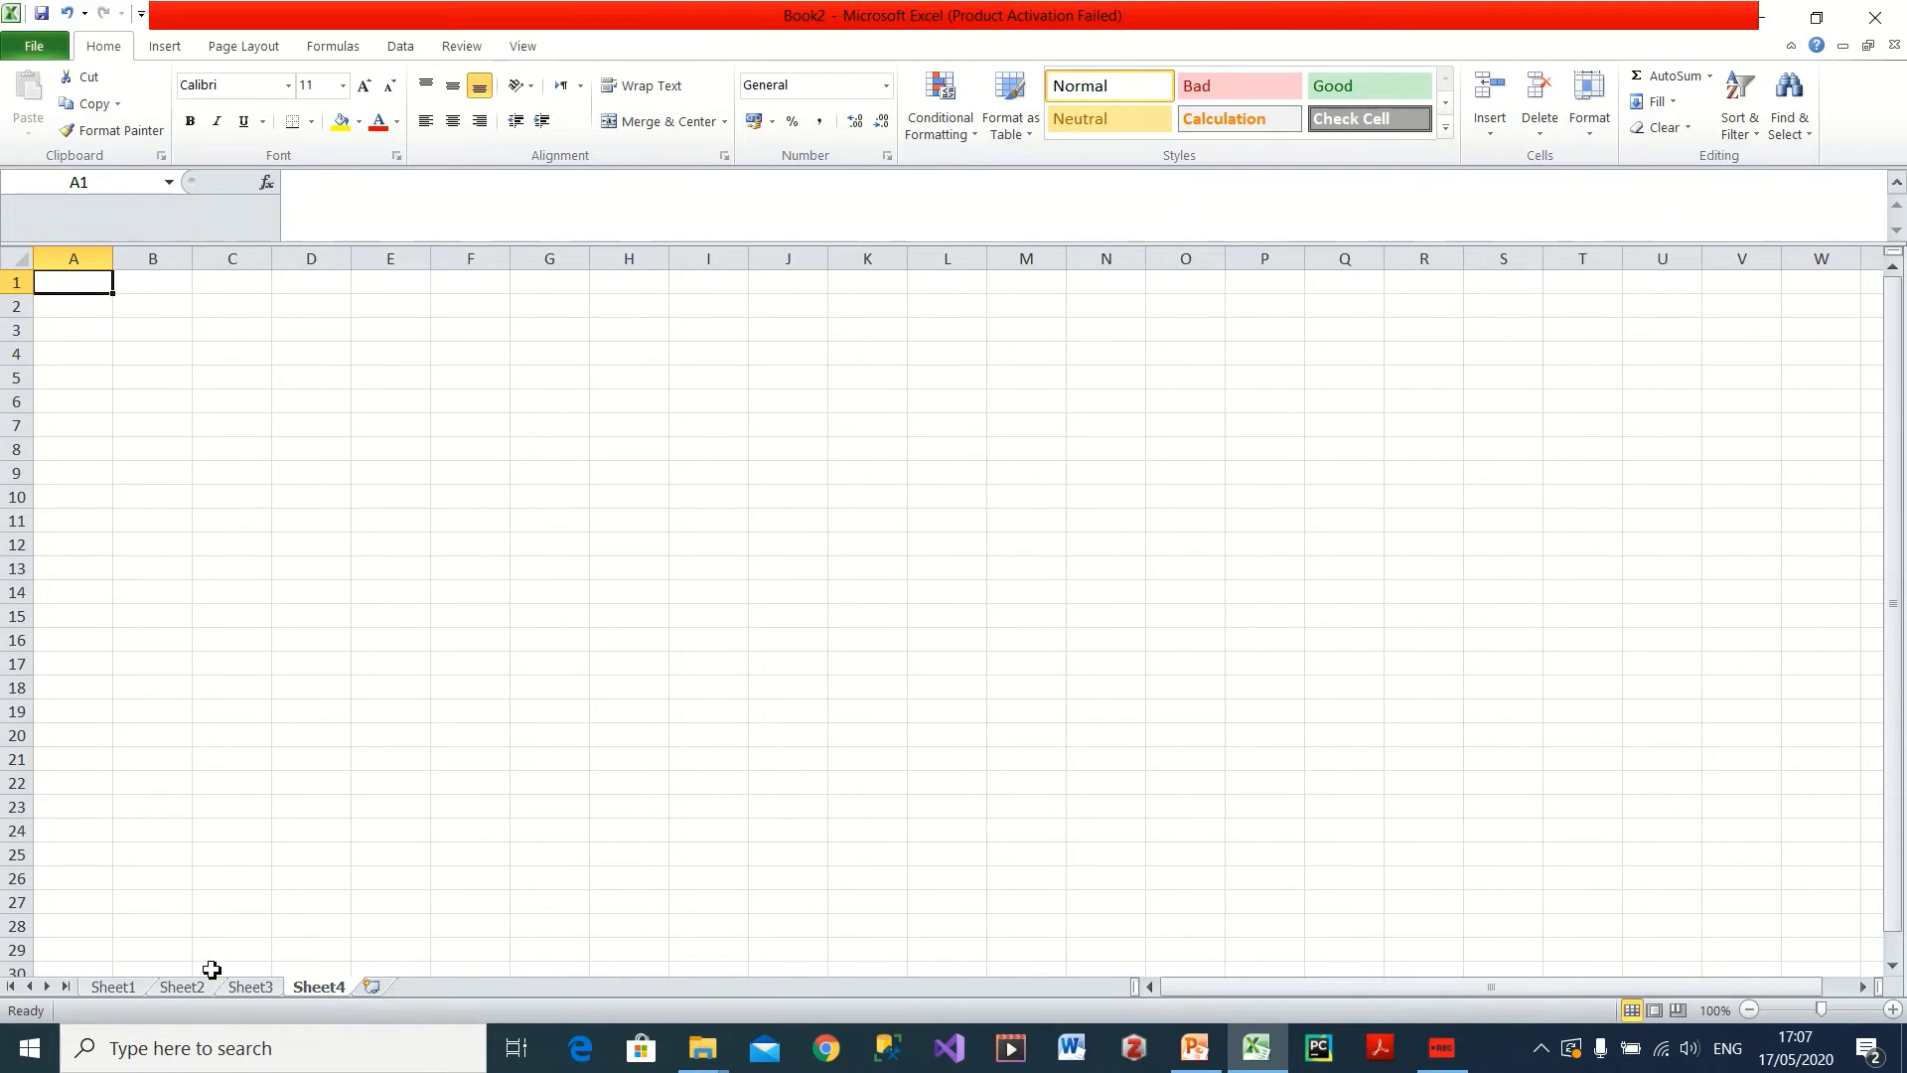
click(130, 988)
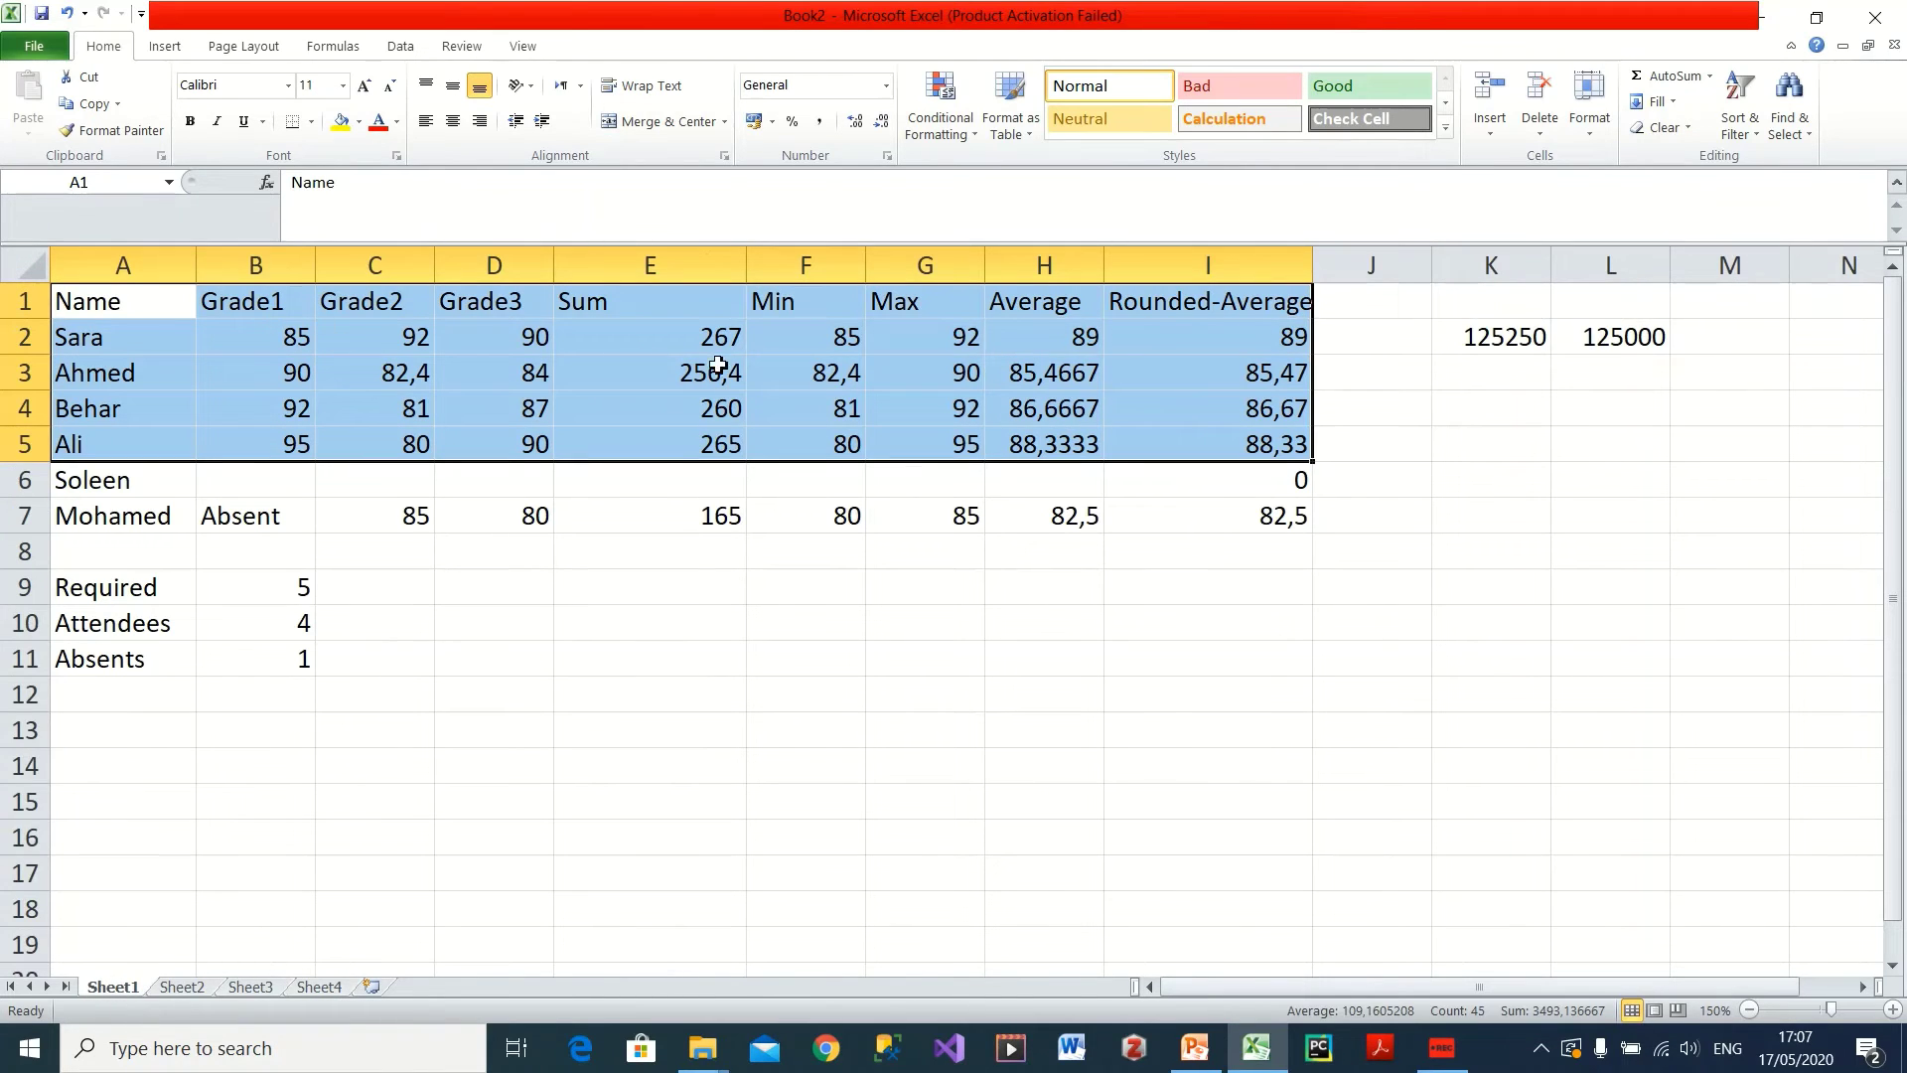
right_click(616, 318)
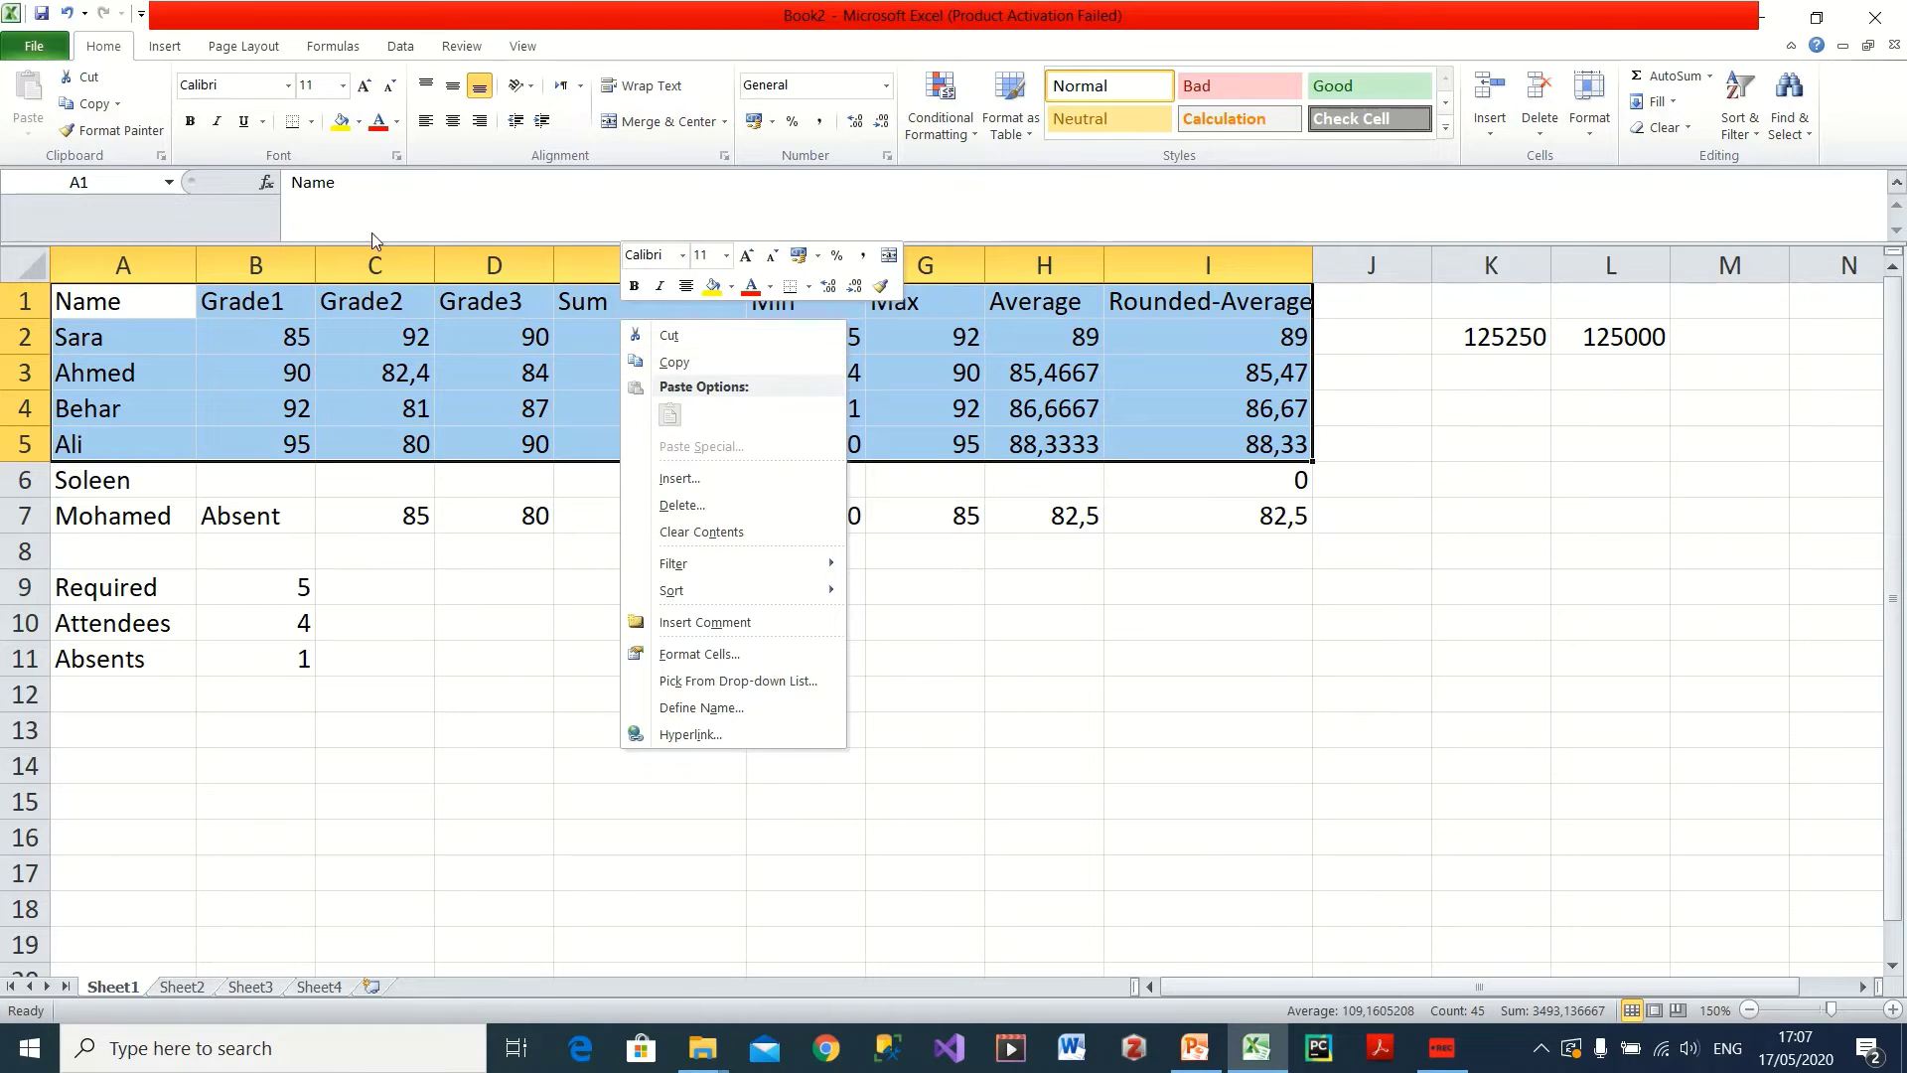
click(459, 9)
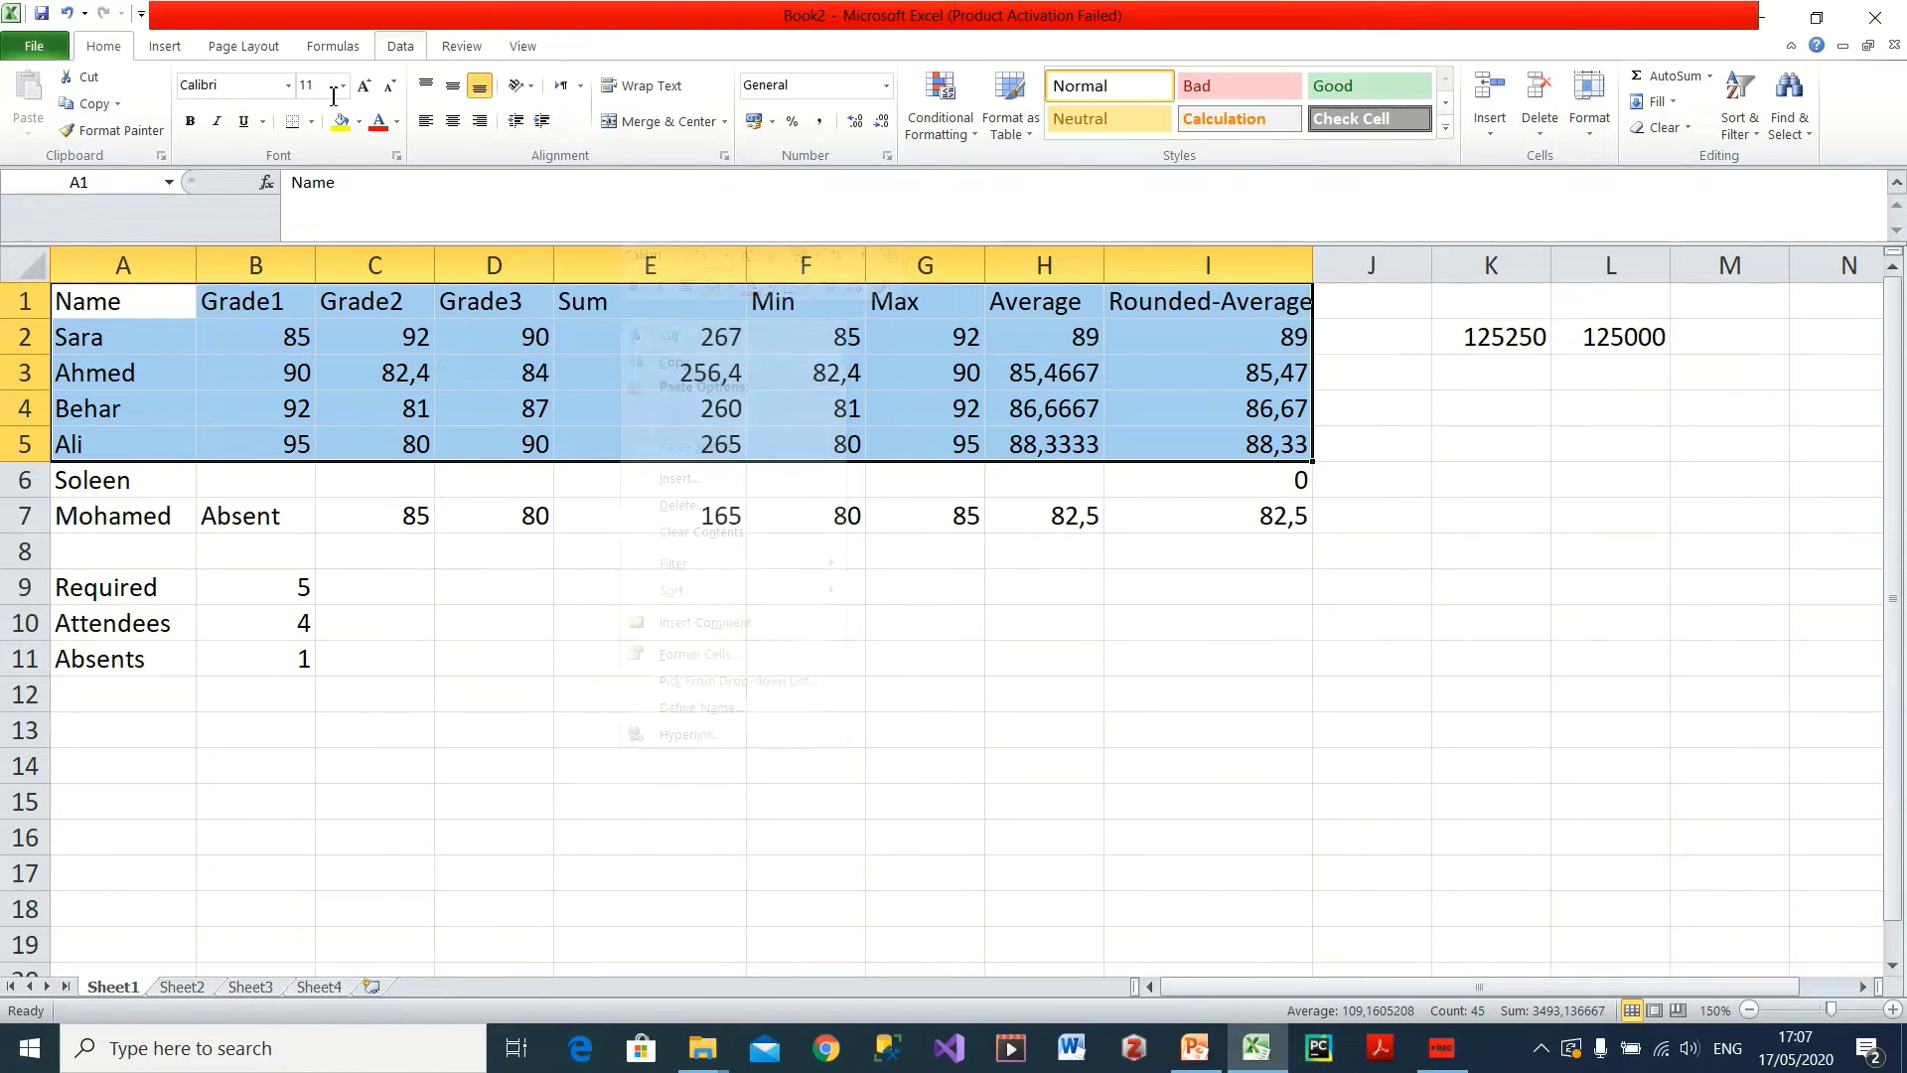
click(84, 106)
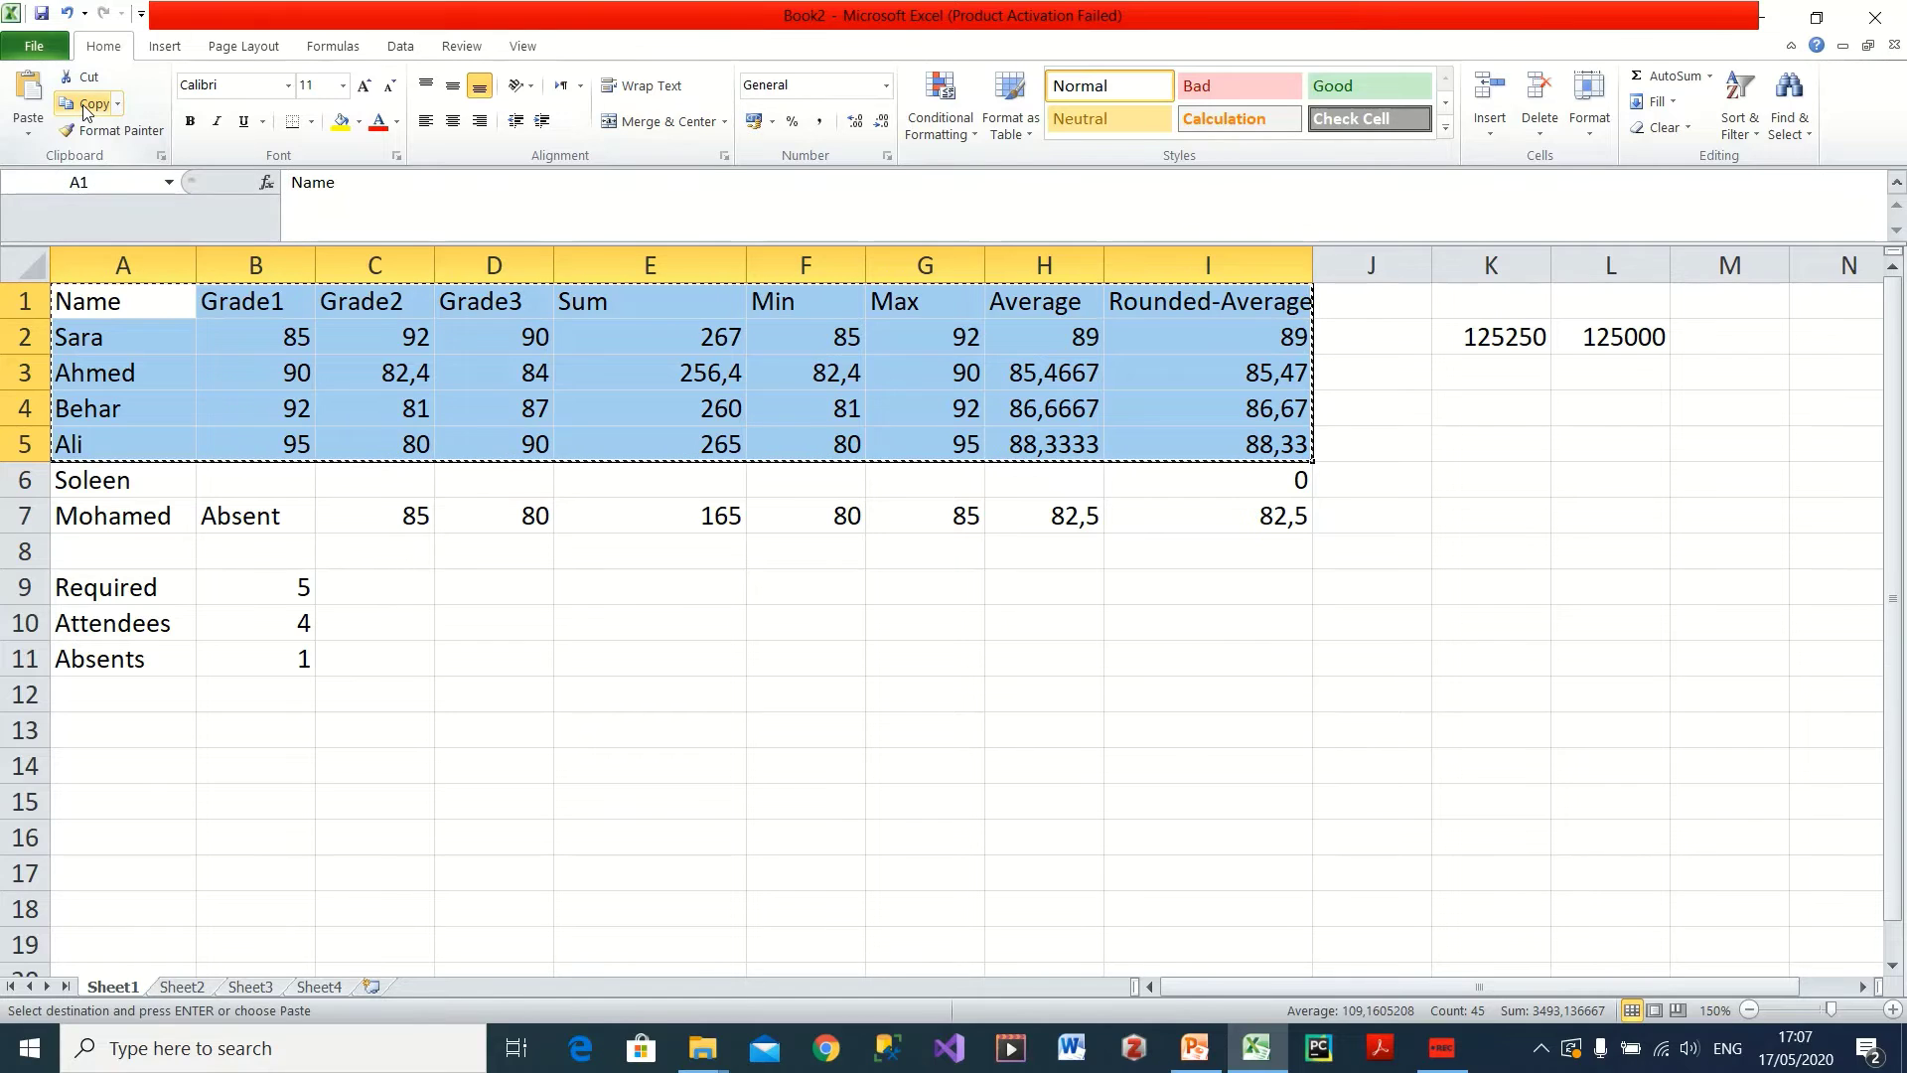
- Paste the copied grade table into Sheet4 starting at C1 and auto-fit the width of the Rounded-Average column
click(323, 989)
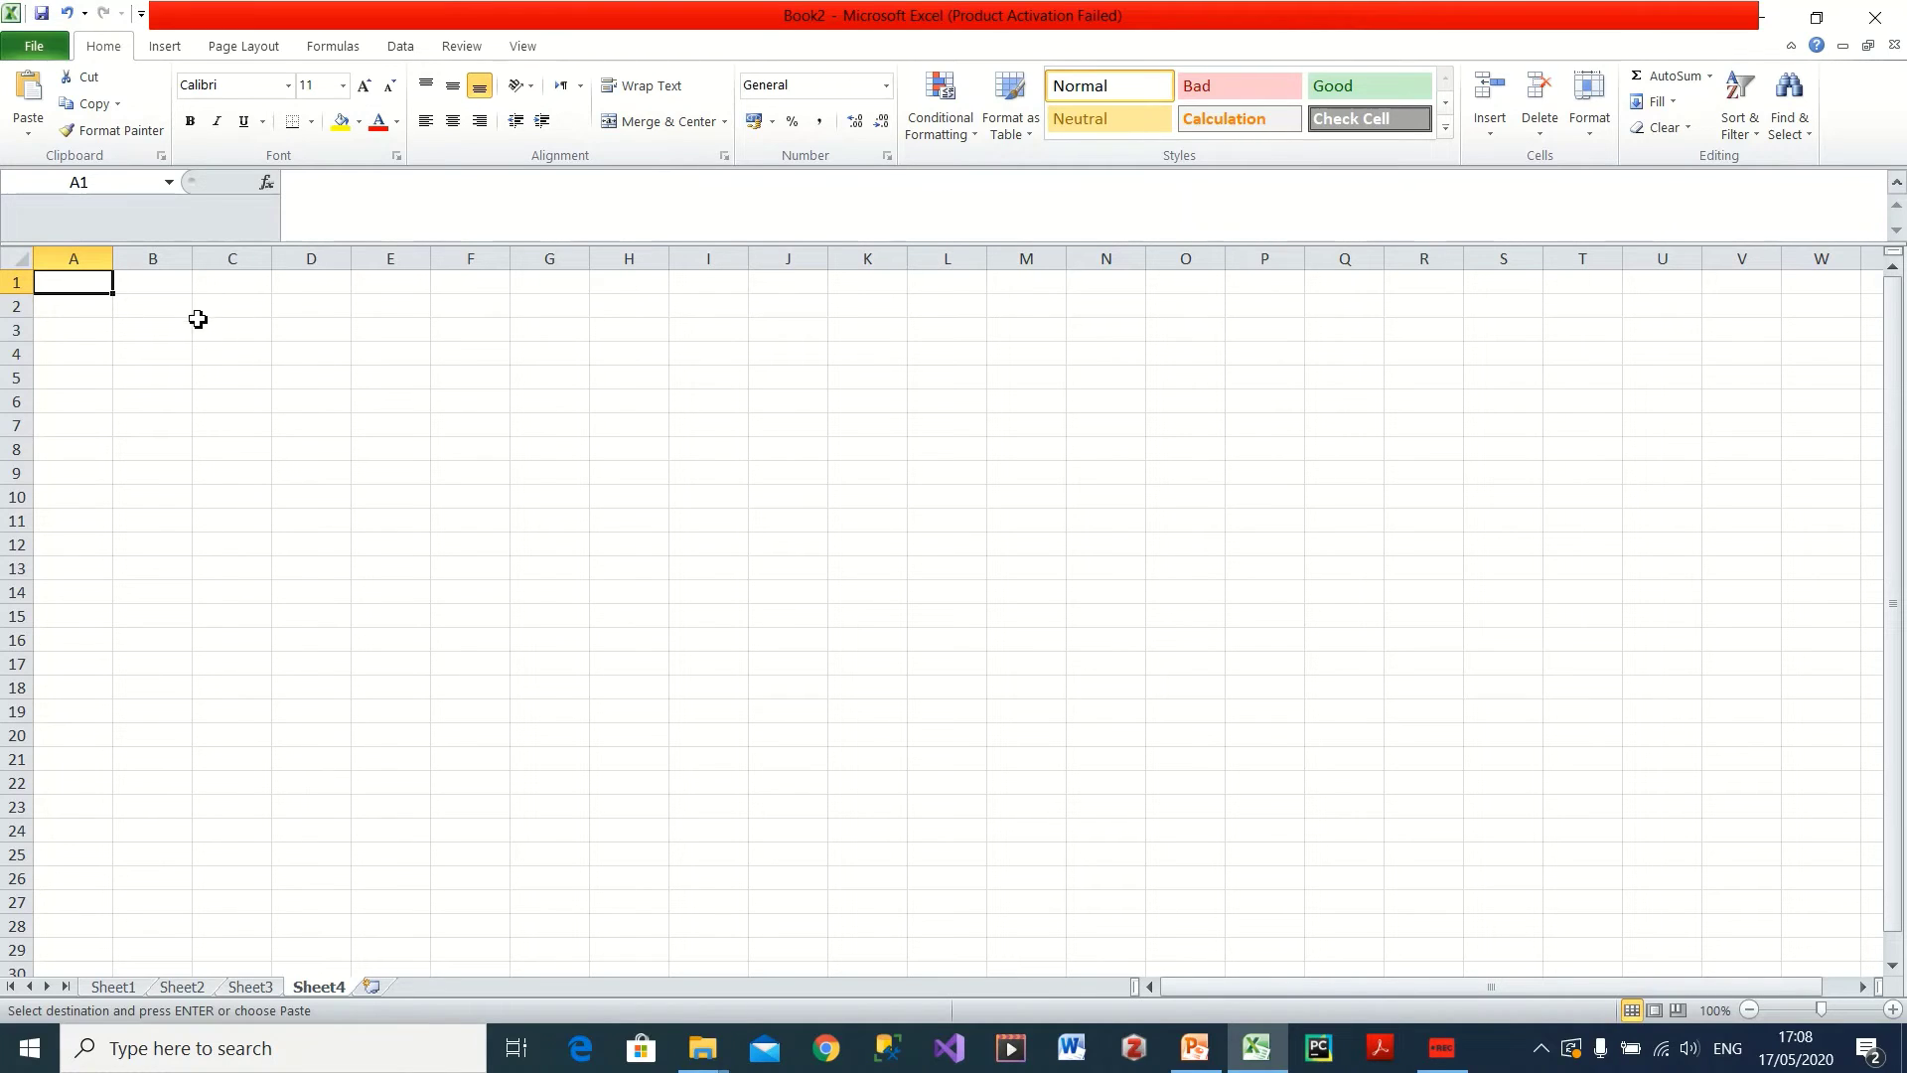
click(224, 287)
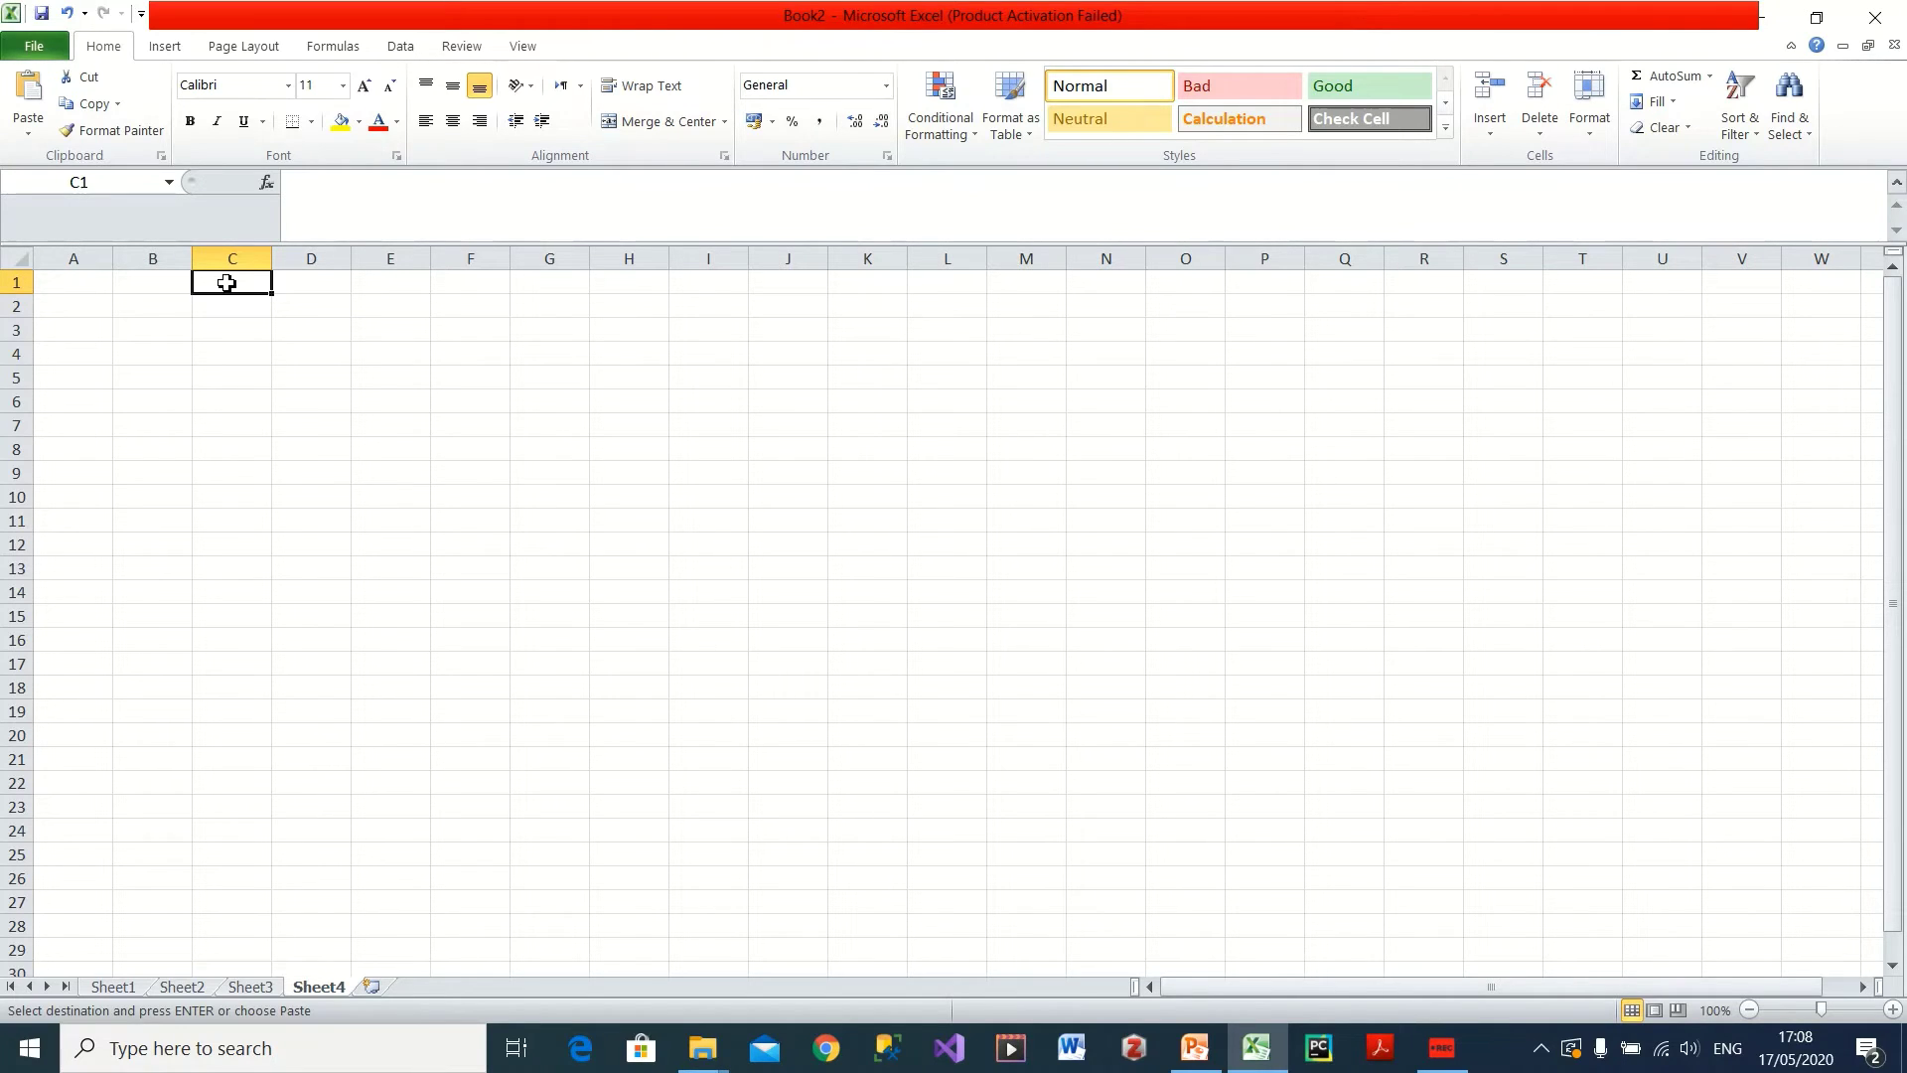
right_click(226, 285)
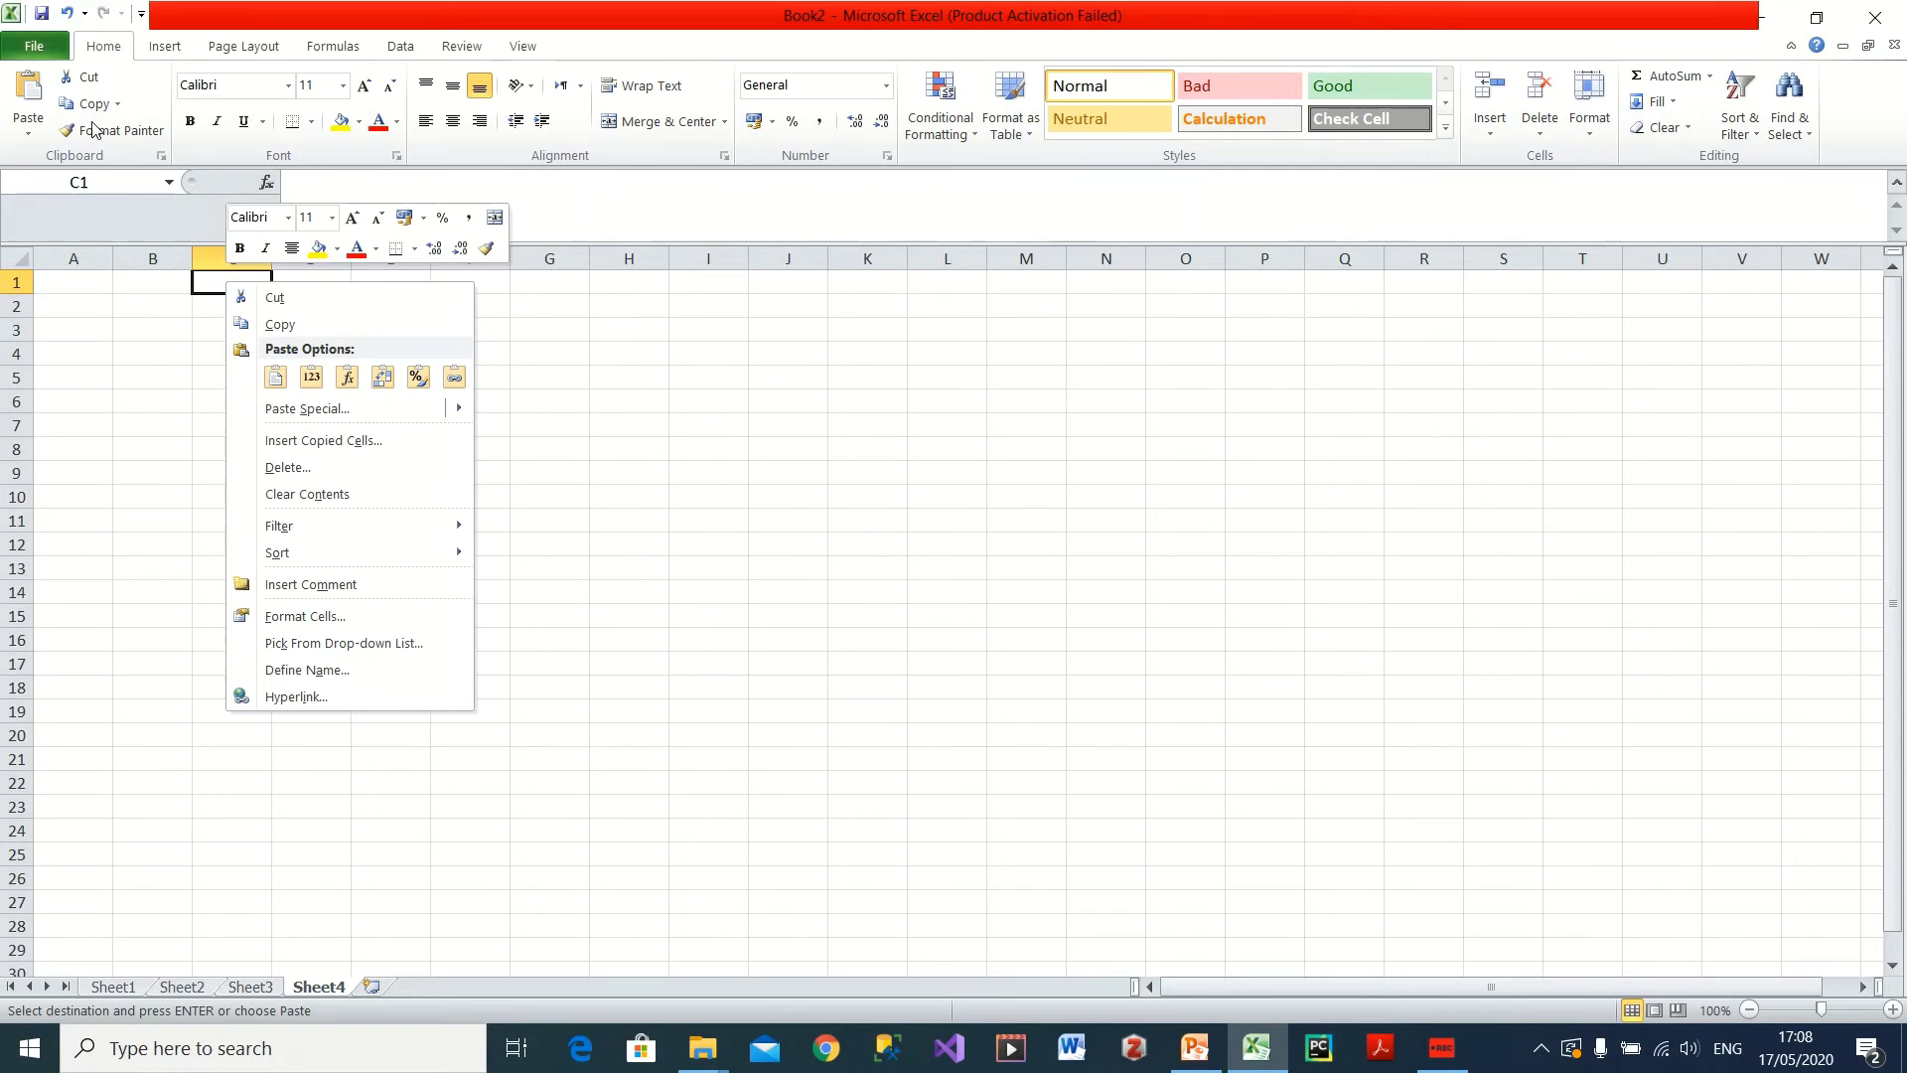
click(27, 93)
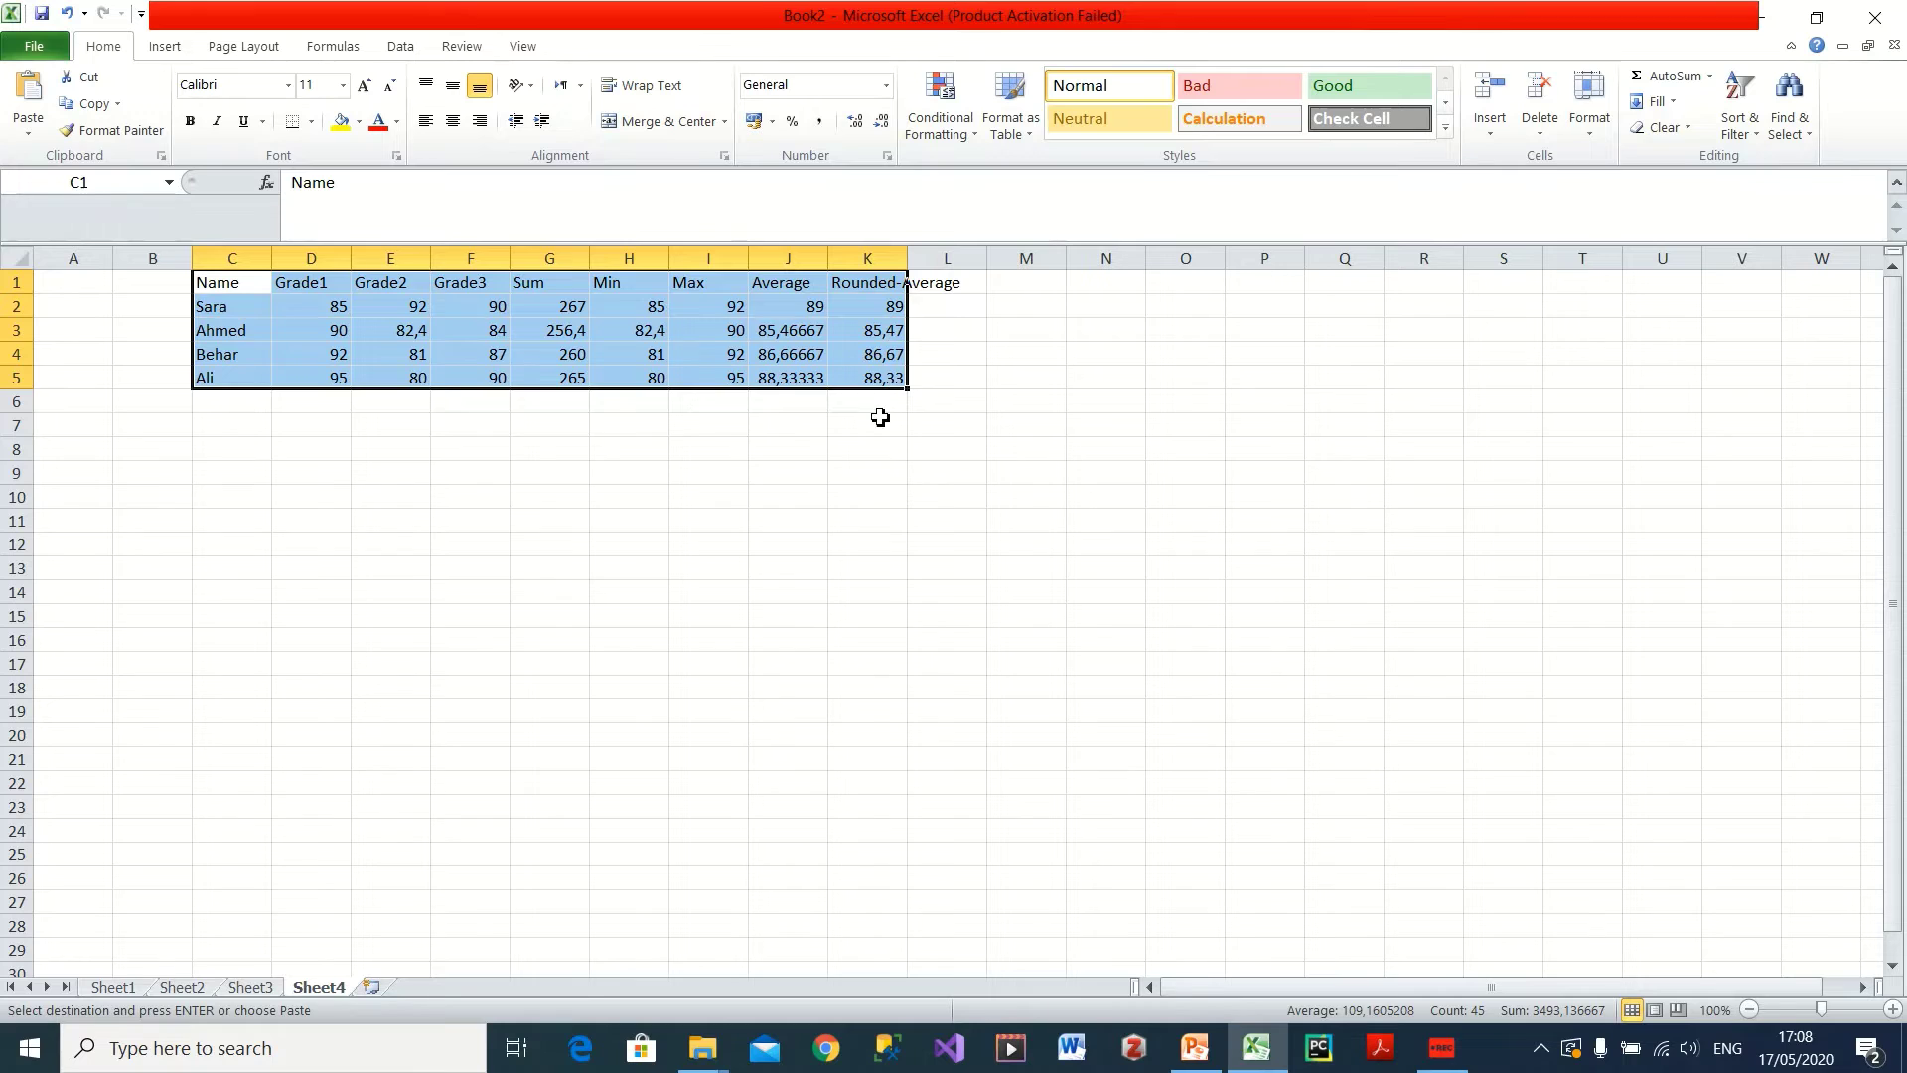
click(839, 469)
double_click(907, 256)
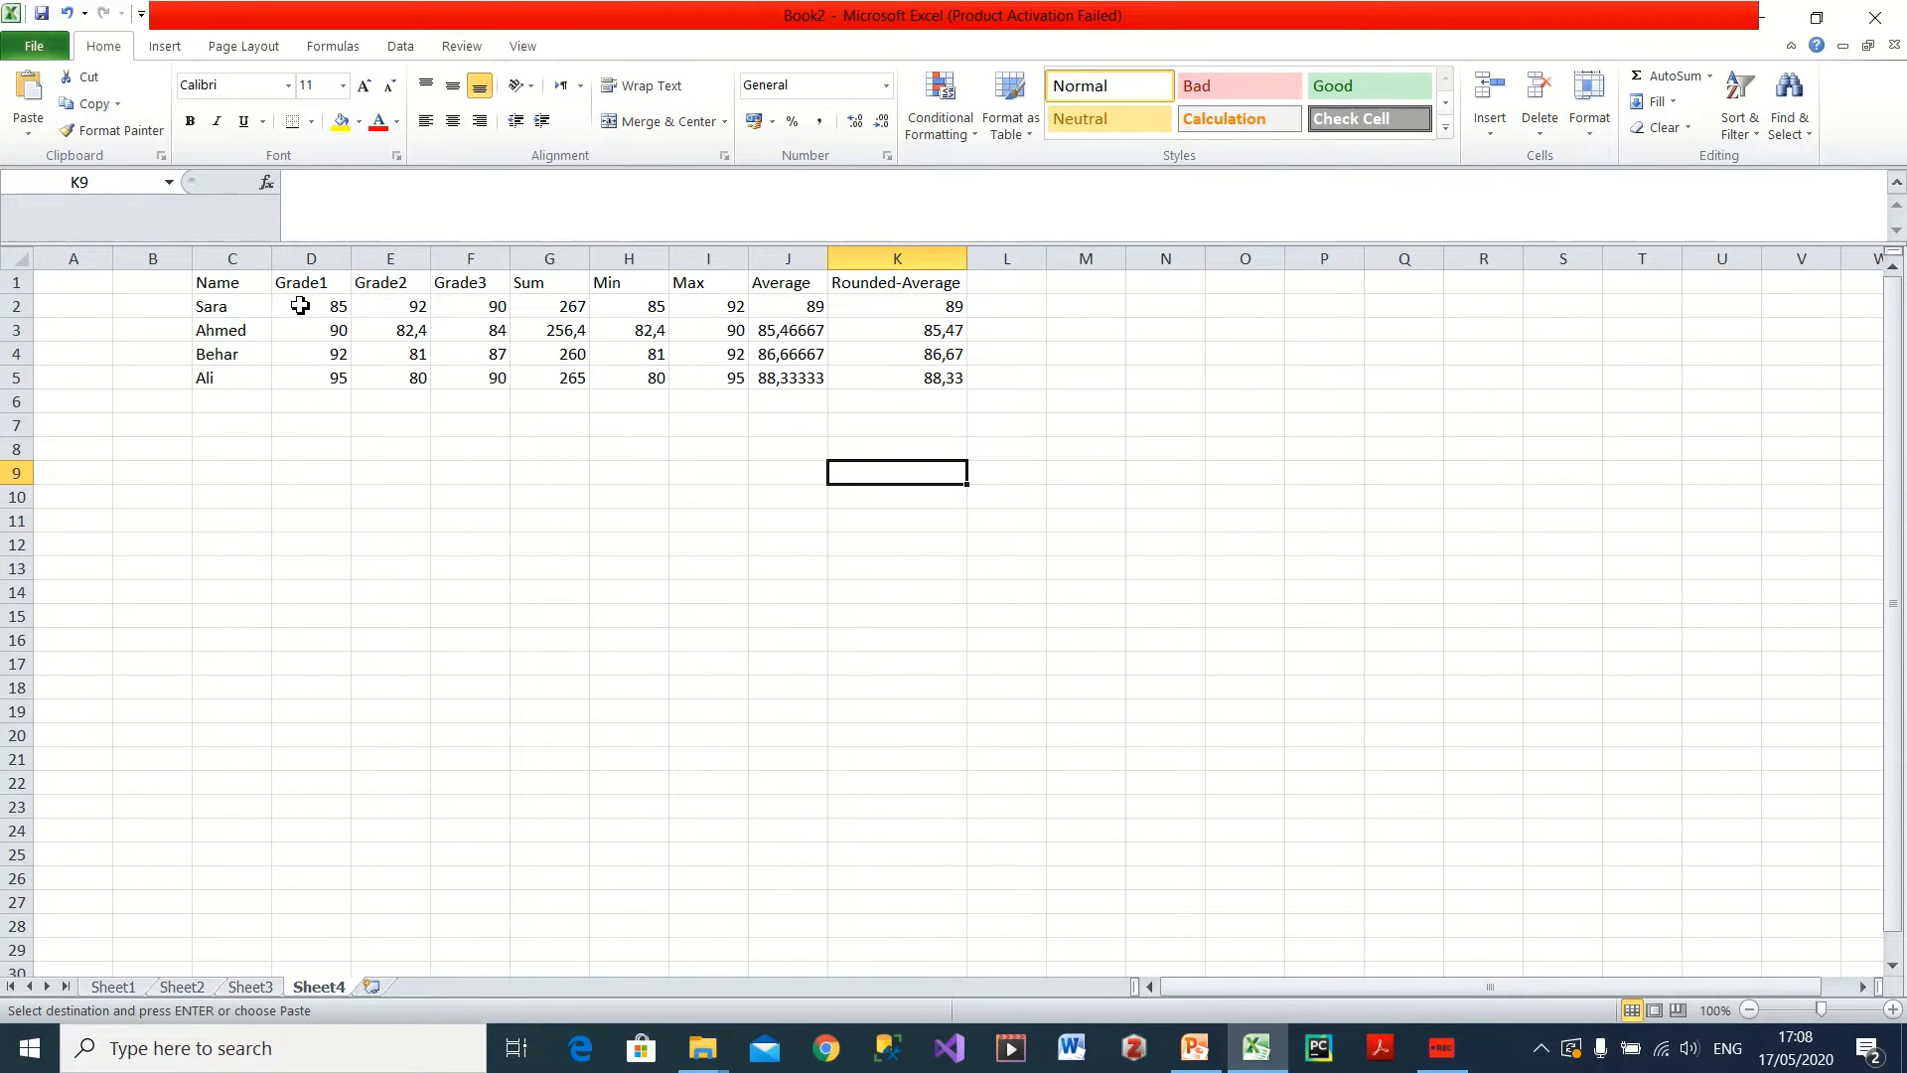
- Compare the pasted table in Sheet4 with the original grade table in Sheet1
click(223, 283)
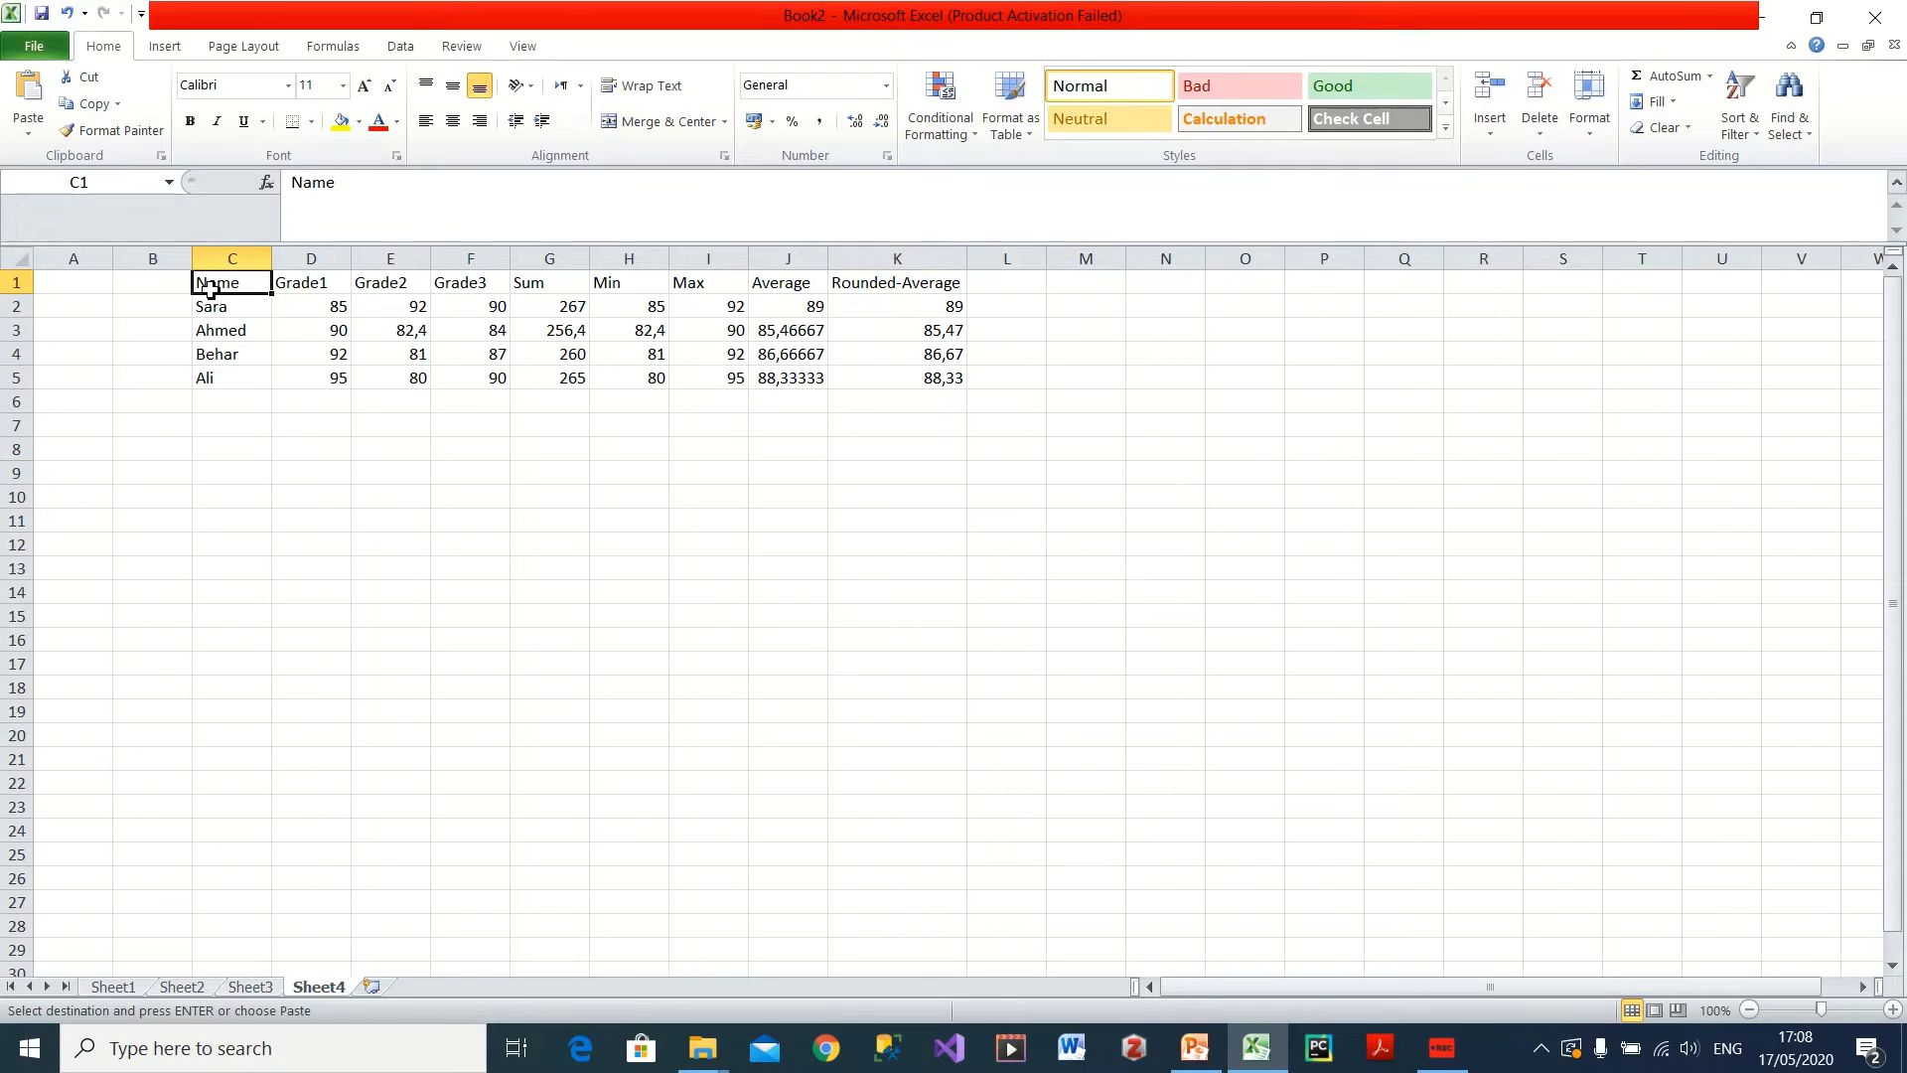
click(102, 989)
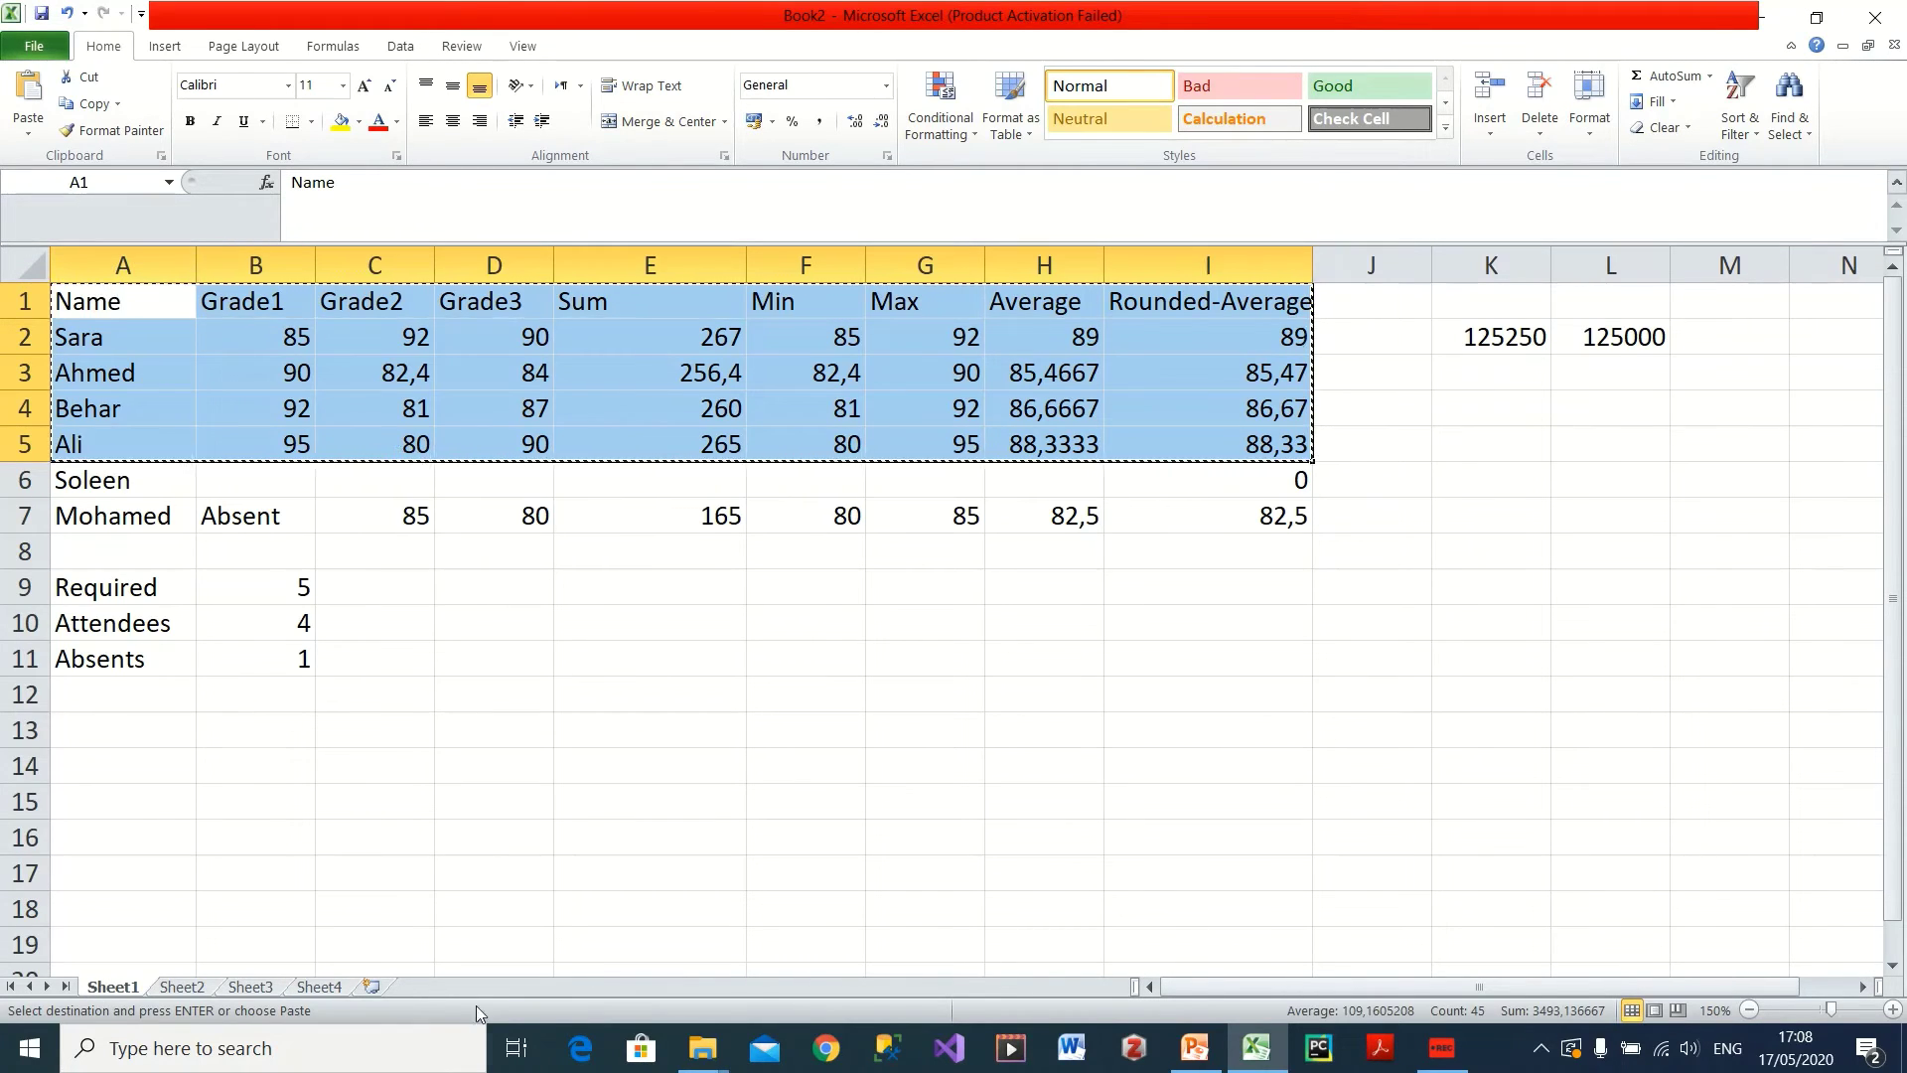
click(320, 987)
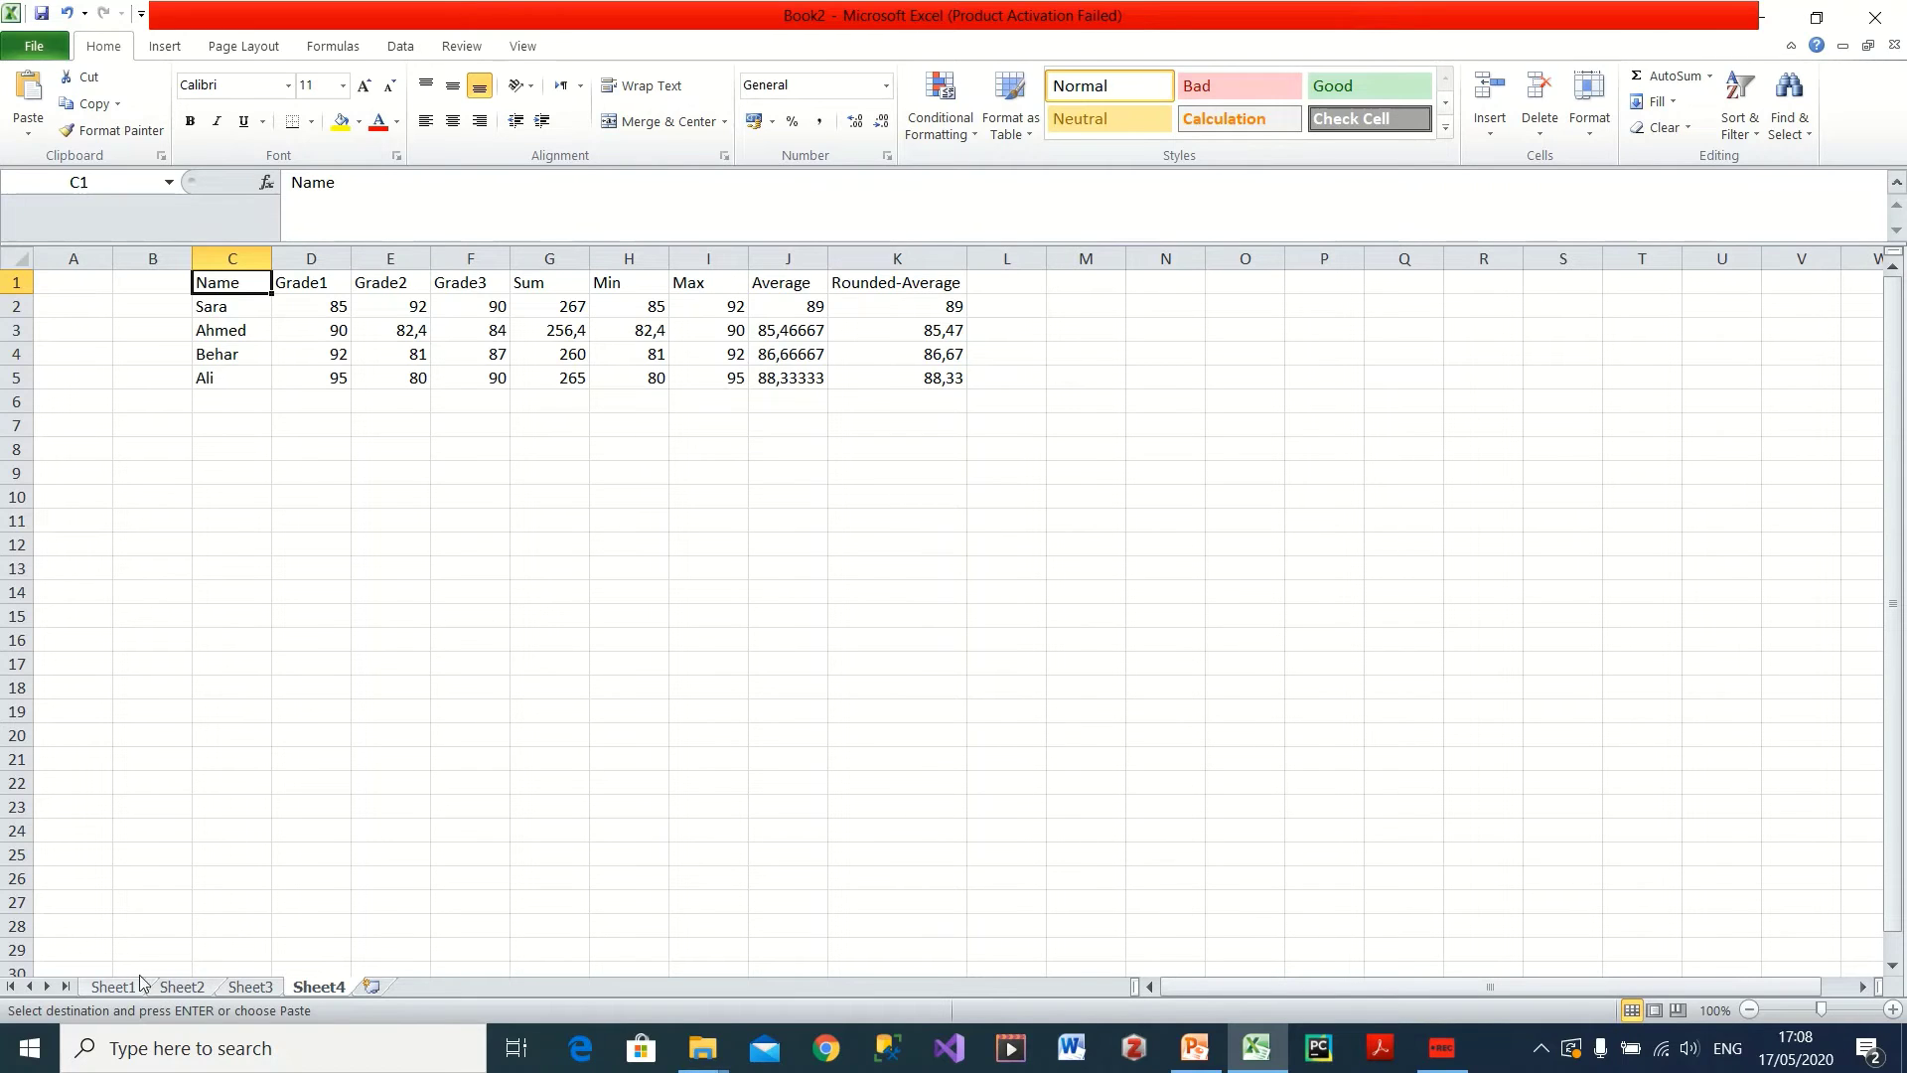
click(110, 990)
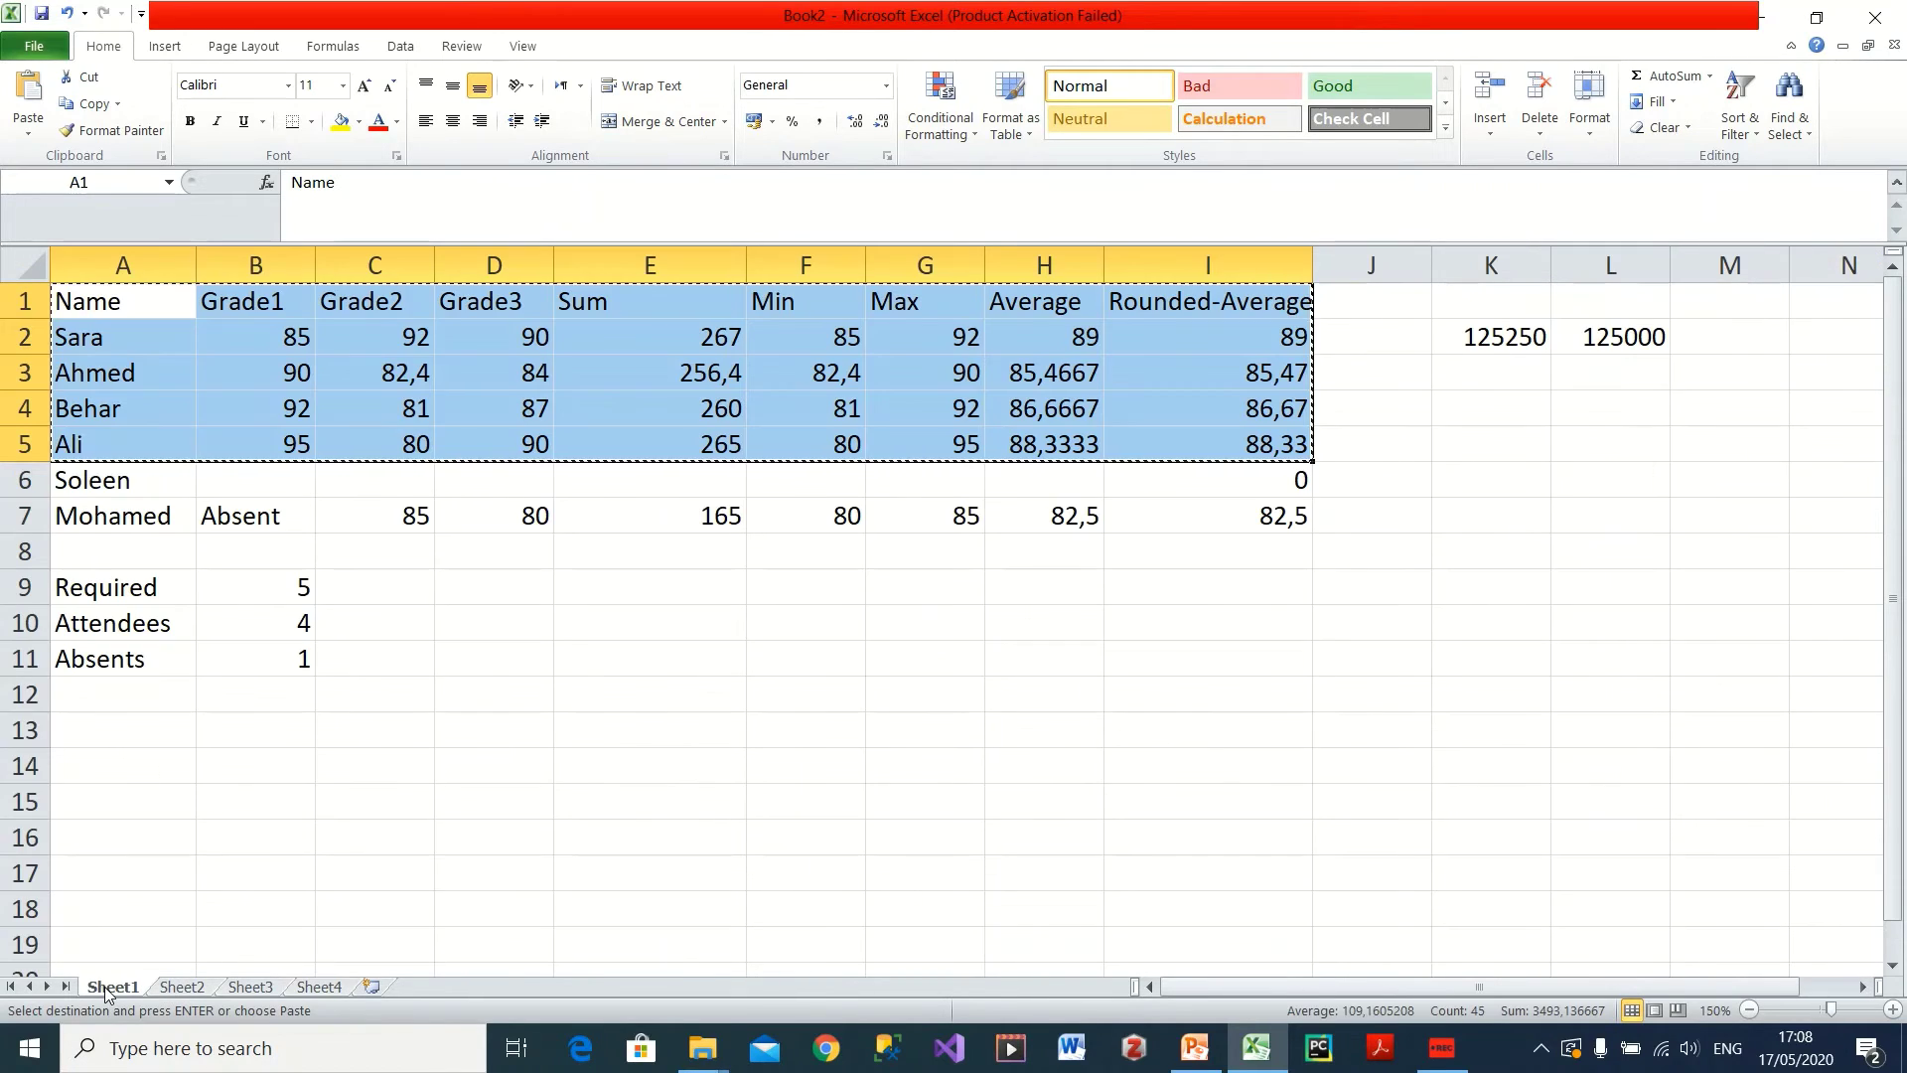
- Open Sheet2 with its longer grade list, consult the slide list in PowerPoint, and return to Excel
click(185, 990)
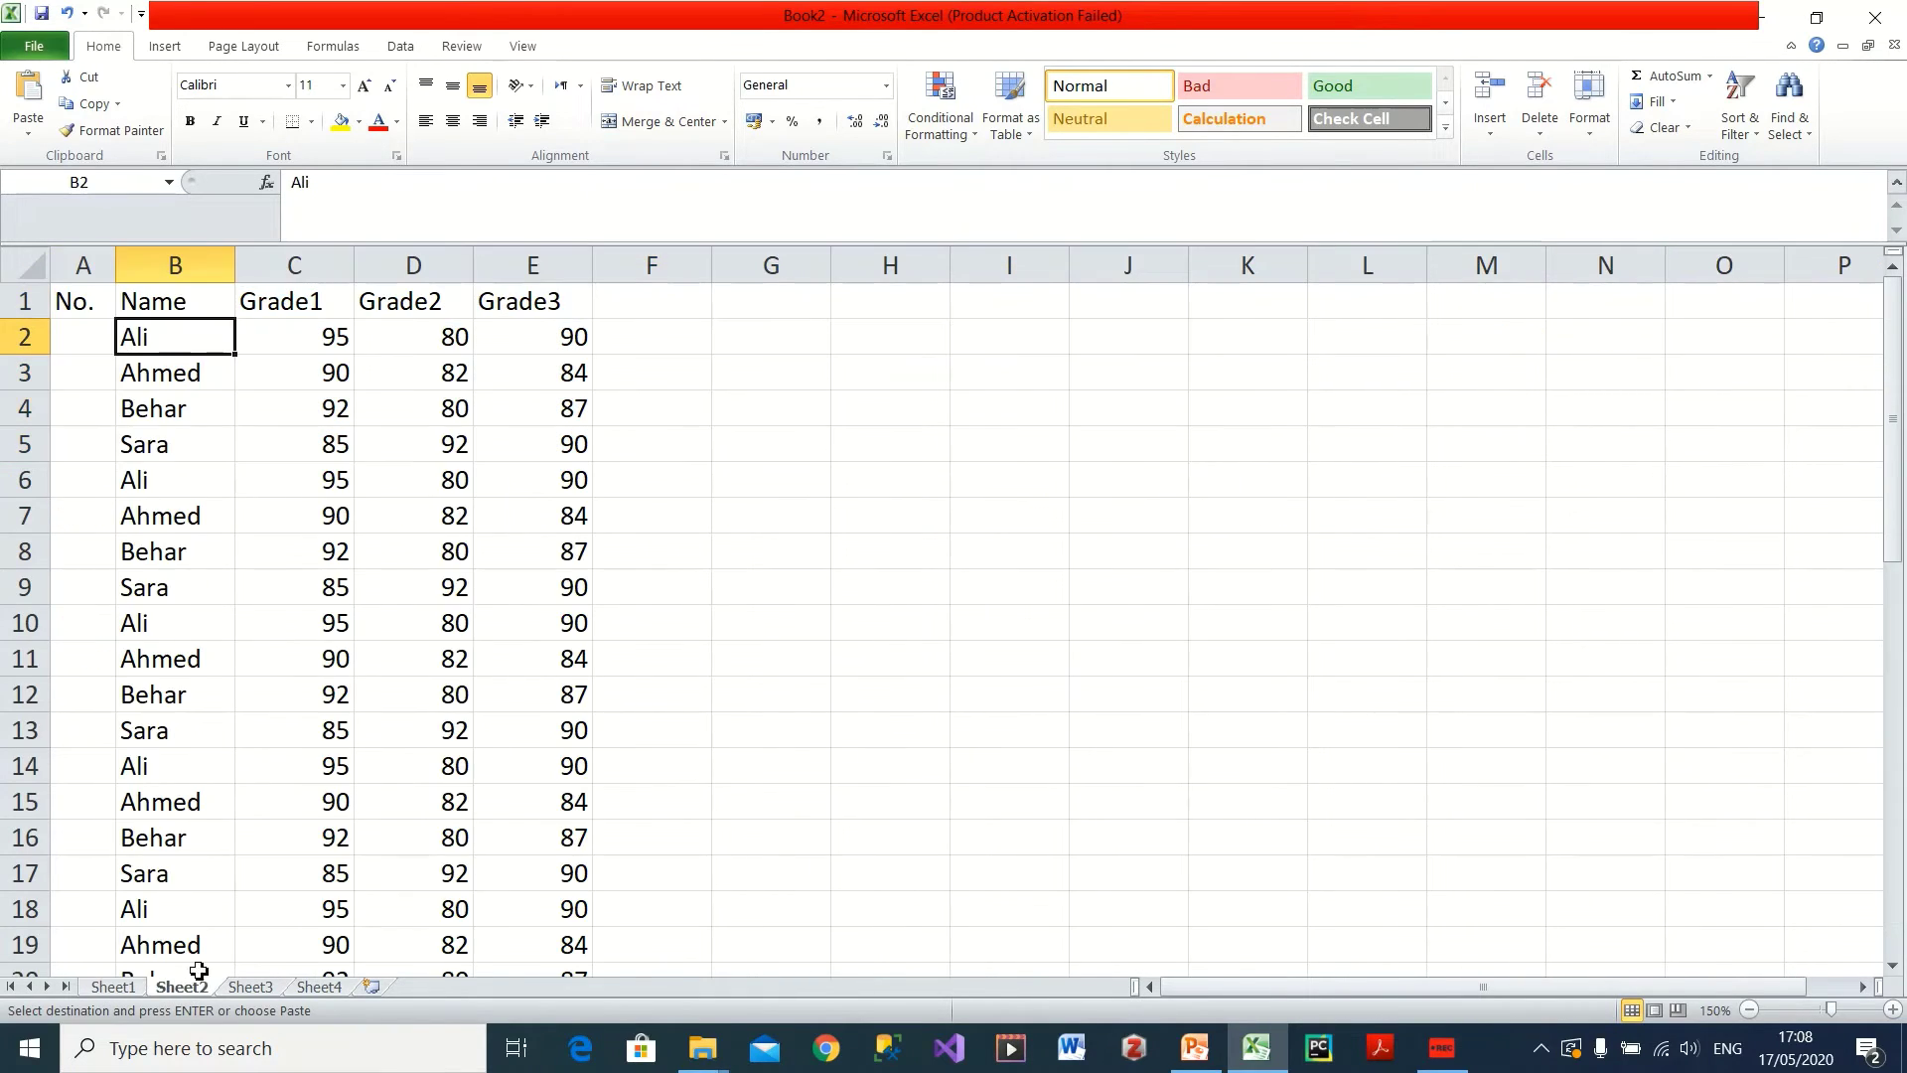
click(1221, 1059)
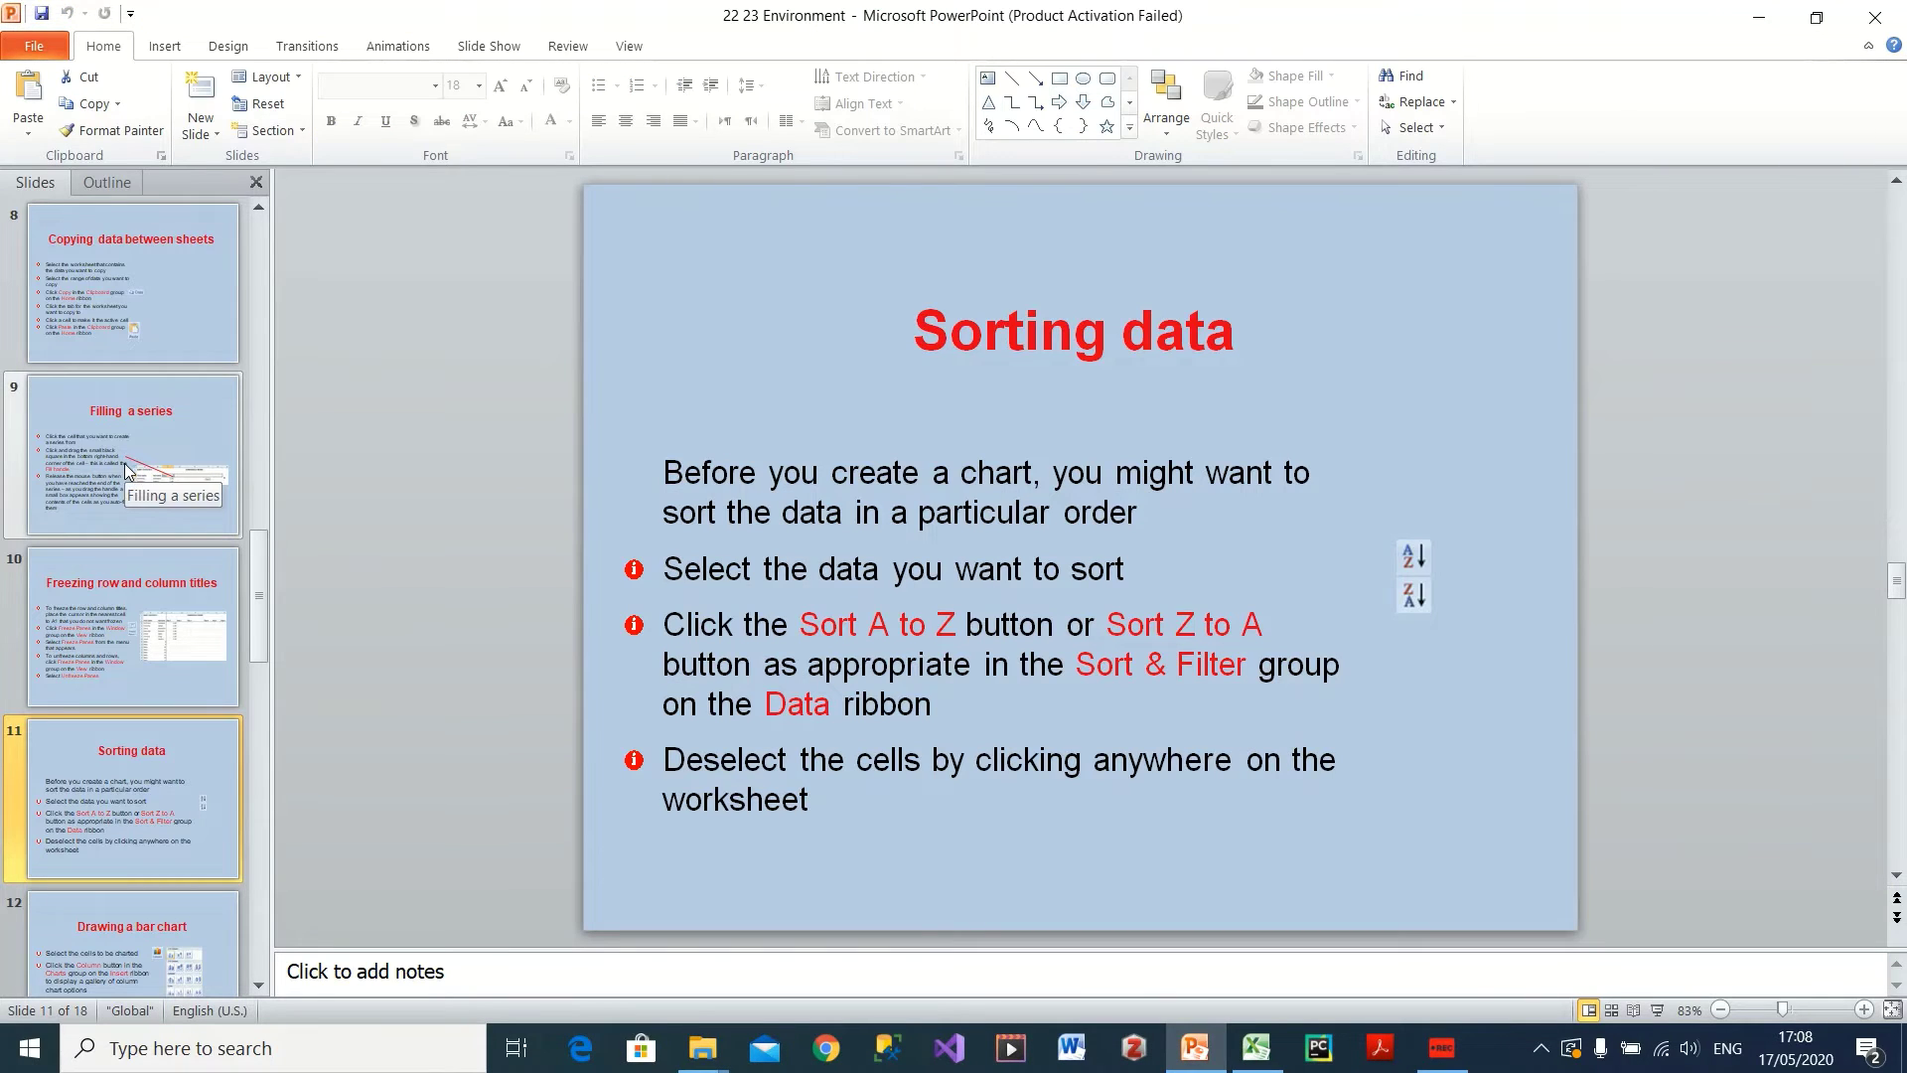
click(1257, 1048)
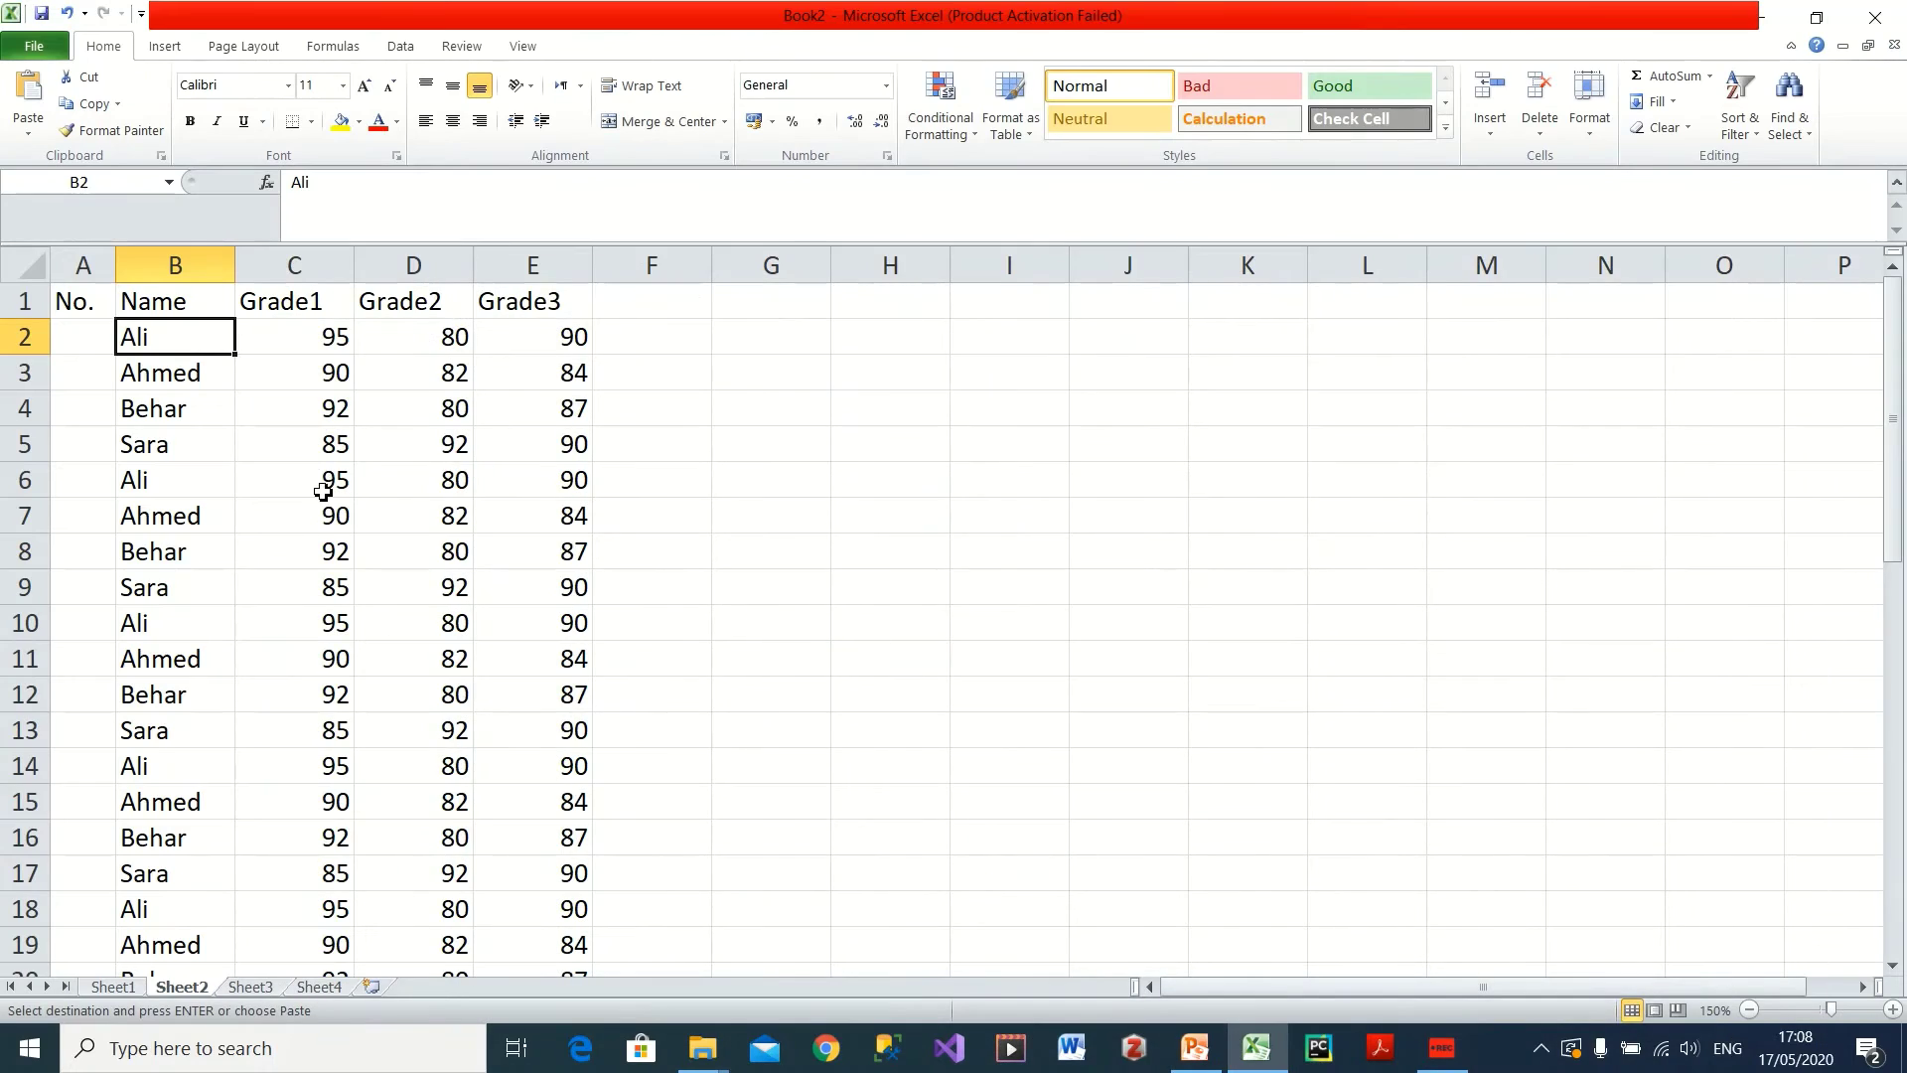
- Enter 1 in A2 as the first number of the No. column in Sheet2
scroll(383, 504, down, 7)
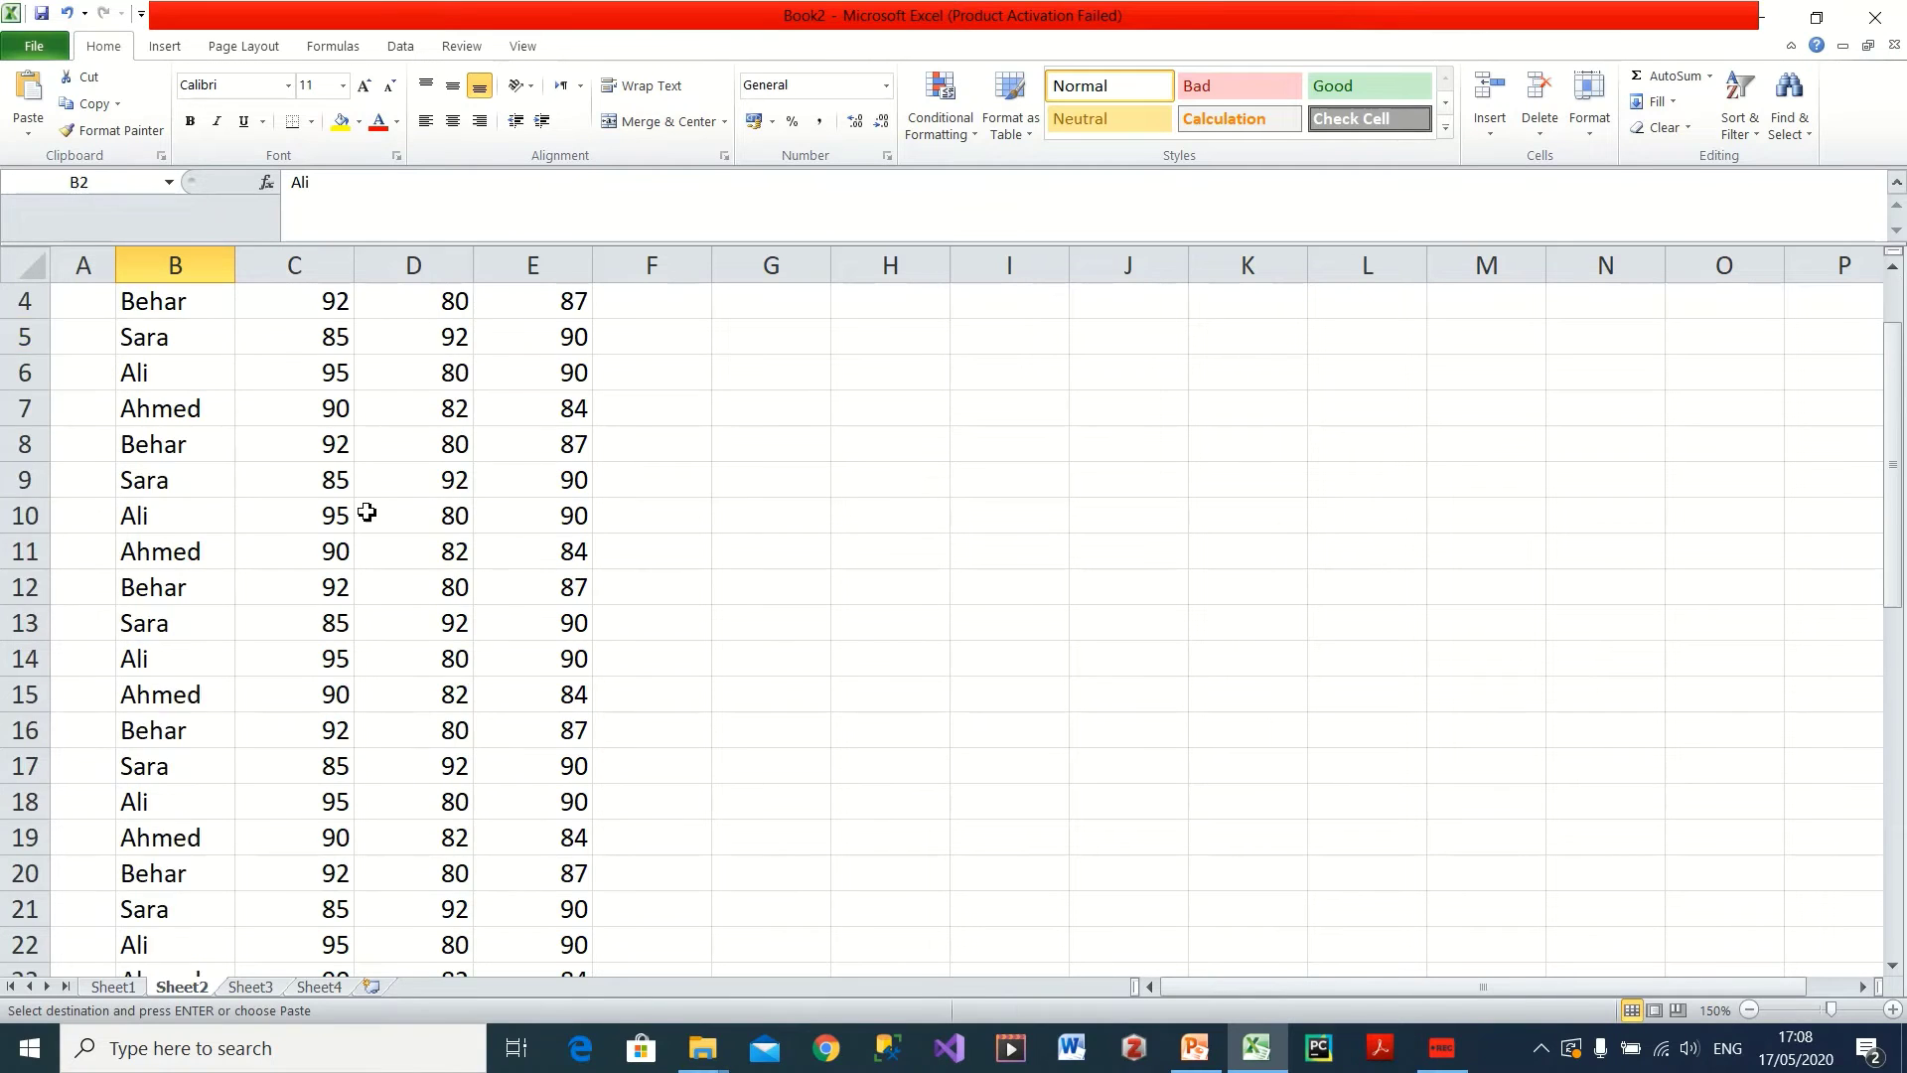
scroll(362, 512, up, 7)
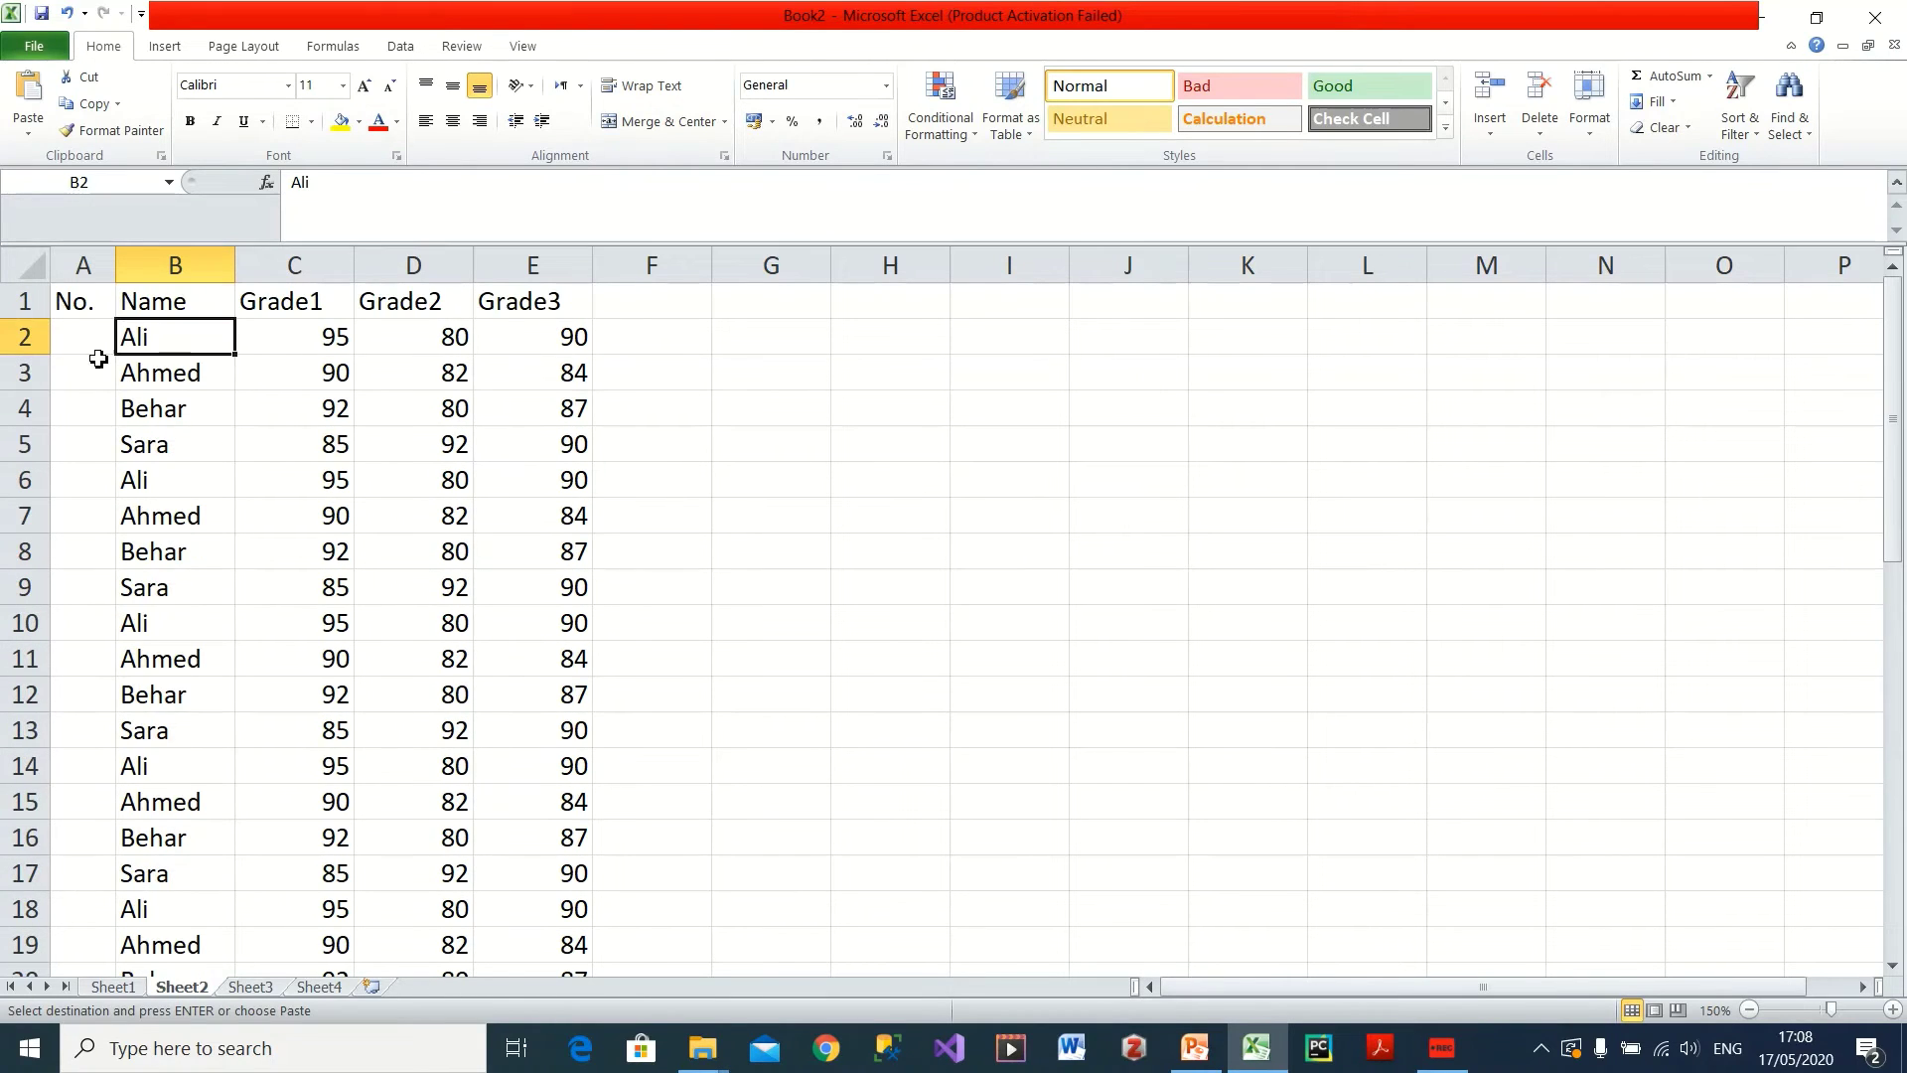
click(92, 337)
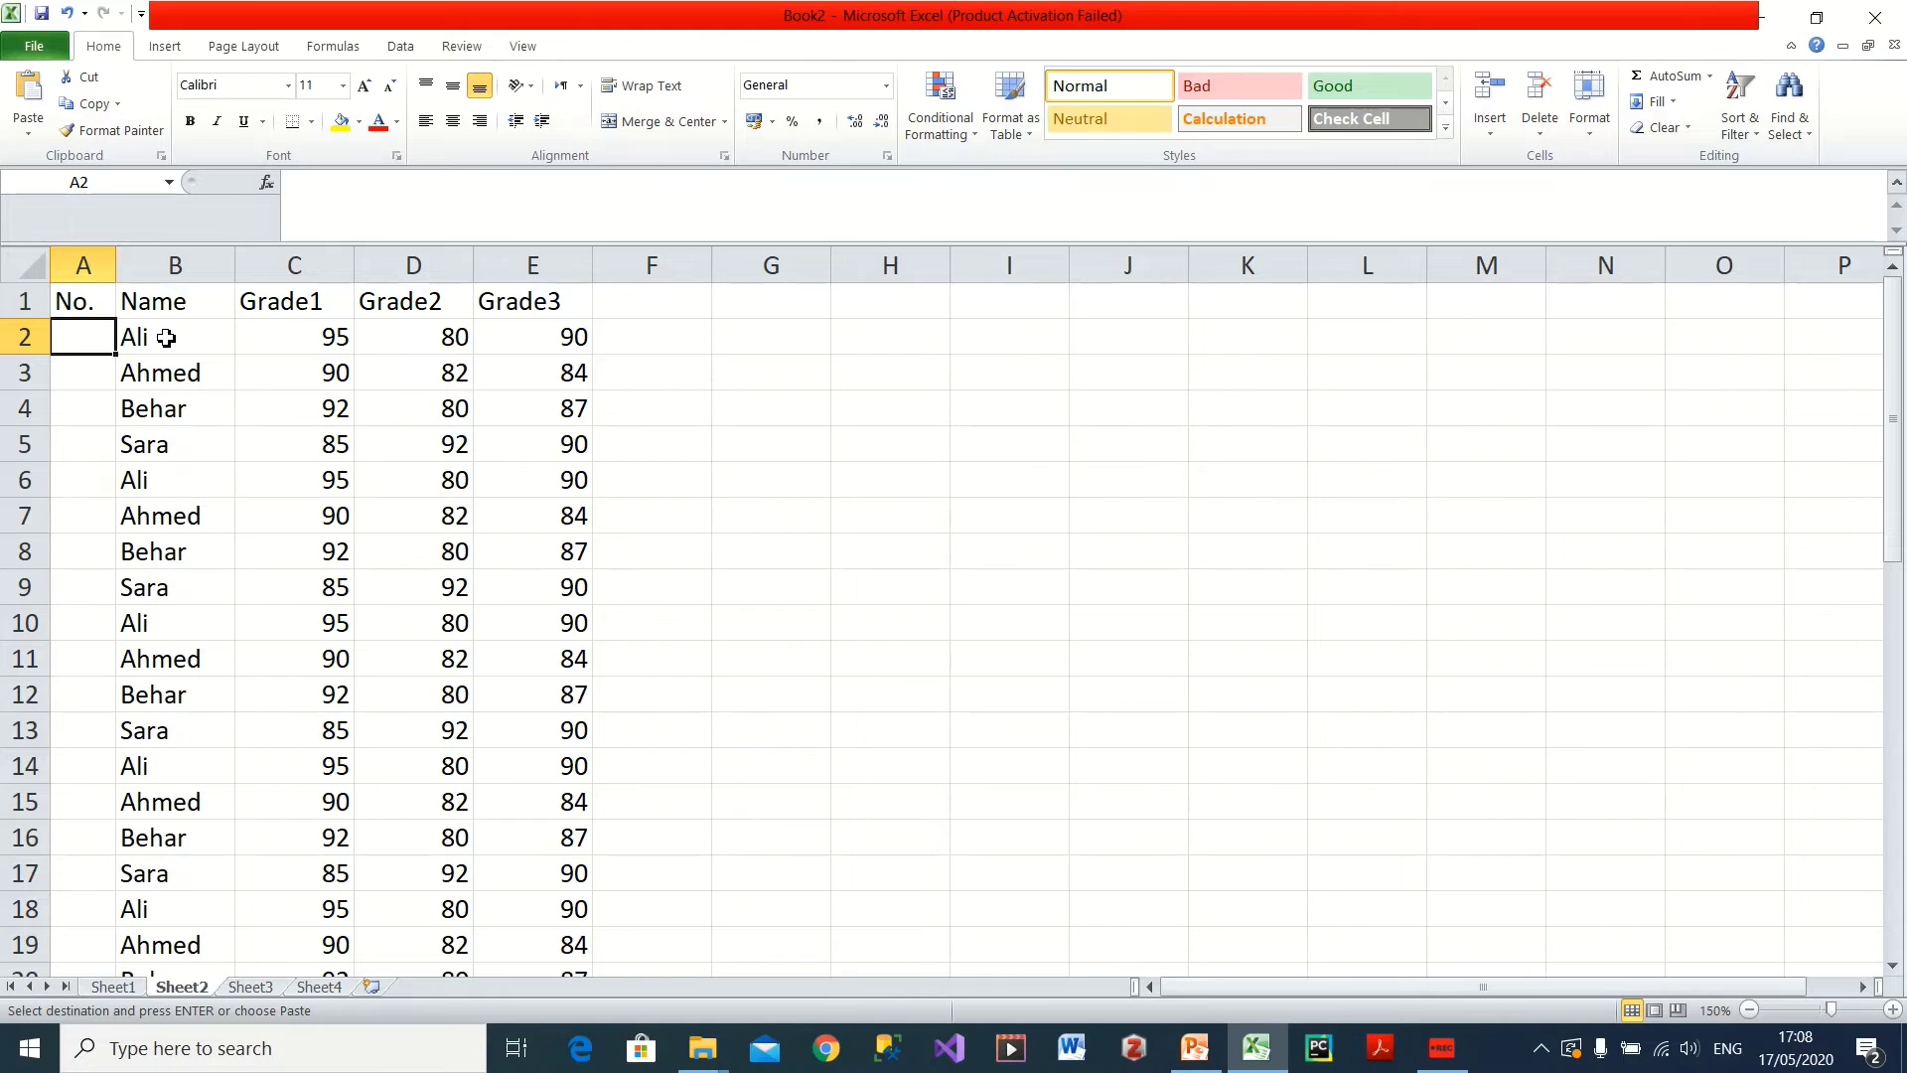
text(1)
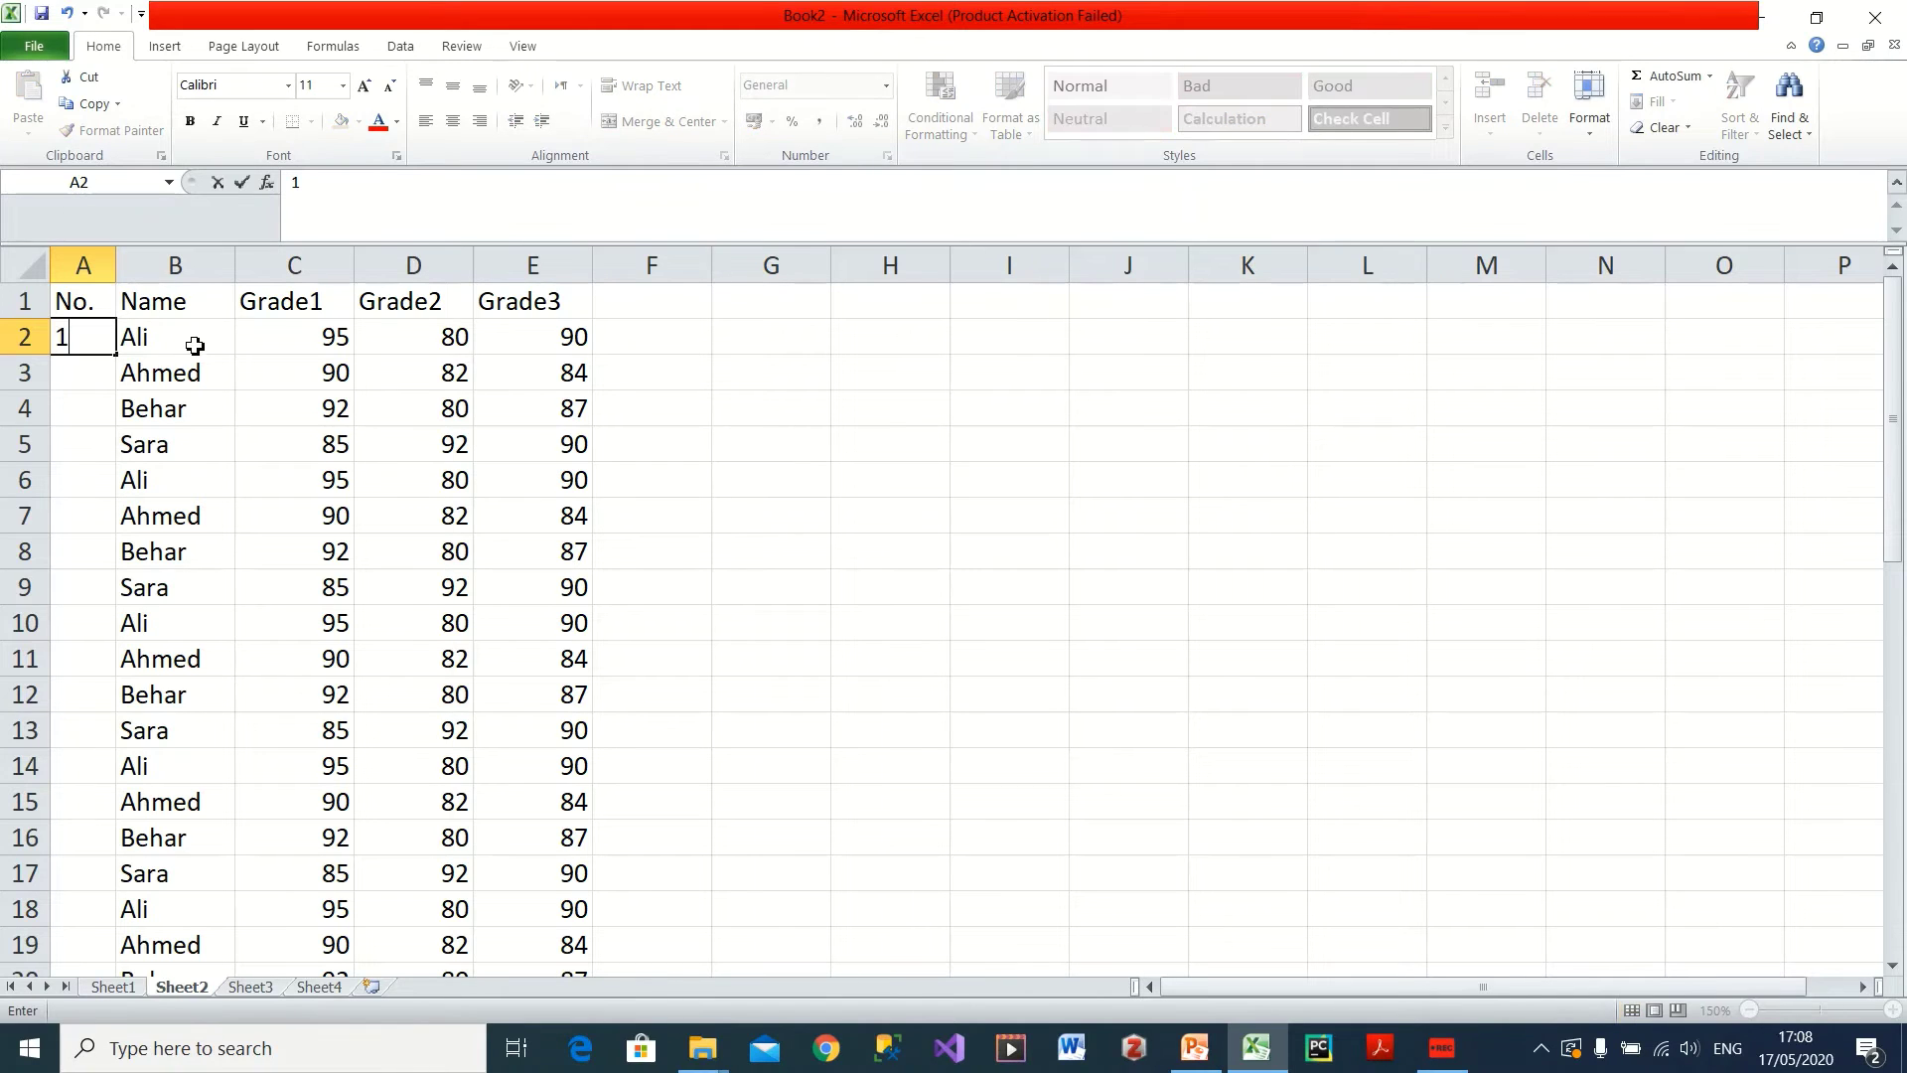
click(255, 367)
click(96, 346)
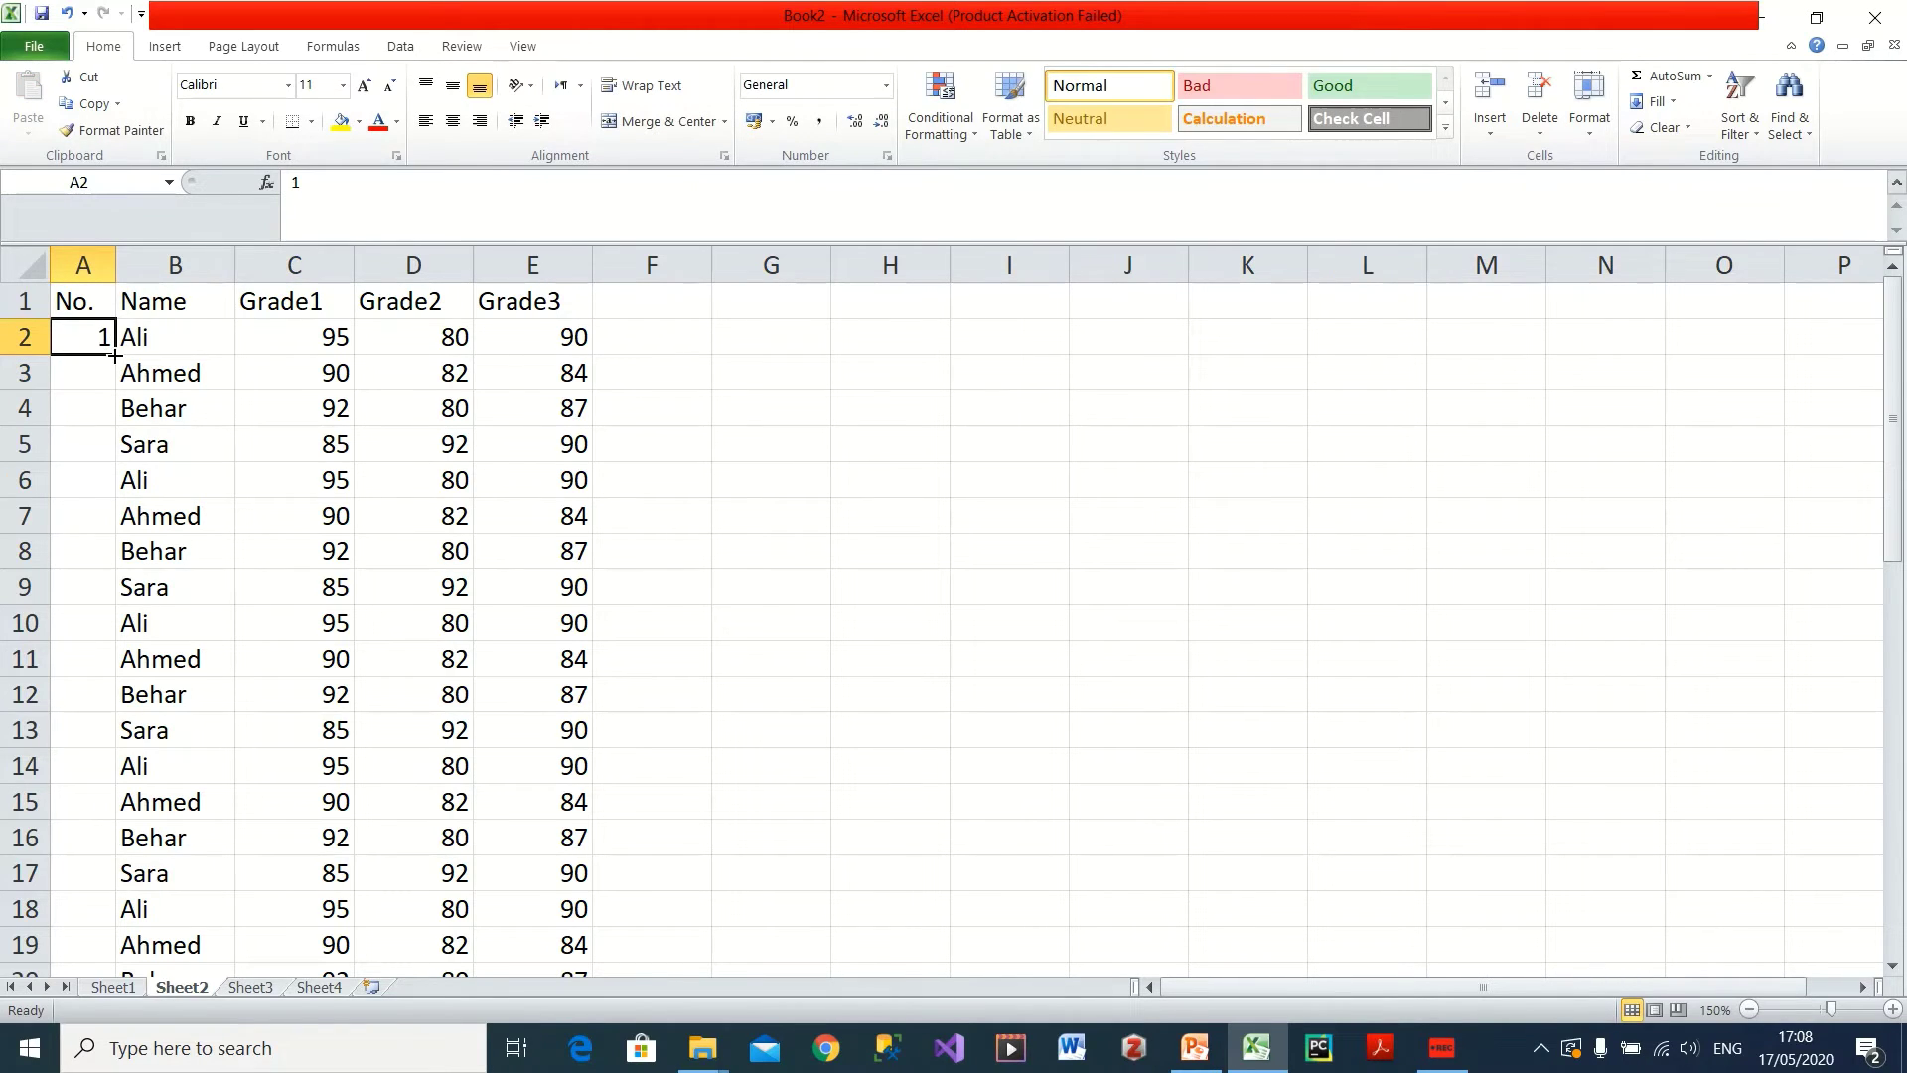
- Fill the number in A2 down the No. column to row 45
drag(115, 354, 85, 913)
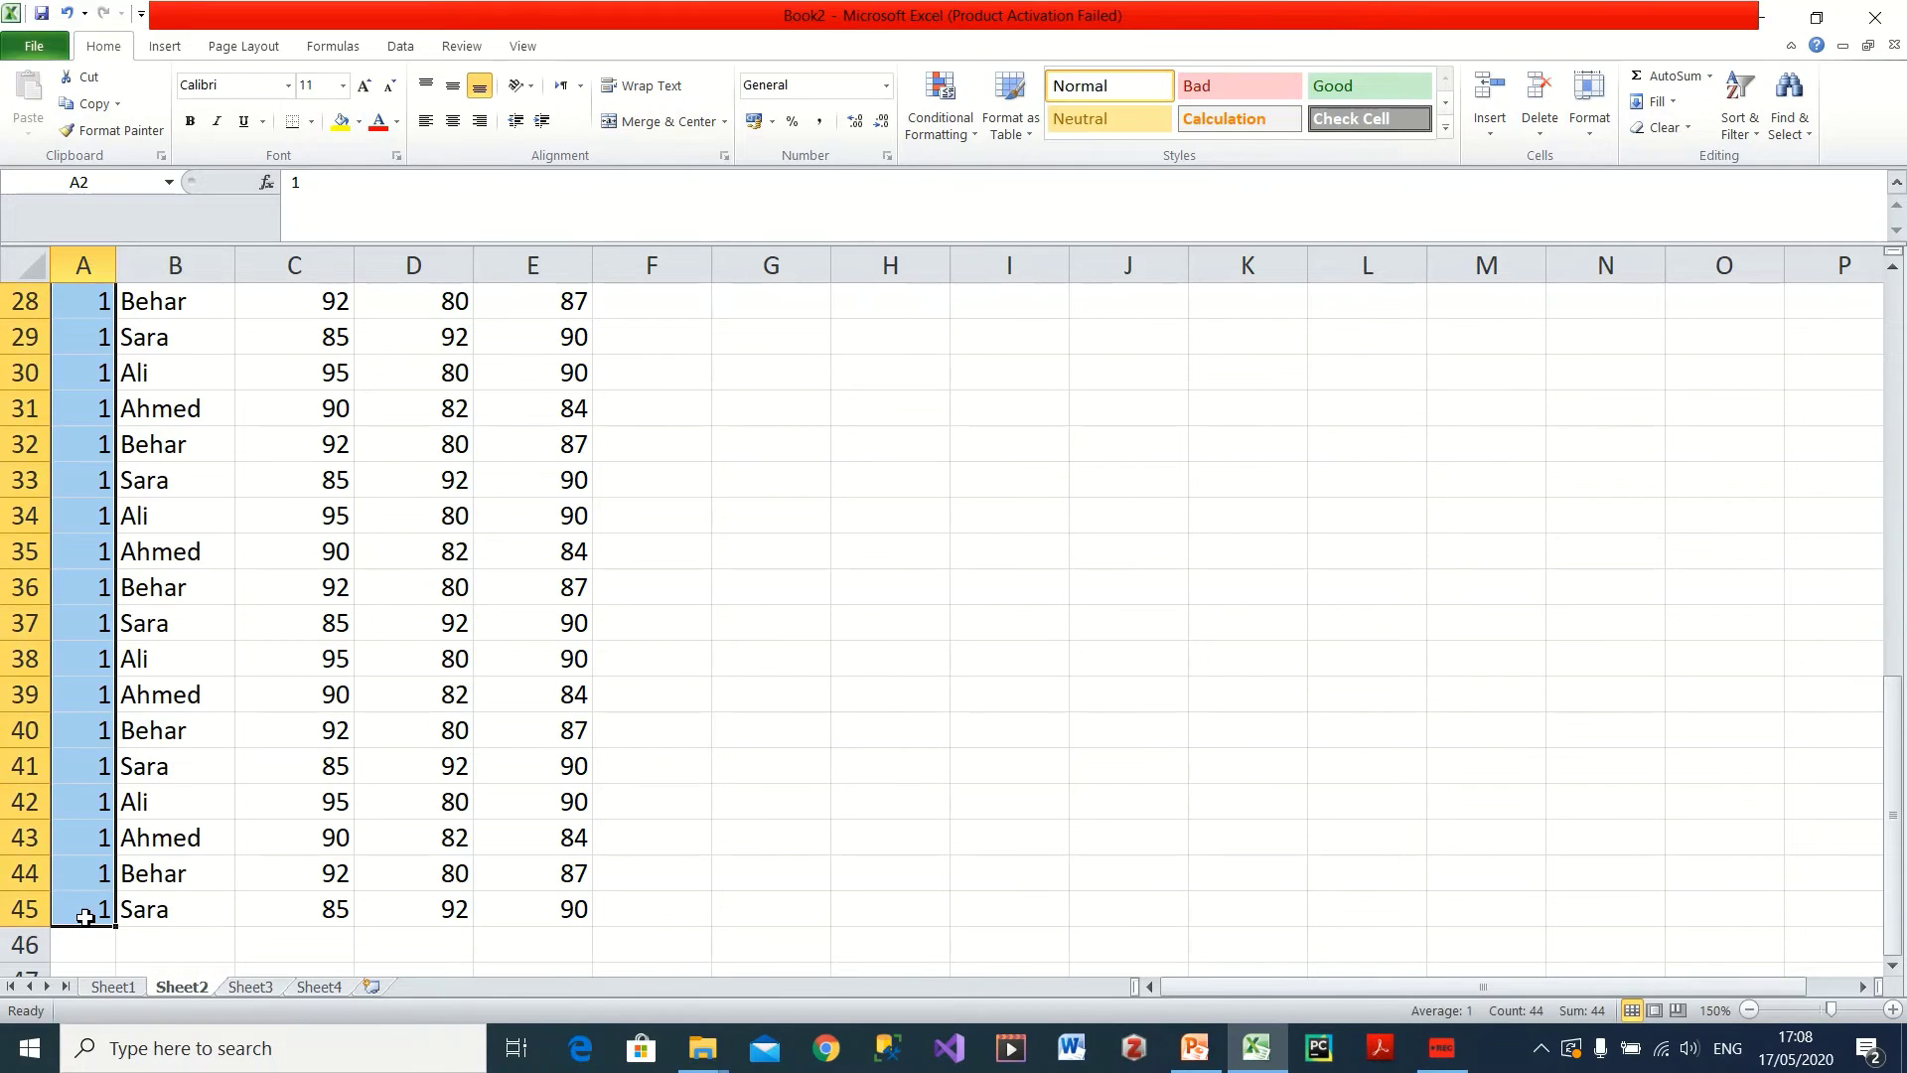
click(91, 839)
scroll(120, 818, up, 5)
scroll(121, 818, up, 4)
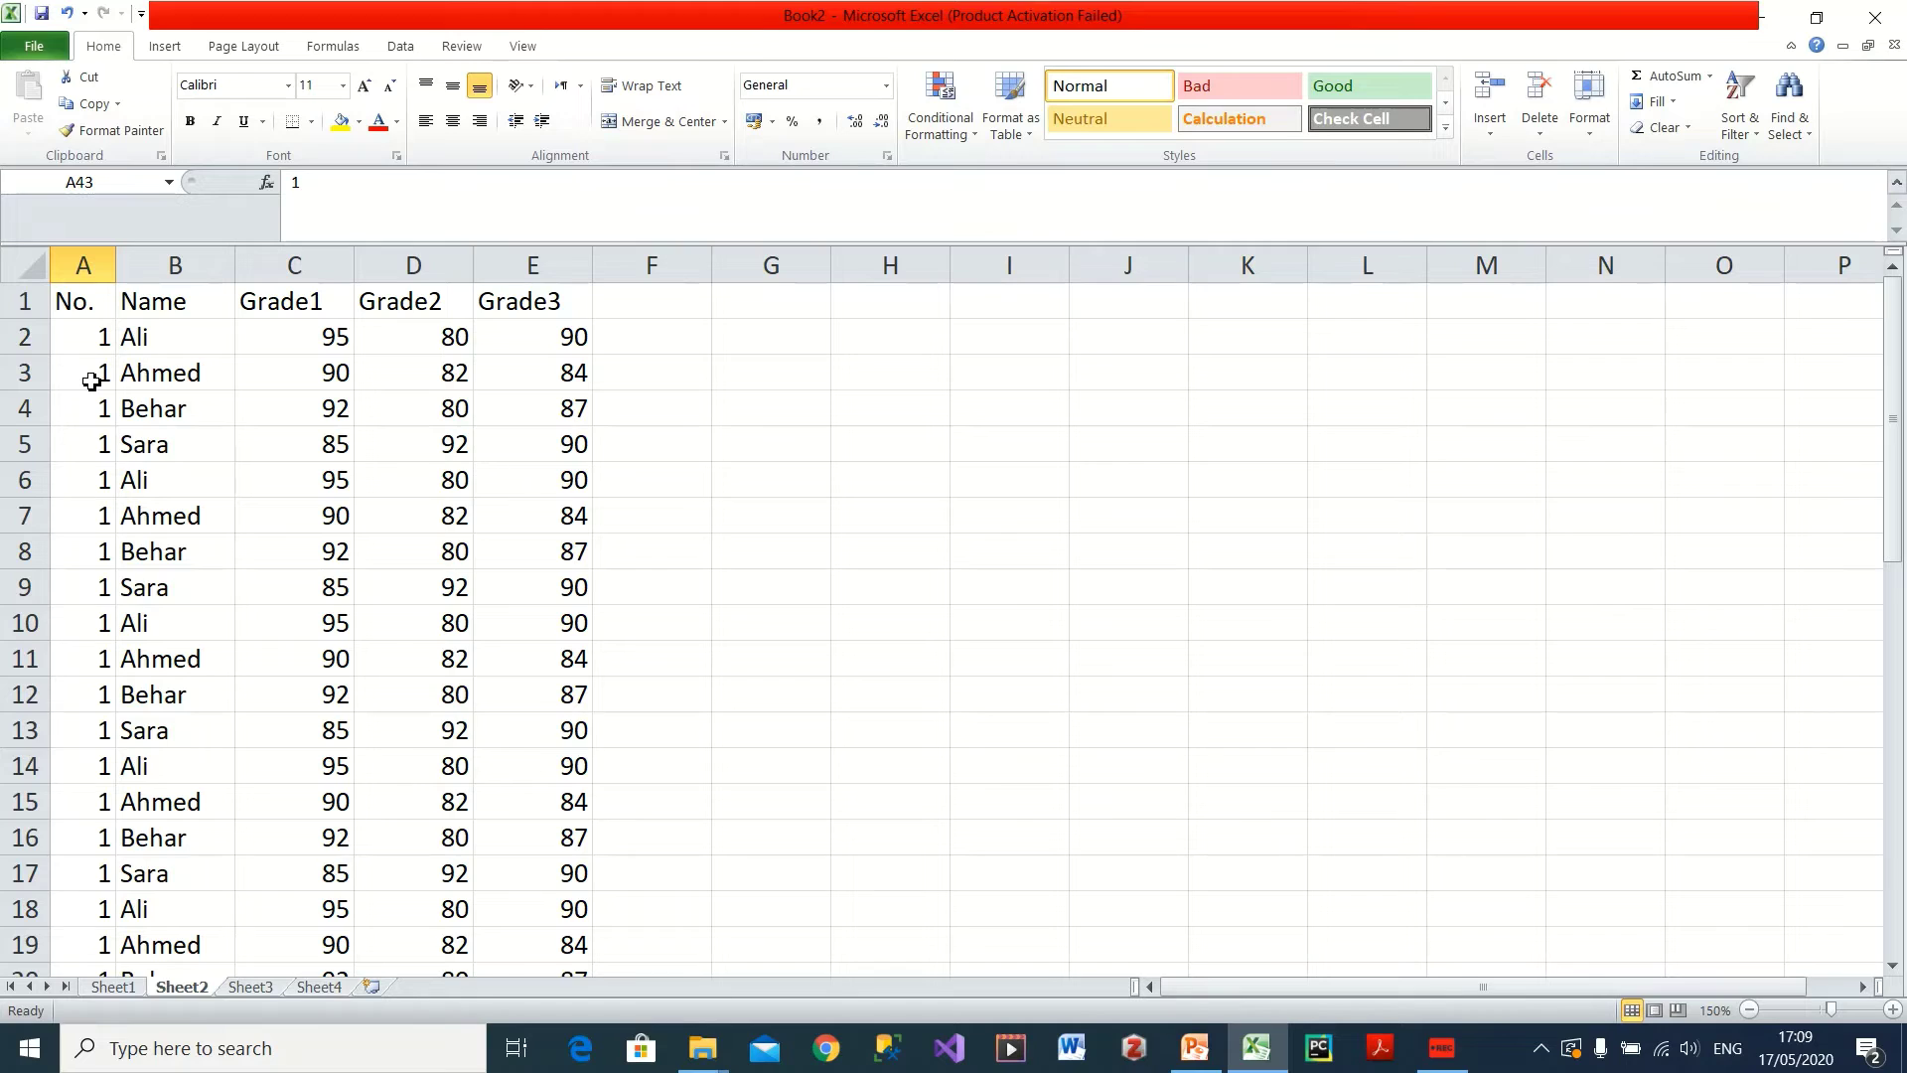
- Enter 2 in A3, extend the series from A2:A3 down to A45, and widen column A
click(90, 343)
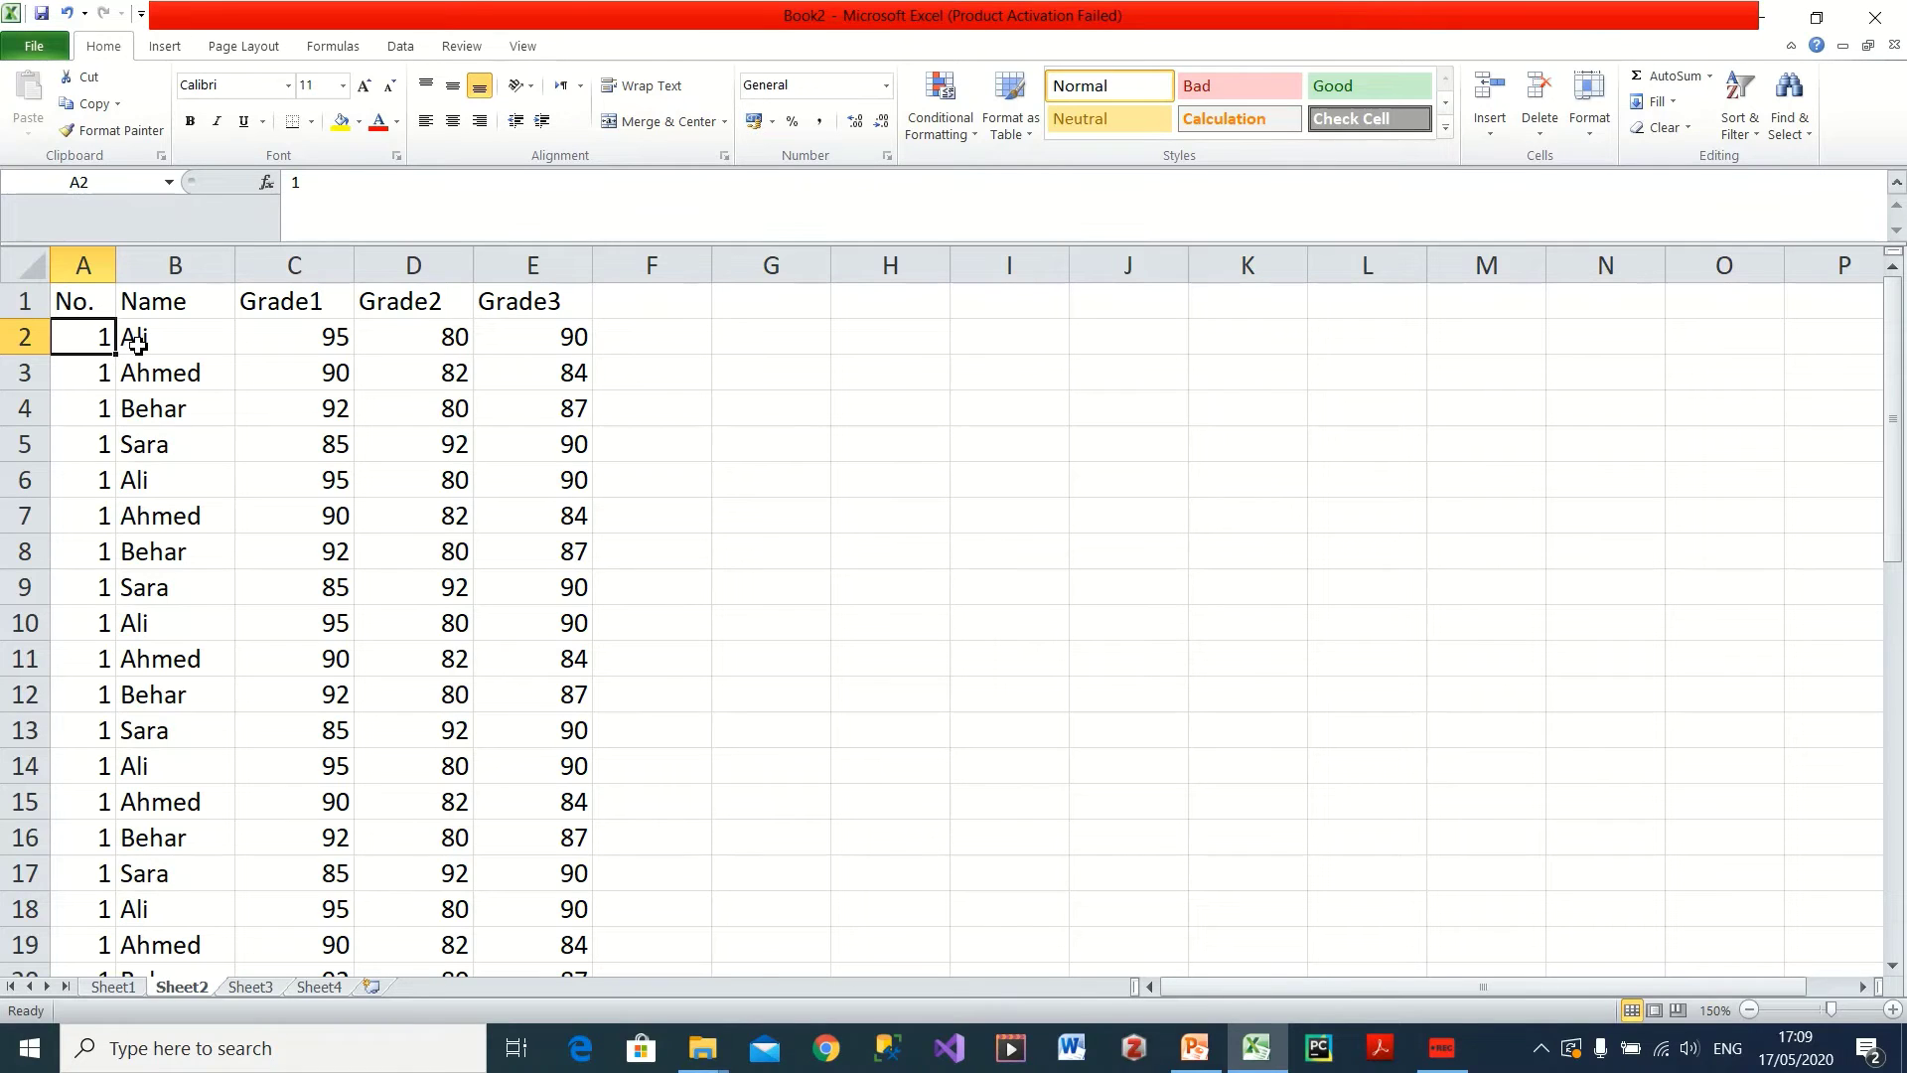
key(Down)
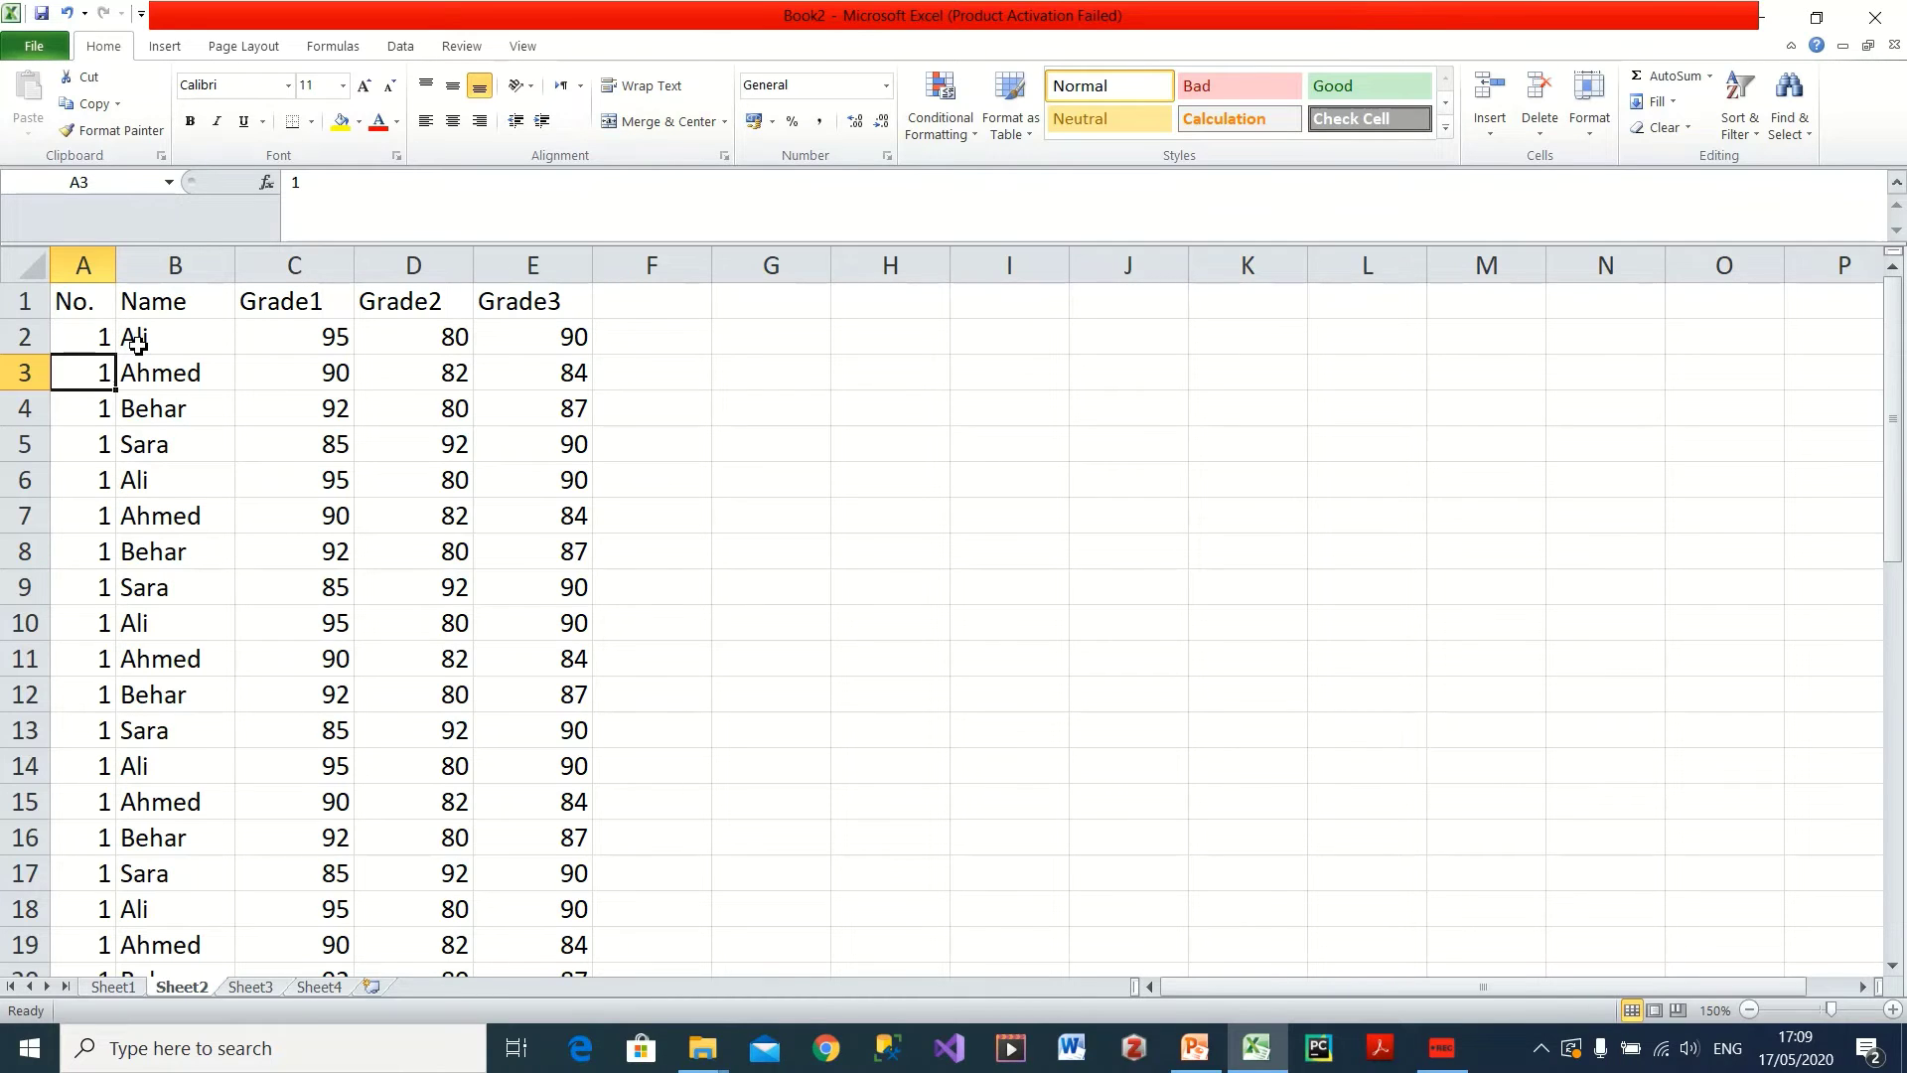
text(2)
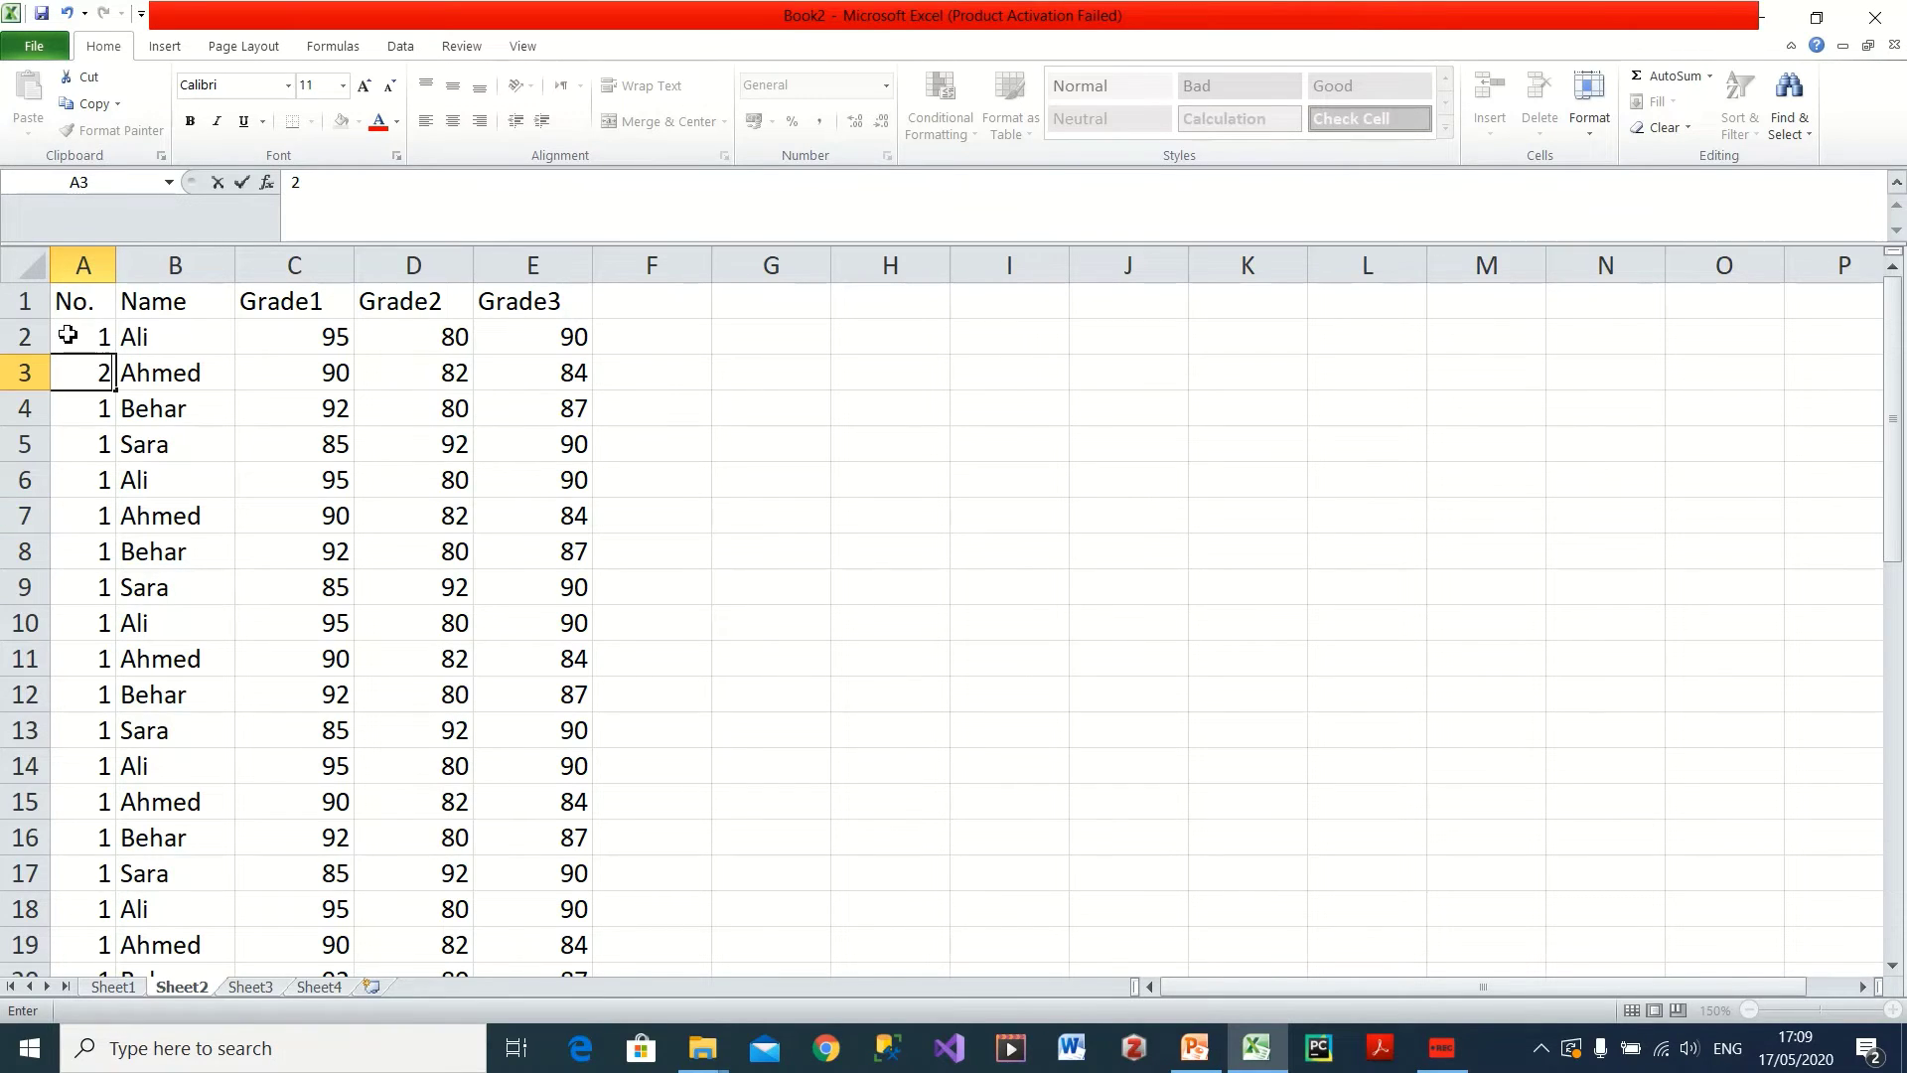
drag(100, 336, 105, 906)
scroll(67, 718, up, 9)
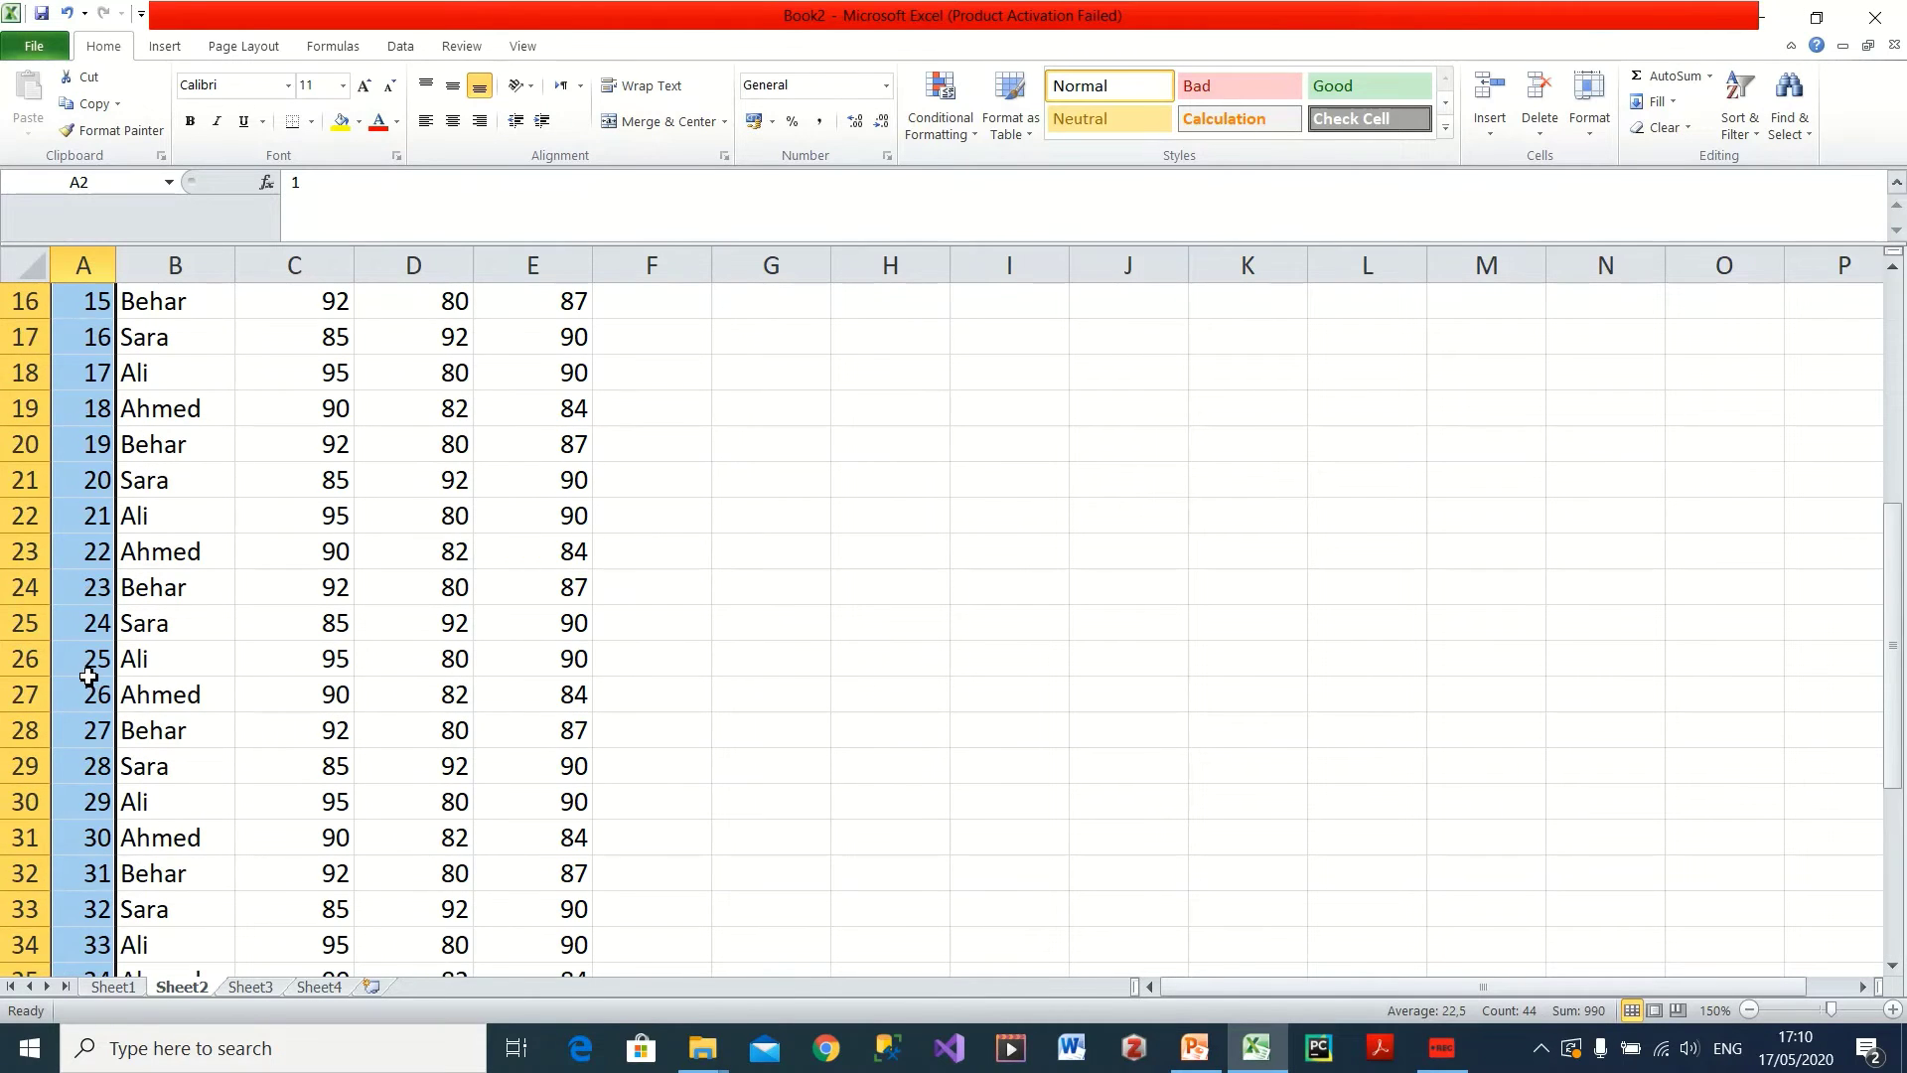
click(94, 370)
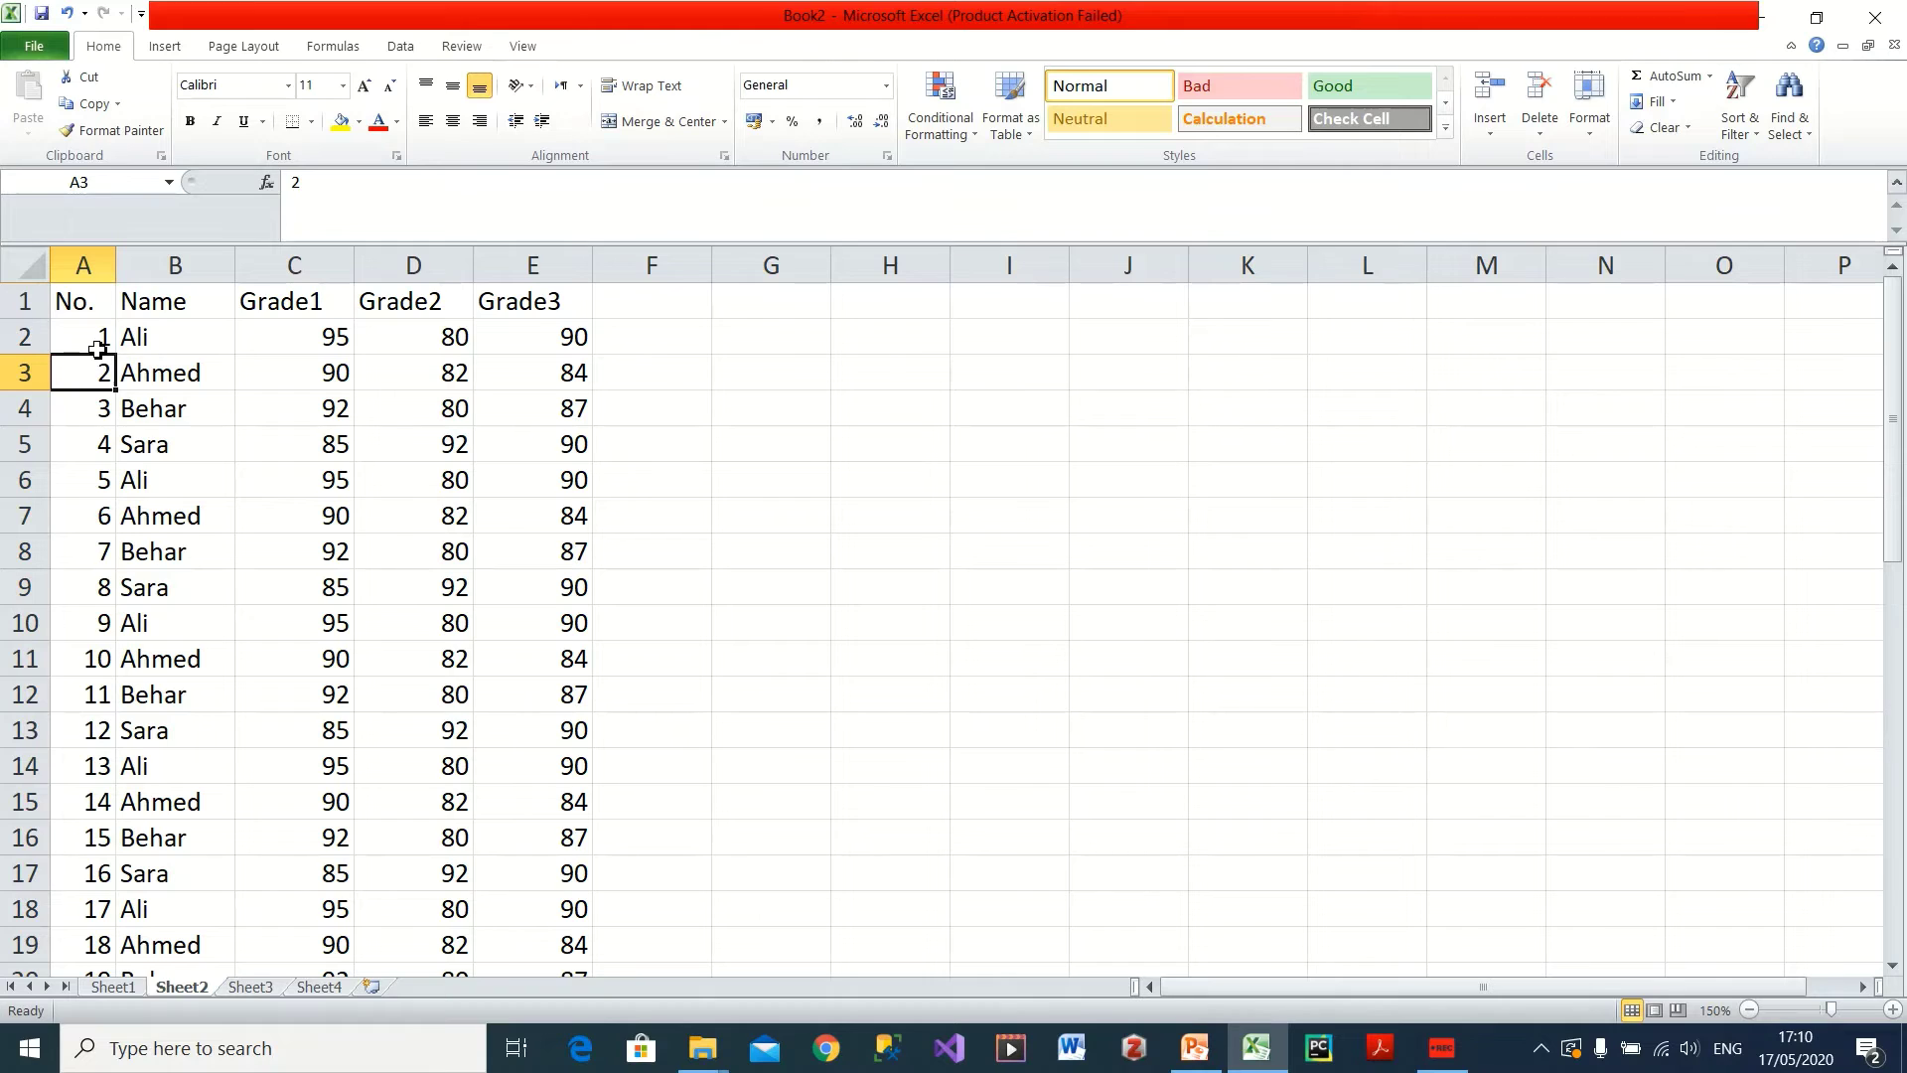
drag(117, 270, 172, 280)
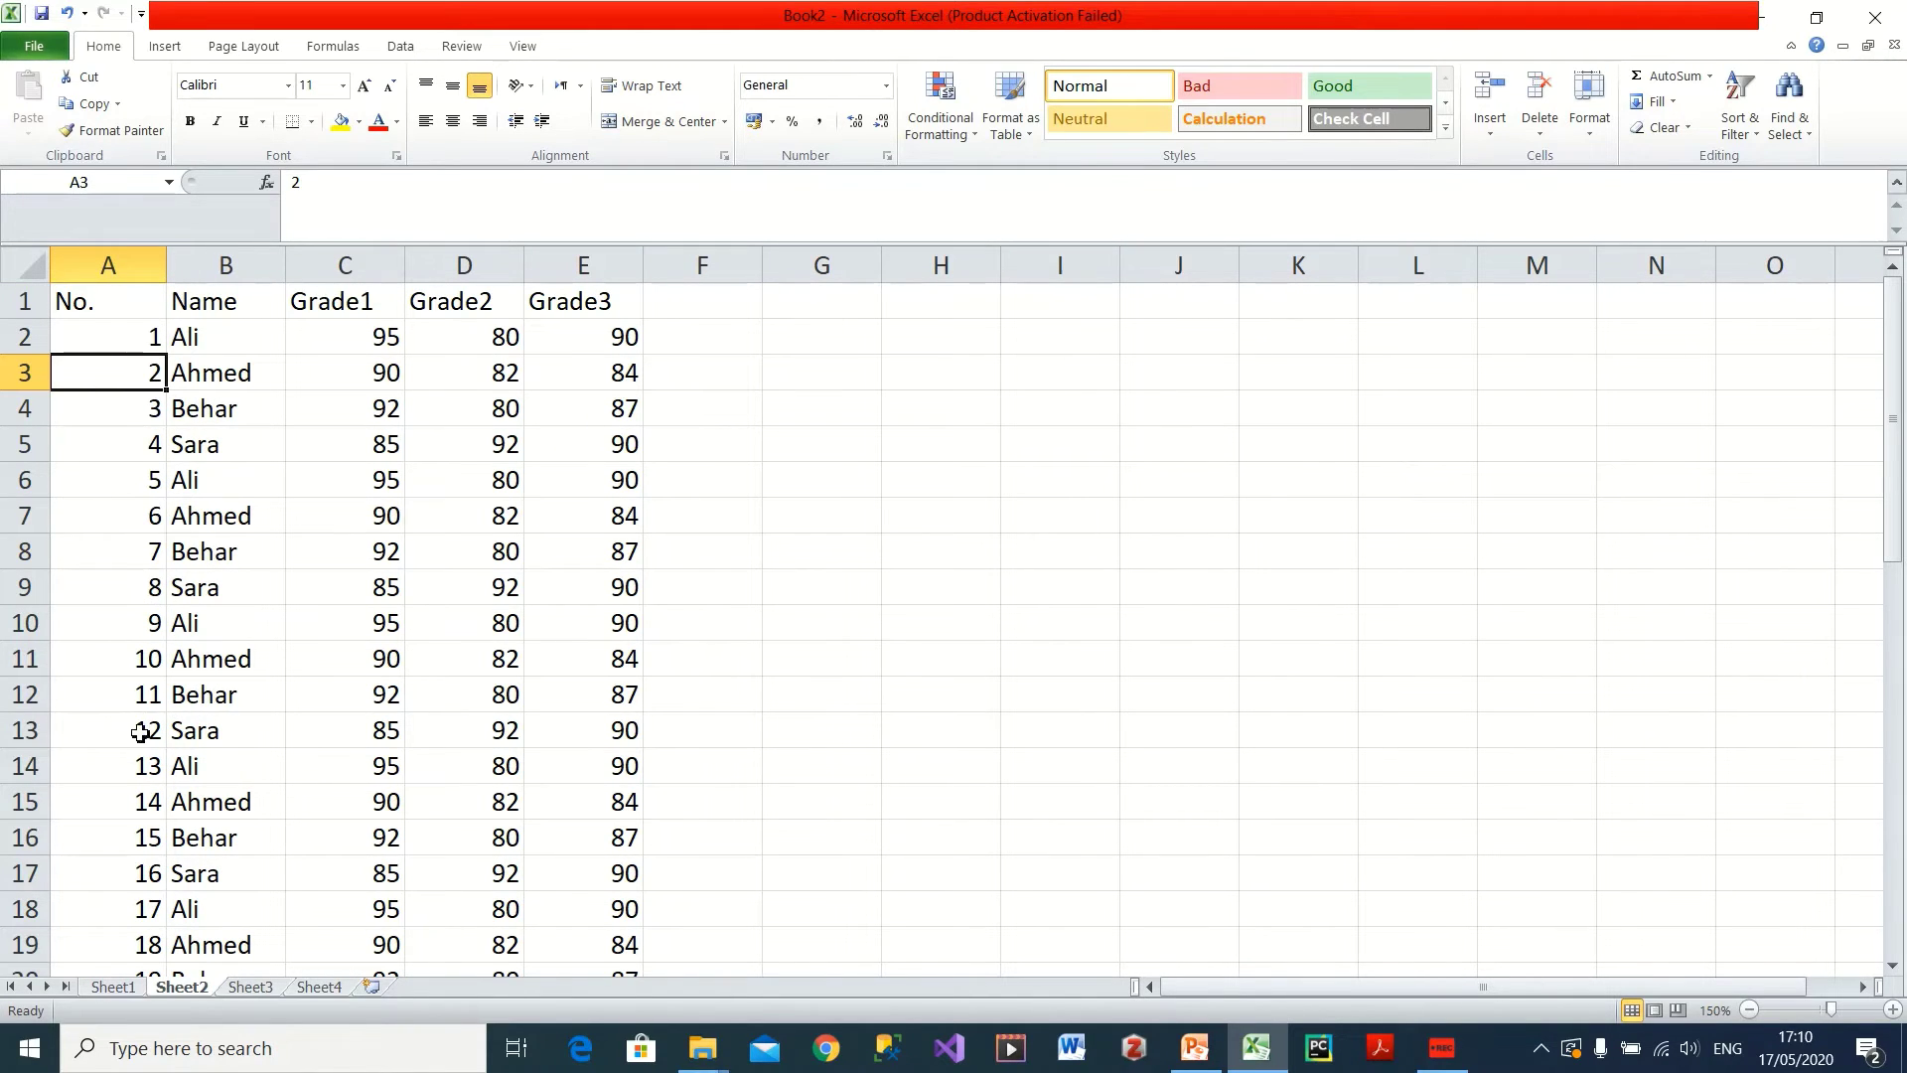
- Try center alignment and right alignment on the entire Name column
click(253, 265)
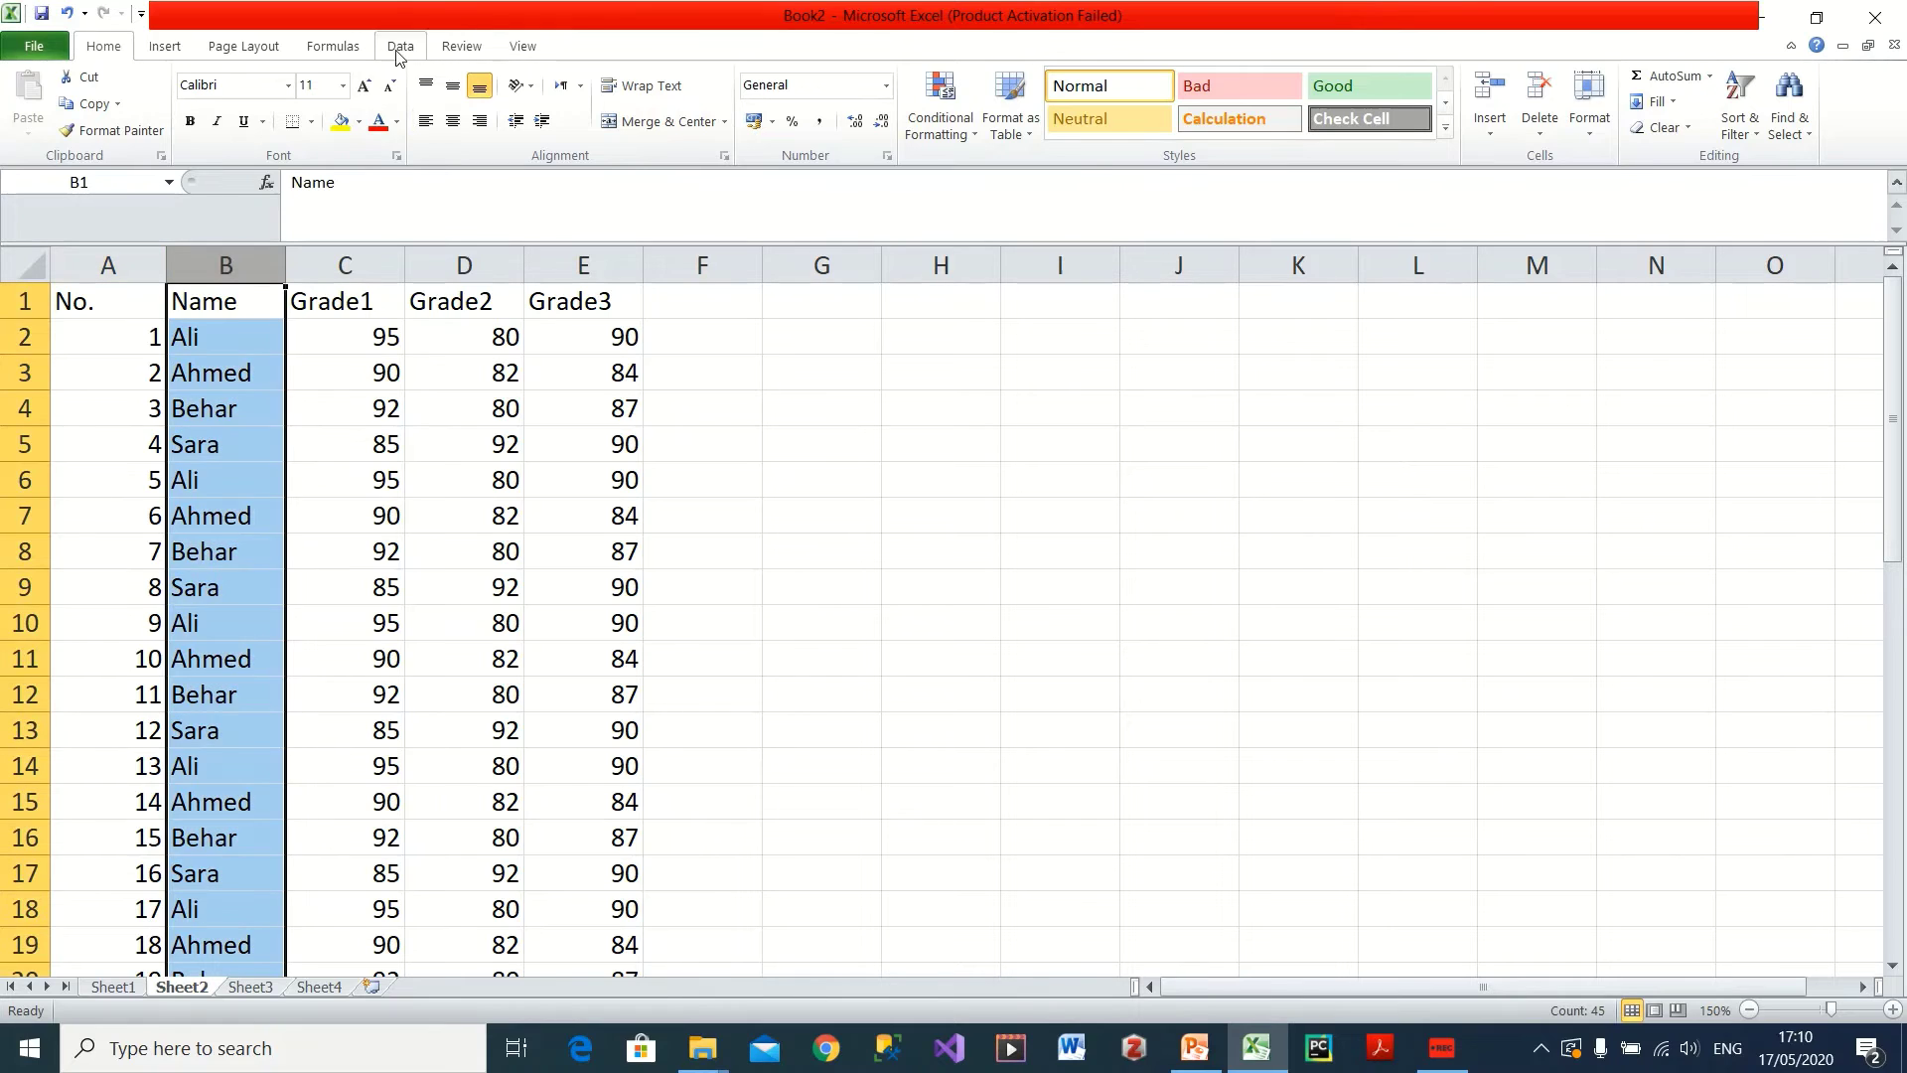
click(452, 121)
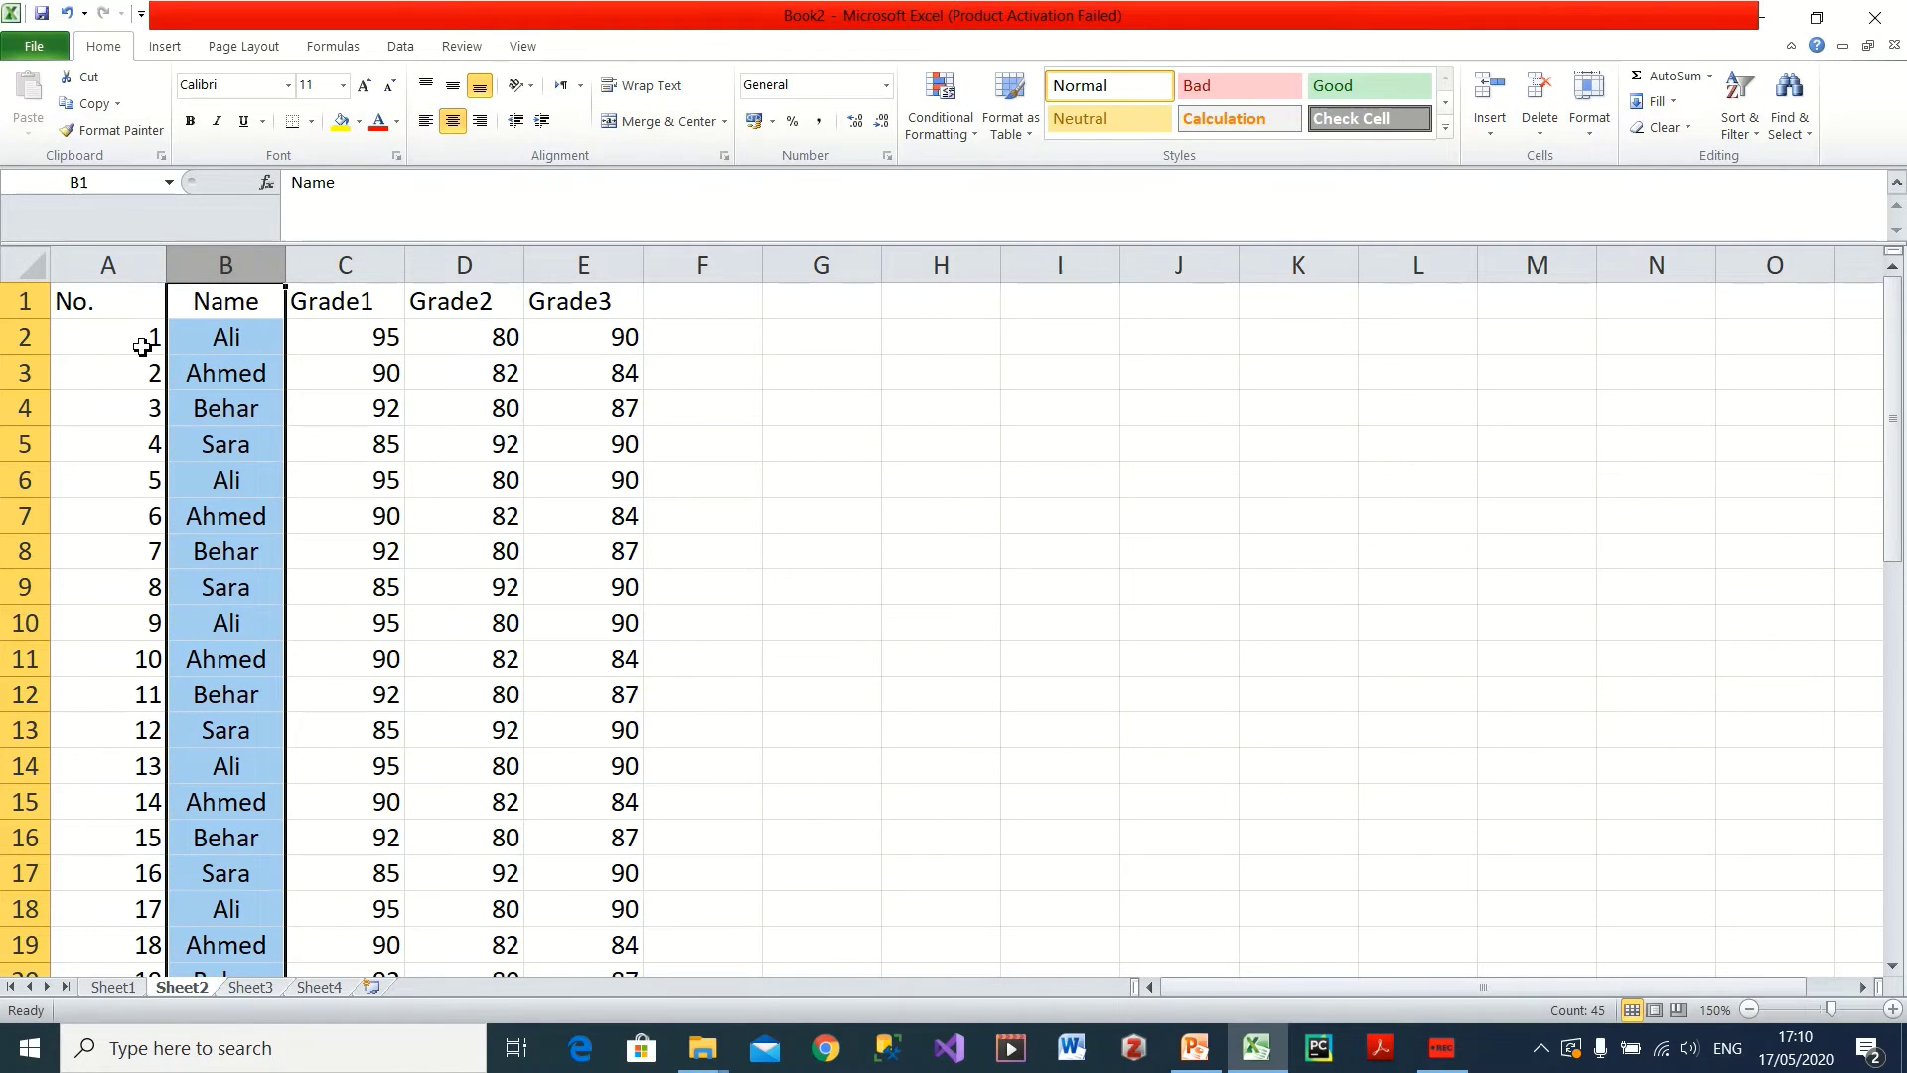
click(480, 120)
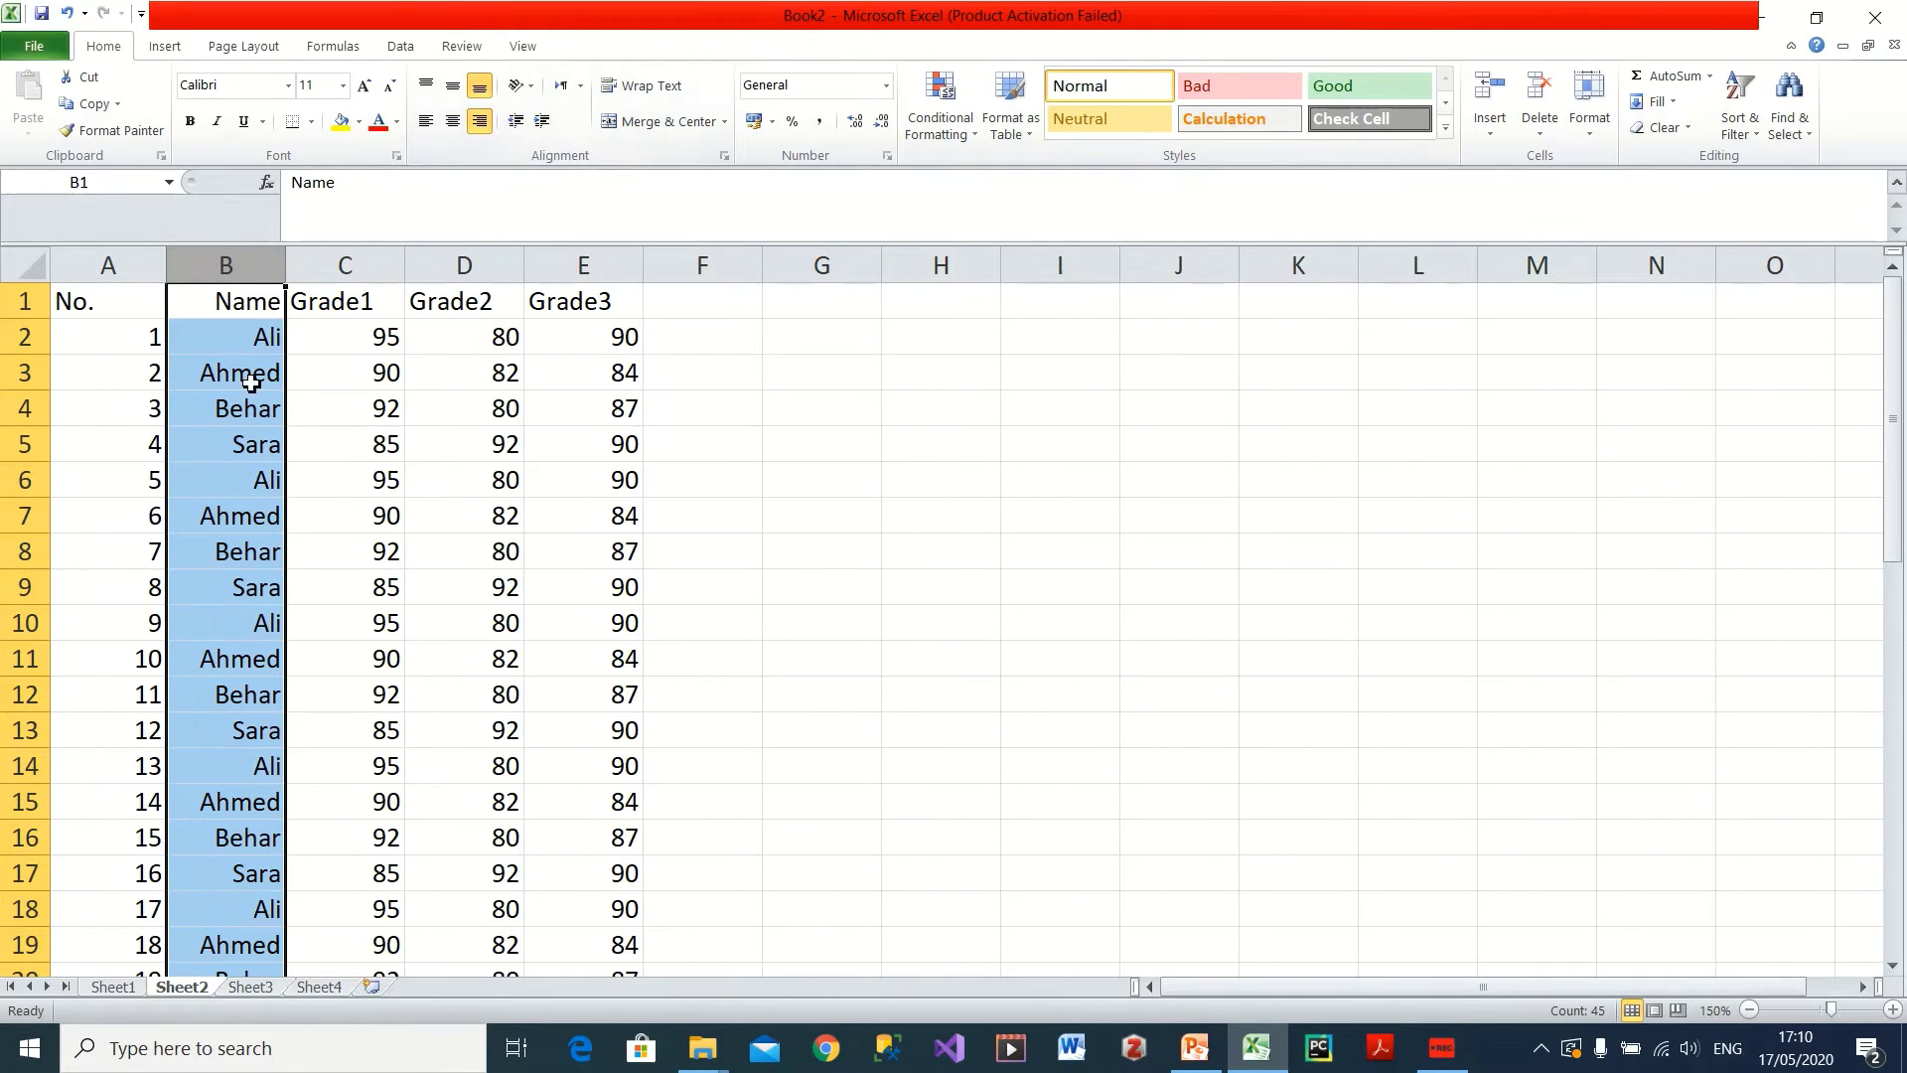
click(248, 376)
- Center the contents of the No. column and check the numbering down the list
click(139, 264)
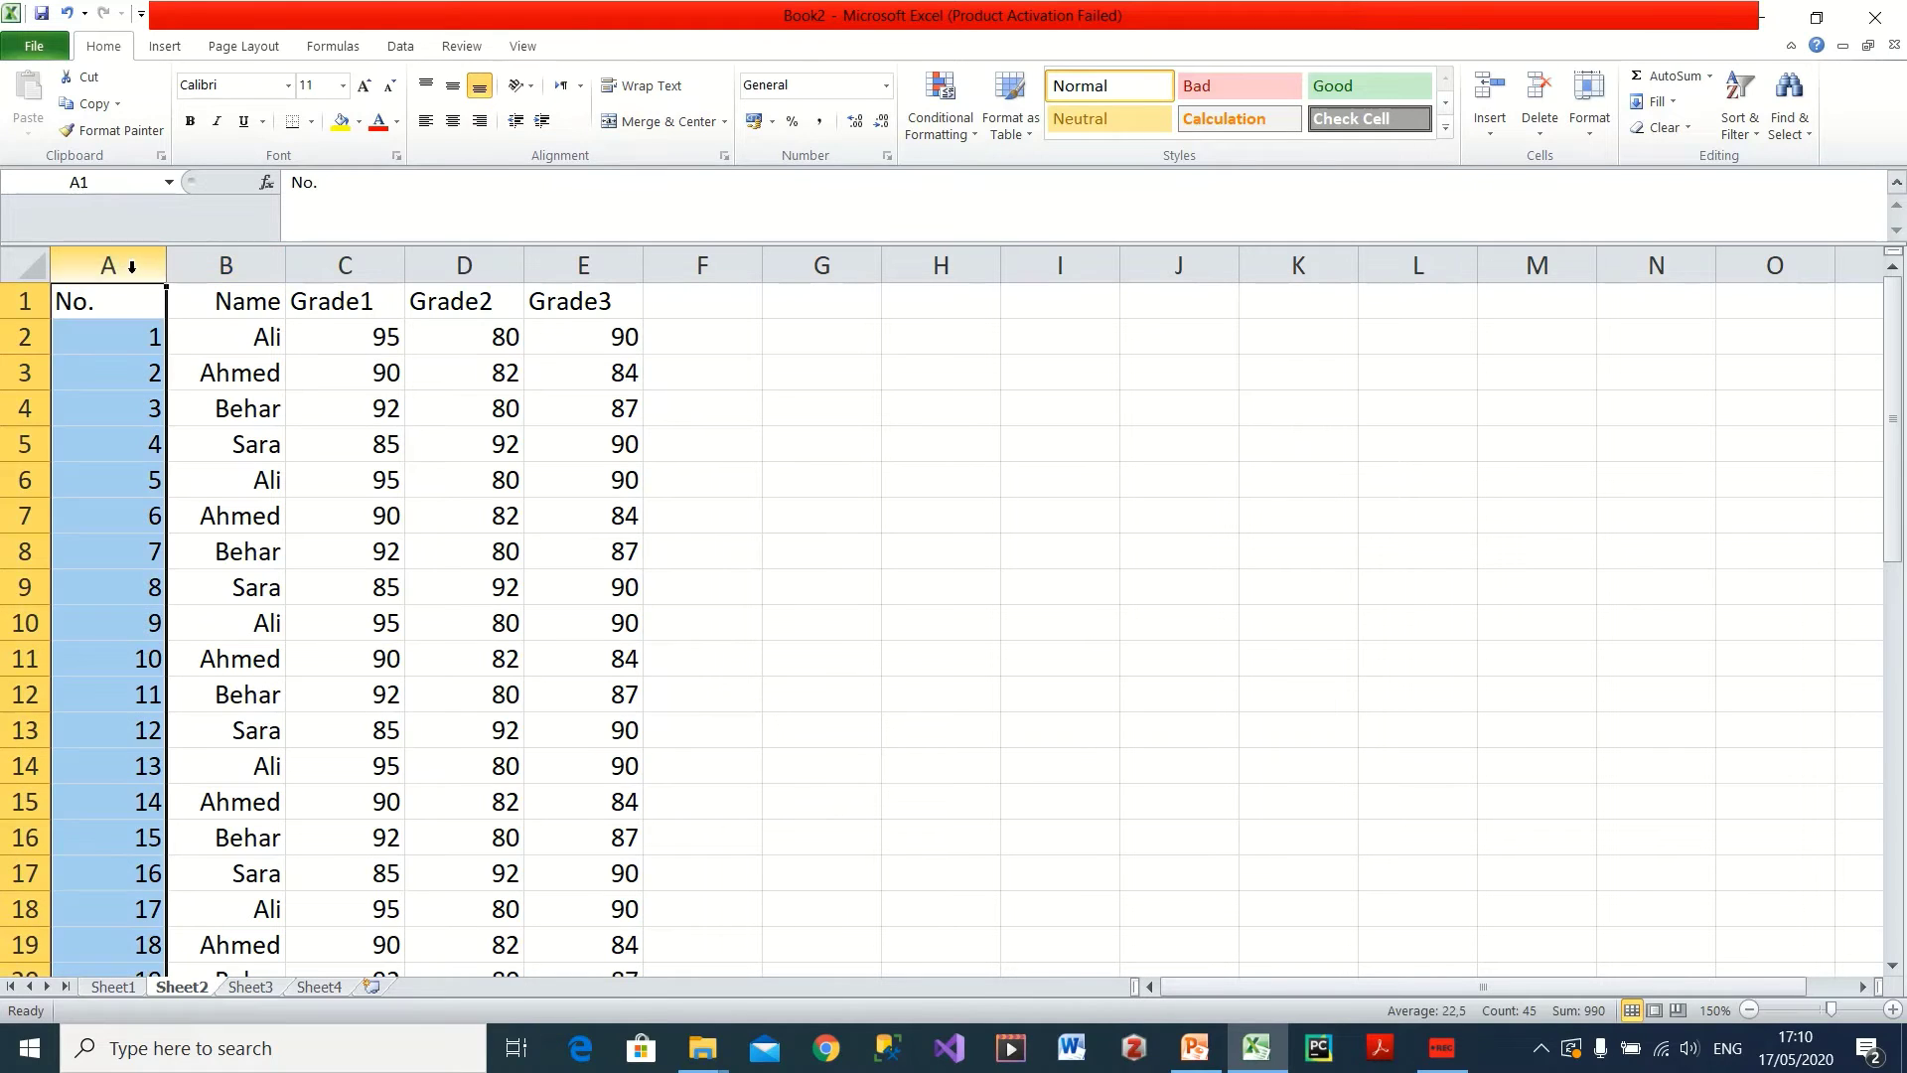
click(452, 121)
click(154, 416)
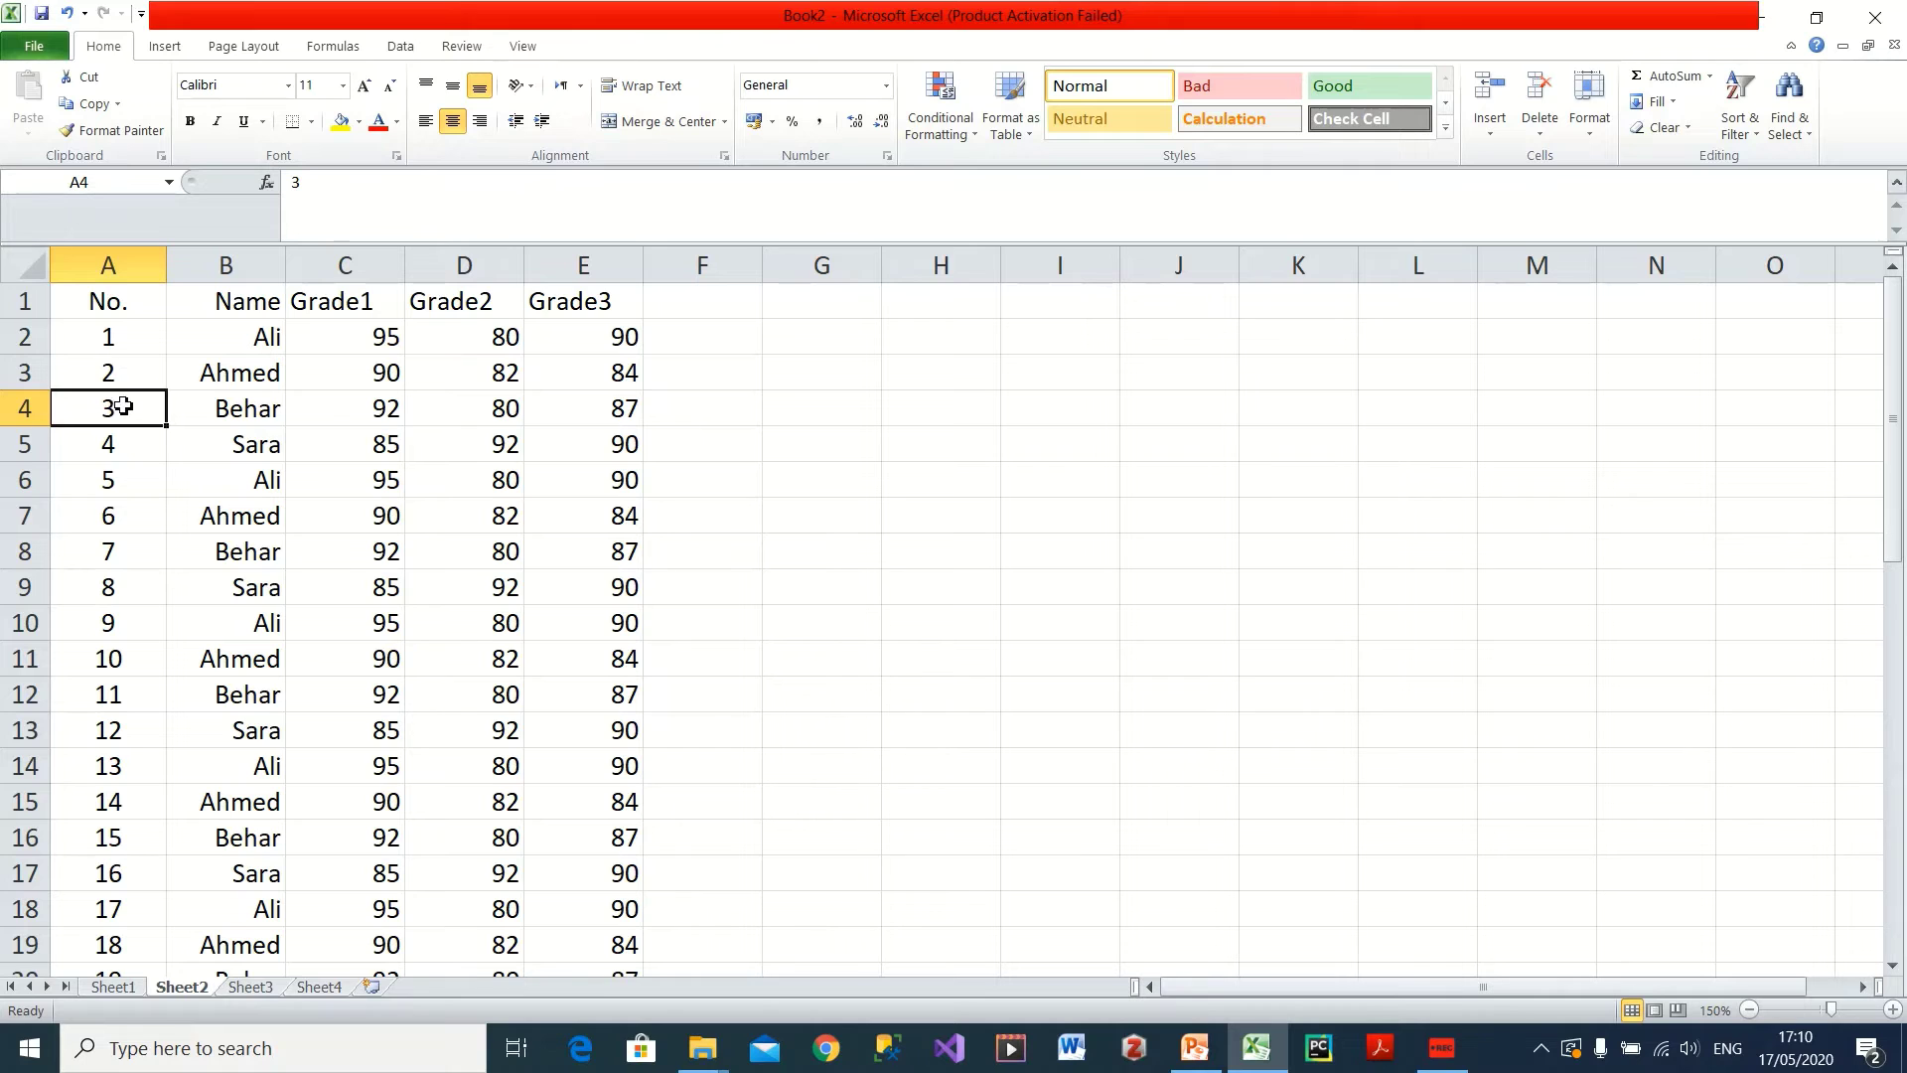
scroll(107, 766, down, 12)
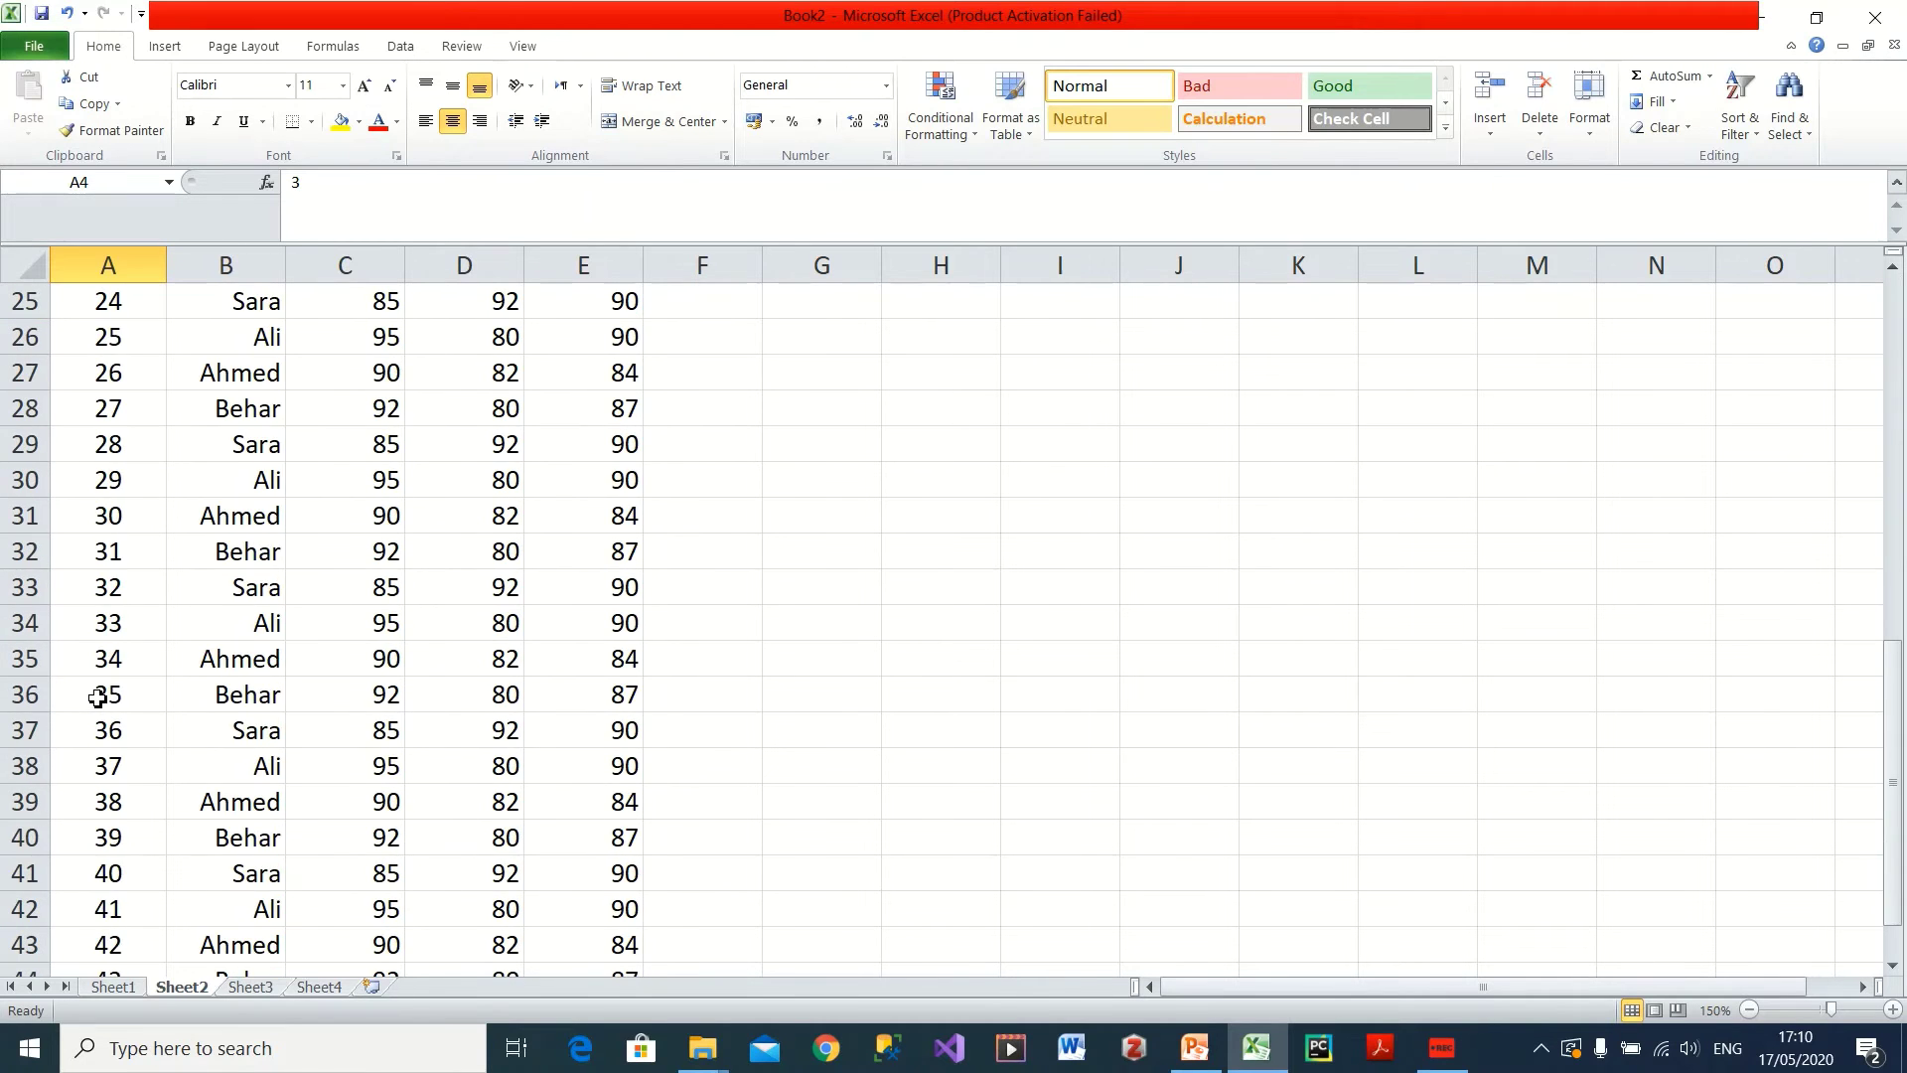
scroll(149, 576, up, 12)
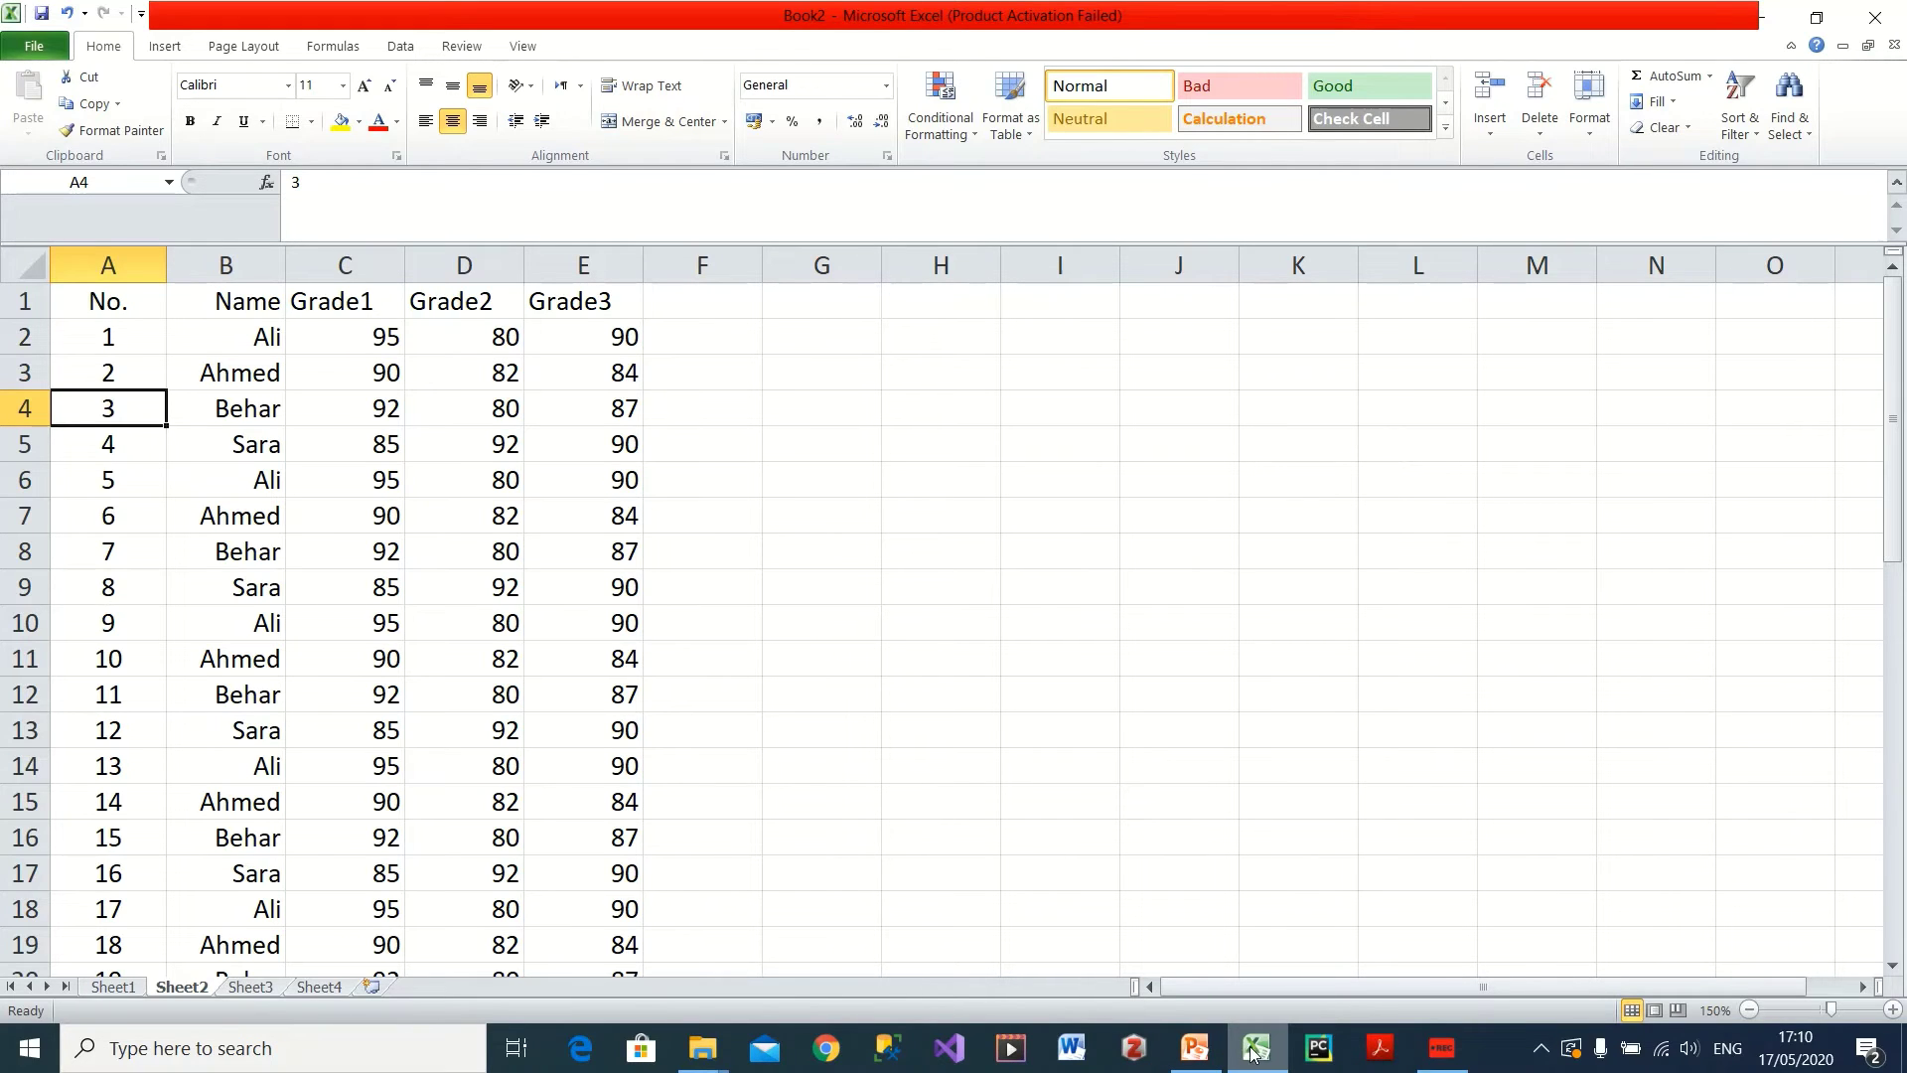
- Switch to PowerPoint to consult the slide on freezing row and column titles, and return to the grade list in Excel
click(1197, 1049)
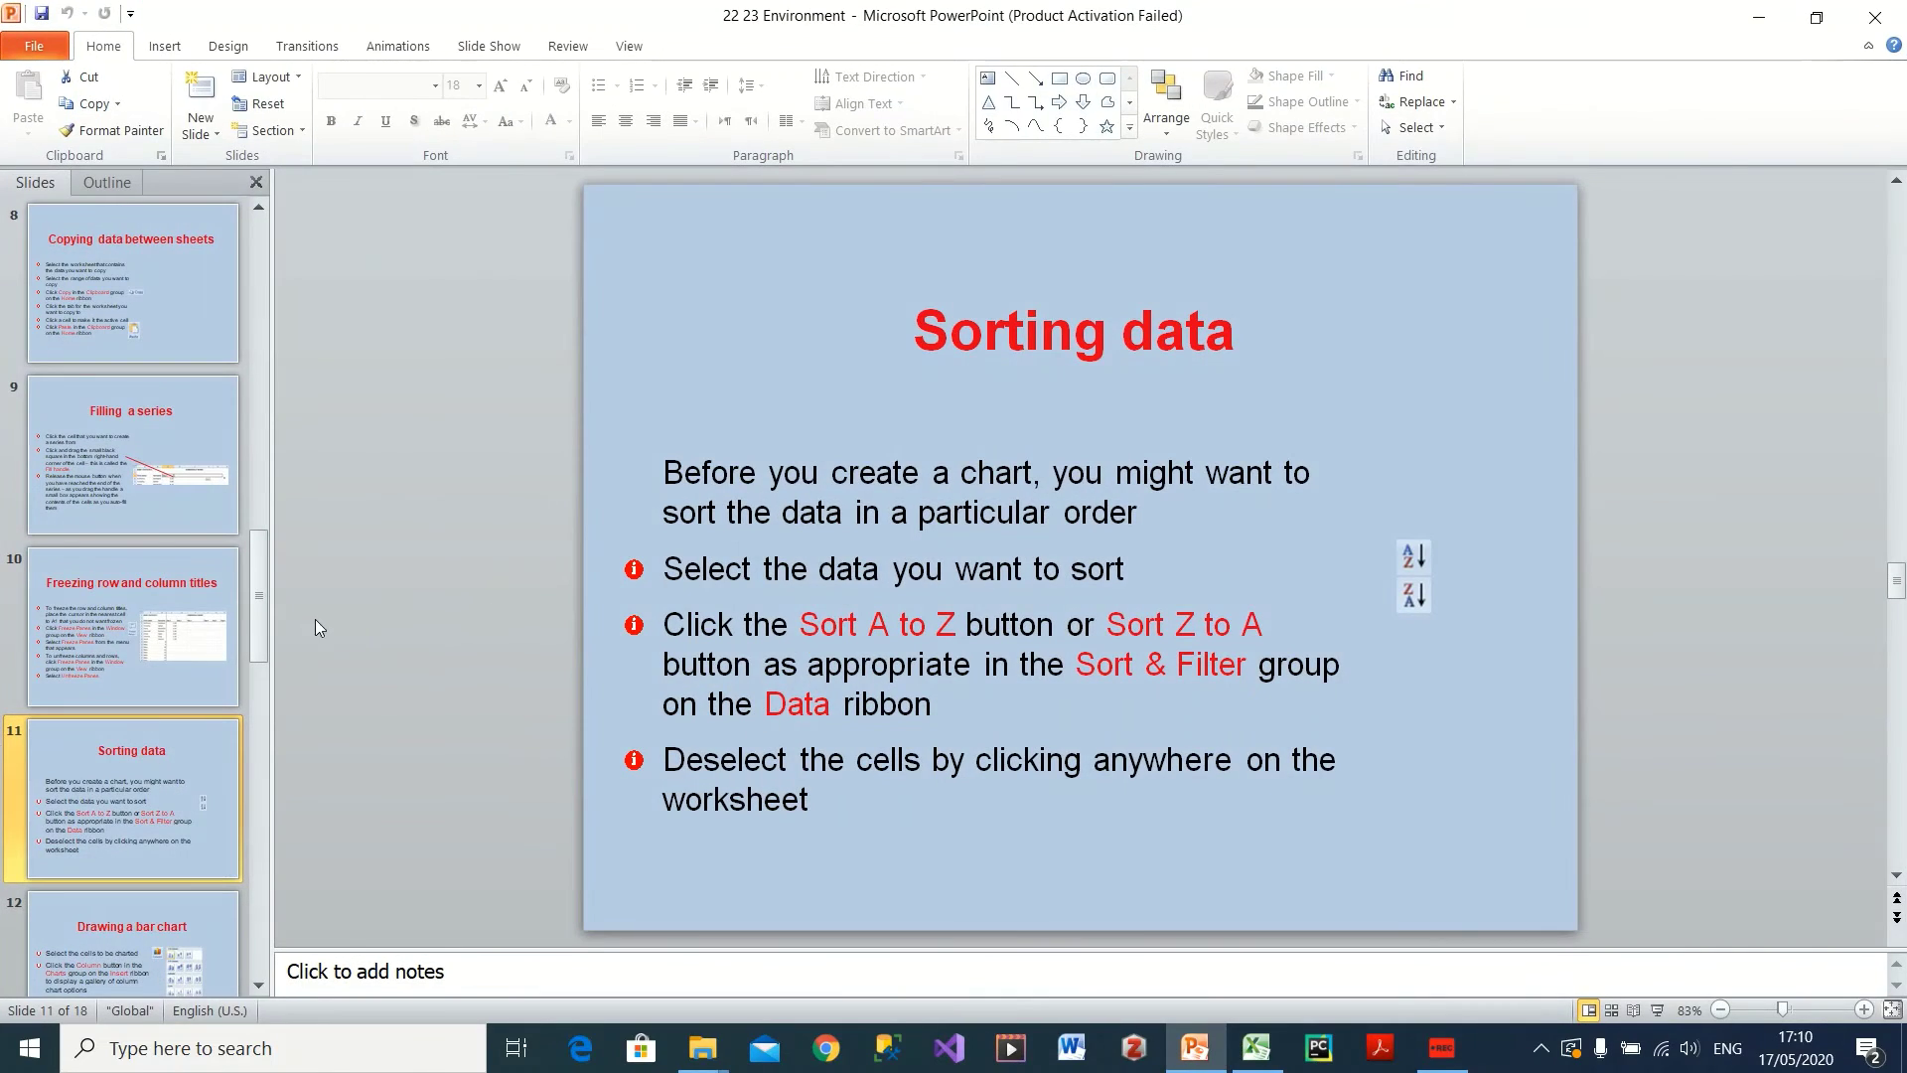
click(162, 618)
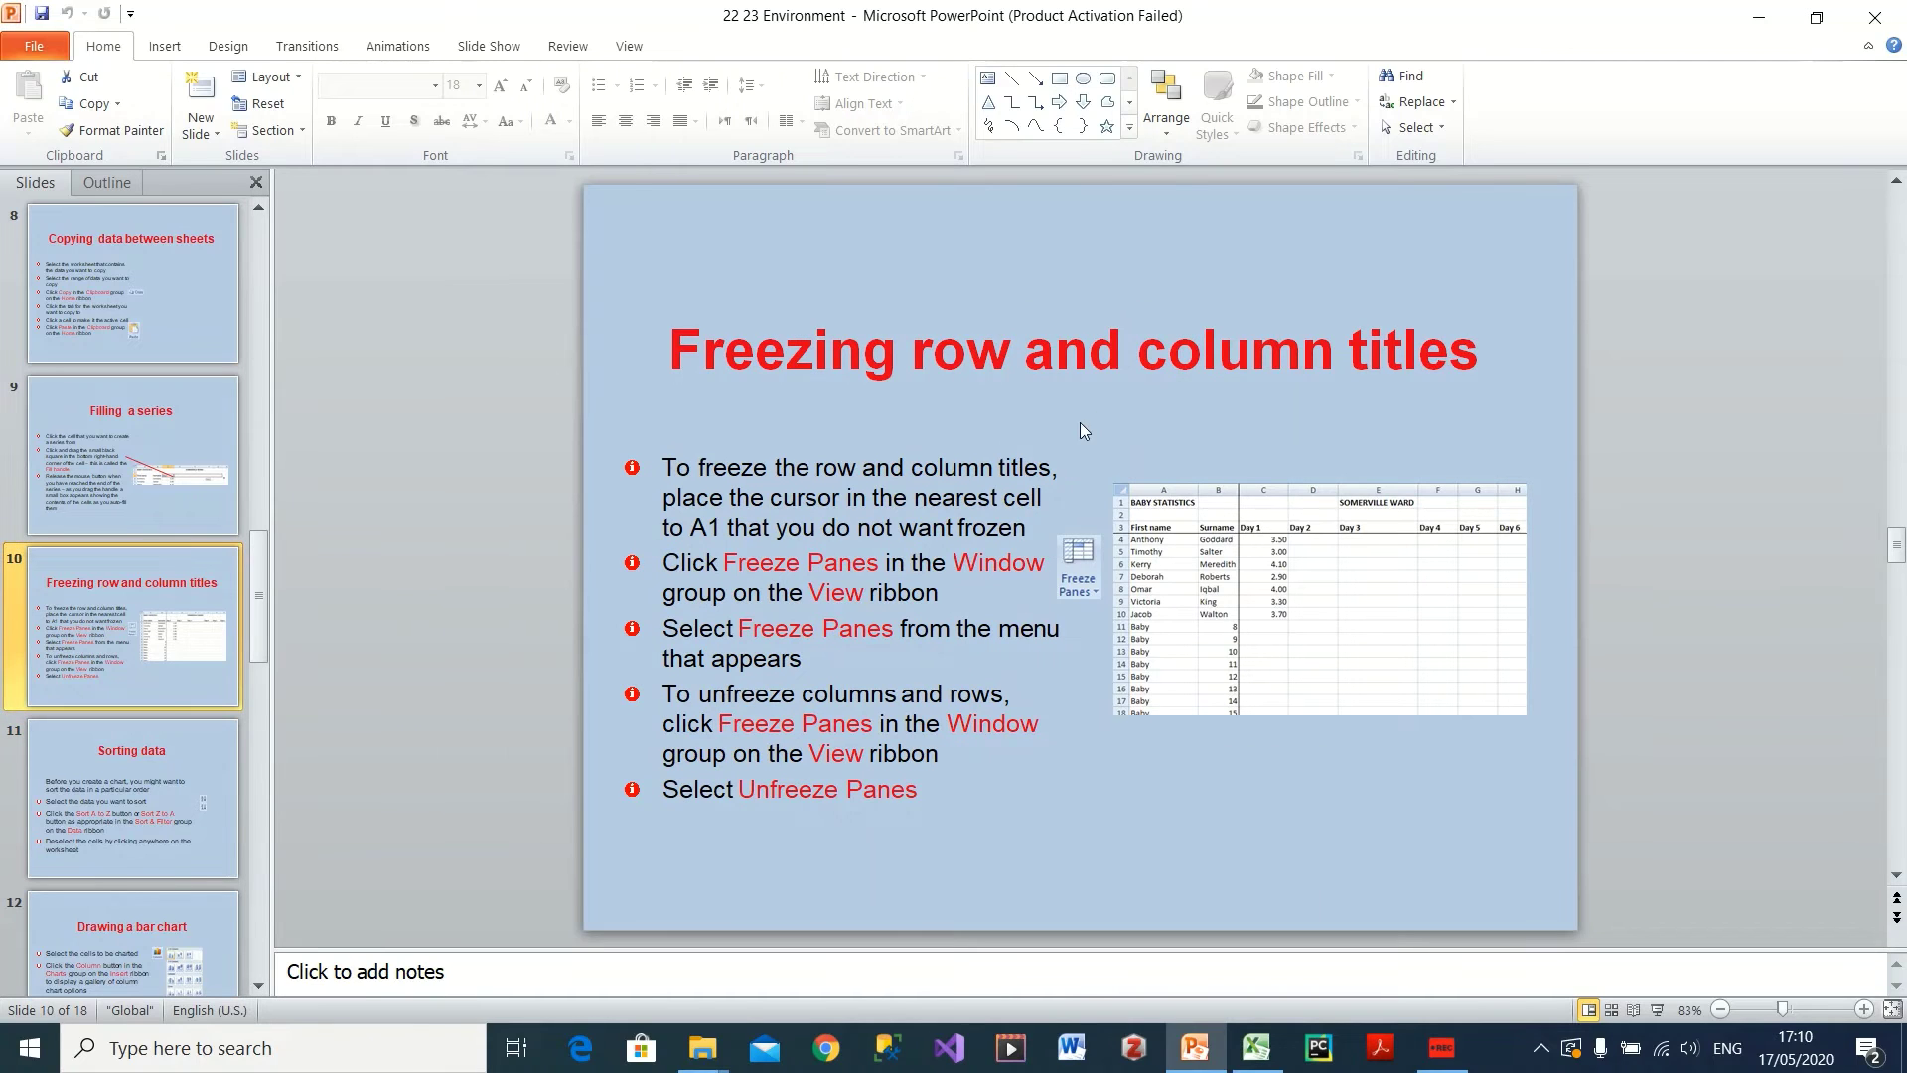
click(1257, 1049)
click(377, 301)
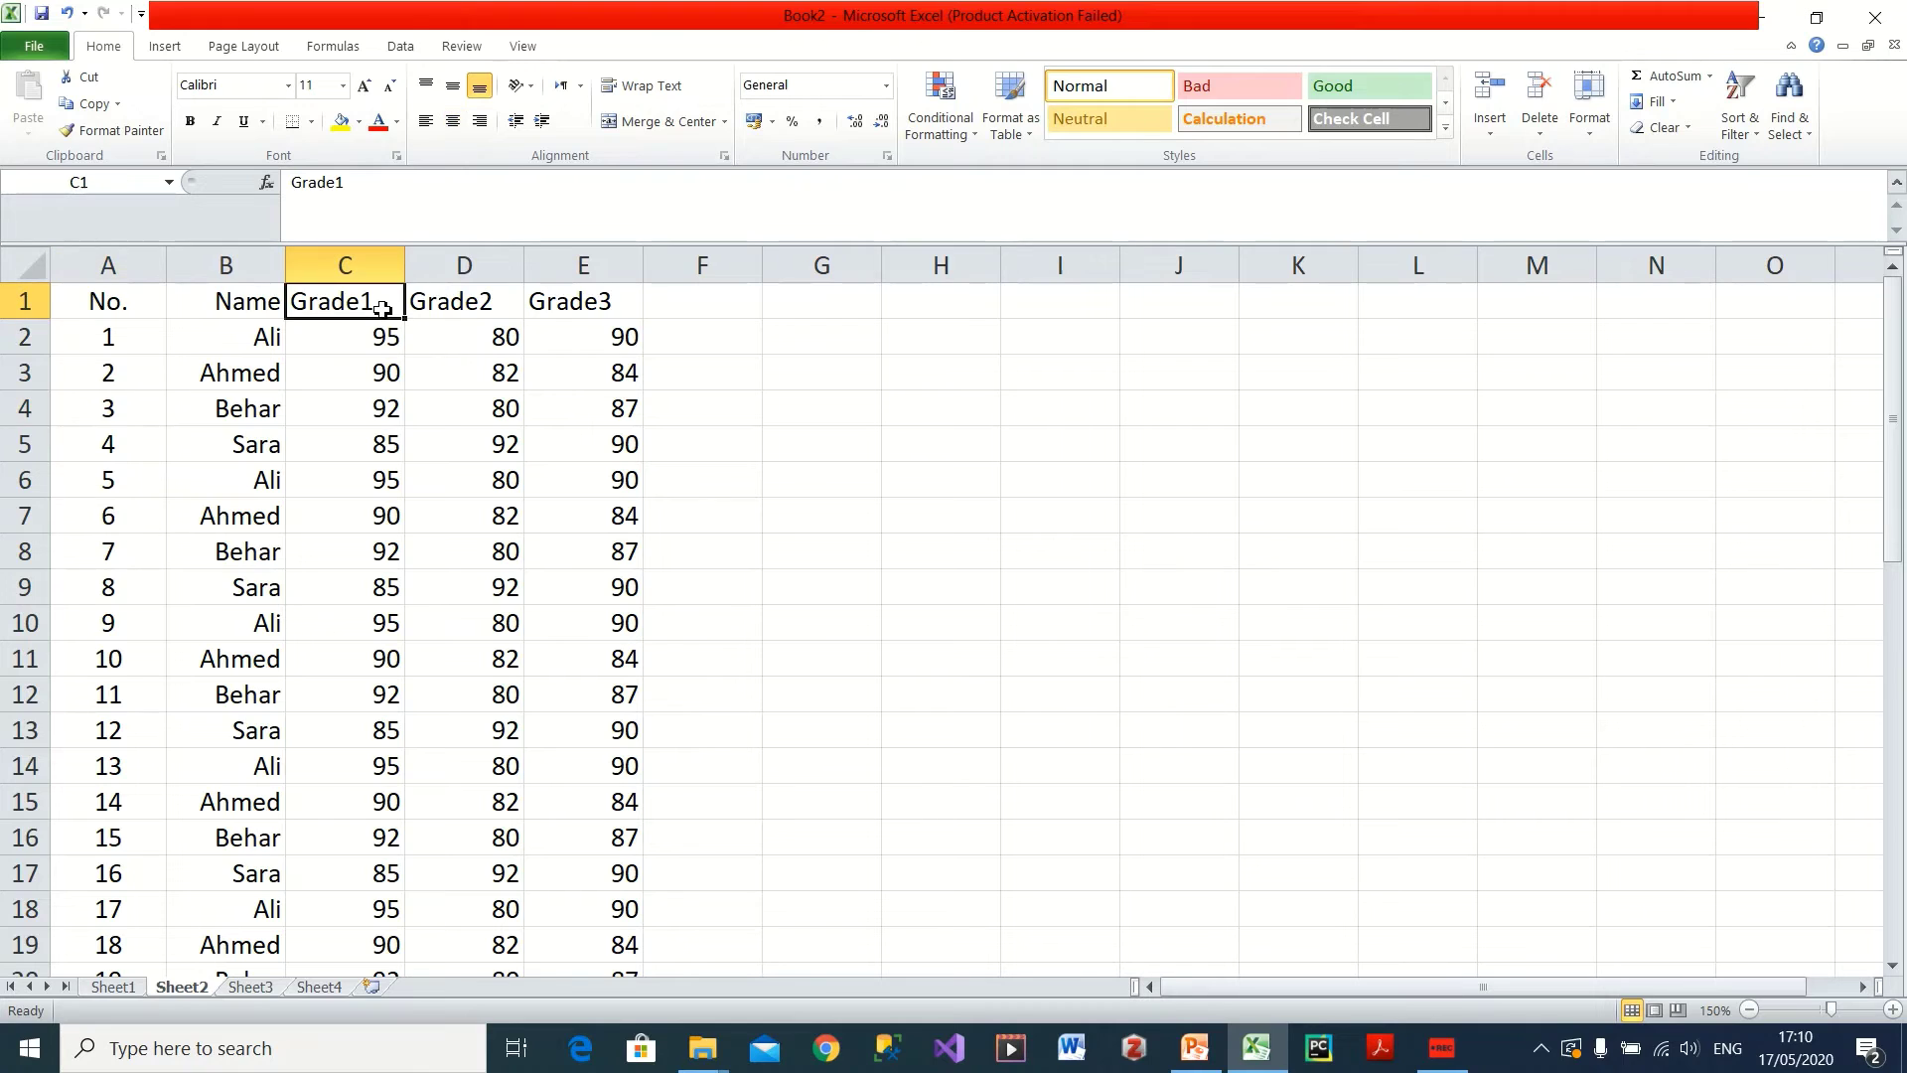
scroll(494, 392, down, 6)
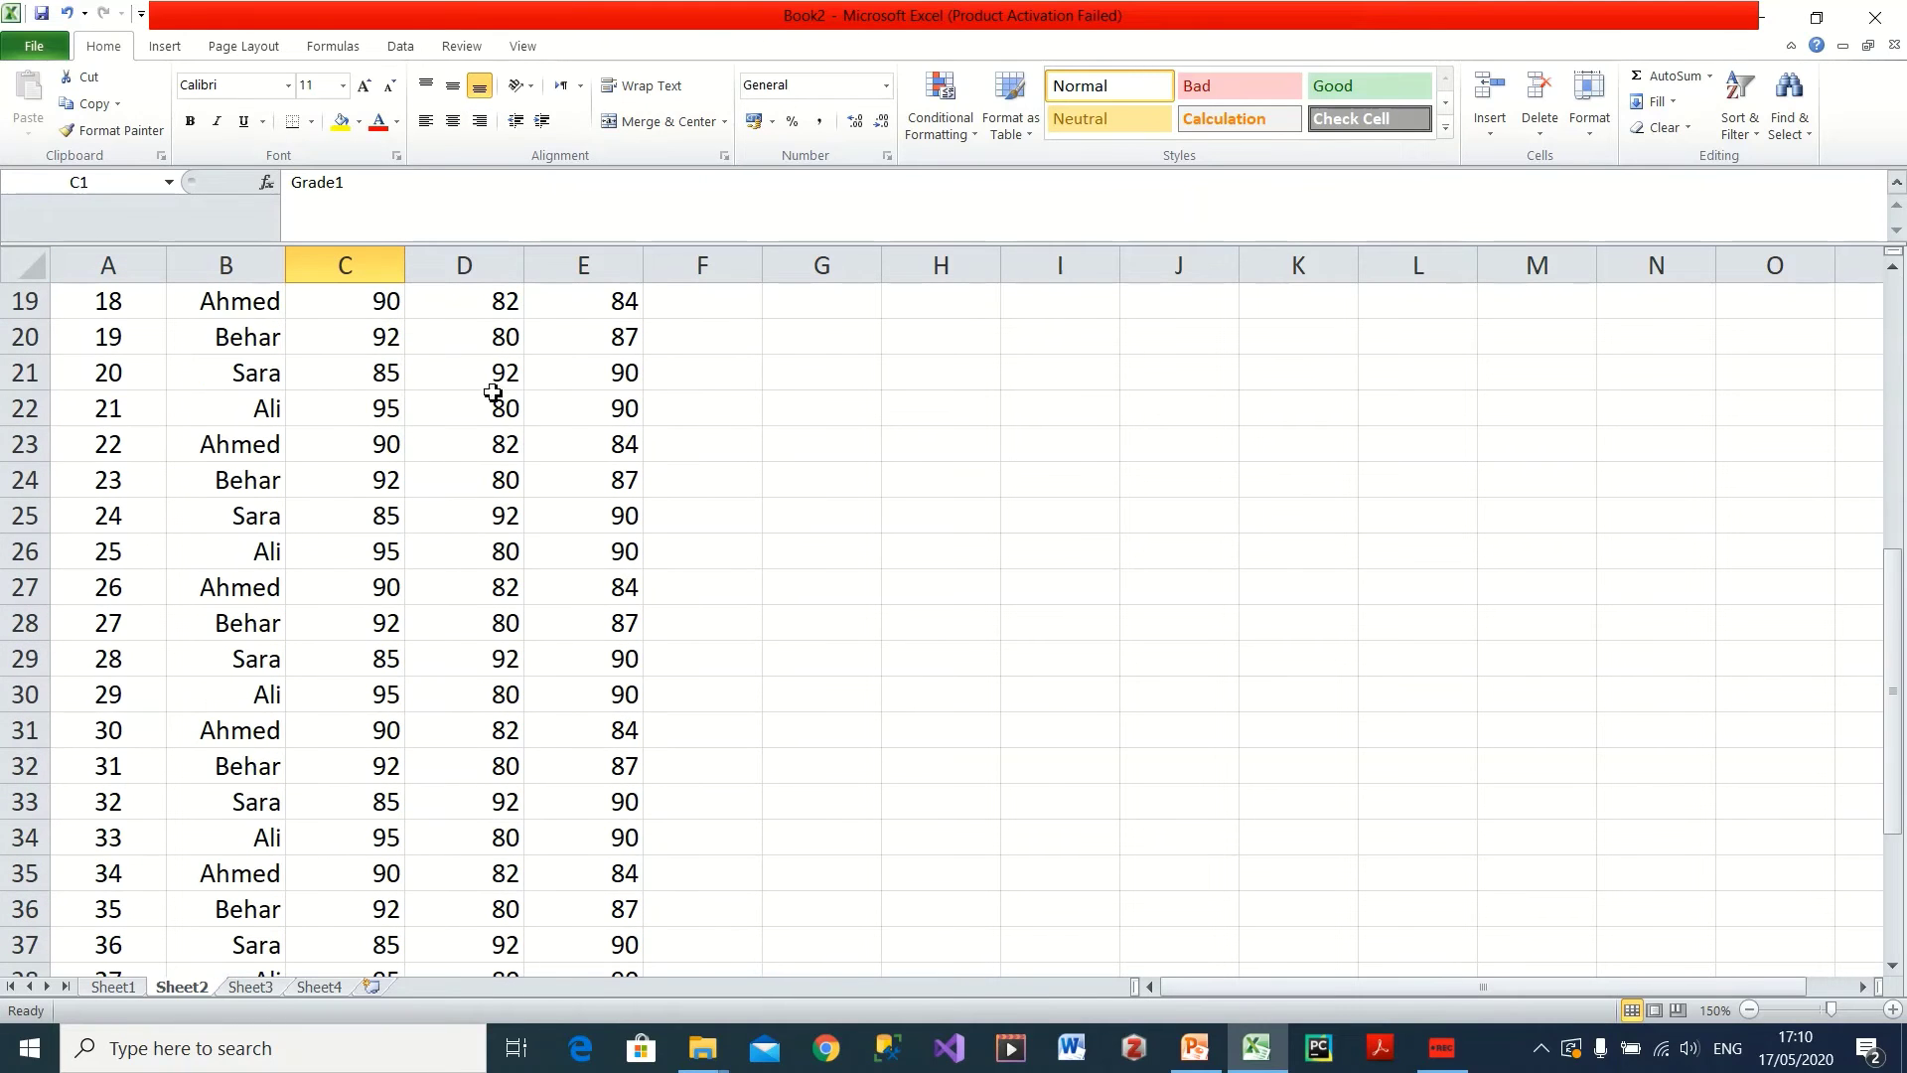
click(384, 452)
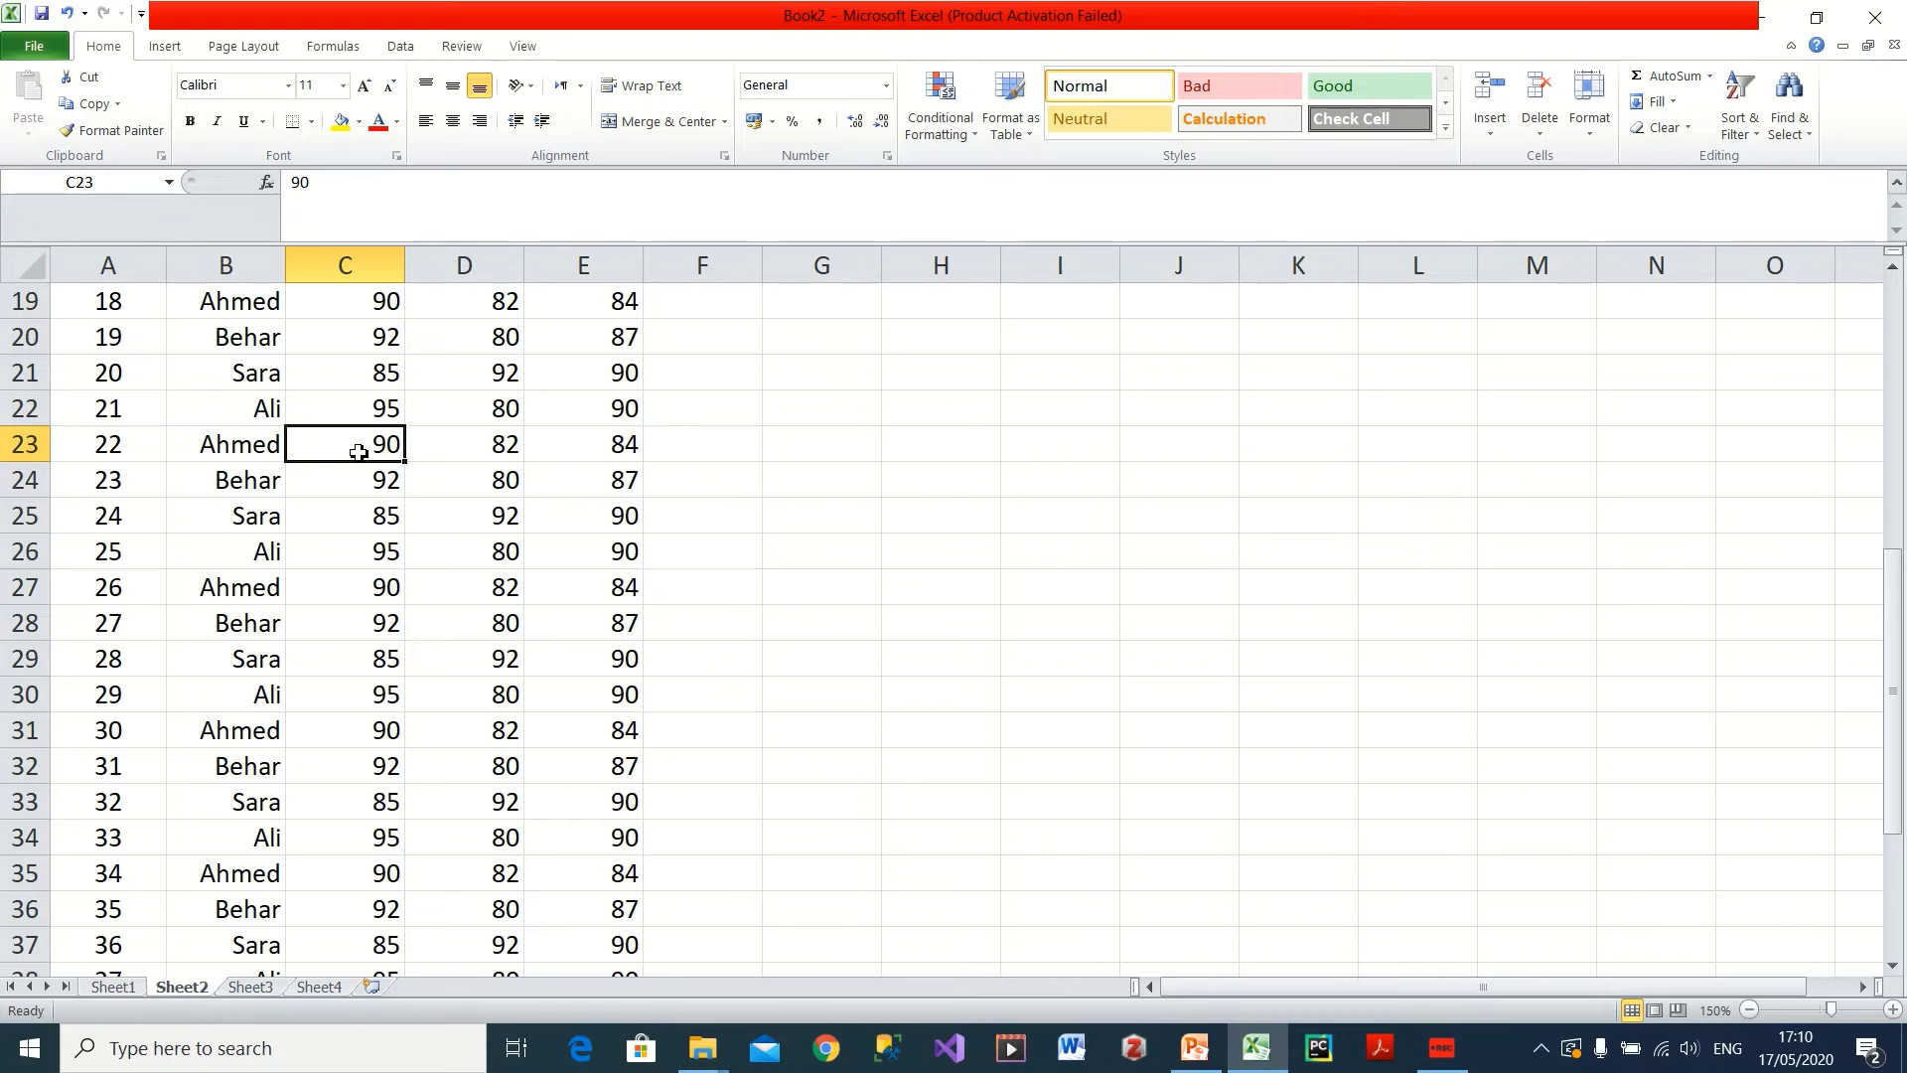
- Left-align the entire Name column in Sheet2
click(229, 263)
click(425, 120)
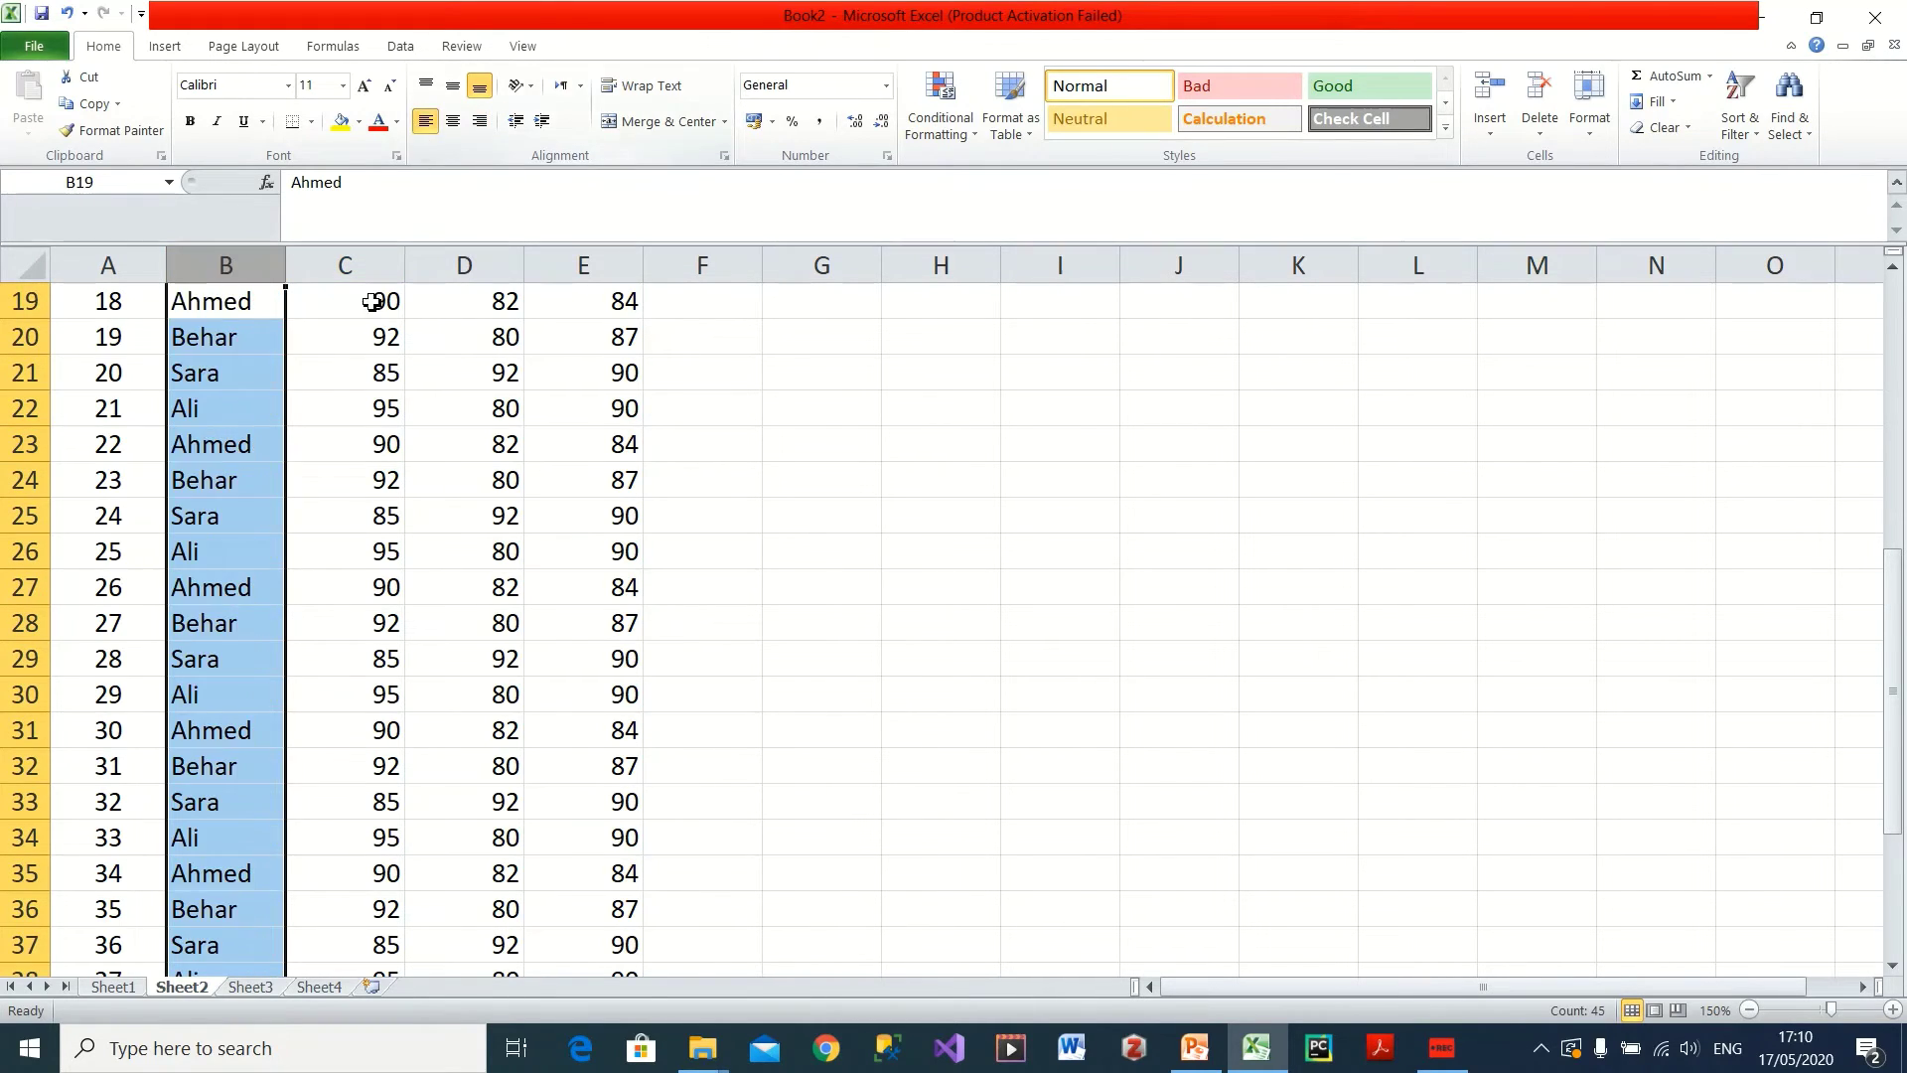
click(345, 388)
click(351, 411)
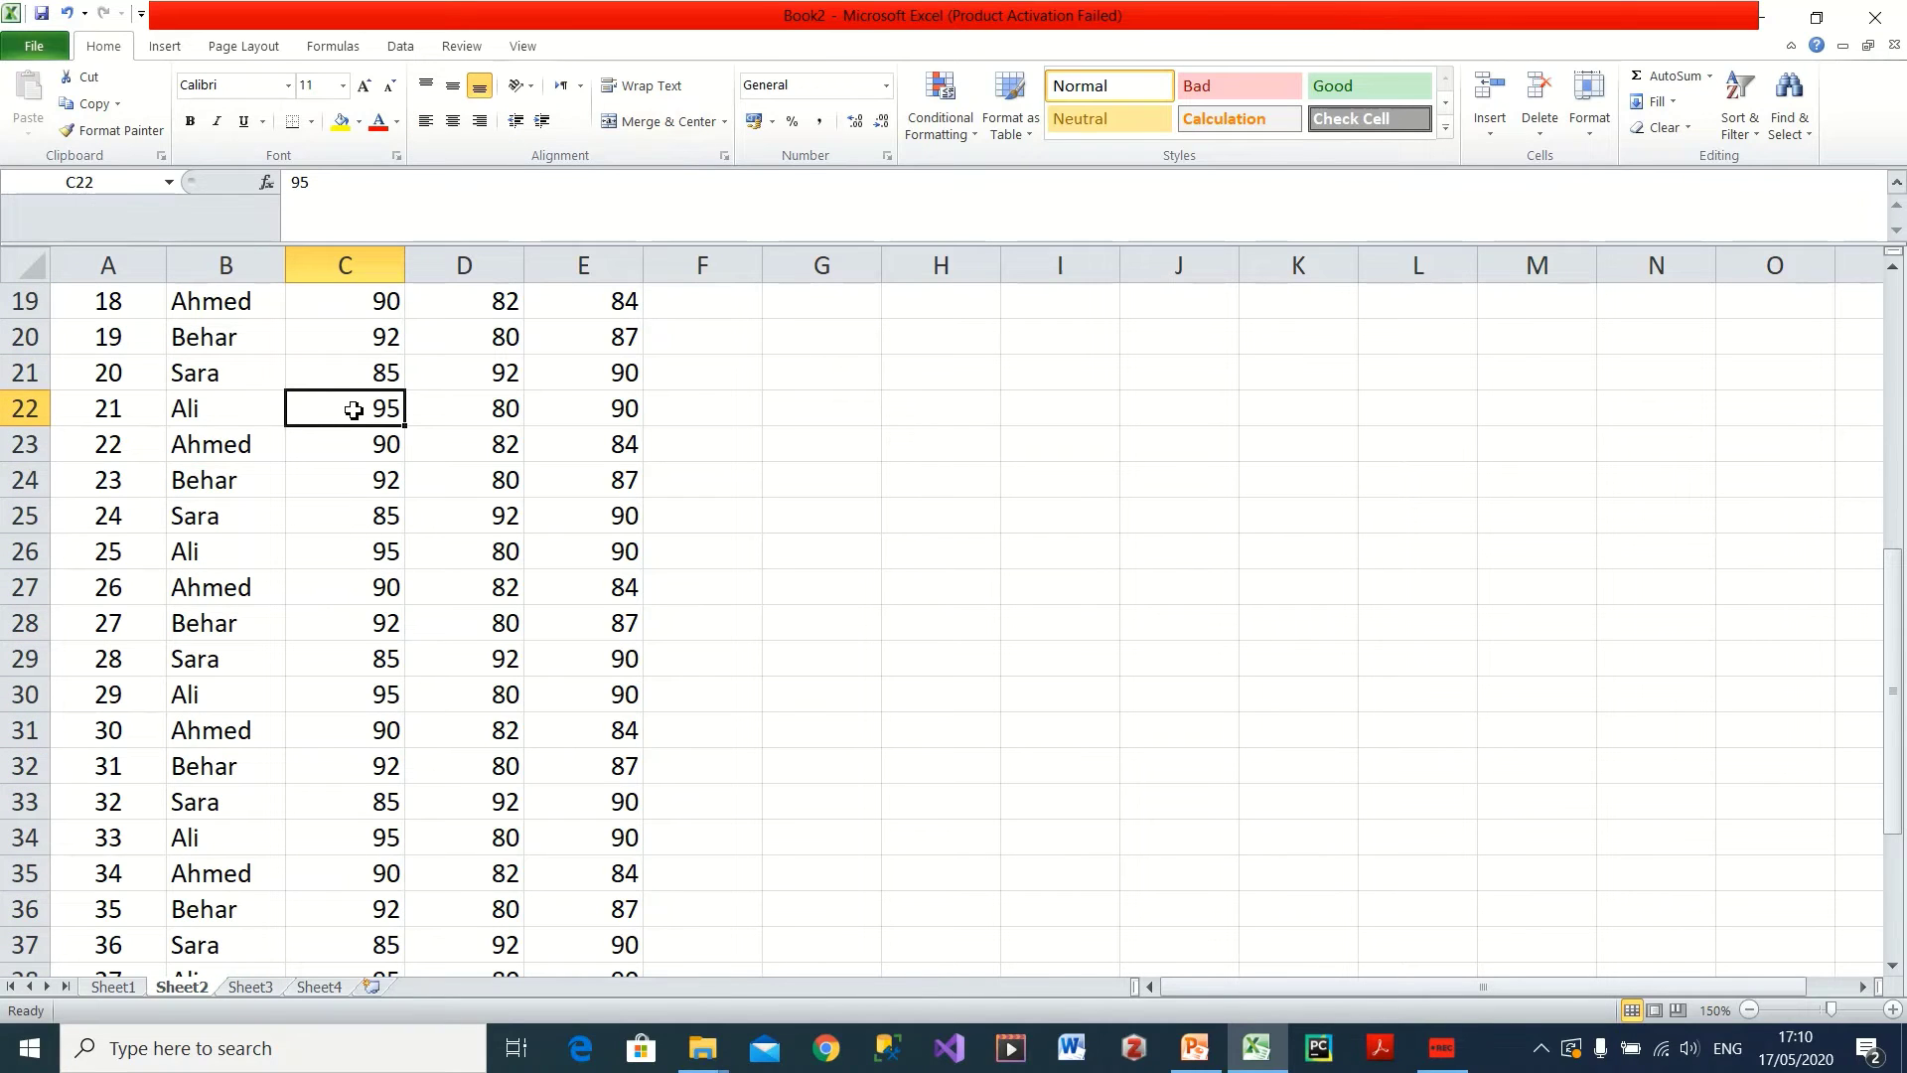
scroll(432, 471, up, 6)
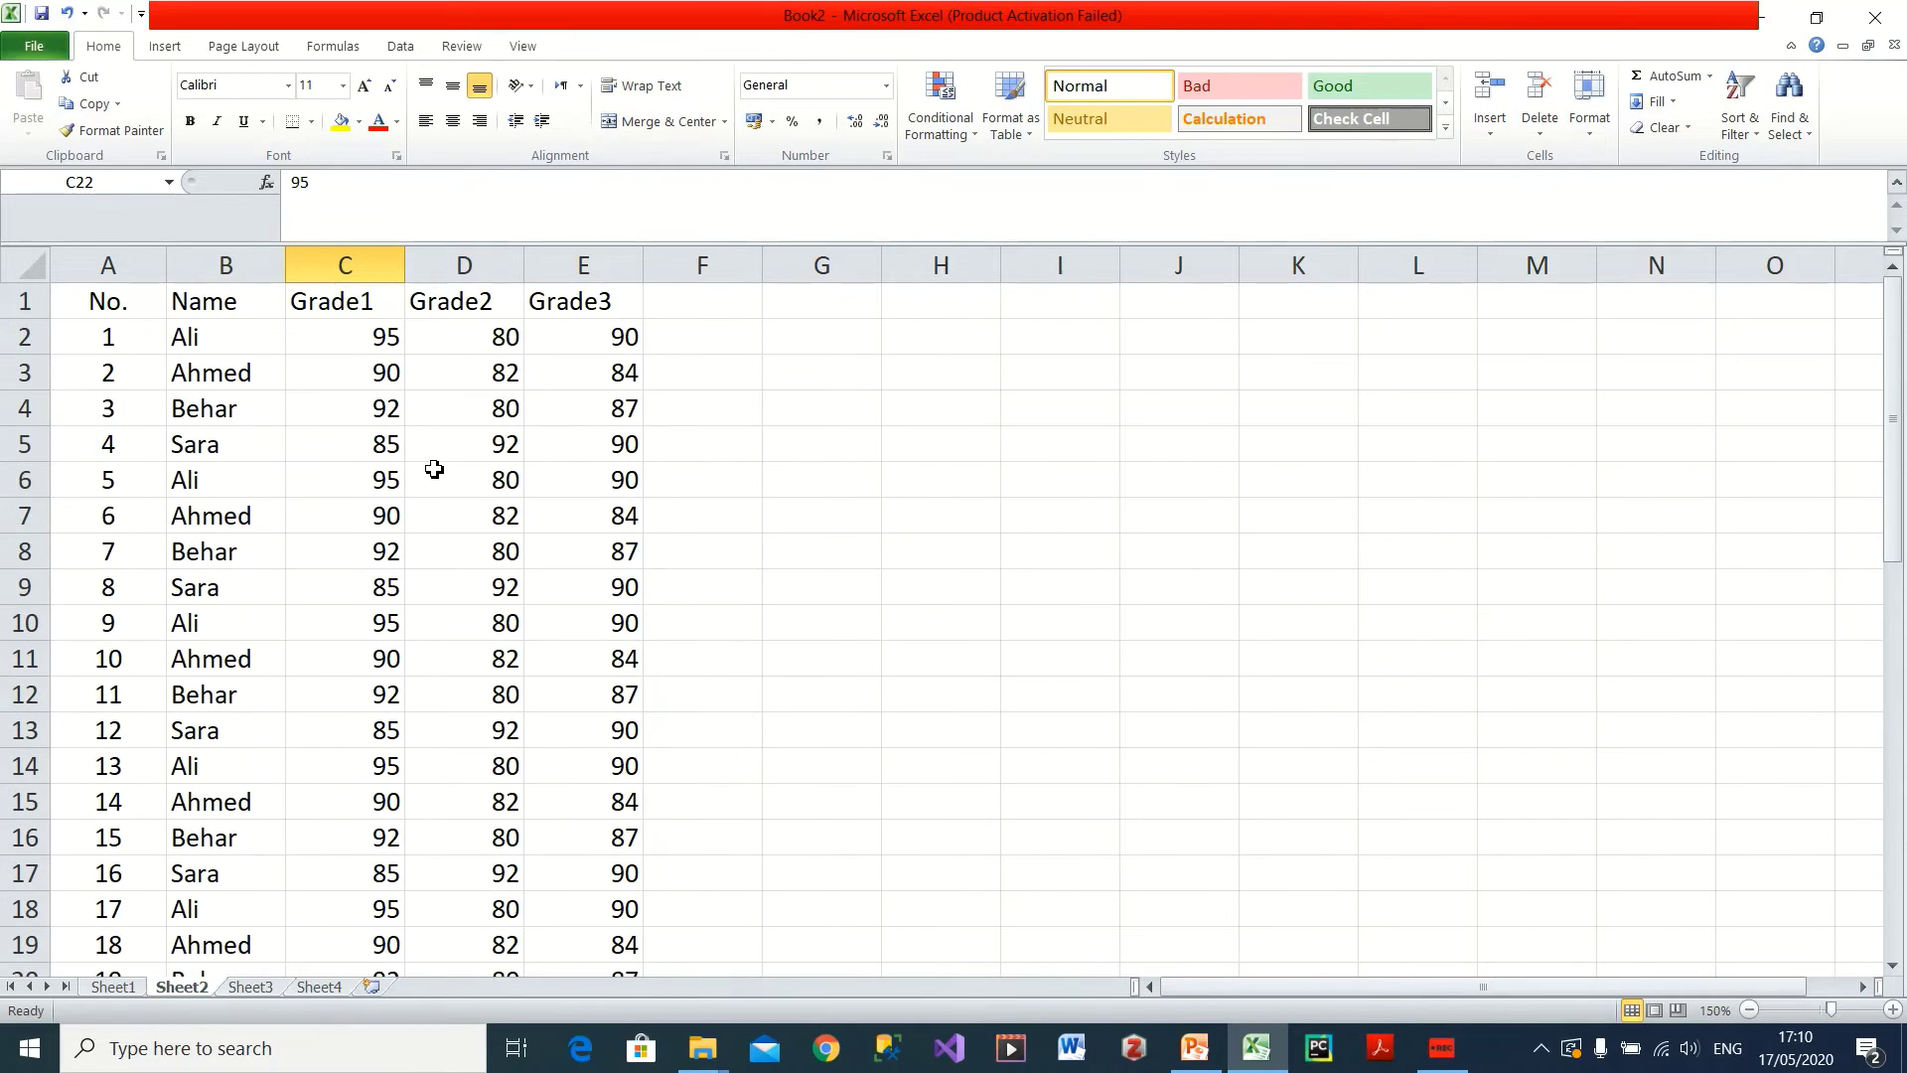
- Examine the long grade list in Sheet2, comparing its lower rows with the column titles in row 1
scroll(382, 482, down, 2)
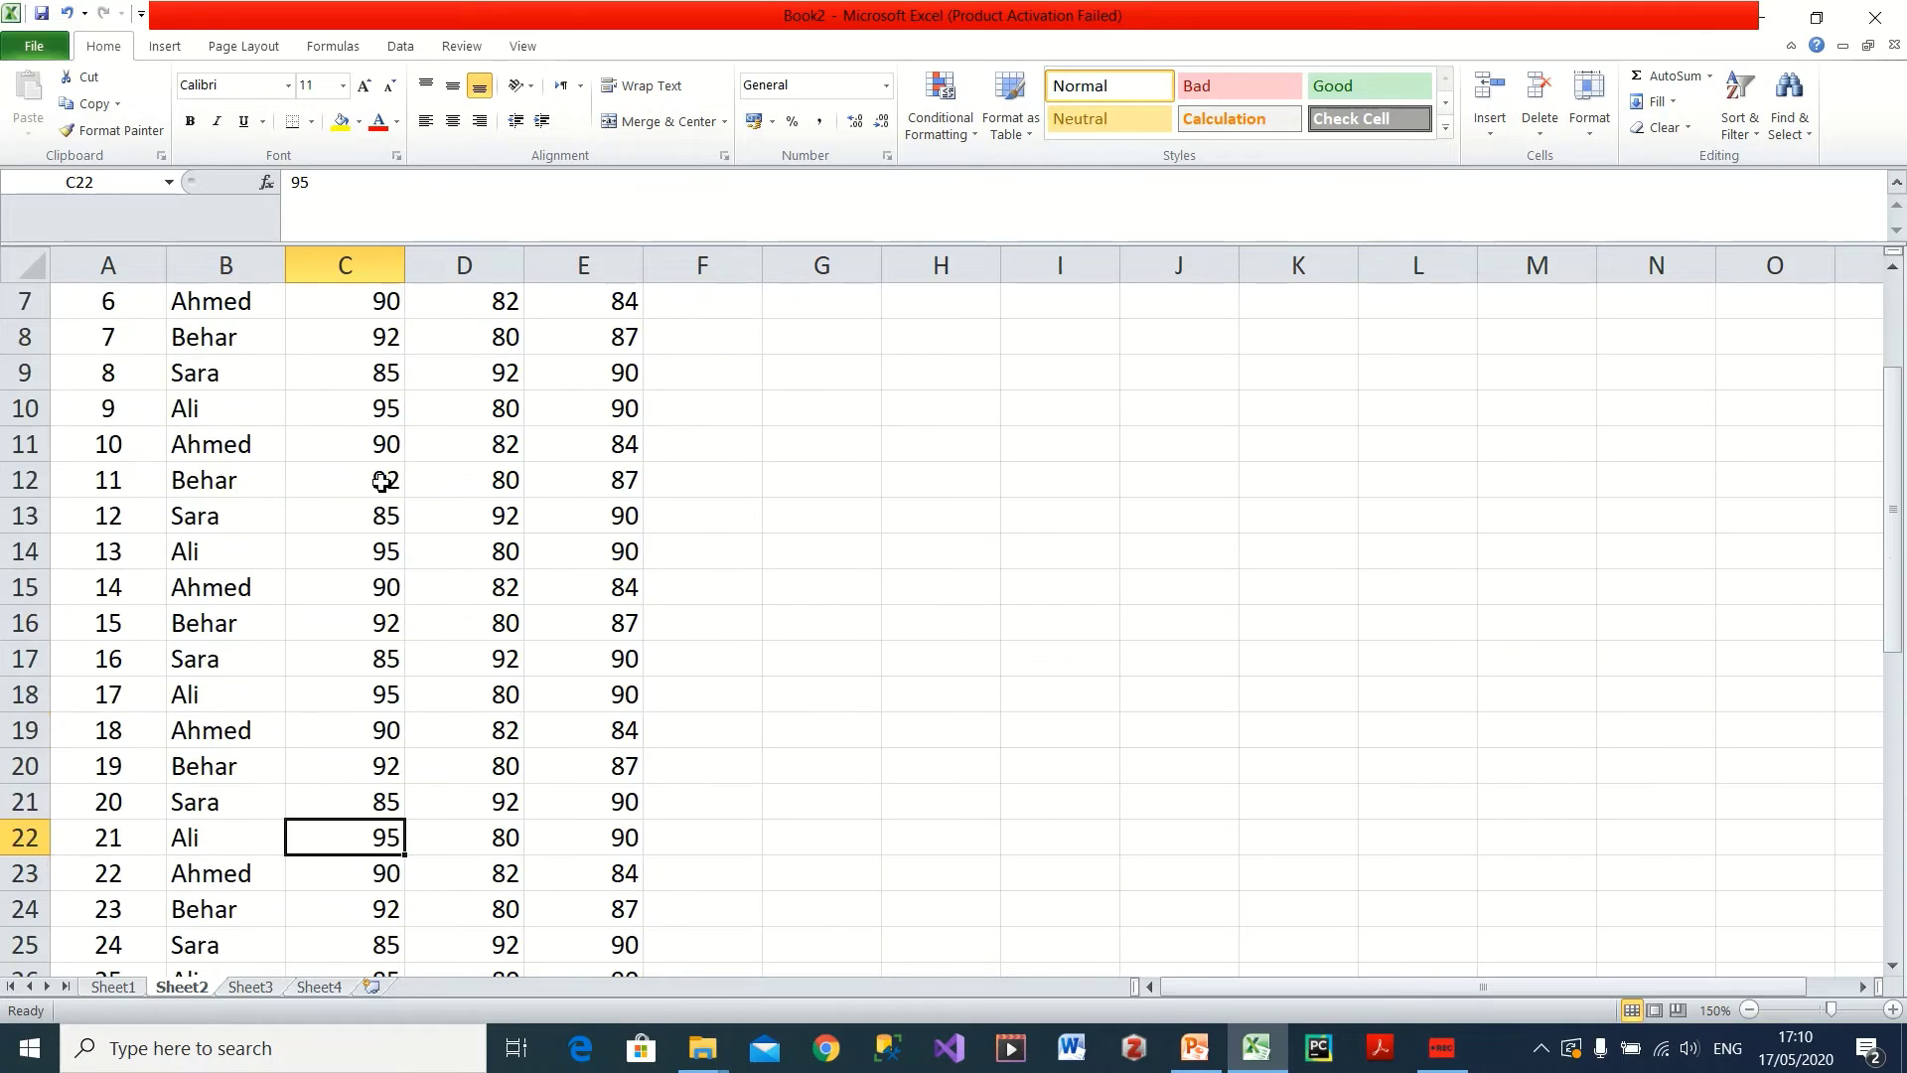
scroll(382, 482, down, 3)
click(500, 659)
scroll(557, 585, up, 5)
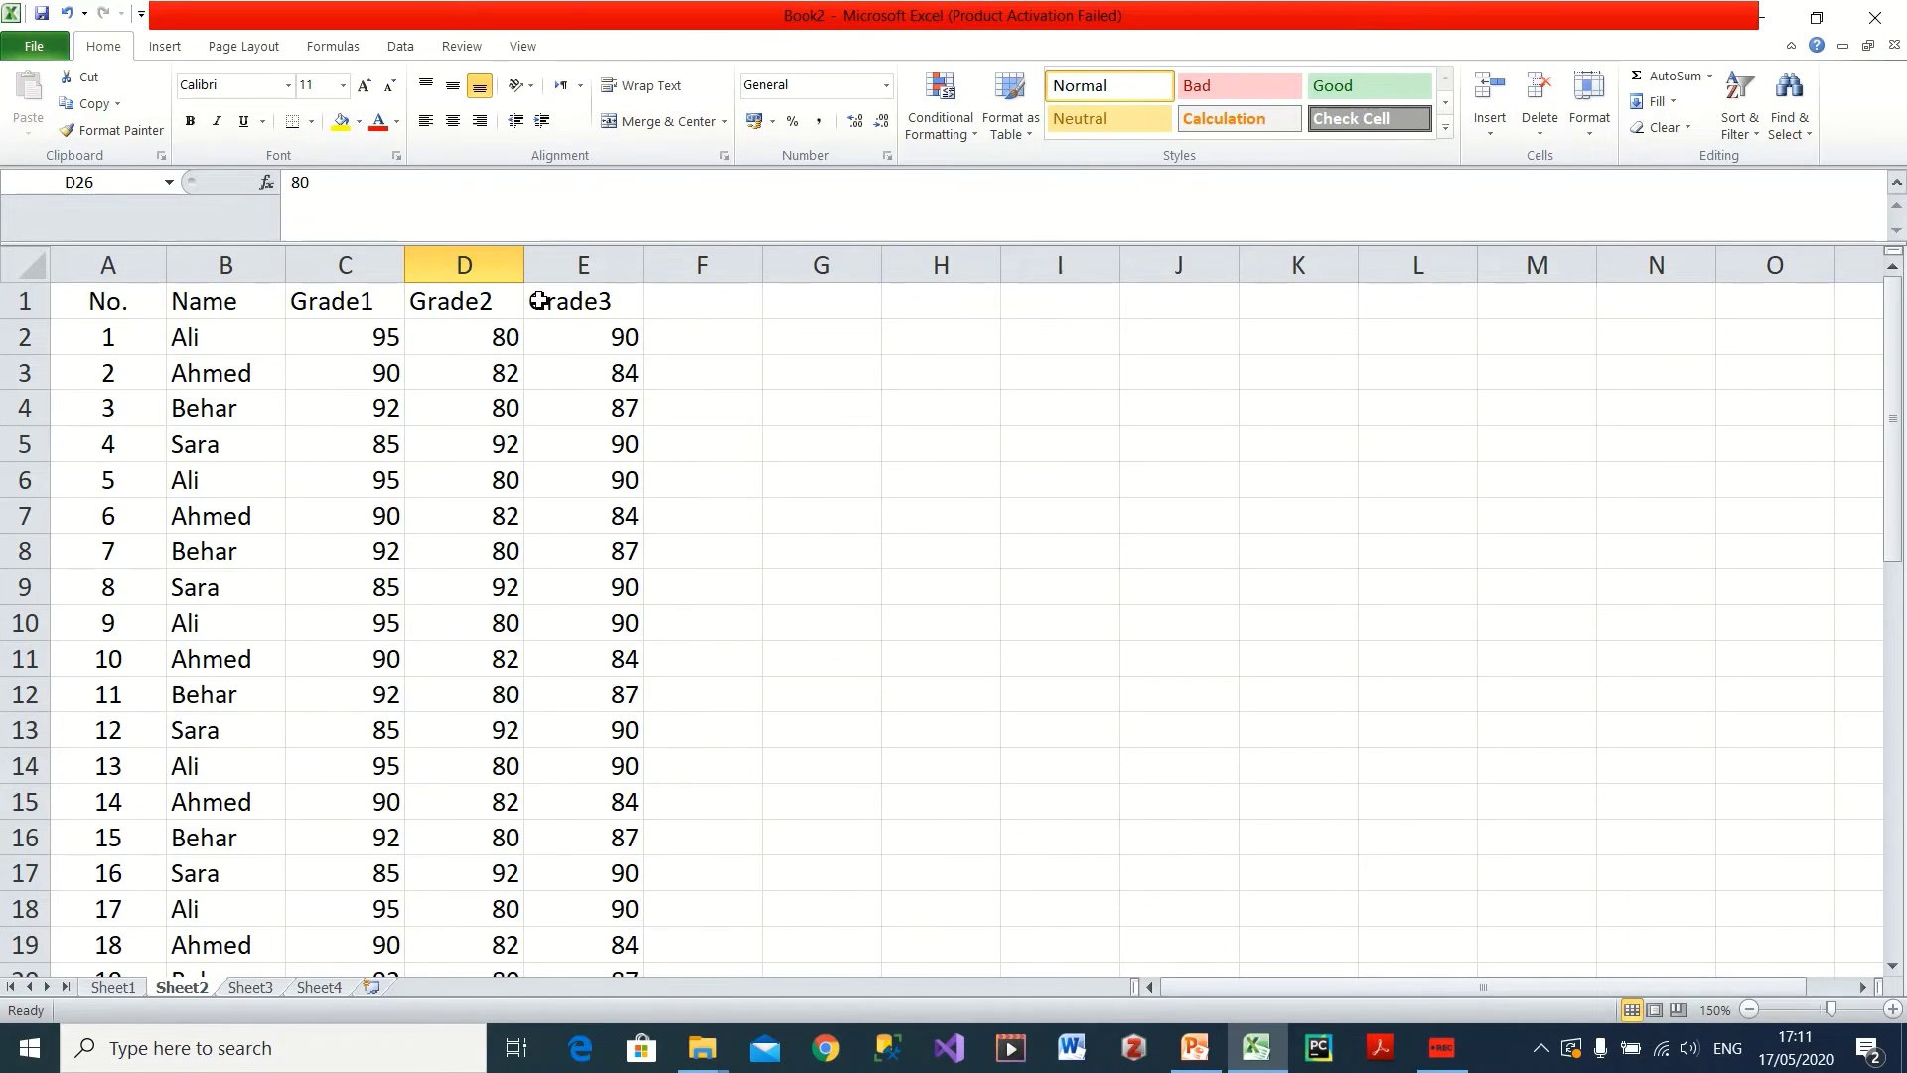
scroll(609, 514, down, 5)
scroll(506, 675, up, 5)
click(40, 303)
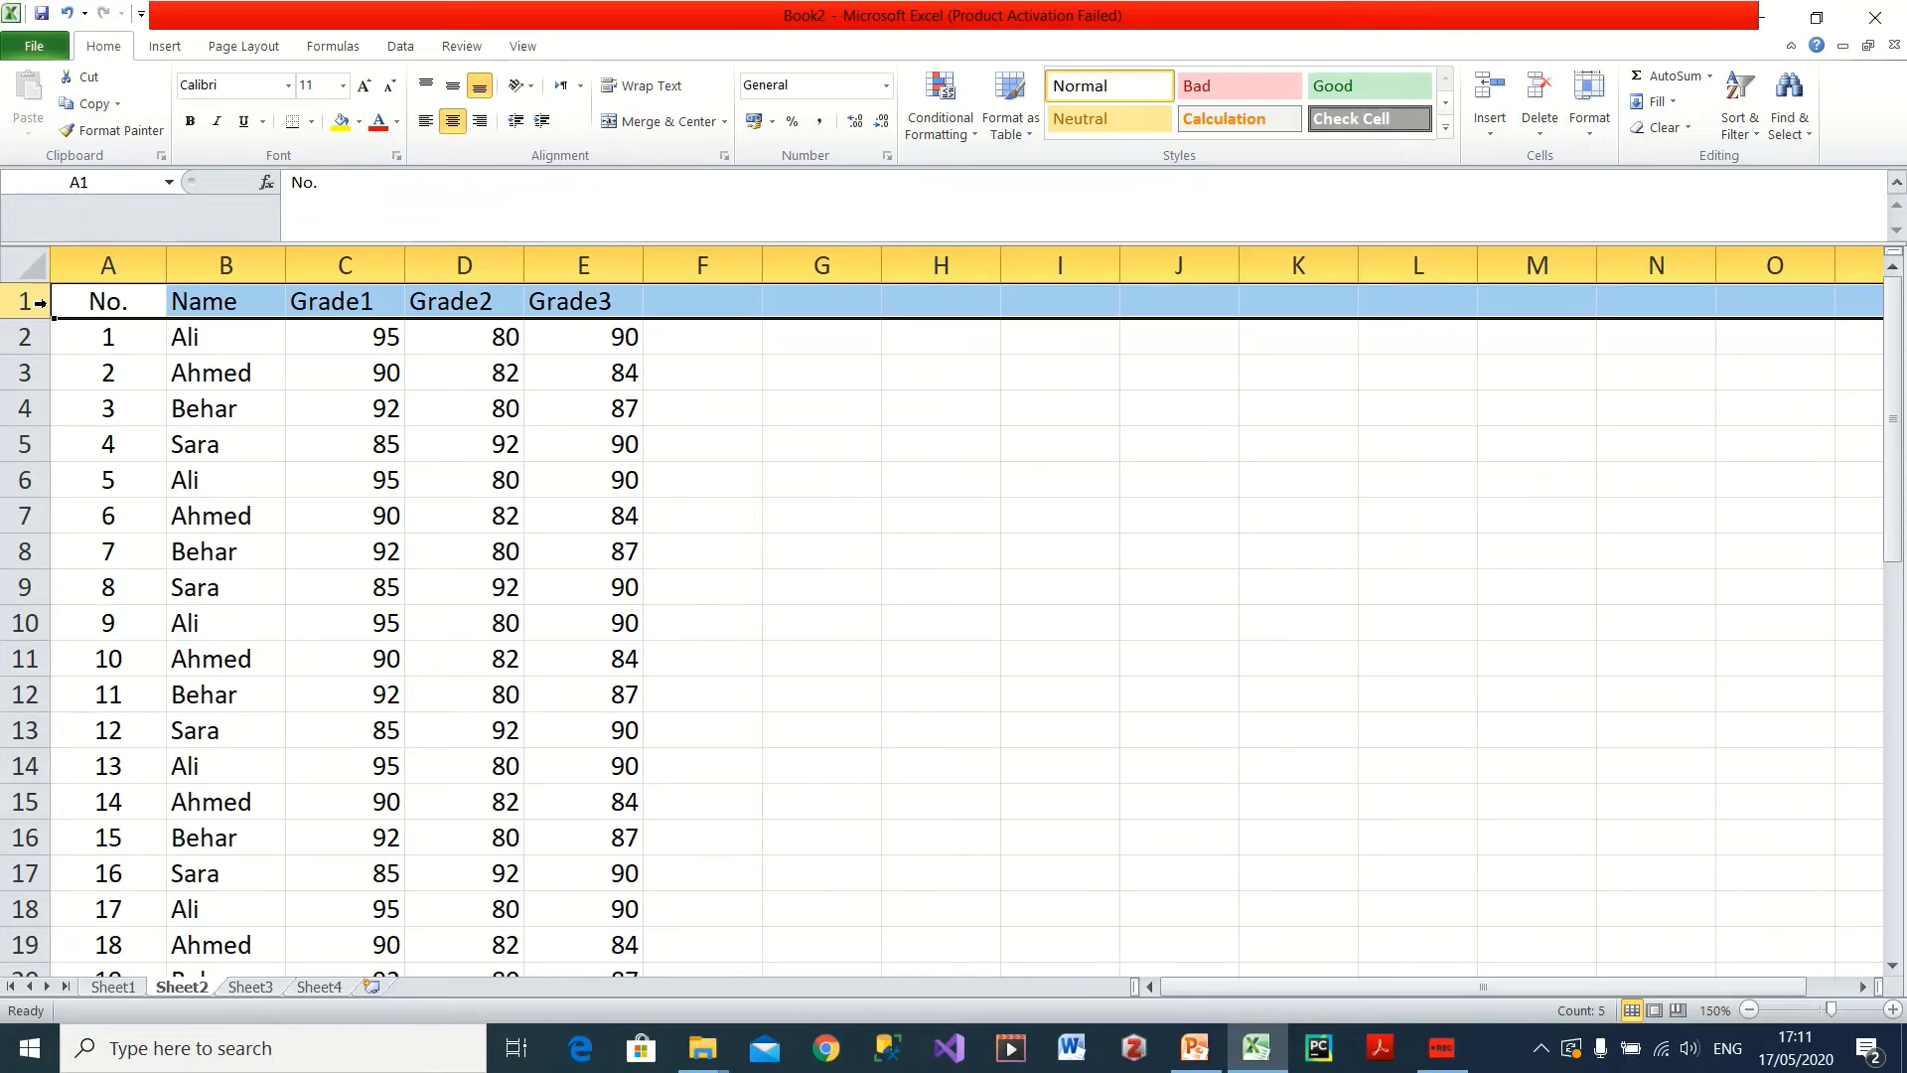
click(383, 383)
click(409, 312)
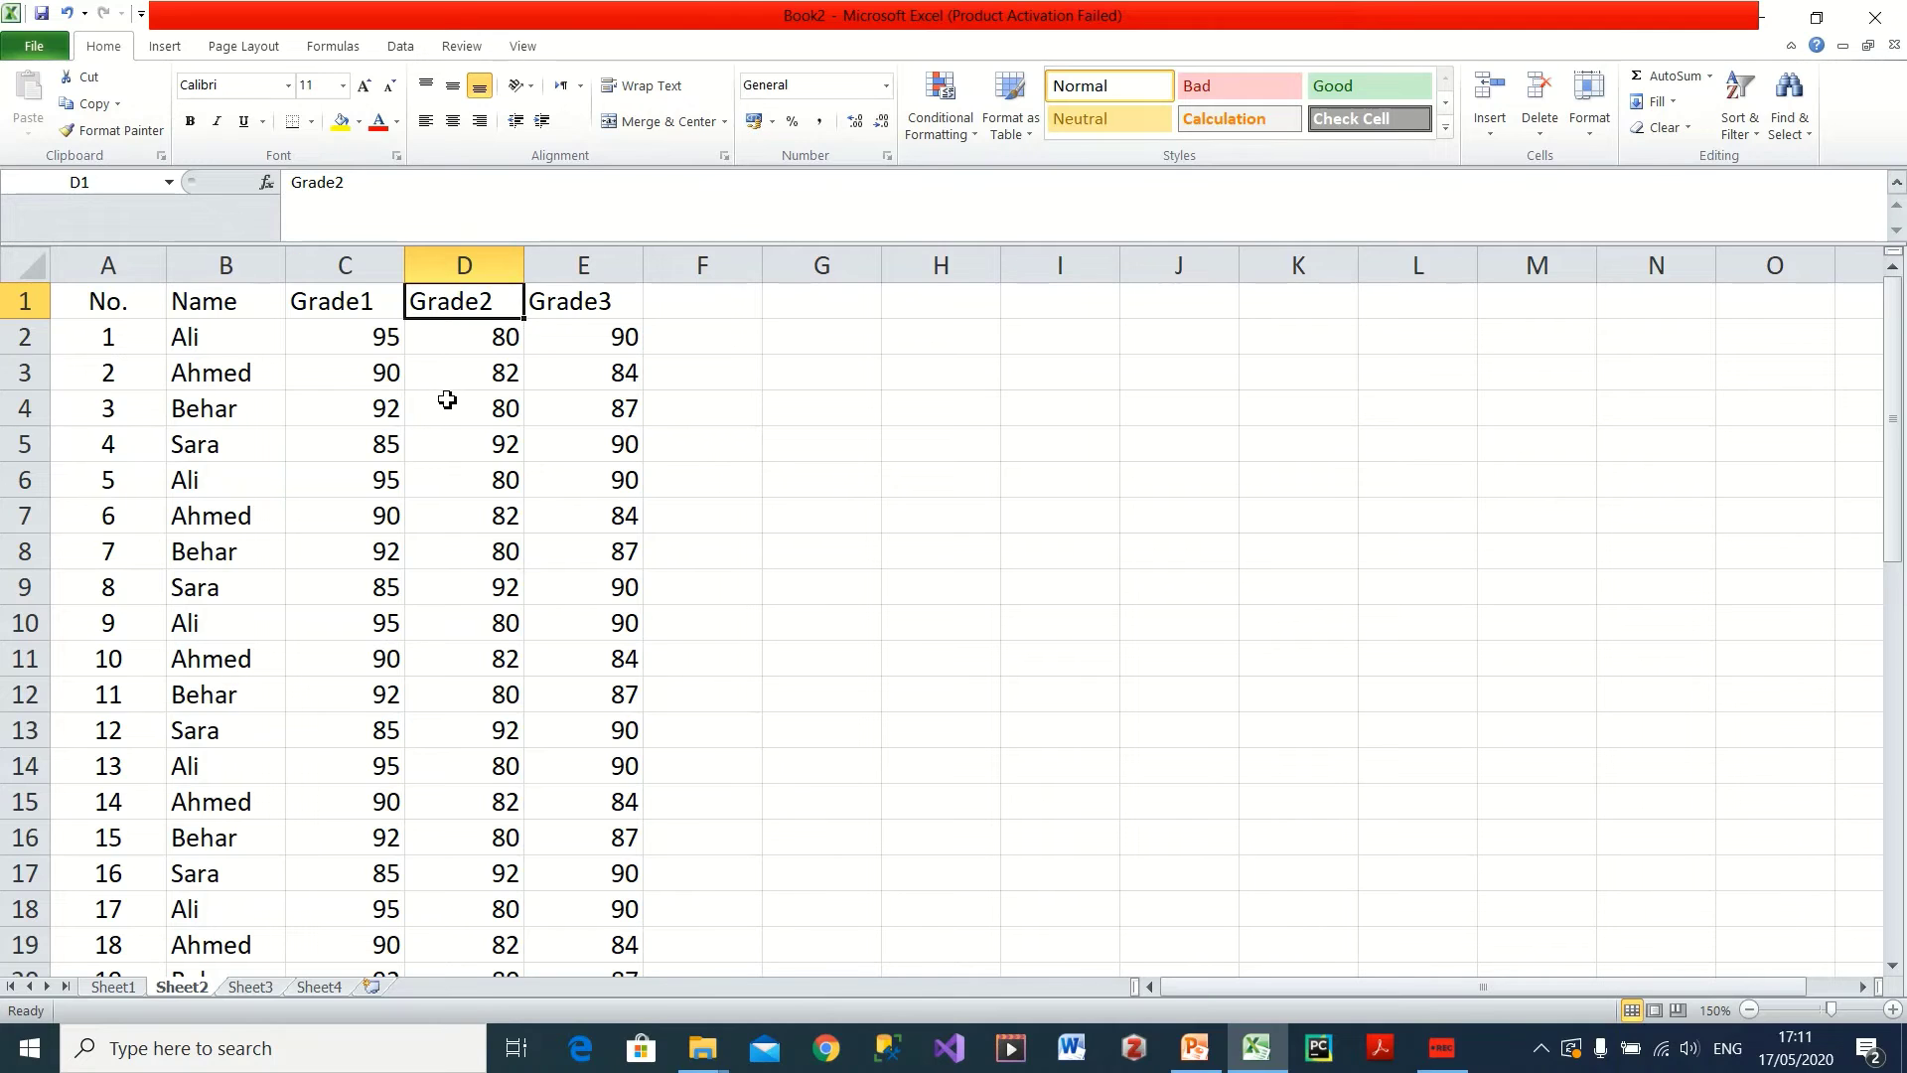
scroll(445, 392, down, 16)
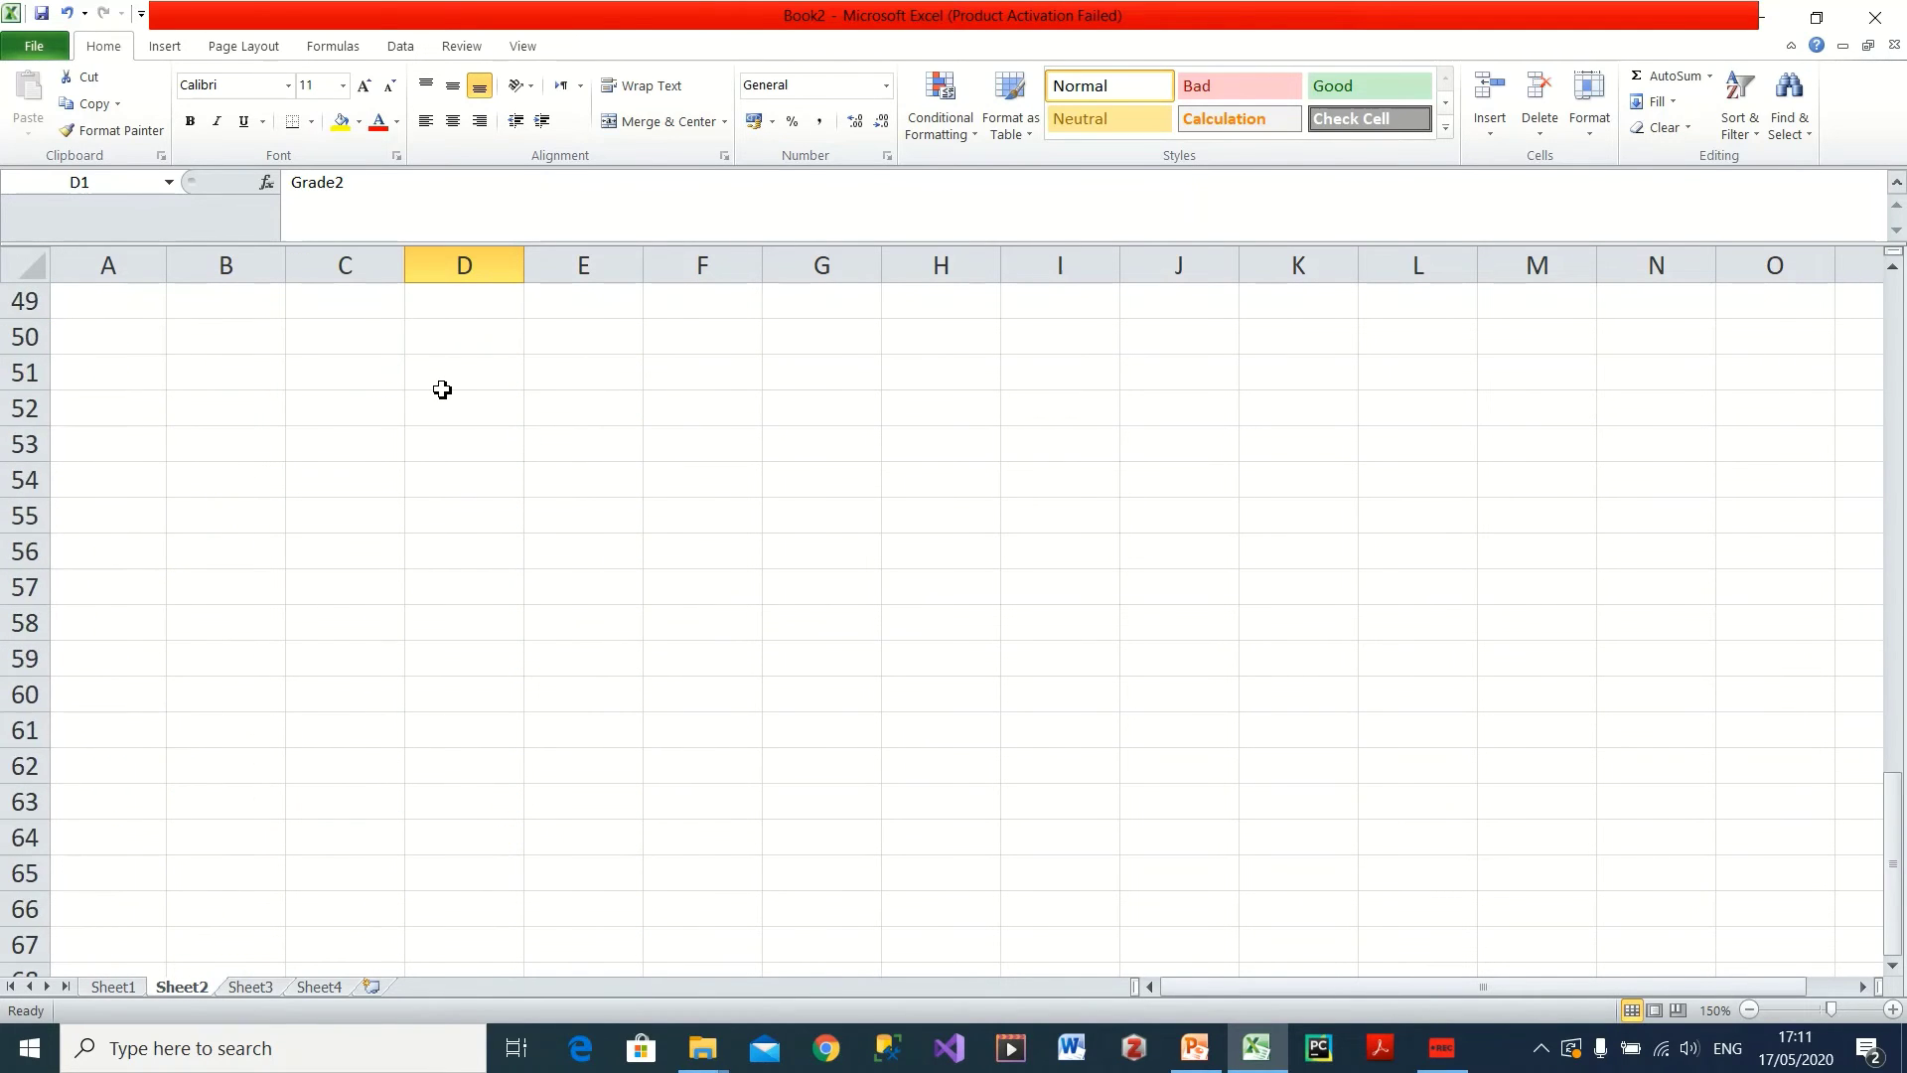
scroll(443, 389, up, 16)
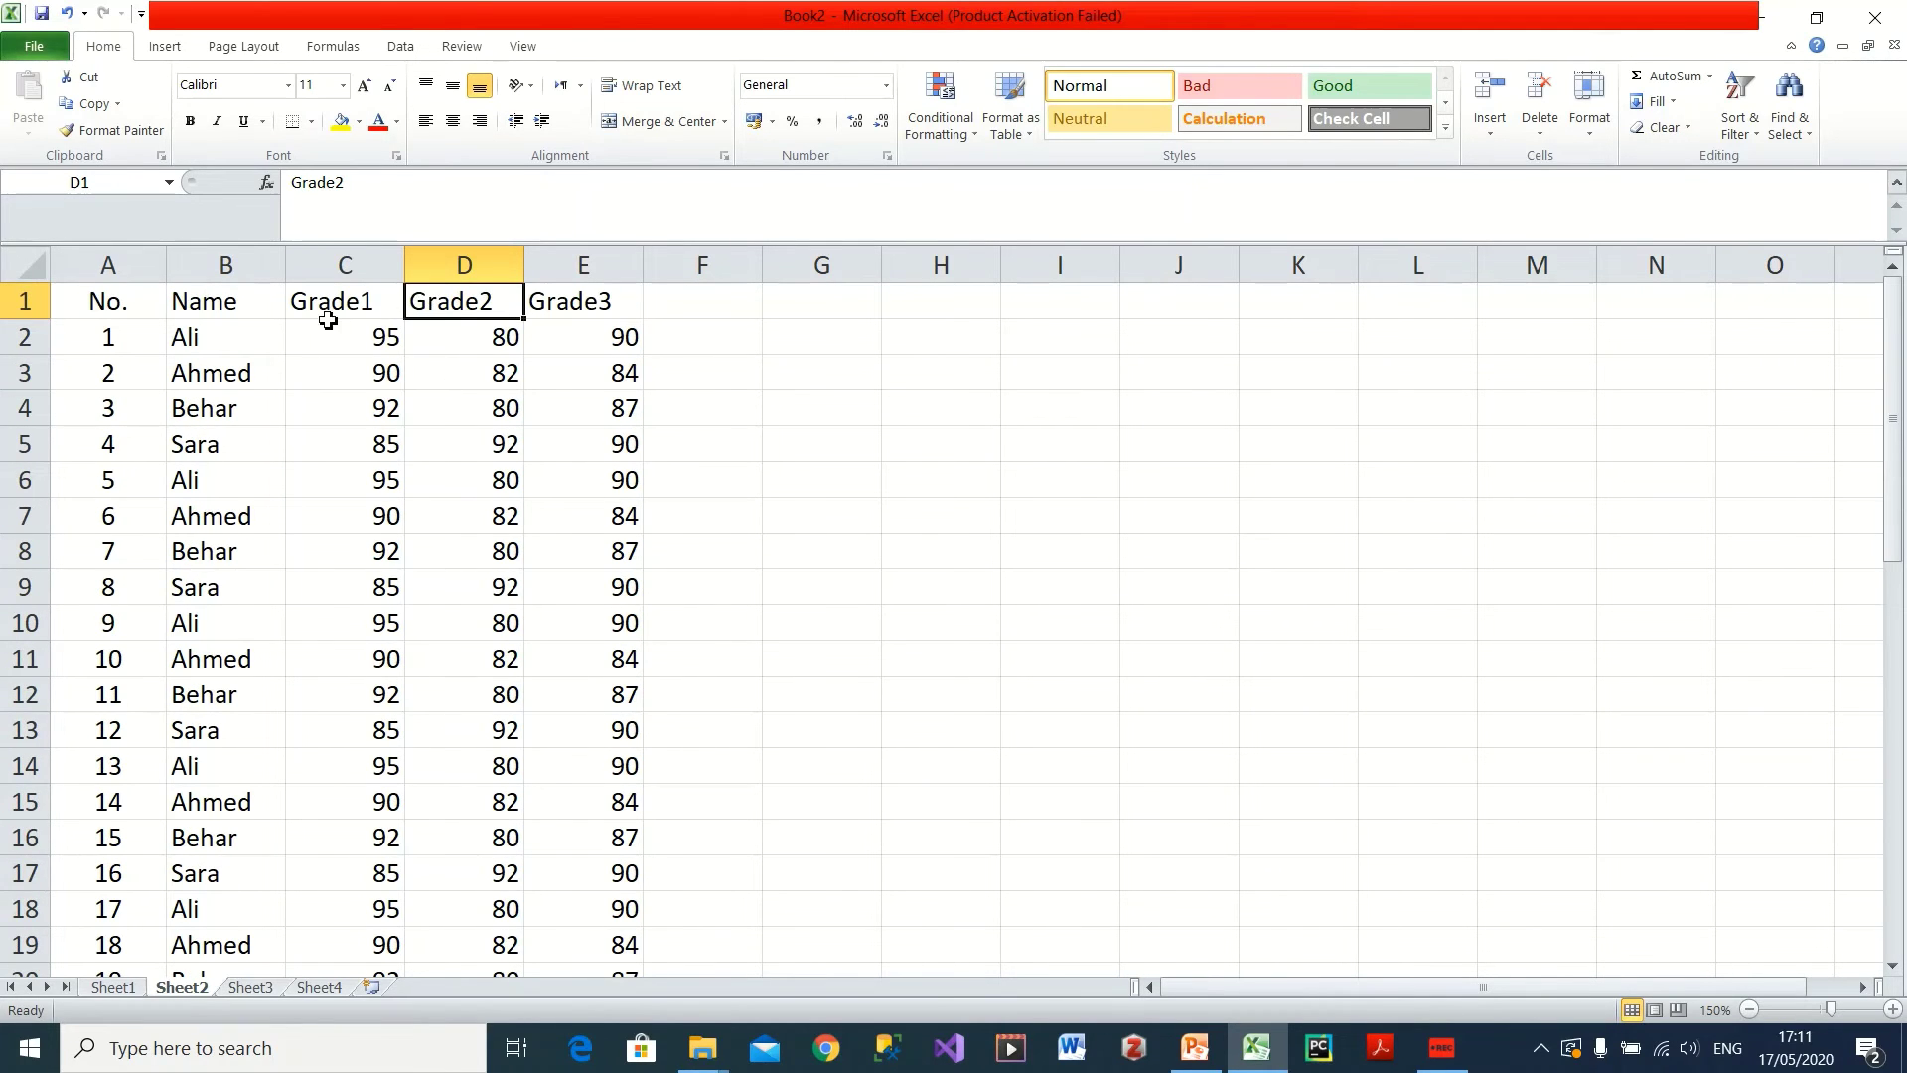
click(360, 305)
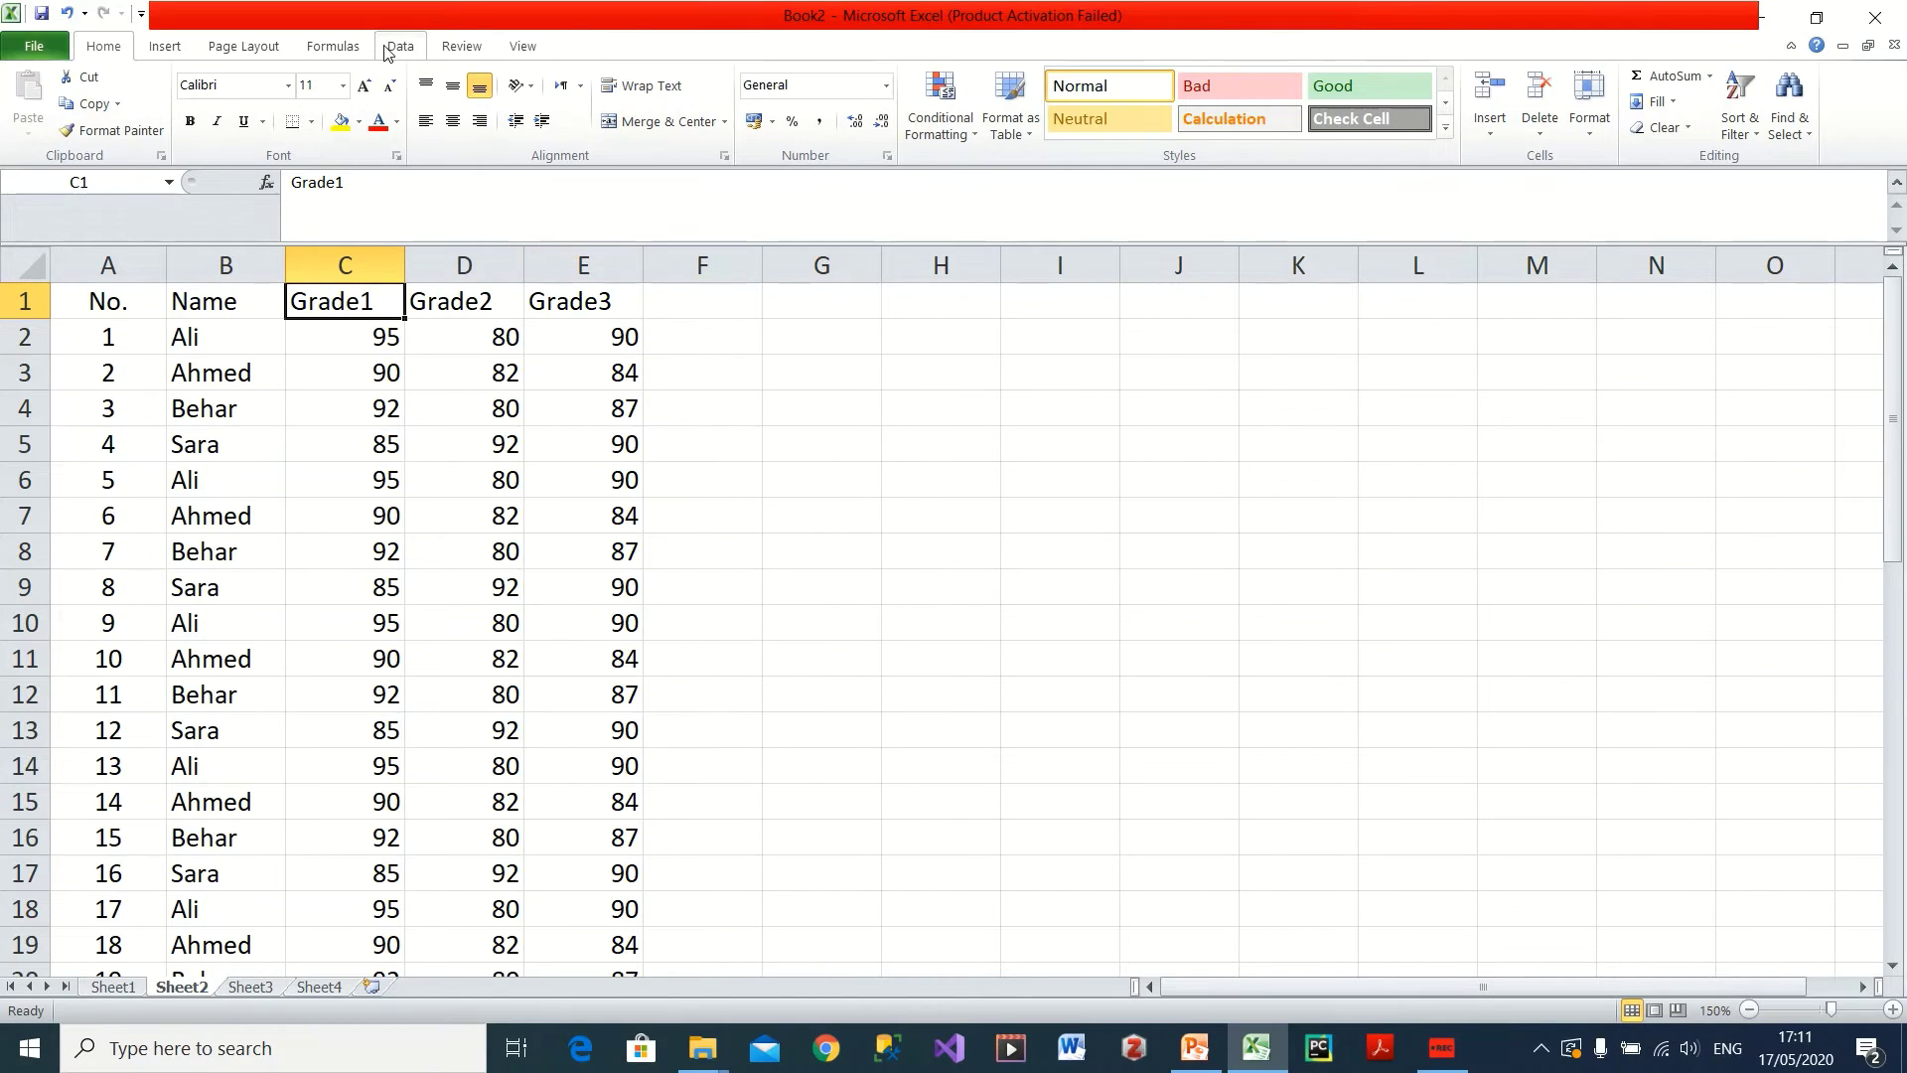
- Freeze the top row of Sheet2 containing the column titles
click(521, 51)
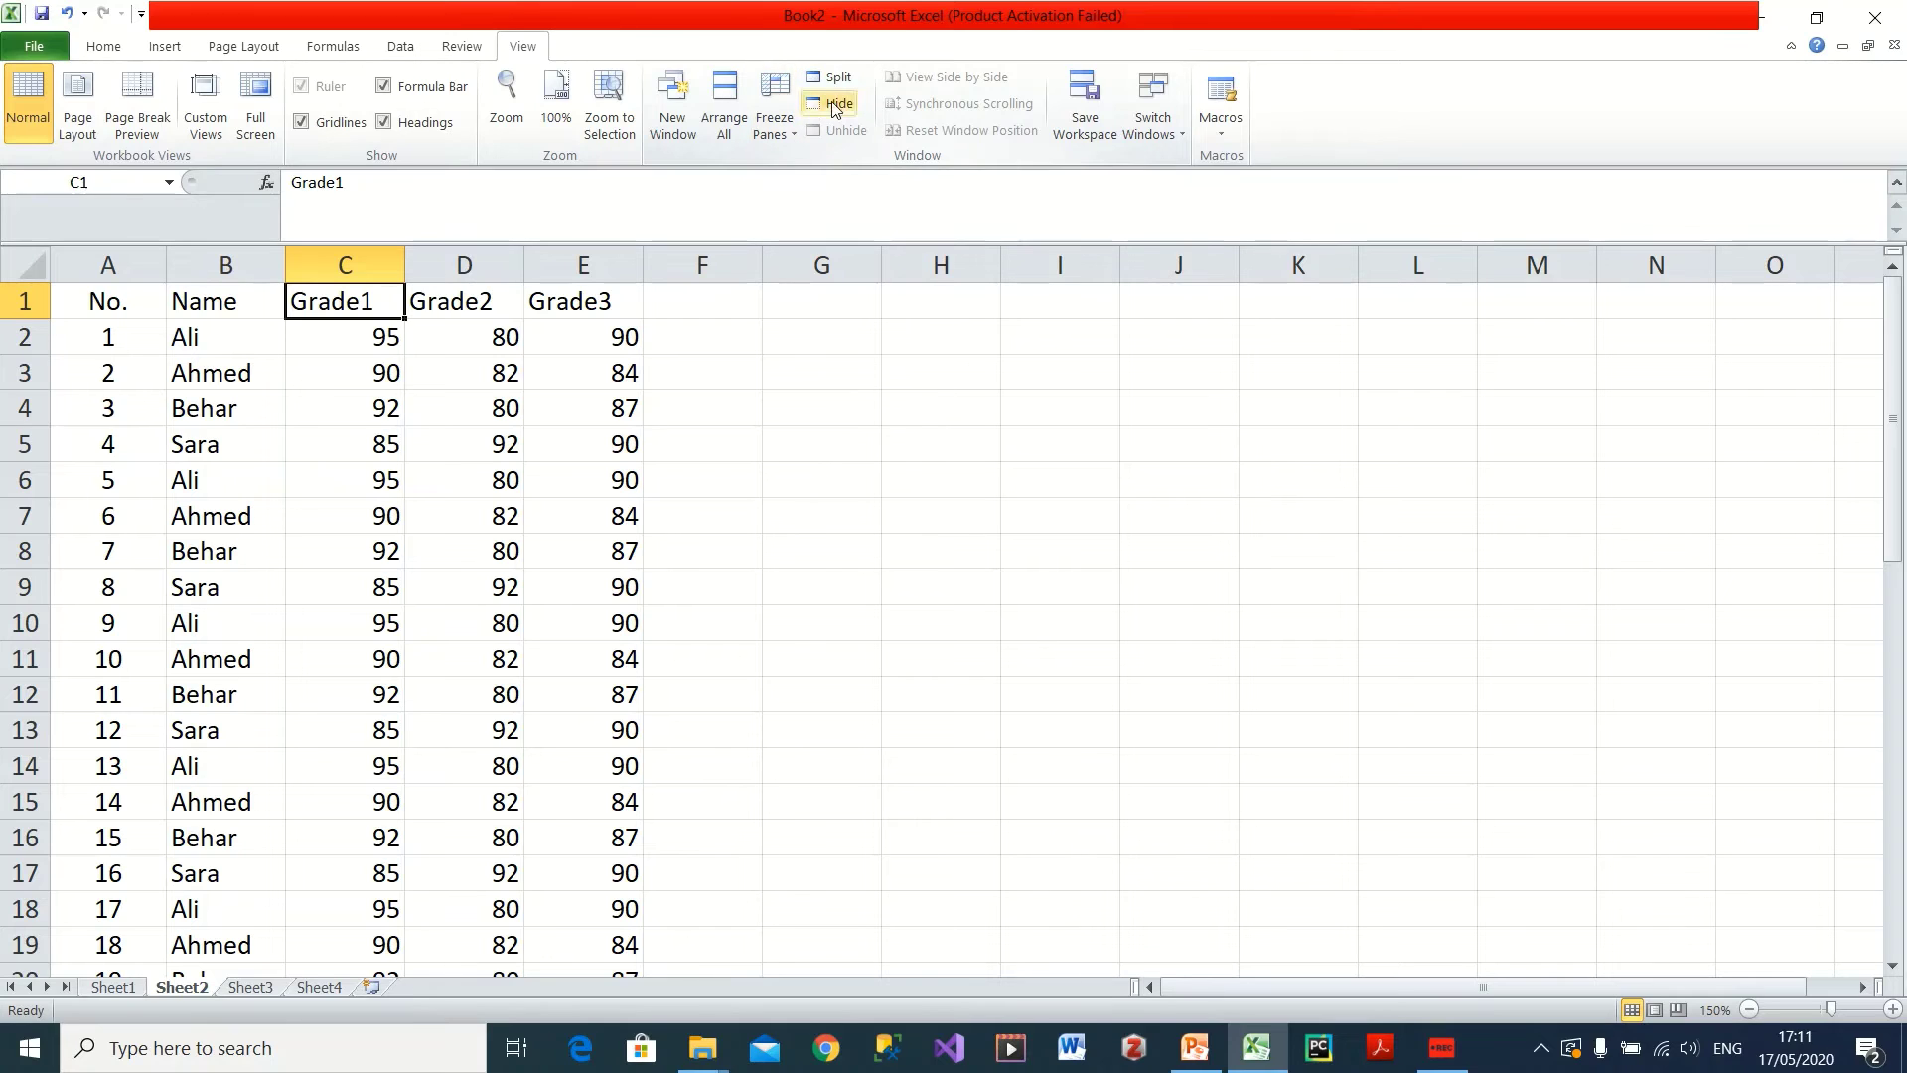
click(795, 131)
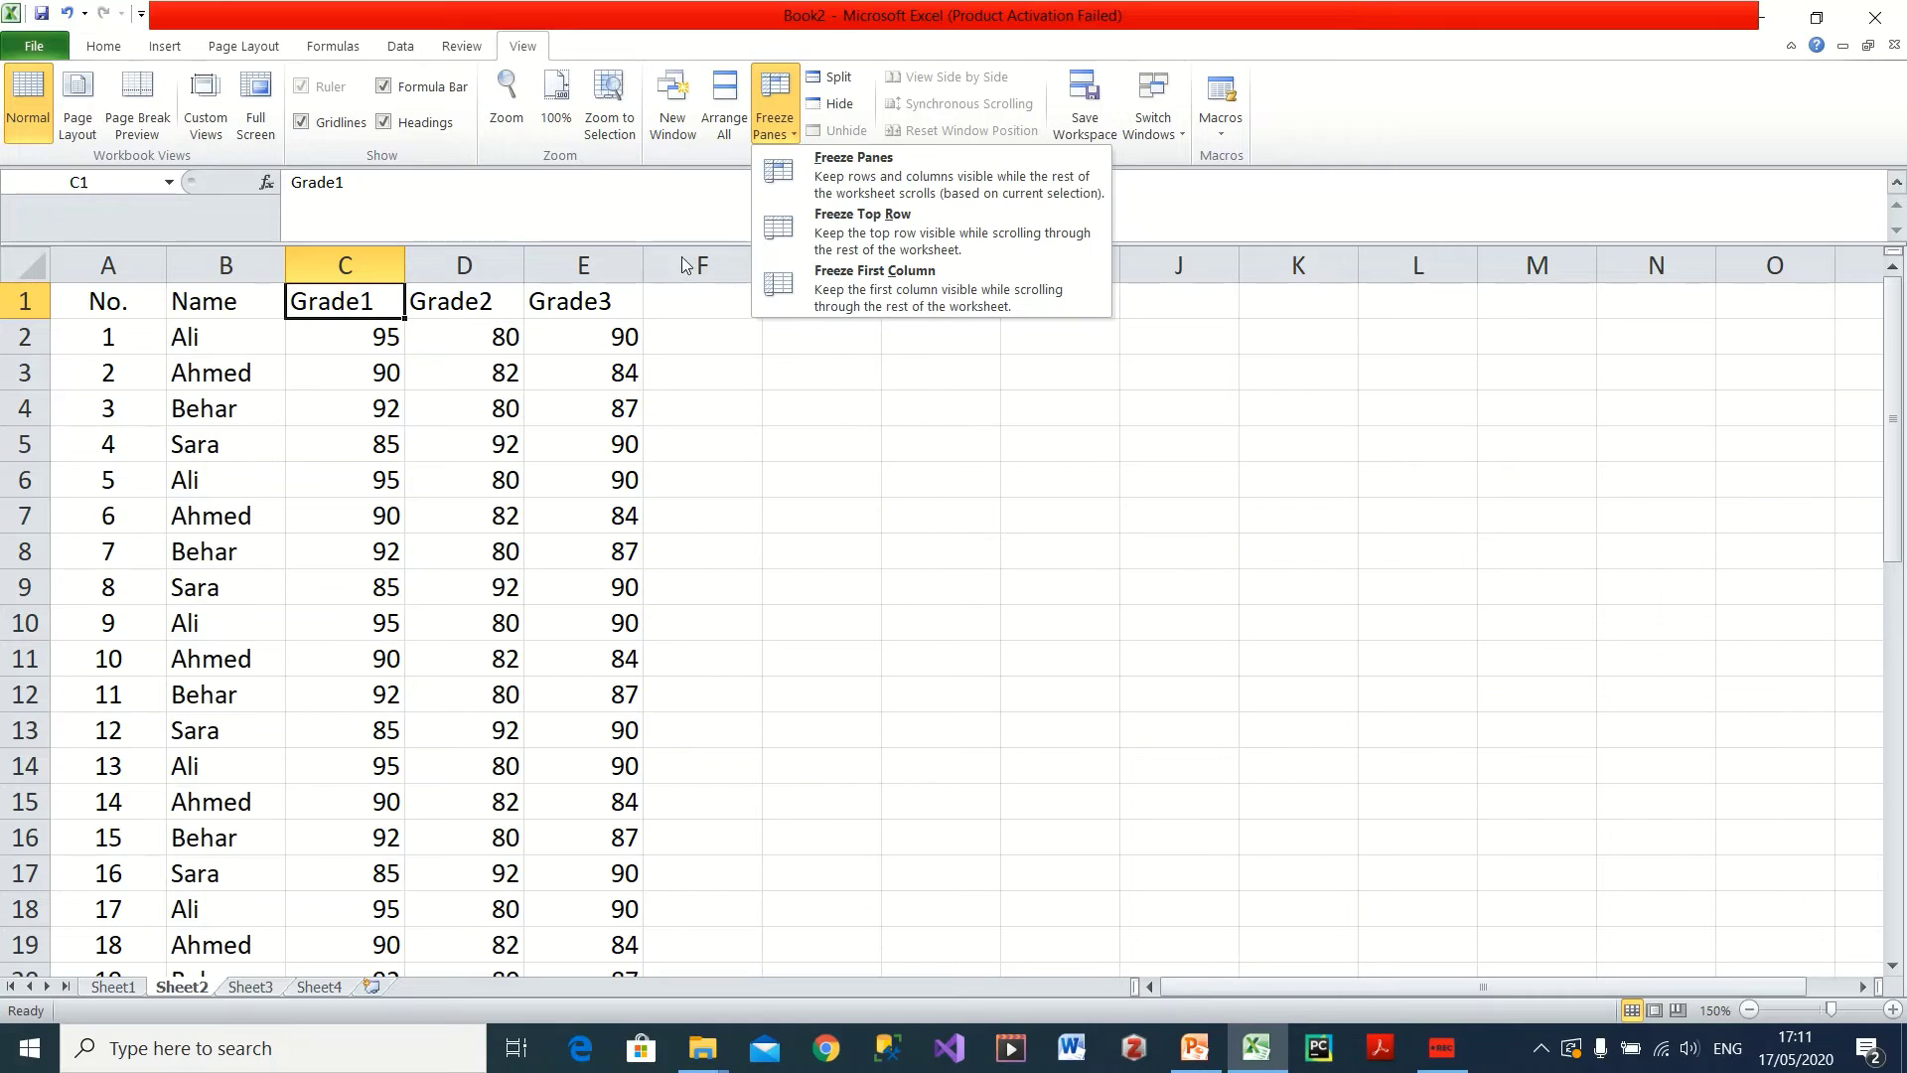
click(902, 229)
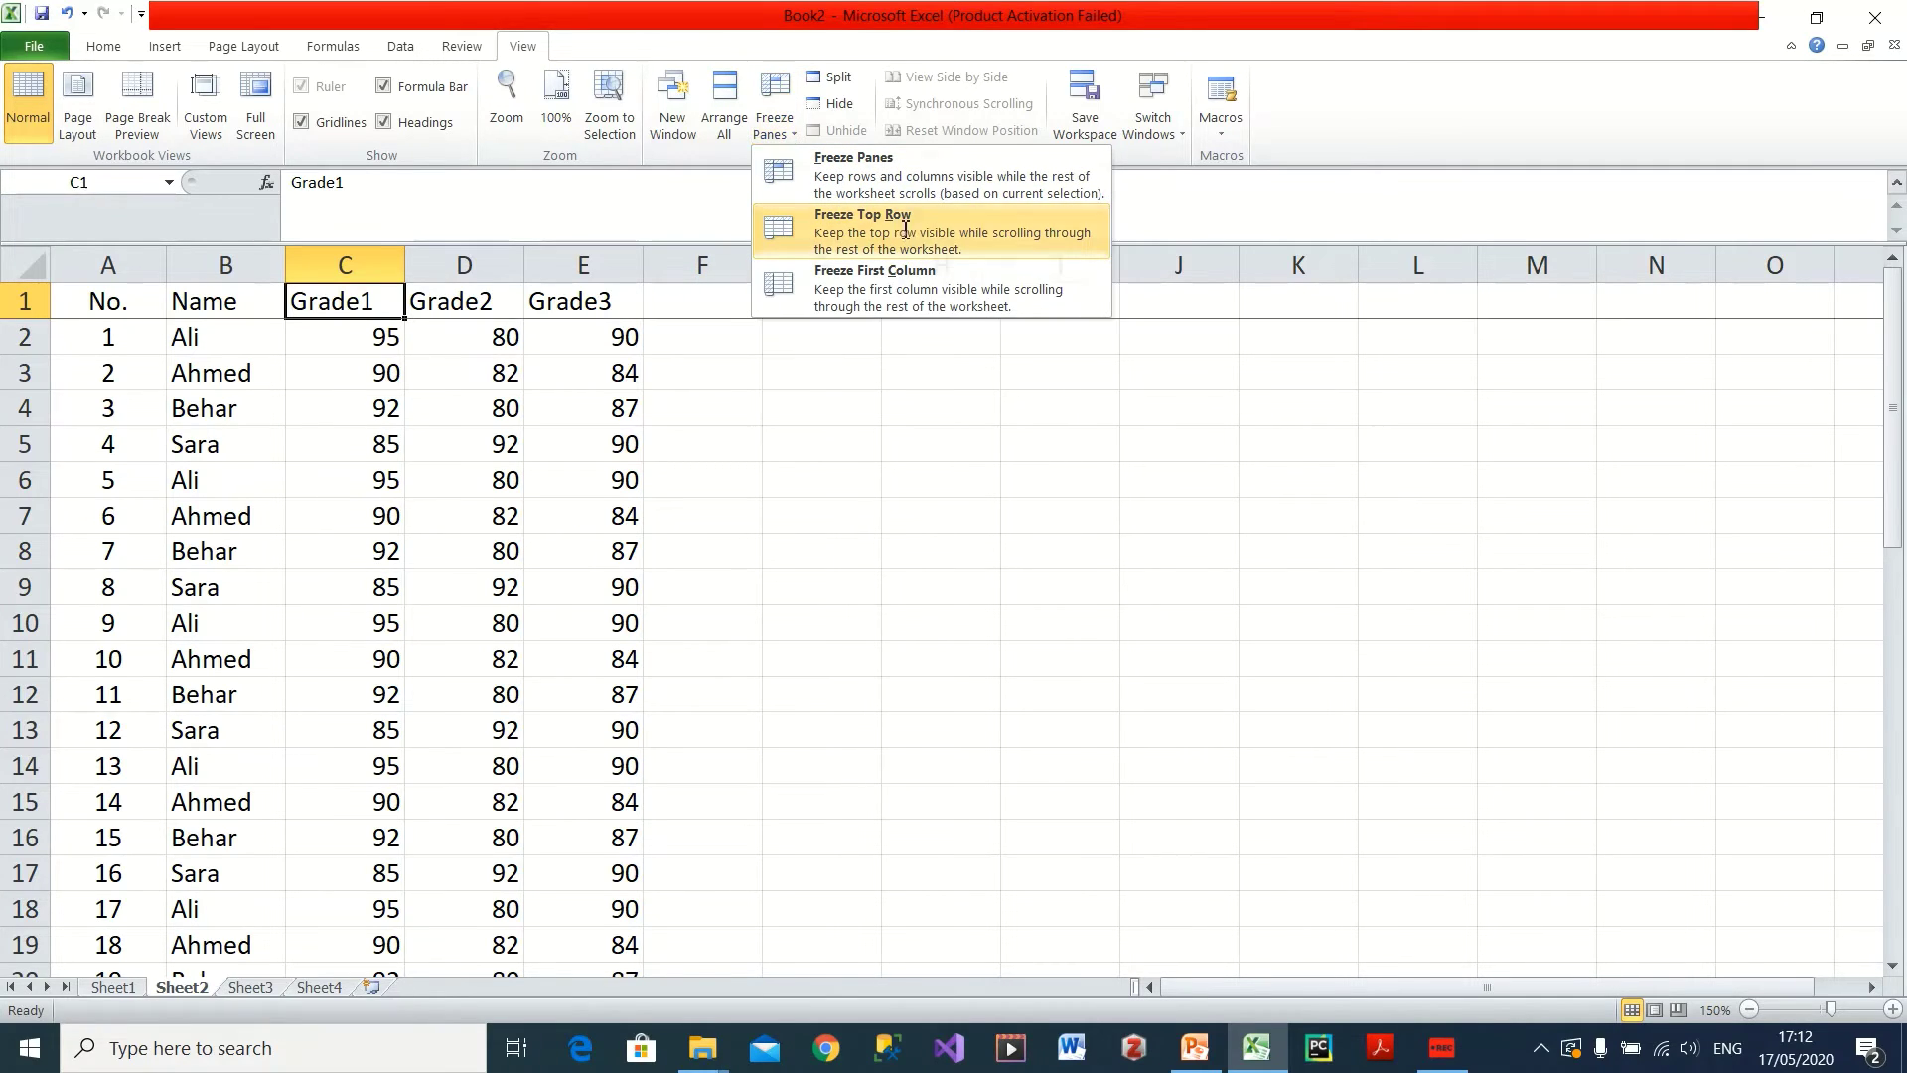
- Examine the grade list from the first rows to the last to check how the frozen title row behaves
scroll(583, 440, down, 5)
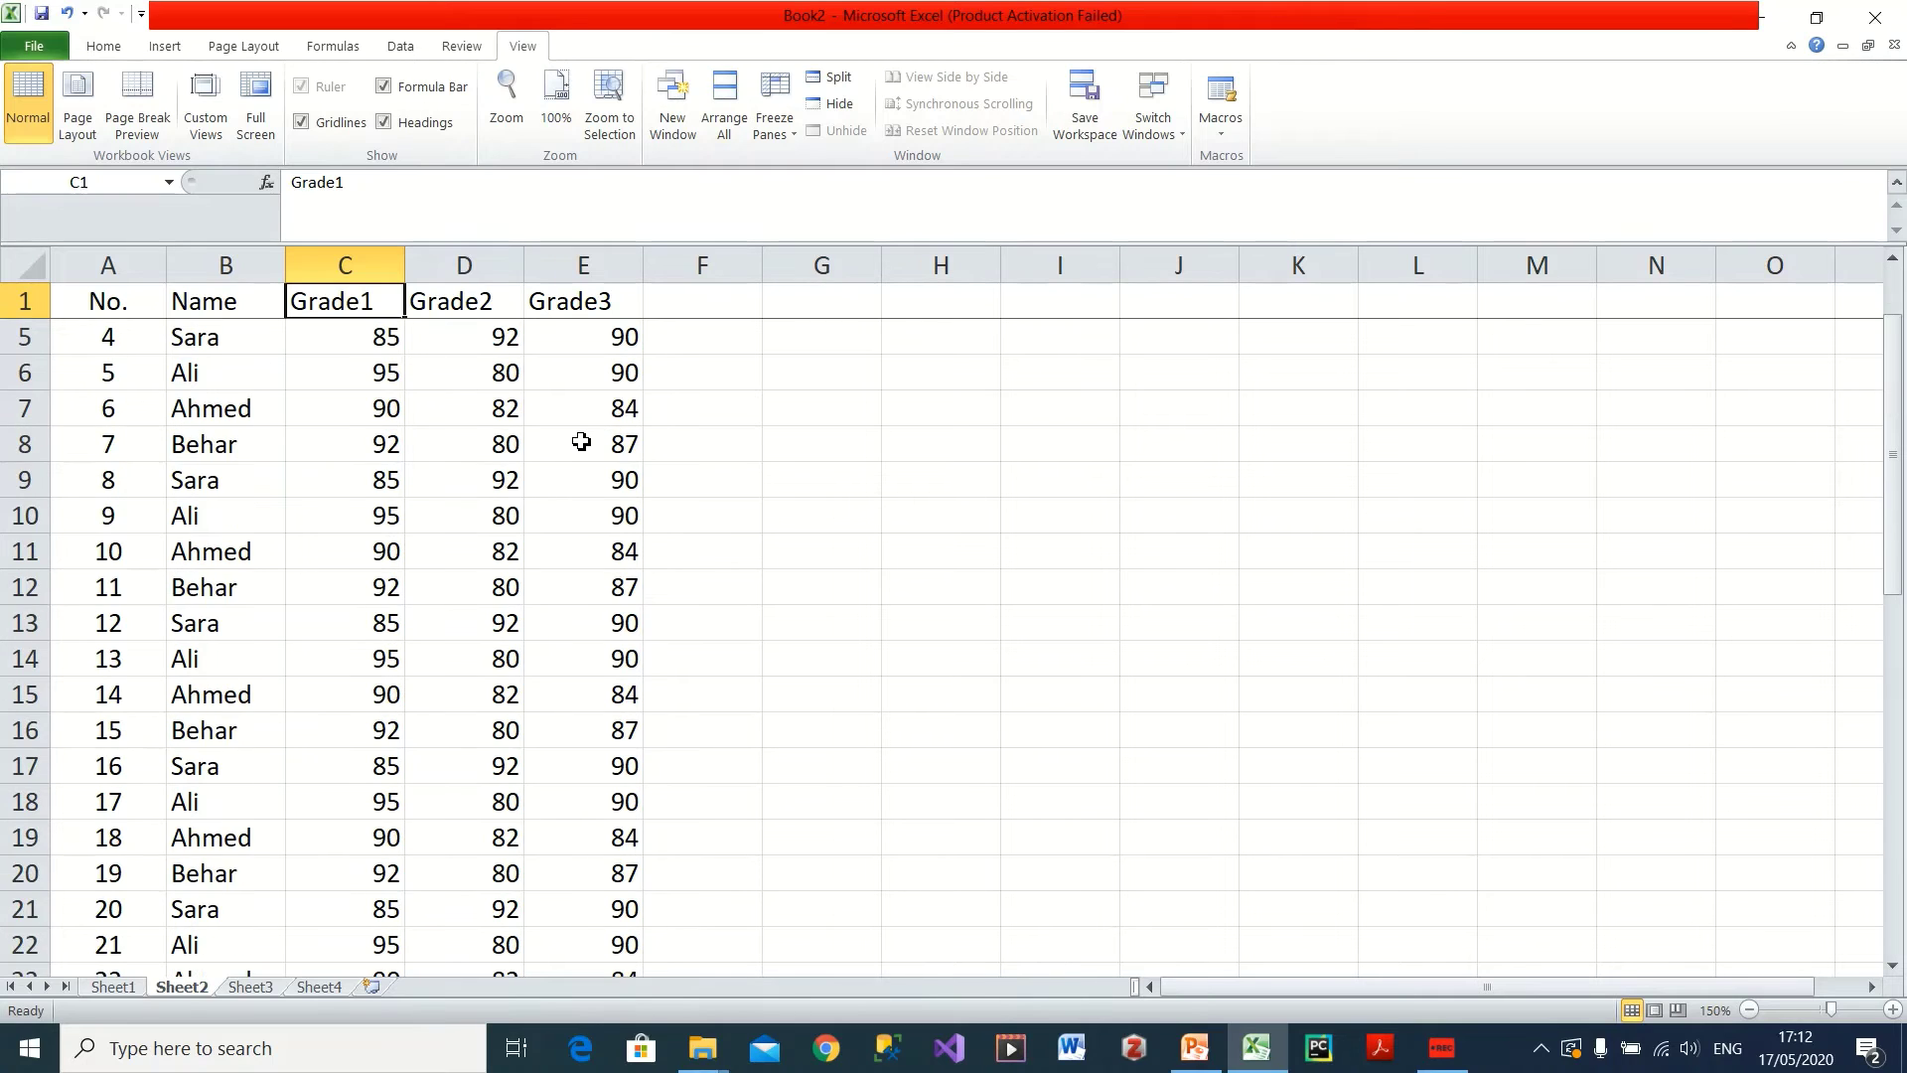
scroll(397, 742, down, 6)
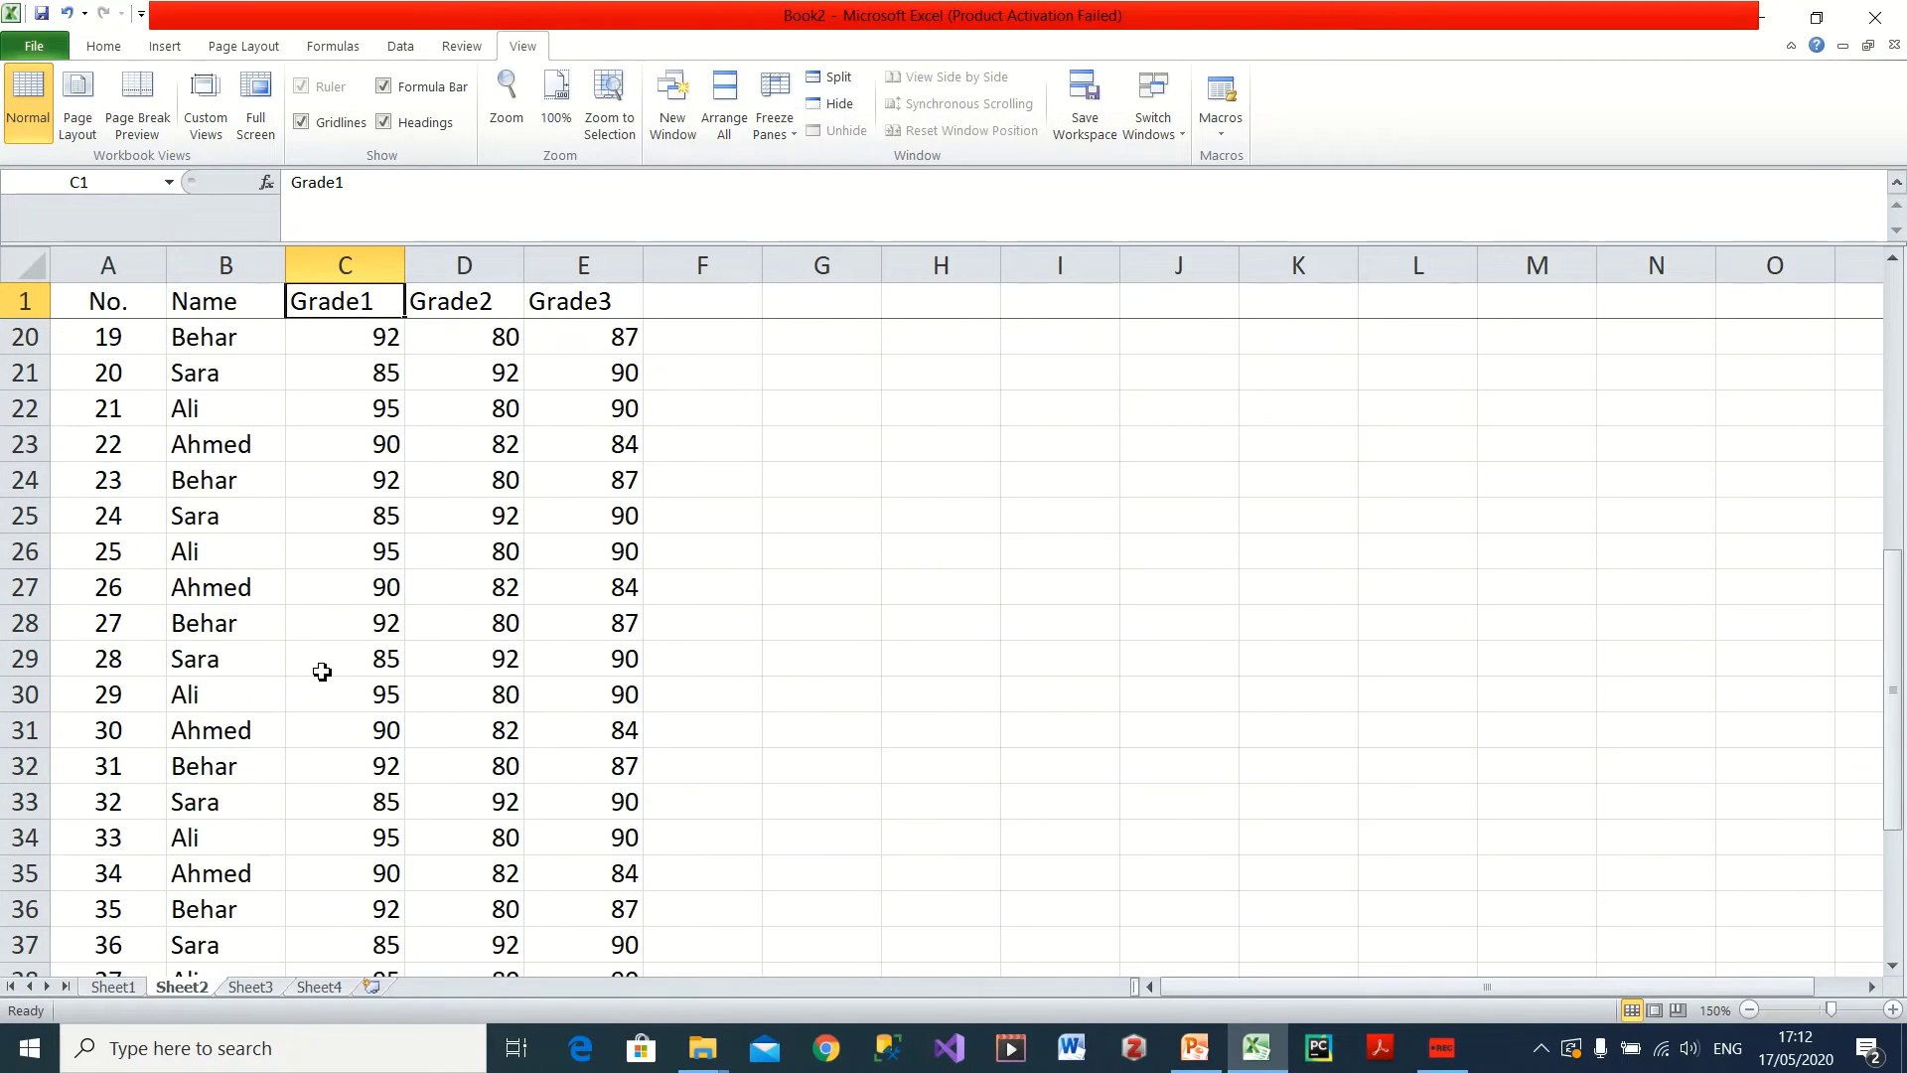
scroll(158, 679, down, 1)
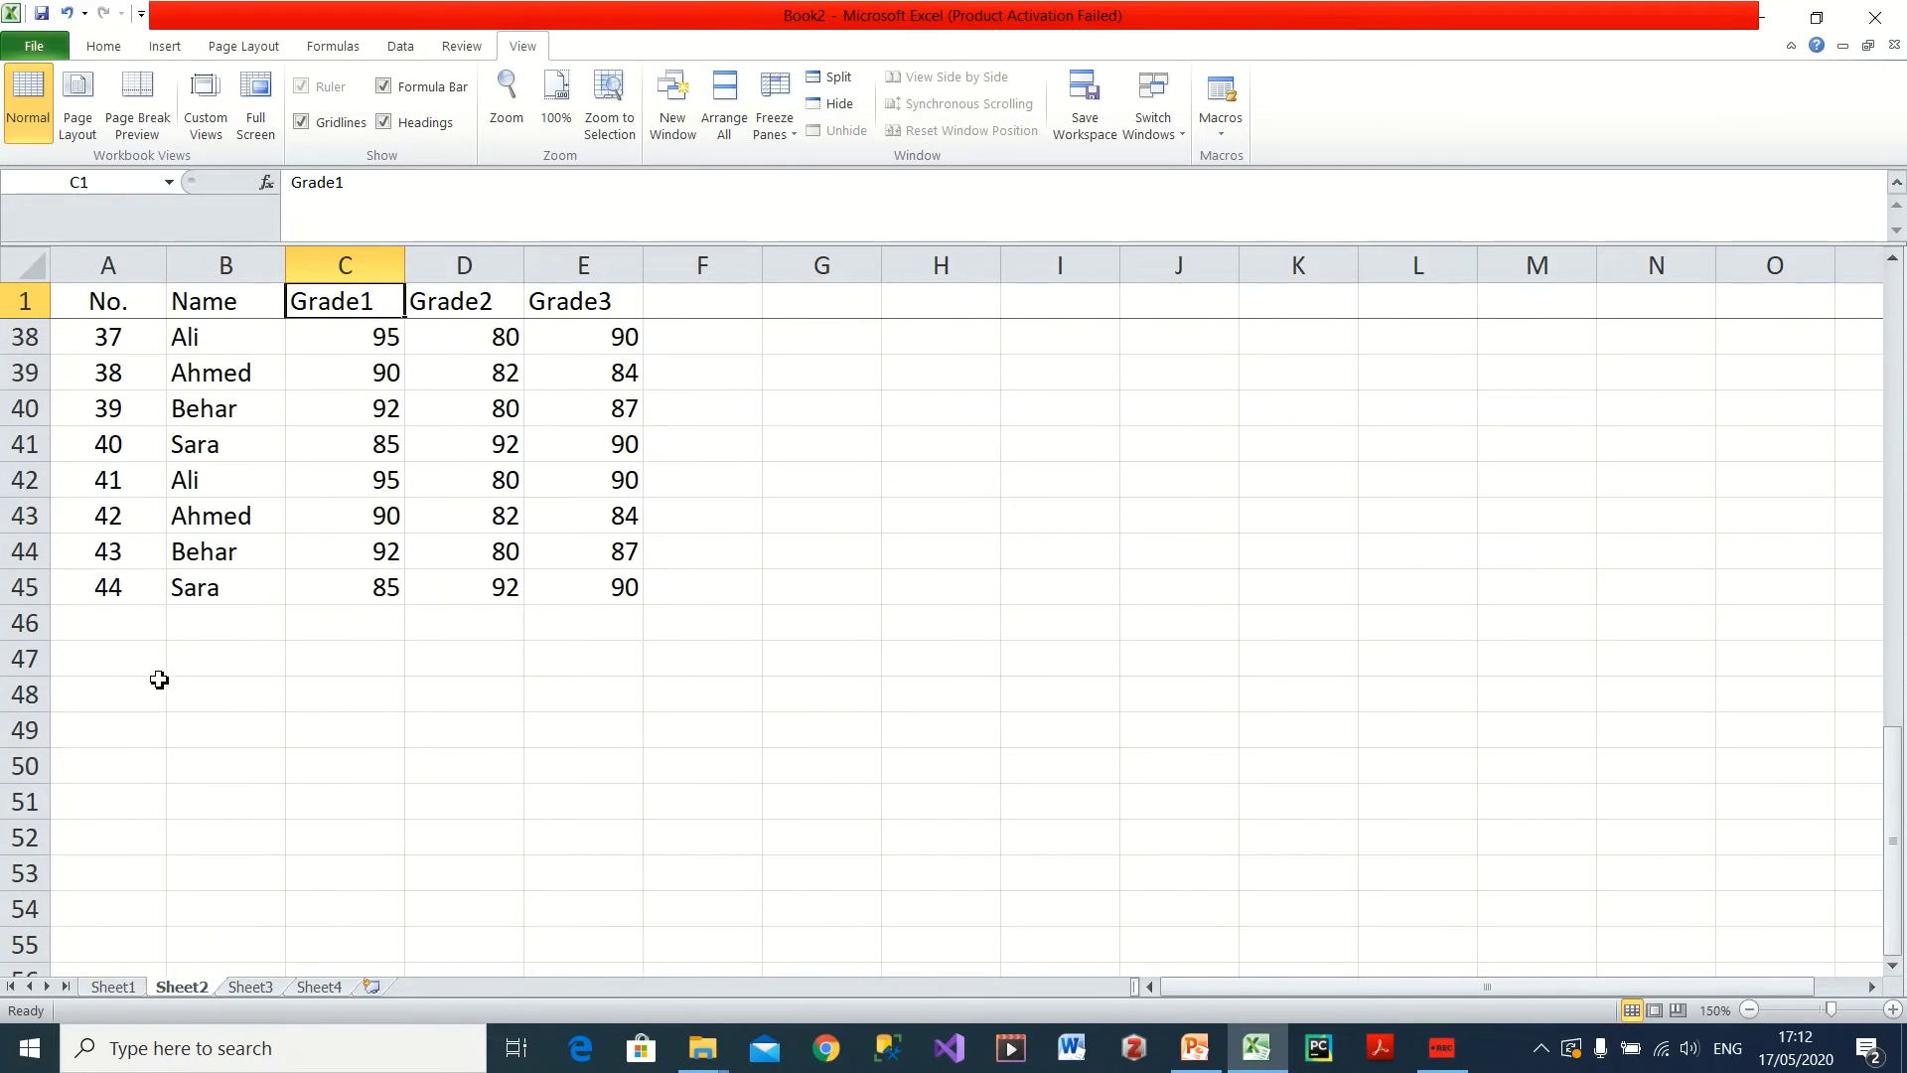
scroll(164, 676, up, 11)
scroll(174, 672, up, 1)
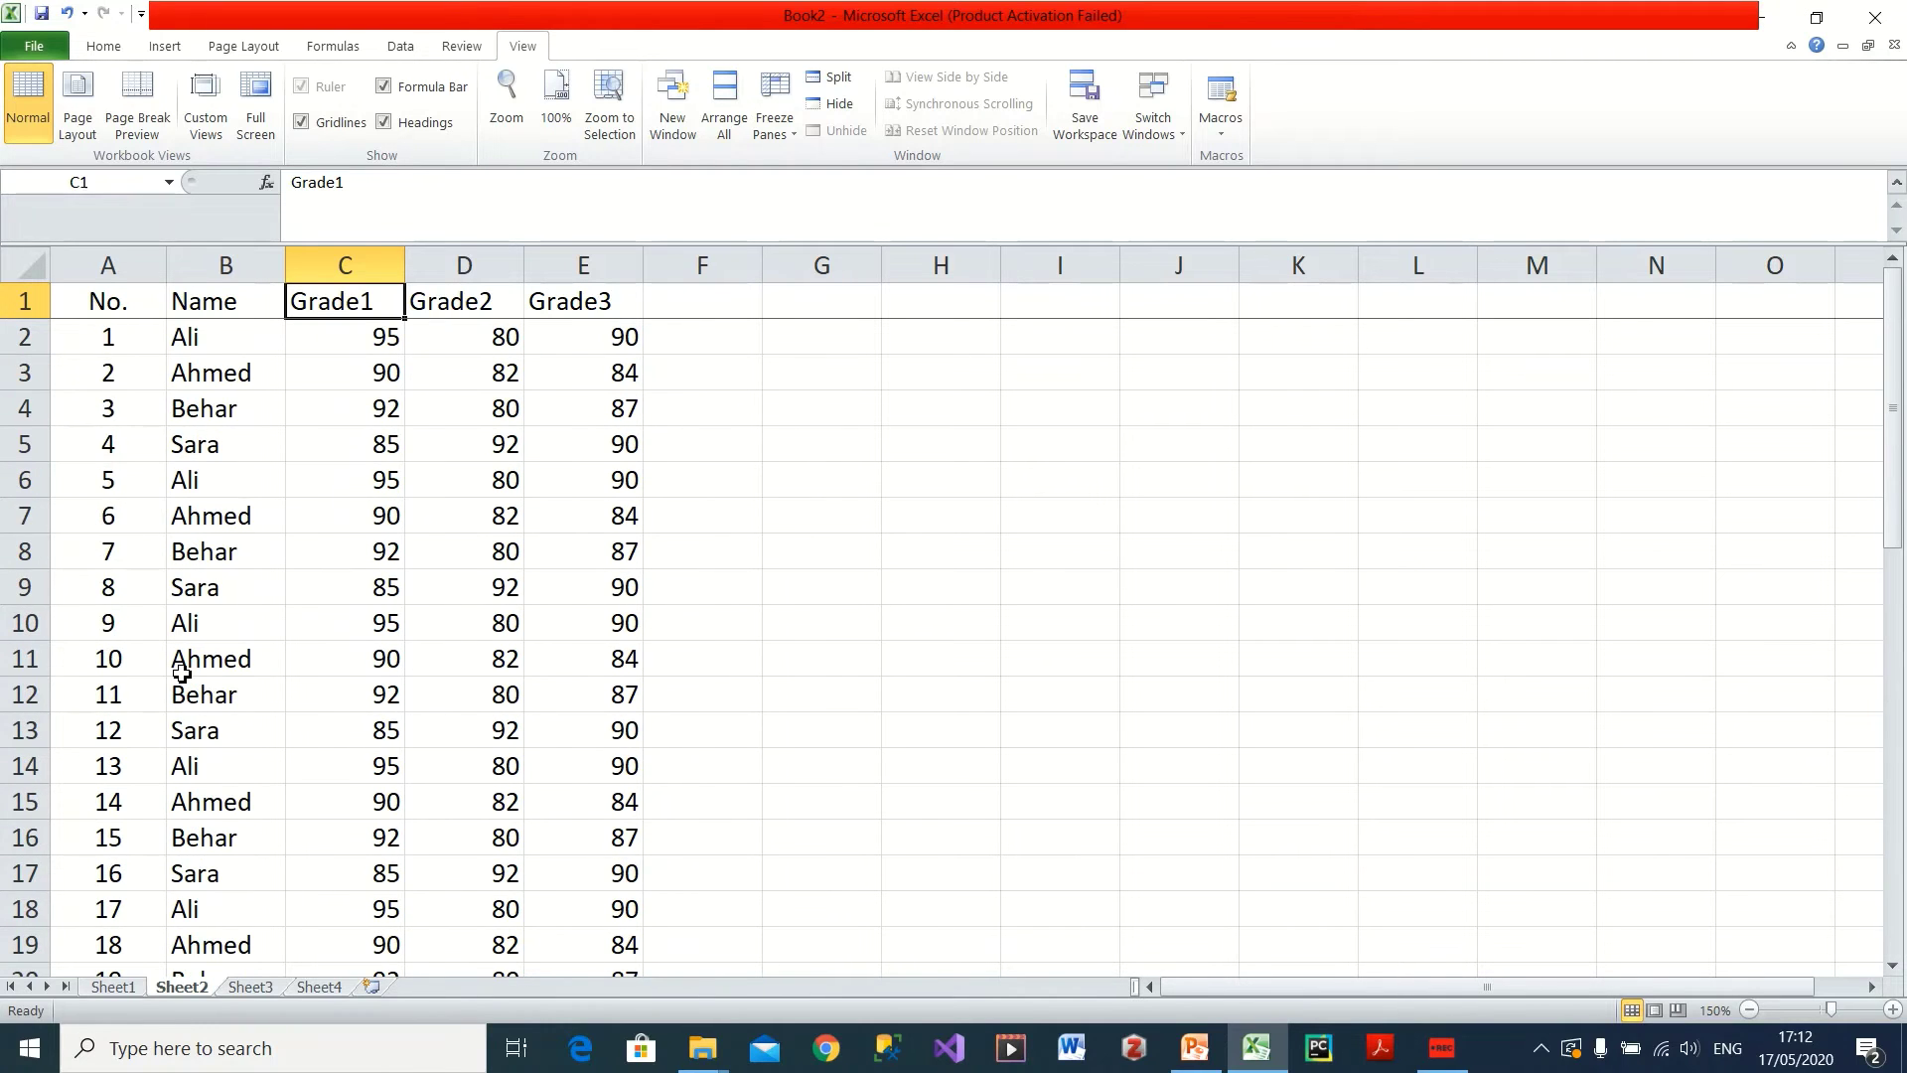
scroll(179, 668, down, 3)
scroll(199, 672, up, 3)
scroll(205, 668, down, 6)
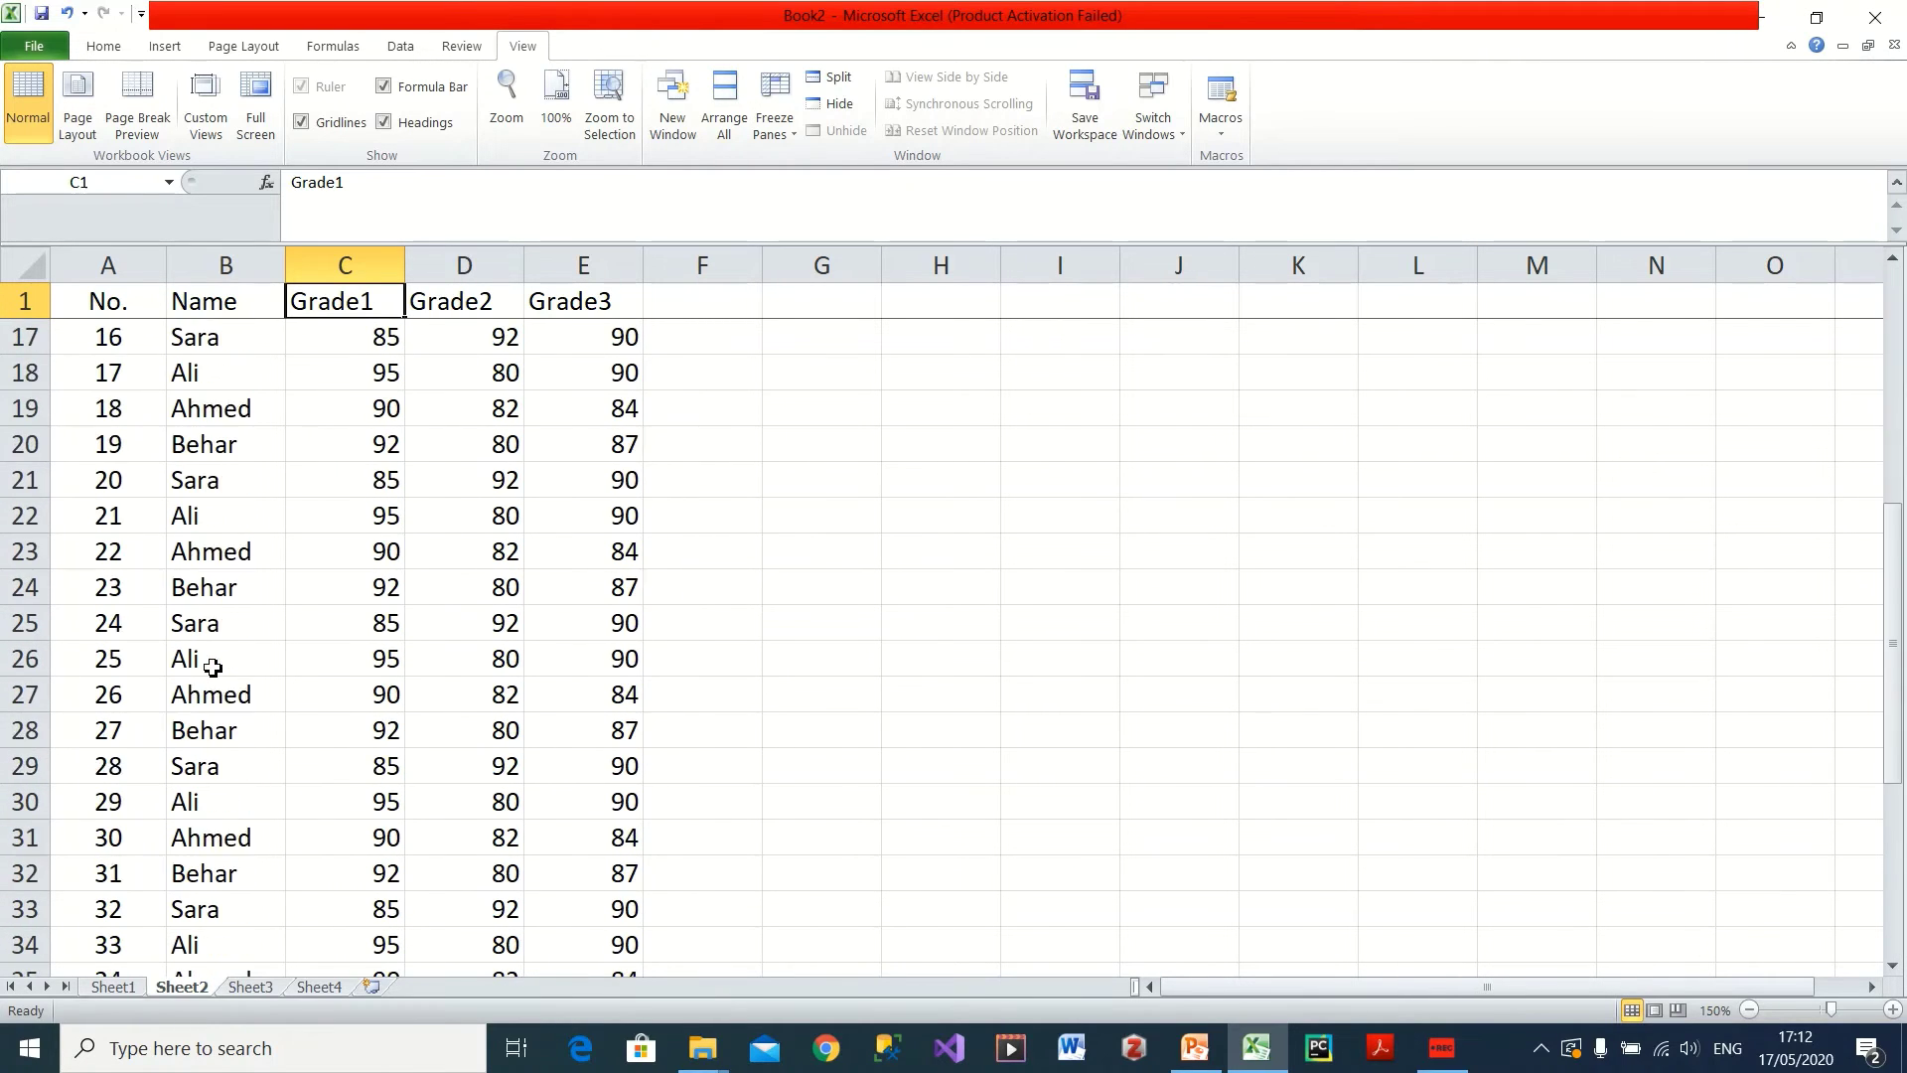
click(707, 397)
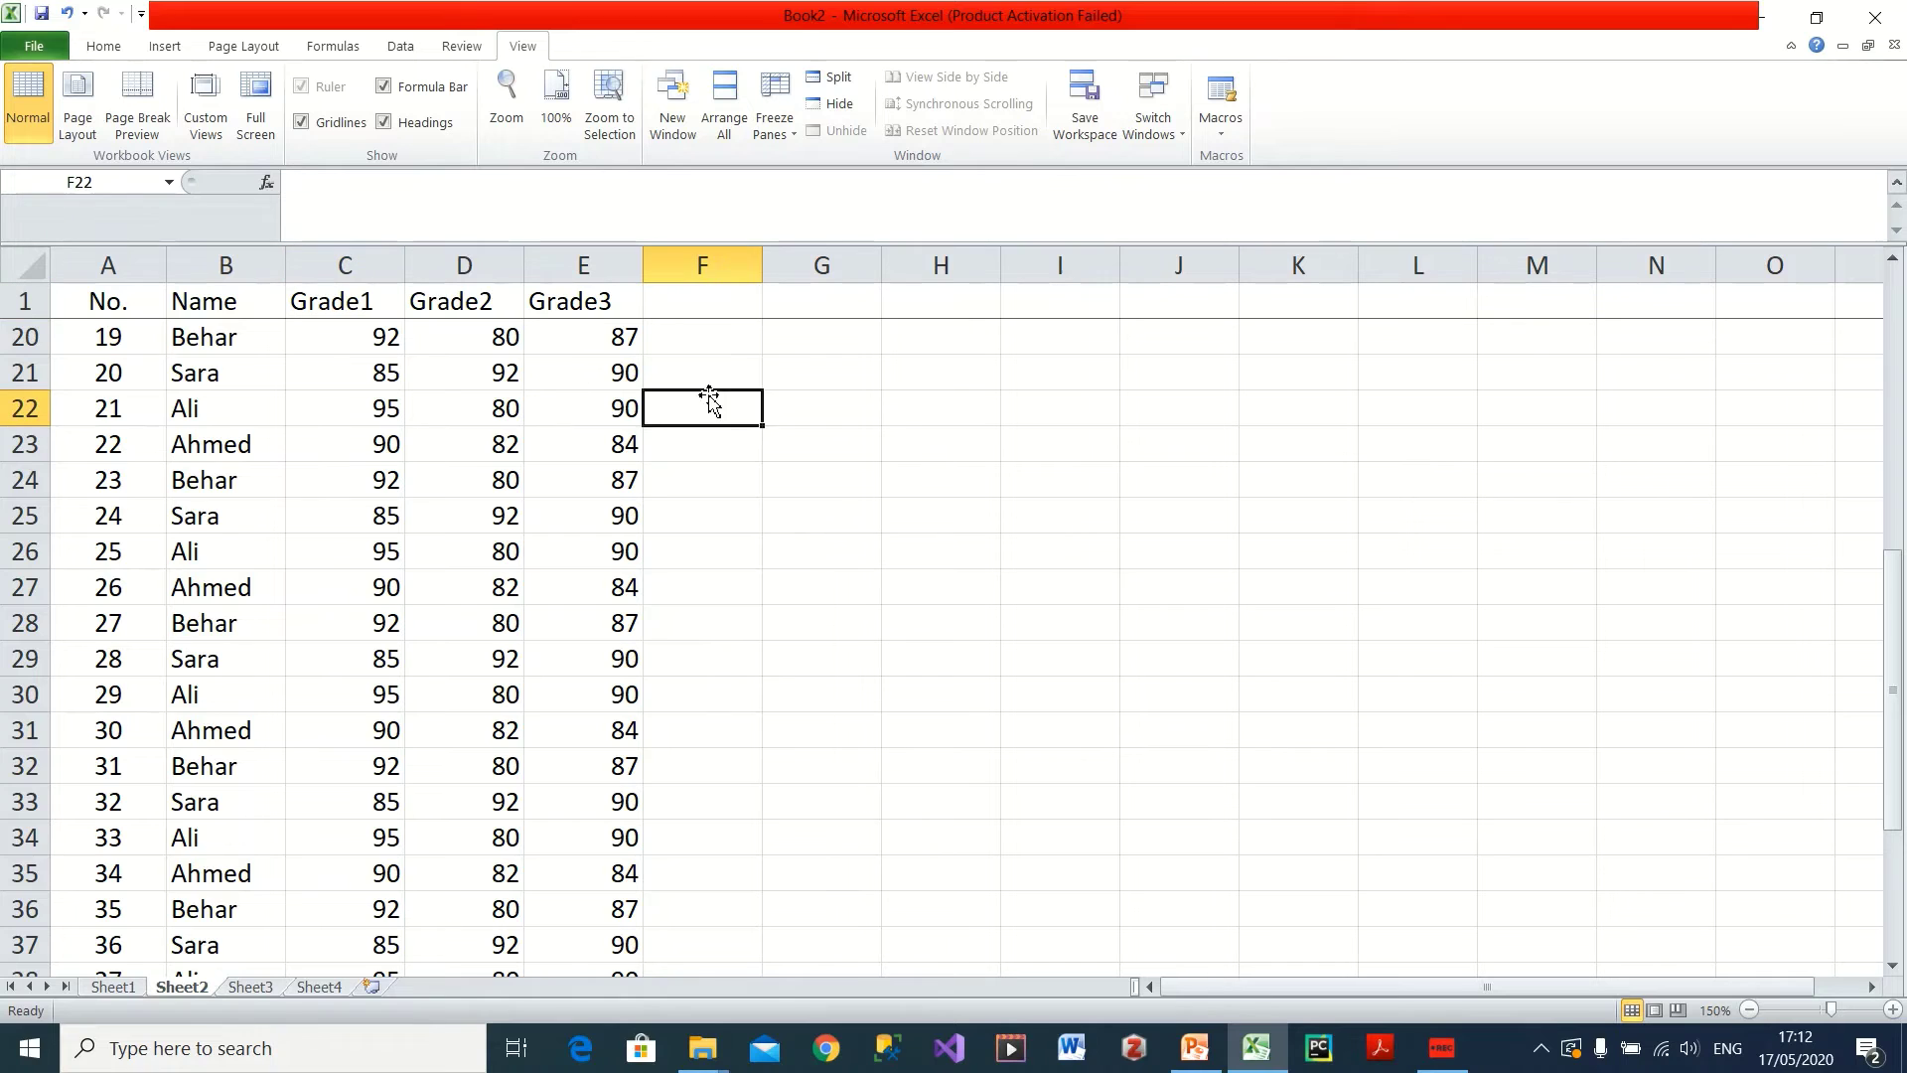
scroll(491, 420, up, 6)
scroll(491, 419, down, 11)
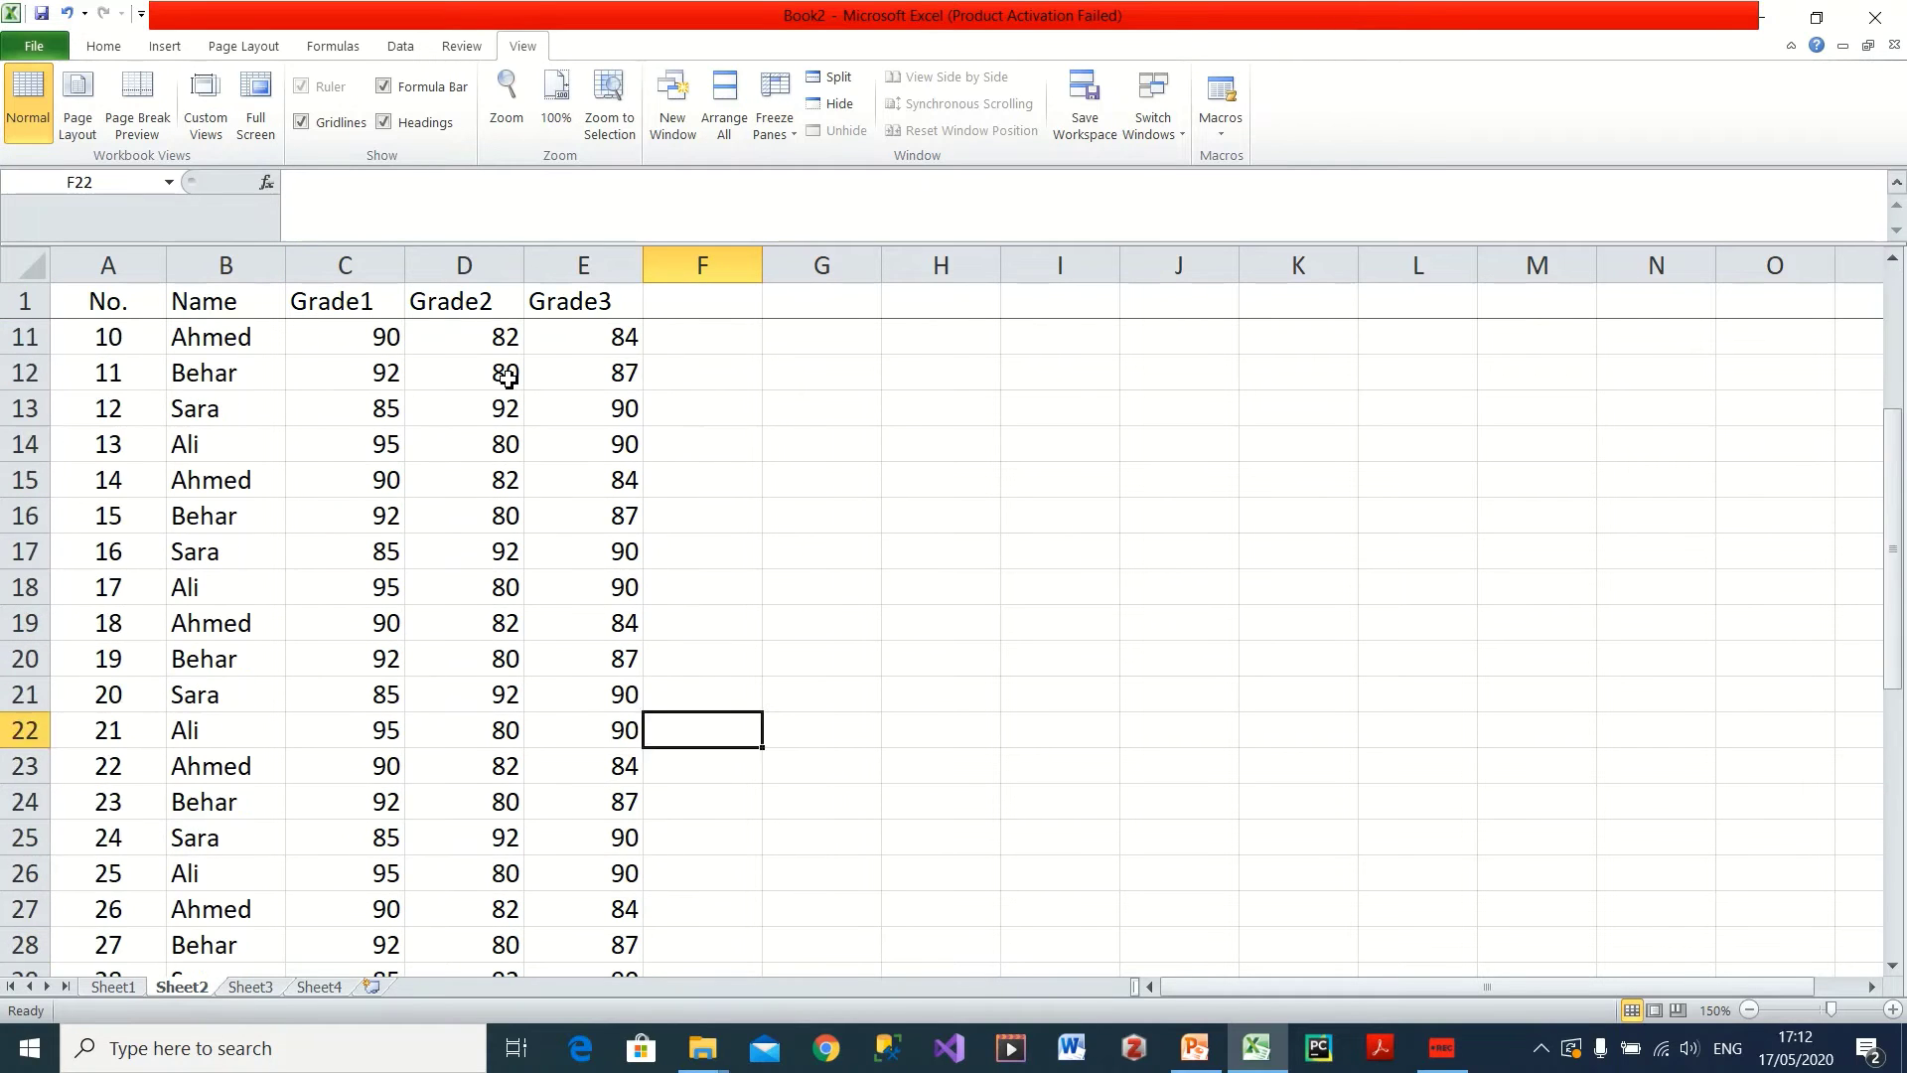
scroll(480, 443, up, 11)
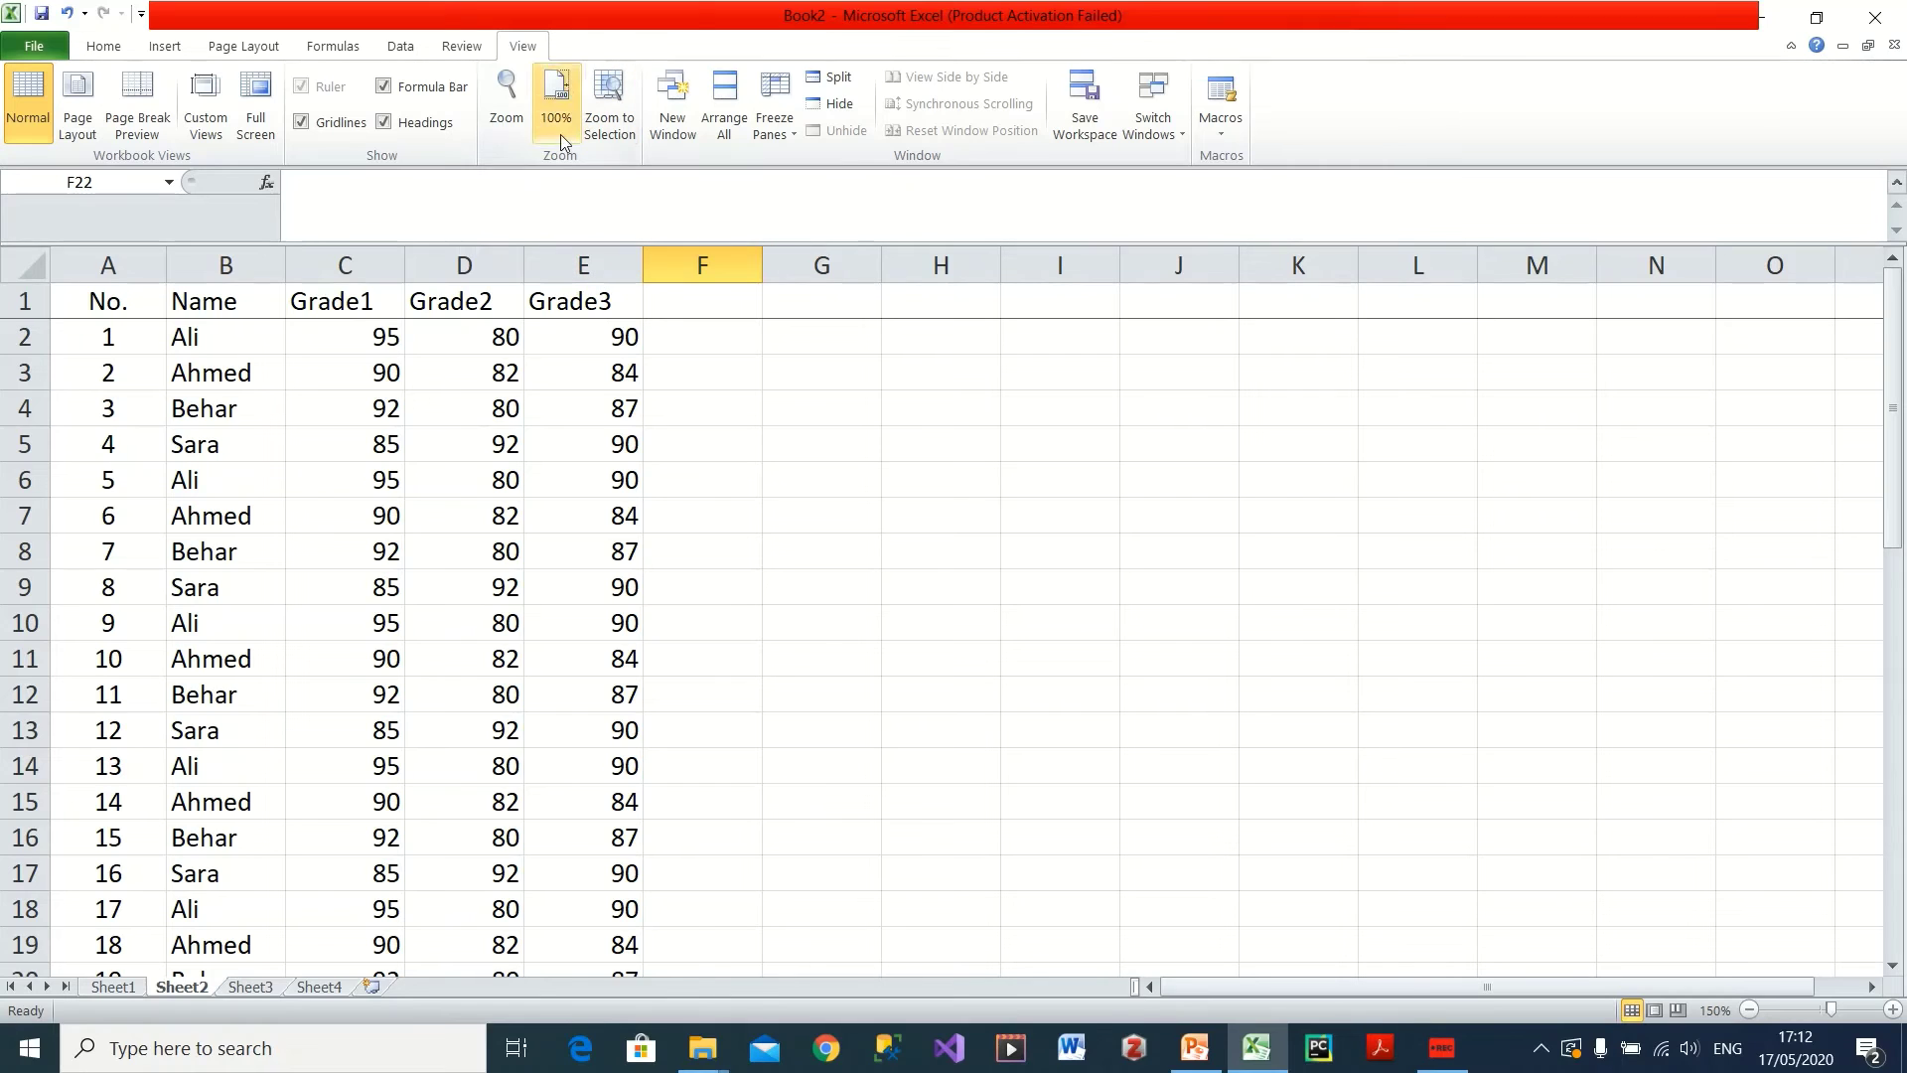
- Unfreeze the panes in Sheet2 and check how the title row behaves when moving through the list
click(773, 132)
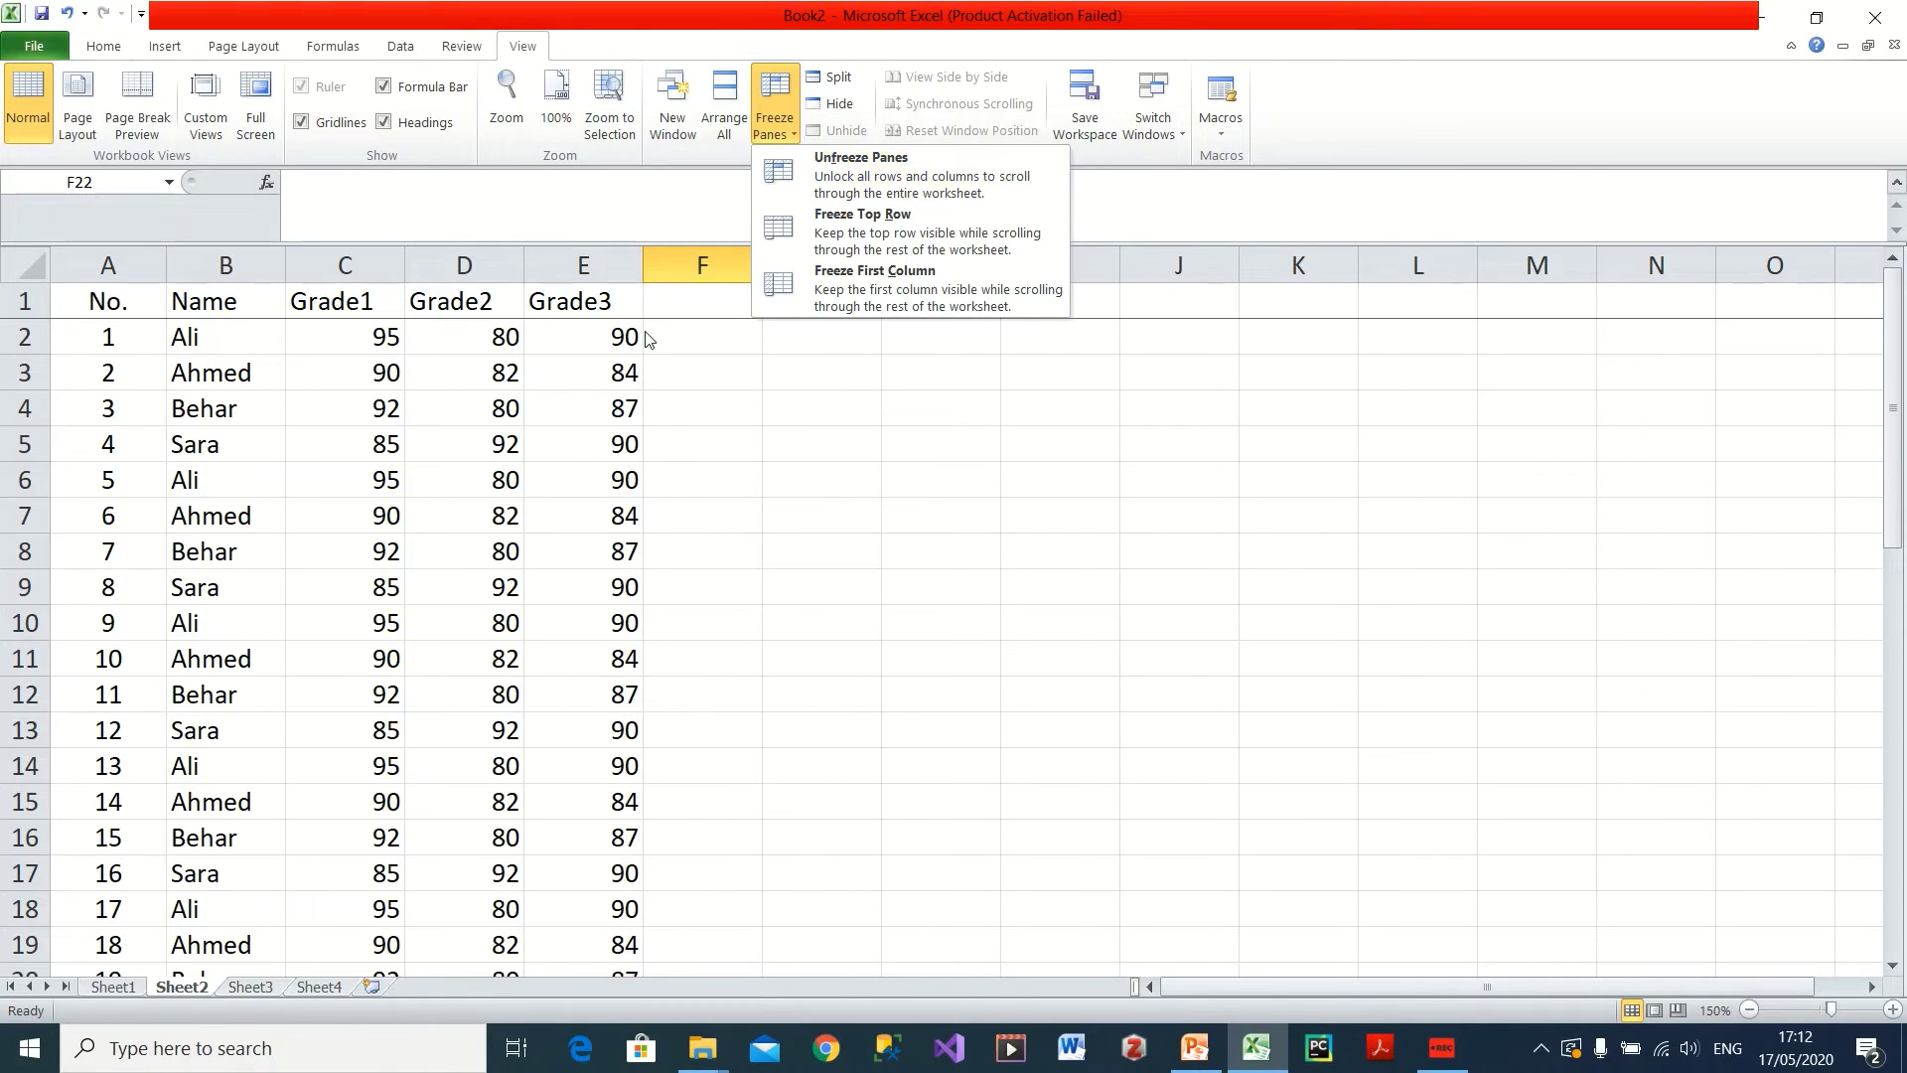
click(656, 363)
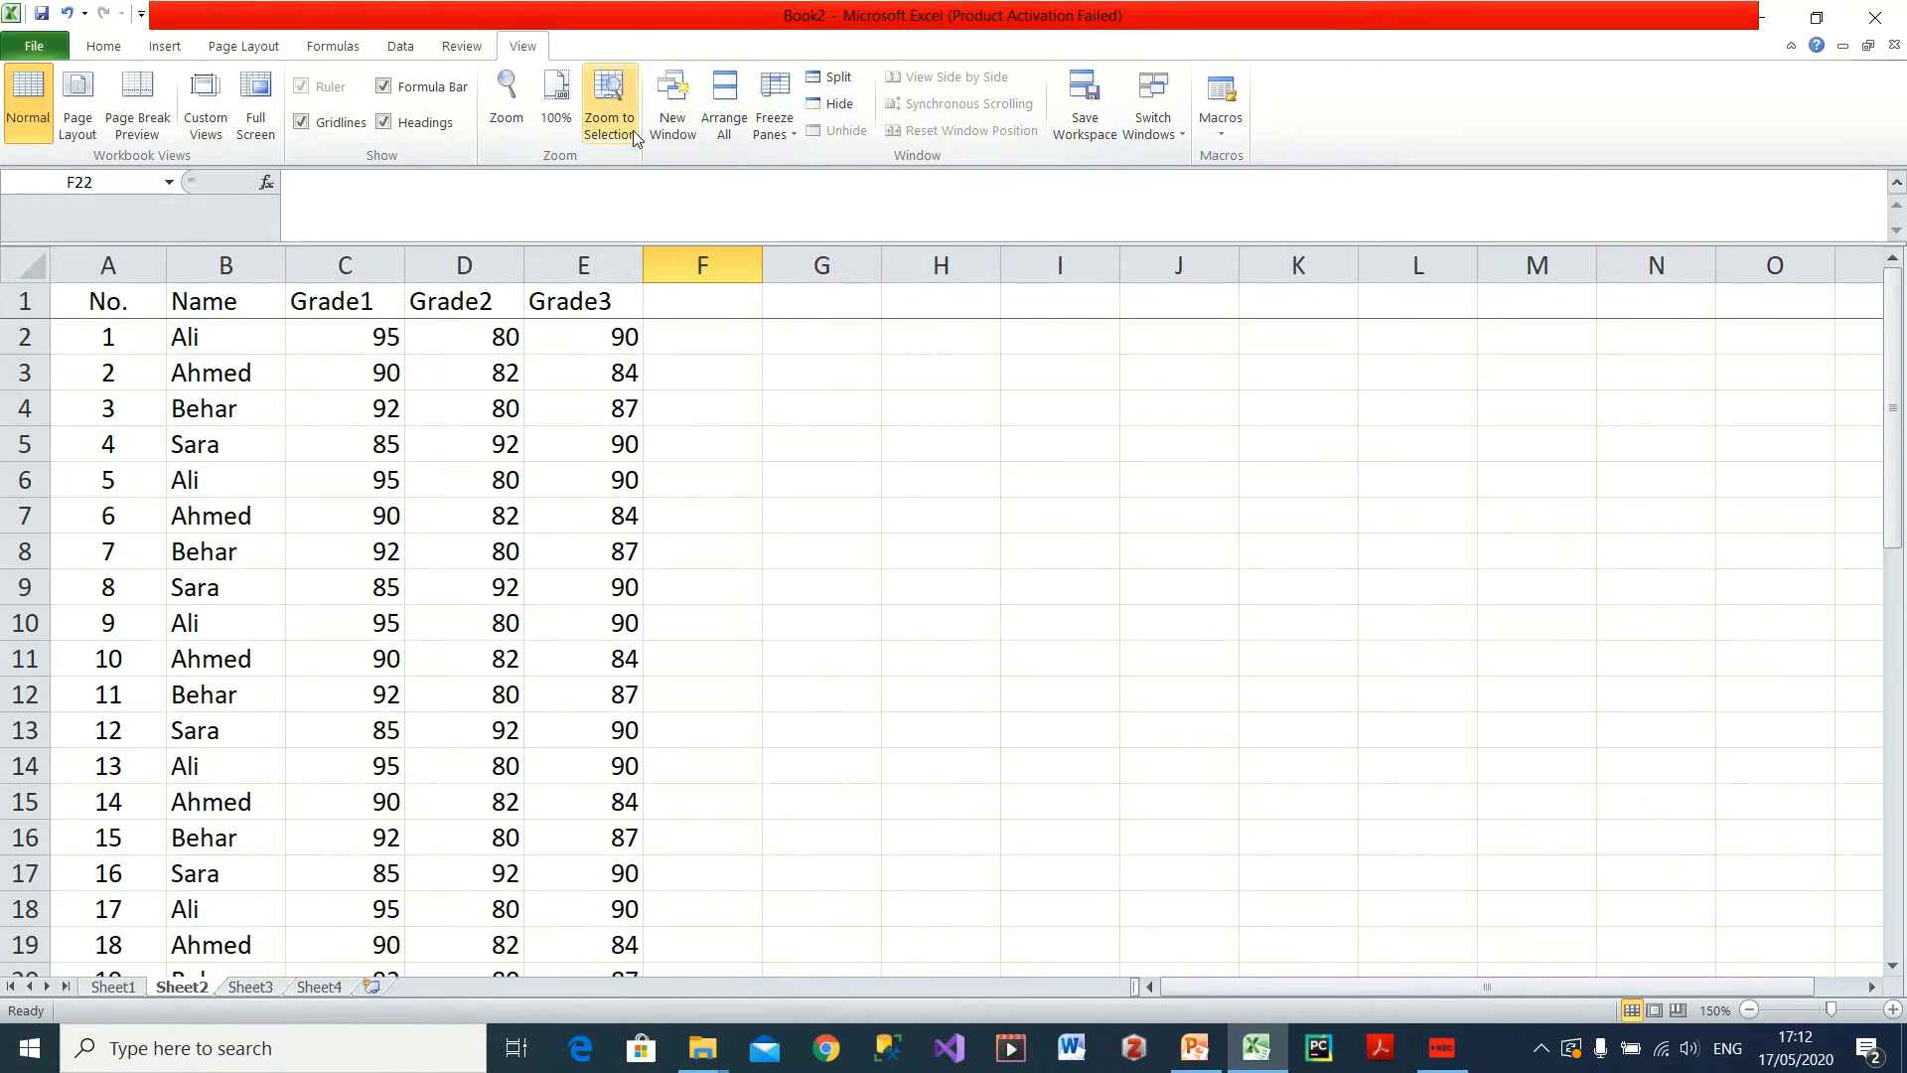
click(783, 137)
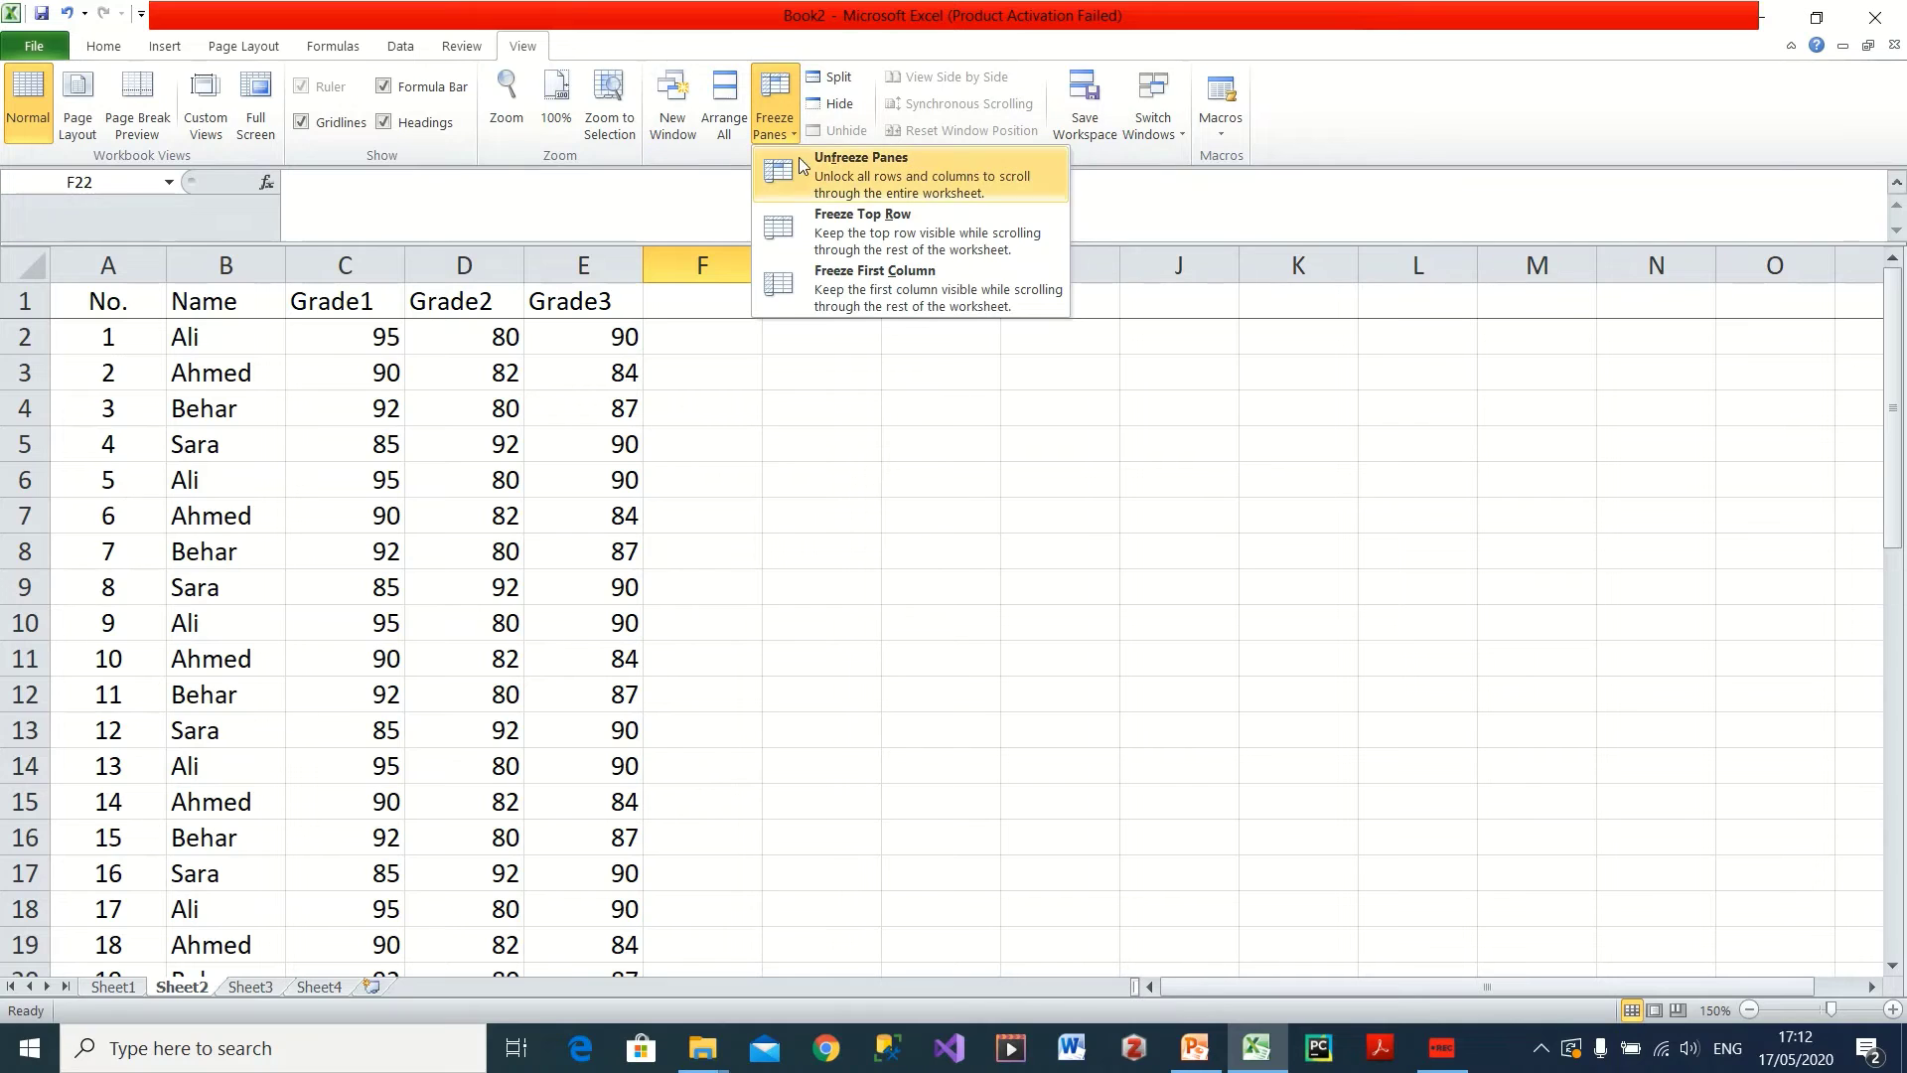
click(858, 165)
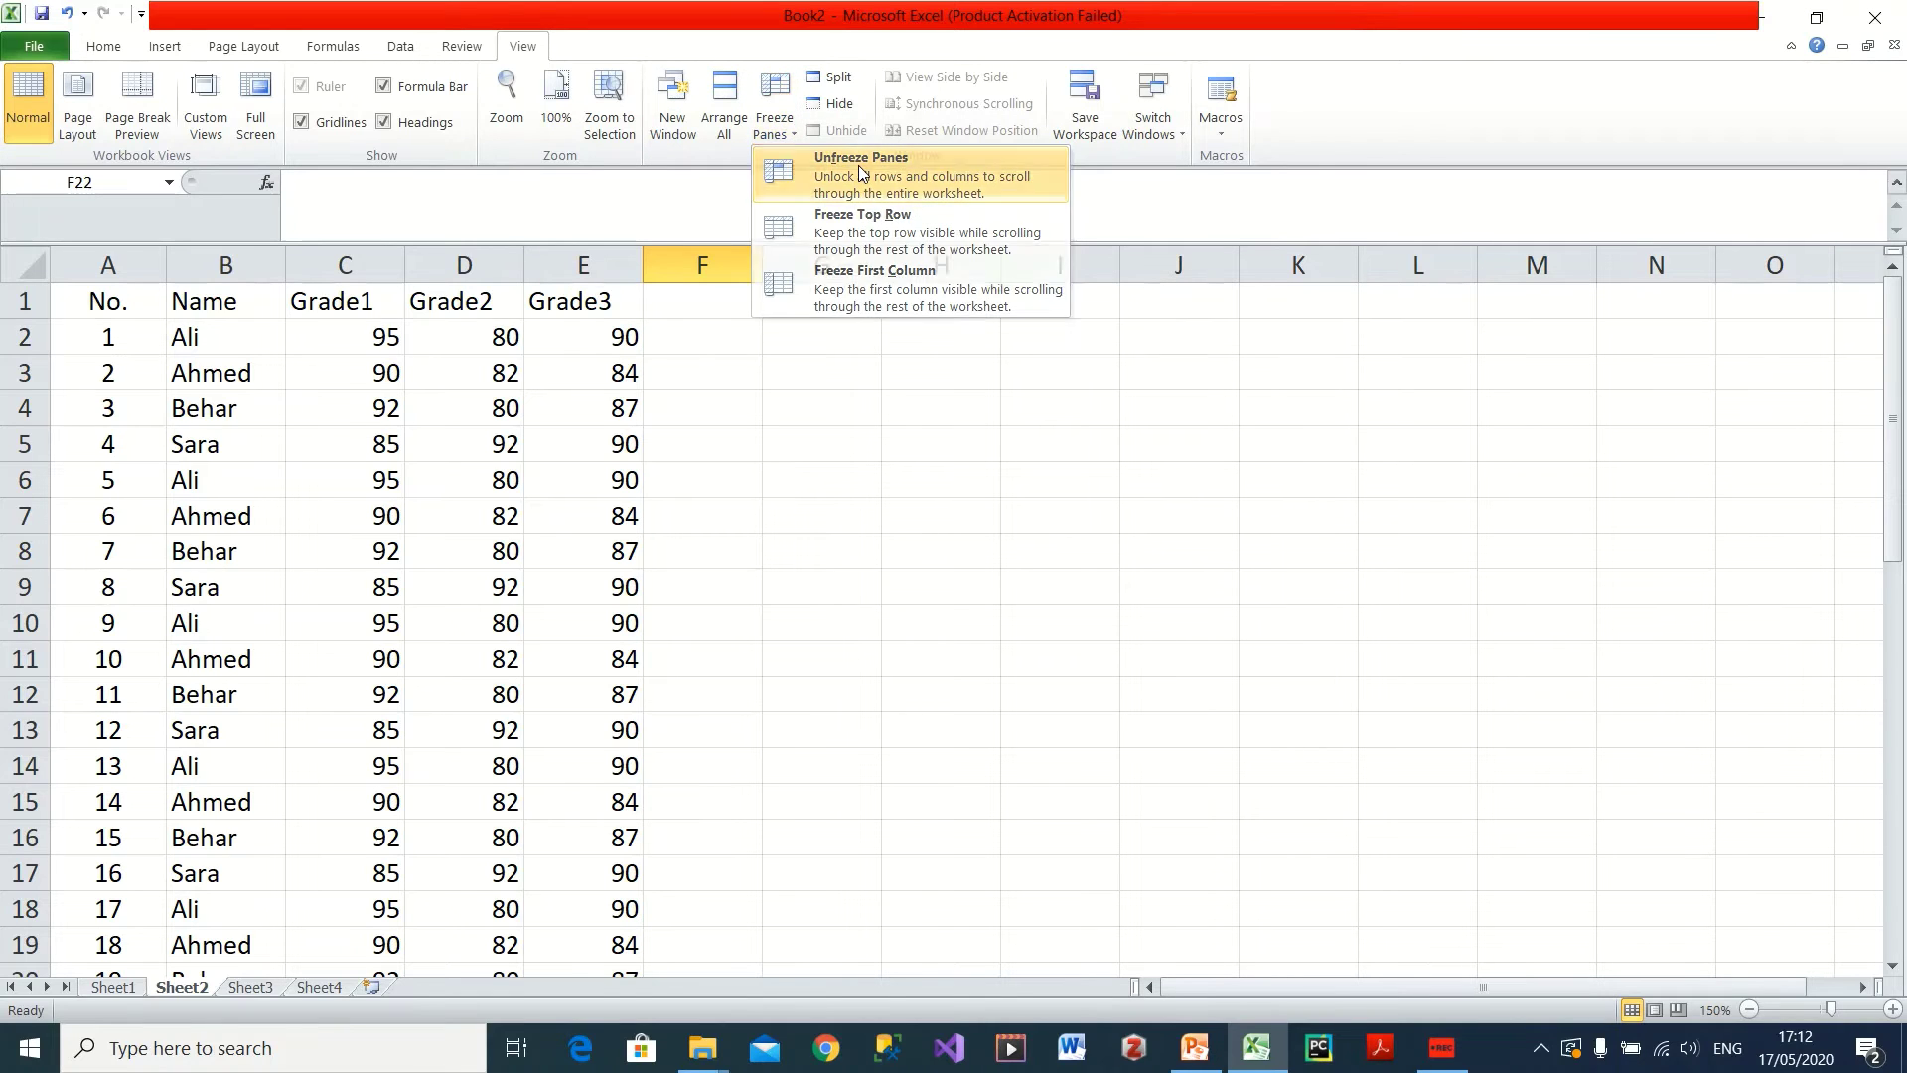
scroll(442, 480, down, 8)
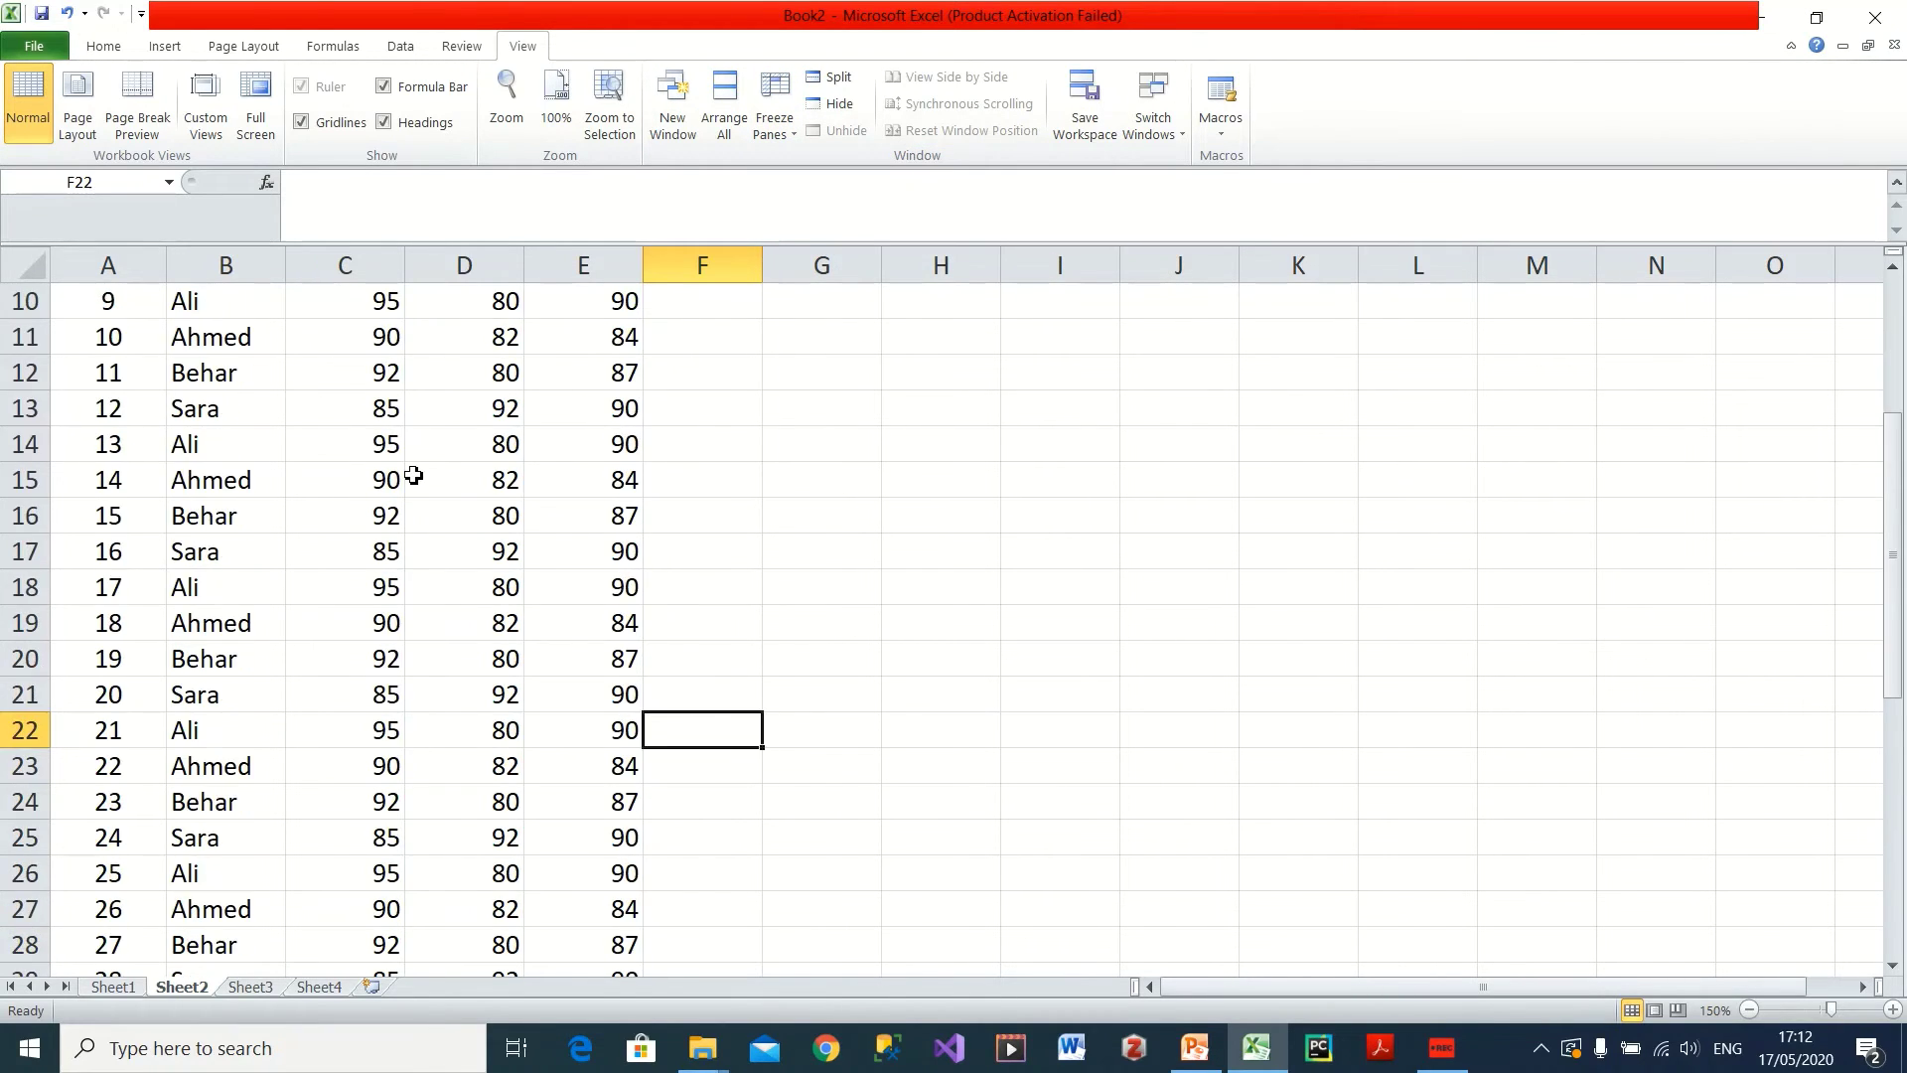
scroll(412, 475, up, 8)
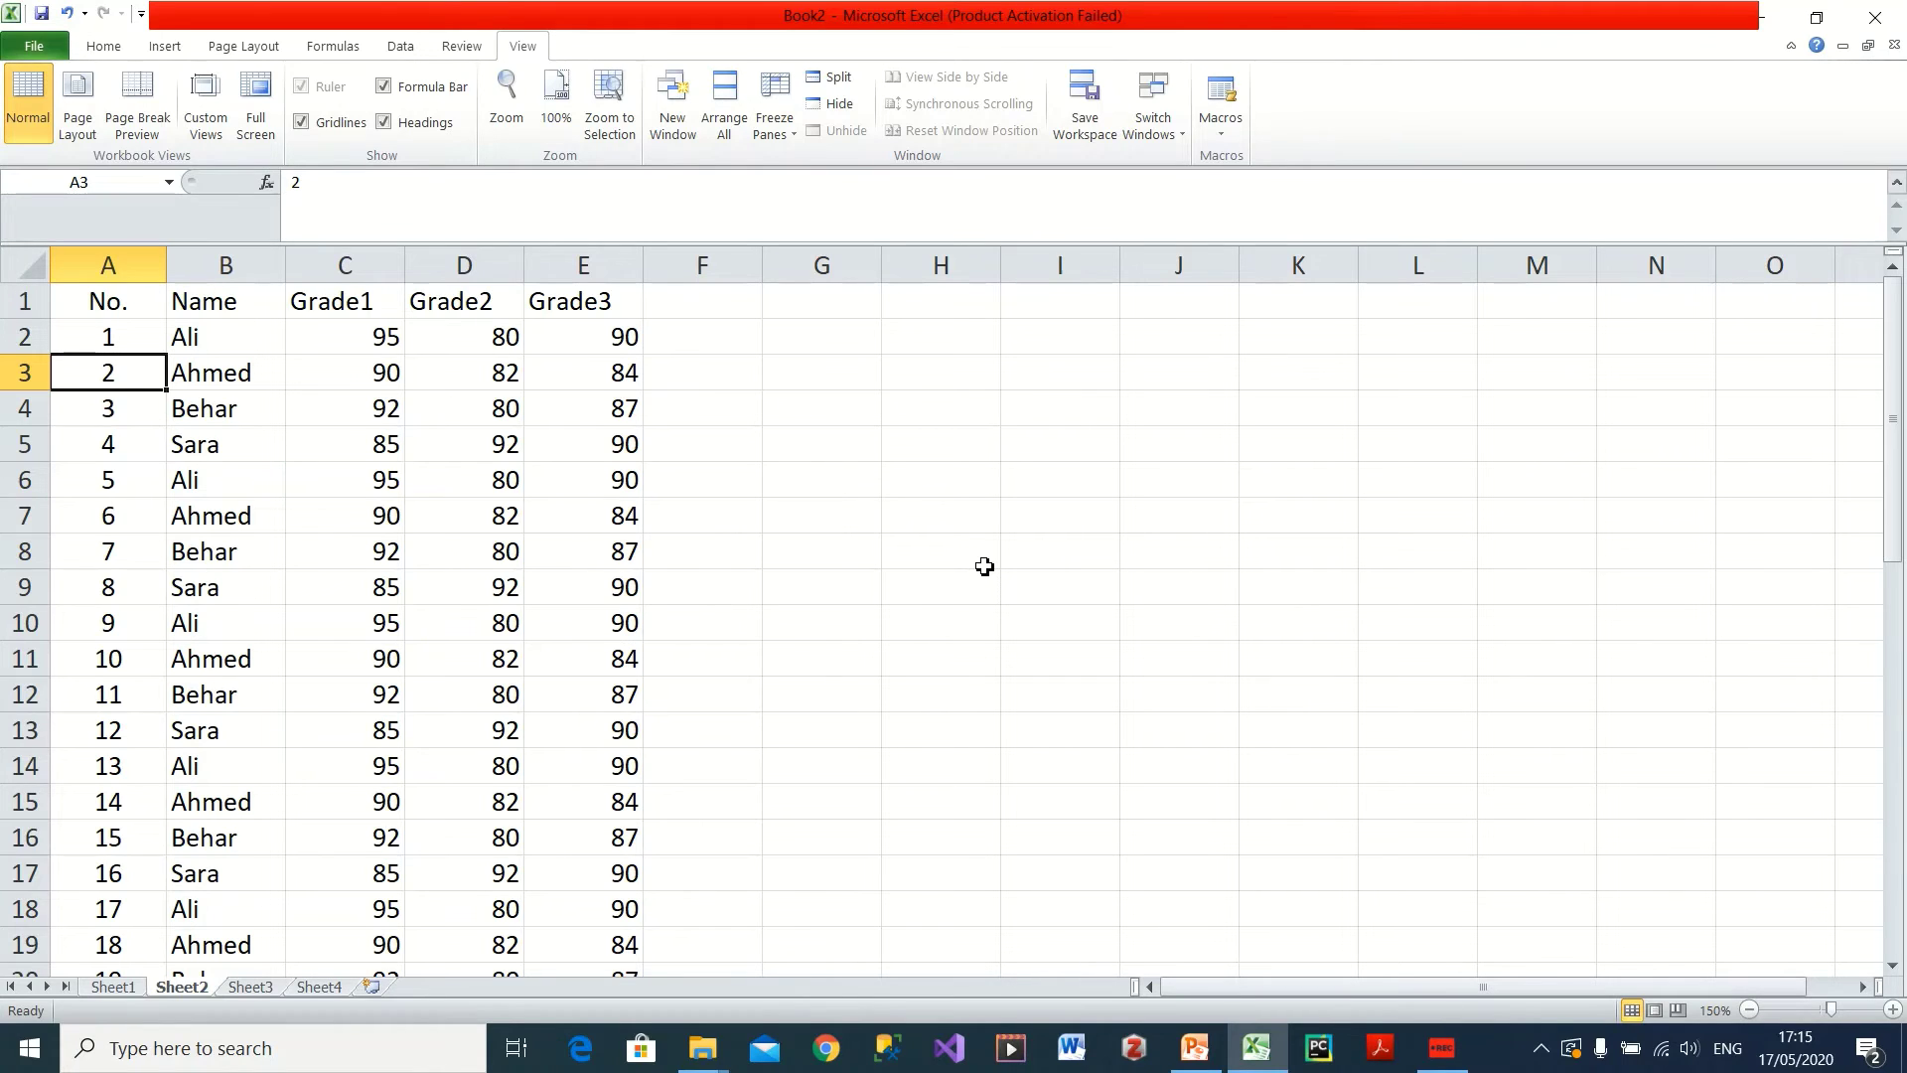
- Freeze the first two rows of Sheet2 by applying Freeze Panes at cell A3
click(444, 338)
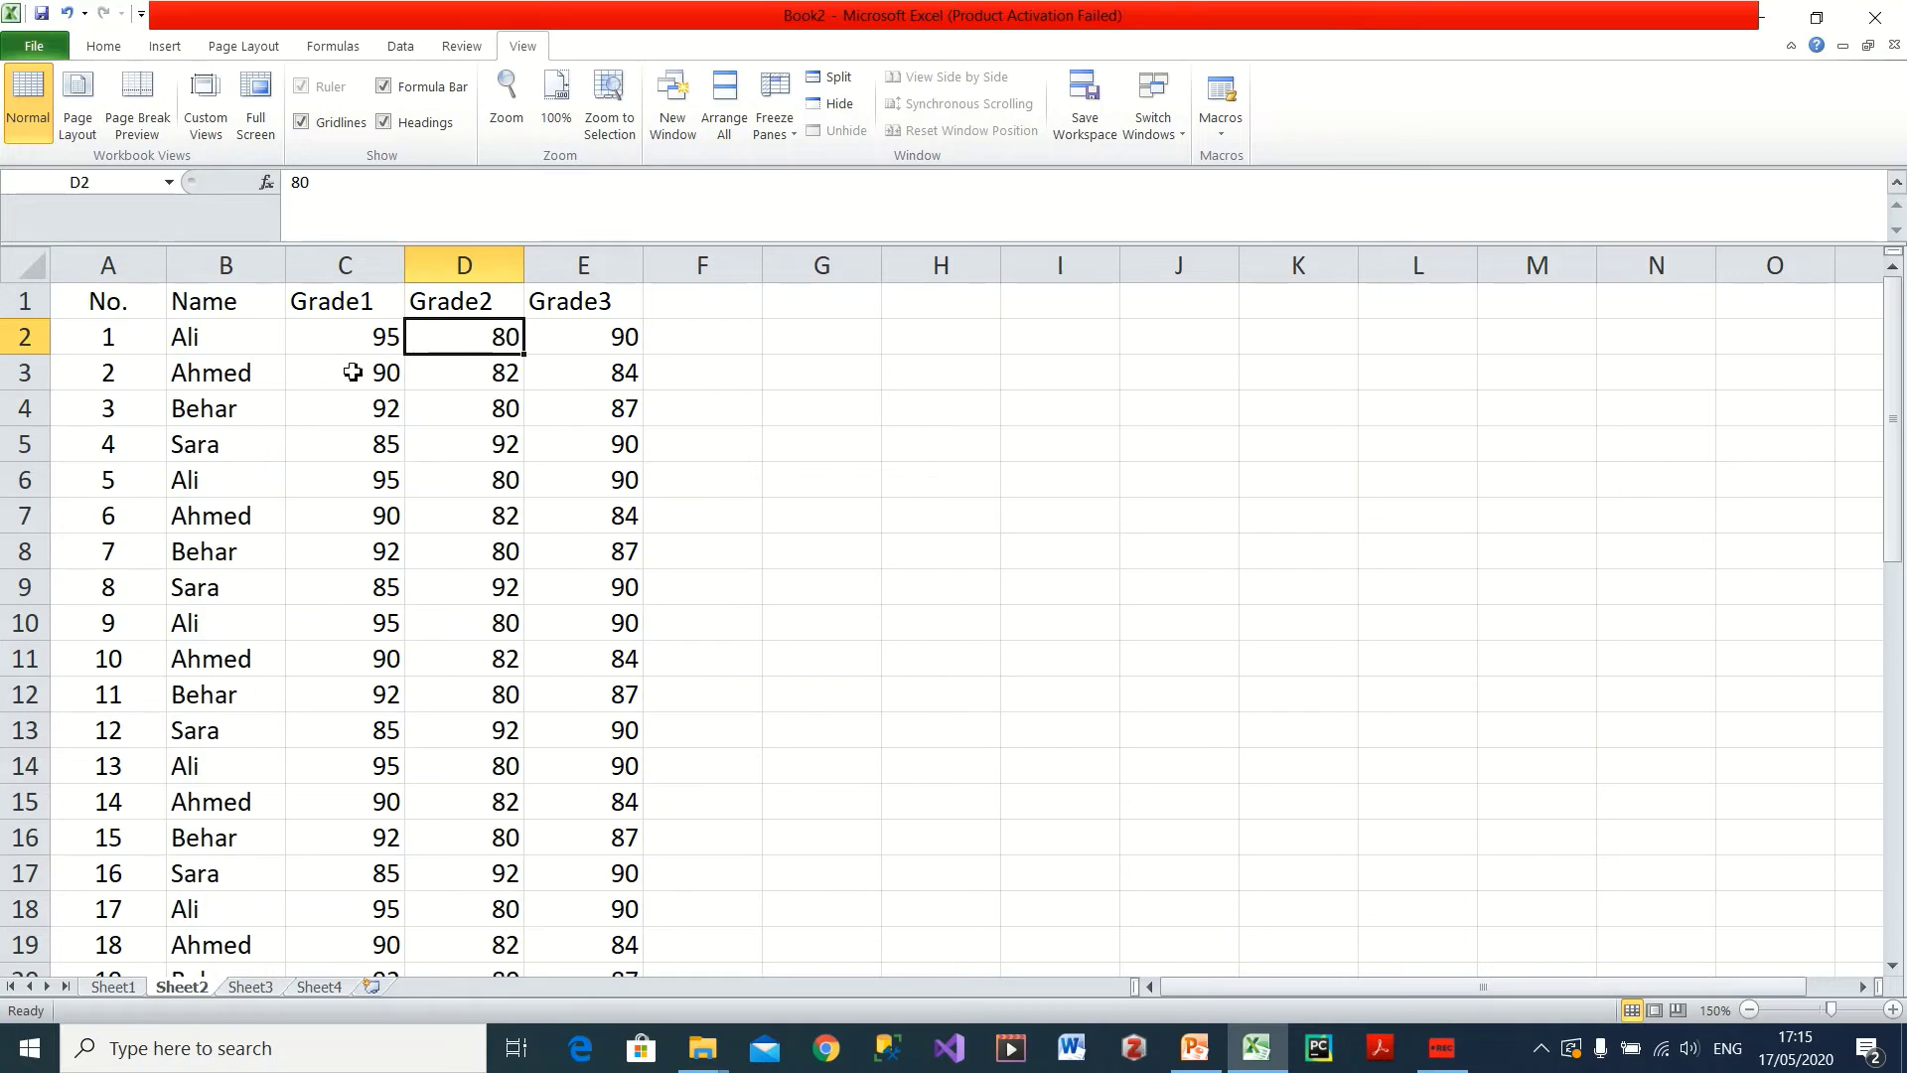
click(109, 374)
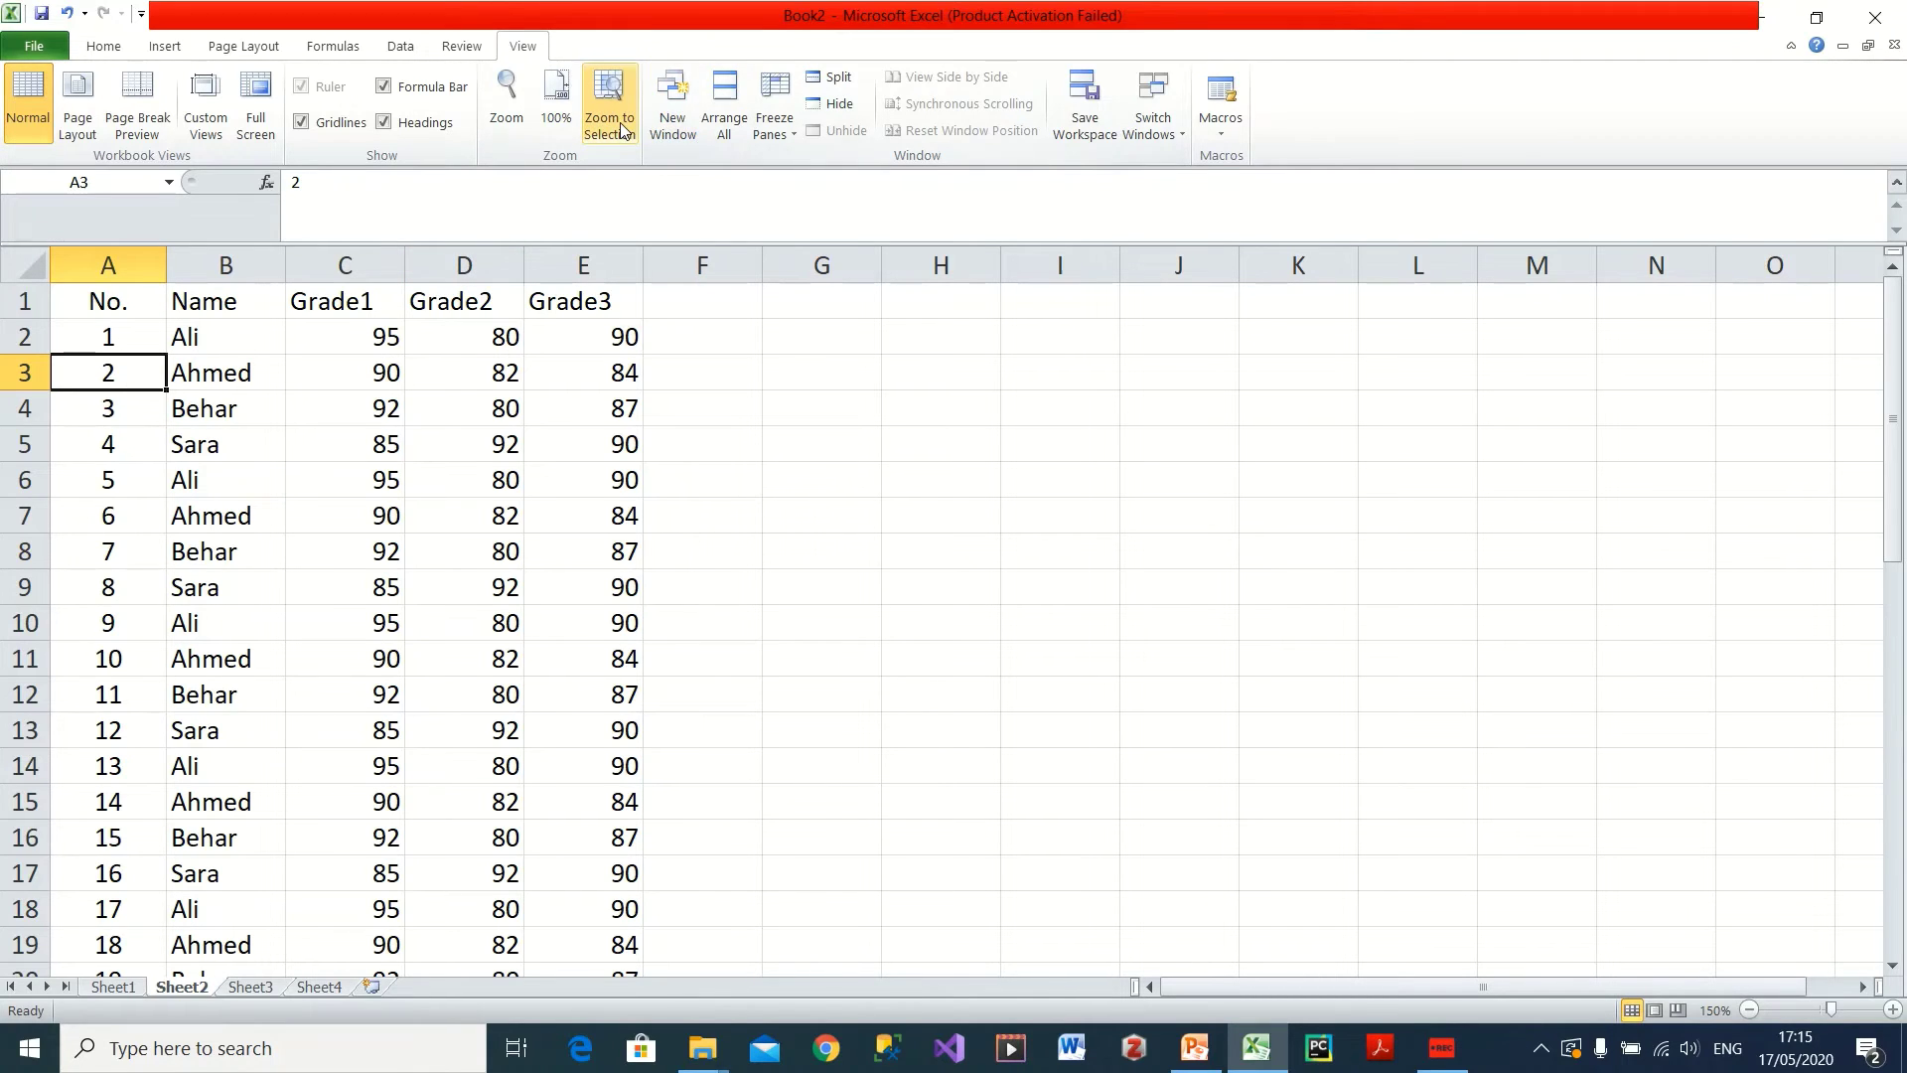
click(767, 131)
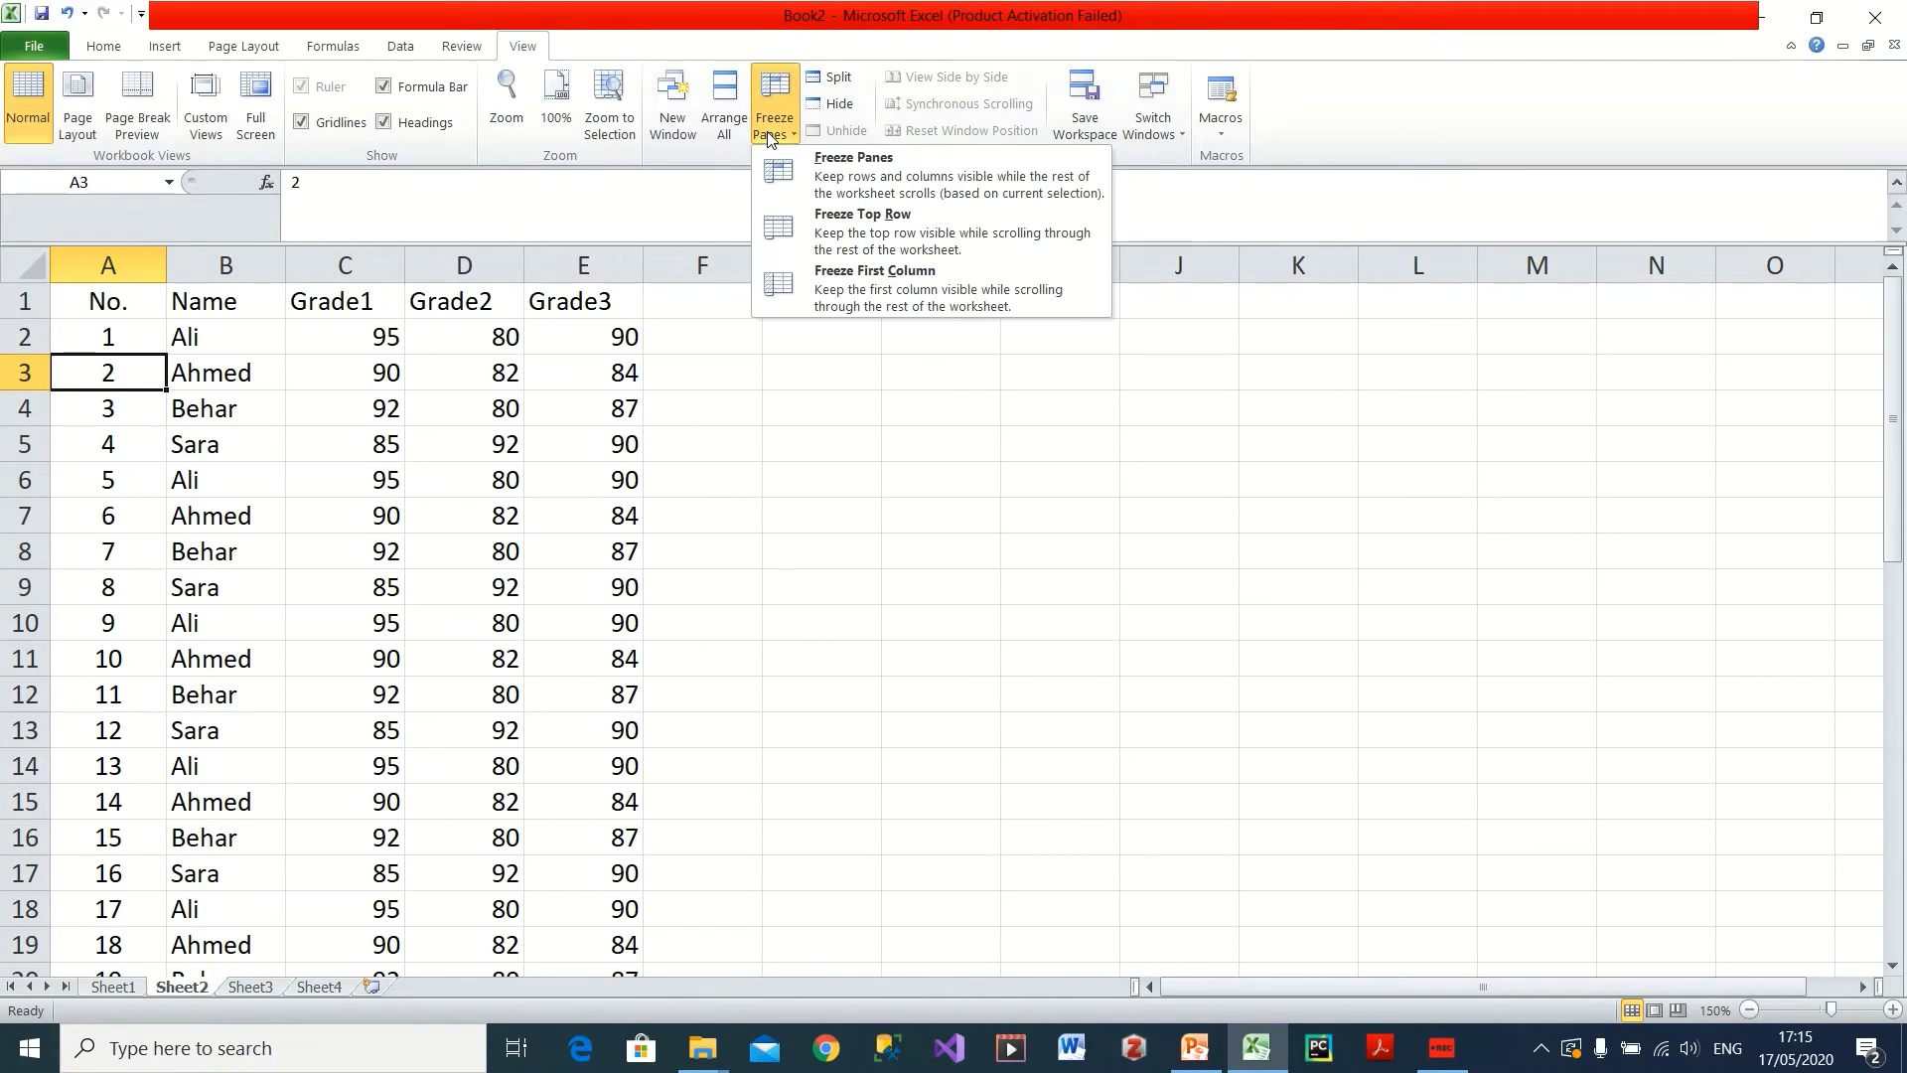
click(855, 168)
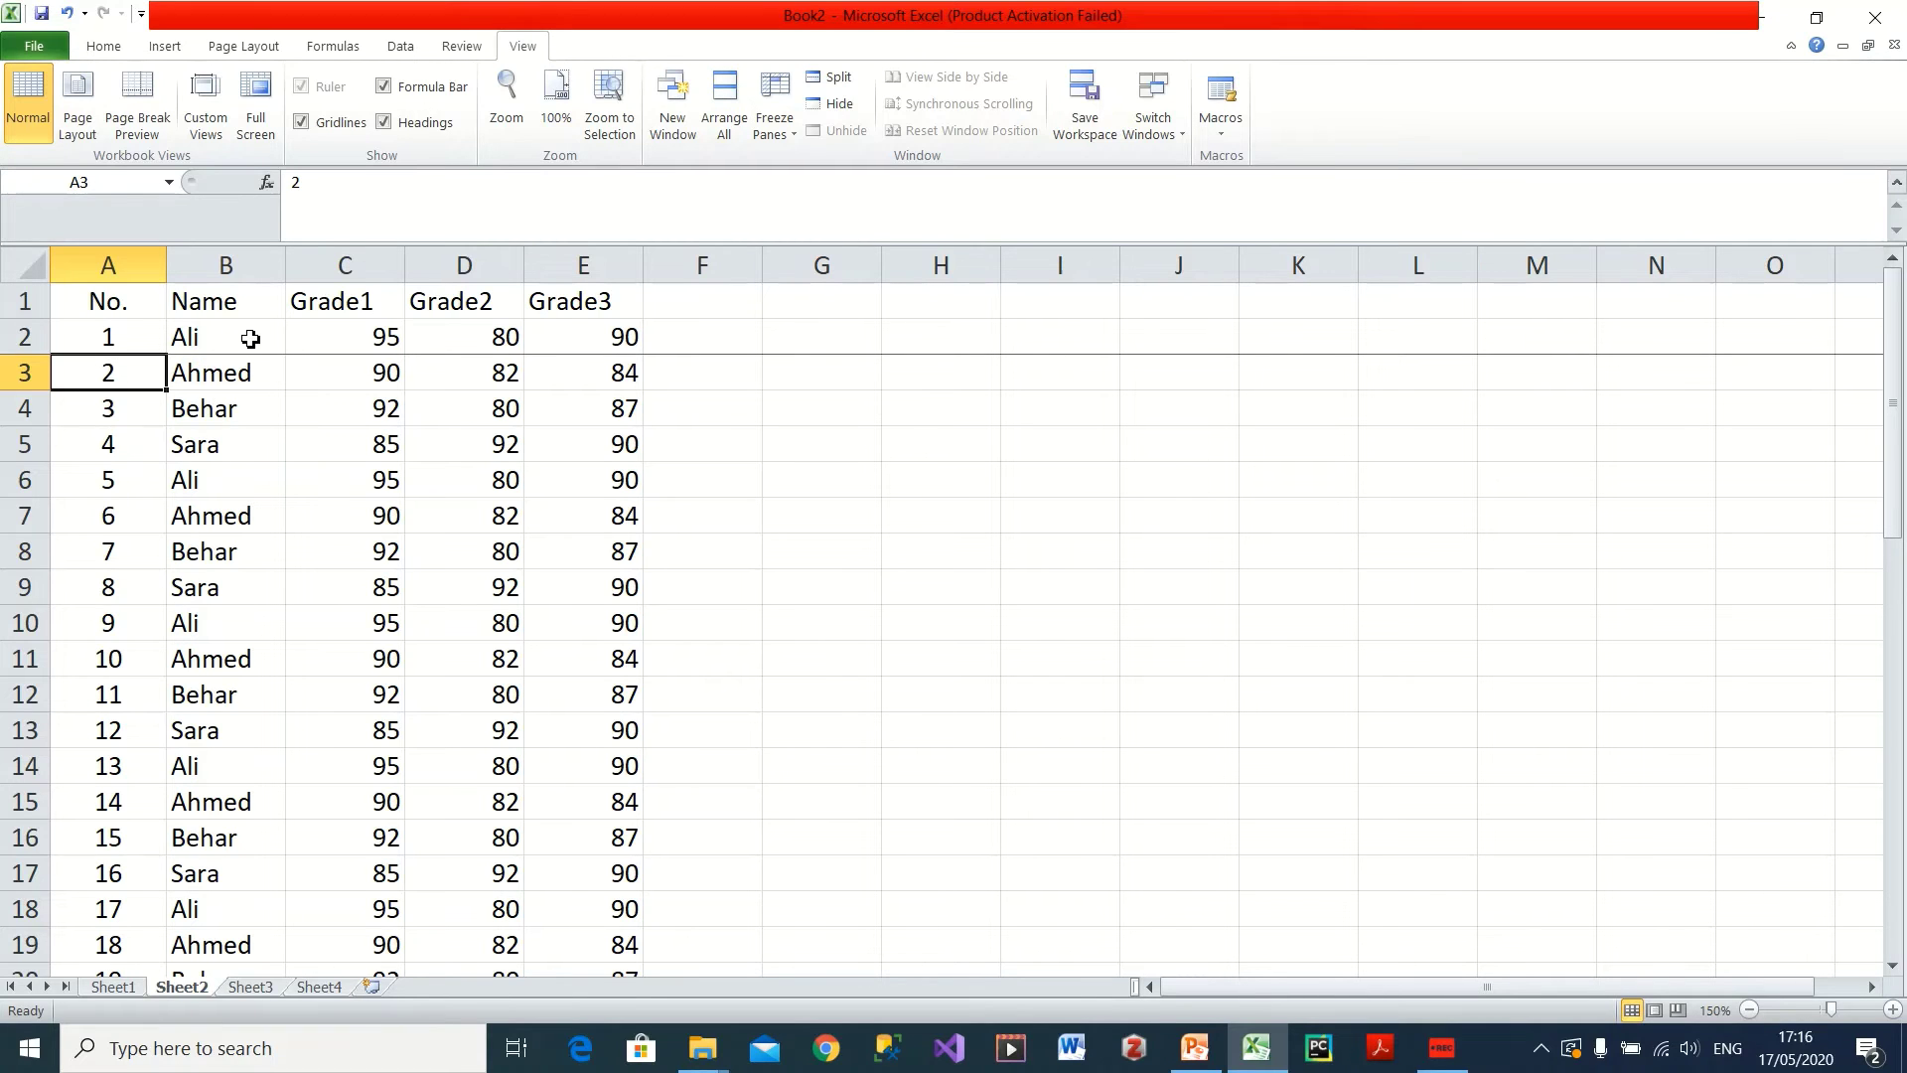
- Examine the lower rows of the grade list against the two frozen rows
scroll(252, 374, down, 3)
scroll(253, 377, down, 2)
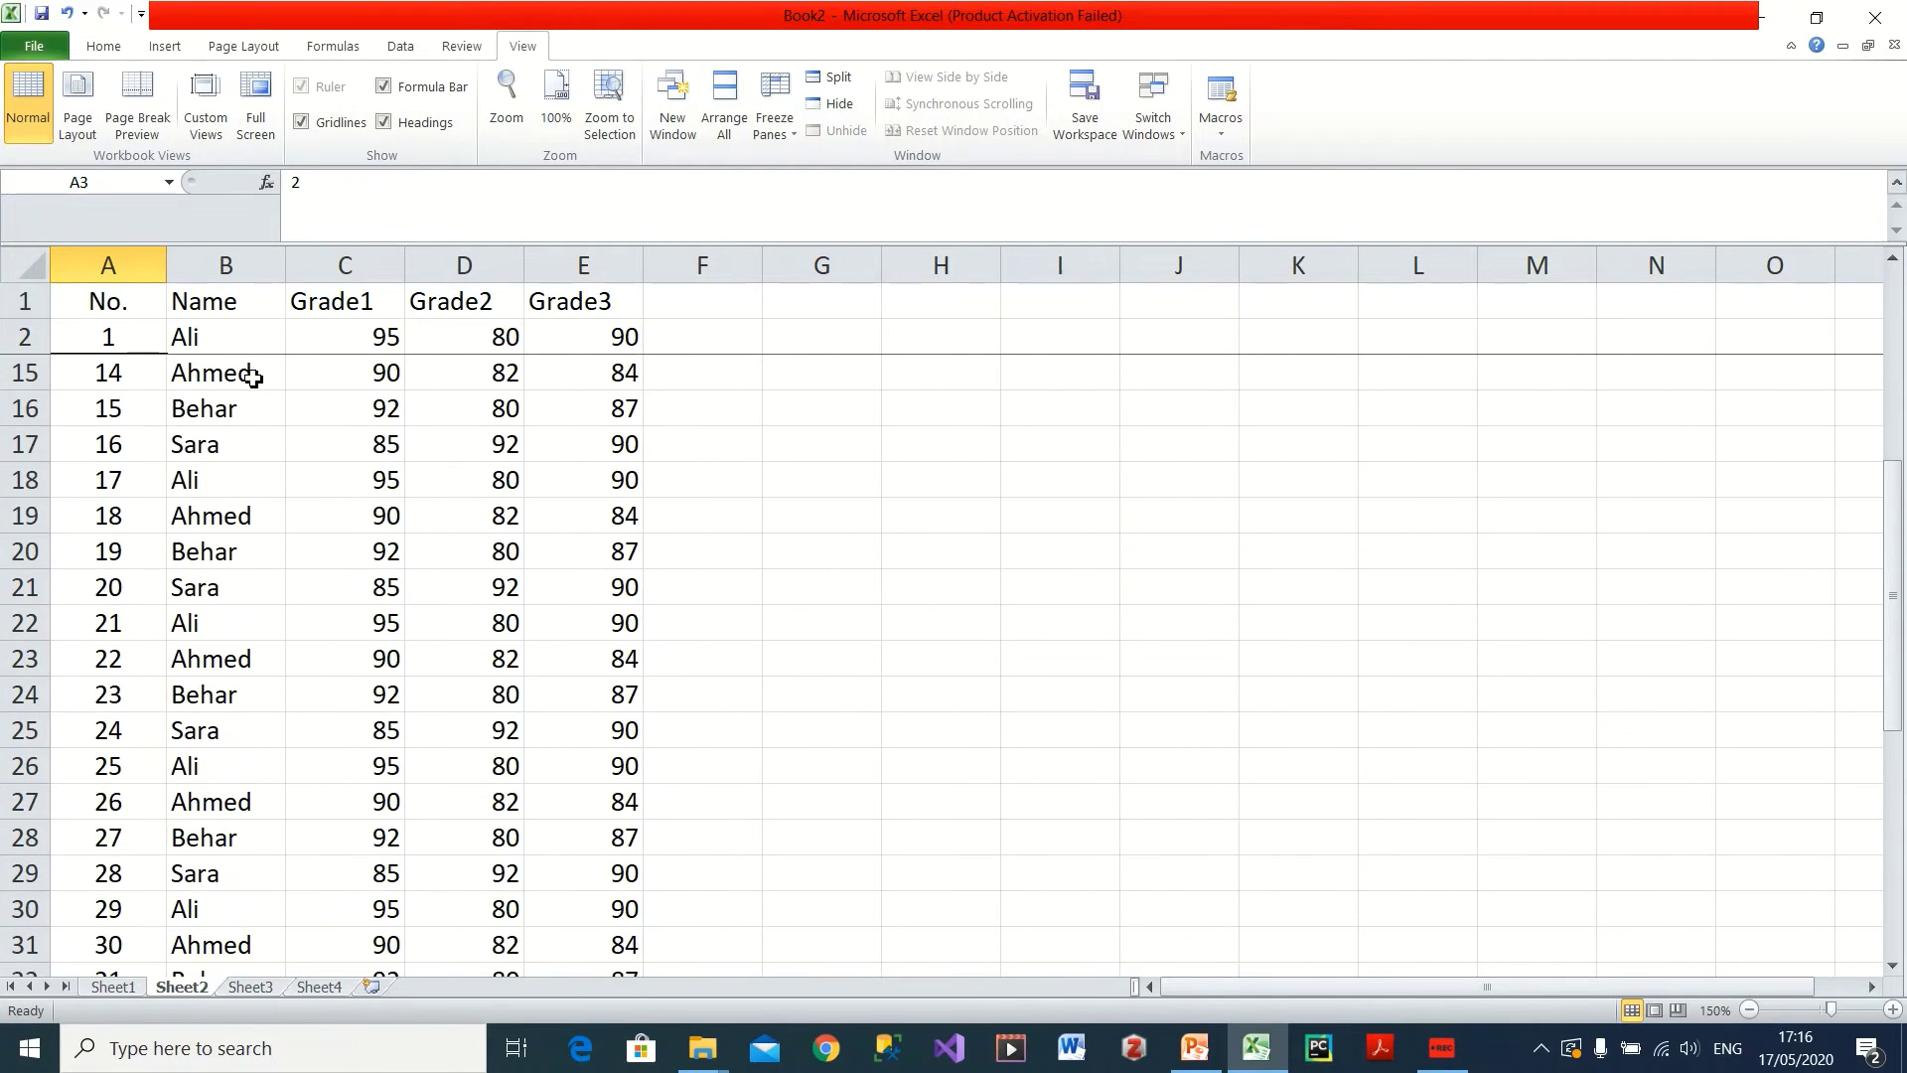
scroll(223, 455, down, 3)
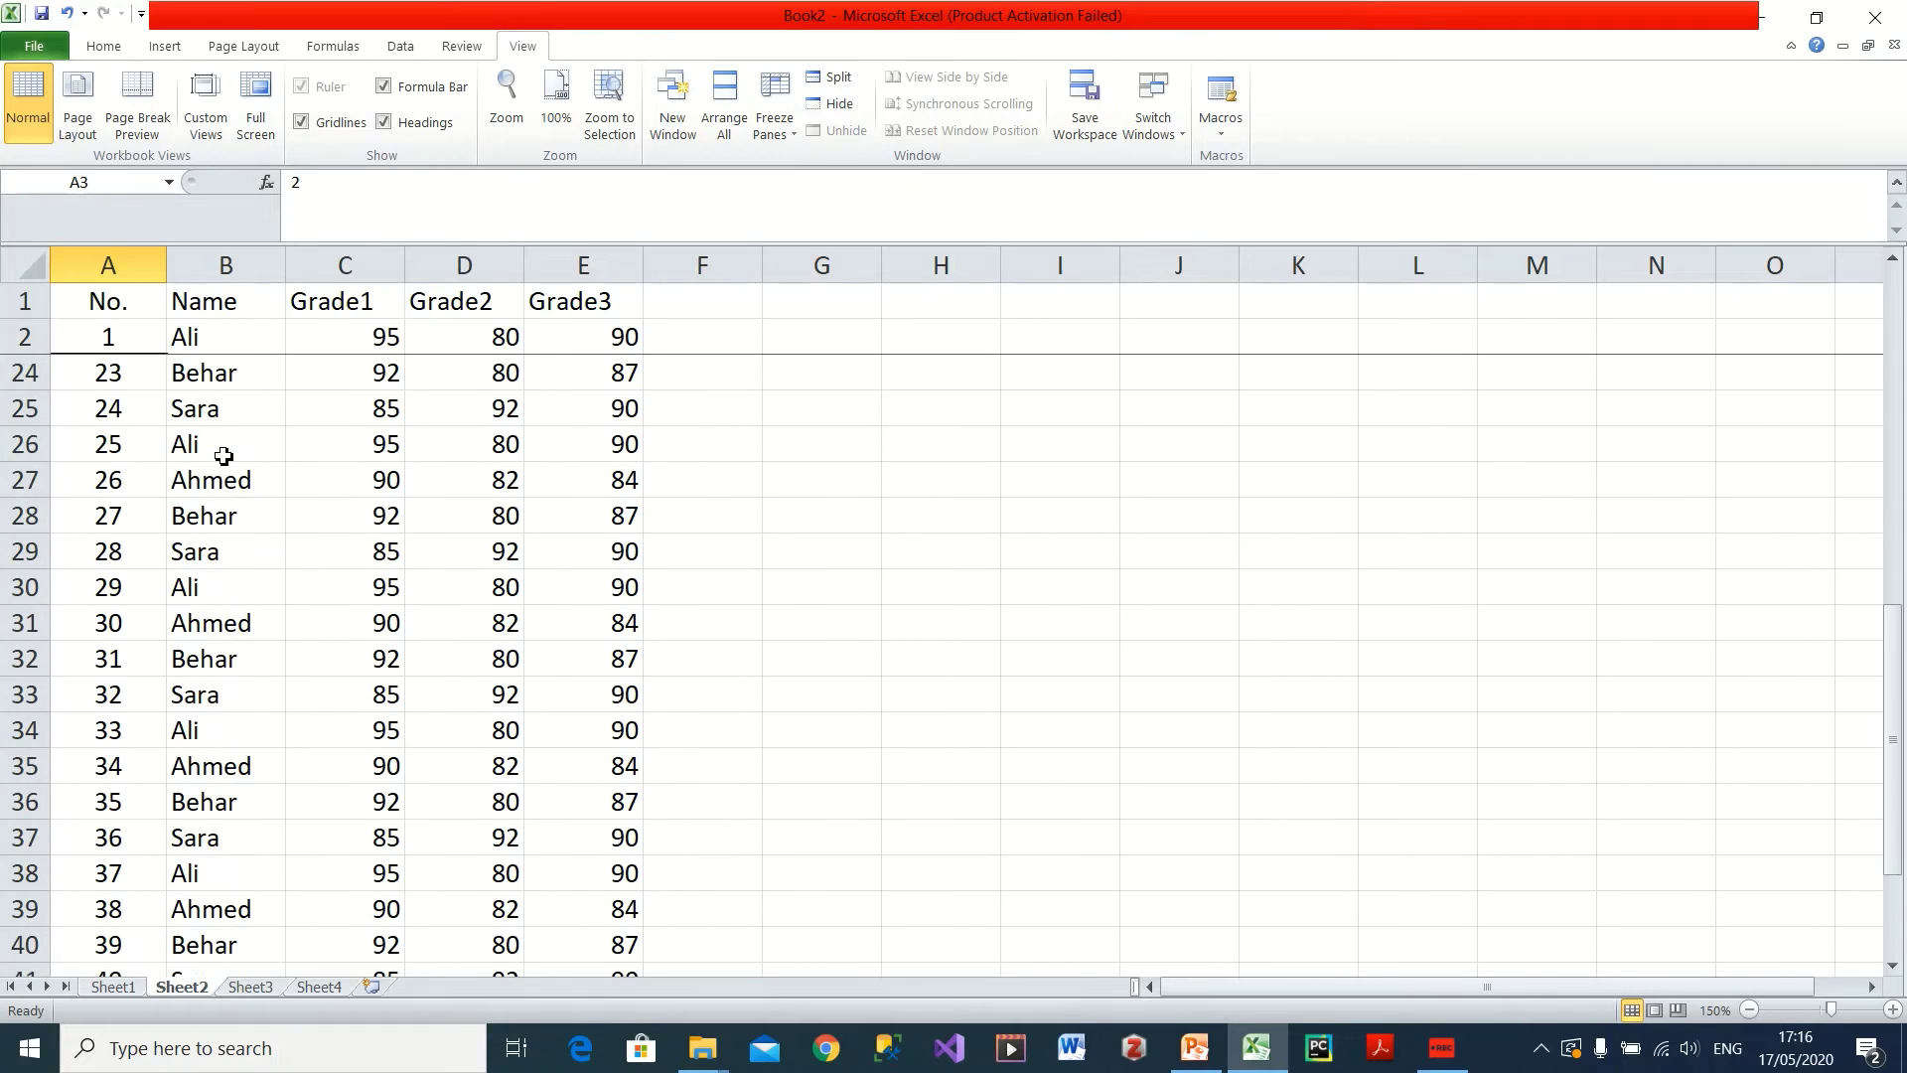
scroll(223, 449, up, 8)
scroll(375, 469, down, 12)
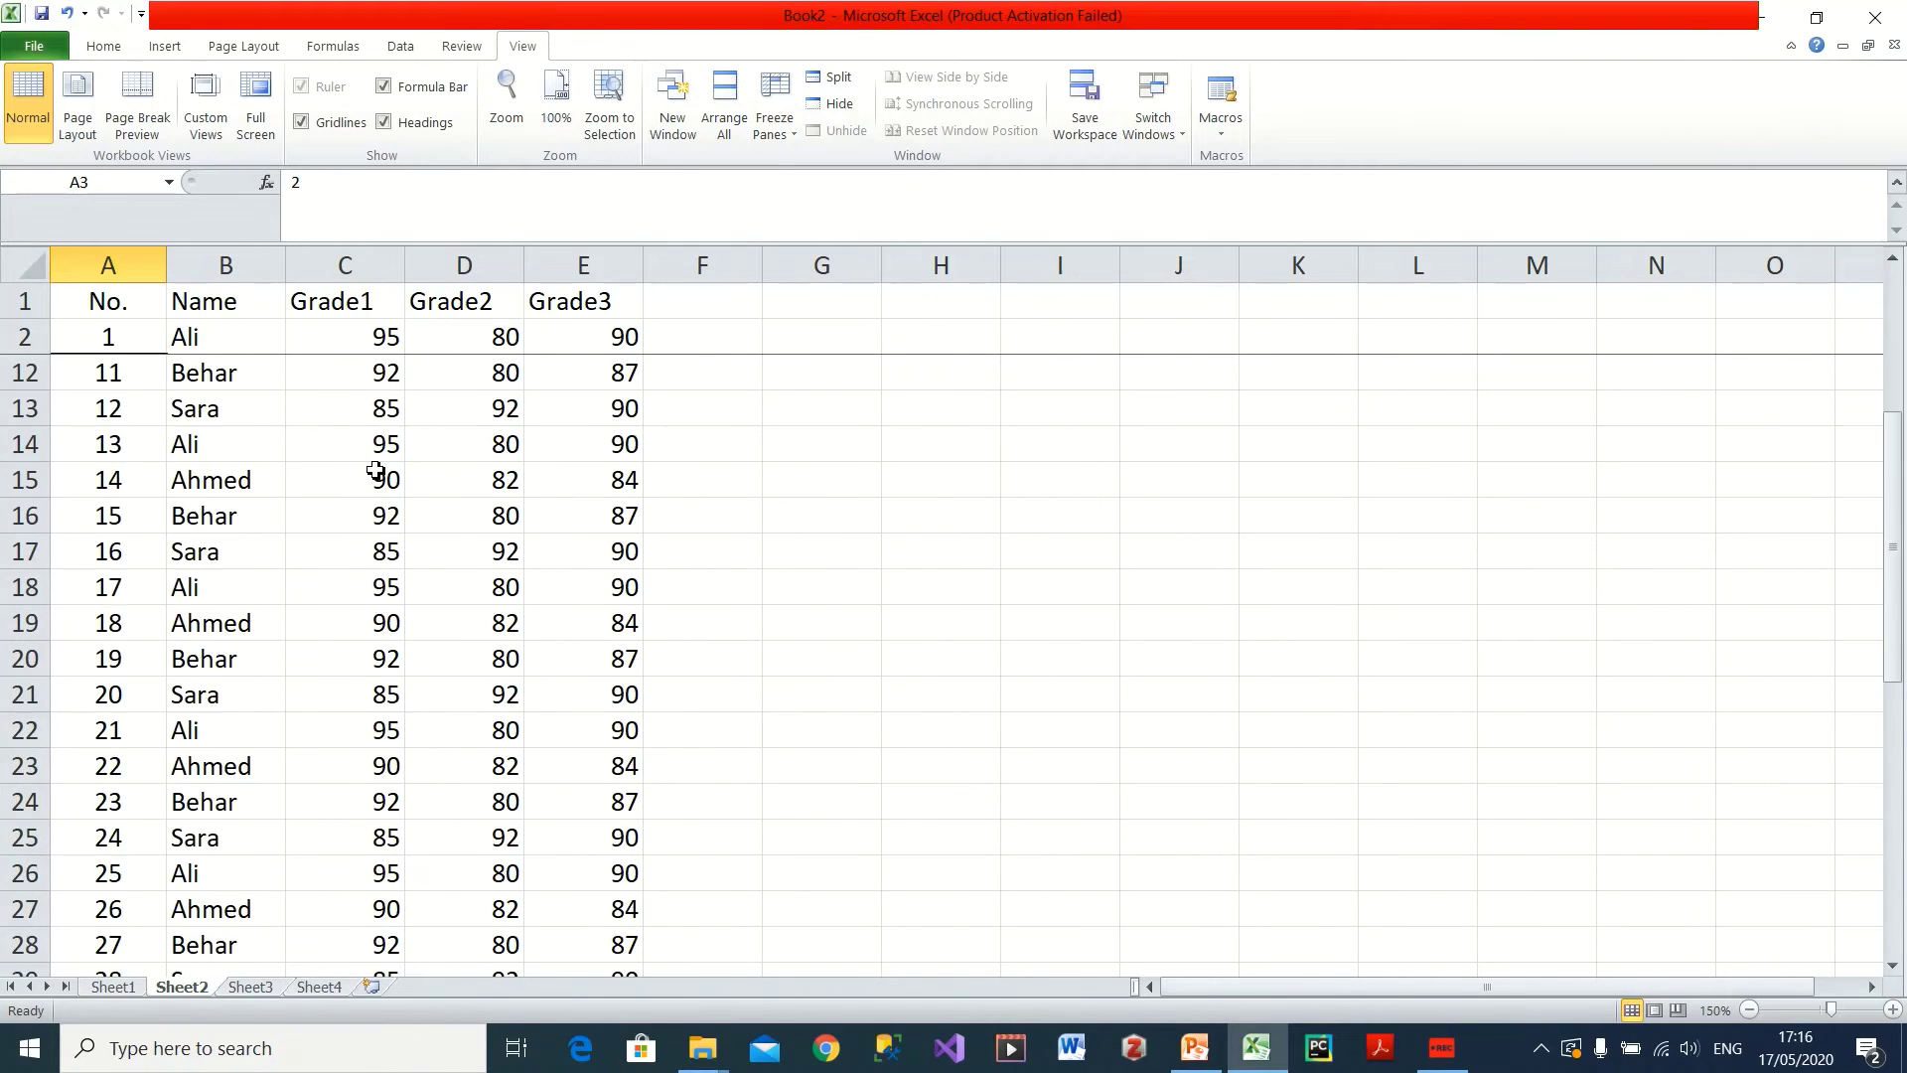
scroll(365, 456, up, 2)
scroll(365, 456, up, 10)
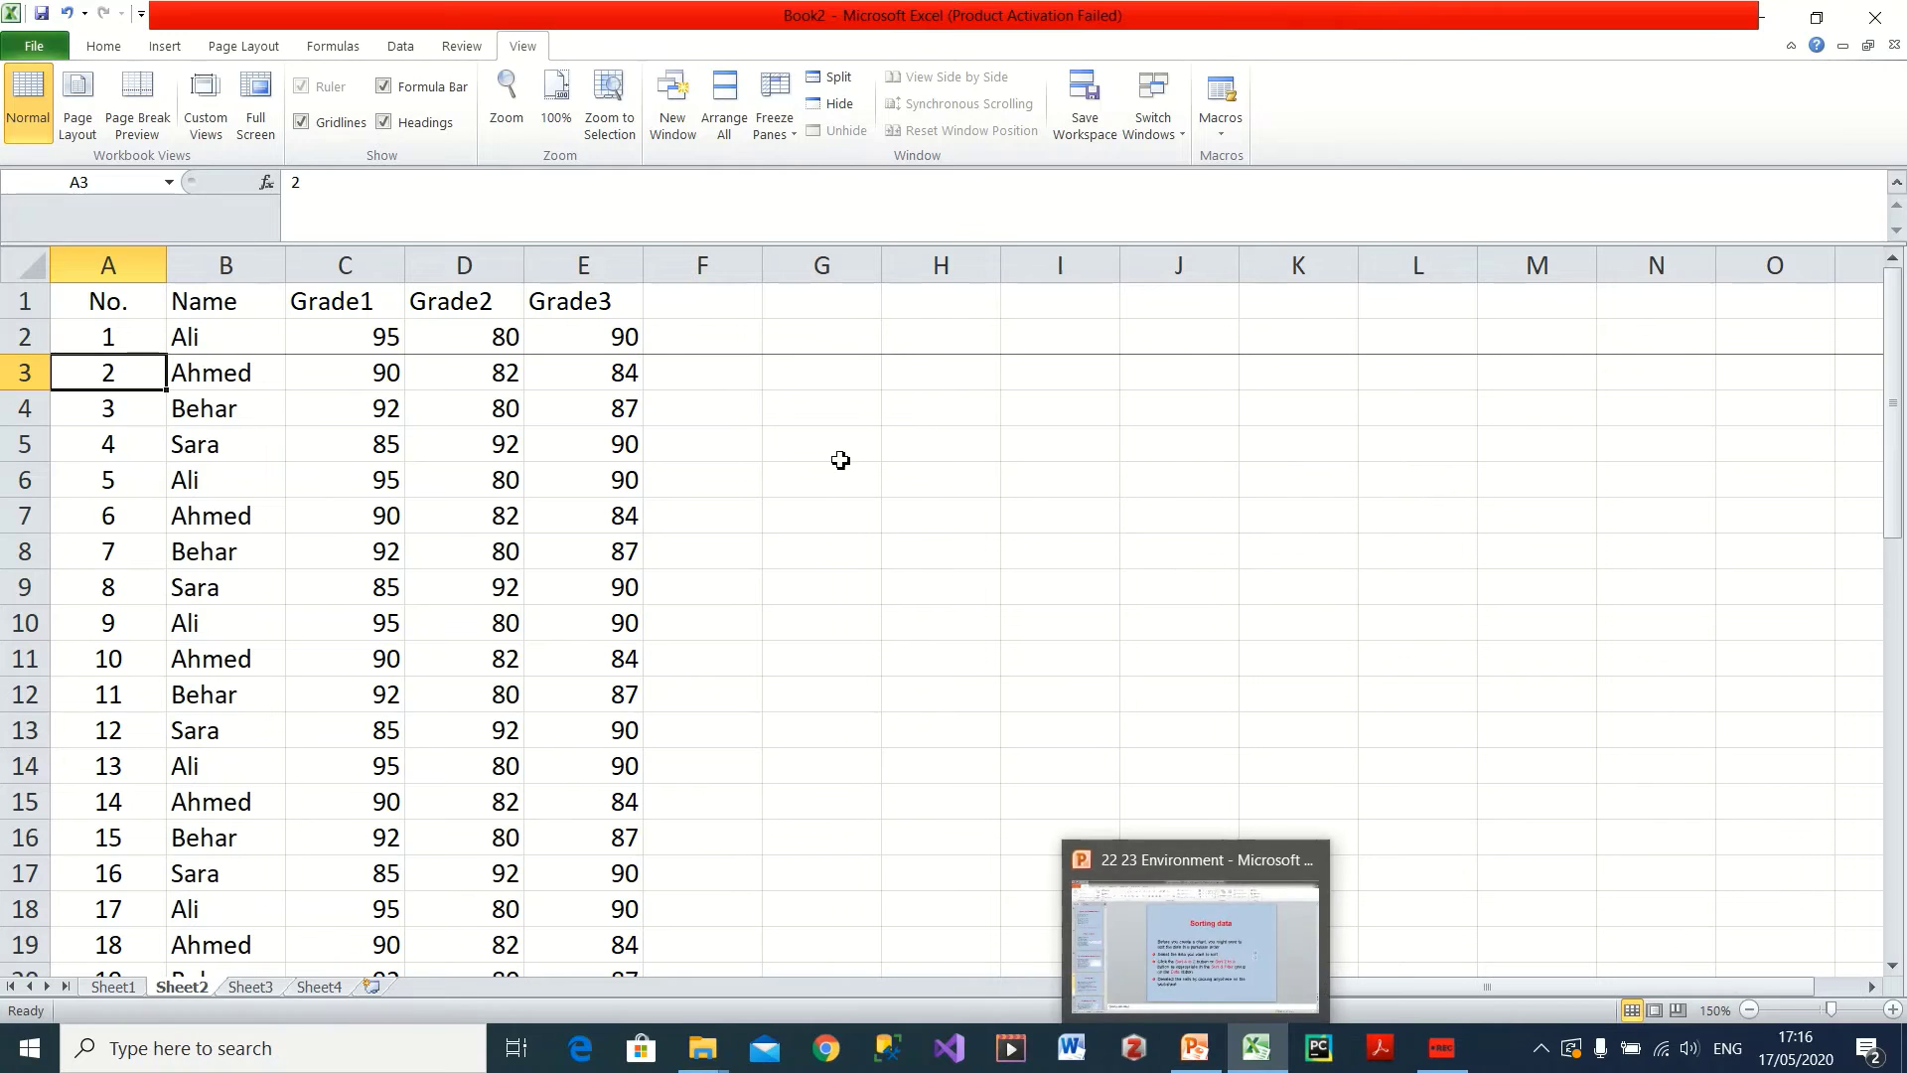
- Try zooming Sheet2 to the selected cell, and return the worksheet zoom to 150%
click(626, 131)
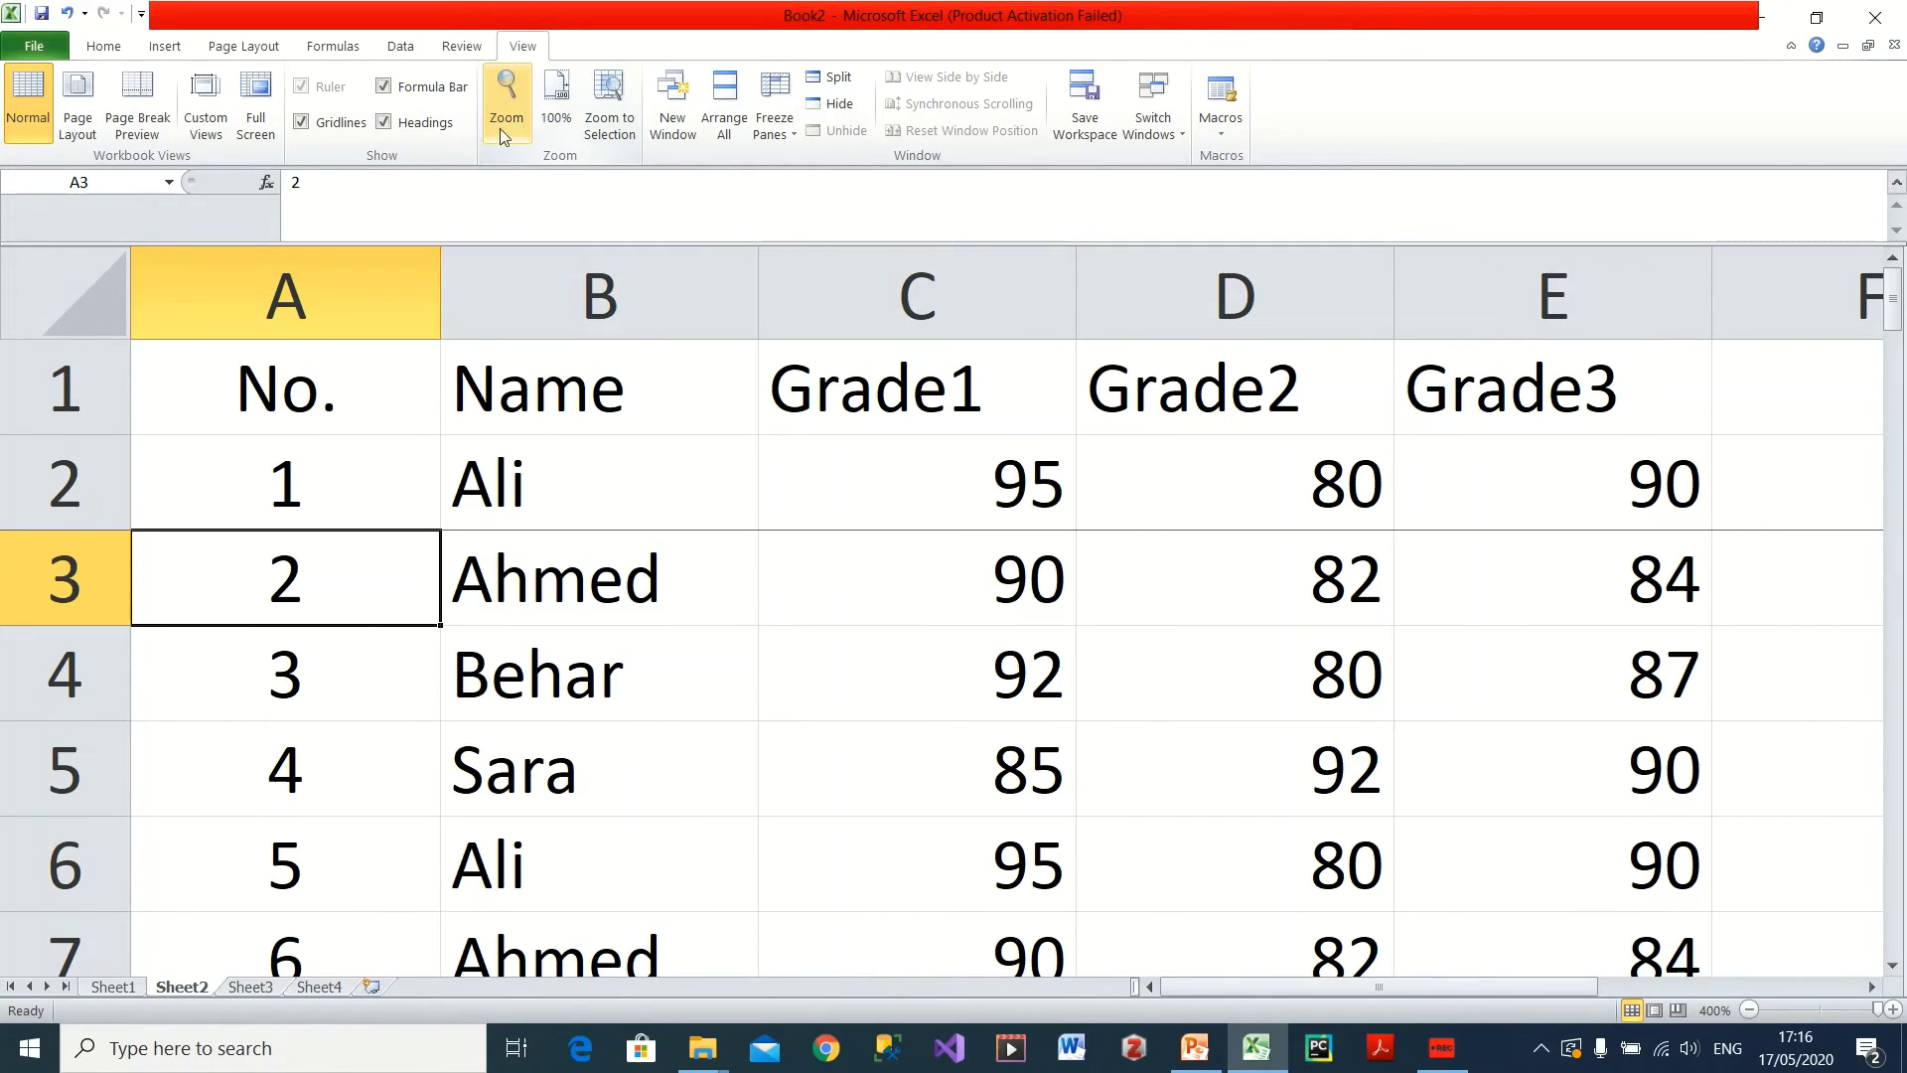
click(1750, 1010)
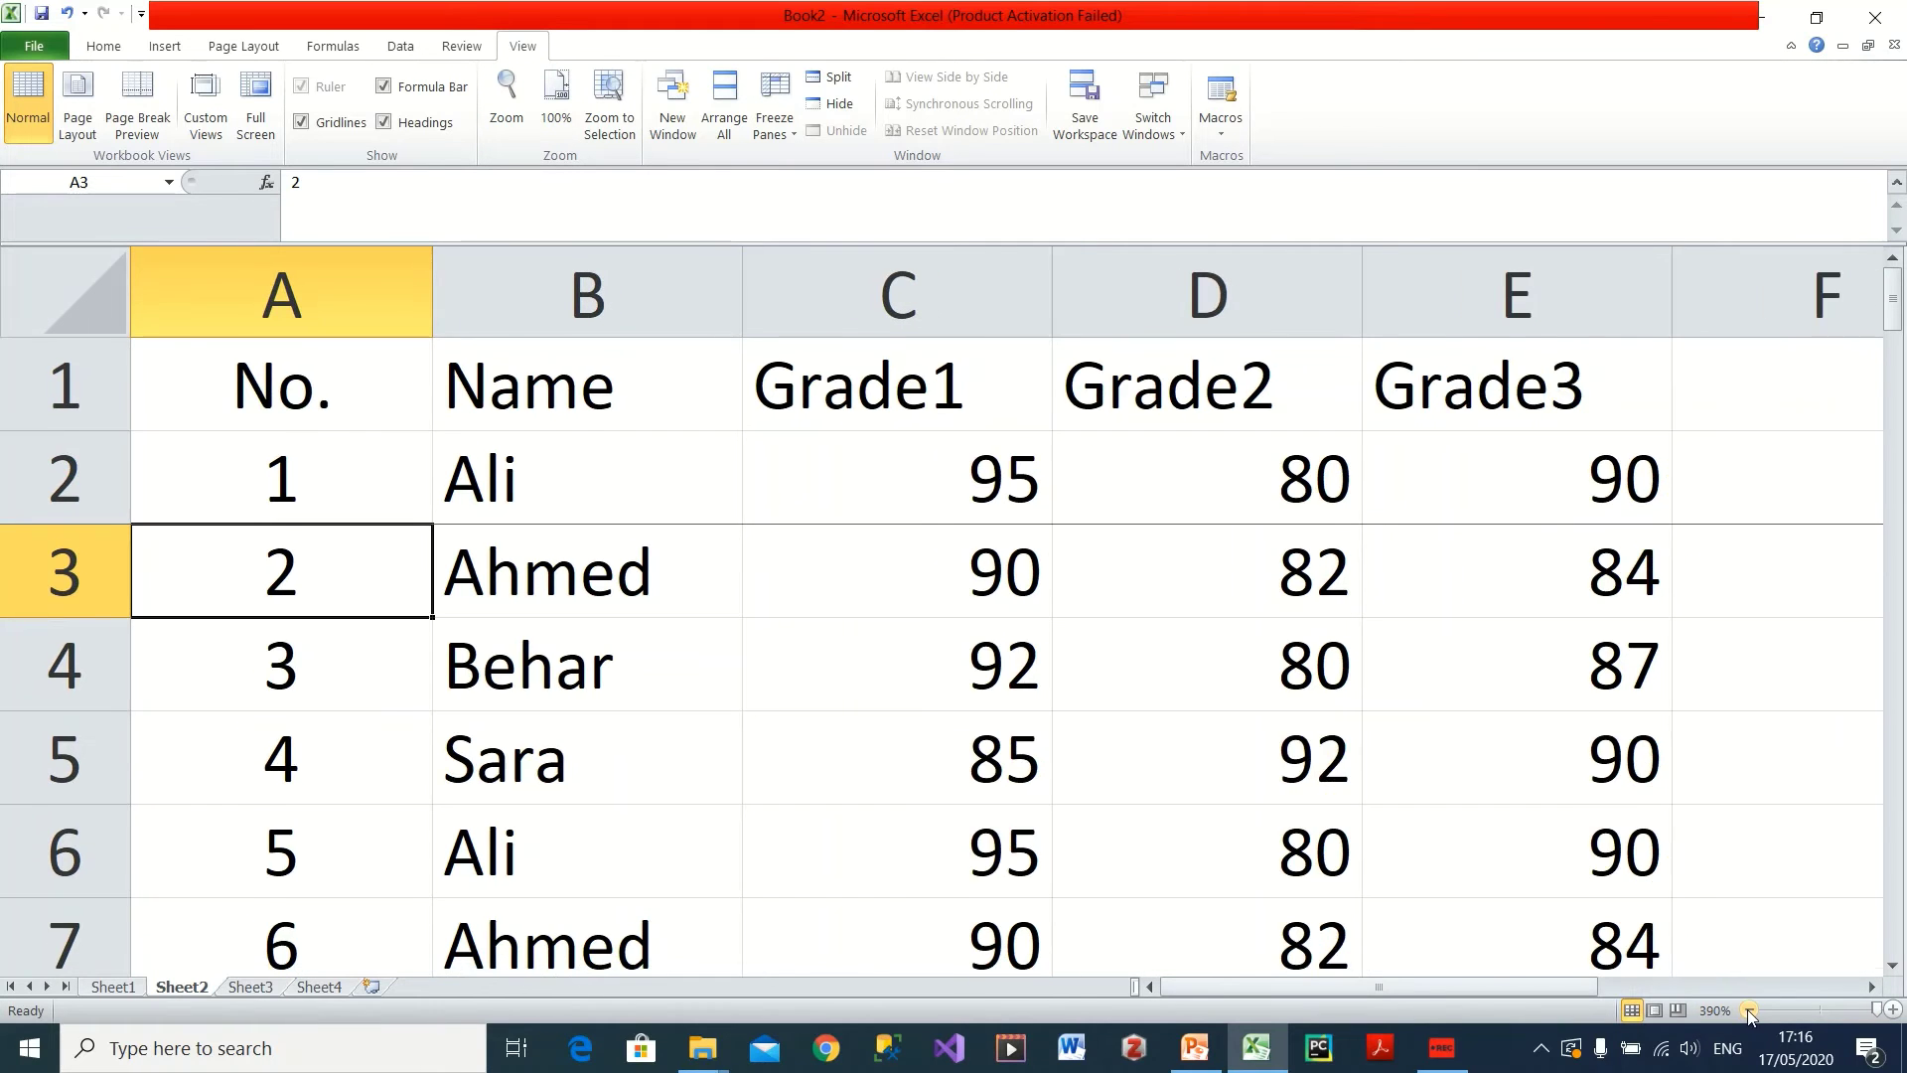
click(1749, 1010)
click(1749, 1010)
click(1750, 1011)
click(1749, 1010)
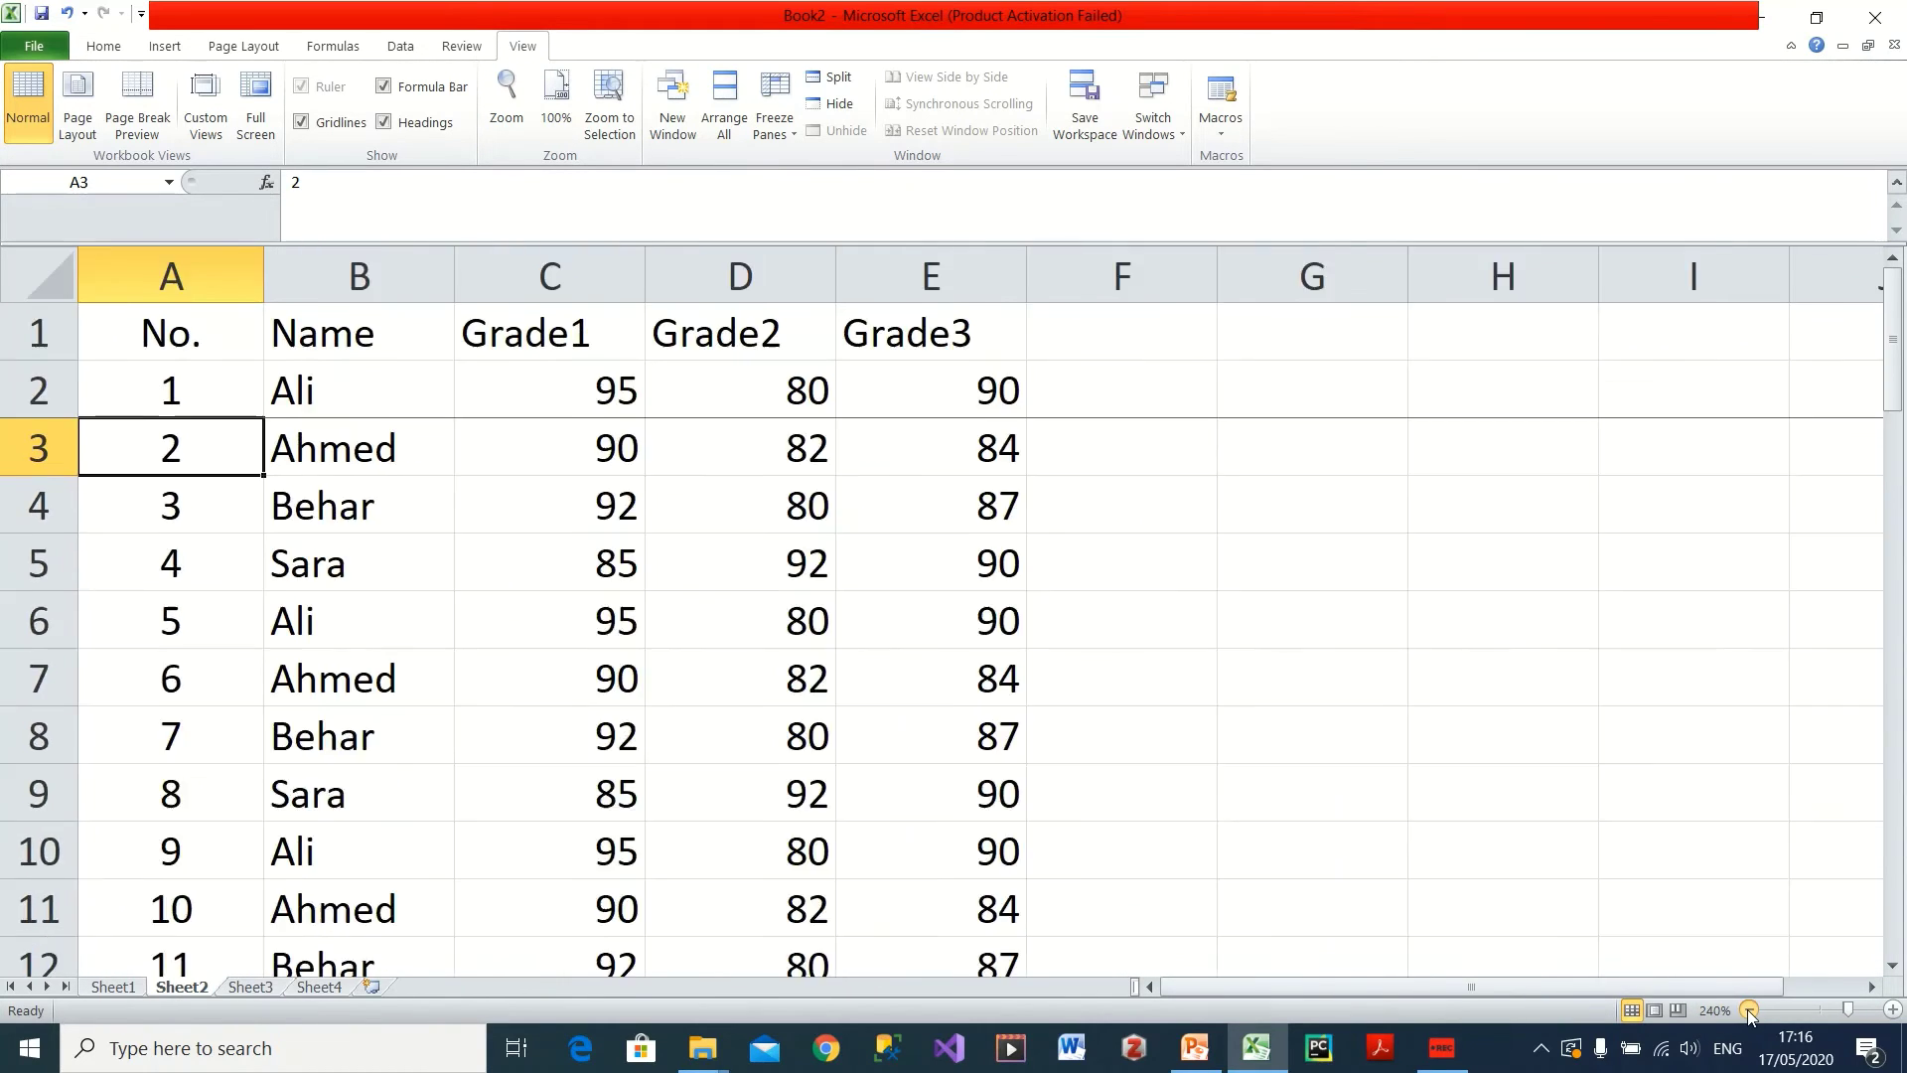
click(1750, 1011)
click(1750, 1011)
click(1750, 1010)
click(1749, 1010)
click(1750, 1010)
click(1750, 1010)
click(1749, 1010)
click(1750, 1010)
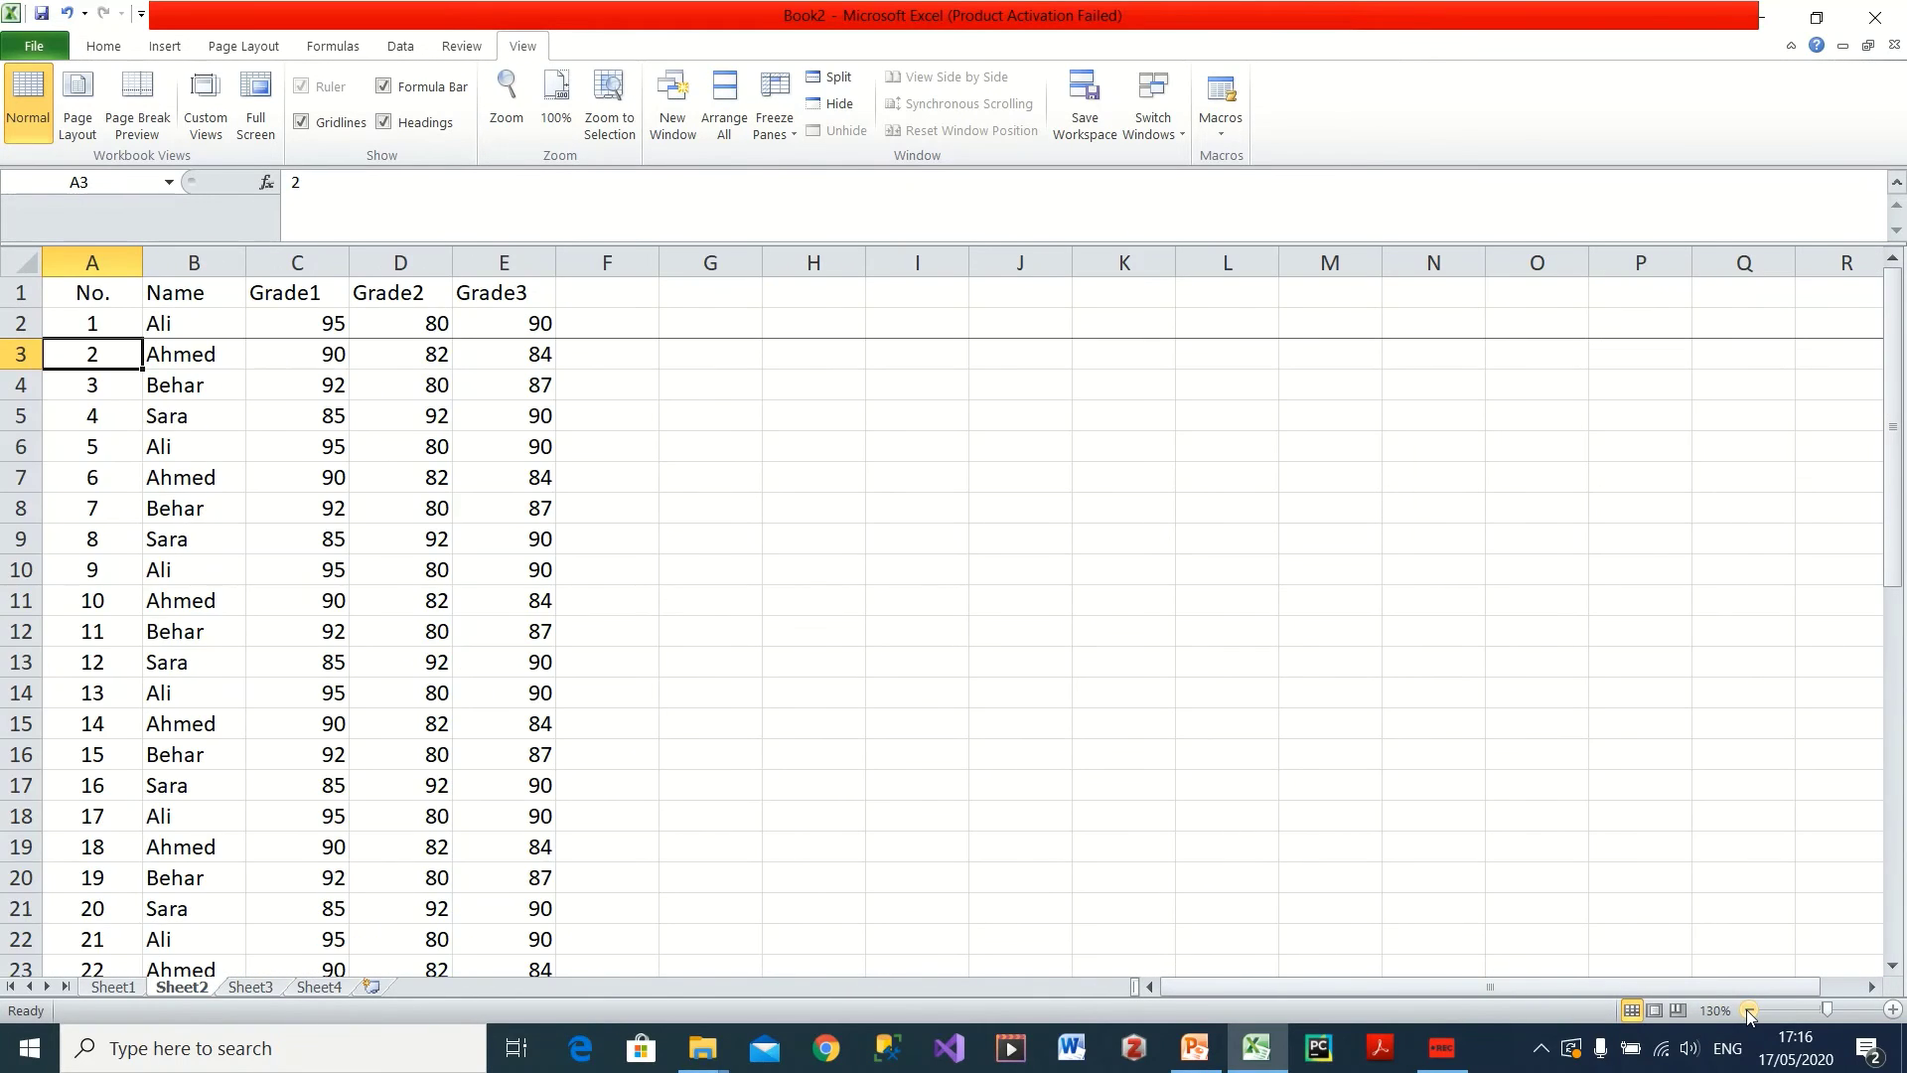
click(1894, 1010)
click(1895, 1010)
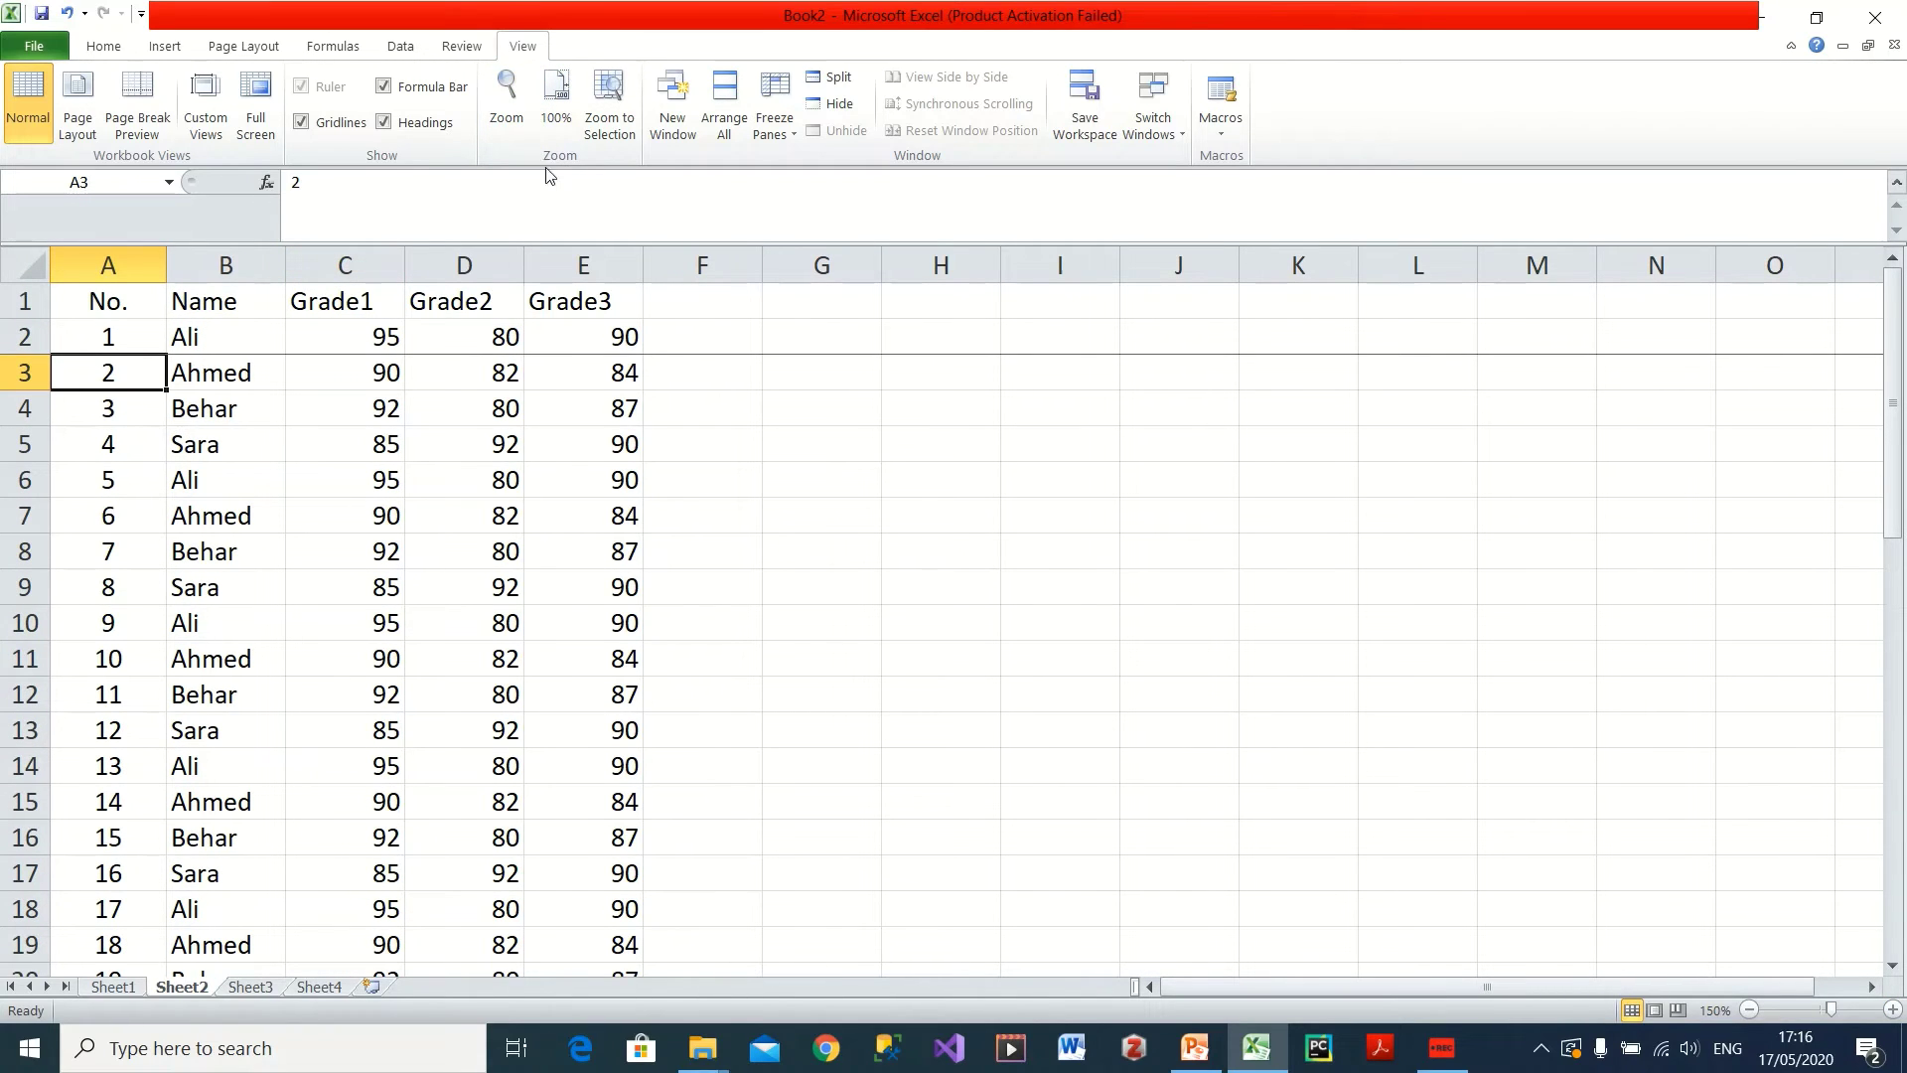
- Unfreeze the panes so all rows of Sheet2 scroll together
click(787, 118)
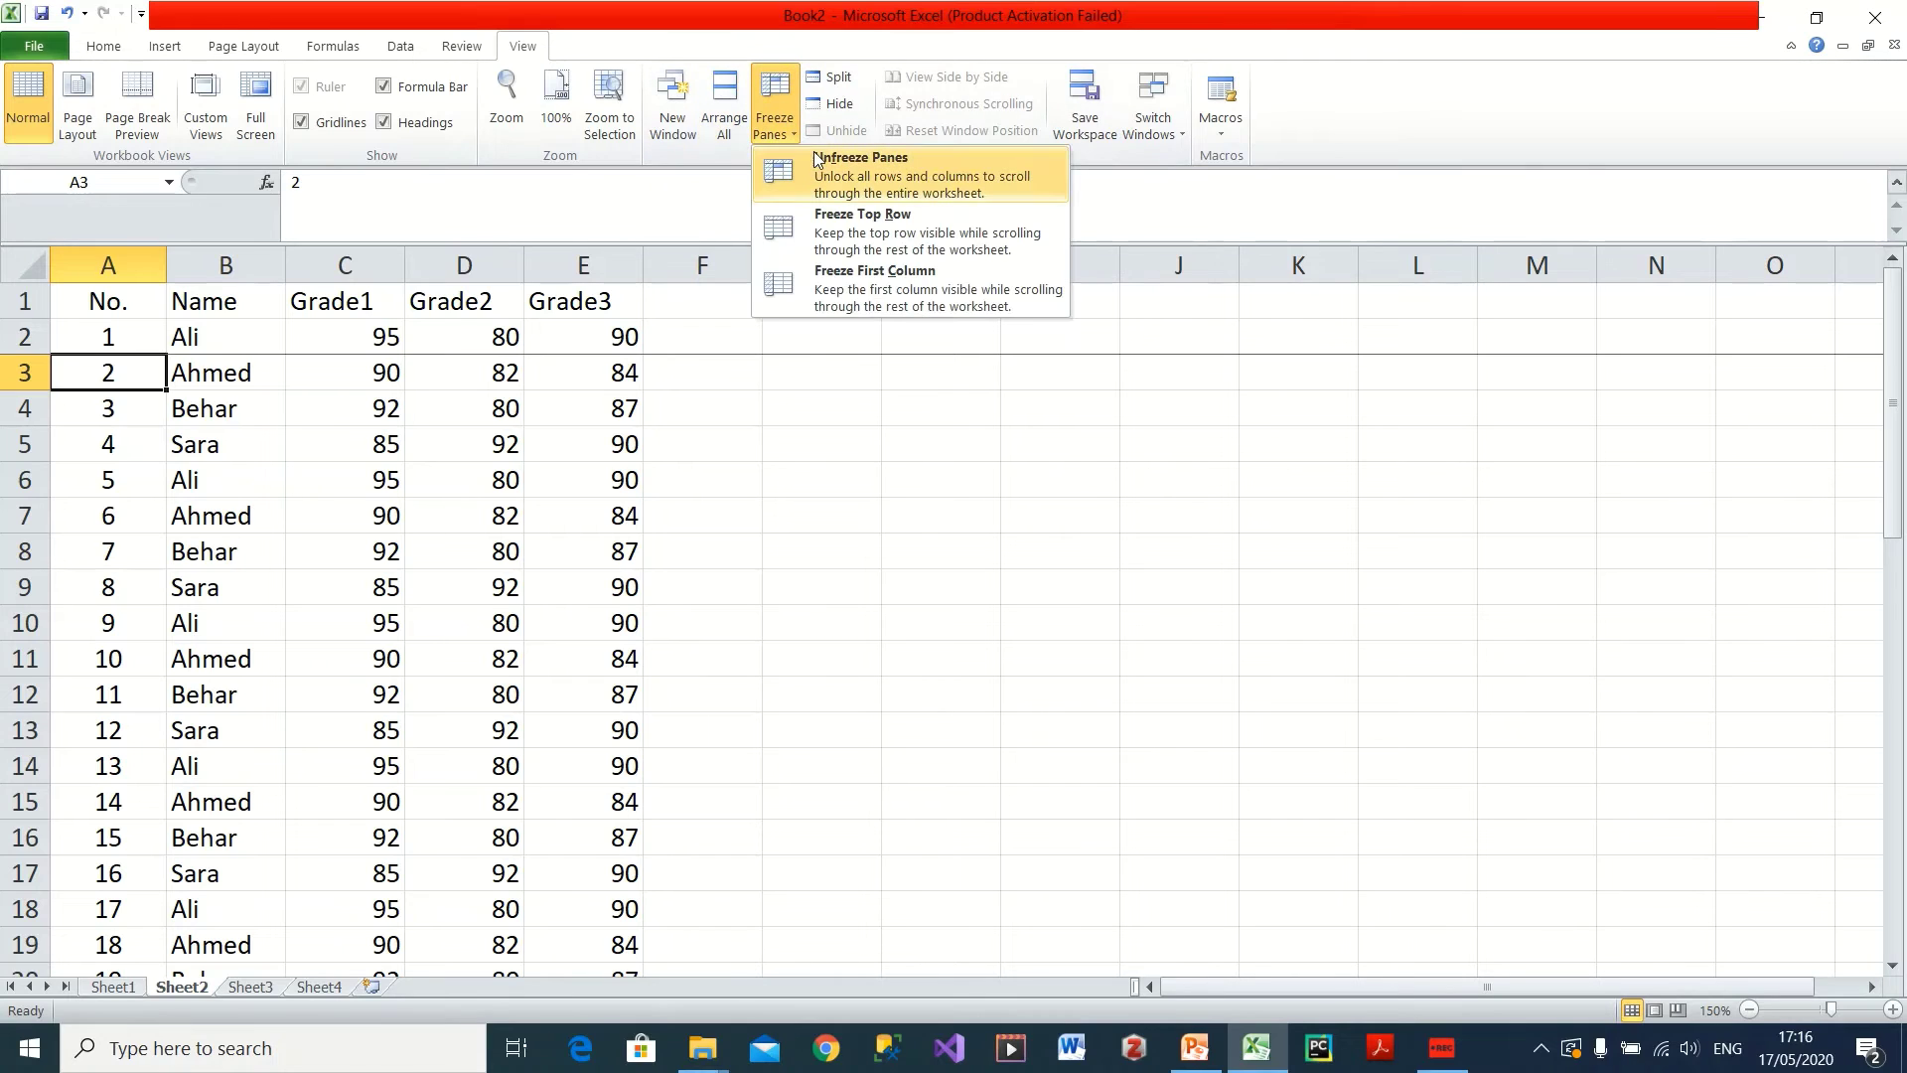
click(839, 169)
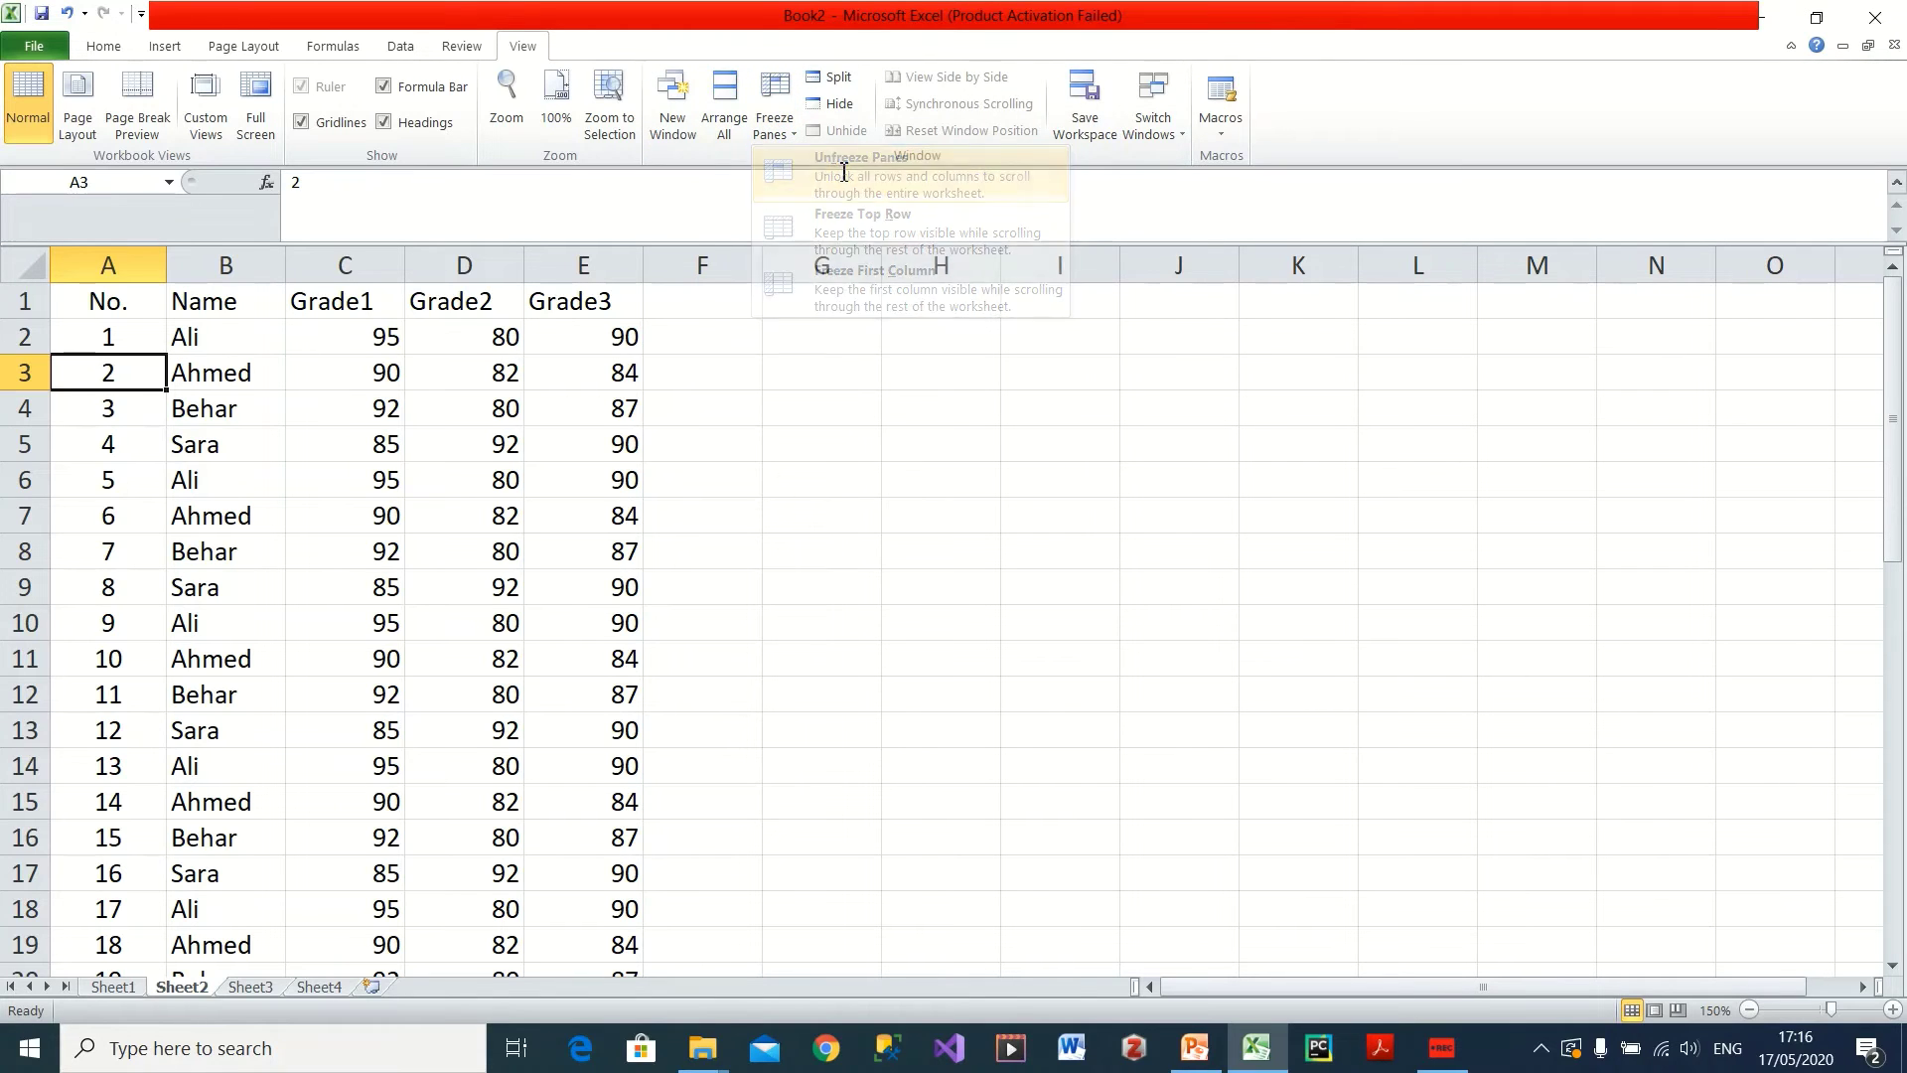
click(312, 421)
- Highlight the grade data in A2:D14, and highlight the student names in B2:B12
drag(127, 335, 532, 761)
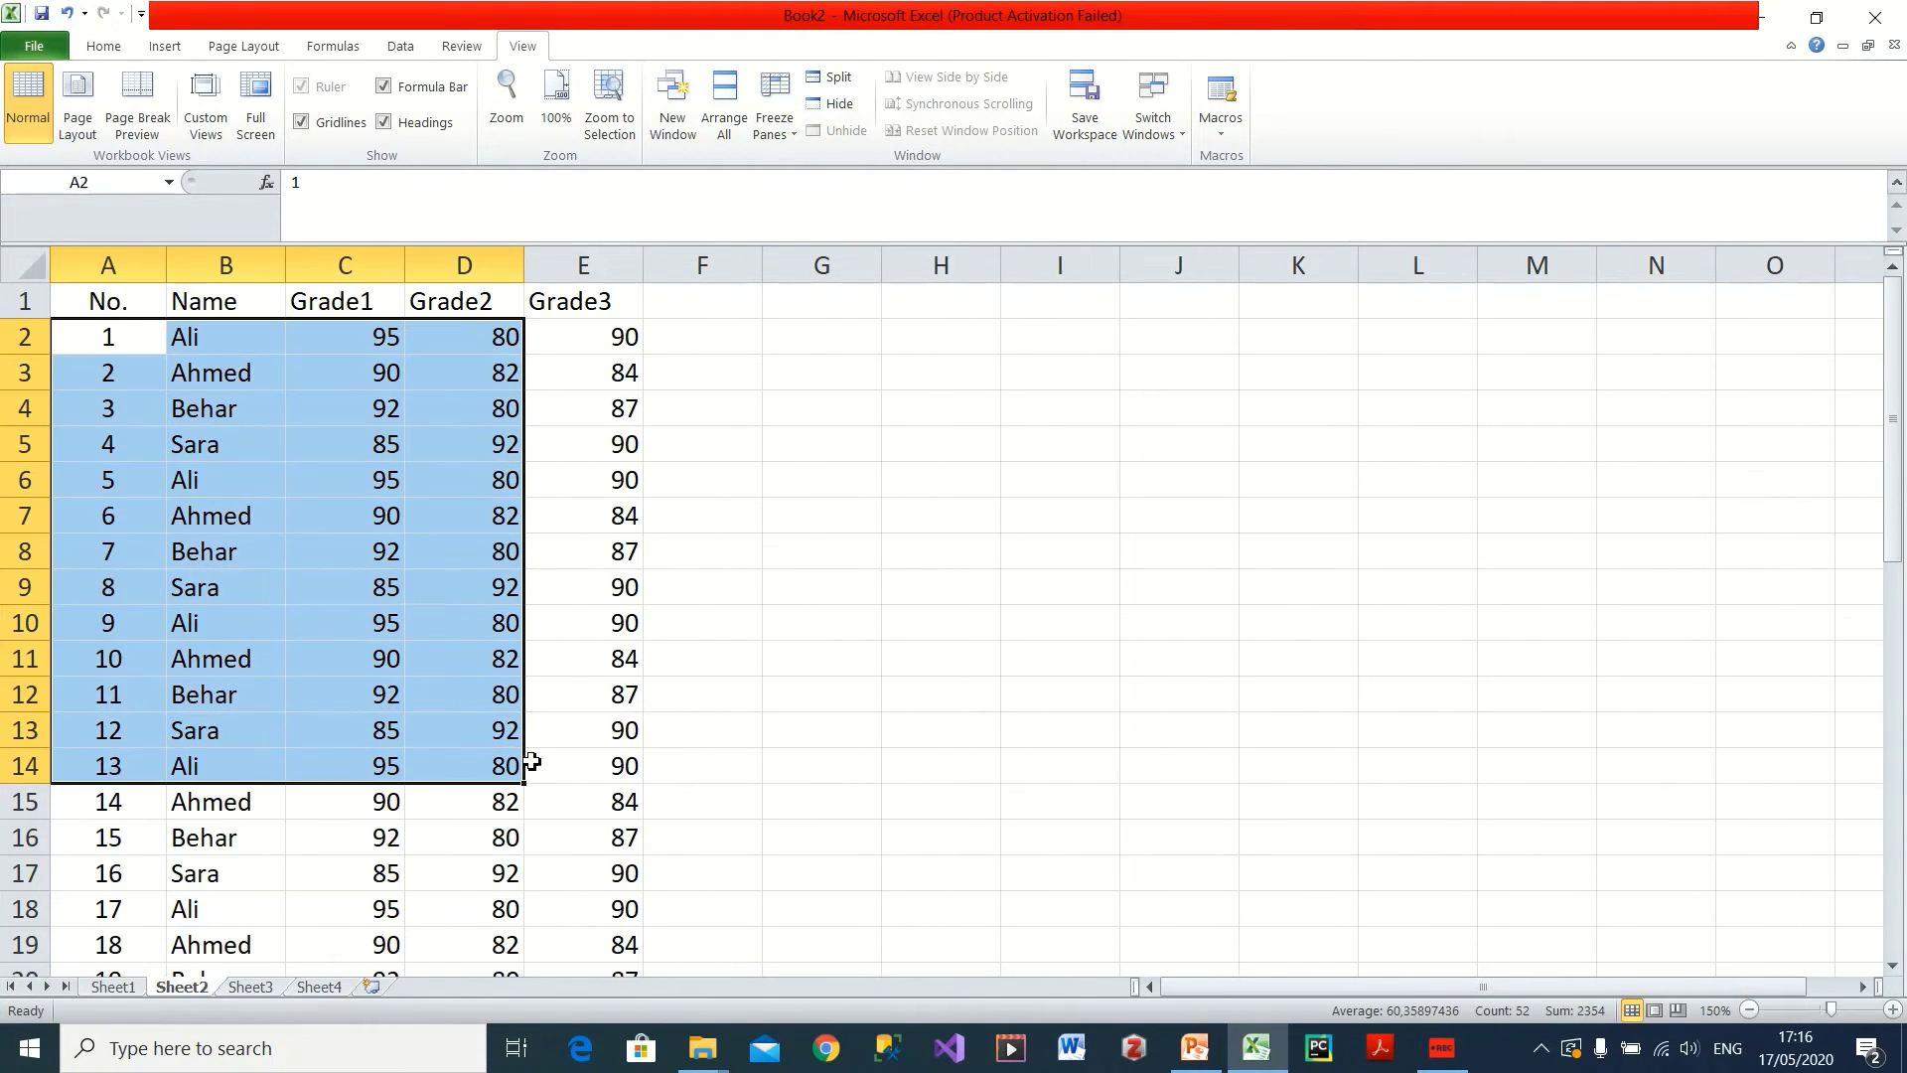
click(559, 517)
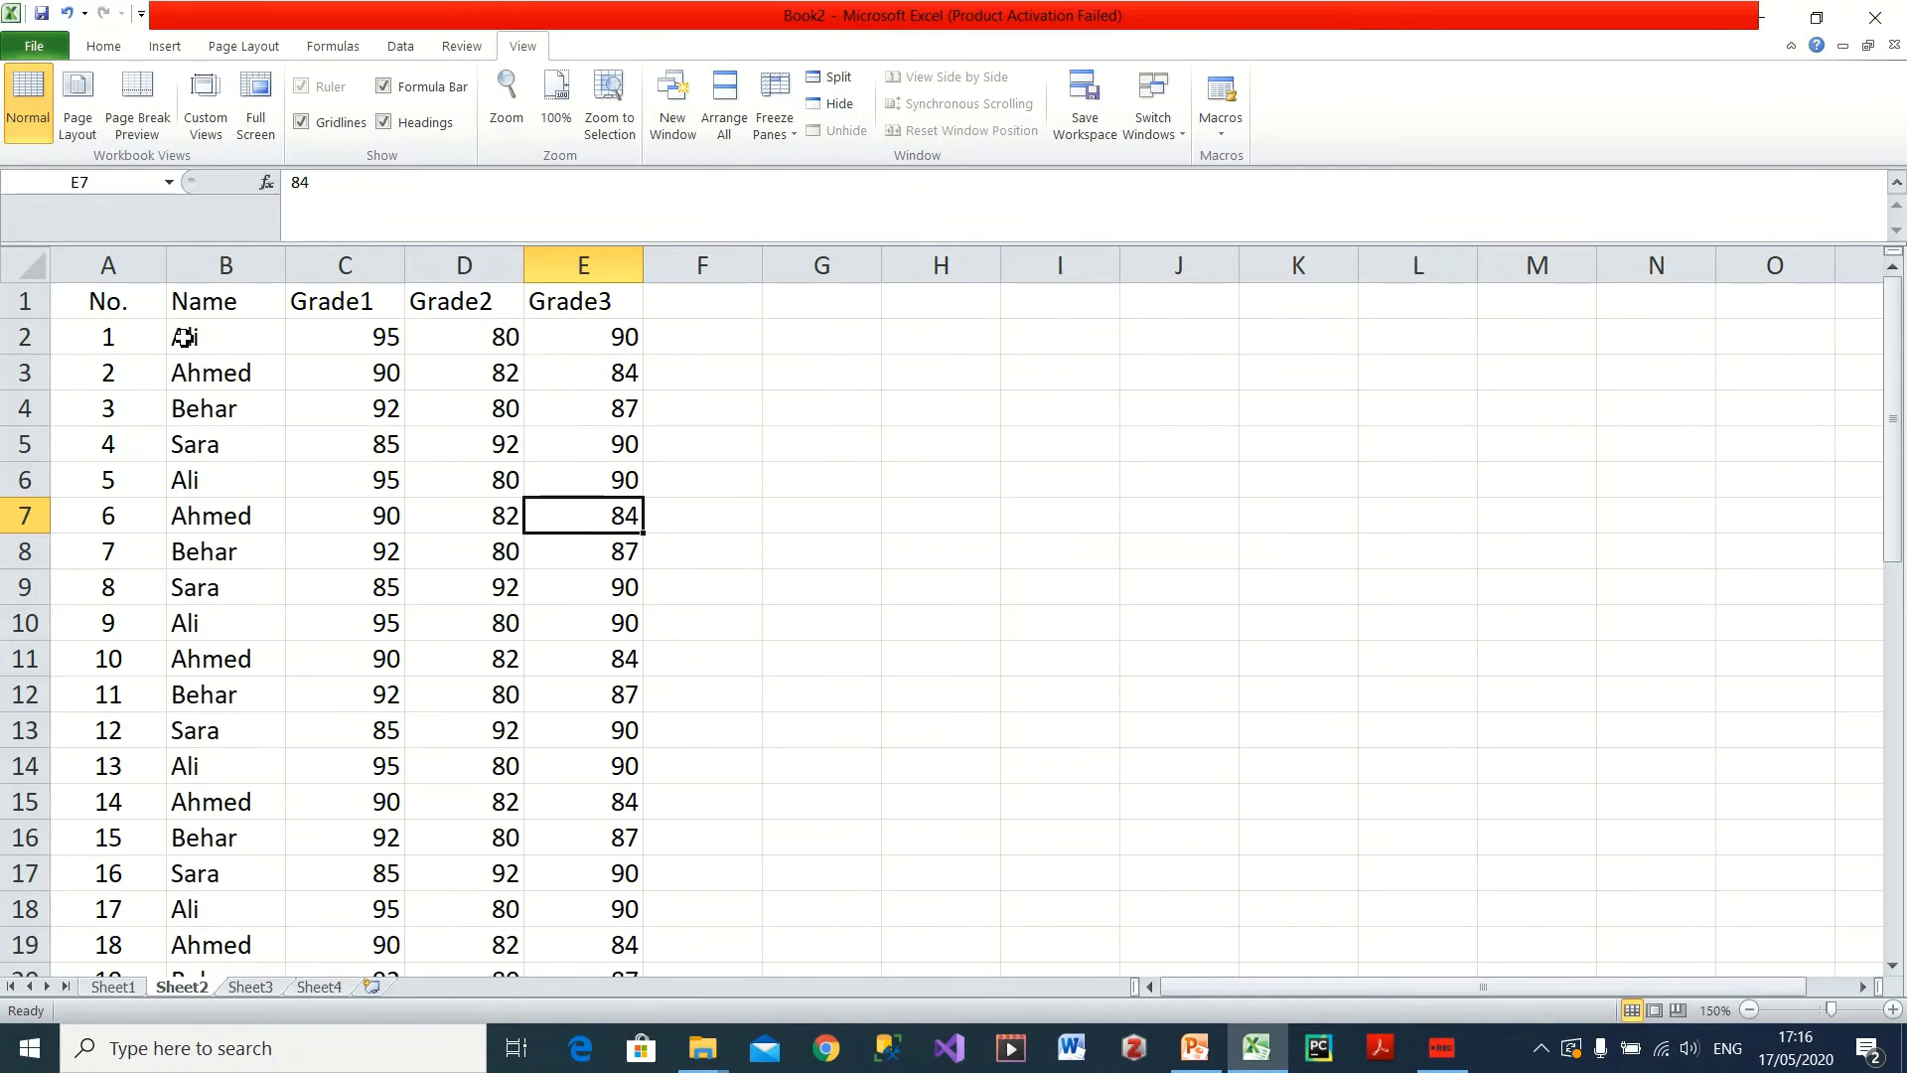
drag(186, 339, 240, 706)
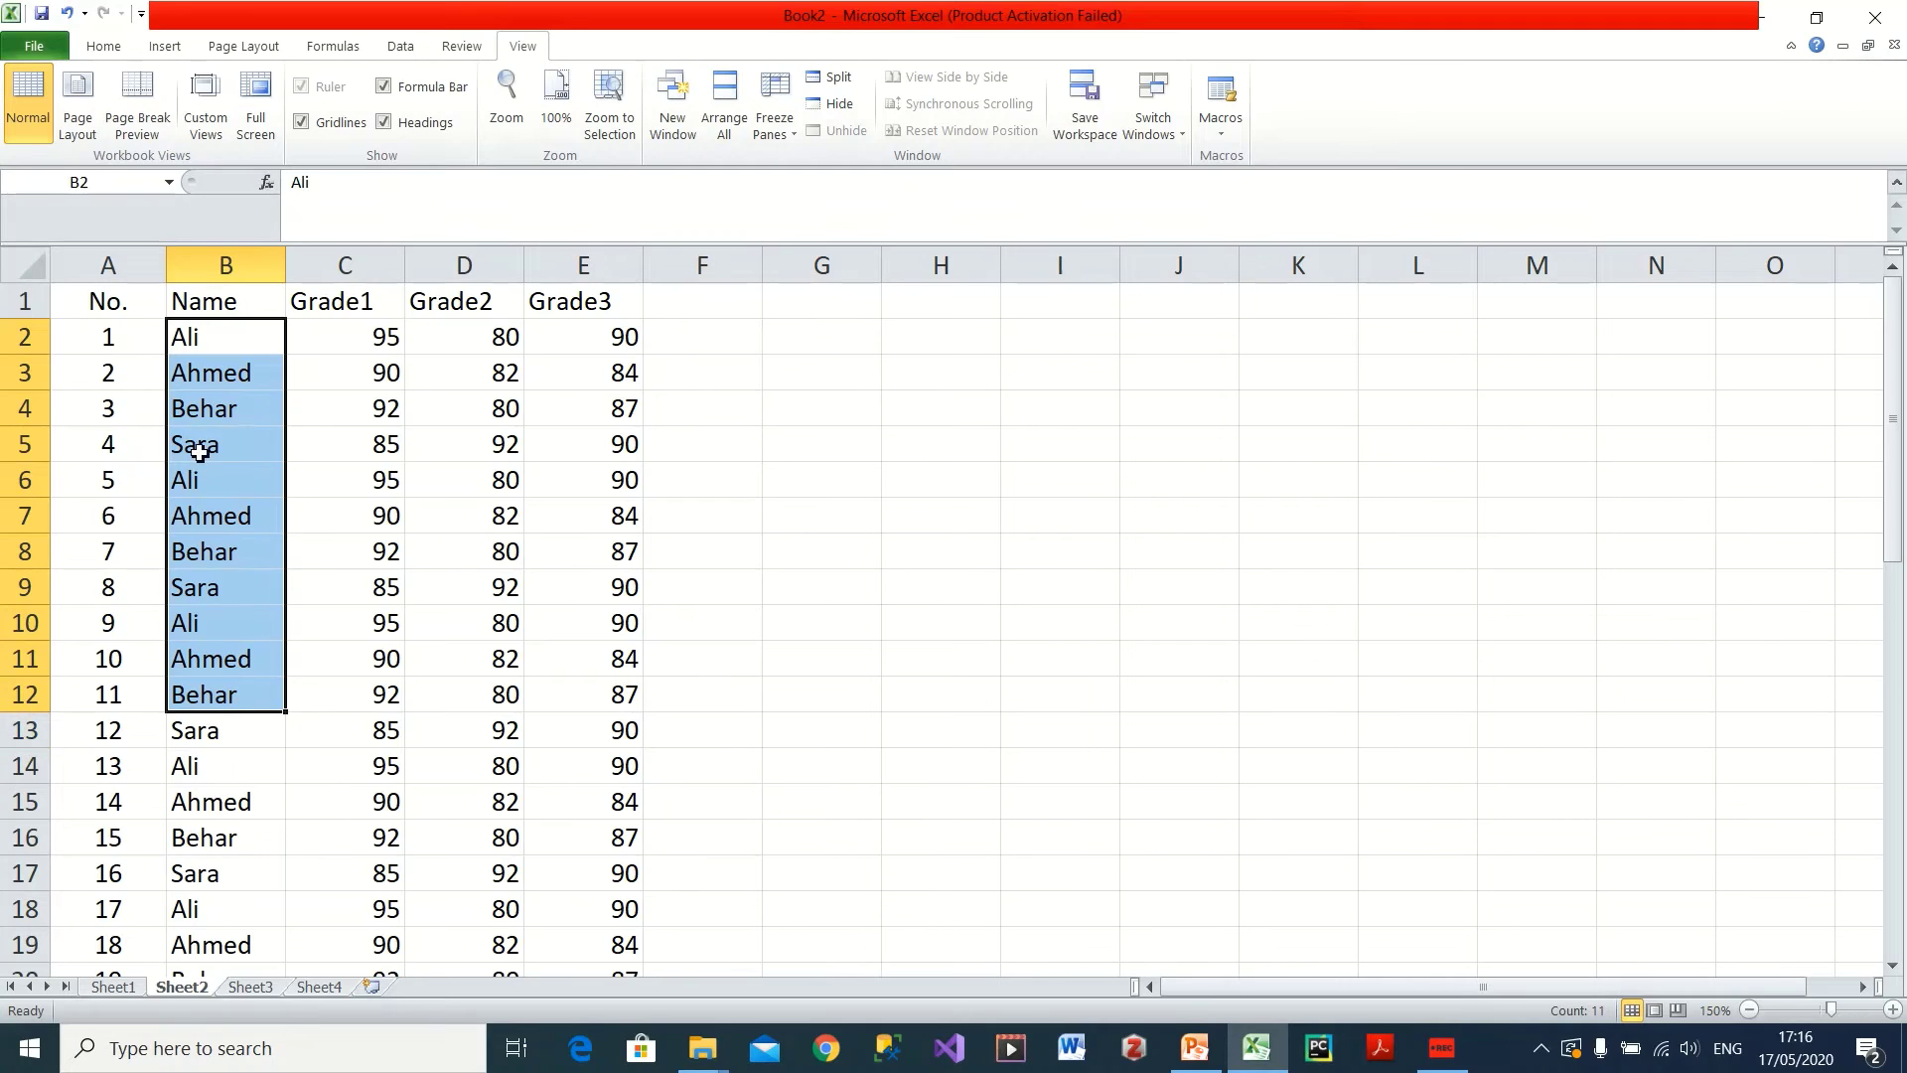
- Insert a blank row above row 6 to separate the first four students from the rest of the list
click(194, 444)
click(209, 337)
drag(209, 336, 266, 443)
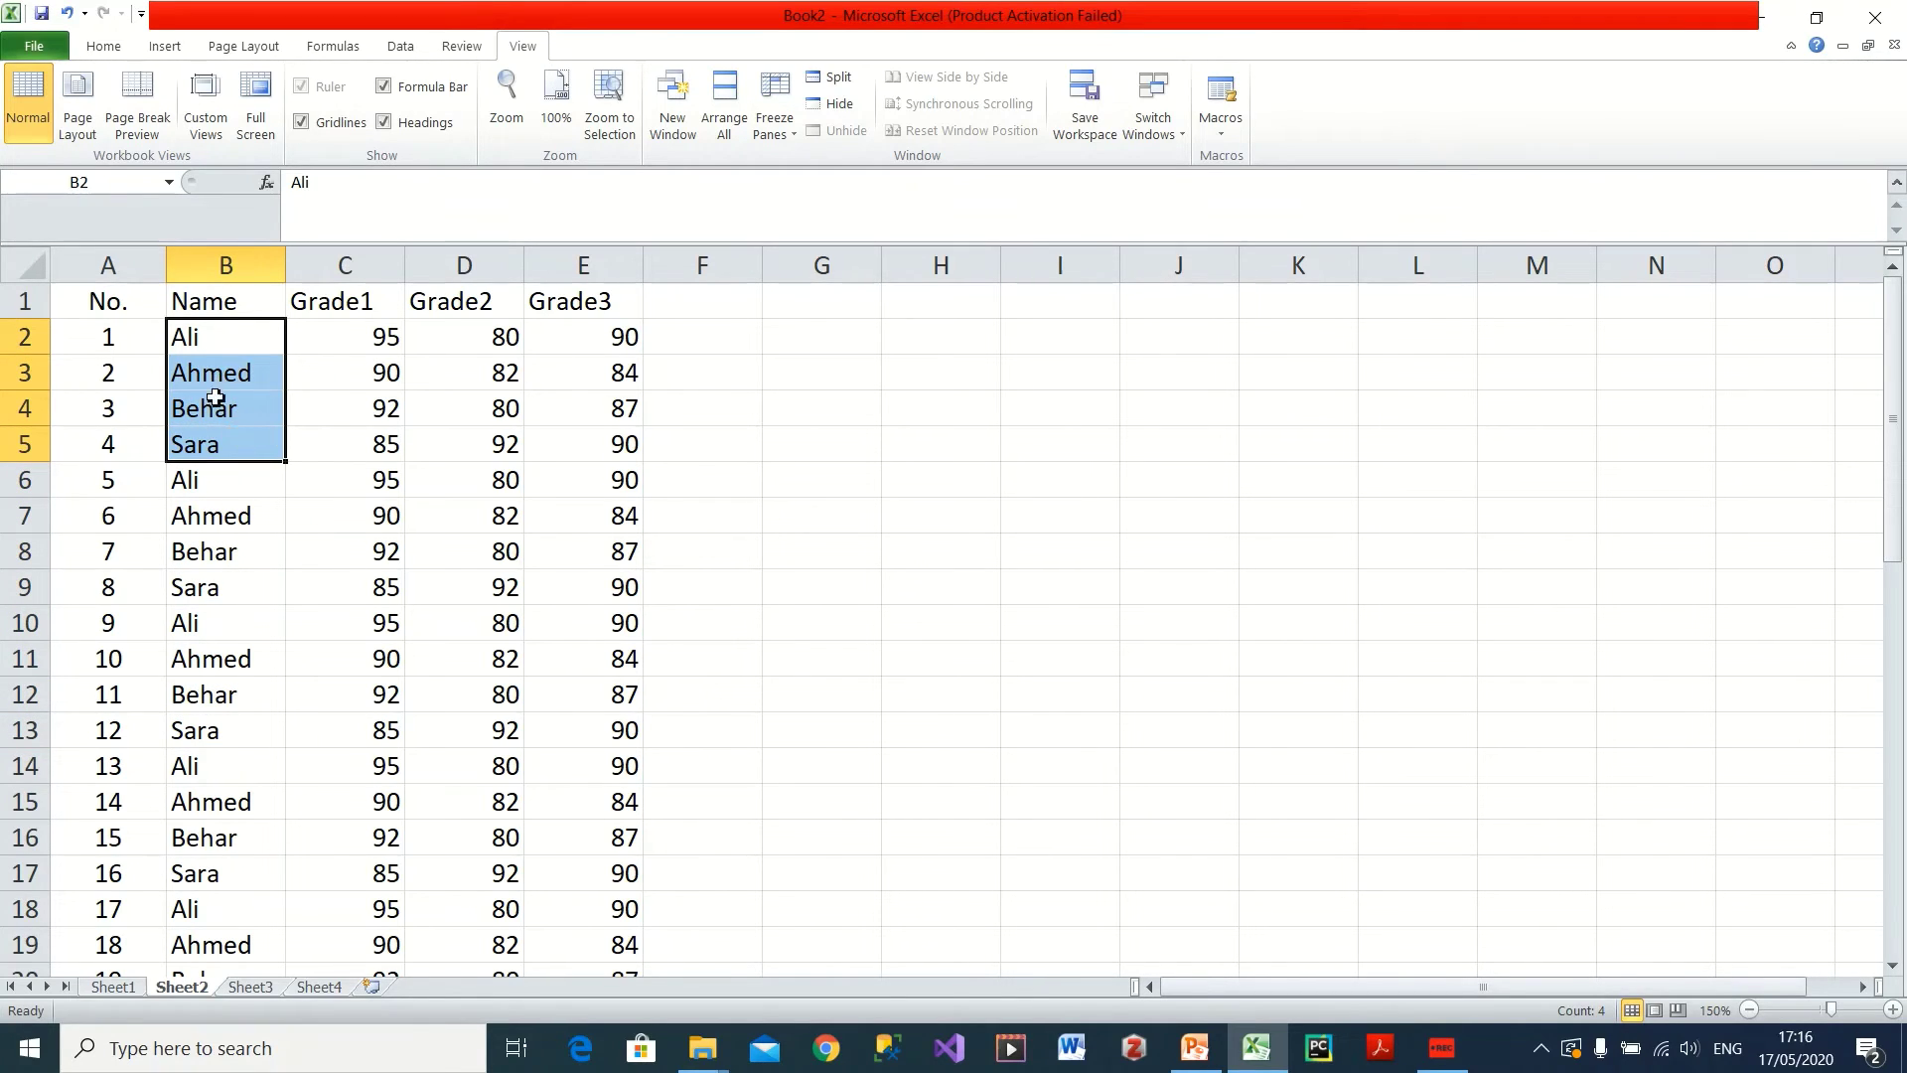
click(24, 481)
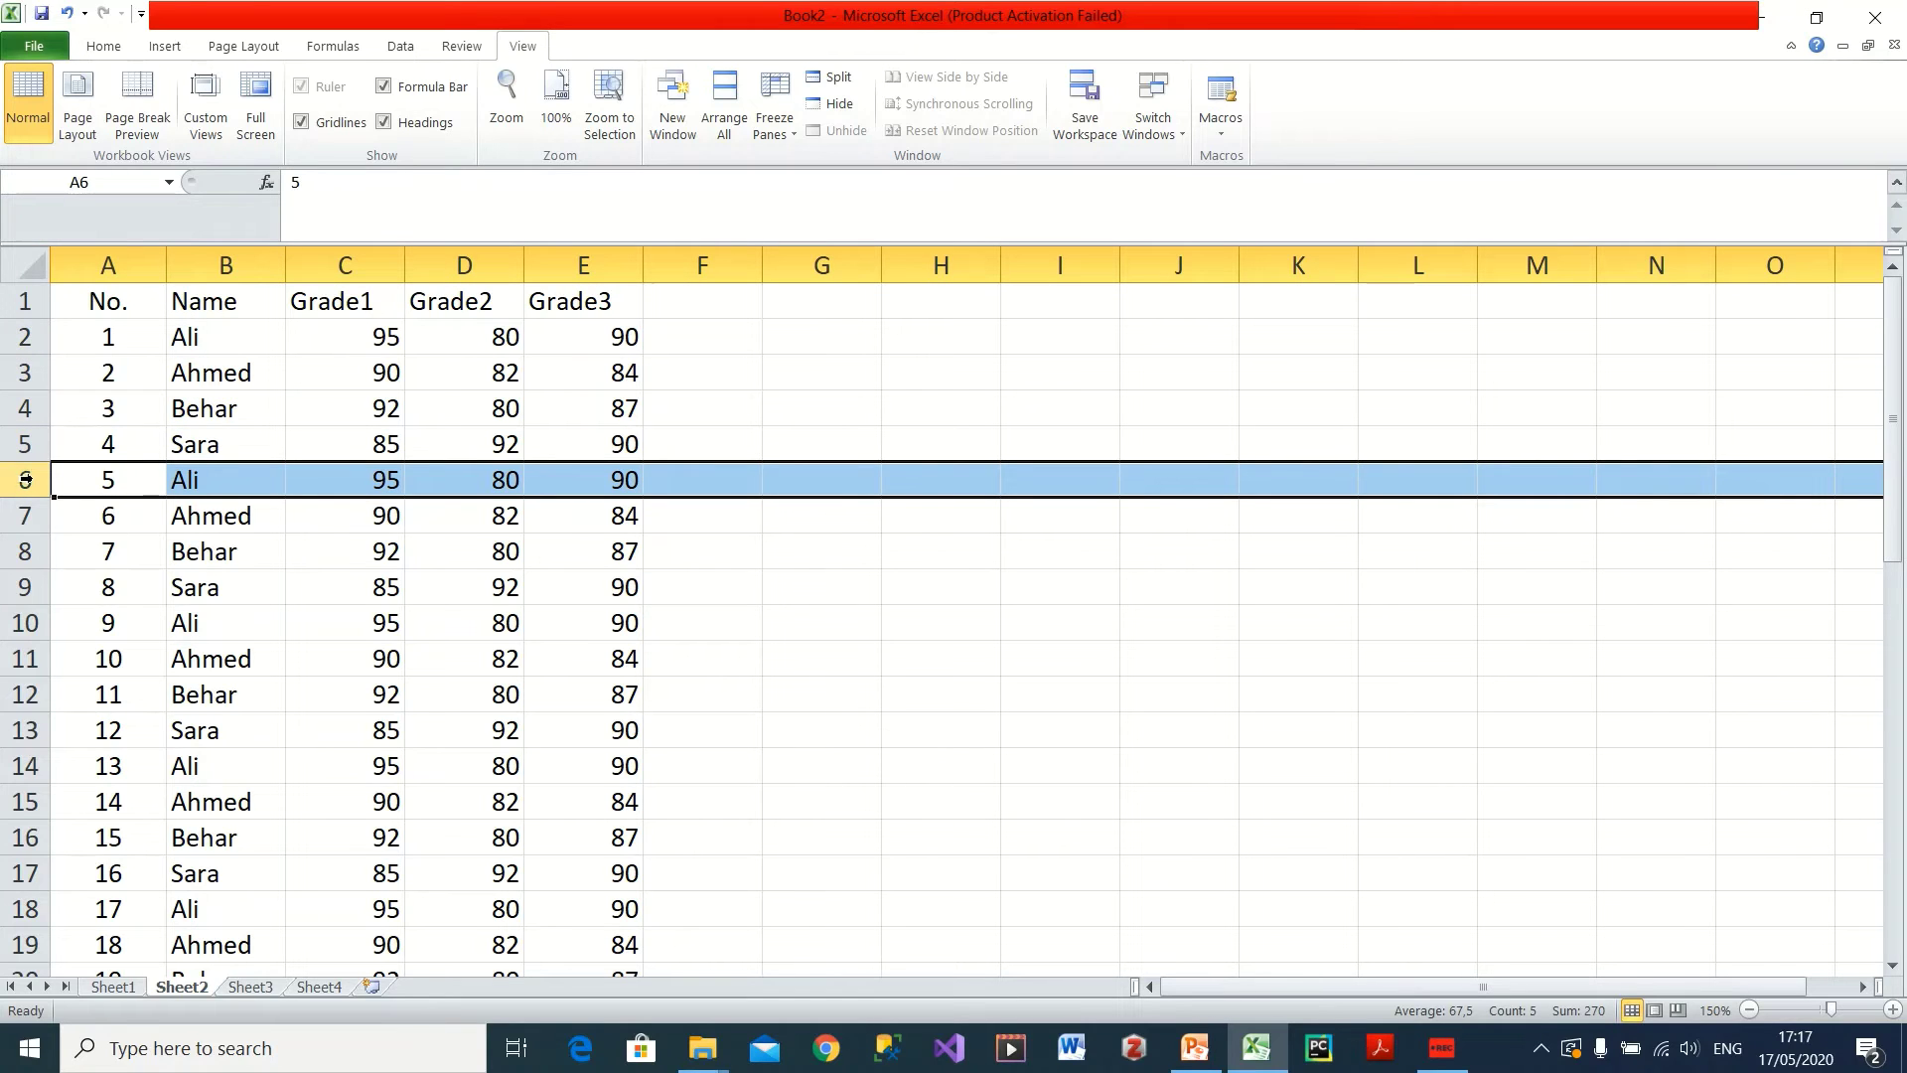
right_click(39, 478)
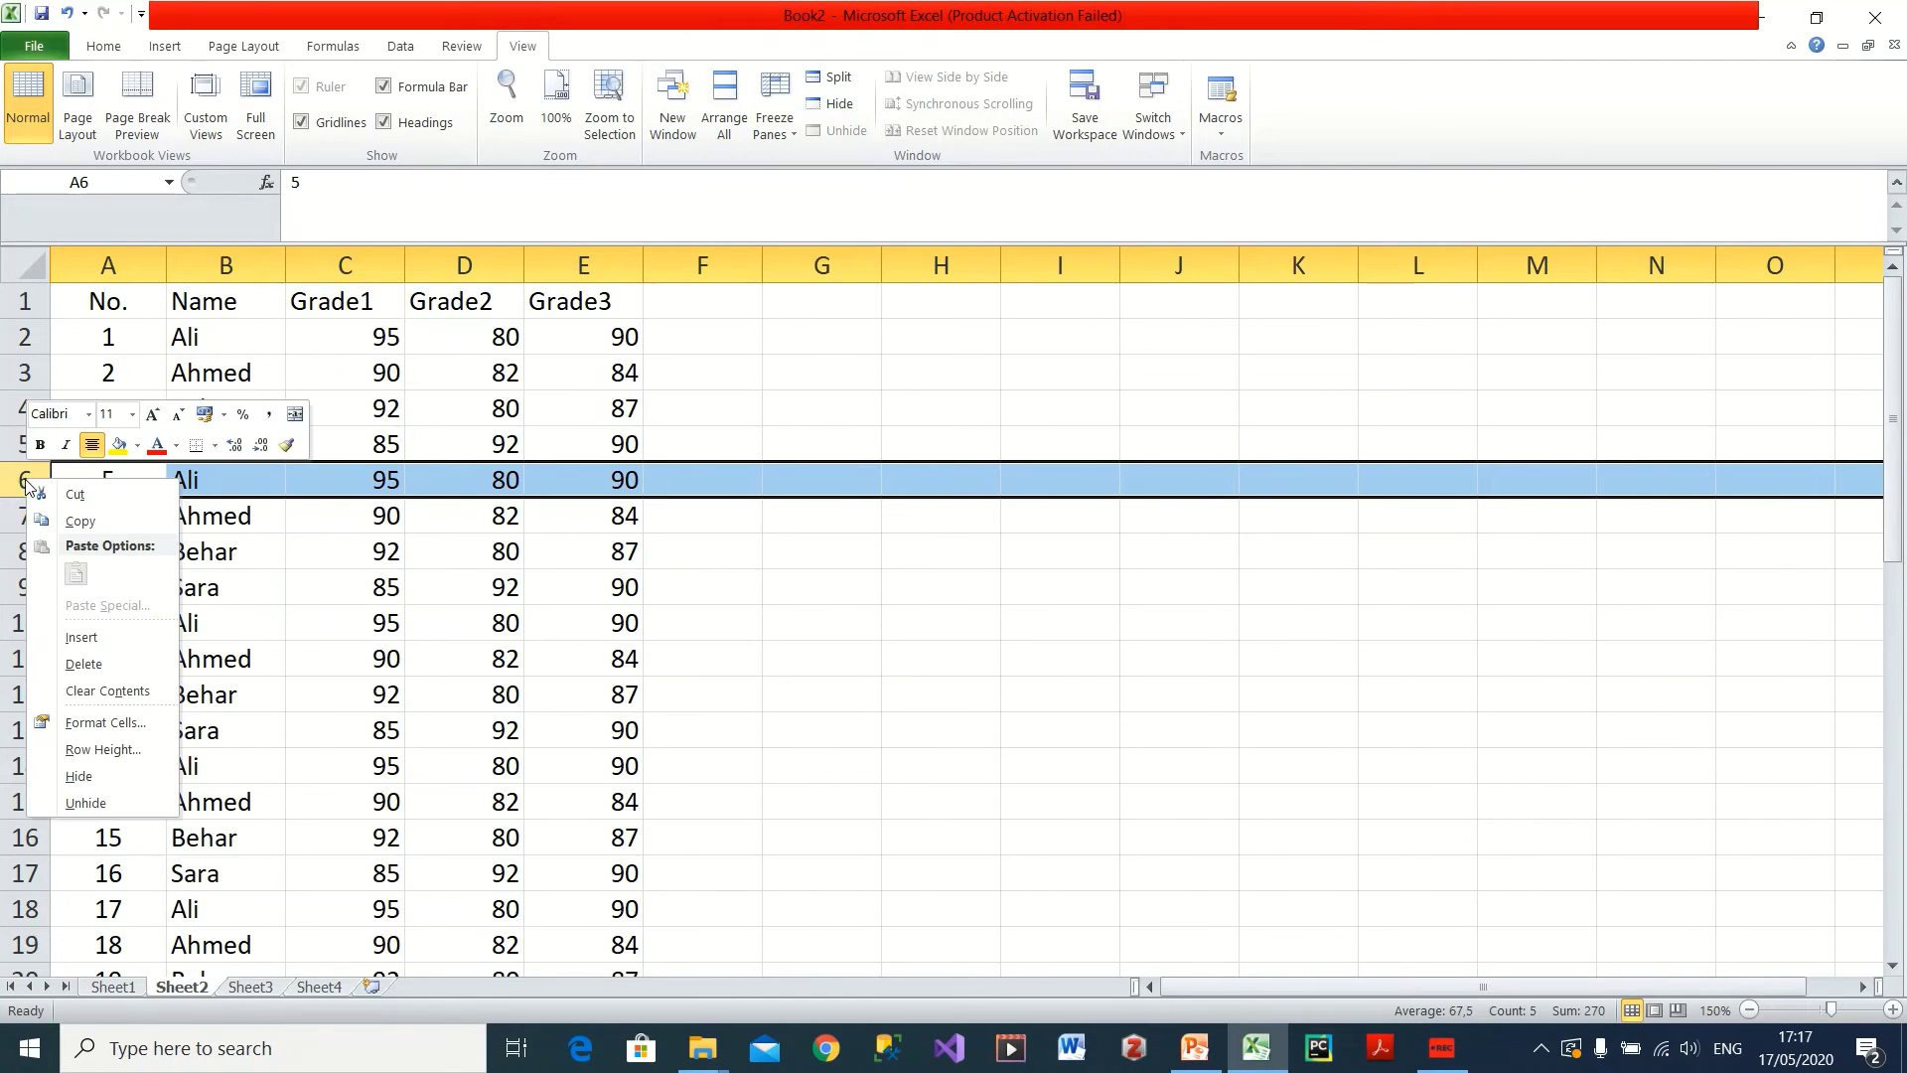
click(94, 639)
- Sort the names in B2:B5 from A to Z, expanding the selection to include the adjacent columns
click(210, 396)
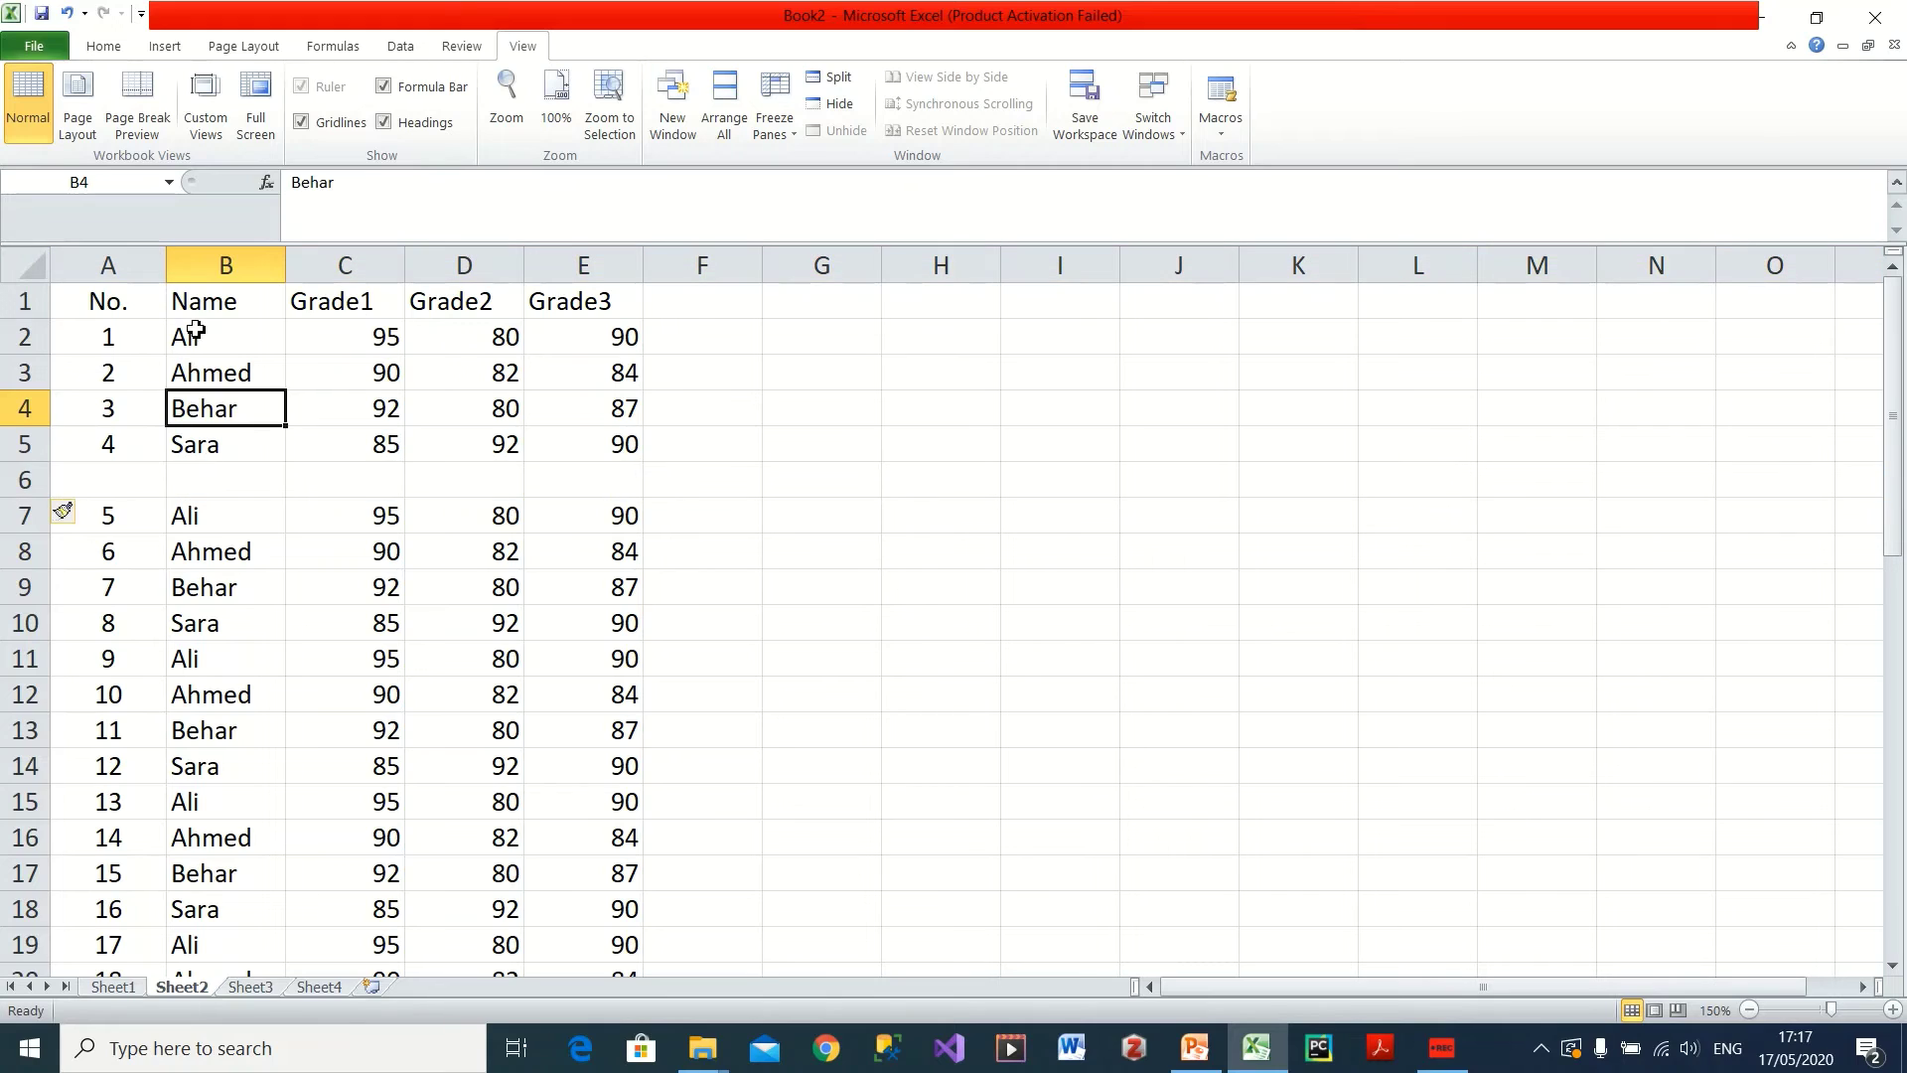
drag(189, 338, 205, 426)
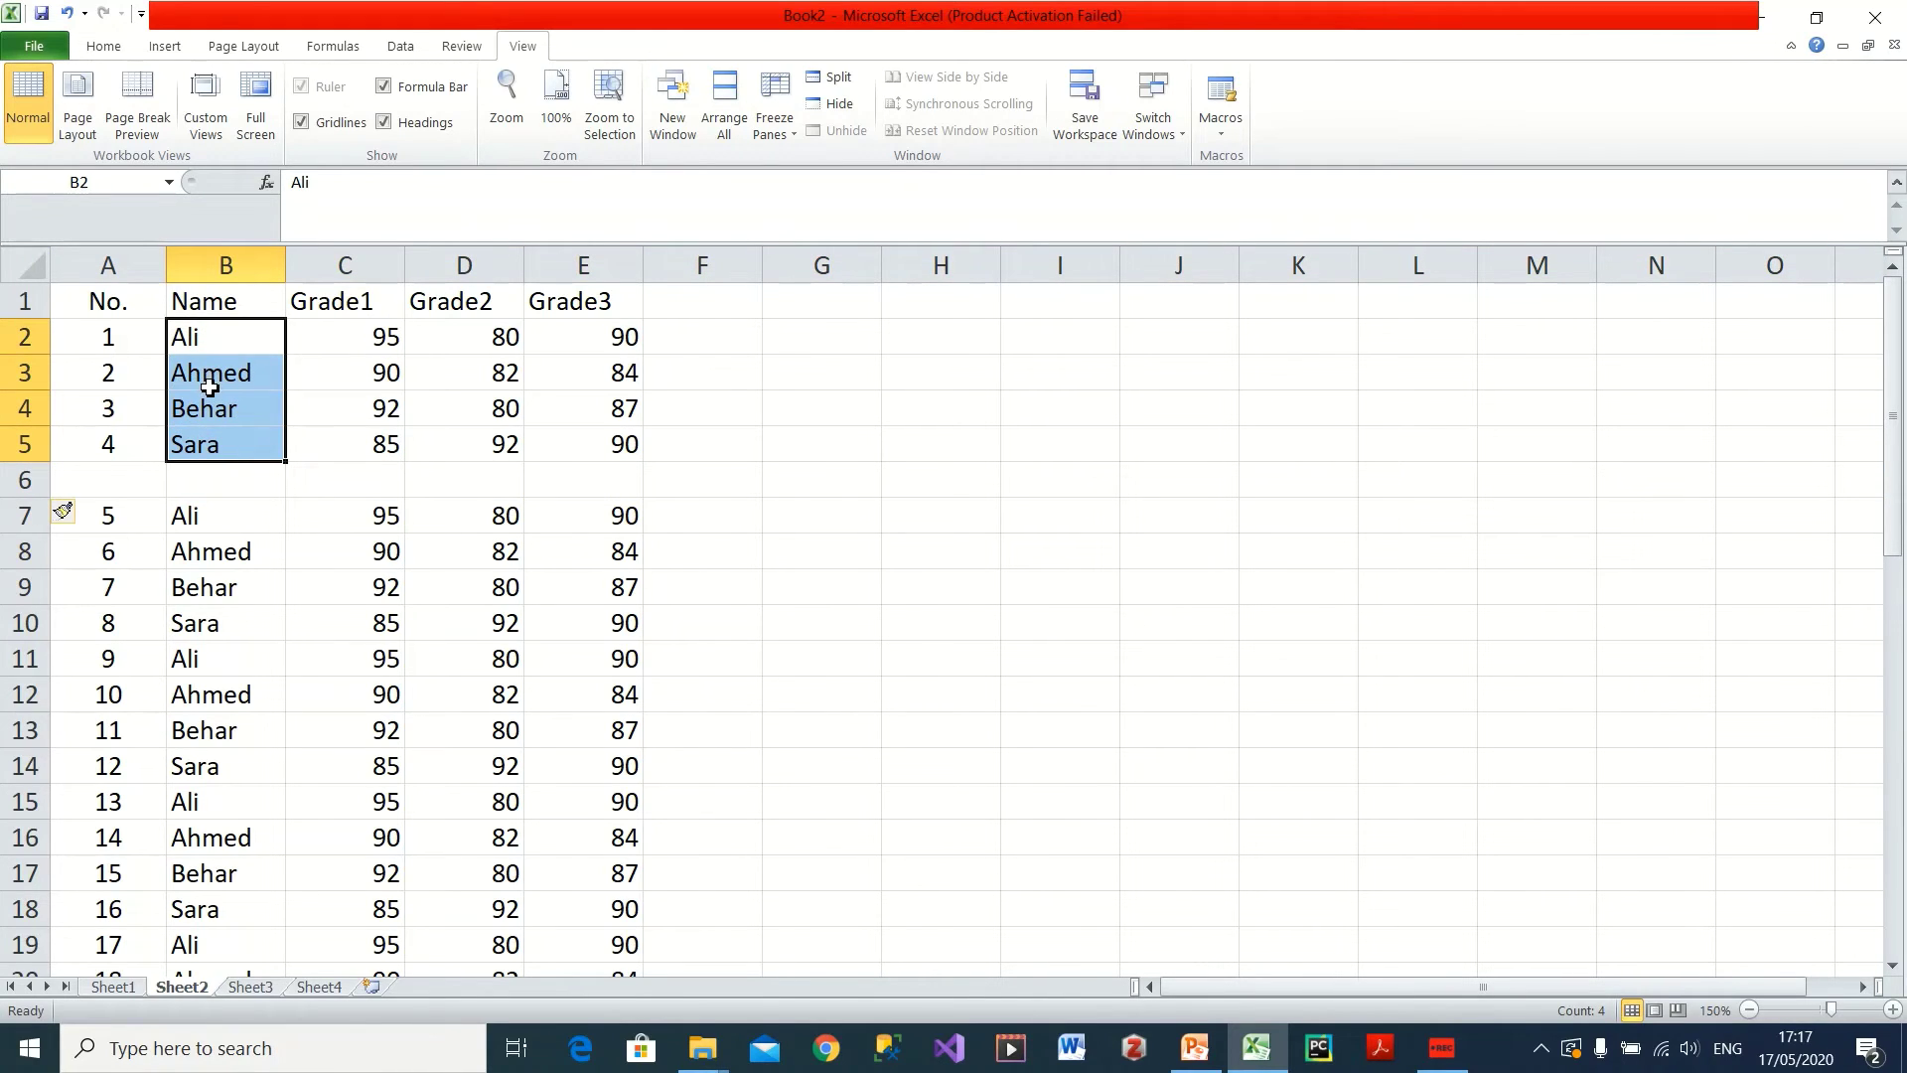
click(104, 46)
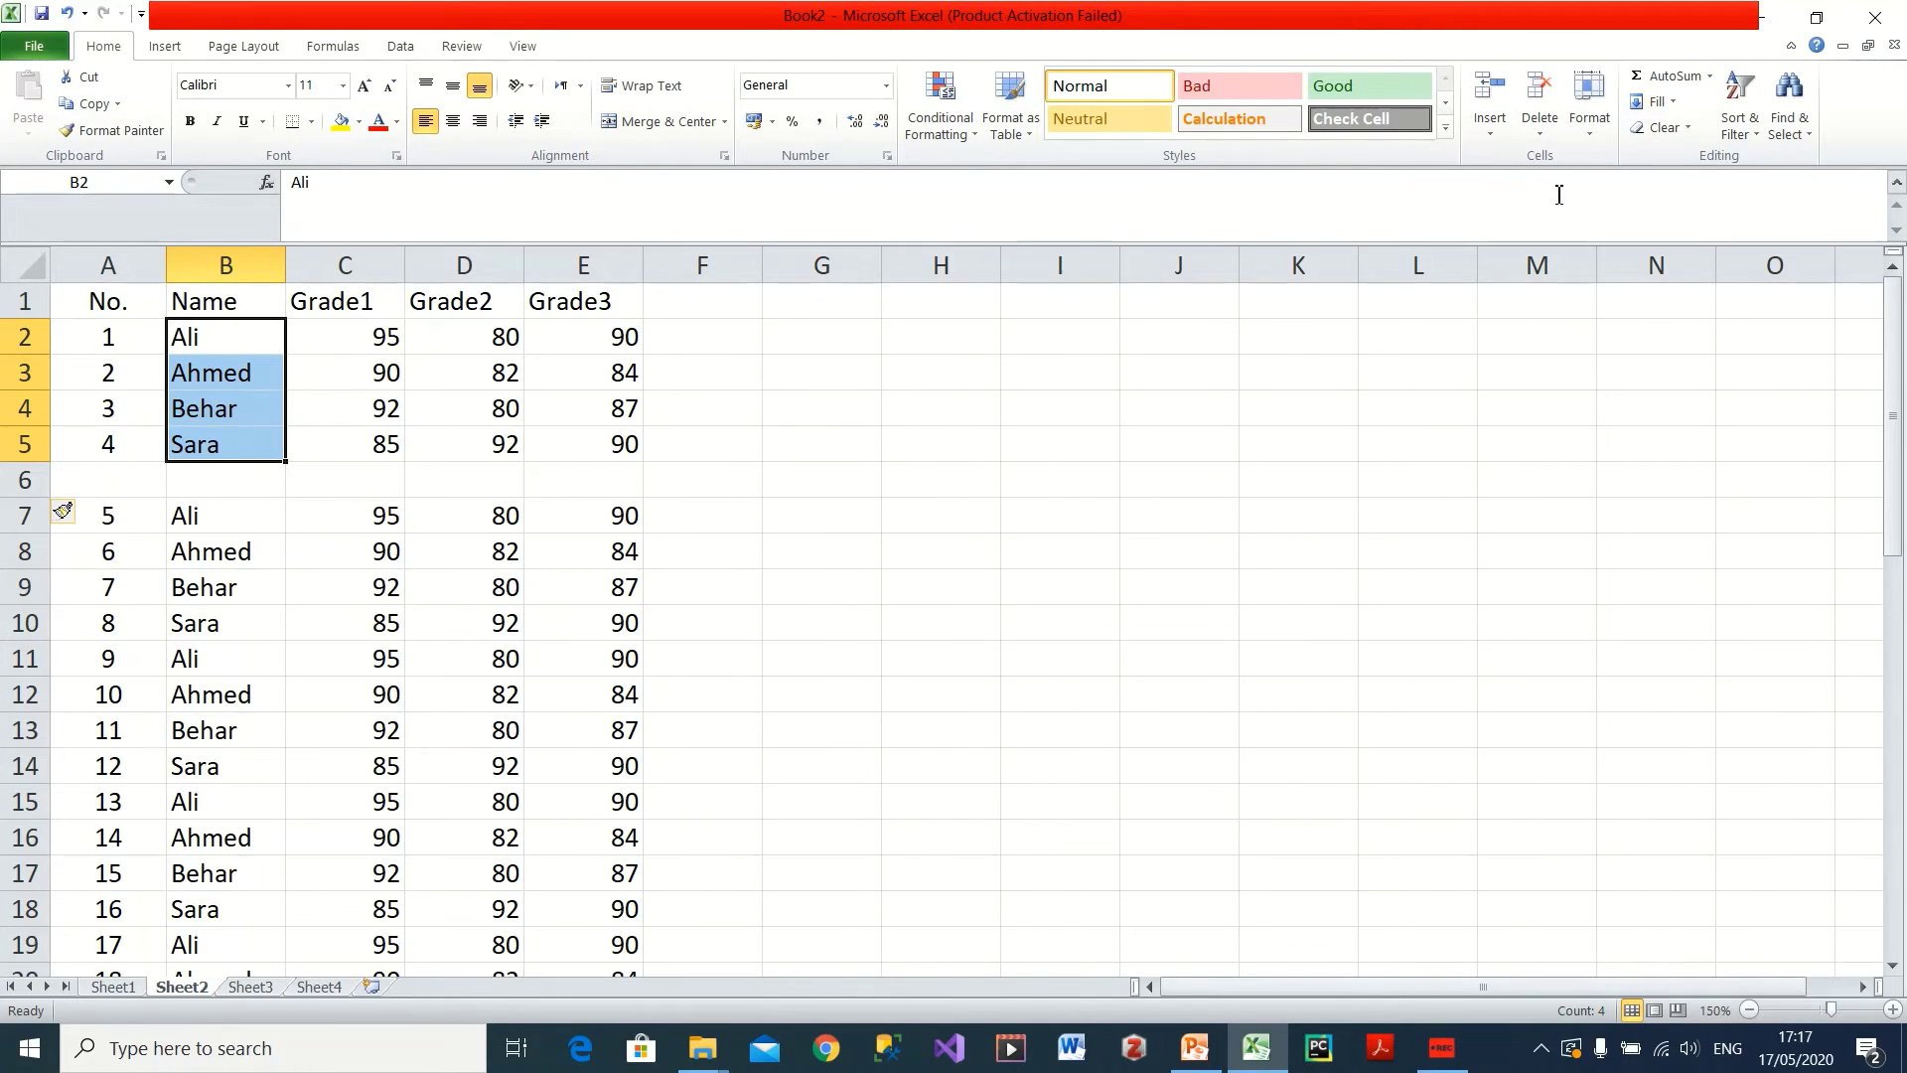
click(1734, 135)
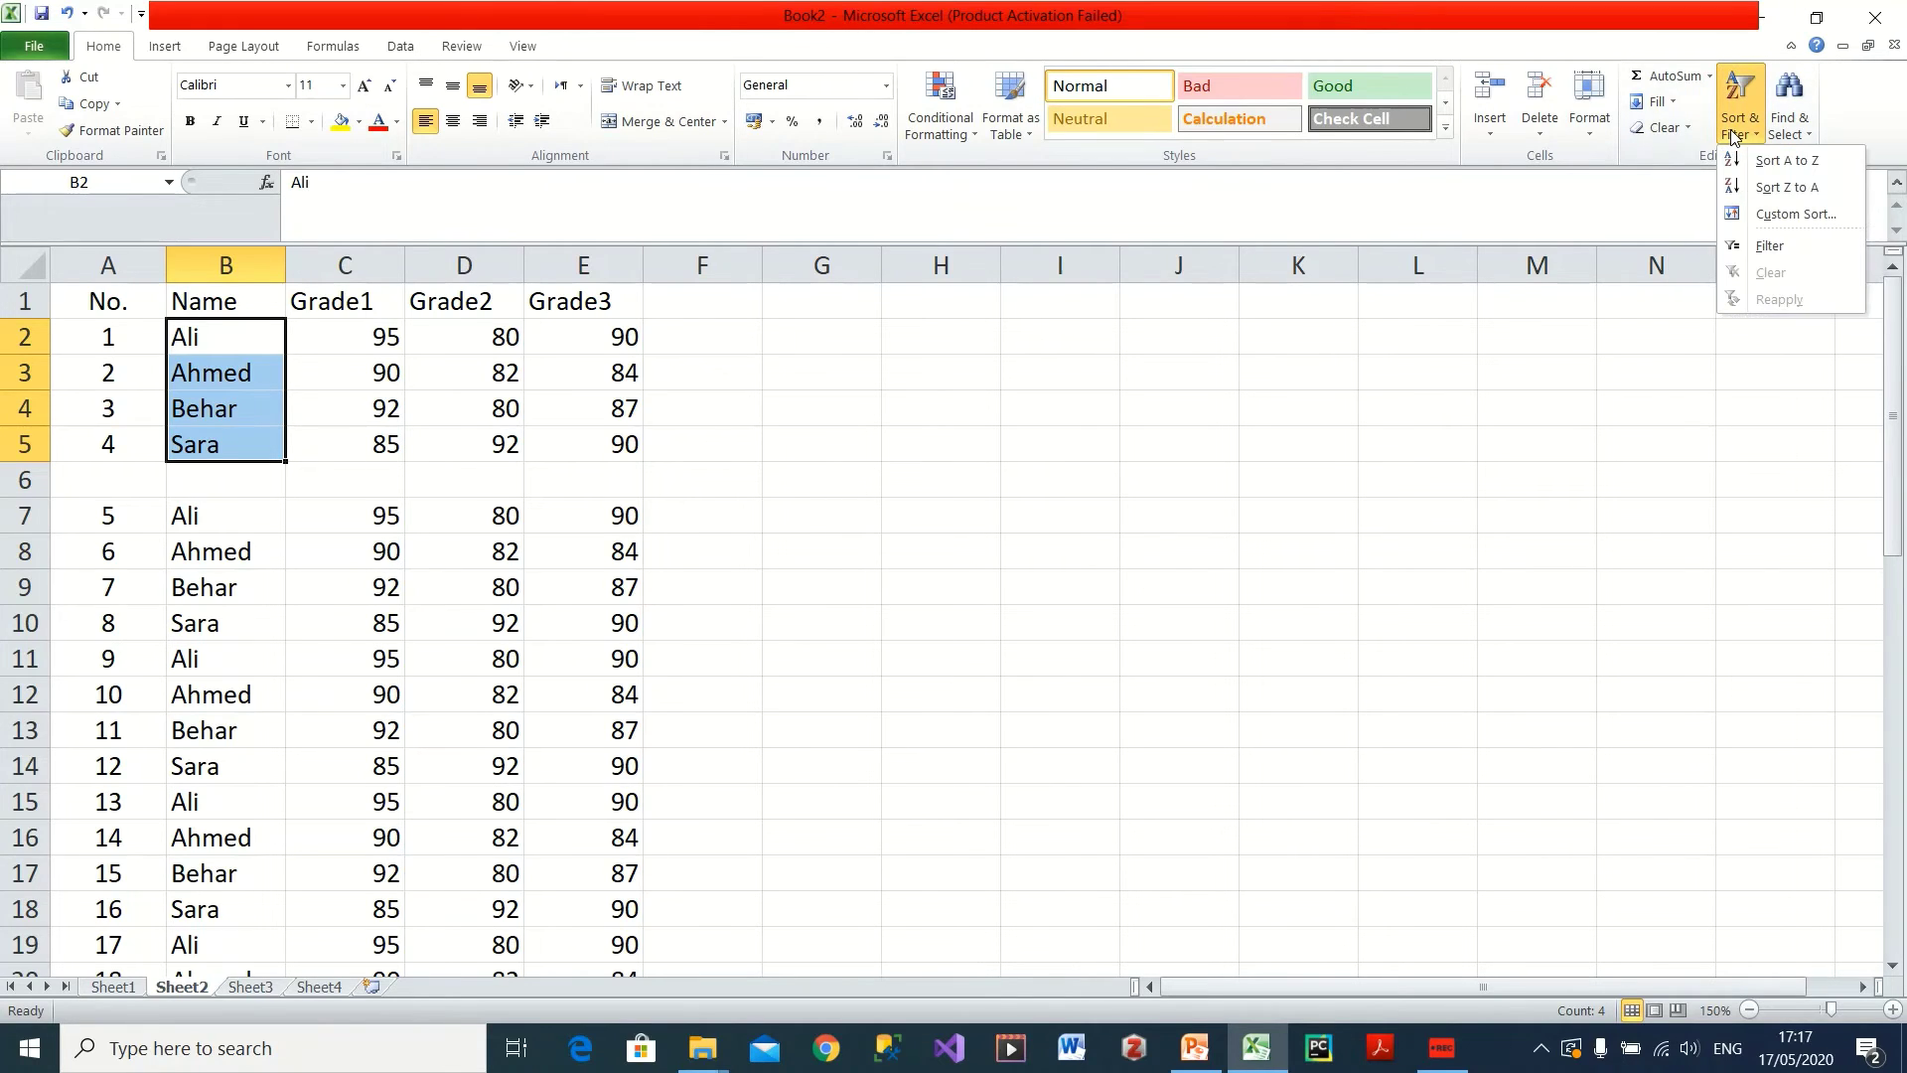
click(1788, 162)
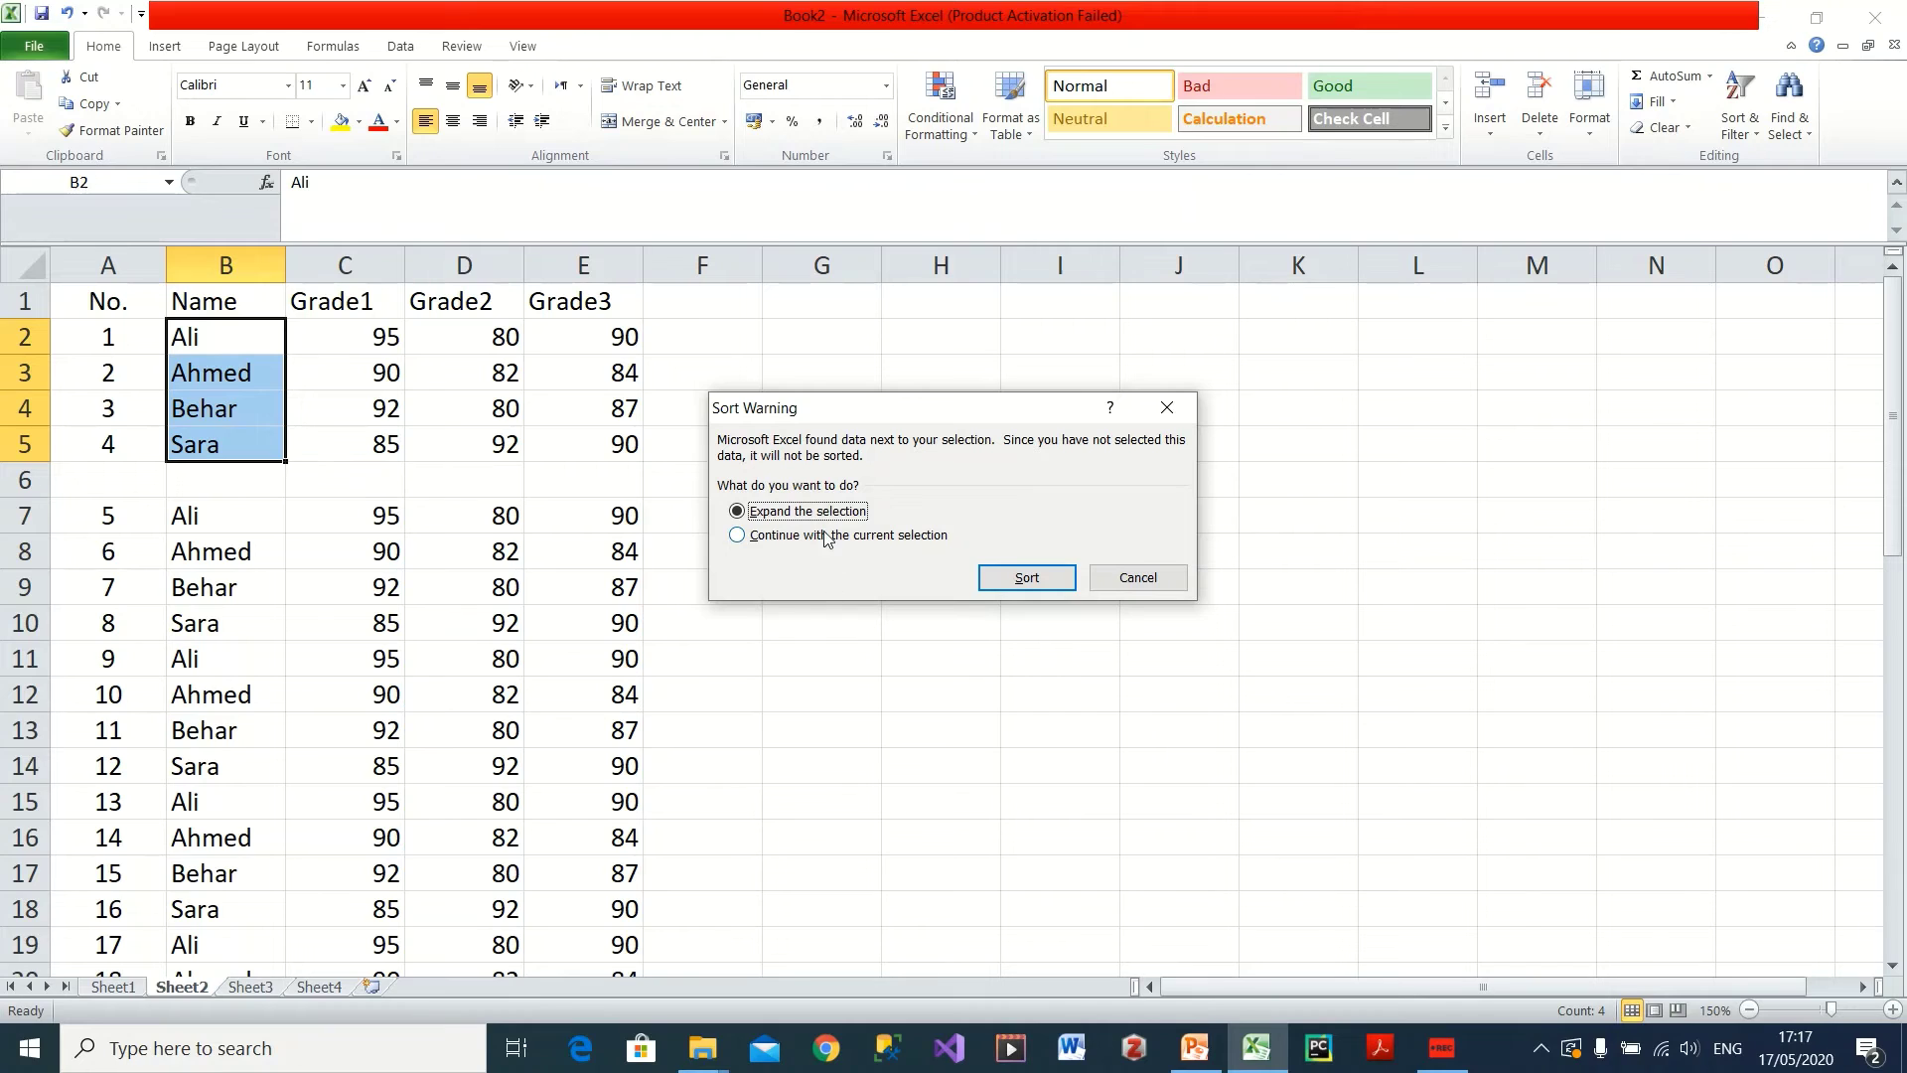
click(1024, 581)
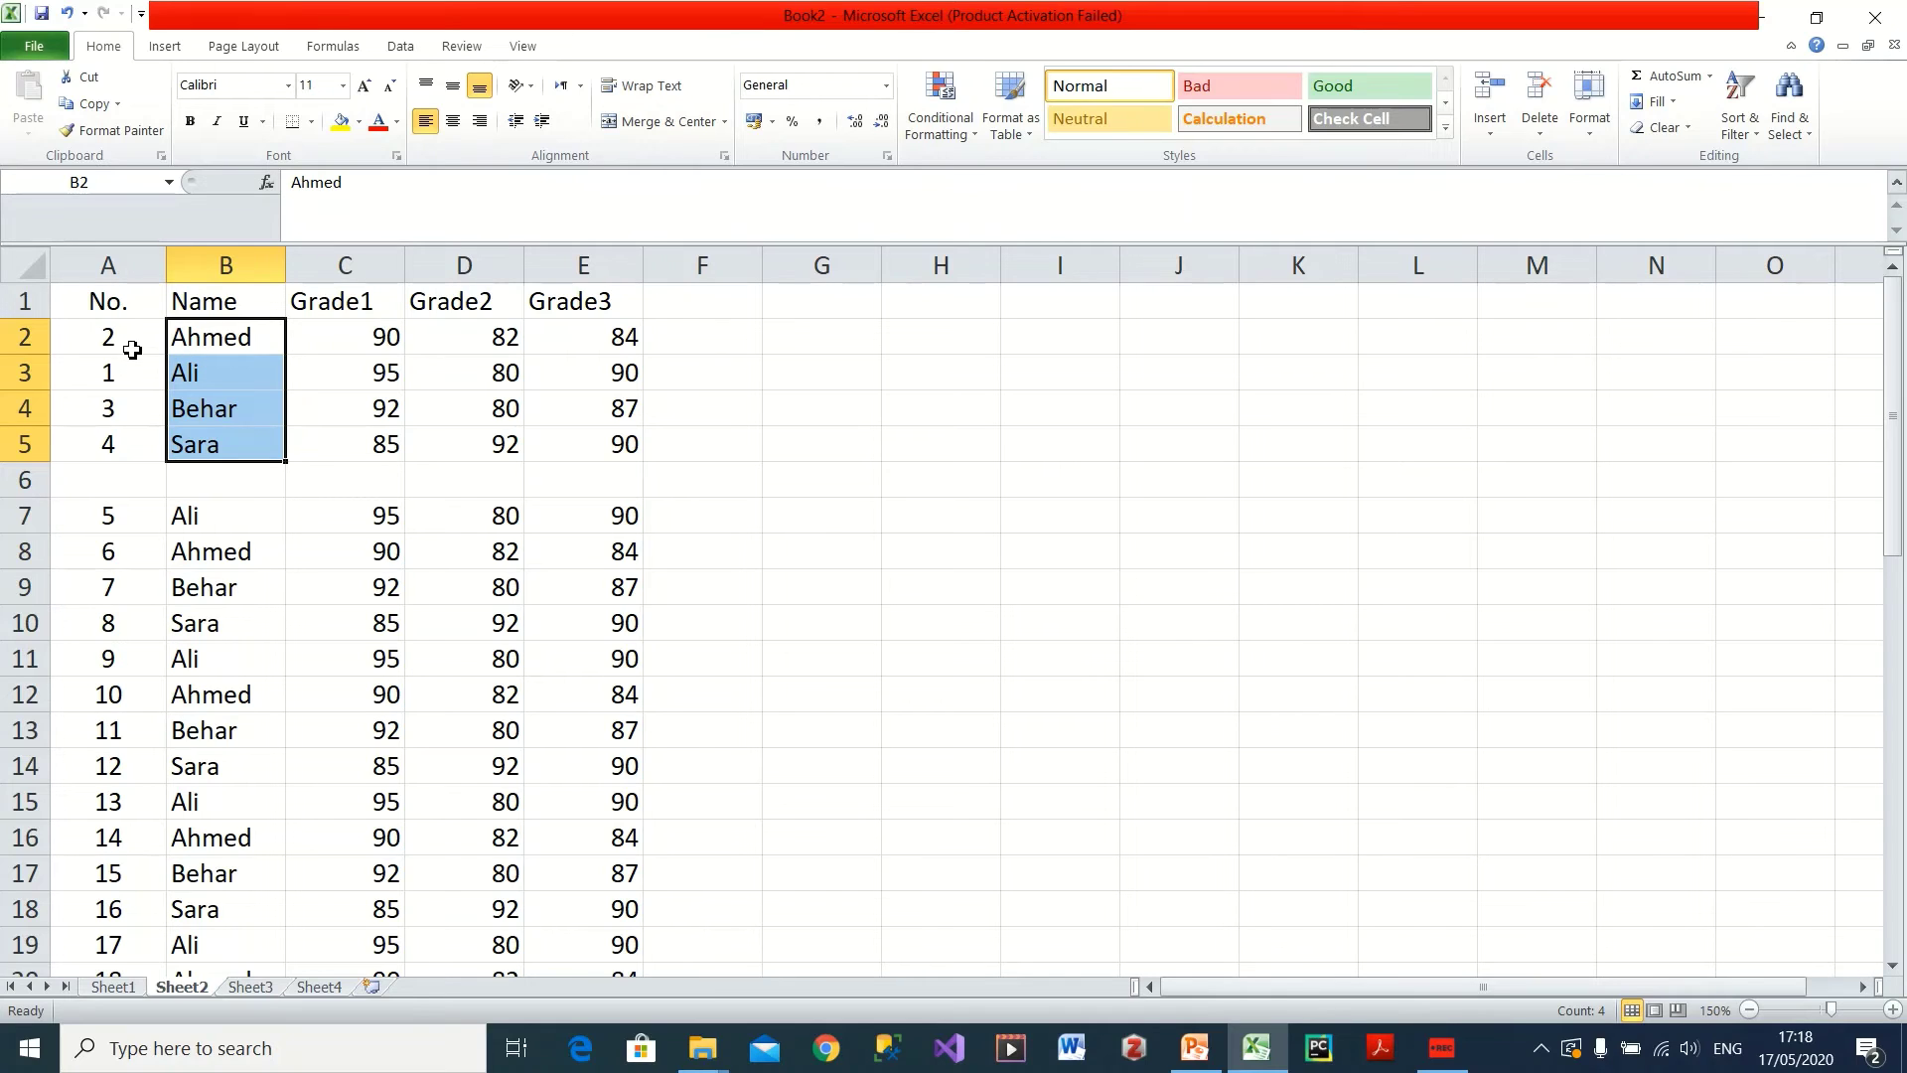
- Examine the order of the student numbers in A2:A5 after the sort
click(231, 340)
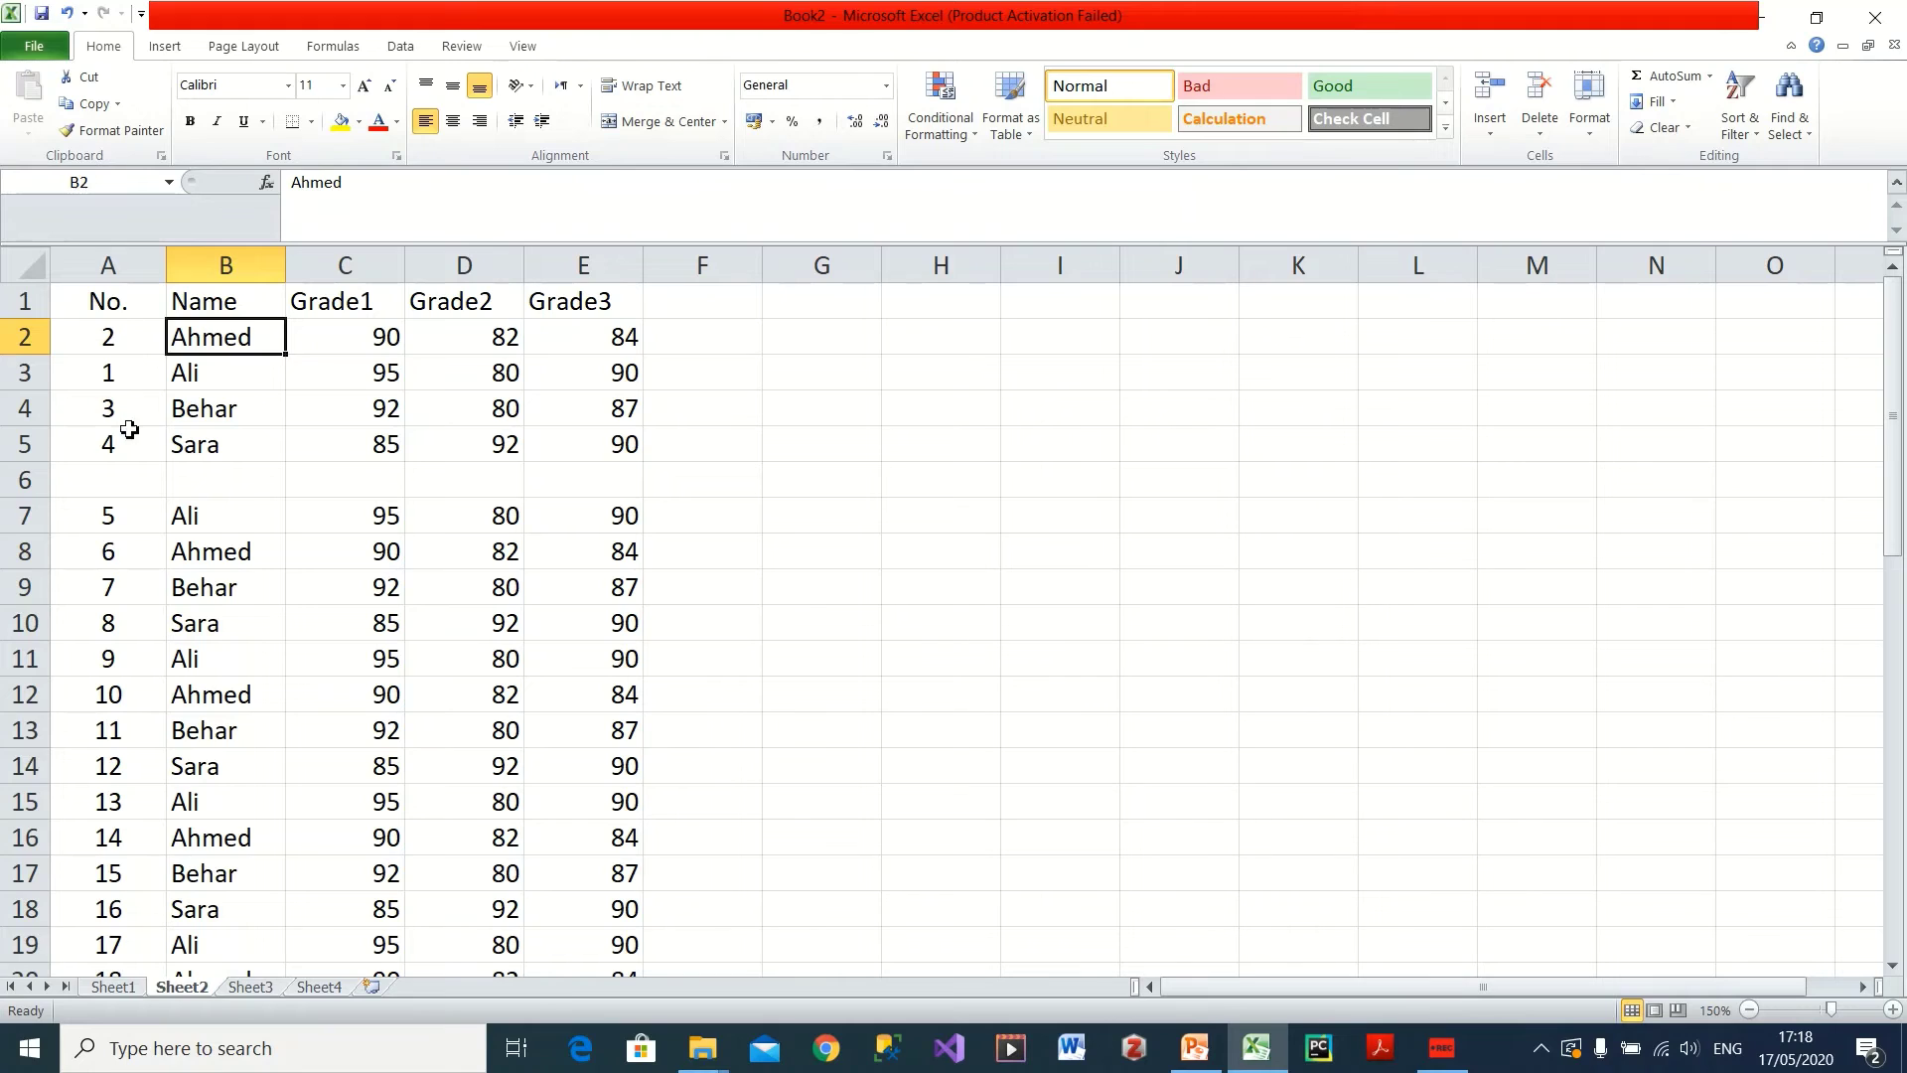
drag(107, 340, 112, 442)
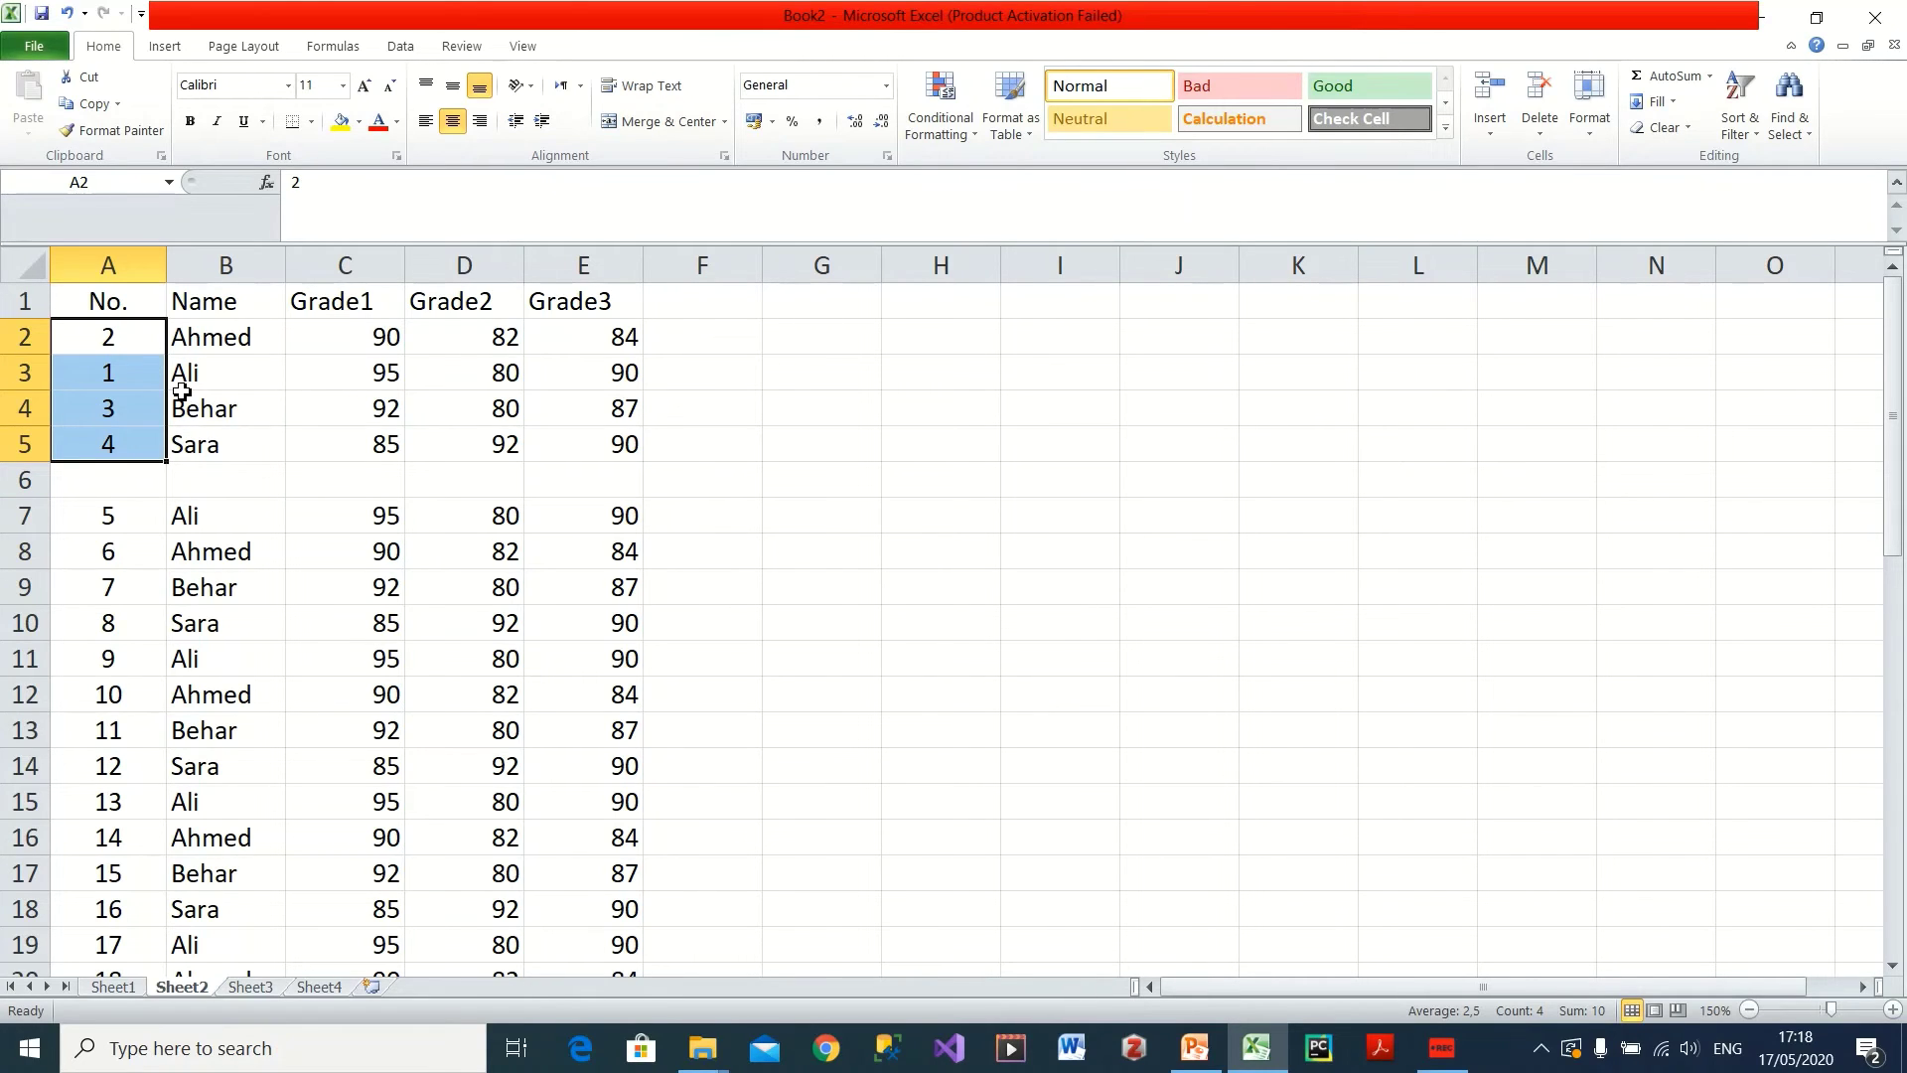
click(134, 350)
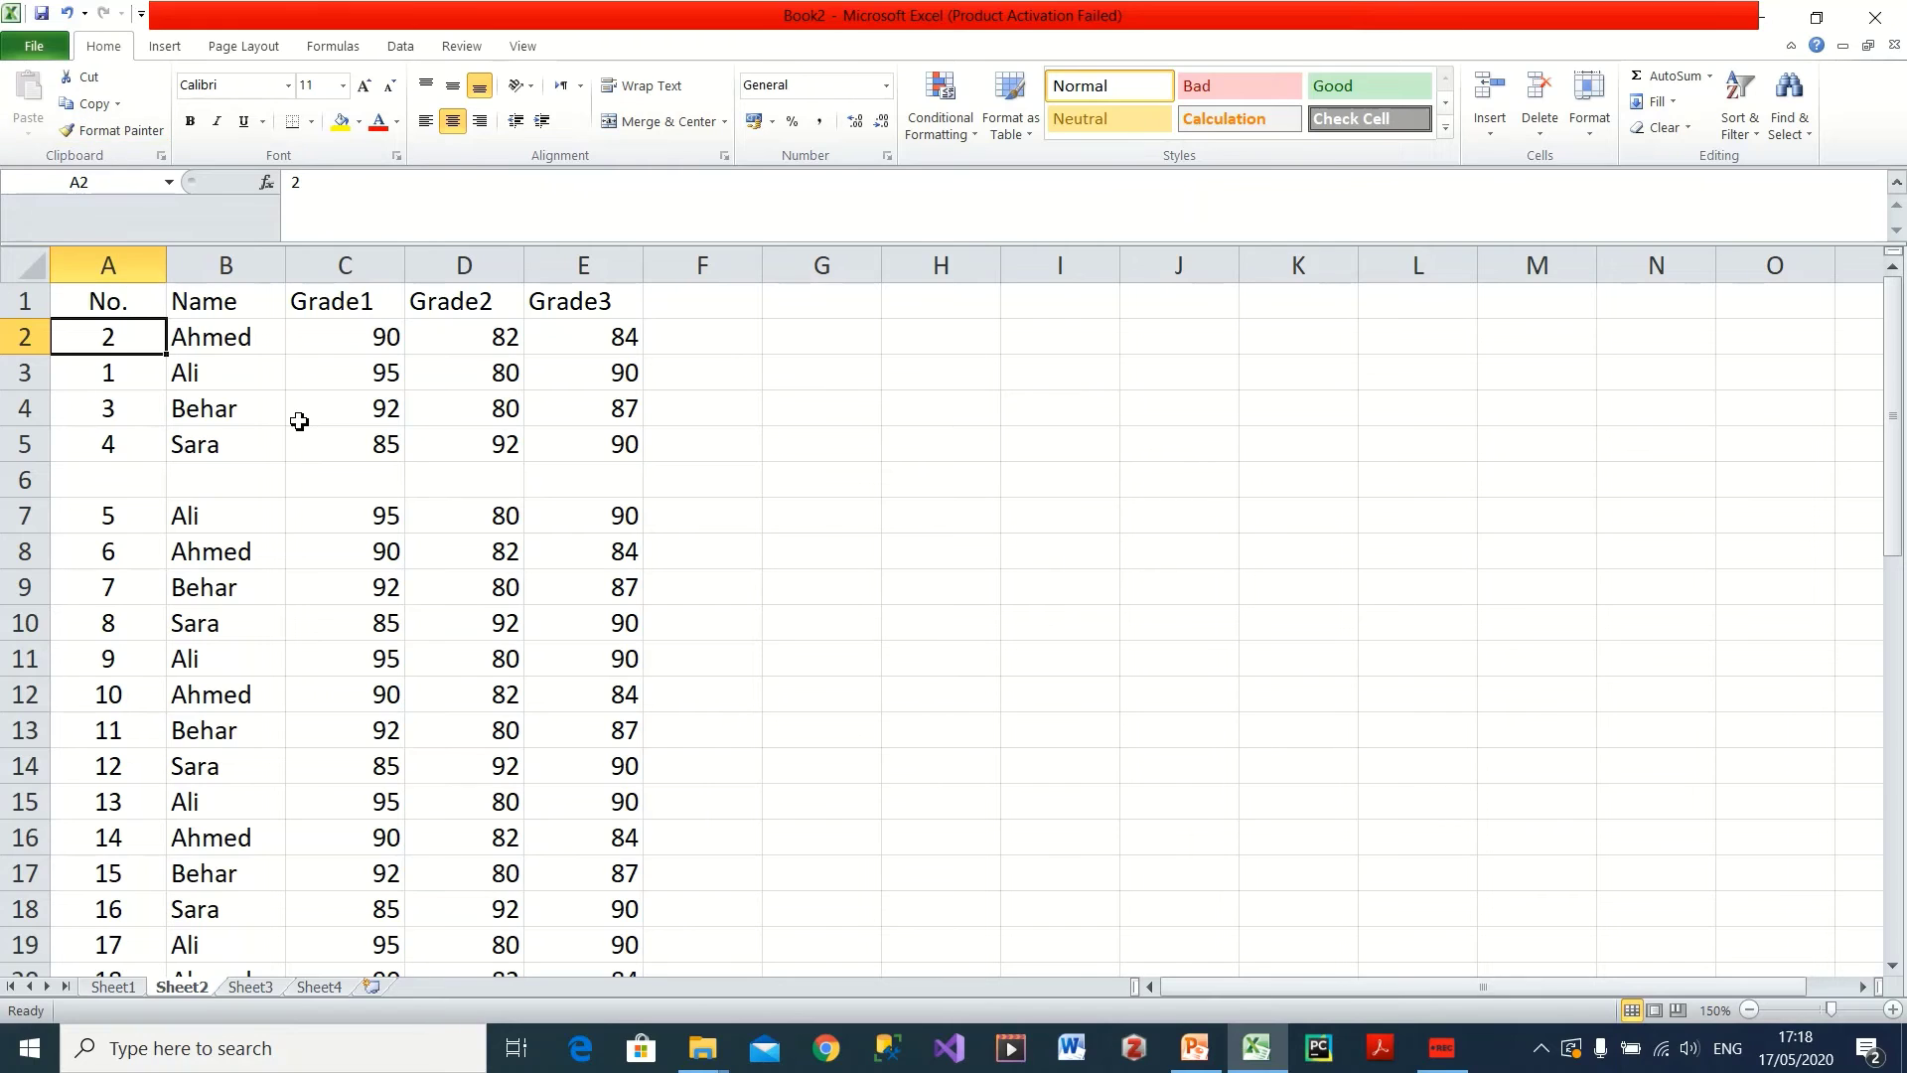
- Switch to the PowerPoint presentation and show the "Drawing a bar chart" slide
click(1218, 1061)
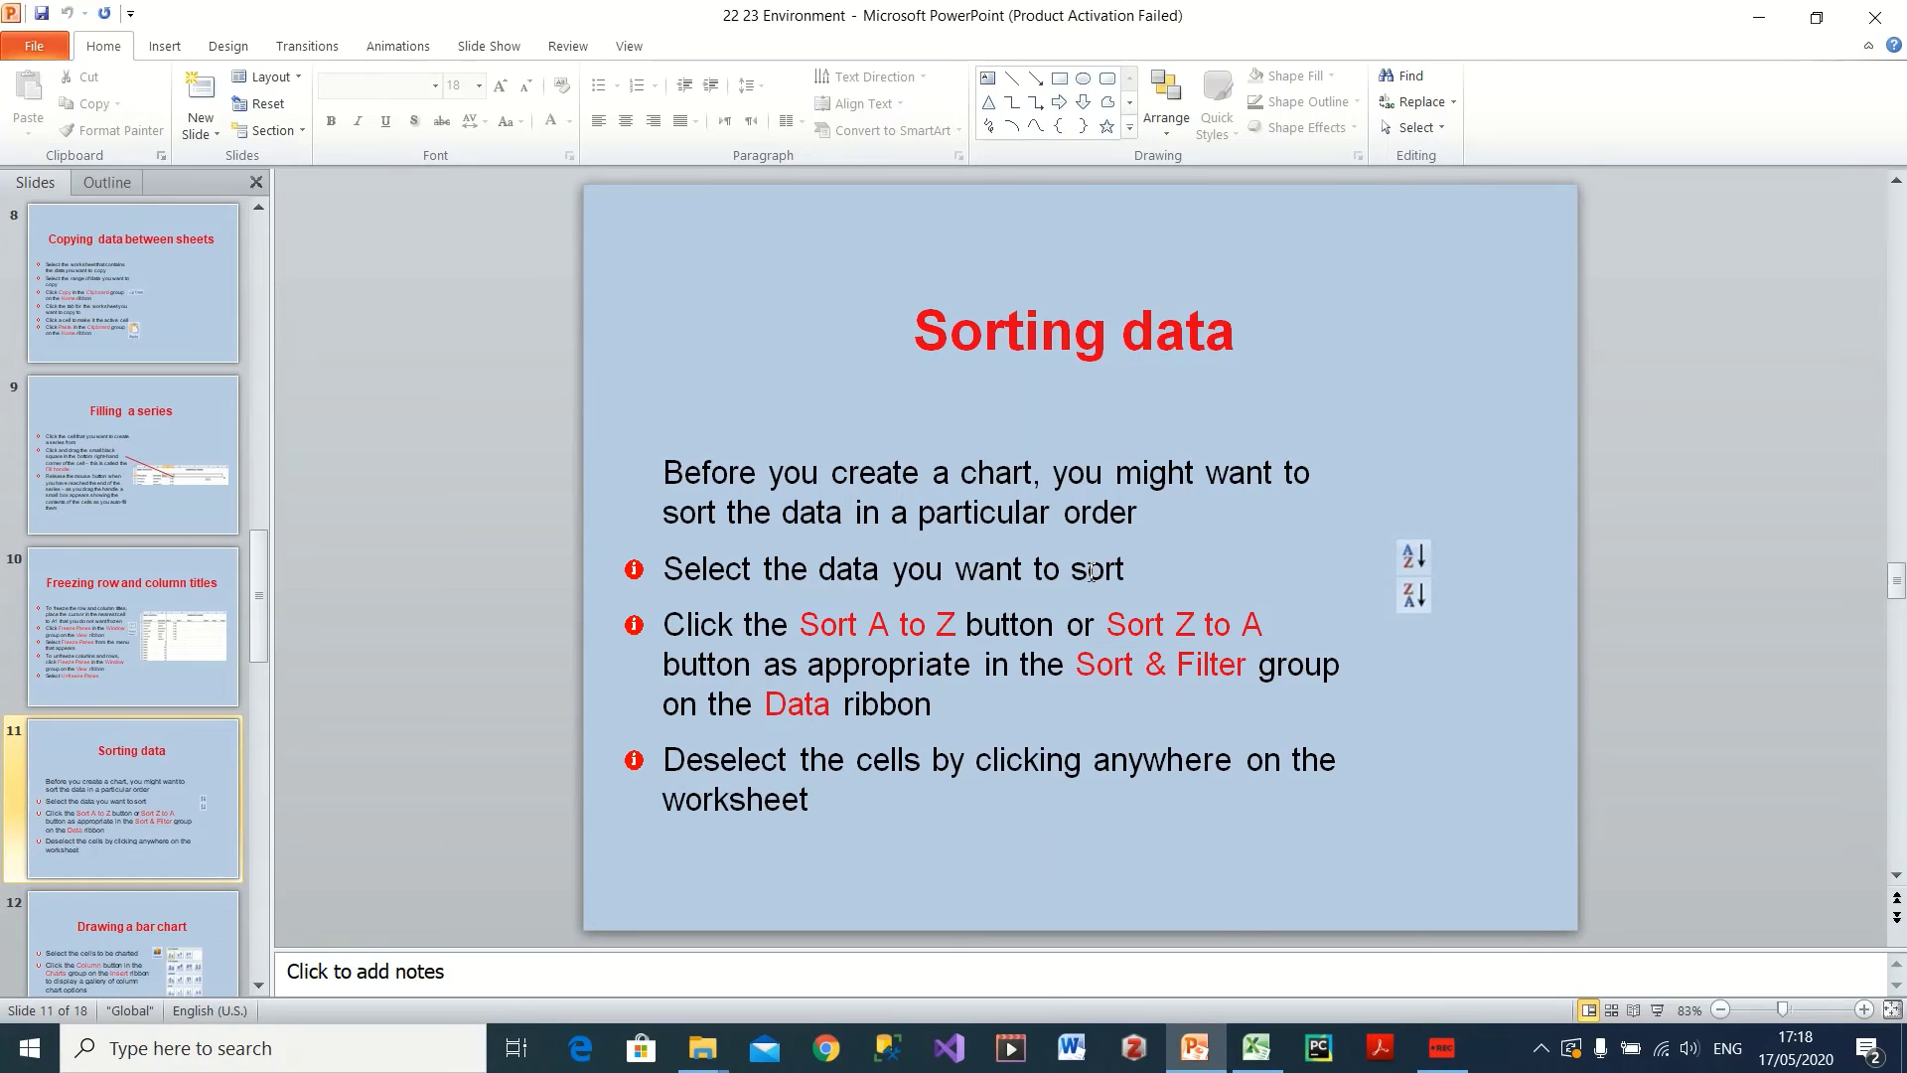
scroll(1091, 572, down, 1)
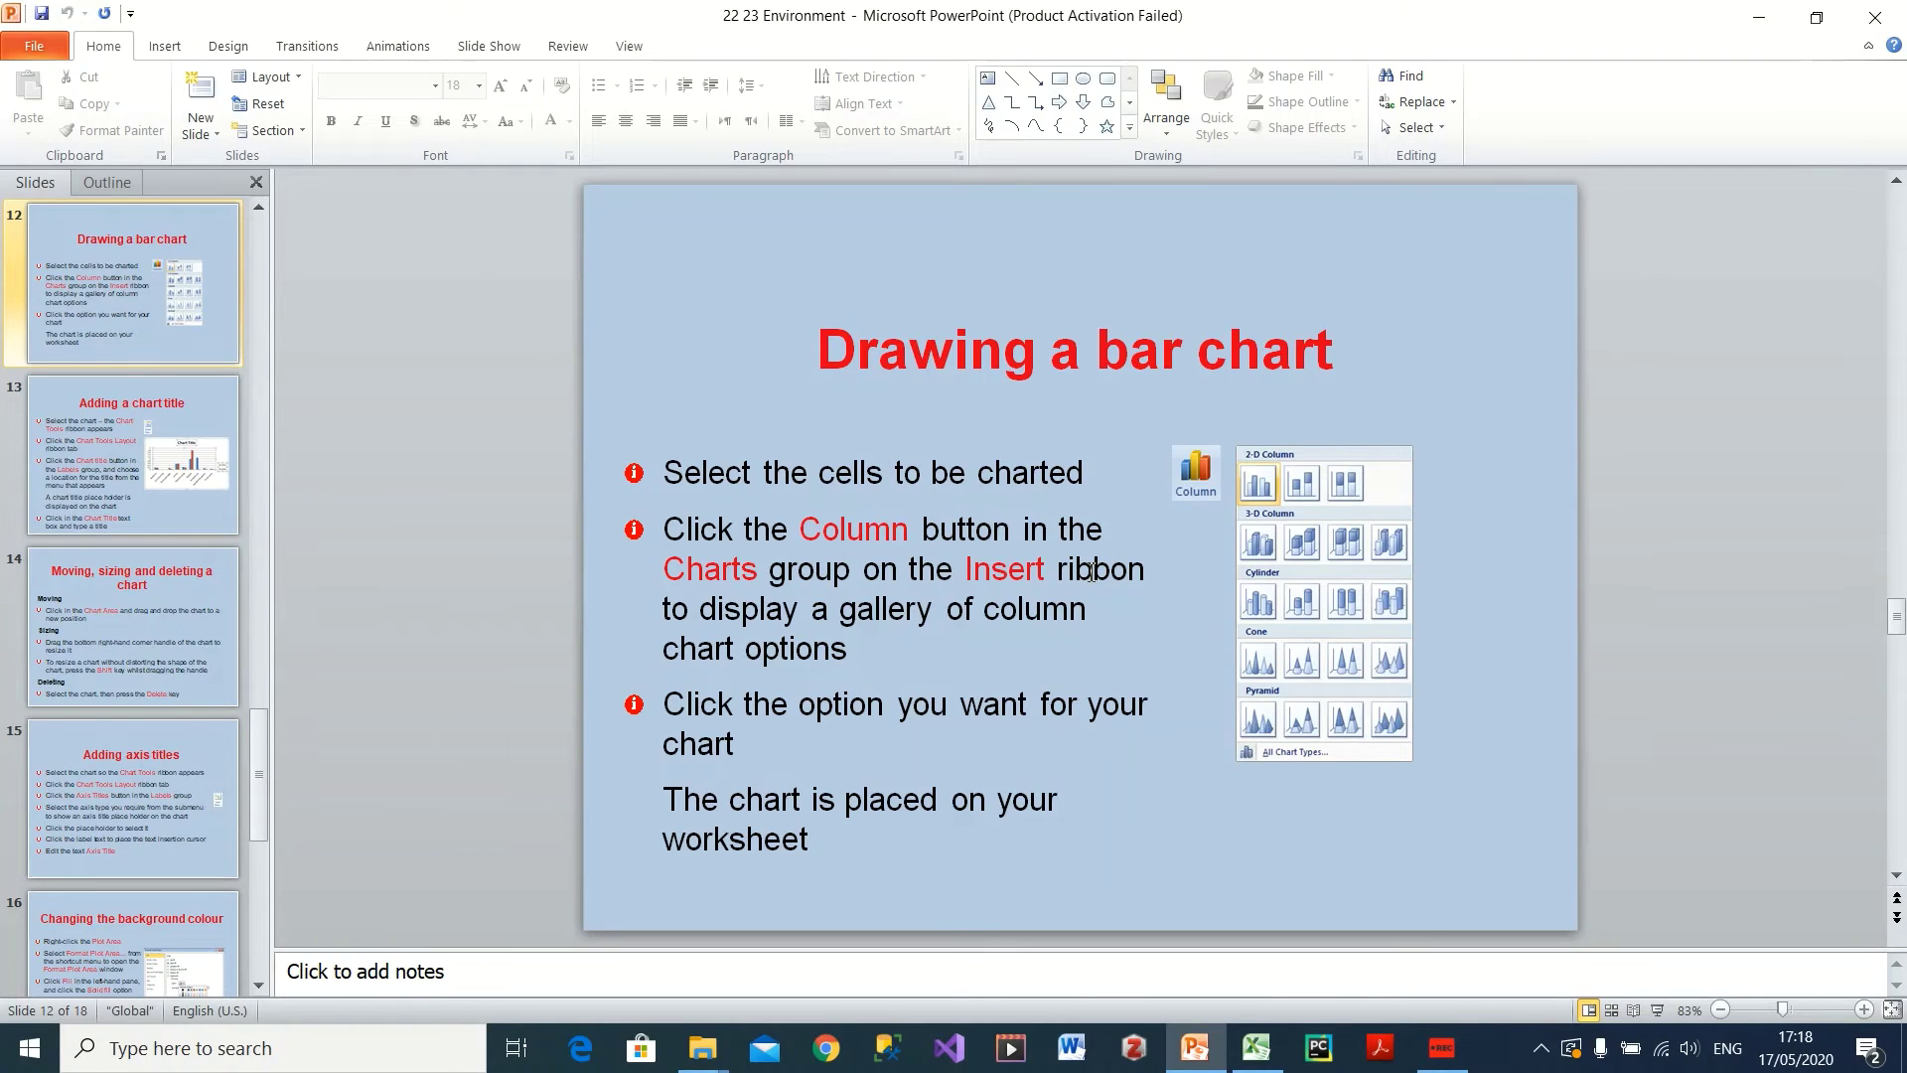
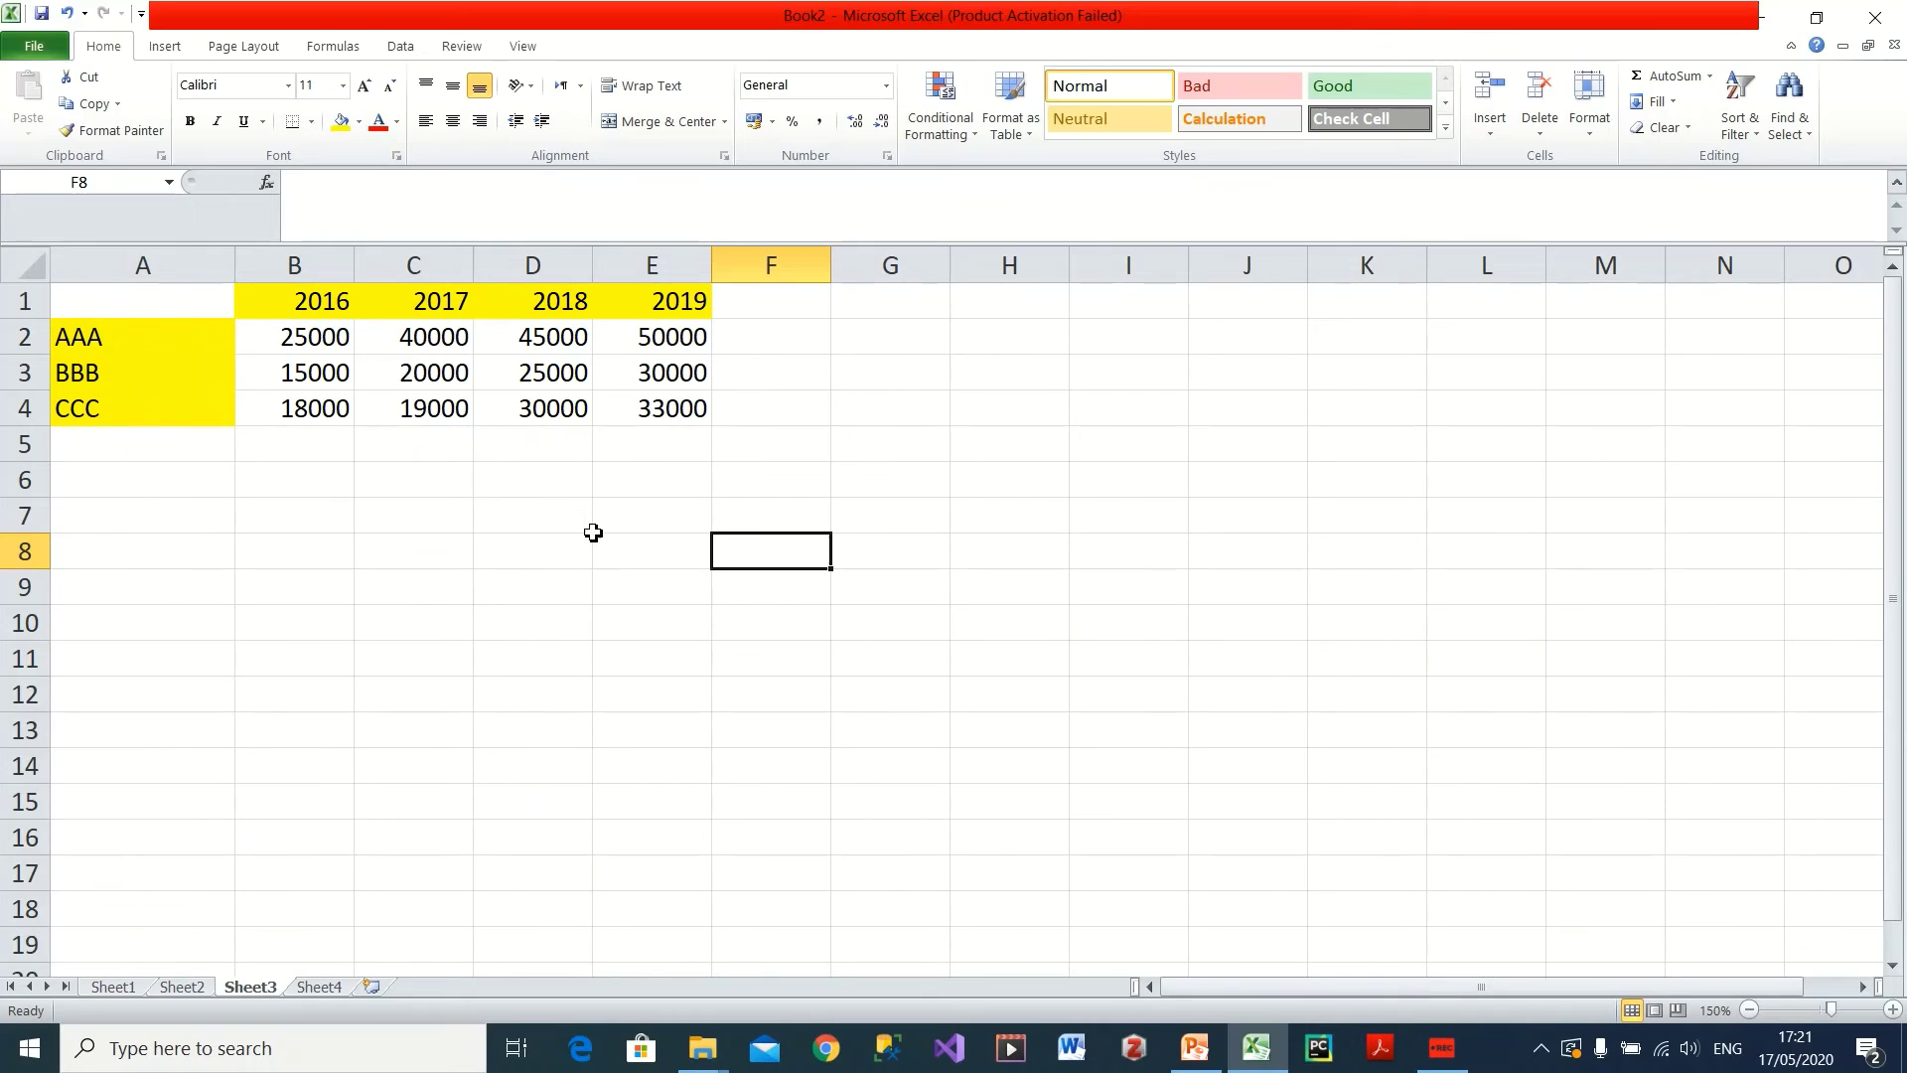
- Highlight the yearly figures in B2:E4 of Sheet3
click(499, 504)
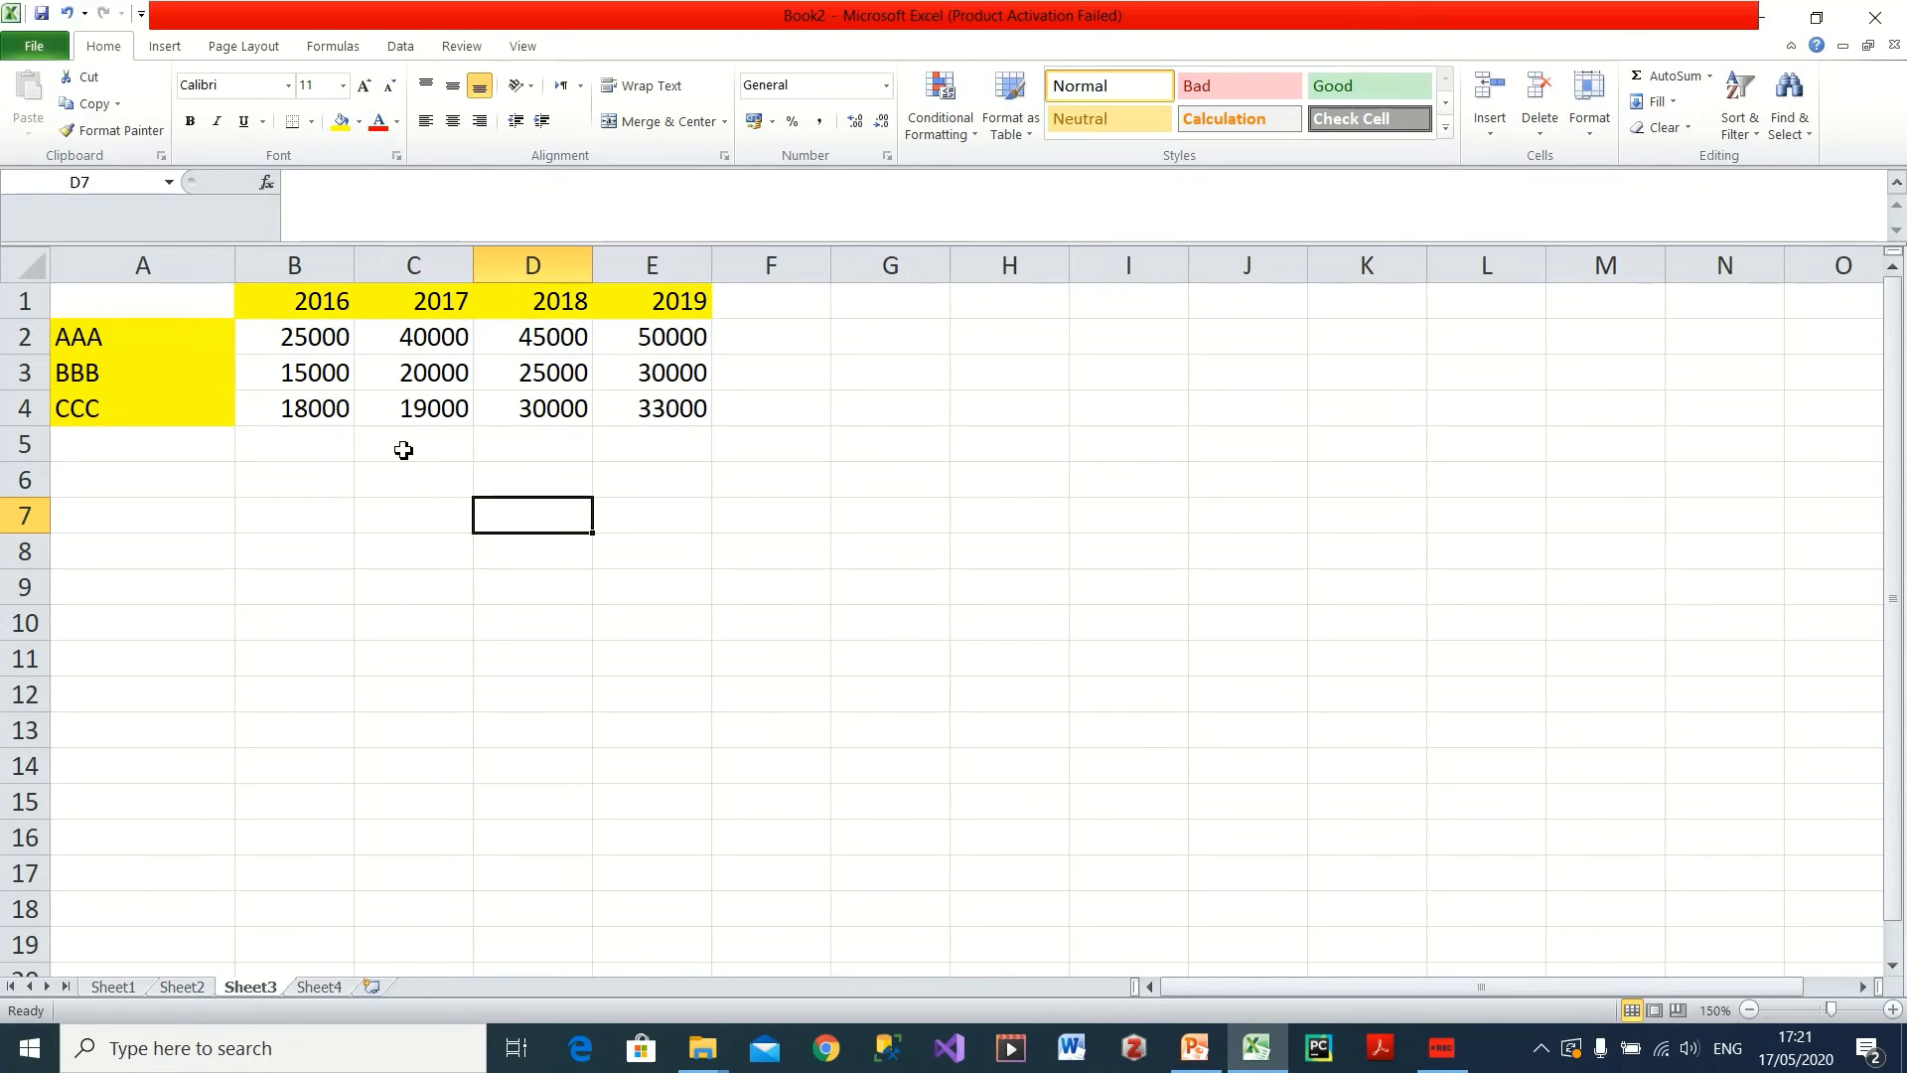
drag(254, 316, 631, 408)
click(398, 412)
drag(301, 348, 681, 404)
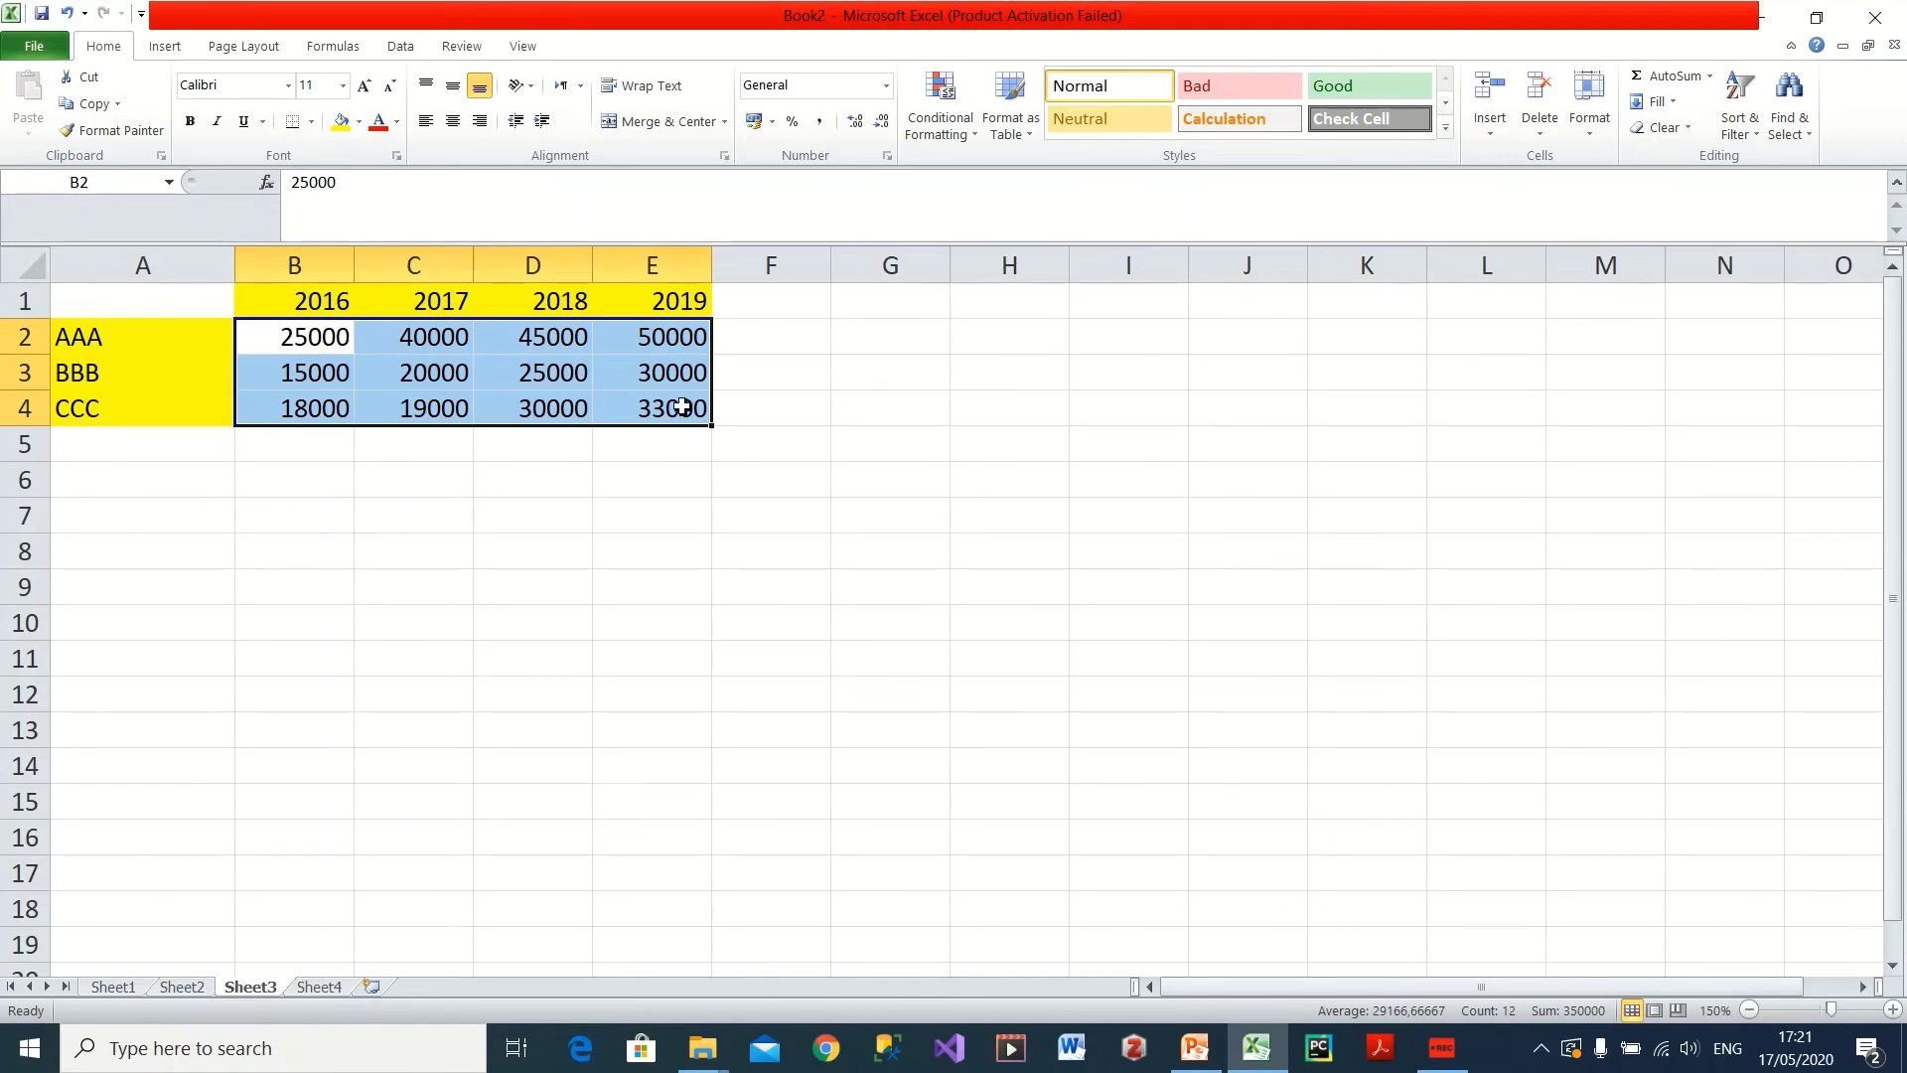
- Examine the year headings in B1:E1, the row labels in A2:A4 and the figures they describe
click(318, 299)
click(427, 299)
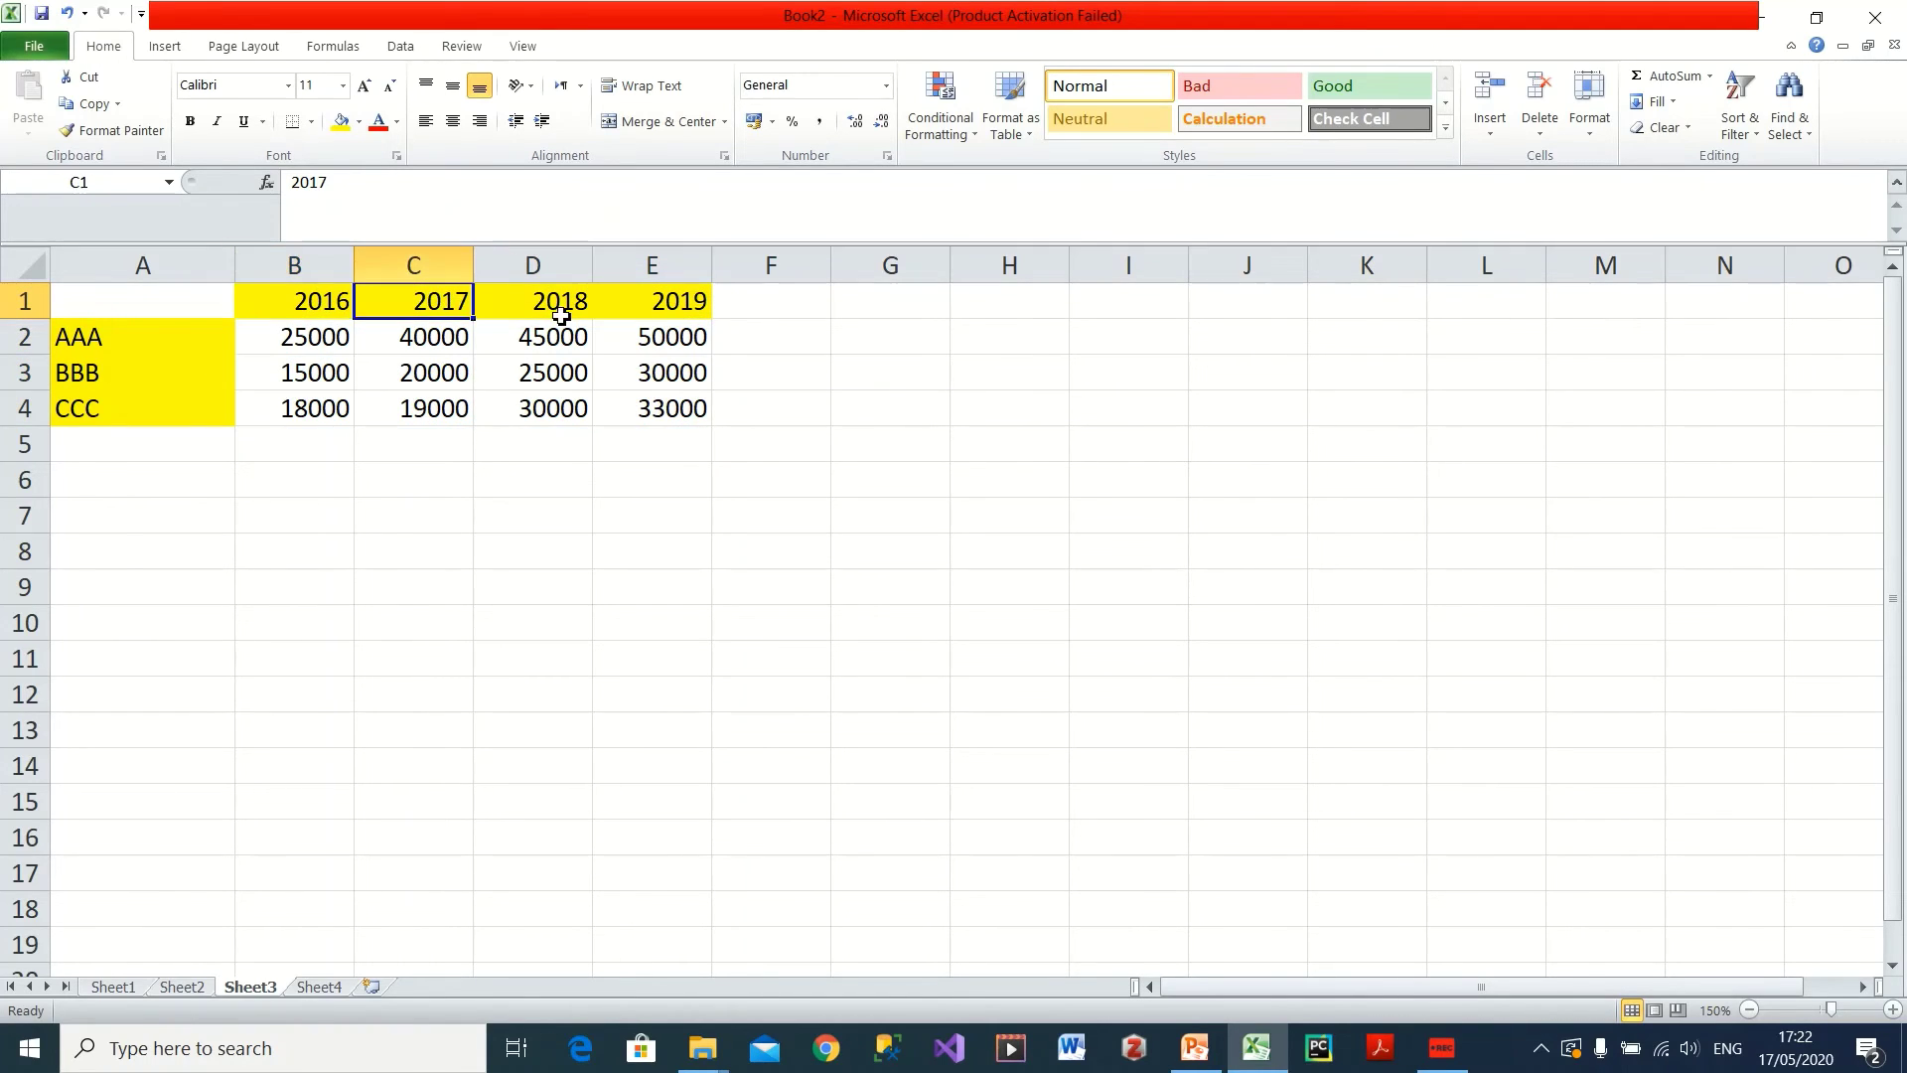
click(556, 308)
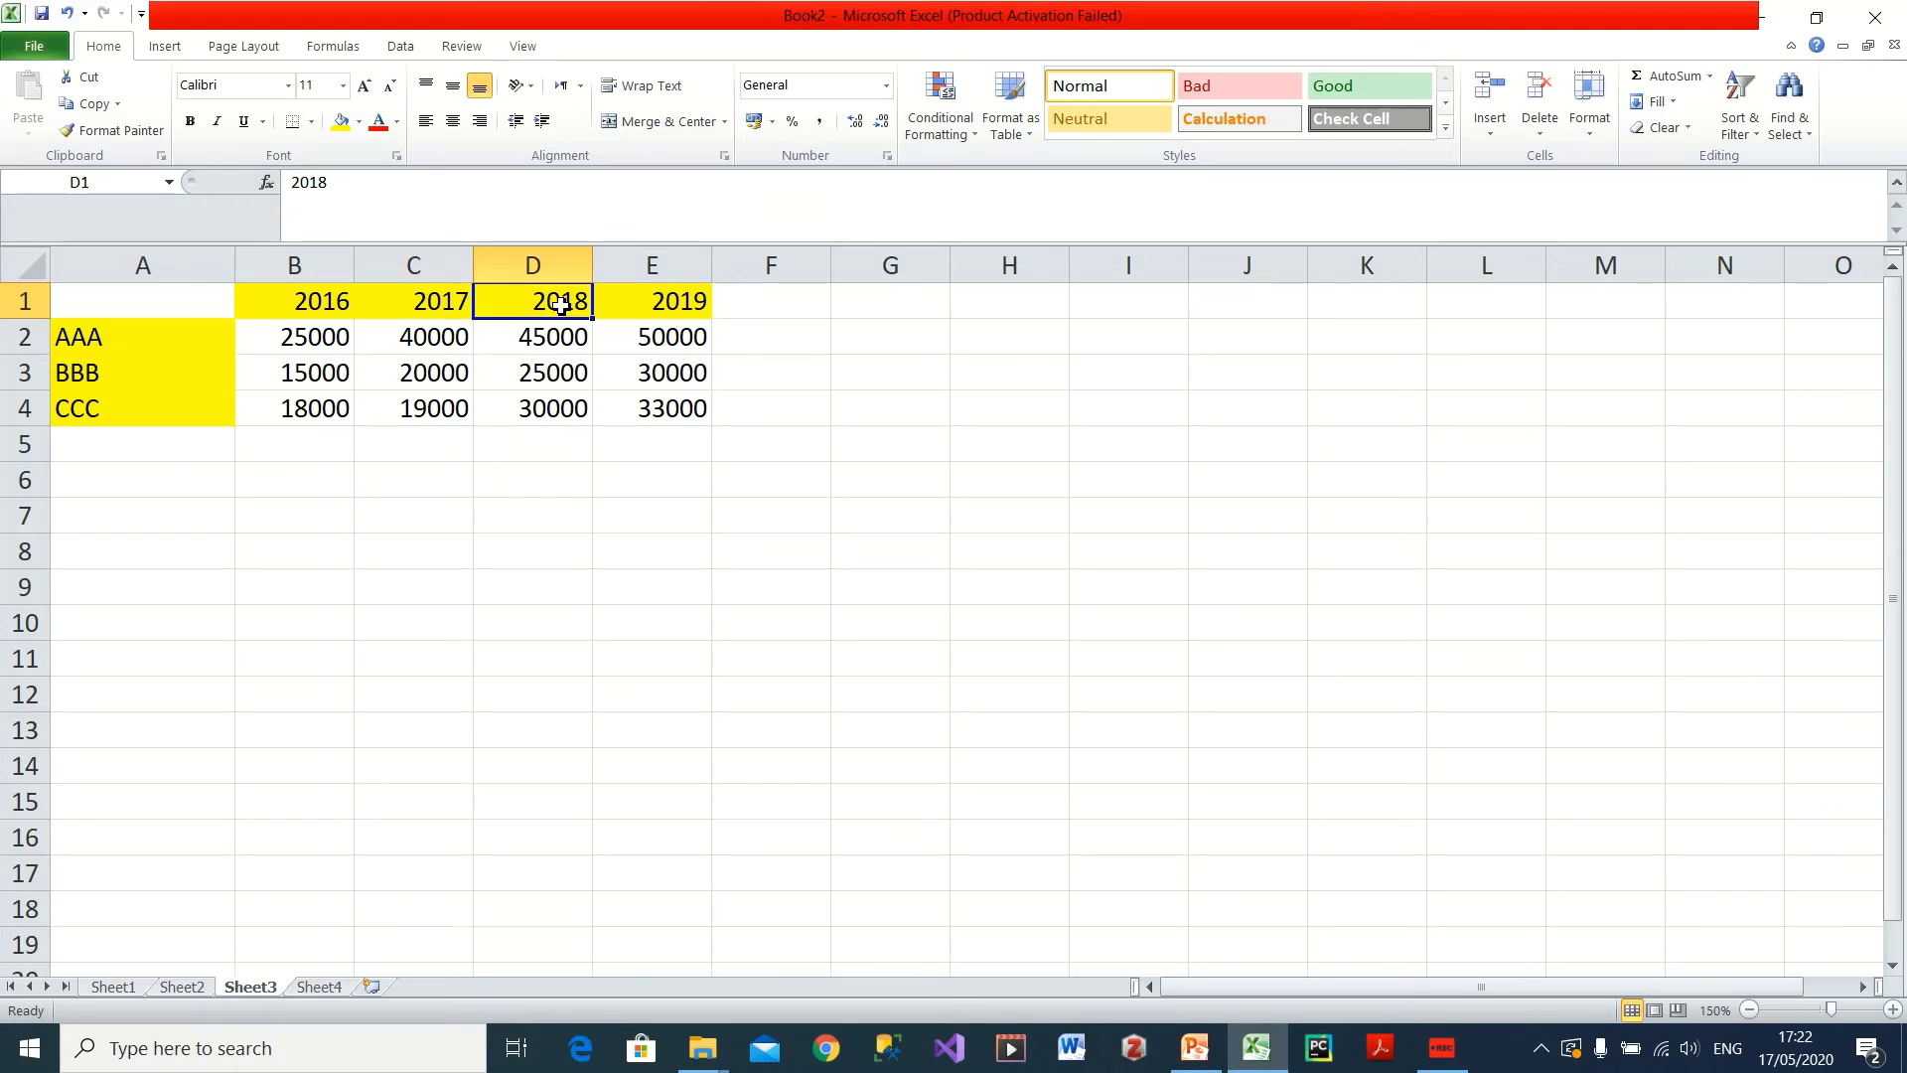
click(677, 307)
click(131, 340)
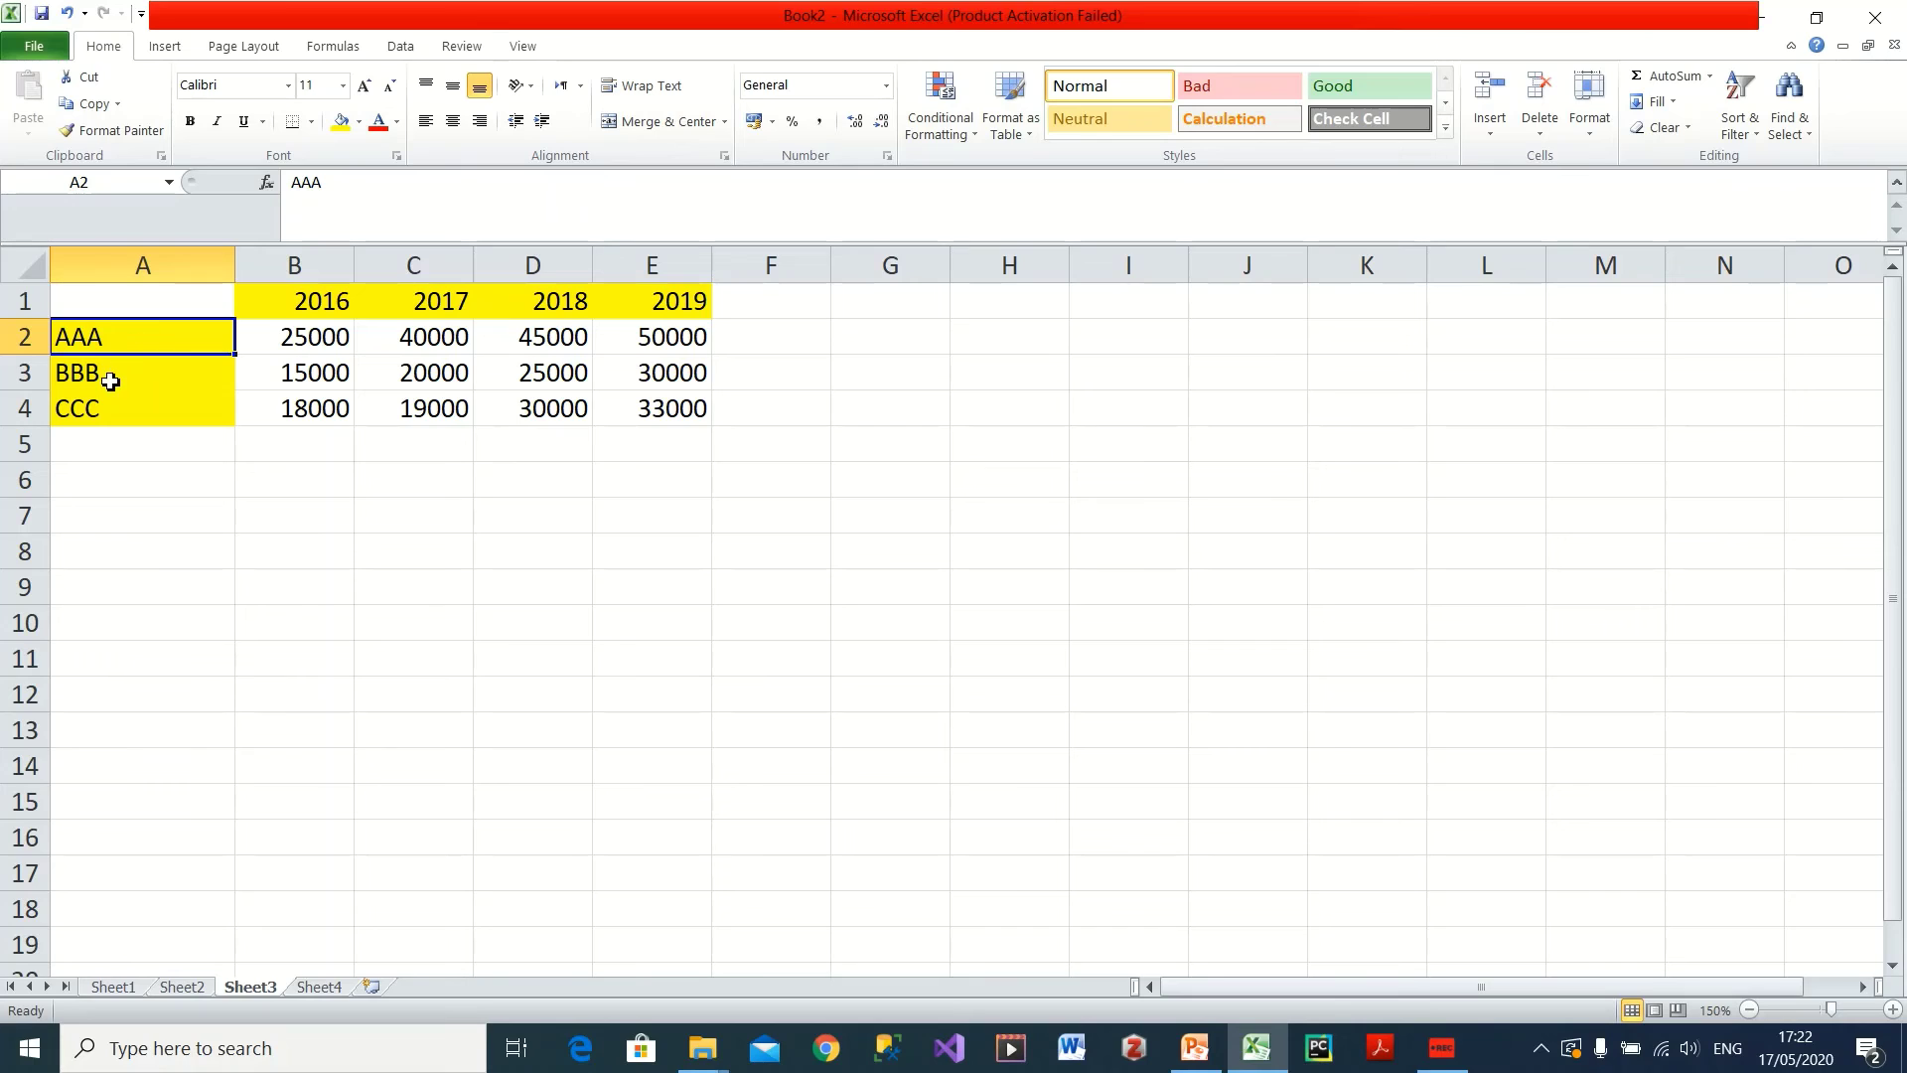
click(111, 378)
click(114, 423)
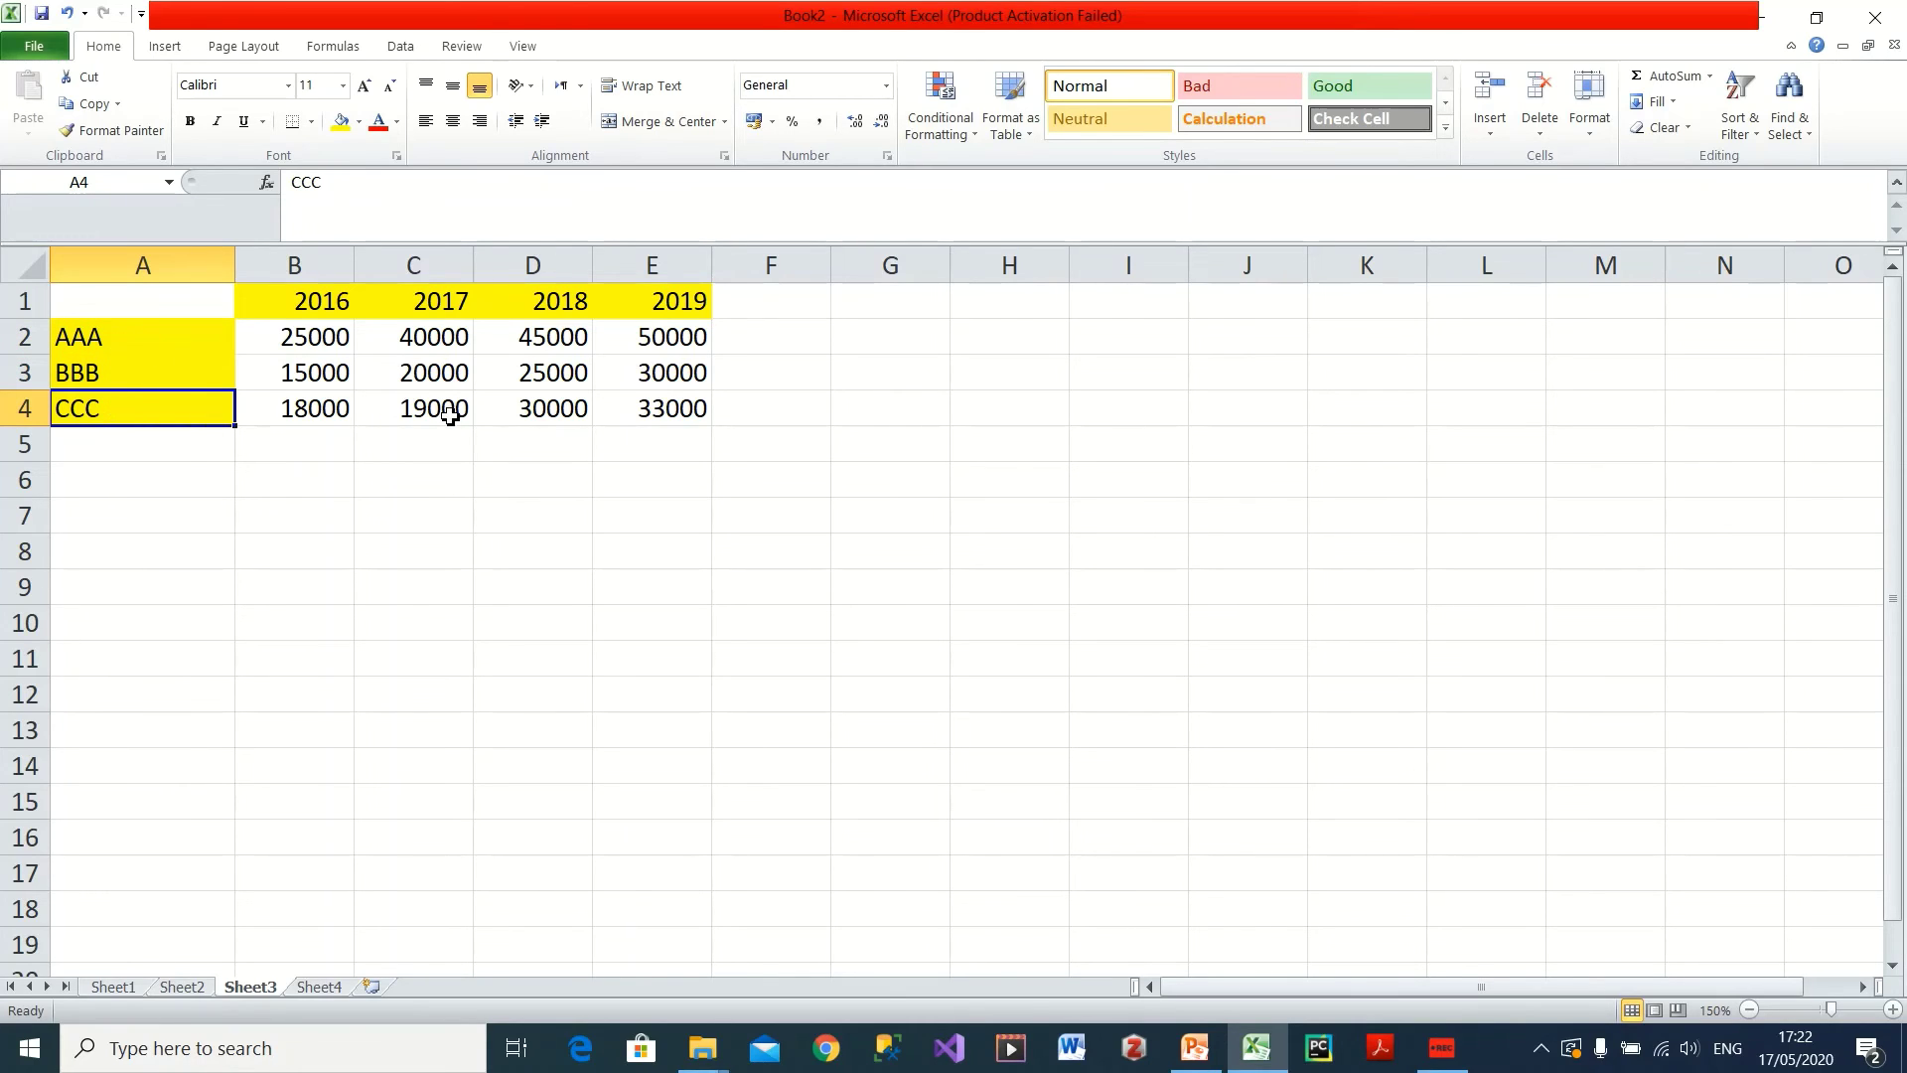
drag(328, 334, 626, 413)
click(477, 382)
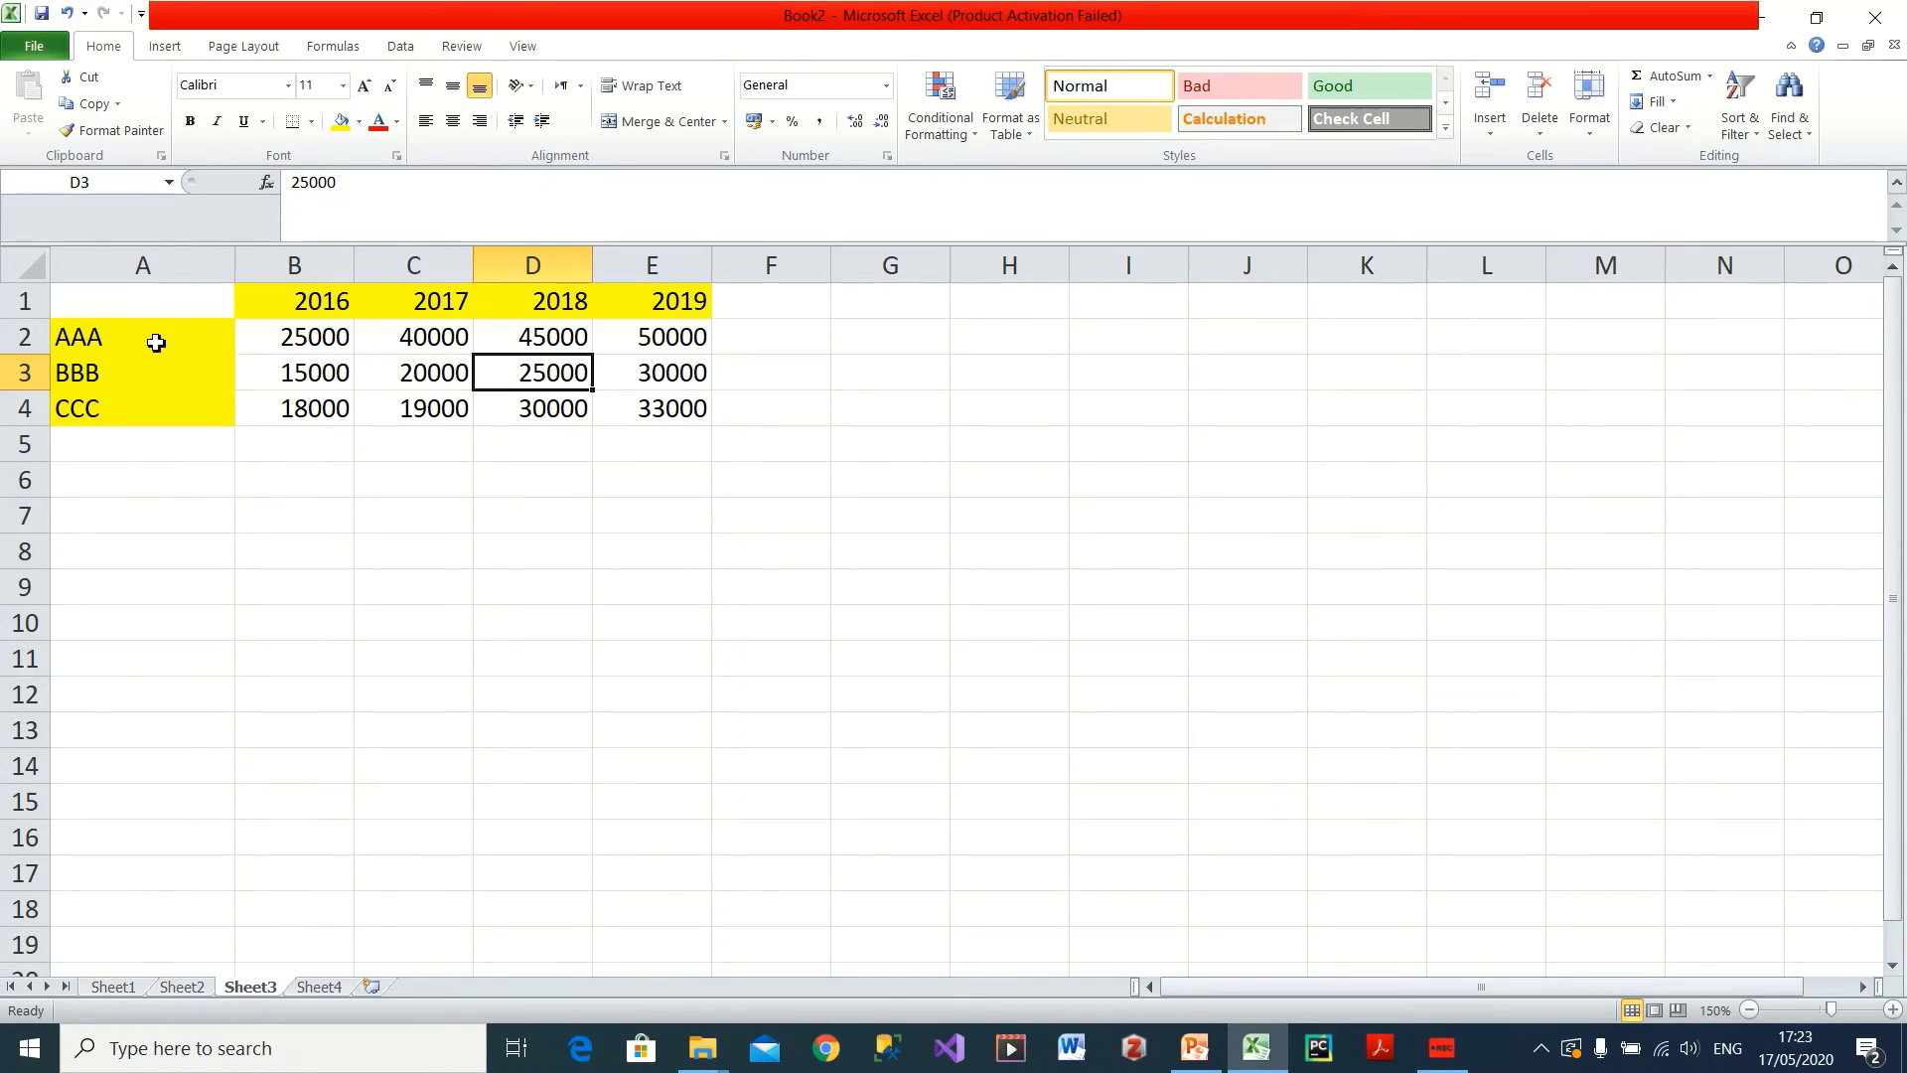
- Insert a 2-D clustered column chart of A1:E4, and reposition and slightly enlarge it on the sheet
click(194, 318)
drag(194, 320, 626, 405)
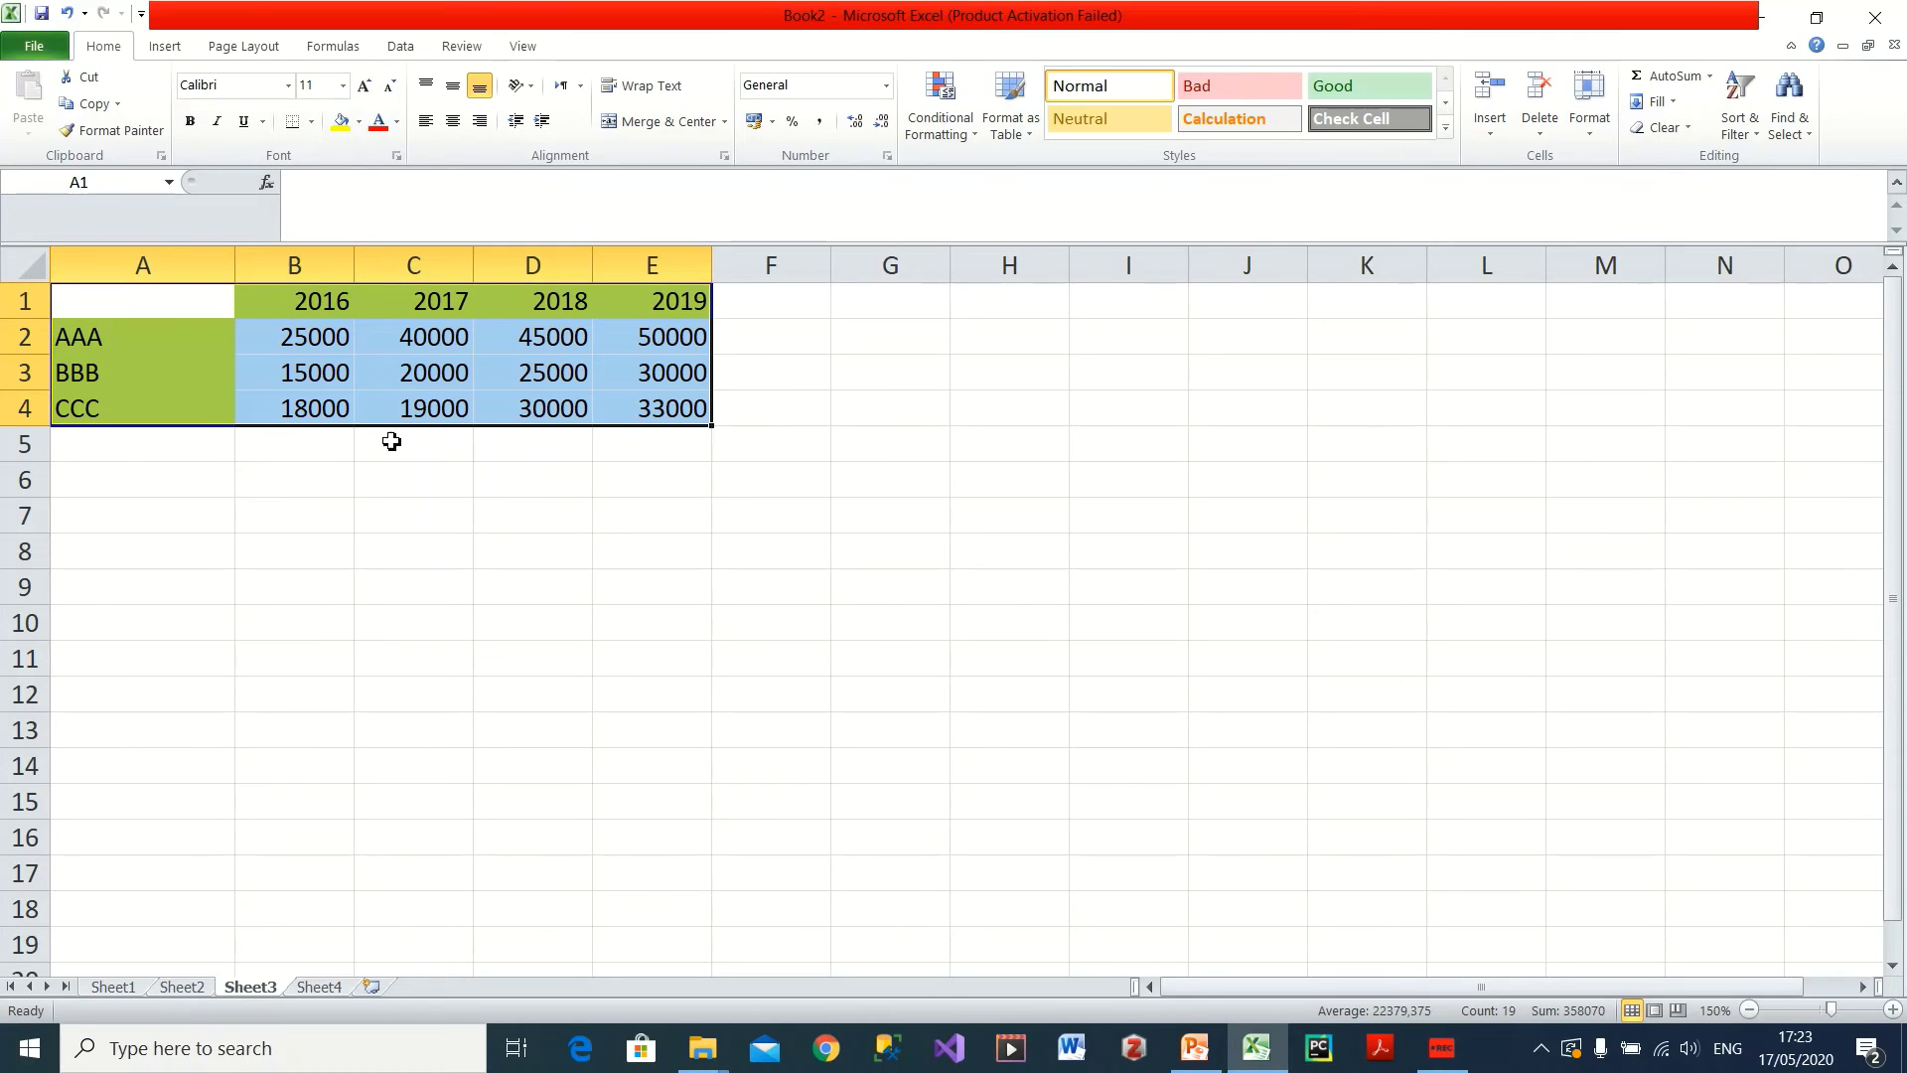
click(171, 50)
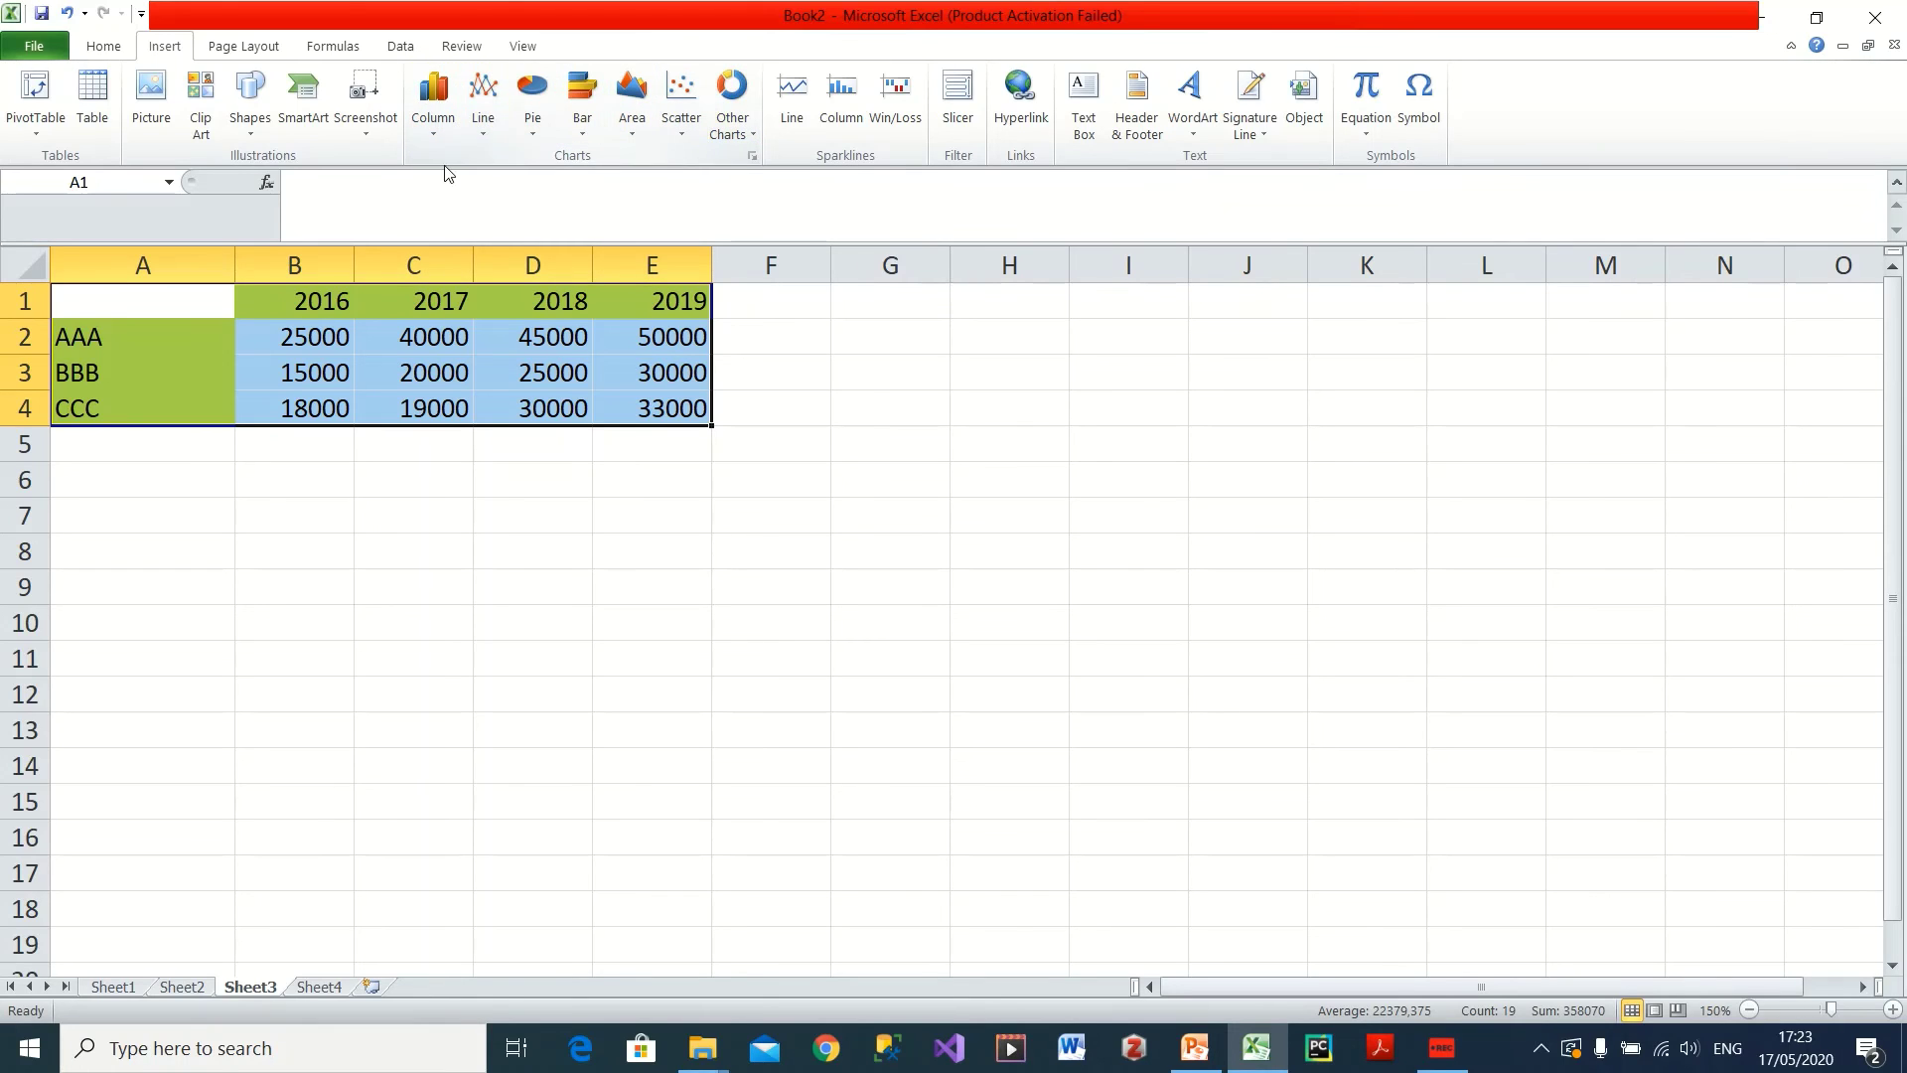
click(430, 106)
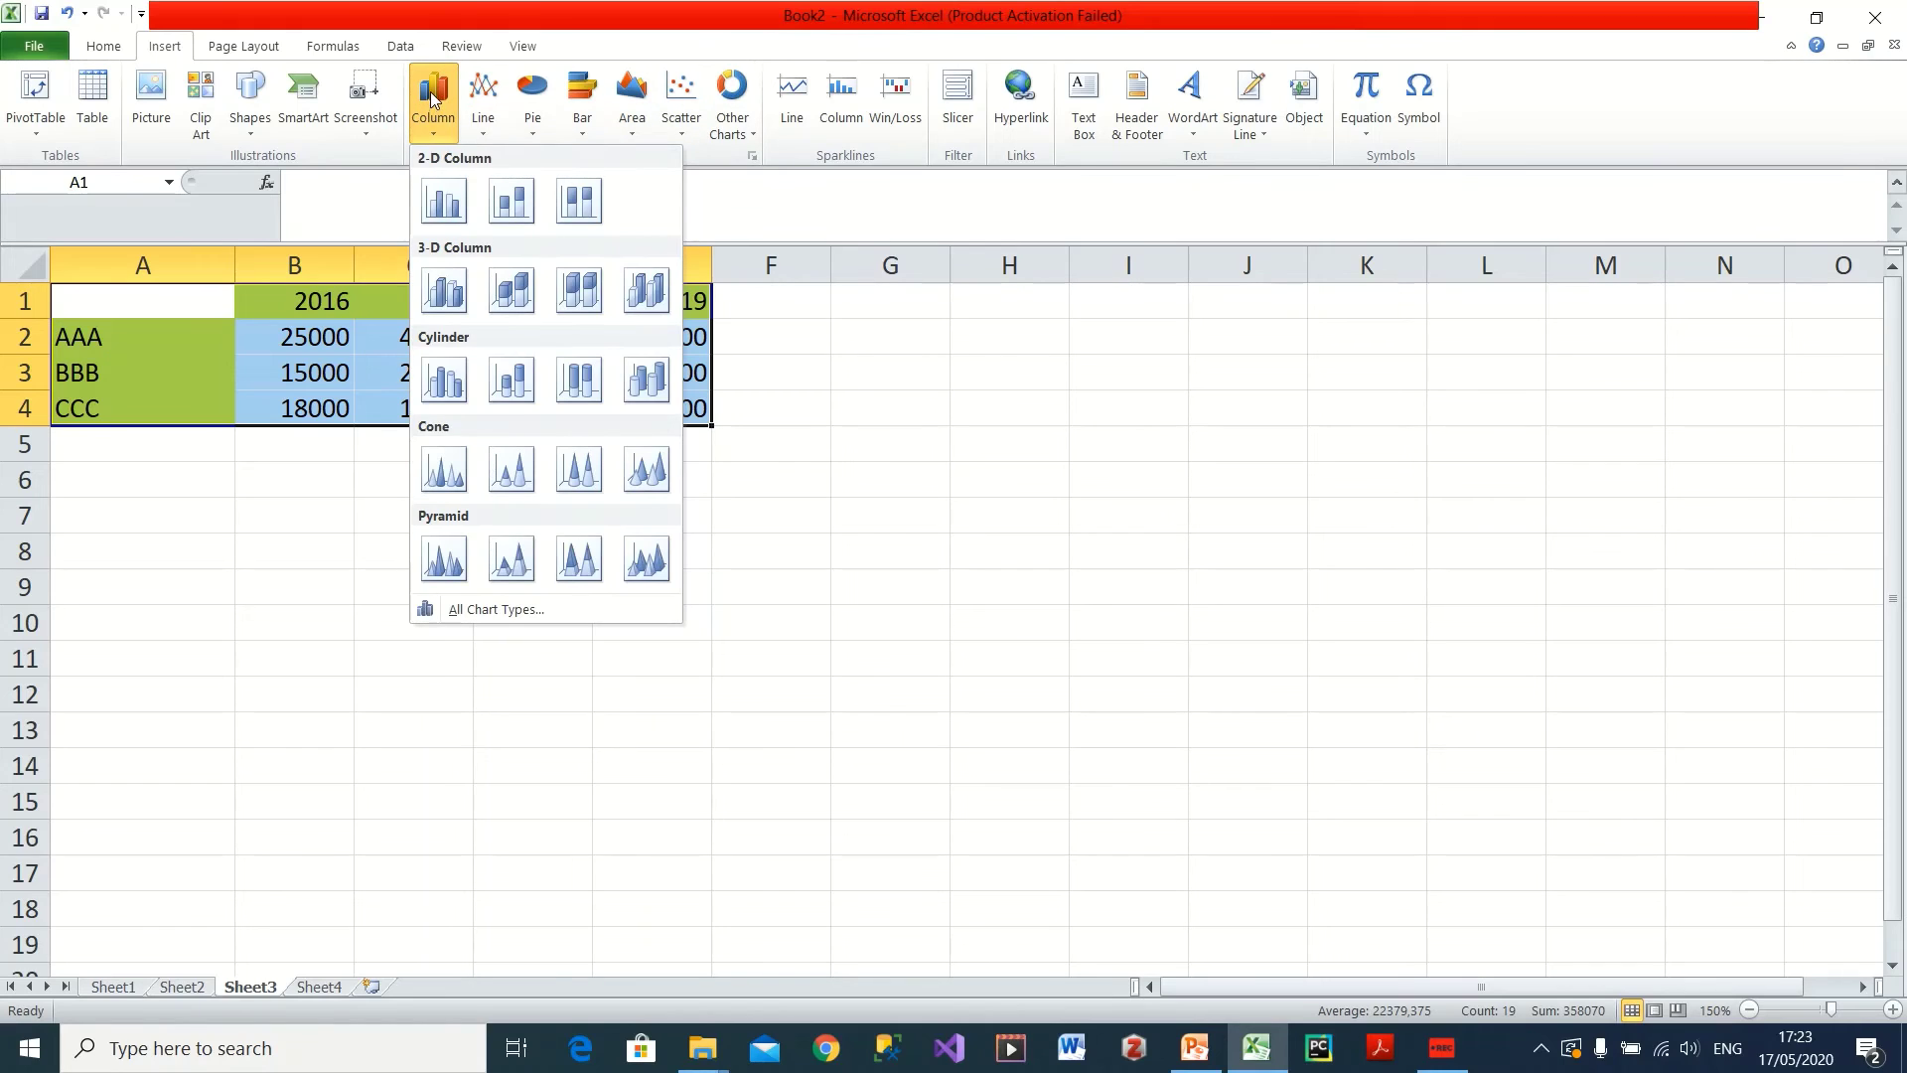
click(443, 205)
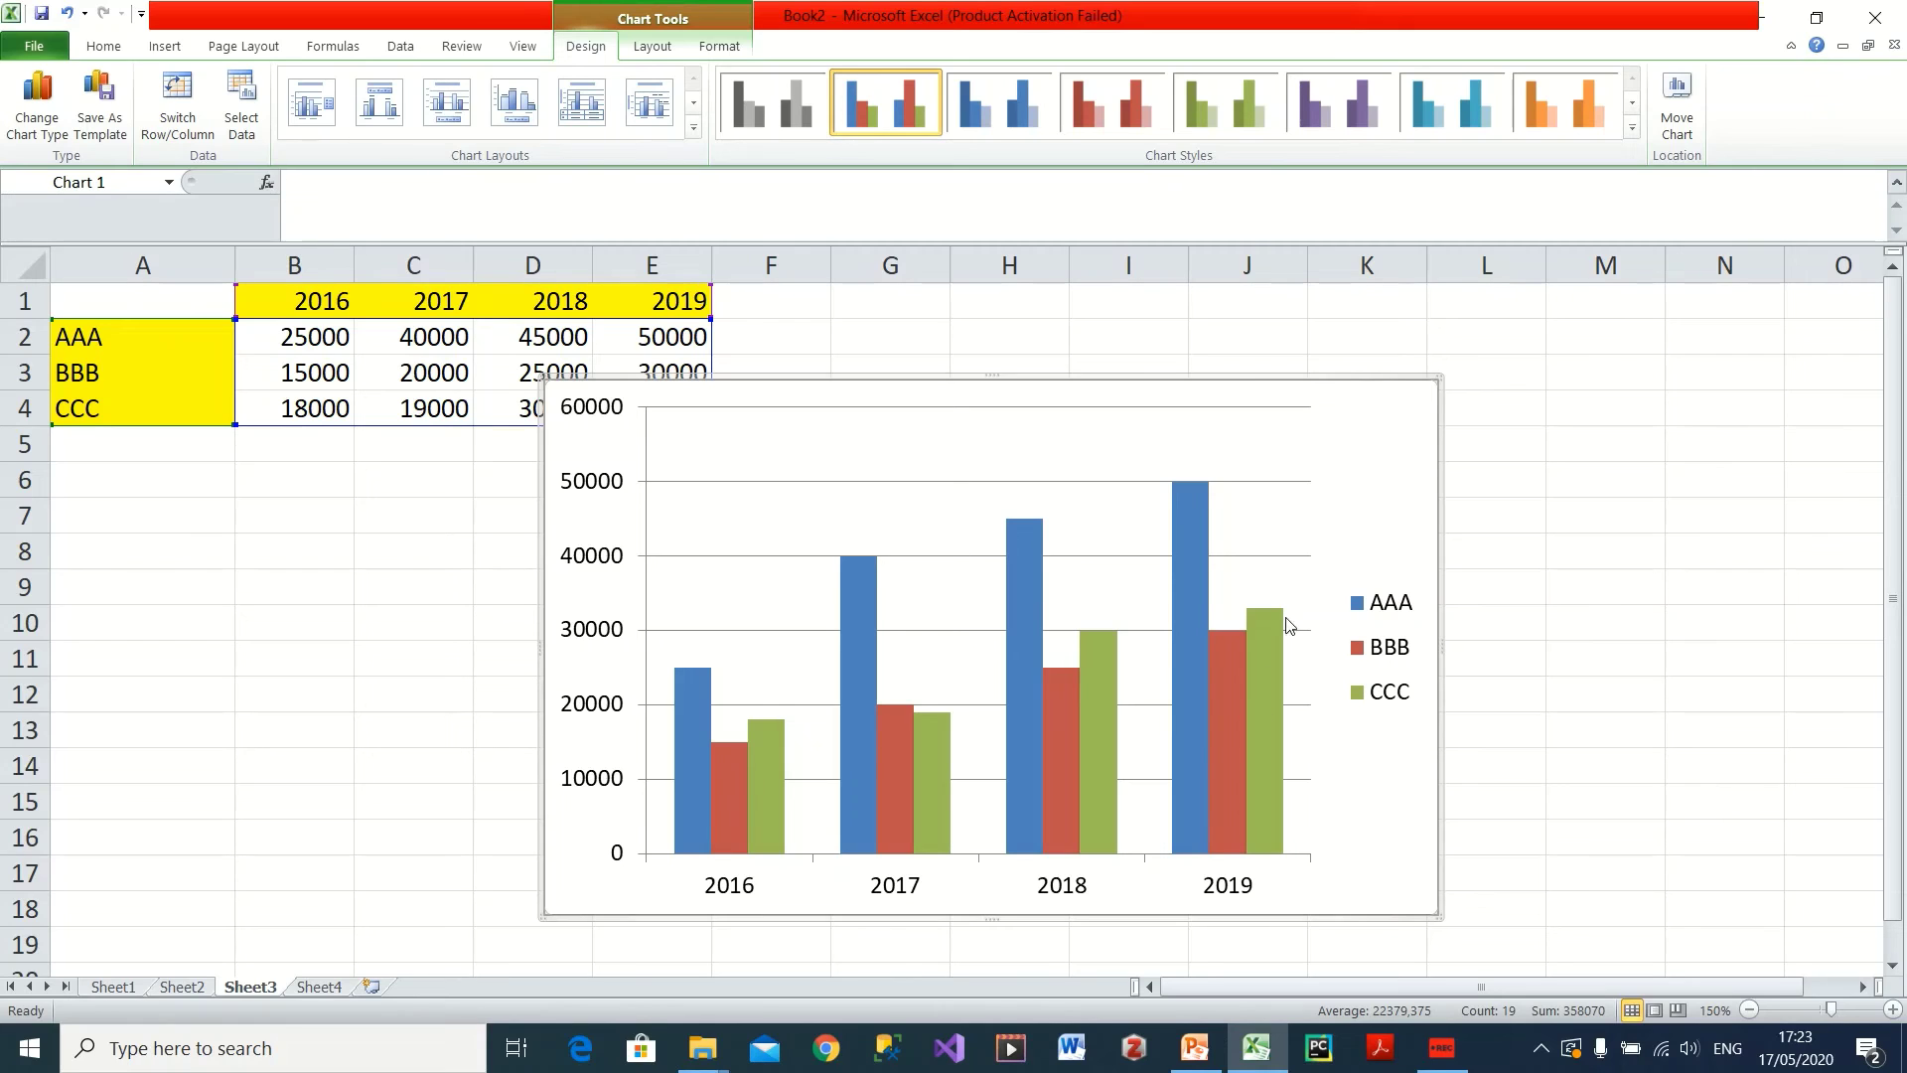
mouse_move(1235, 388)
mouse_down()
mouse_move(1315, 386)
mouse_move(1086, 438)
mouse_move(941, 328)
mouse_move(1452, 360)
mouse_move(1478, 402)
mouse_move(1426, 430)
mouse_move(1486, 413)
mouse_move(1515, 370)
mouse_move(1343, 462)
mouse_move(1431, 434)
mouse_move(1503, 354)
mouse_move(1358, 477)
mouse_move(1587, 371)
mouse_move(1580, 414)
mouse_move(1535, 364)
mouse_up()
key(ctrl+z)
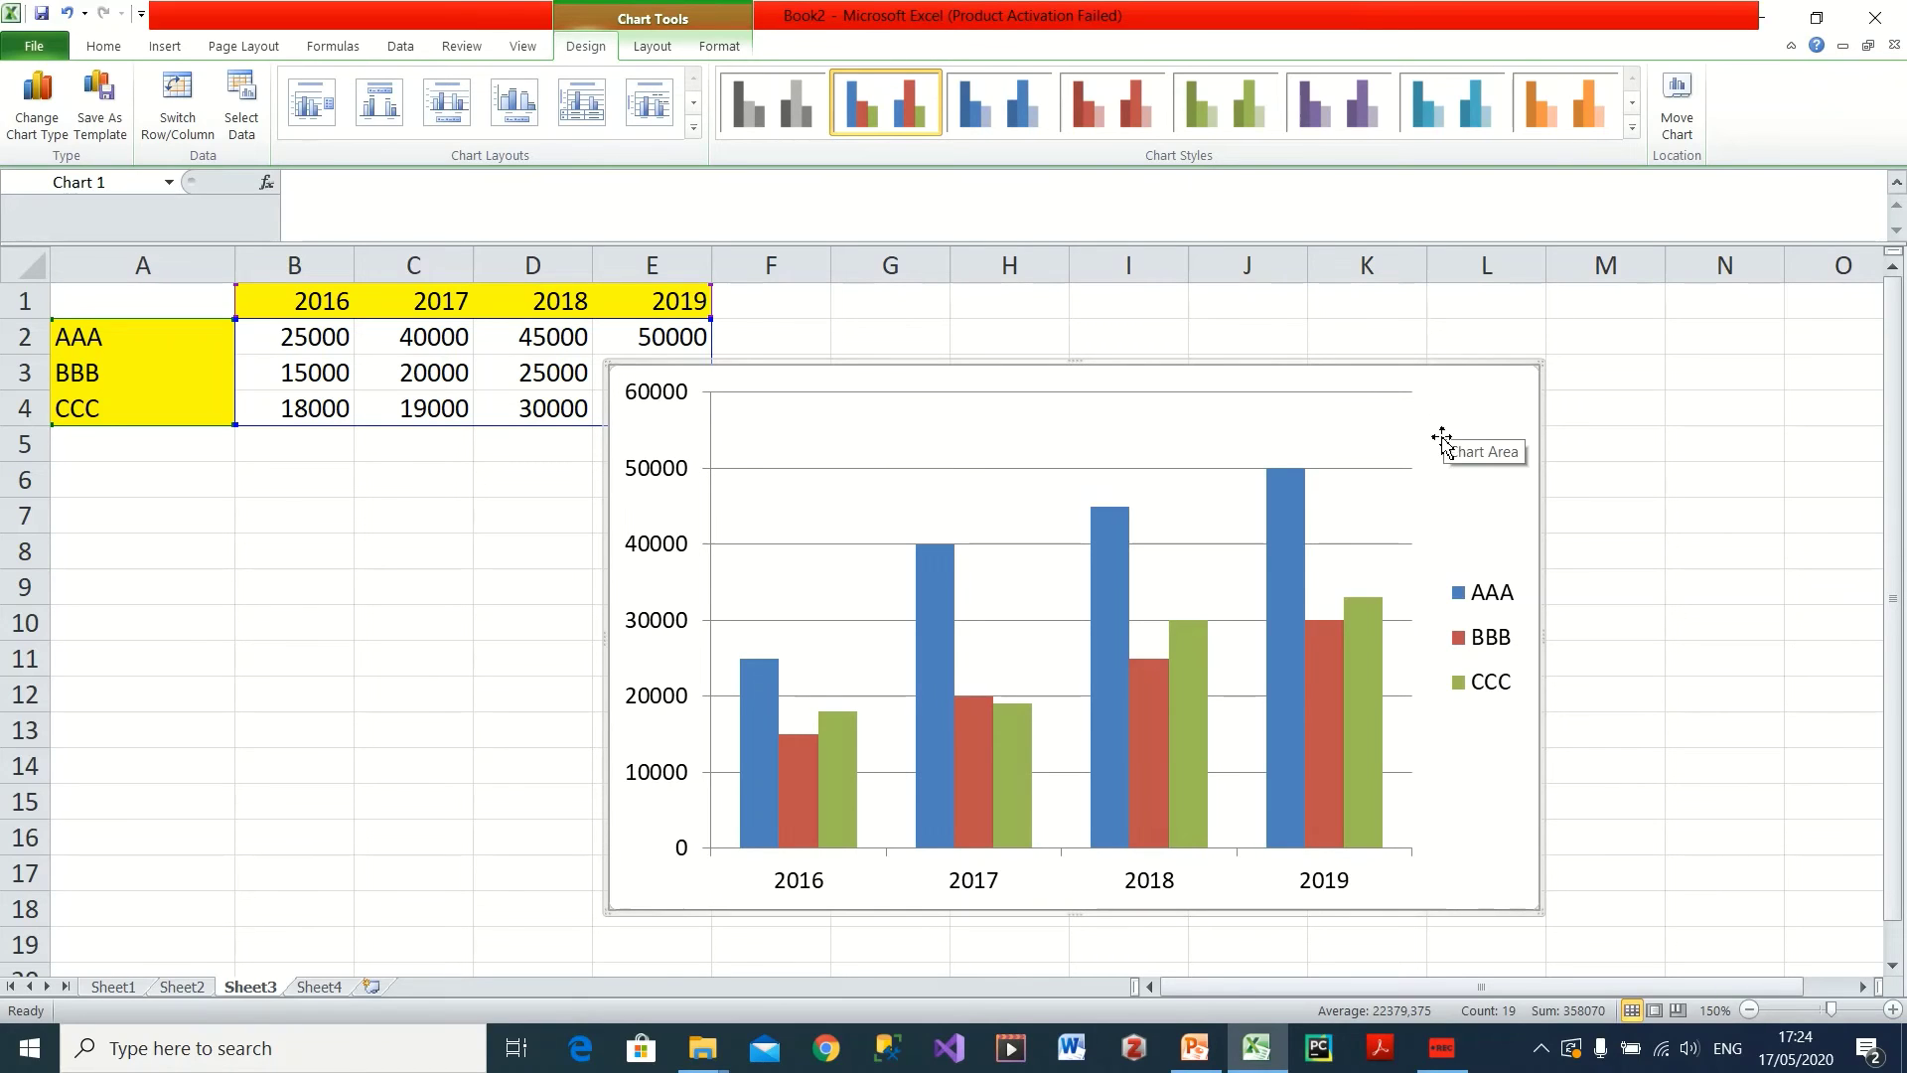
- Add a title above the column chart and set its text to "Sales"
click(652, 46)
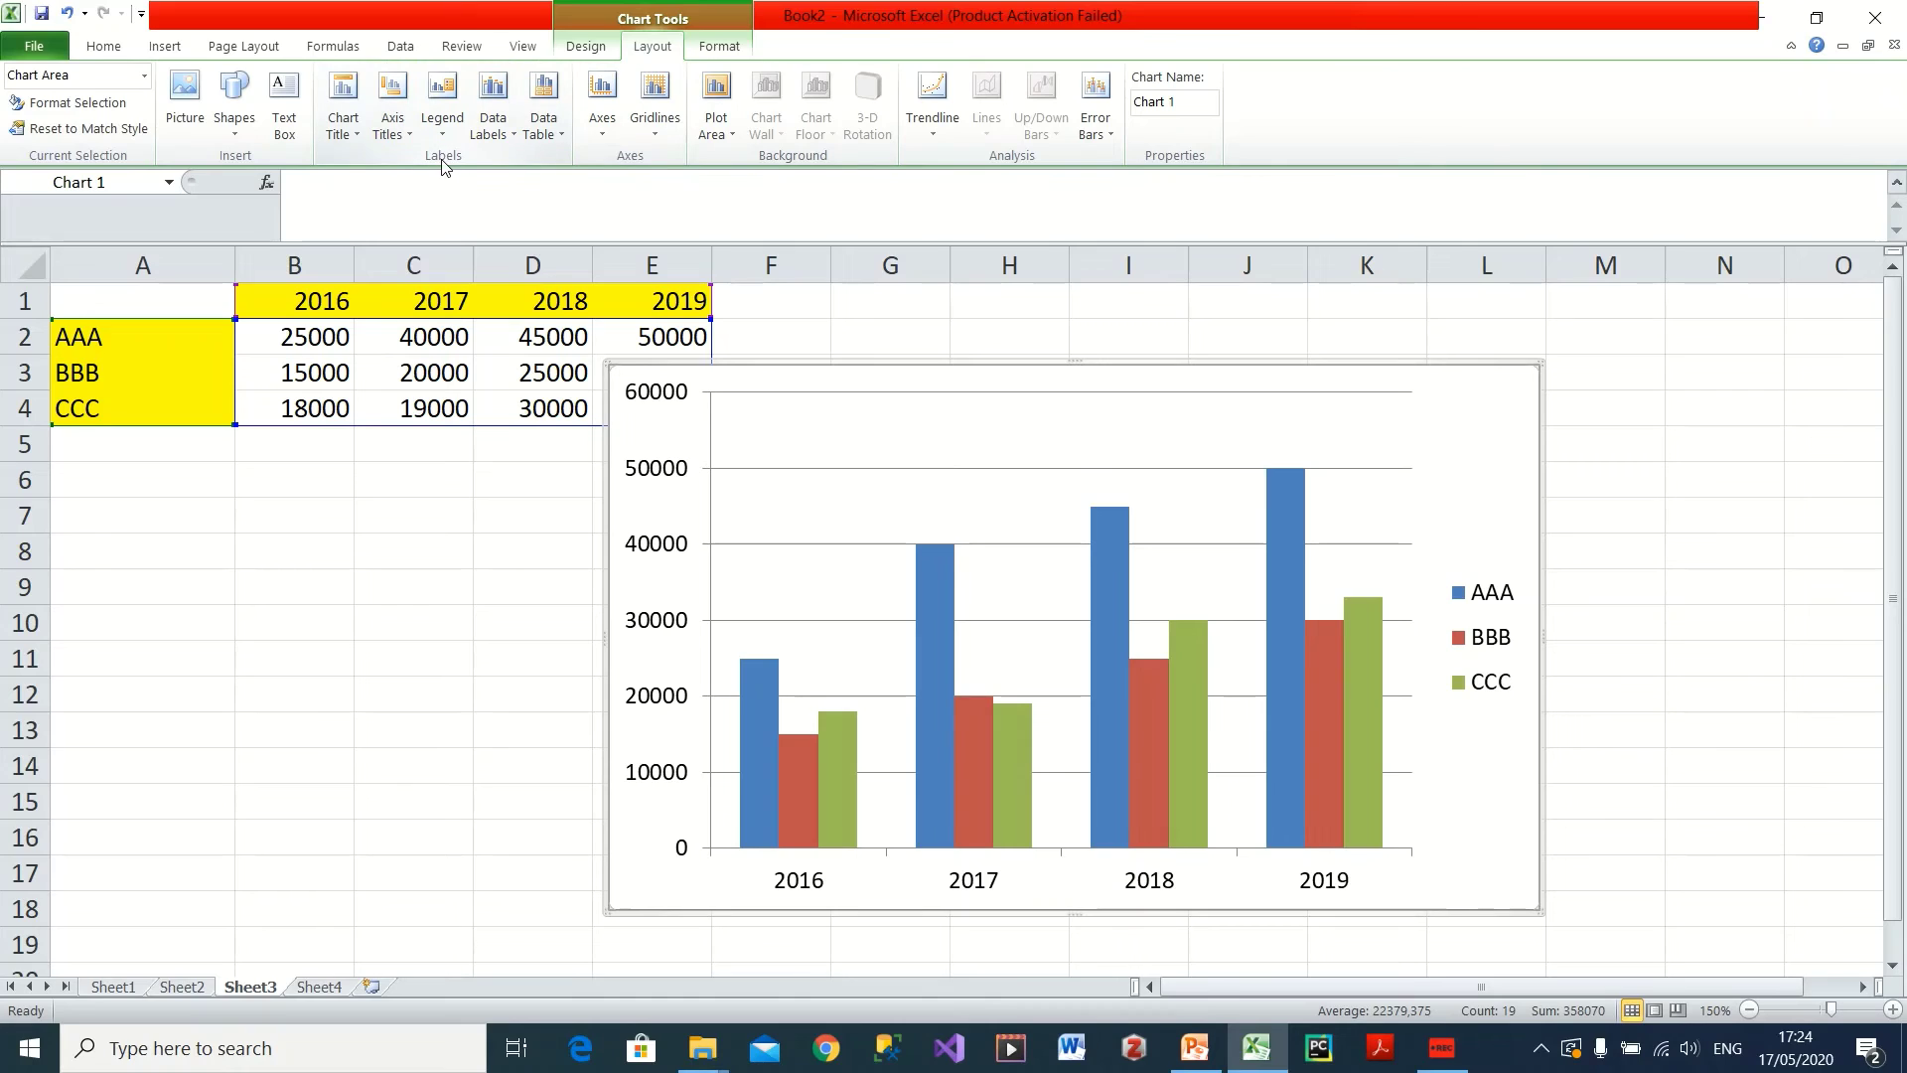
click(354, 136)
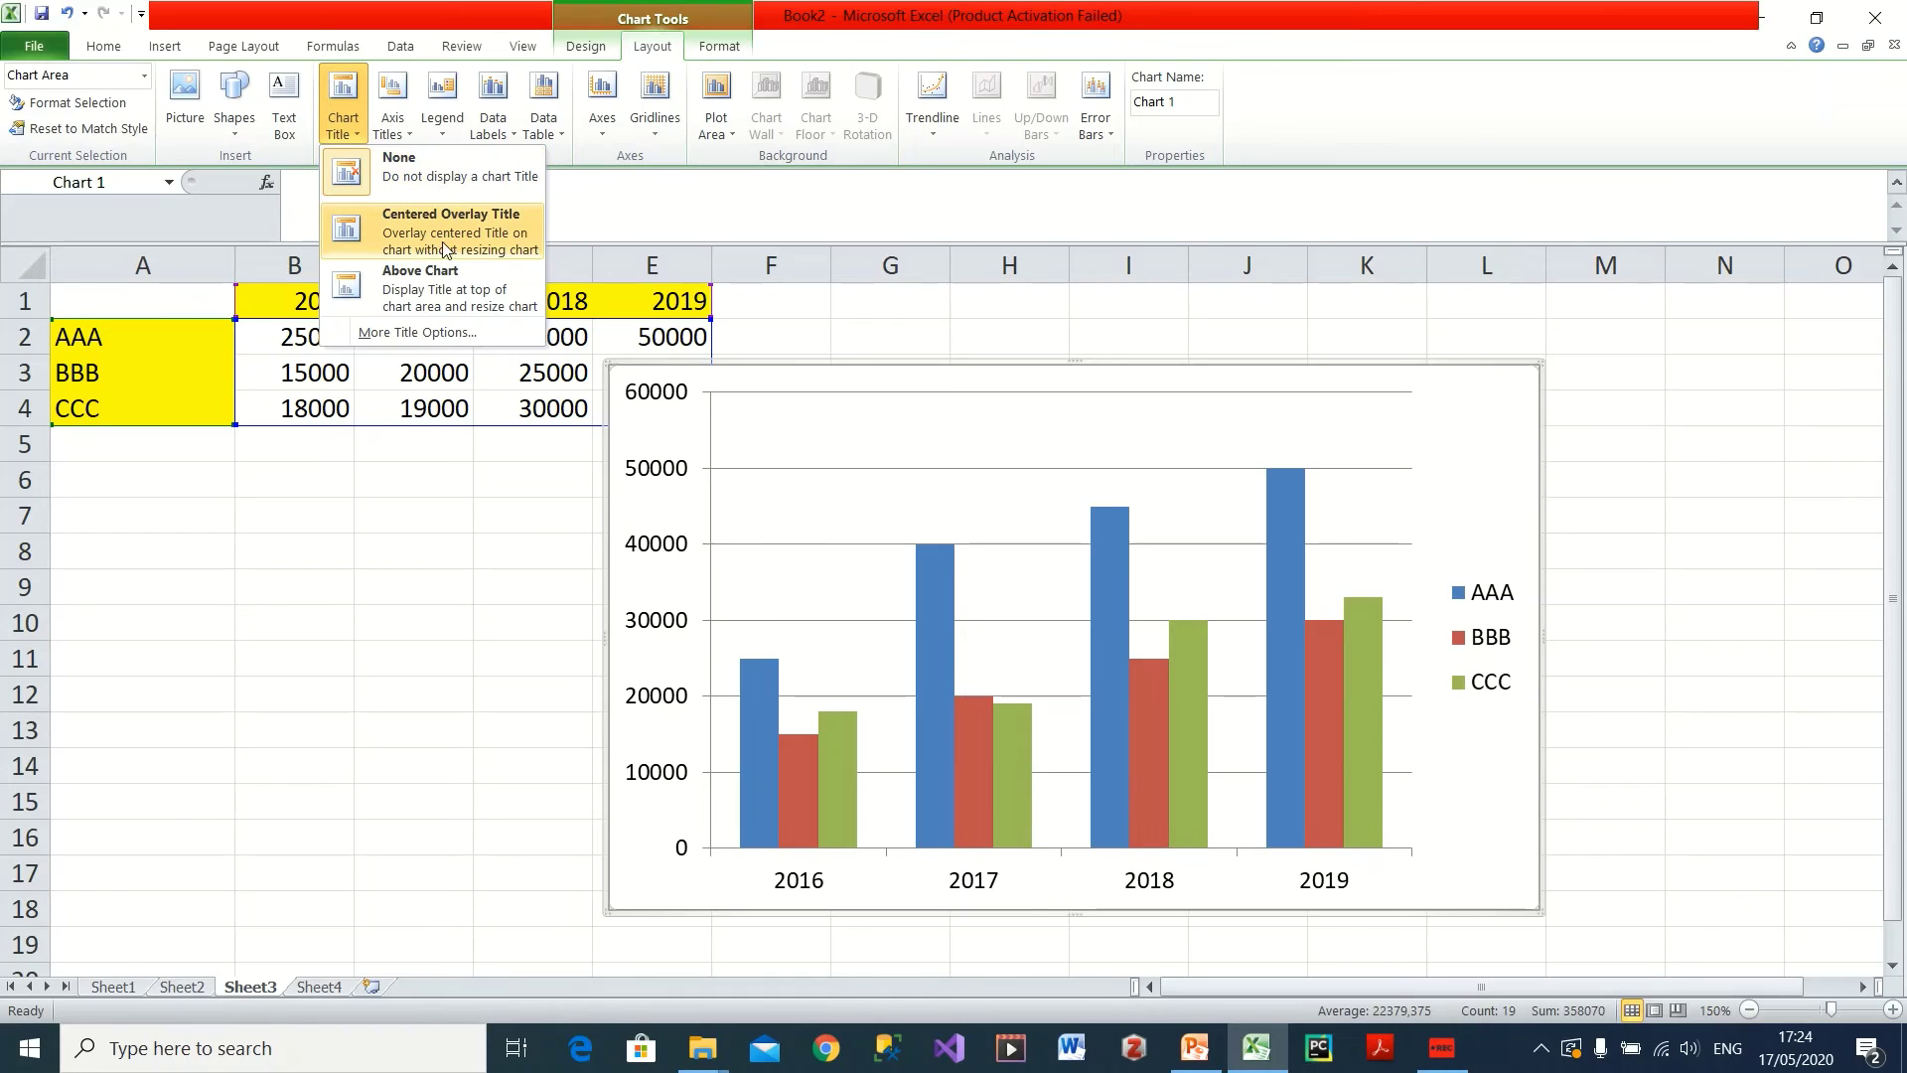
click(433, 295)
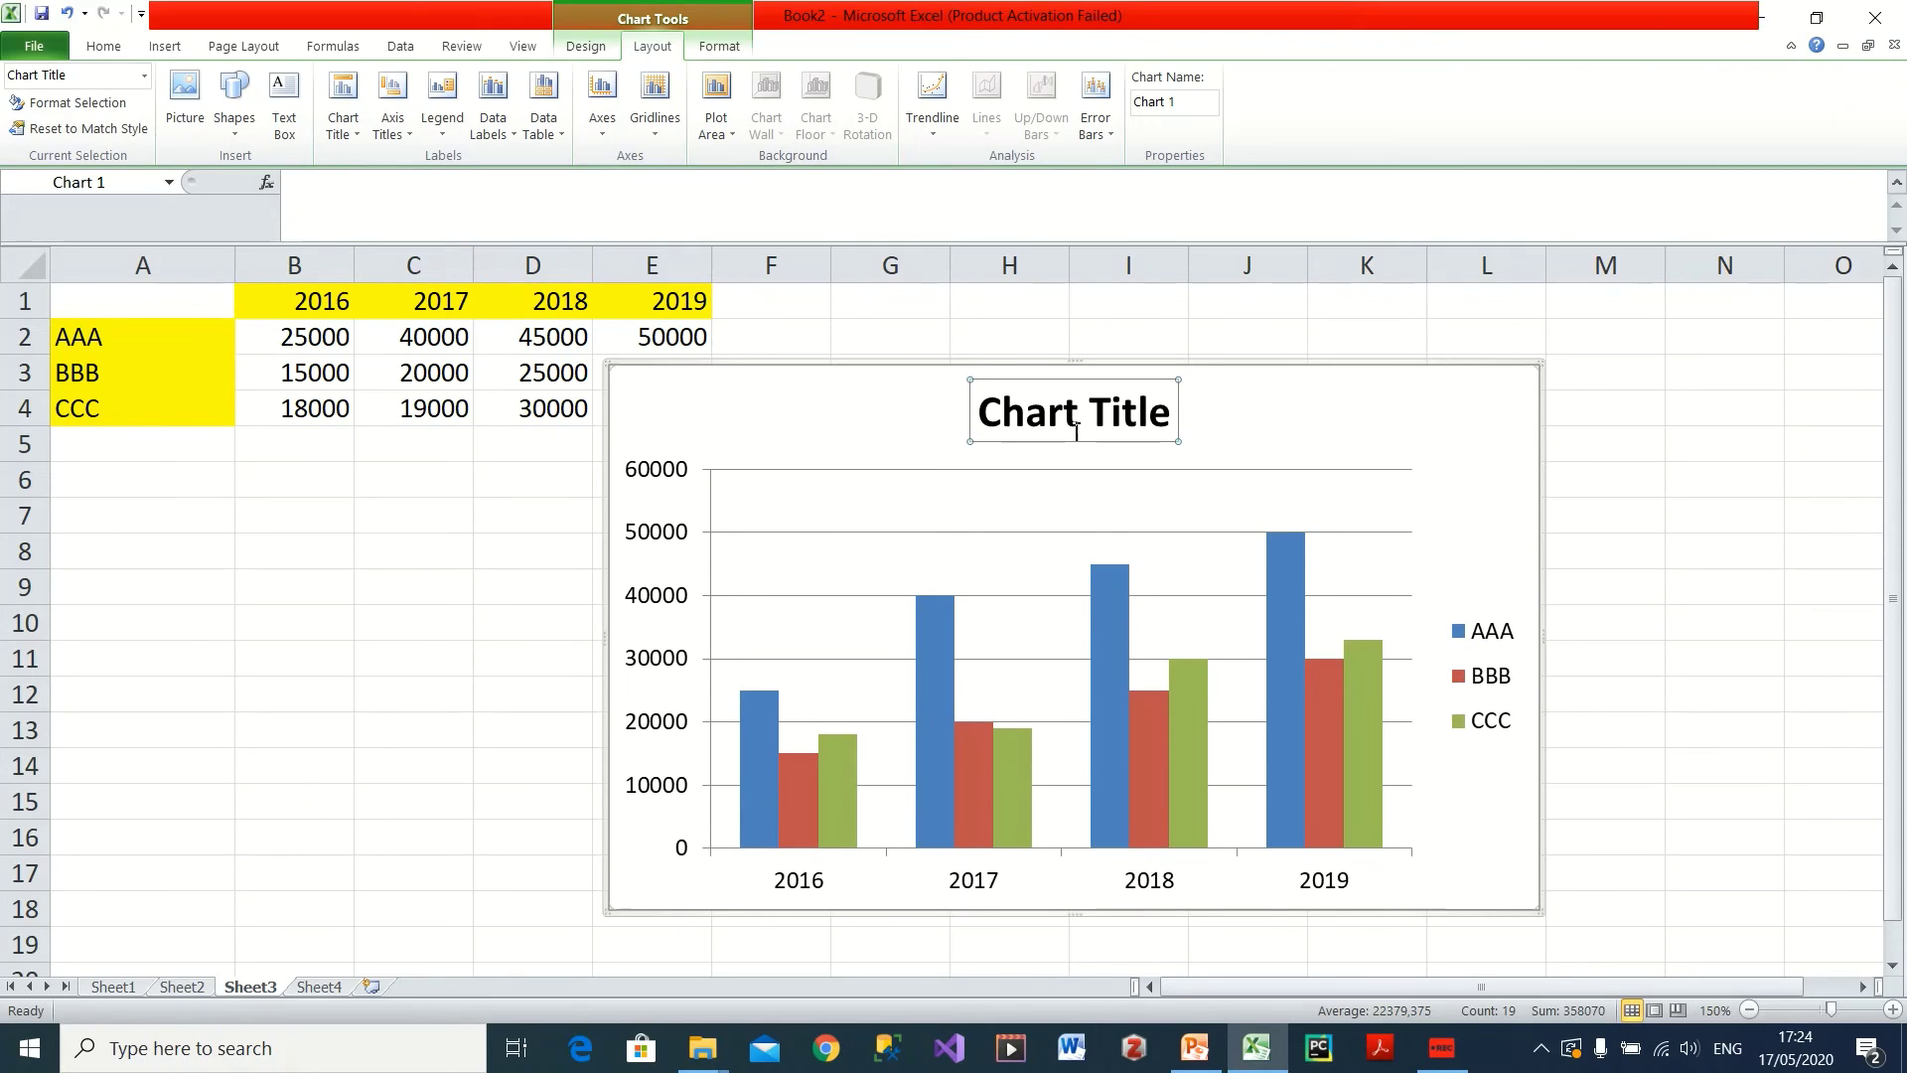
click(1111, 412)
triple_click(1119, 412)
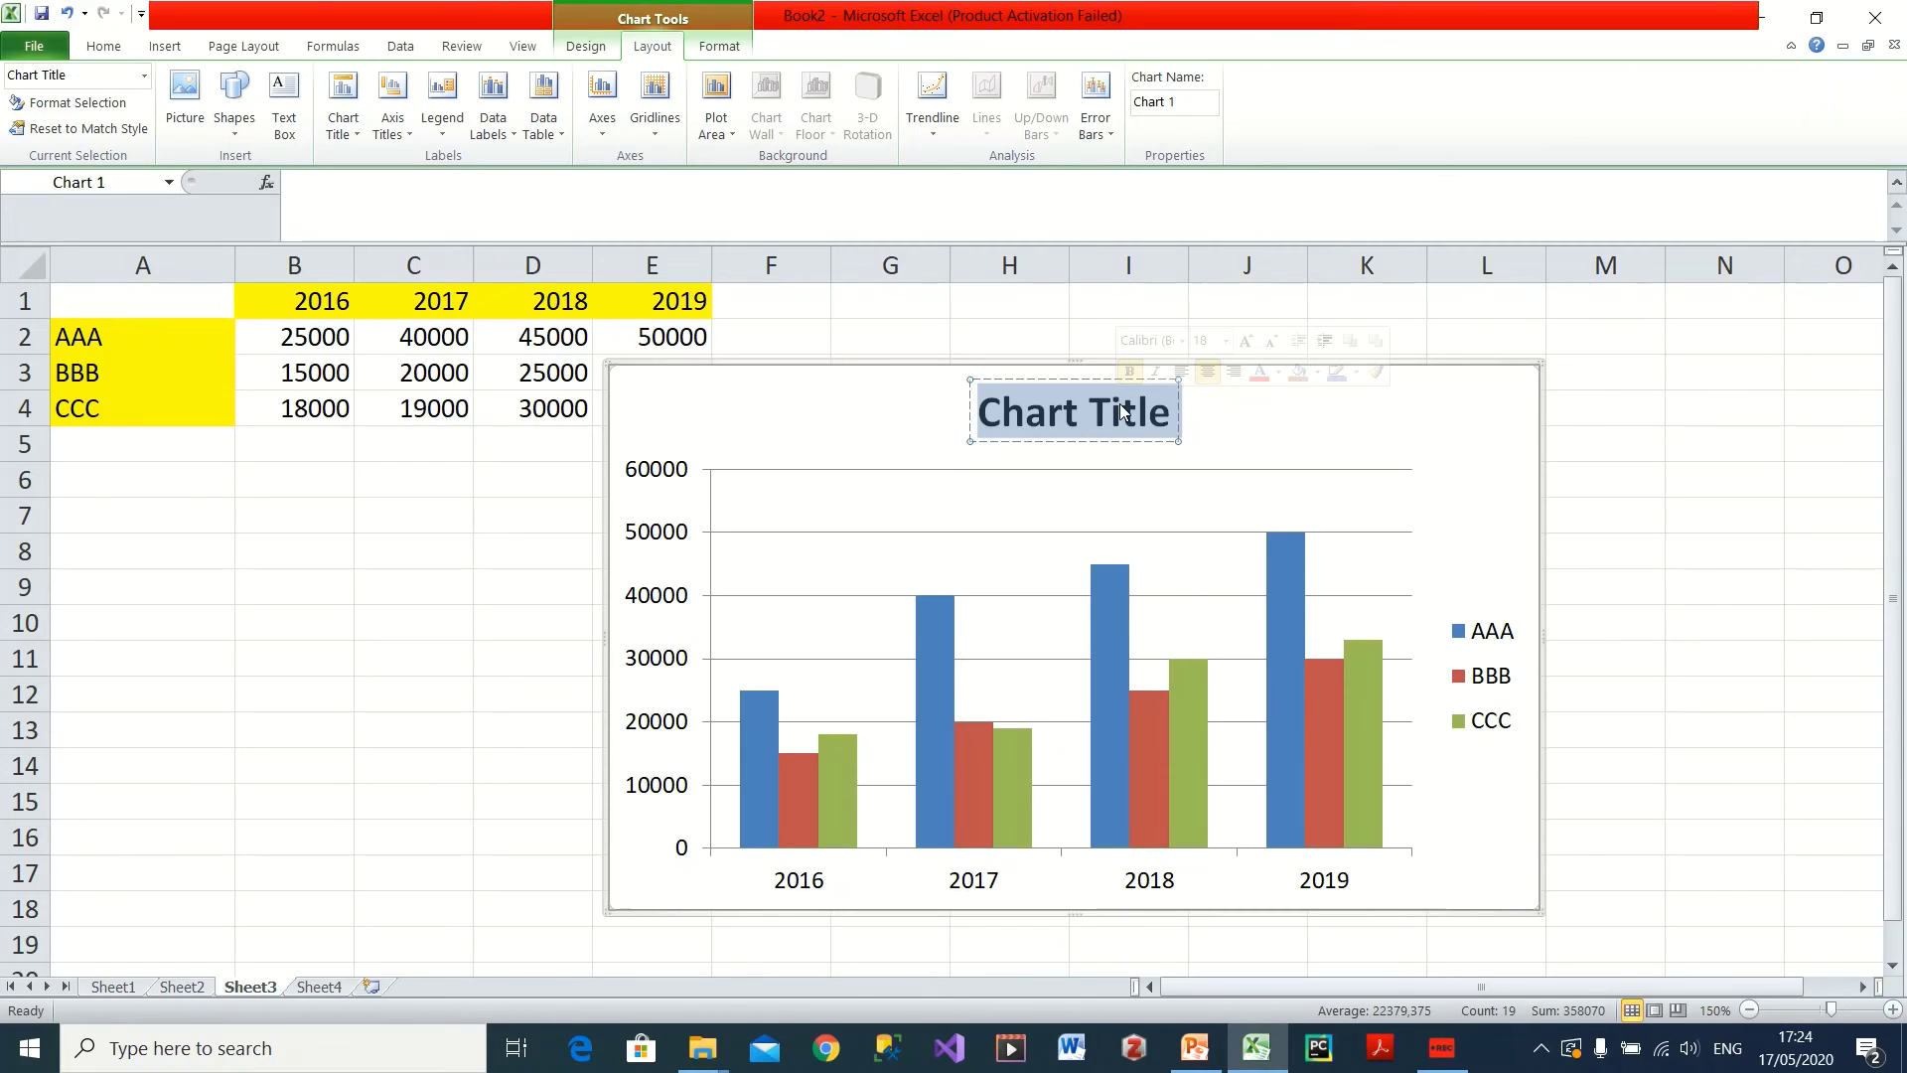
text(Sale)
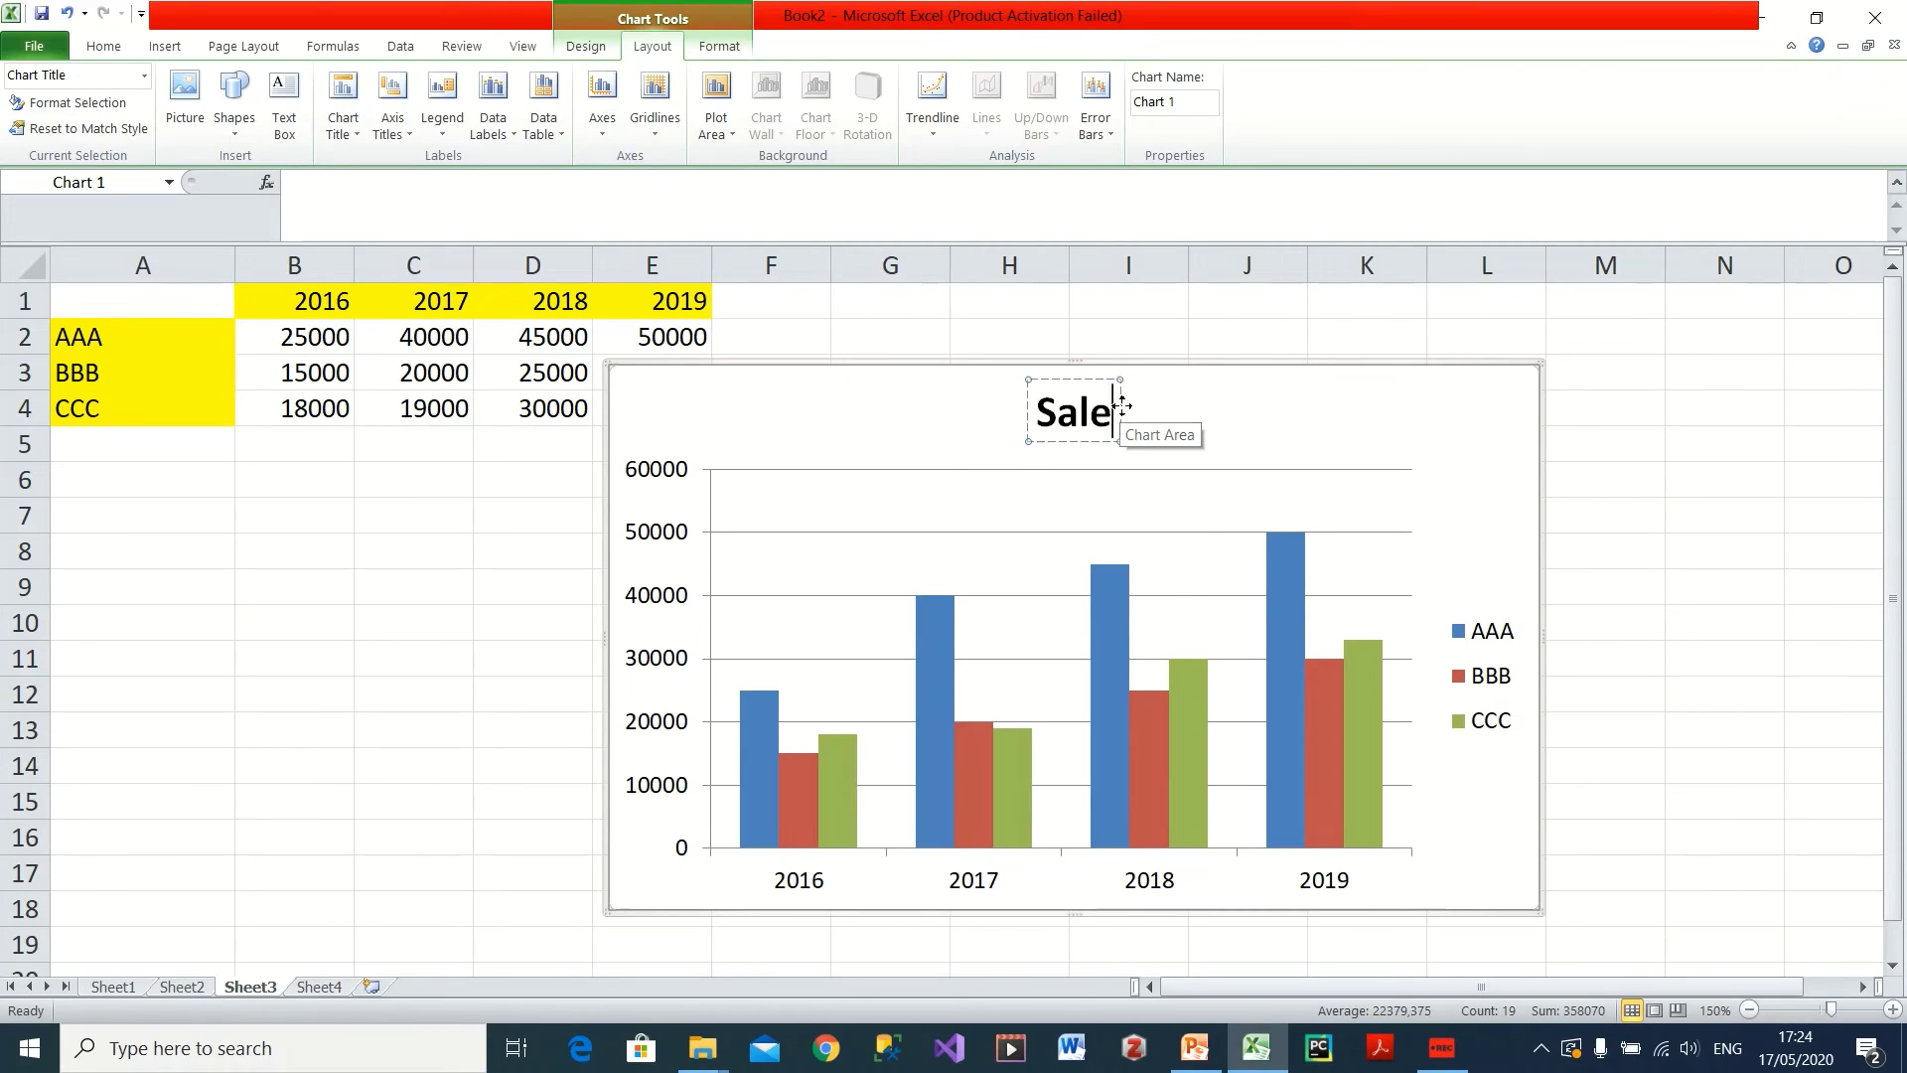
text(s)
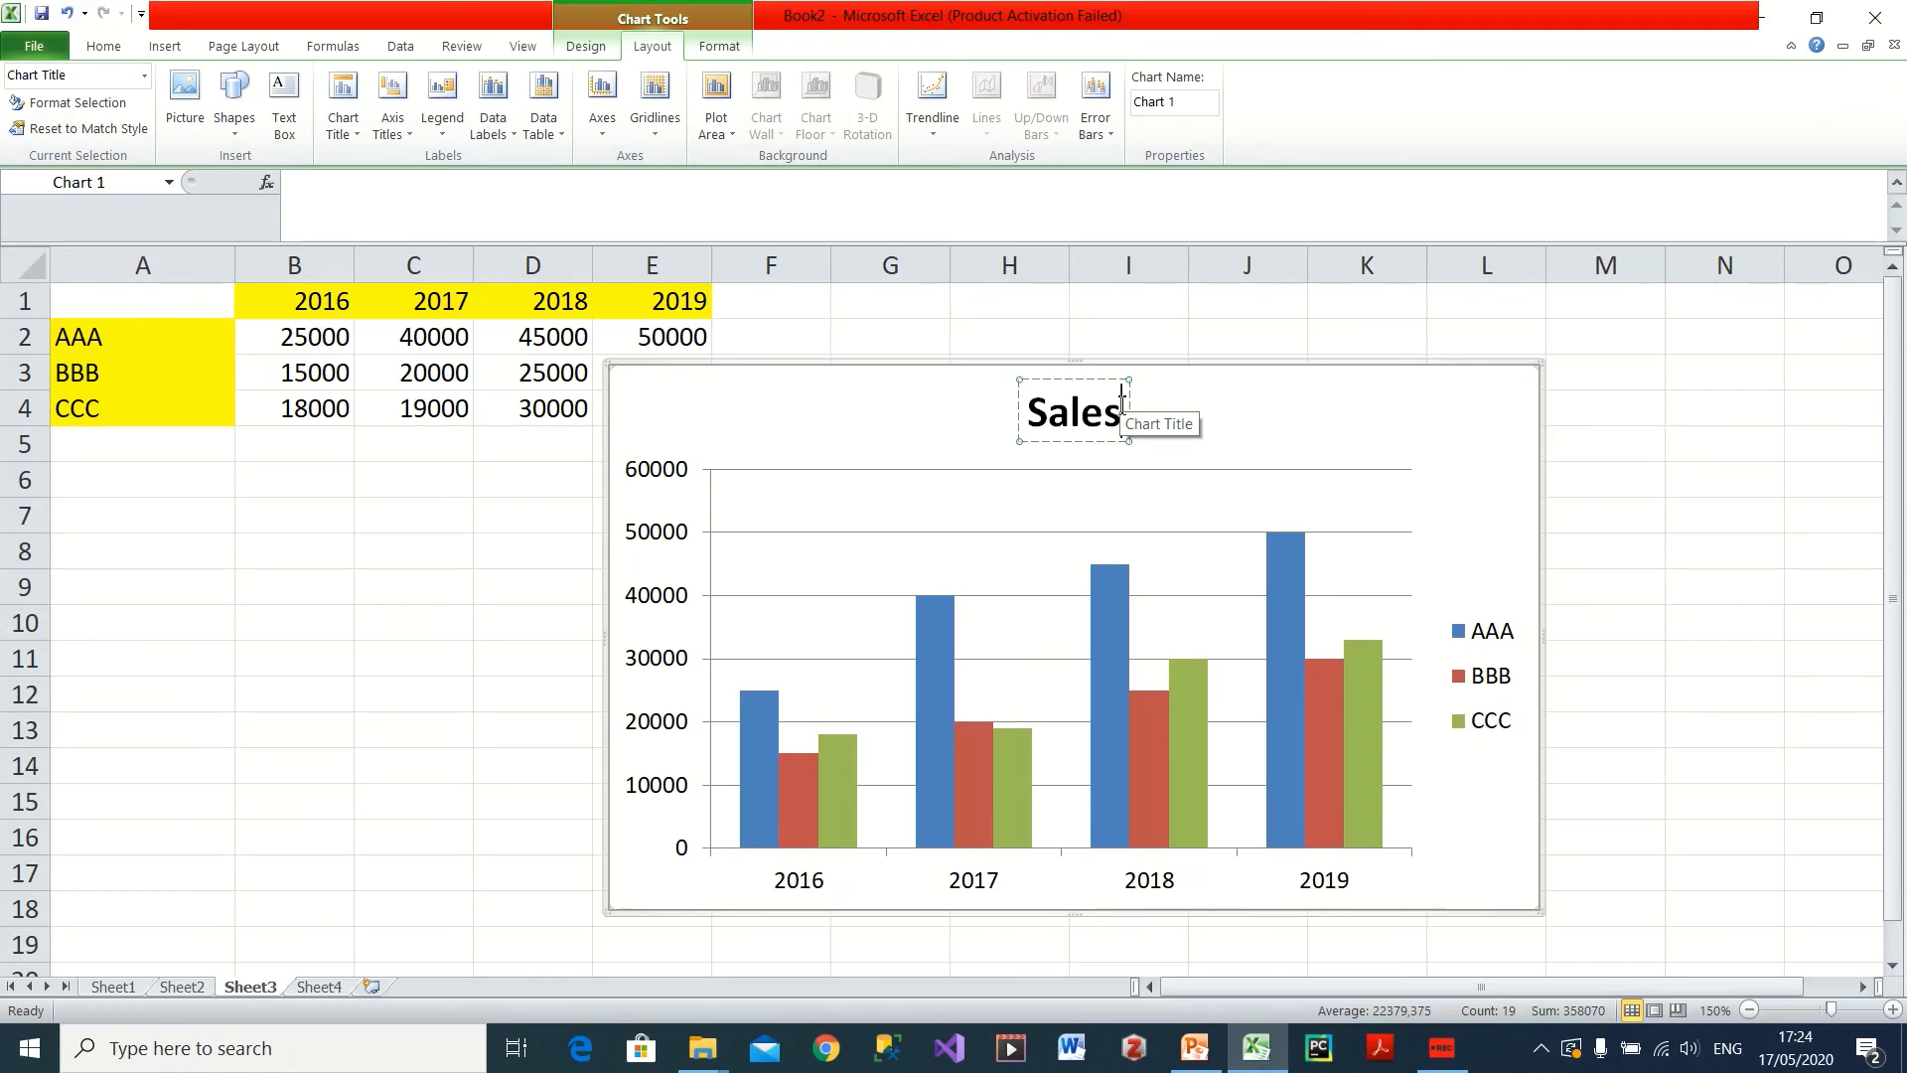
click(1210, 393)
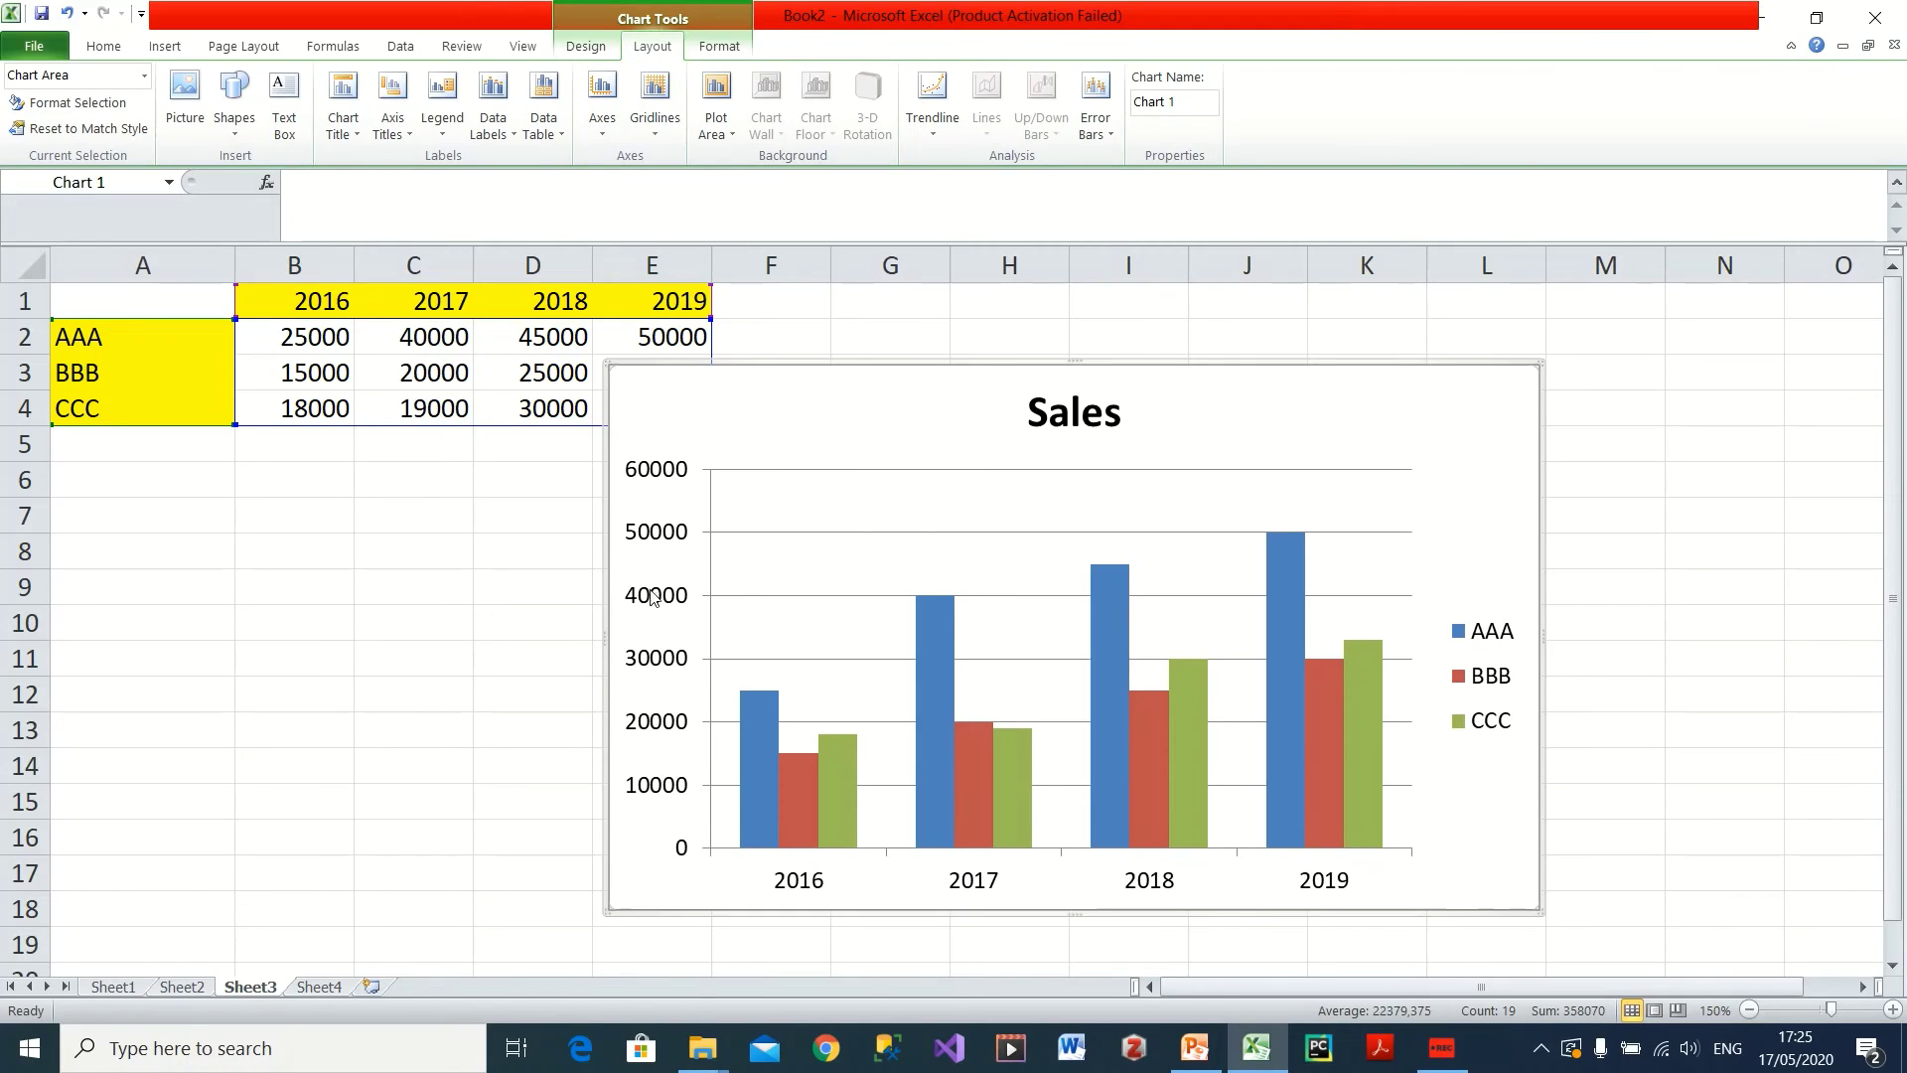
- Add a title to the chart's primary vertical axis, trying the Vertical Title layout before settling on Rotated Title
click(397, 137)
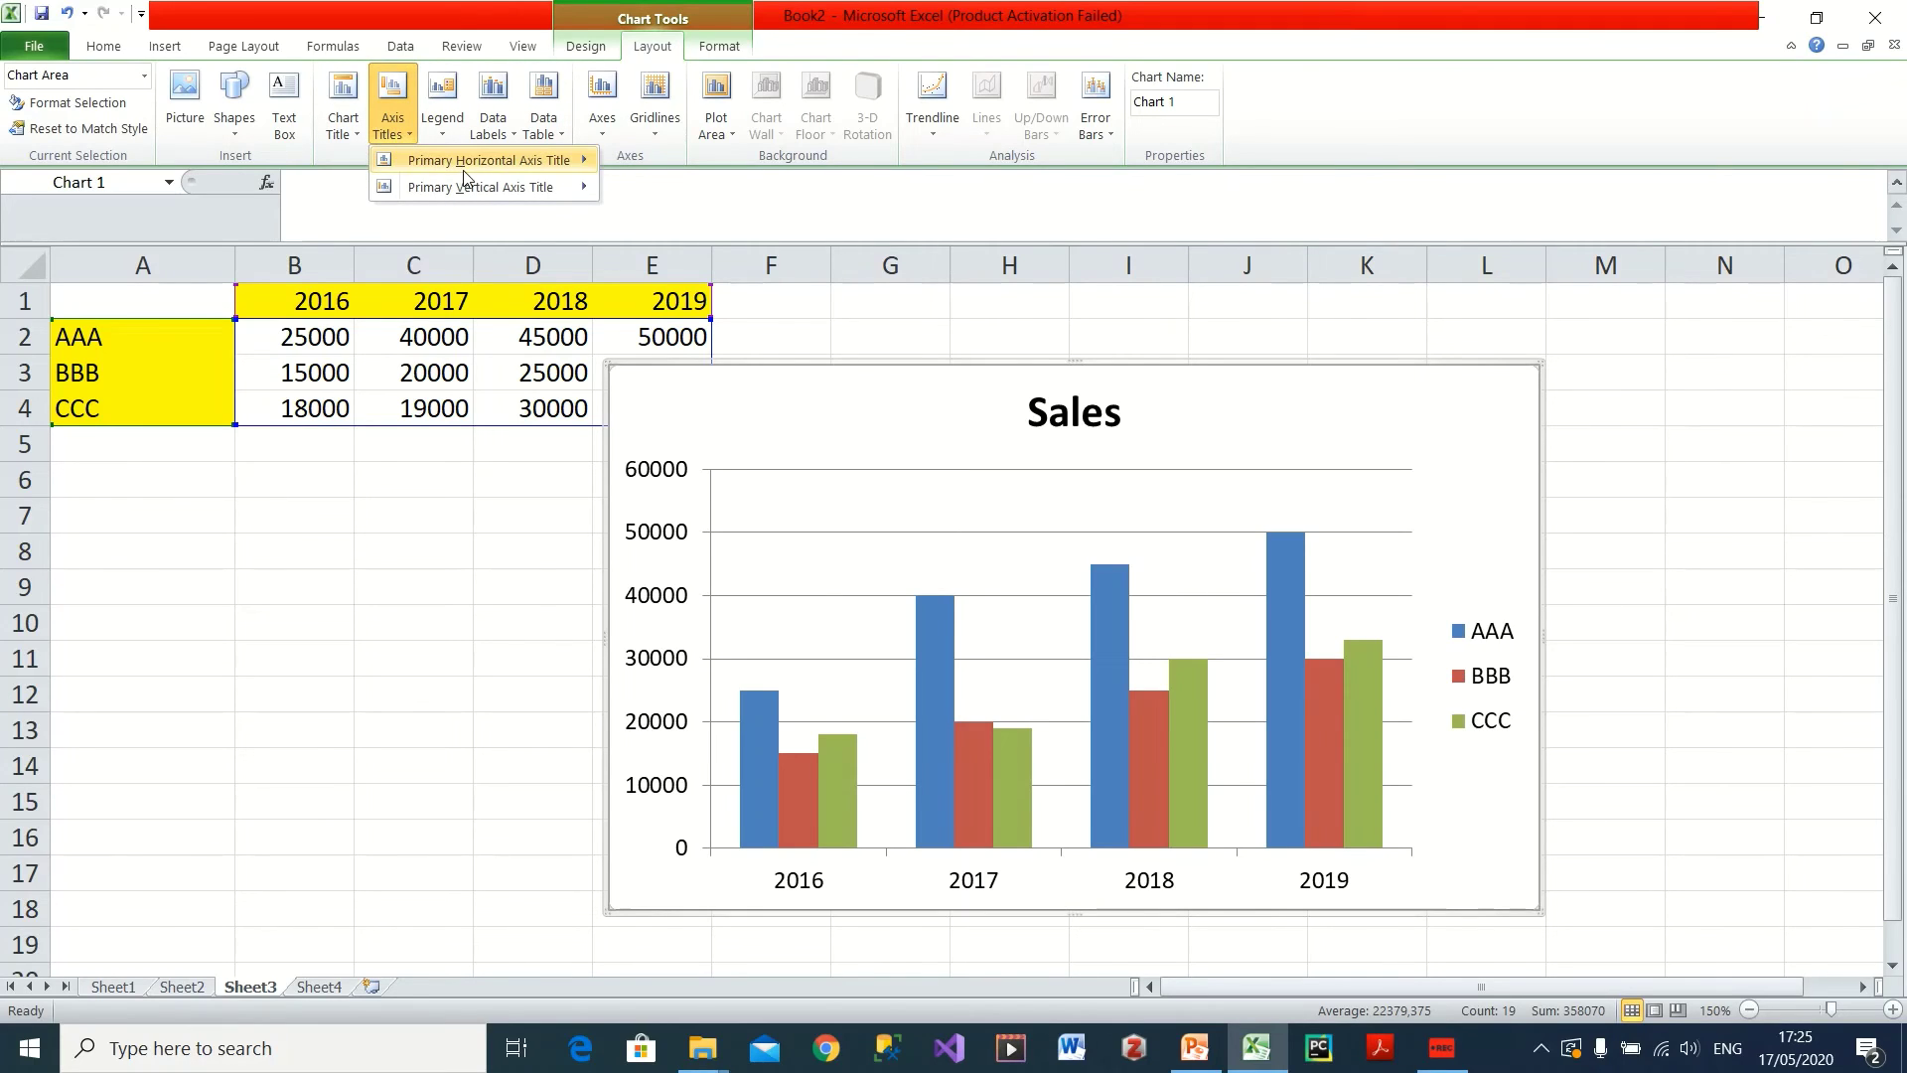
mouse_move(469, 164)
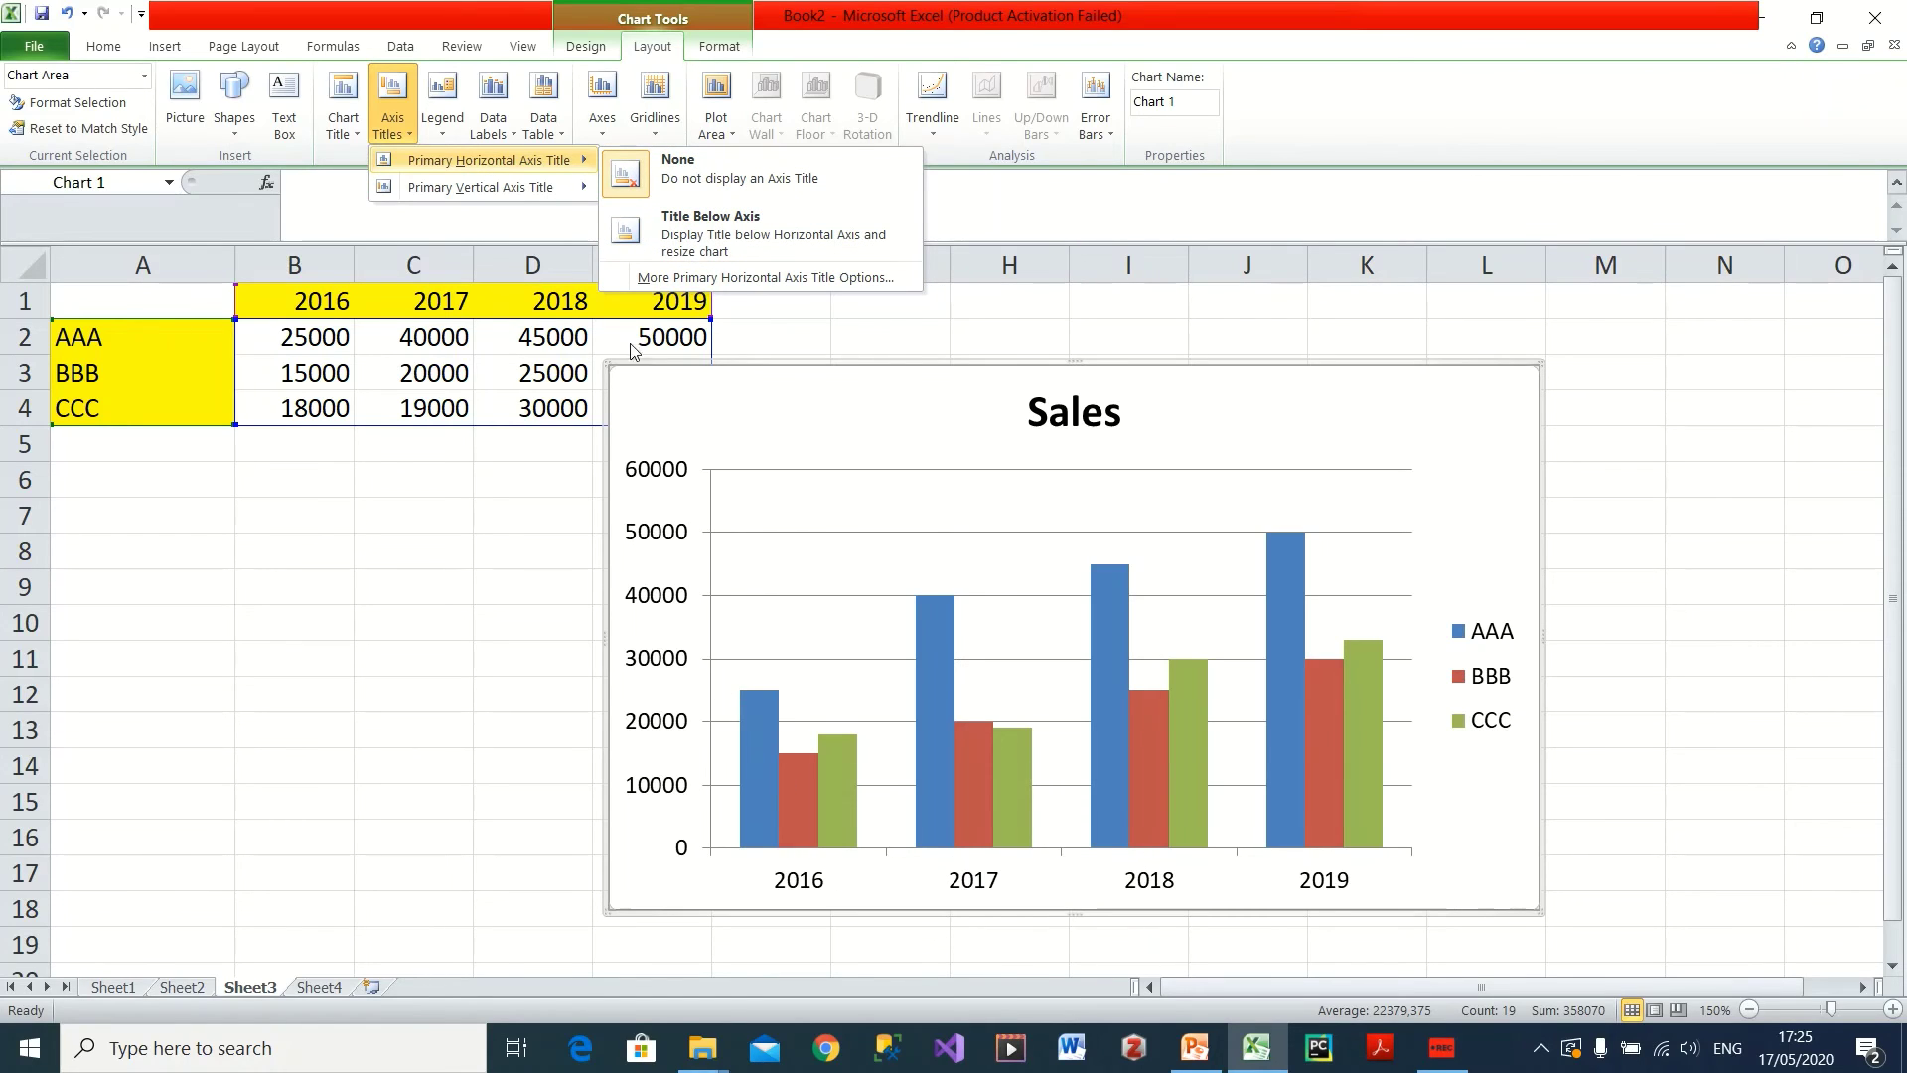
mouse_move(447, 196)
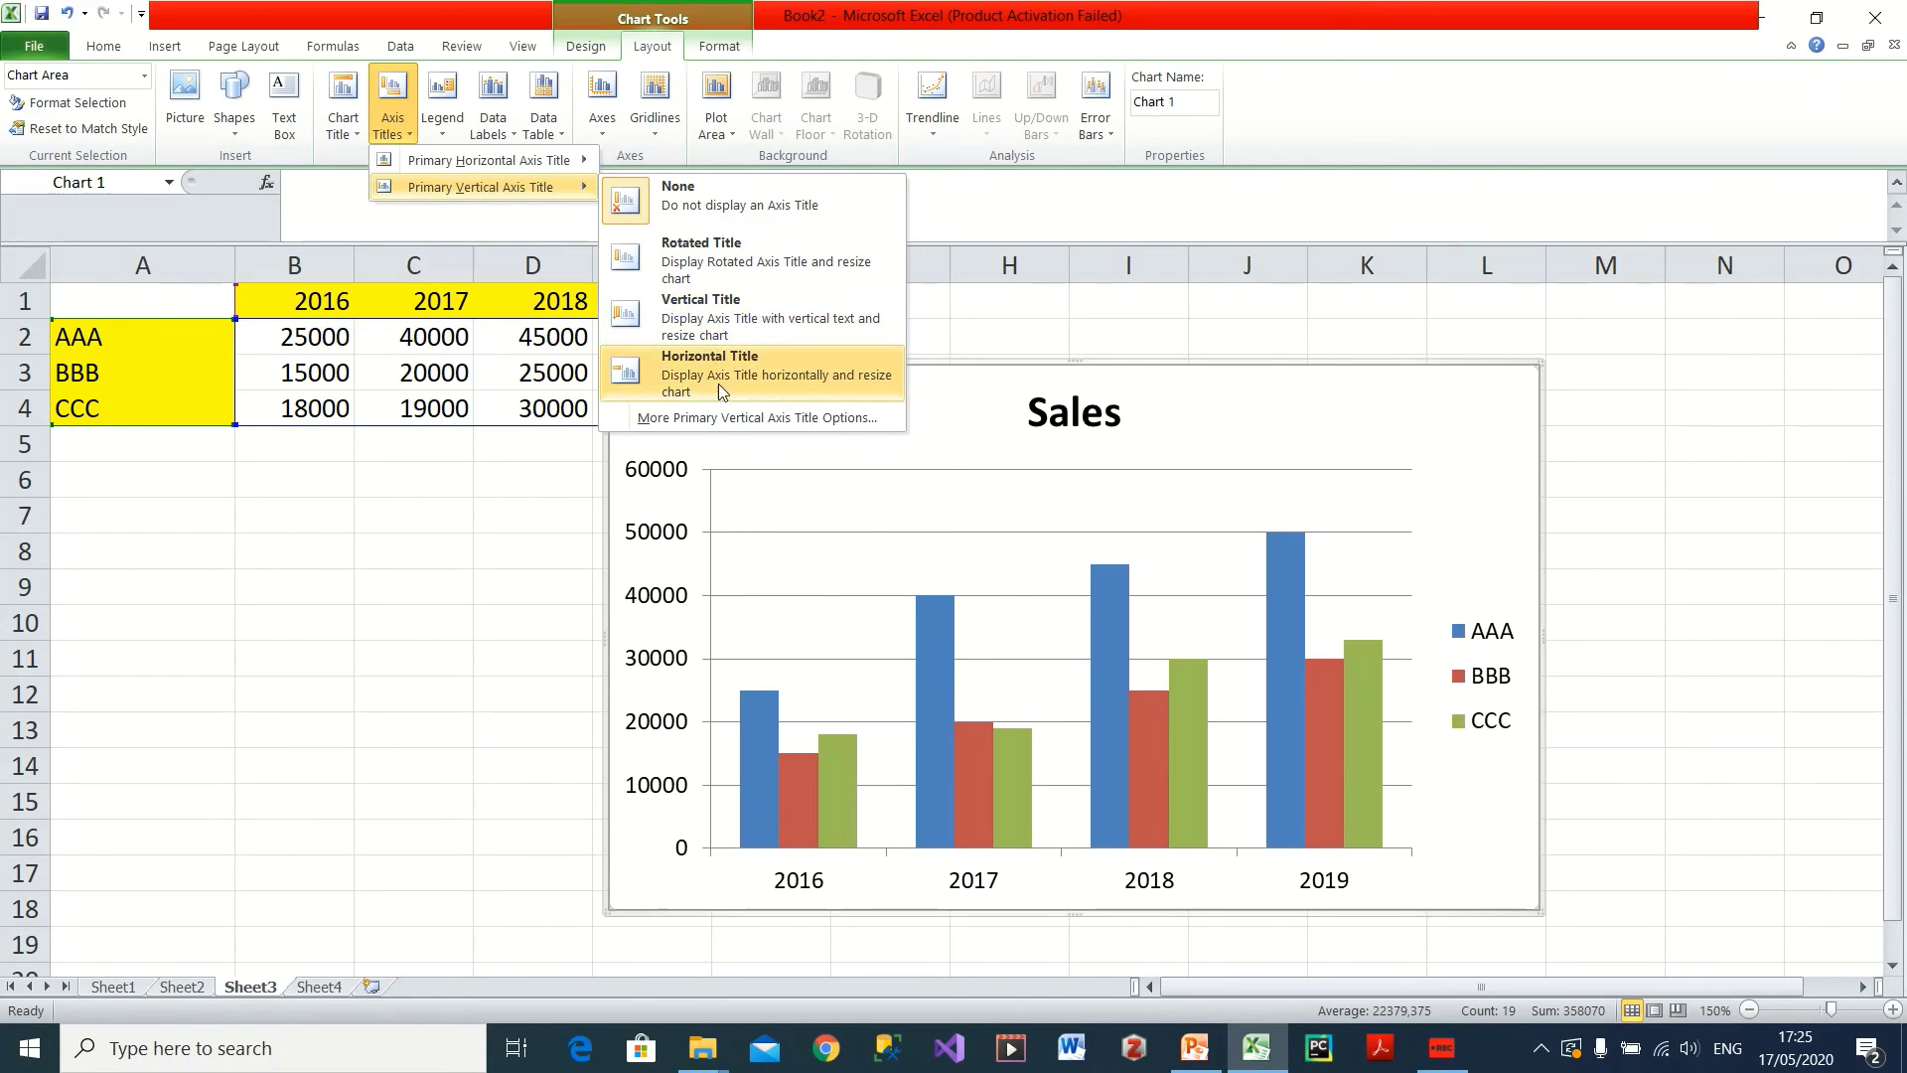
click(709, 309)
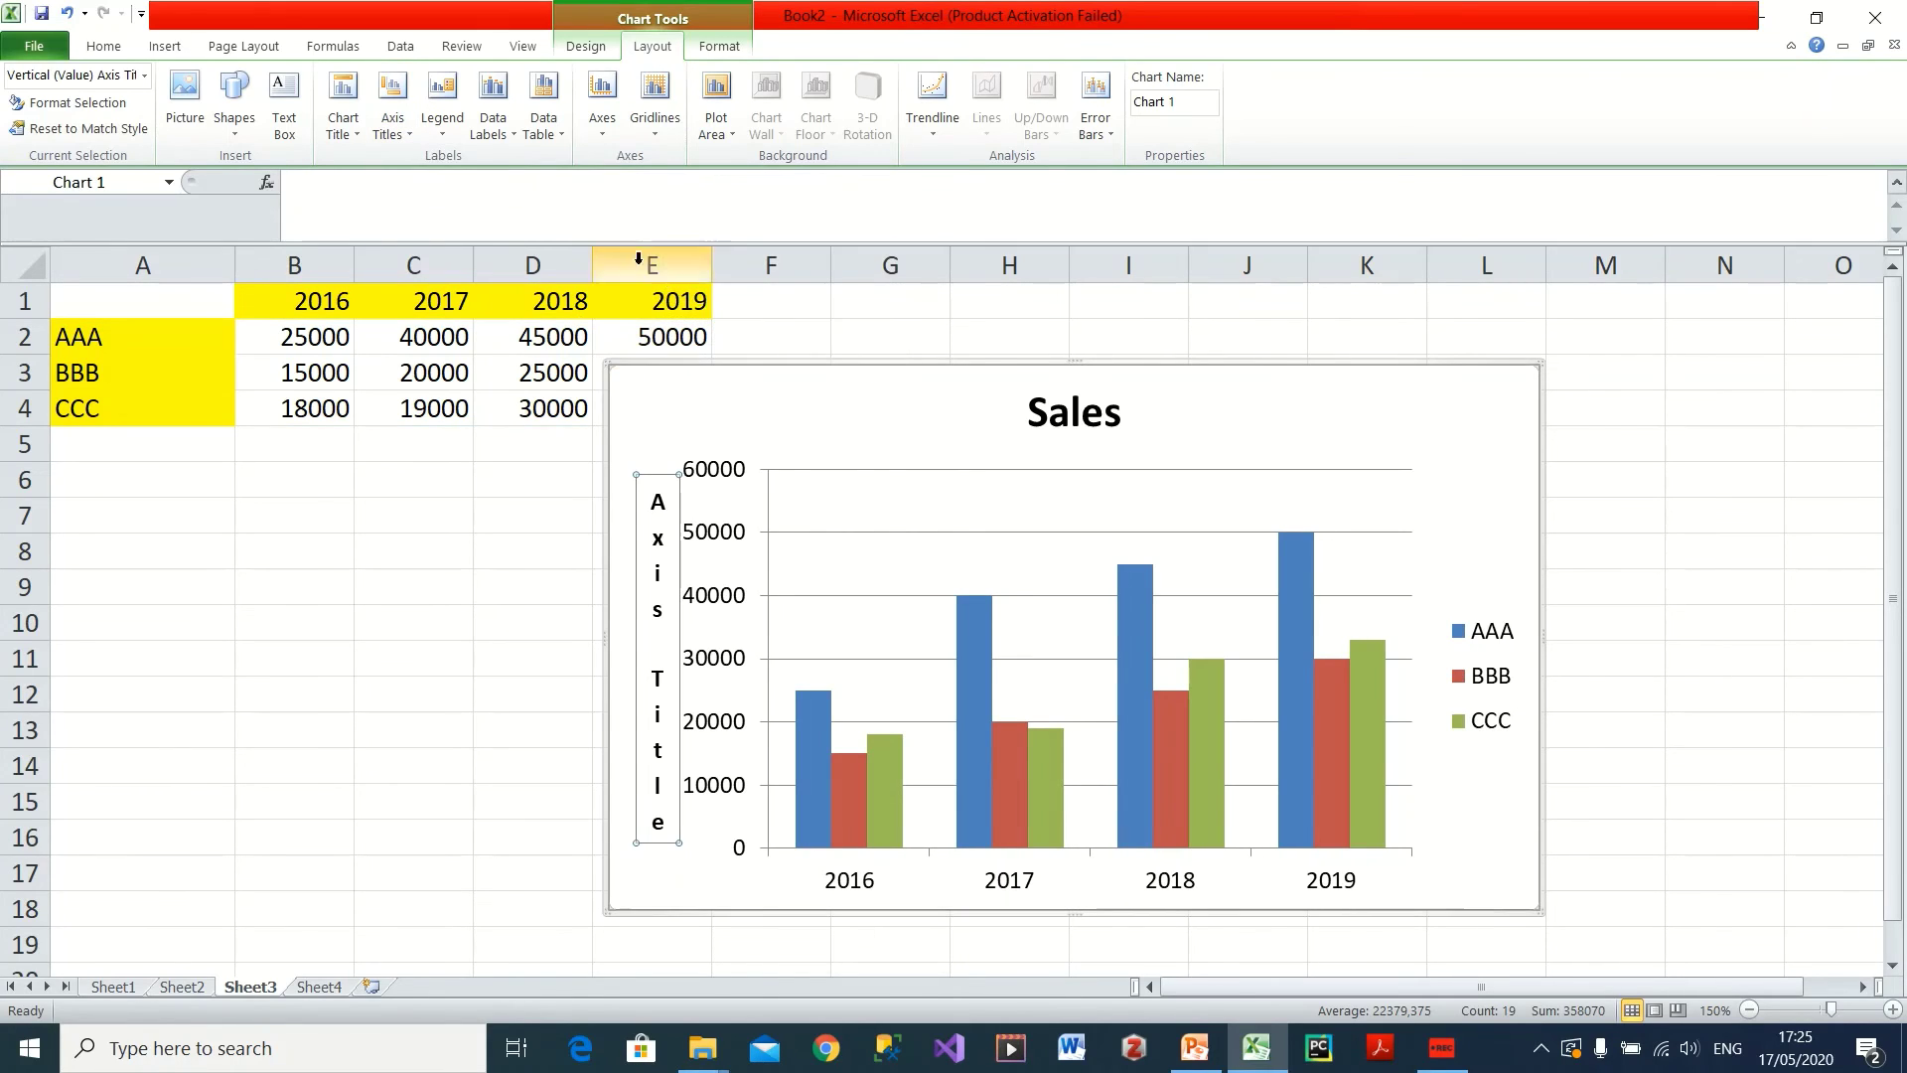
click(389, 130)
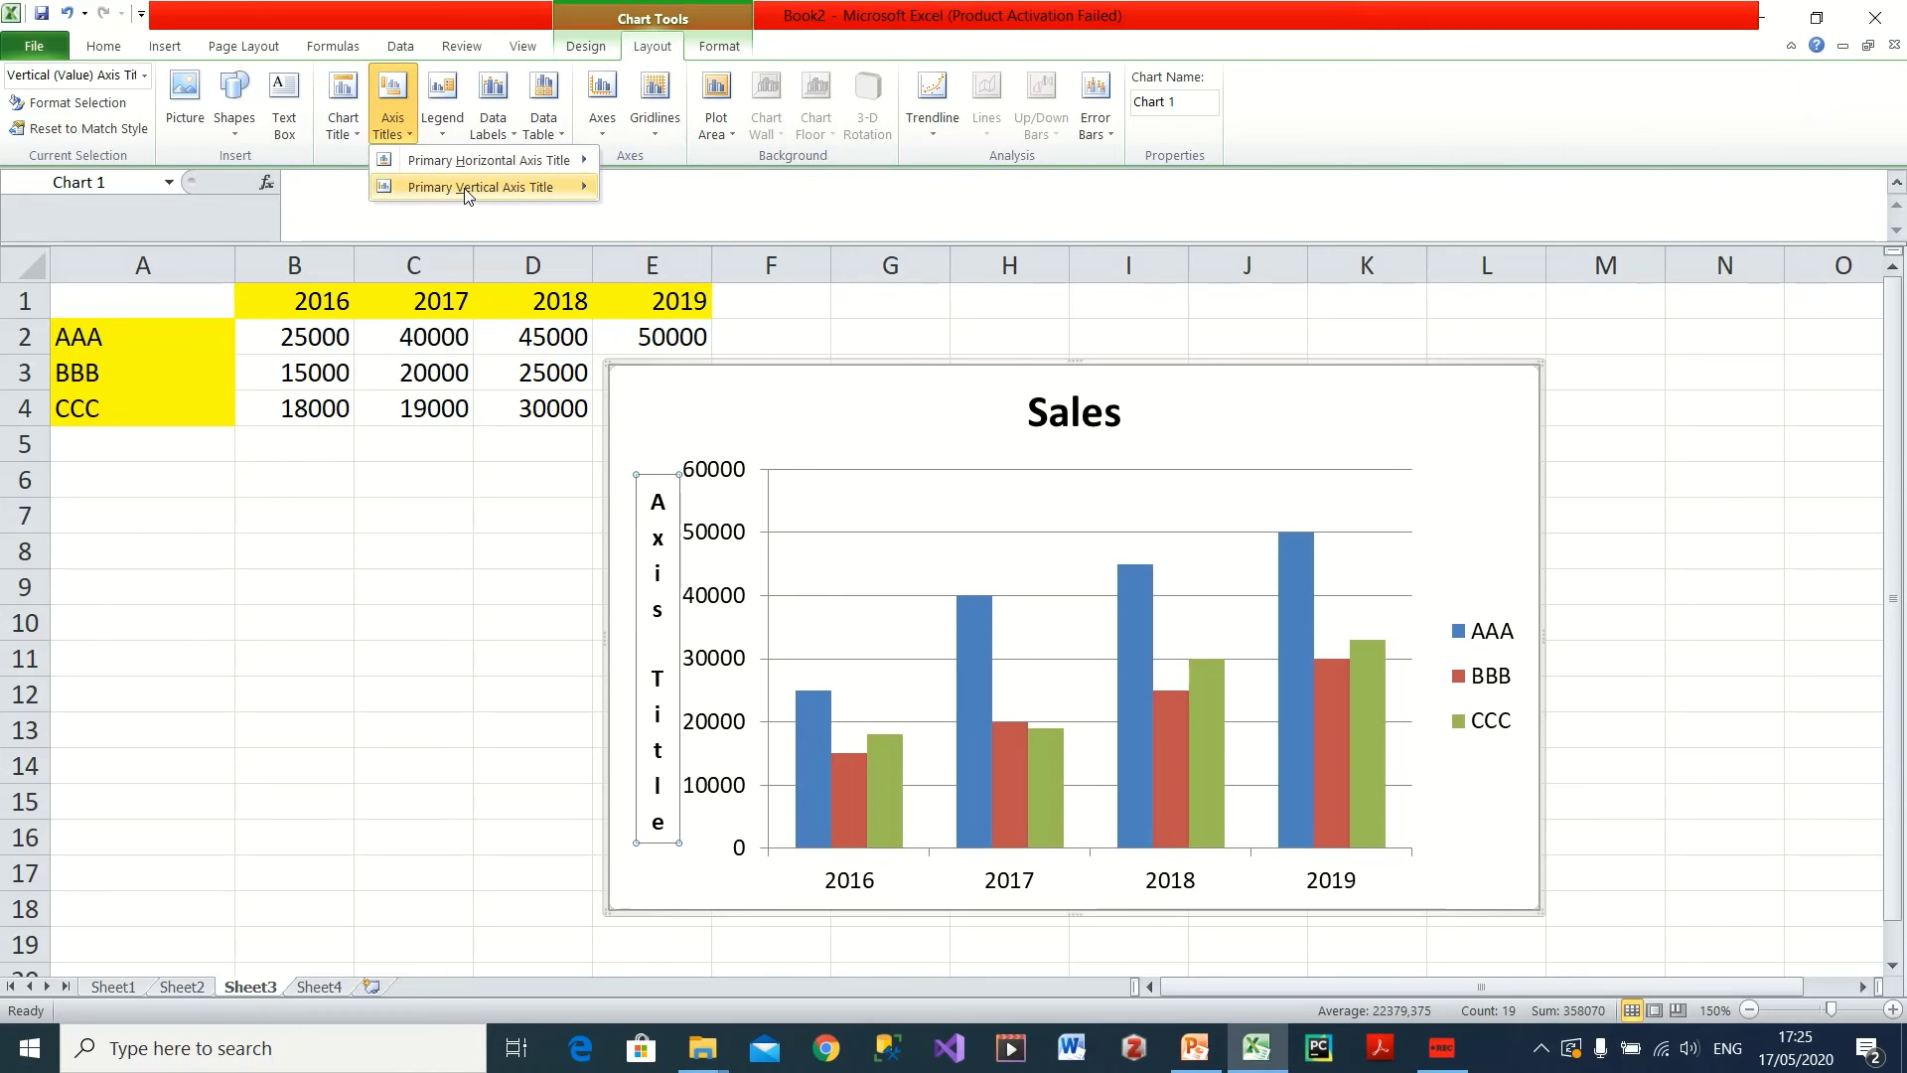
click(693, 260)
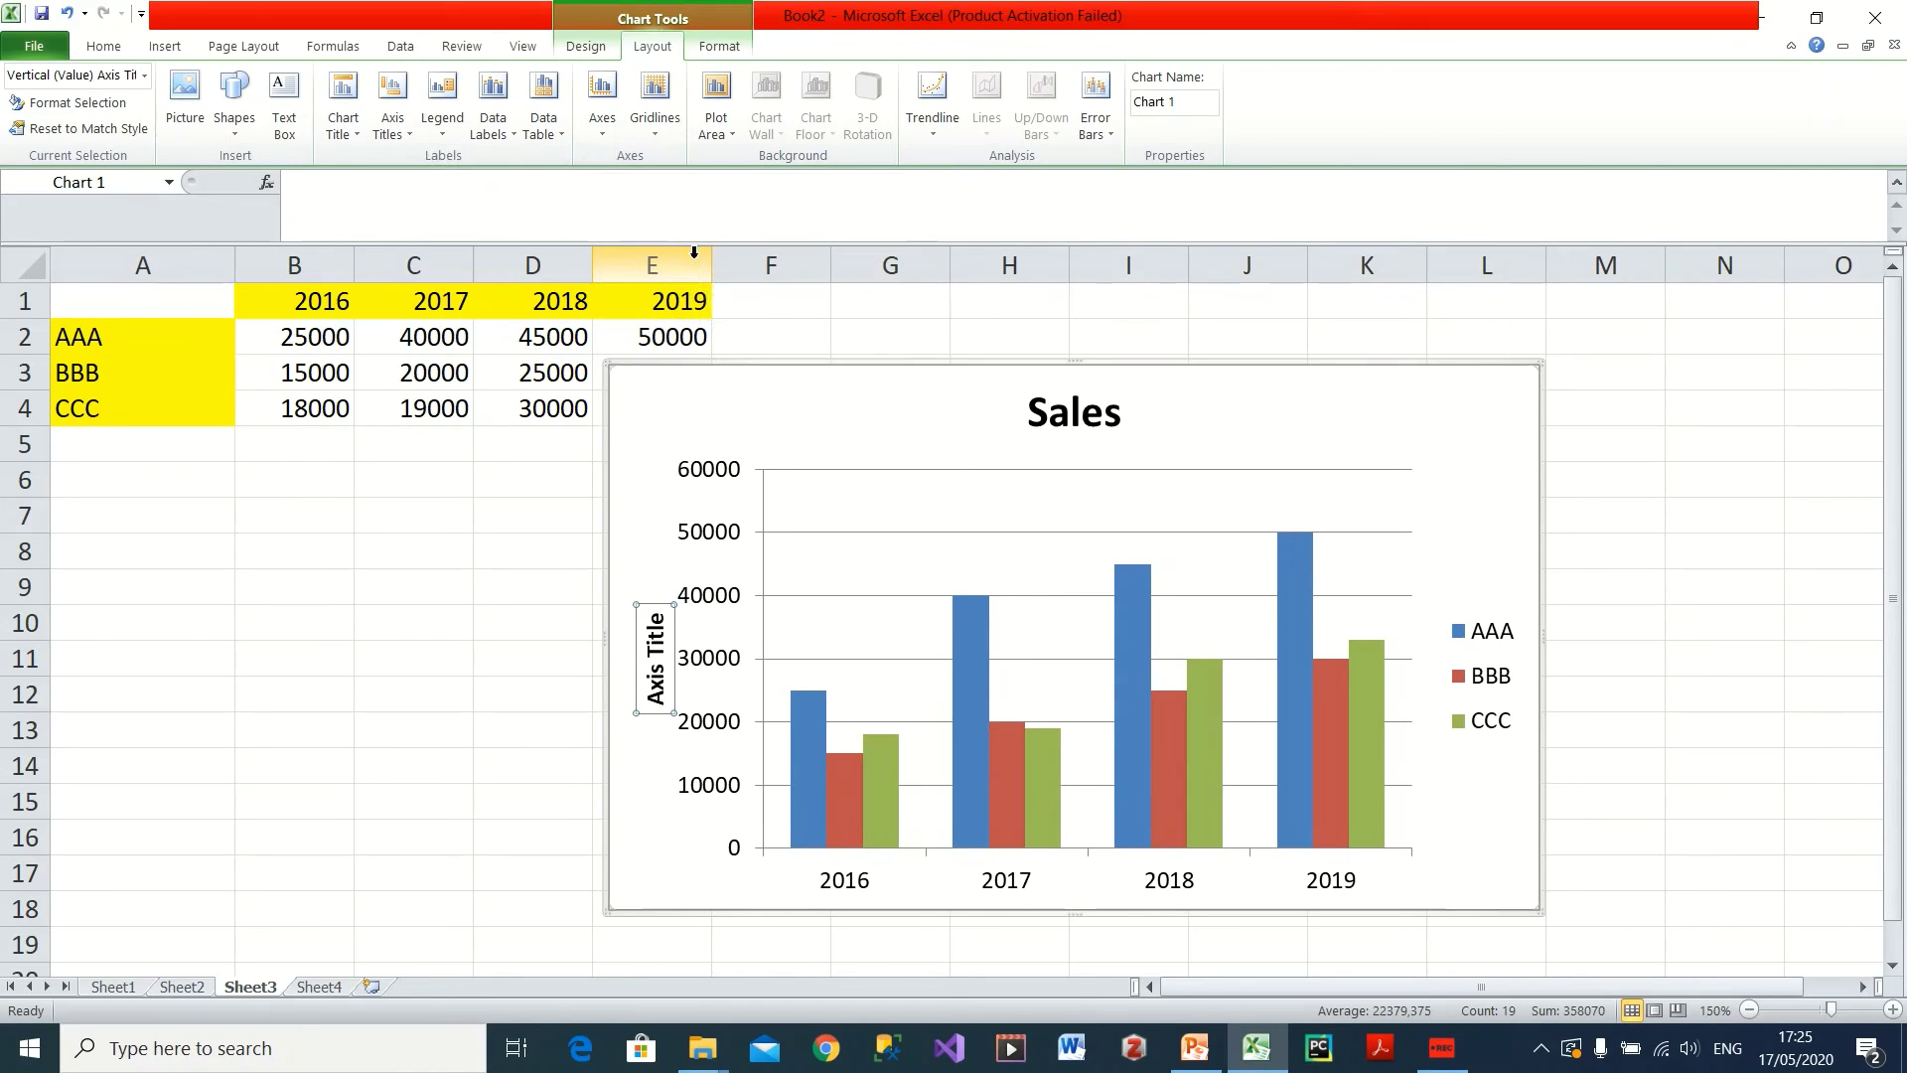
- Replace the vertical axis title's placeholder text with "no. products"
double_click(657, 652)
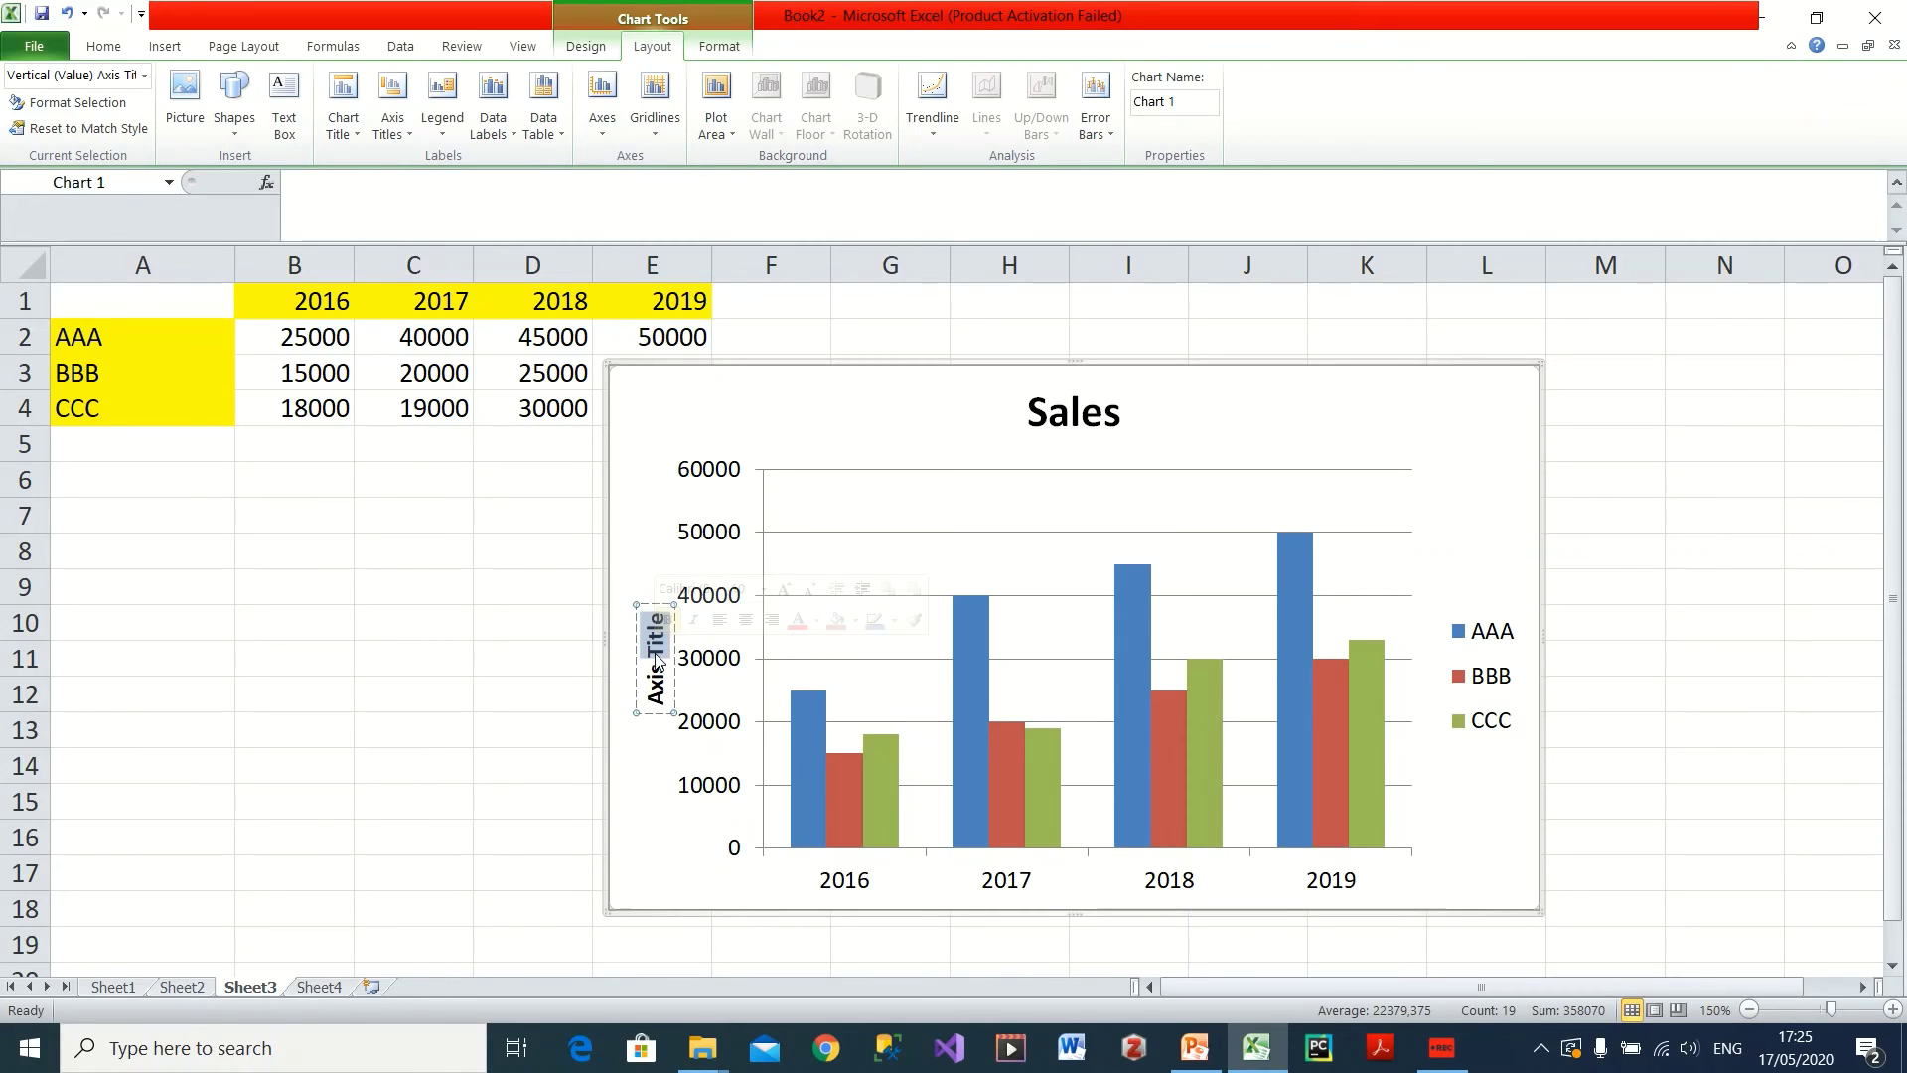
drag(656, 703, 655, 610)
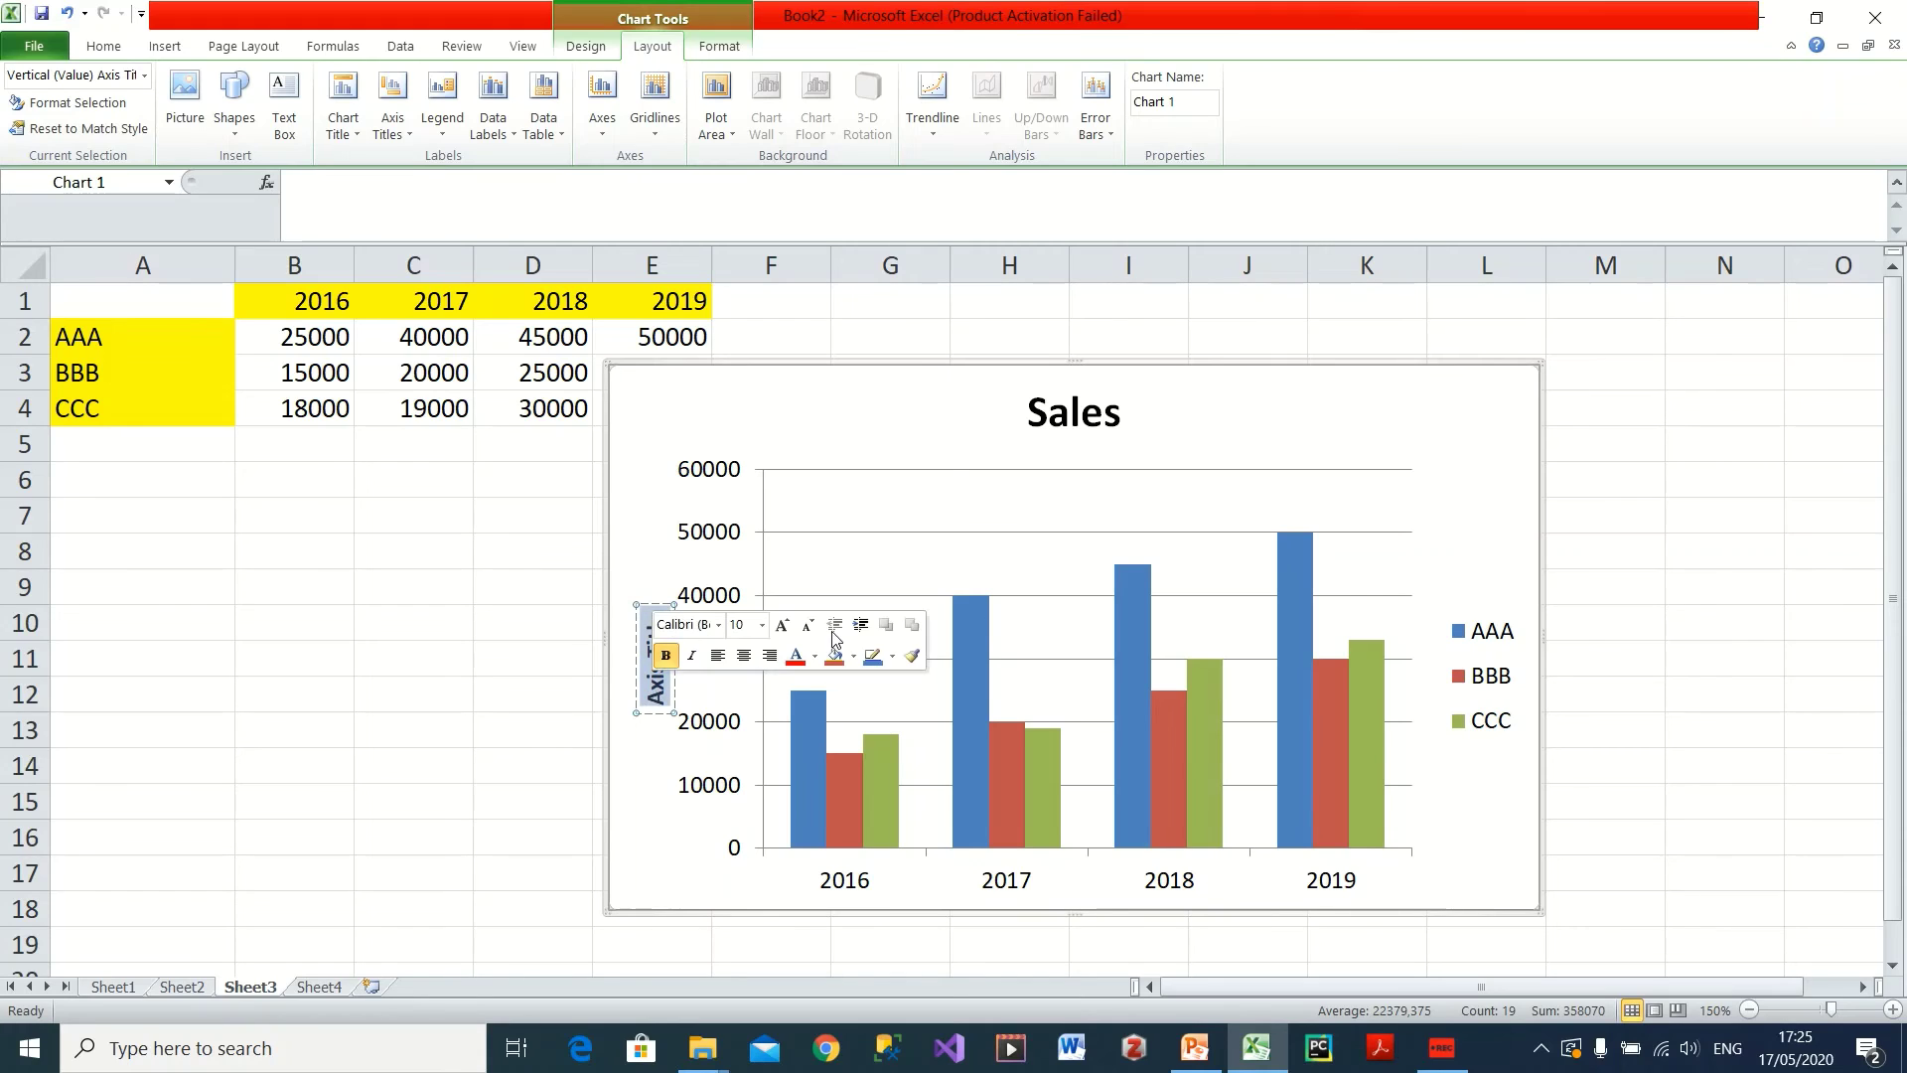
mouse_move(1308, 542)
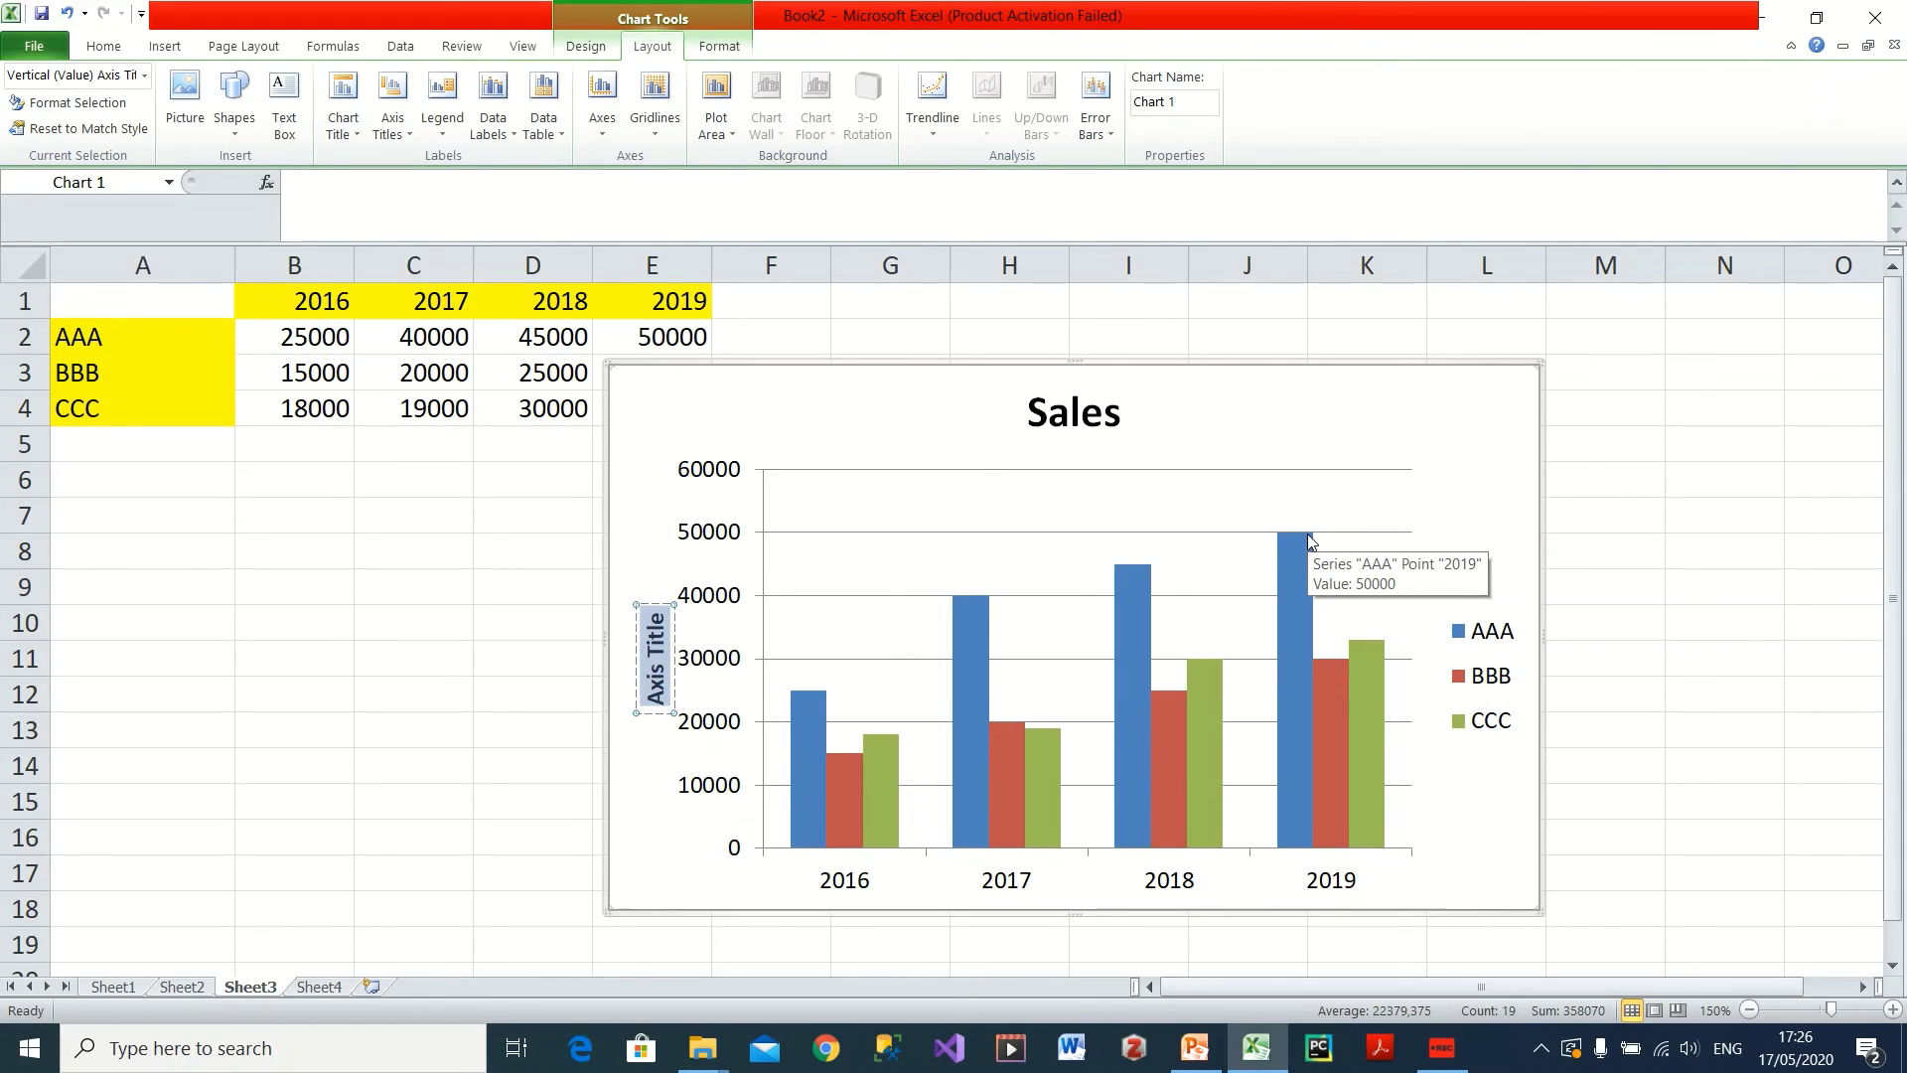
text(no)
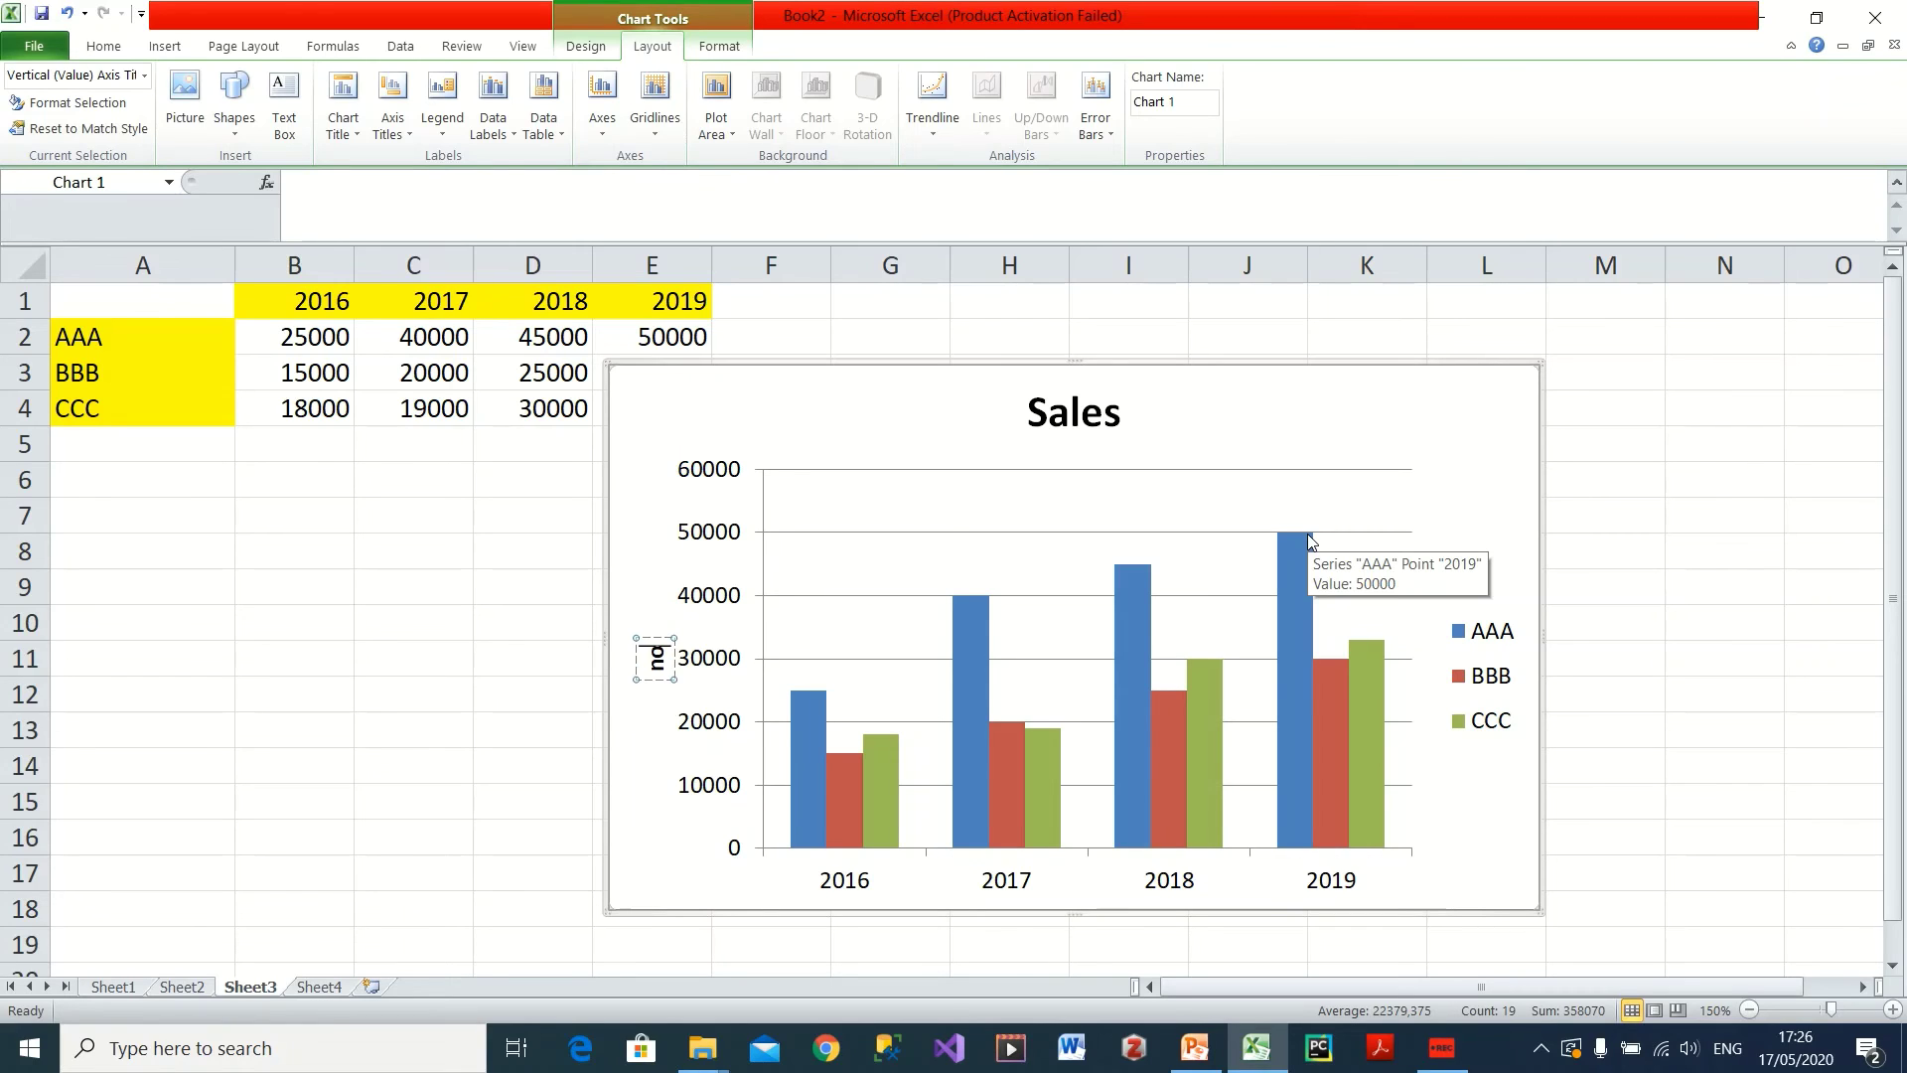
text(. products)
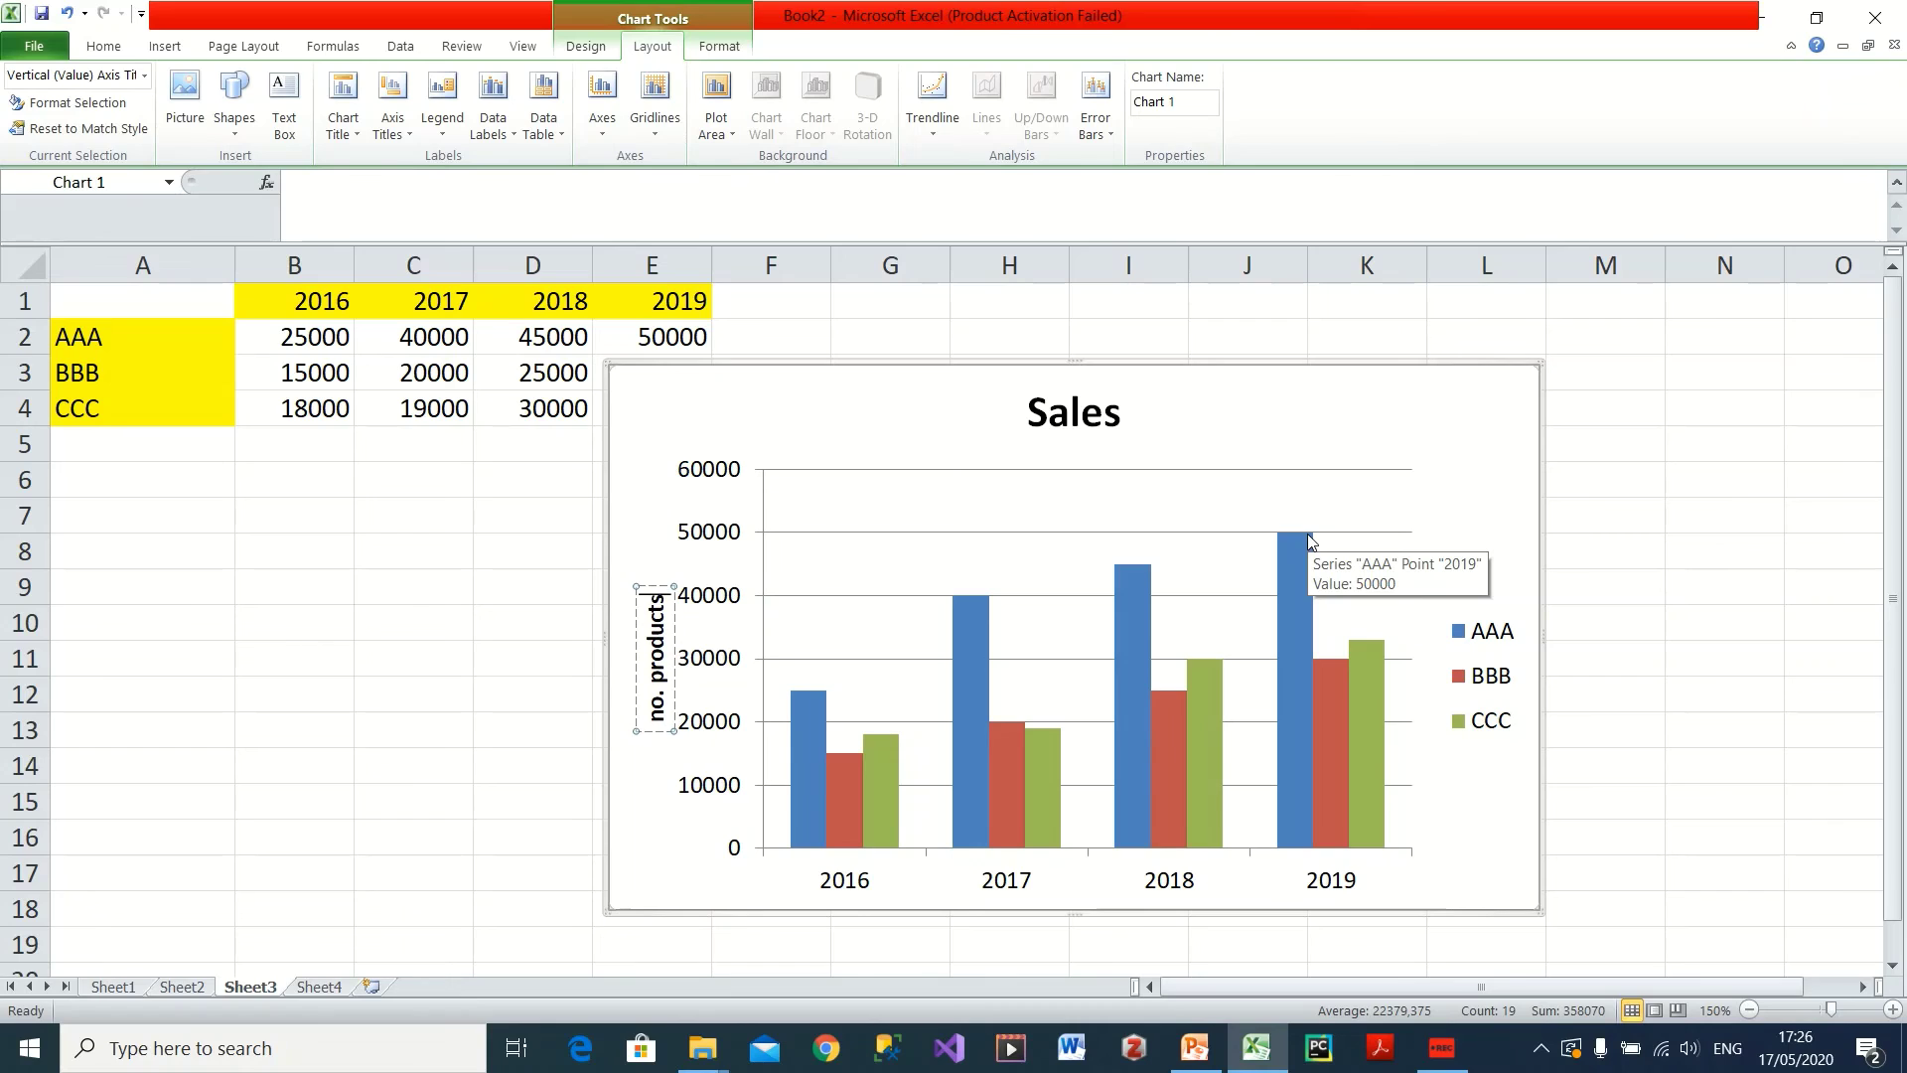
click(1243, 426)
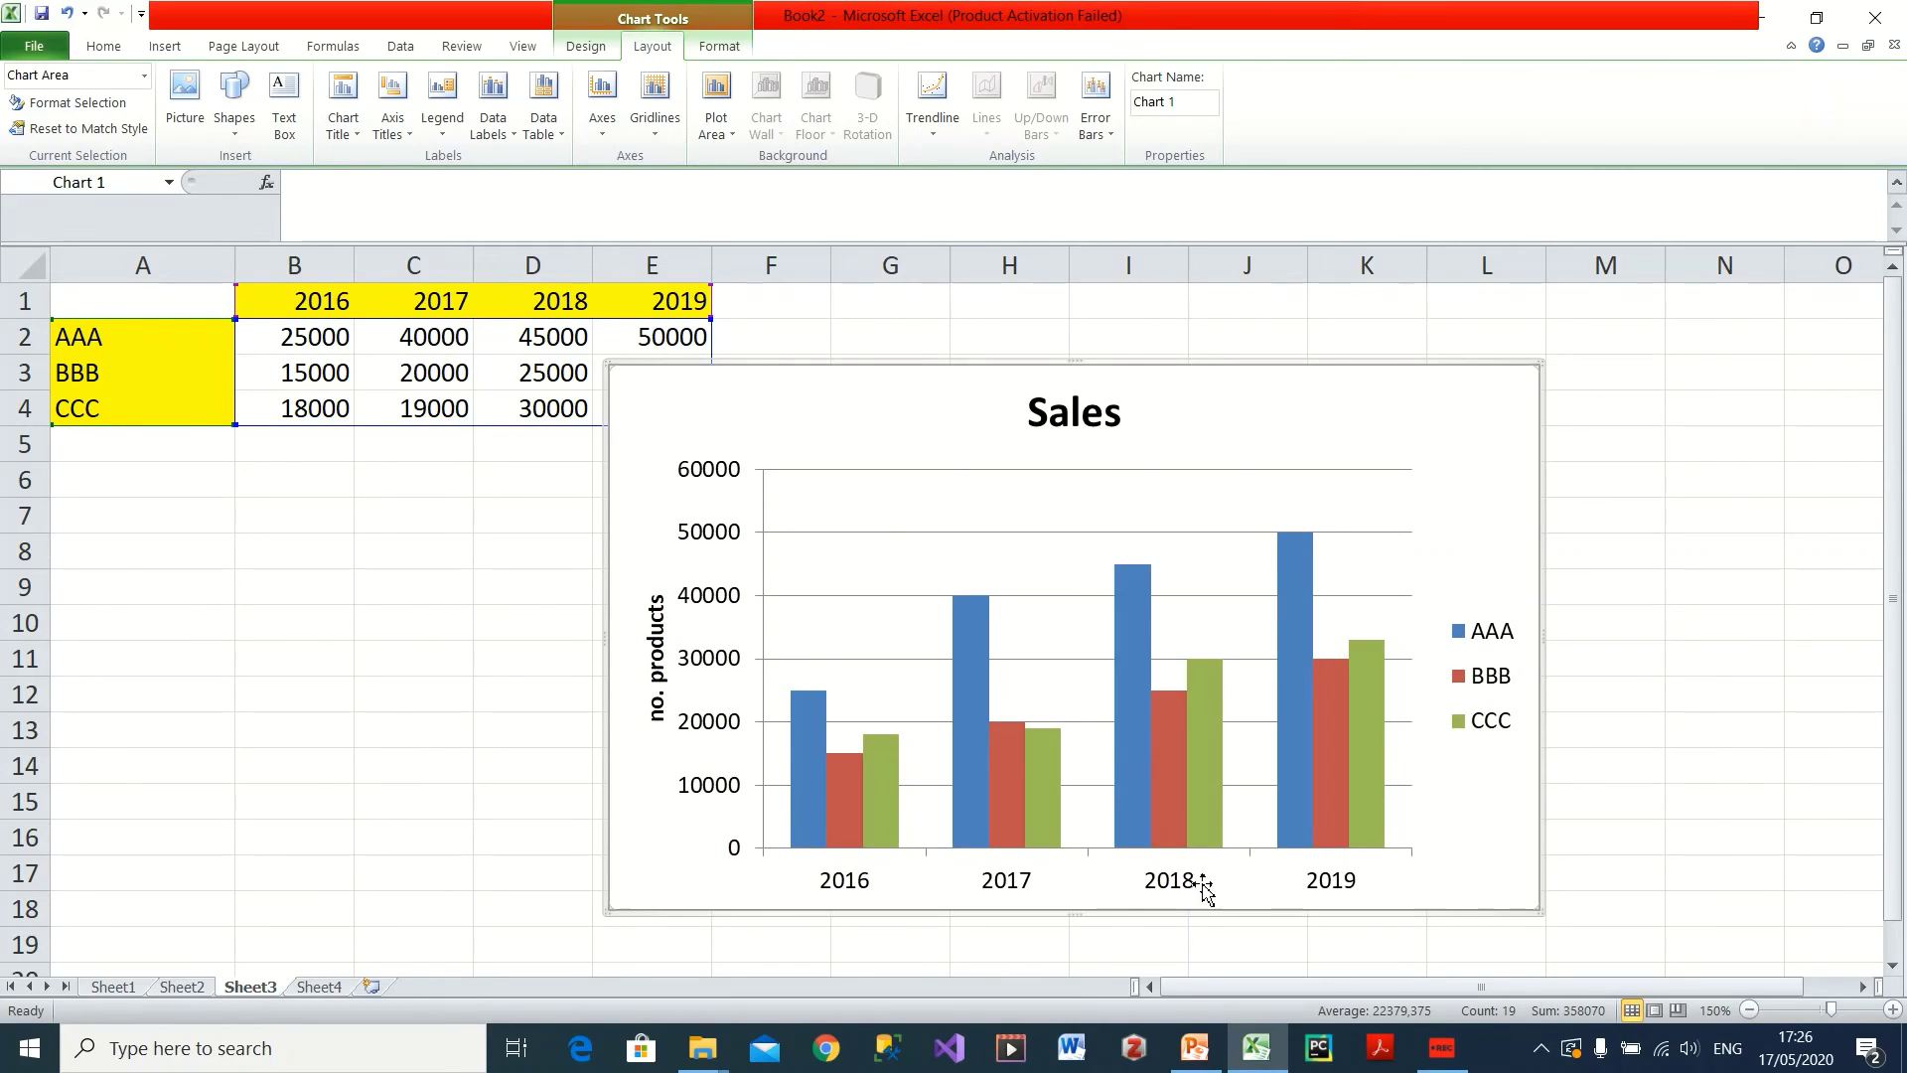
- Add a title below the chart's primary horizontal axis and set its text to "yearly"
click(402, 132)
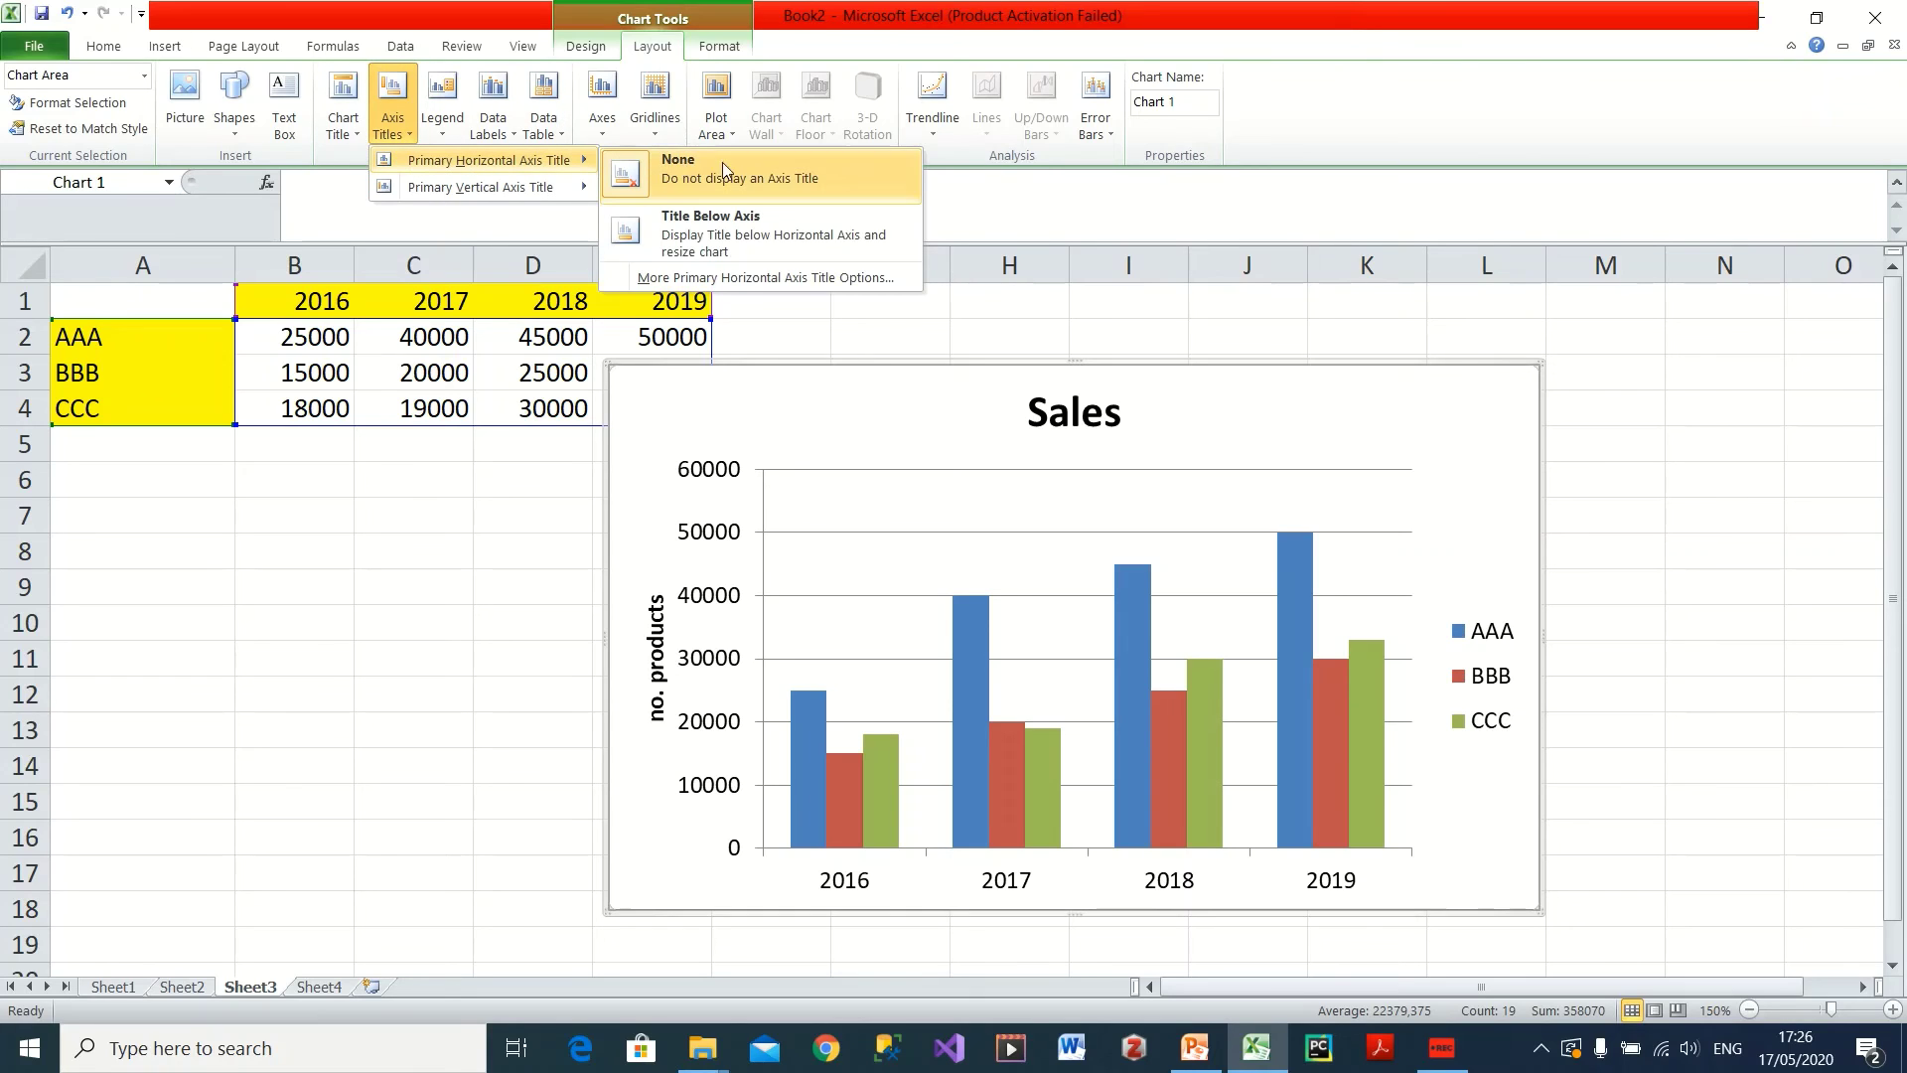
click(737, 225)
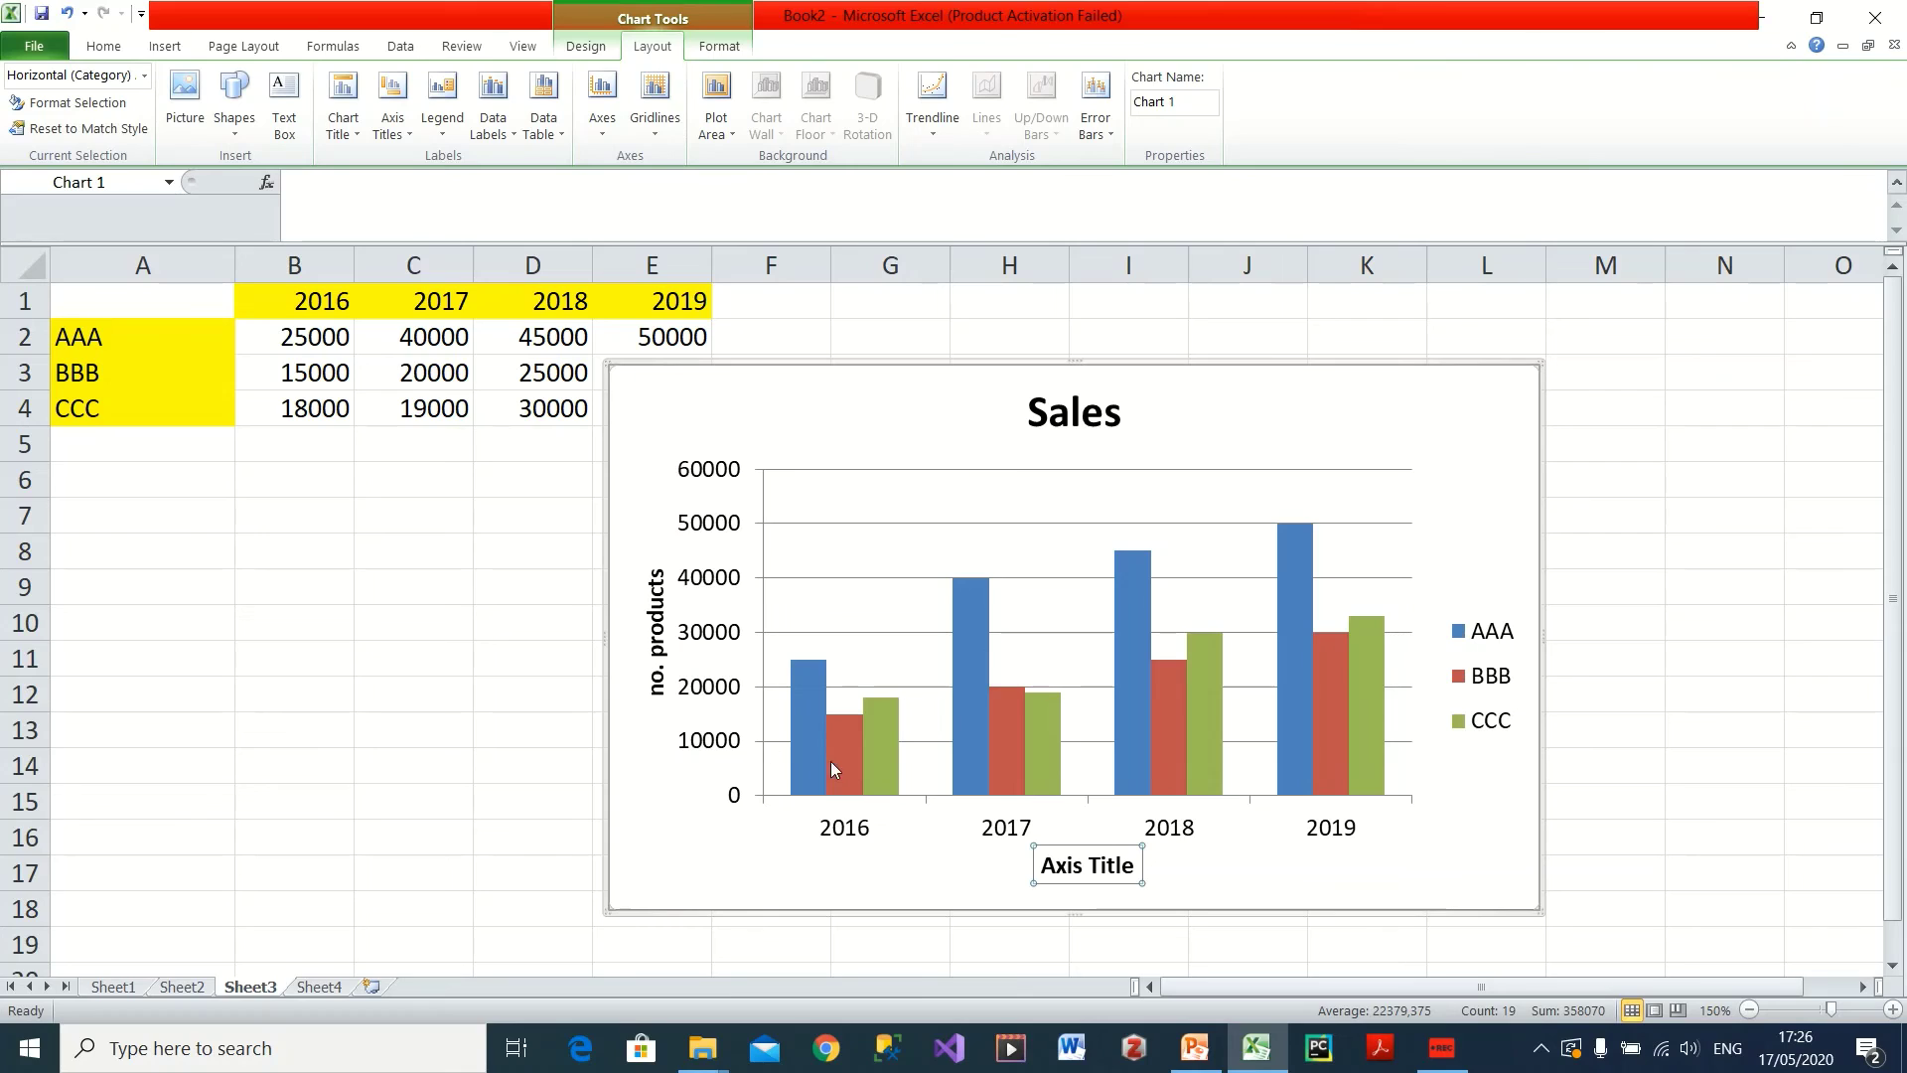
drag(1041, 866, 1118, 866)
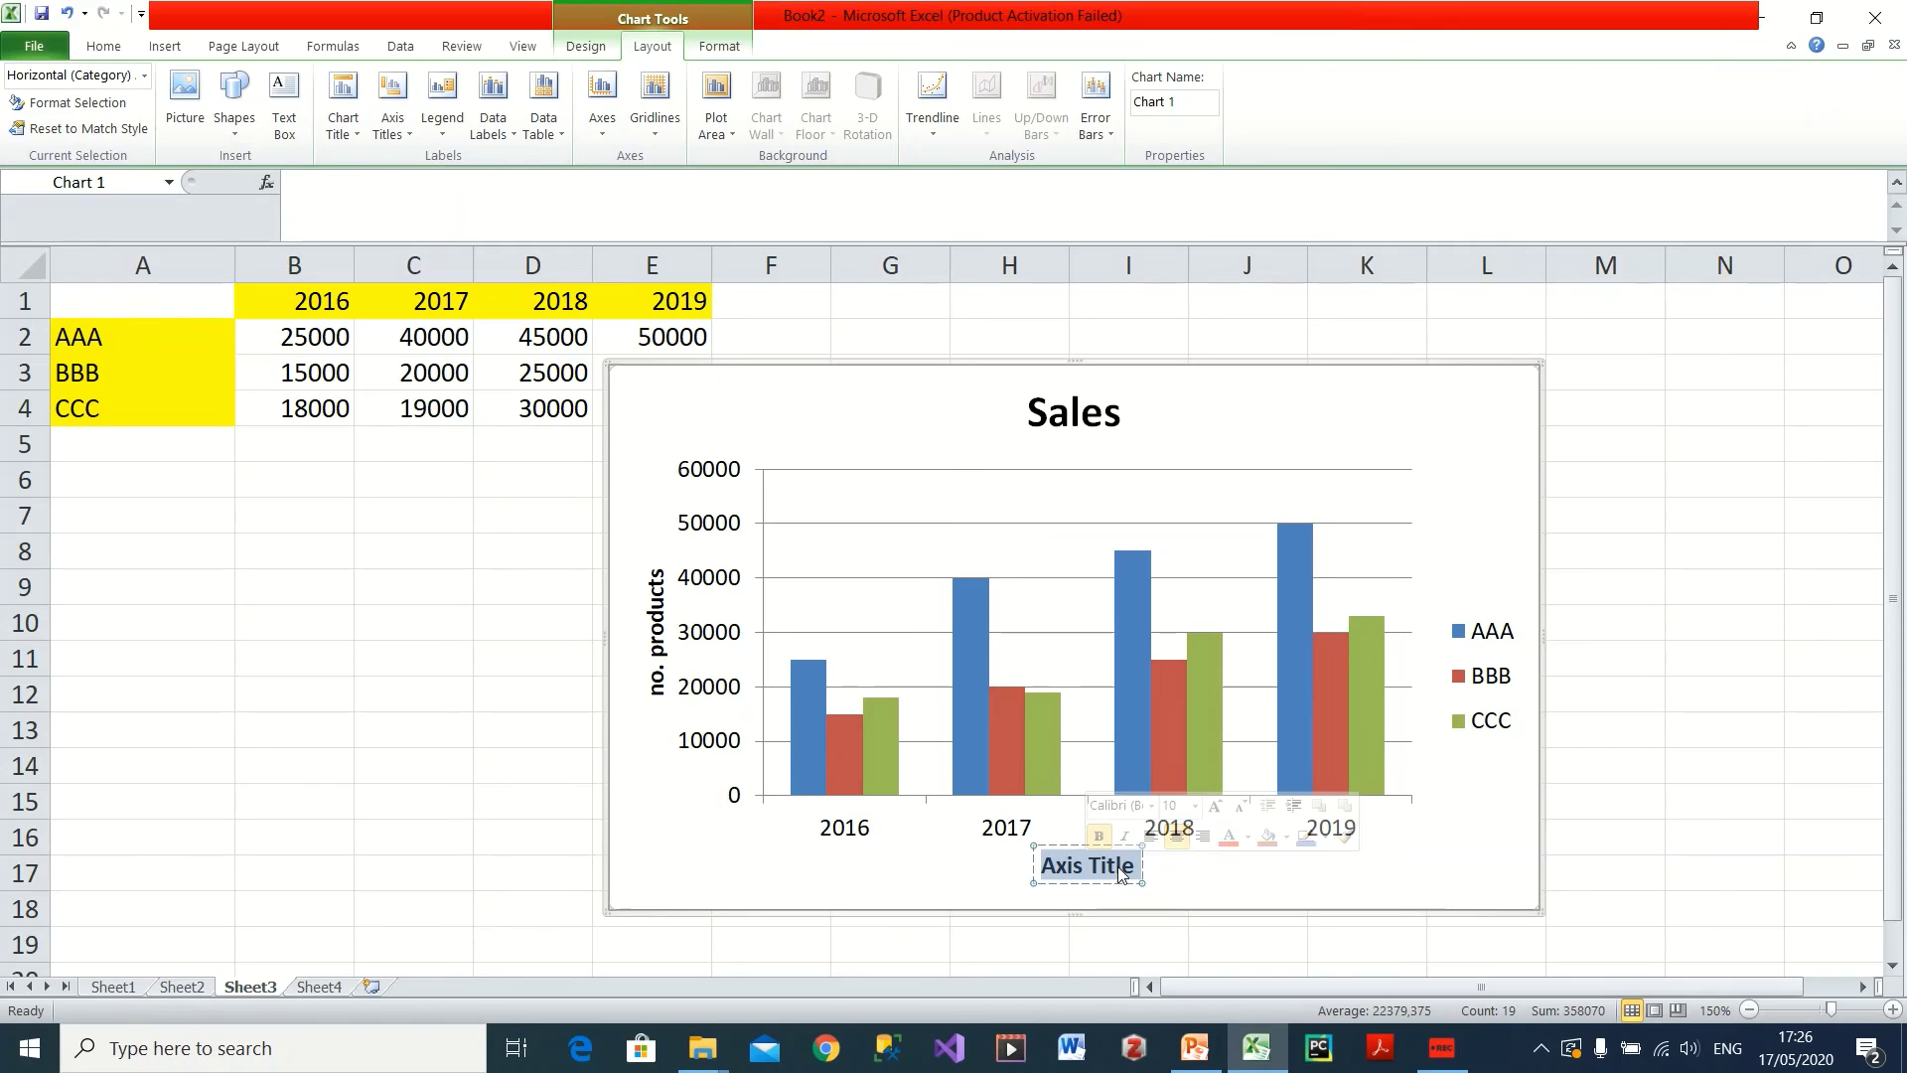
text(firs)
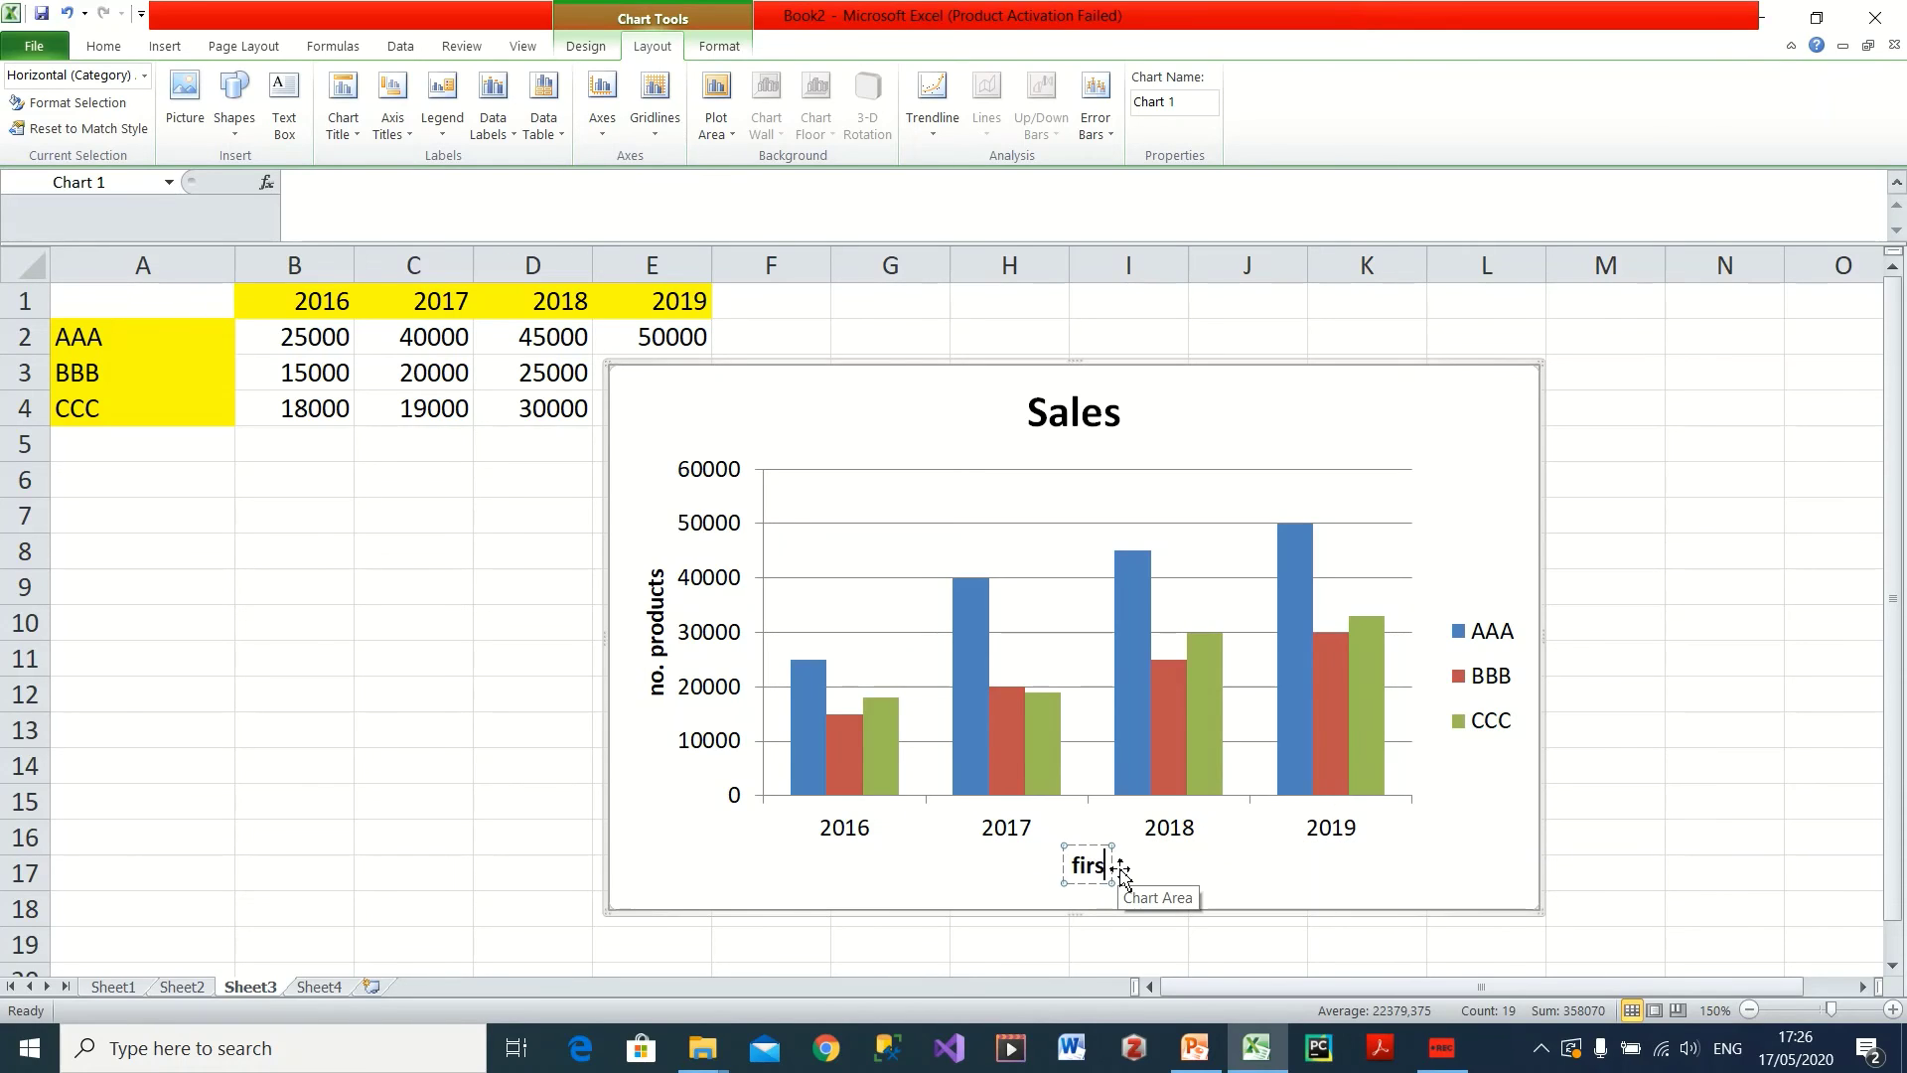
key(BackSpace)
key(BackSpace)
key(BackSpace)
text(the)
key(BackSpace)
key(BackSpace)
key(BackSpace)
text(yealy)
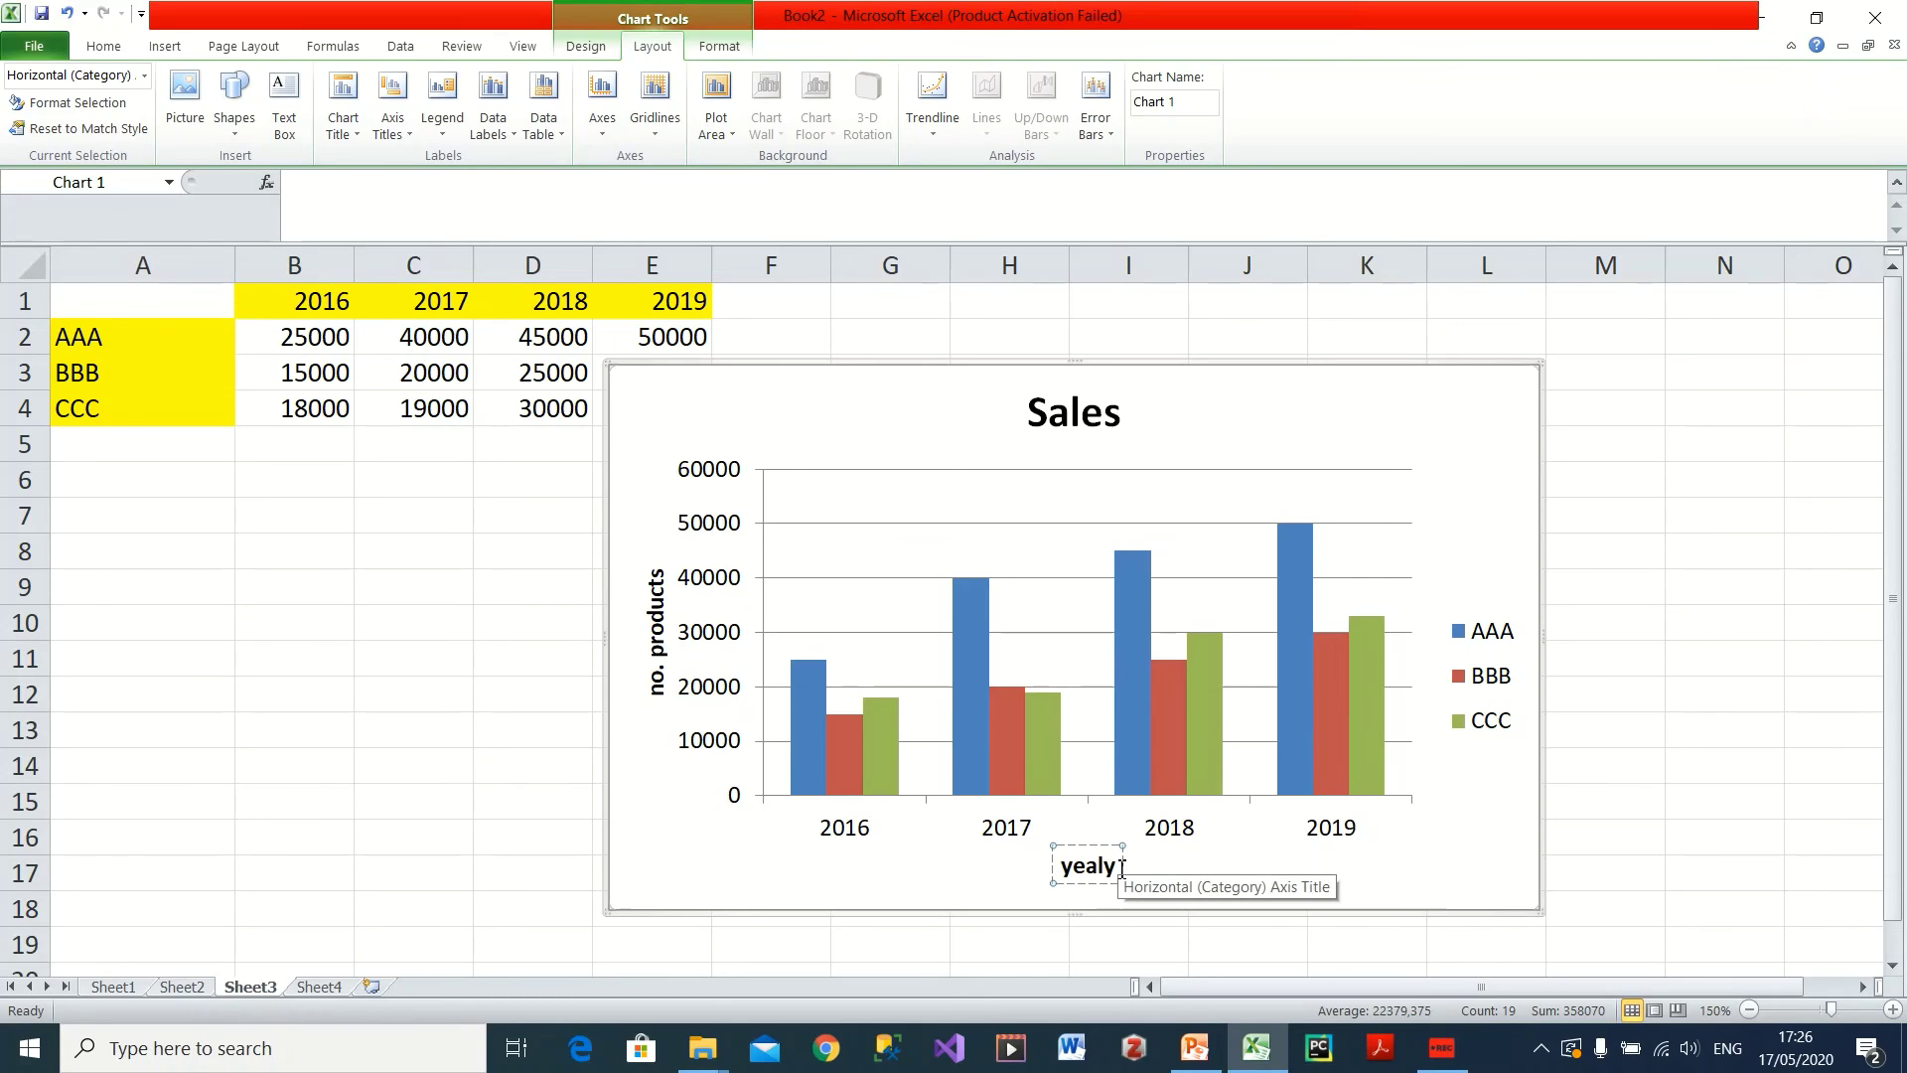
key(BackSpace)
key(BackSpace)
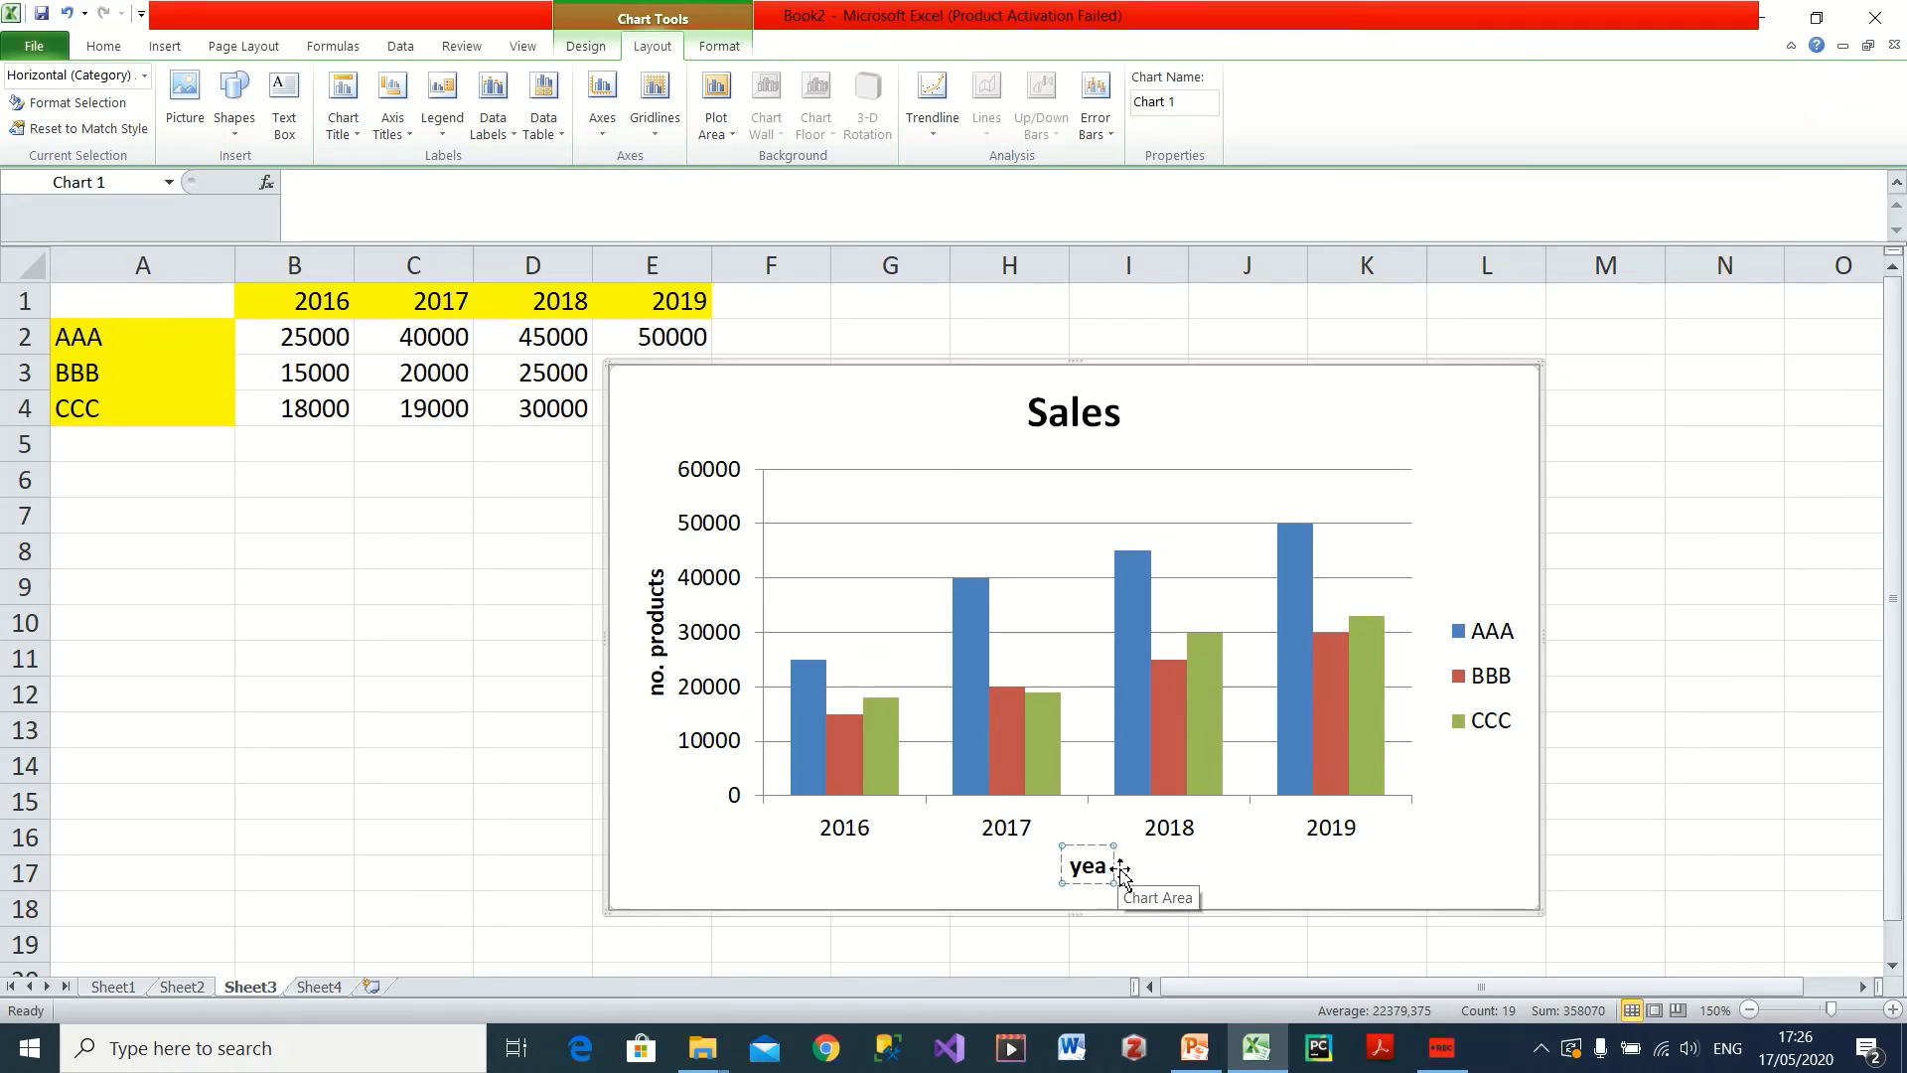
text(rly)
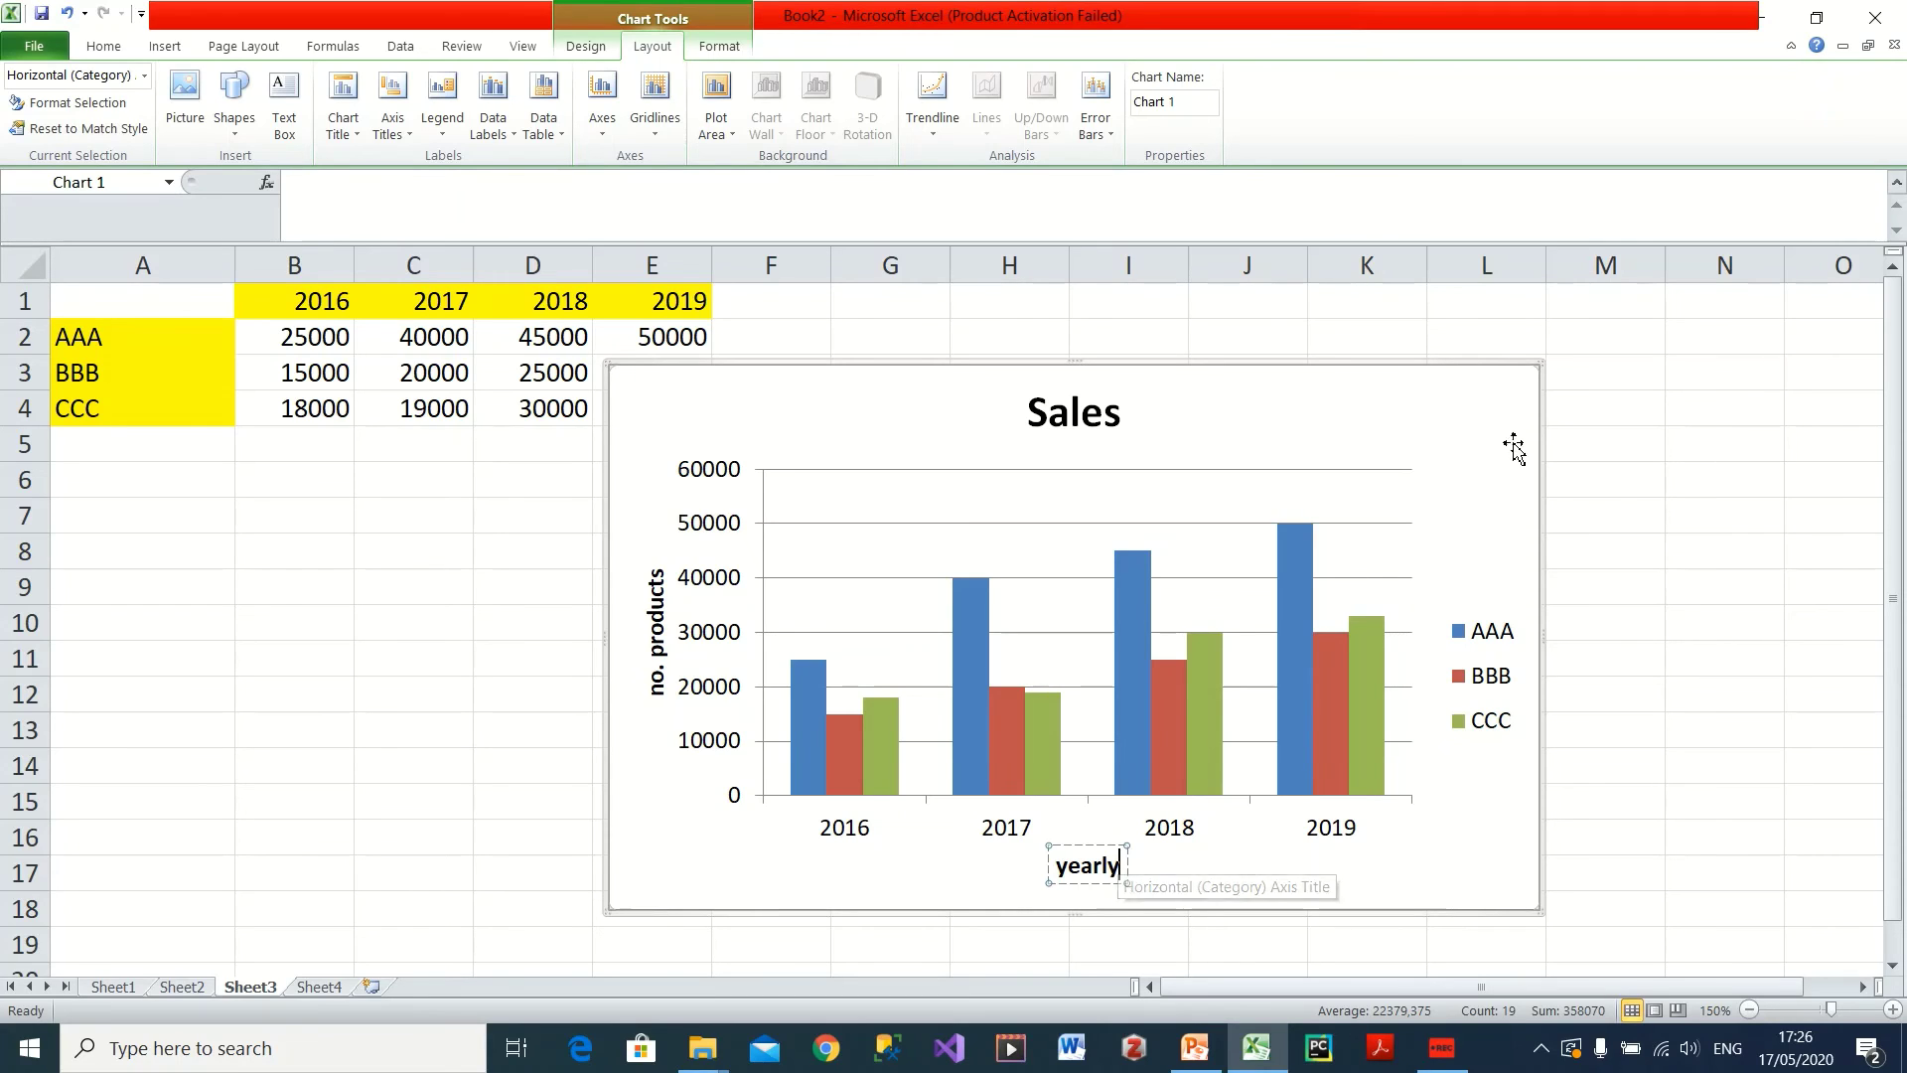
click(1446, 467)
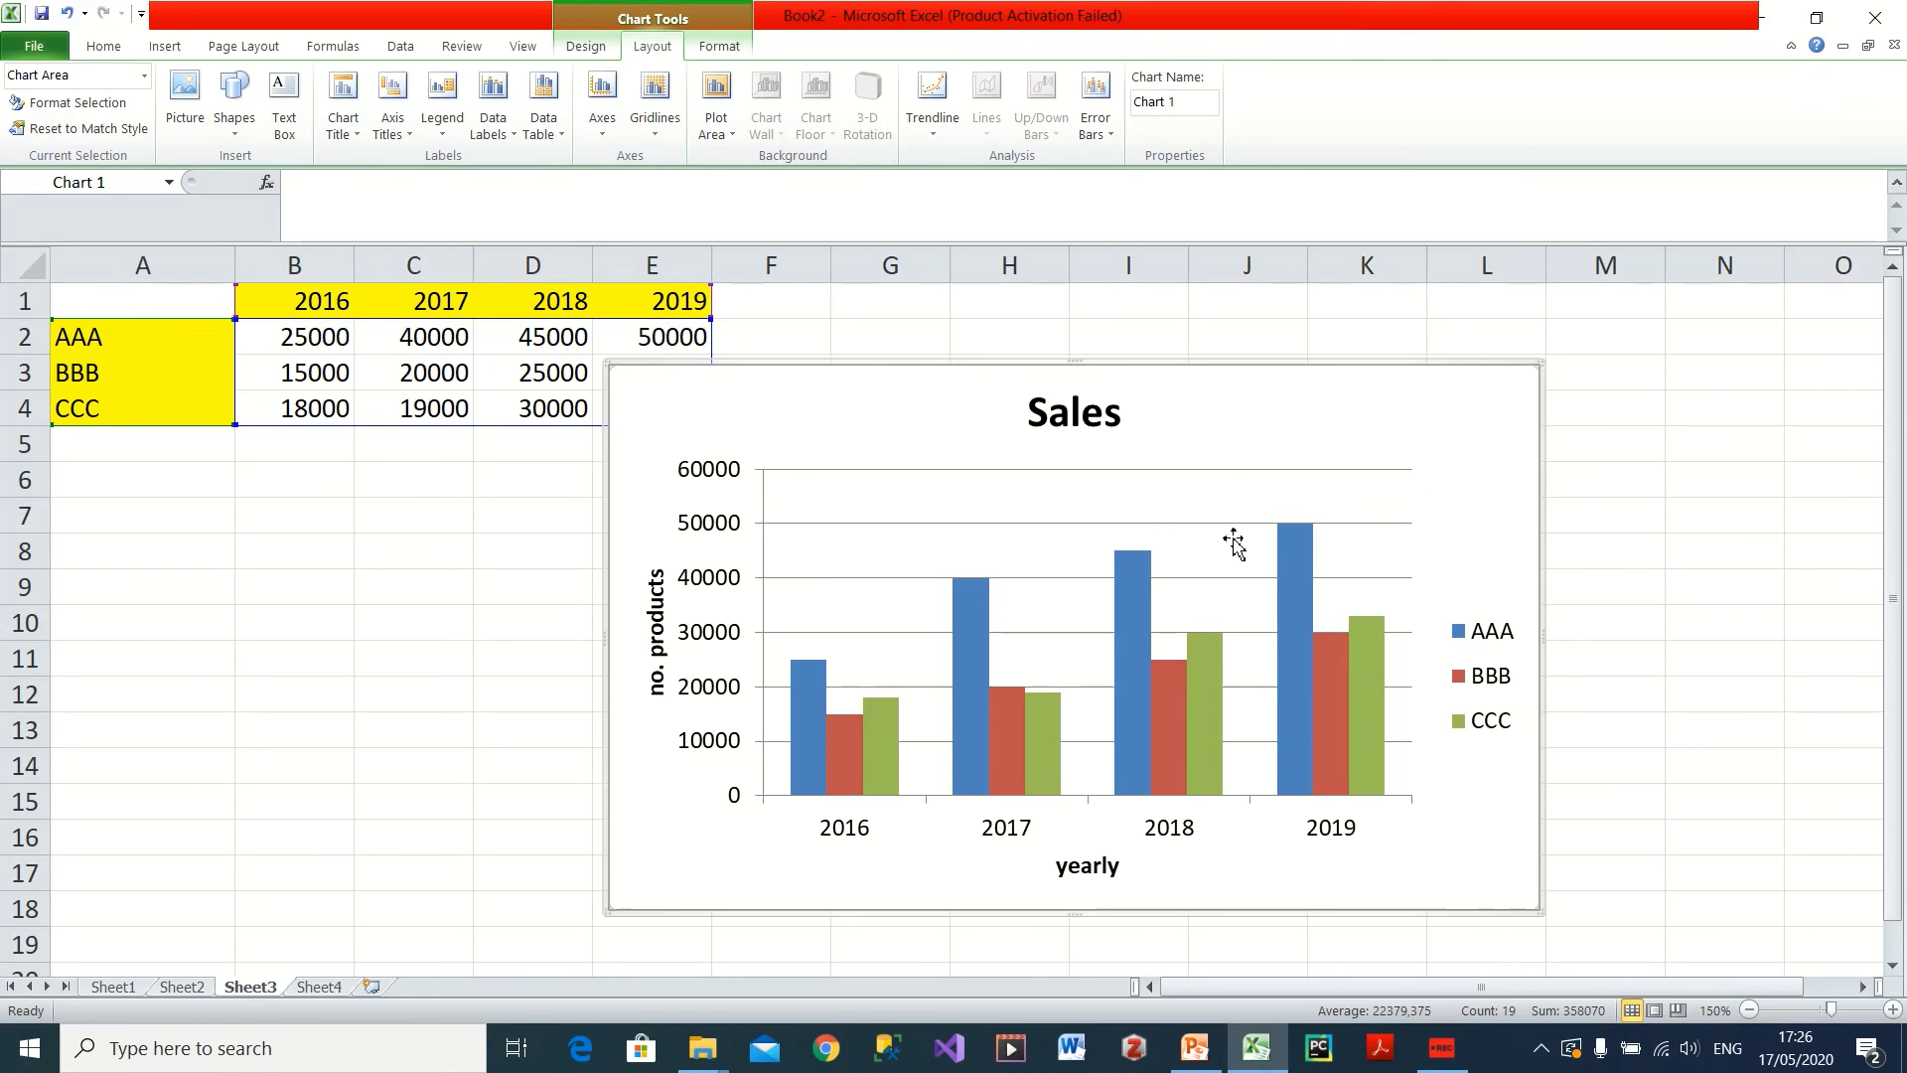
- Move the Sales chart clear of the data table and shrink it to about 7.2 cm high by 12.5 cm wide
drag(1250, 392, 1360, 419)
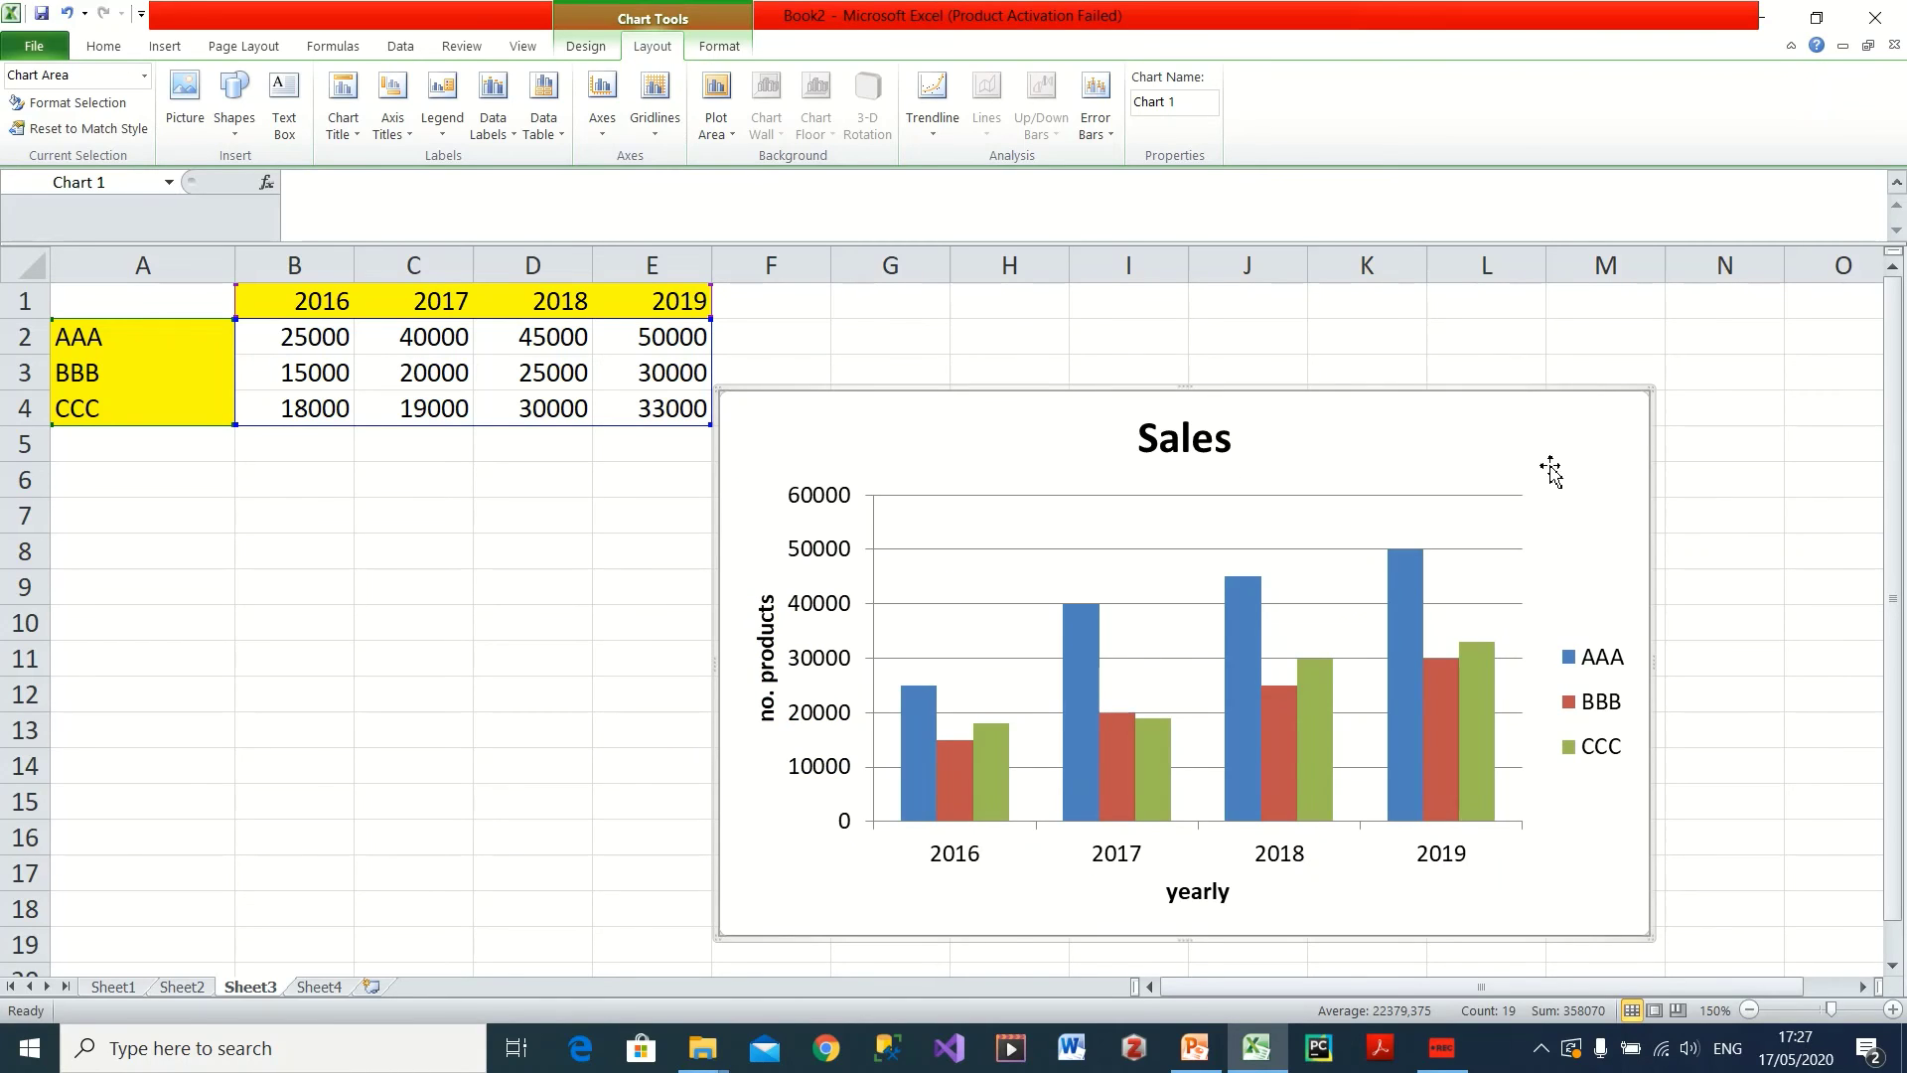
drag(1652, 390, 1602, 429)
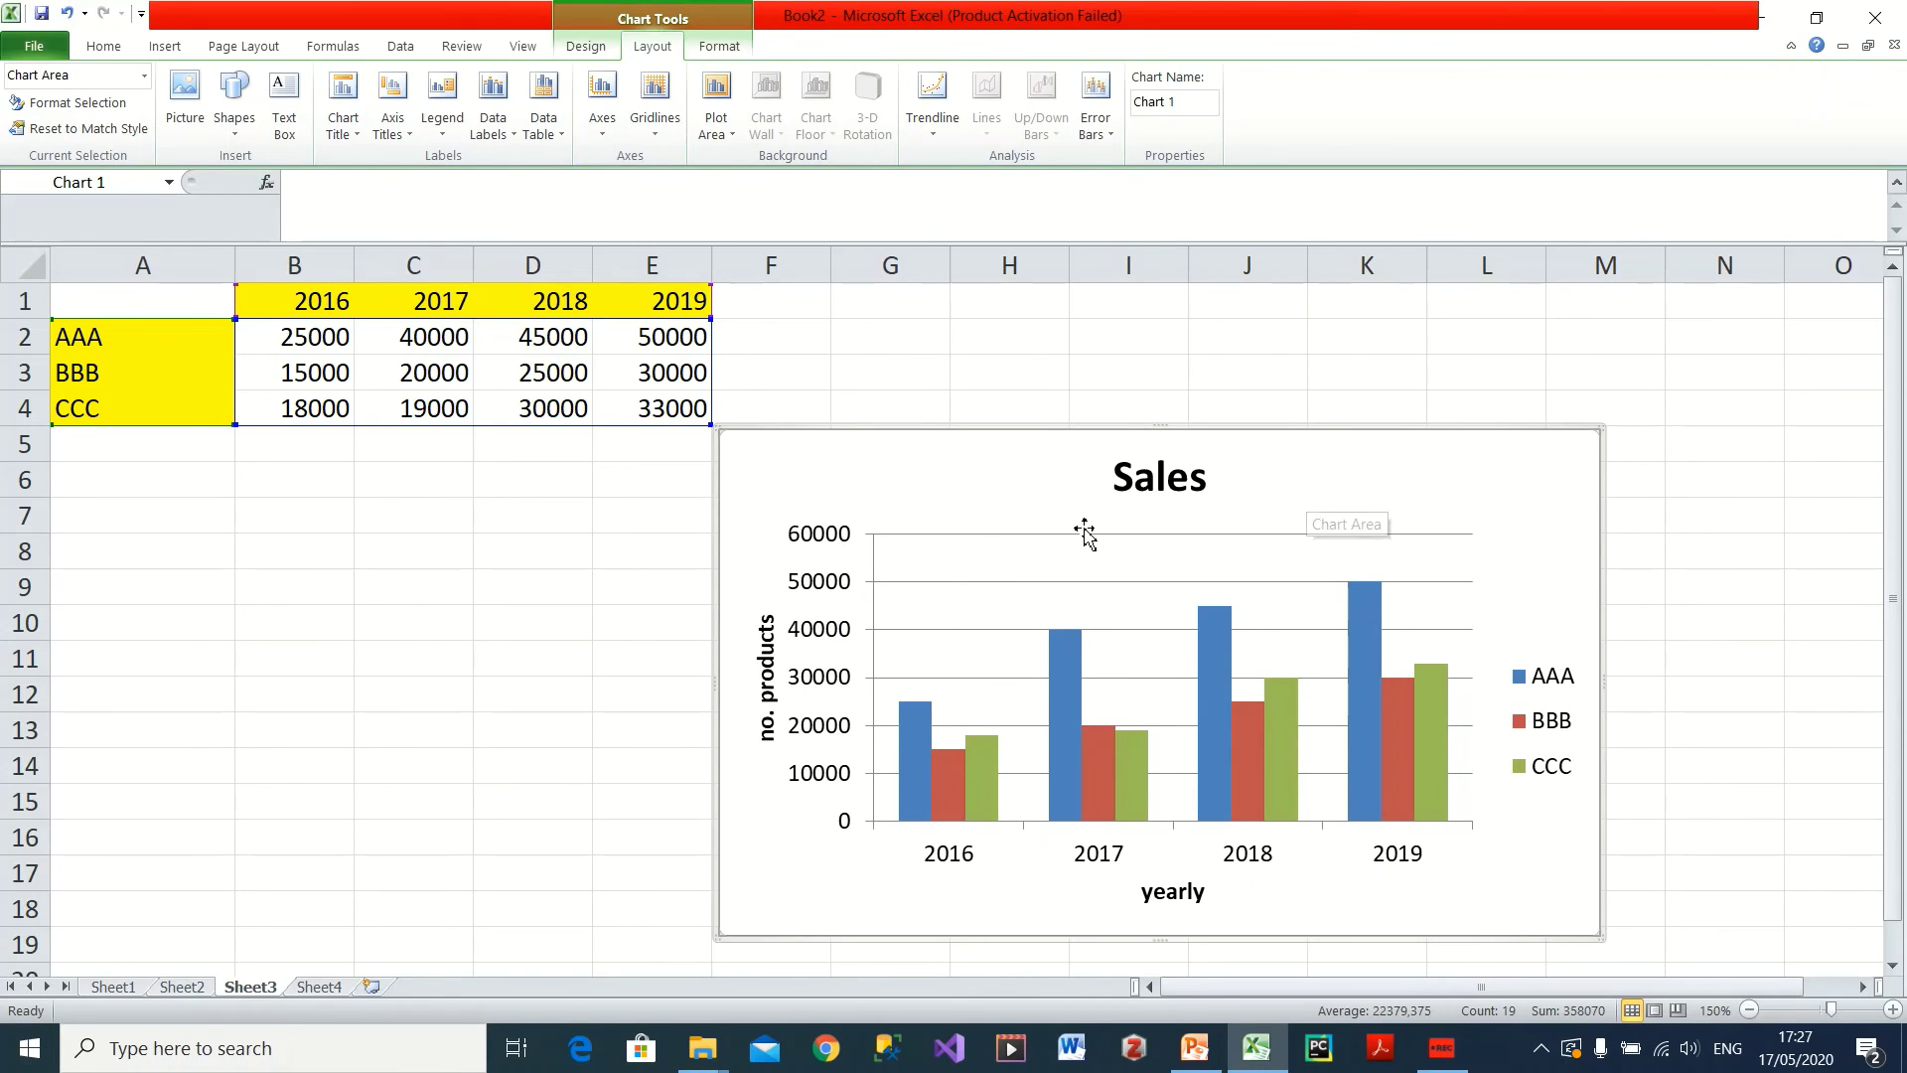
click(656, 121)
mouse_move(745, 160)
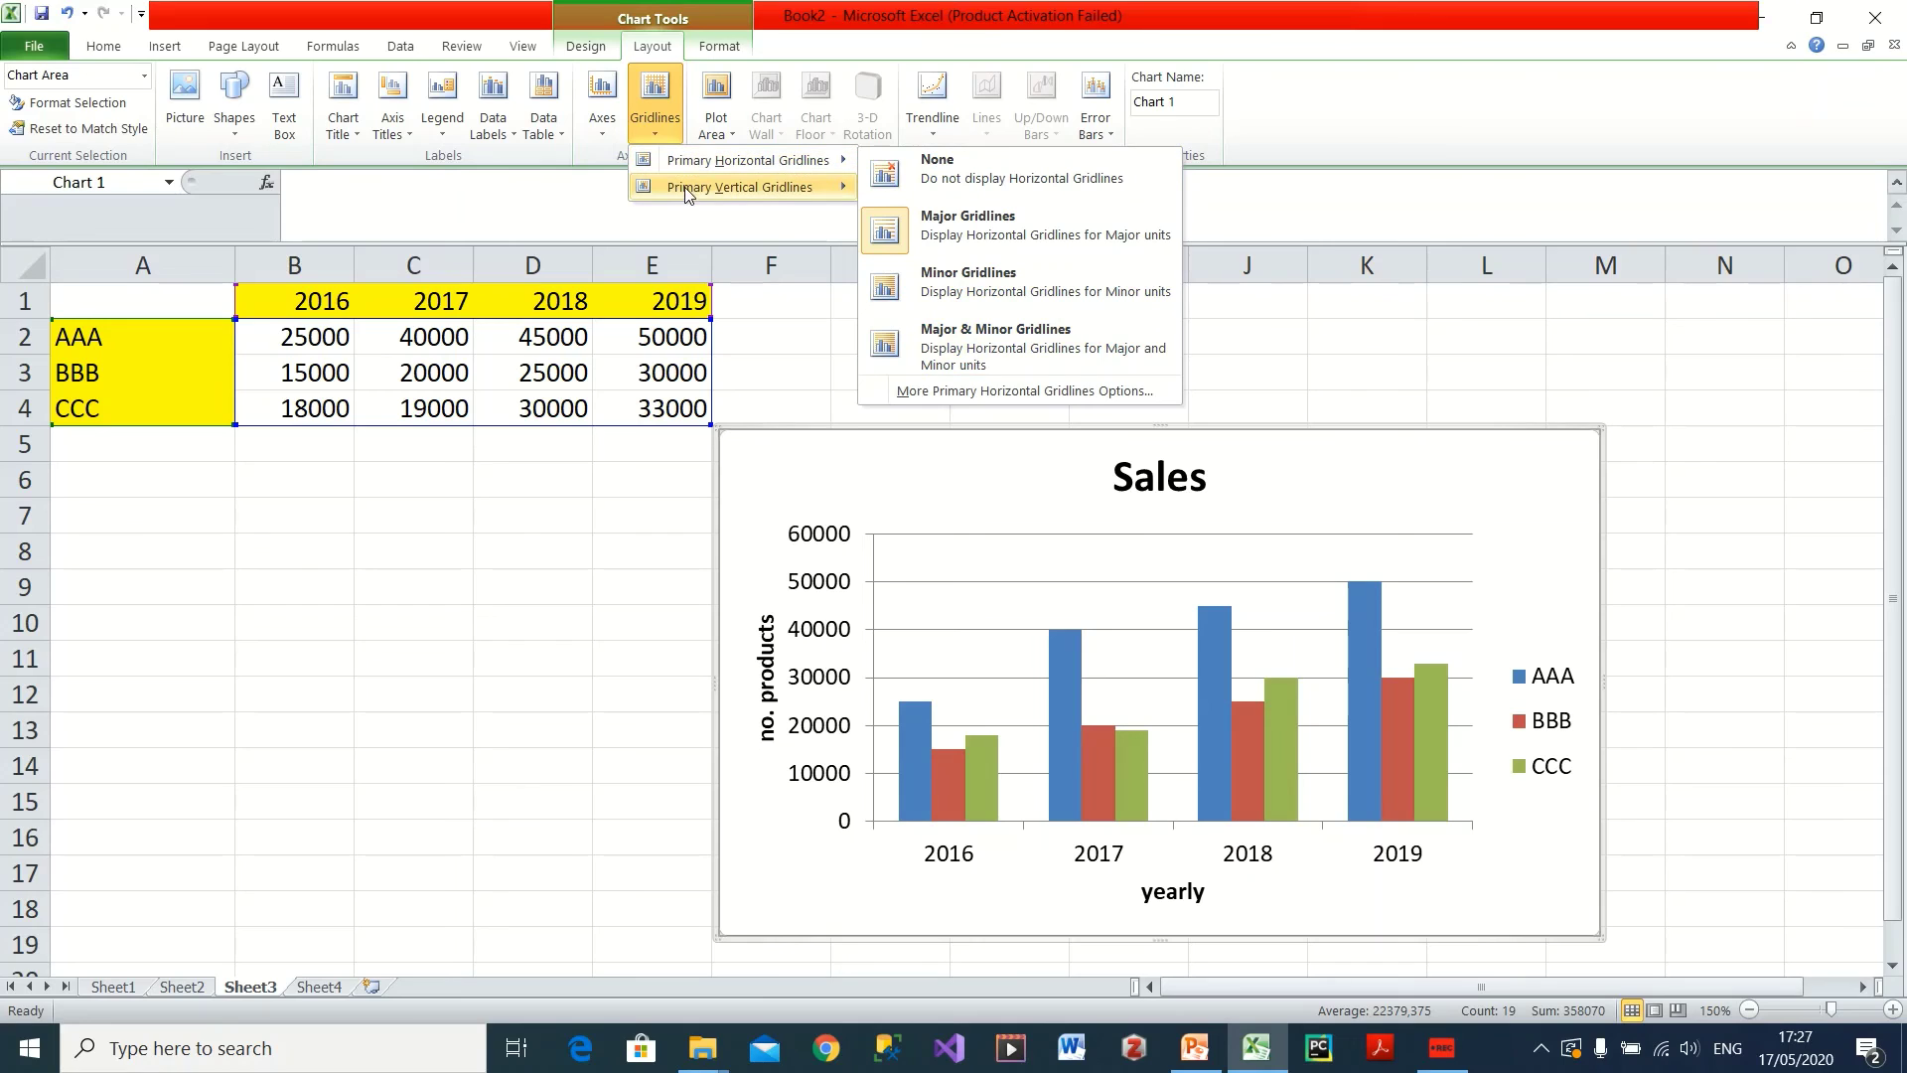
mouse_move(690, 199)
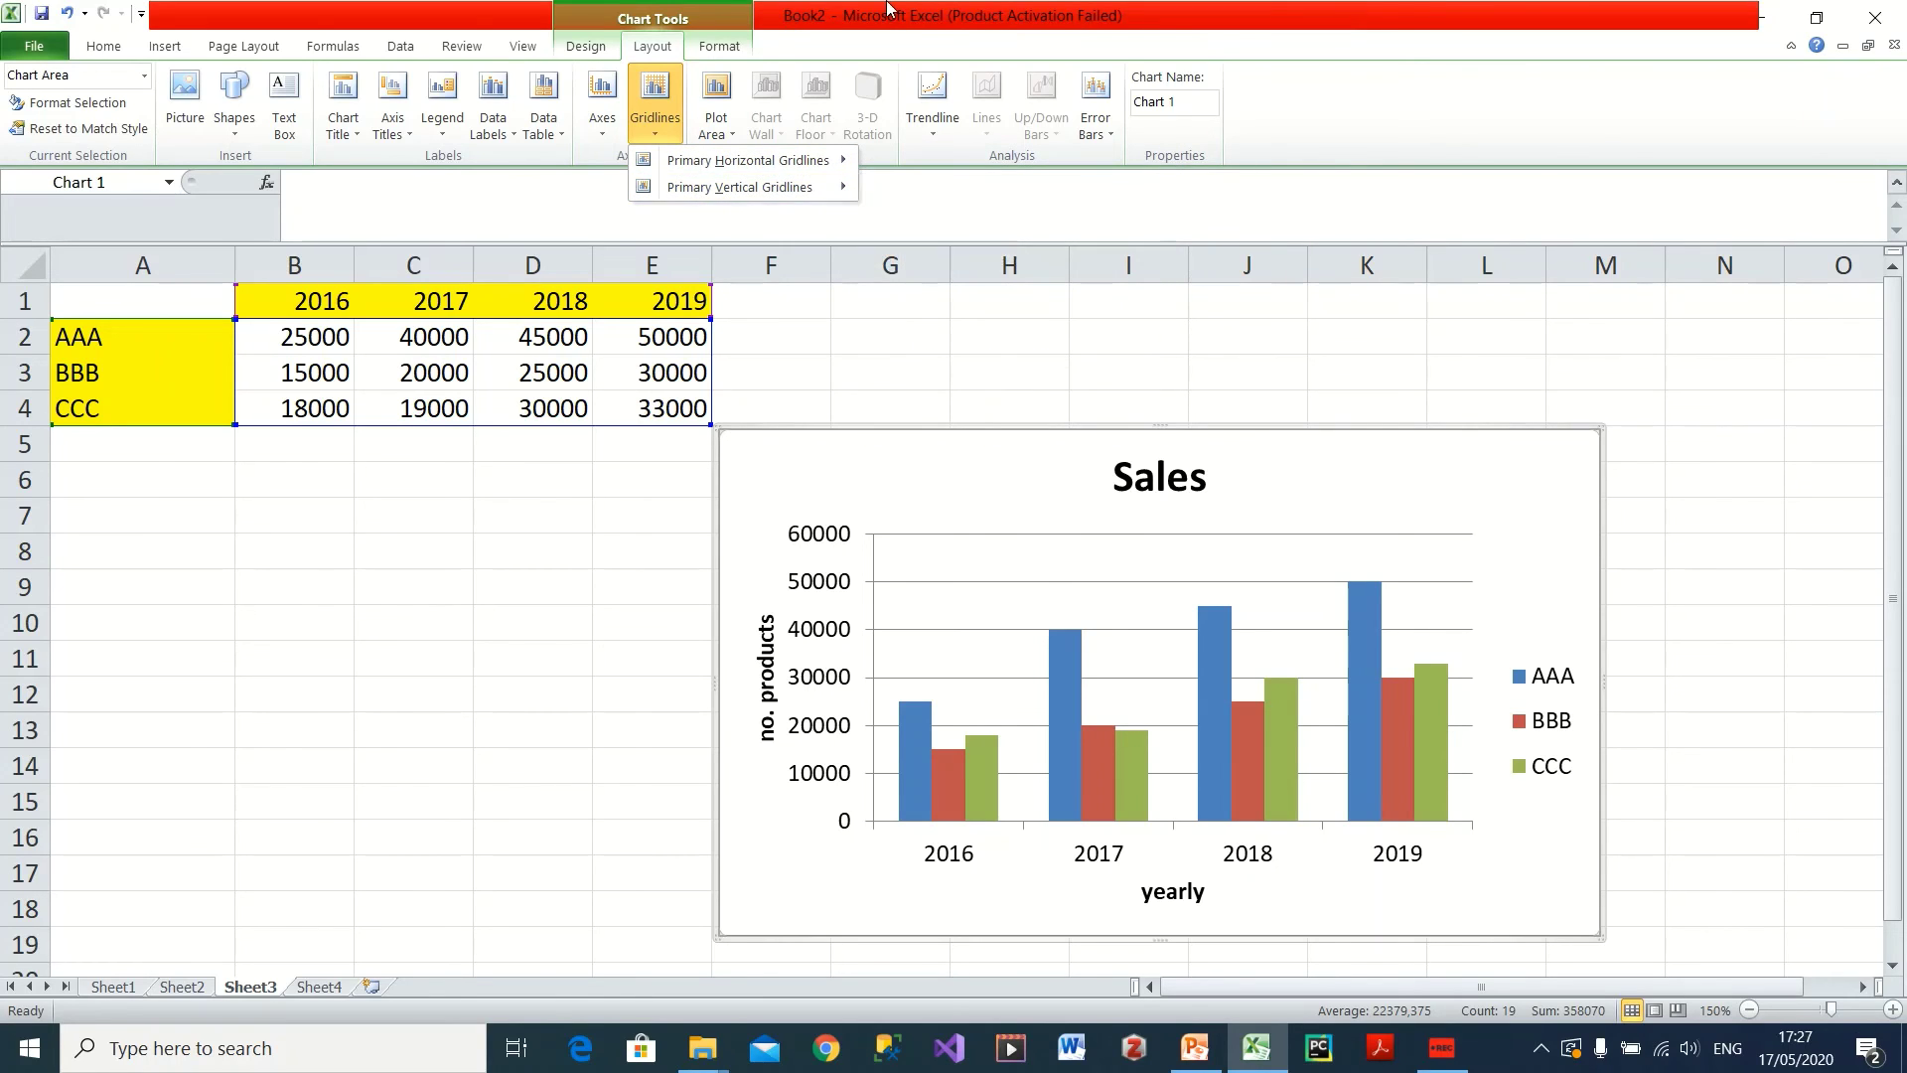
key(Escape)
click(717, 127)
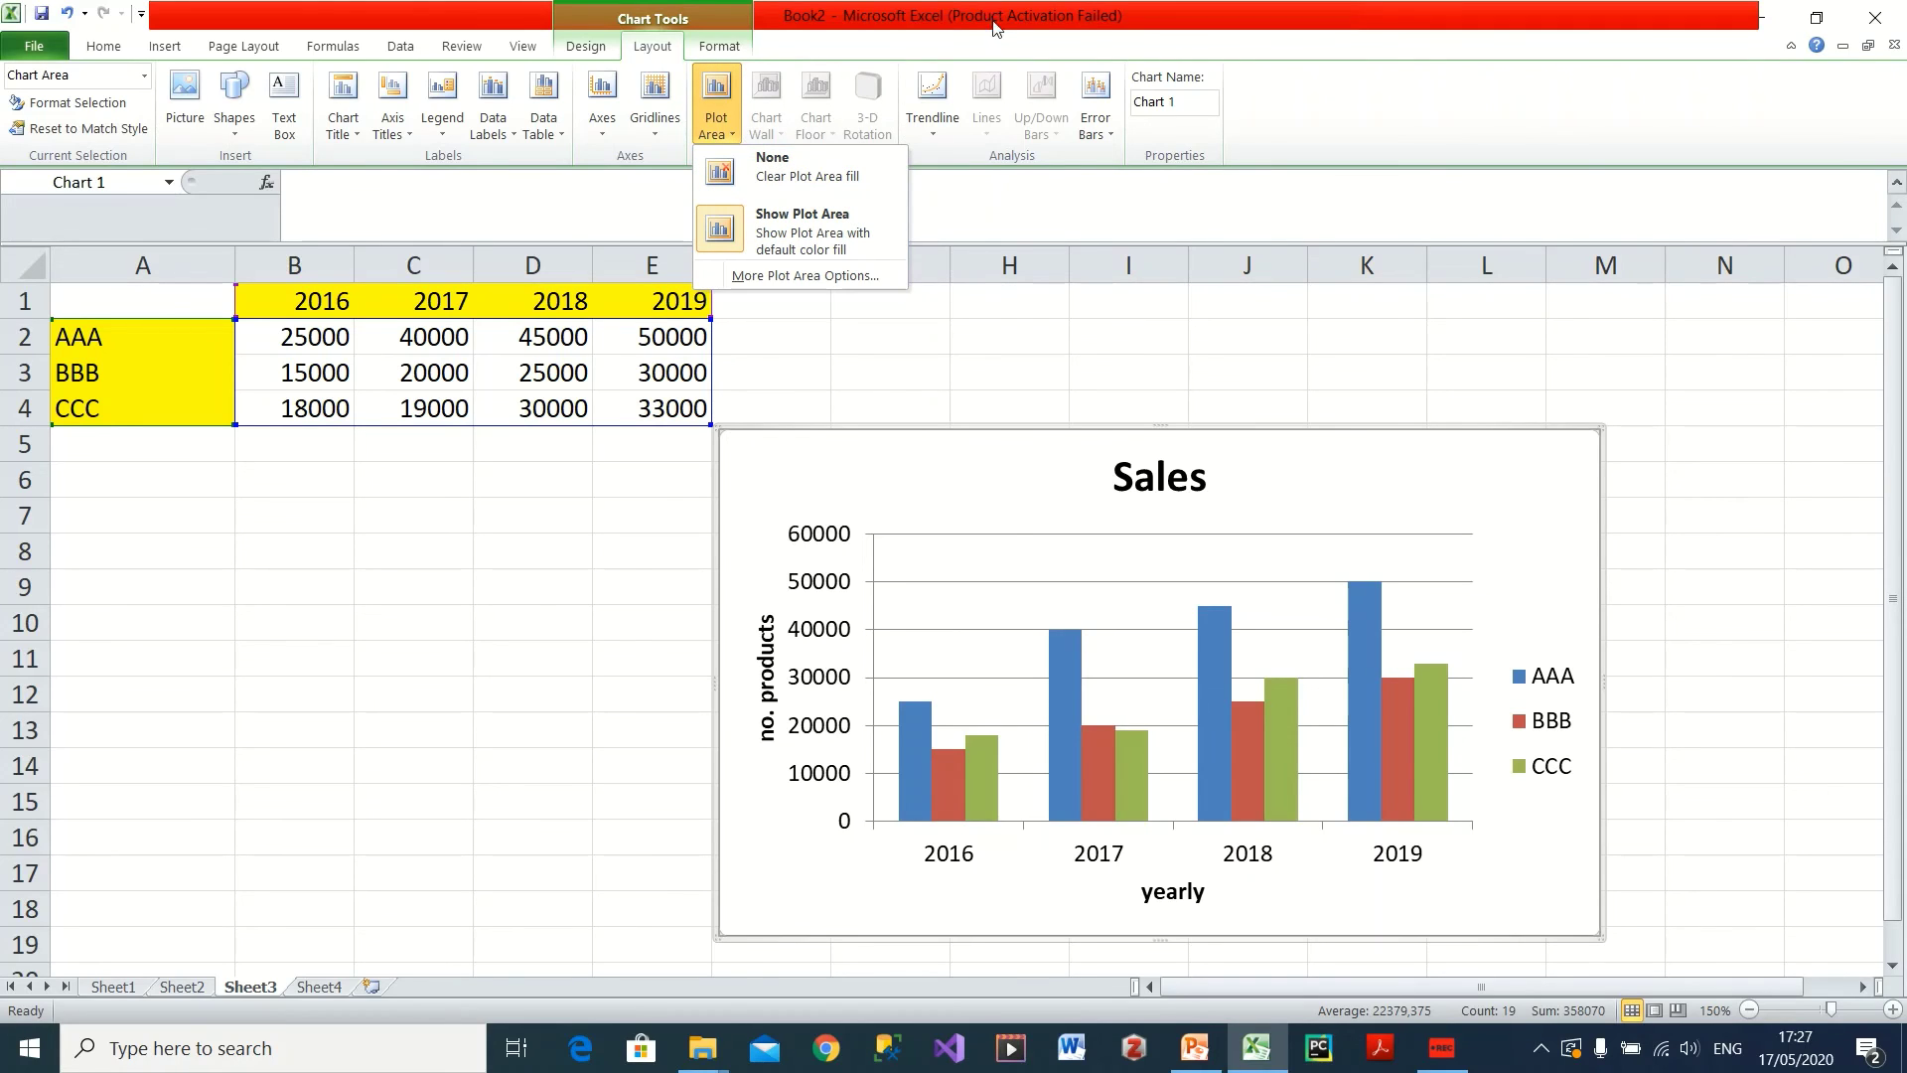
click(832, 50)
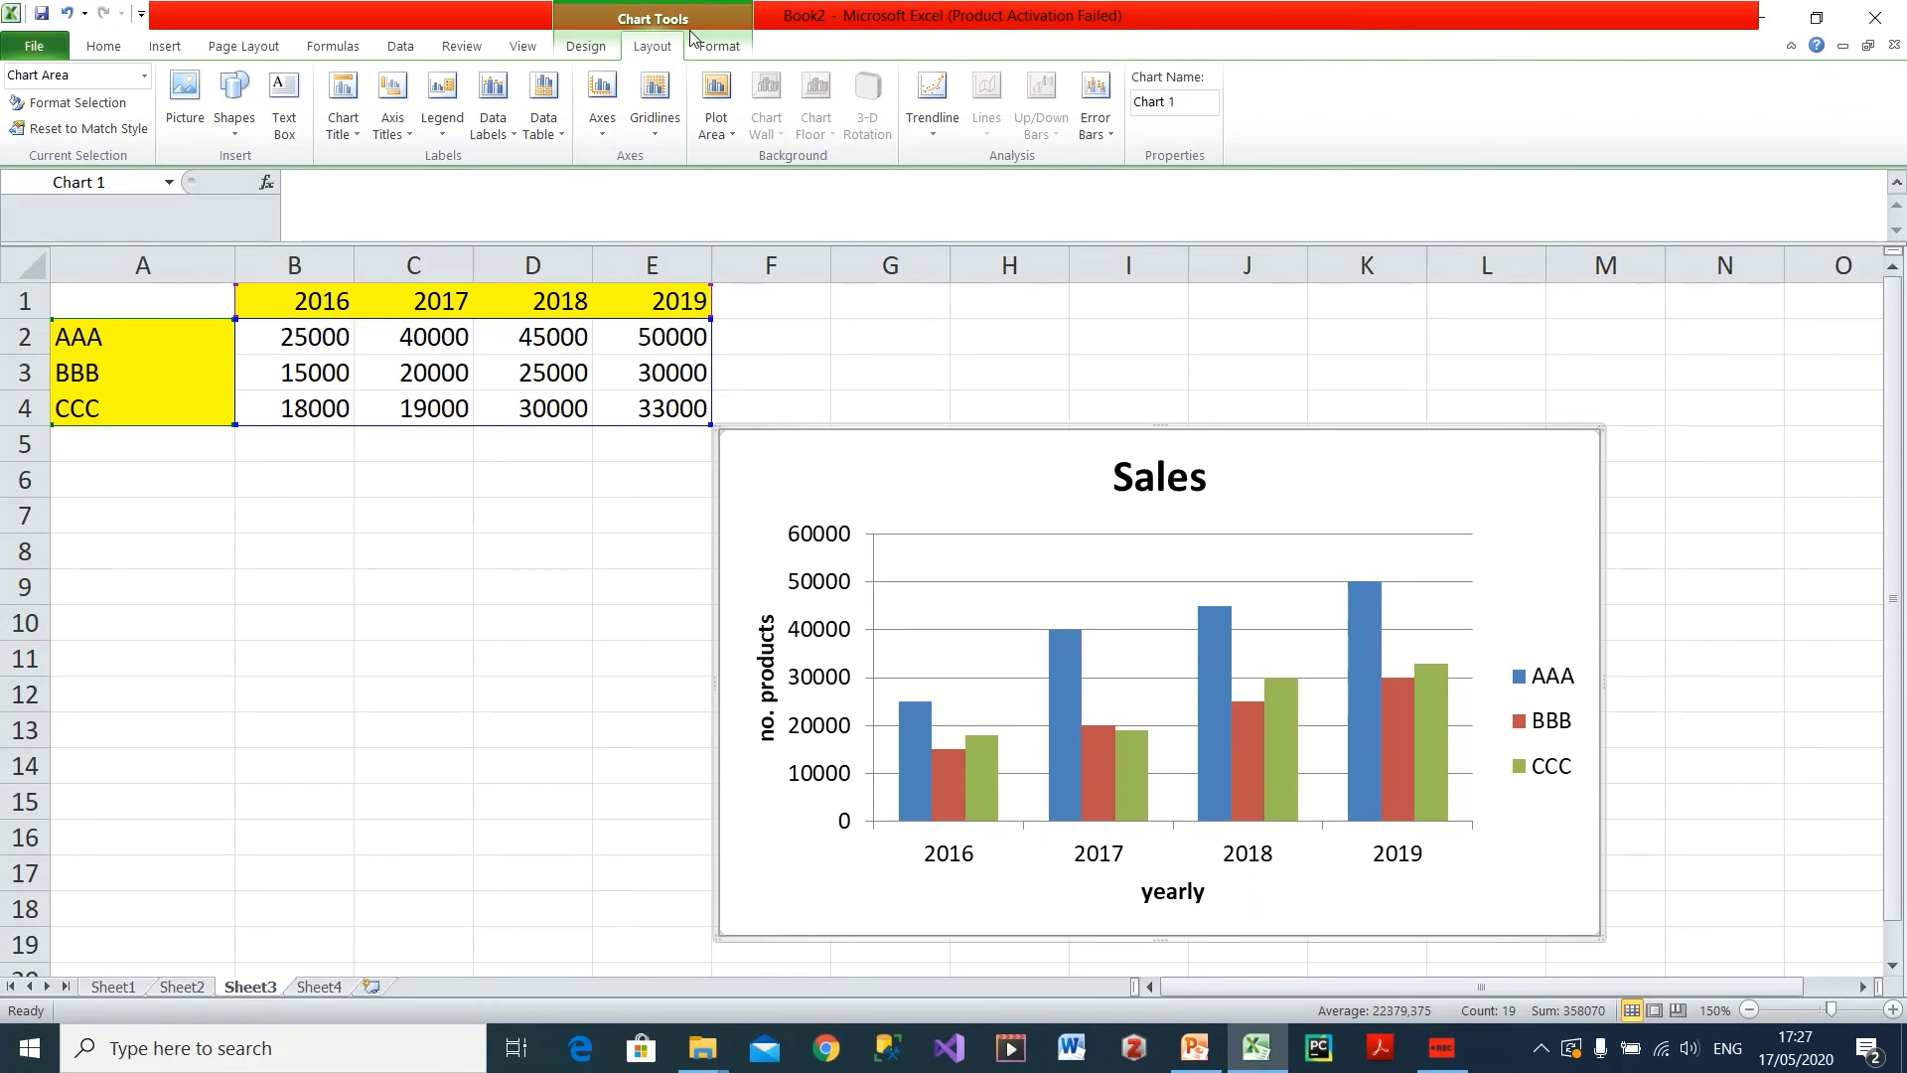
- Format the chart area with a pattern fill, using a fine zigzag line pattern in the default colours
click(721, 49)
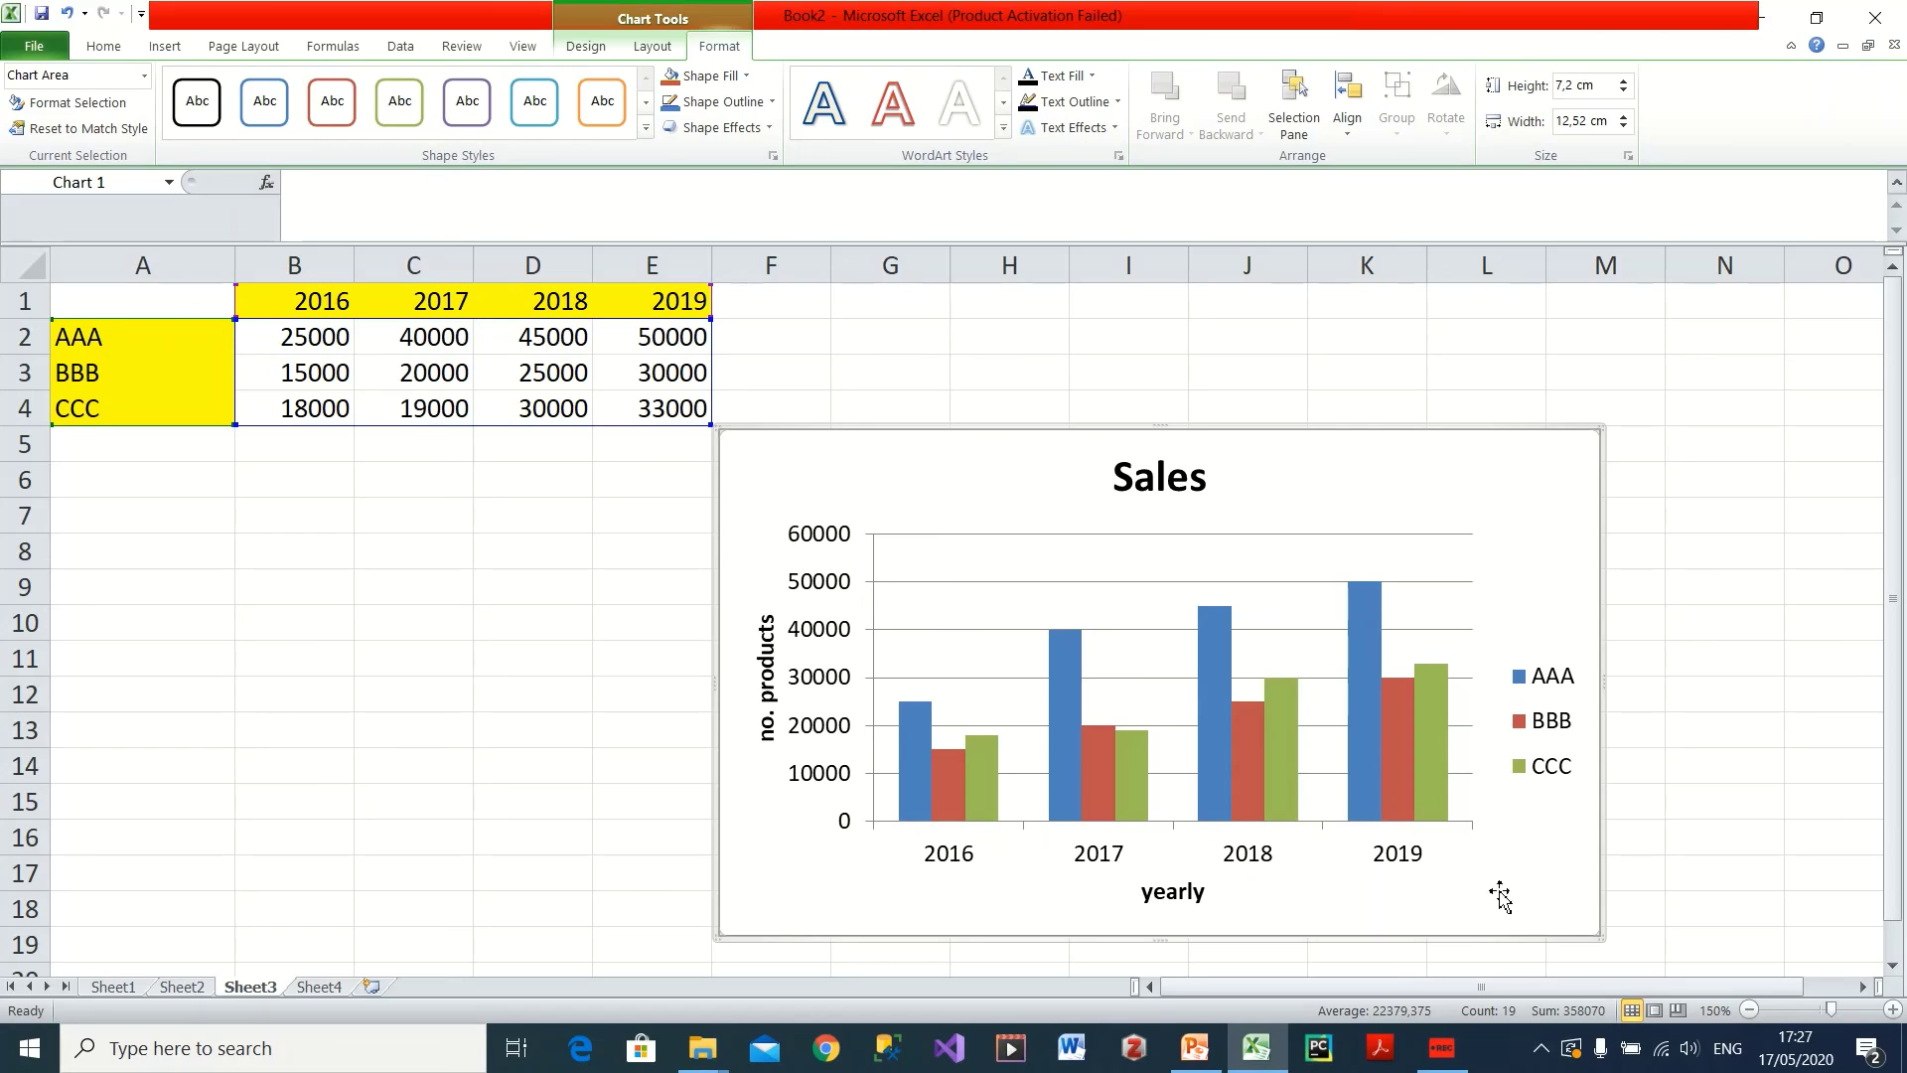
right_click(1501, 484)
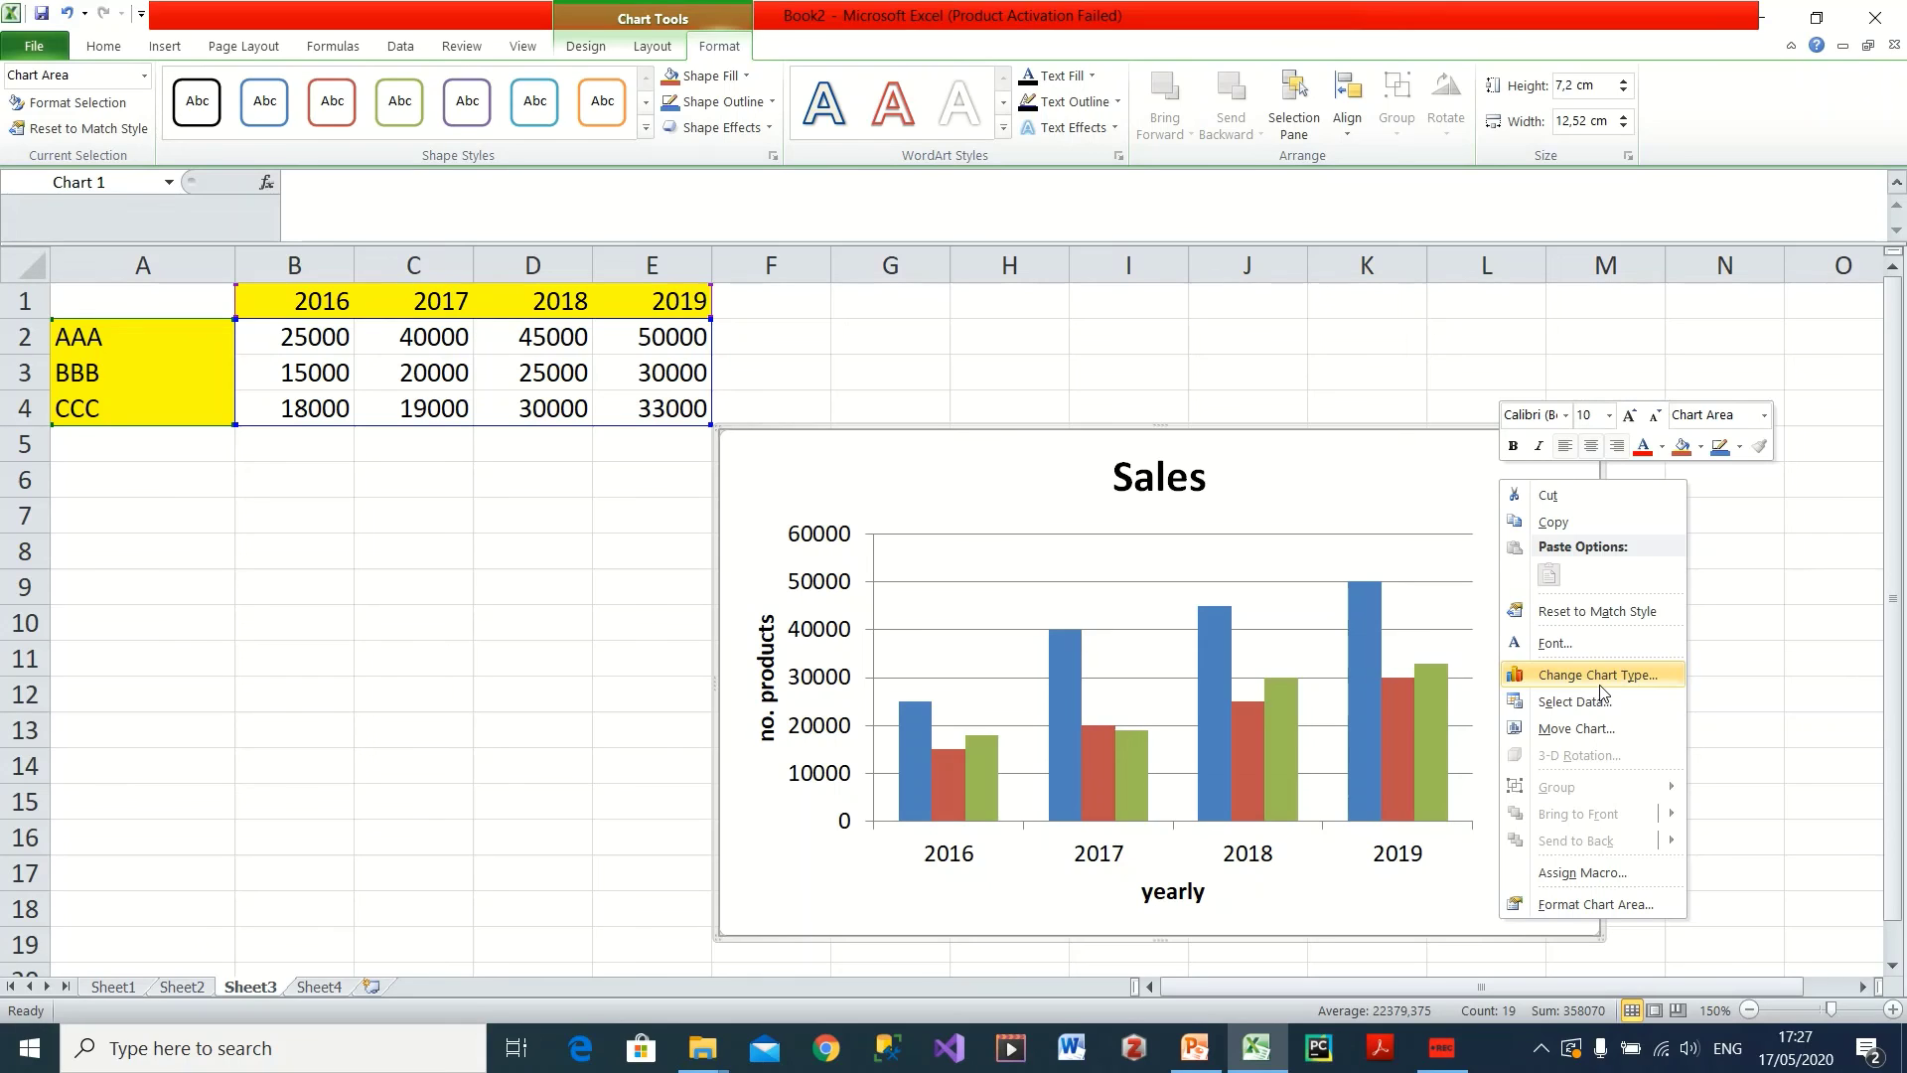
click(1595, 905)
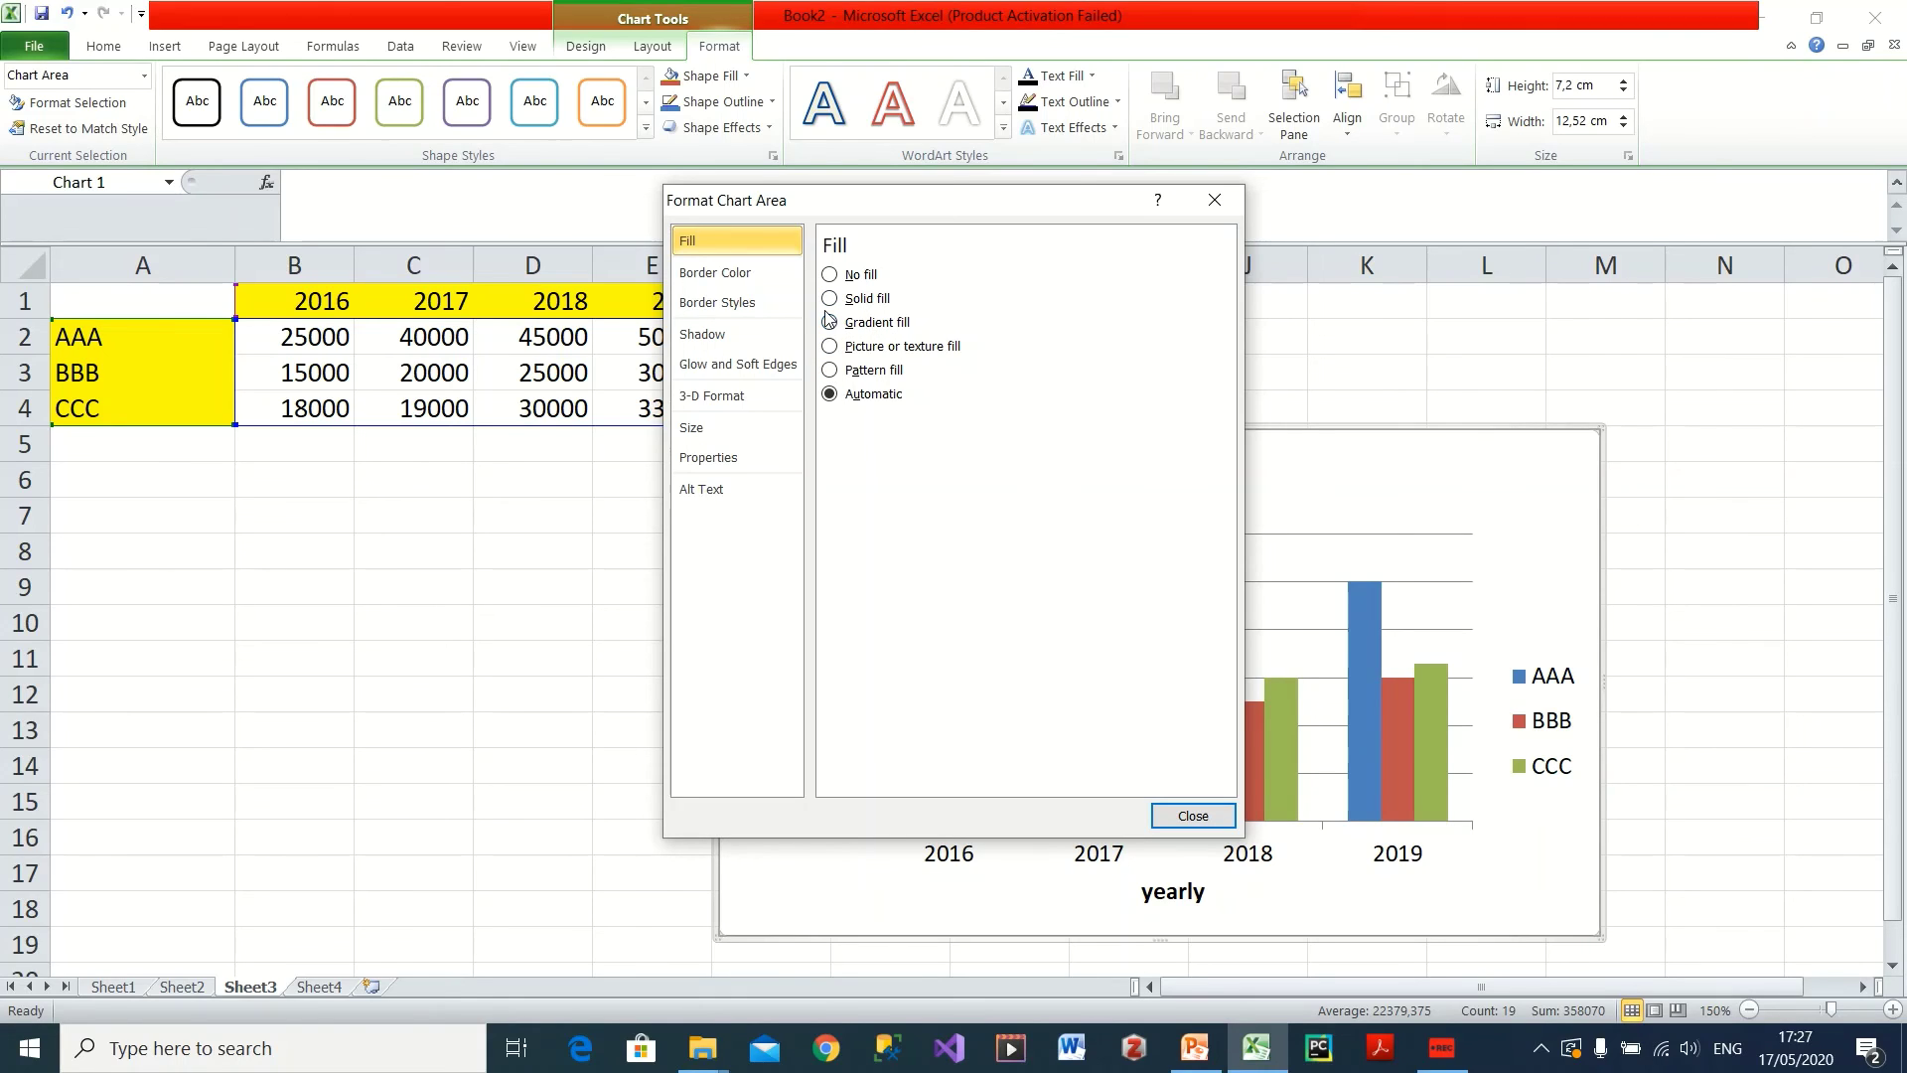
click(830, 371)
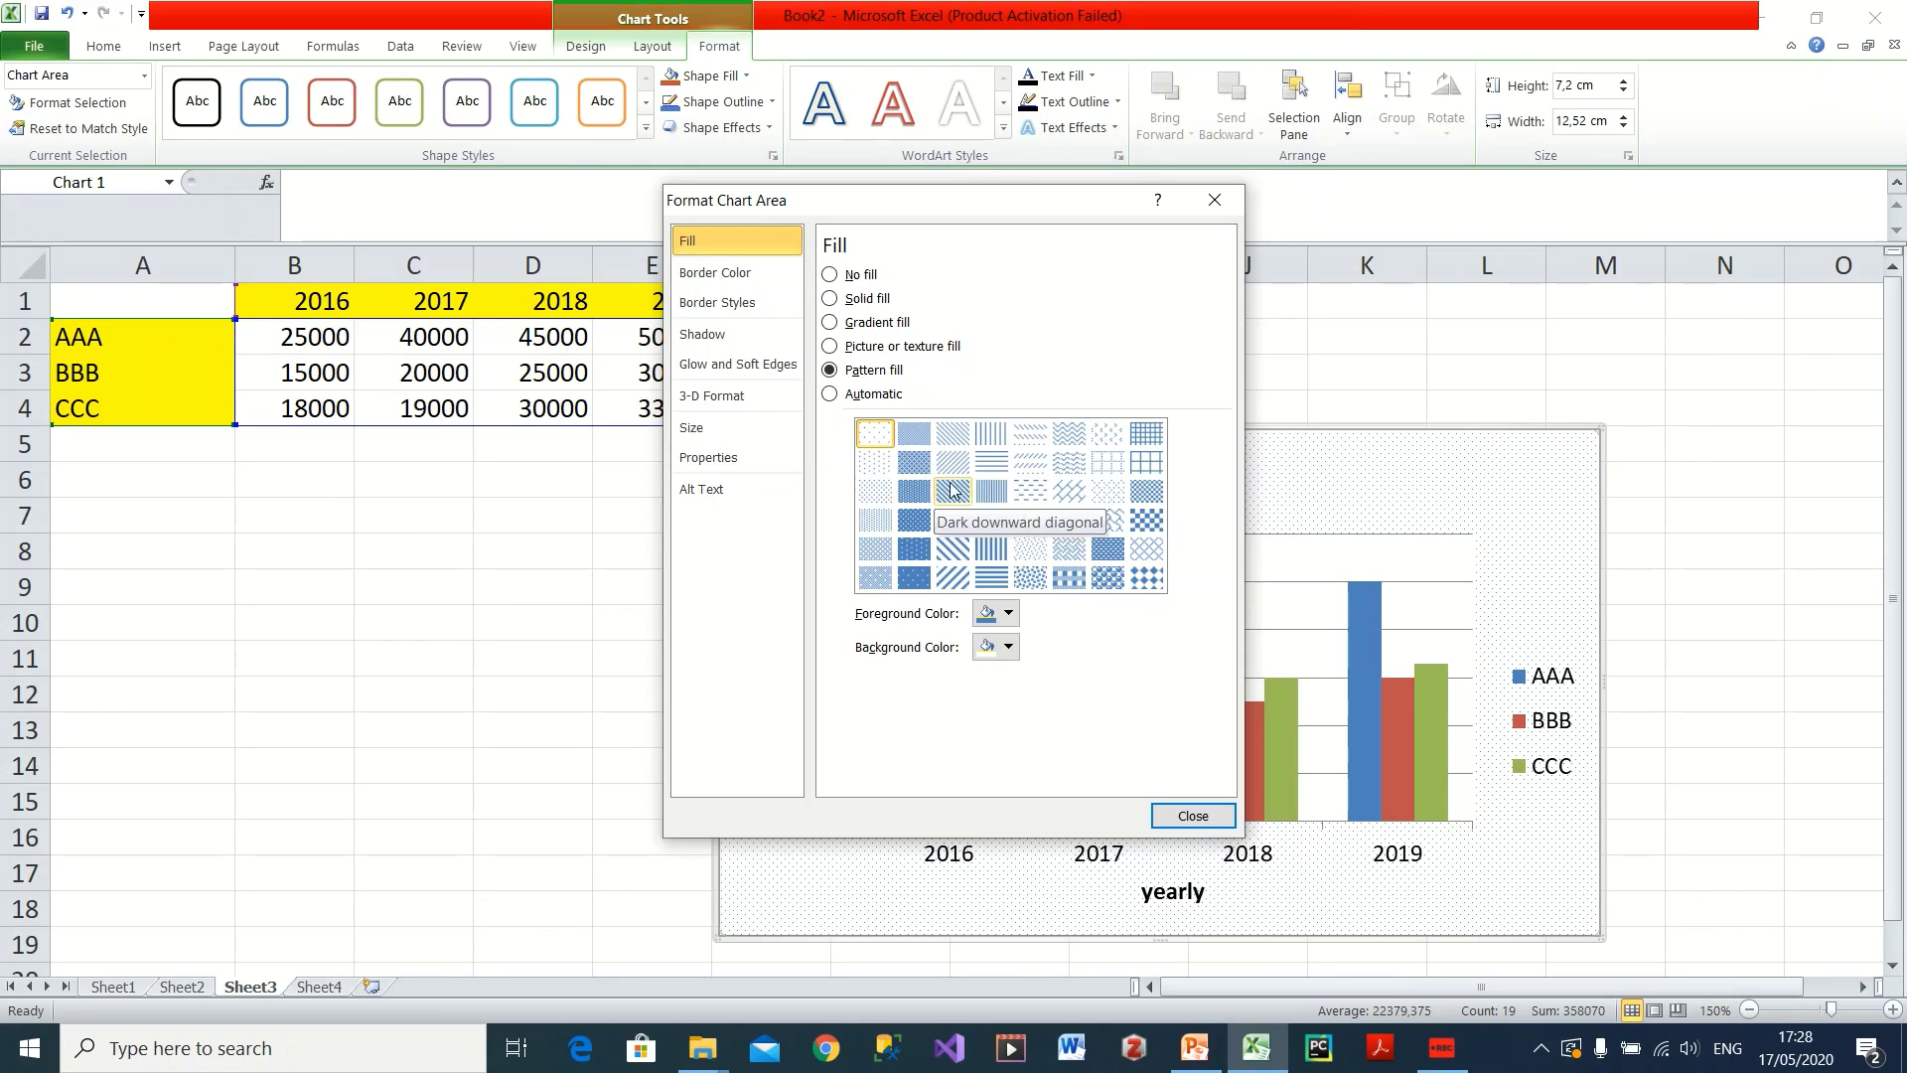
click(1031, 442)
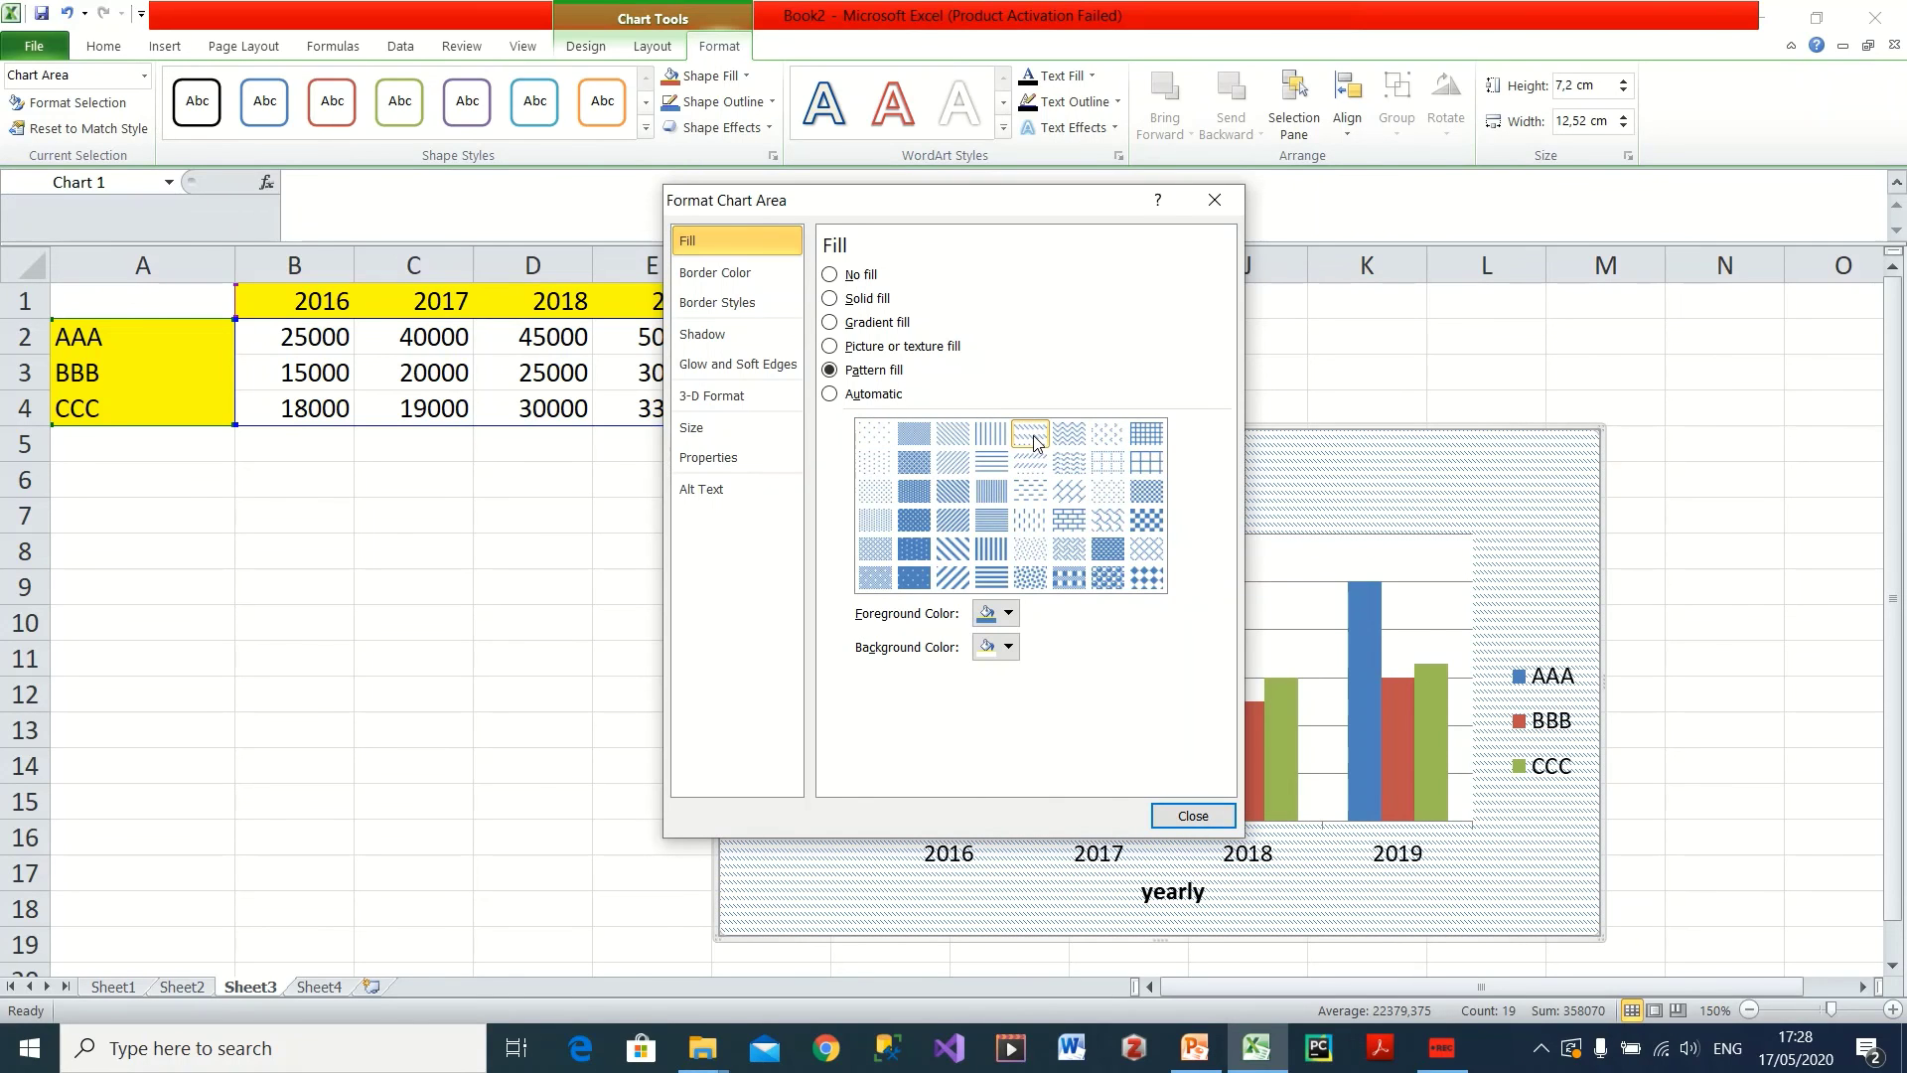
click(1192, 817)
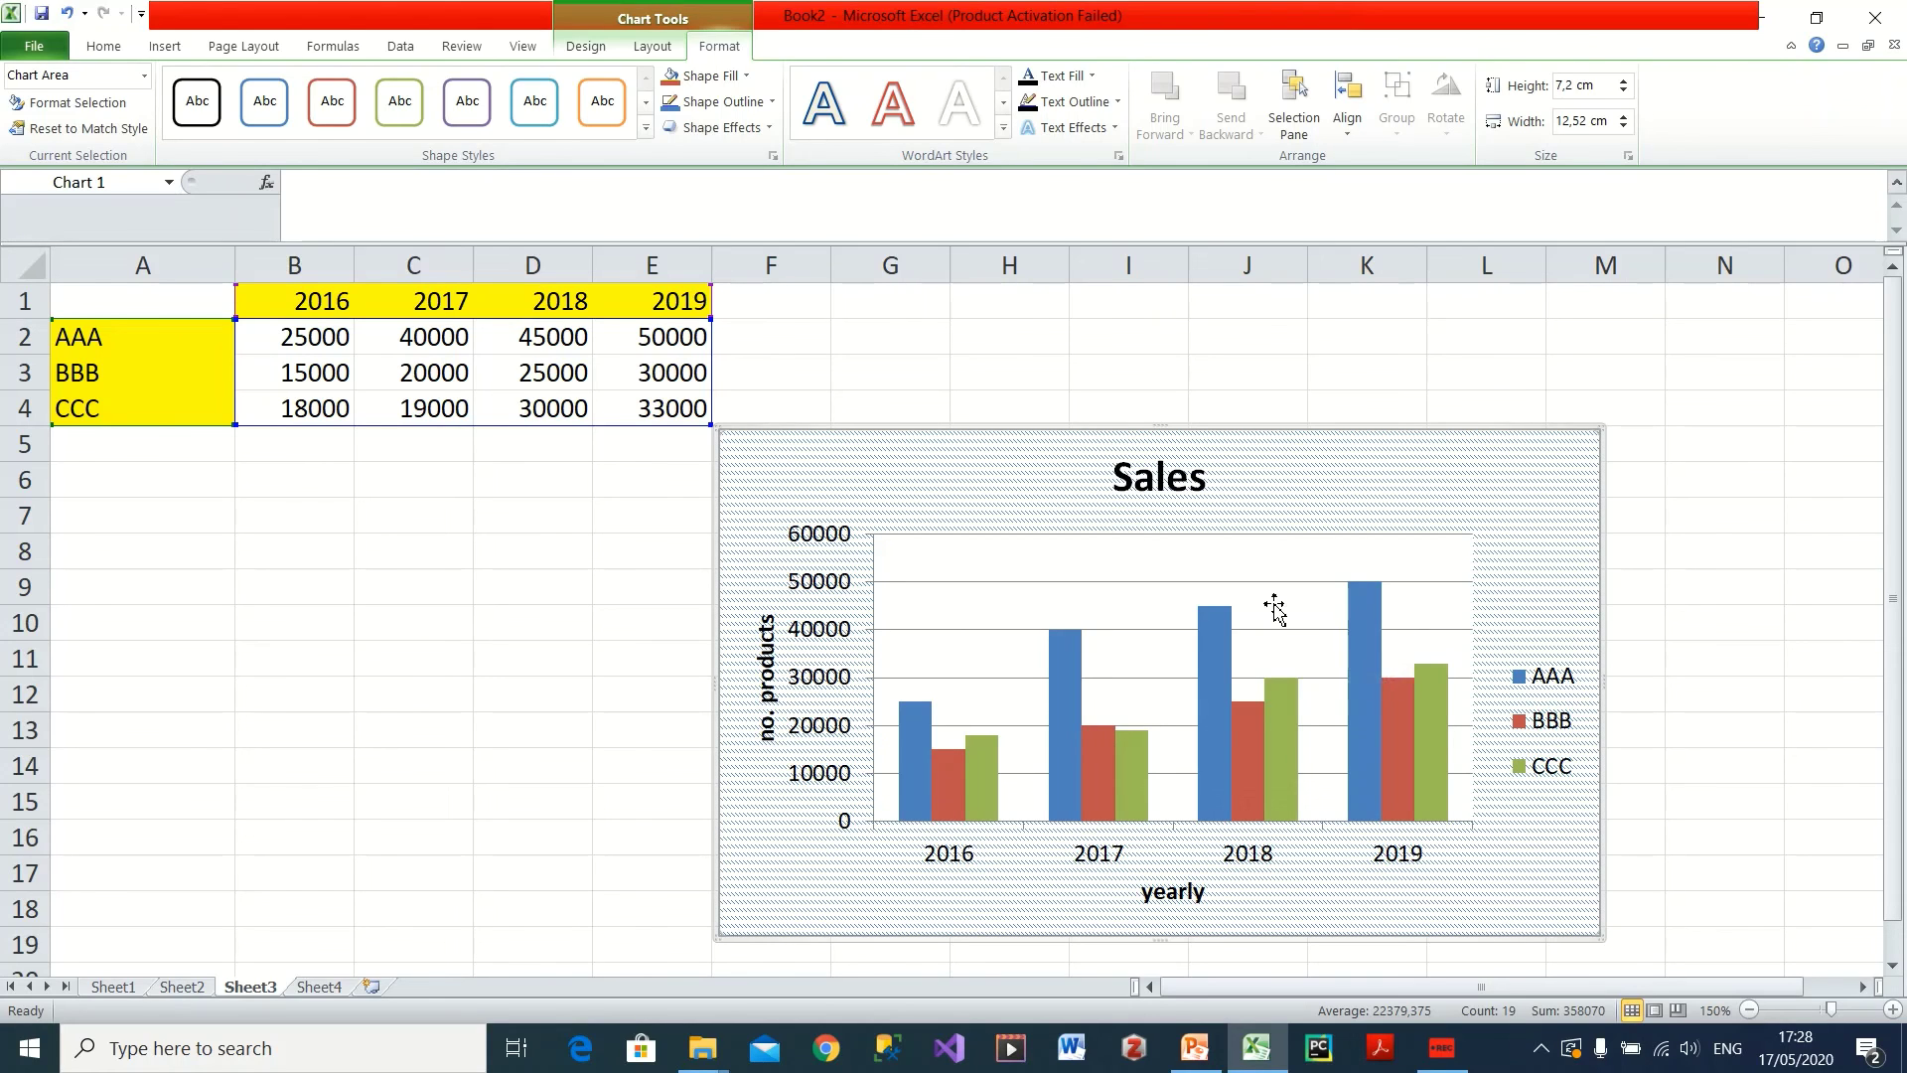
- Select the AAA, BBB and CCC column series in the chart one after another
right_click(1301, 492)
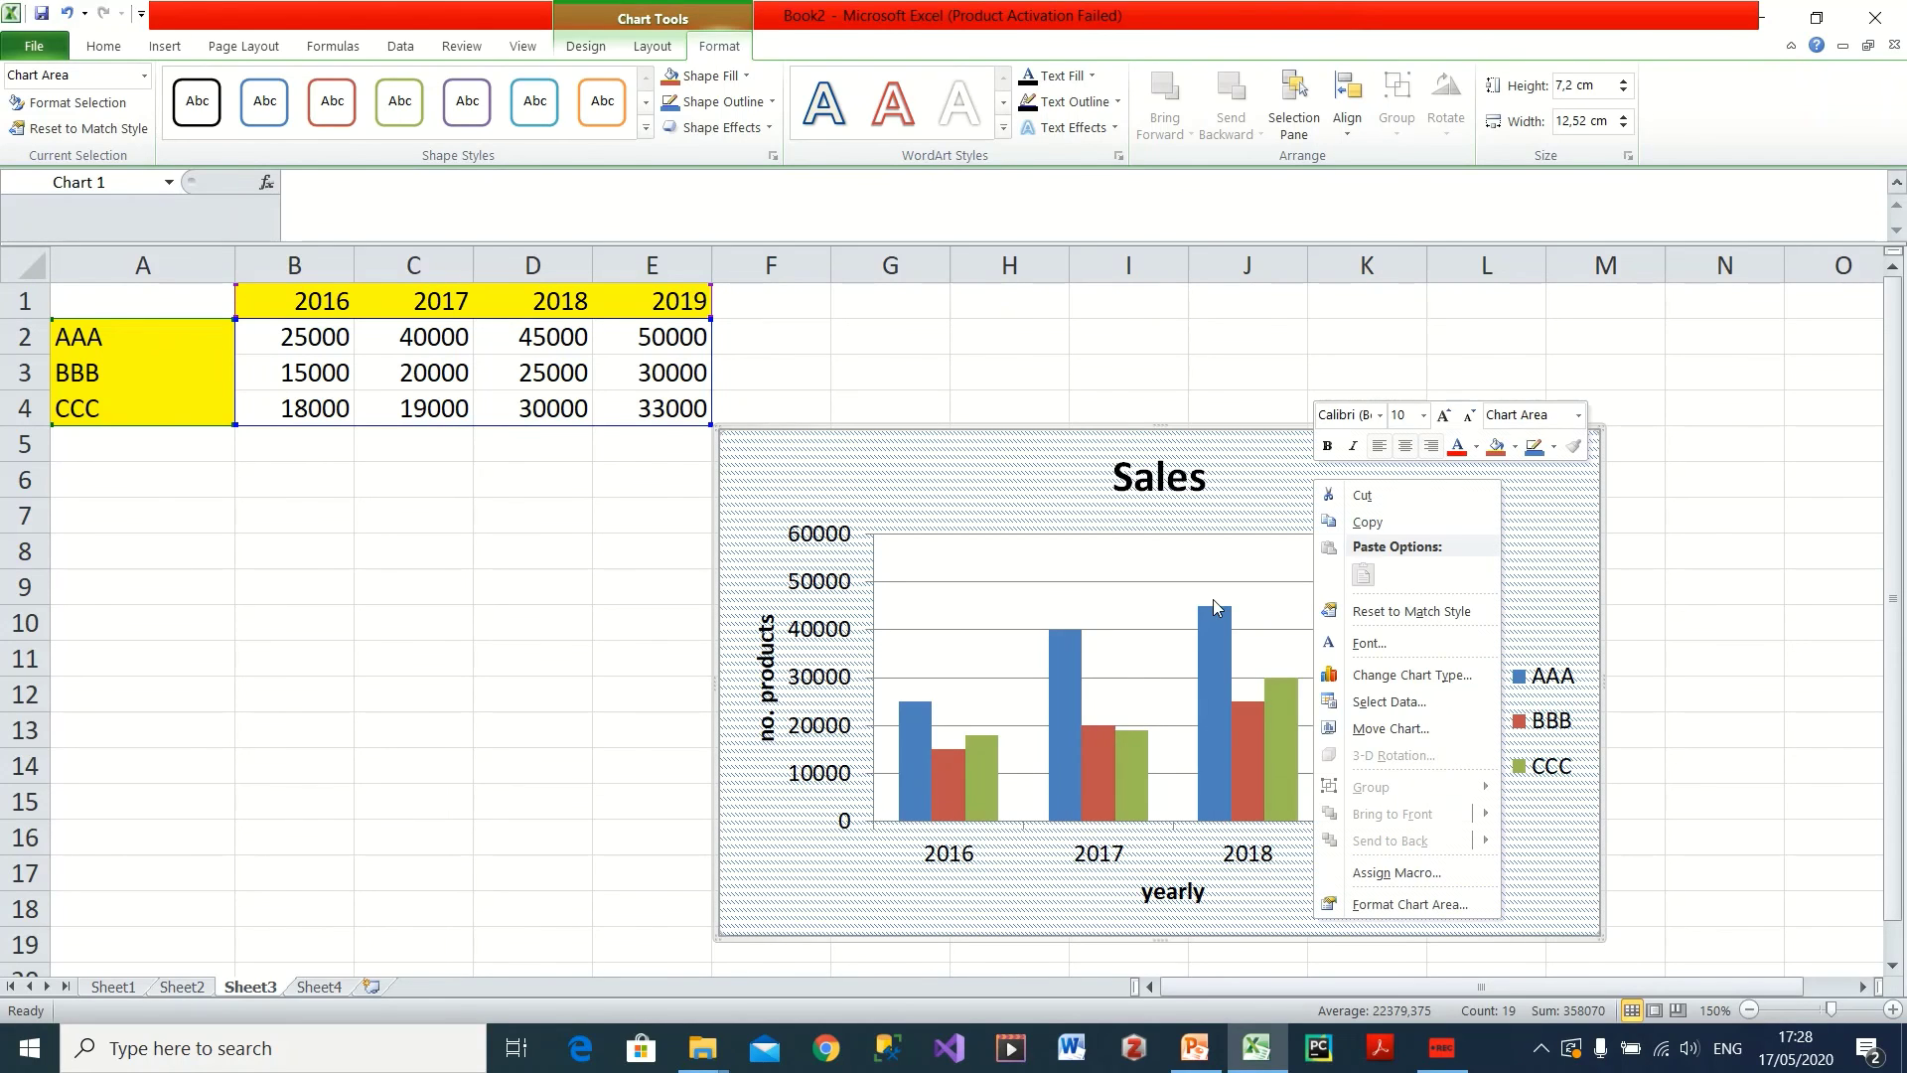
click(1216, 610)
click(1214, 621)
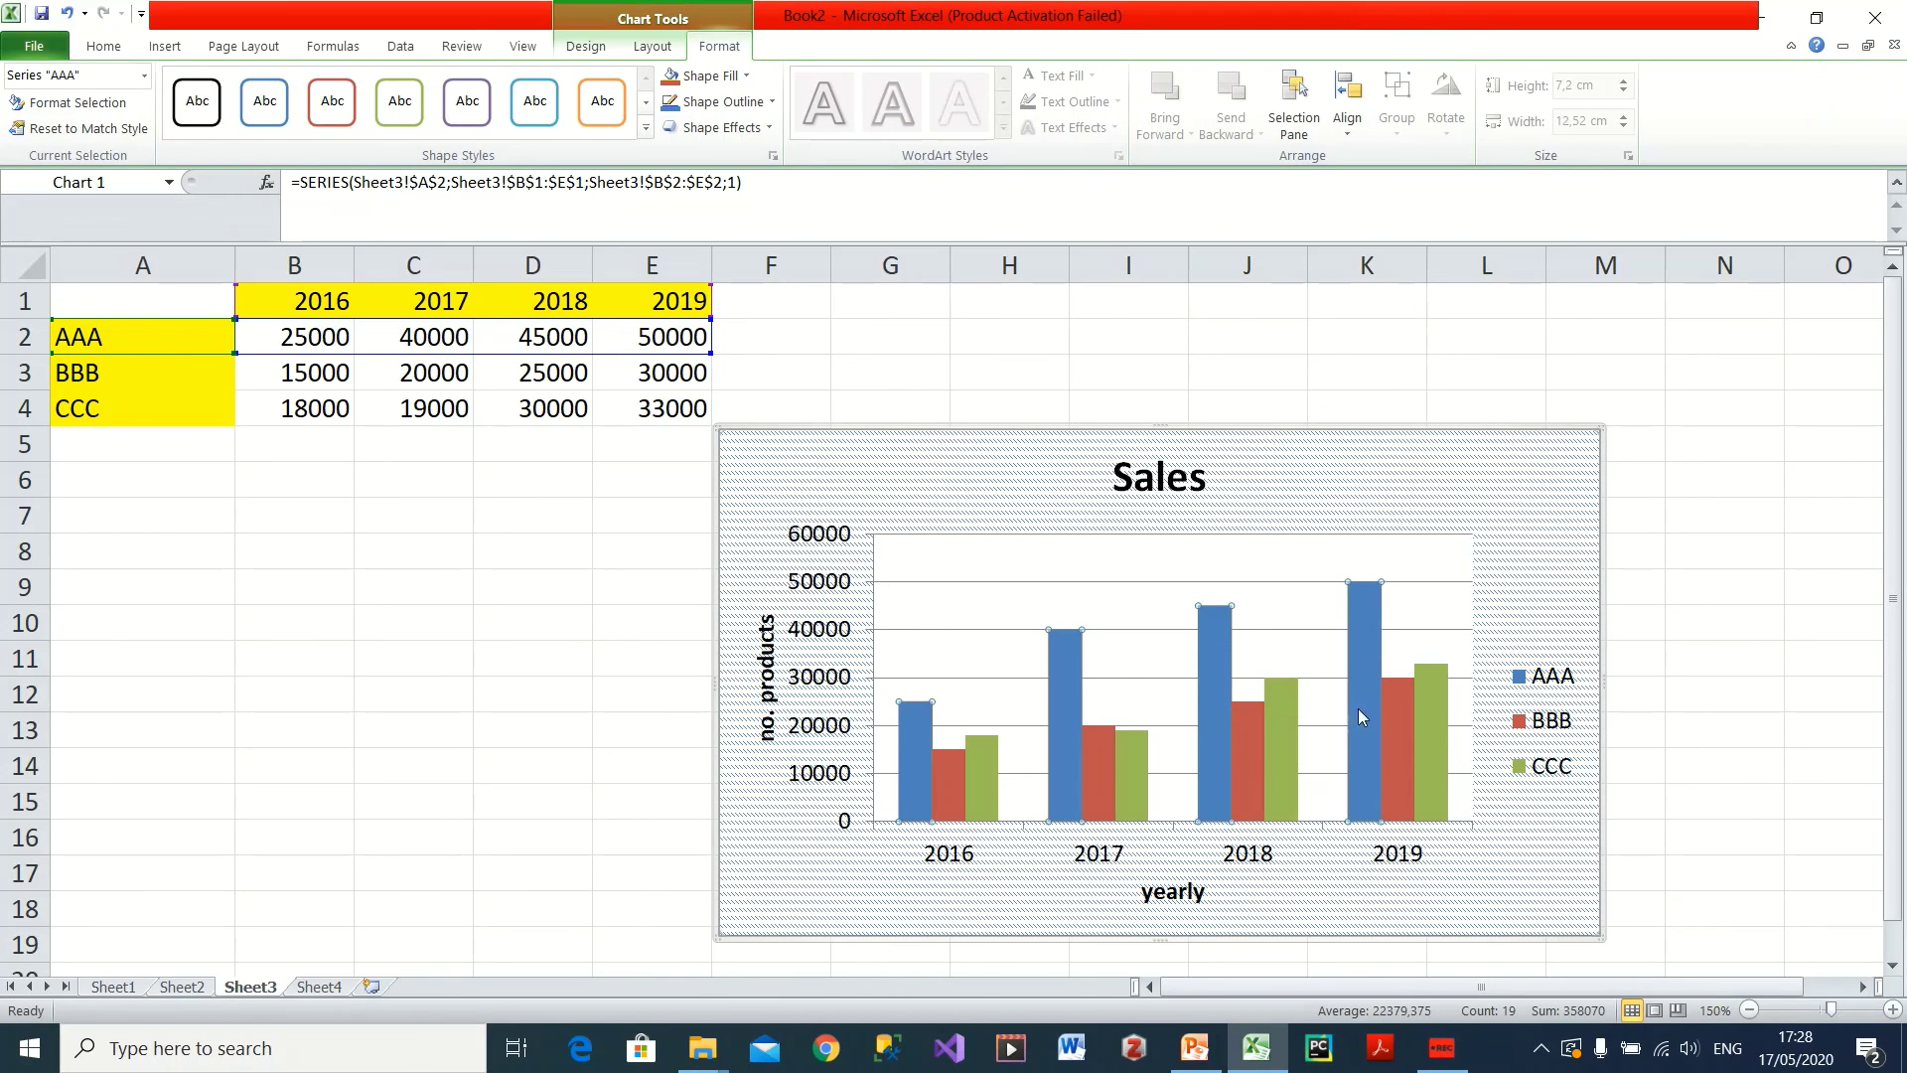
click(1250, 736)
click(1287, 713)
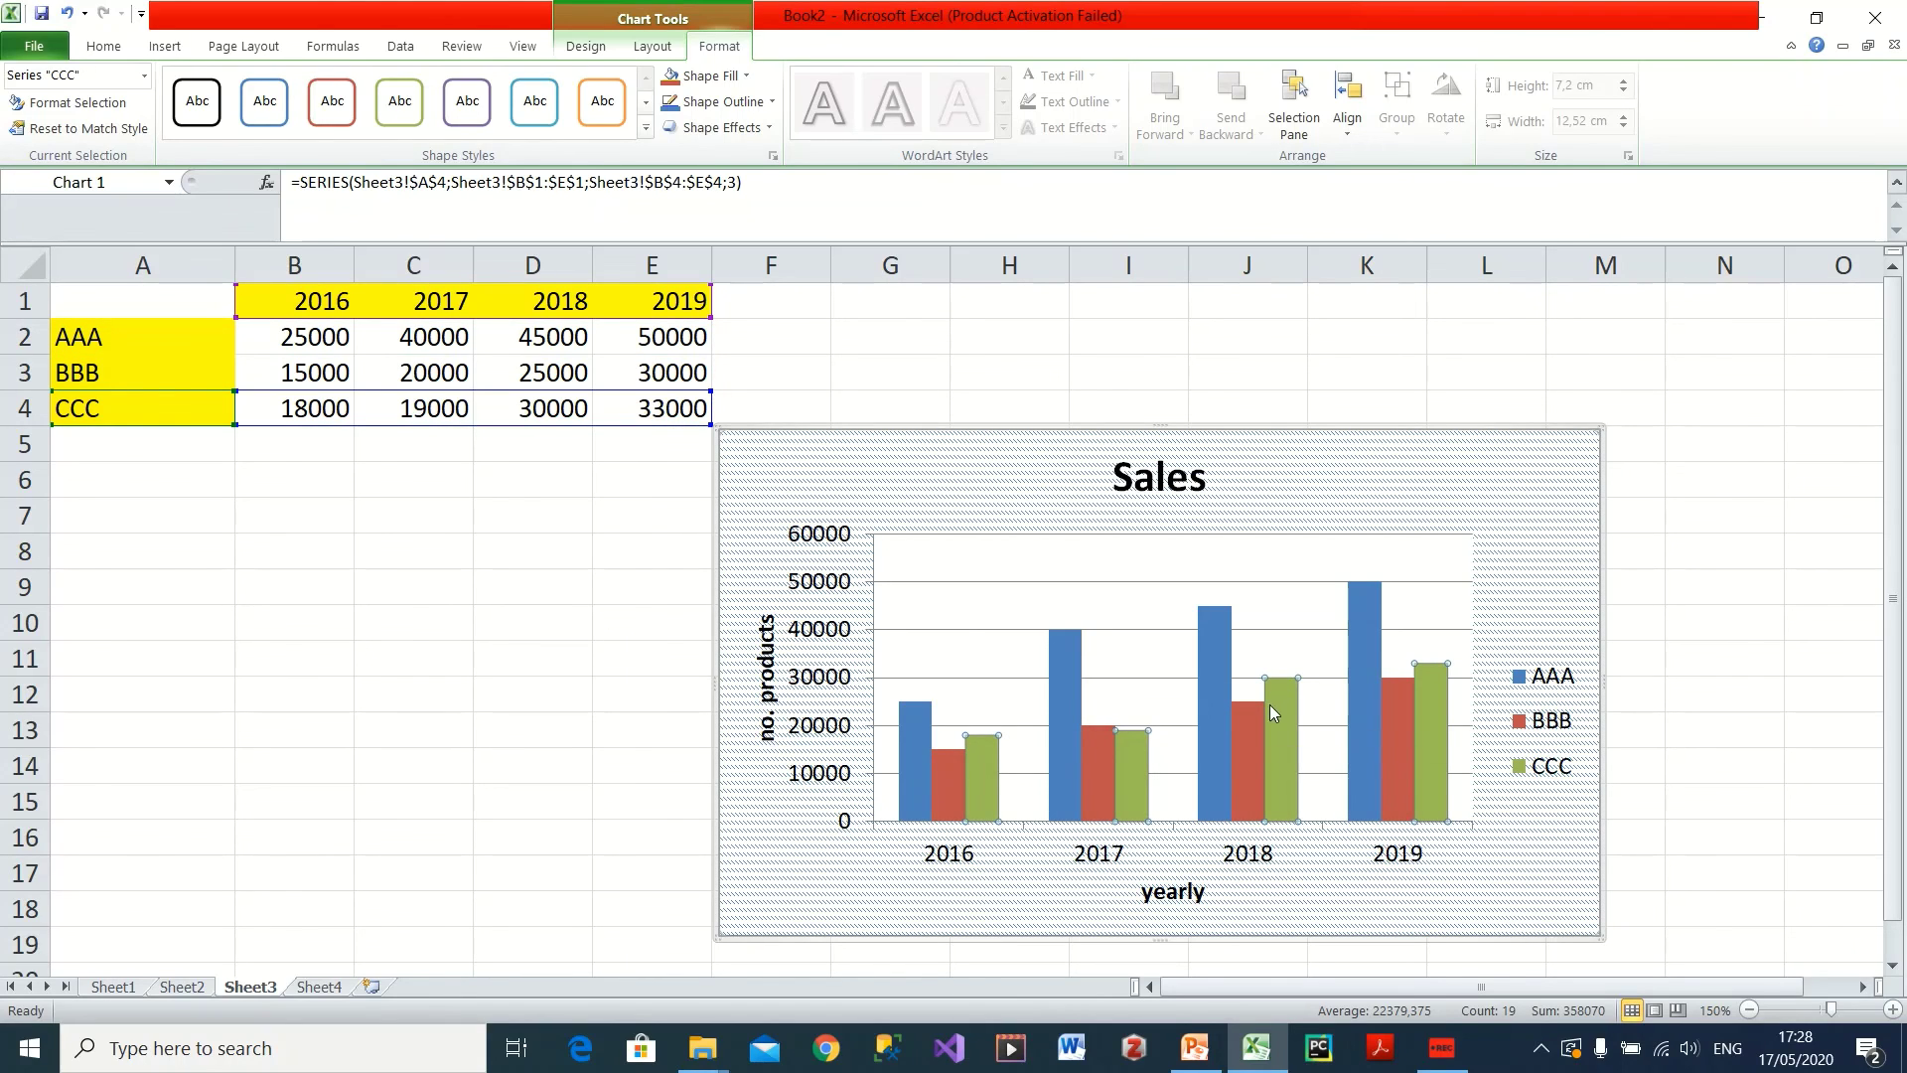
- Give the AAA column series in the Sales chart a solid yellow fill
click(1069, 655)
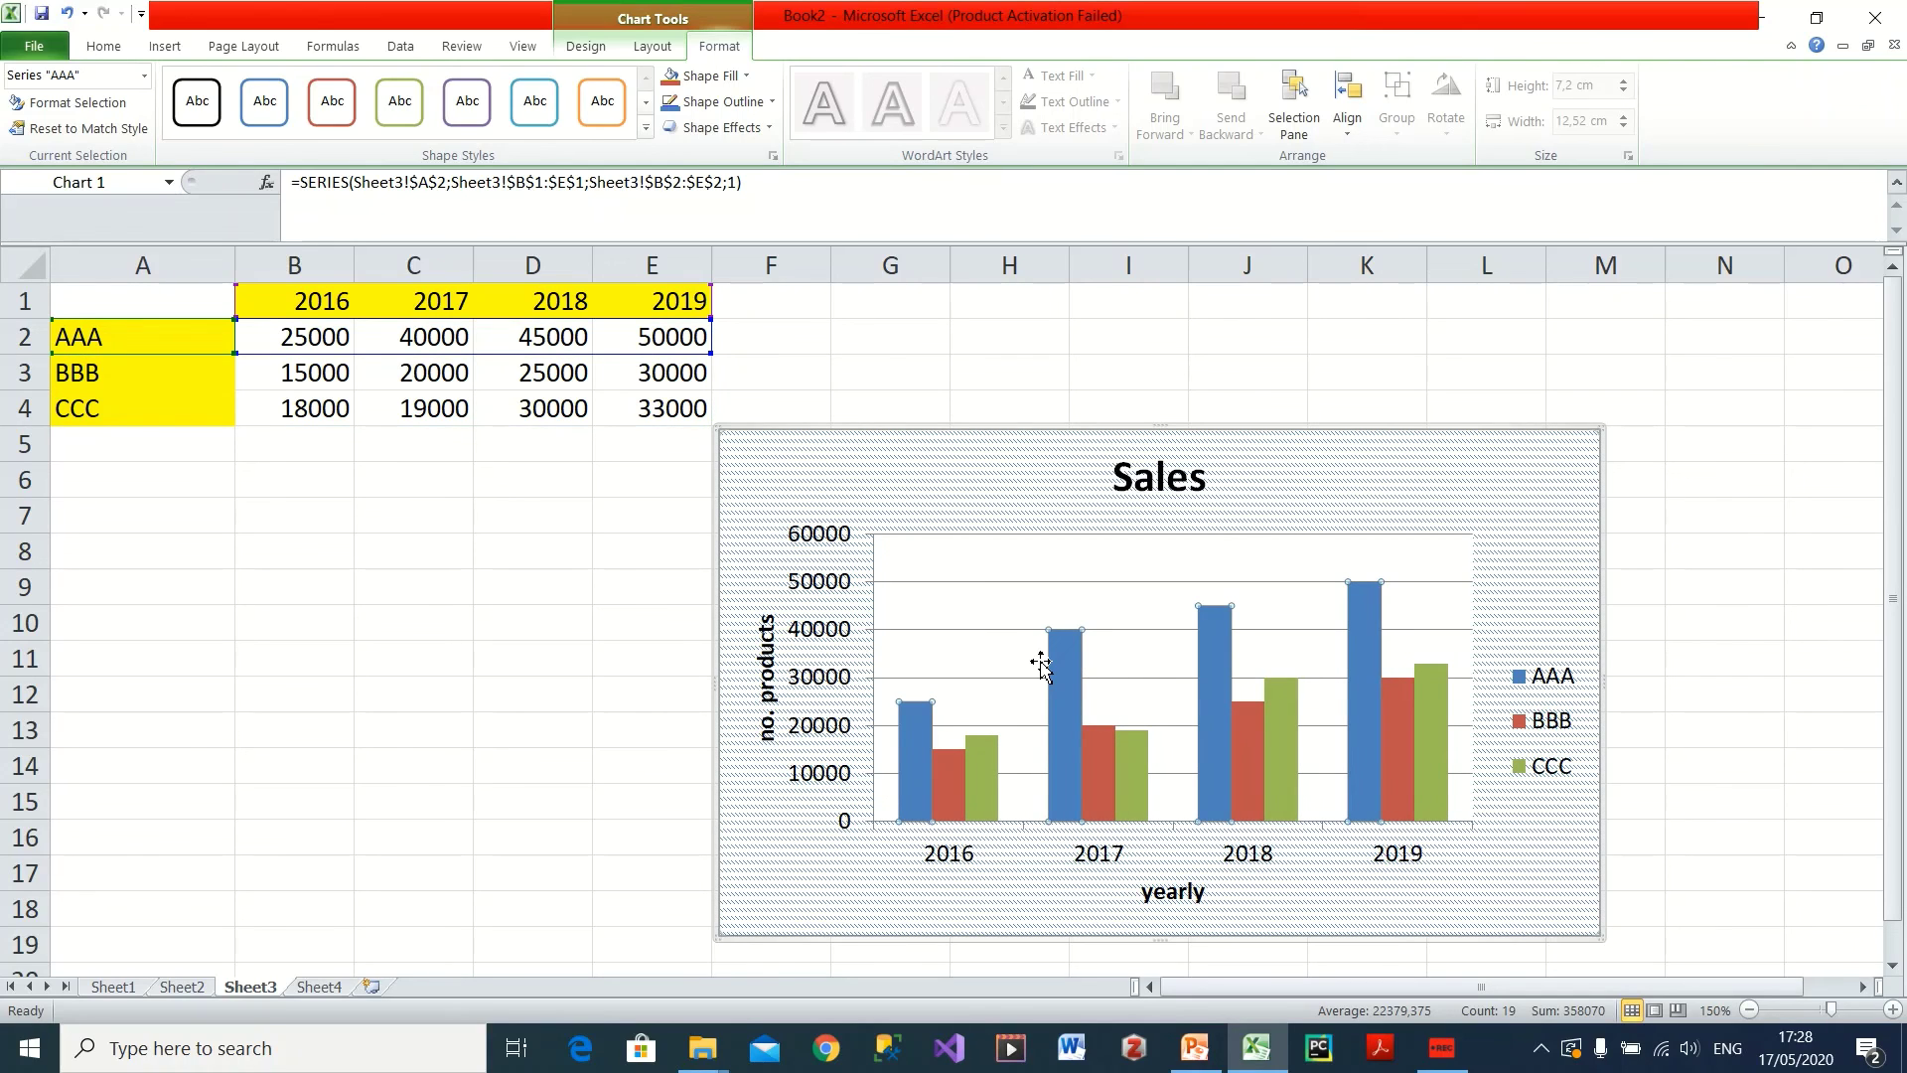
mouse_move(1077, 705)
right_click(1062, 663)
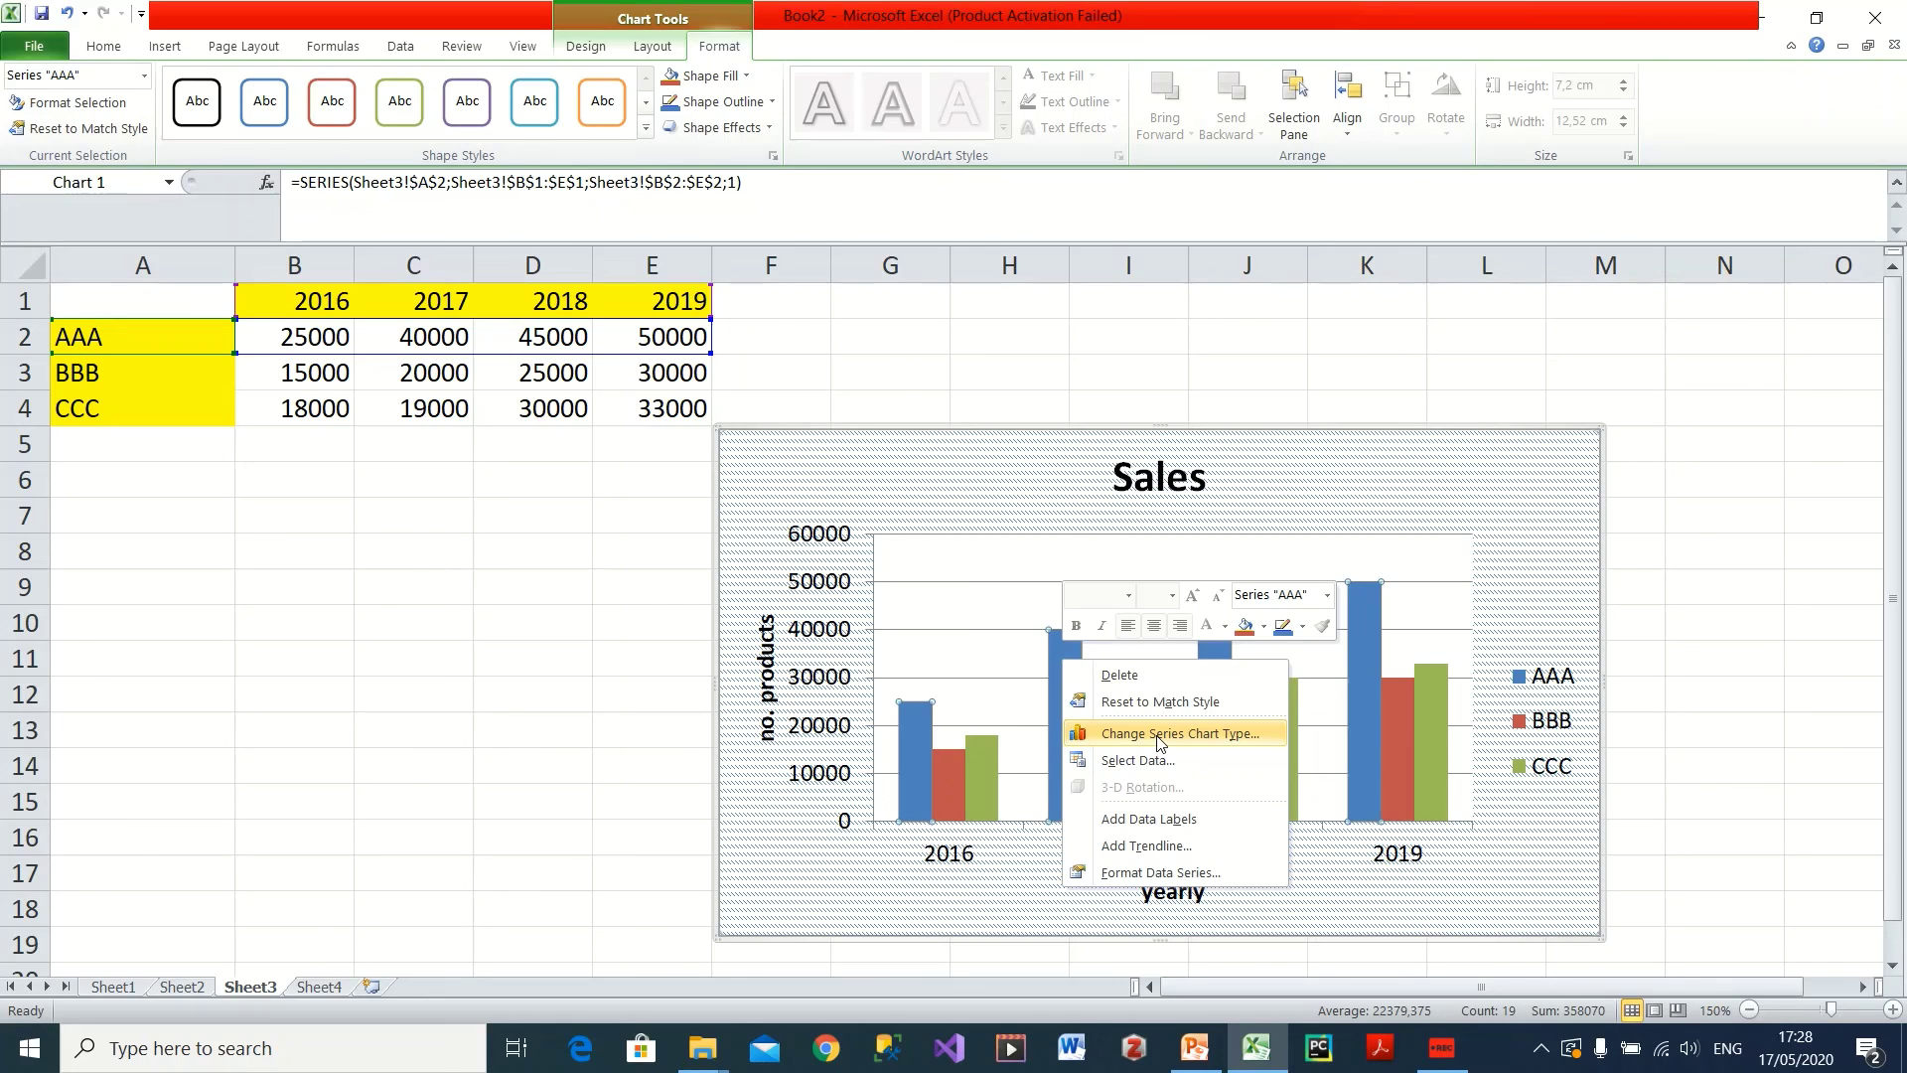
click(1168, 874)
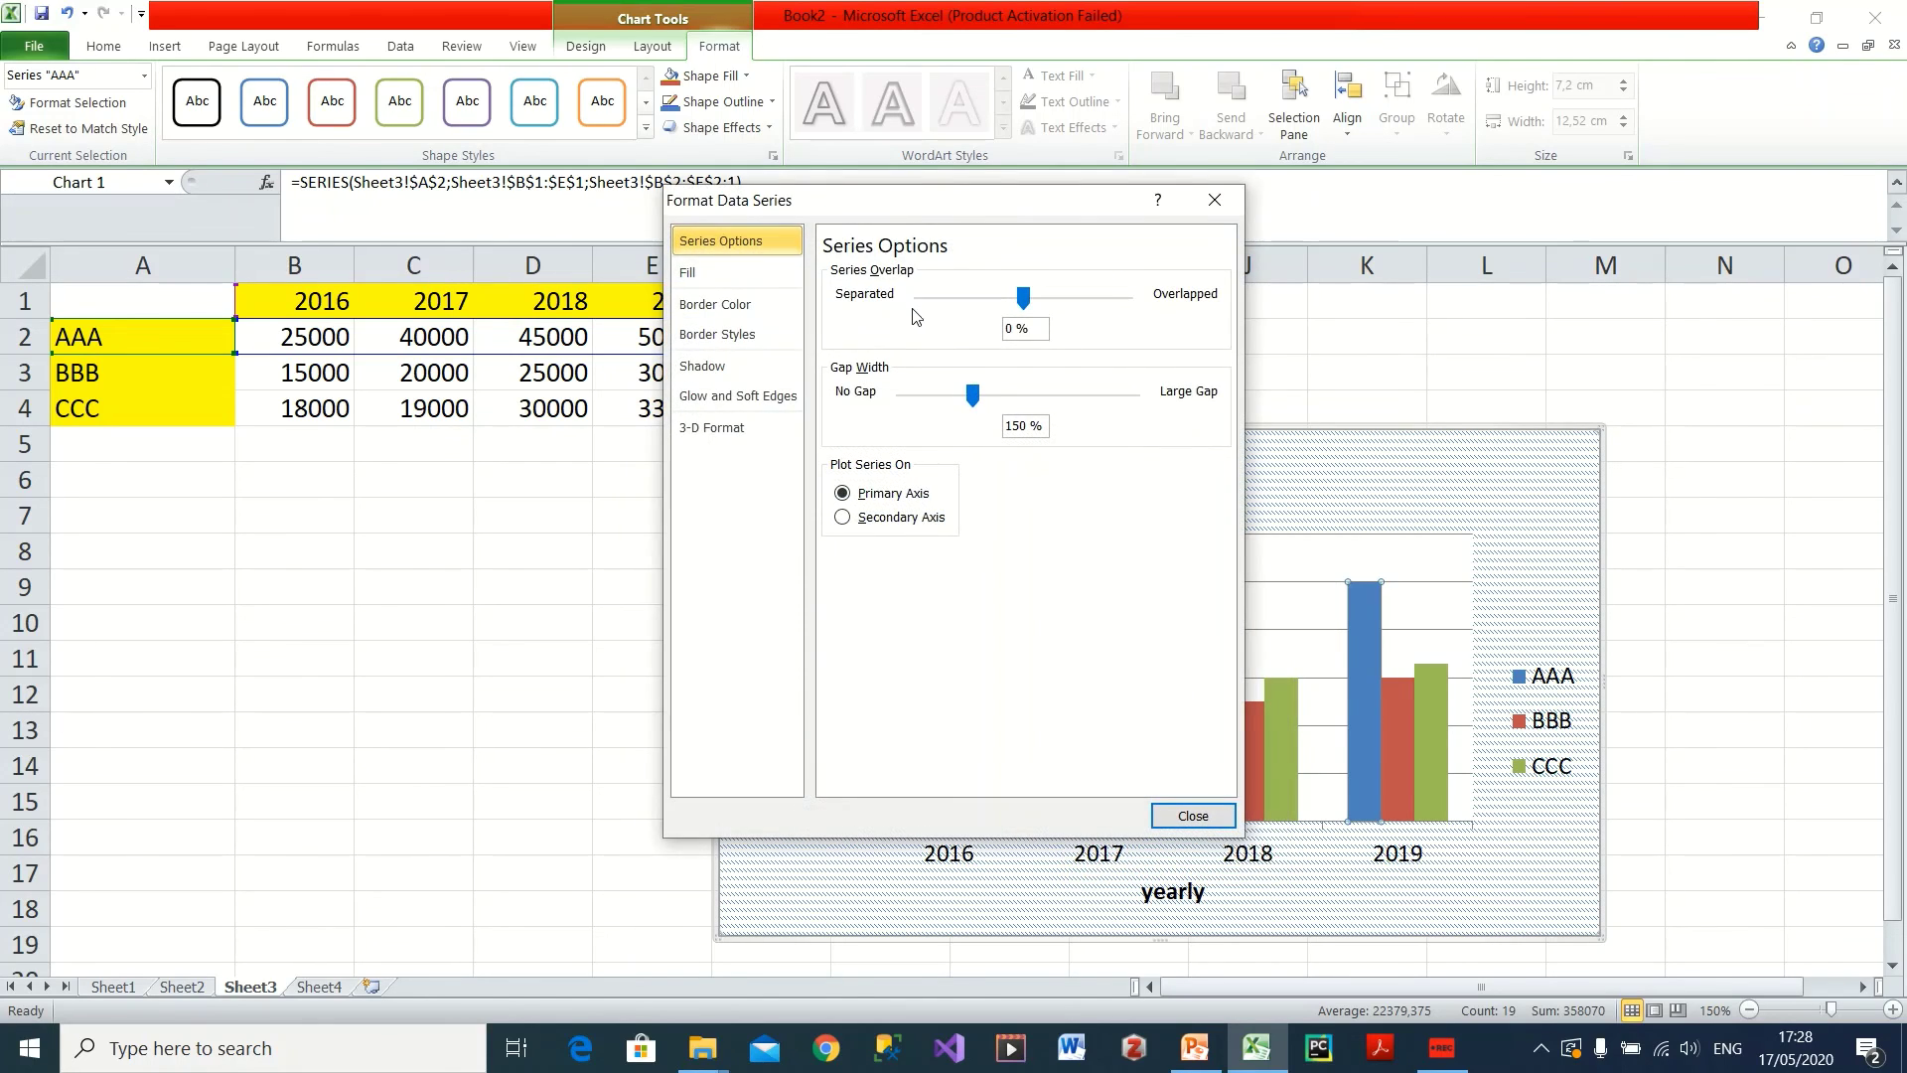
click(725, 274)
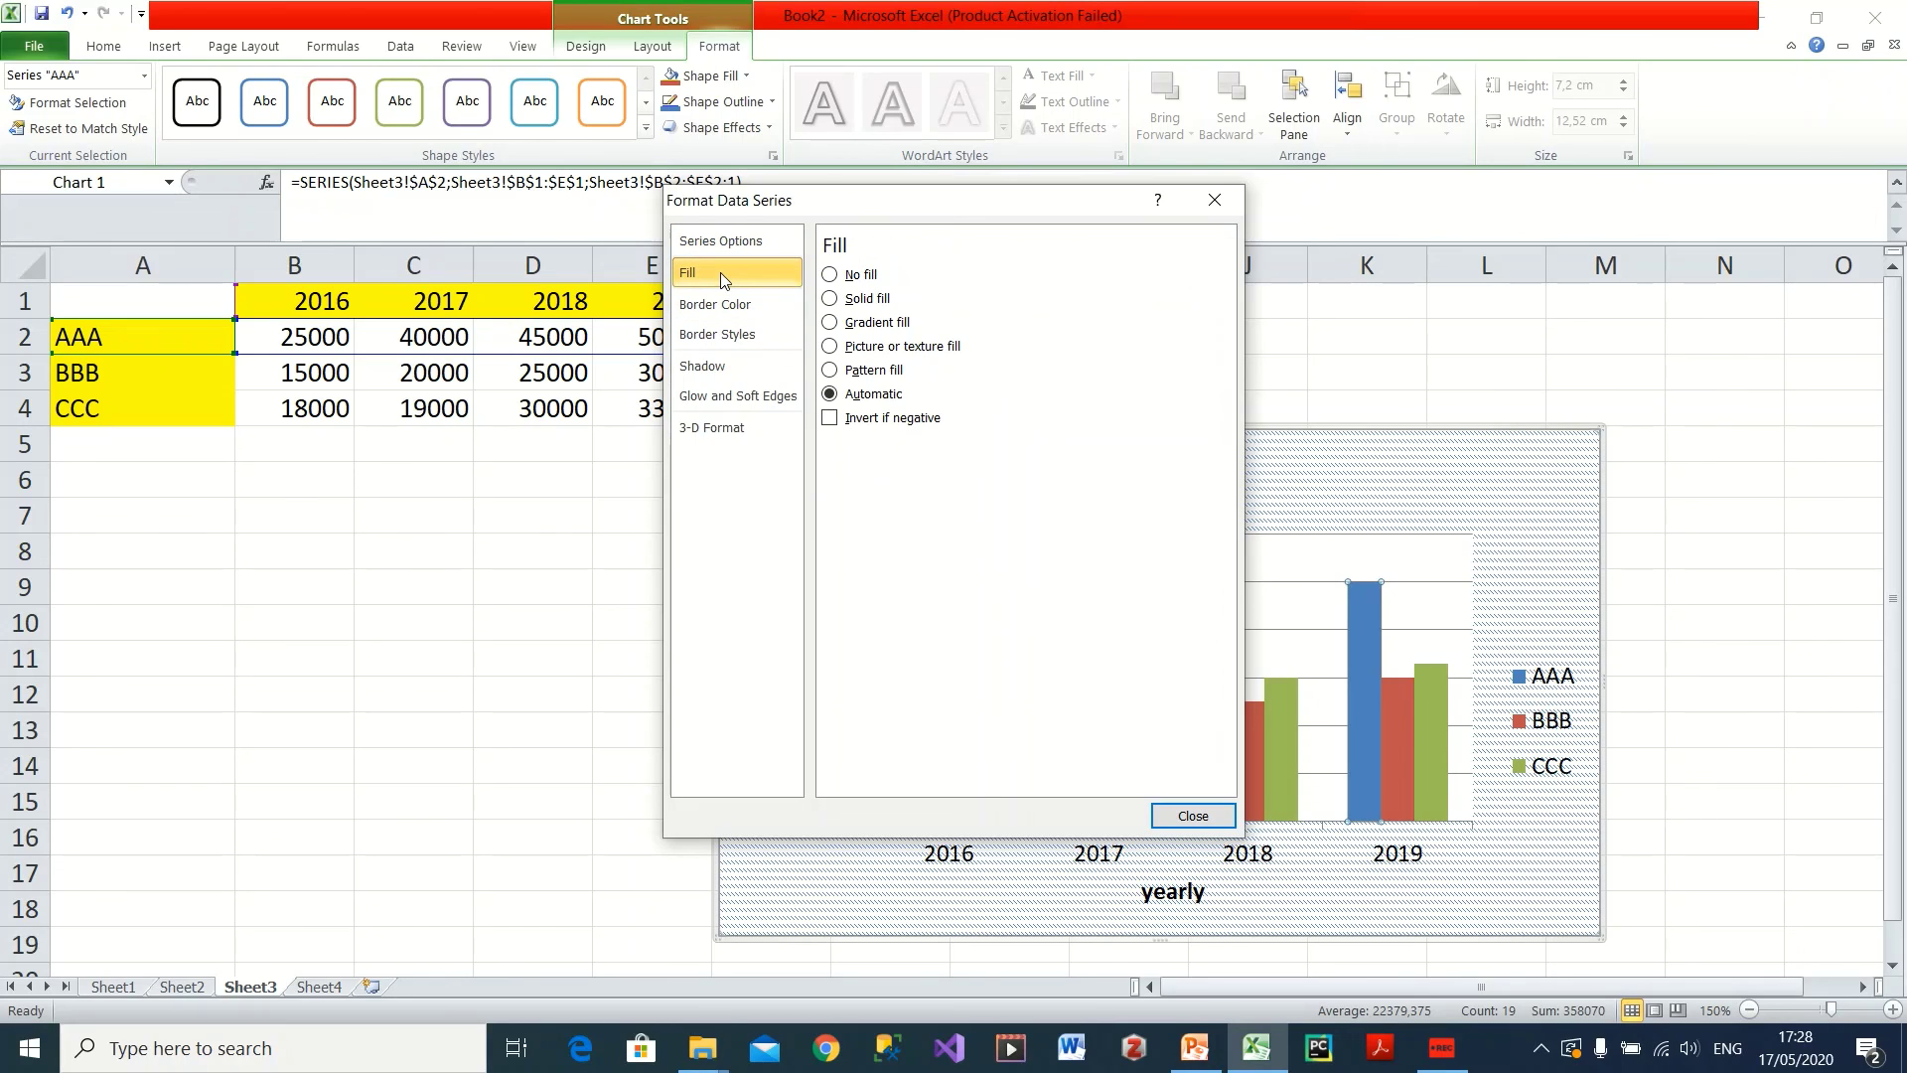
click(831, 299)
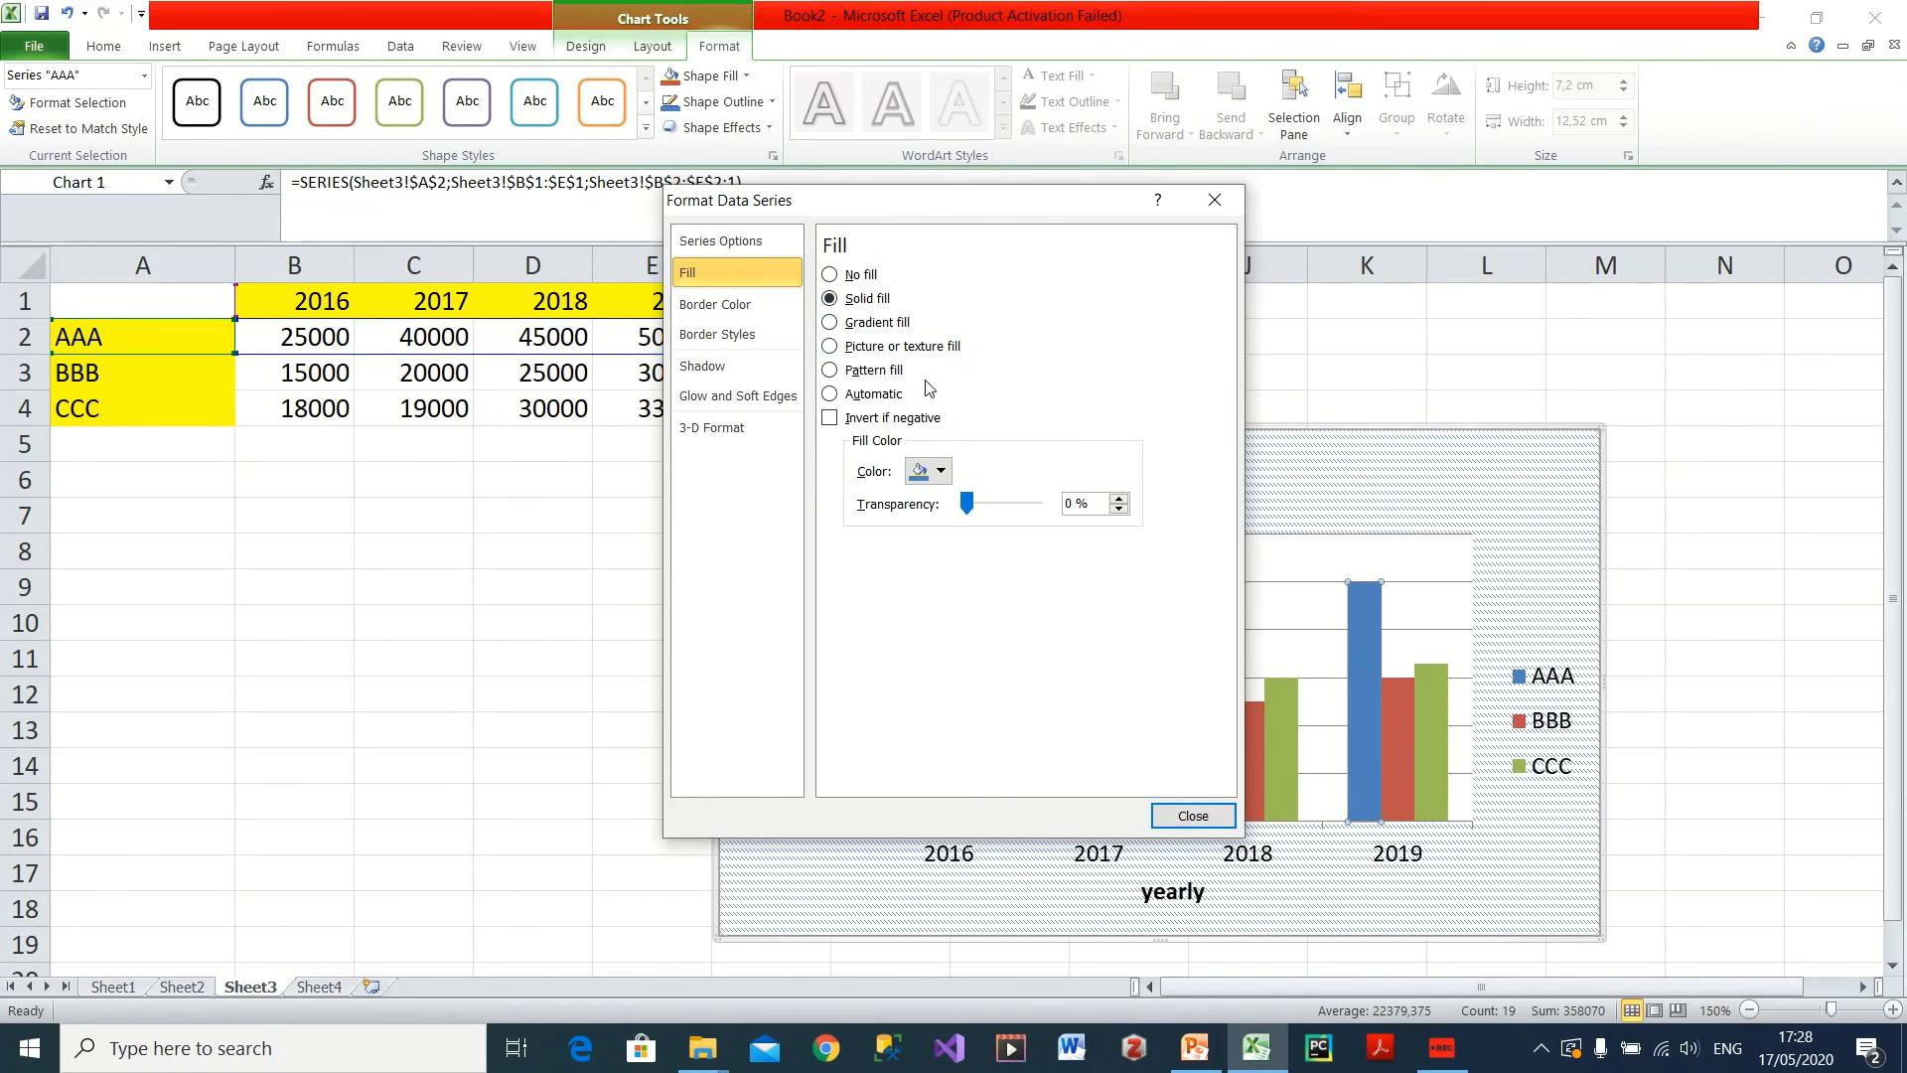
click(942, 472)
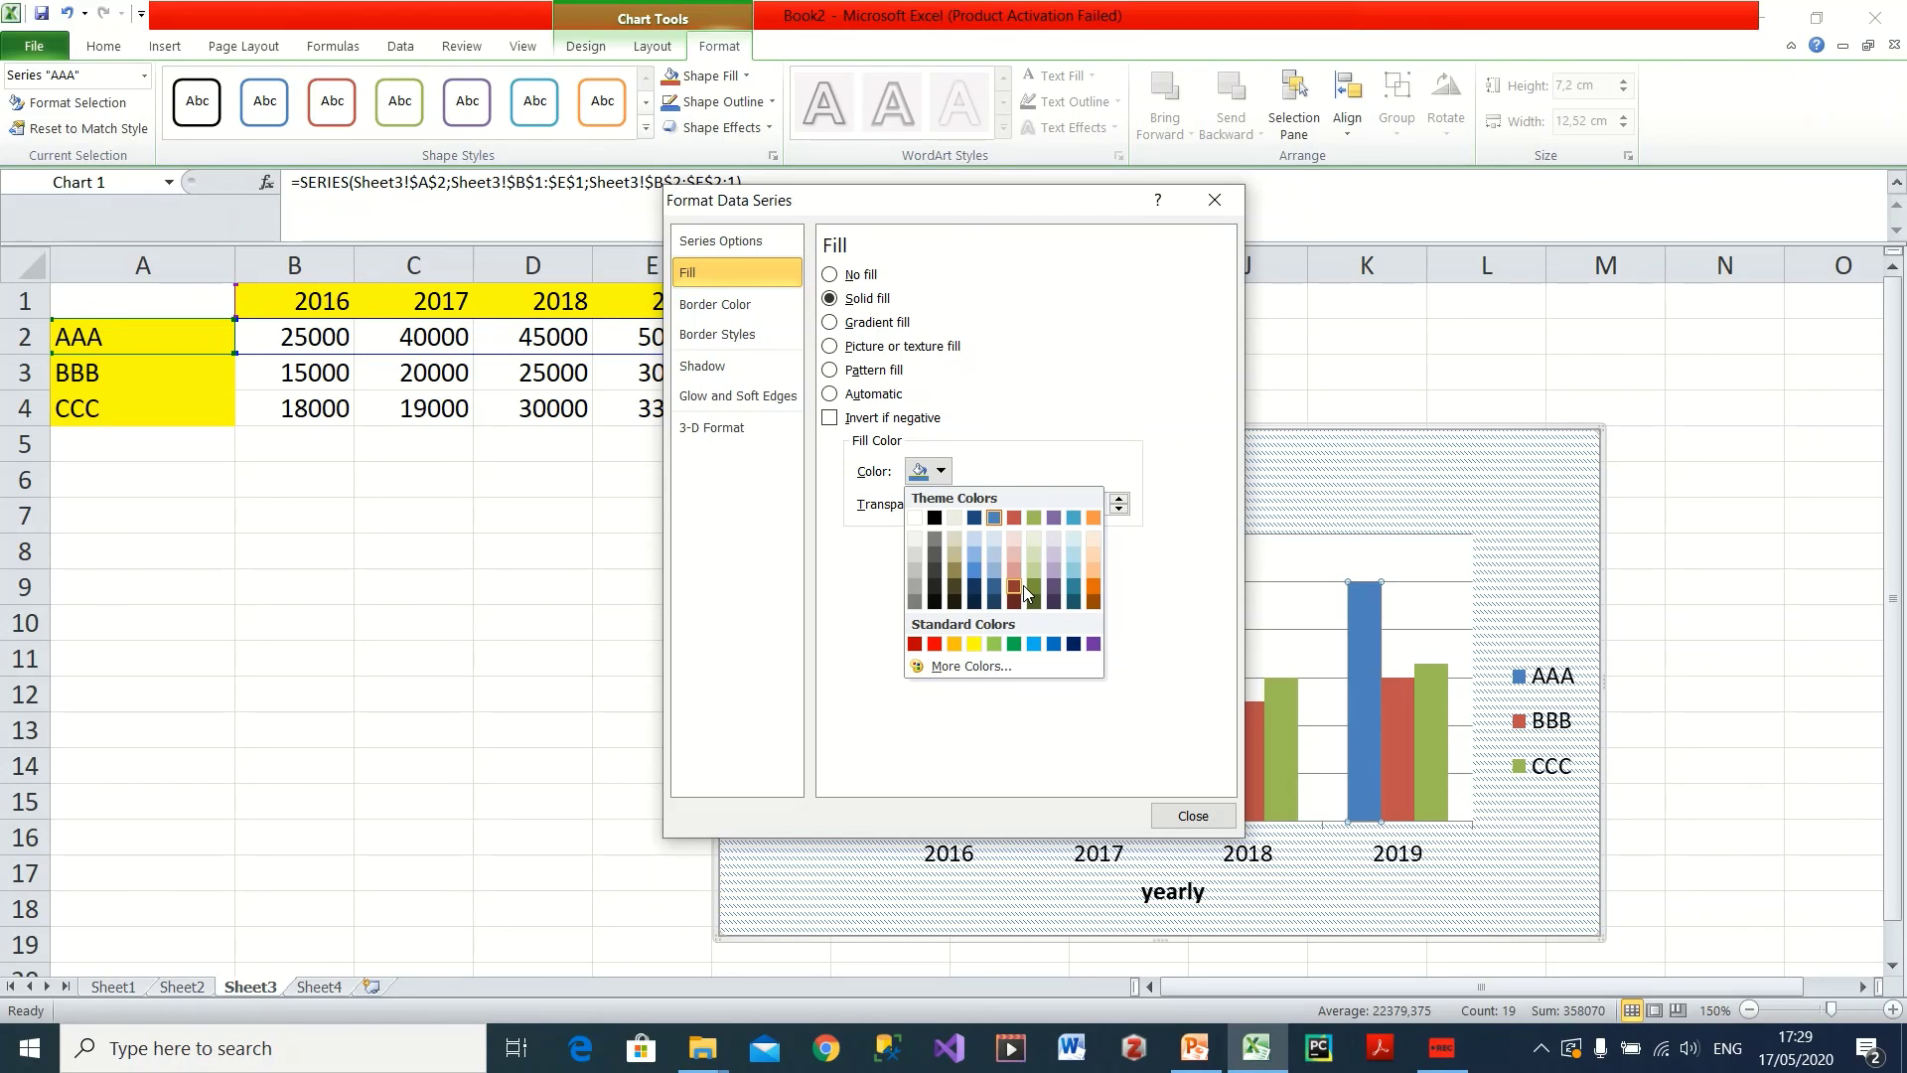
click(975, 644)
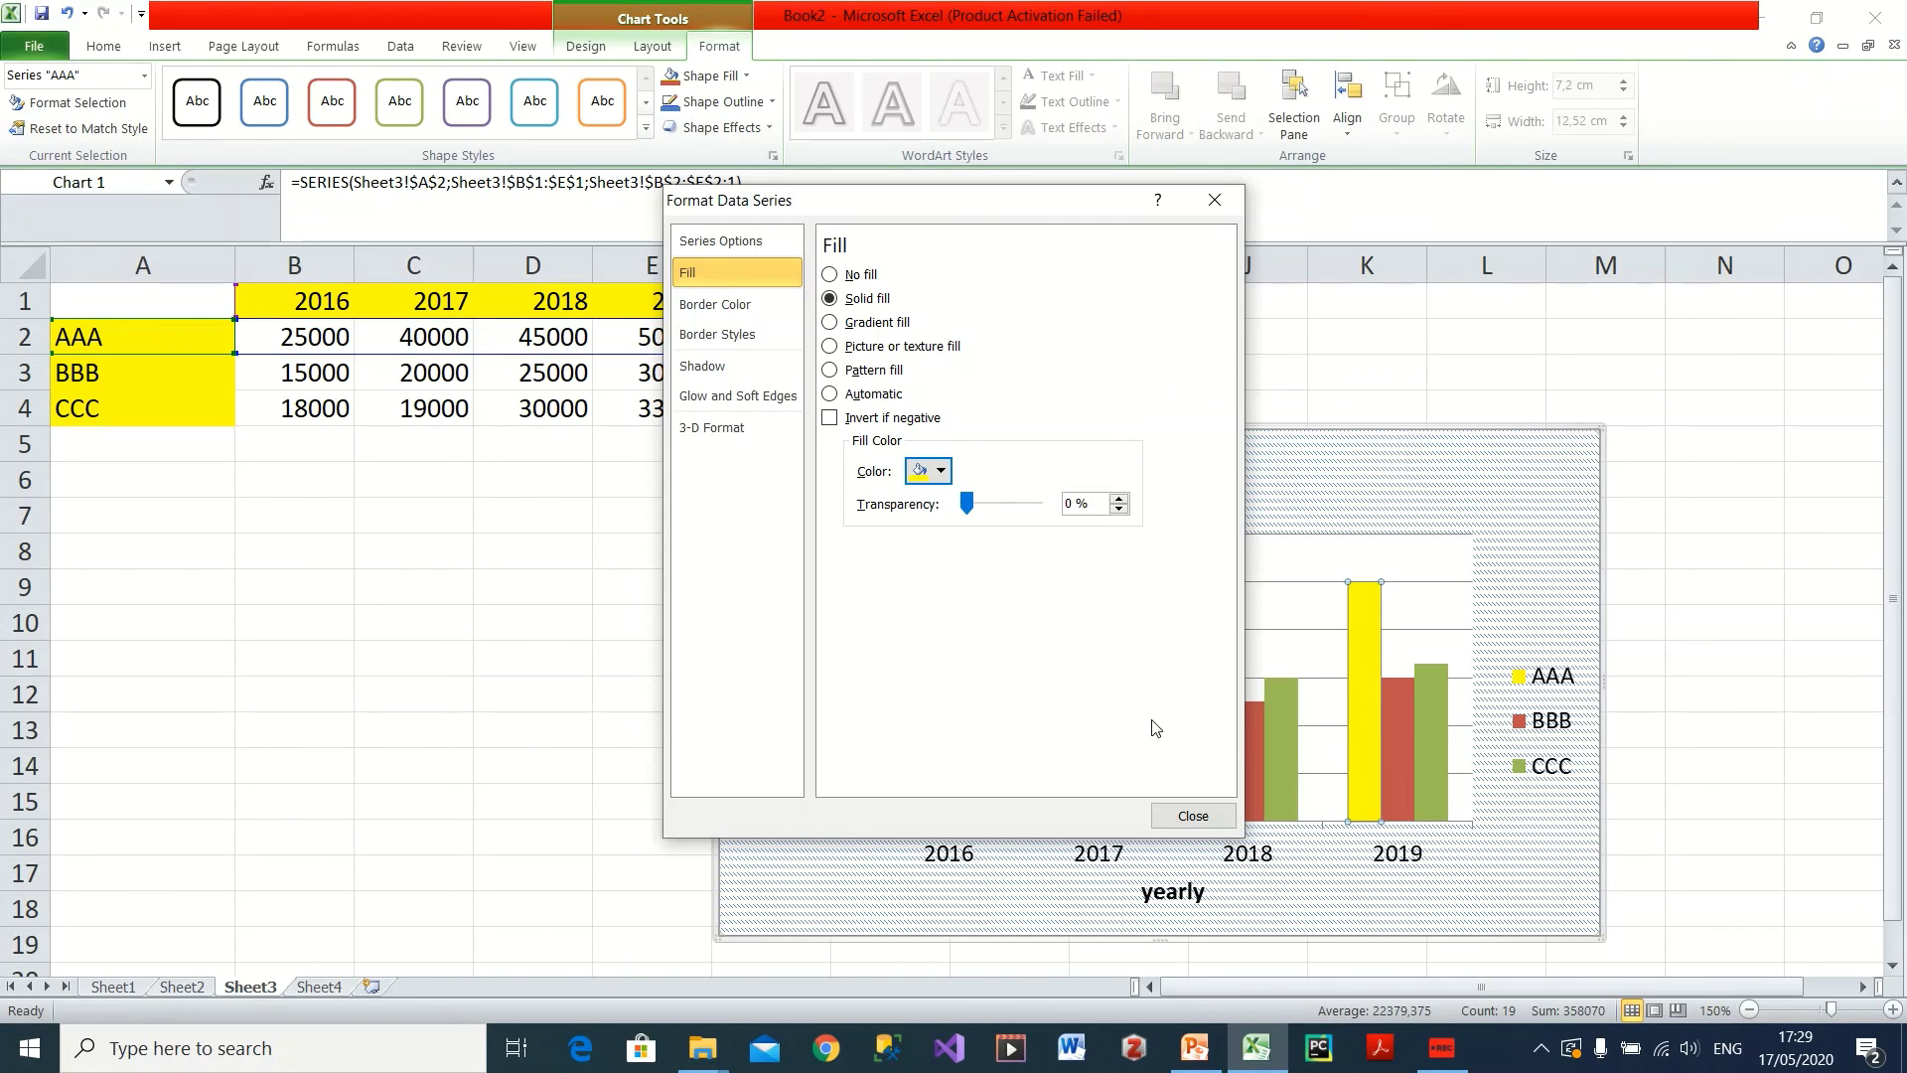
click(1195, 813)
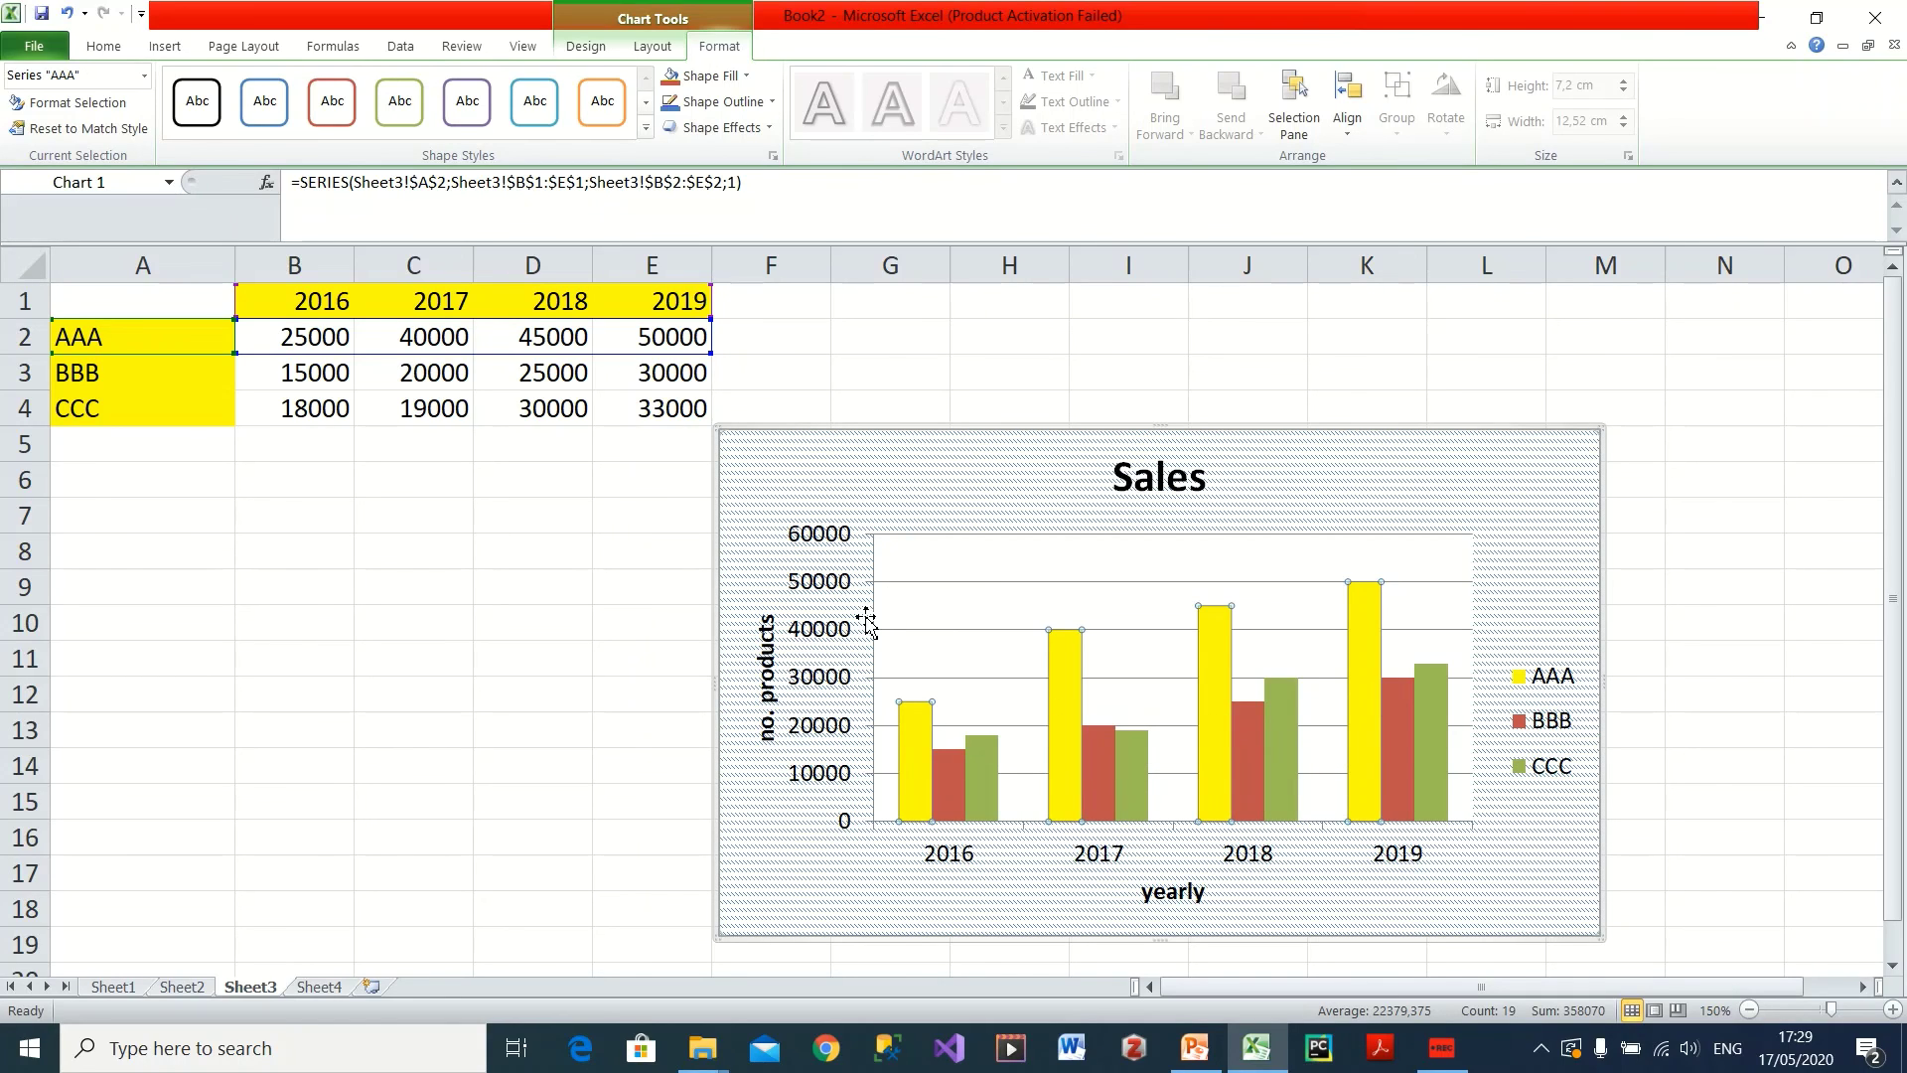
click(566, 587)
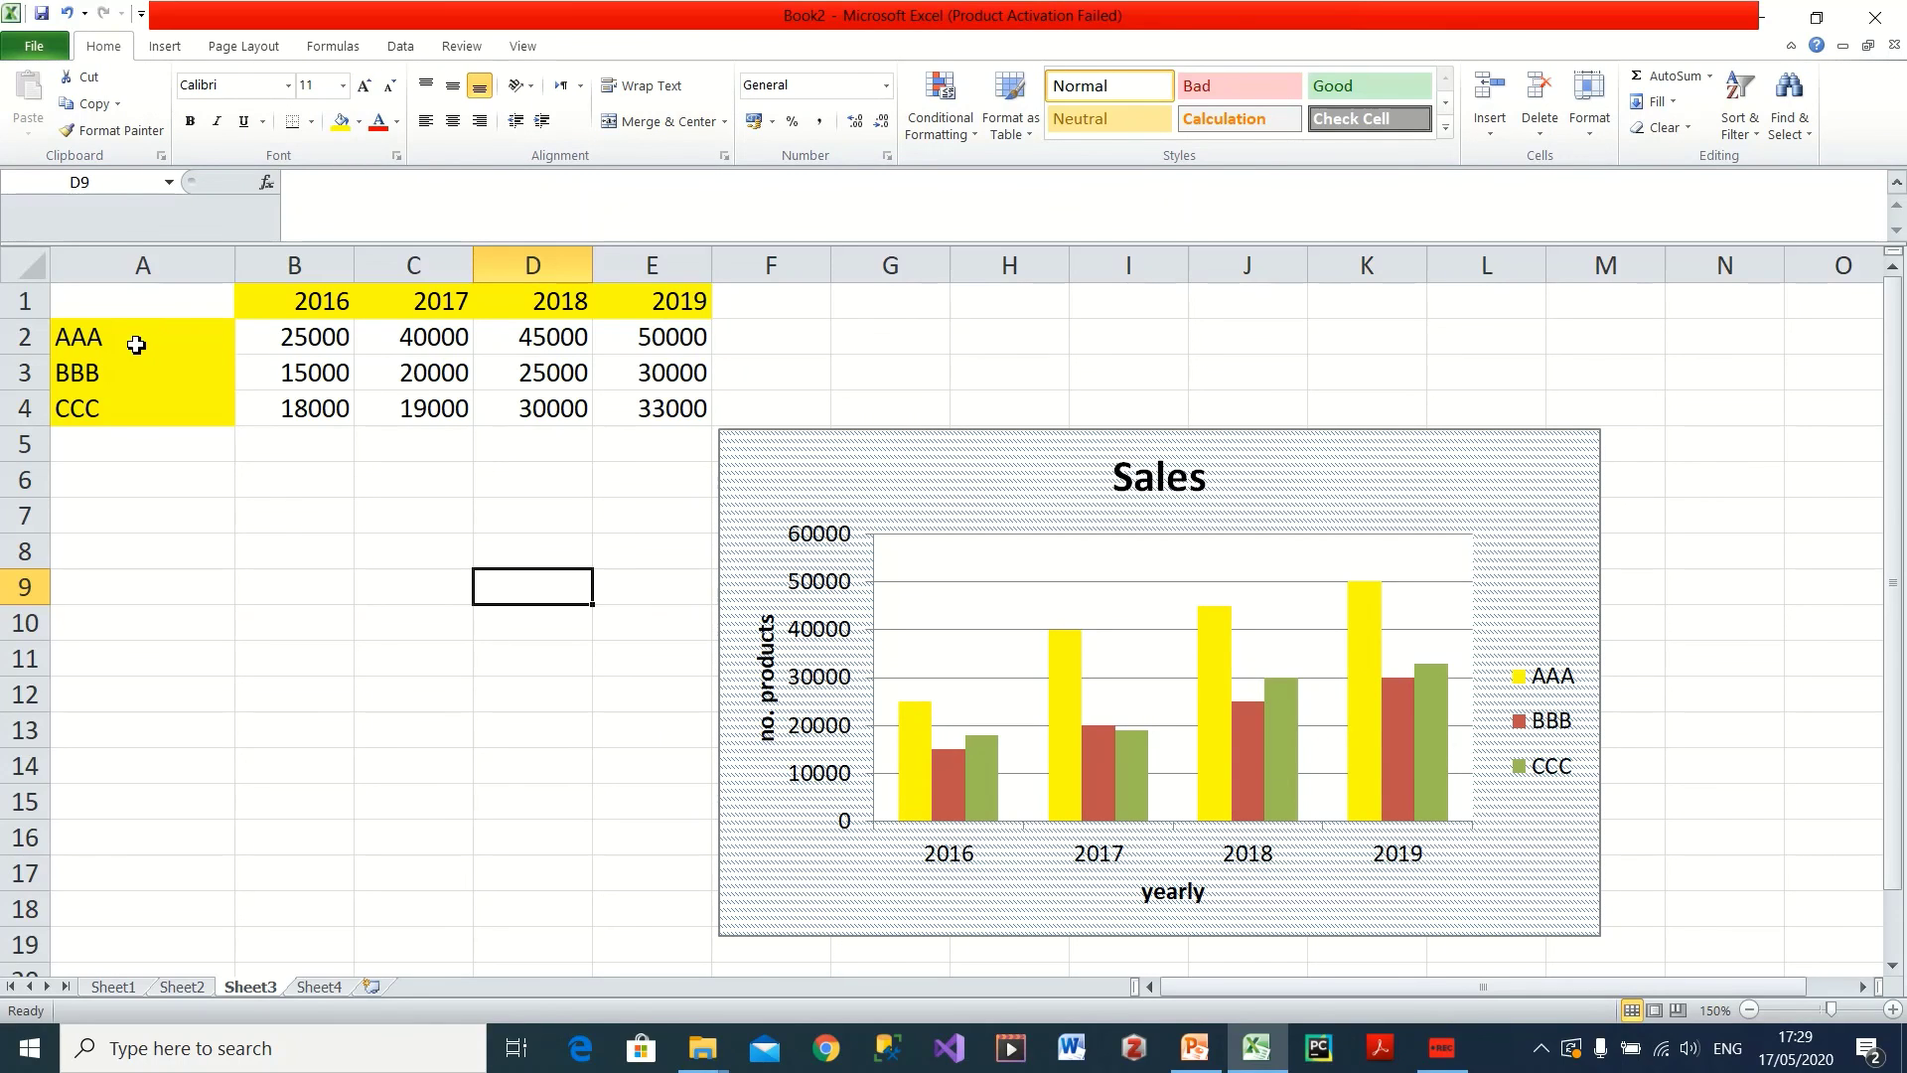
- Copy the AAA, BBB and CCC names with their 2016 values (A2:B4) into a new worksheet starting at cell A1
drag(132, 344, 291, 422)
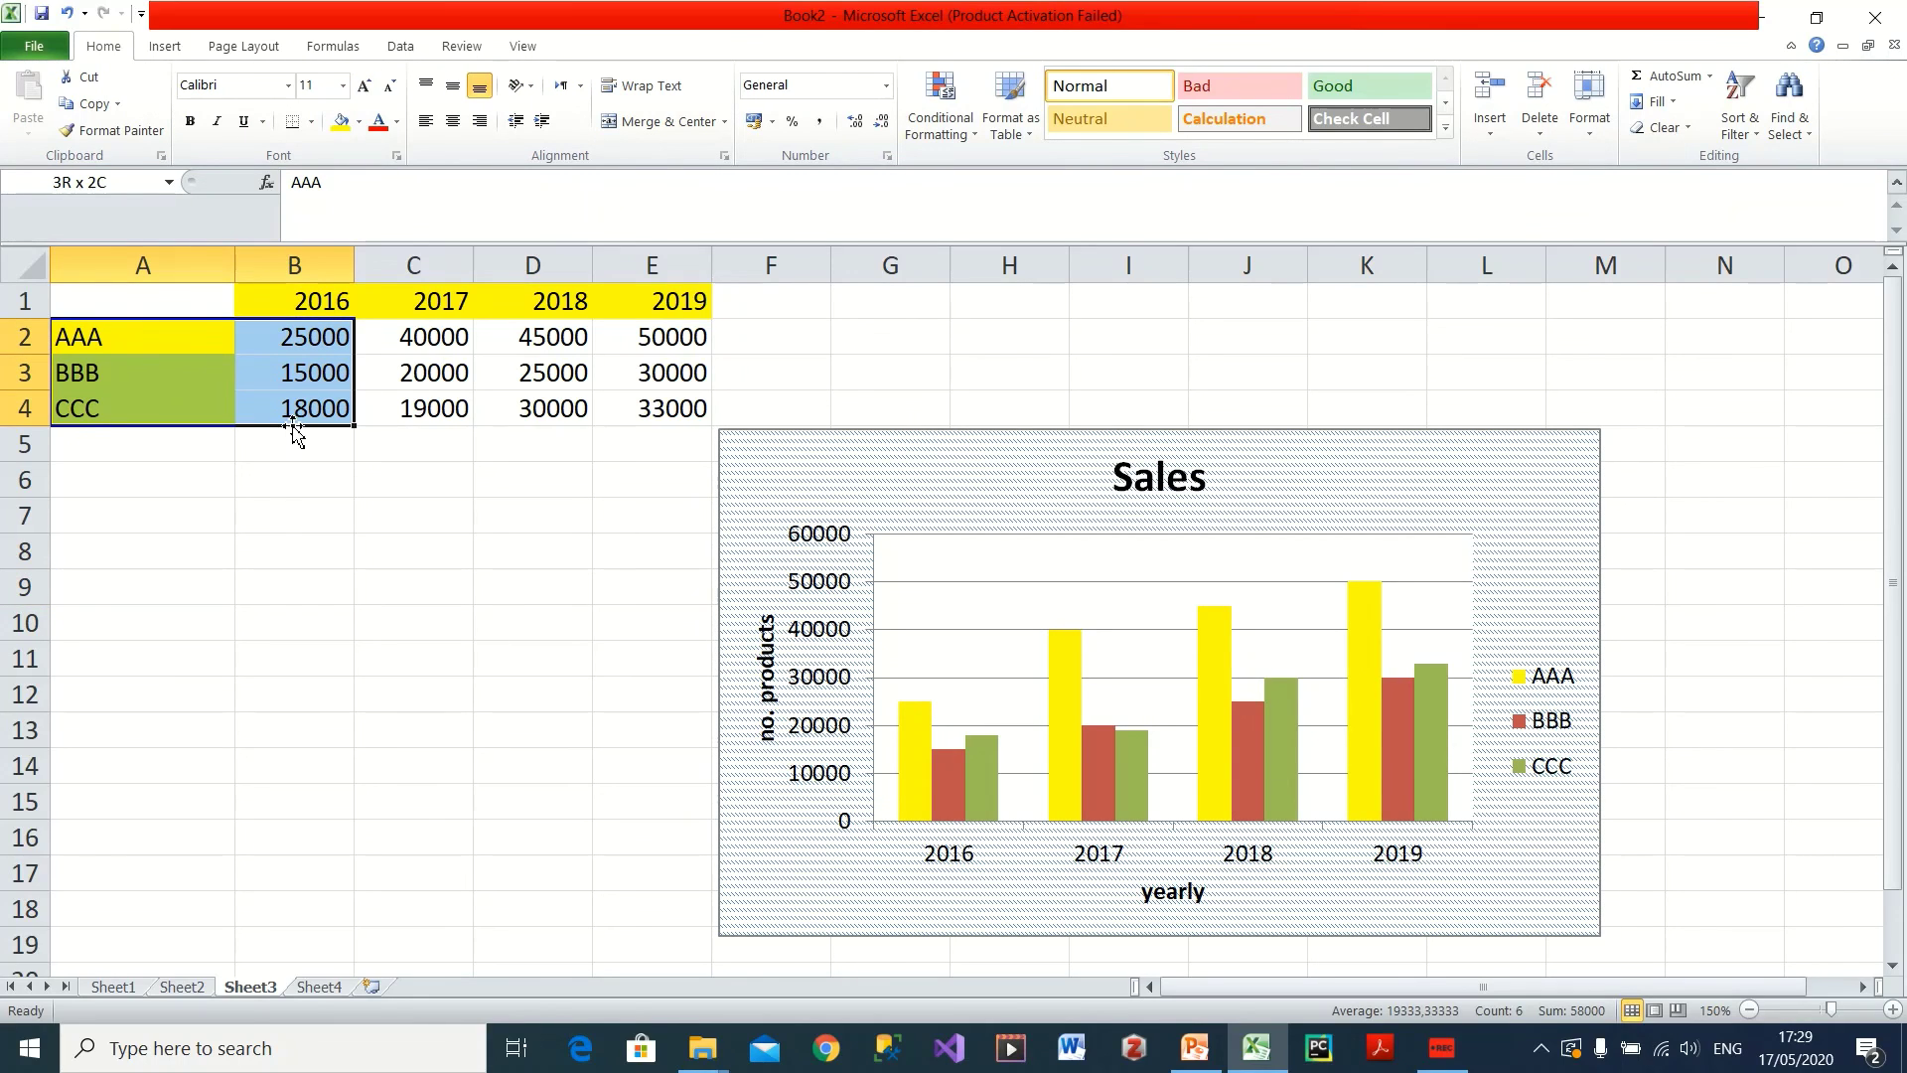
right_click(290, 354)
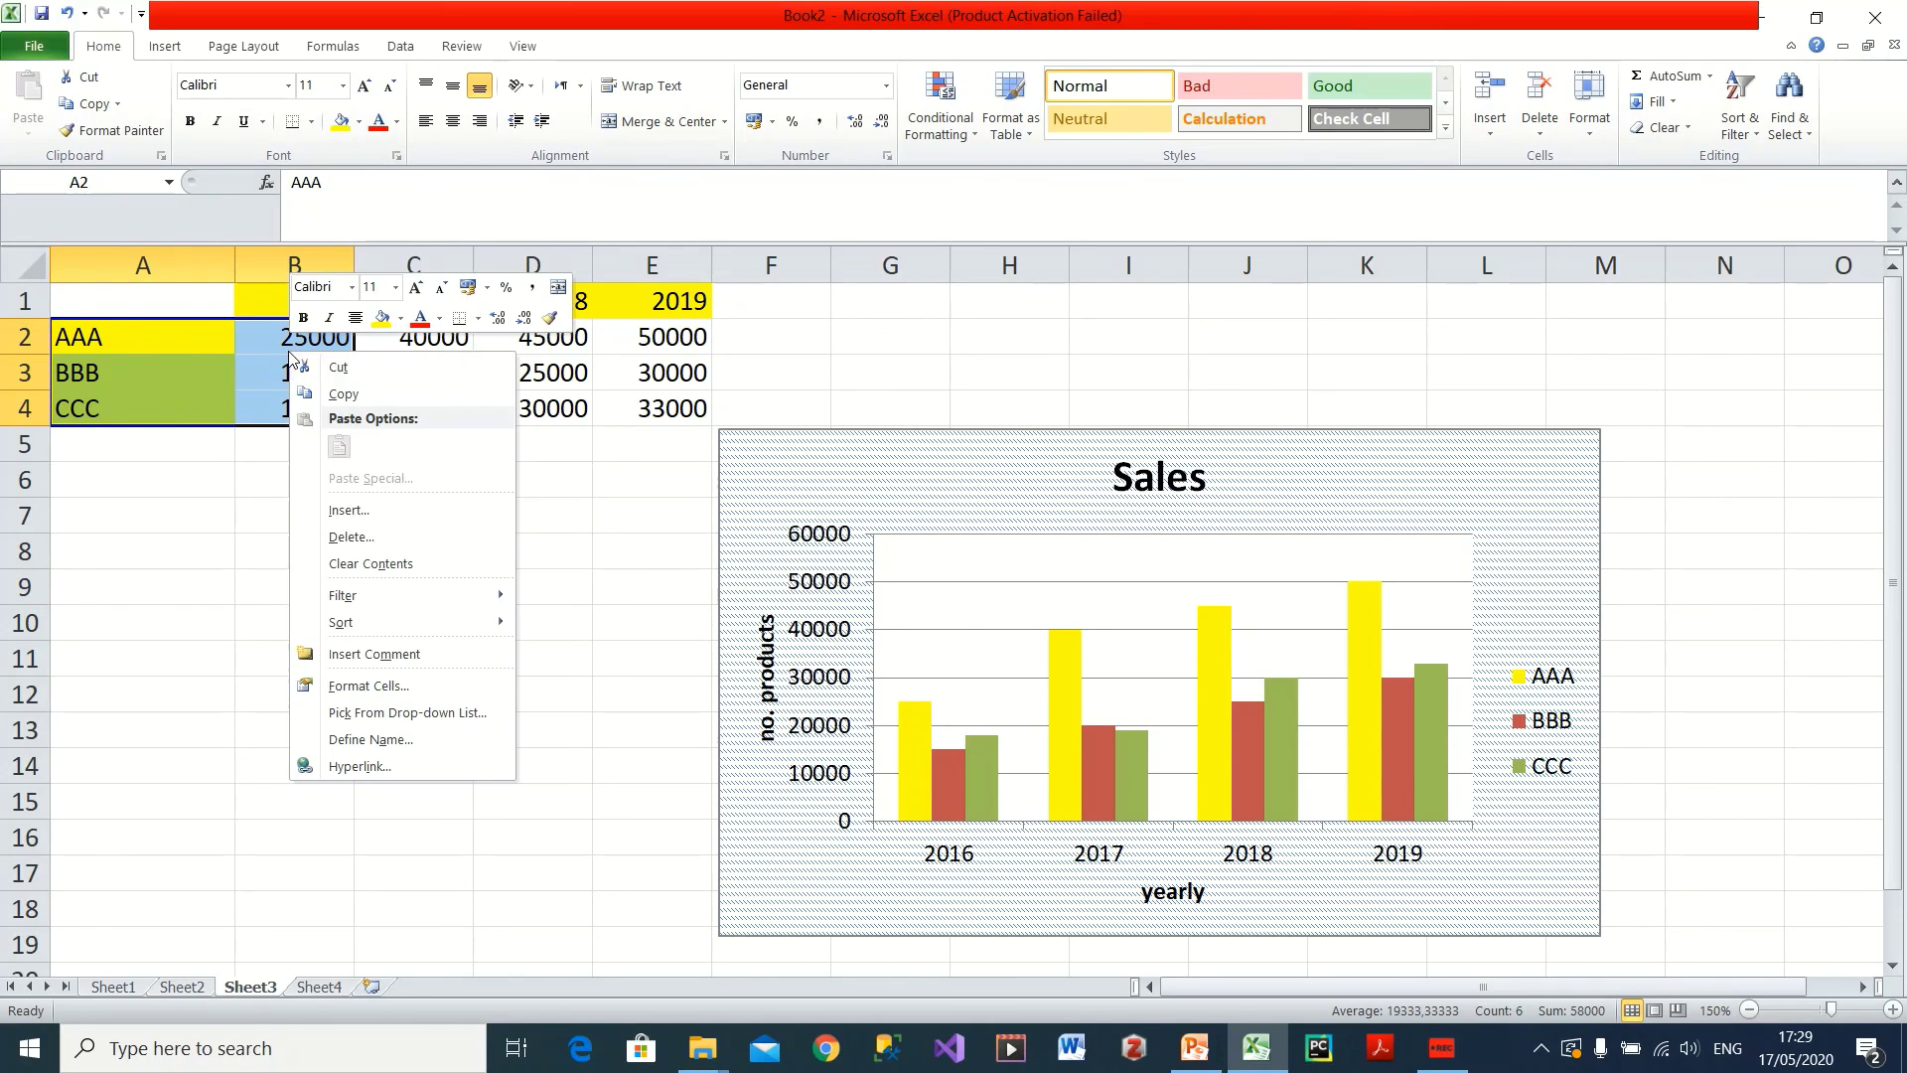
click(361, 391)
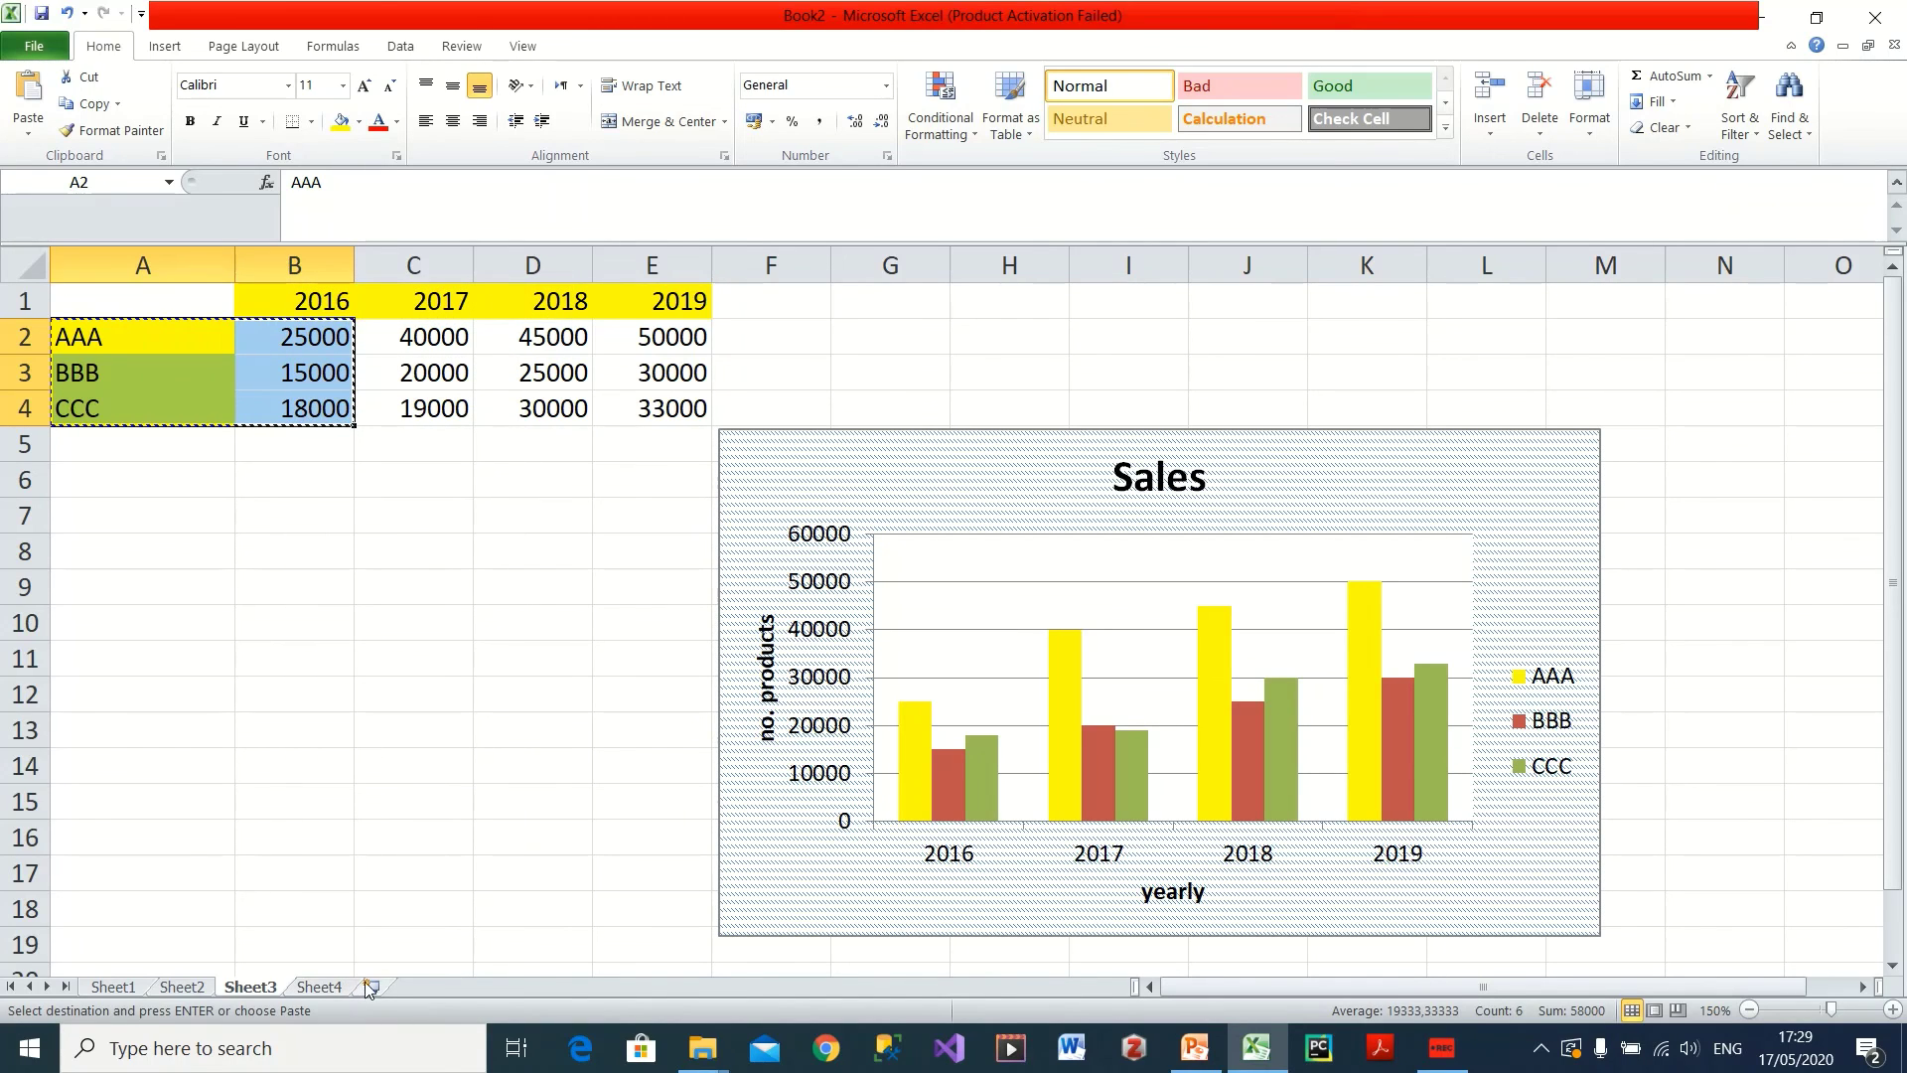
click(369, 986)
right_click(89, 286)
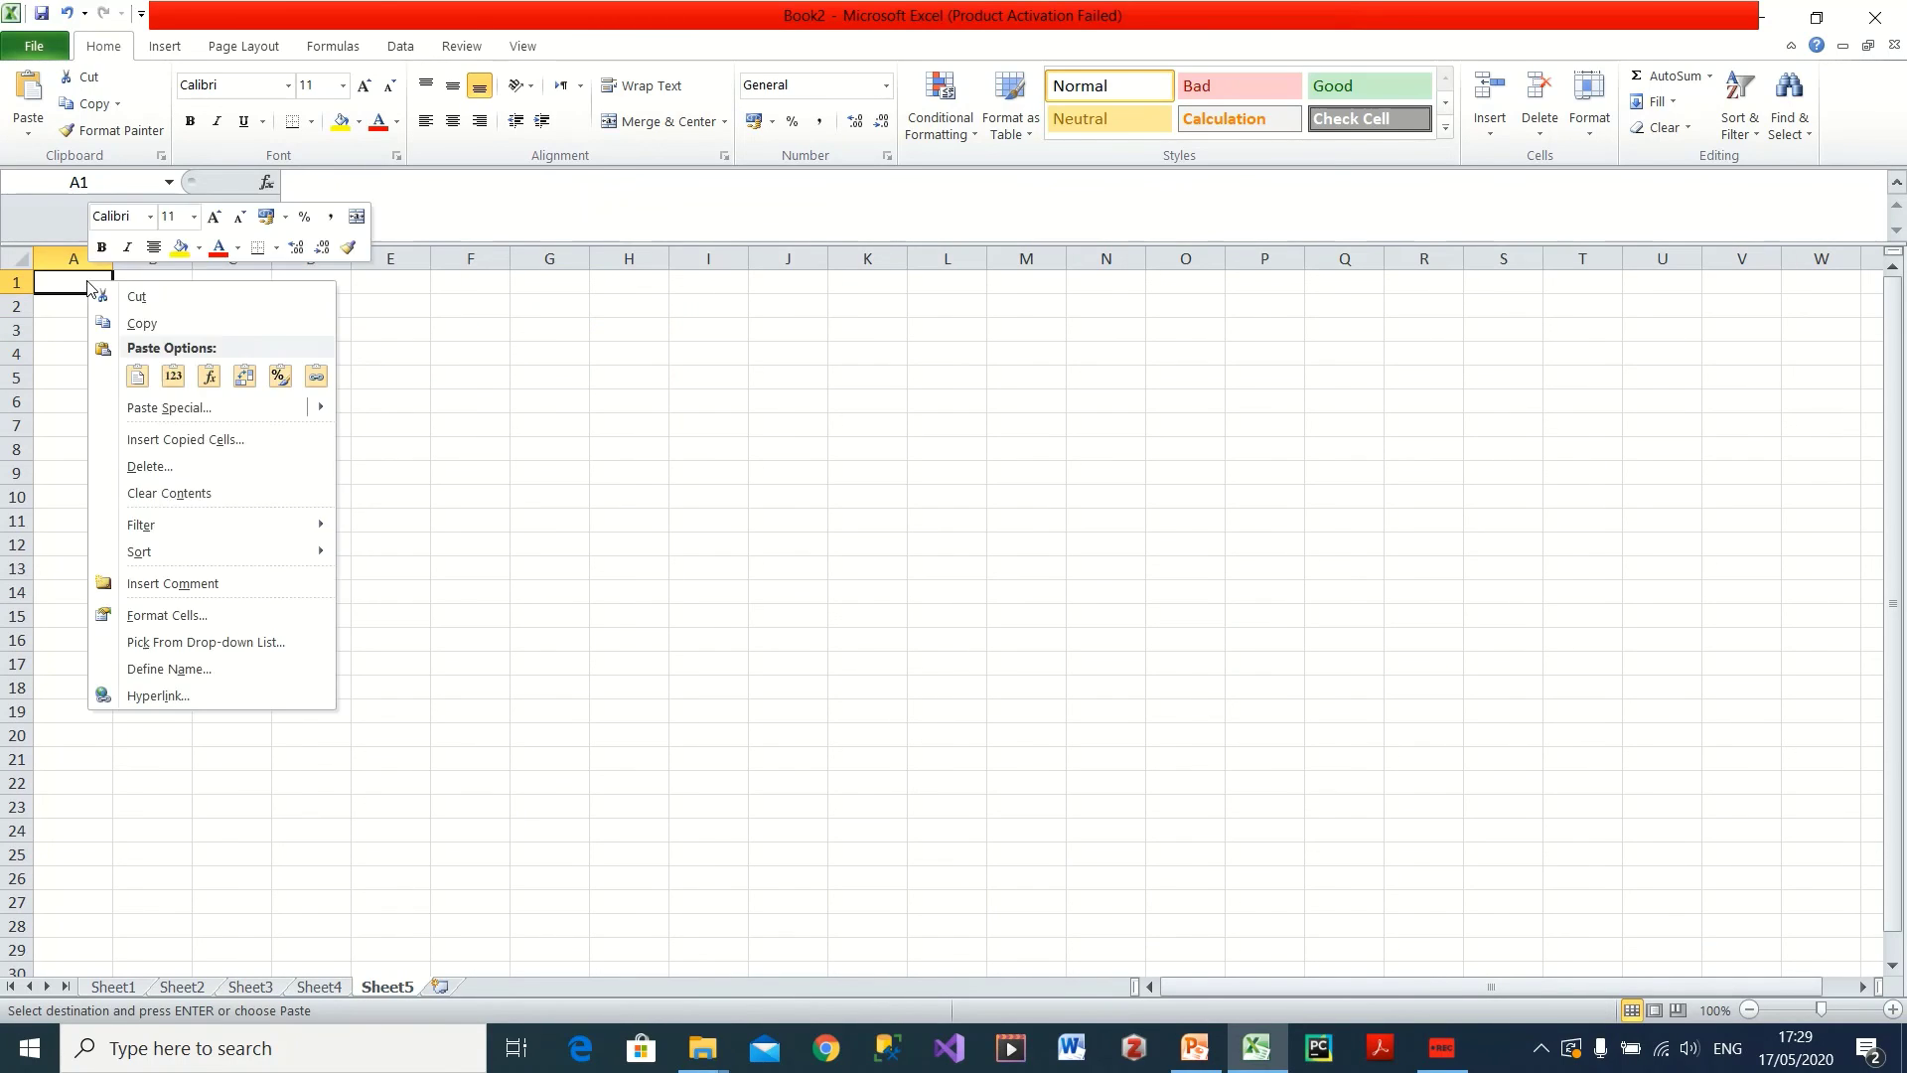
click(139, 375)
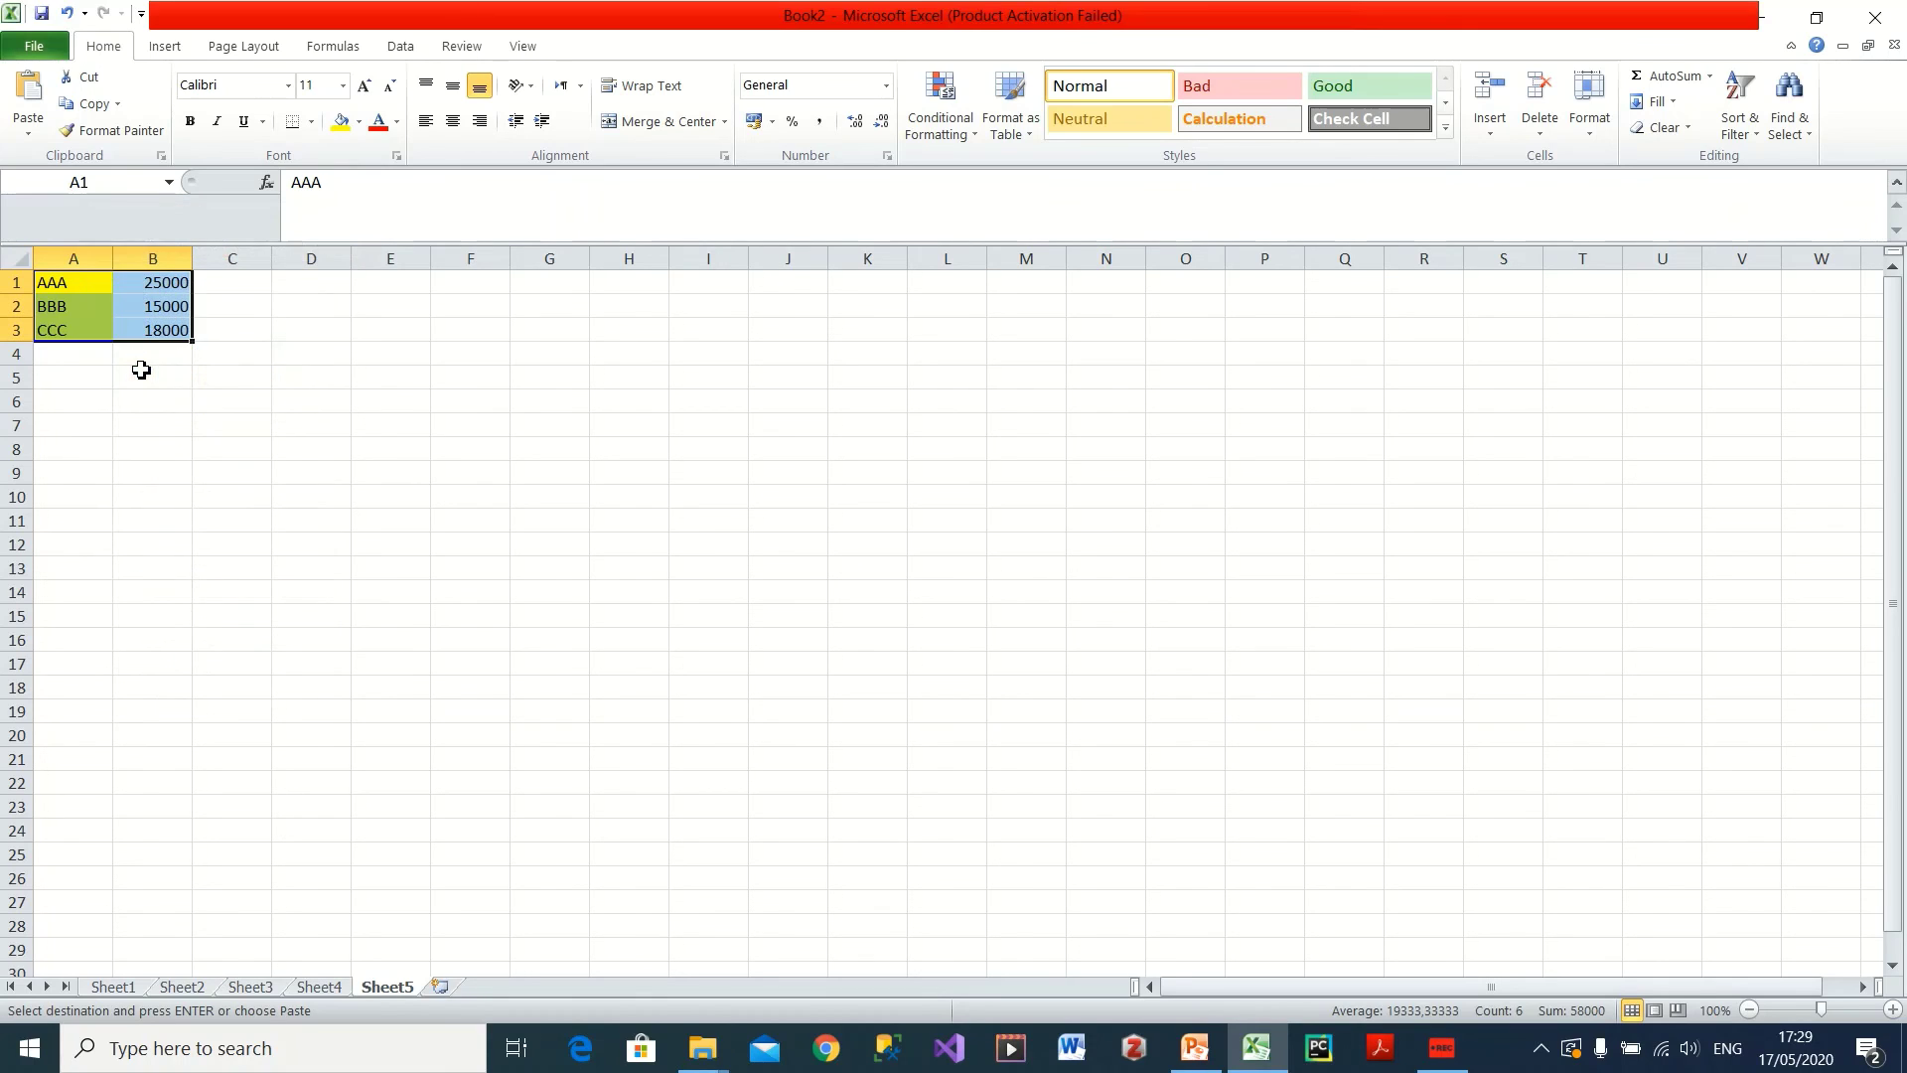
click(311, 334)
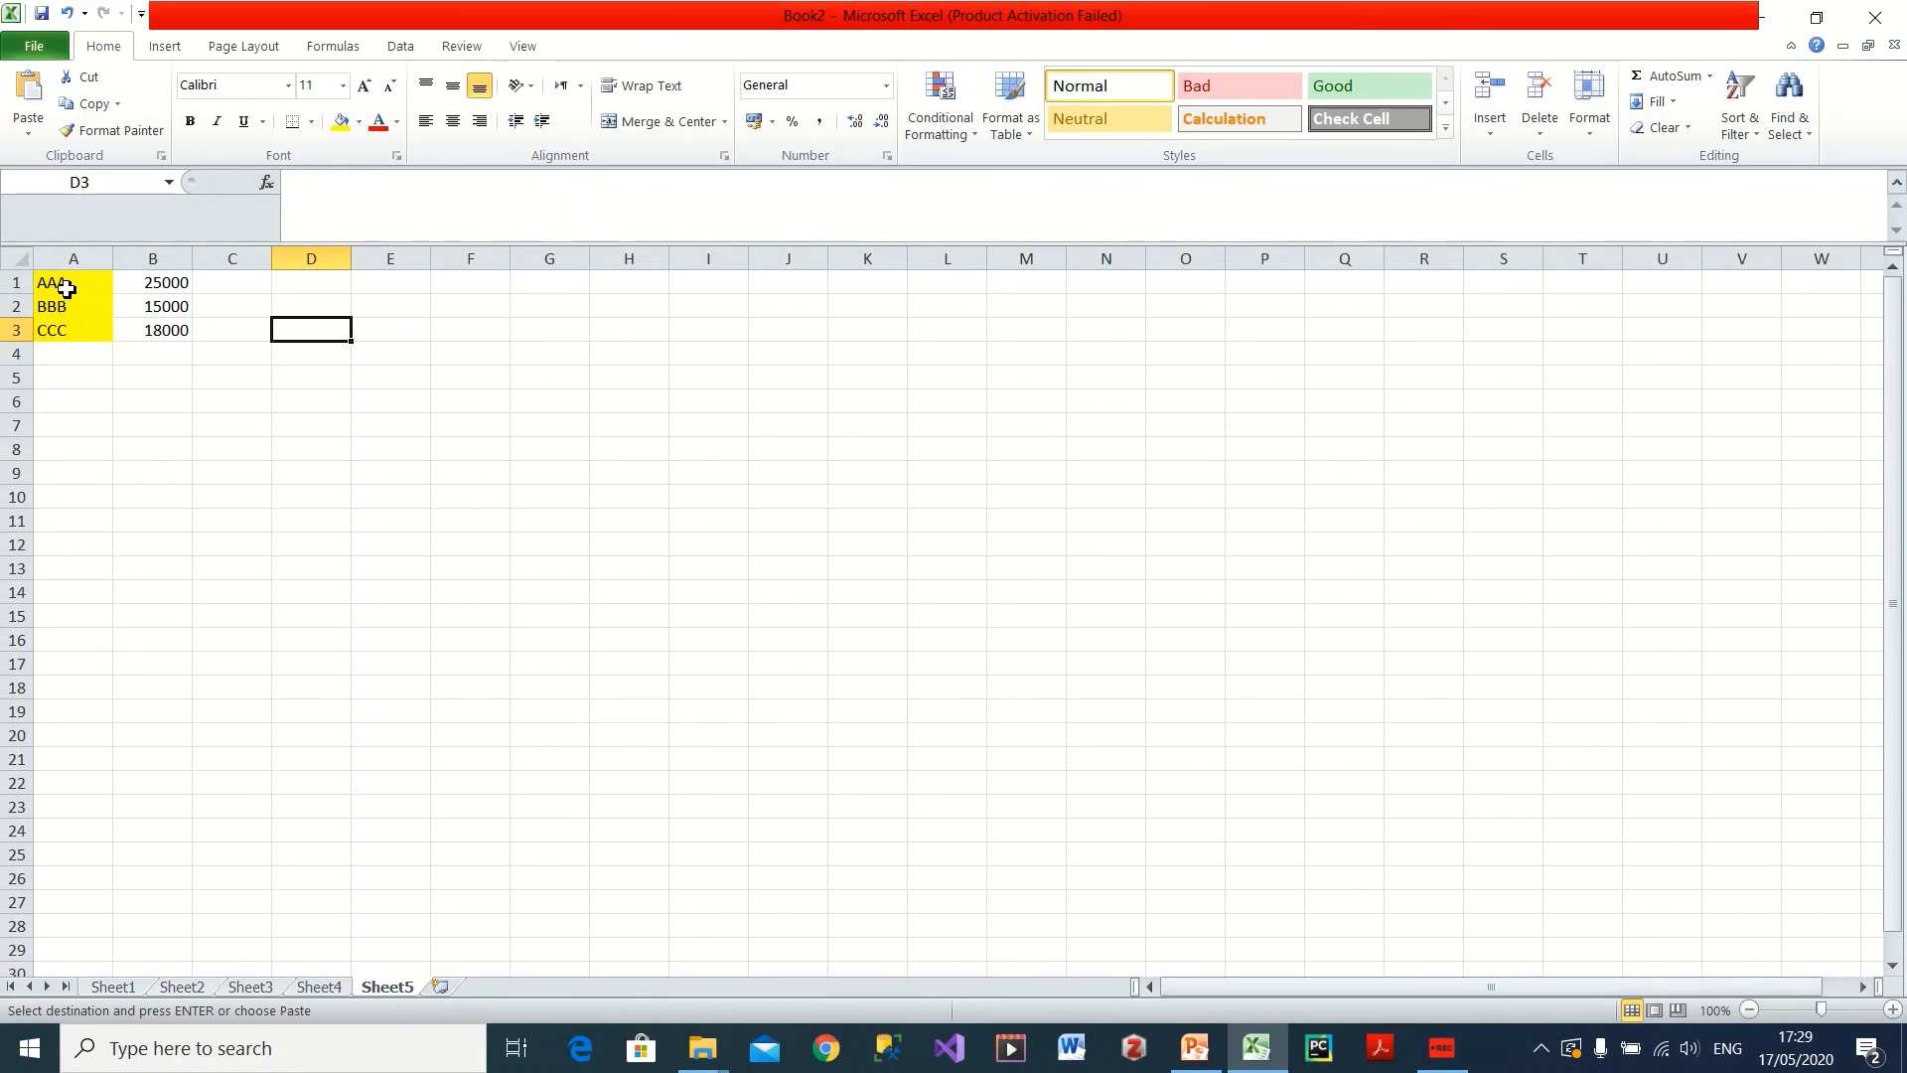
- Insert a basic 2-D pie chart from the data in A1:B3
drag(108, 286, 159, 337)
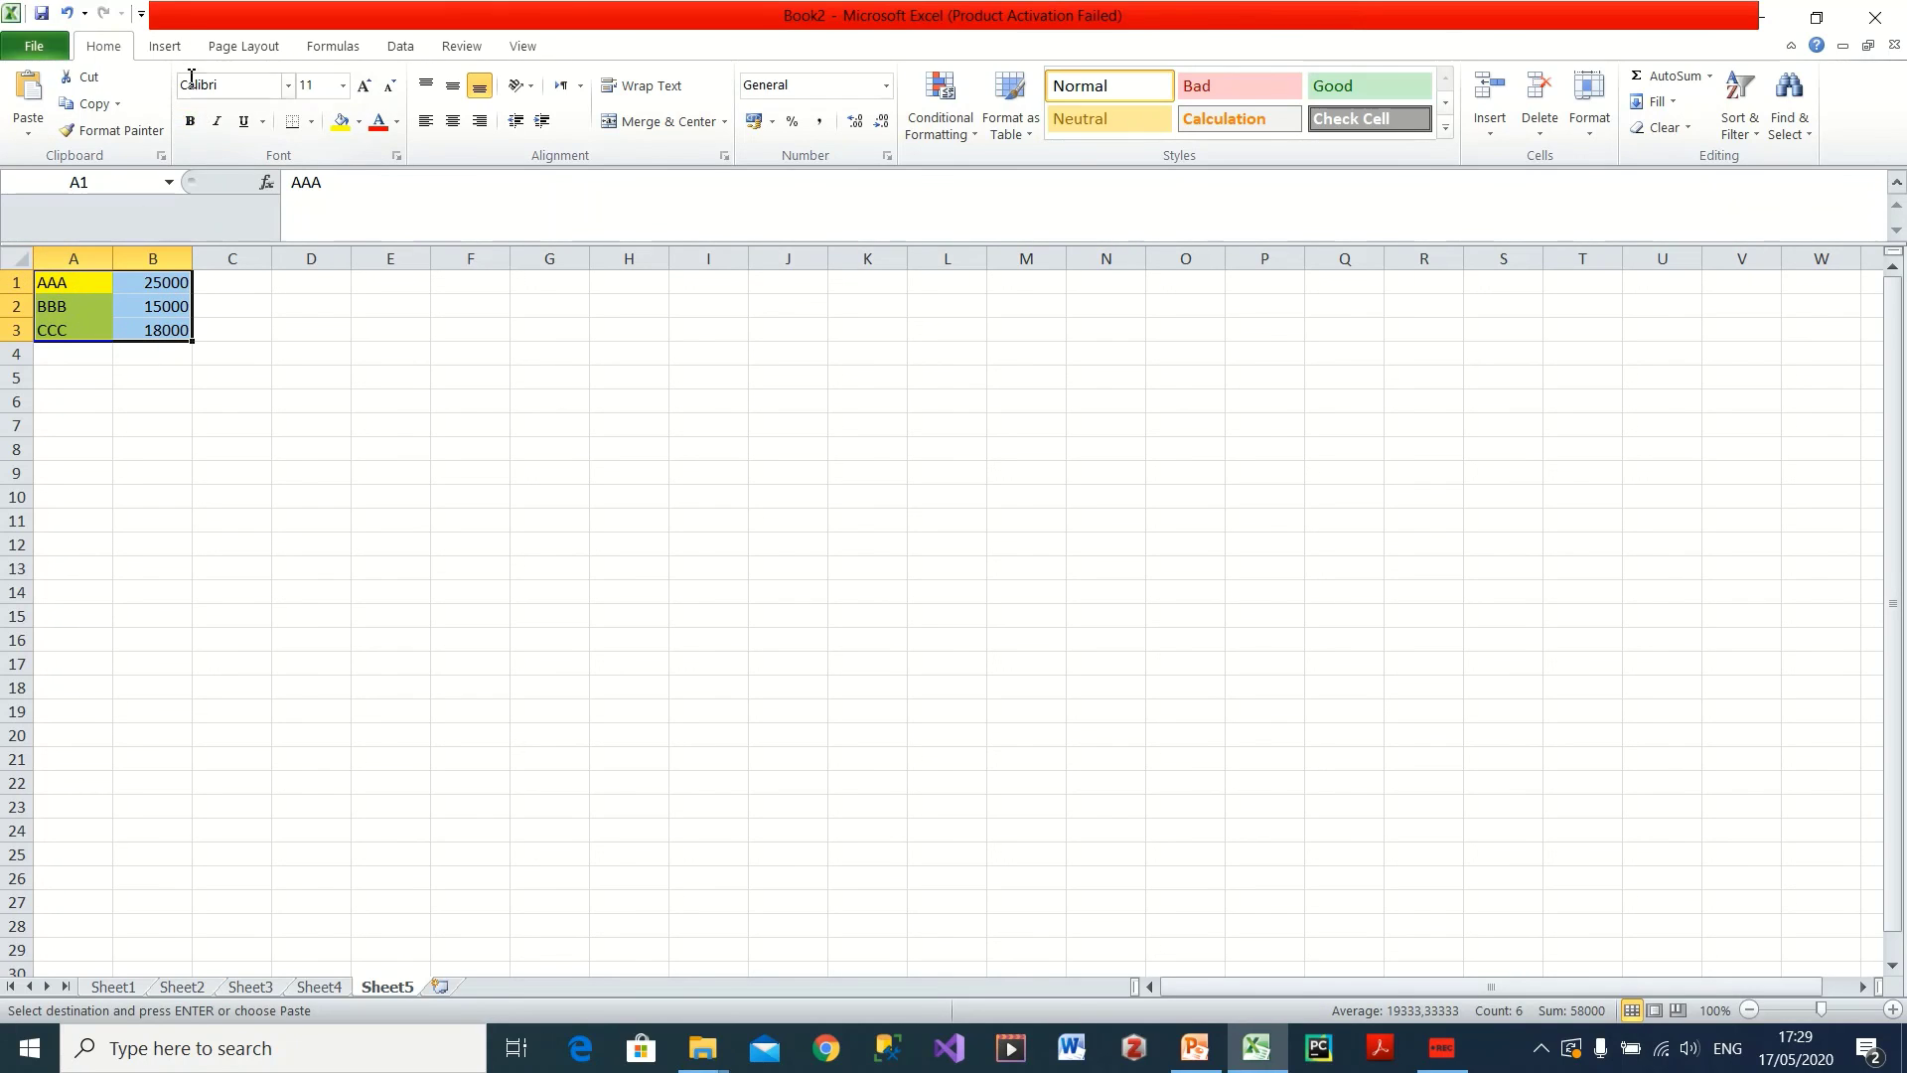
click(161, 46)
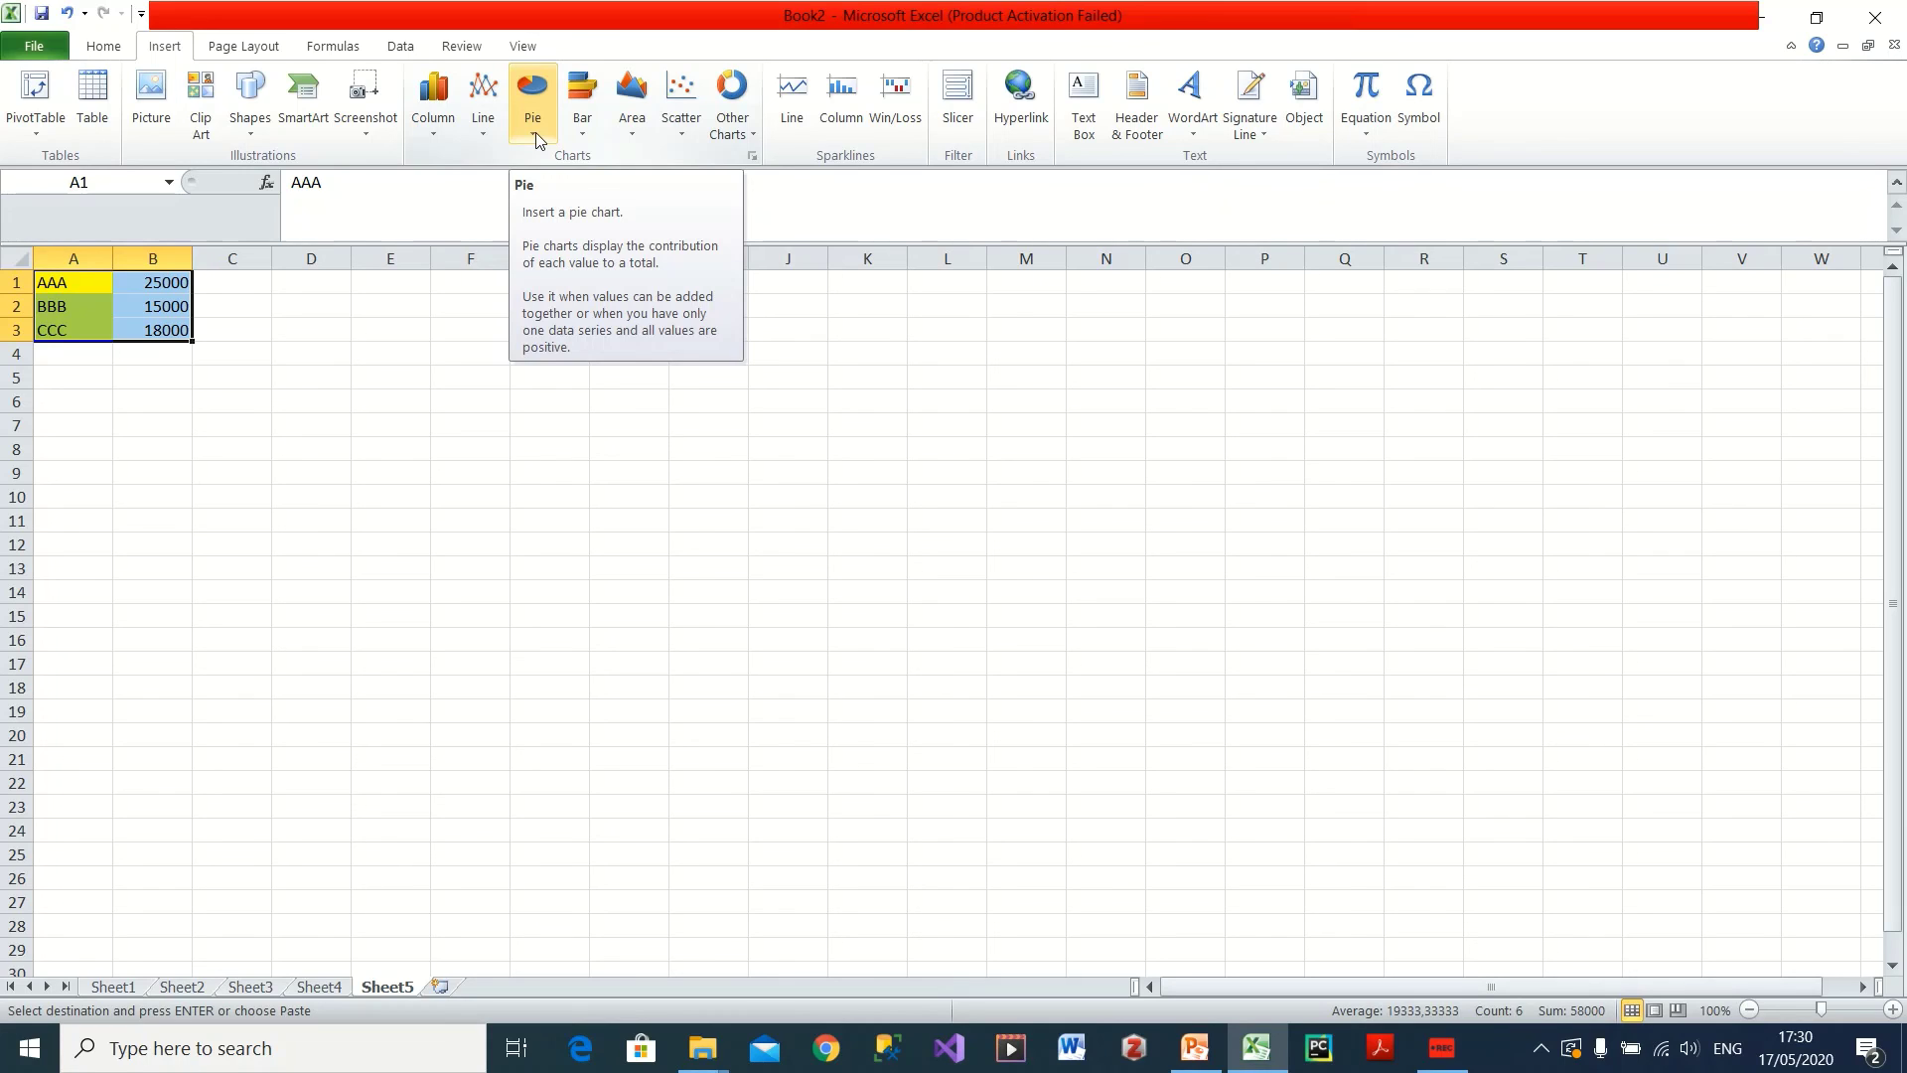
click(534, 83)
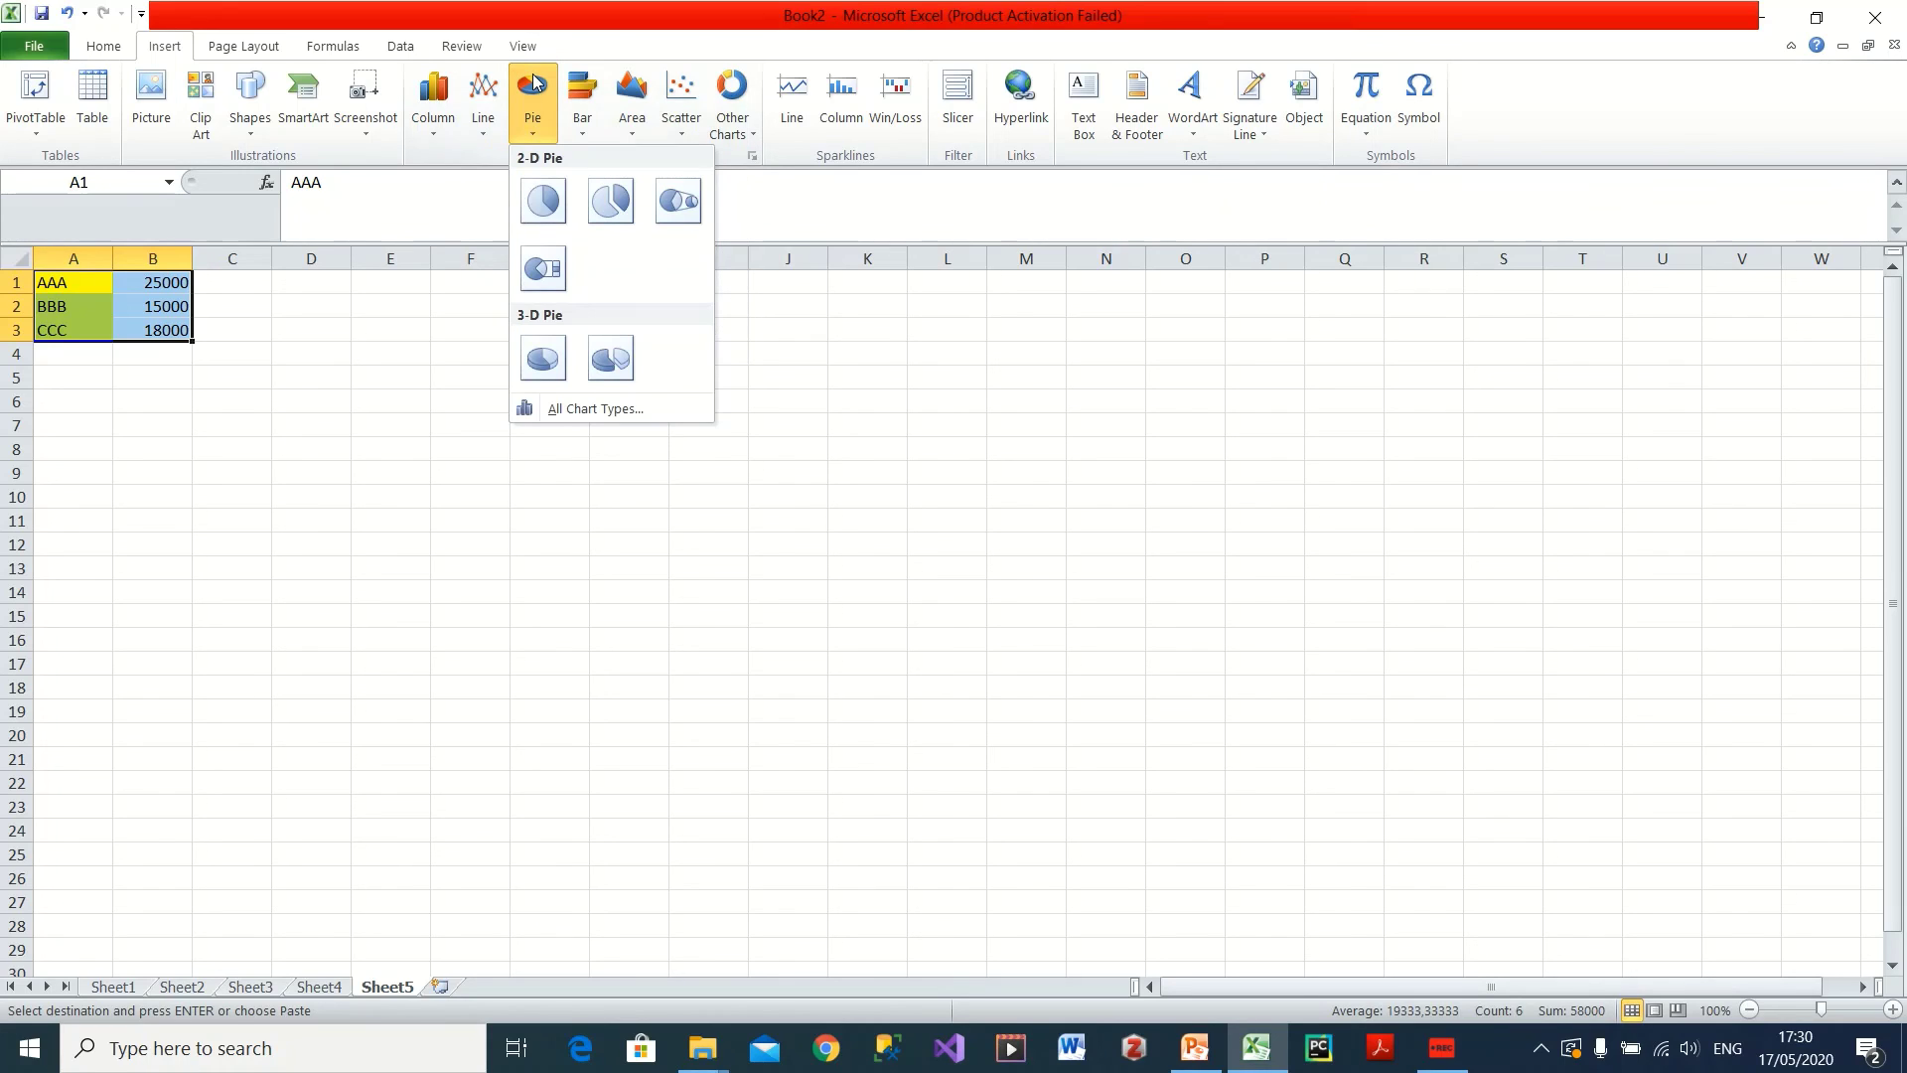
click(541, 202)
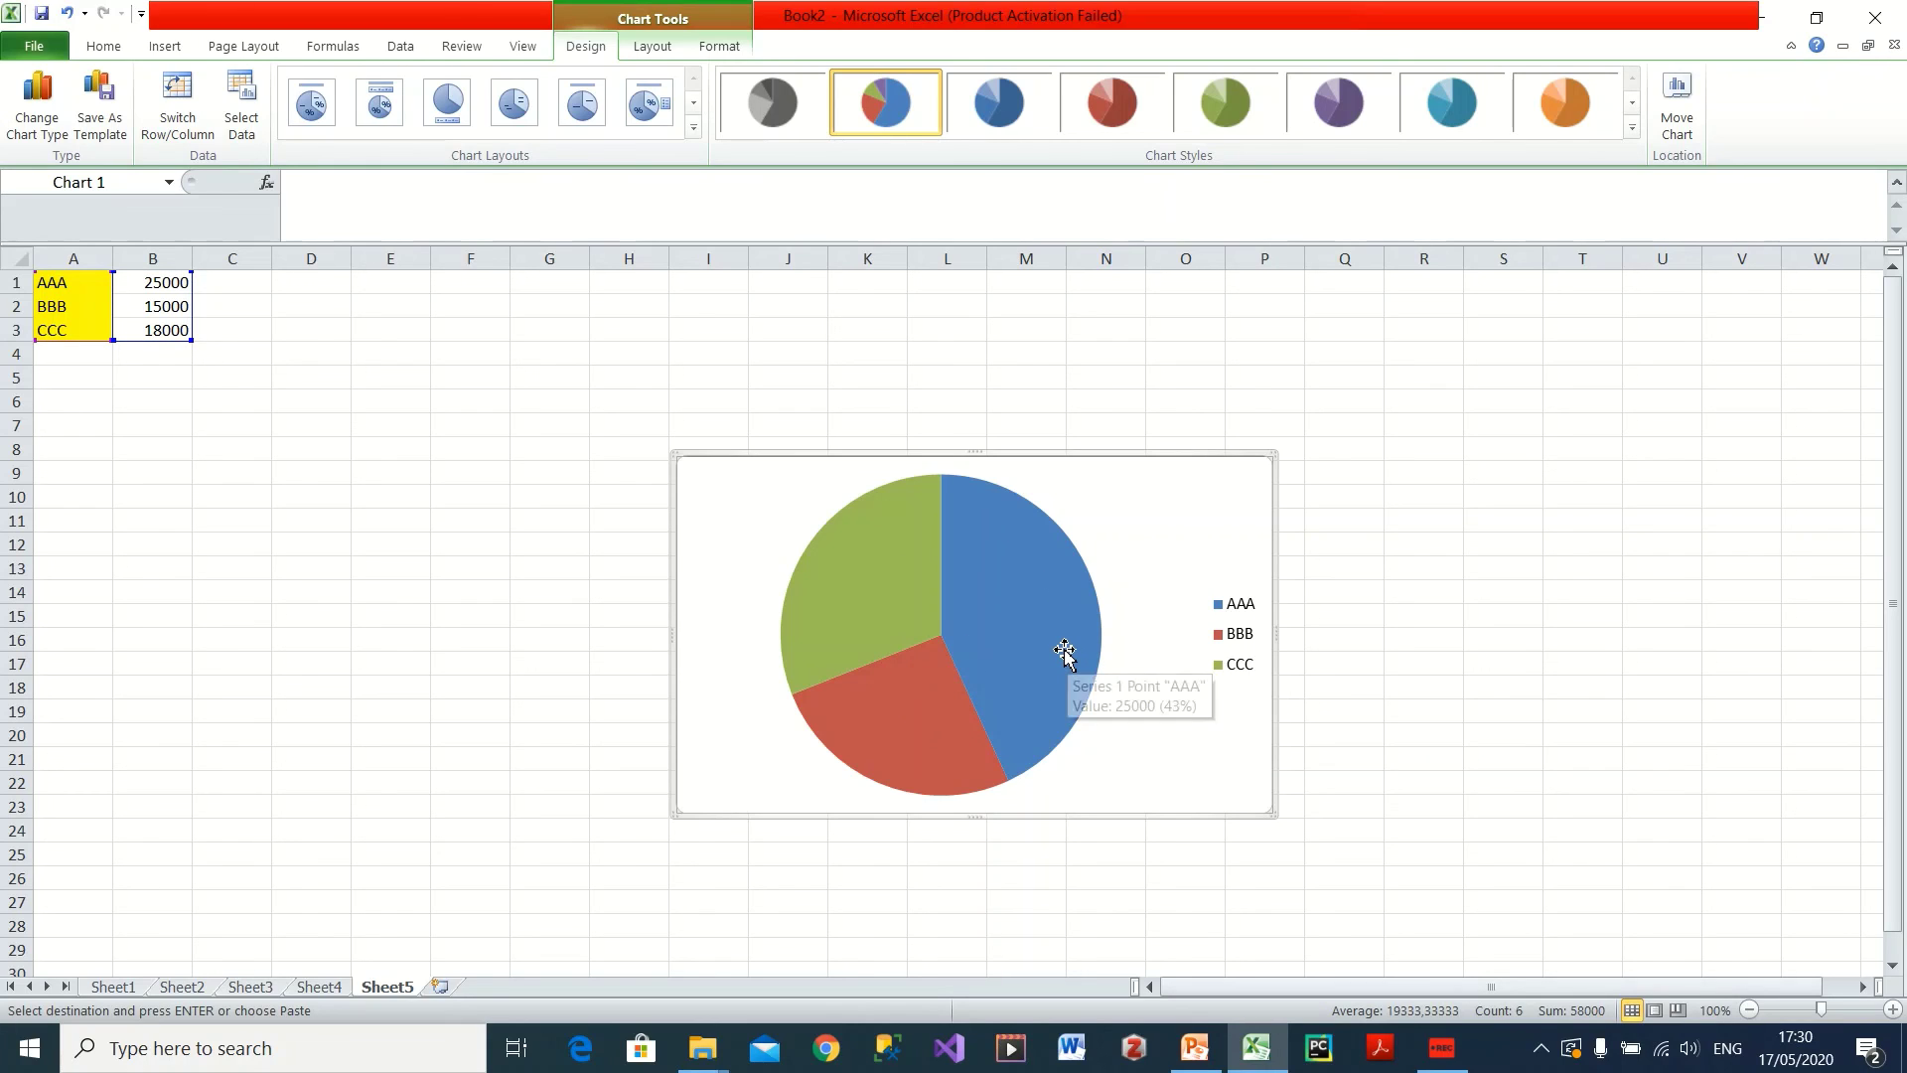
mouse_move(930, 711)
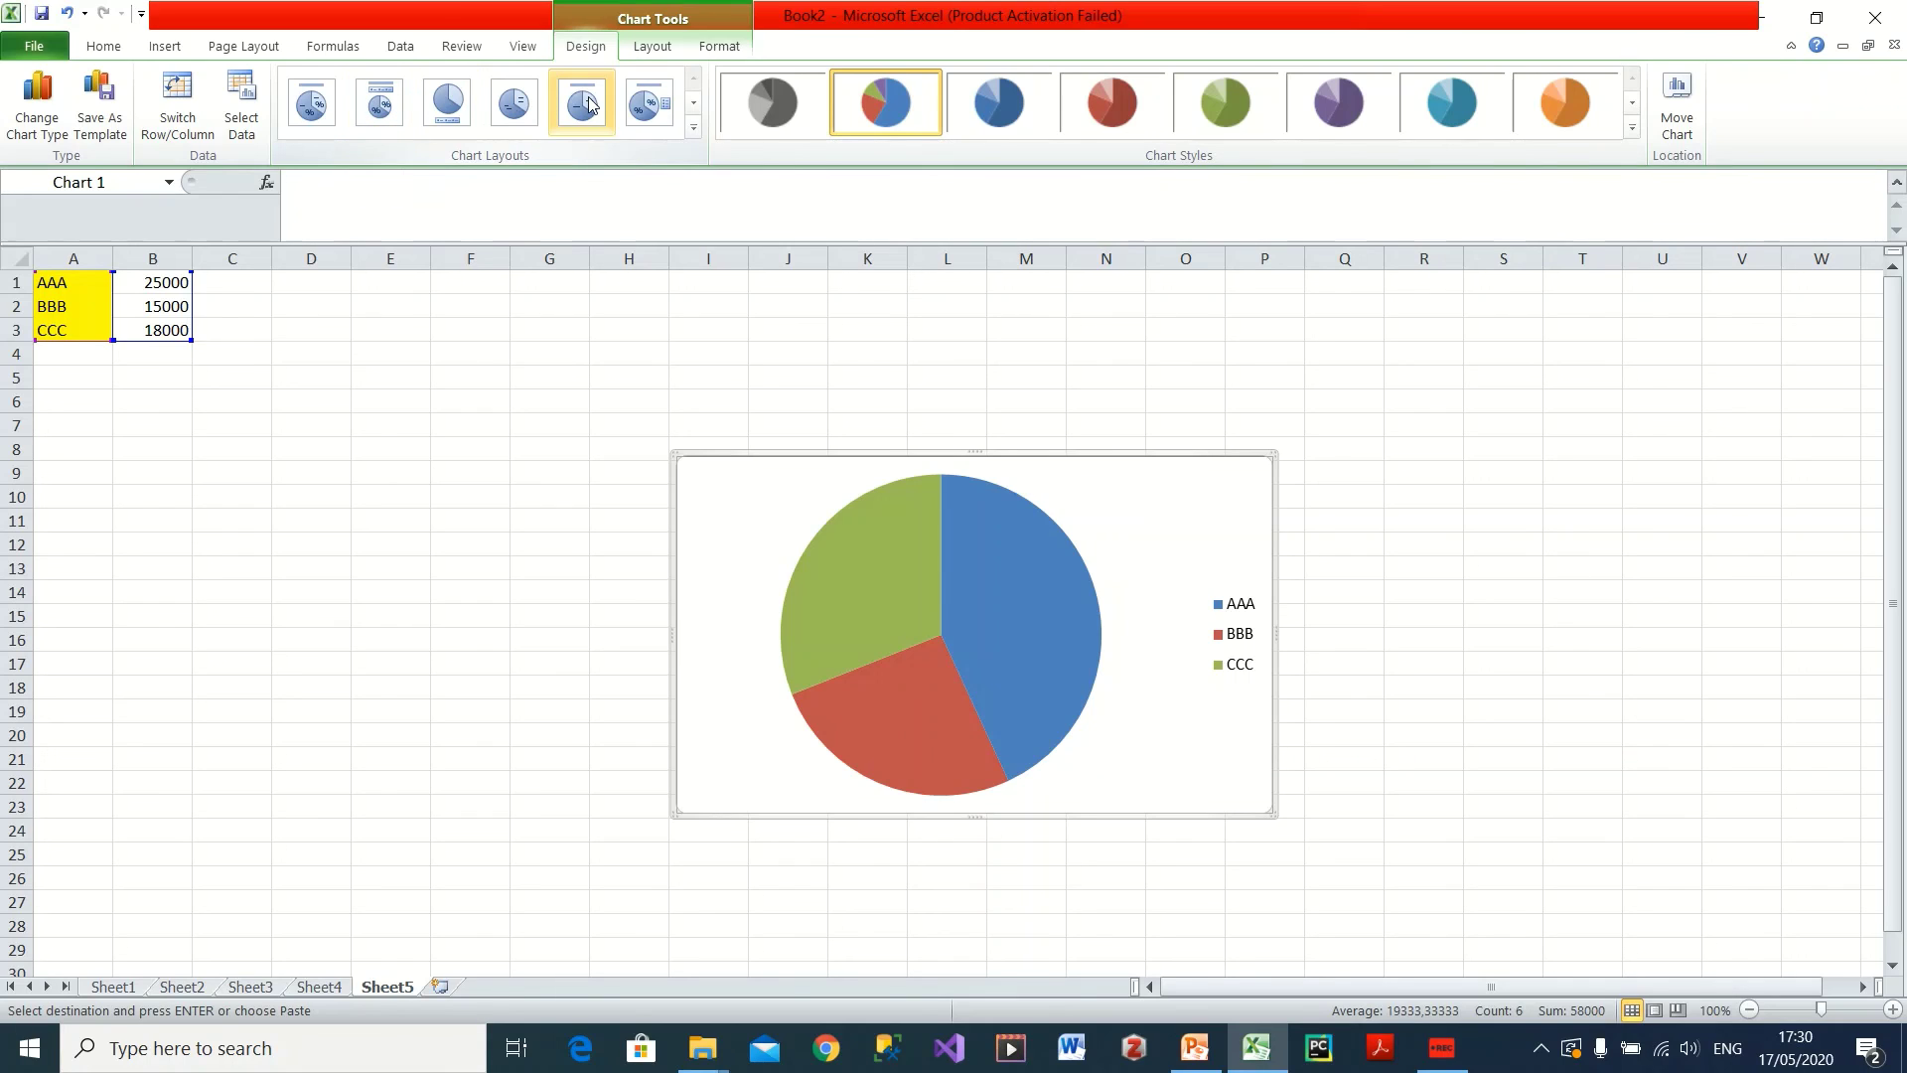
- Try pie chart layouts with name and percentage labels, name and value labels, and percentages with a title and legend
click(395, 103)
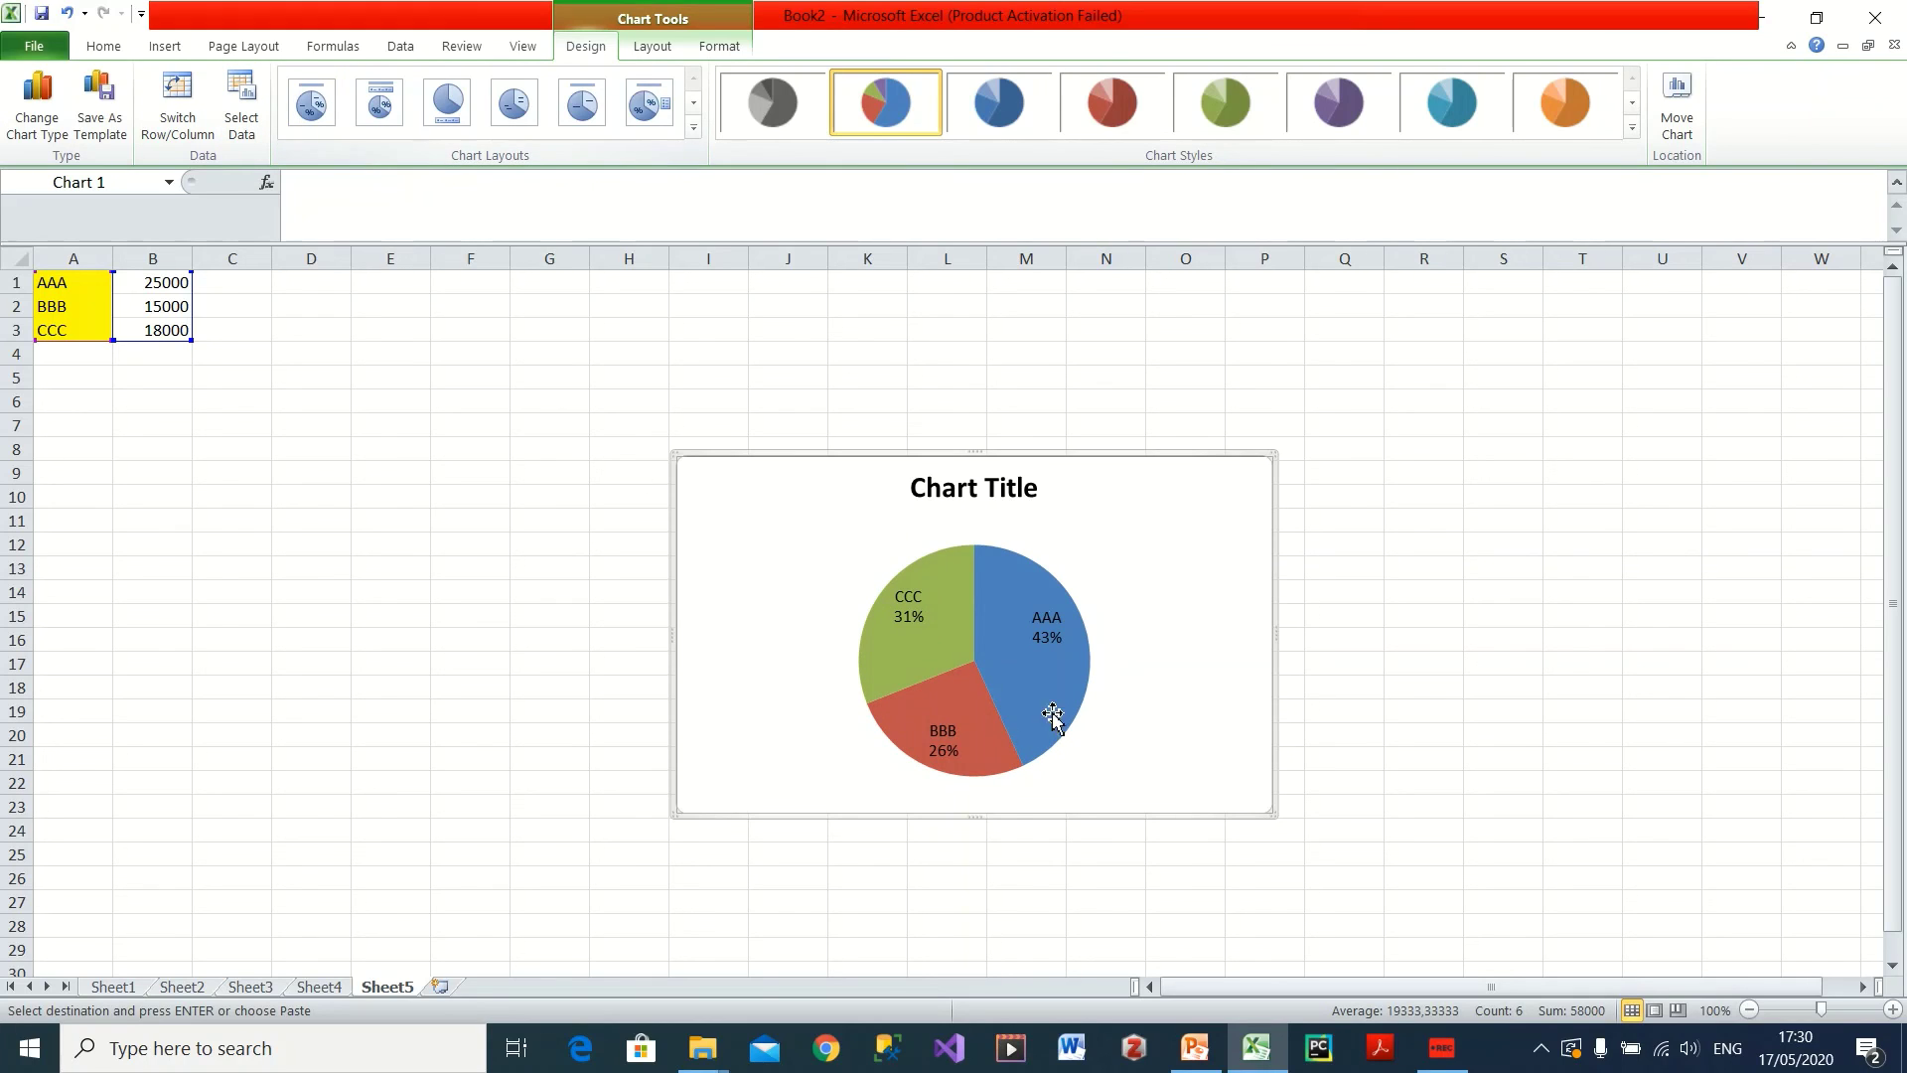
click(530, 122)
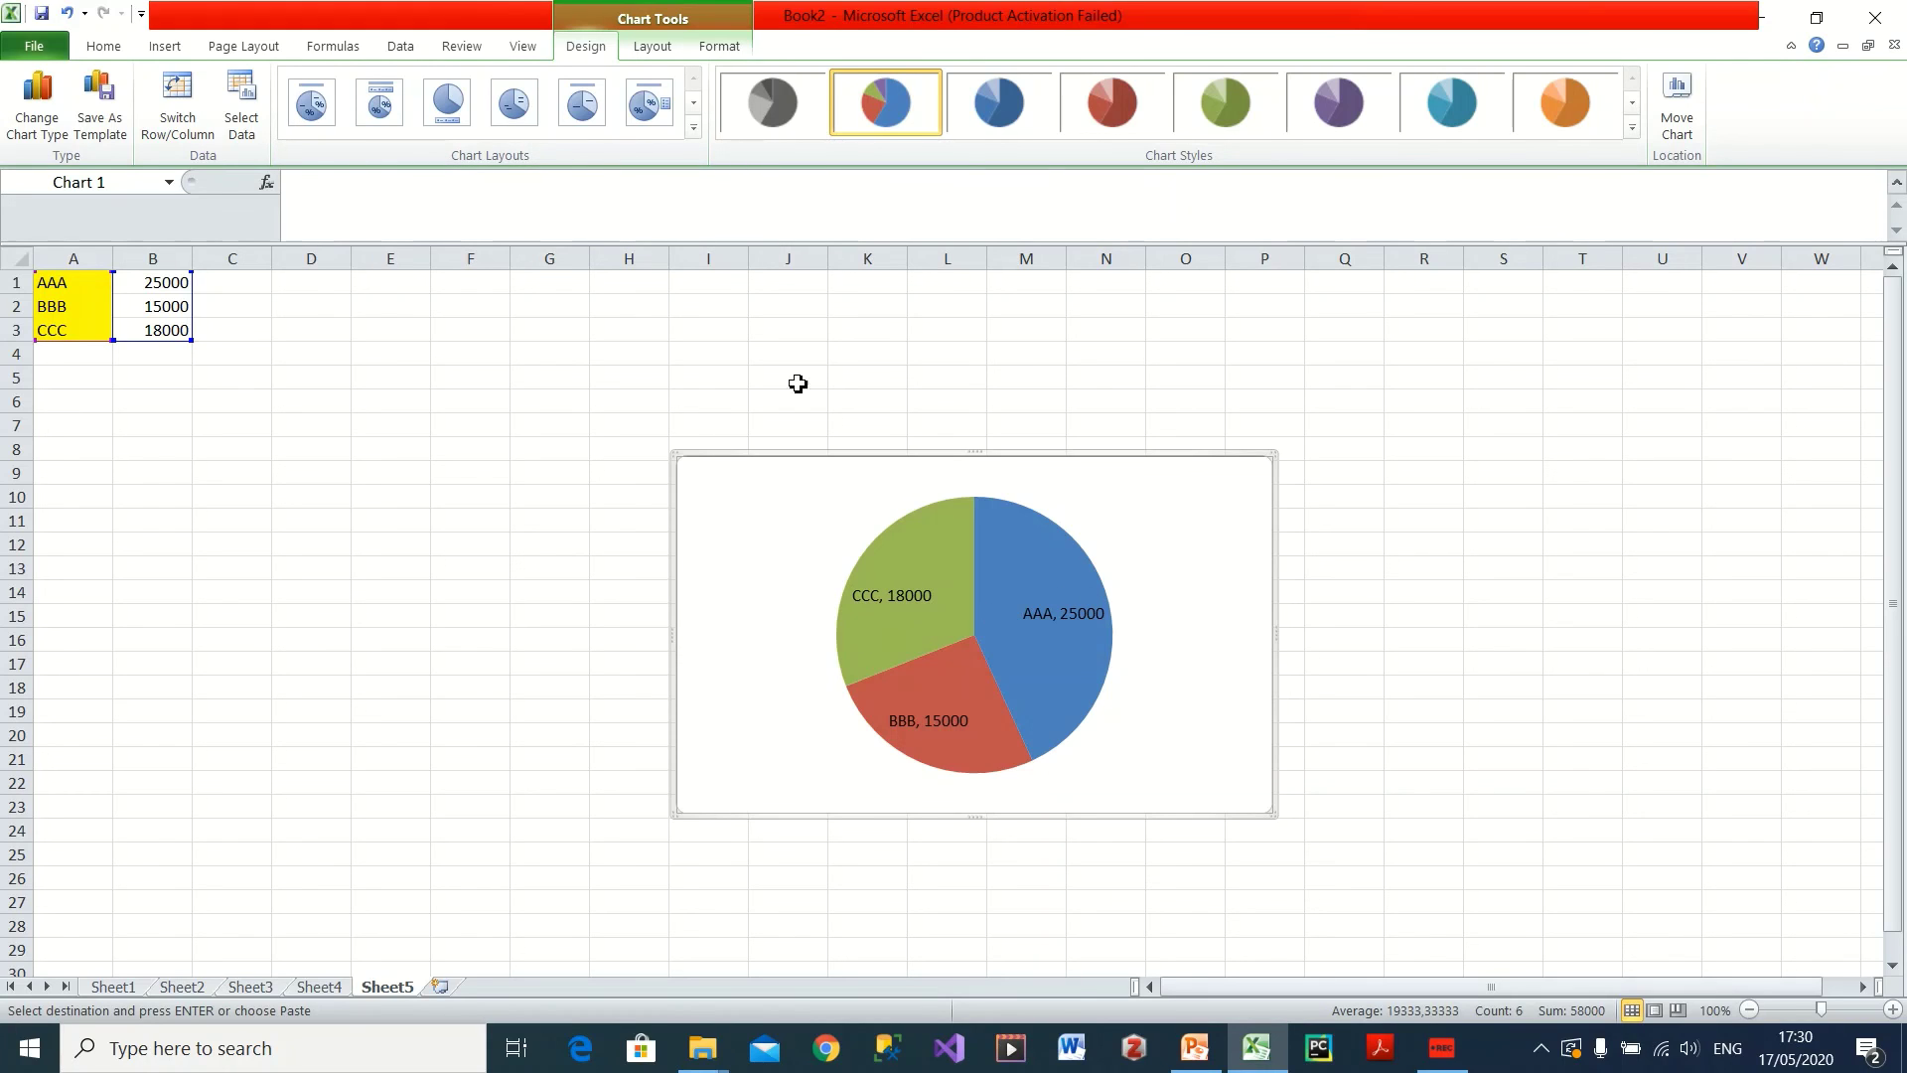
click(647, 103)
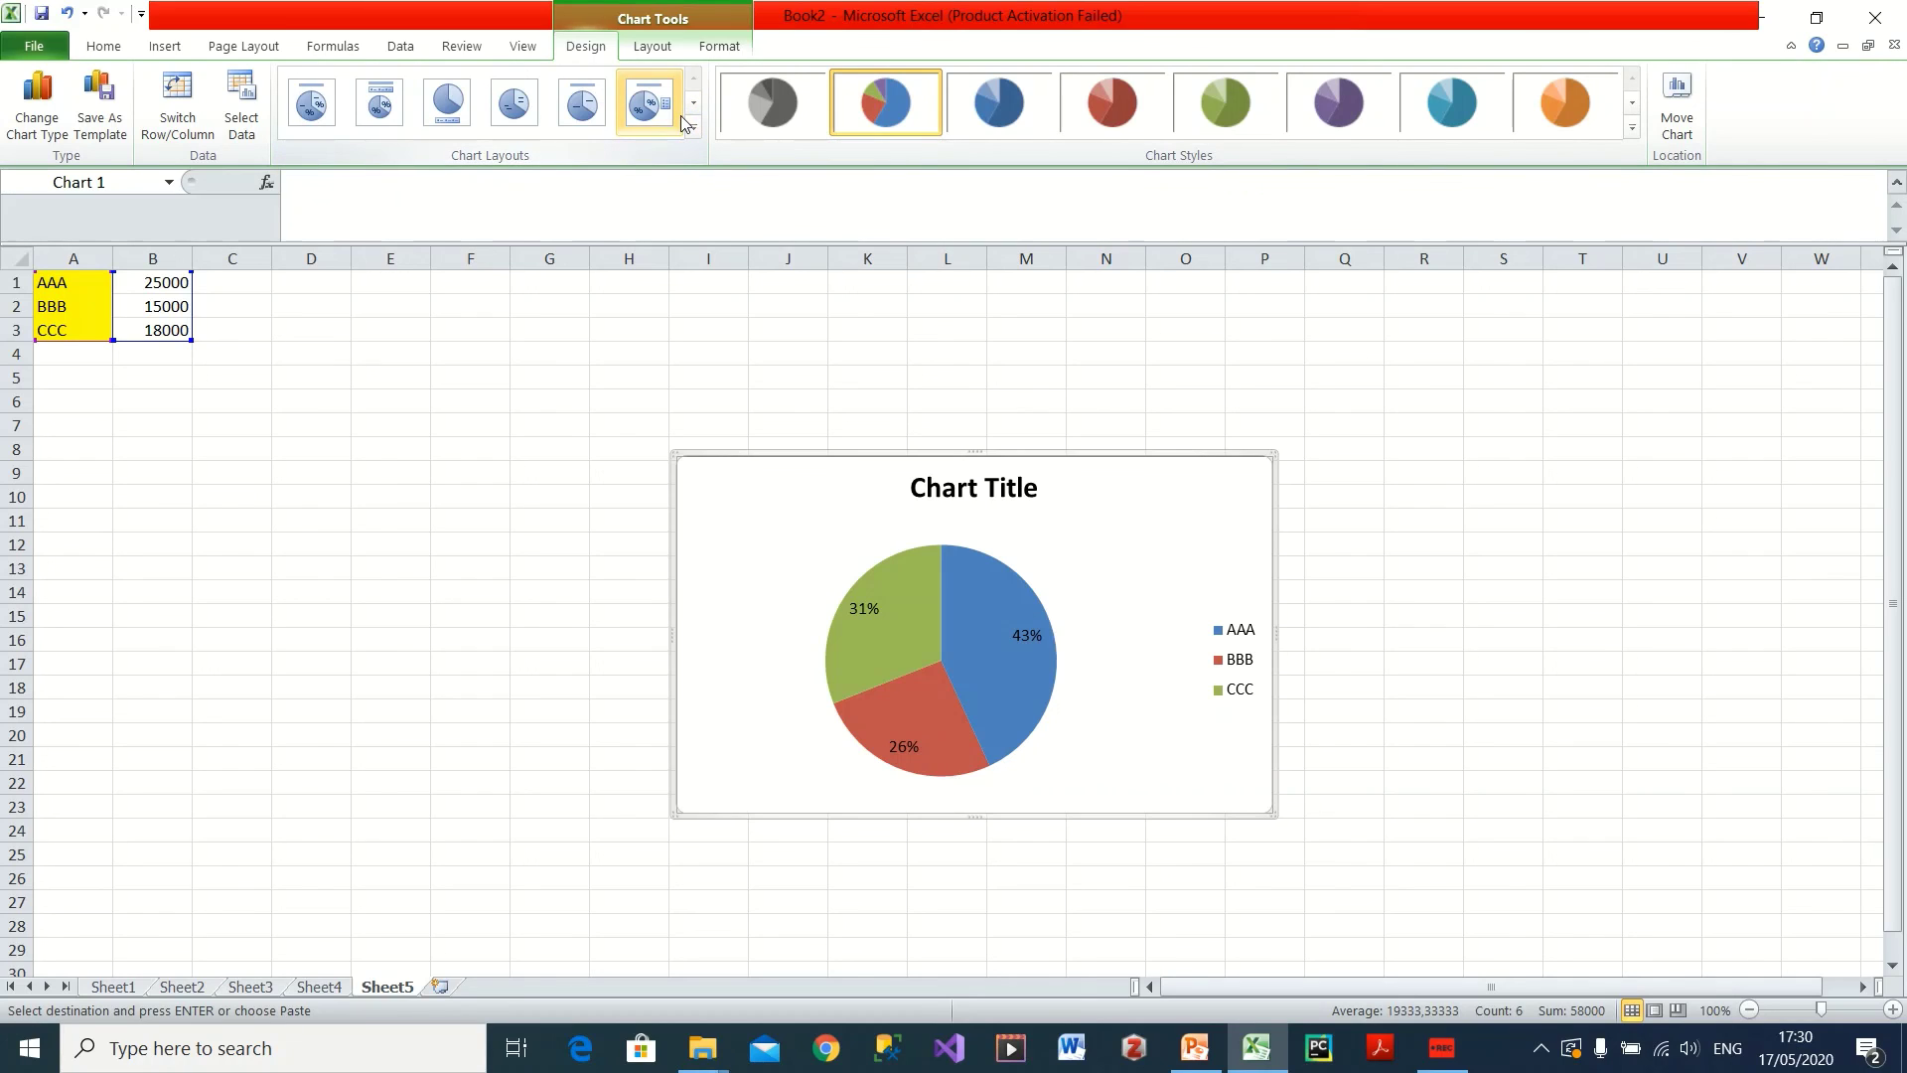
- Show the pie chart's legend at the top and place the percentage data labels at the outside end
click(647, 50)
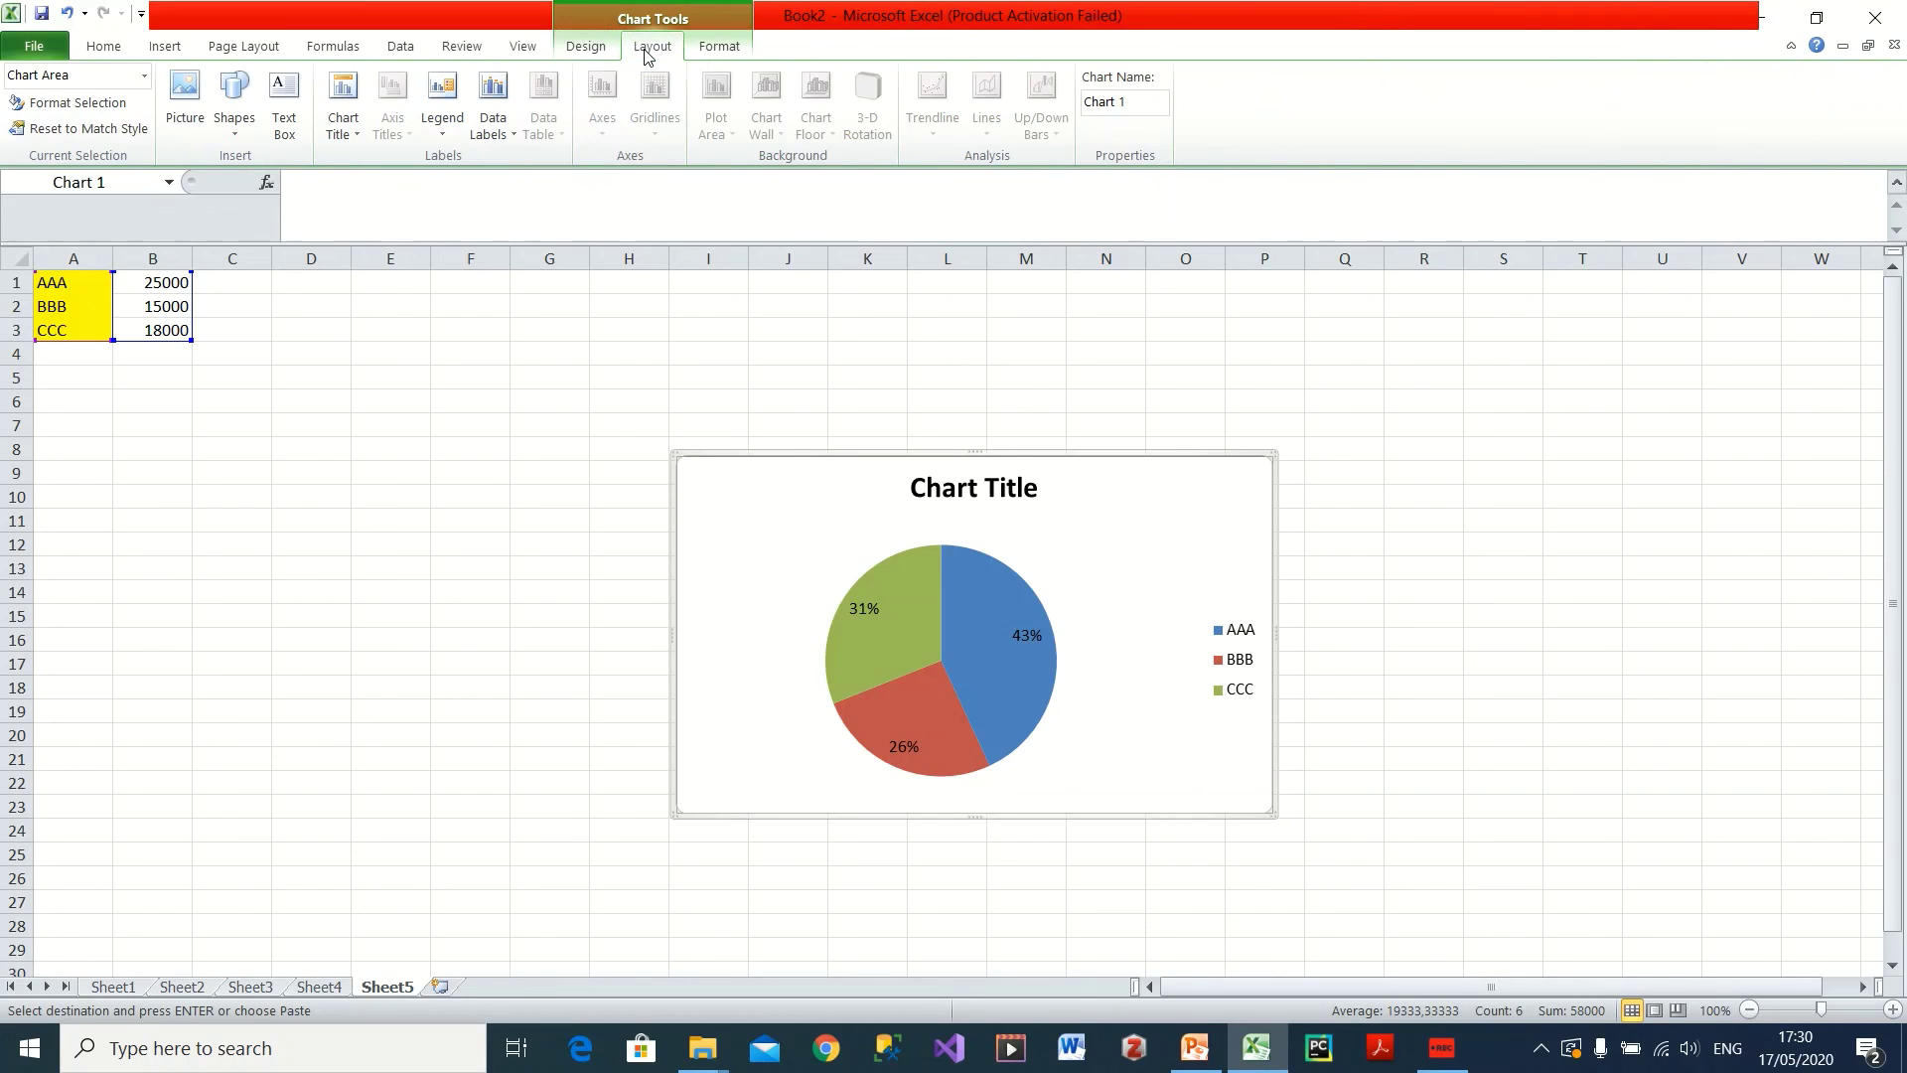
click(434, 135)
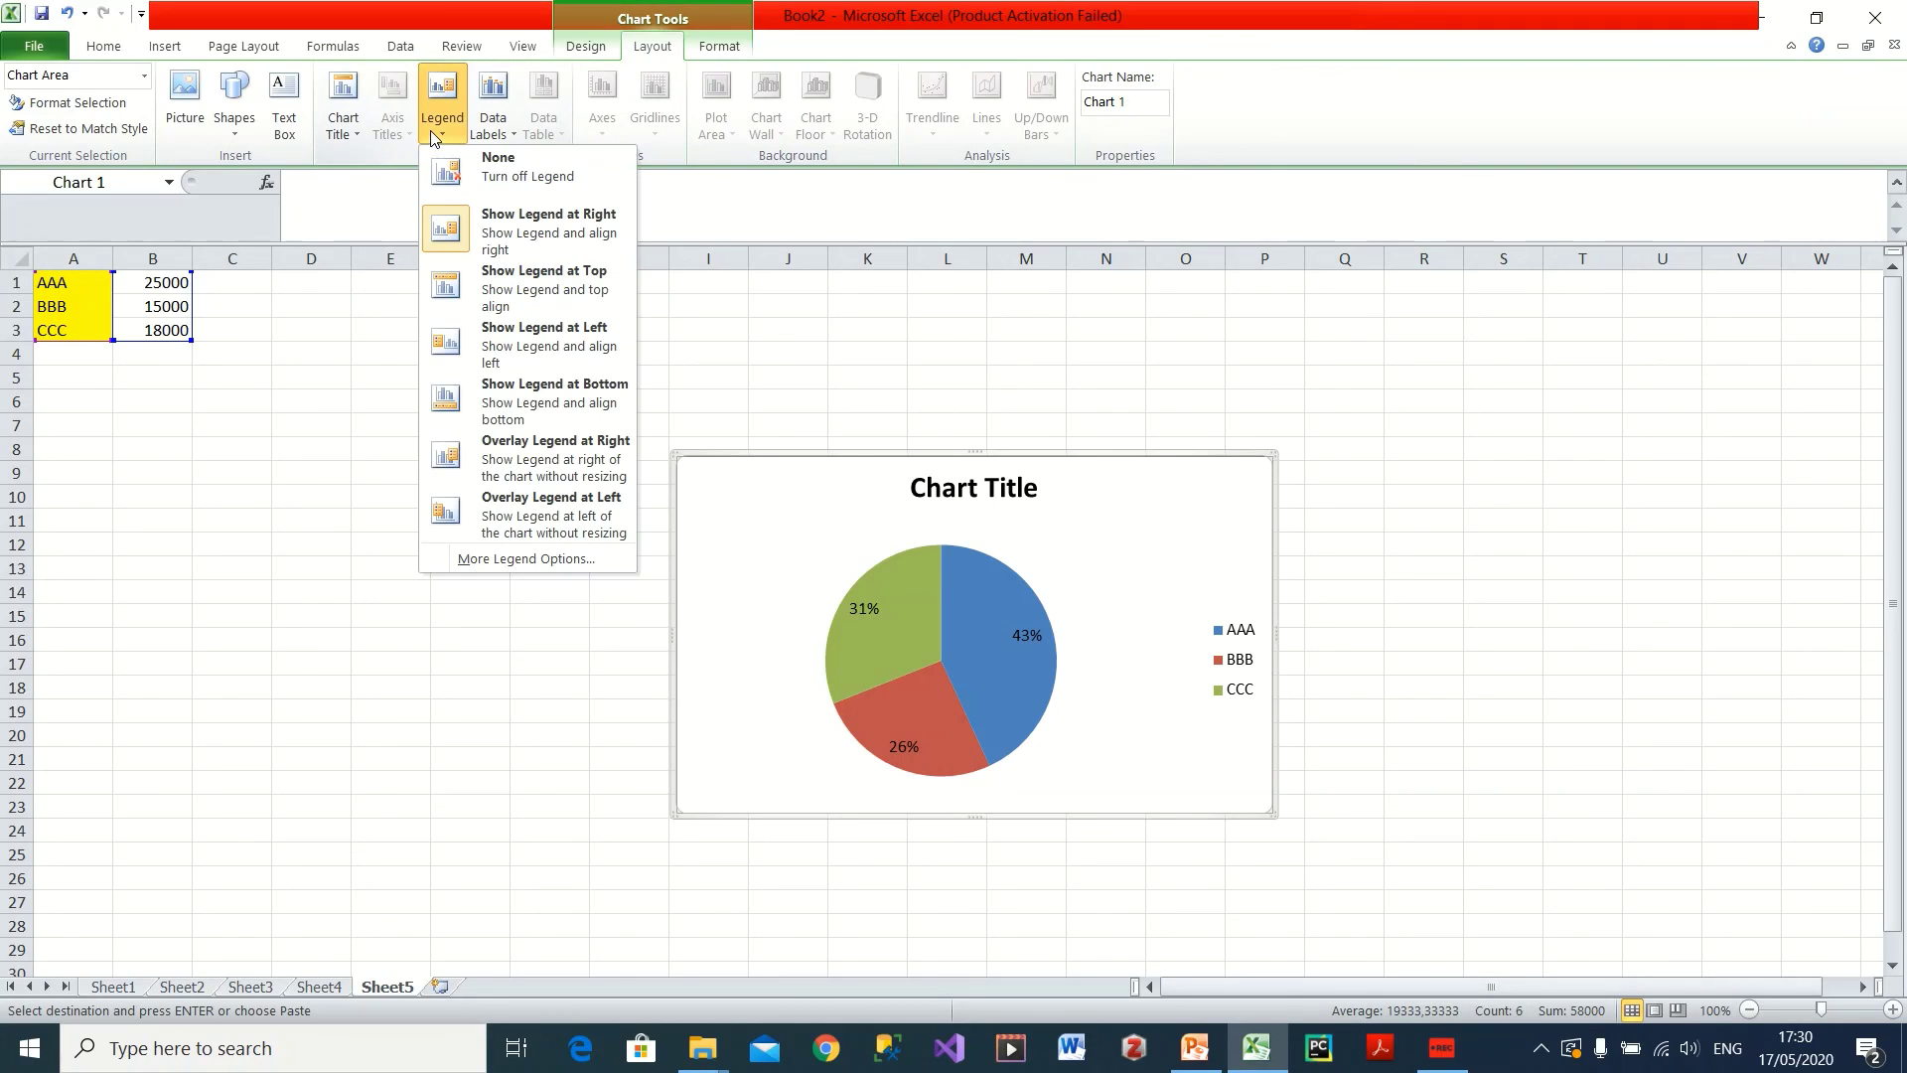
click(542, 277)
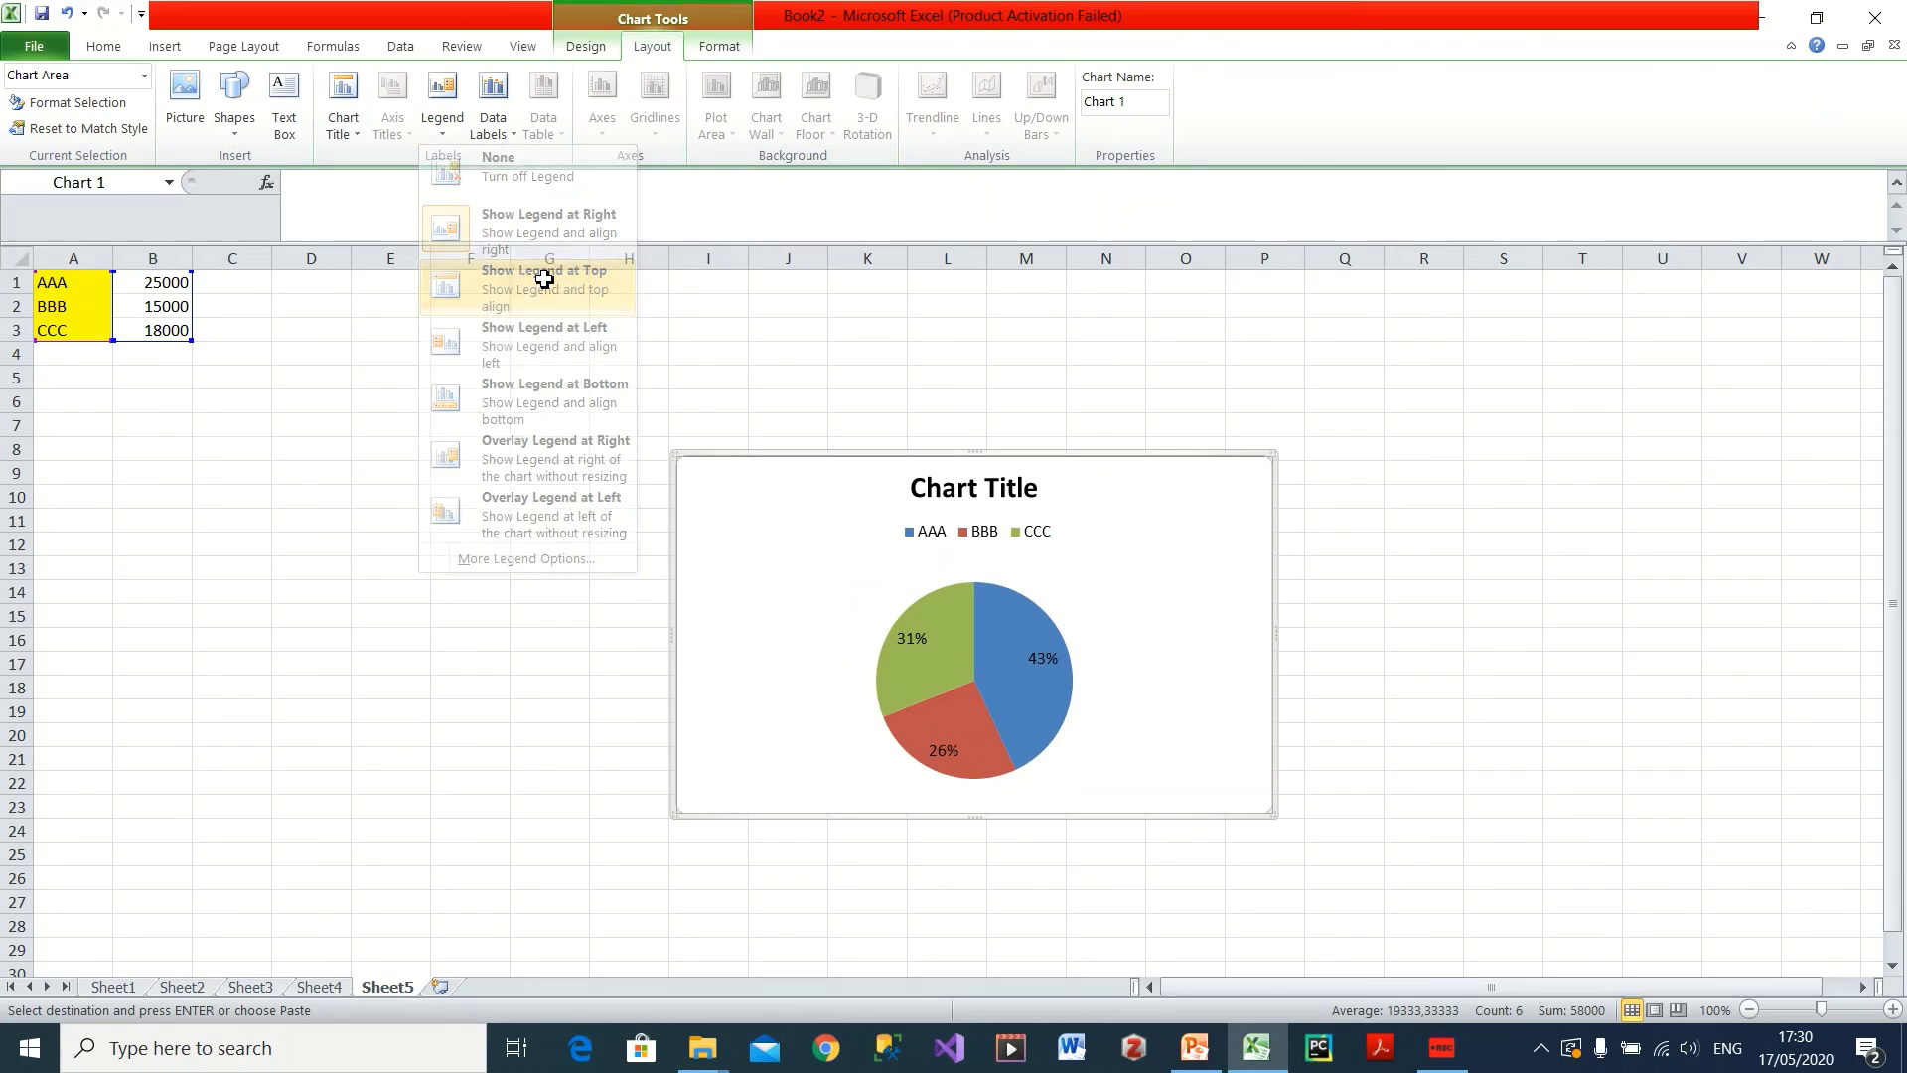
click(432, 124)
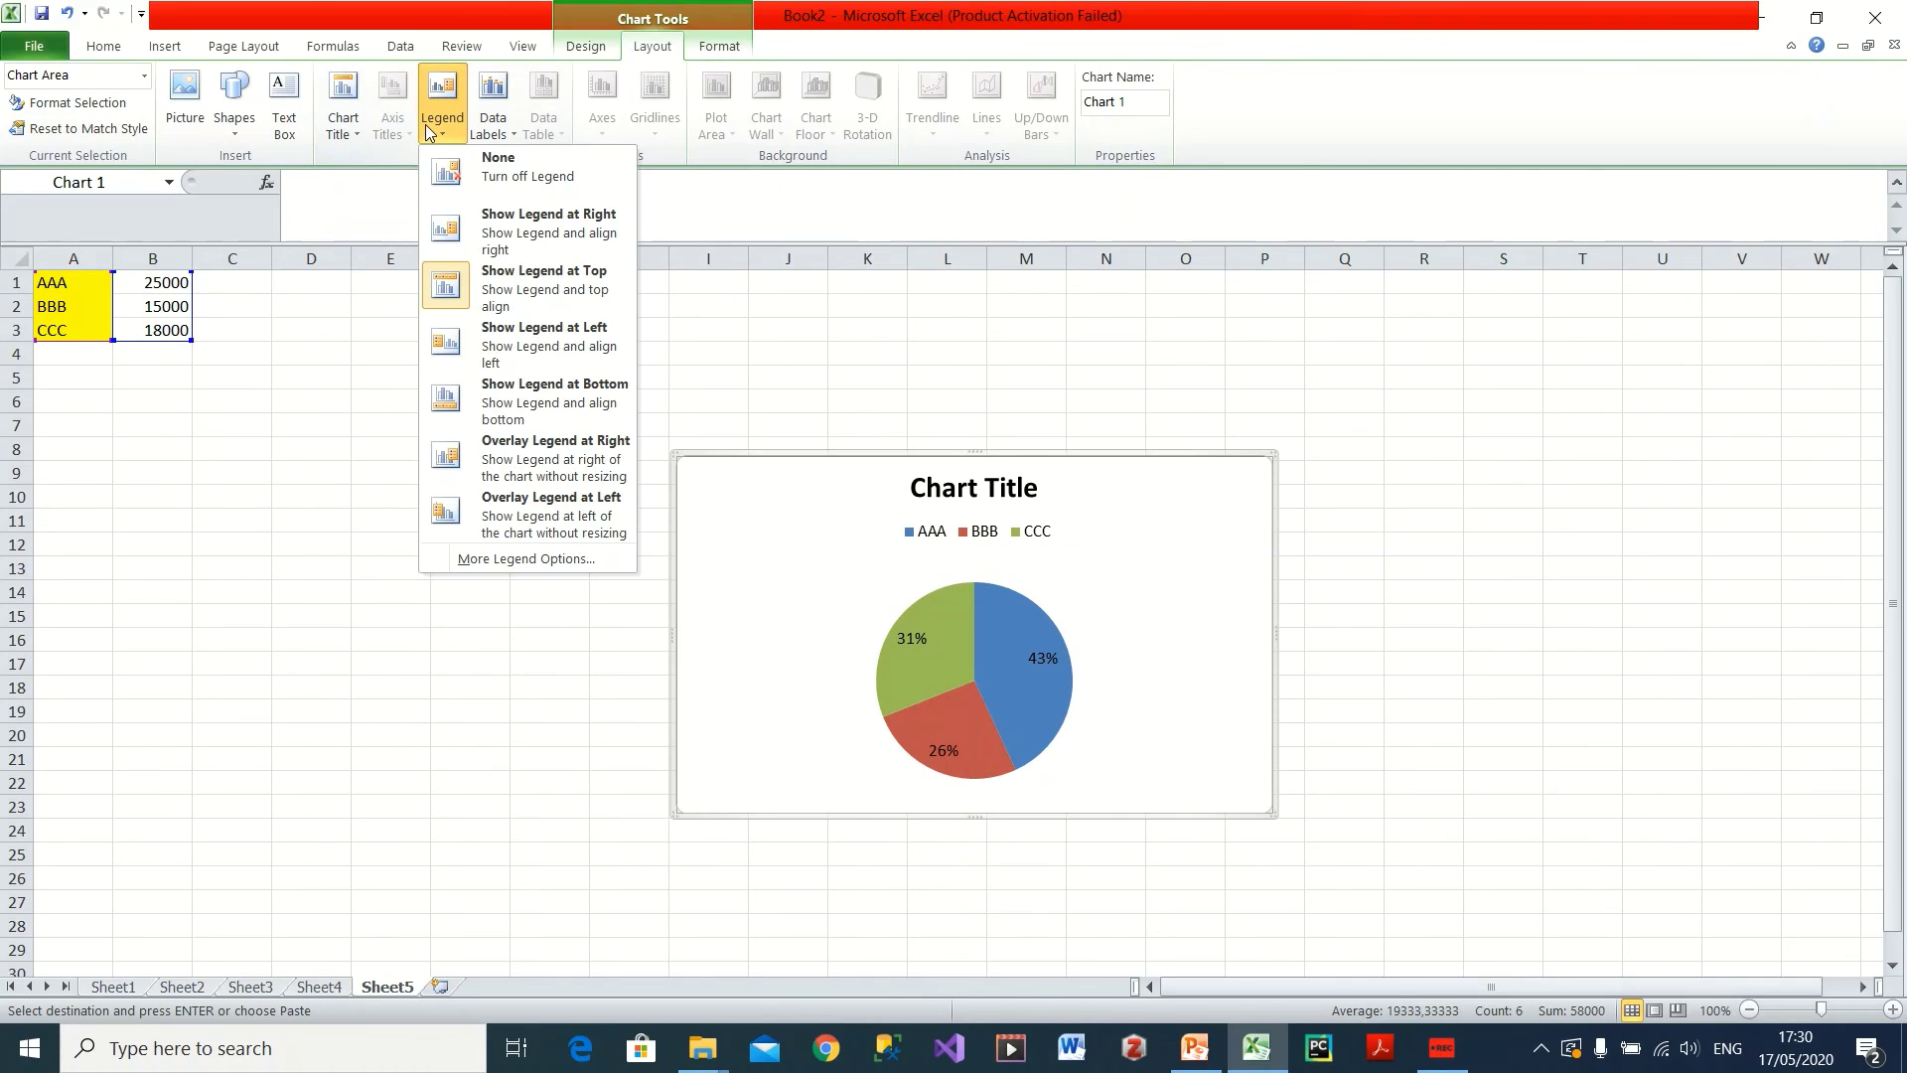
click(355, 135)
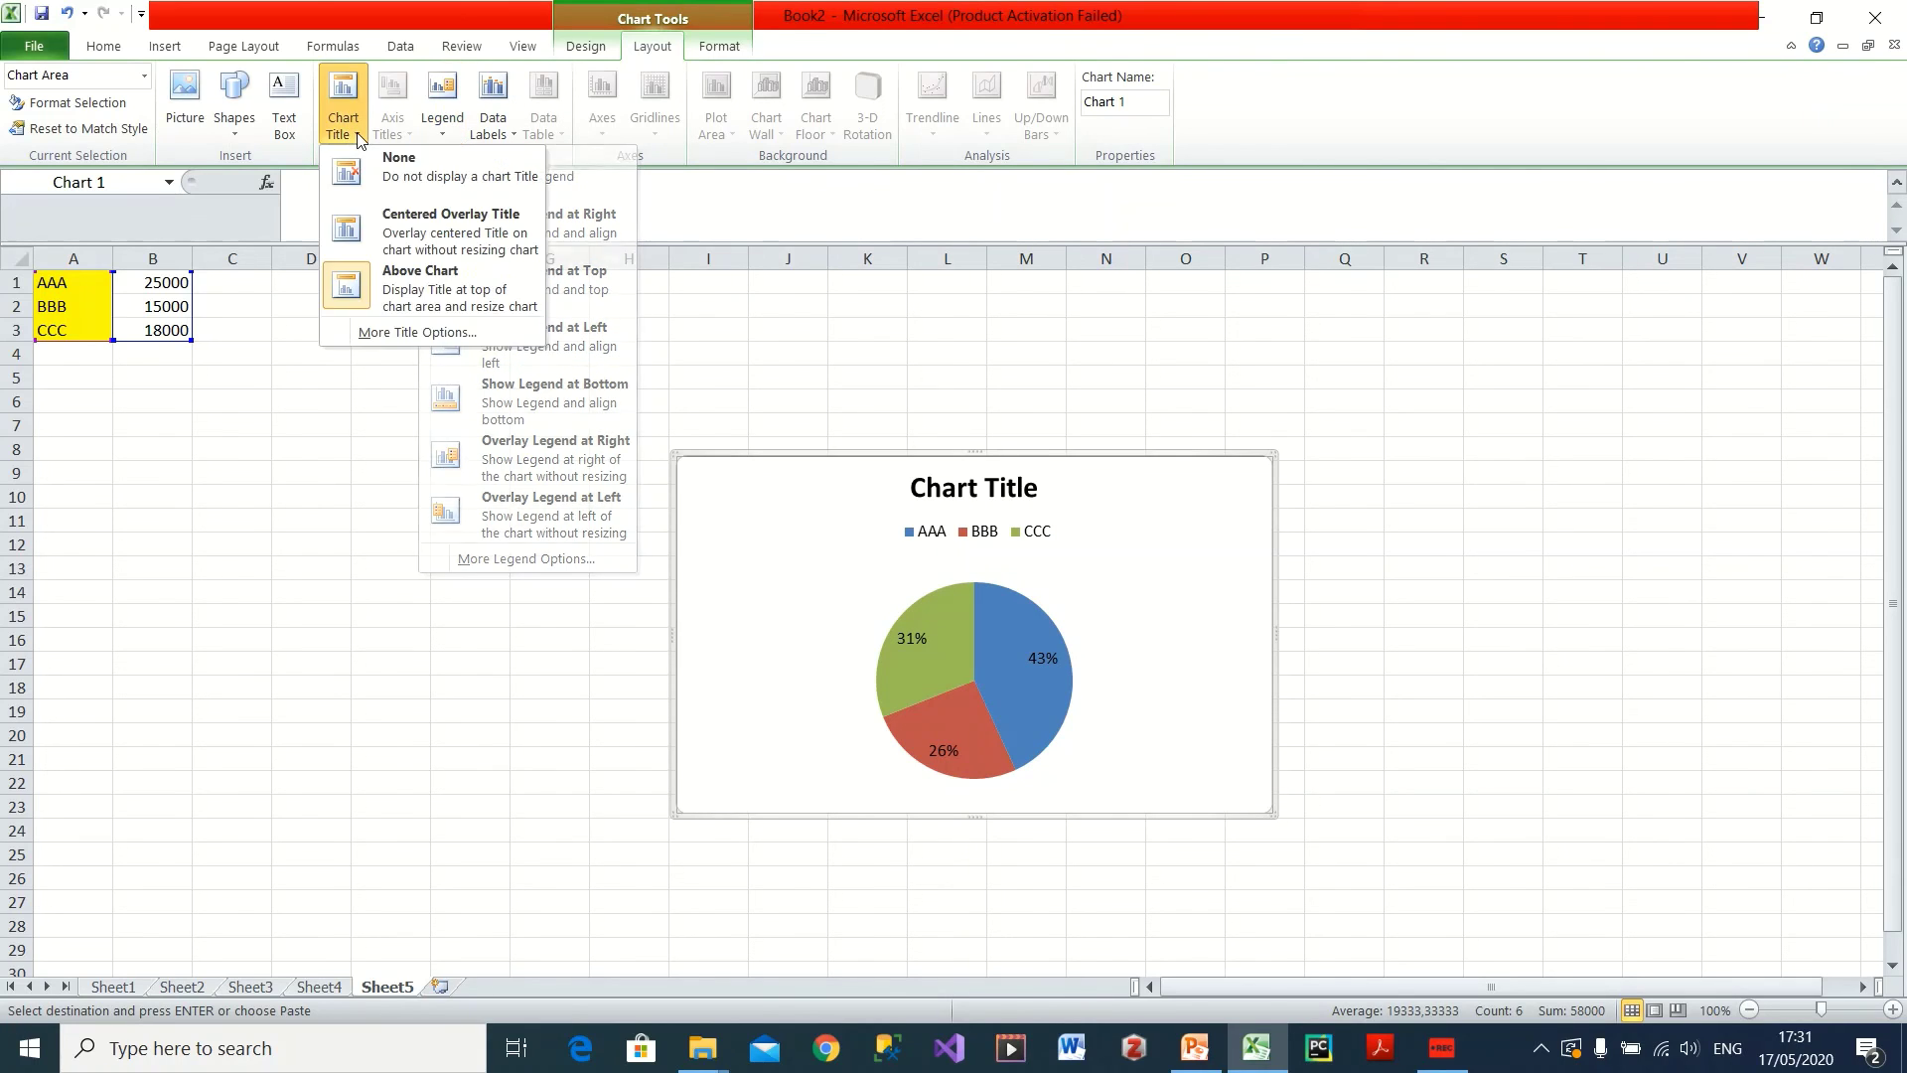
click(491, 129)
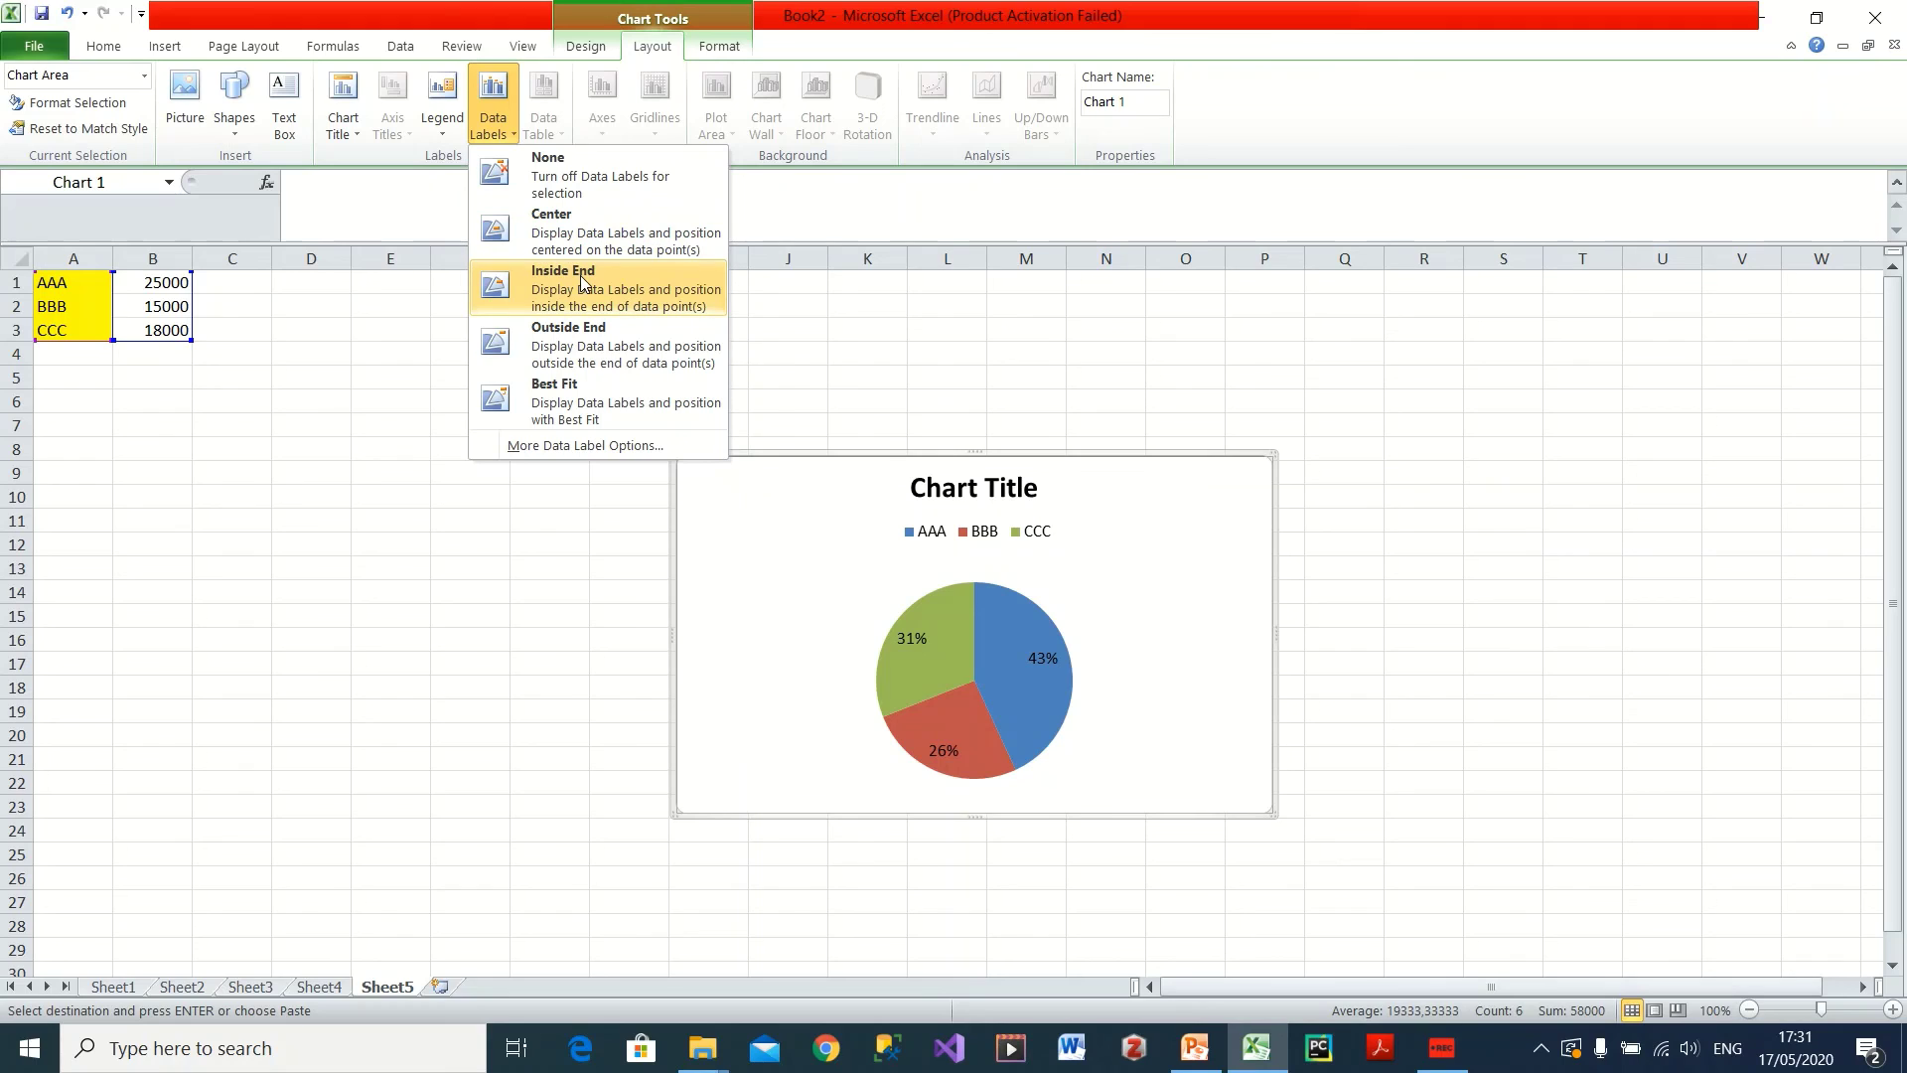
click(583, 338)
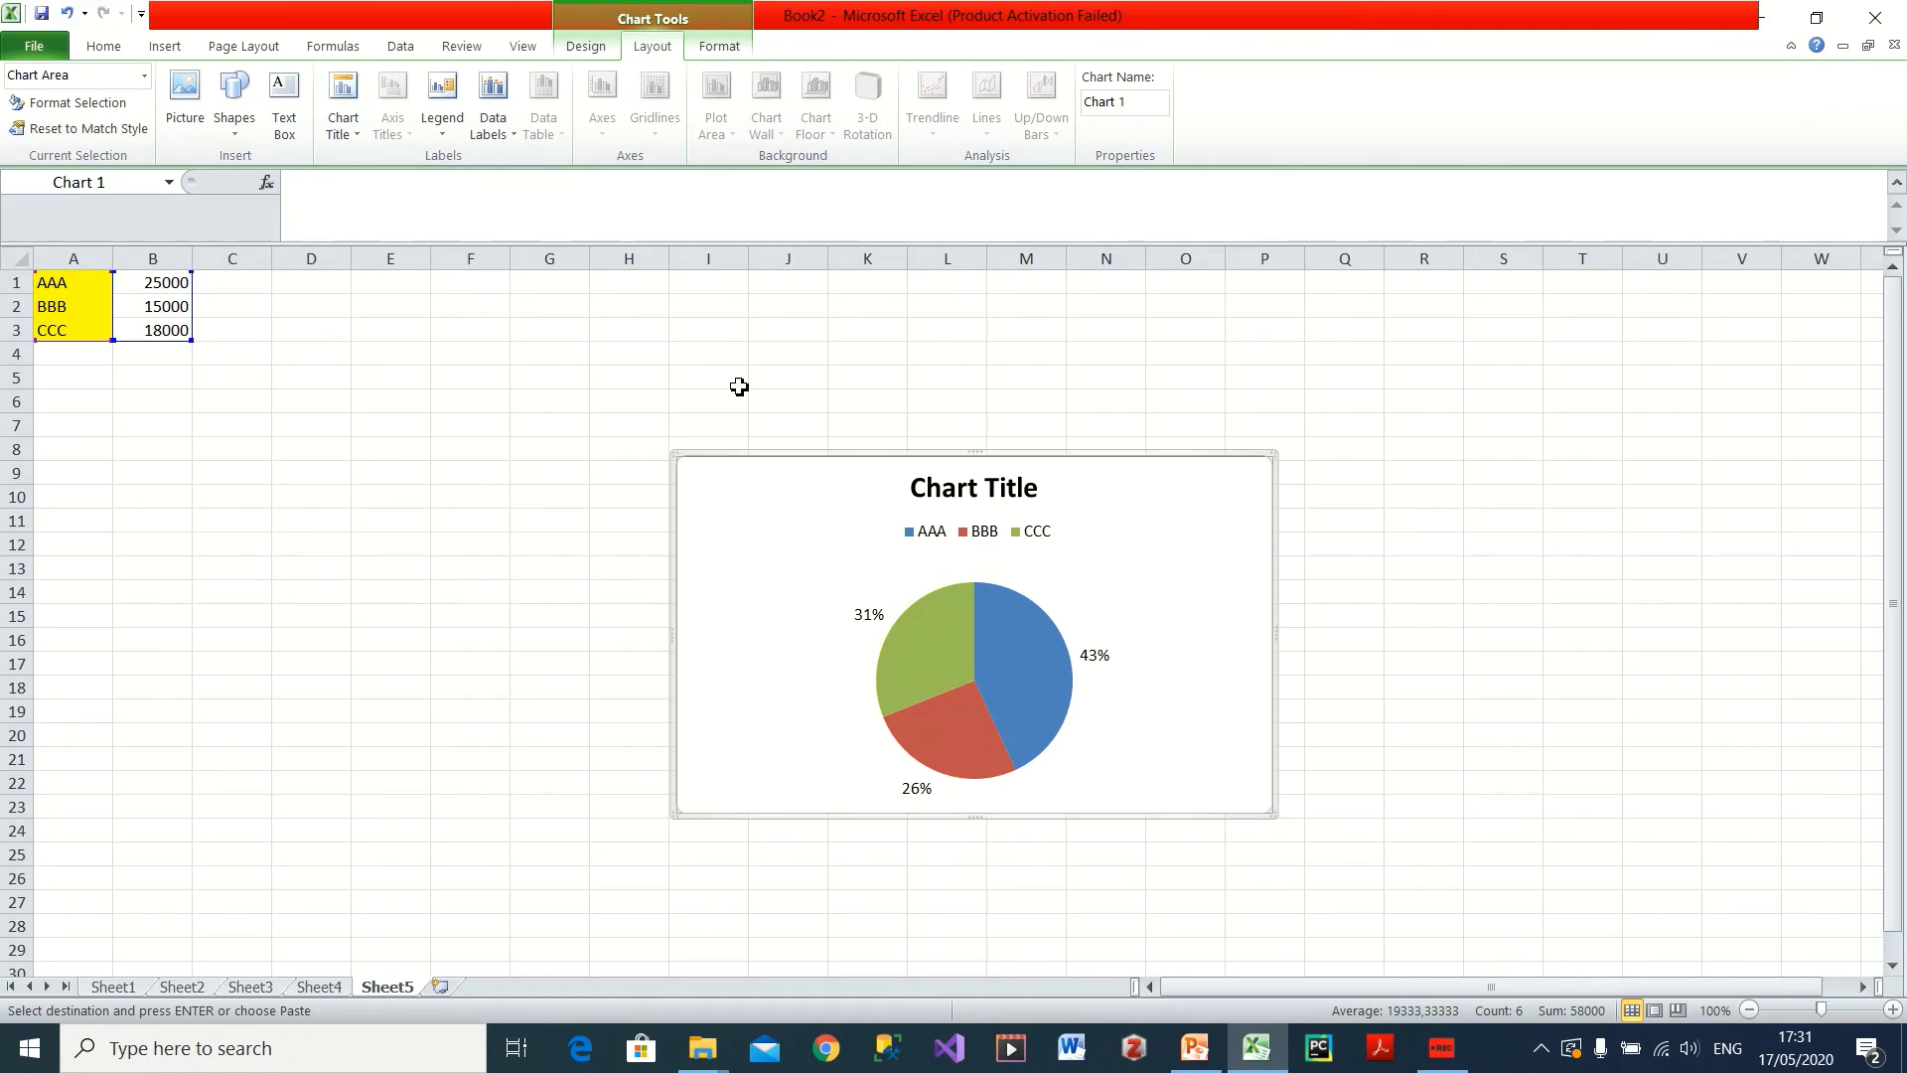
- Apply the chart layout that labels each pie slice with its category name and value, without title or legend
click(607, 47)
click(446, 102)
click(514, 103)
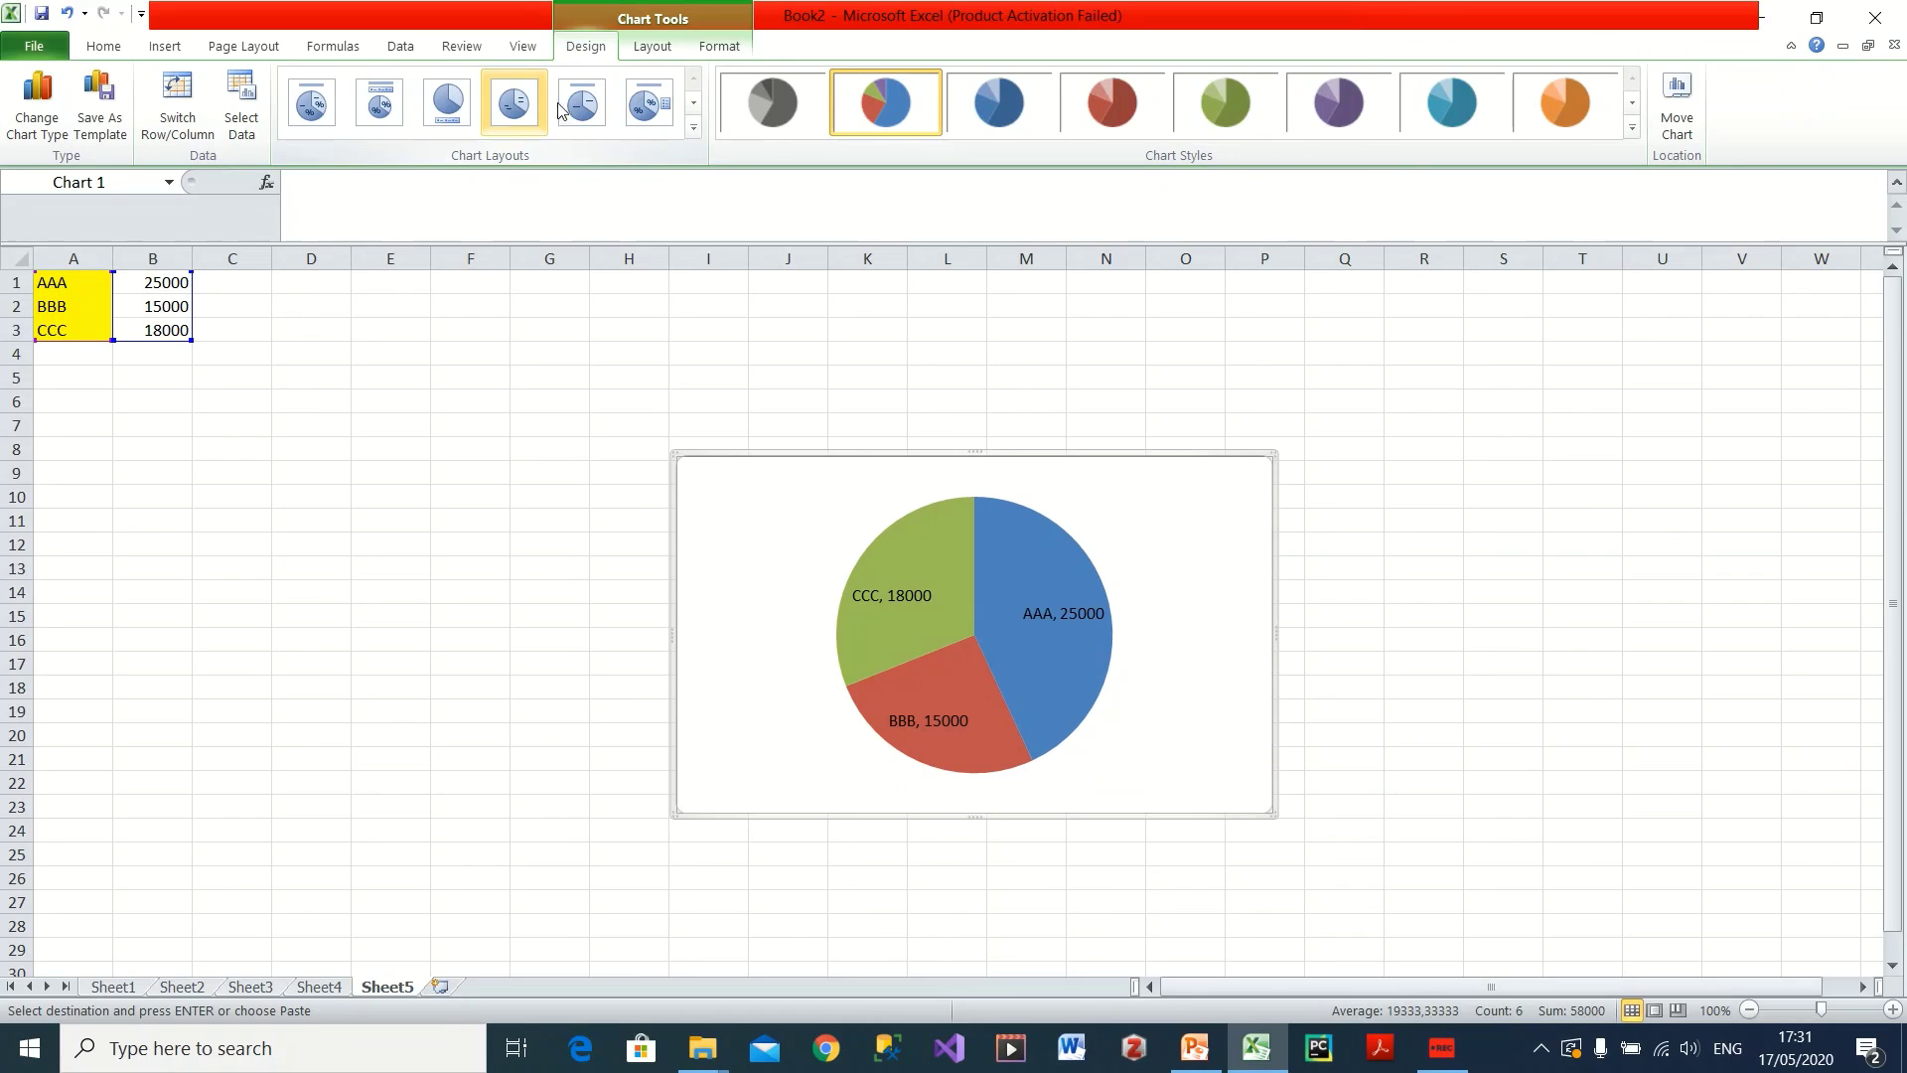
- Show the pie chart's legend at the right and position the data labels at the outside end
click(653, 47)
click(494, 139)
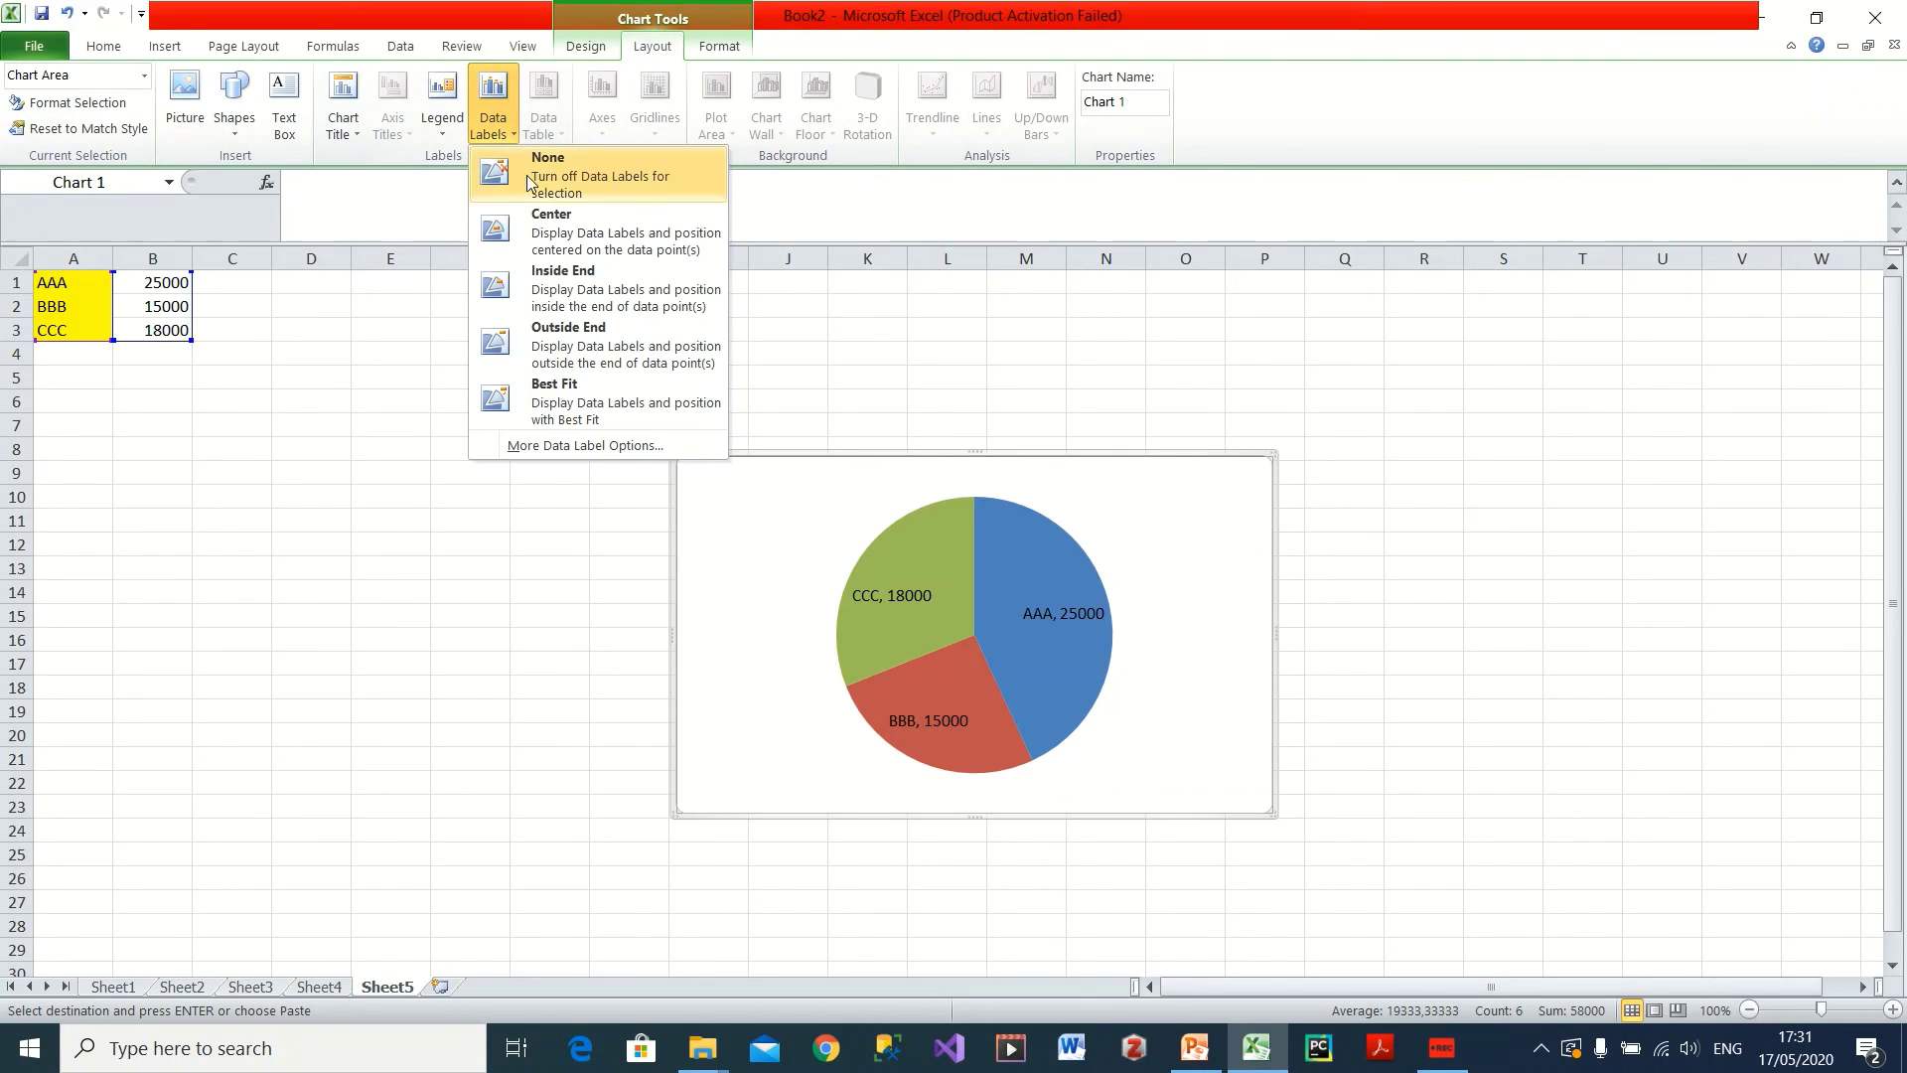
click(442, 127)
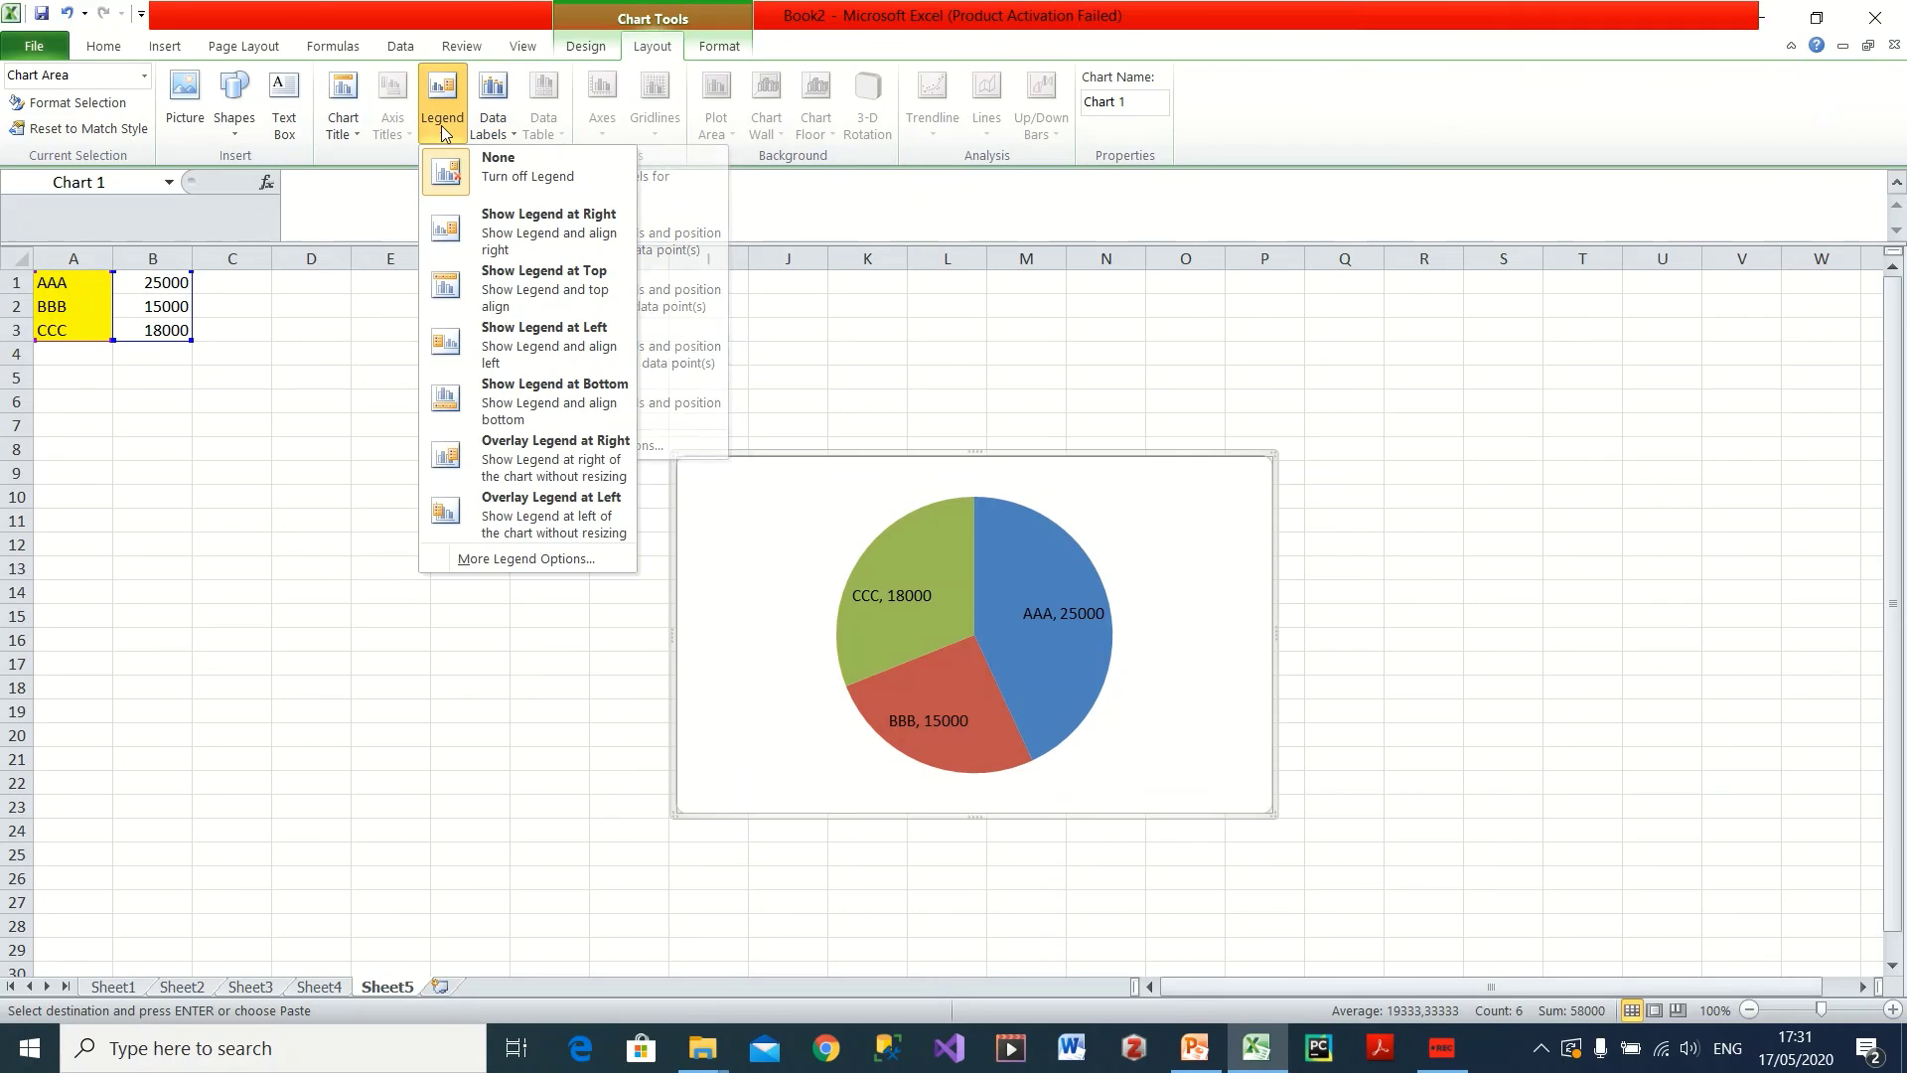
click(514, 221)
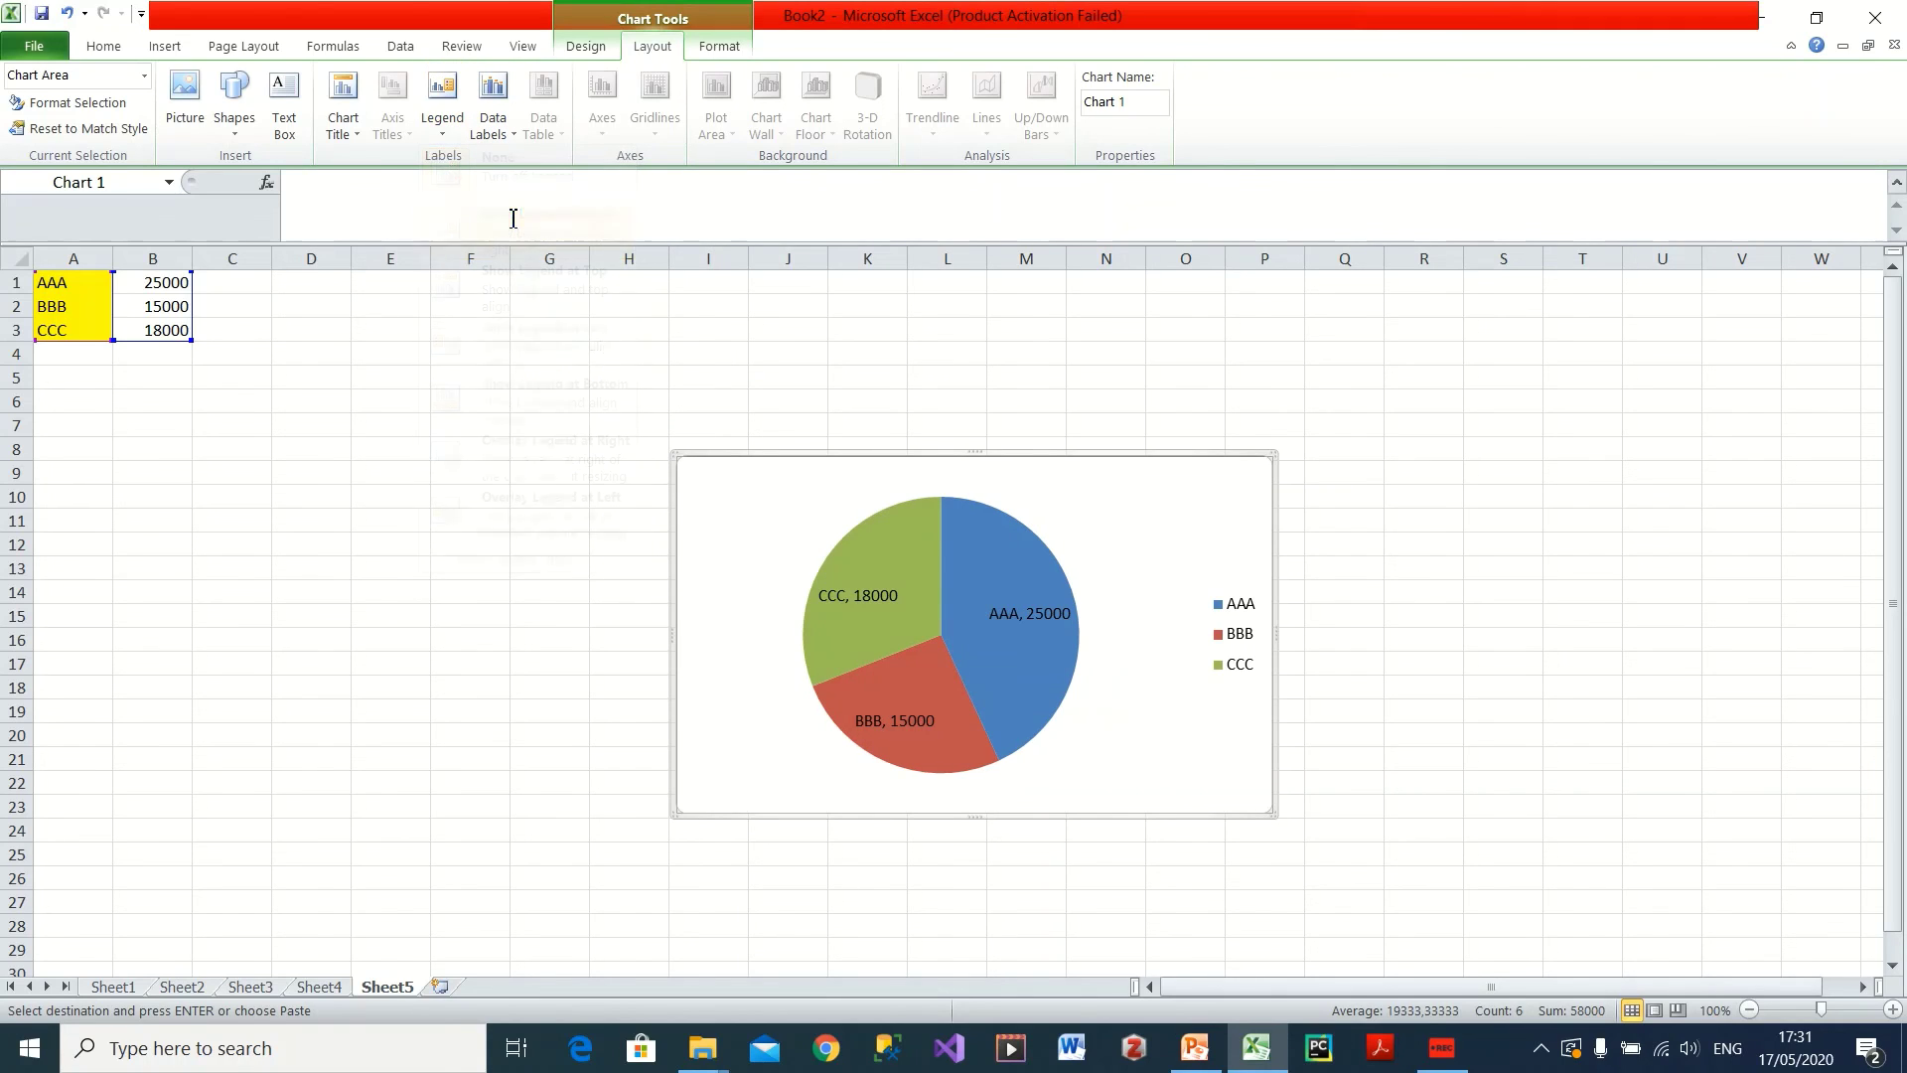
click(497, 124)
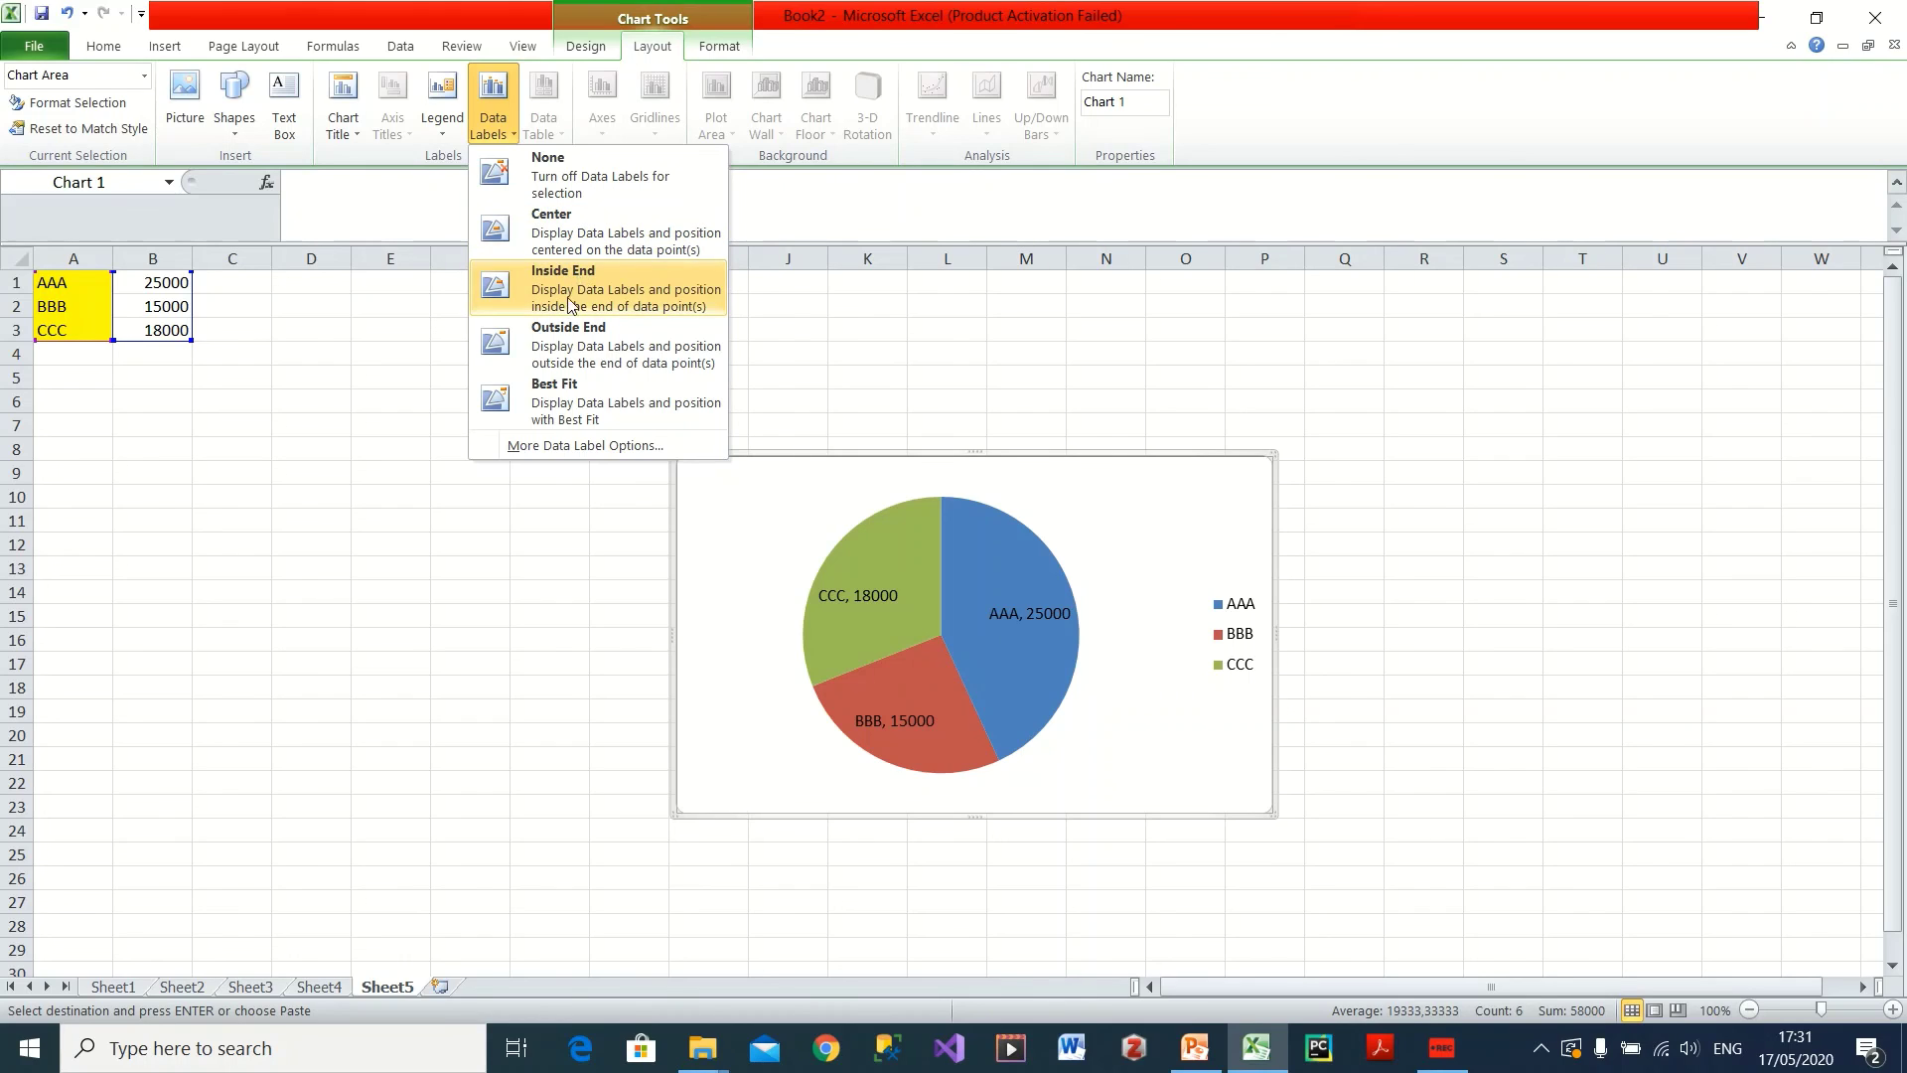
click(548, 333)
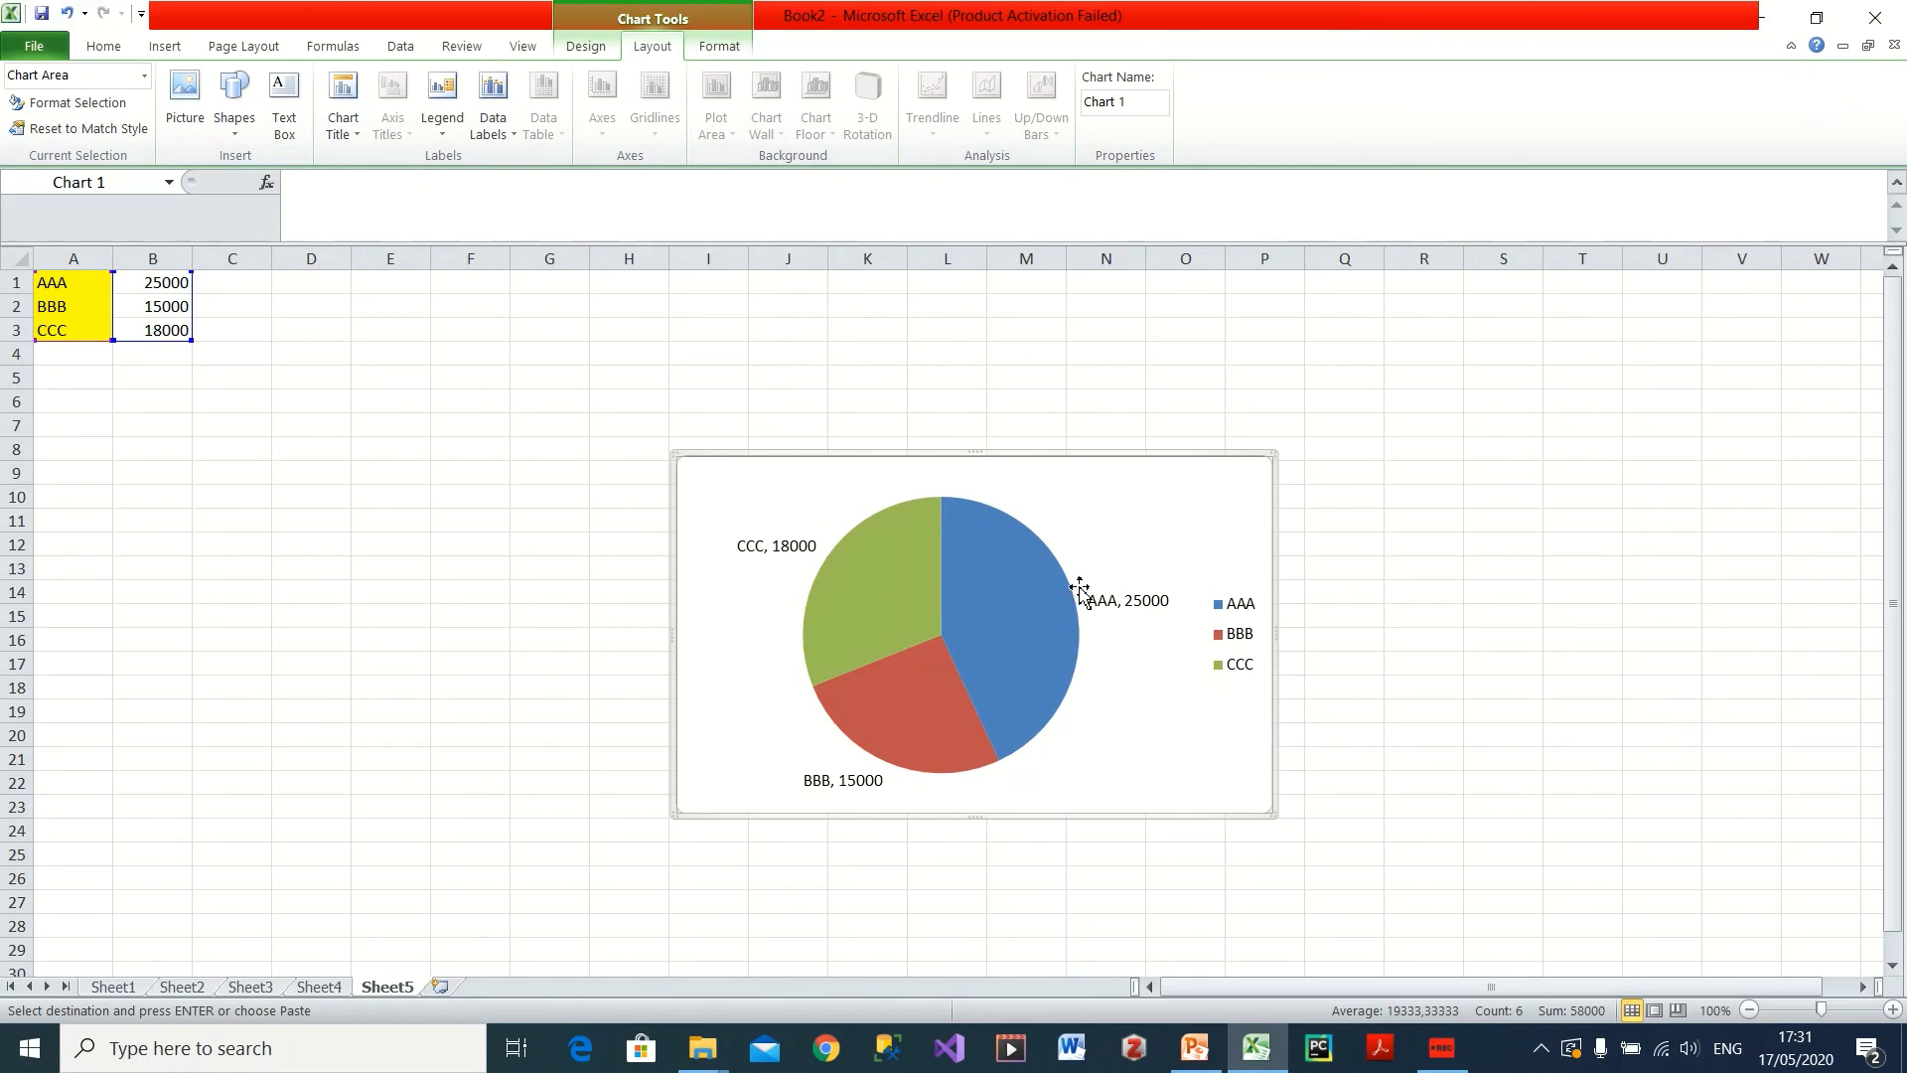